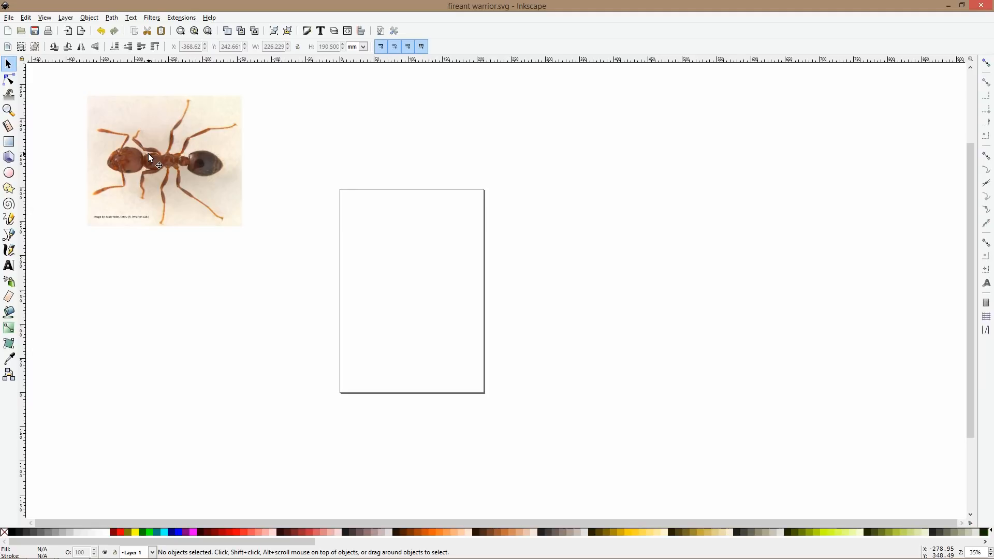
- Draw an orange ellipse about 57 by 37 mm over the photographed ant's head and move it below the photo
left_click(9, 172)
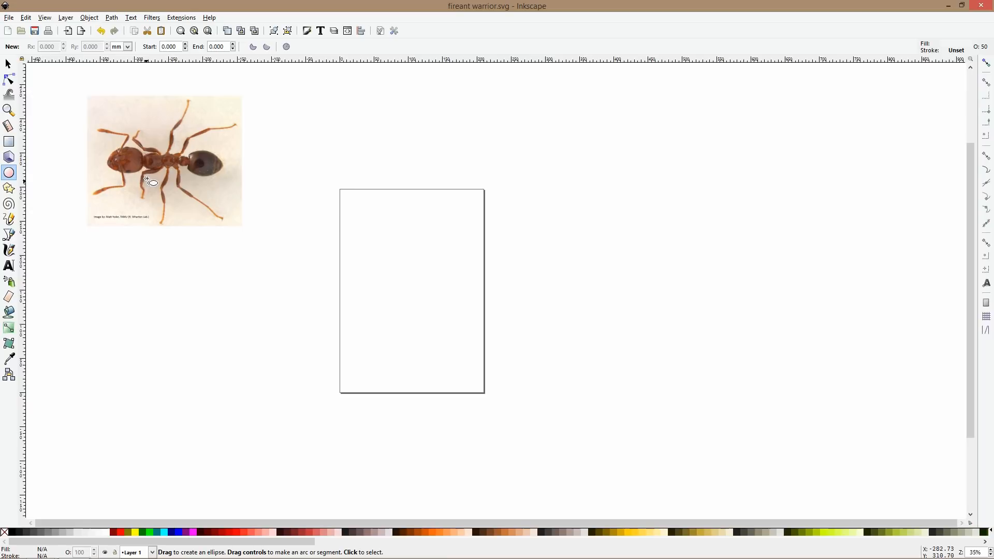
scroll(147, 179, "down", 2, "ctrl")
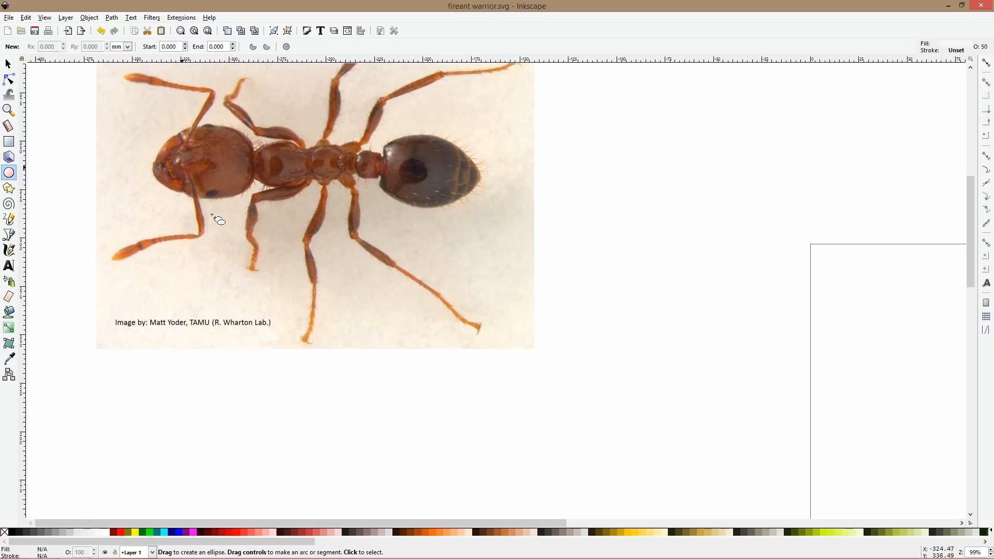
scroll(215, 217, "down", 1, "ctrl")
left_click_drag(155, 154, 233, 204)
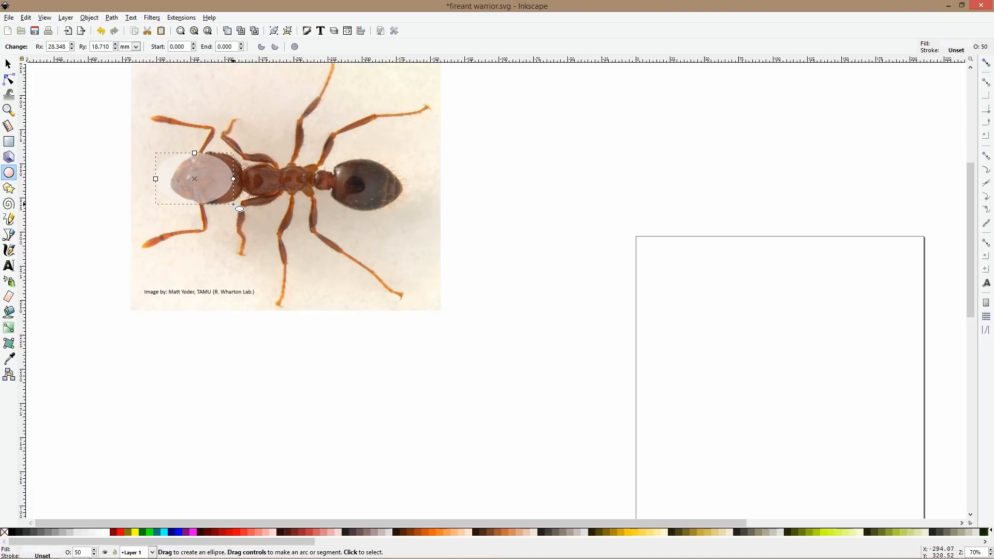
left_click(424, 531)
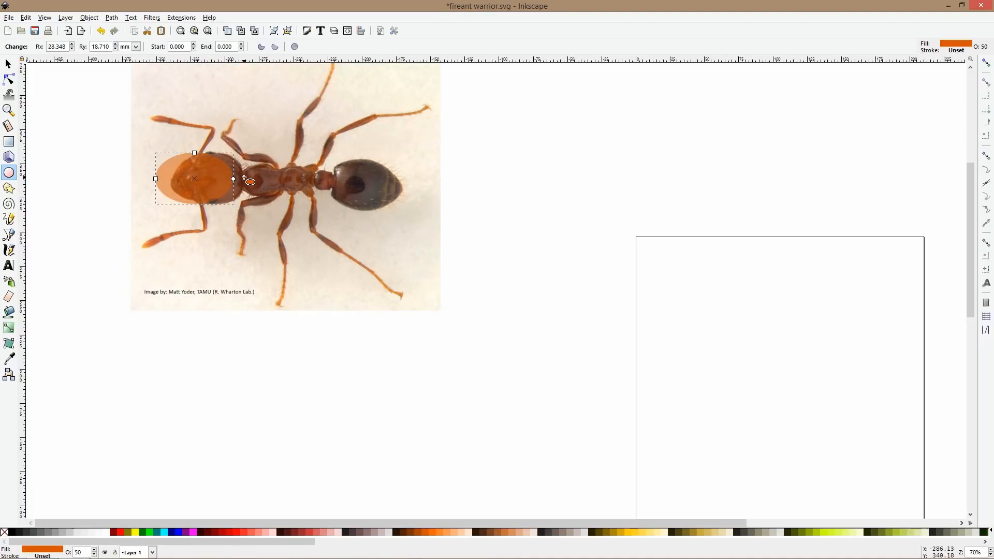
key("s")
left_click_drag(222, 203, 234, 365)
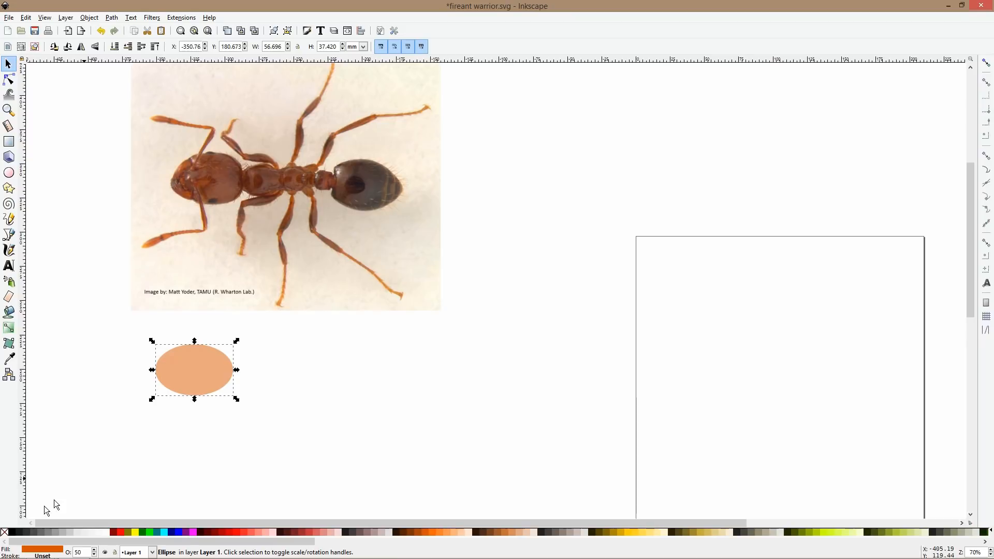
- Set the orange ellipse's opacity to 100
mouse_move(86, 553)
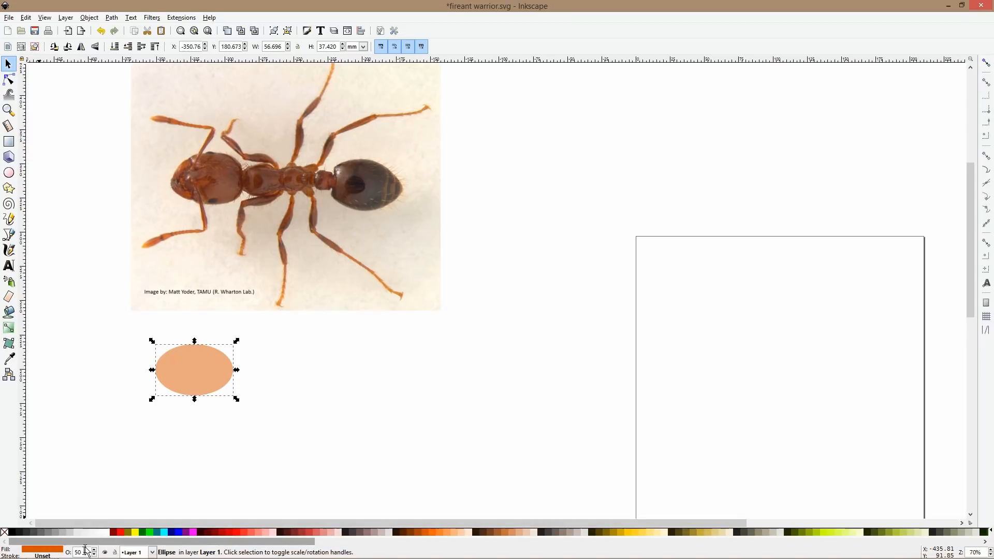
key("BackSpace")
key("BackSpace")
type("100")
key("Return")
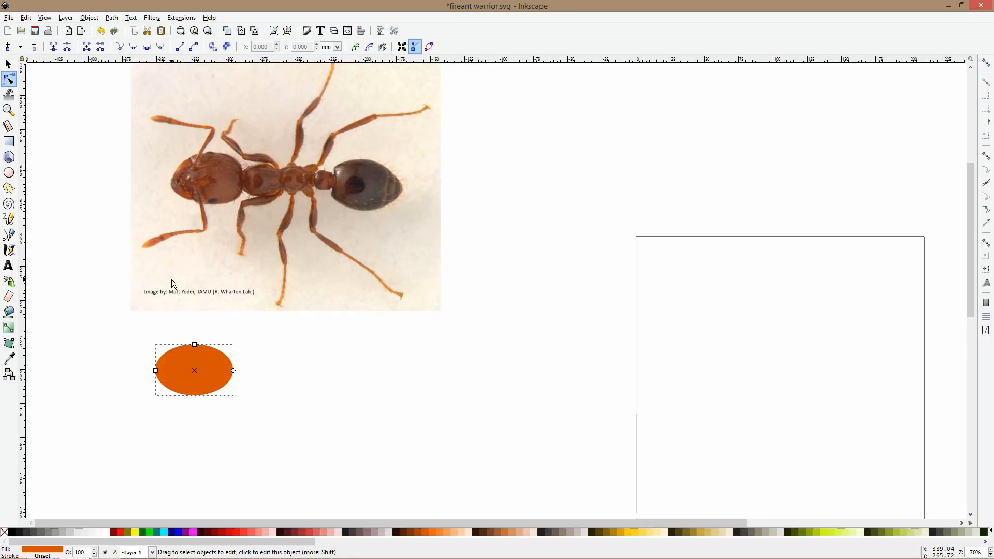
- Delete the ellipse and draw an orange square about 42 mm wide in its place below the photo
key("Delete")
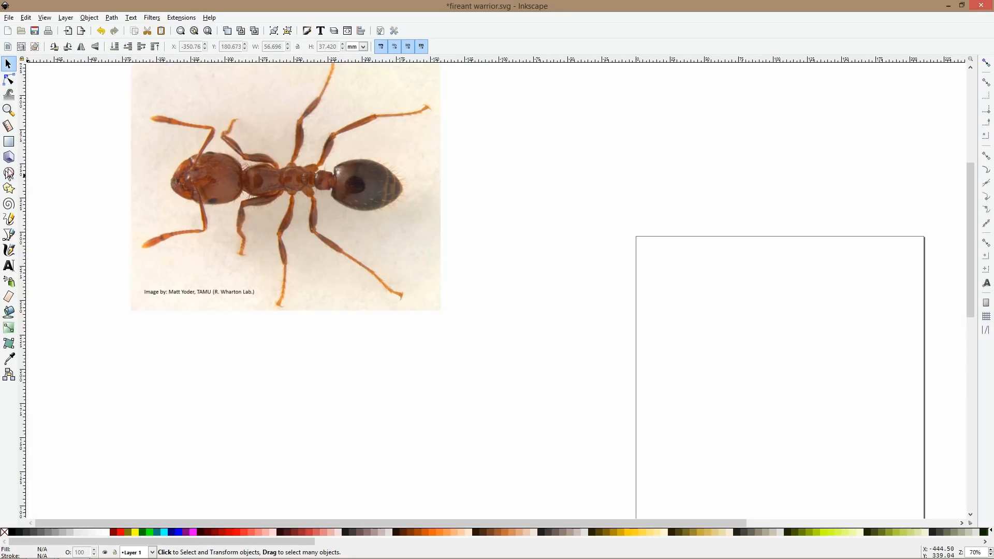
left_click(9, 141)
left_click_drag(177, 341, 234, 397)
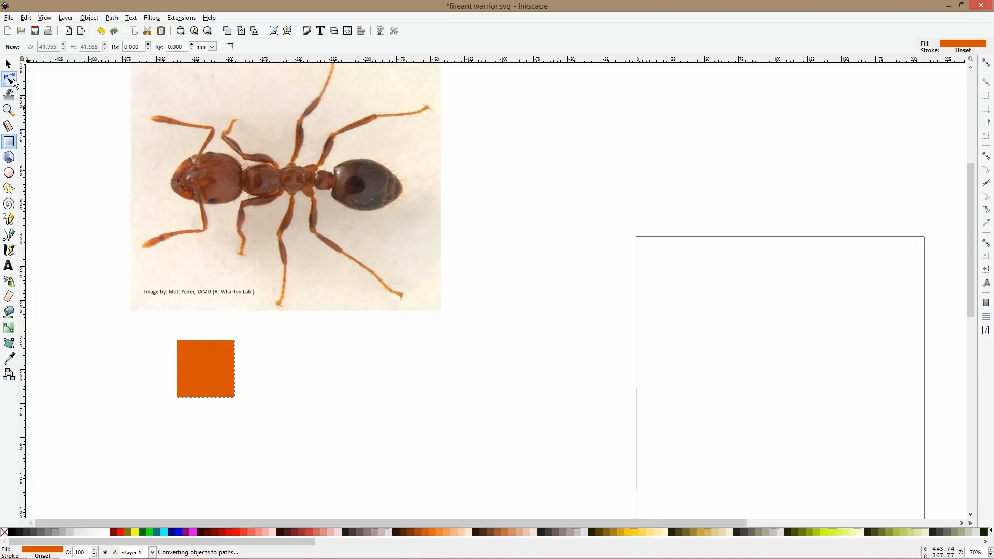
- Round the square, converted to a path, by making its four corner nodes auto-smooth, and slightly flatten its upper curve
left_click(8, 79)
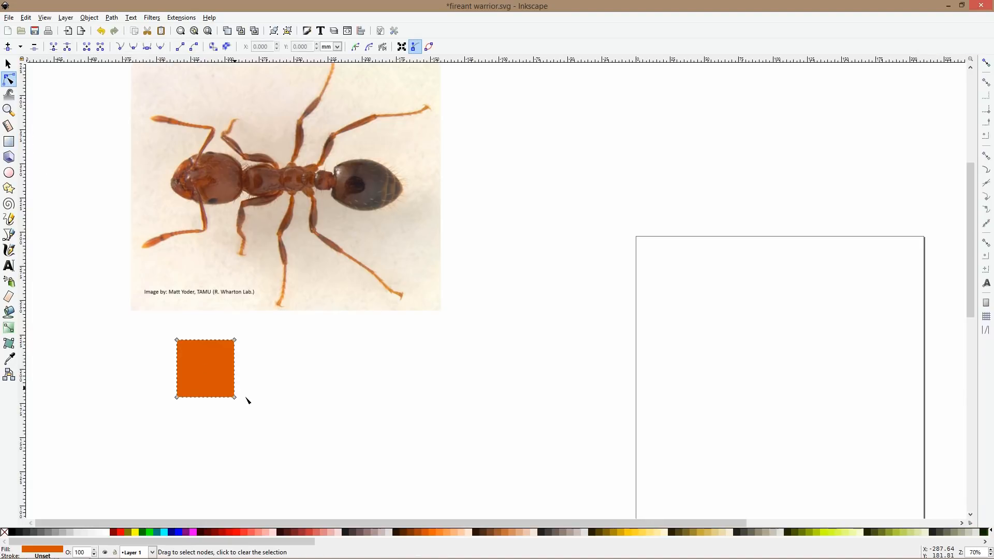
left_click(234, 340, "ctrl")
left_click(234, 398, "ctrl")
left_click(177, 398, "ctrl")
left_click(177, 340, "ctrl")
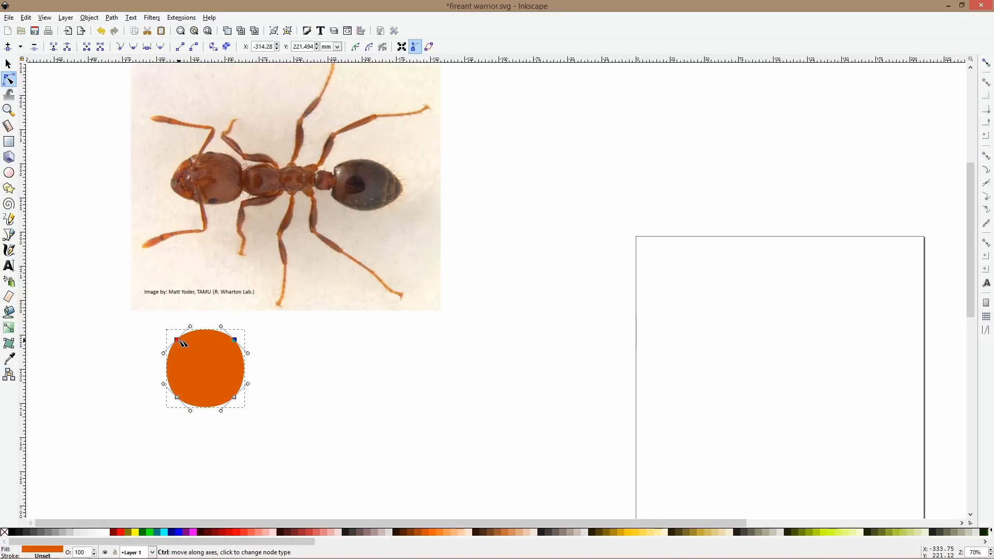
left_click(210, 333)
left_click_drag(208, 332, 208, 336)
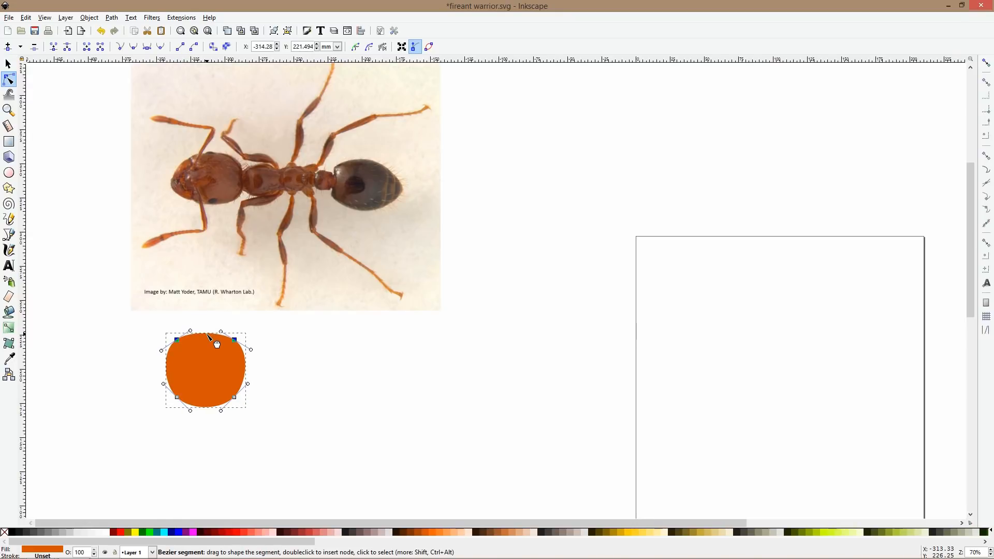
- Rotate the rounded shape 90 degrees counterclockwise and stretch it to about 58 mm wide to serve as the ant's head
key("s")
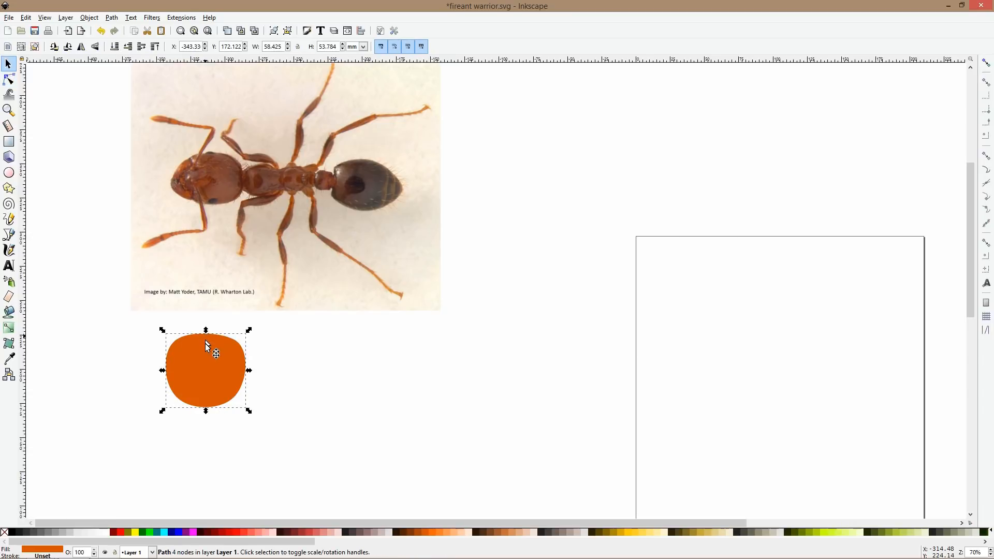
left_click_drag(250, 331, 164, 322)
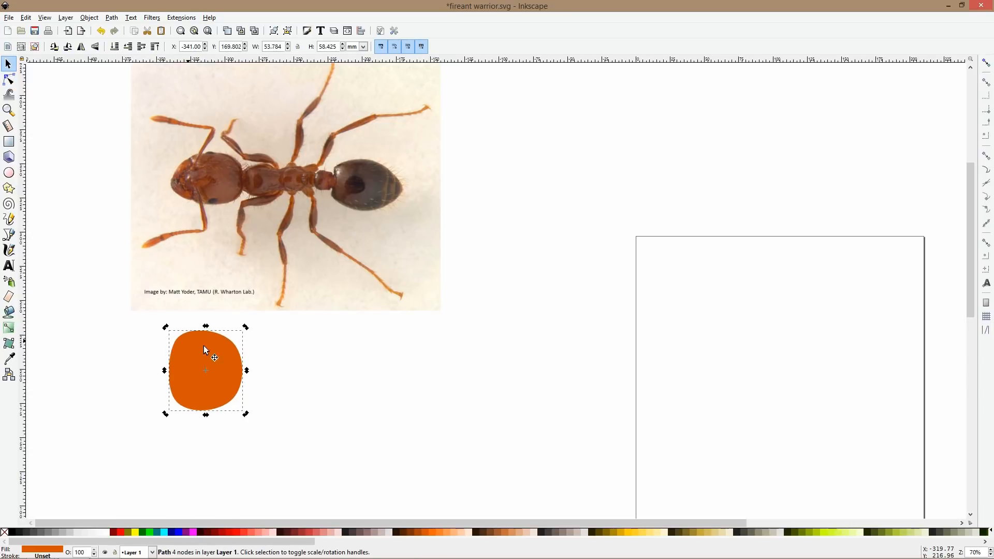
left_click(185, 346)
left_click_drag(166, 370, 161, 370)
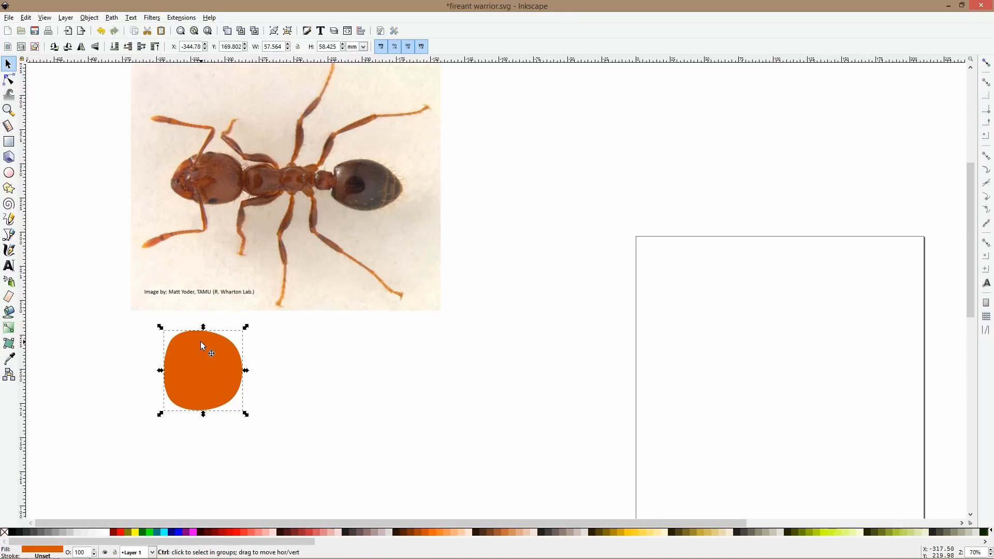
- Duplicate the head into three progressively smaller body segments in a touching row behind it, the last about 19 mm wide
key("ctrl+d")
left_click_drag(161, 370, 339, 371)
key("ctrl+d")
left_click(274, 375)
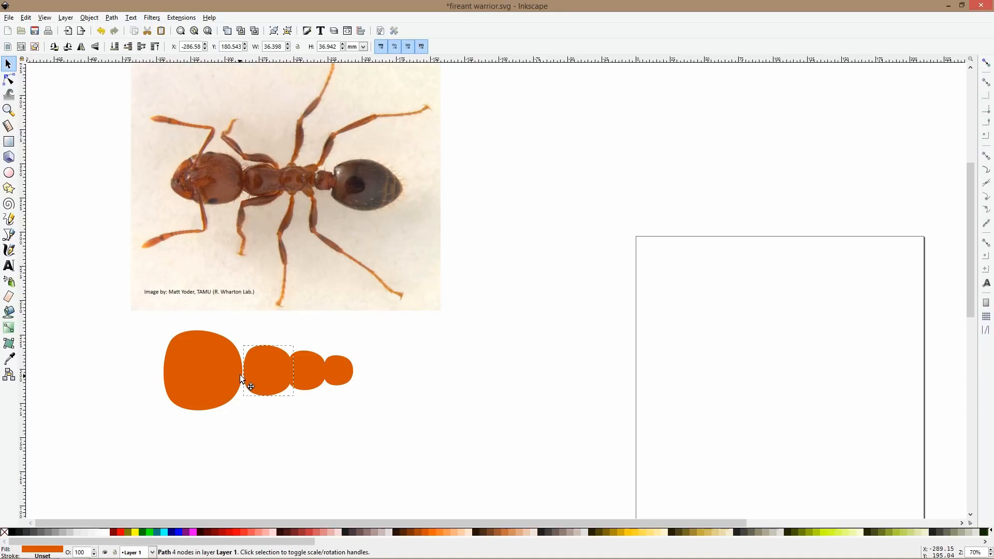
left_click_drag(278, 364, 275, 364)
left_click(336, 368)
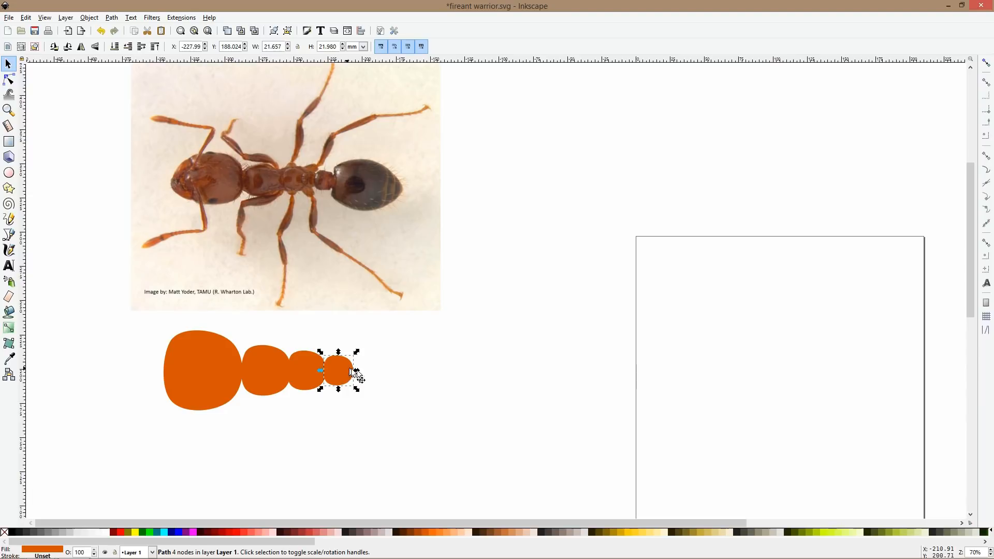
left_click_drag(358, 371, 354, 370)
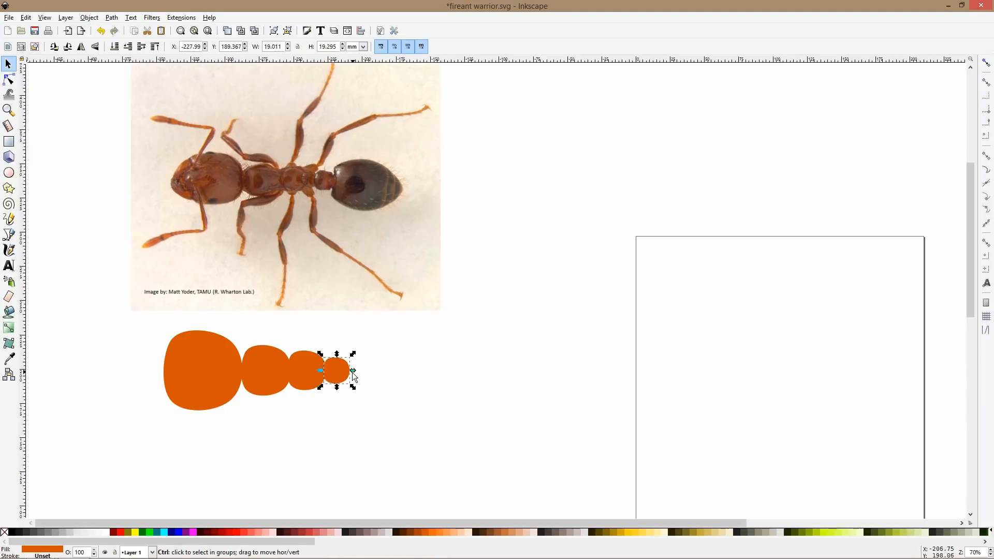
- Duplicate the head shape and place the copy behind the smallest segment as the abdomen
left_click(226, 369)
key("ctrl+d")
left_click_drag(225, 368, 400, 374)
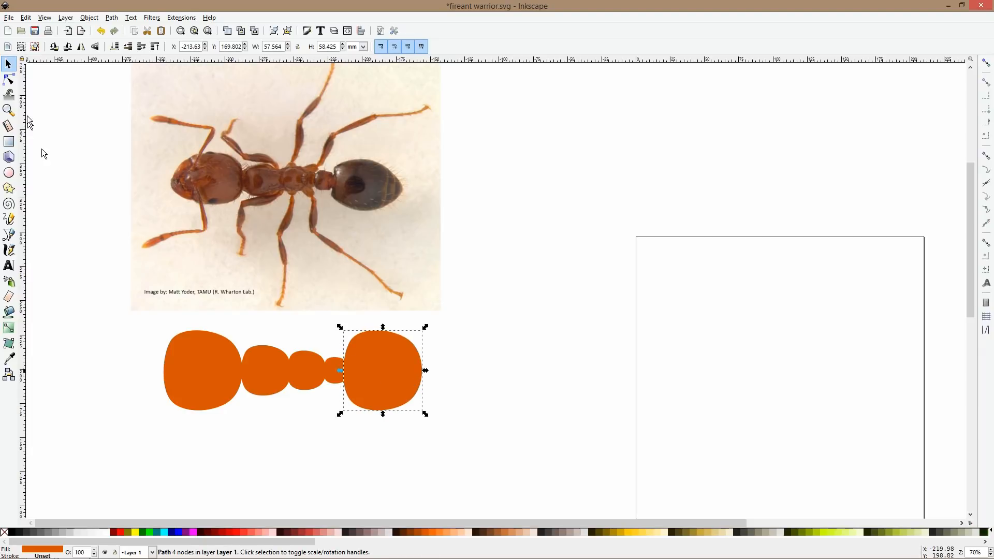
- Add a node at the middle of the abdomen's rear edge, pull it outward, and delete the two rear corner nodes
left_click(9, 79)
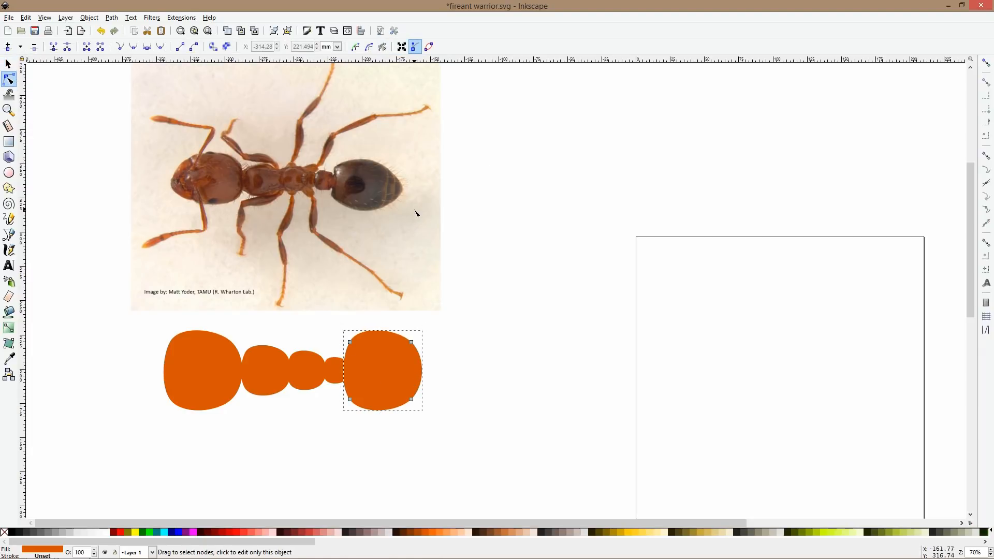
left_click_drag(441, 323, 394, 438)
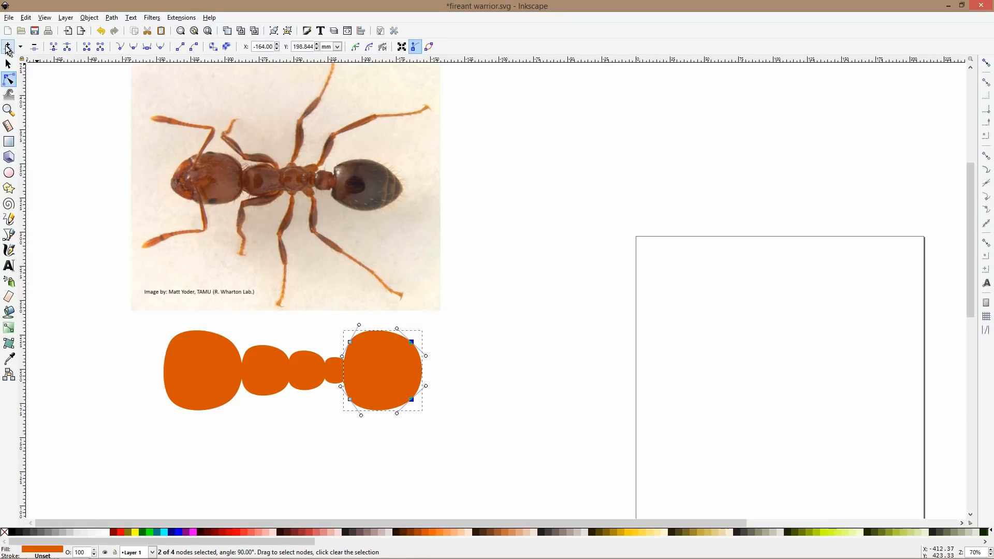
left_click(434, 375)
left_click_drag(424, 371, 434, 371)
left_click_drag(421, 327, 398, 425)
key("Delete")
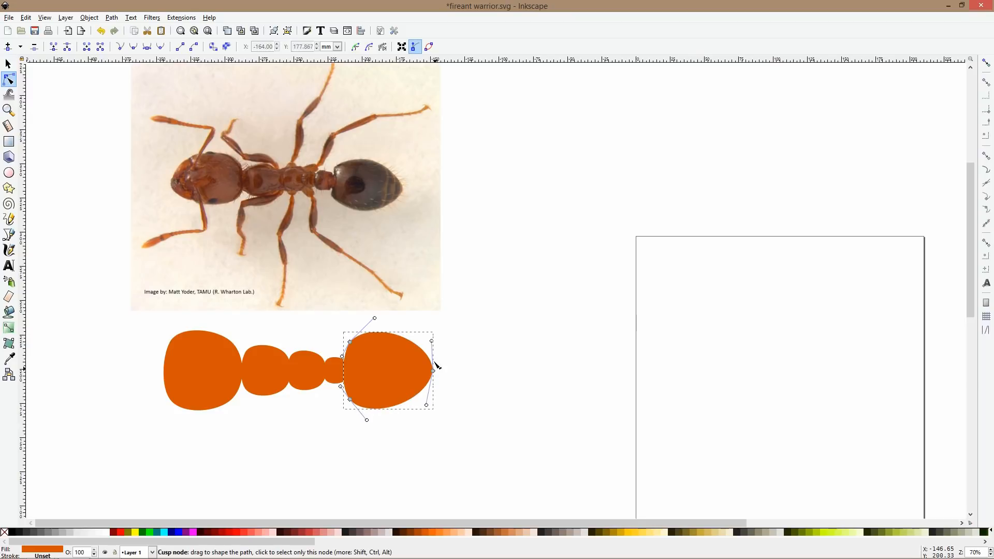
- Adjust the rear node's handles to taper the abdomen more sharply, and reshape its front edge
left_click_drag(436, 343, 435, 350)
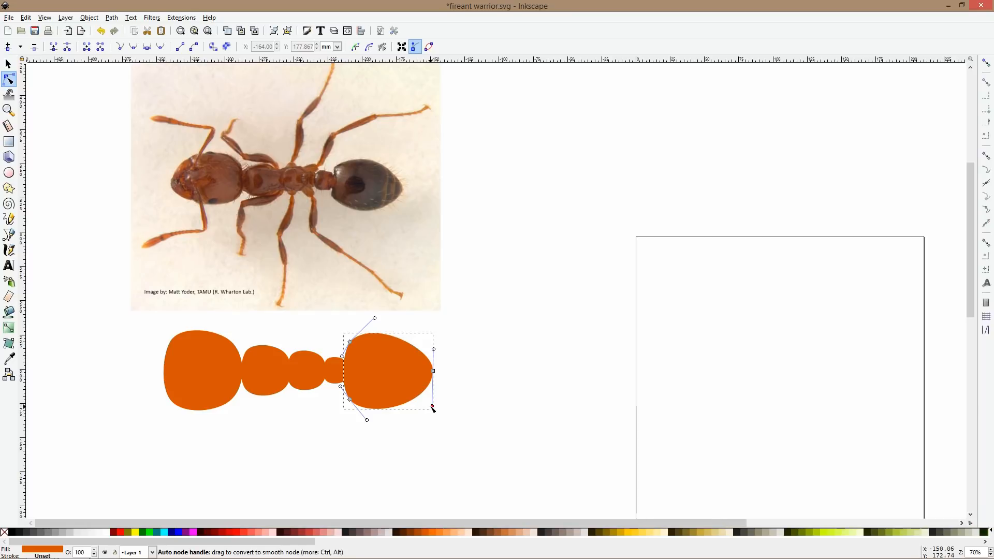
left_click_drag(432, 405, 431, 398)
left_click(464, 484)
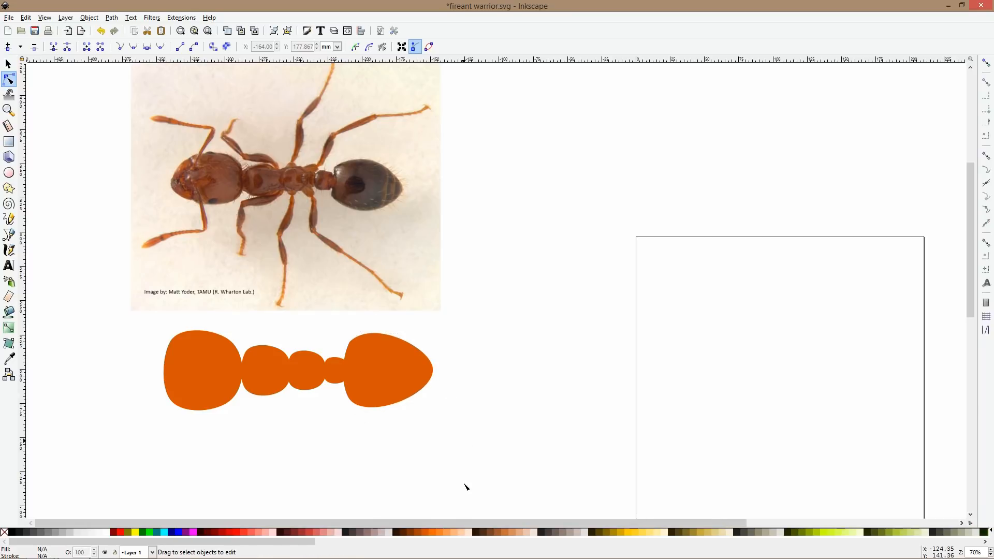
left_click(380, 375)
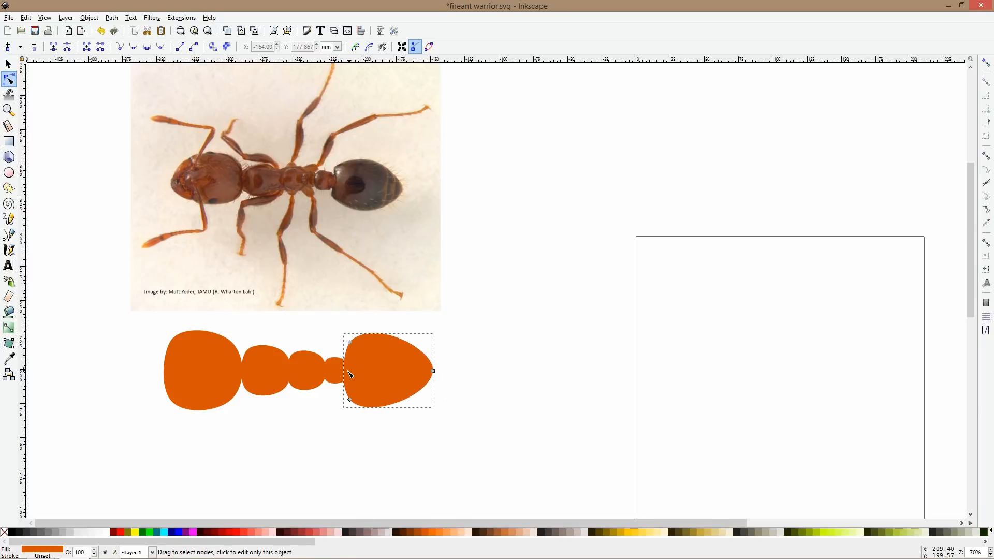
left_click_drag(342, 373, 380, 373)
- Move the head, body segments and abdomen closer together so that neighbouring parts overlap slightly
key("s")
left_click(464, 365)
scroll(462, 364, "down", 2)
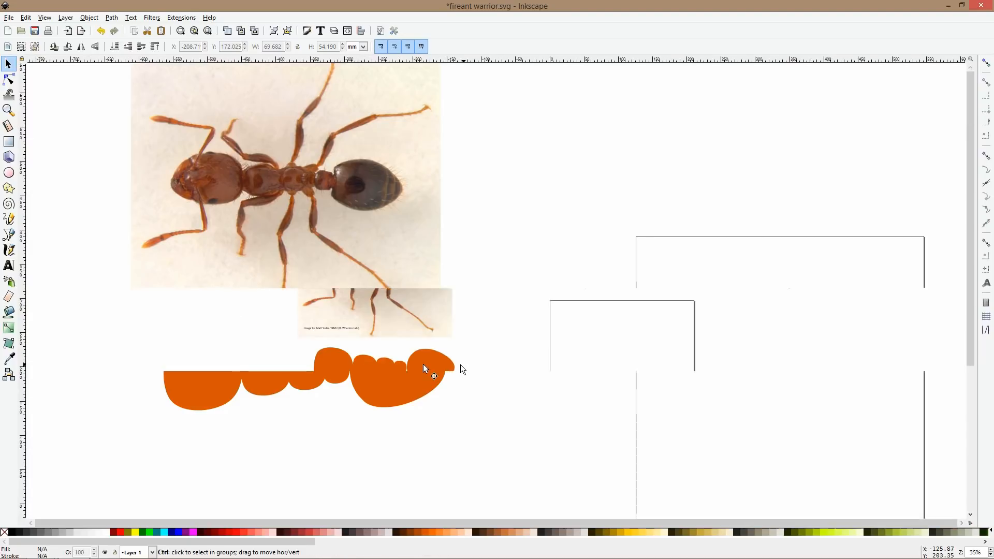
scroll(353, 368, "up", 2)
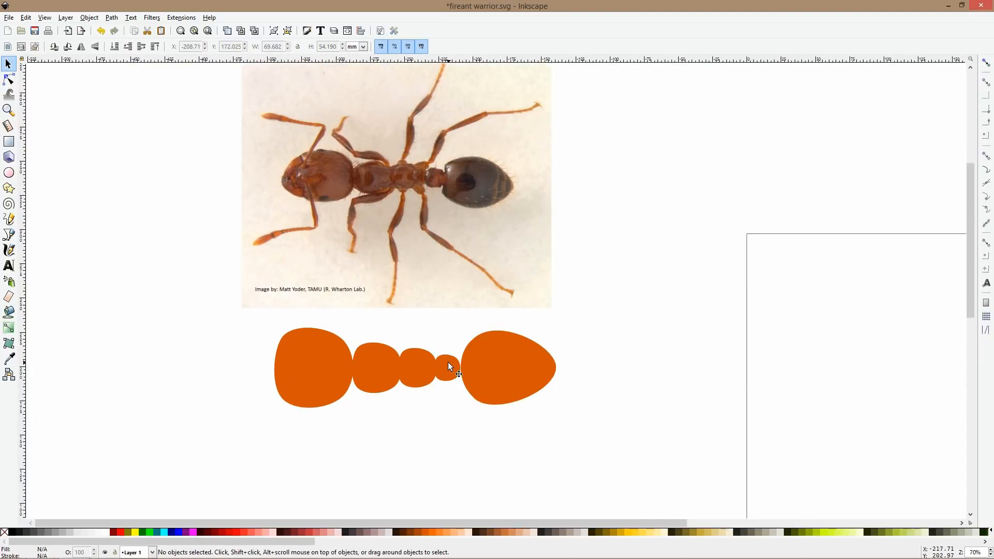
left_click(444, 364)
left_click(386, 360)
left_click_drag(327, 364, 333, 364)
left_click_drag(480, 369, 477, 368)
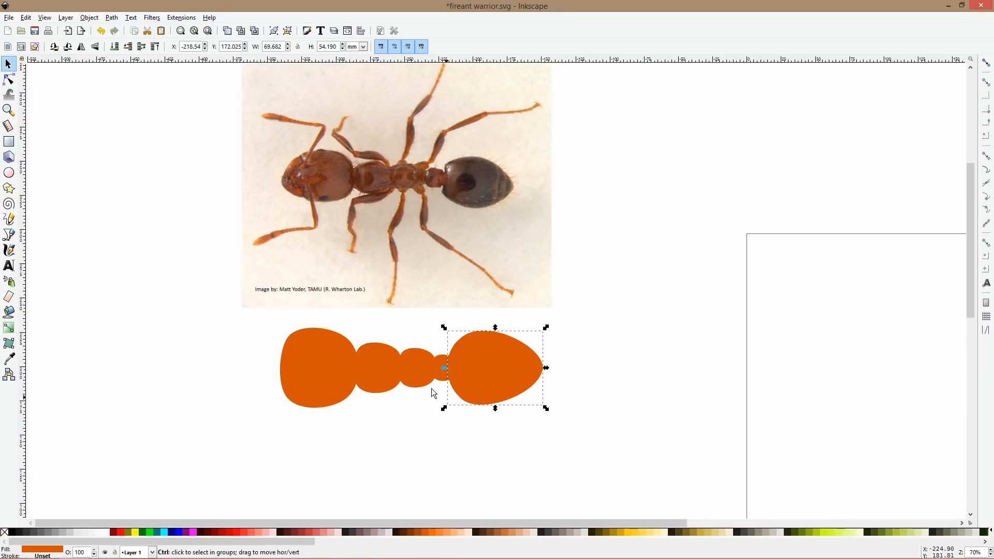
- Draw an ellipse about 82 mm wide beside the photo and subtract a vertically offset duplicate from it to form a crescent
left_click(9, 234)
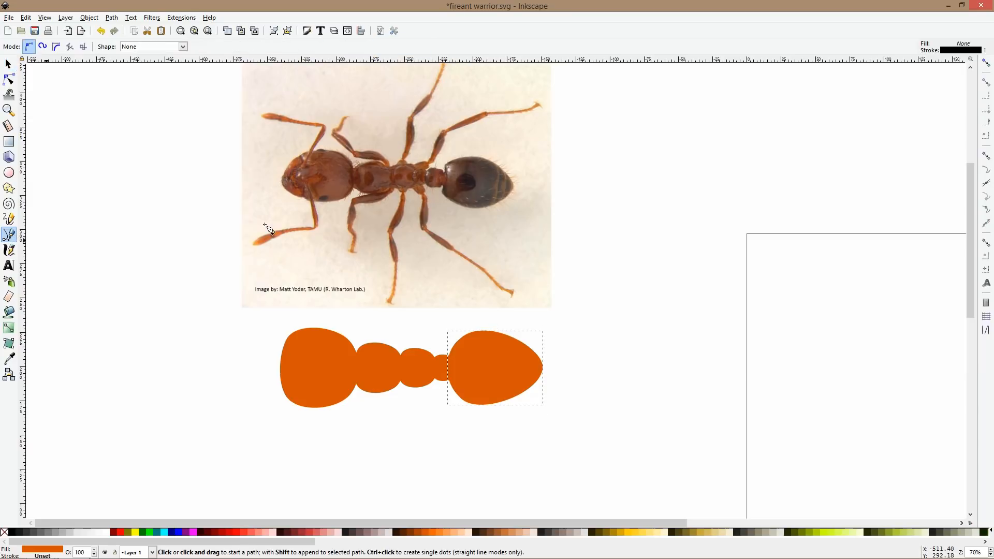
scroll(287, 268, "down", 3)
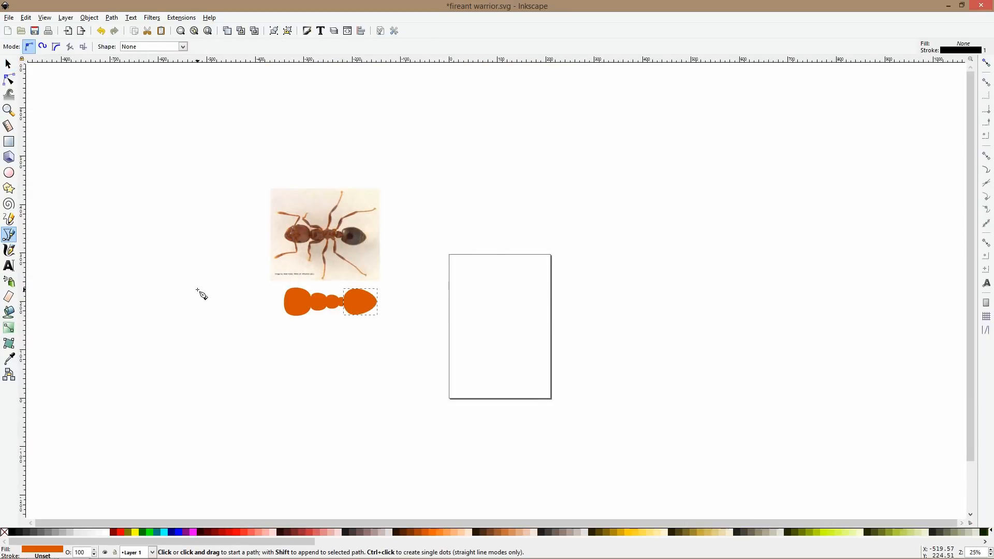
scroll(197, 290, "up", 2)
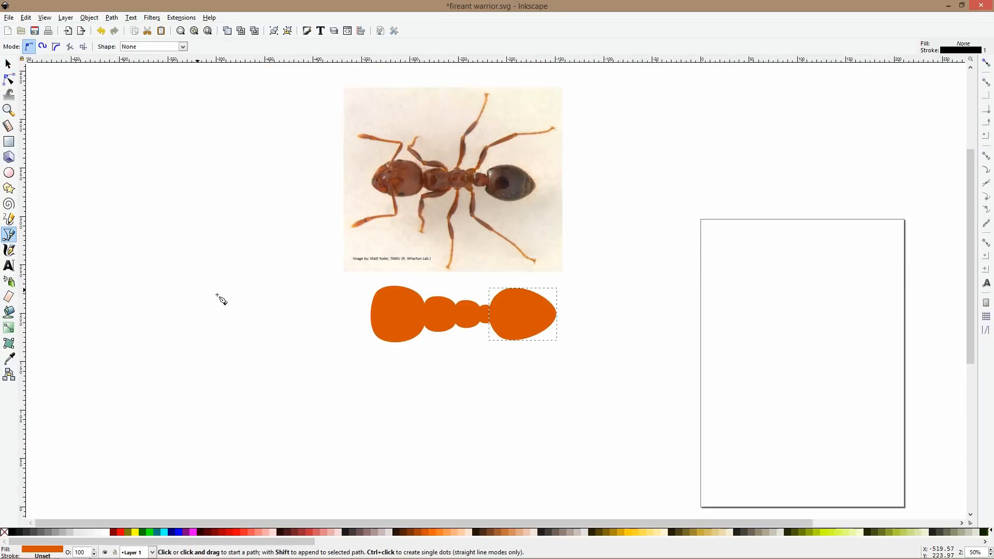
left_click(9, 172)
left_click_drag(123, 185, 172, 247)
key("s")
key("ctrl+d")
left_click(165, 193, "shift")
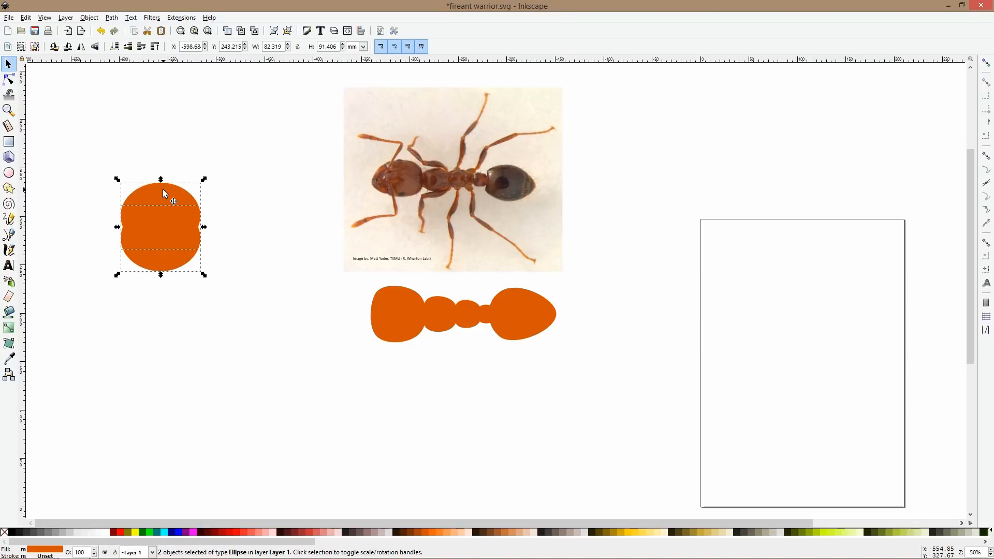
key("ctrl+minus")
- Place the crescent at the front of the ant's head and scale it down to about 59 by 33 mm
left_click_drag(192, 225, 352, 285)
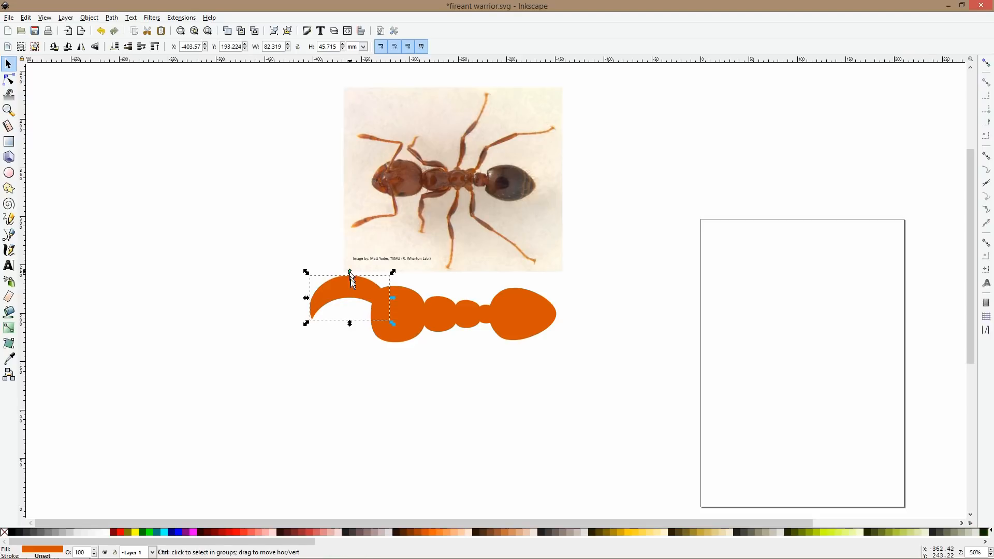
left_click_drag(350, 272, 352, 288)
- Examine the mandible area of the ant's head closely in the reference photo
scroll(352, 310, "up", 3)
scroll(389, 240, "up", 10)
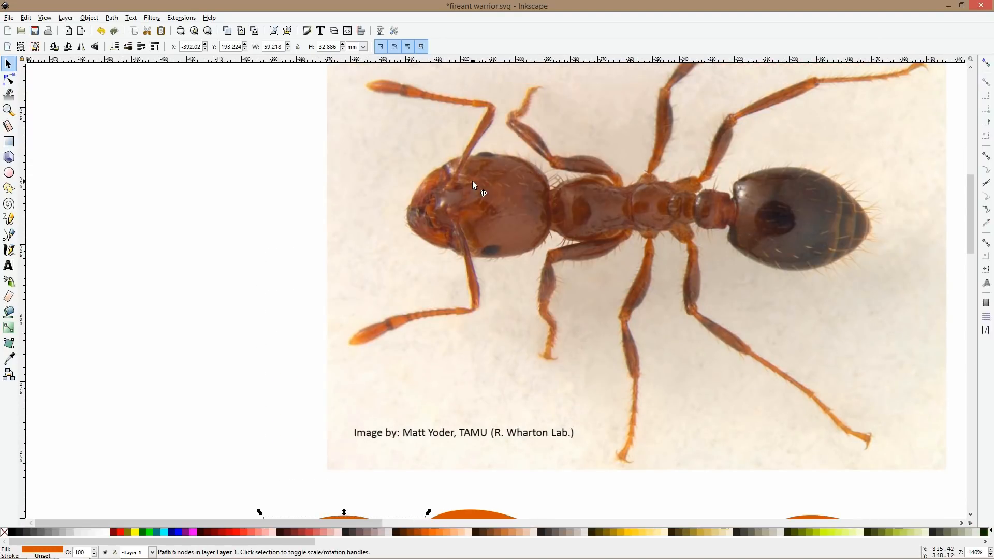
scroll(474, 183, "up", 3)
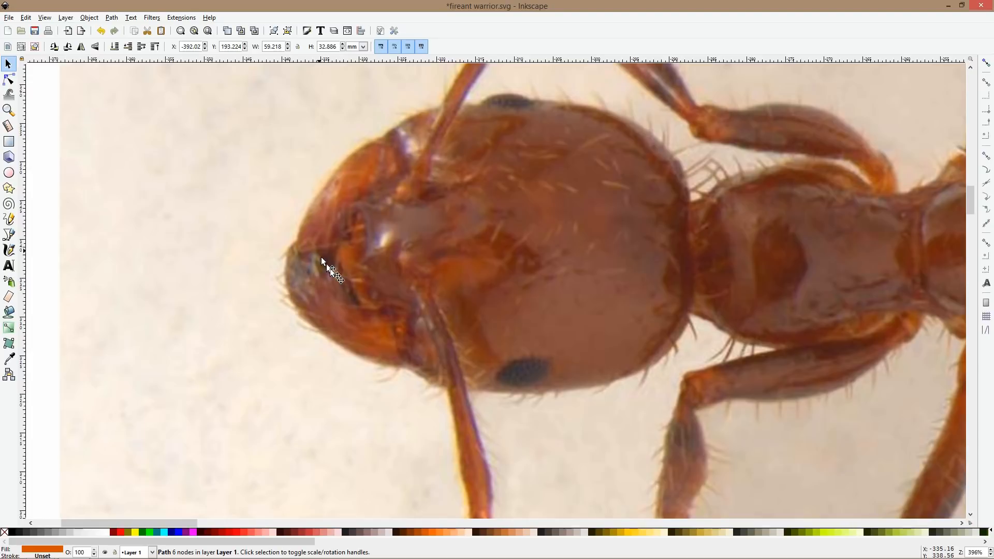
- Draw a circle about 11.5 mm wide and place it with two duplicates along the inner edge of the crescent, starting at its tip
scroll(353, 277, "down", 5)
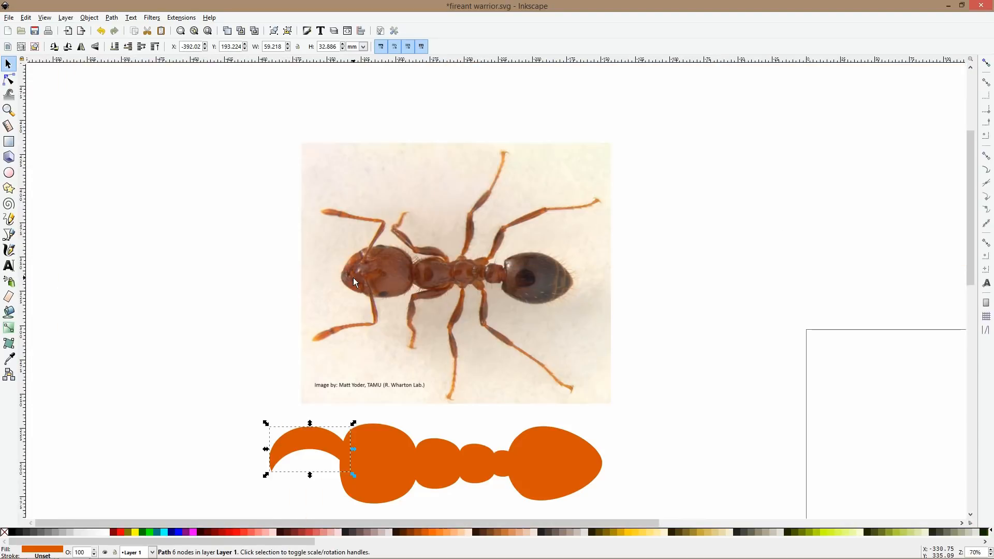
scroll(353, 278, "down", 5)
scroll(287, 172, "up", 2)
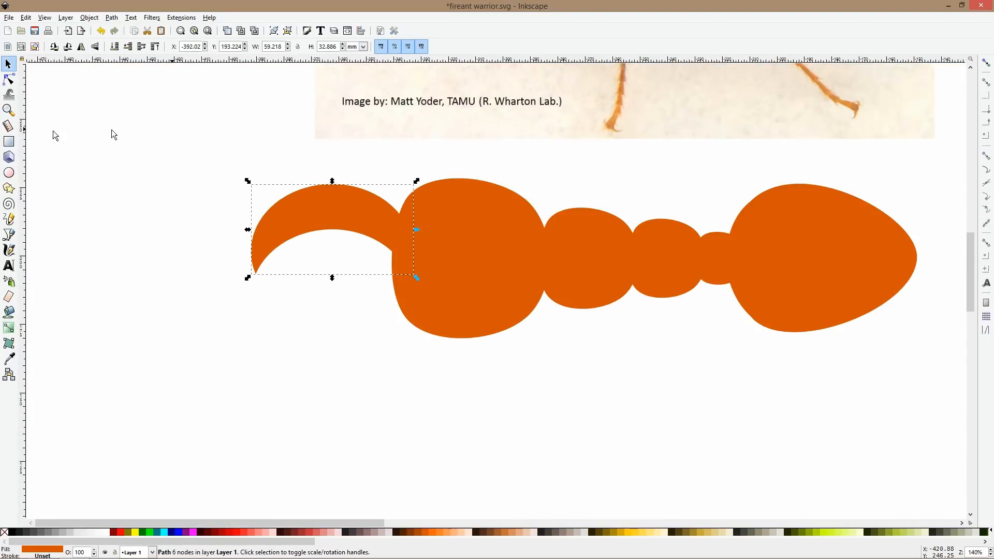
left_click(9, 173)
left_click_drag(244, 239, 338, 225)
key("s")
key("ctrl+d")
key("ctrl+d")
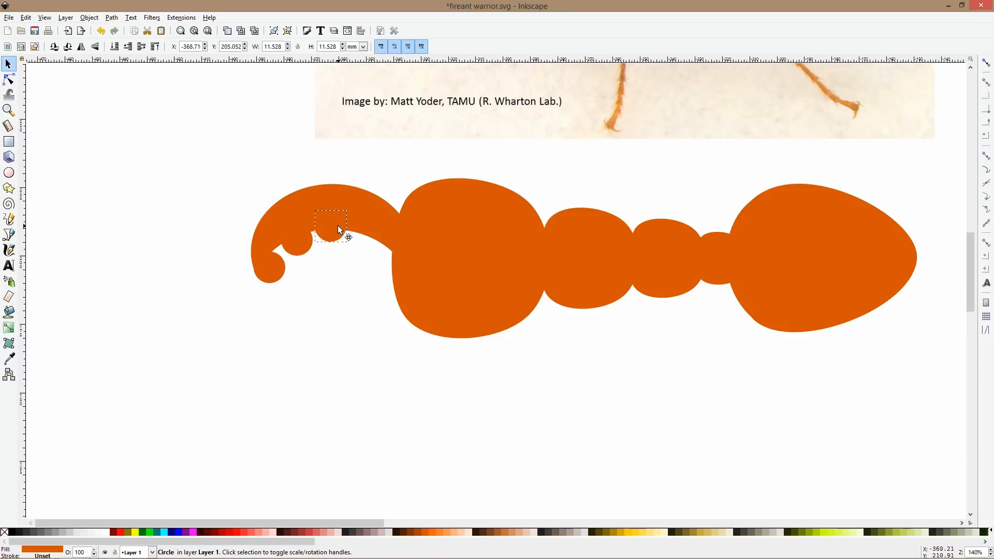
- Add two more circles of the same size to fill the gaps between the three circles along the crescent's inner edge
scroll(305, 262, "down", 4, "ctrl")
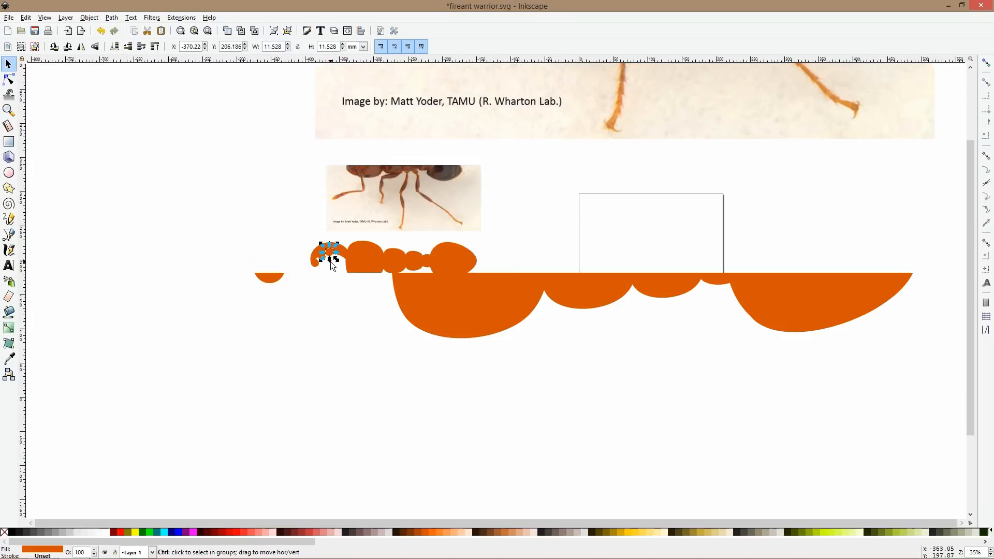
scroll(331, 259, "up", 3, "ctrl")
left_click(358, 249)
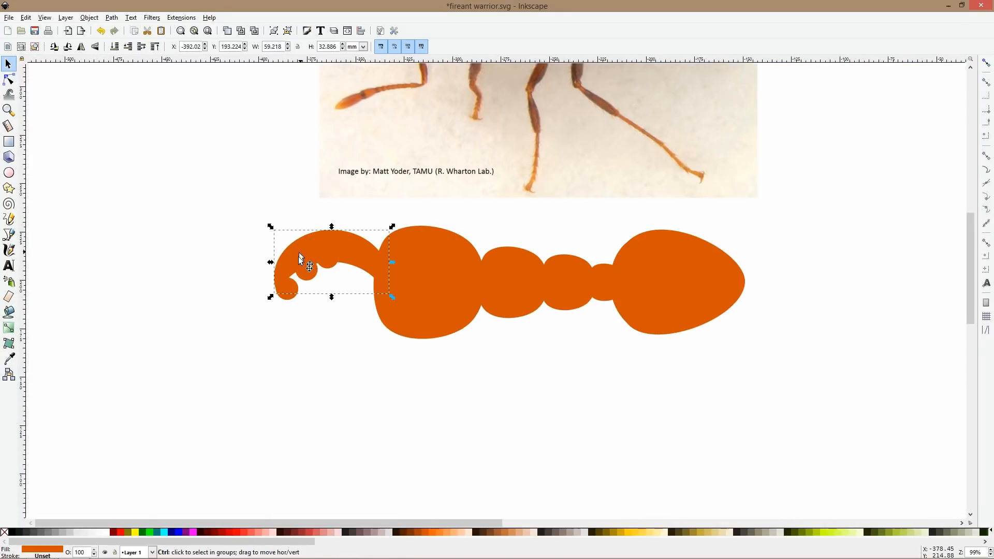
left_click_drag(243, 226, 432, 174)
scroll(294, 280, "up", 5, "ctrl")
left_click(290, 294, "ctrl")
left_click(467, 277)
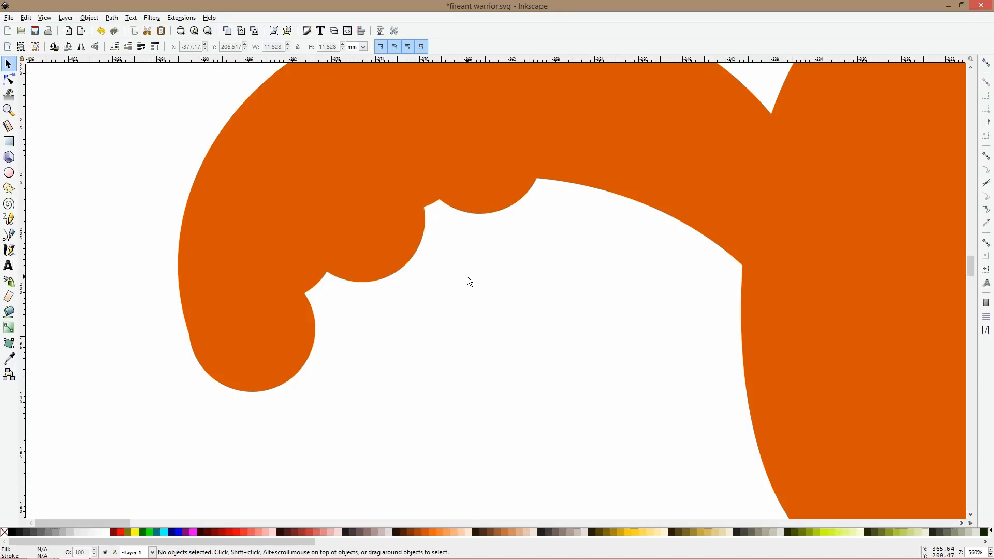
- Select the crescent together with its two gap-filling circles and switch the display mode to outline
left_click(471, 205)
key("ctrl")
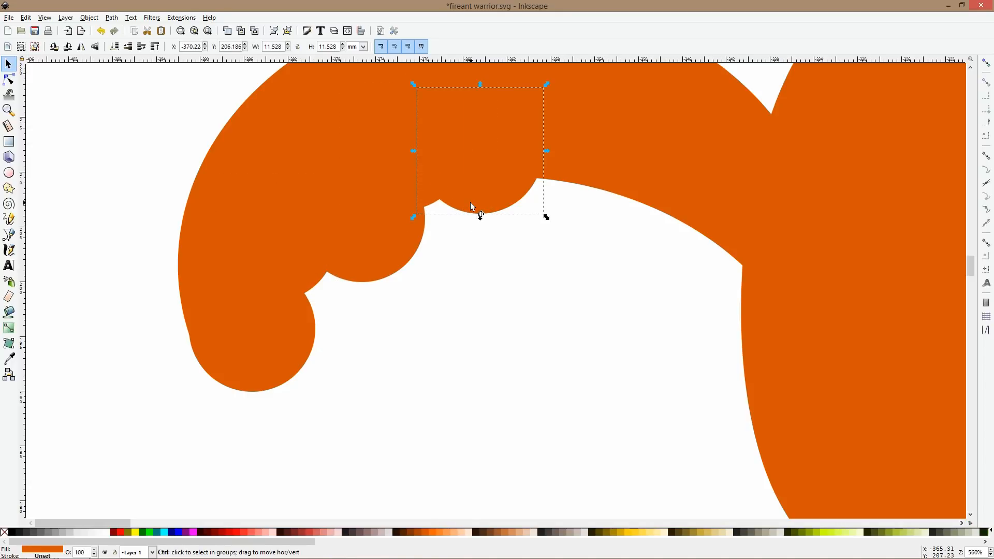
left_click(419, 201)
left_click(282, 231, "shift")
left_click(276, 150, "shift")
key("ctrl+KP_5")
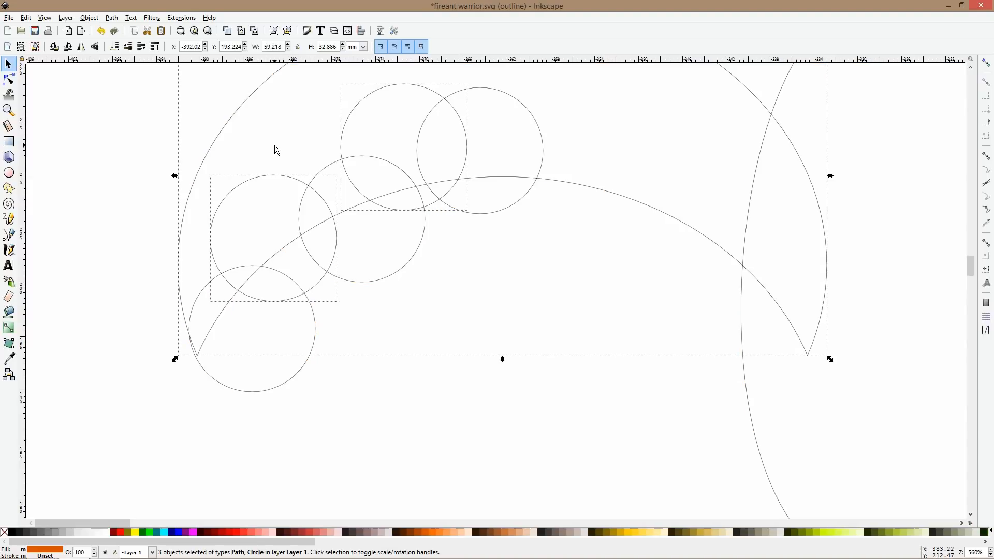
left_click(49, 18)
mouse_move(77, 40)
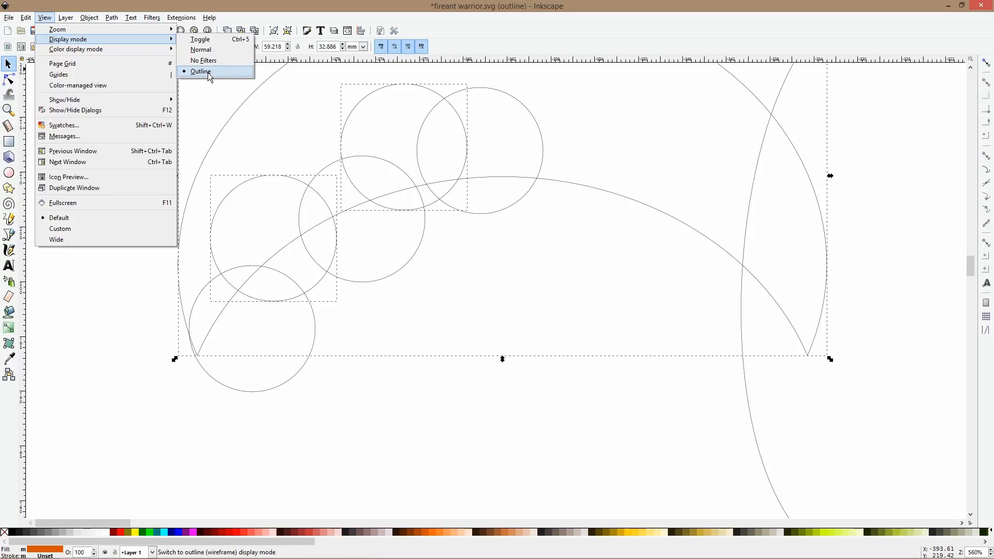
left_click(505, 273)
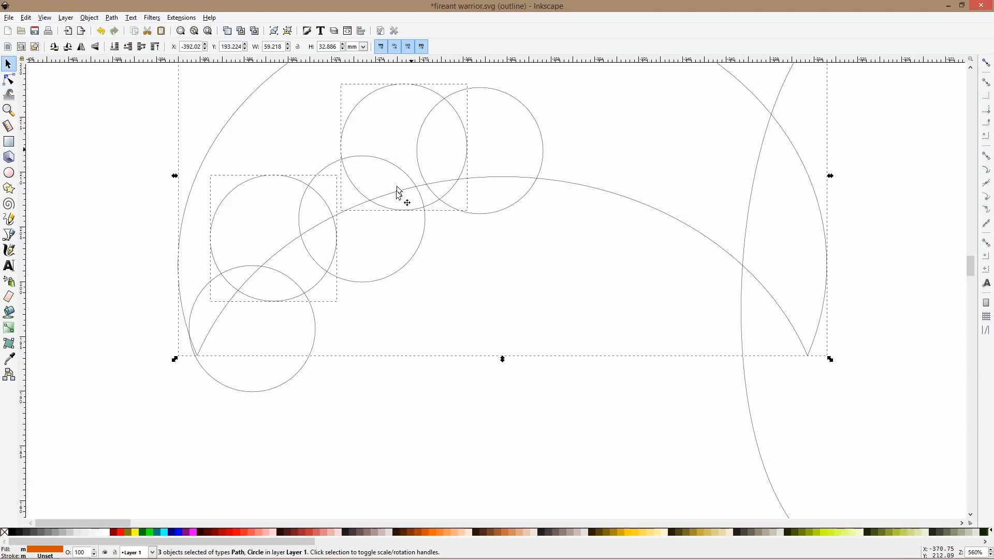
- Unite the crescent and the two gap-filling circles into a single path
scroll(524, 264, "up", 2)
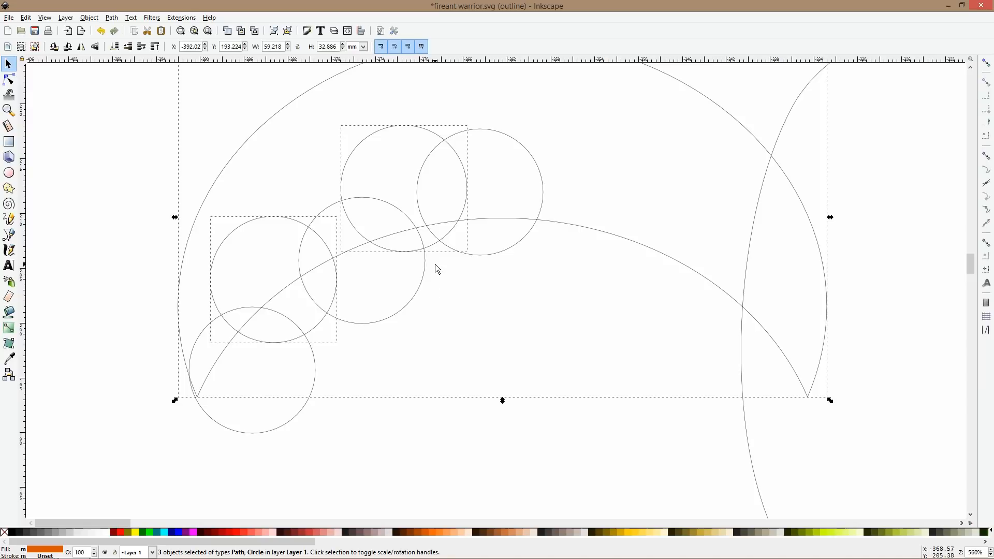
left_click(266, 207)
left_click(276, 218)
left_click(361, 143, "shift")
left_click(316, 88, "shift")
left_click(112, 18)
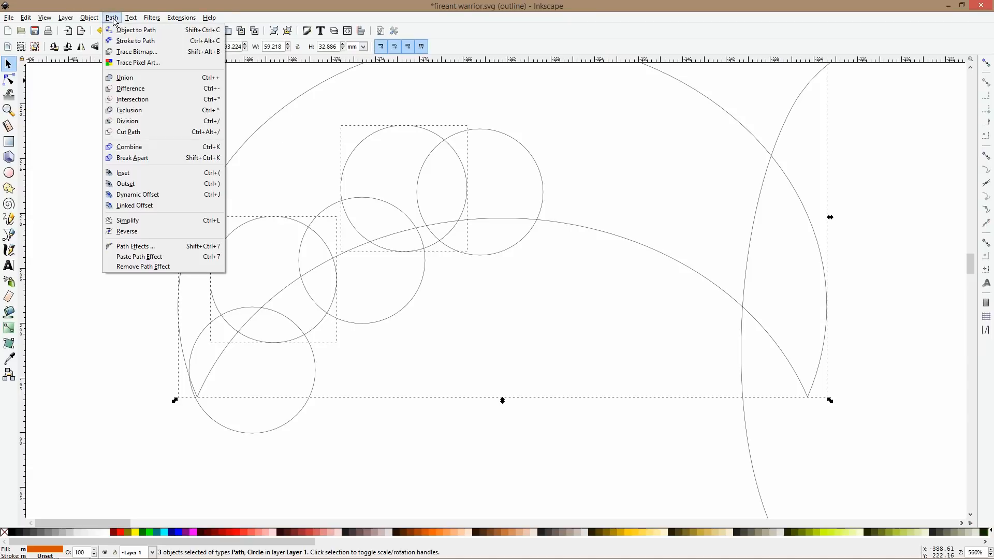
left_click(133, 81)
- Place a duplicate of the tip circle, shrunk to about 2.8 mm, between the tip and middle circles and subtract it from the crescent
left_click(316, 365)
key("ctrl+d")
left_click_drag(253, 437, 318, 347)
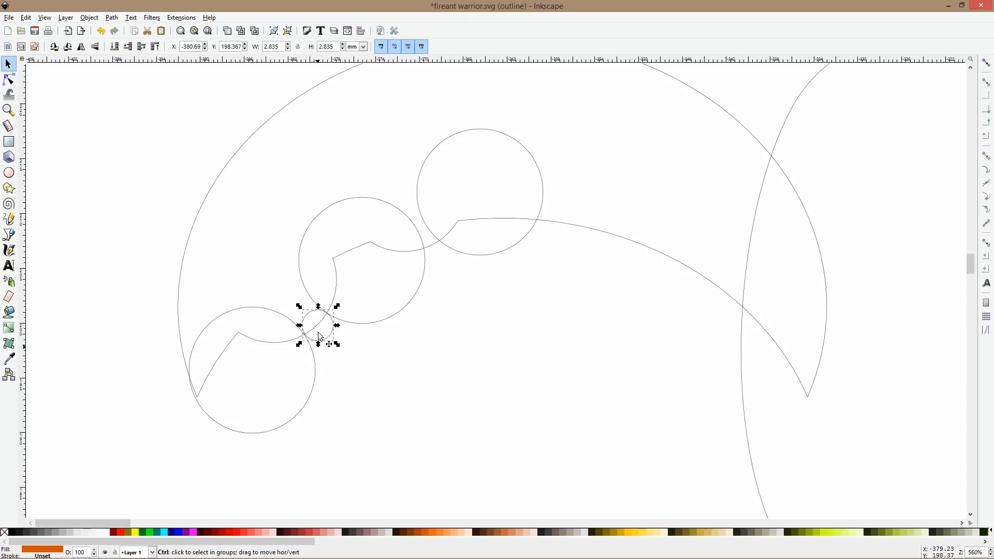
left_click(223, 180, "shift")
key("ctrl+plus")
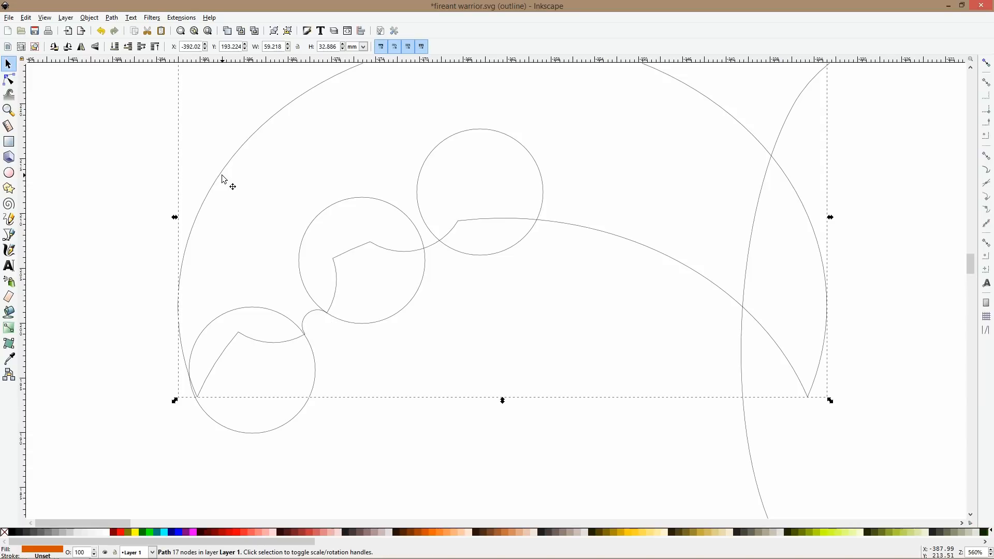
- Scale the tip circle down to about 11.4 mm so its edge meets the point of the crescent
left_click(254, 431)
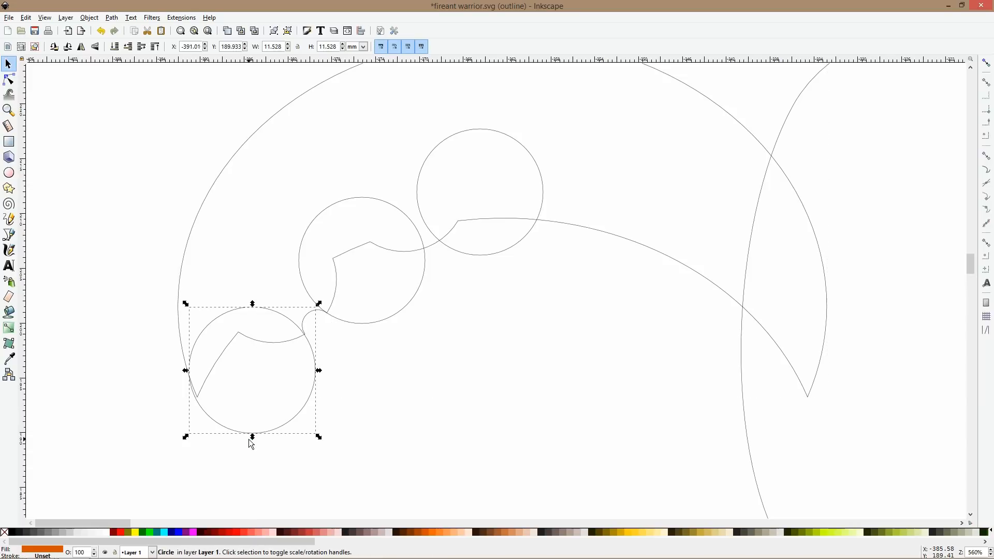
left_click_drag(184, 437, 186, 435)
left_click(270, 446)
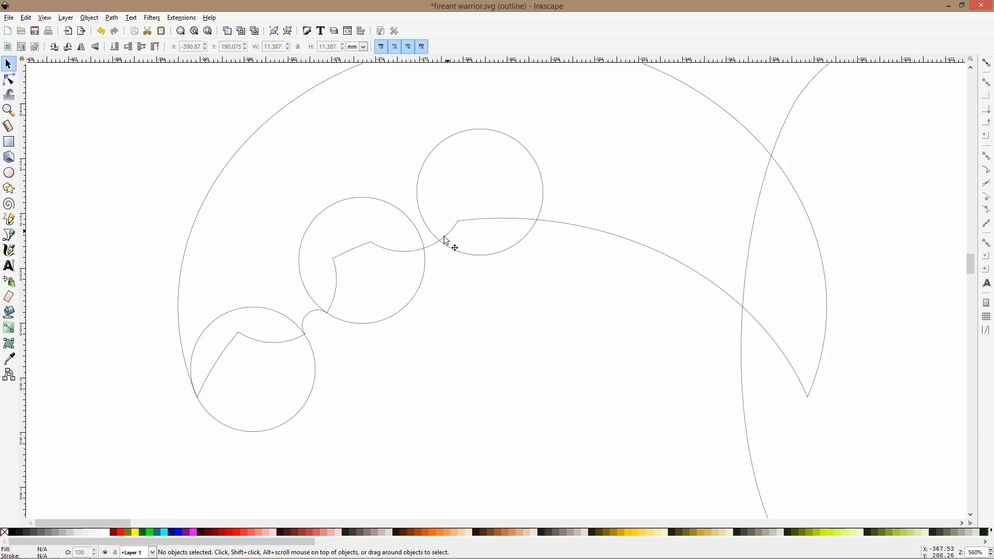
- Draw a small circle about 1.5 mm wide where the middle and innermost tooth circles come closest
left_click(8, 173)
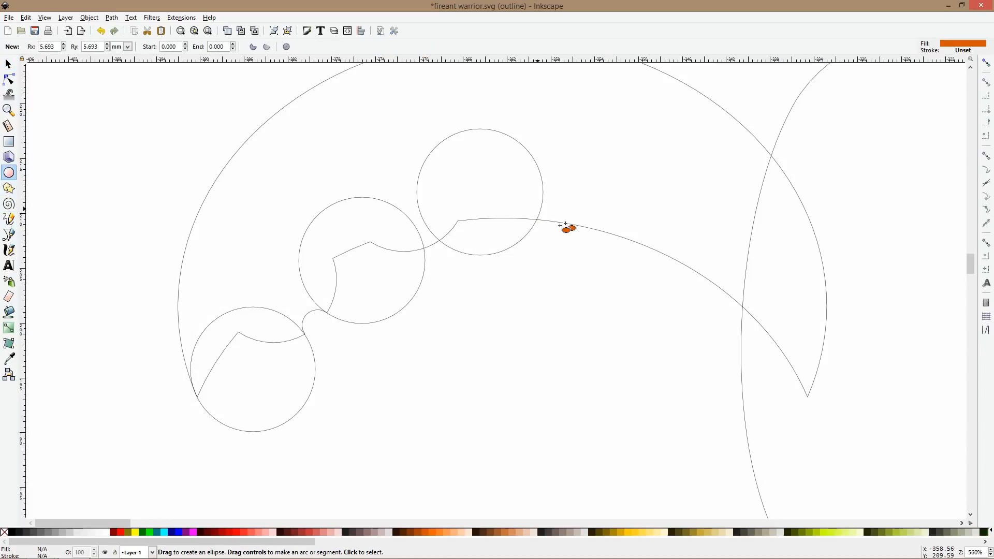
scroll(415, 258, "up", 4)
left_click_drag(571, 338, 464, 202)
key("s")
left_click_drag(504, 231, 481, 188)
mouse_move(441, 296)
left_mouse_down()
mouse_move(453, 281)
mouse_move(442, 285)
left_mouse_up()
left_click_drag(554, 232, 517, 206)
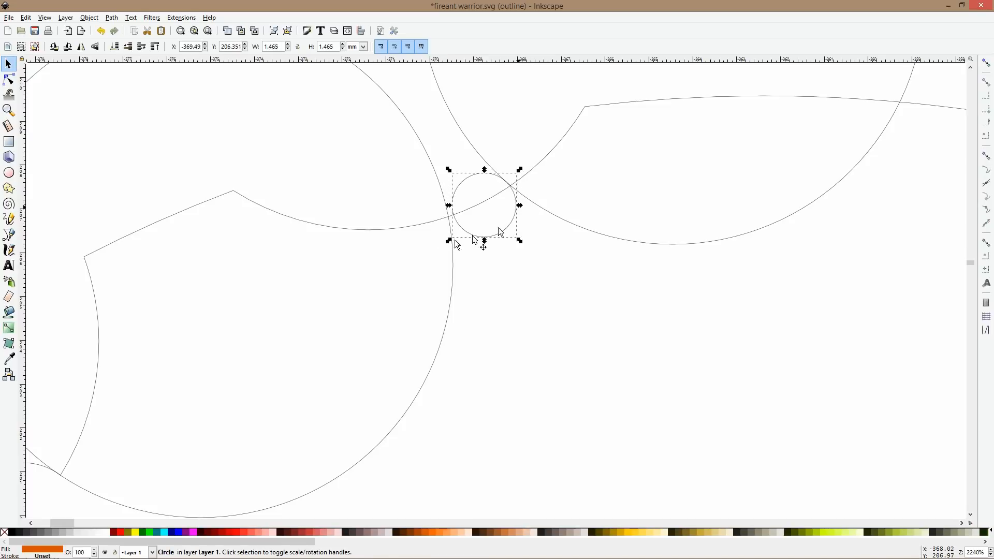
- Enlarge the small circle to about 1.7 mm, fit it between the two tooth circles and subtract it from the crescent
left_click_drag(449, 240, 495, 250)
scroll(526, 204, "up", 5)
left_click_drag(103, 267, 78, 270)
scroll(146, 282, "down", 10, "ctrl")
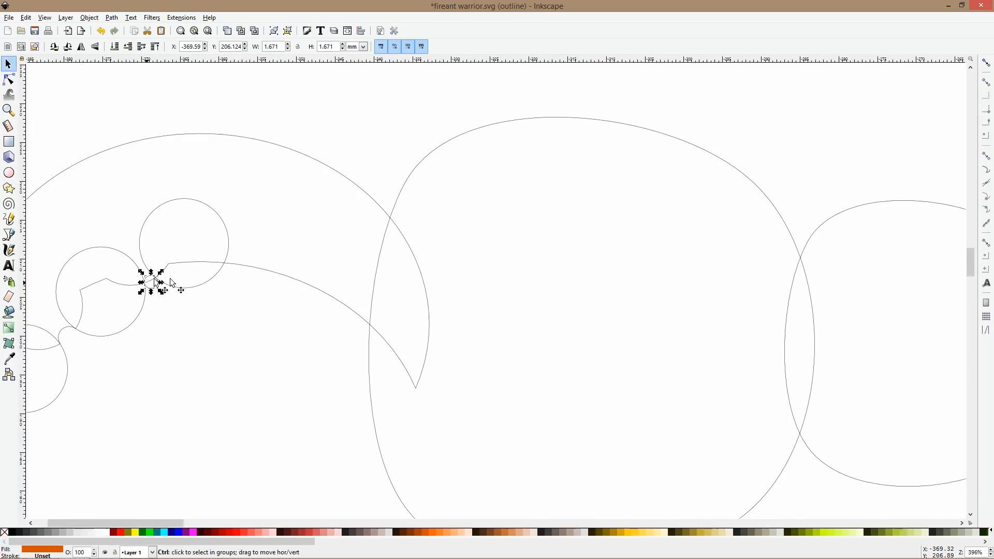
left_click(240, 268, "shift")
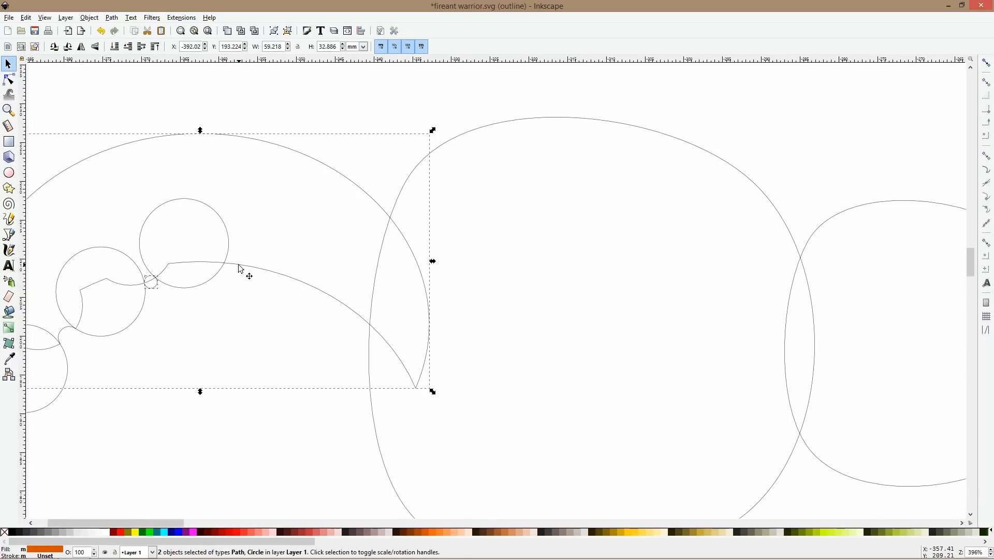
- Unite the crescent with its three tooth circles into one mandible and return to the normal display mode
scroll(238, 265, "down", 5, "ctrl")
left_click_drag(159, 225, 283, 306)
key("ctrl+KP_5")
key("ctrl+plus")
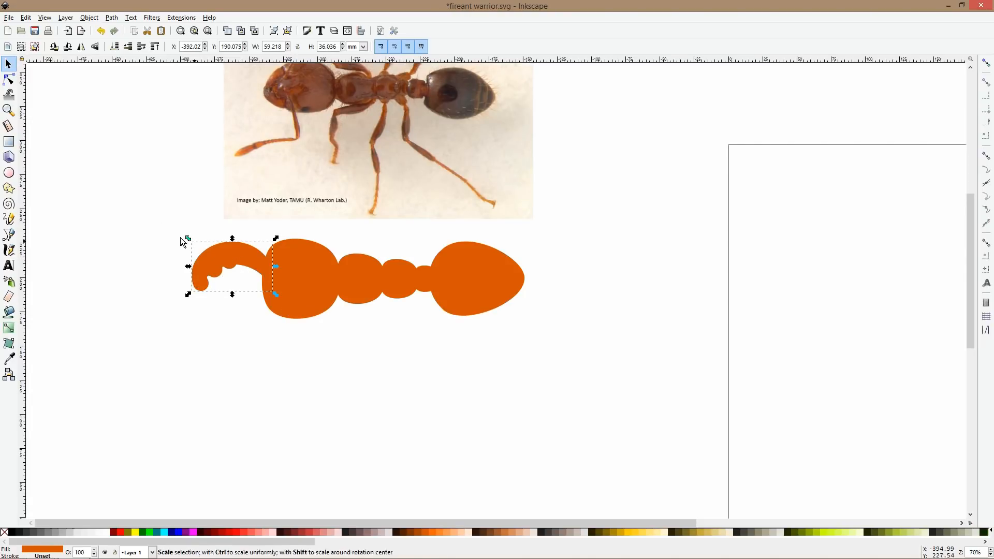
key("ctrl+KP_5")
key("ctrl+KP_5")
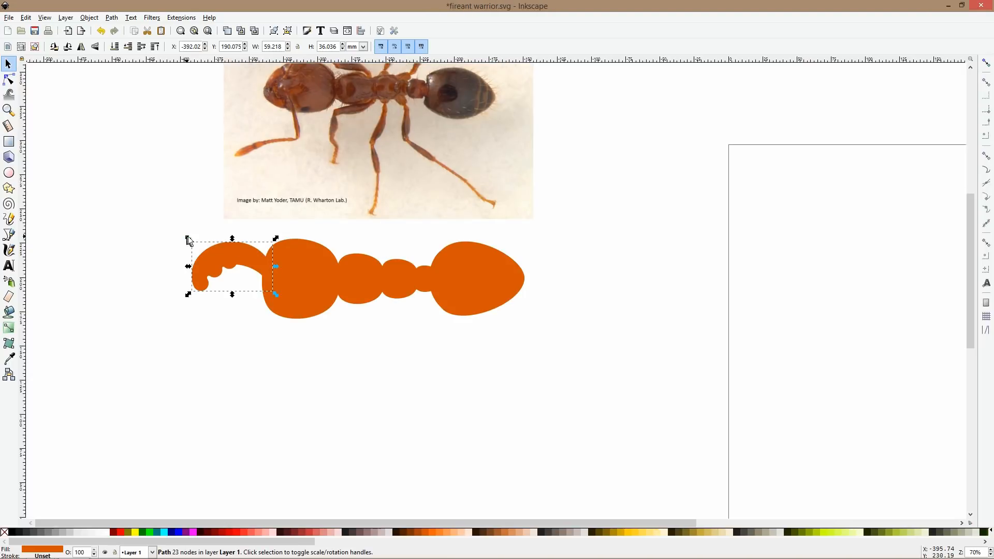
- Scale the mandible down to about 45 by 29 mm and rotate it around a pivot at its joint with the head
left_click_drag(188, 241, 269, 252)
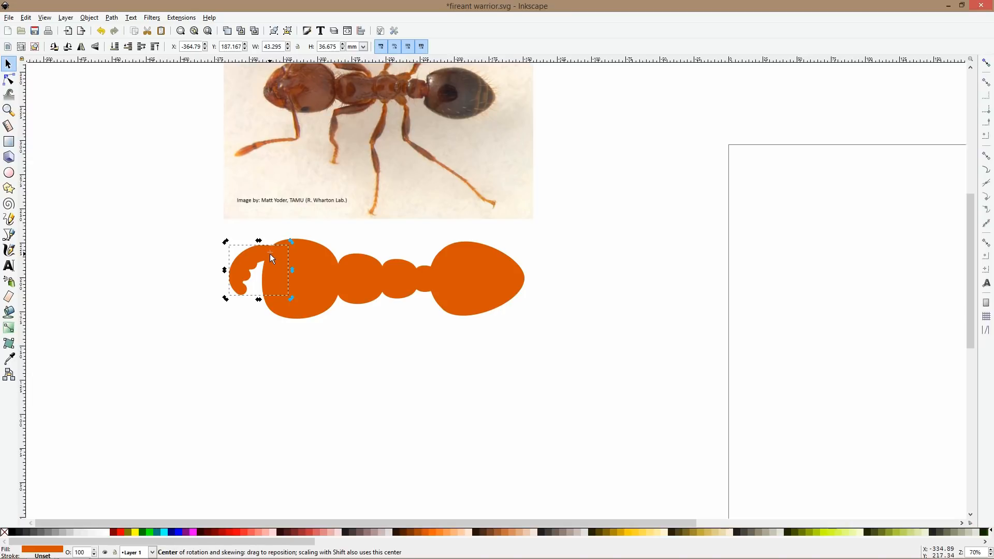
left_click_drag(225, 298, 207, 256)
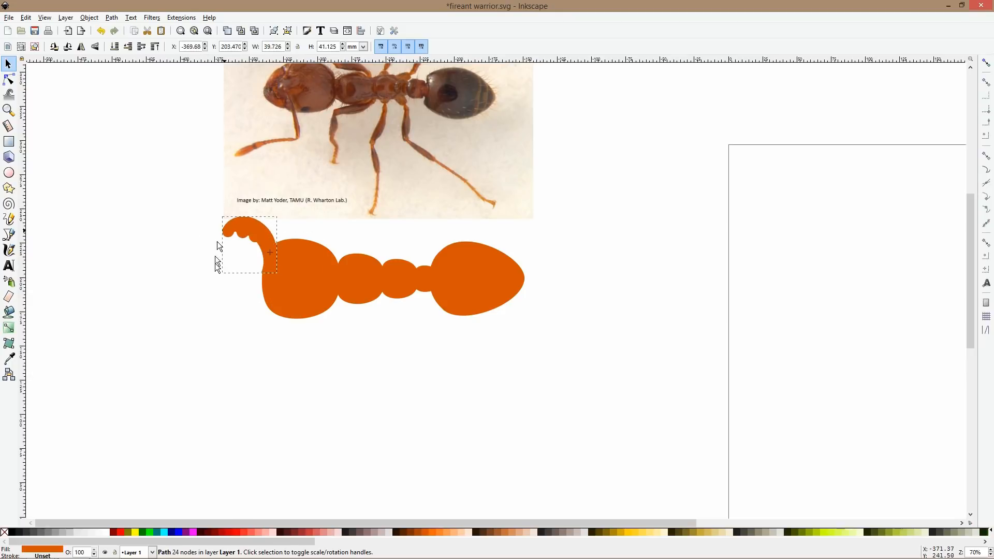
scroll(269, 257, "up", 2)
left_click_drag(281, 244, 287, 253)
mouse_move(175, 208)
left_mouse_down()
mouse_move(270, 170)
mouse_move(163, 305)
mouse_move(174, 192)
left_mouse_up()
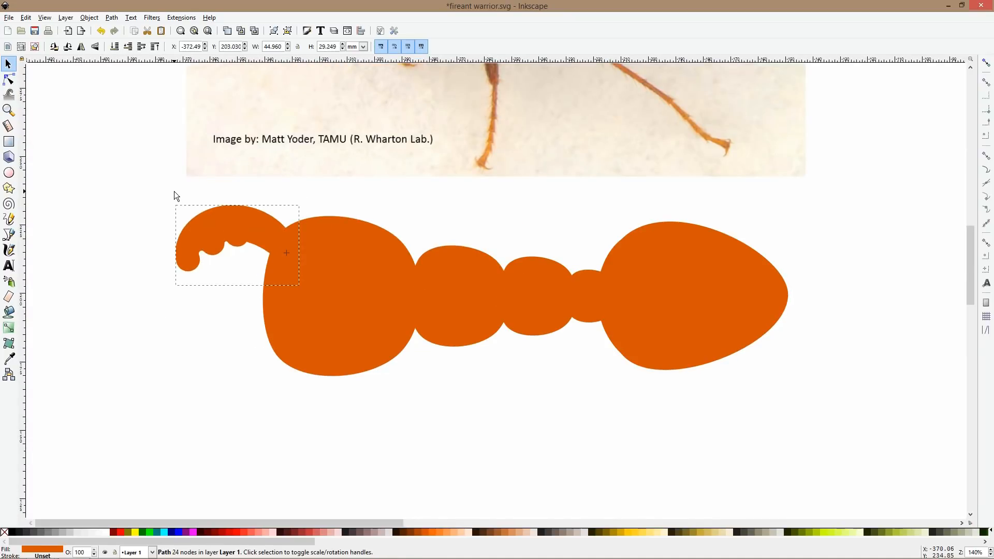
- Add a vertically flipped copy of the mandible on the lower side of the head and rotate it inward
key("ctrl+d")
key("v")
left_click_drag(213, 277, 217, 322)
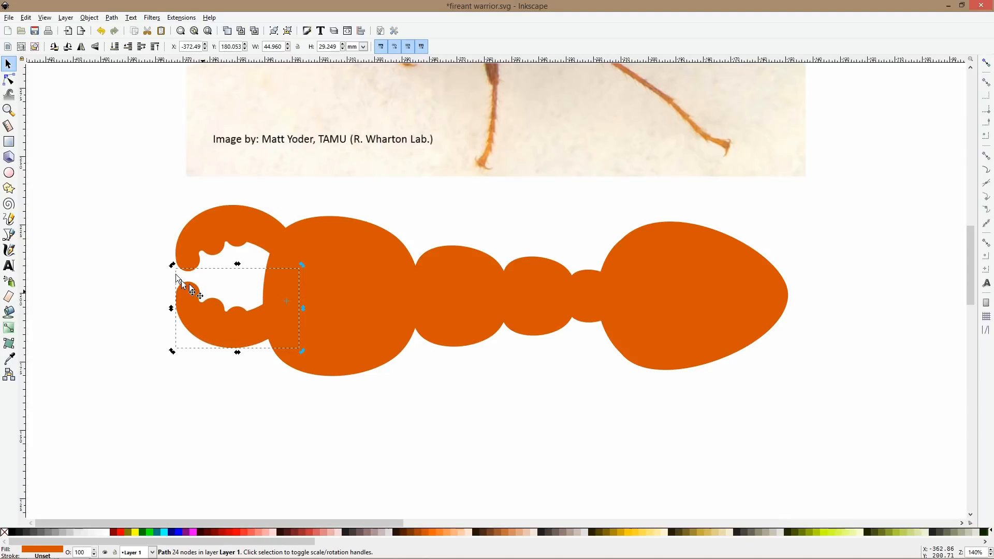
left_click_drag(172, 265, 233, 212)
left_click_drag(241, 273, 240, 322)
- Delete the upper mandible and scale the lower one down to about 37 by 32 mm
left_click(219, 233)
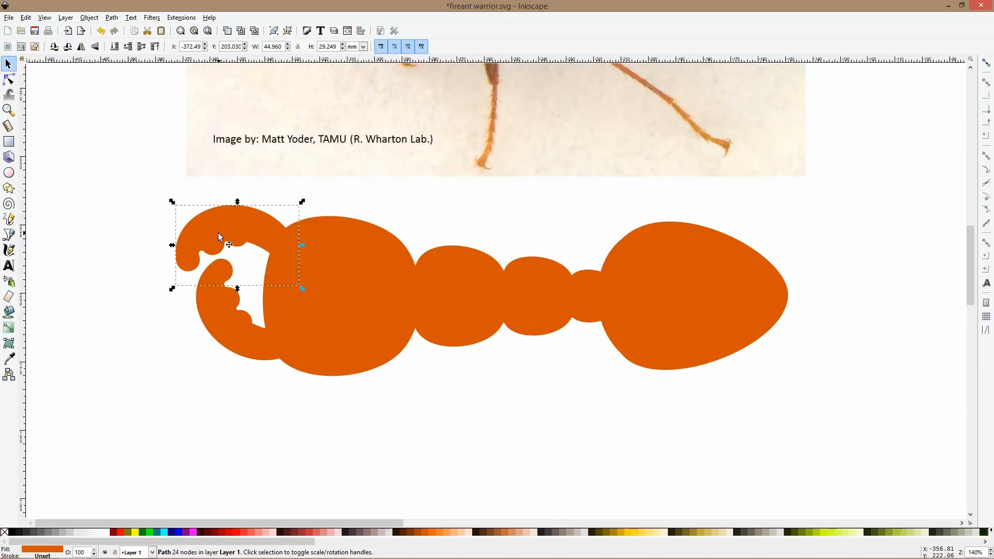
key("Delete")
left_click(221, 311)
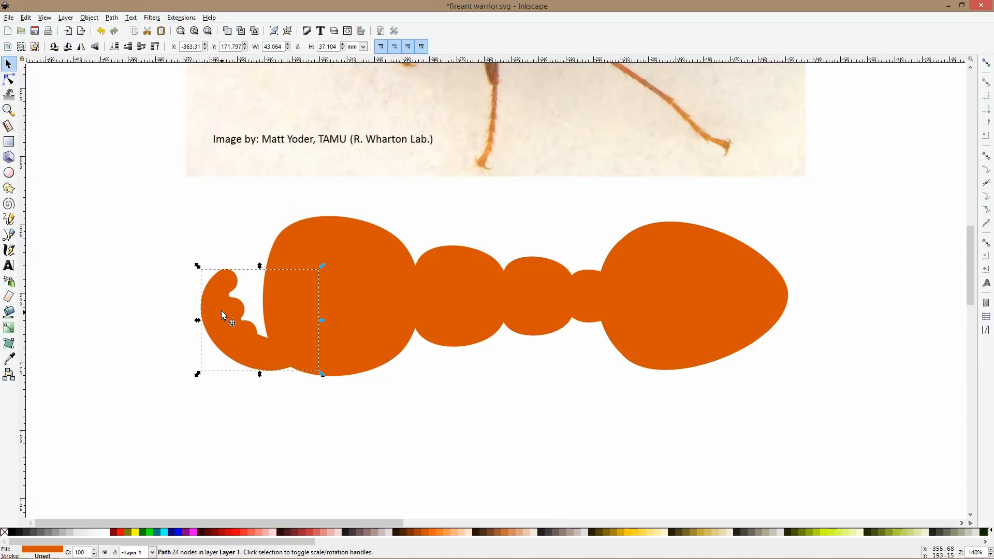
left_click_drag(197, 266, 203, 282)
- Duplicate the smaller lower mandible, flip the copy vertically and place it on the upper side of the head
key("ctrl+d")
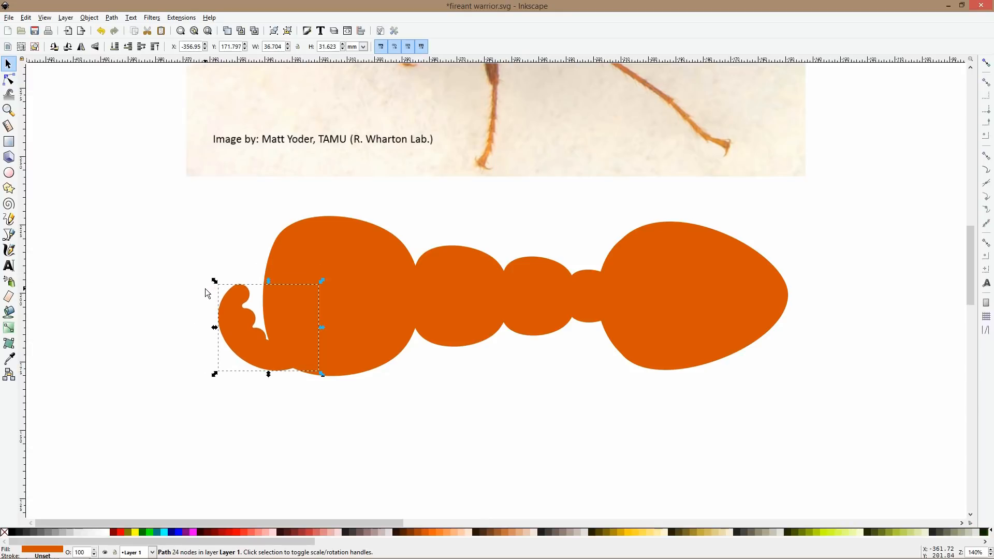
key("v")
left_click_drag(233, 335, 237, 258)
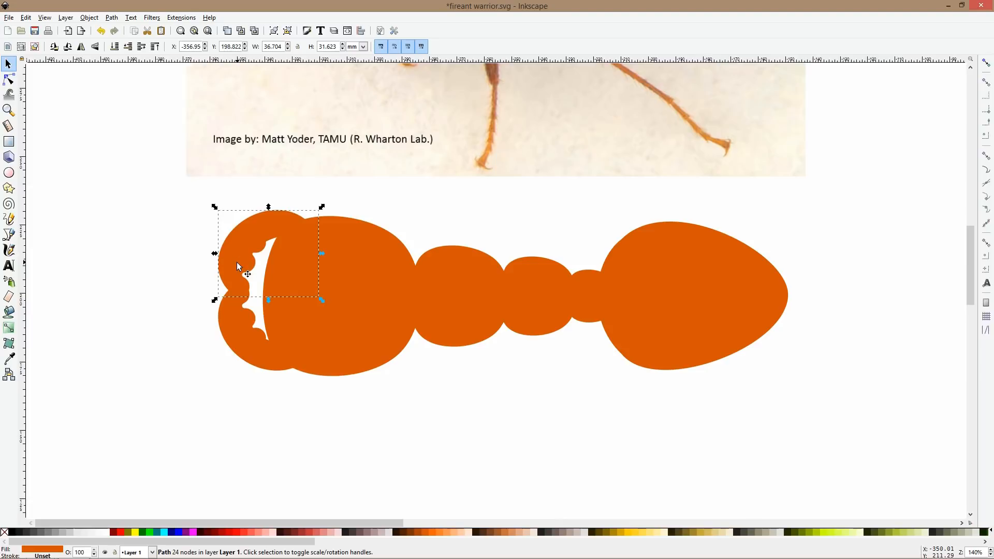
- Rotate and nudge both mandibles until their tips meet in front of the head
left_click(232, 286)
mouse_move(214, 299)
left_mouse_down()
mouse_move(204, 274)
mouse_move(213, 285)
left_mouse_up()
left_click(227, 305)
left_click(228, 294)
scroll(309, 306, "down", 5, "ctrl")
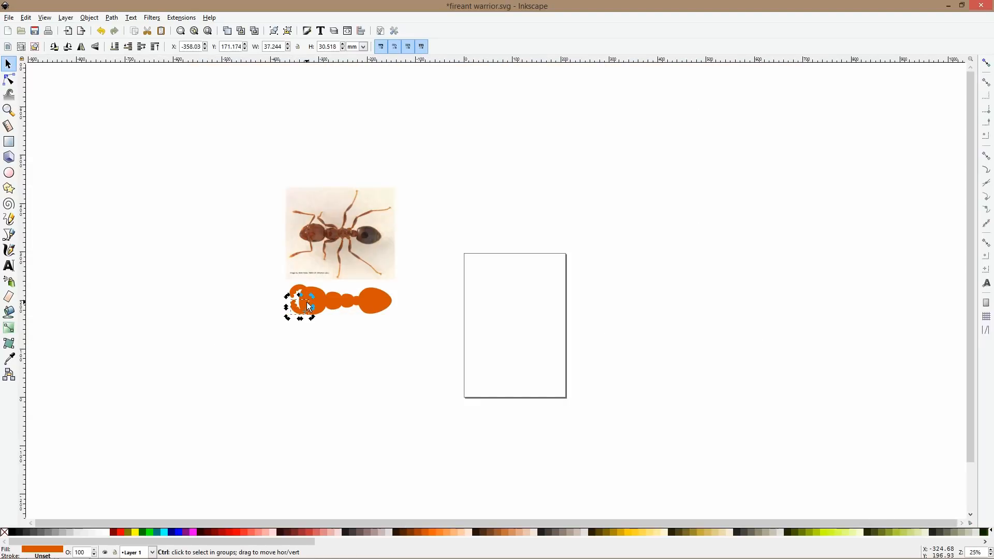
scroll(299, 304, "up", 3, "ctrl")
left_click_drag(294, 306, 292, 320)
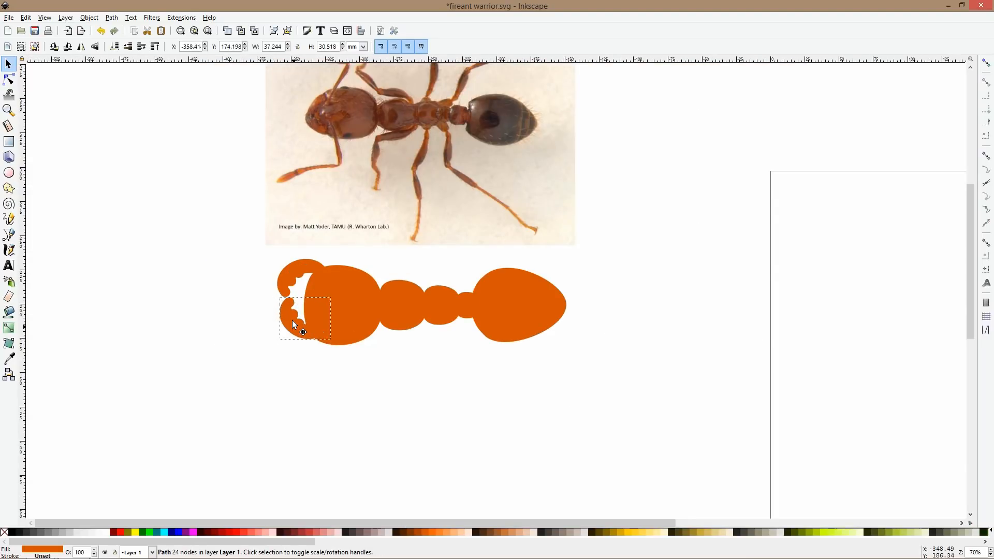
left_click_drag(297, 266, 300, 269)
- Try a straight-edged, bent antenna outline about 66 by 51 mm below the head and delete it
left_click(9, 234)
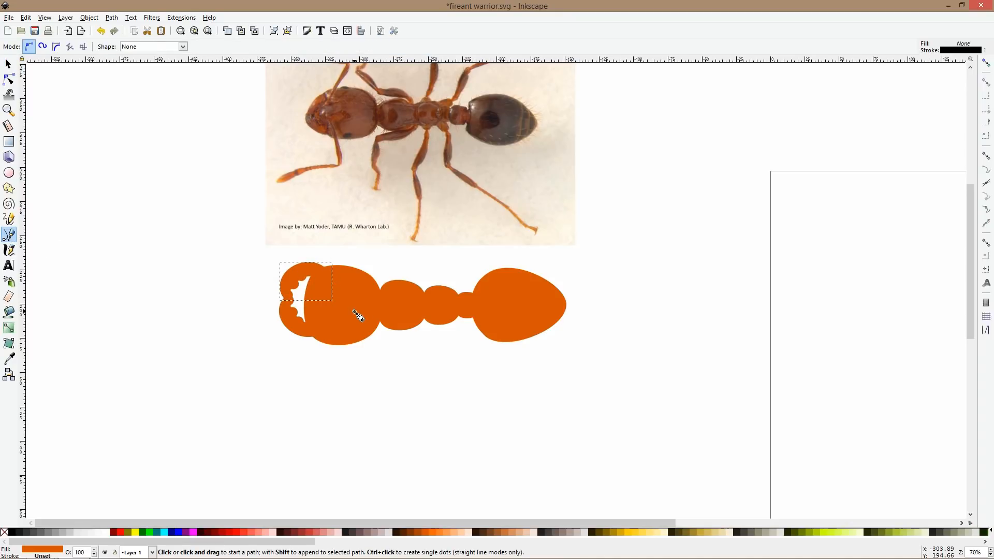
scroll(357, 315, "up", 8)
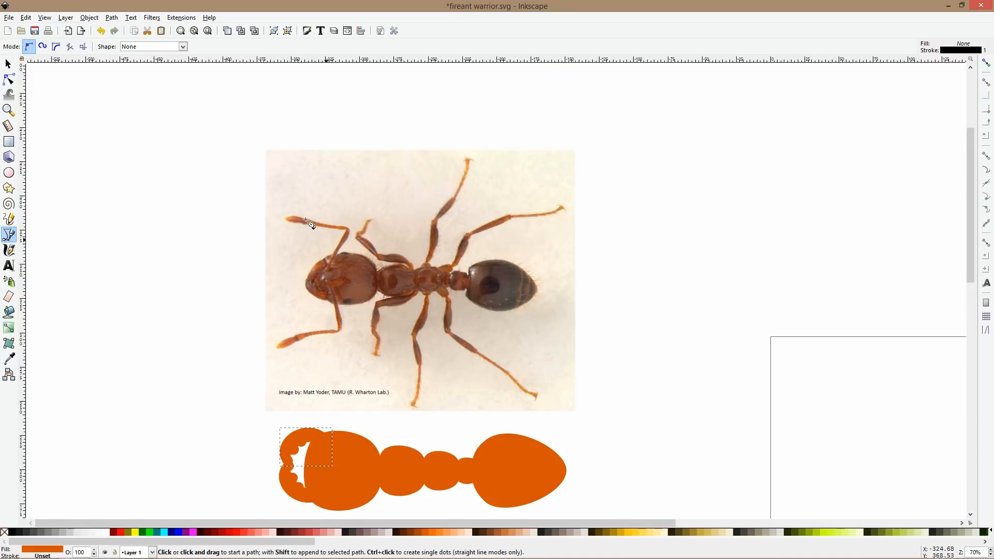
scroll(329, 238, "down", 8)
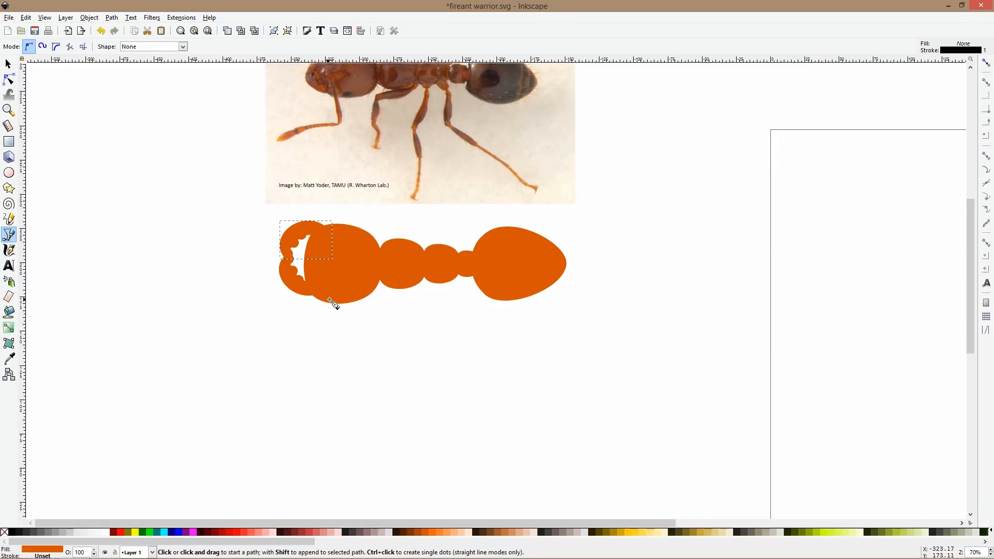
left_click(326, 296)
left_click(334, 334)
left_click(248, 349)
left_click(248, 365)
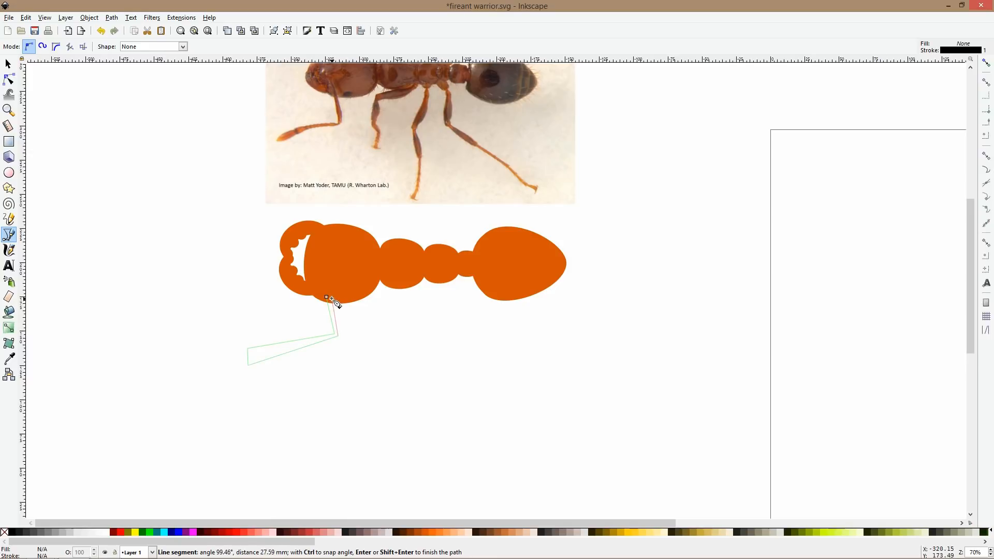
left_click(327, 298)
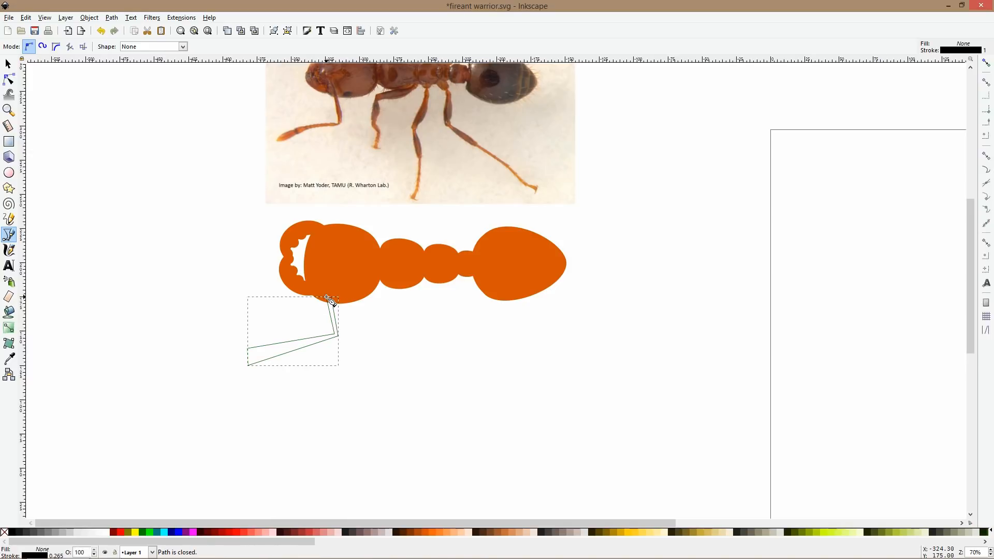
key("s")
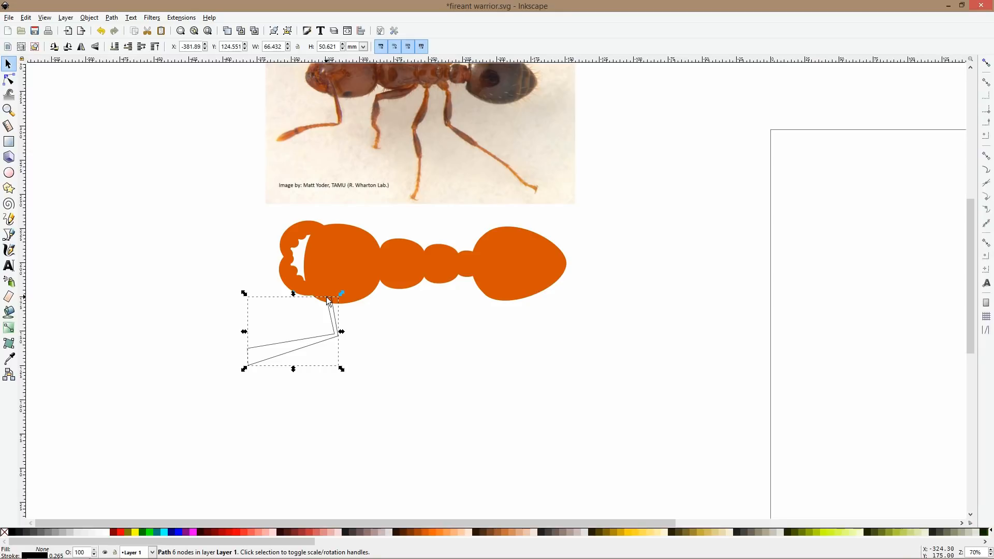
key("Delete")
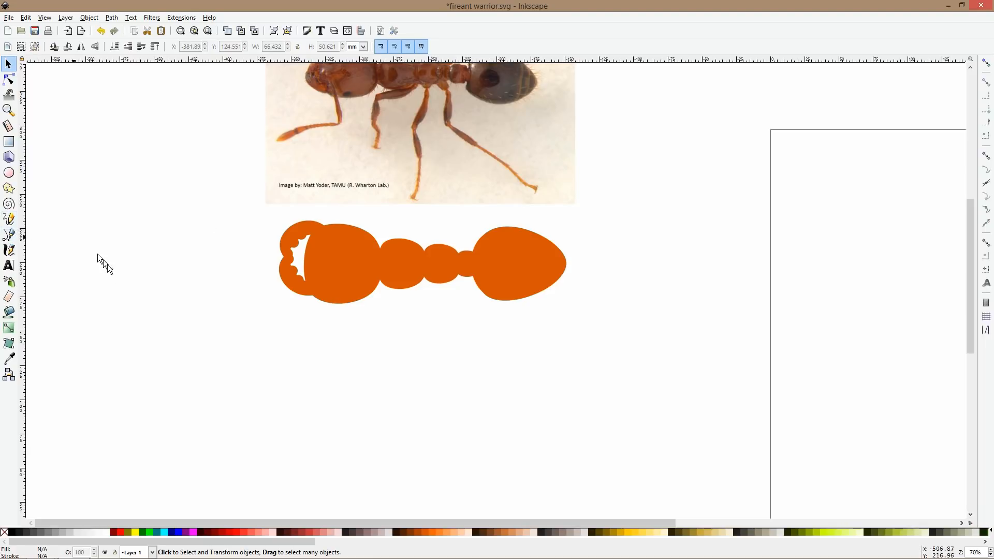
- Draw a long, flat orange ellipse about 76 by 15 mm in the empty area left of the ant photo
scroll(115, 273, "down", 2)
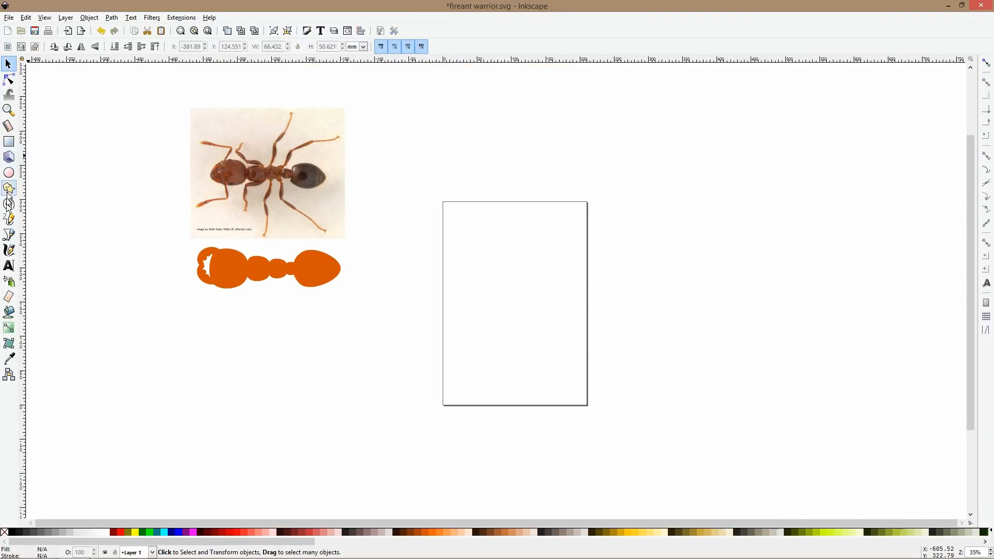
left_click(9, 234)
scroll(102, 263, "up", 3)
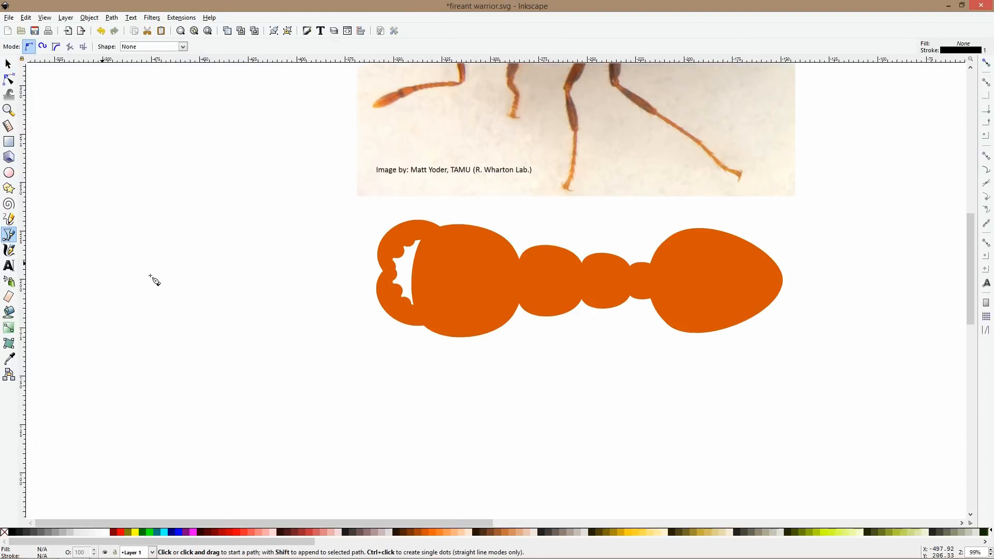
scroll(153, 280, "up", 2)
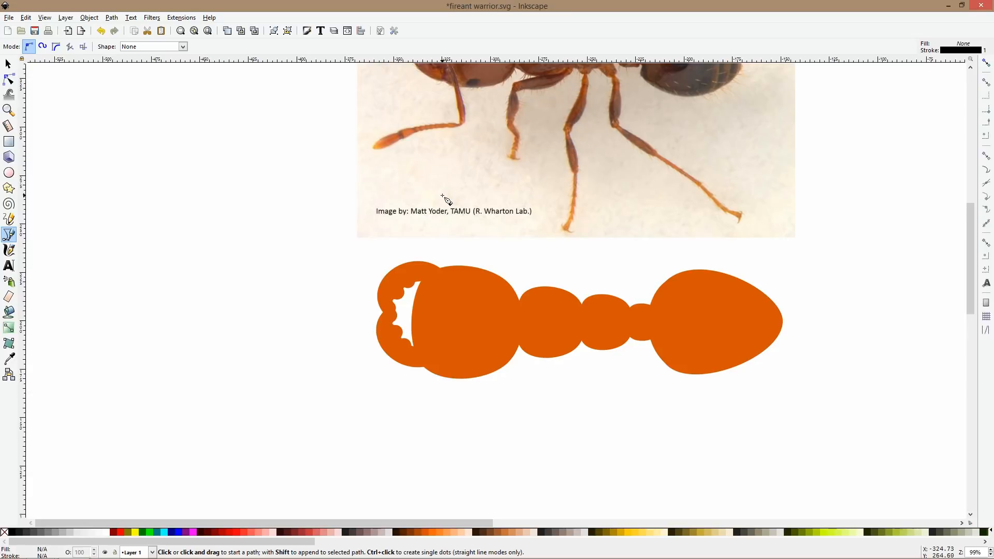
scroll(444, 199, "down", 2, "ctrl")
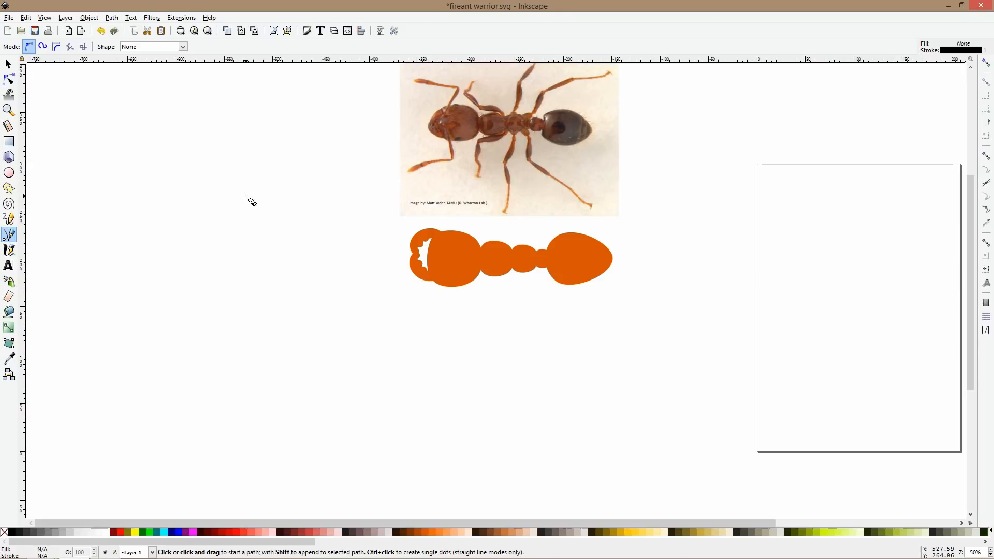
left_click(9, 173)
left_click_drag(113, 159, 189, 176)
key("s")
scroll(171, 175, "up", 1, "ctrl")
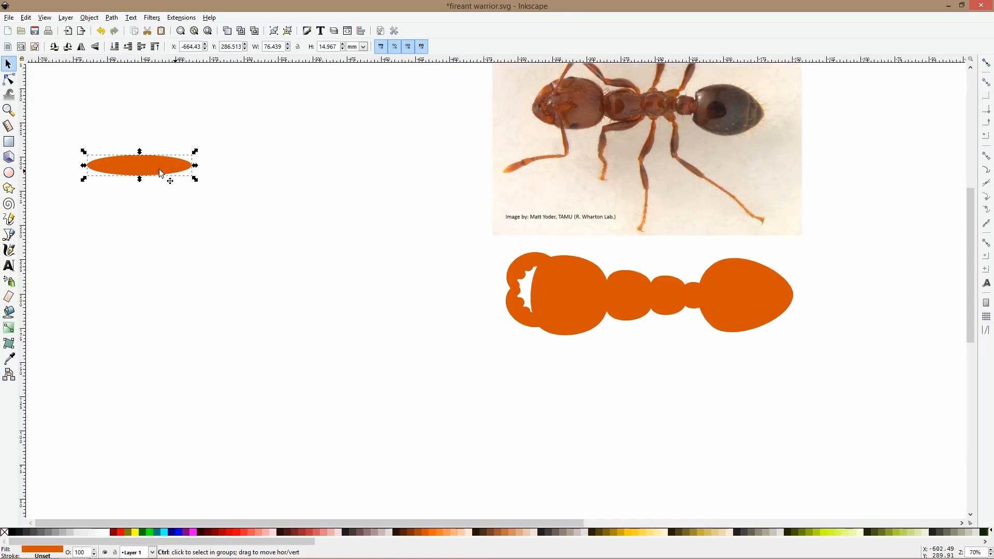
- Flatten the ellipse's upper edge to make a thick leg segment about 14 mm high and move it closer to the ant
left_click(9, 79)
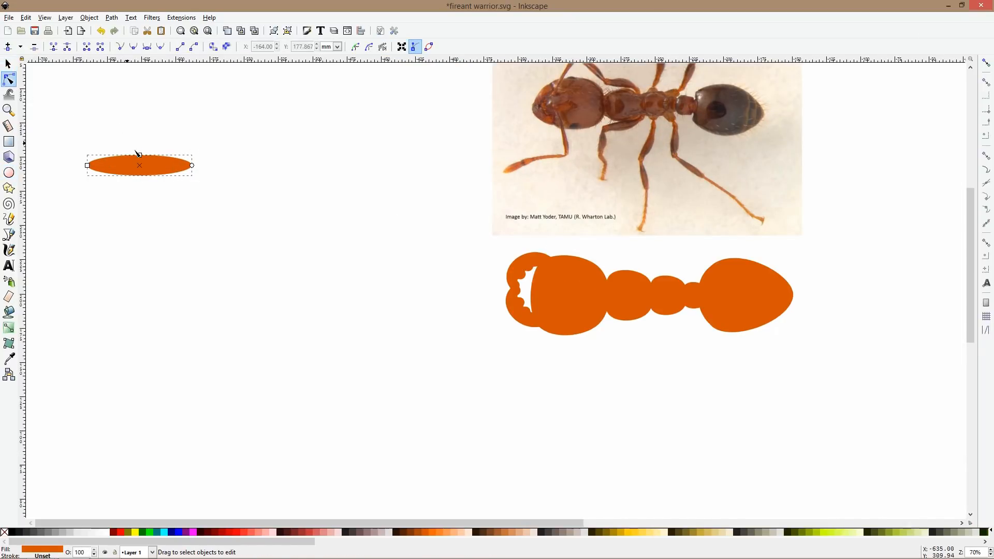
left_click_drag(140, 158, 349, 193)
key("s")
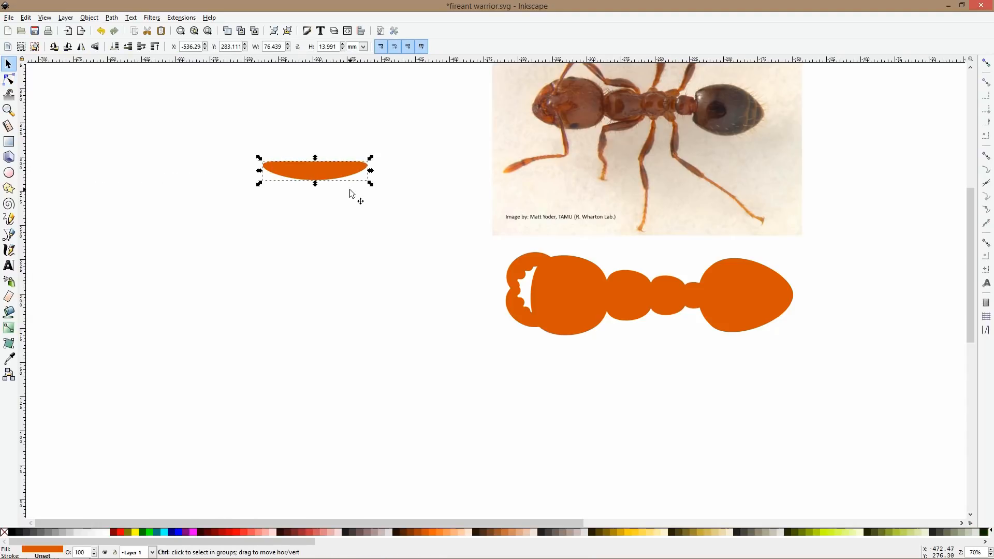
- Add a node near the left end of the thick leg segment's upper edge and reshape that end to be blunter
left_click(9, 79)
double_click(270, 162)
left_click(275, 148)
key("3")
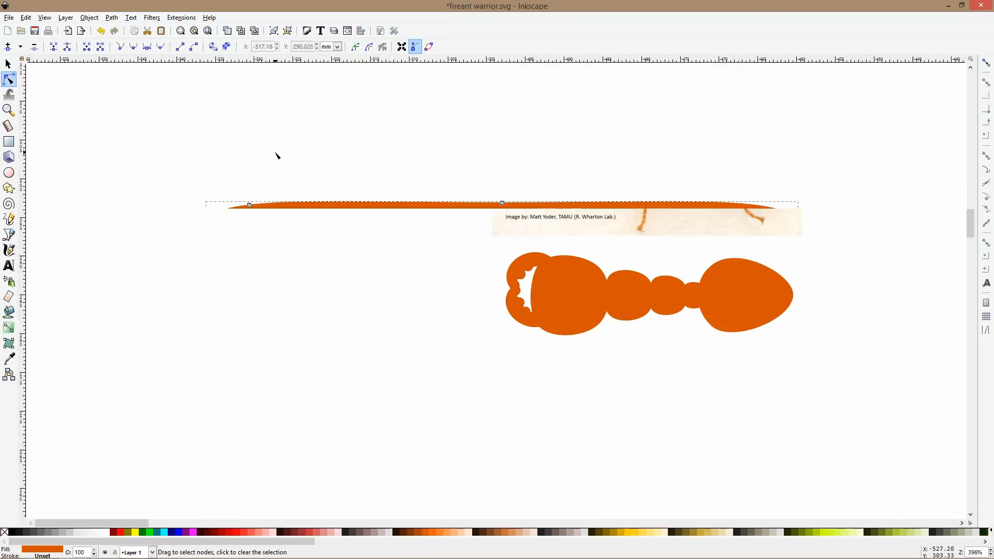
left_click_drag(247, 206, 207, 218)
key("s")
- Place a copy of the leg segment end to end on its left and slim the copy to about 8 mm high
scroll(246, 214, "down", 7)
scroll(413, 203, "up", 3)
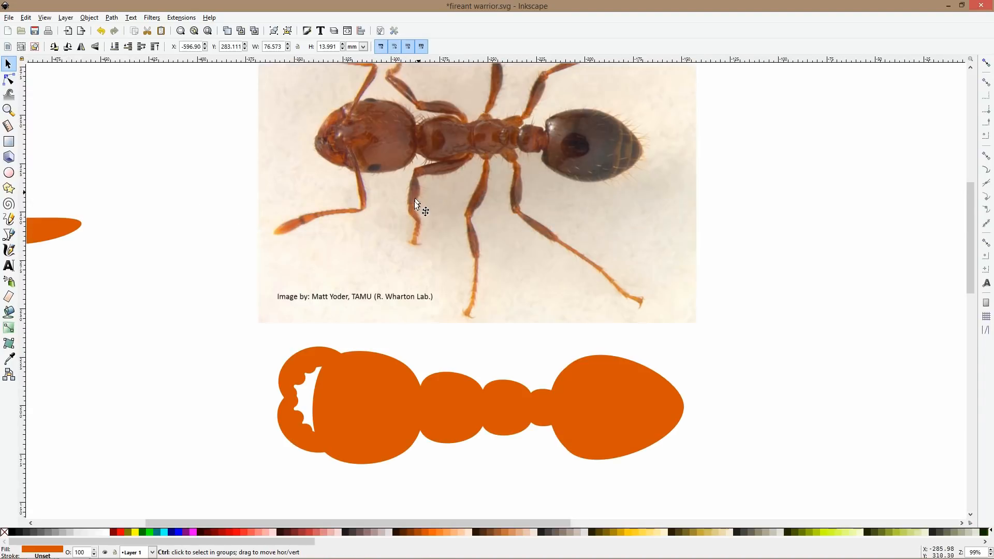
scroll(415, 201, "down", 3)
scroll(222, 207, "up", 2)
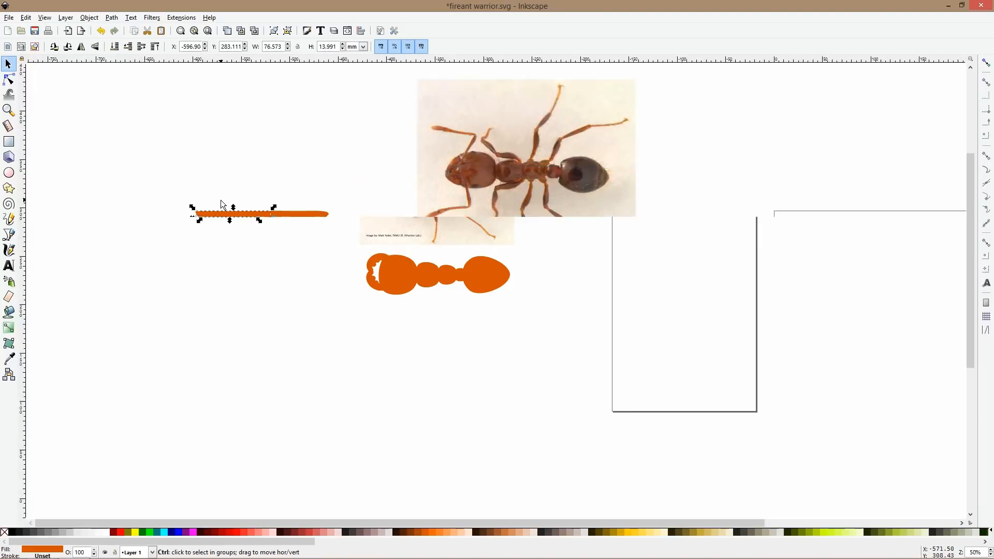
left_click(8, 79)
left_click_drag(238, 236, 202, 223)
key("s")
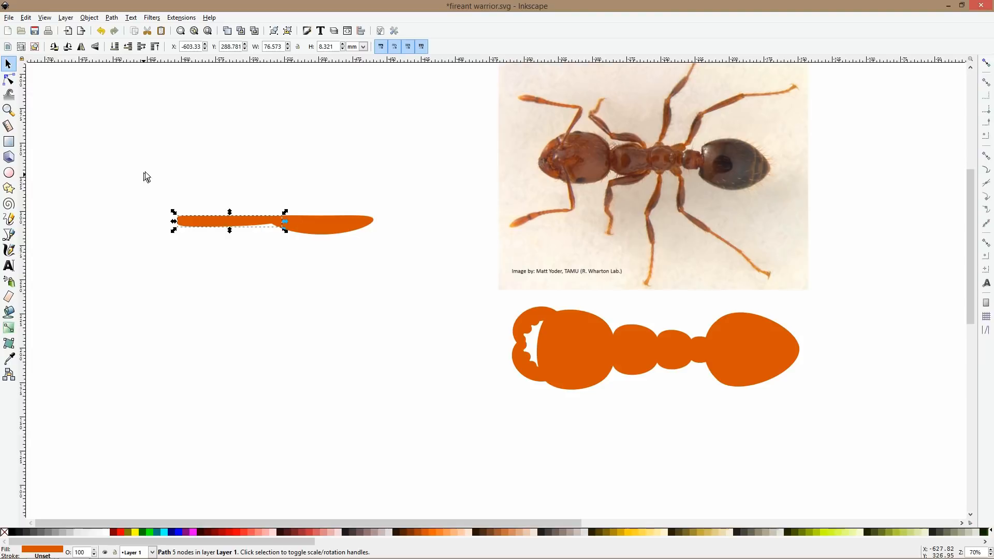
- Draw a thin rectangle about 87 by 4 mm extending left from the slim leg segment
scroll(155, 173, "left", 5)
left_click(9, 141)
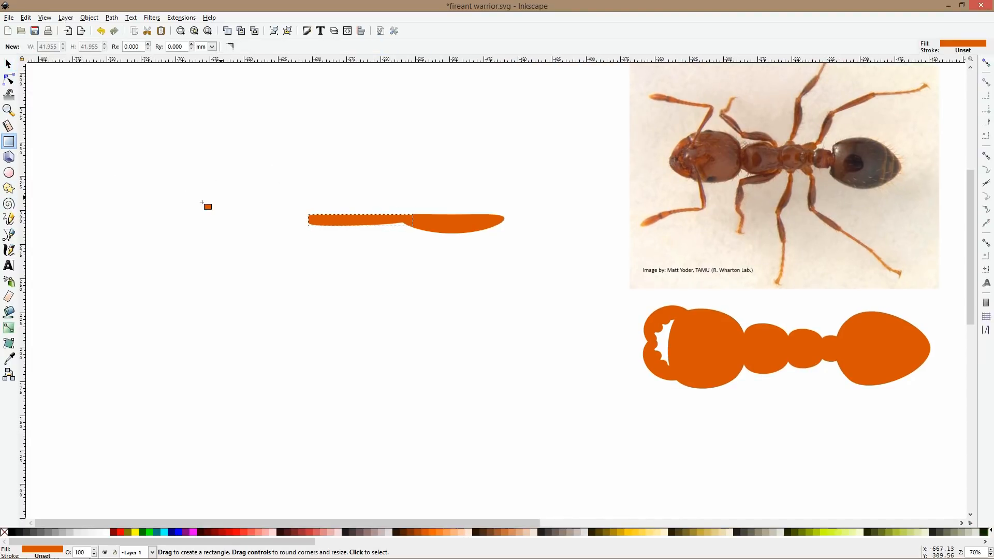
left_click_drag(189, 215, 303, 220)
key("F1")
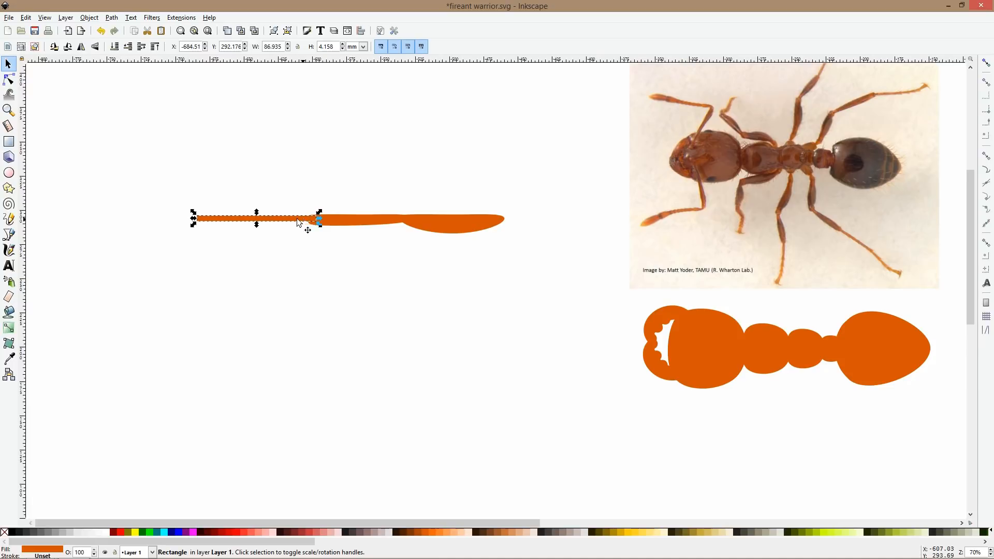
- Add a node to each long edge near the thin rectangle's outer end and select the two end corners
left_click(8, 79)
scroll(202, 230, "up", 5)
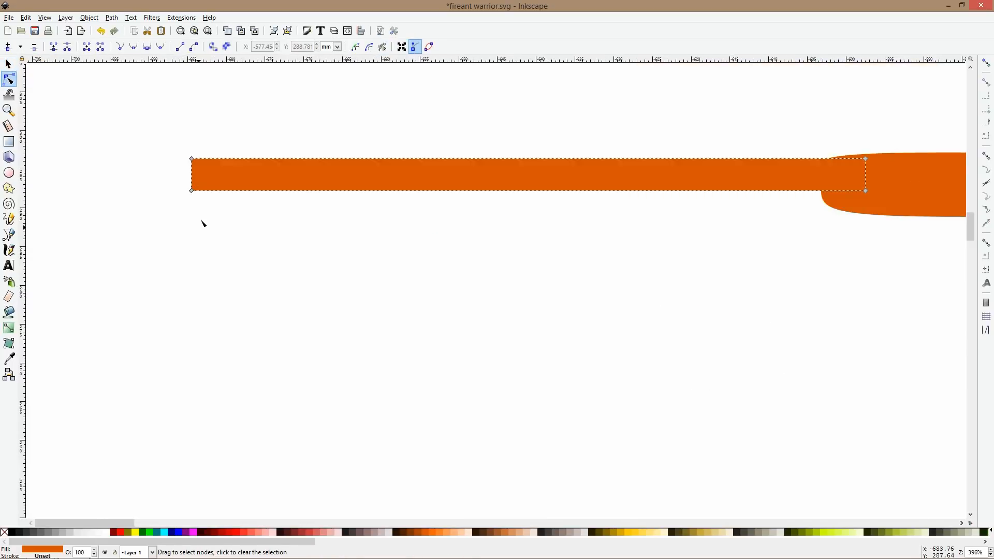
double_click(214, 159)
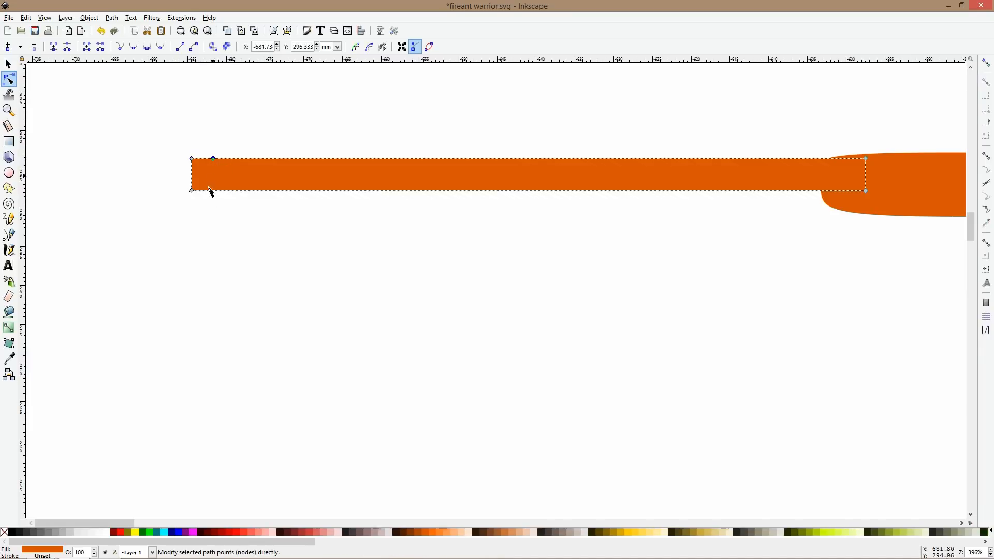
left_click_drag(178, 131, 211, 207)
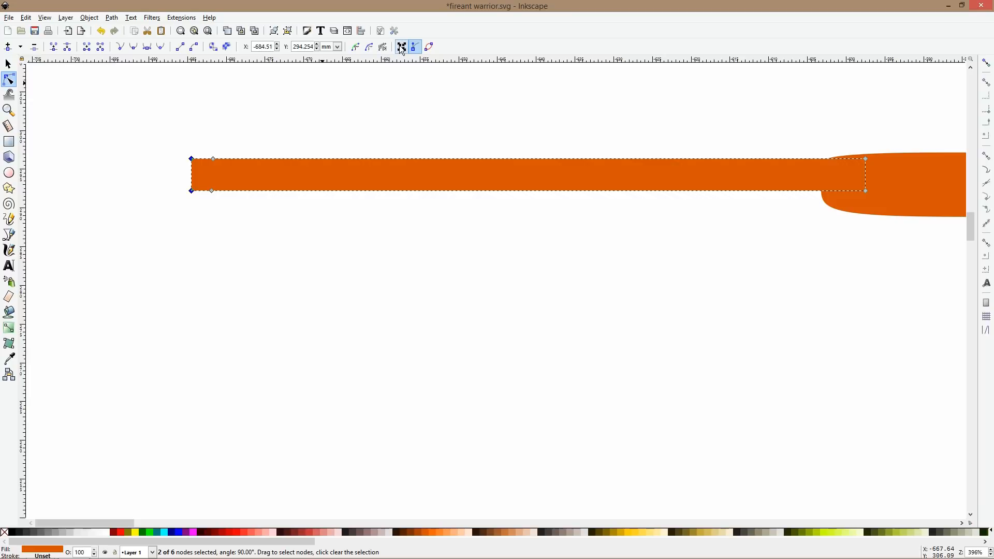
- Flare the thin segment's outer end to about 6 mm high and curve both of its long edges inward
left_click_drag(200, 156, 382, 180)
left_click(221, 143)
left_click(221, 144)
left_click(223, 165)
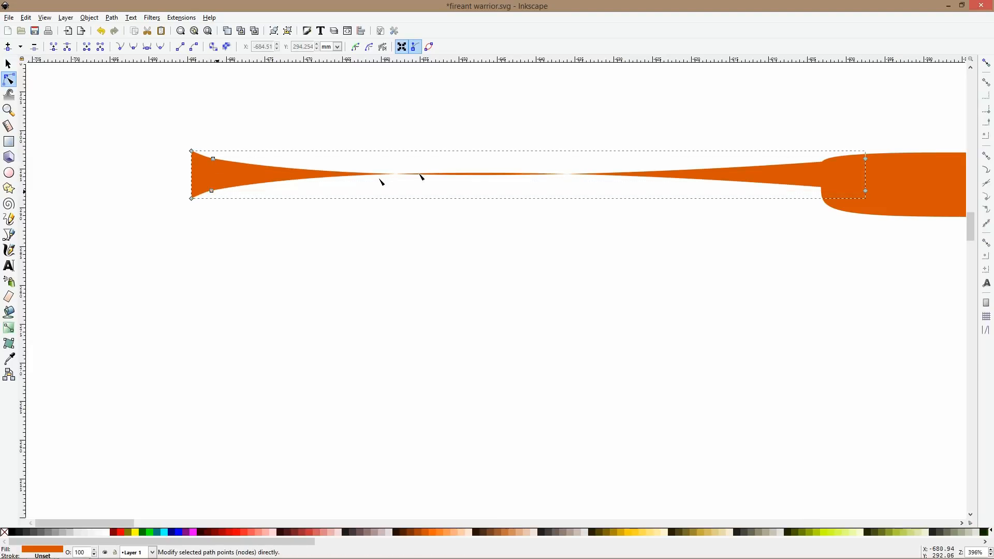
key("ctrl+z")
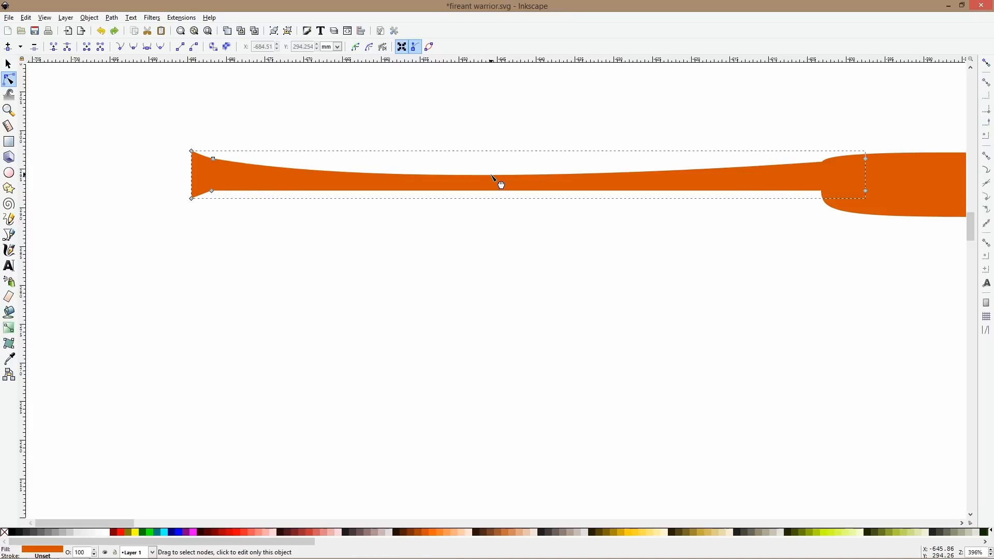
left_click_drag(491, 181, 374, 164)
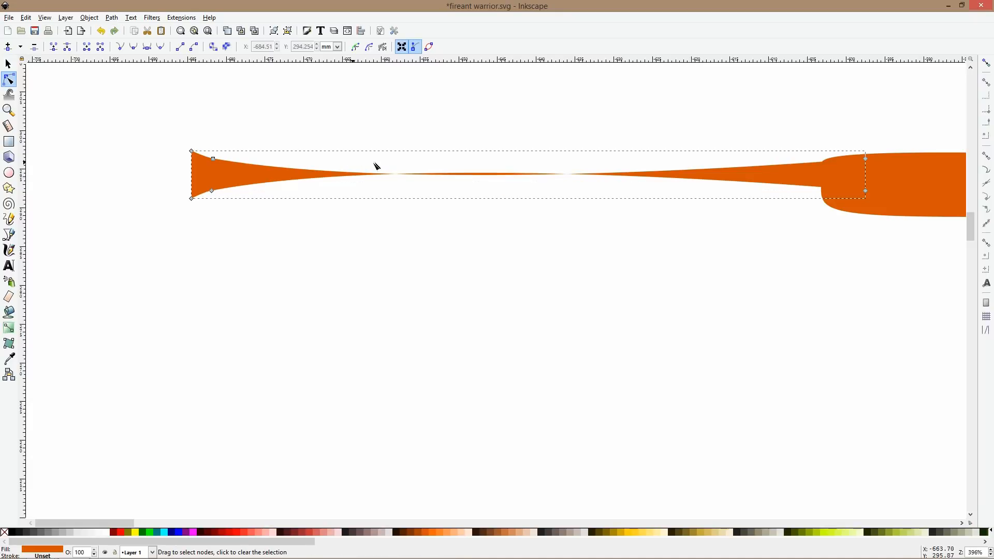
- Pull in the curve handles of the two nodes beside the flared end to give the thin segment a gentler waist
left_click(212, 192)
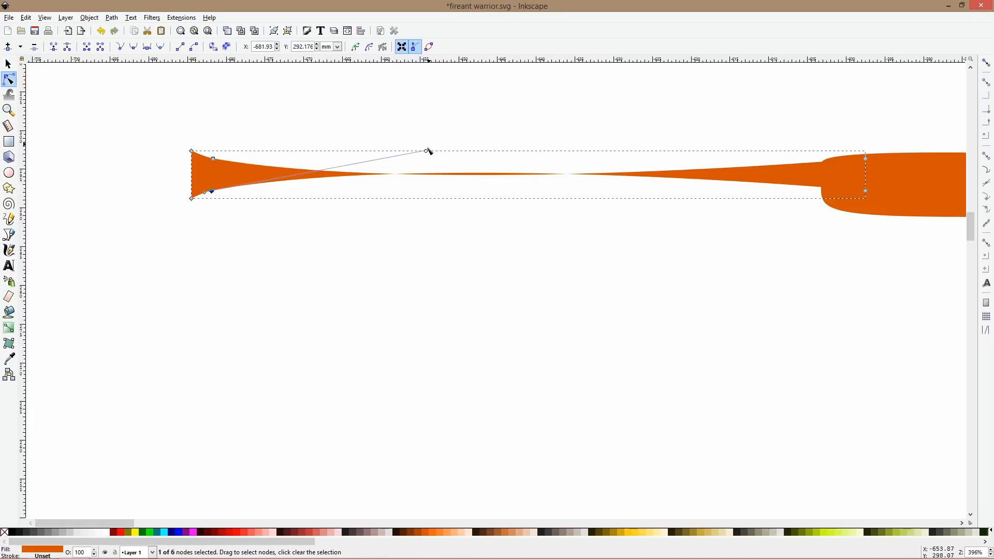
left_click_drag(428, 152, 365, 177)
left_click(214, 159)
key("s")
scroll(400, 160, "down", 5, "ctrl")
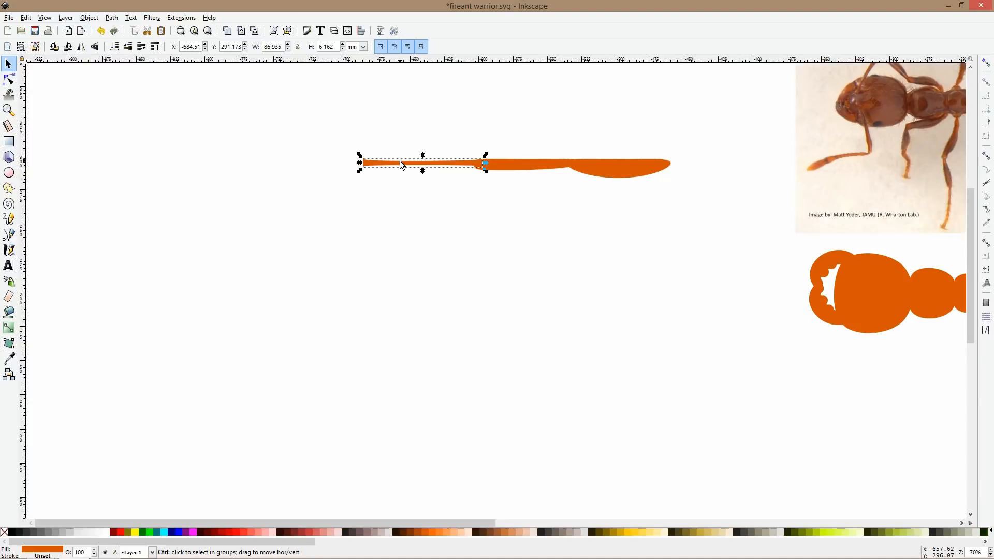
- Try rotating the thick leg segment downward about its own centre and undo the rotation
left_click(488, 203)
left_click_drag(498, 203, 400, 253)
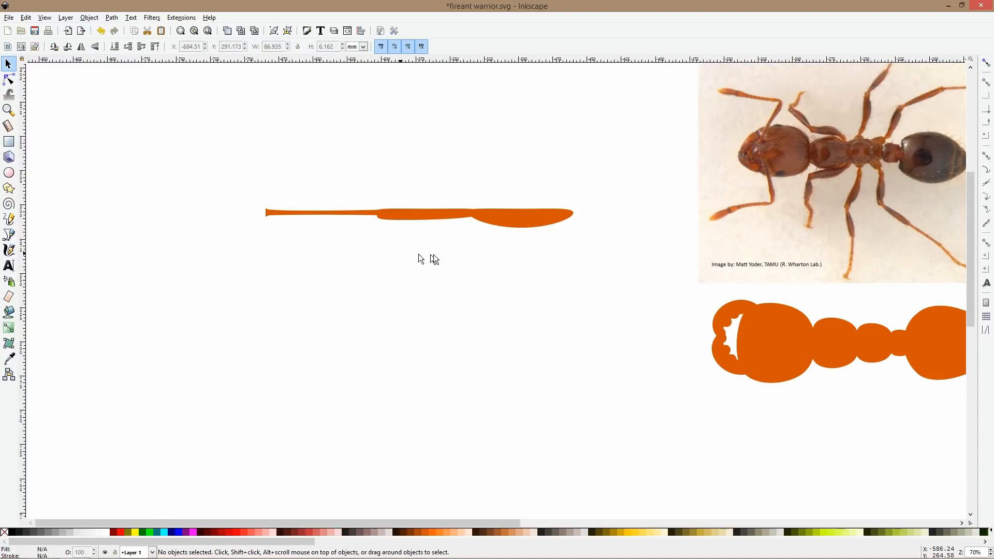
left_click(404, 217)
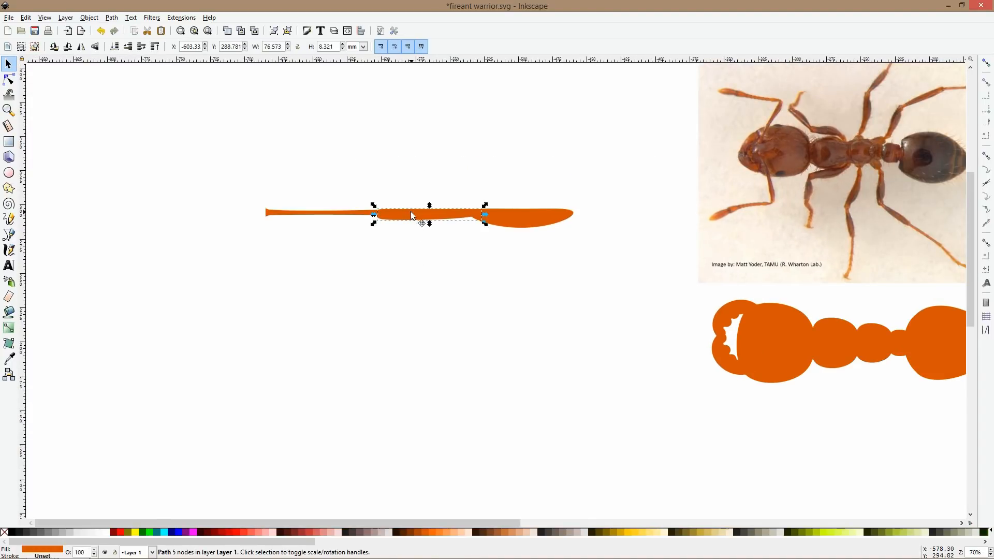
left_click(567, 216)
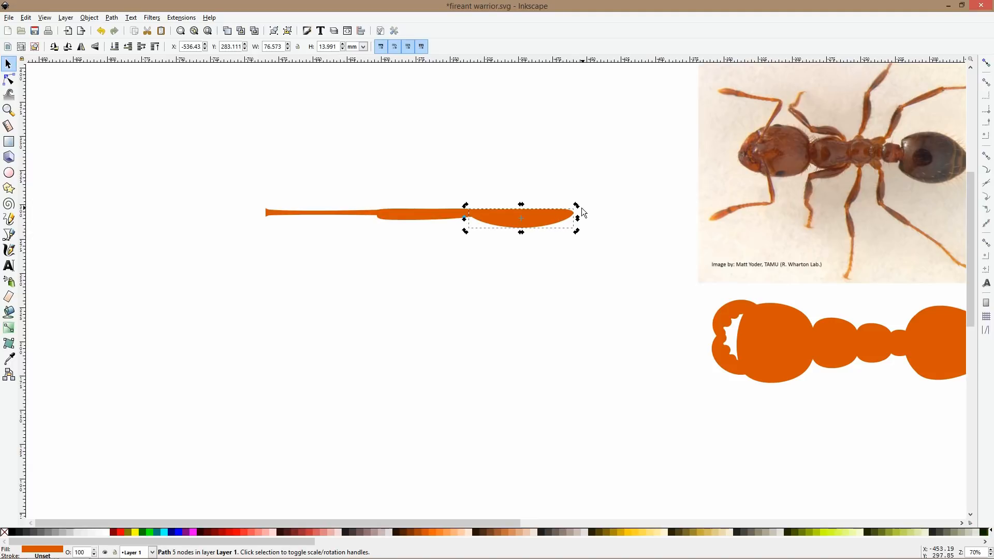
left_click_drag(573, 192, 575, 236)
left_click(415, 214)
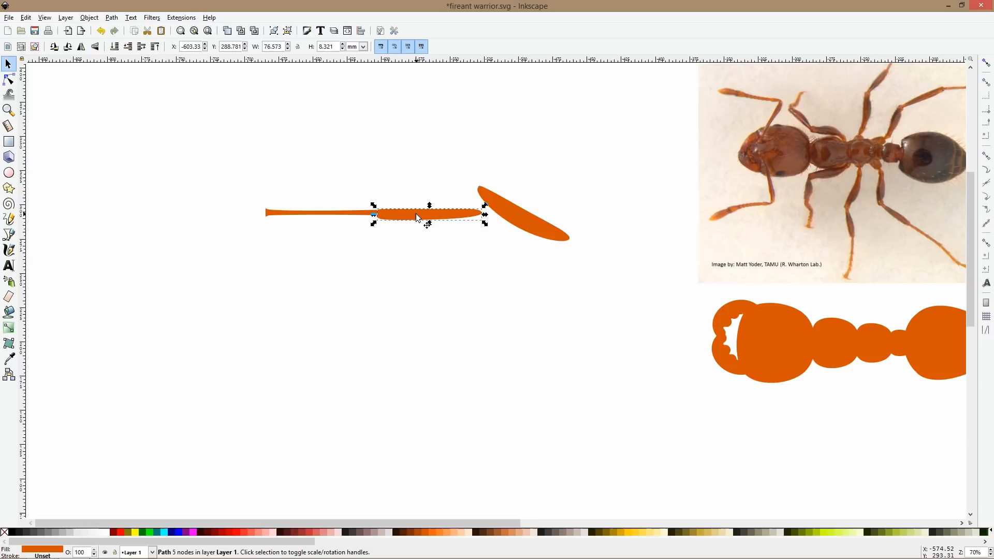
key("ctrl+z")
- Move the rotation centre of each of the three leg segments to its right-hand end
left_click(533, 223)
left_click(533, 226)
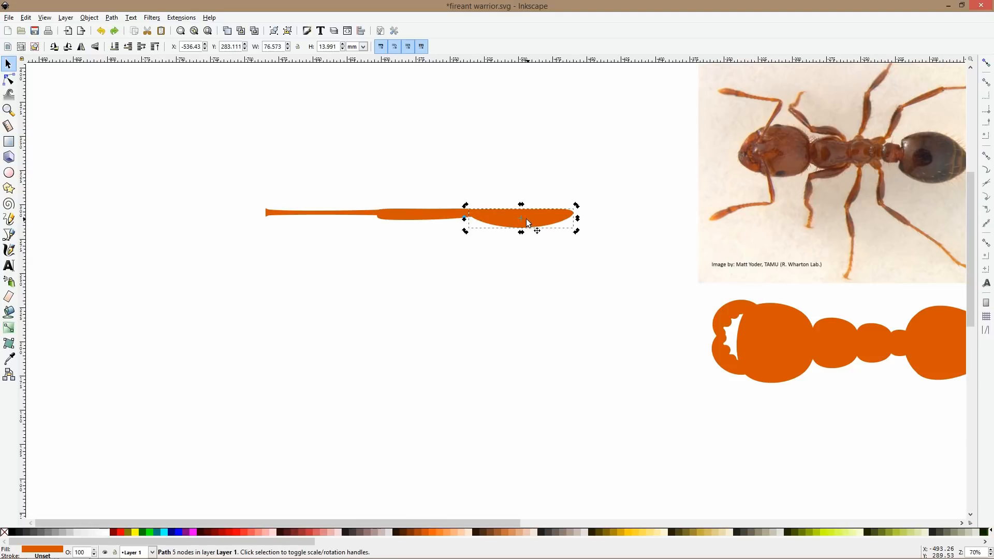
left_click_drag(523, 221, 561, 216)
left_click(412, 212)
left_click(455, 216)
left_click_drag(429, 215, 471, 212)
left_click(312, 212)
left_click(344, 216)
left_click_drag(327, 216, 376, 213)
- Rotate the slim middle leg segment downward about its right joint and reattach the thin segment at its lower end
left_click(456, 216)
left_click(445, 216)
left_click_drag(373, 223, 370, 253)
- Try bending the leg by swinging the thin segment steeply down and rotating the thick segment downward
left_click(274, 247)
left_click_drag(267, 256, 352, 347)
left_click_drag(367, 280, 372, 287)
left_click(519, 237)
left_click(552, 222)
left_click(558, 222)
left_click_drag(576, 206, 523, 263)
- Select all three leg segments and try transforming the bent leg as a whole
left_click(548, 212)
left_click(458, 228, "shift")
left_click(373, 308, "shift")
left_click_drag(350, 367, 349, 304)
- Undo the recent leg pose changes until the thin and thick segments are horizontal again
key("ctrl+z")
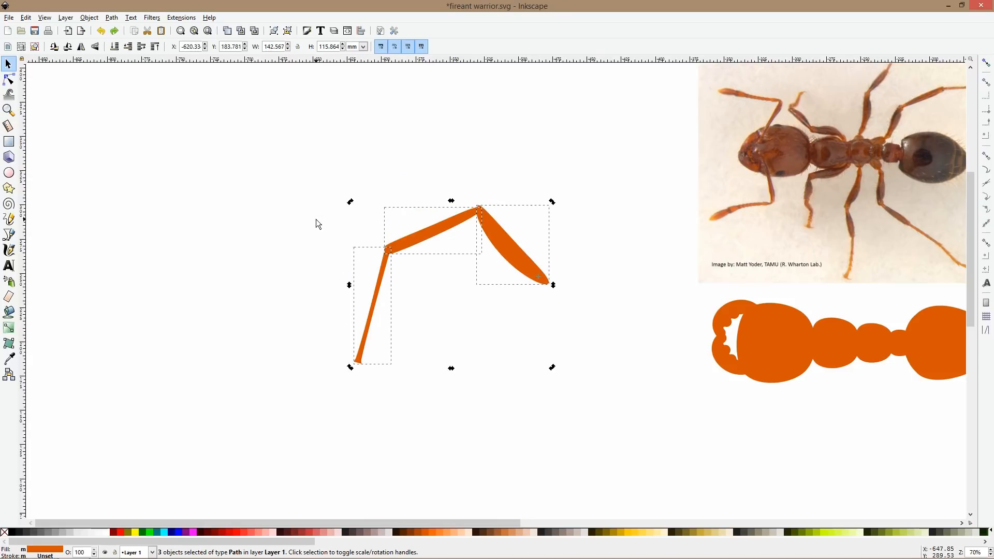
key("ctrl+z")
key("ctrl+z")
key("ctrl+z")
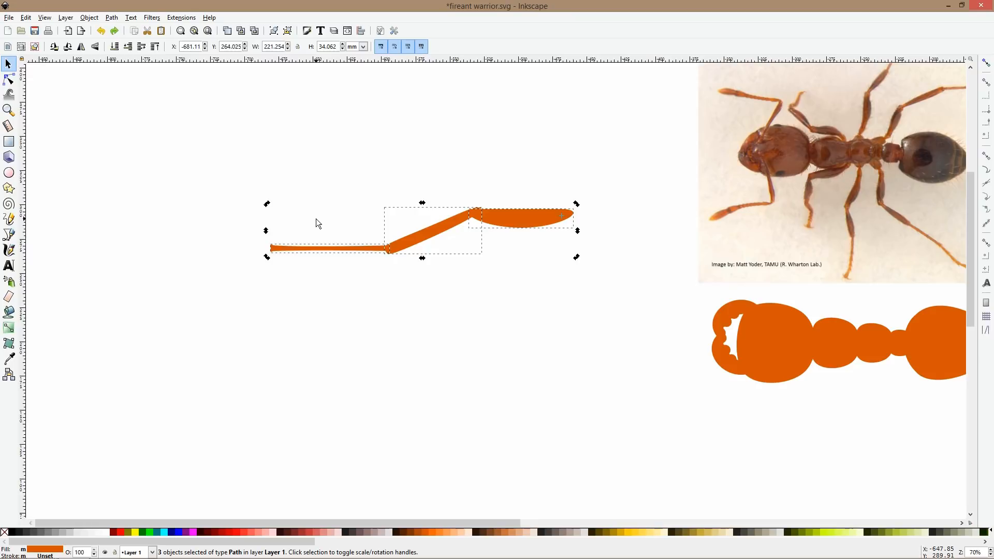
- Undo the remaining leg pose changes and move the straightened leg to the open area up and left of its current place
key("ctrl+z")
key("ctrl+z")
left_click_drag(329, 217, 225, 132)
key("Escape")
- Duplicate the three-segment leg, place the copy below the original, and unite the copy's segments into one path
left_click_drag(110, 80, 480, 167)
left_click_drag(472, 132, 325, 201)
key("ctrl+d")
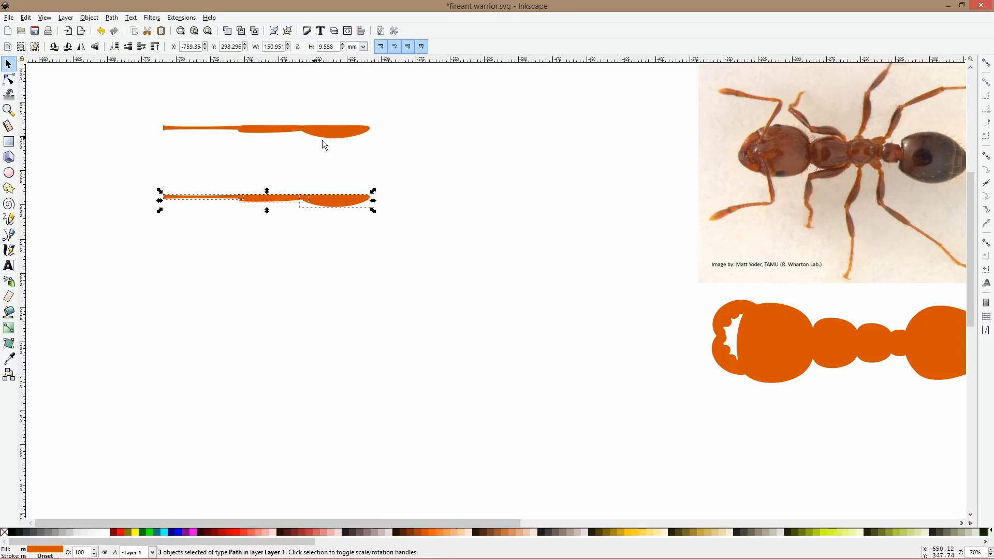
key("ctrl+plus")
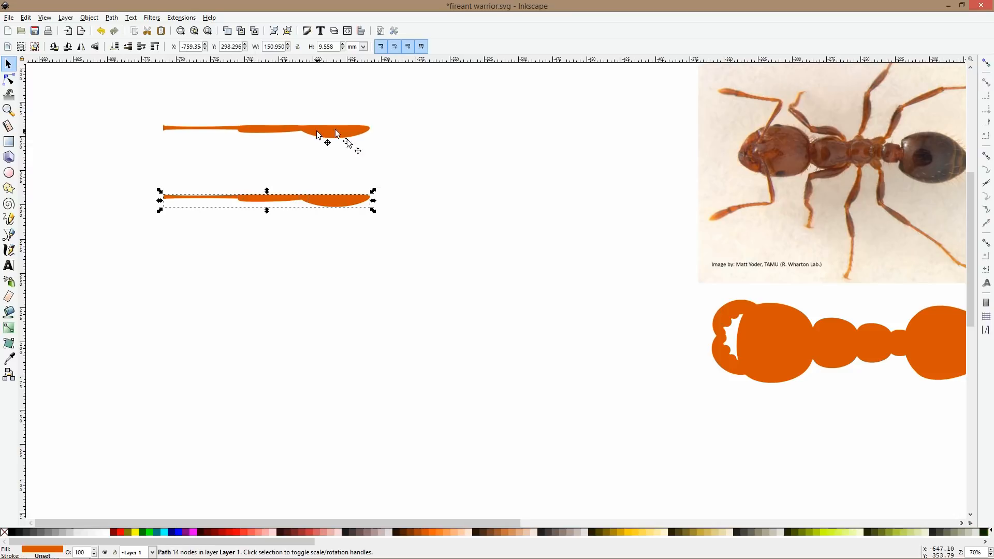
- Draw an open three-segment guide line with the Pen tool from the front thorax lobe downward, about 32 mm wide and 82 mm high
left_click(9, 235)
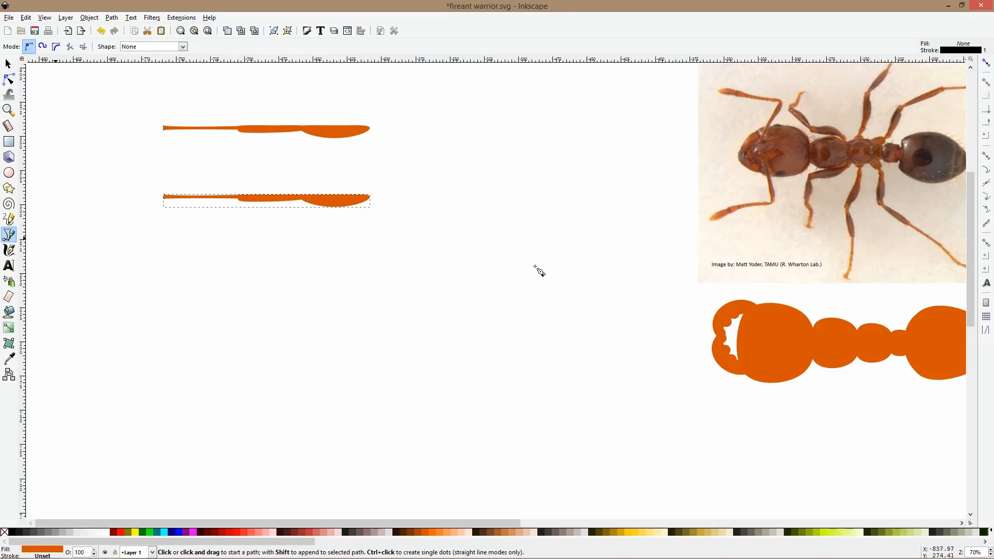
scroll(633, 268, "down", 2)
scroll(435, 382, "right", 10)
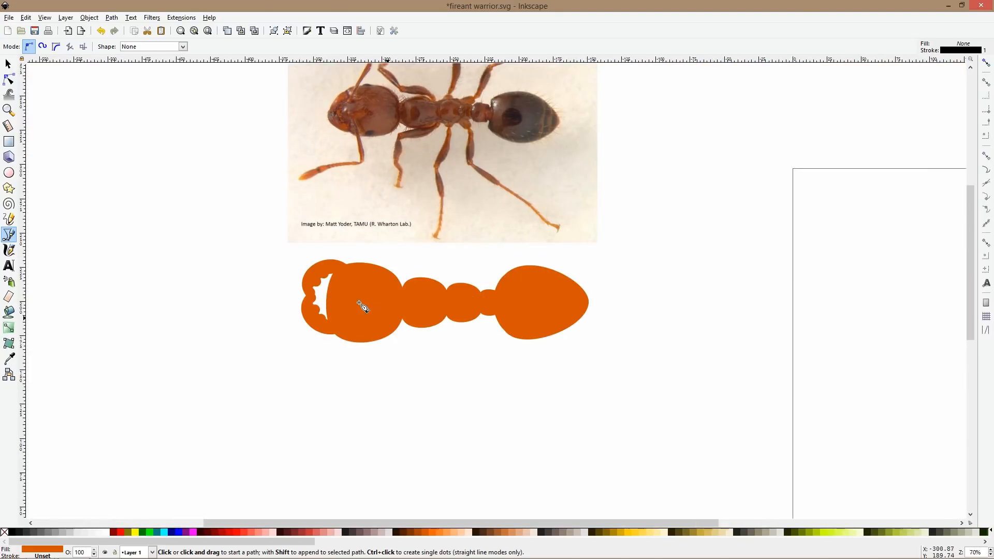
left_click(431, 324)
left_click(389, 361)
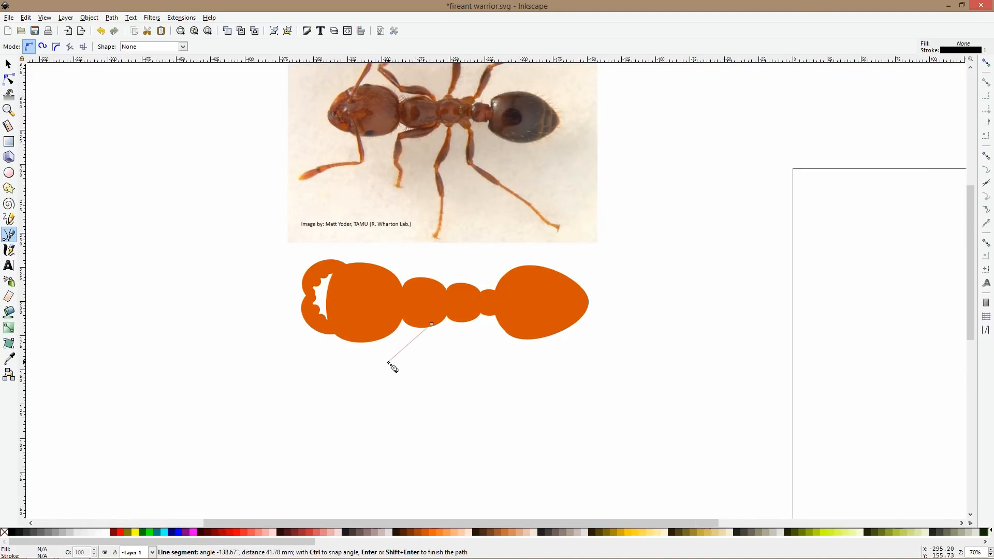
double_click(420, 437)
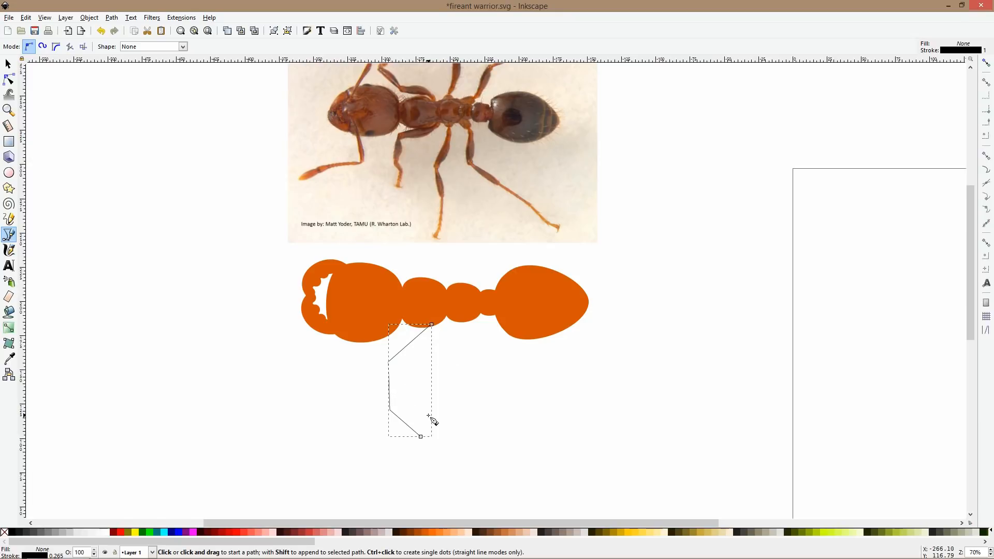
- Add a Pattern Along Path effect to the bent guide line below the thorax
scroll(428, 391, "down", 2)
key("s")
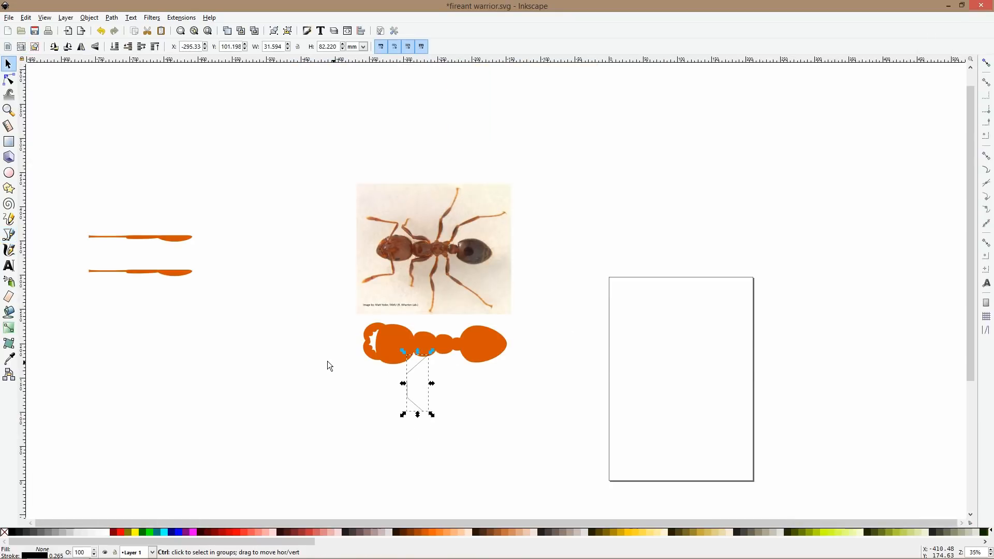
scroll(327, 361, "up", 3)
scroll(327, 362, "down", 2)
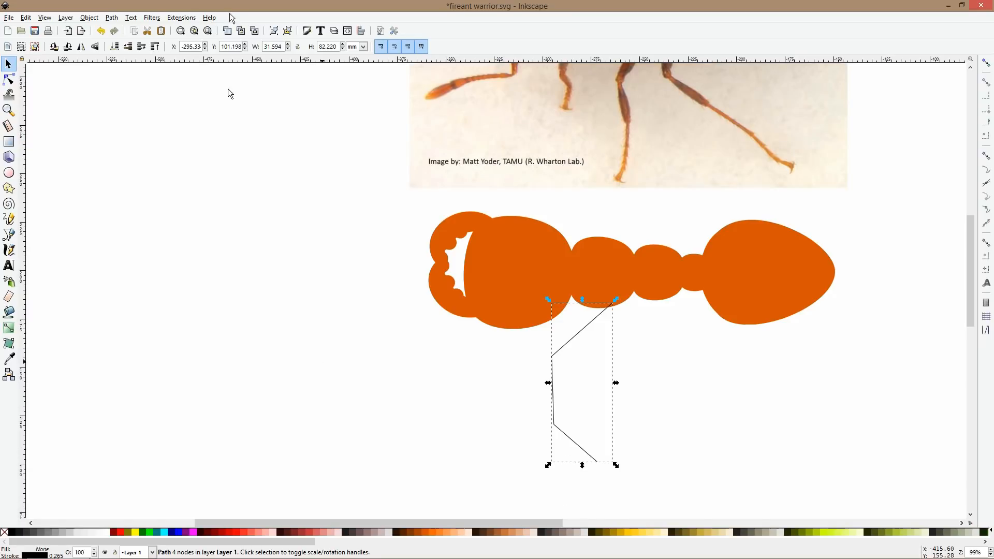
left_click(113, 18)
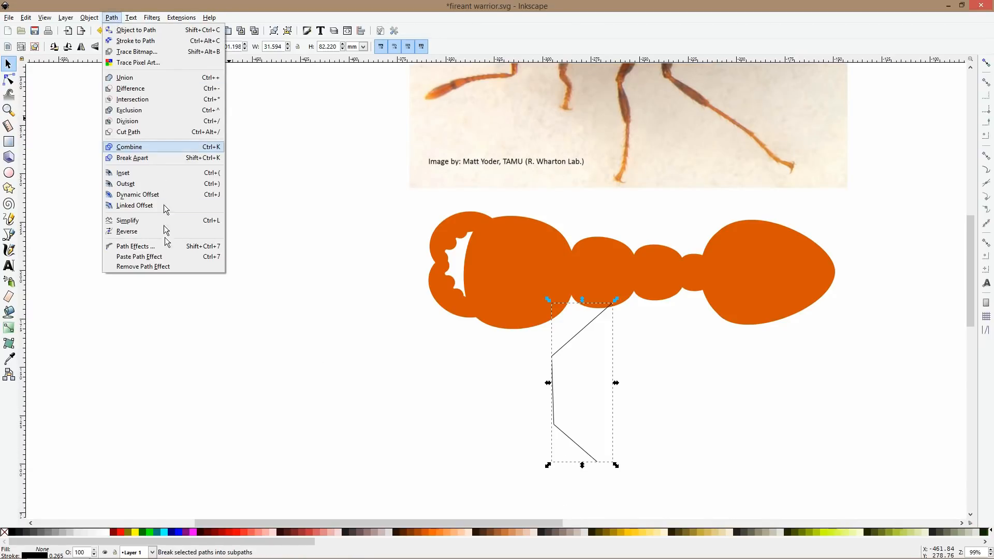
left_click(135, 247)
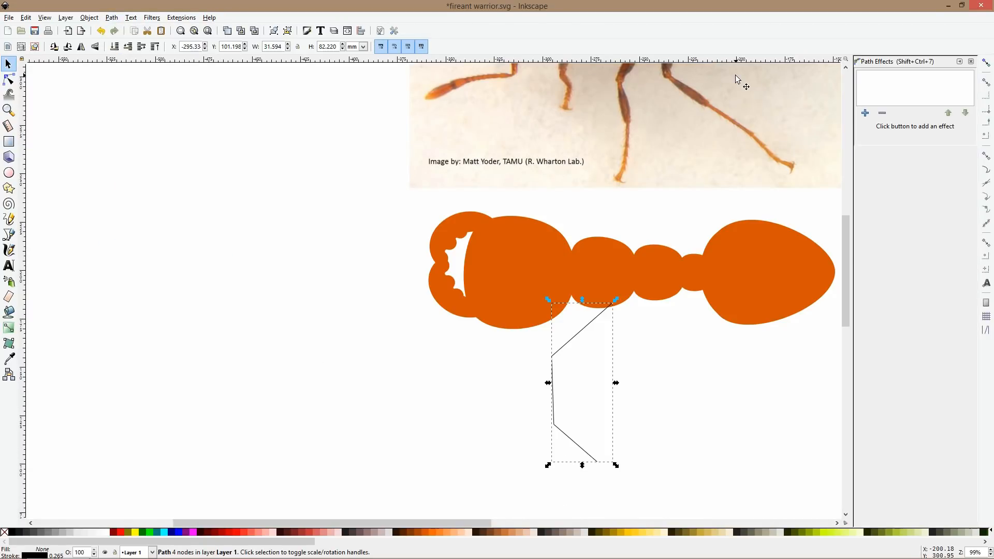
left_click(862, 113)
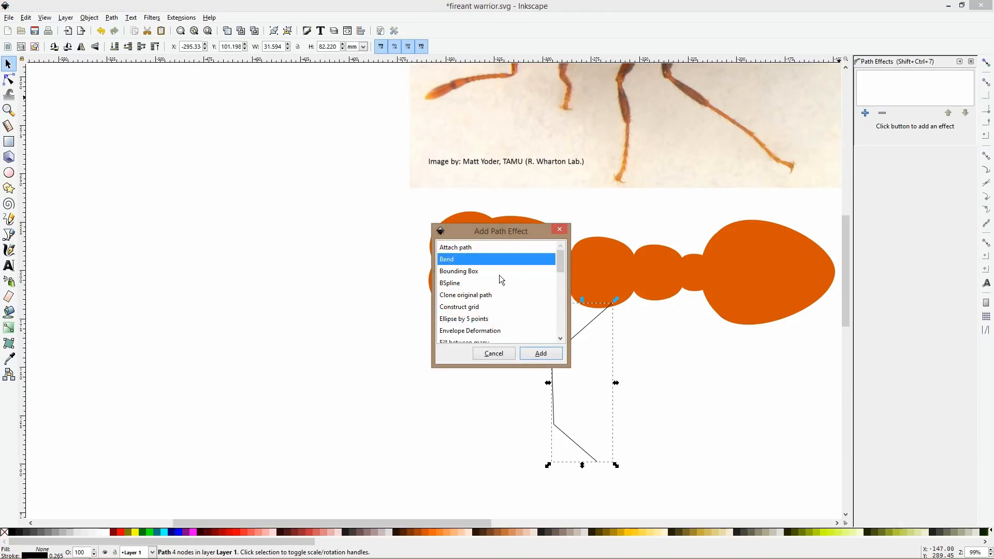
scroll(499, 277, "down", 2)
scroll(499, 278, "down", 2)
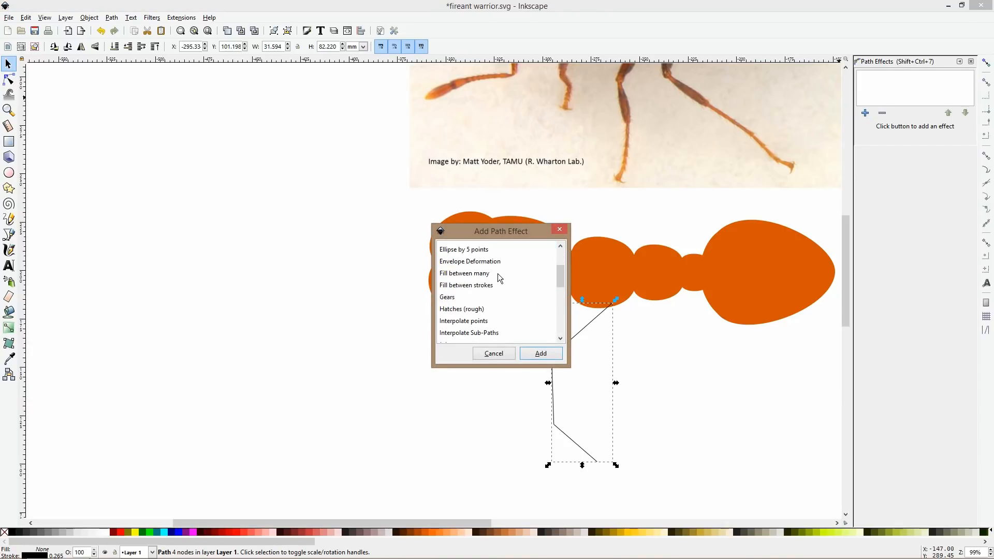
scroll(498, 273, "down", 2)
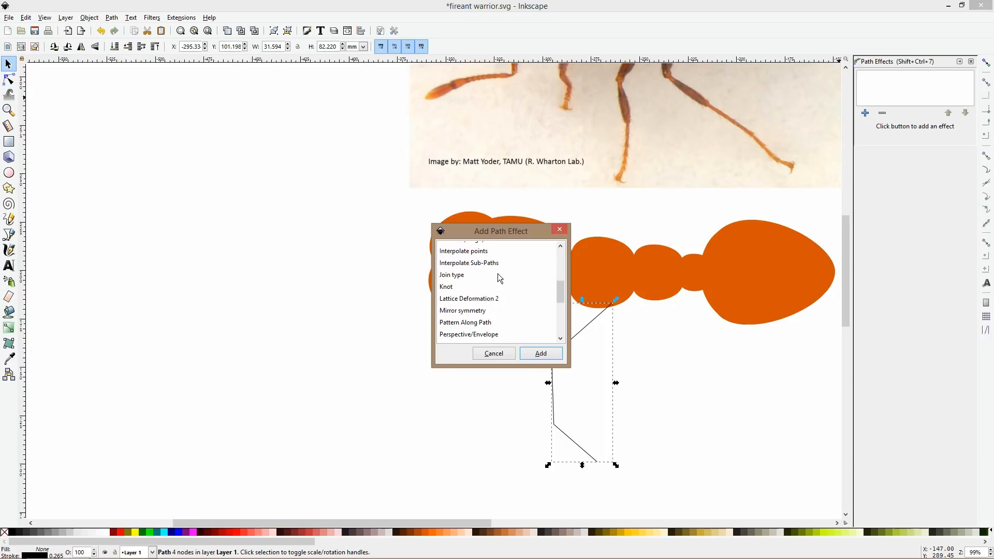
left_click(488, 324)
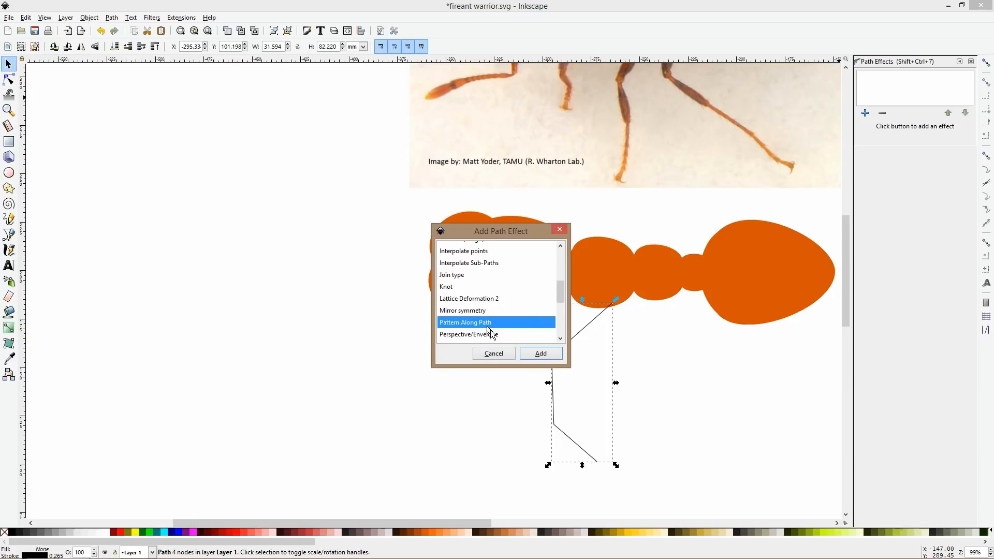
left_click(540, 353)
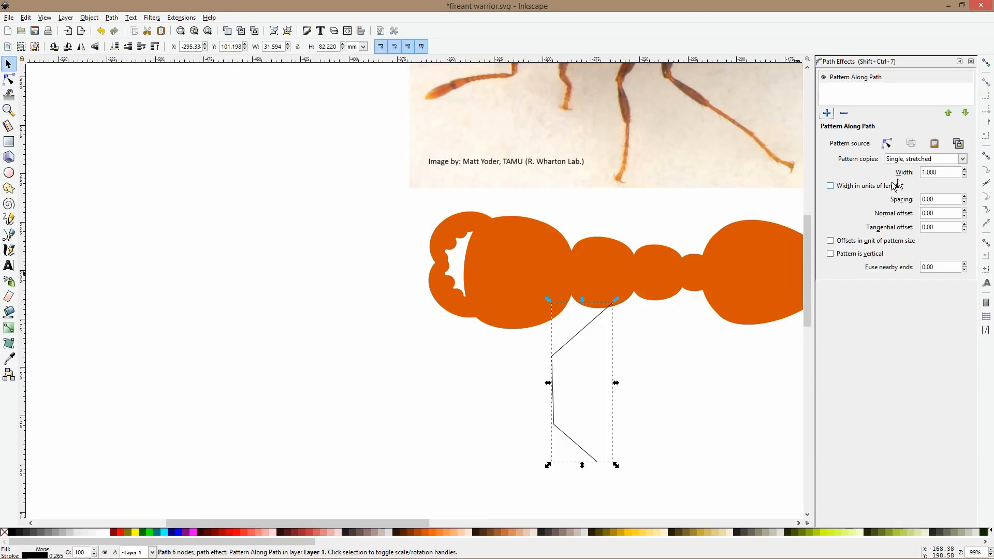
- Copy the united leg and paste it as the pattern source of the bent guide line
scroll(479, 210, "down", 4)
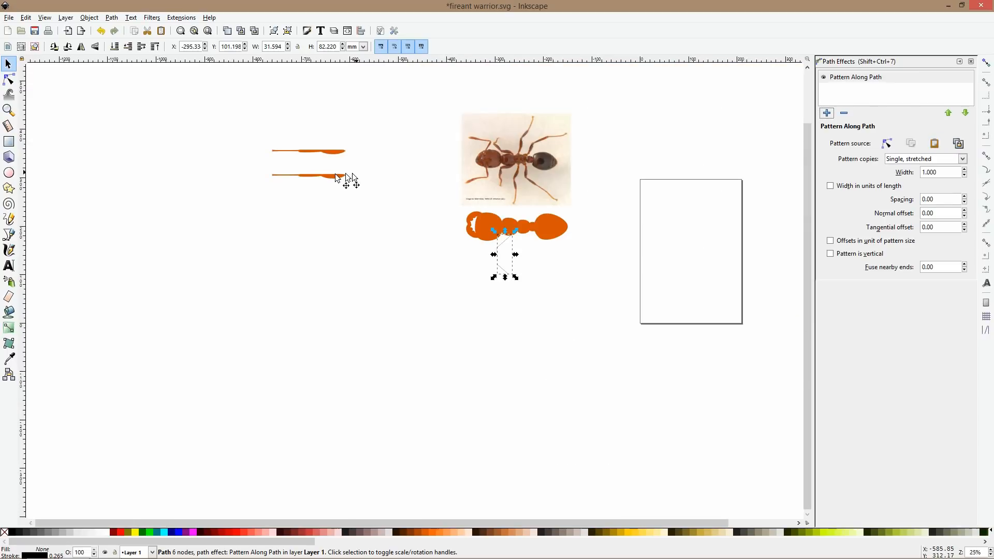
left_click(336, 178)
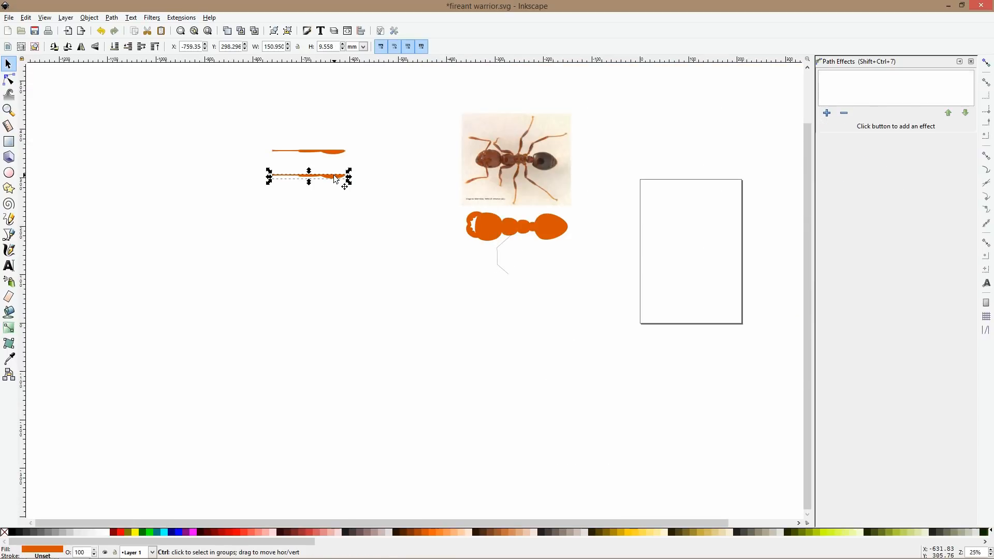
left_click(497, 264)
left_click(934, 143)
scroll(454, 257, "up", 3)
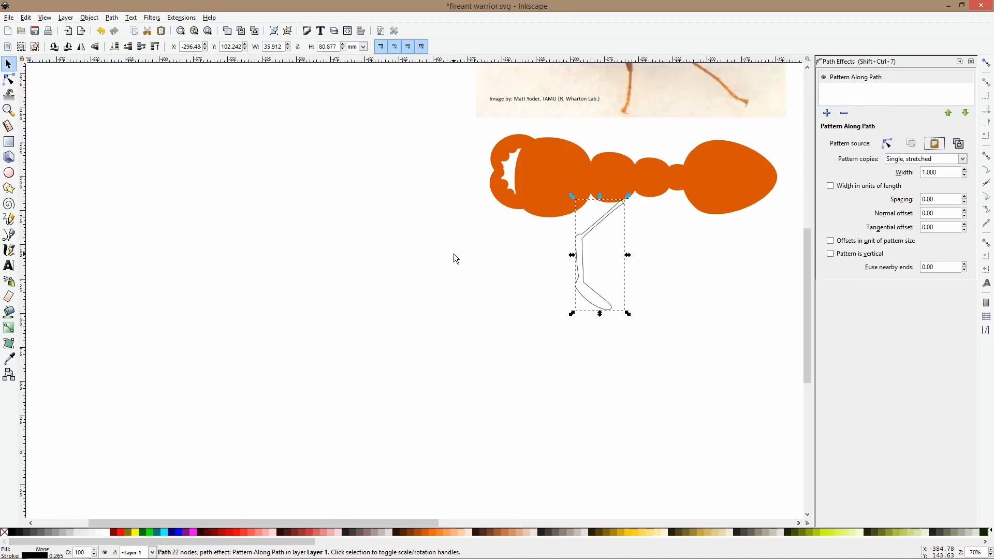
- Flip the united leg horizontally, copy it, and paste it as the guide line's pattern source
scroll(454, 254, "down", 2)
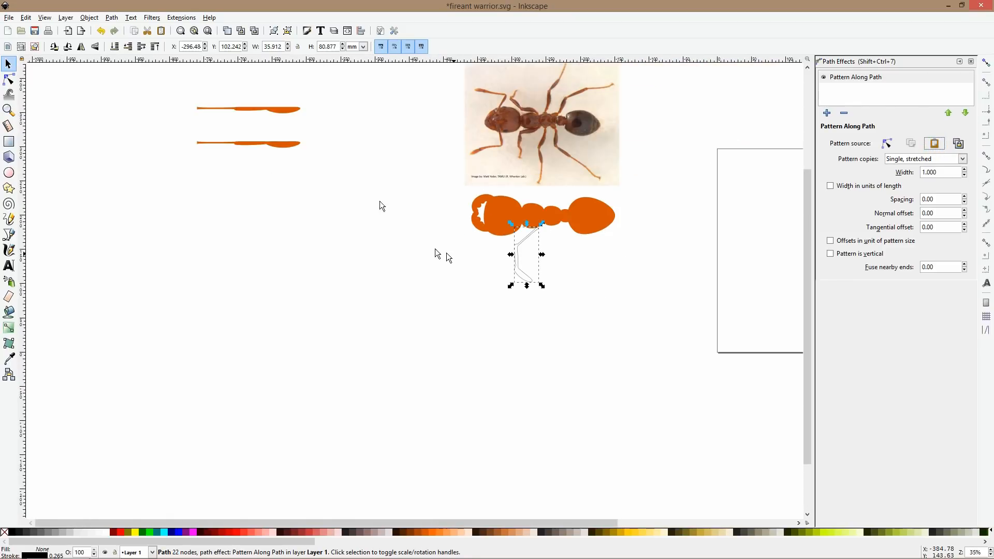
left_click(280, 145)
key("h")
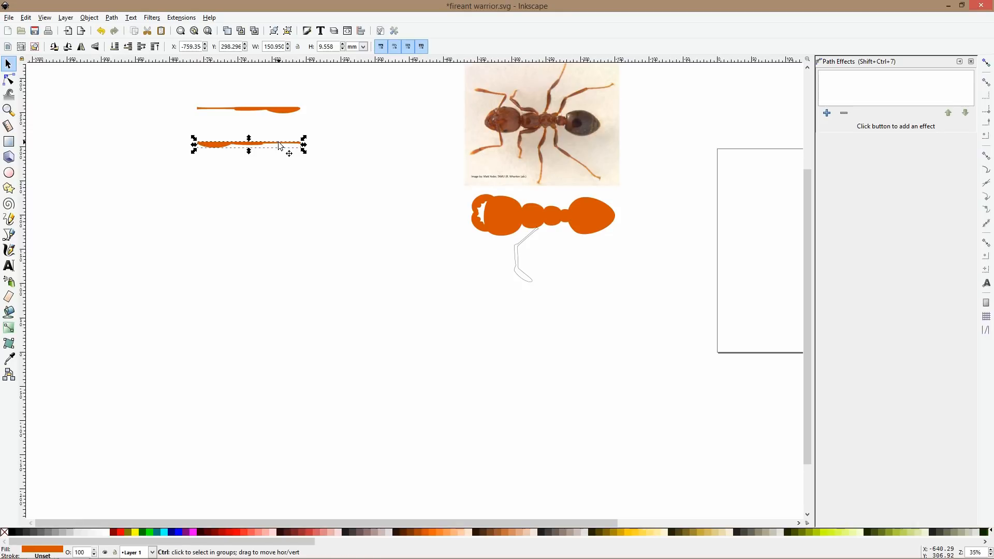
left_click(526, 281)
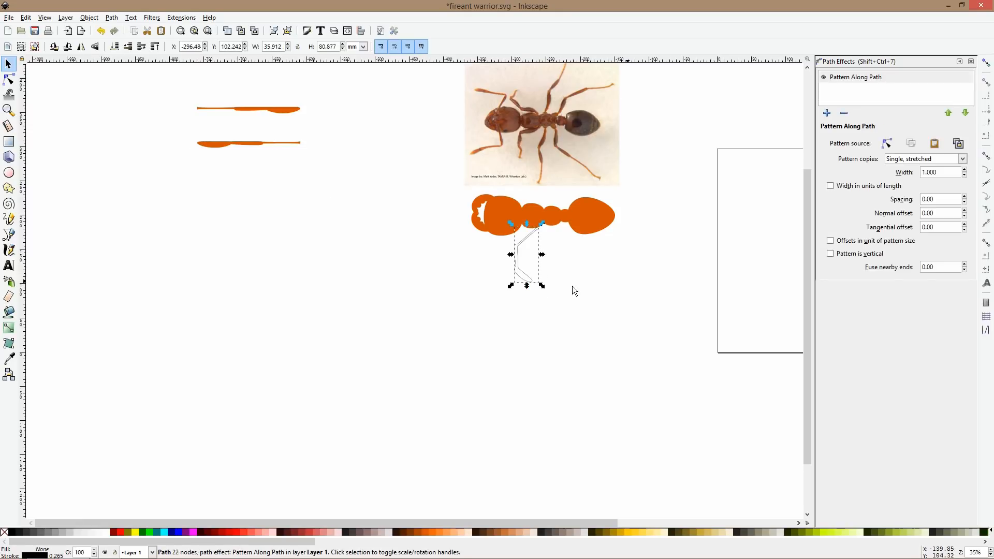
left_click(934, 143)
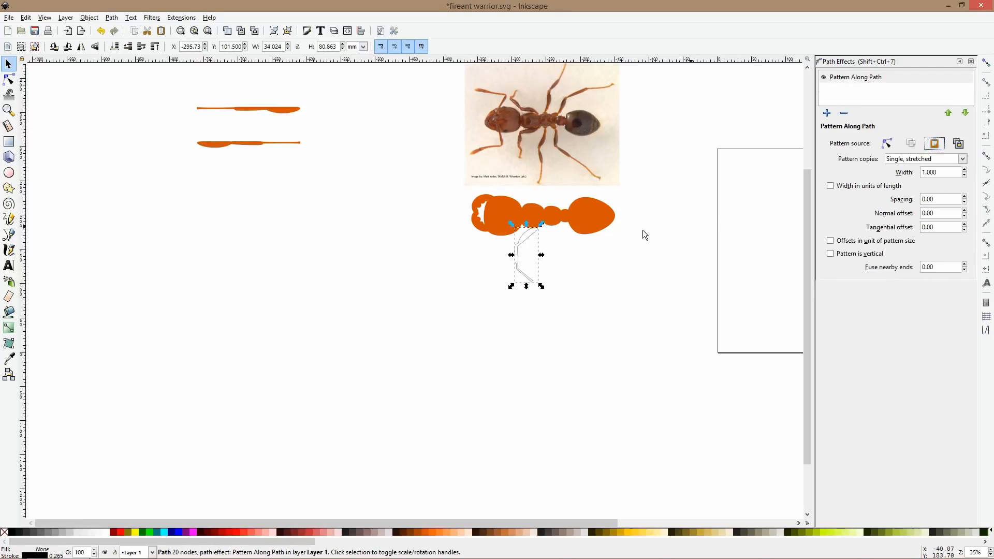
- Move the guide line's hip, joint and foot nodes to adjust the leg's pose below the front thorax lobe
scroll(593, 252, "up", 2)
left_click(9, 79)
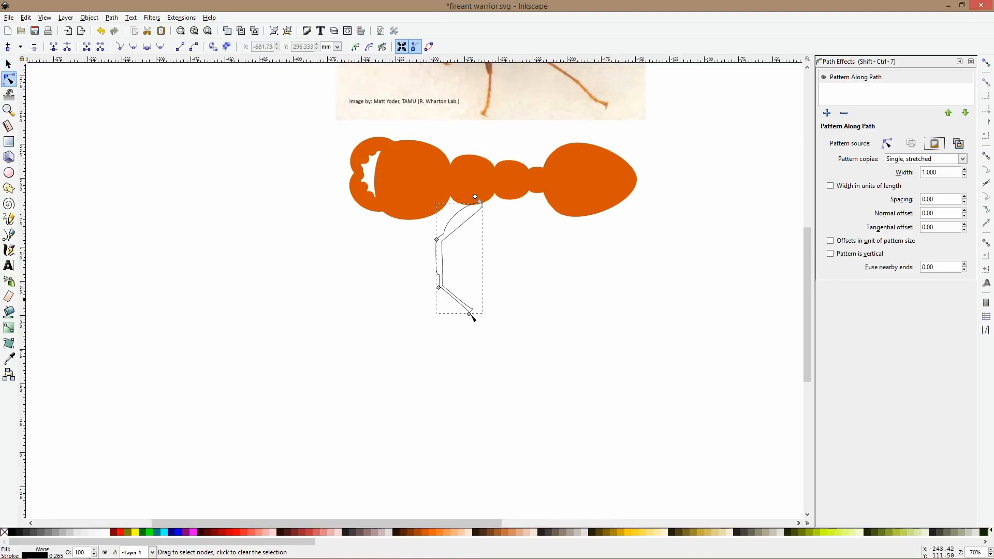
left_click_drag(468, 316, 457, 321)
left_click_drag(439, 289, 432, 280)
scroll(511, 293, "down", 2, "ctrl")
scroll(504, 283, "up", 2, "ctrl")
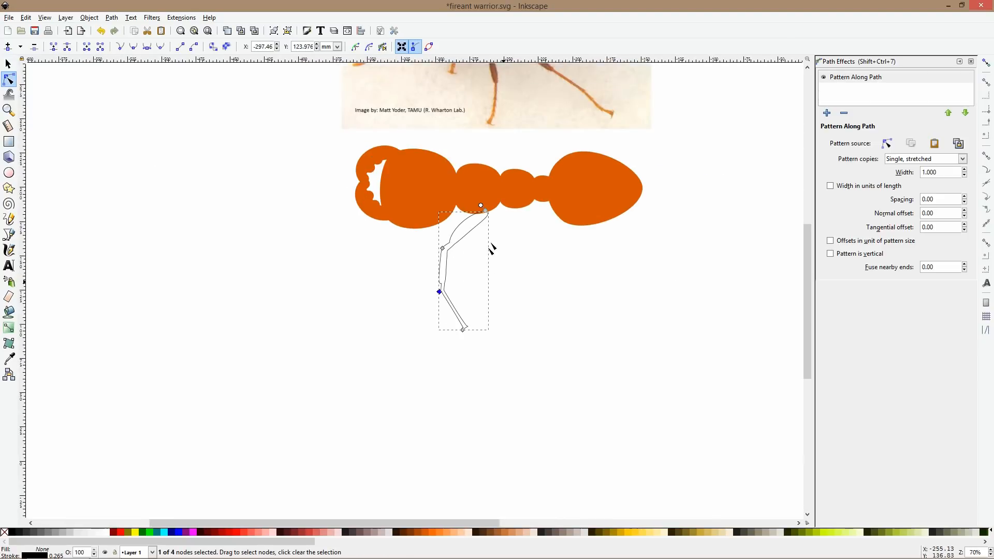
left_click_drag(492, 216, 493, 218)
left_click_drag(448, 251, 449, 248)
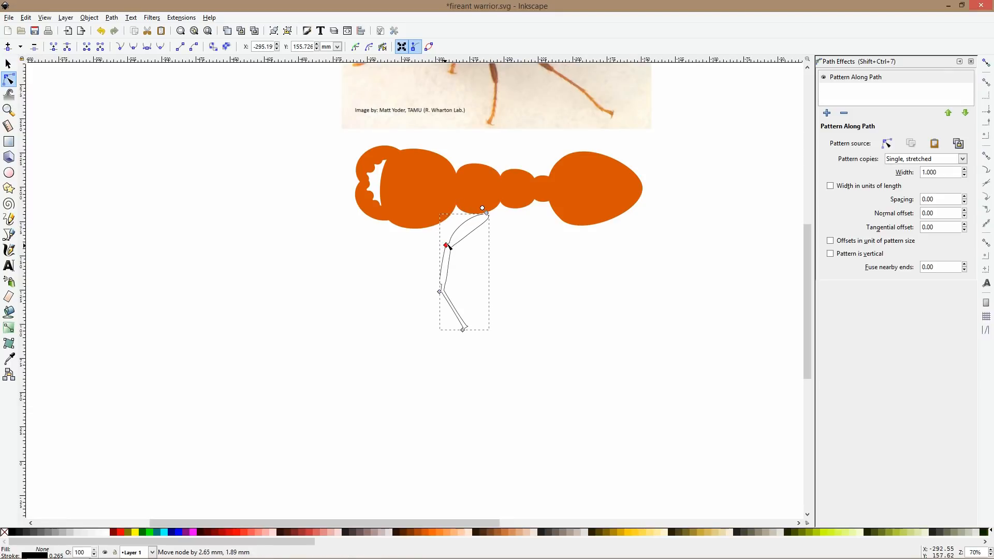
left_click_drag(463, 329, 473, 324)
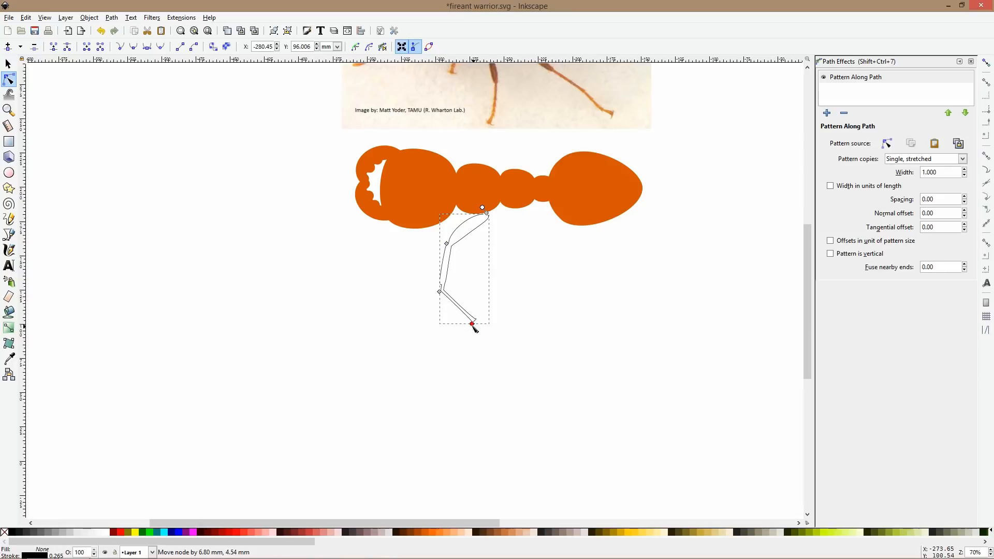
- Fill the leg with the ant body's orange colour and remove its stroke paint
left_click(9, 361)
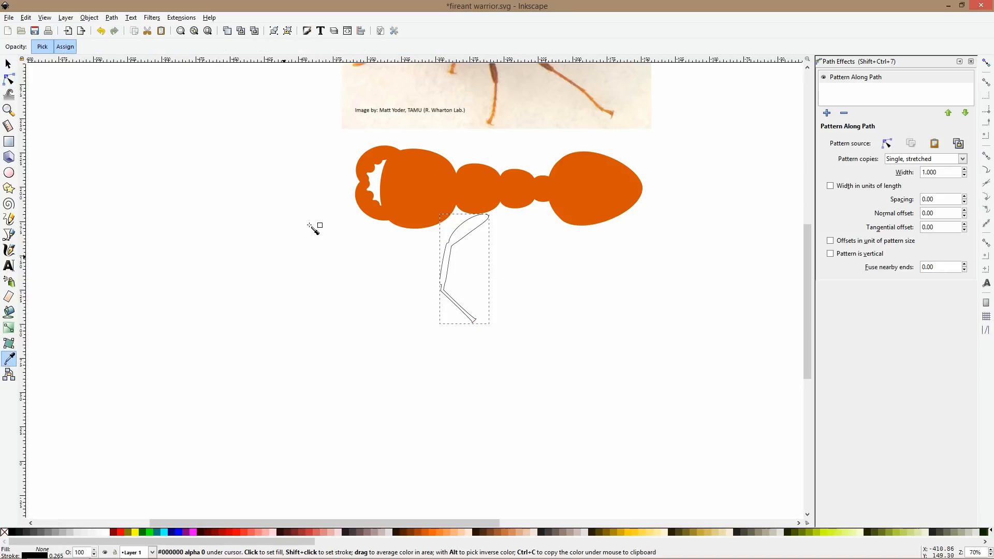
left_click(413, 200)
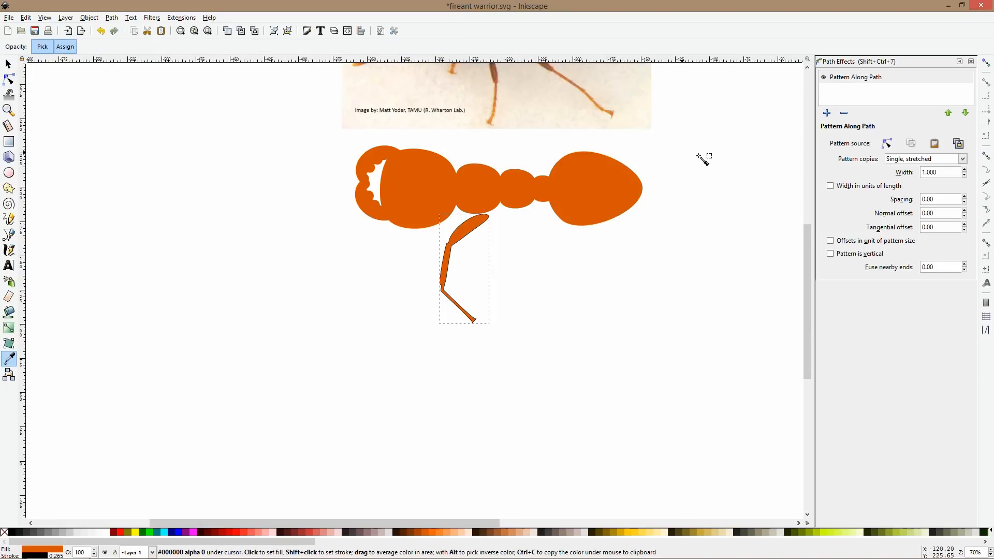
key("shift+ctrl+f")
left_click(841, 78)
left_click(825, 94)
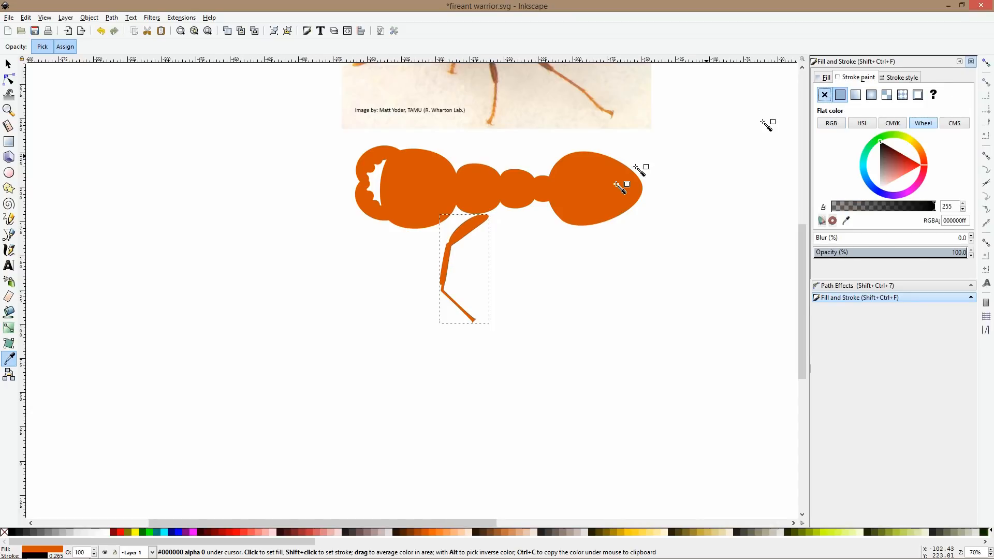
- Duplicate the orange leg and position the copy under the second thorax lobe
left_click(14, 67)
left_click_drag(463, 232, 504, 225)
key("ctrl+d")
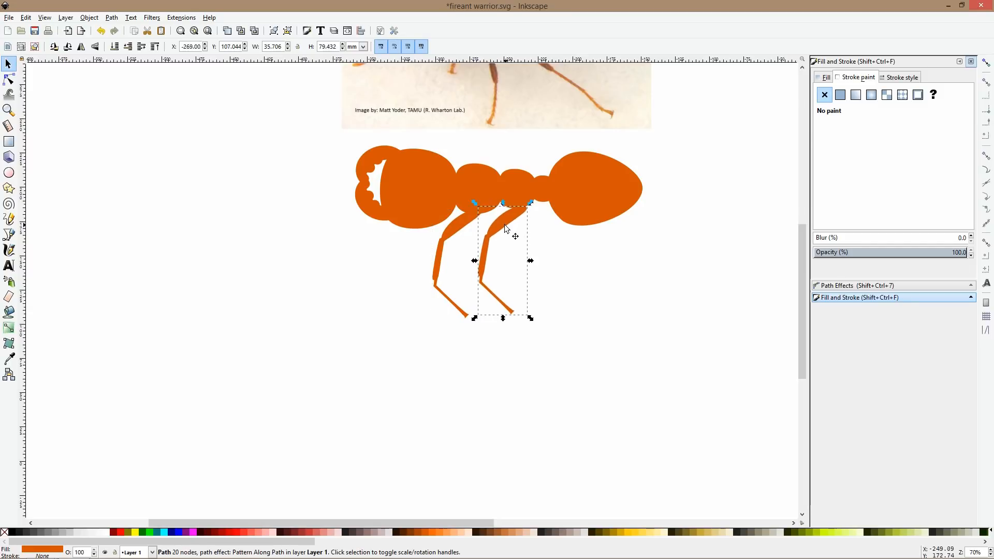
- Lengthen and repose the second leg by moving its joint and foot nodes downward
scroll(510, 270, "down", 2, "ctrl")
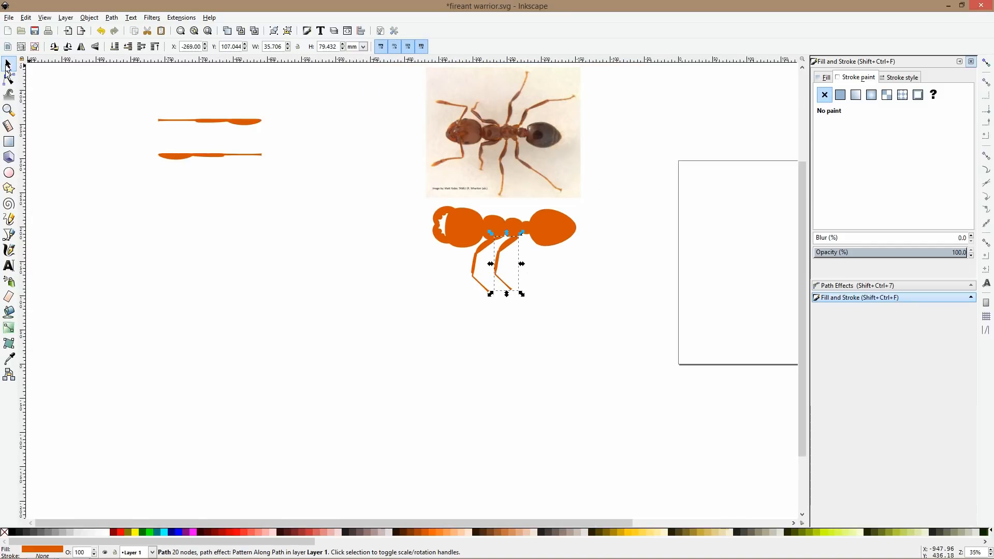
left_click(8, 79)
mouse_move(511, 291)
left_mouse_down()
mouse_move(519, 312)
mouse_move(497, 292)
left_mouse_up()
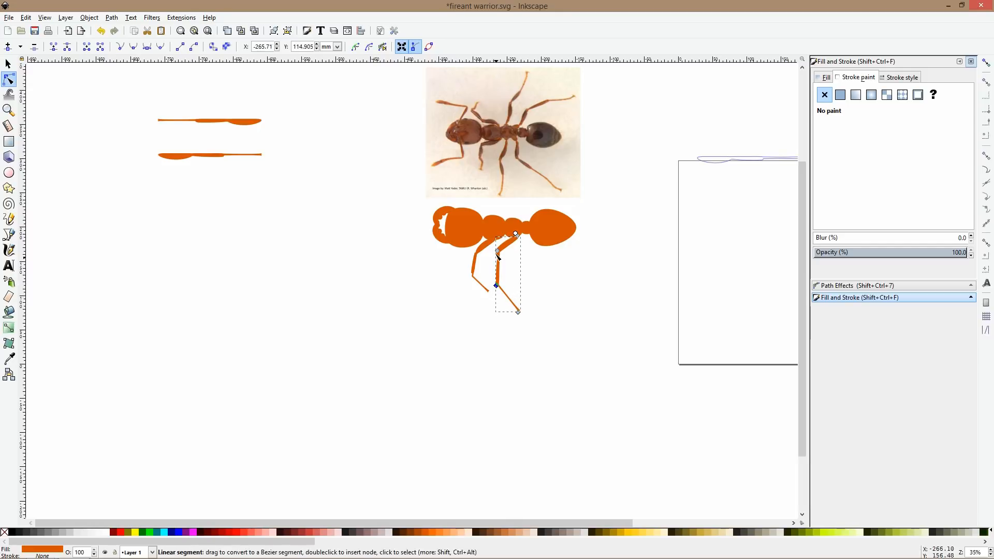
left_click_drag(497, 251, 487, 295)
- Bend the thin lower segments of both legs into gentle curves
left_click(490, 294)
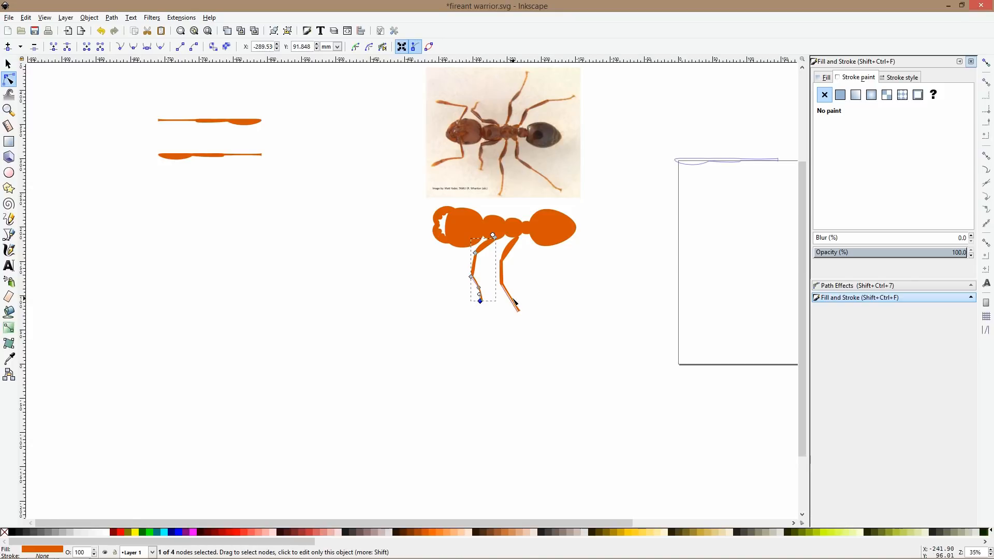
left_click(515, 300)
left_click(526, 260)
scroll(525, 261, "up", 1)
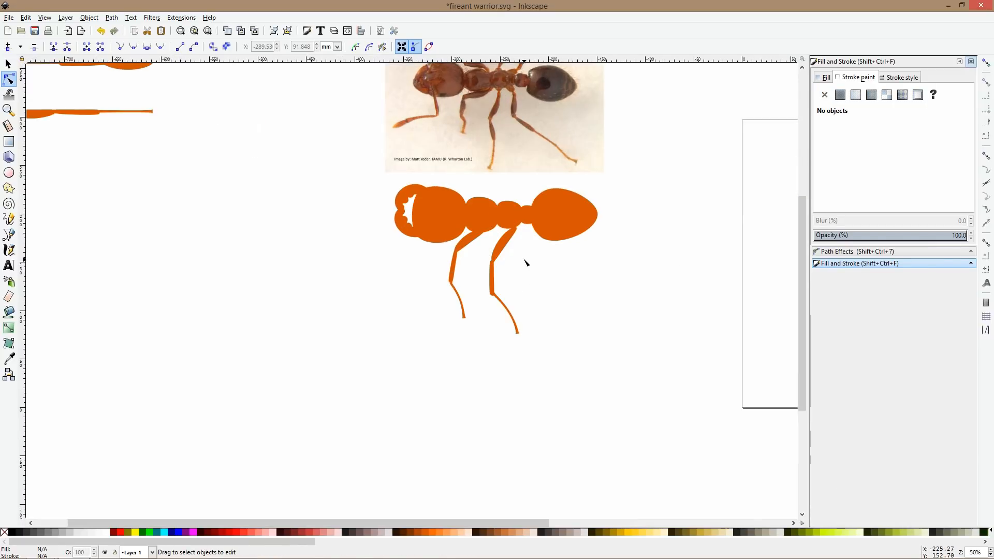
scroll(515, 243, "down", 2)
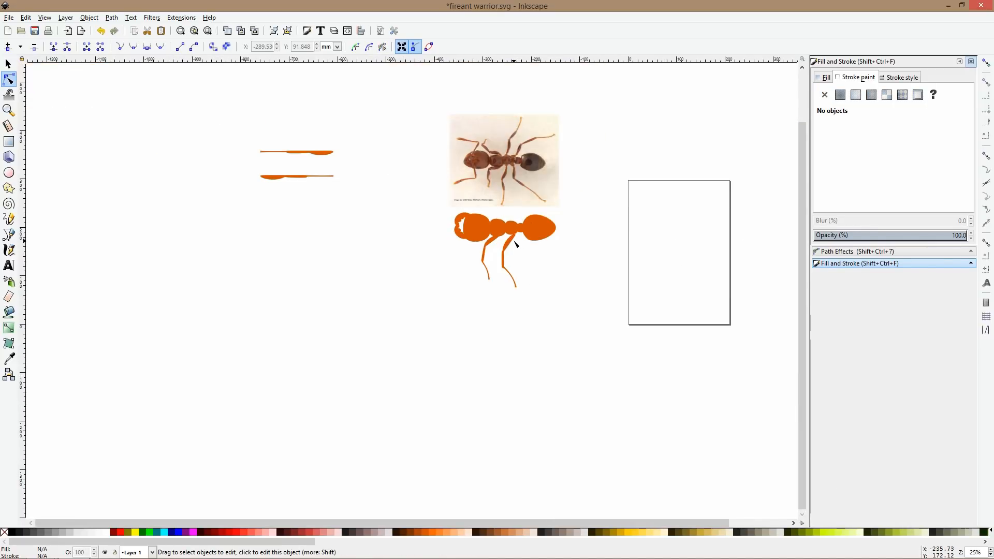
- Adjust the upper joint of the front leg by moving its node slightly
scroll(515, 244, "up", 5)
scroll(515, 321, "up", 2)
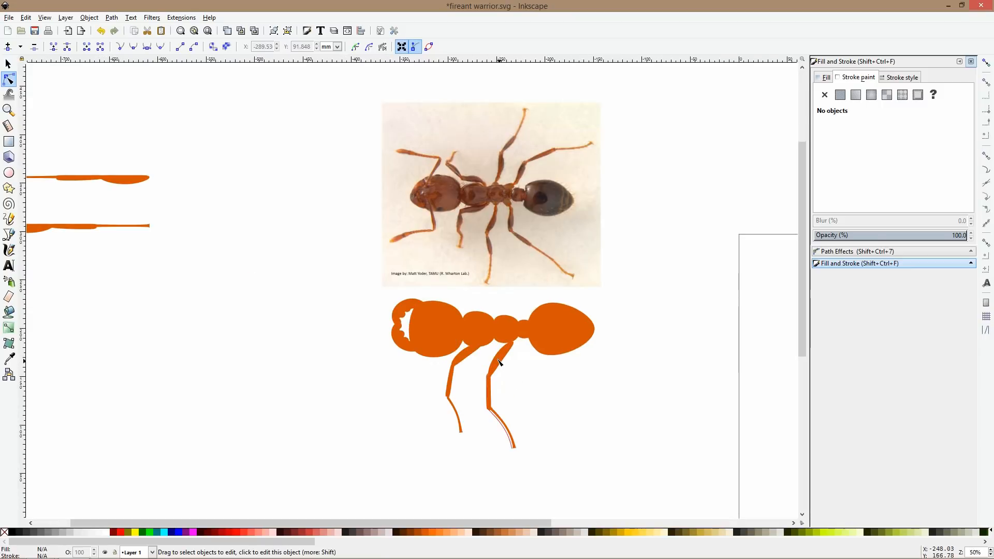
left_click(484, 346)
left_click_drag(484, 346, 456, 363)
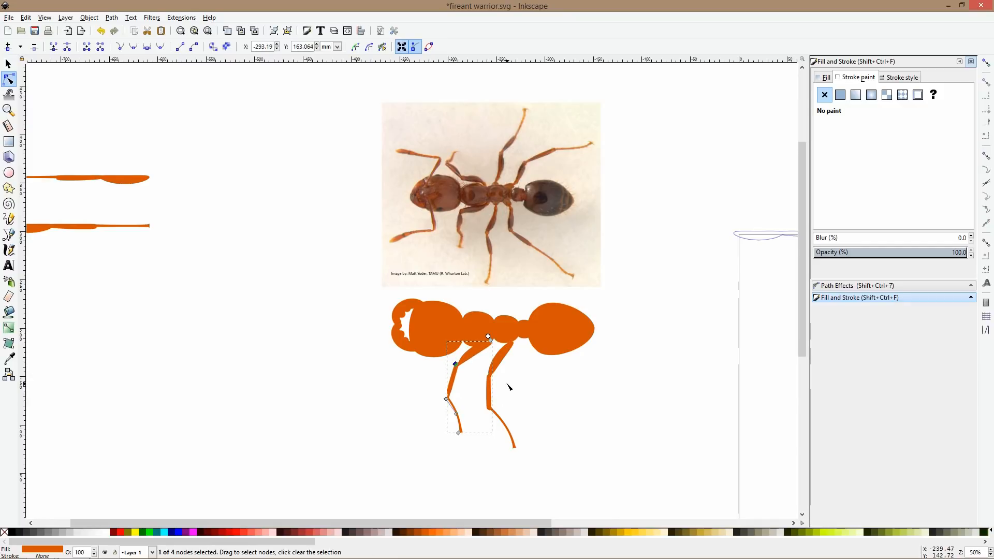
- Adjust the root node of the middle leg where it meets the second thorax lobe
key("s")
left_click(502, 356)
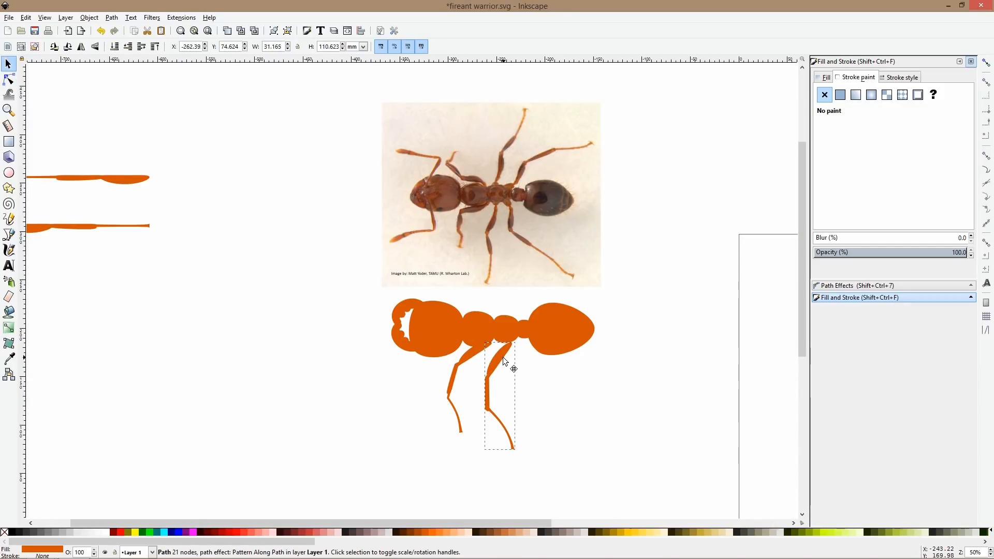
left_click(11, 80)
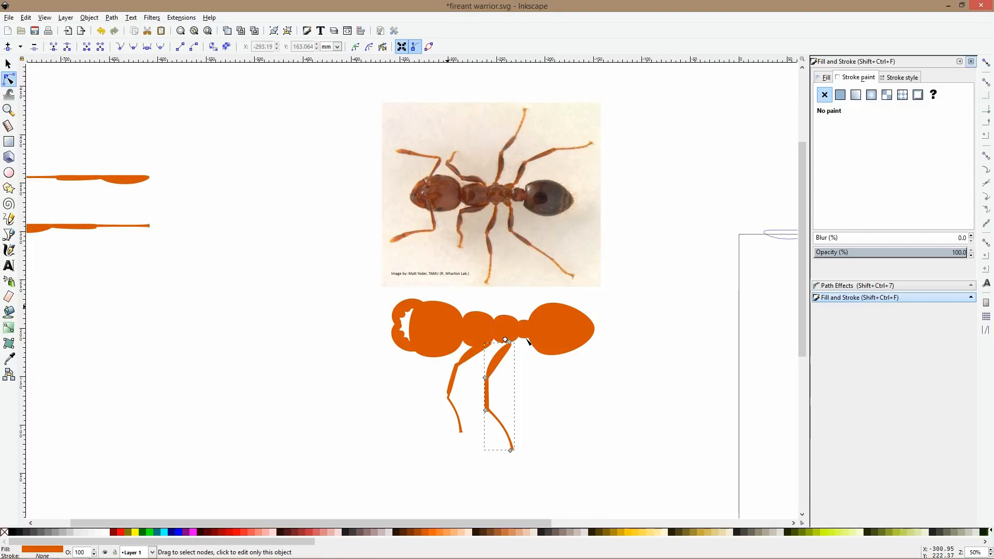
mouse_move(510, 346)
left_mouse_down()
mouse_move(500, 343)
mouse_move(524, 352)
left_mouse_up()
- Duplicate the middle leg, rotate the copy toward the abdomen and place it behind the second thorax lobe as the hind leg
key("s")
key("ctrl+d")
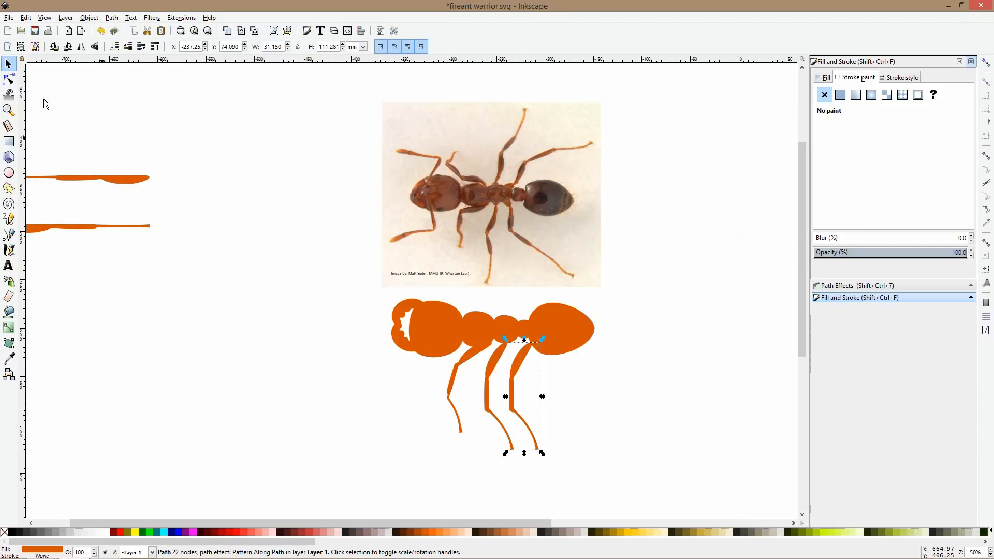
left_click(519, 371)
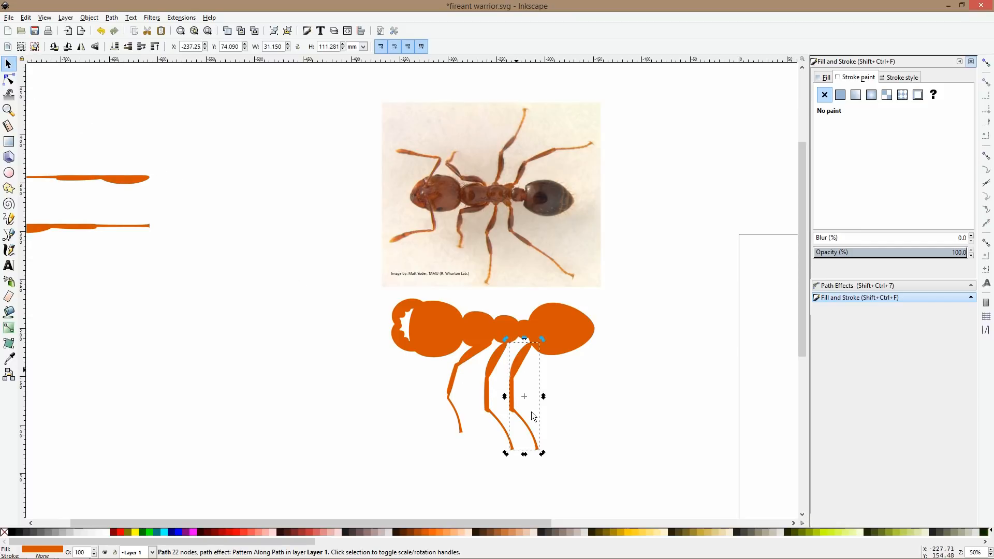
left_click_drag(543, 453, 598, 447)
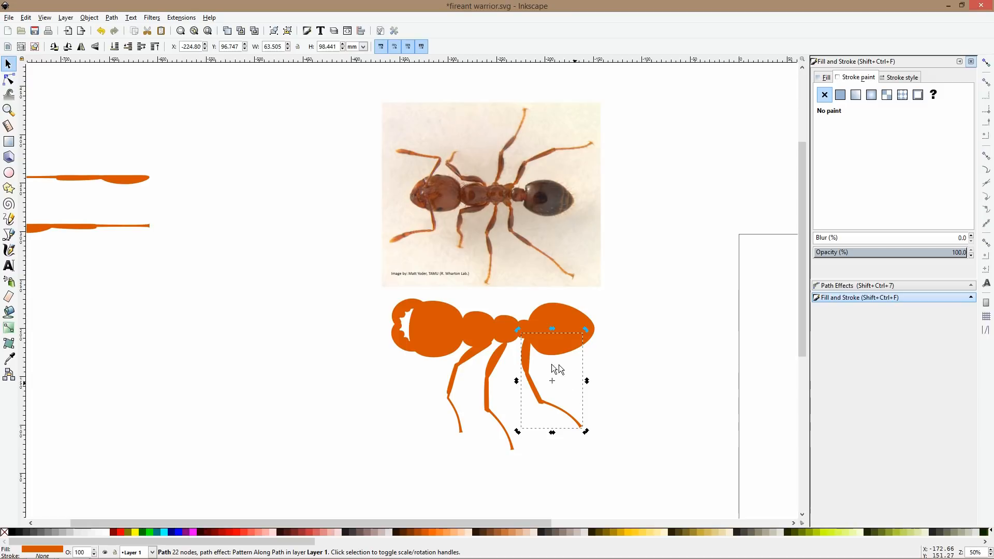
left_click_drag(521, 358, 509, 362)
- Repose the hind leg by moving its foot, joint and root nodes so it stretches out under the abdomen
left_click(9, 80)
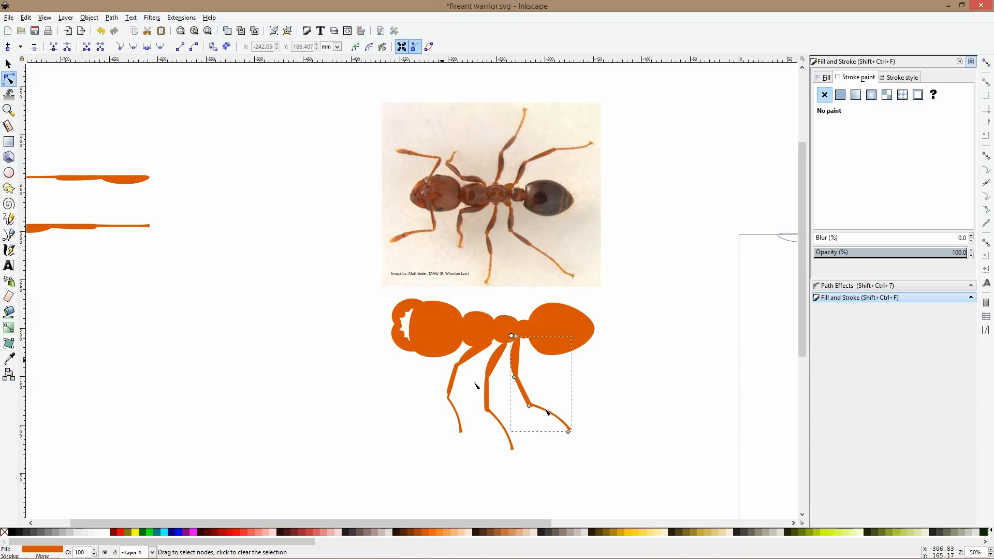
left_click_drag(569, 432, 589, 454)
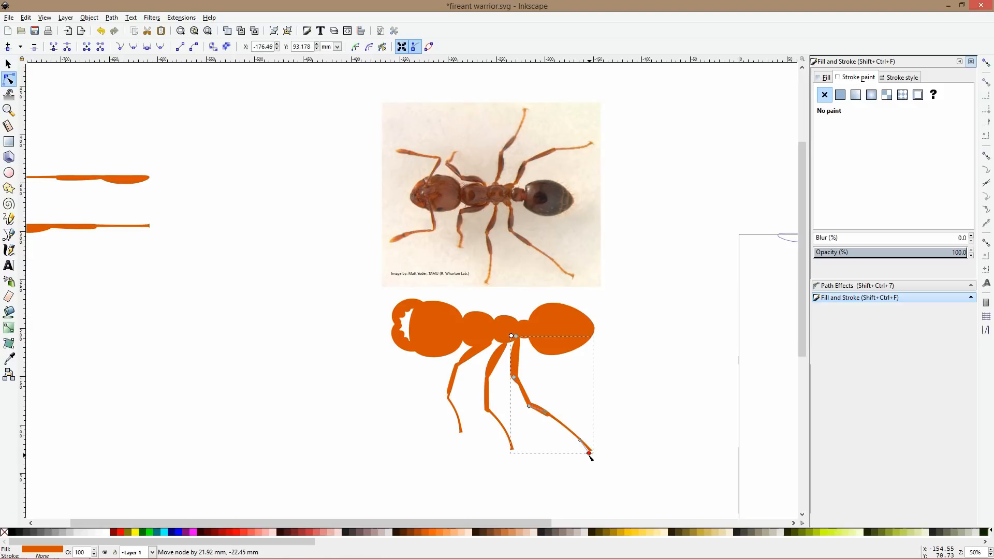
left_click_drag(528, 405, 556, 414)
left_click_drag(515, 379, 519, 383)
left_click_drag(517, 337, 517, 341)
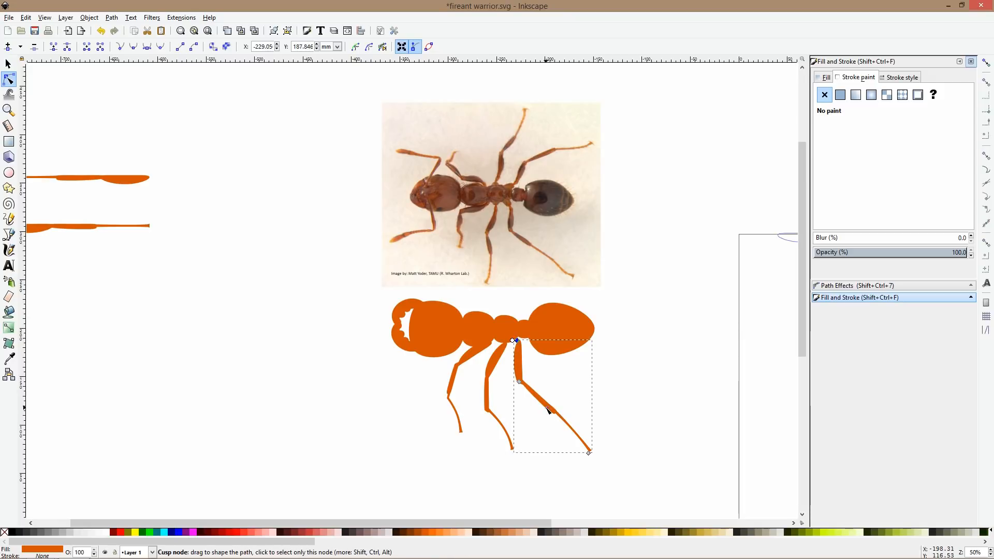
left_click_drag(589, 453, 589, 425)
left_click(613, 457)
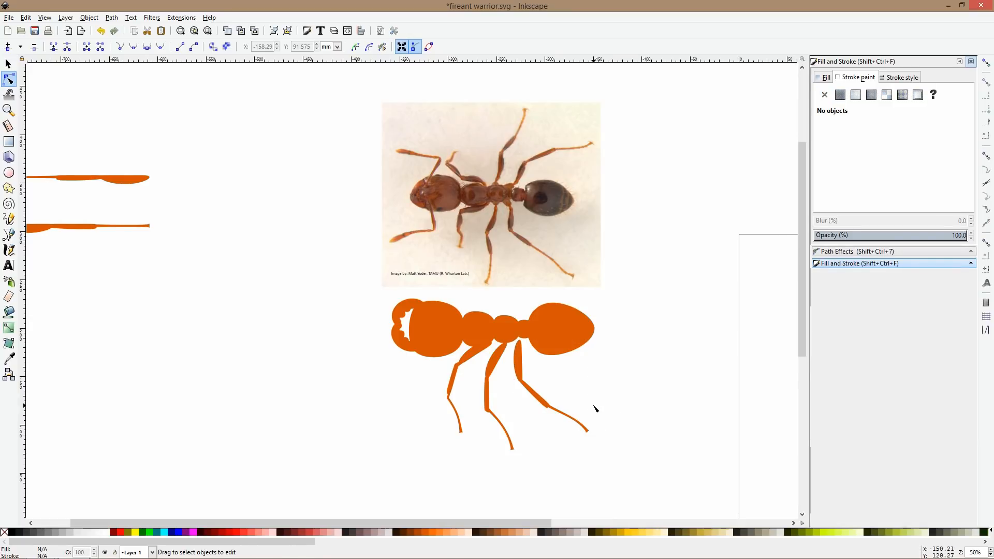
- Move the fire ant reference photo upward to clear space above the drawn ant
scroll(595, 409, "down", 1)
key("s")
left_click(561, 265)
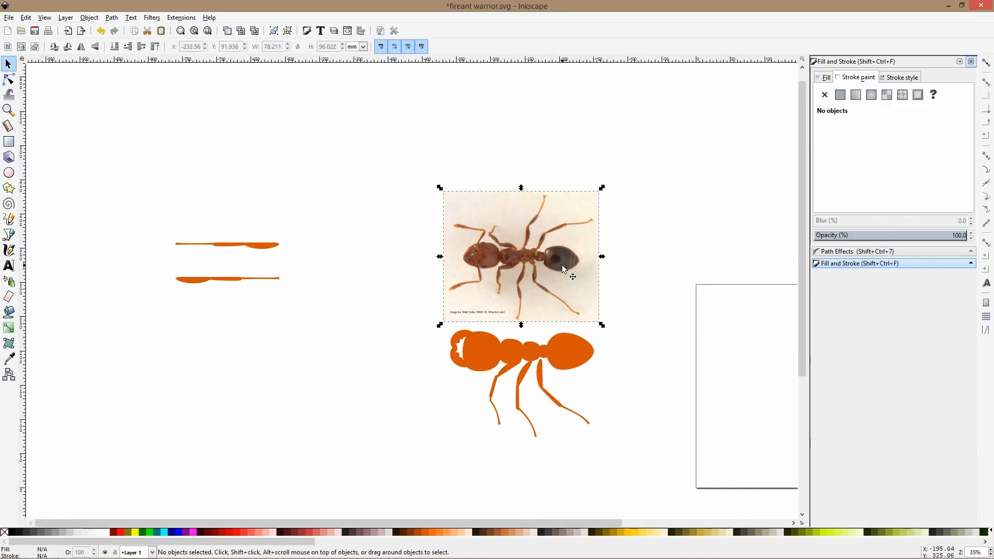
left_click_drag(561, 265, 551, 164)
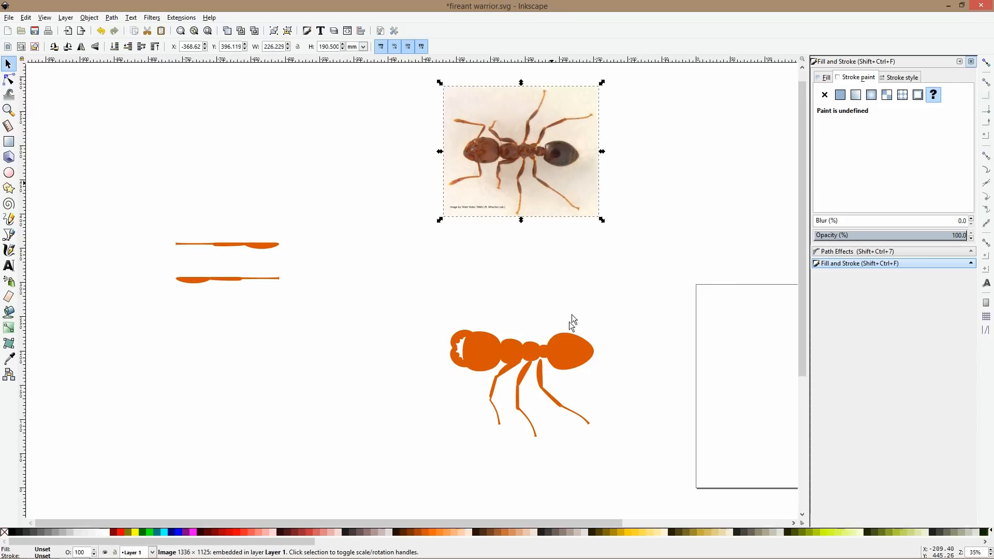
- Duplicate the three legs, flip the copies vertically and place them on the opposite side of the ant's body
left_click_drag(613, 480, 446, 341)
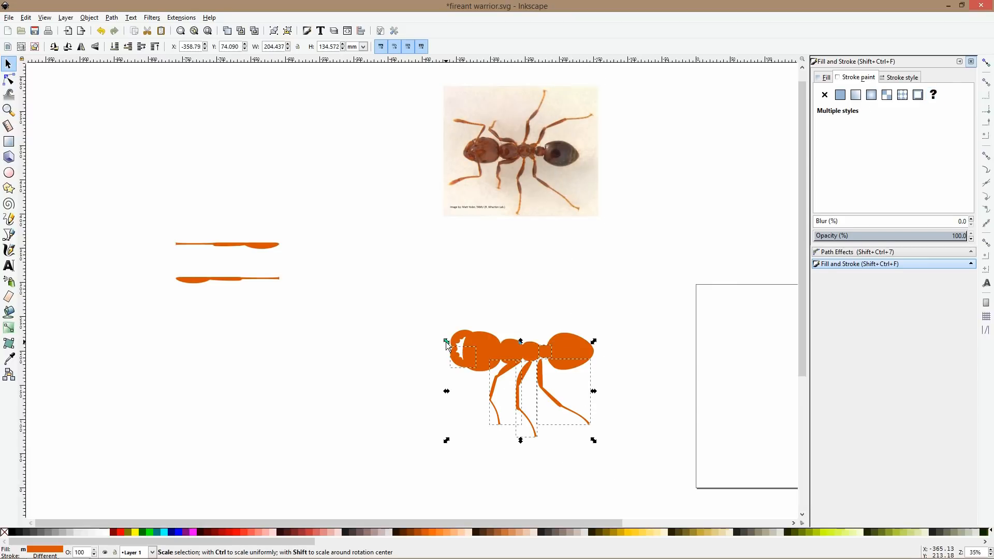
left_click_drag(607, 467, 472, 350)
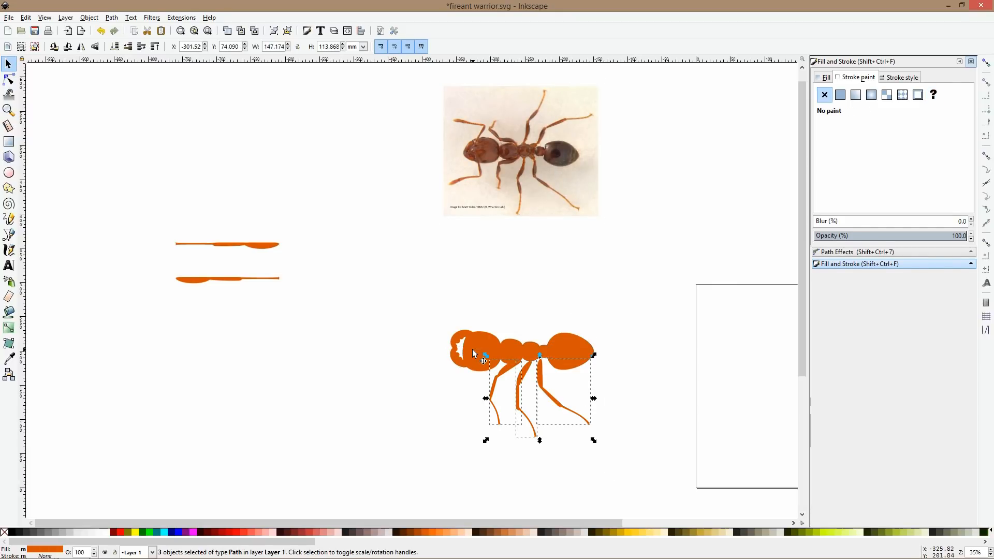
key("ctrl")
left_click_drag(541, 369, 527, 348)
key("v")
left_click_drag(513, 412, 506, 338)
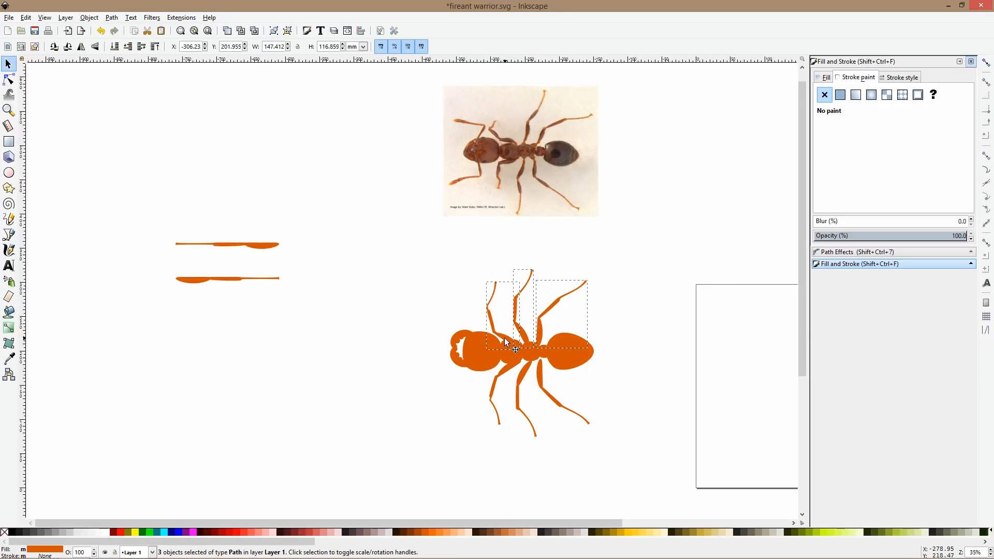
left_click(620, 311)
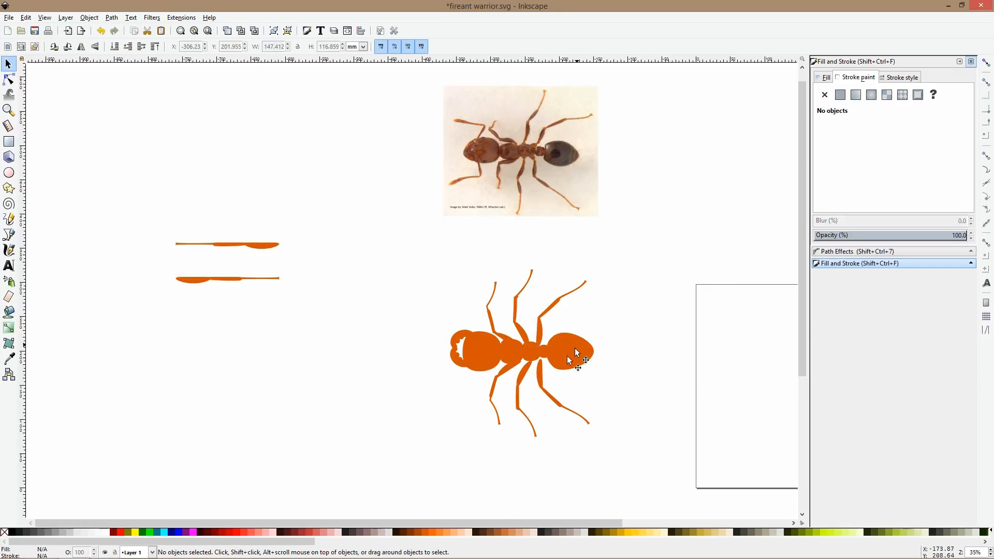
- Move the lower-side middle and hind legs together slightly closer to the thorax
left_click(538, 375)
left_click(522, 383, "shift")
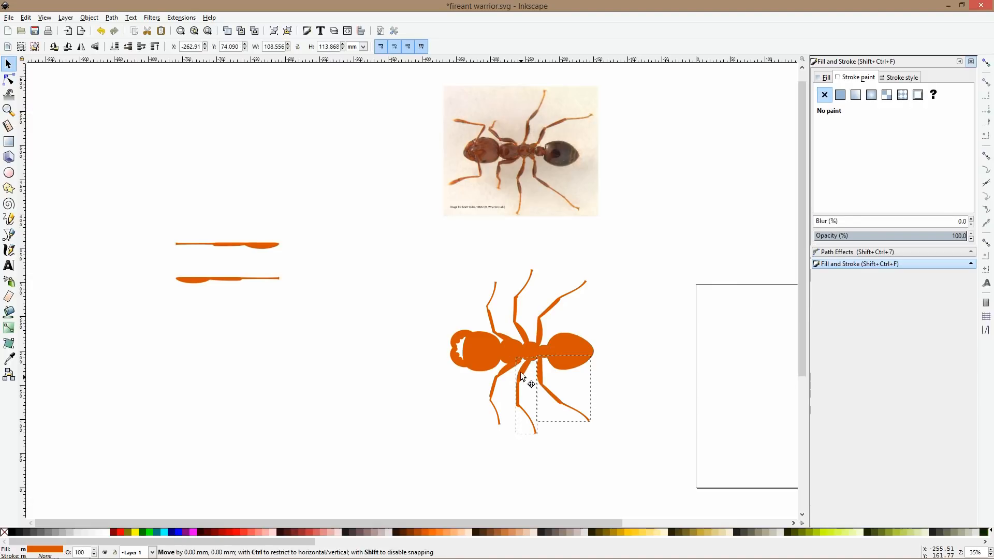
left_click(654, 381)
- Repose the flipped front leg by moving its knee and foot nodes so it differs from its mirror
scroll(654, 380, "down", 3)
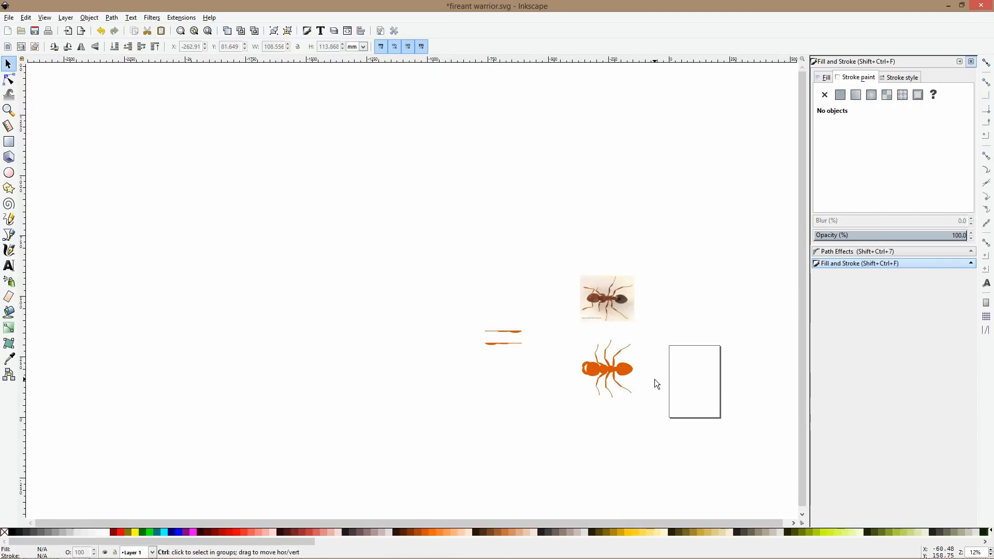
scroll(655, 383, "up", 4)
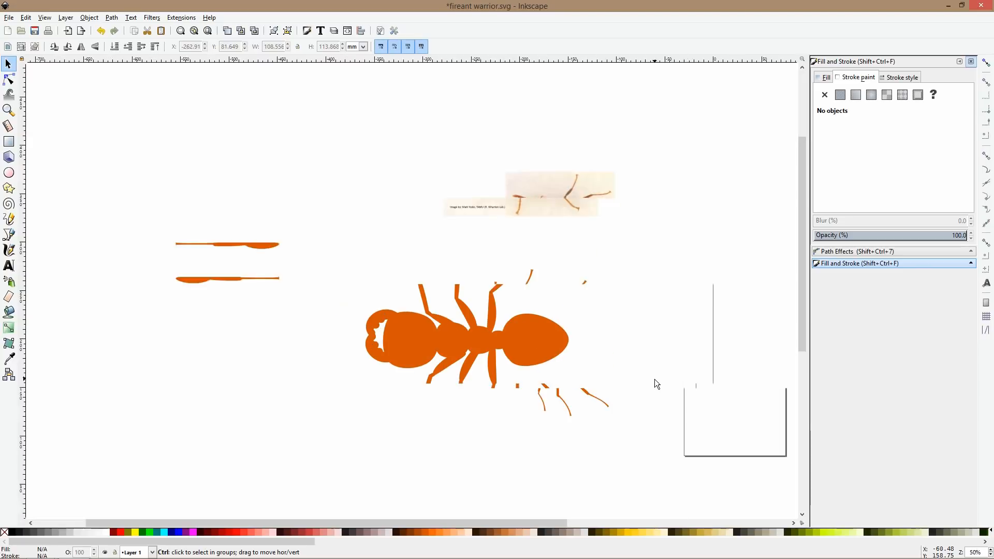
left_click(9, 79)
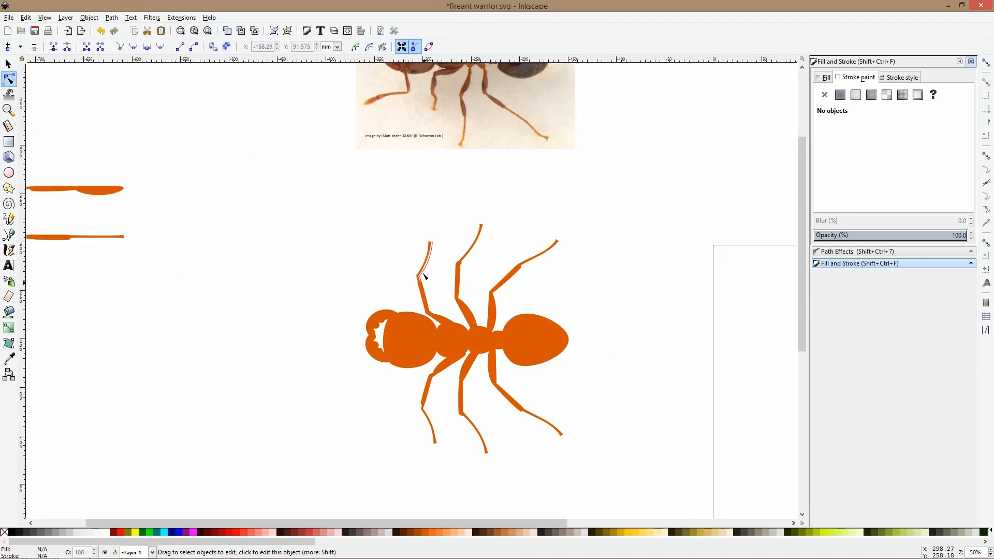
left_click(423, 265)
left_click_drag(420, 276, 422, 283)
left_click_drag(432, 242, 426, 246)
- Move the rotation centres of the upper-side middle and hind legs to their attachment points on the thorax
key("s")
left_click(427, 284)
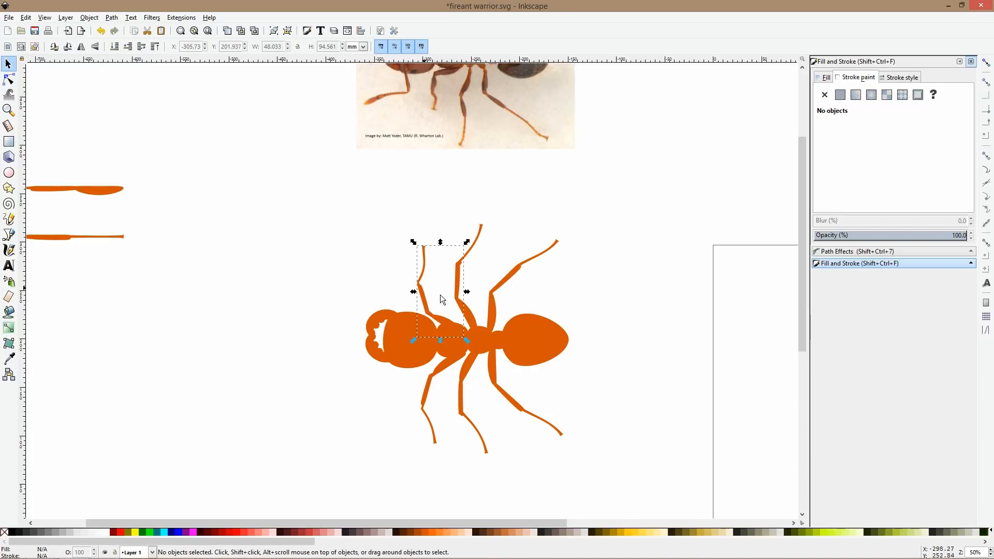
left_click(459, 290)
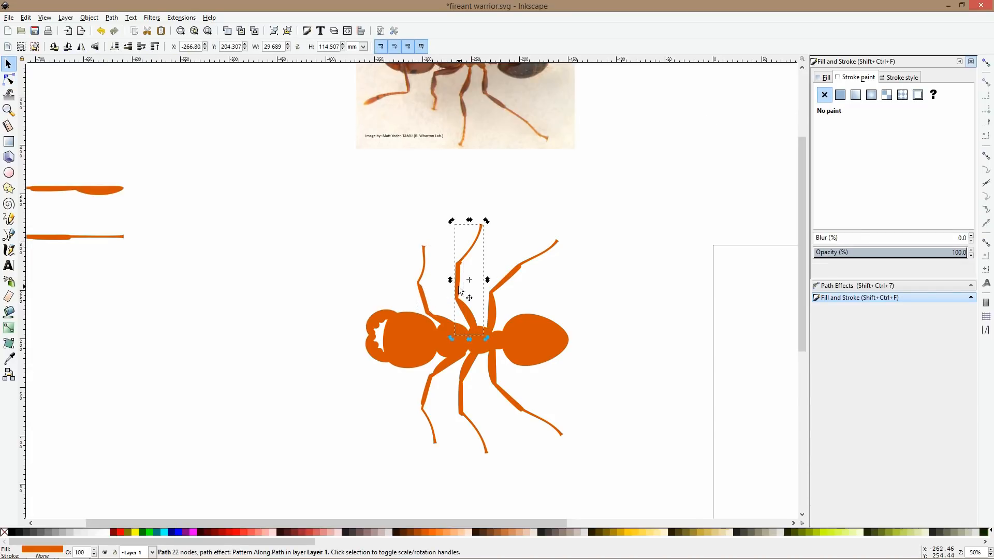
left_click_drag(469, 280, 467, 289)
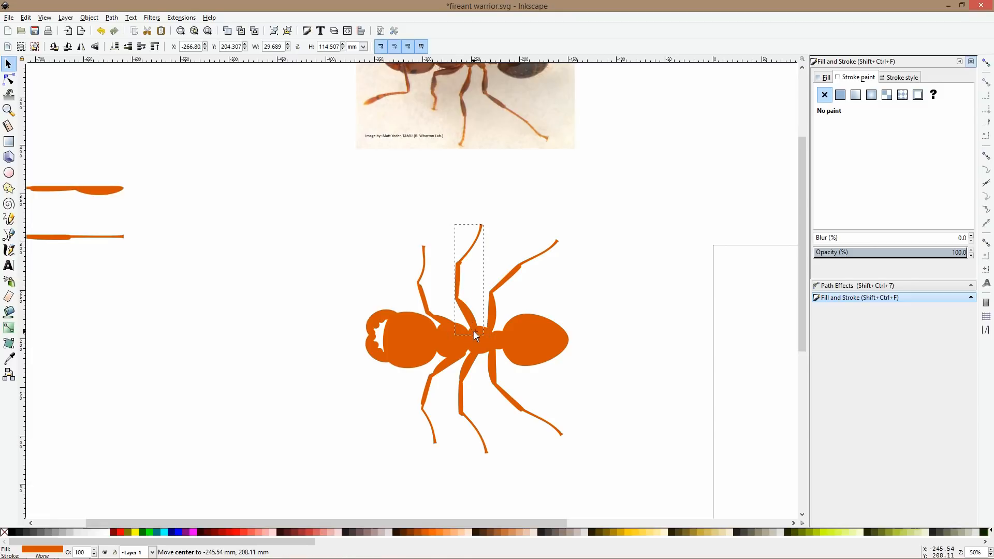
left_click(492, 307)
key("n")
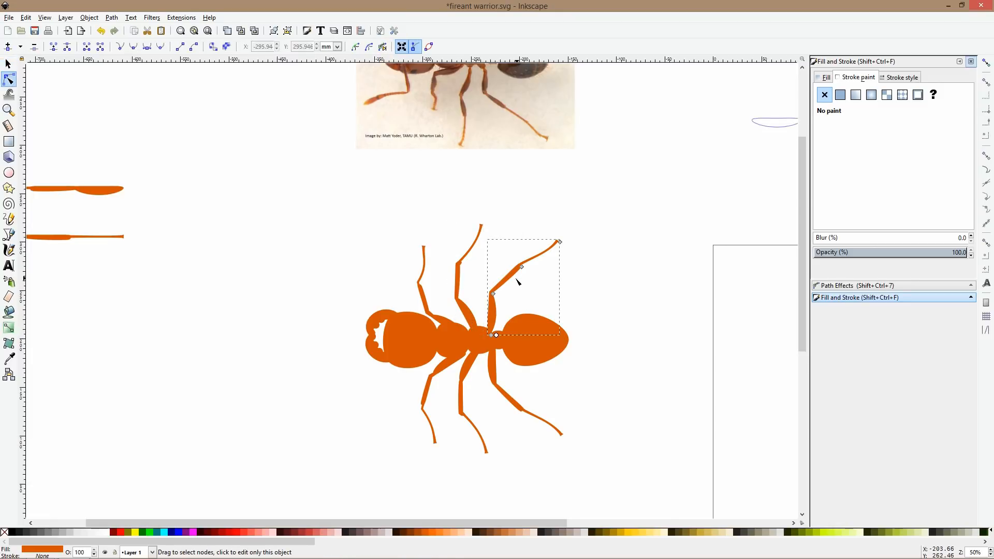
key("s")
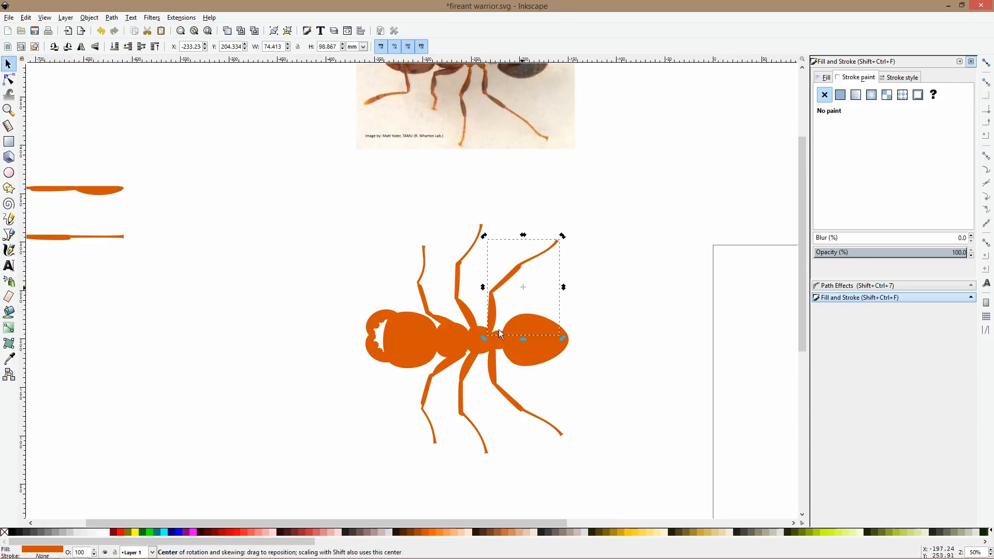
- Move the rotation centres of the three lower-side legs to the points where each leg joins the body
left_click(493, 377)
left_click(492, 376)
left_click_drag(526, 390, 493, 348)
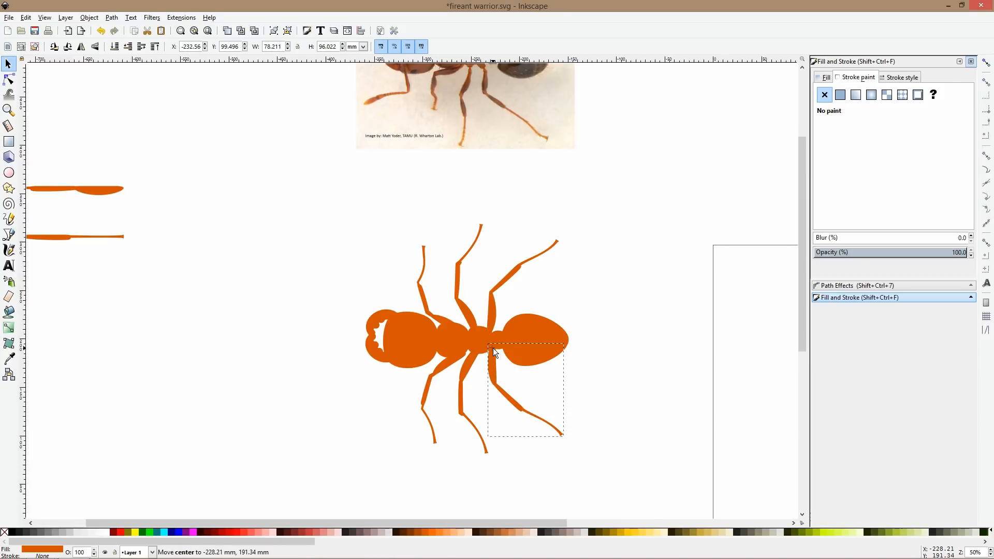
left_click(466, 380)
left_click_drag(476, 400, 477, 350)
left_click(447, 365)
left_click_drag(444, 398, 462, 357)
- Move the upper-side front leg's rotation centre to its attachment point on the thorax
left_click(422, 310)
left_click(423, 311)
left_click_drag(448, 306, 455, 332)
left_click(375, 274)
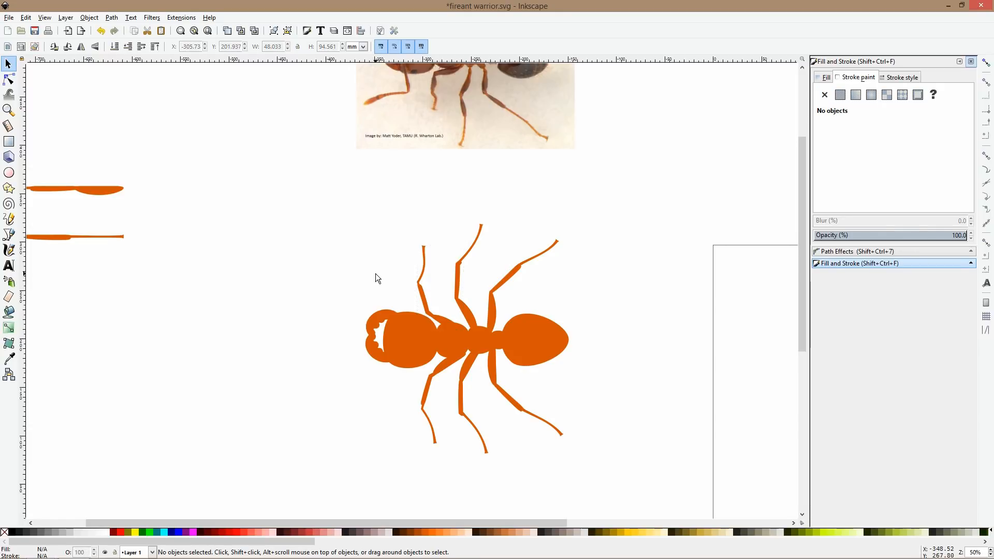
- Rotate the upper-side legs slightly toward the abdomen about their attachment points to make the pose asymmetrical
left_click(426, 259)
left_click_drag(411, 240, 569, 265)
left_click(480, 235)
left_click(542, 252)
left_click(547, 253)
left_click(604, 349)
- Draw a white ellipse over the head's lower edge and enlarge it to about 27 by 17 mm
scroll(601, 346, "down", 1, "ctrl")
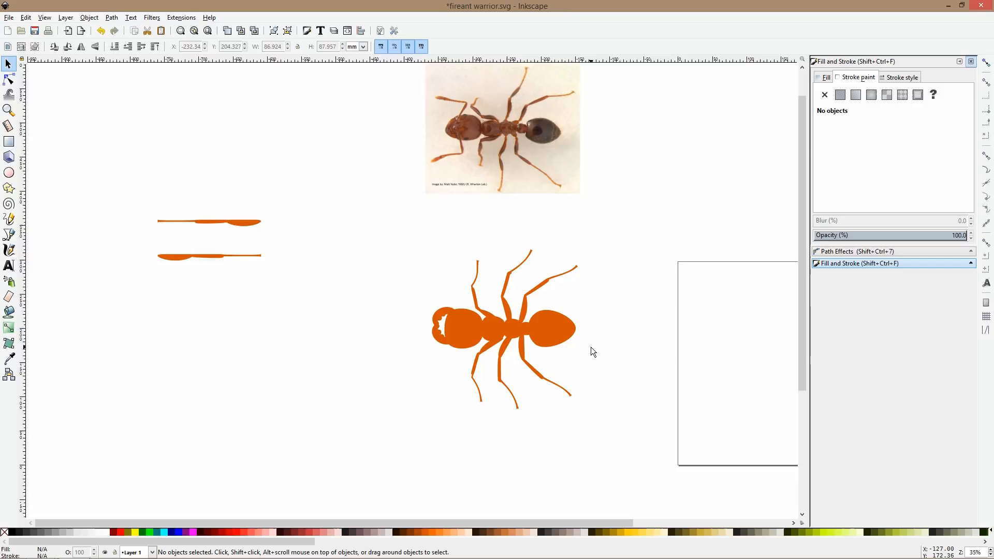
left_click(8, 173)
scroll(486, 350, "up", 5)
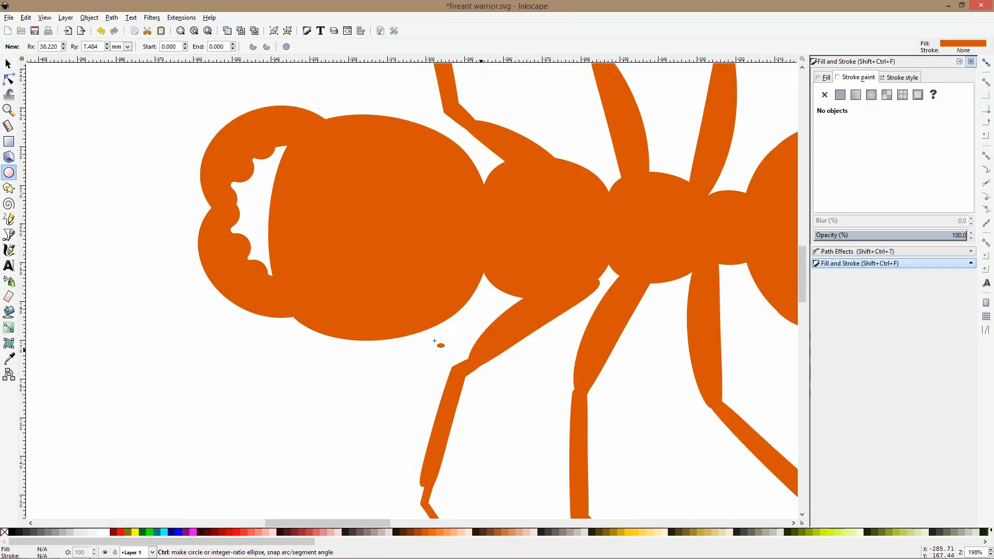
left_click_drag(366, 289, 425, 334)
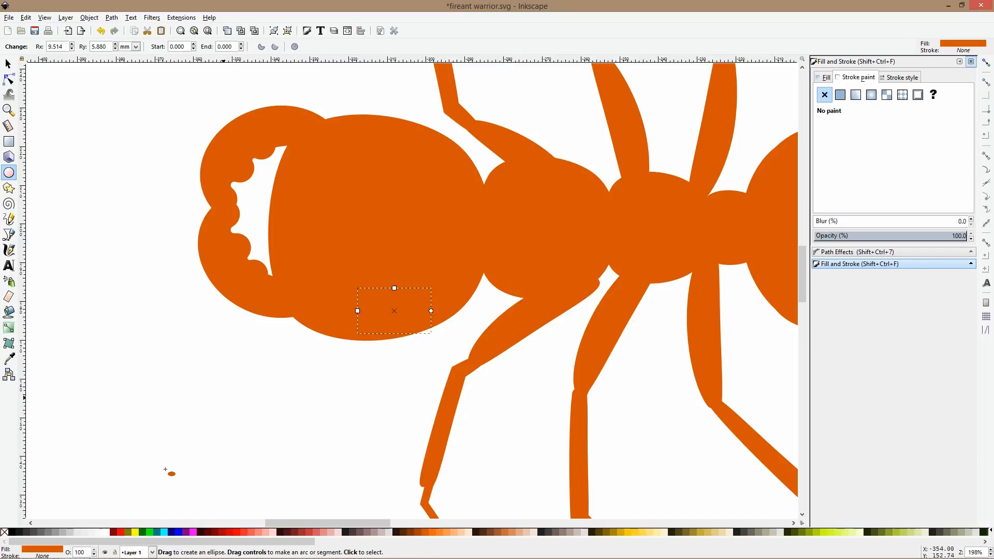
left_click(103, 532)
key("s")
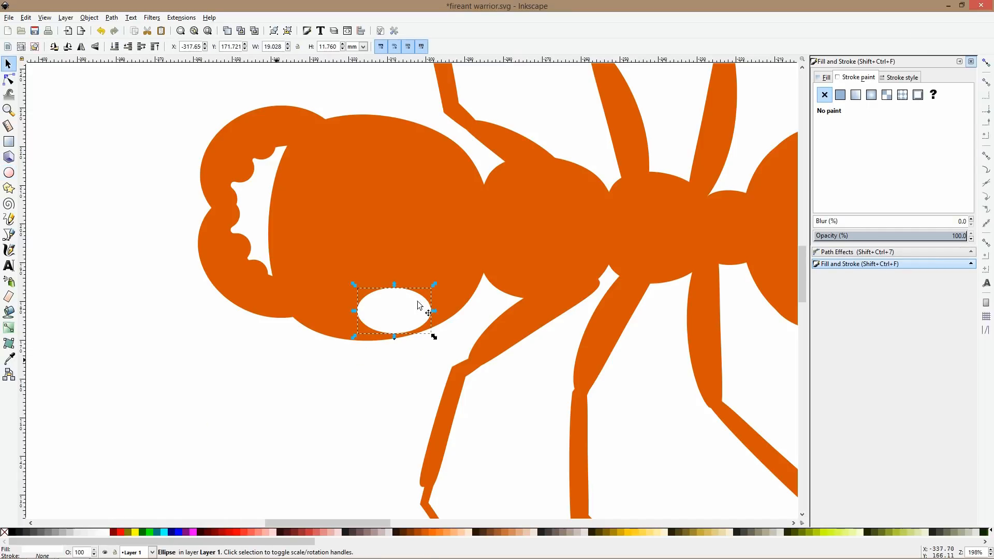
left_click_drag(354, 311, 411, 328)
- Try the head's sampled orange as the ellipse's fill, and return the fill to white
key("d")
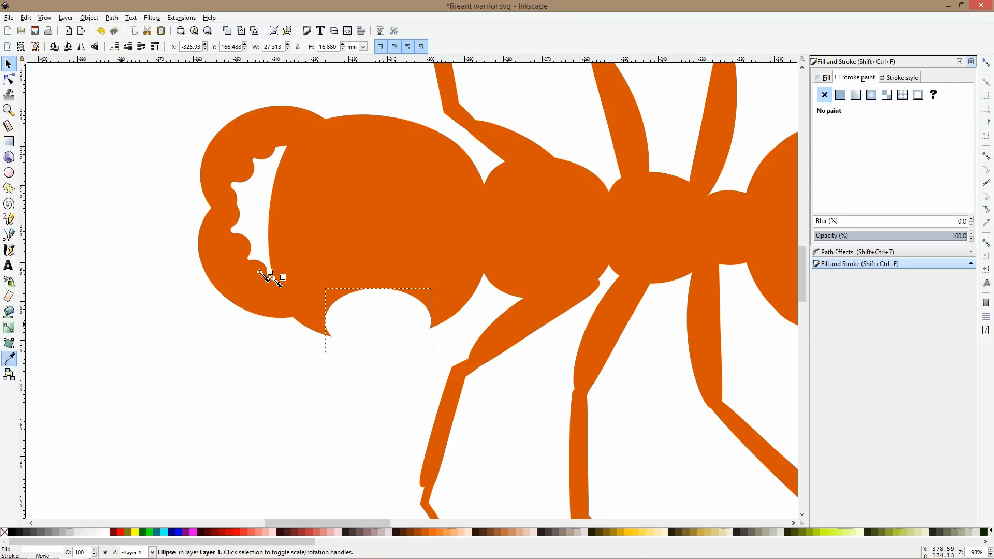
left_click(332, 249)
key("s")
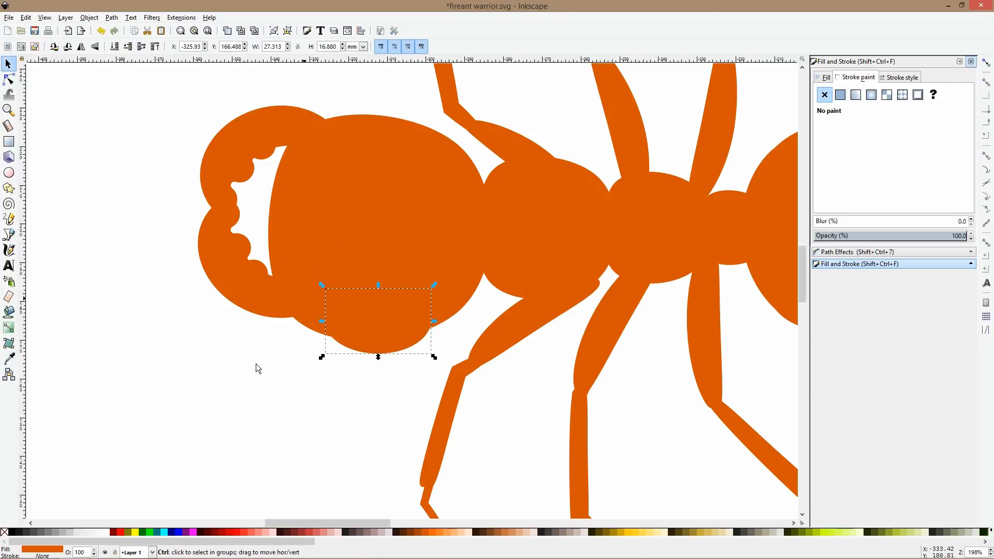
left_click(106, 532)
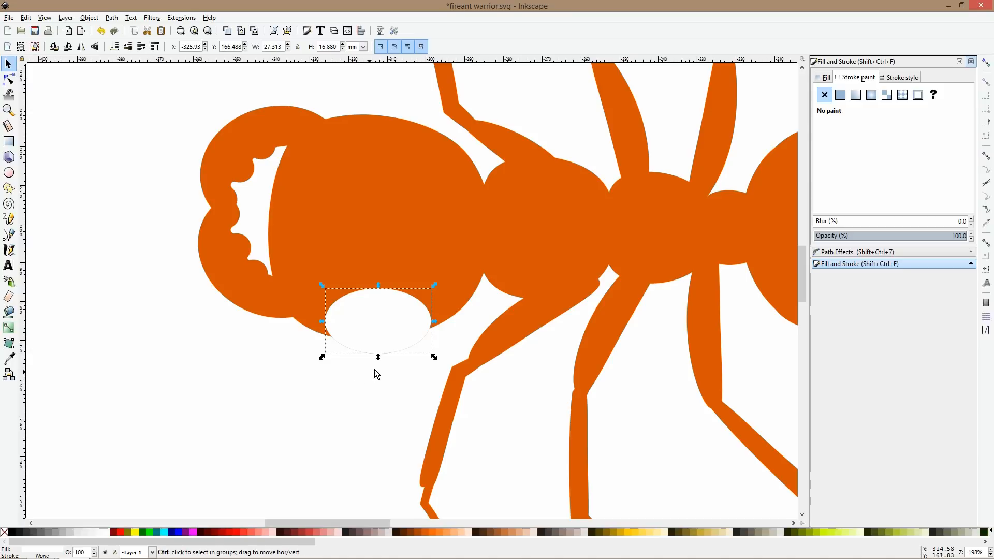
- Nest a concentric white ellipse about 23 by 14 mm and a near-black pupil about 17 by 11 mm inside the orange eye ellipse
left_click_drag(378, 353, 404, 319)
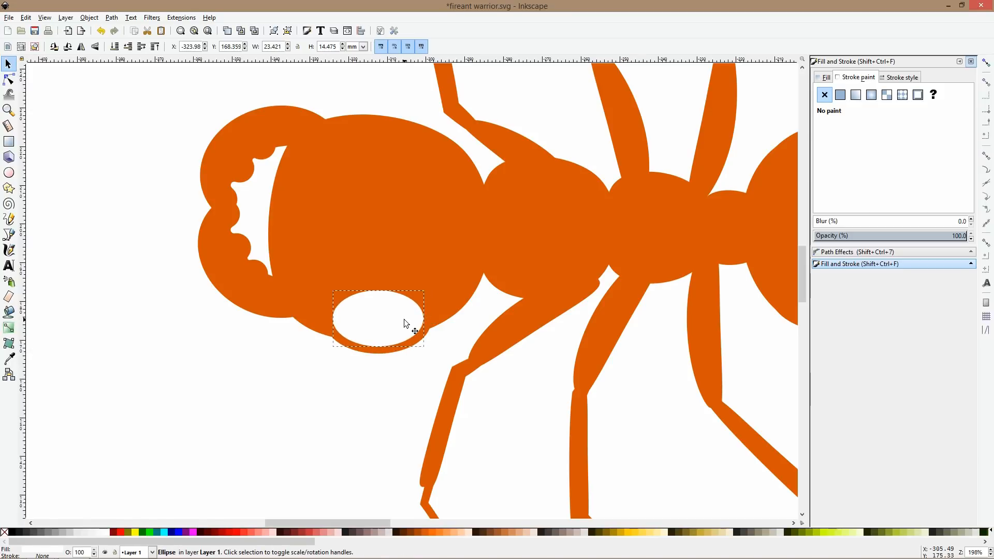
left_click(23, 533)
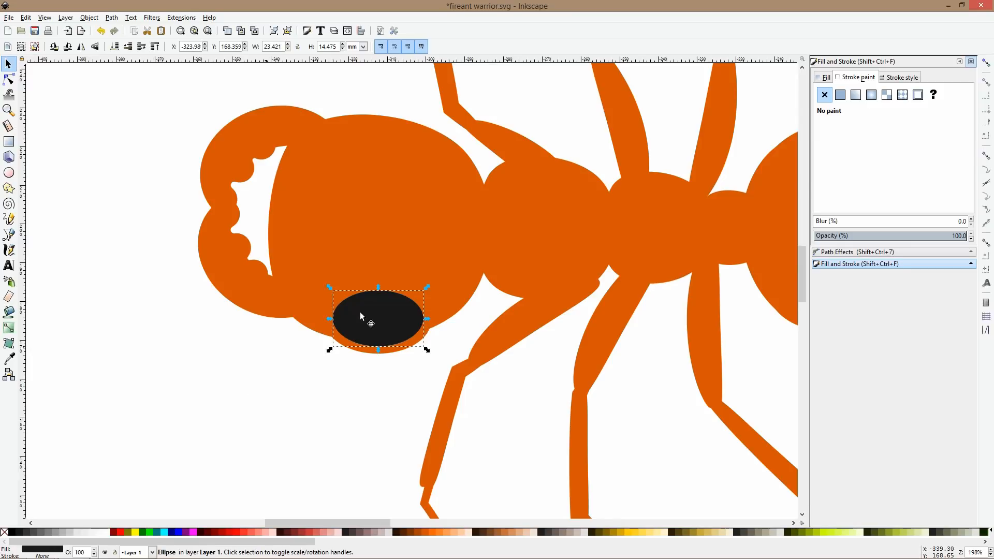
left_click_drag(379, 286, 379, 294)
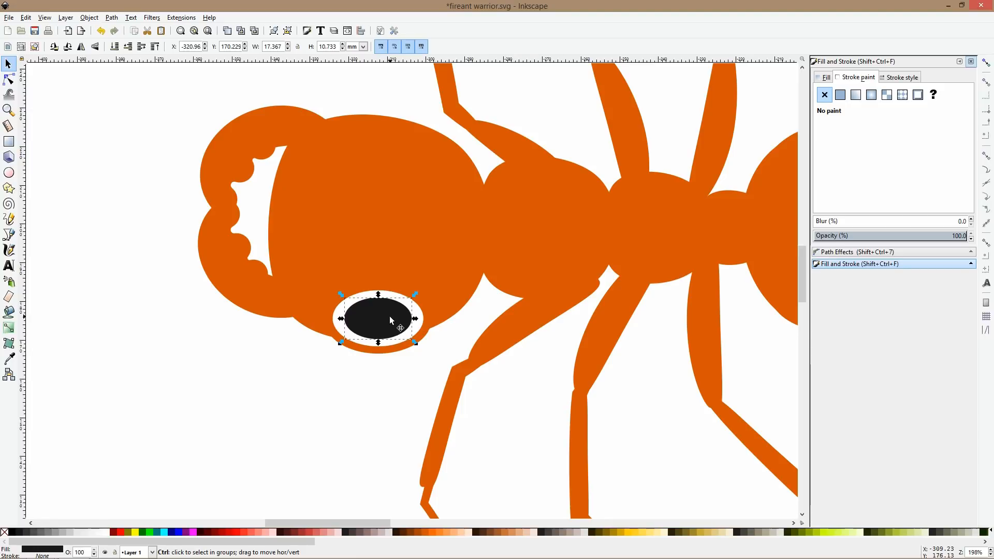
- Duplicate the complete eye onto the head's upper edge, flip it vertically and rotate it slightly to fit the head's contour
left_click_drag(435, 386, 303, 270)
key("ctrl+d")
left_click_drag(371, 297, 431, 138)
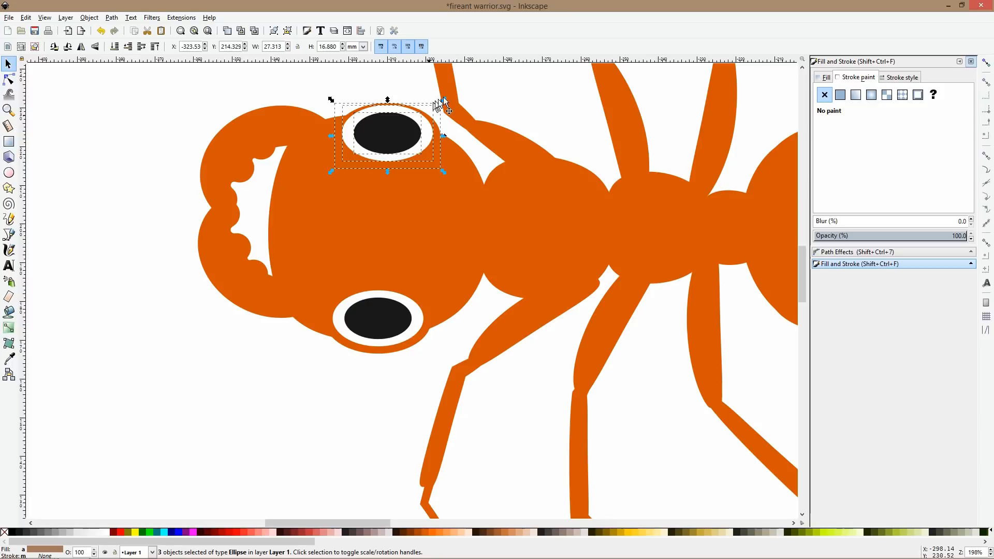
left_click(427, 116)
left_click_drag(445, 101, 445, 104)
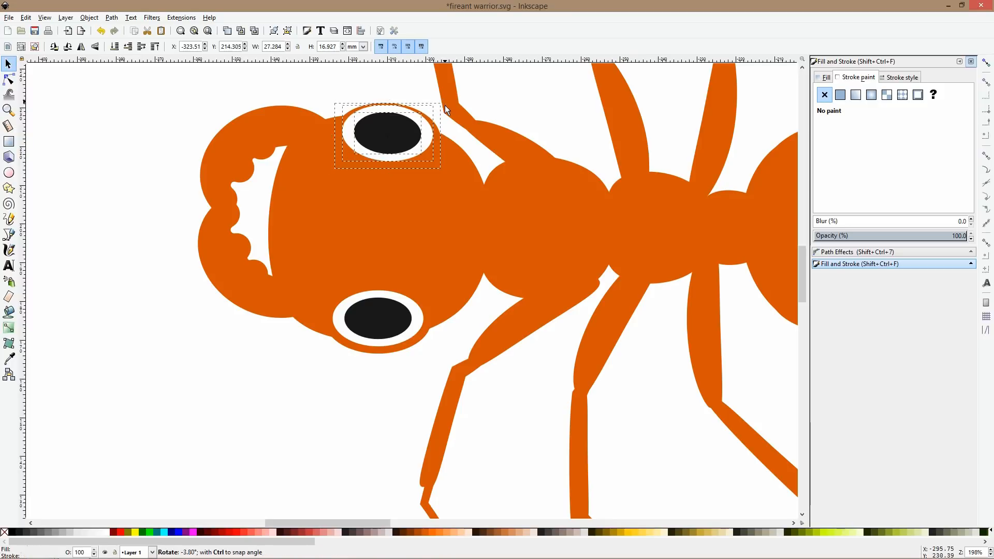
left_click_drag(424, 136, 421, 134)
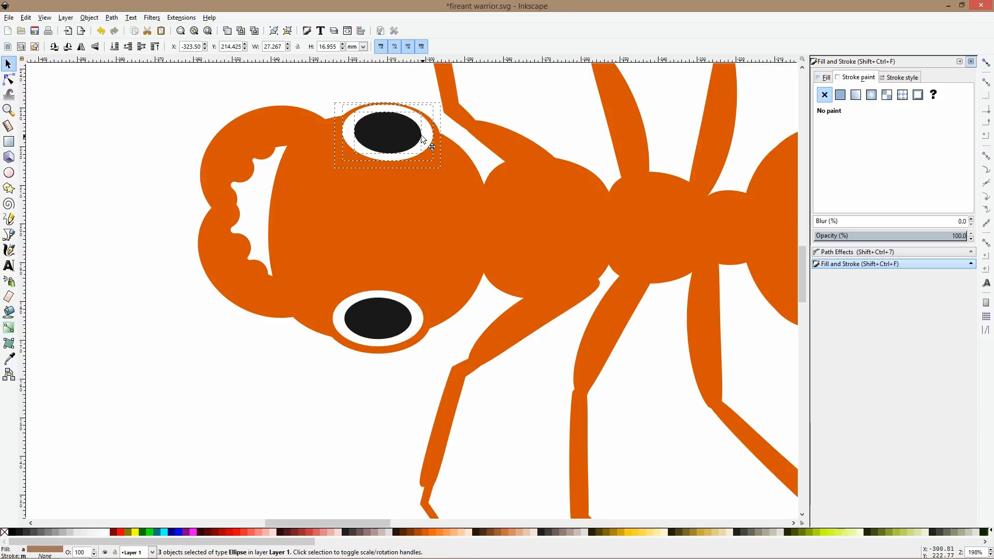
left_click(371, 433)
scroll(311, 321, "down", 2)
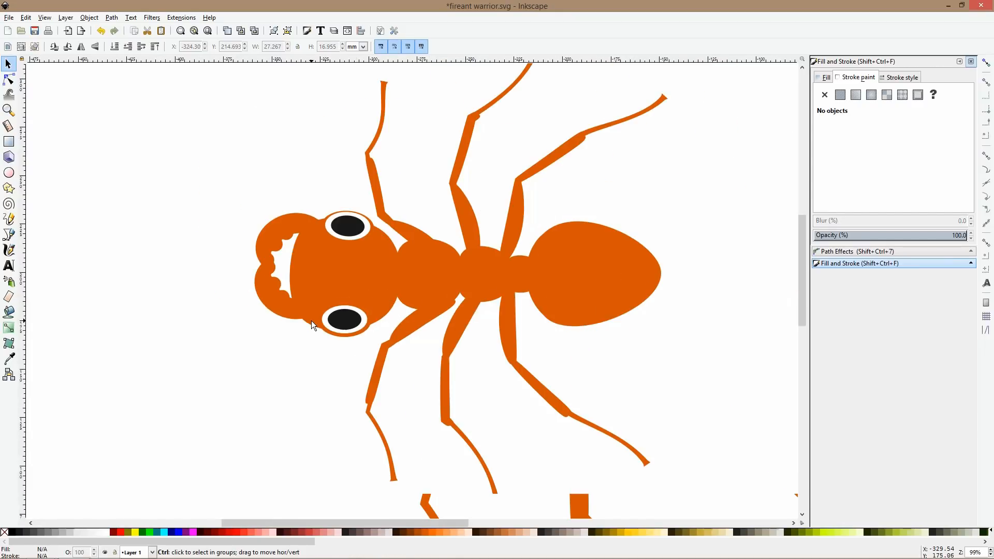
- Rotate the lower mandible slightly outward so the jaws open
left_click(281, 296)
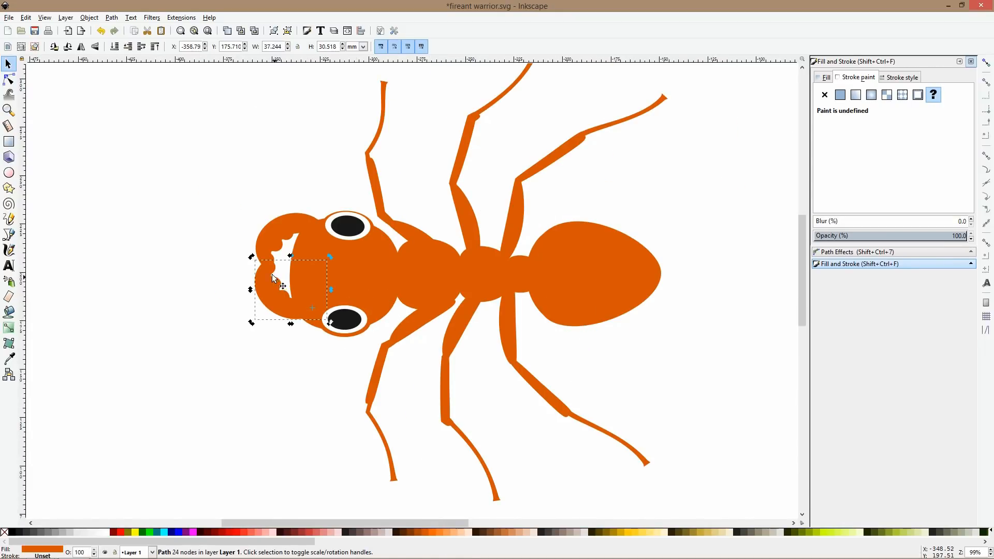
left_click_drag(254, 257, 232, 317)
left_click(314, 373)
scroll(315, 373, "down", 4)
scroll(315, 362, "up", 2)
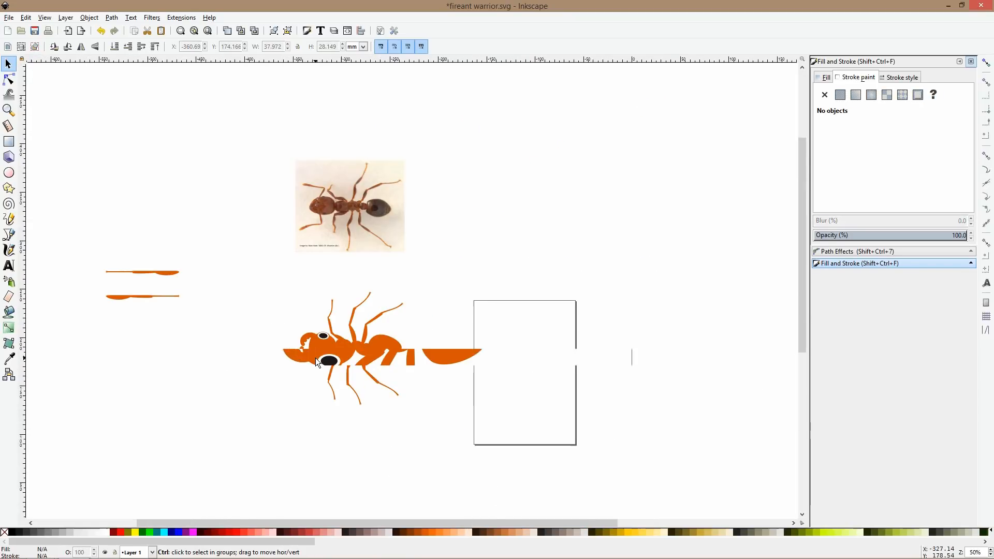
scroll(316, 358, "up", 2)
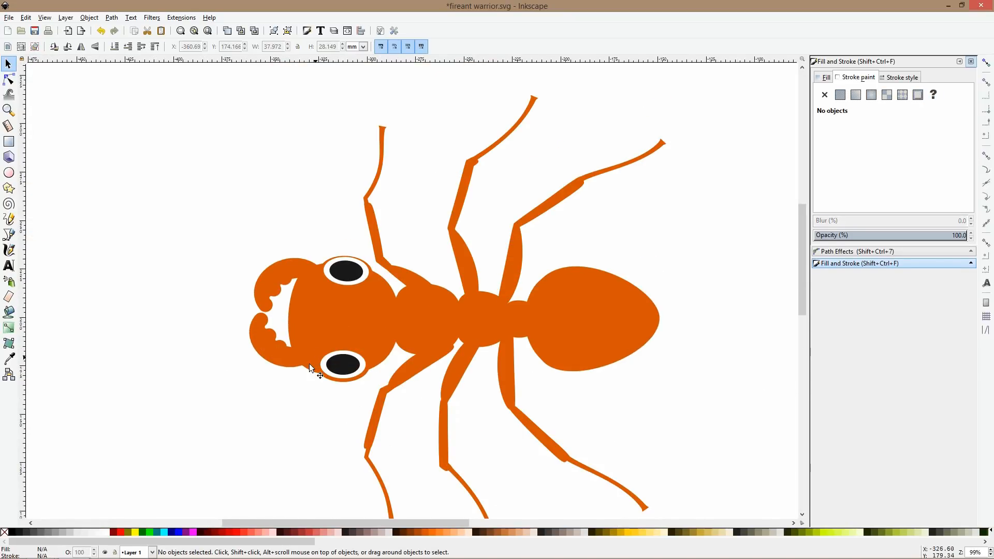
- Draw a closed, slanted four-sided eyebrow about 17 by 26 mm beside the upper eye
left_click(9, 234)
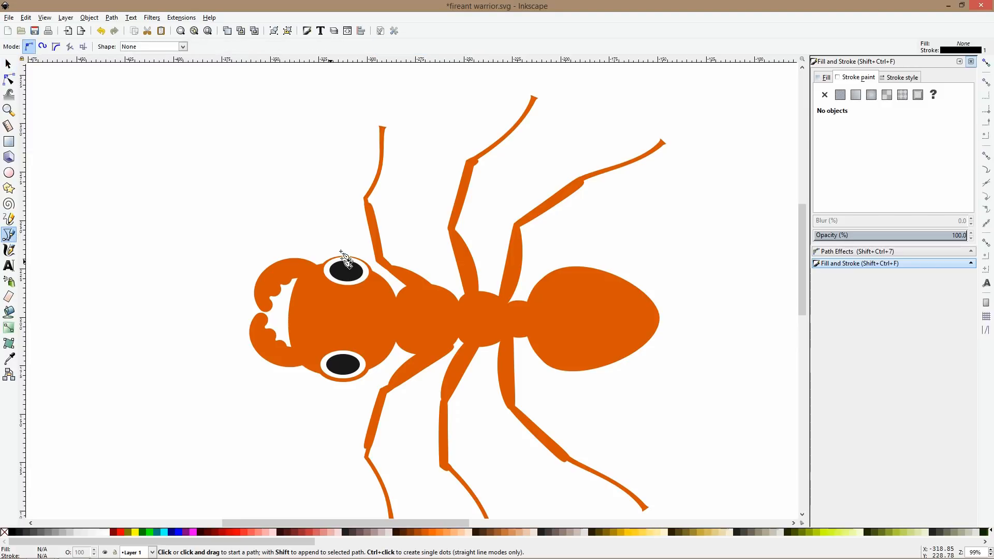
left_click(372, 256)
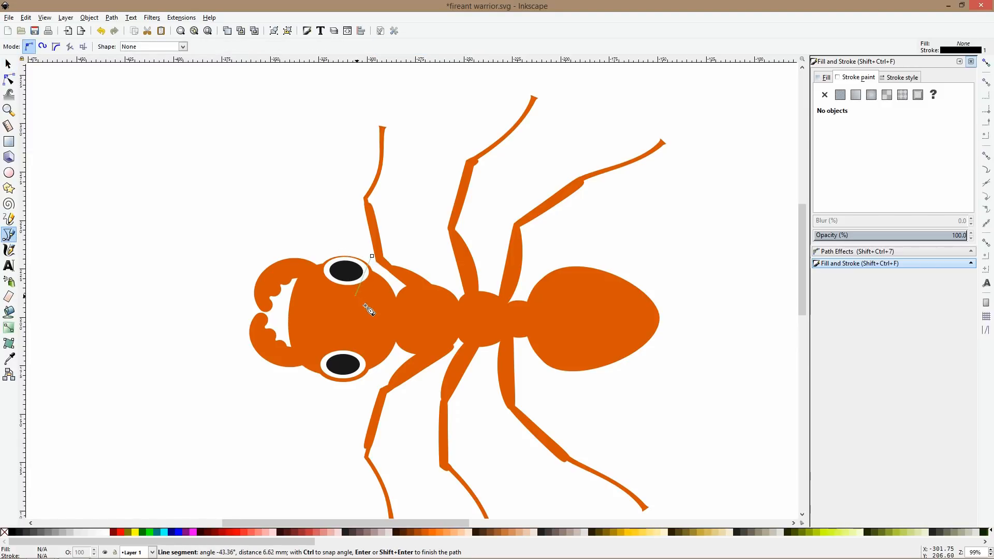
left_click(387, 260)
left_click(371, 256)
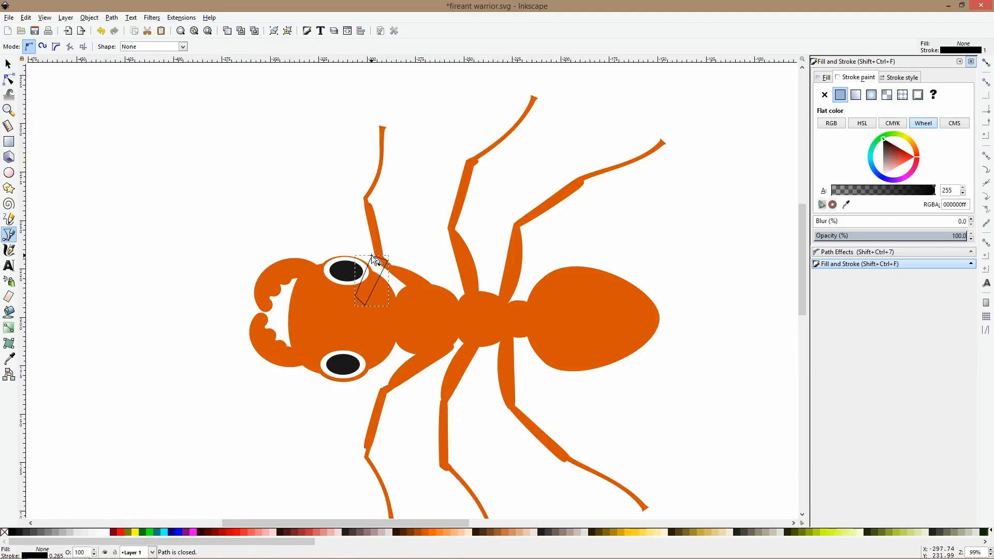
- Fill the eyebrow with the body's sampled orange shifted to red d42600, and remove its stroke
key("s")
left_click(9, 361)
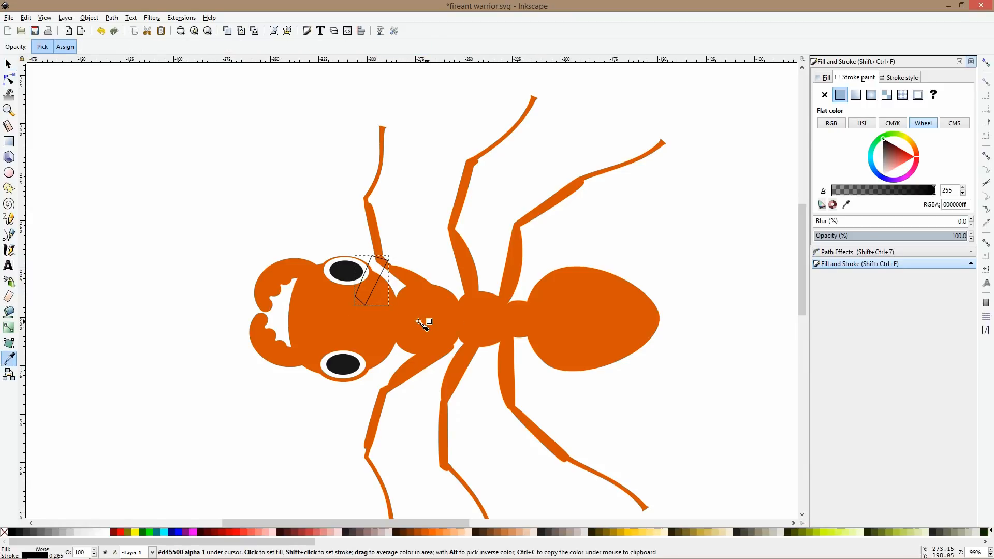
left_click(418, 322)
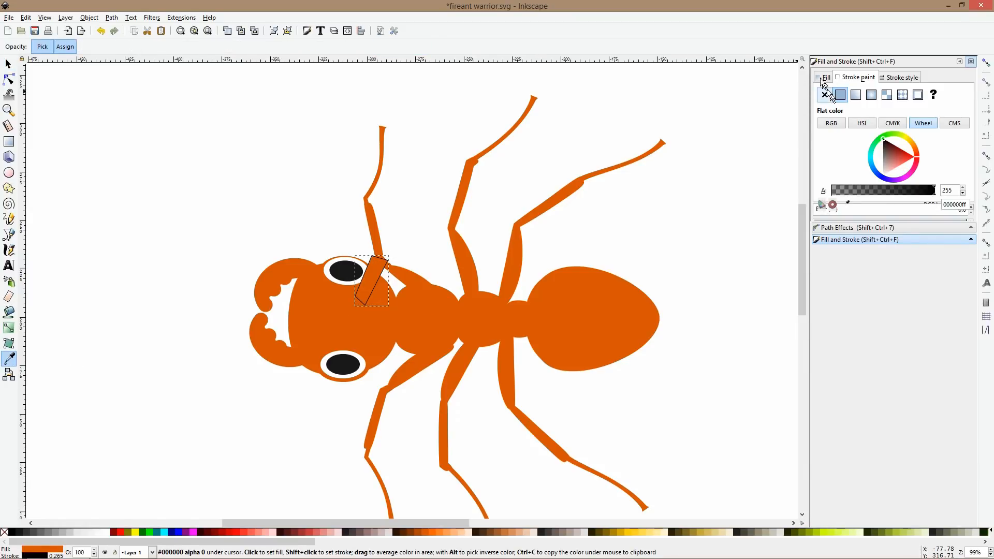
left_click(822, 80)
left_click(856, 82)
left_click(824, 95)
left_click(823, 77)
left_click(915, 153)
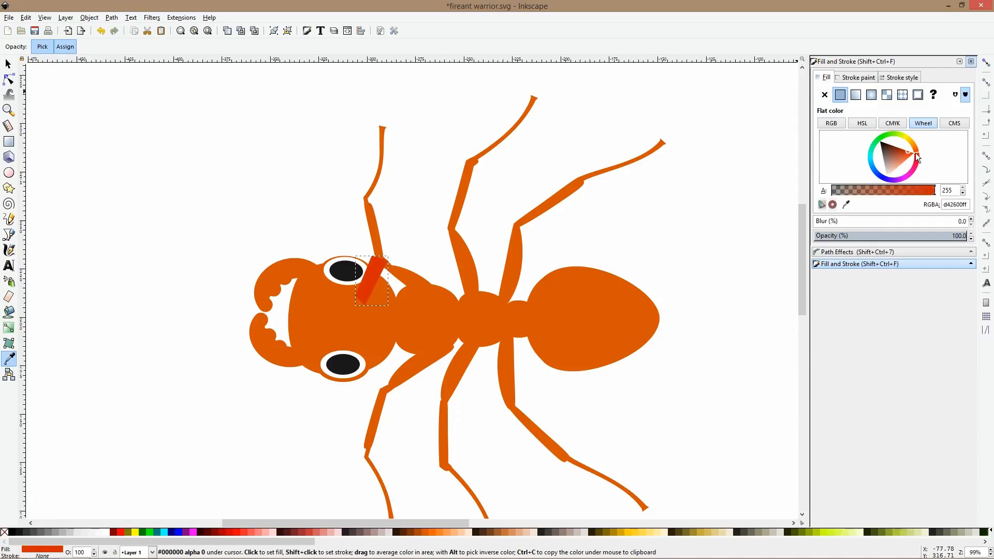
- Shift the red eyebrow onto the upper eye's edge, and place a vertically mirrored duplicate on the lower eye
left_click(8, 63)
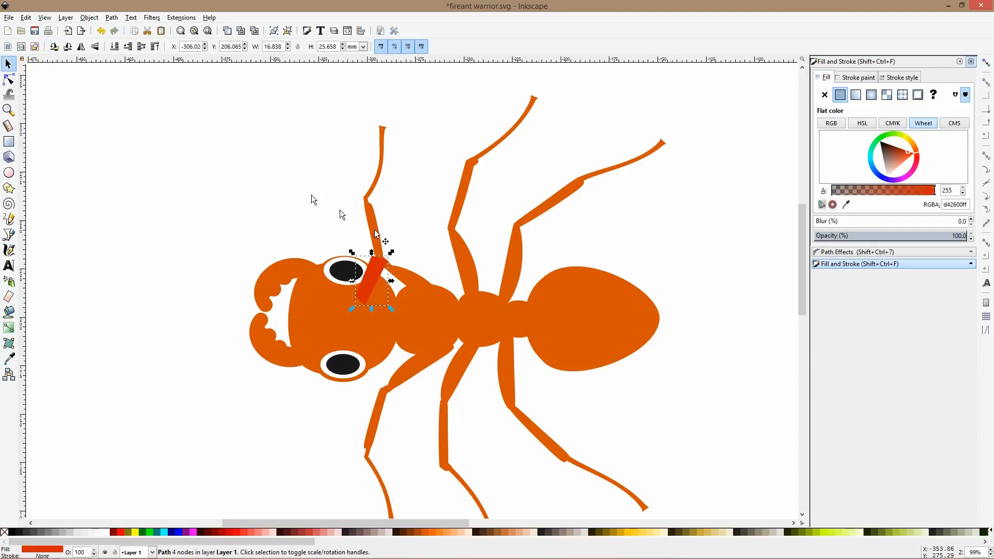
left_click_drag(371, 276, 367, 271)
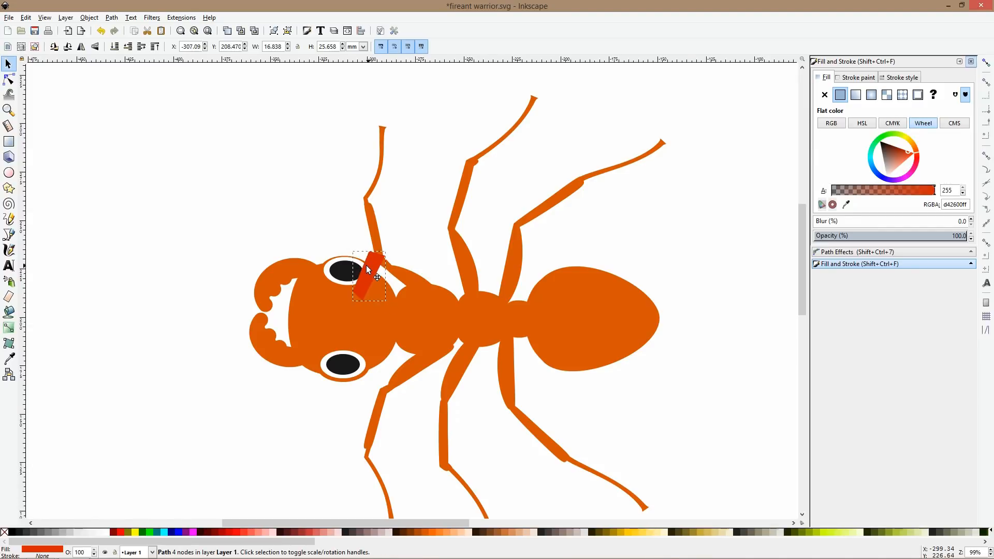
left_click(9, 79)
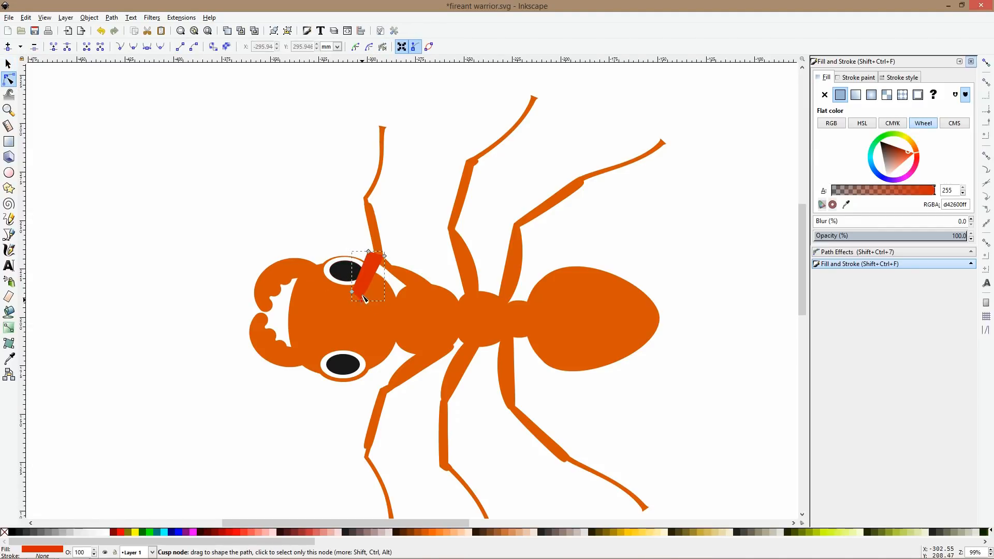
key("s")
key("ctrl+d")
key("v")
left_click_drag(370, 285, 365, 372)
- Try rotating the whole ant so its head faces downward, and undo the rotation
scroll(411, 385, "down", 5)
left_click_drag(364, 324, 520, 458)
left_click(440, 383)
left_click_drag(460, 333, 391, 331)
left_click(472, 333)
scroll(421, 397, "up", 3)
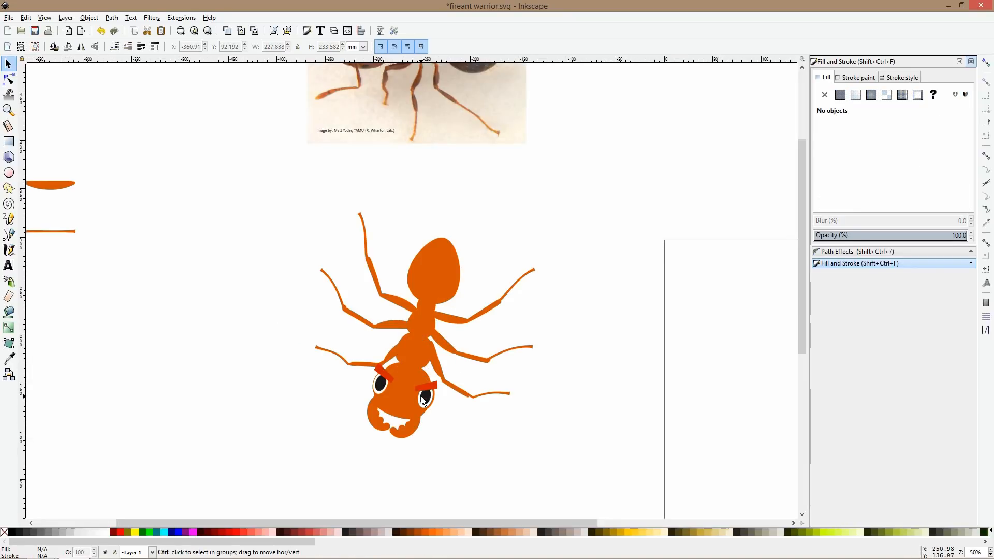
key("ctrl+z")
key("ctrl+z")
key("ctrl+shift+z")
- Scale the whole ant down proportionally to about 91 by 99 mm and group all its parts
scroll(421, 396, "down", 3)
left_click_drag(361, 329, 485, 432)
left_click_drag(461, 375, 421, 378)
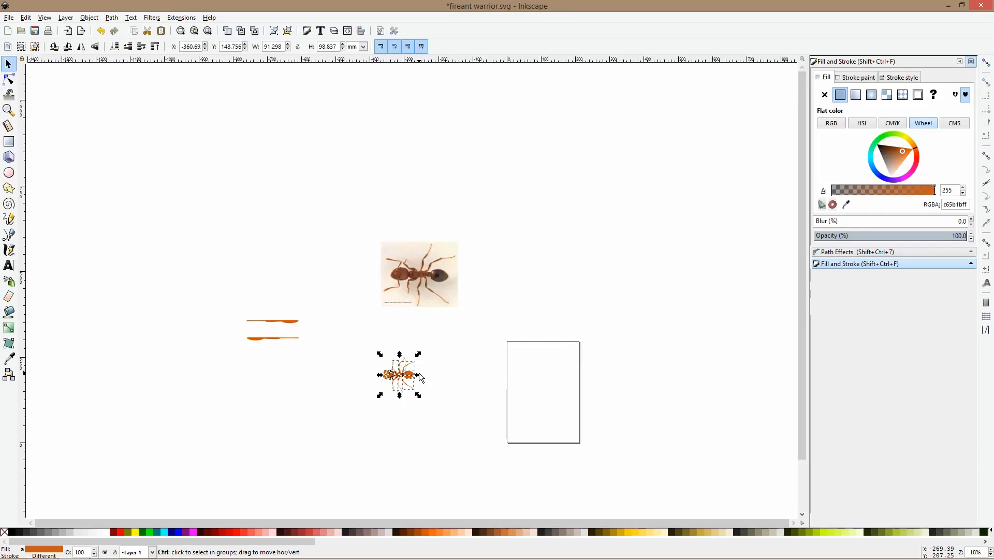
key("ctrl+g")
scroll(420, 378, "up", 2)
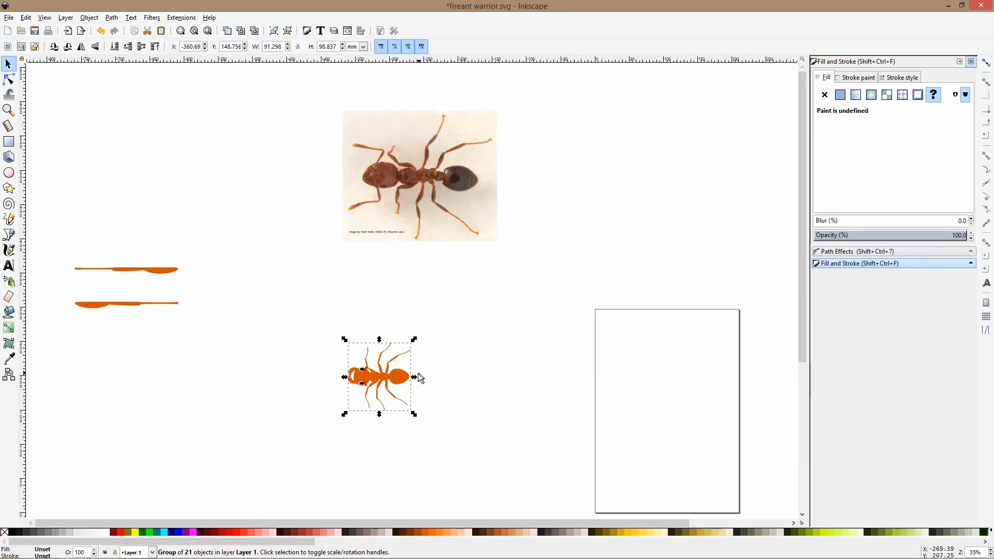
- Hide the page border in the document properties
left_click(10, 235)
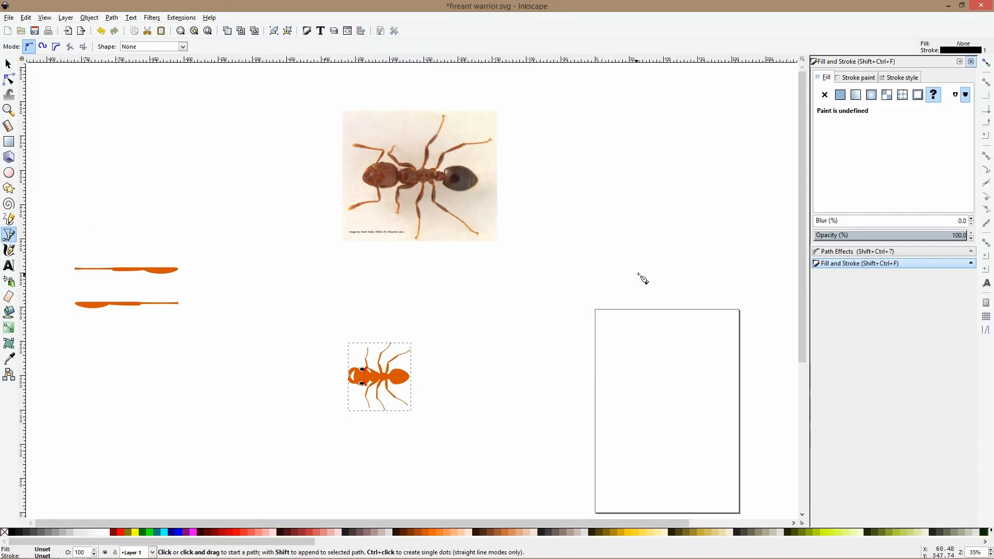
left_click_drag(638, 274, 340, 238)
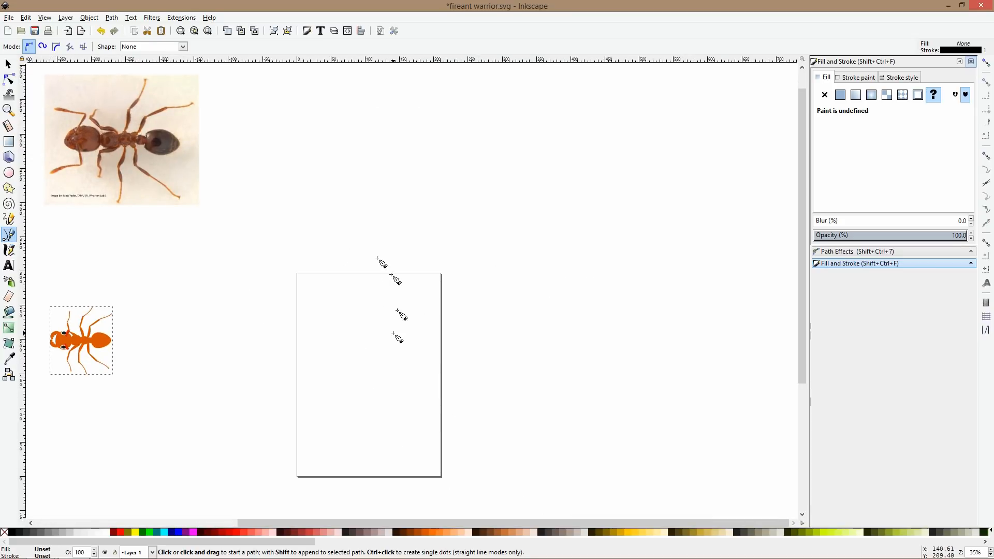
left_click(7, 17)
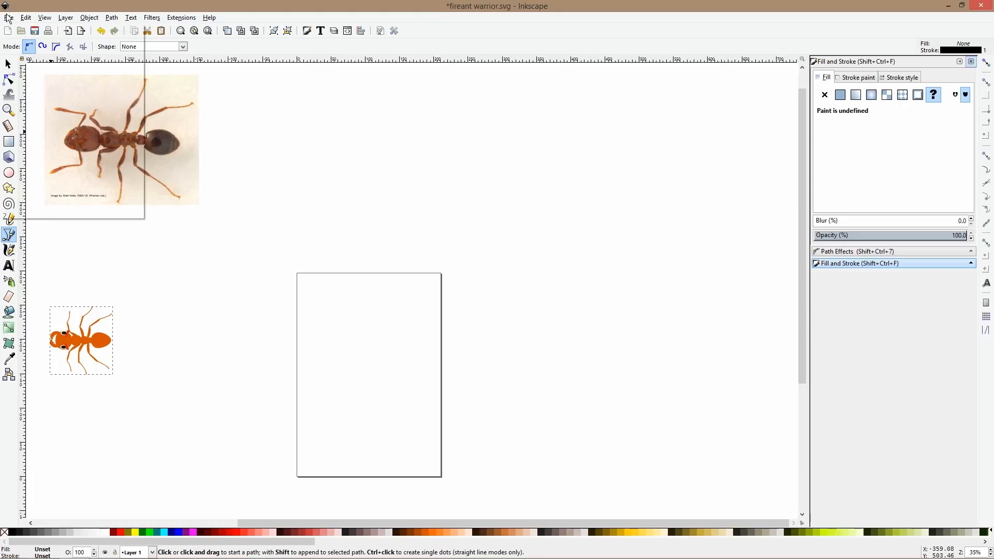
left_click(71, 185)
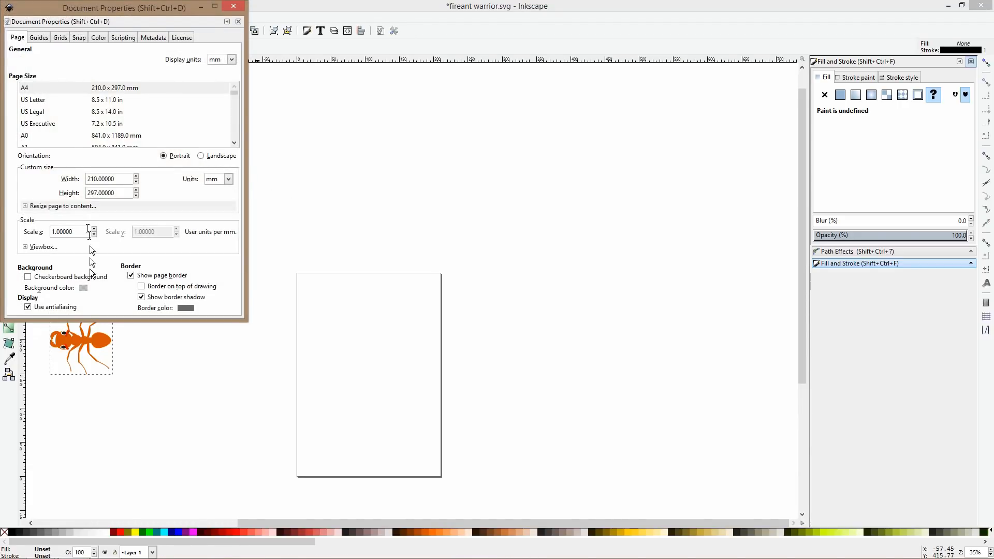
left_click(132, 277)
left_click(131, 276)
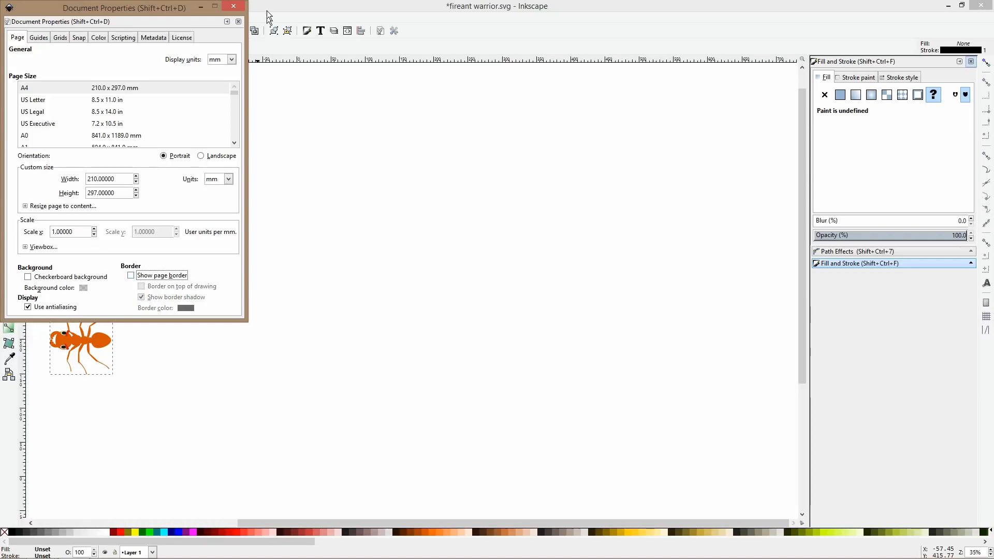
left_click(232, 7)
- Draw a closed straight-line torso outline with a neck stub and one tapered, downward-pointing upper arm in the empty canvas area
left_click_drag(196, 297, 490, 272)
scroll(532, 330, "up", 2)
left_click_drag(544, 290, 296, 280)
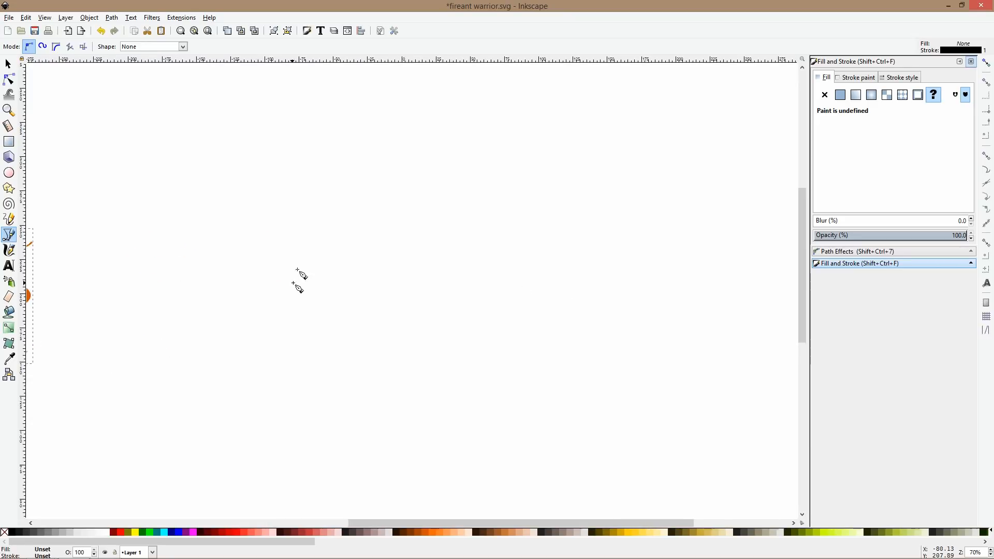
left_click(391, 175)
left_click(391, 147)
left_click(421, 147)
left_click(413, 177)
left_click(472, 182)
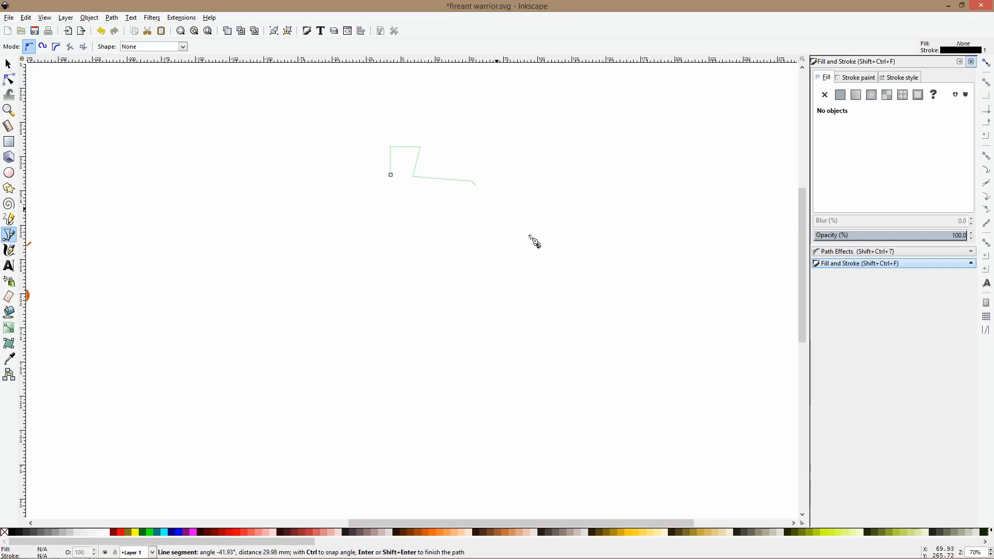
left_click(529, 229)
left_click(517, 314)
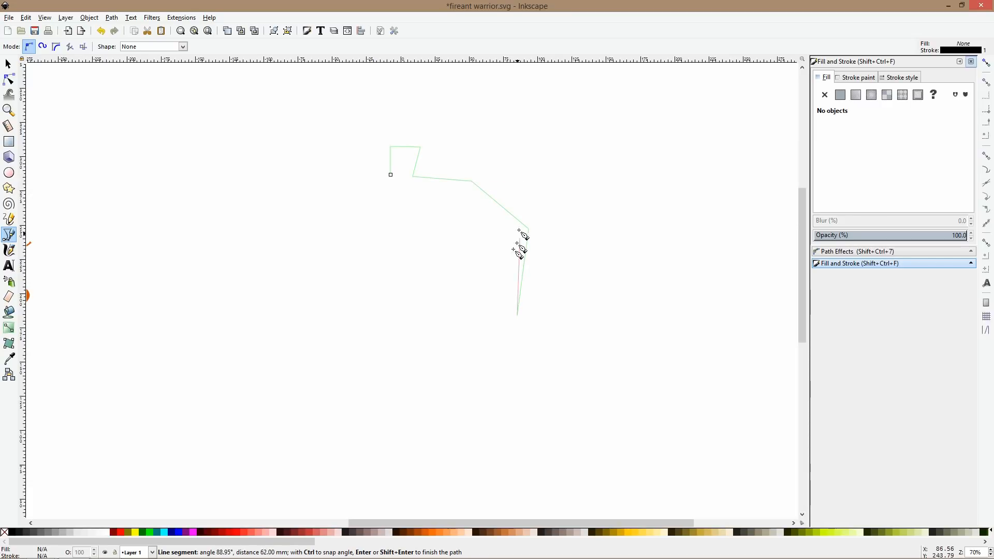
left_click(472, 241)
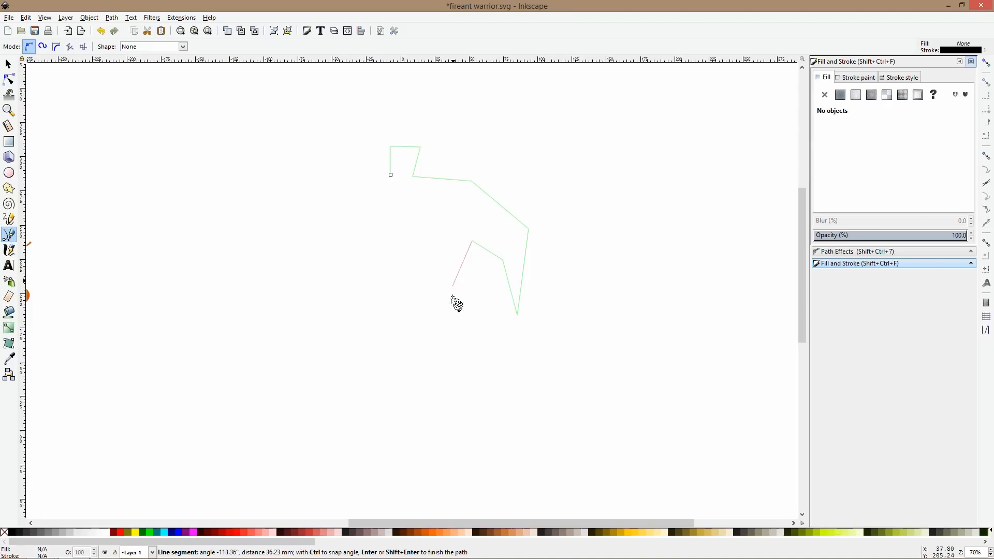
left_click(350, 305)
left_click(334, 209)
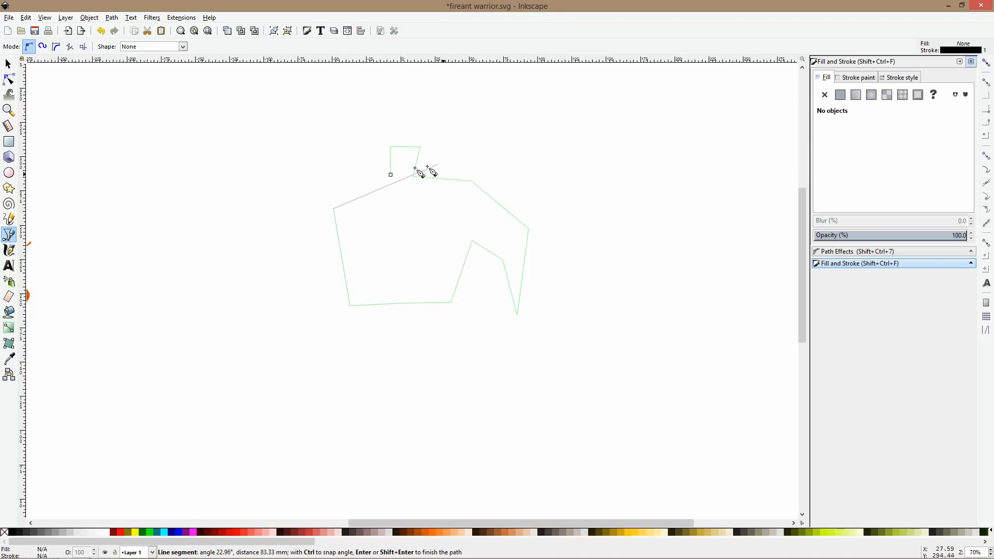
left_click(391, 176)
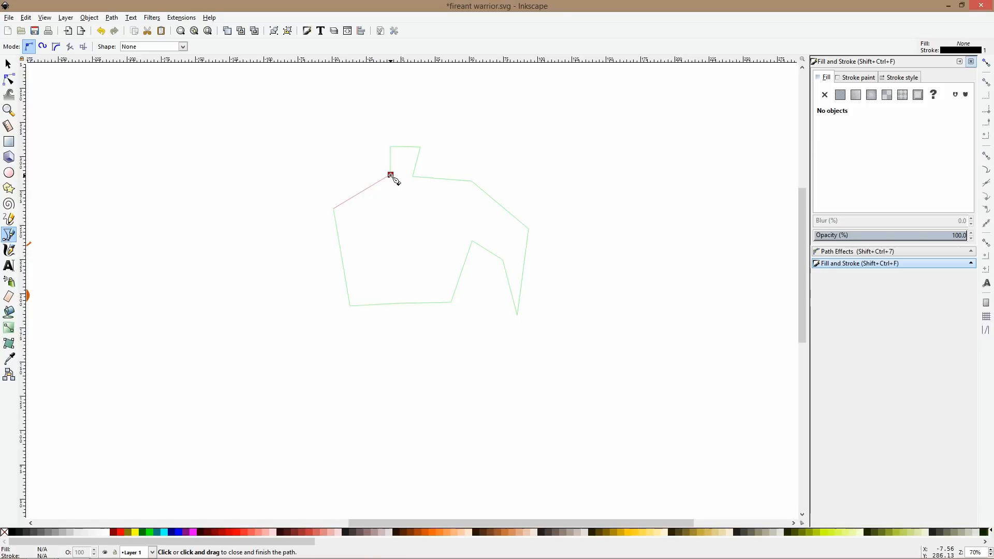
- Draw a separate closed five-node arm outline about 76 by 68 mm and move it over the torso's other shoulder
left_click(361, 195)
left_click(257, 286)
left_click(306, 247)
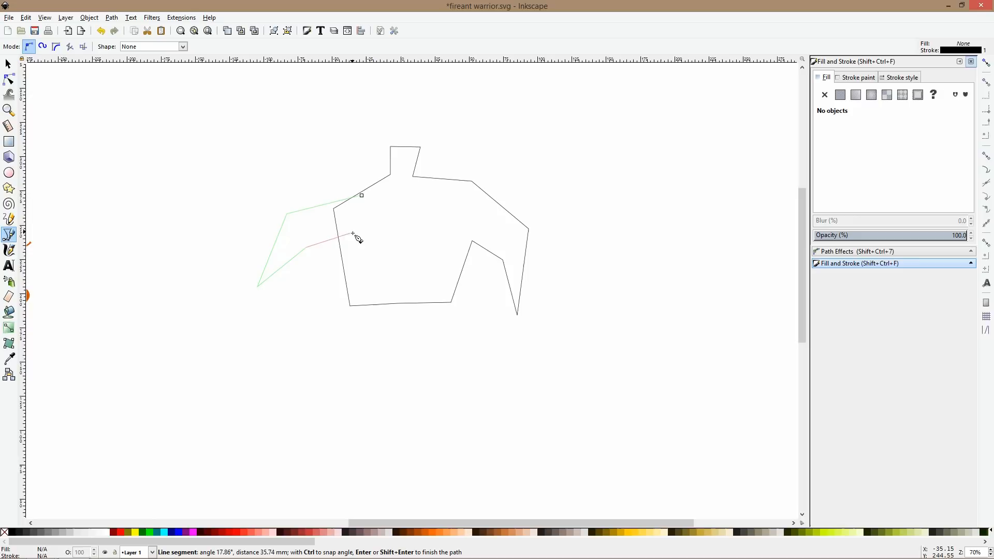
left_click(362, 196)
key("space")
left_click_drag(361, 204, 369, 197)
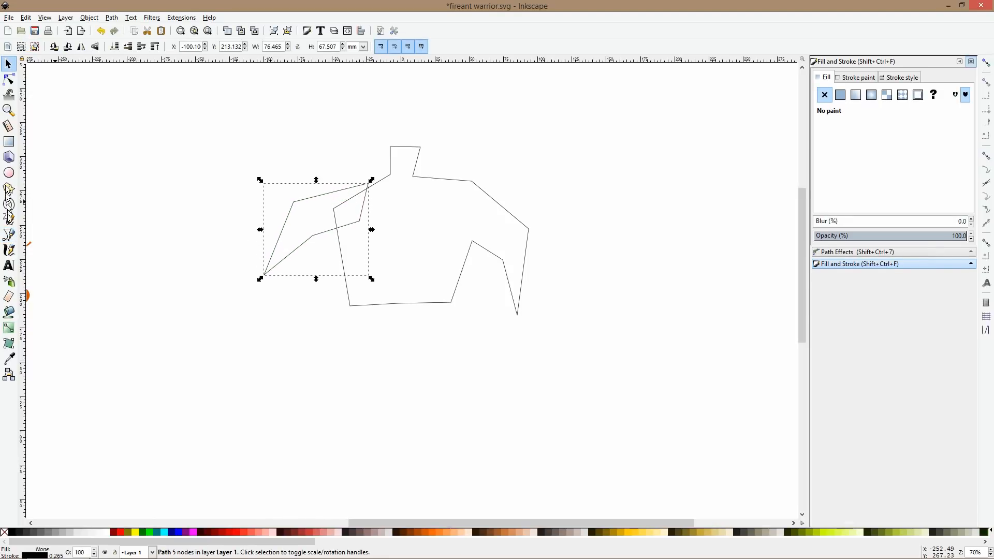
- Draw a small closed triangular leg with straight lines, pointing down from the torso's lower-left corner
left_click(9, 235)
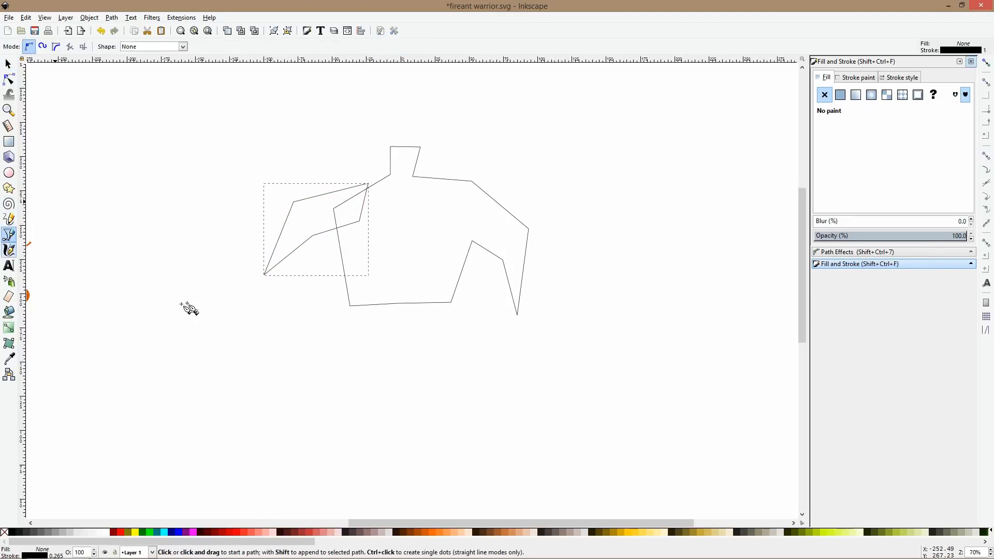
left_click(350, 297)
left_click(368, 299)
left_click(349, 300)
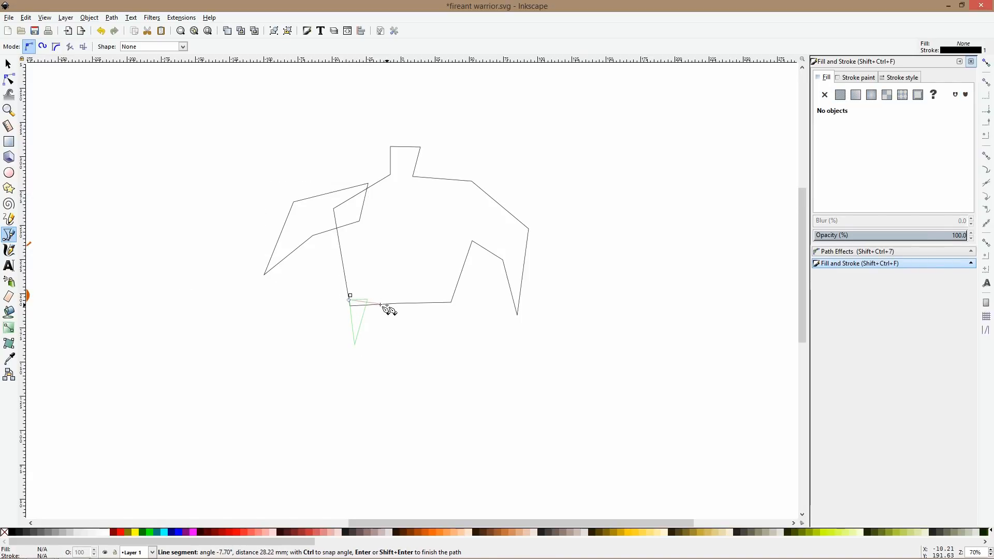
left_click(350, 296)
- Place a duplicate of the small leg under the torso's other lower corner and shift the separate arm closer to the neck
key("s")
key("ctrl+d")
mouse_move(357, 302)
left_mouse_down()
mouse_move(457, 299)
mouse_move(448, 306)
left_mouse_up()
left_click_drag(354, 194, 362, 193)
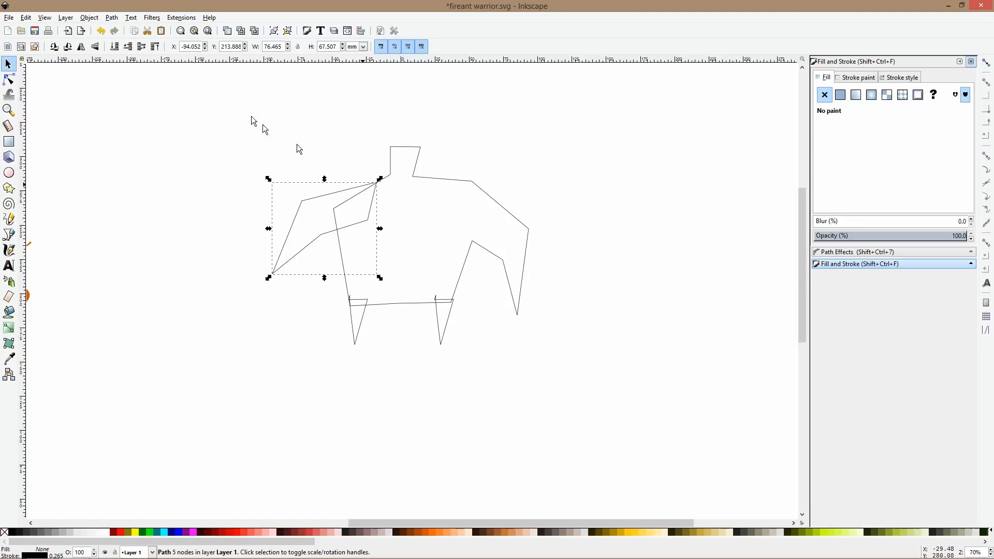
- Try uniting the torso, separate arm and both legs into one outline
left_click_drag(218, 101, 693, 461)
key("ctrl+plus")
left_click(615, 367)
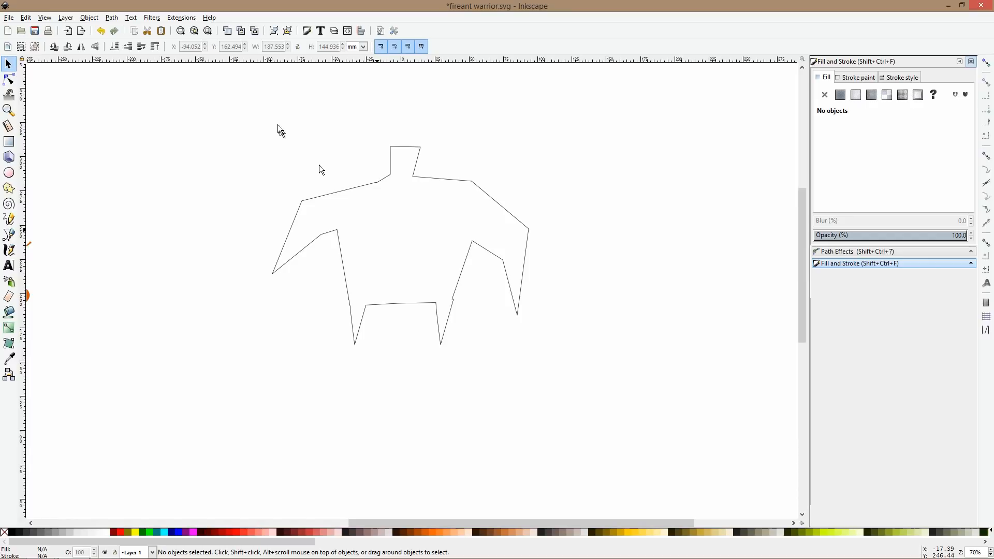
left_click(311, 196)
key("ctrl+z")
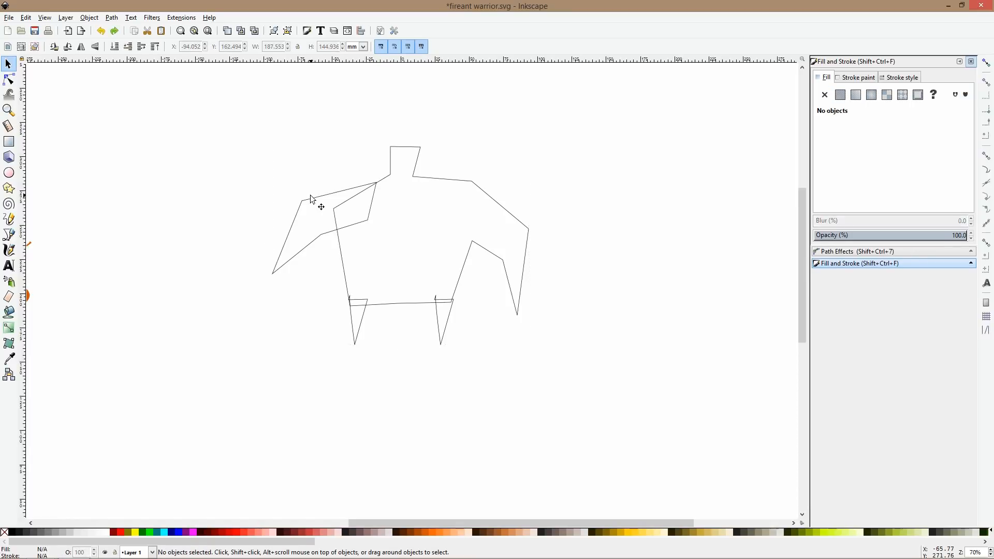
- Try flipping the separate arm vertically and raising it to the shoulder on the original figure
left_click(307, 202)
key("v")
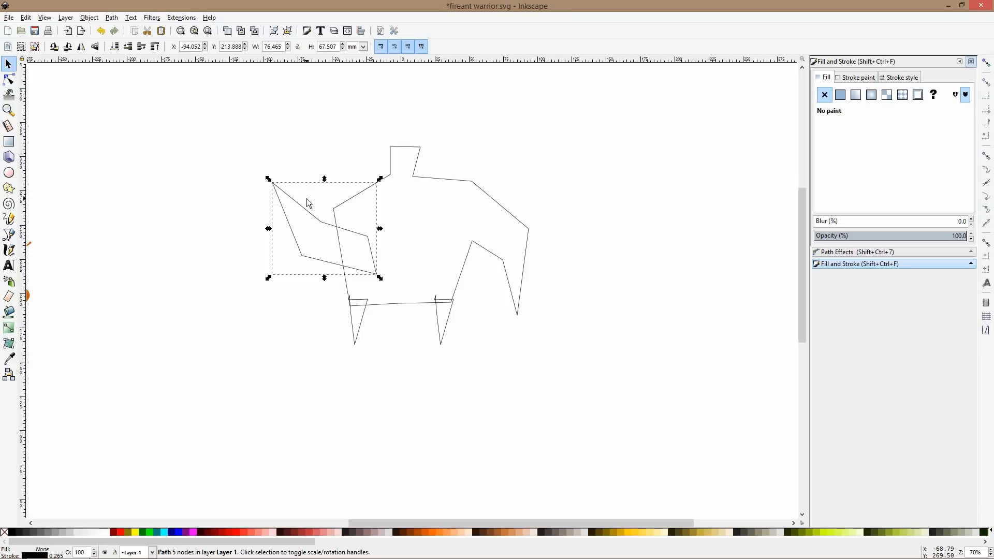
left_click_drag(302, 205, 302, 151)
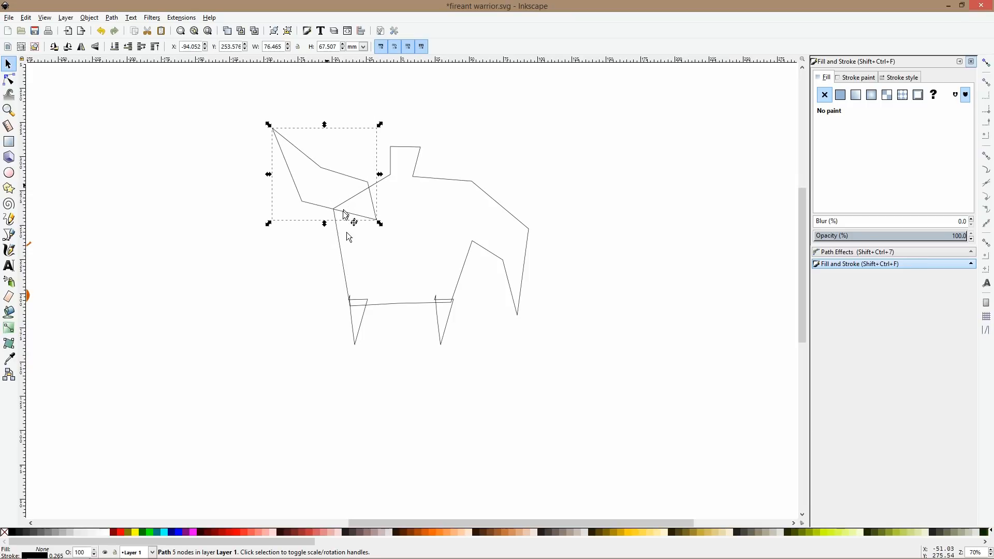
key("ctrl+z")
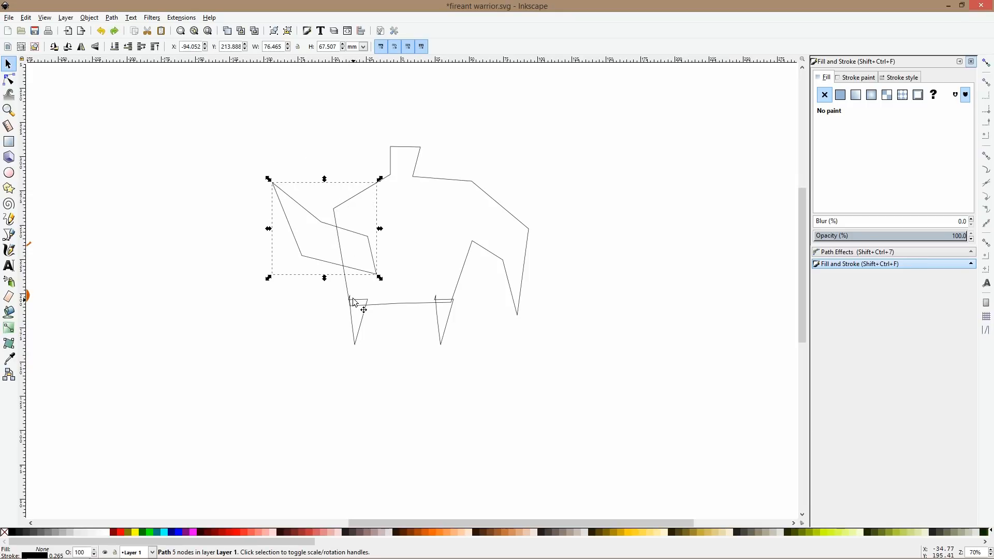
- Duplicate the torso, arm and two legs together and place the copy beside the original
scroll(355, 303, "down", 3)
left_click_drag(317, 237, 443, 346)
key("ctrl+d")
left_click_drag(411, 289, 551, 288)
scroll(540, 266, "up", 3)
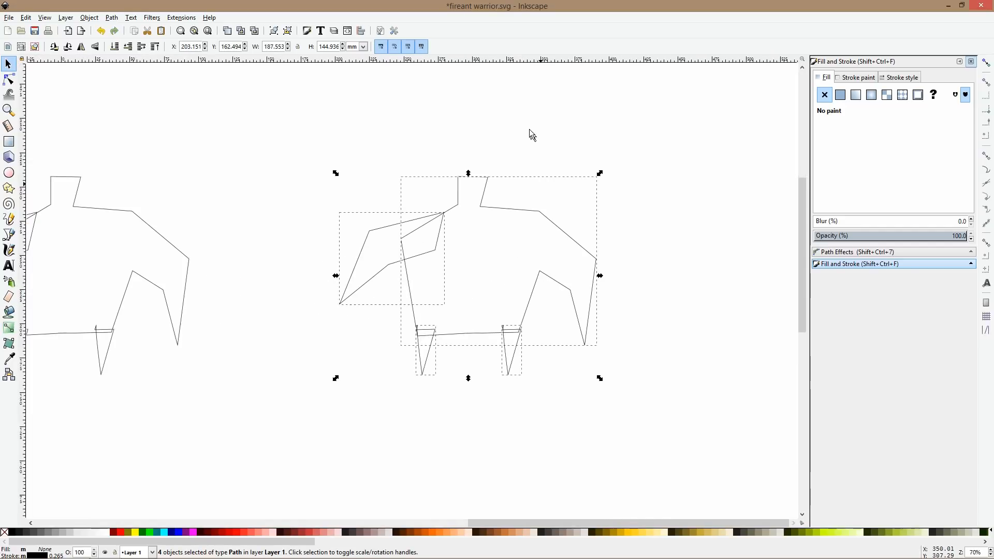
- Flip the copied figure's separate arm vertically and raise it over the shoulder
left_click(528, 128)
left_click(383, 229)
key("v")
left_click_drag(369, 238, 382, 178)
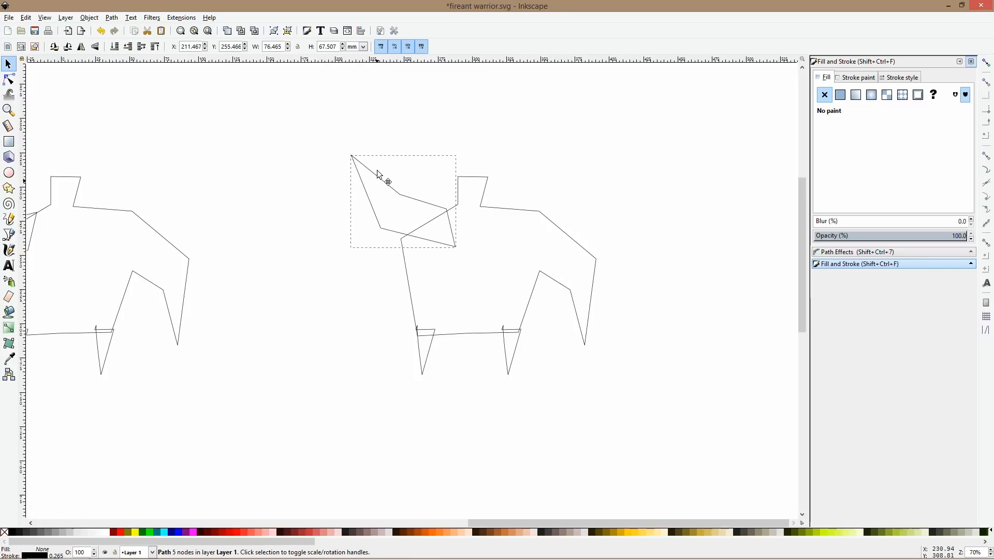
- Tilt the copied torso clockwise, and rotate its left leg outward and attach it to the torso's lower-left corner
left_click(472, 179)
left_click(471, 181)
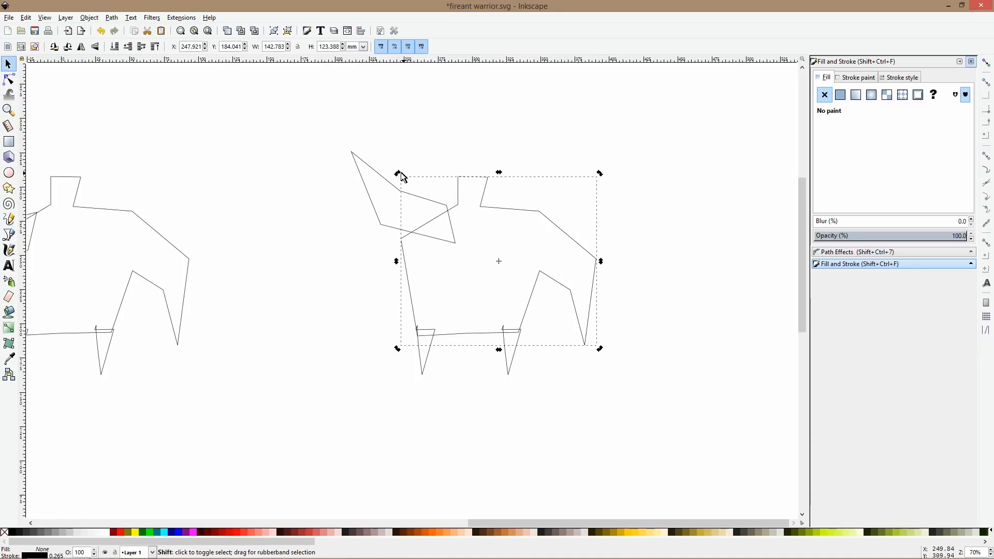
left_click_drag(404, 169, 439, 127)
left_click(429, 330)
left_click_drag(439, 378, 420, 383)
left_click_drag(439, 343, 434, 296)
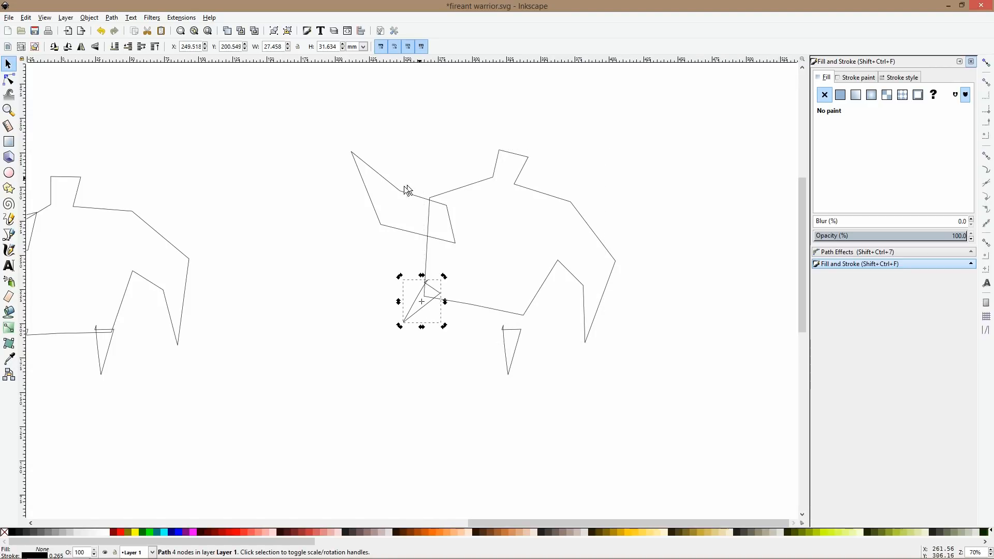
- Rotate the raised arm upright onto the copied torso's shoulder and move the other leg up to the torso's lower edge
left_click_drag(405, 192, 407, 153)
left_click_drag(351, 110, 460, 104)
scroll(548, 170, "down", 1)
left_click_drag(570, 155, 534, 241)
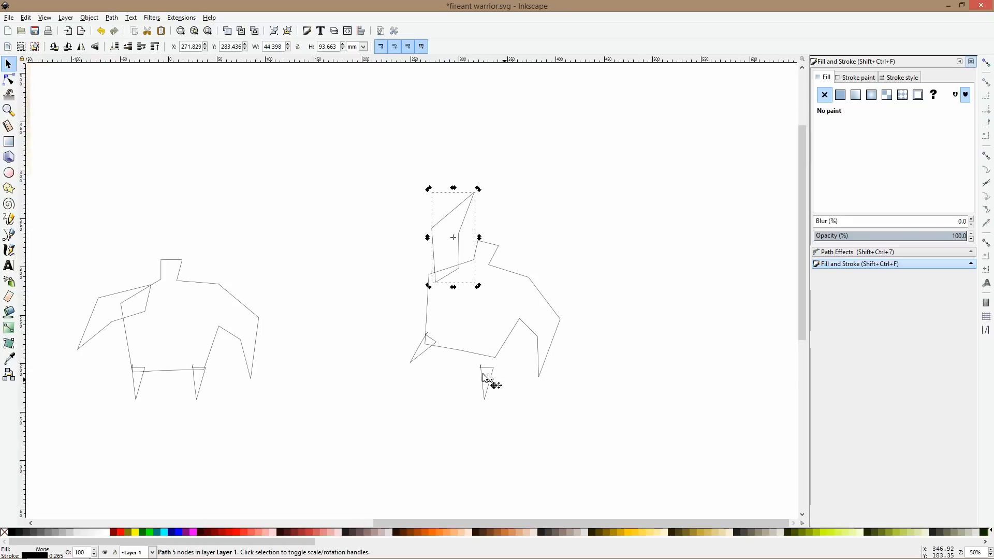
left_click_drag(489, 372, 493, 359)
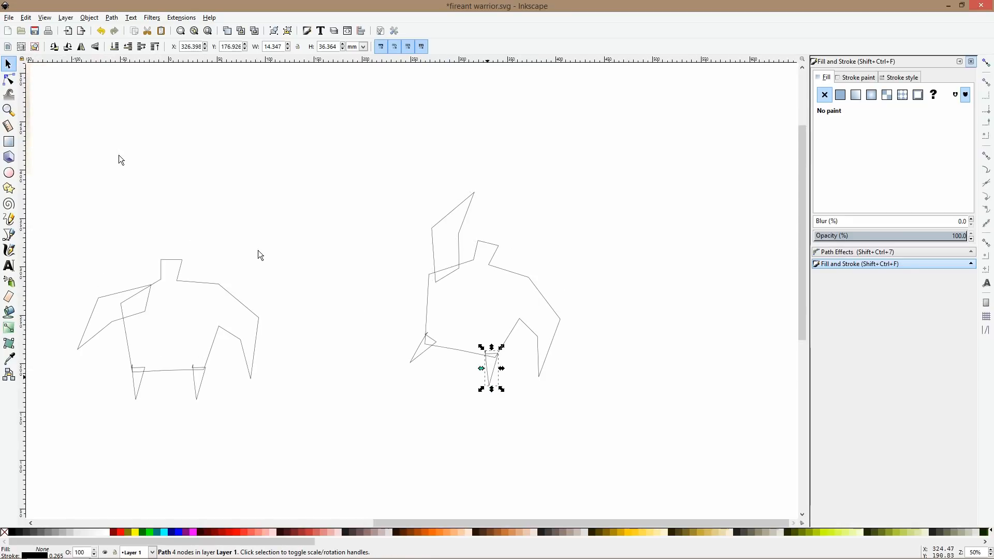
- Add a node midway along each long side of the copy's right leg and reshape it into a bent, curved leg
left_click(9, 79)
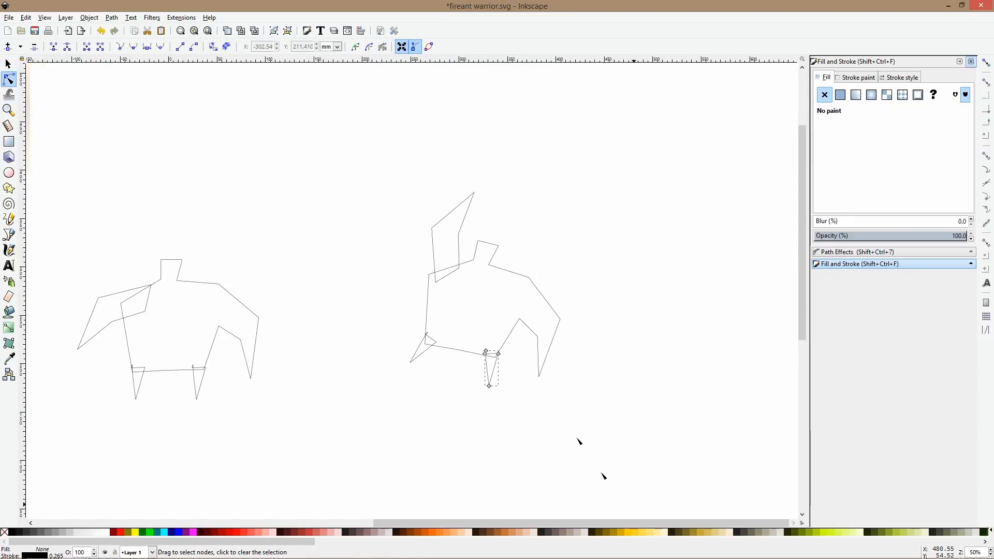
scroll(541, 381, "up", 3)
double_click(392, 357)
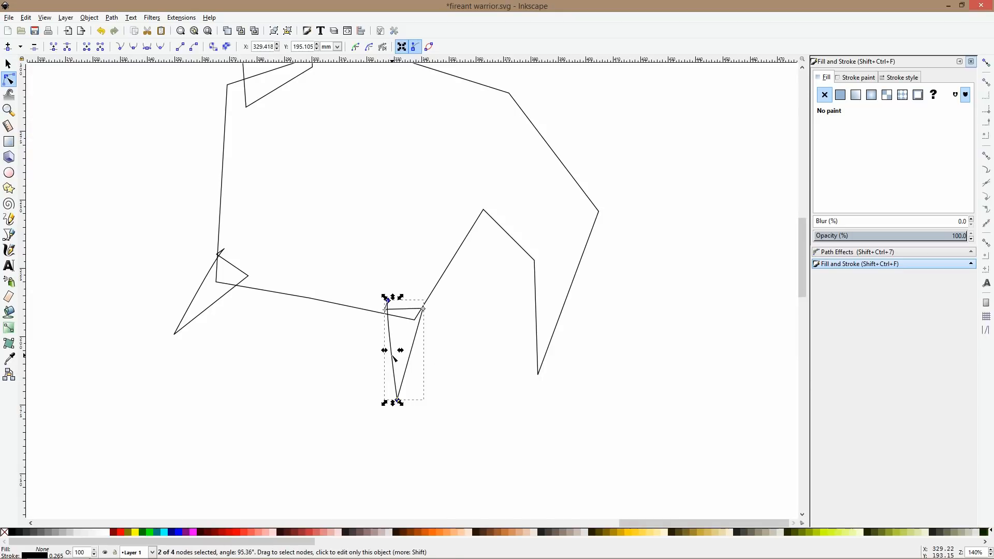
mouse_move(391, 357)
left_mouse_down()
mouse_move(380, 358)
mouse_move(402, 357)
left_mouse_up()
double_click(409, 358)
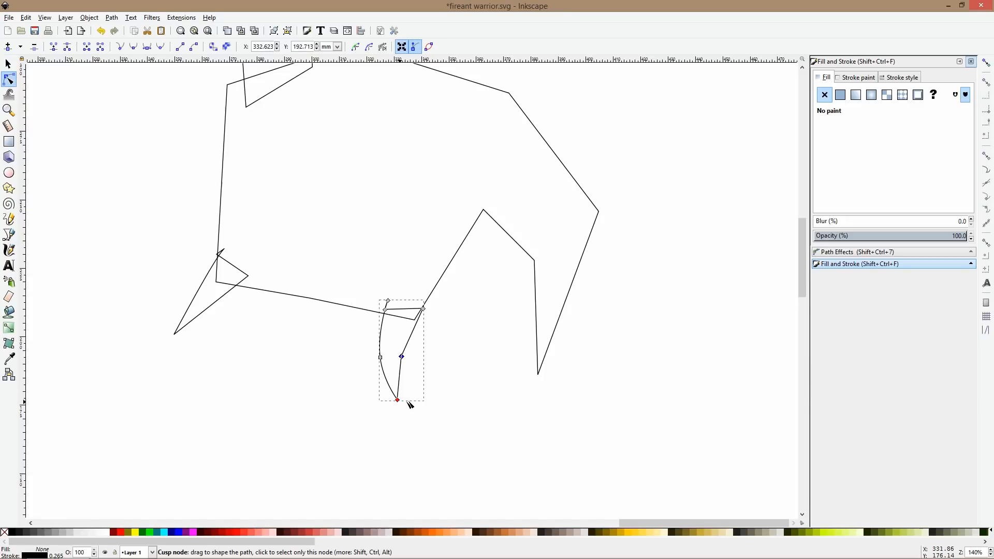
key("s")
scroll(438, 401, "down", 3)
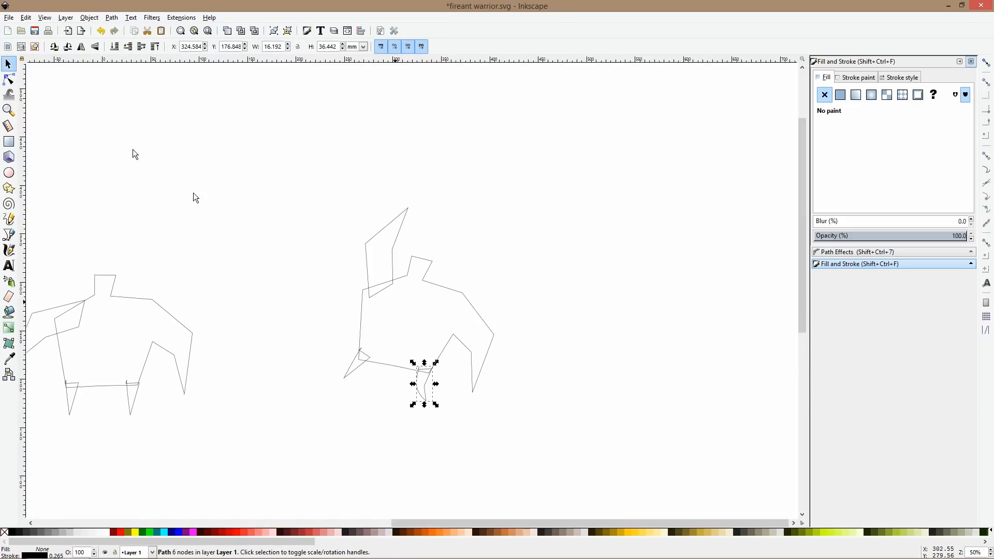
left_click(8, 143)
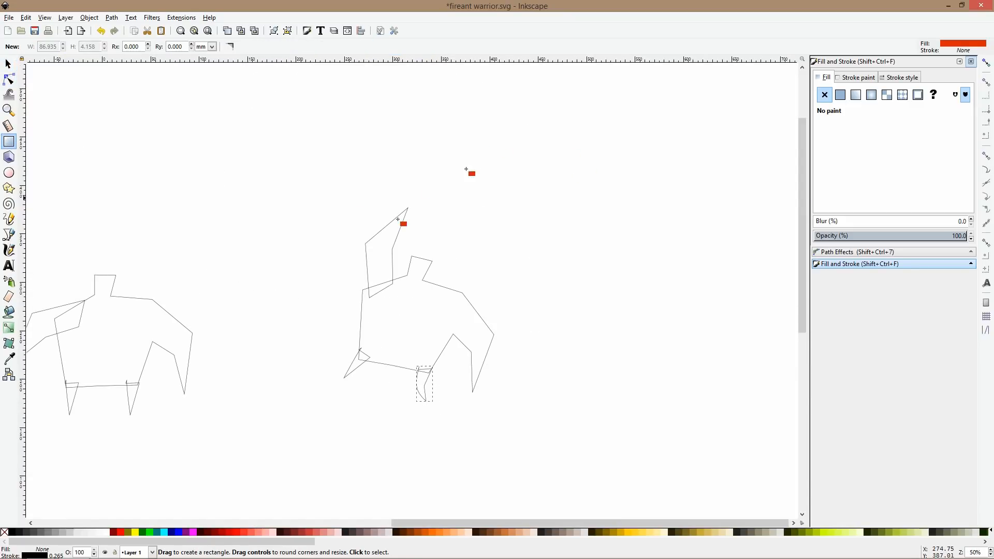
scroll(395, 207, "up", 1)
scroll(435, 226, "down", 2)
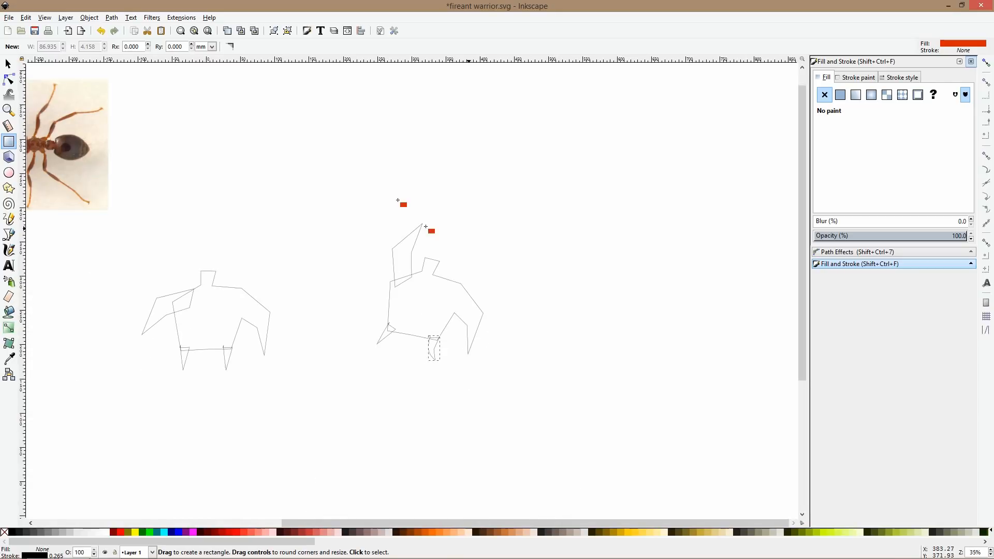
scroll(485, 317, "up", 2)
key("s")
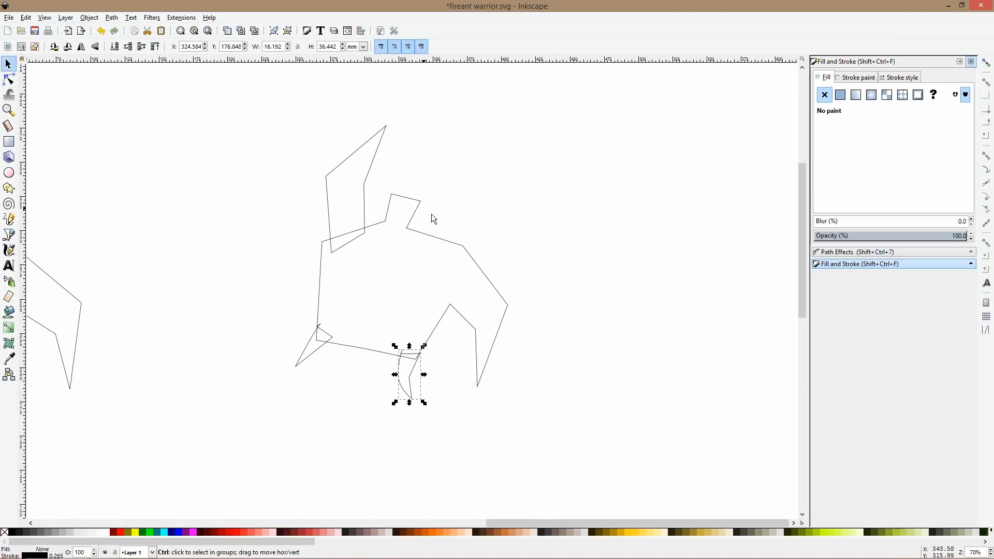
scroll(430, 213, "down", 1)
scroll(408, 212, "down", 2)
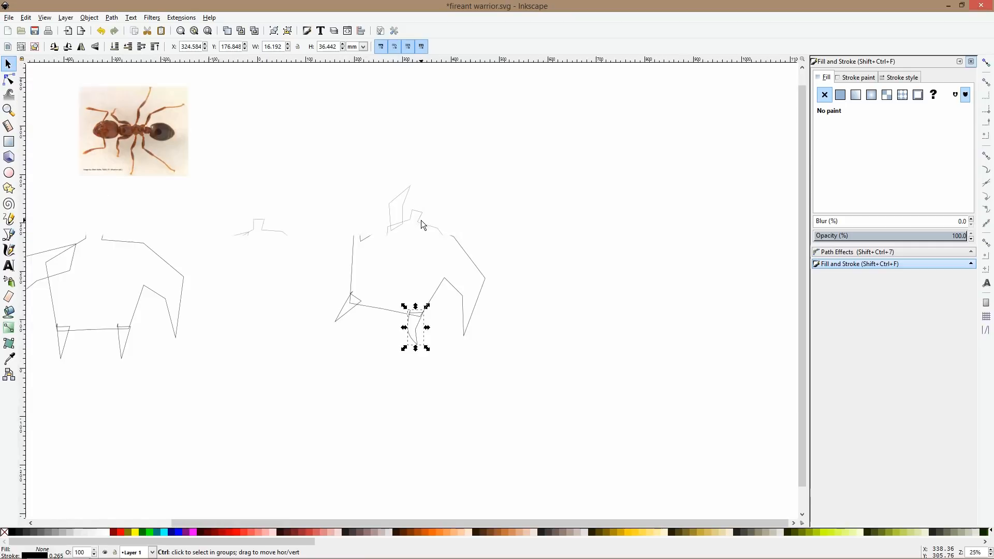
- Combine the posed torso, arm and legs into one path and place a duplicate with a single united outline beside it
left_click_drag(337, 164, 479, 300)
left_click_drag(454, 257, 420, 254)
key("ctrl+k")
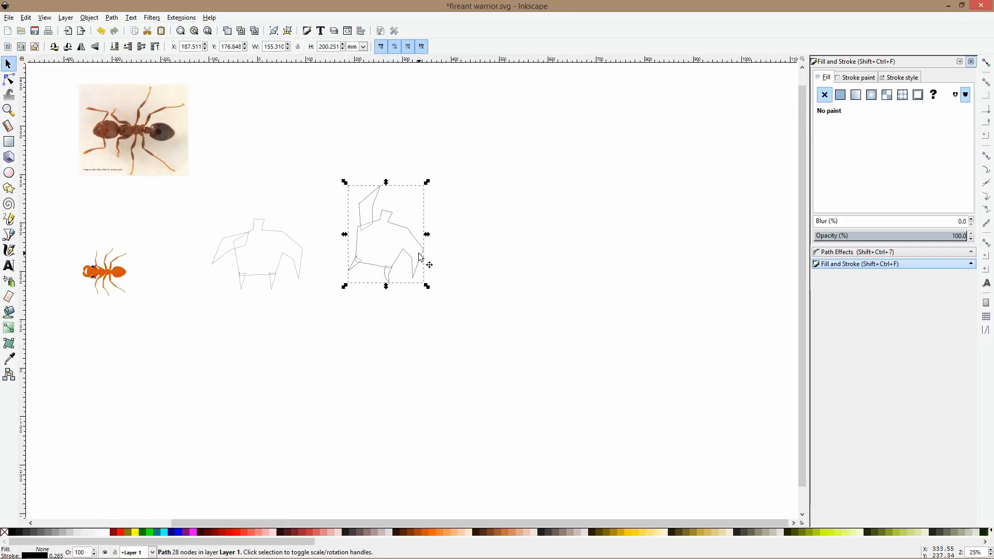
key("ctrl+d")
left_click_drag(428, 260, 571, 271)
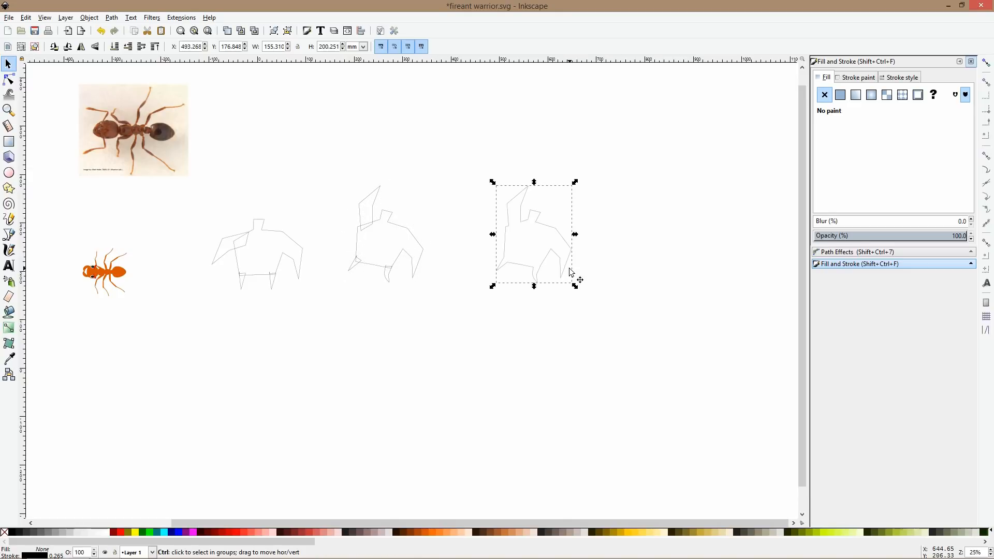
- Duplicate the orange ant group, move the copy onto the united figure and scale it to about 32 by 35 mm
left_click(129, 276)
key("ctrl+d")
left_click_drag(129, 276, 446, 223)
scroll(546, 236, "up", 4)
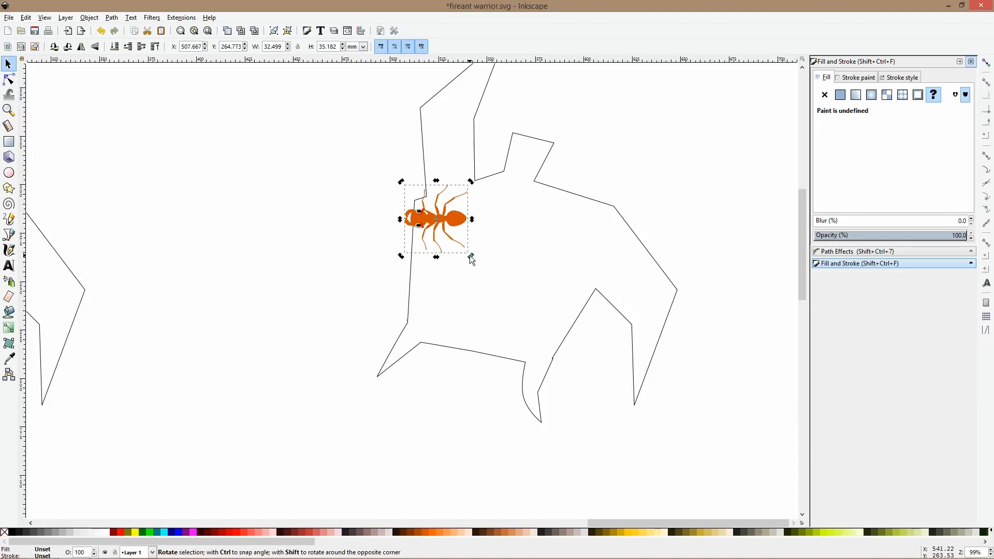
- Enlarge the ant copy, rotate it head-up to about 62 by 61 mm overall, and position its head over the figure's neck
left_click_drag(470, 219, 520, 215)
left_click(500, 218)
left_click_drag(520, 155, 495, 260)
left_click(508, 225)
left_click_drag(513, 224, 527, 207)
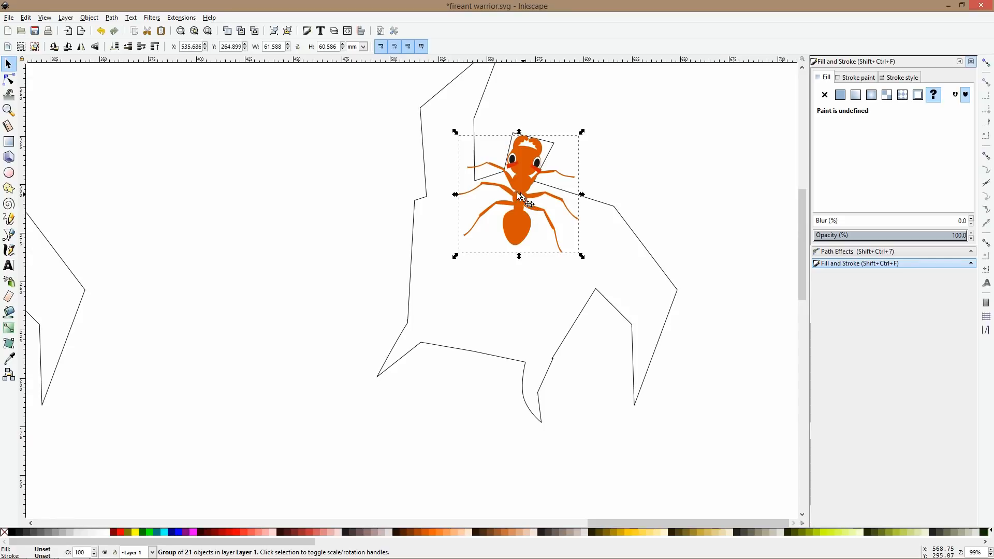
- Inside the ant group, rotate the left front and middle legs downward around pivots set at their body joints
scroll(519, 192, "up", 2)
double_click(480, 157)
left_click_drag(414, 140, 409, 154)
key("ctrl+z")
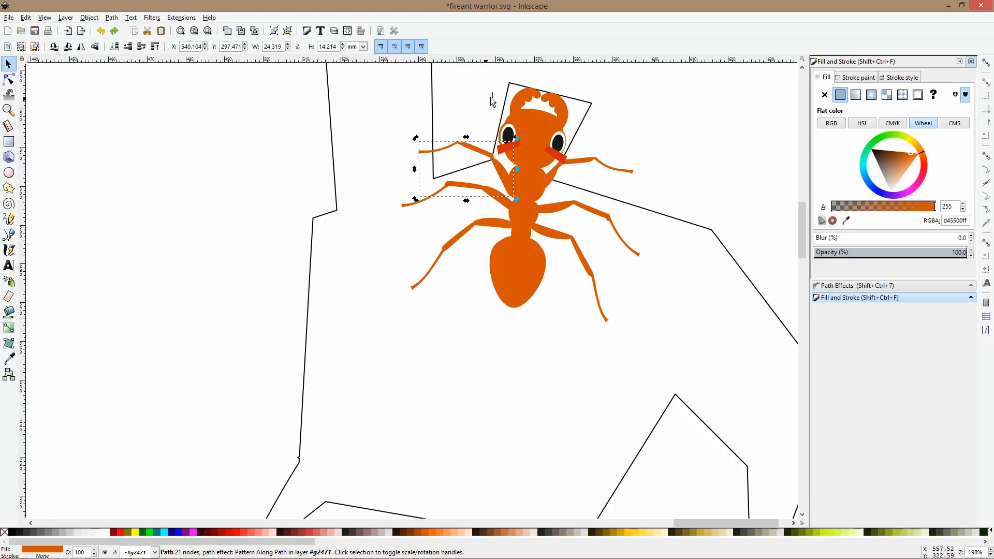
left_click_drag(491, 96, 514, 187)
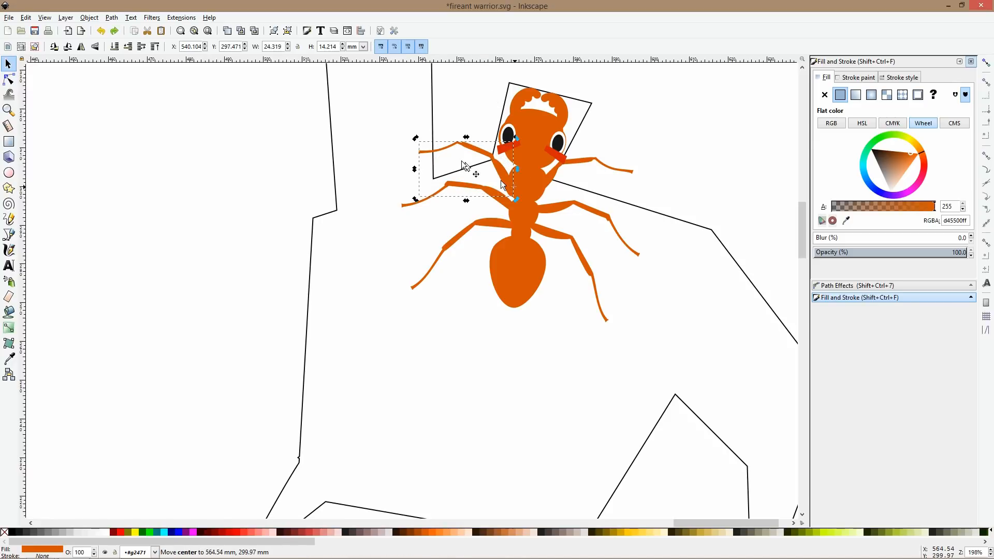
left_click_drag(418, 143, 430, 214)
key("ctrl+z")
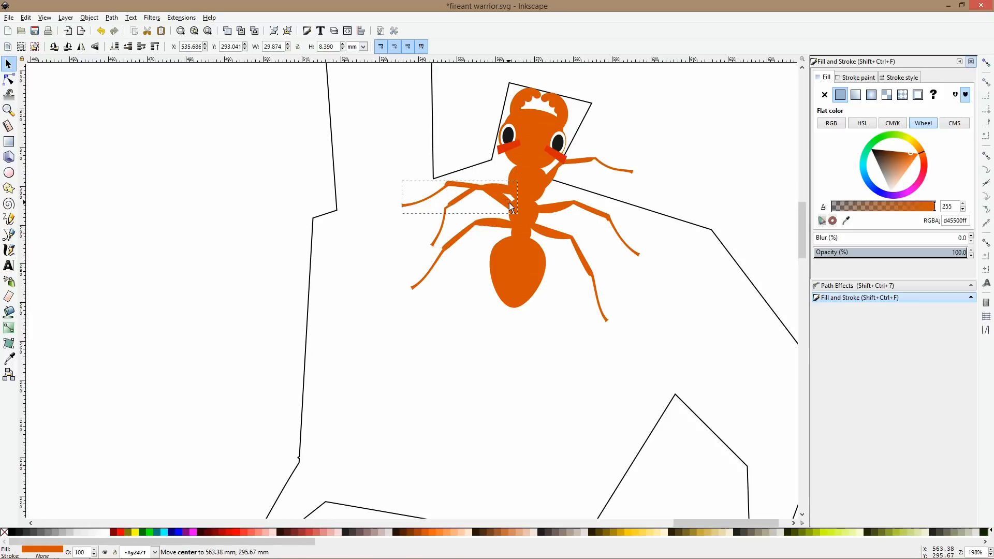
left_click_drag(399, 178, 405, 272)
- Rotate the ant's left rear leg downward around its body joint and reshape its tip to curve inward
left_click(420, 281)
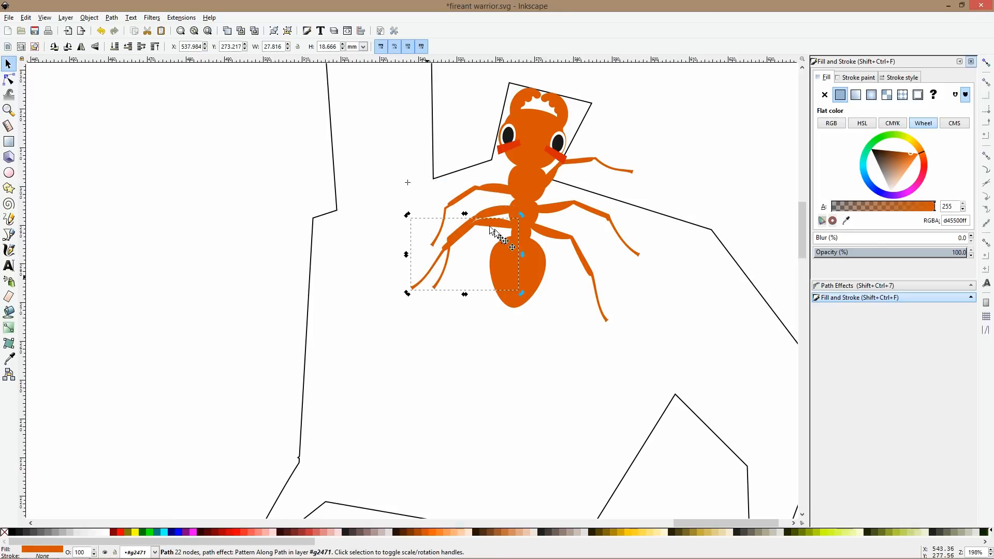
left_click_drag(410, 182, 495, 225)
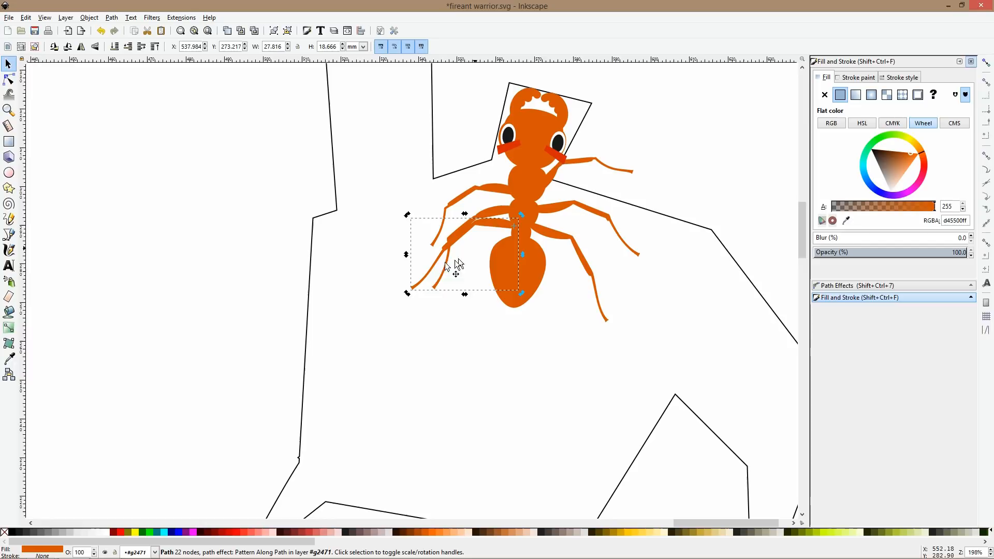
left_click_drag(411, 293, 456, 350)
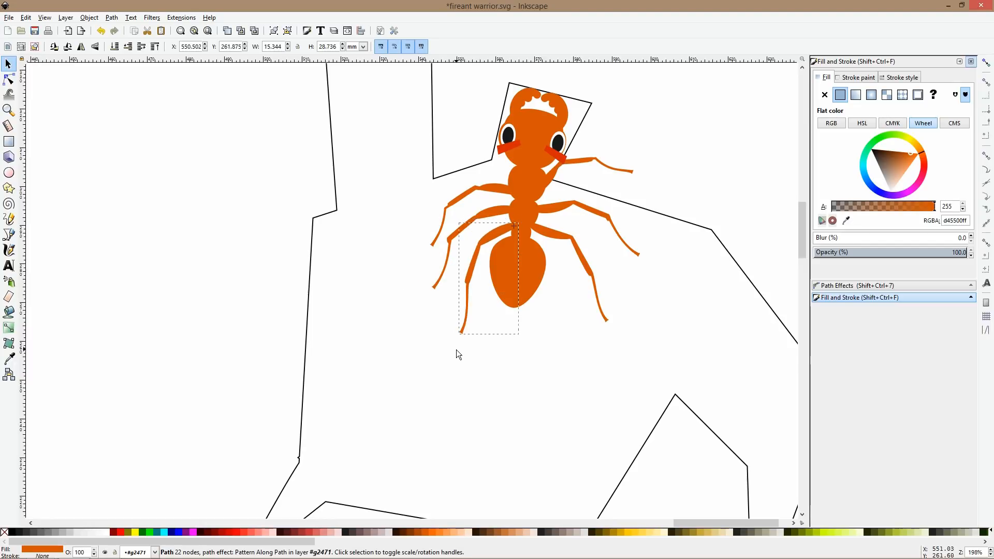
left_click(9, 79)
left_click_drag(458, 332, 479, 309)
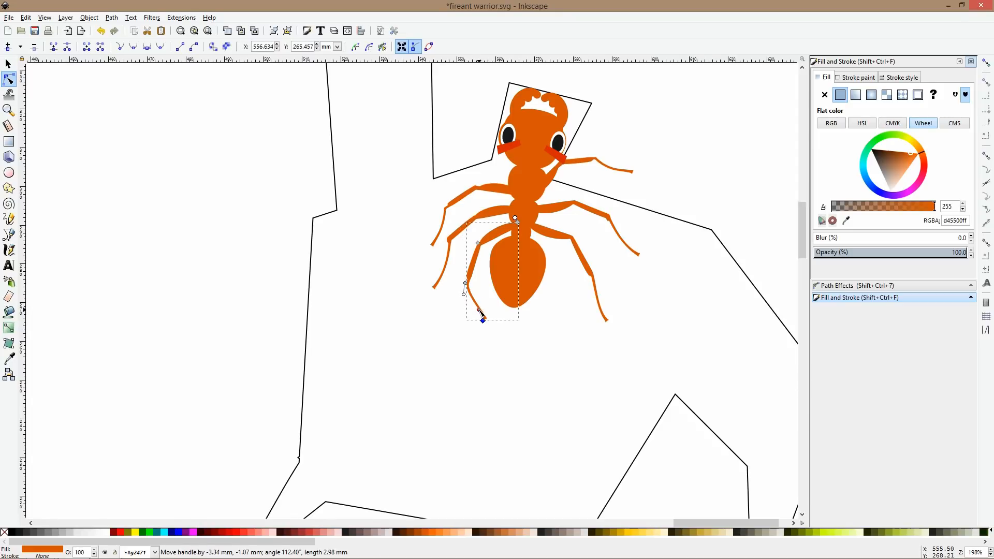
- Rotate the ant's right rear leg downward around its body joint and select the right middle leg for node editing
left_click(583, 265)
key("s")
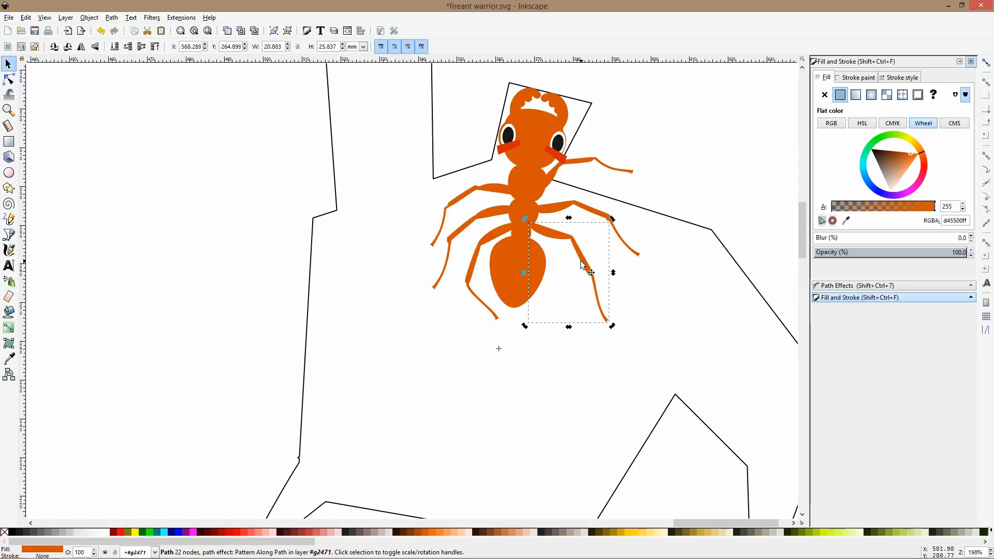
mouse_move(499, 348)
left_mouse_down()
mouse_move(509, 270)
mouse_move(535, 241)
left_mouse_up()
left_click_drag(614, 325, 547, 338)
left_click(633, 242)
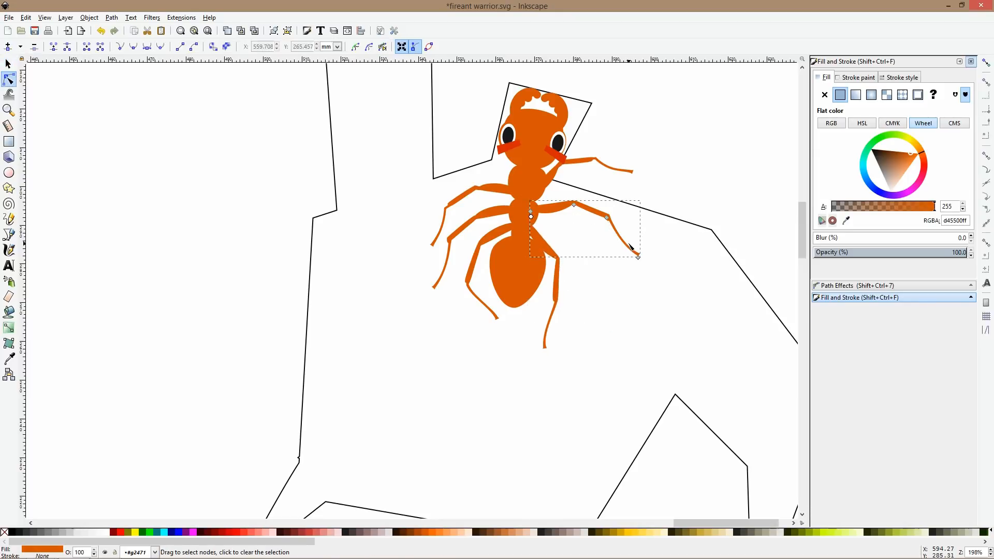
- Set the right middle leg's pivot at its body joint and rotate the leg downward
left_click(604, 218)
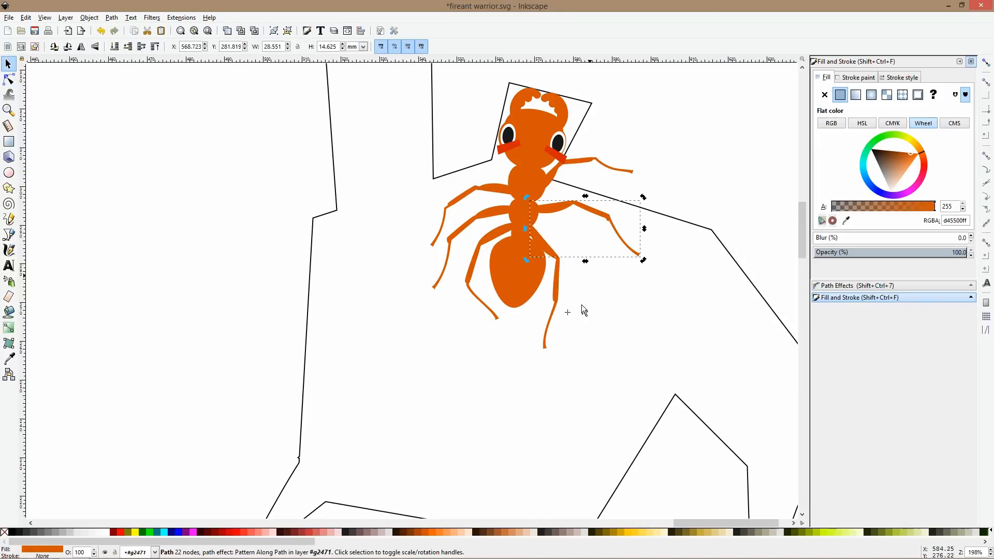
left_click_drag(568, 312, 535, 210)
left_click_drag(640, 262, 589, 283)
- Rotate the ant's right front leg downward around its body joint so it follows the right middle leg
left_click(595, 160)
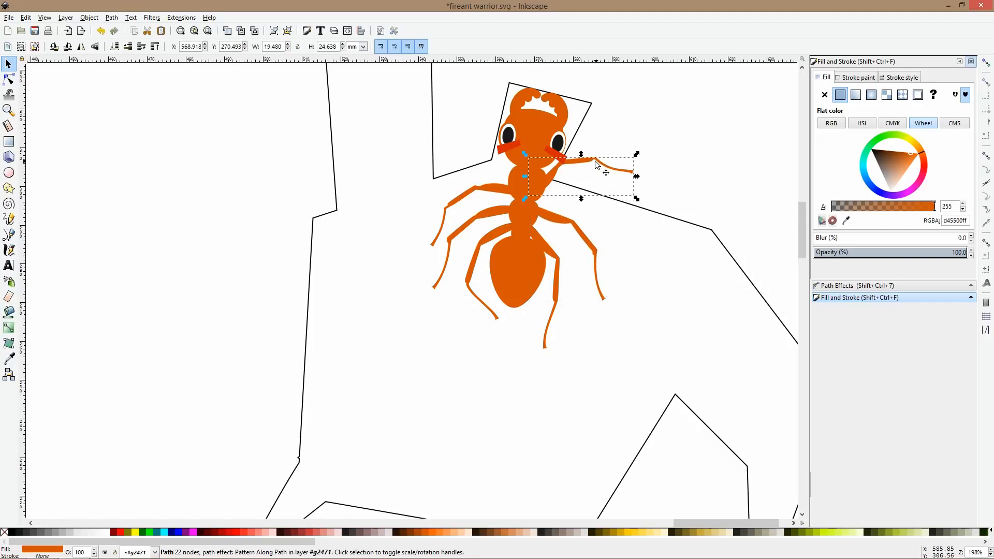
left_click(595, 160)
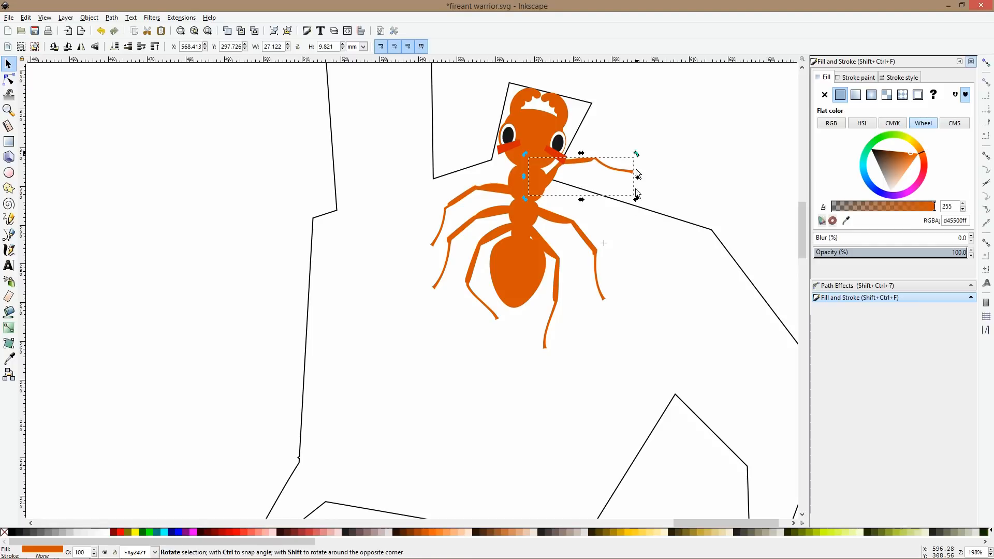
left_click(638, 174)
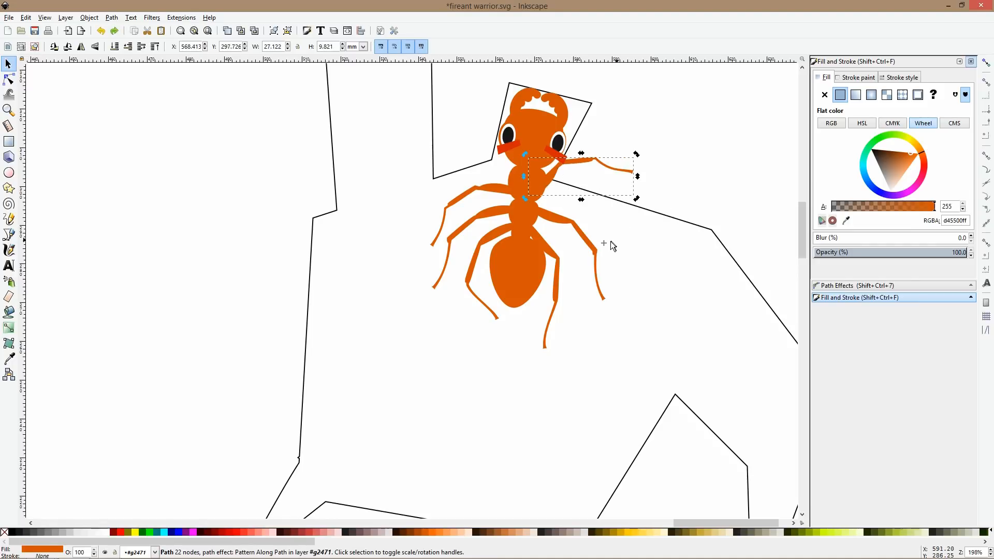
left_click(606, 164)
left_click_drag(640, 156, 636, 257)
key("n")
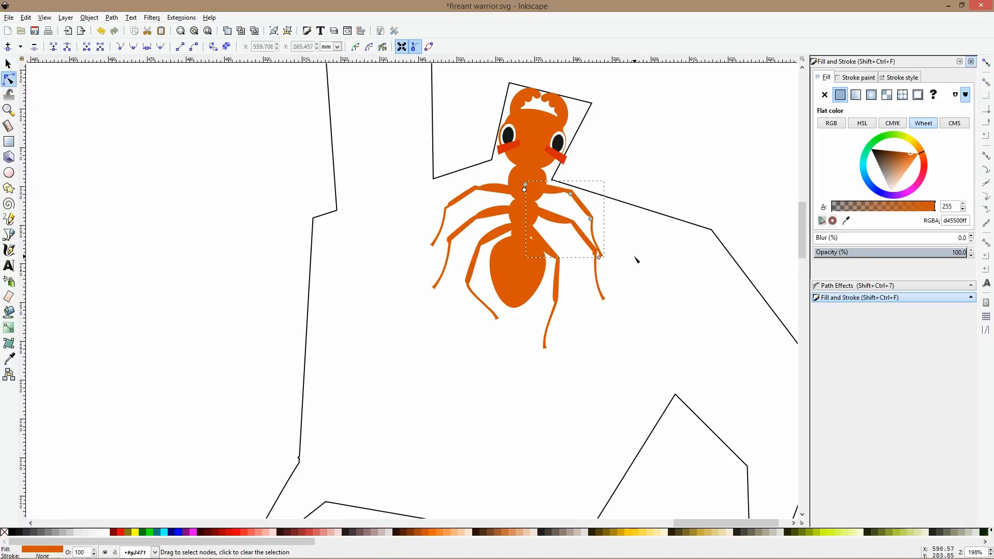
- Deselect the leg and save the document
scroll(637, 259, "down", 3)
key("s")
left_click(657, 200)
key("ctrl+s")
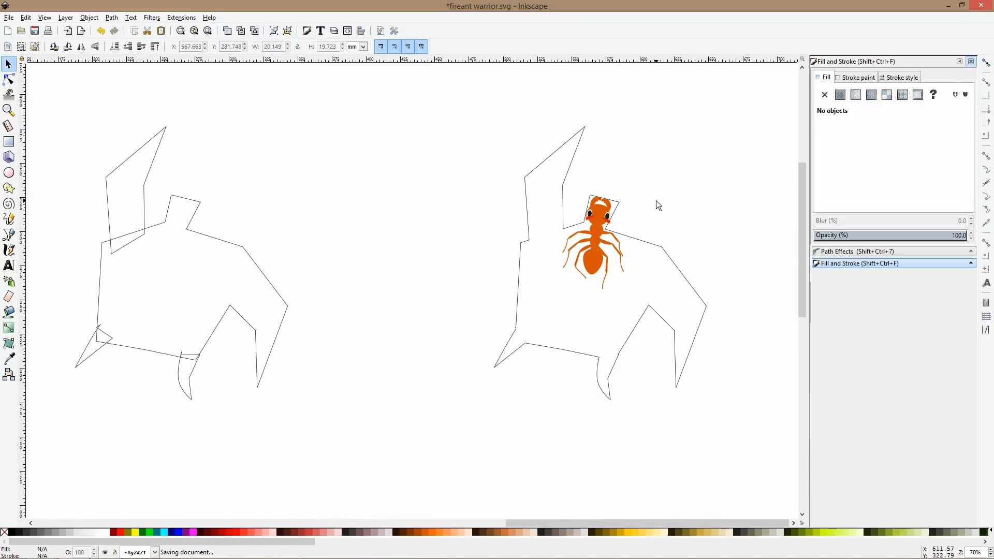
- Leave the group, select the whole ant and scale it down to about 37 by 55 mm over the figure's neck
left_click(606, 210)
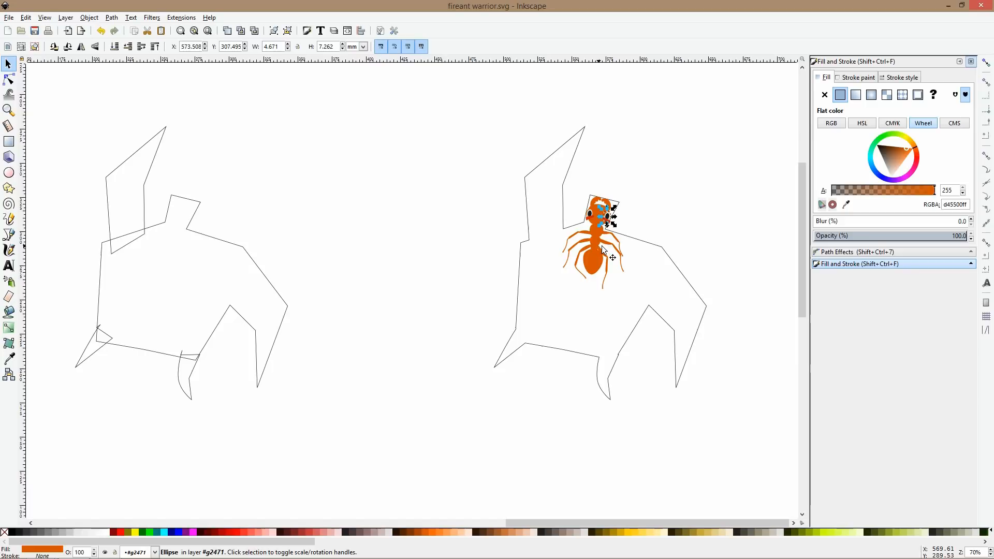
left_click(645, 193)
left_click(603, 217)
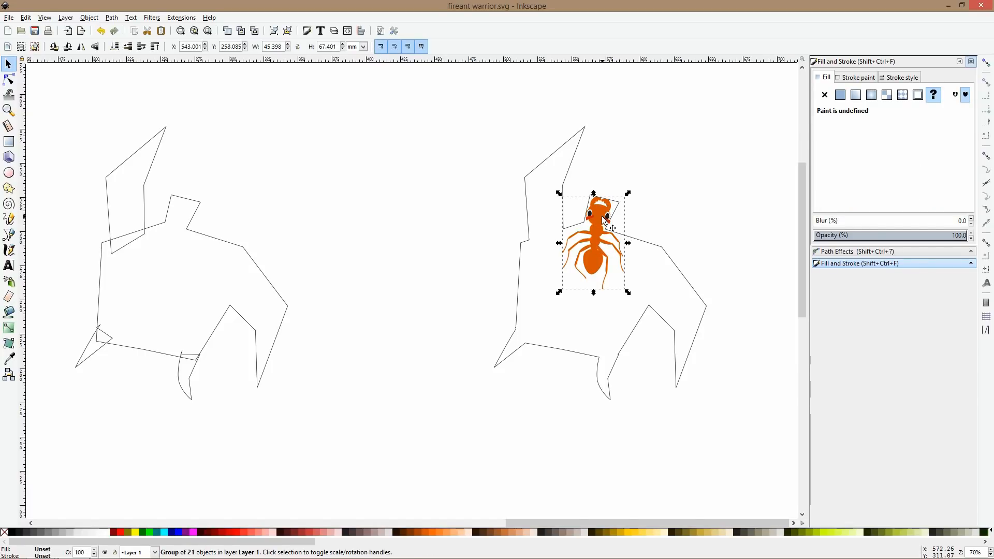
scroll(603, 220, "up", 1)
left_click_drag(598, 268, 601, 242)
left_click_drag(594, 298, 565, 269)
- Duplicate the ant beside the original and tilt the copy counterclockwise so its head points to the upper left
key("ctrl+d")
left_click(565, 269)
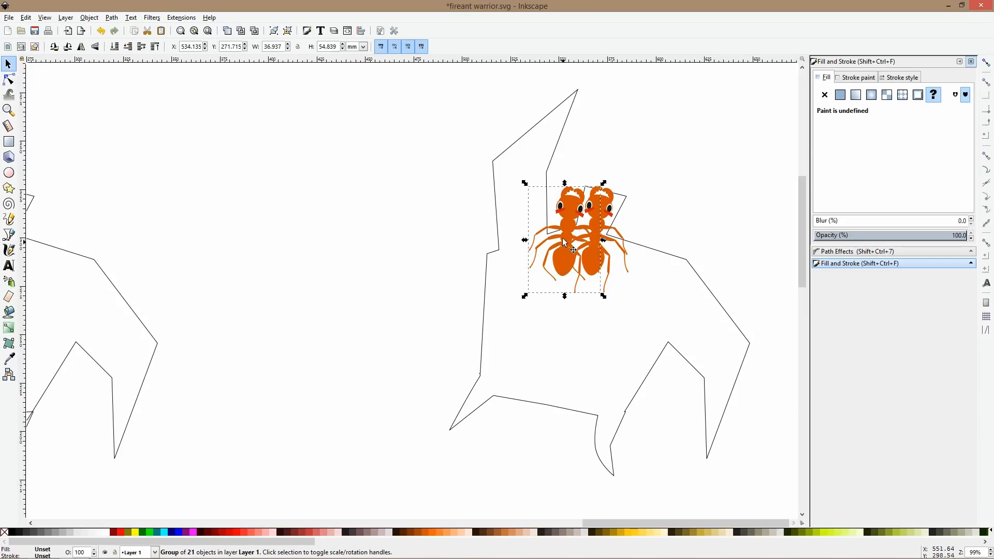
left_click_drag(526, 186, 450, 273)
scroll(549, 269, "up", 2)
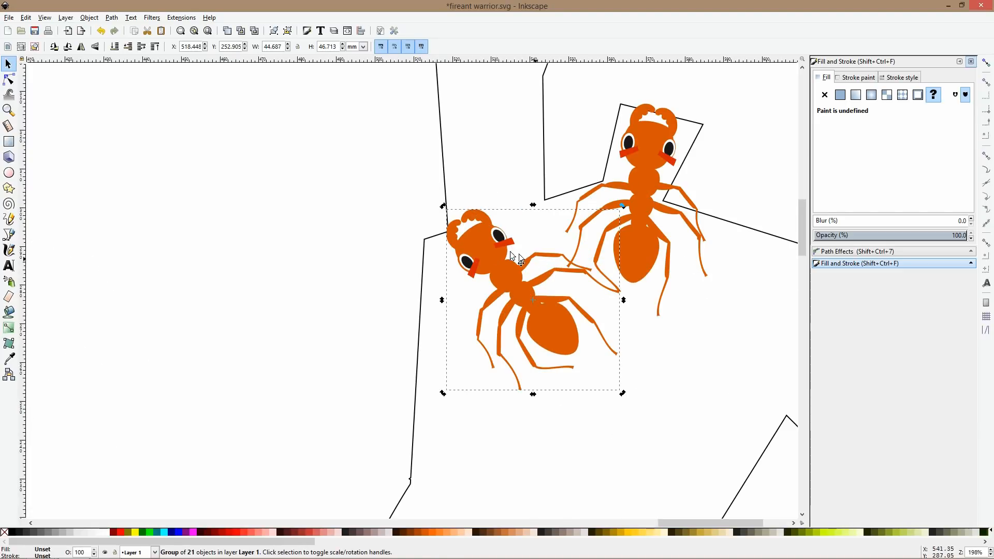
- Inside the tilted ant copy, select the head parts and group them
double_click(487, 243)
left_click_drag(387, 171, 517, 276)
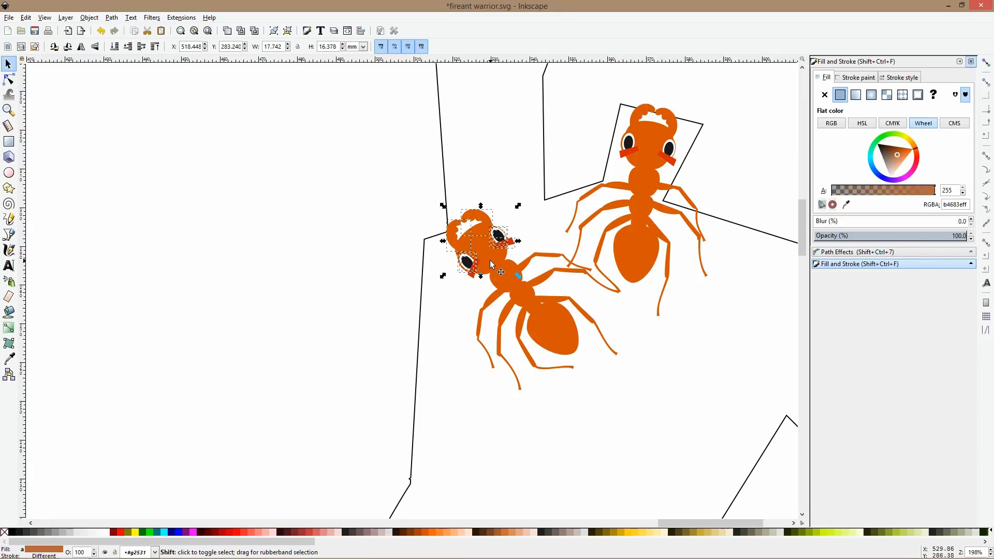
key("ctrl+g")
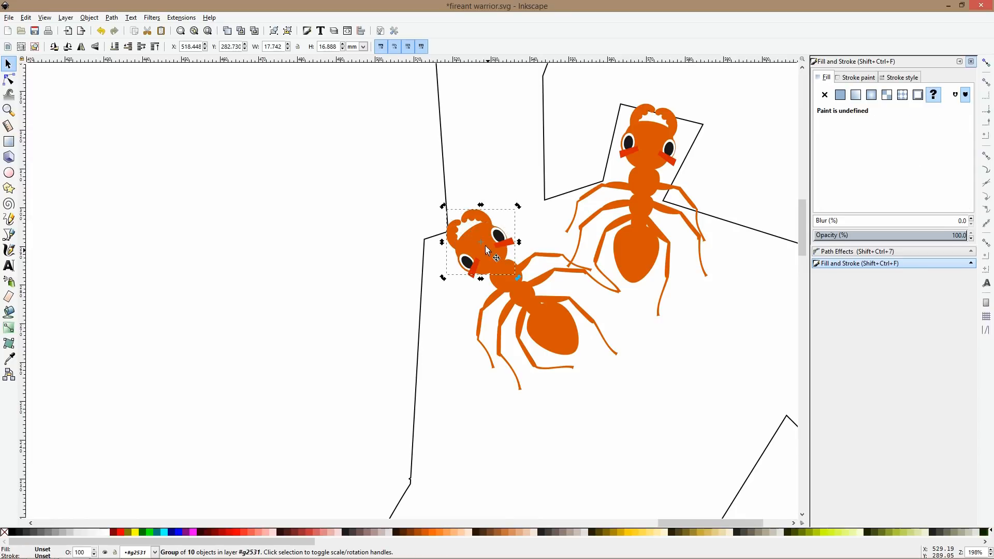
left_click_drag(481, 244, 498, 265)
left_click_drag(445, 207, 471, 194)
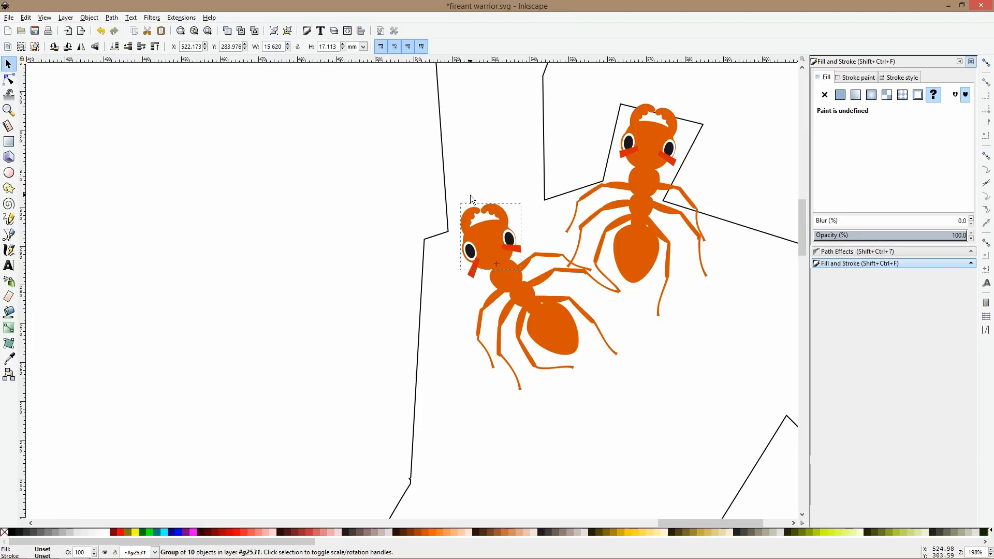
key("ctrl+z")
- Include the left red cheek bar in the head group and rotate the head upright around a pivot at the neck
left_click(472, 270, "shift")
left_click(472, 270, "shift")
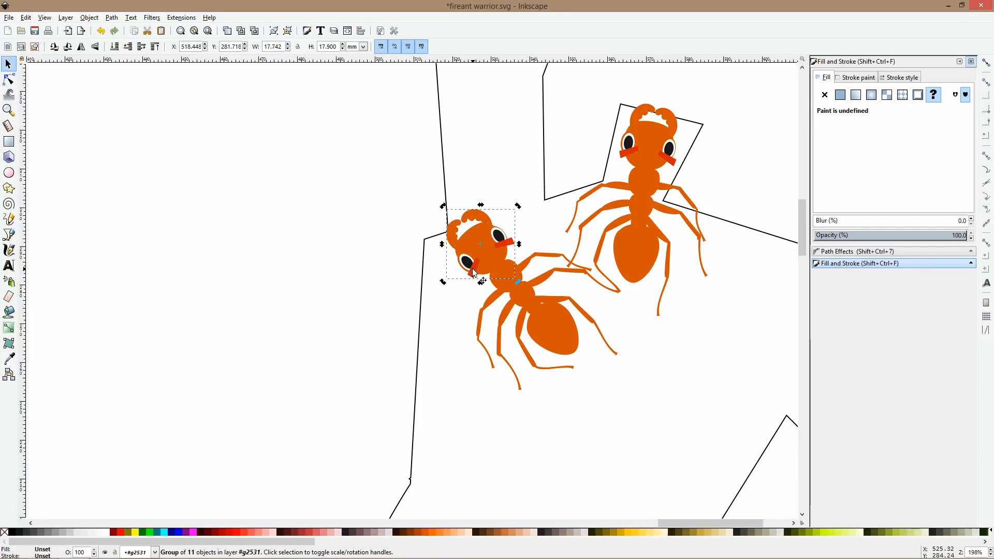
left_click(484, 240)
left_click(483, 243)
left_click_drag(481, 244, 499, 265)
left_click_drag(447, 207, 487, 197)
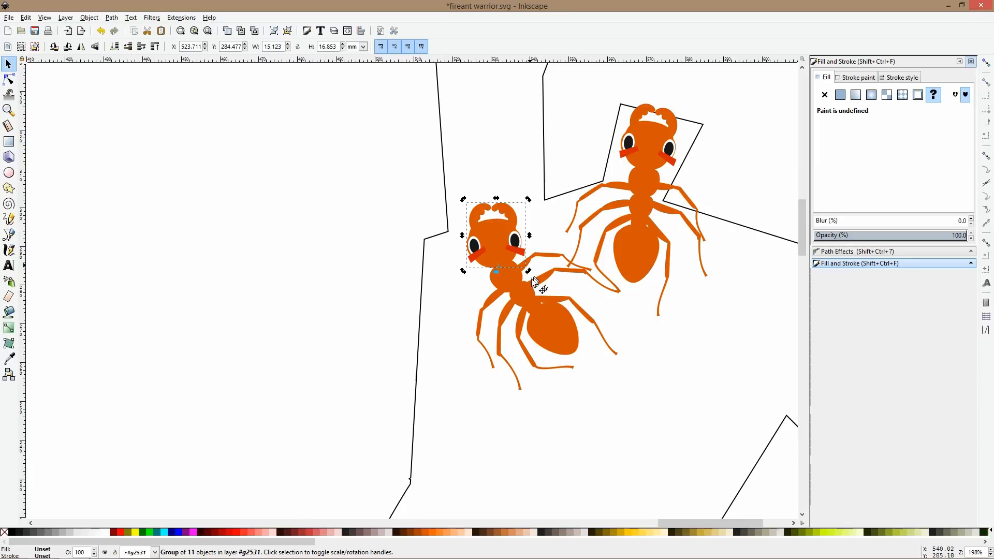
- Select the middle body segment, abdomen, and middle and rear legs, and rotate them slightly counterclockwise around the front segment's joint
left_click(526, 292)
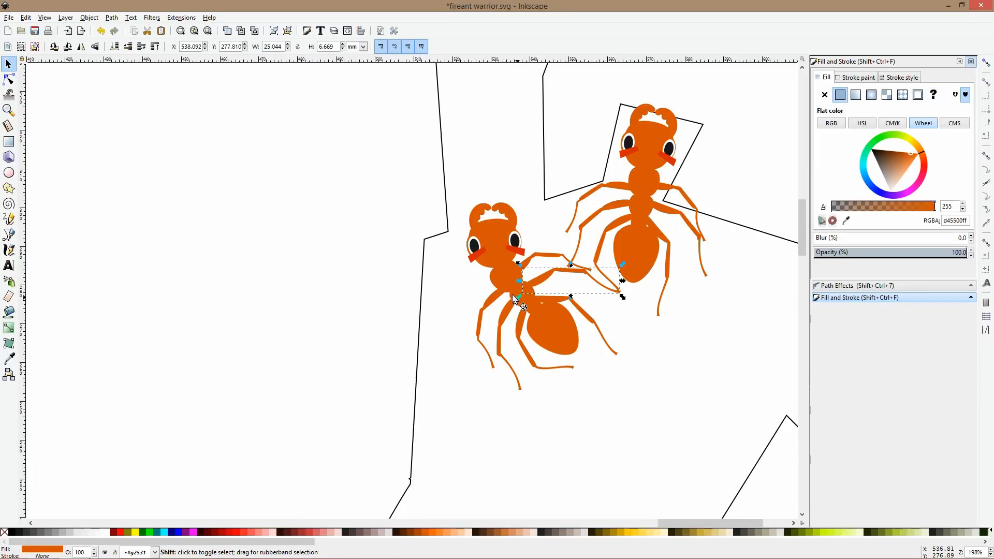
left_click(515, 303, "ctrl+shift")
scroll(516, 305, "up", 2)
left_click(518, 294, "ctrl+shift")
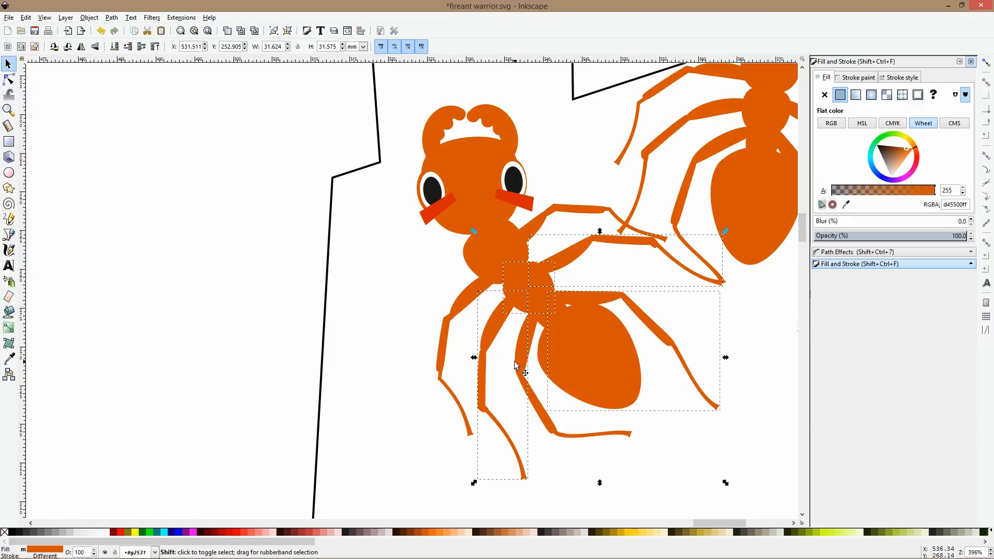
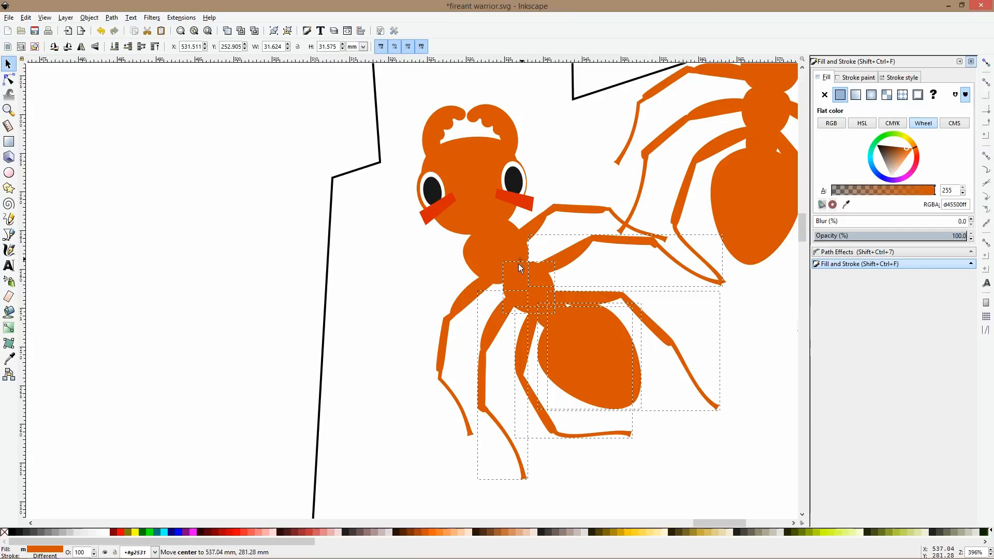
scroll(624, 336, "down", 2)
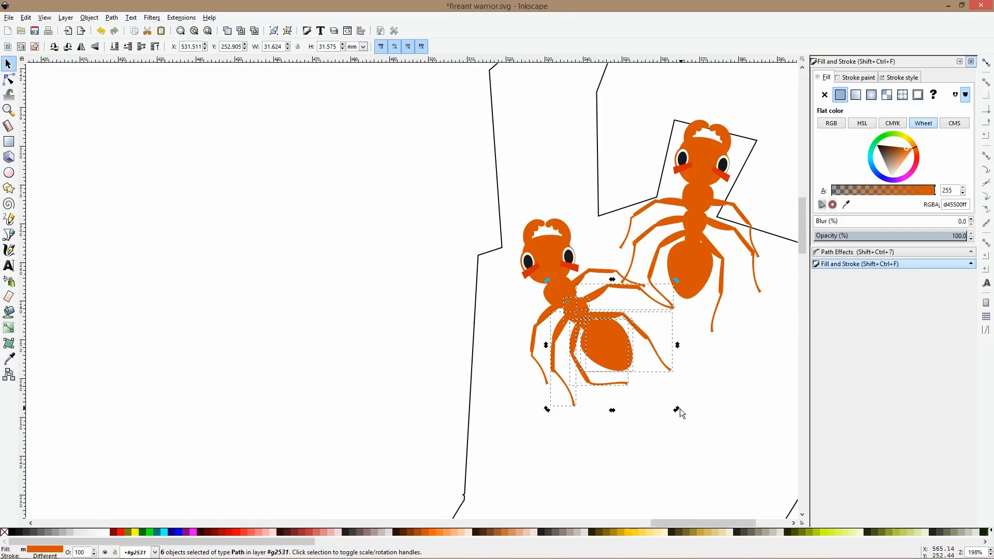
left_click_drag(680, 408, 686, 401)
- Reduce the selection to the abdomen and both rear legs and rotate them further counterclockwise around the waist
left_click(594, 288, "shift")
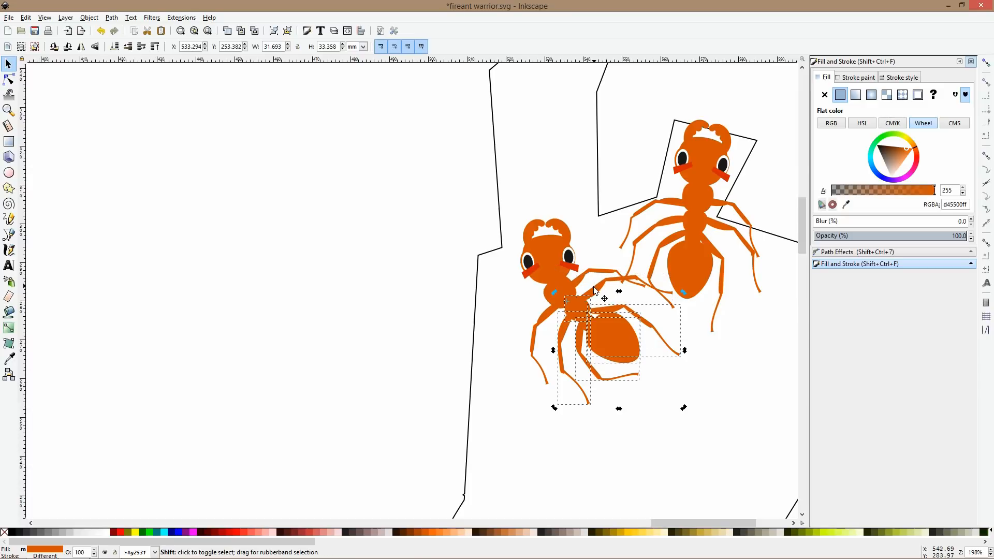
left_click(563, 326, "shift")
left_click(594, 292, "shift")
left_click(571, 309, "shift")
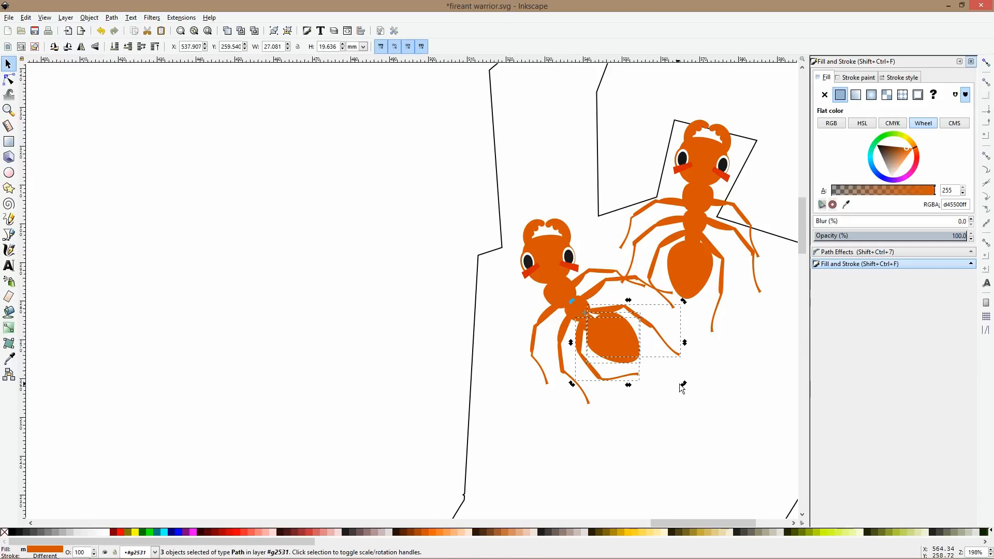
left_click_drag(683, 386, 695, 343)
left_click(650, 369)
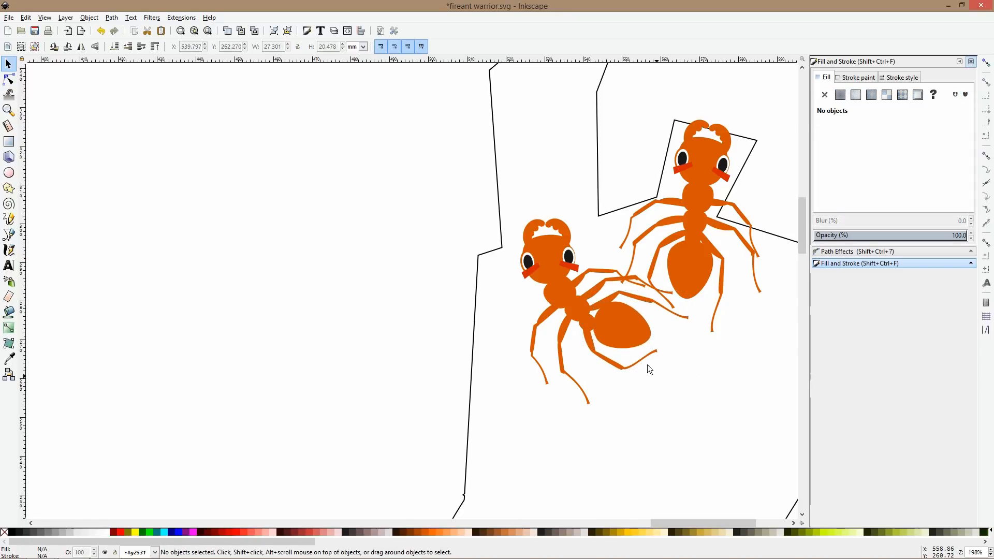
- Flip the lower rear leg horizontally, rotate it to hang down, and place it under the front of the abdomen
left_click(640, 365)
key("h")
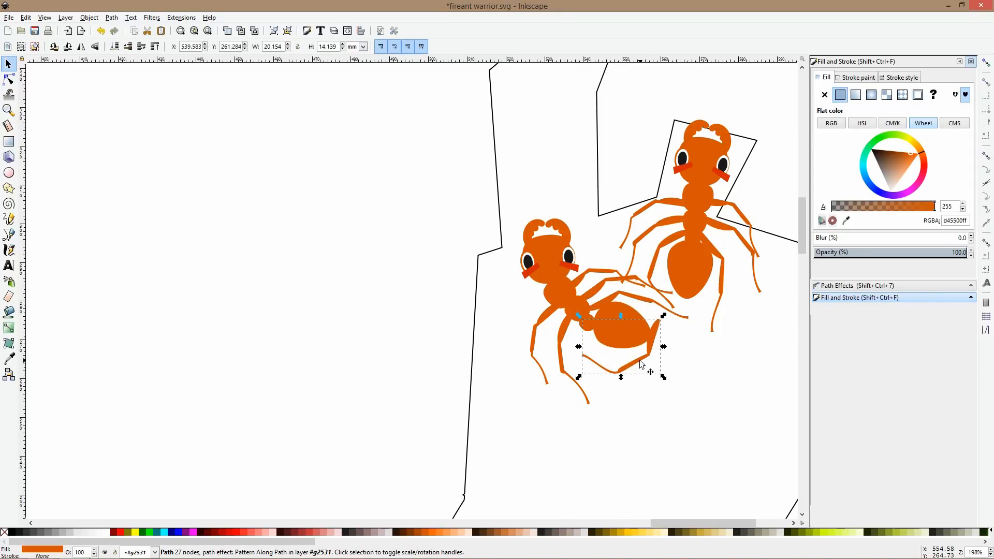
left_click(655, 327)
left_click_drag(663, 318, 746, 303)
left_click_drag(684, 329, 602, 347)
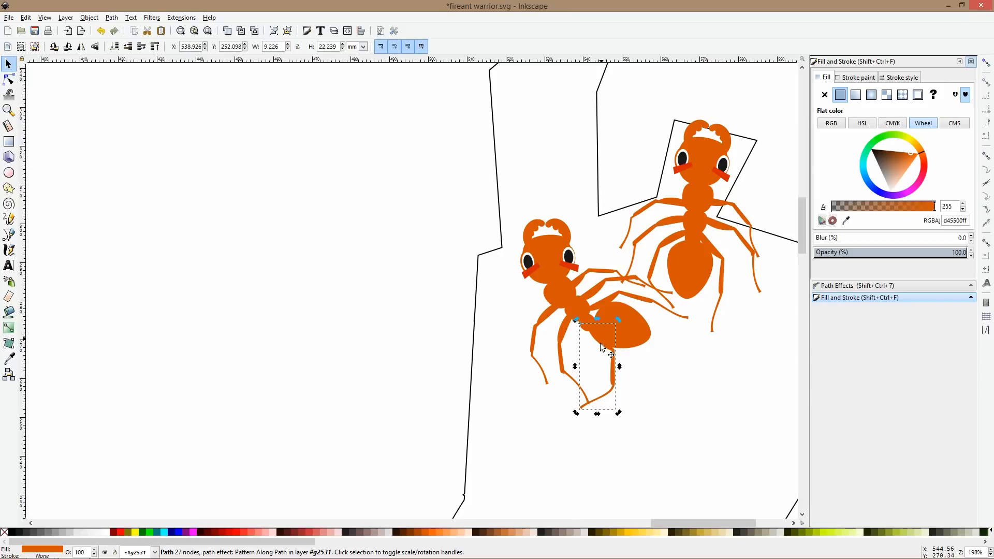
- Flip the lower middle leg horizontally and move it under the middle body segment
left_click(558, 353)
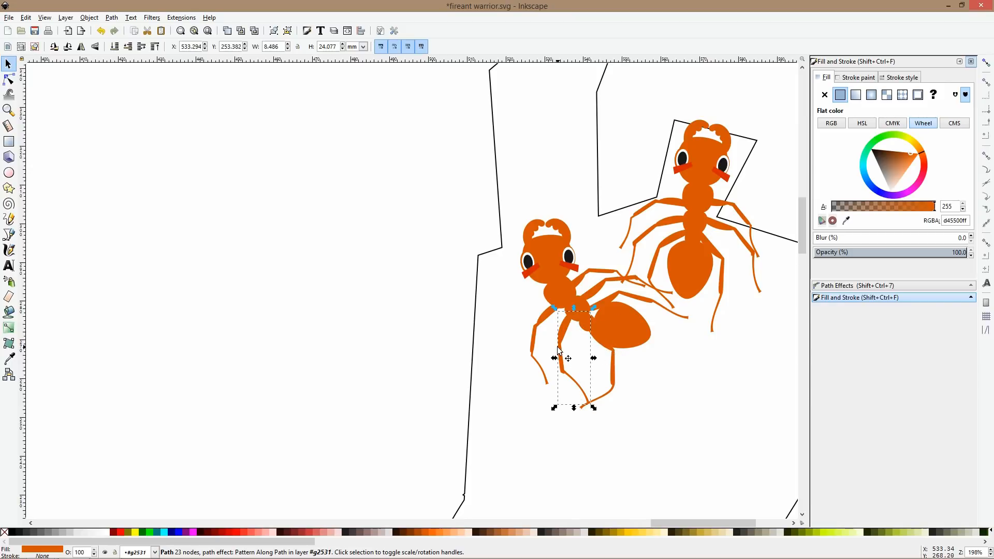
key("h")
left_click_drag(592, 343, 581, 339)
- Flip the lower front leg horizontally, rotate it to reach forward, and attach it under the front body segment
left_click(533, 330)
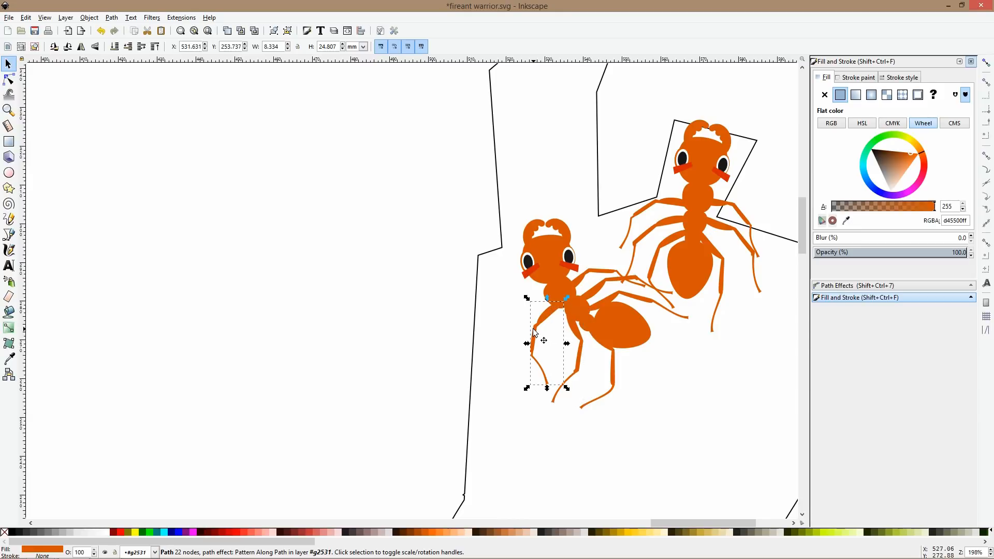
key("h")
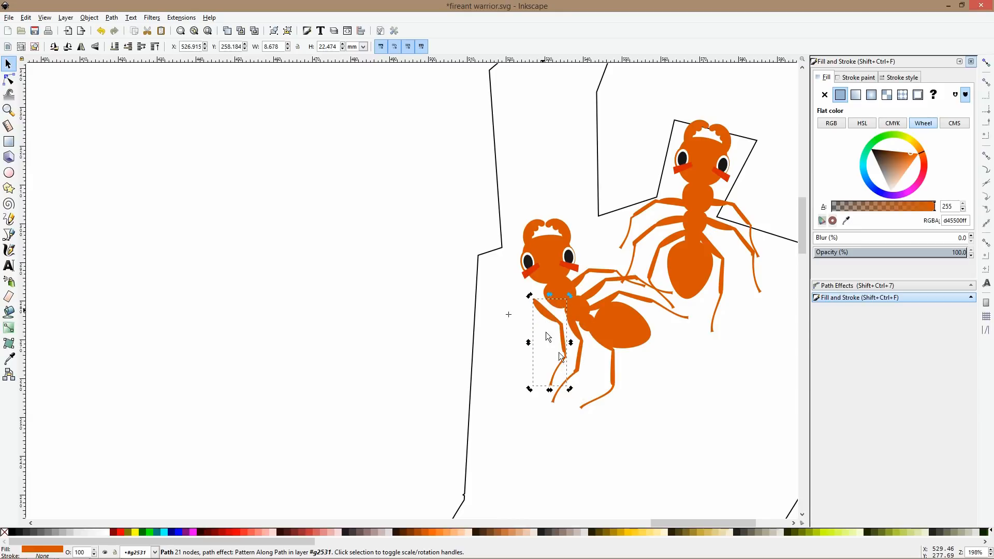
left_click_drag(570, 389, 516, 409)
left_click_drag(541, 322, 564, 305)
left_click(676, 379)
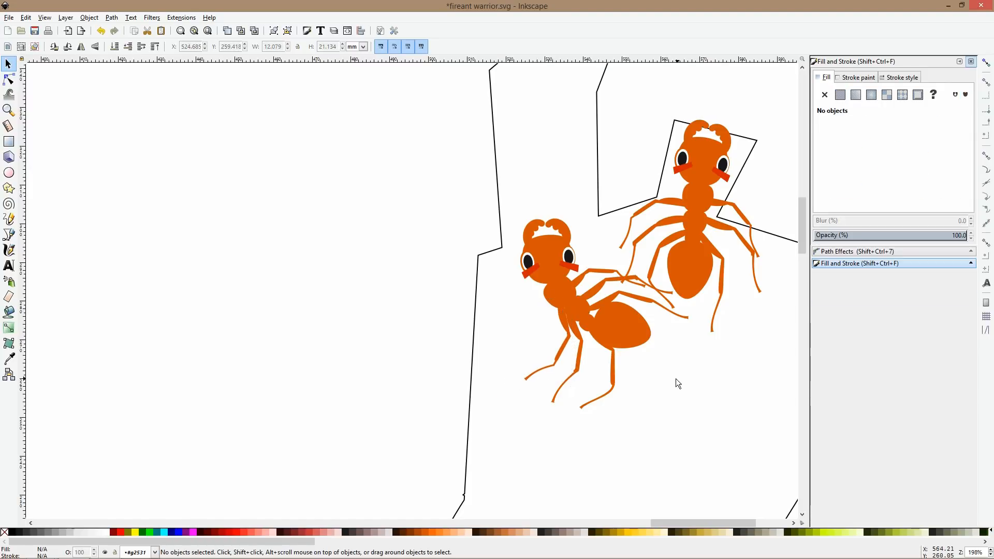
- Leave the group and move the whole ant copy up beside the original ant, between the raised arm's outlines
scroll(673, 378, "down", 3)
scroll(651, 367, "up", 3)
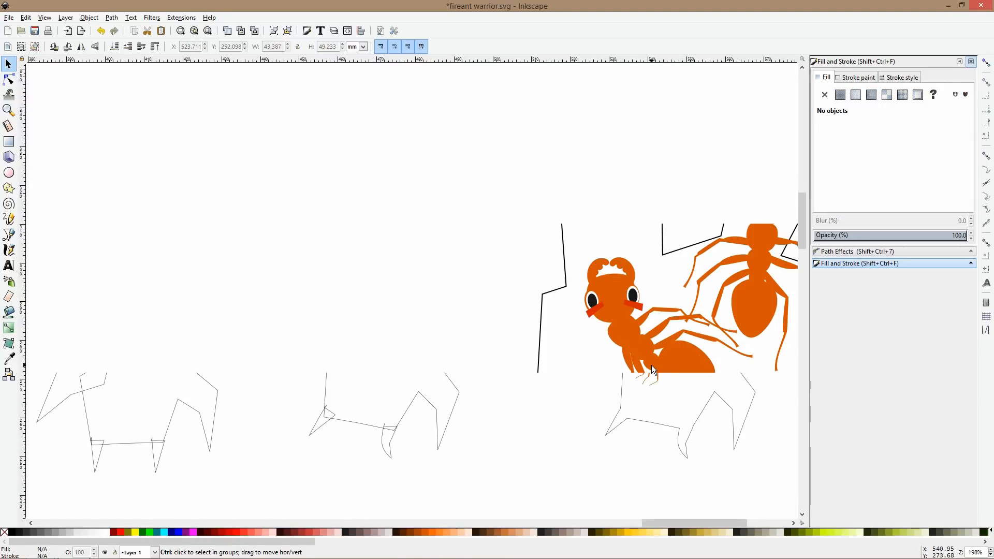
left_click(680, 368)
left_click_drag(683, 365, 698, 267)
scroll(698, 265, "up", 2)
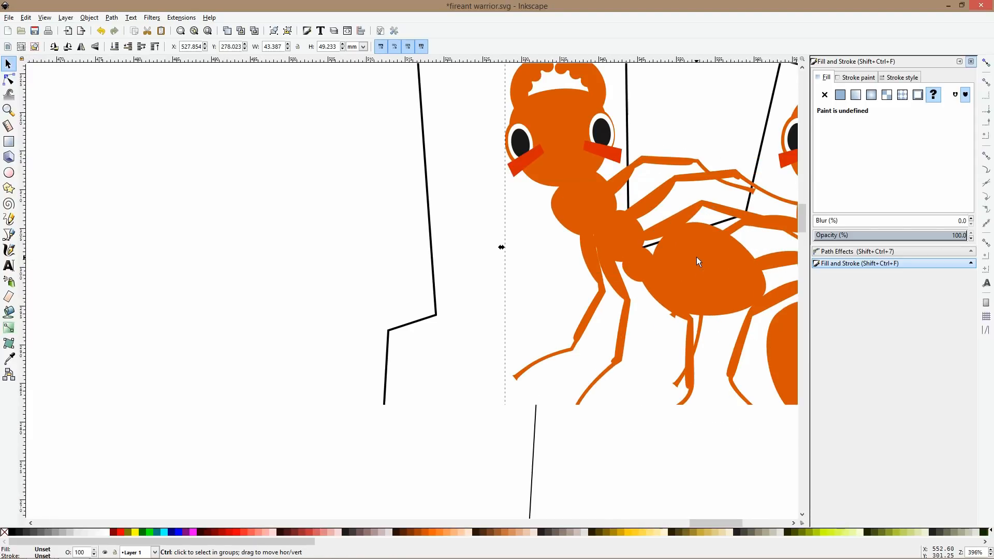
scroll(699, 183, "down", 2)
- Delete the three upper legs from the ant copy
left_click(701, 188, "ctrl")
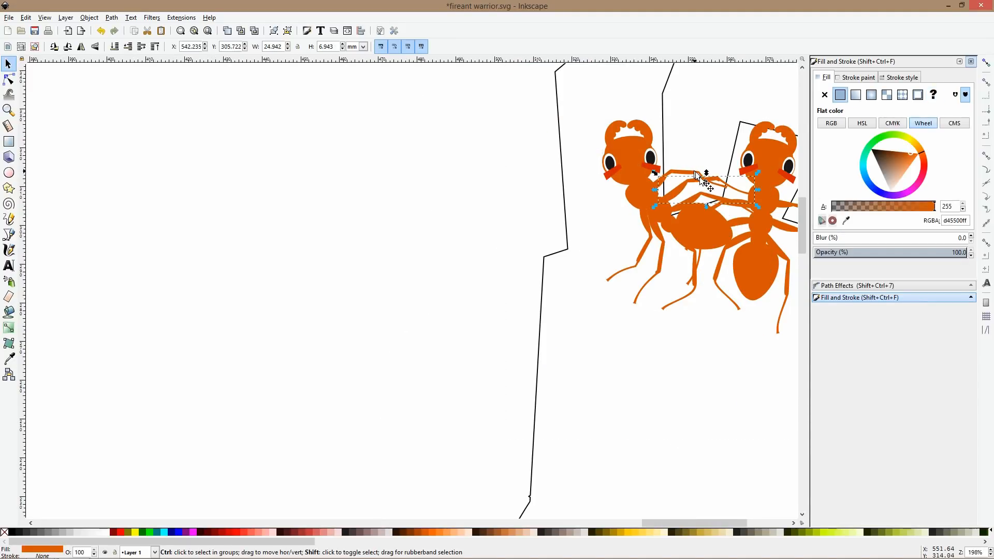
key("Delete")
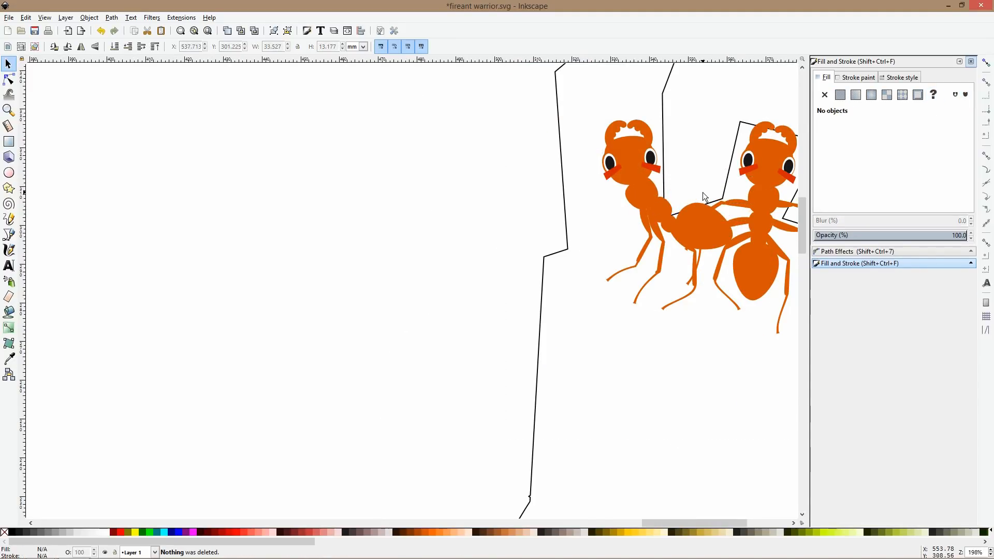
scroll(676, 232, "down", 2)
key("Delete")
- Rotate the side-on ant's front body segment clockwise and shift it slightly right over the middle segment
scroll(670, 226, "up", 4)
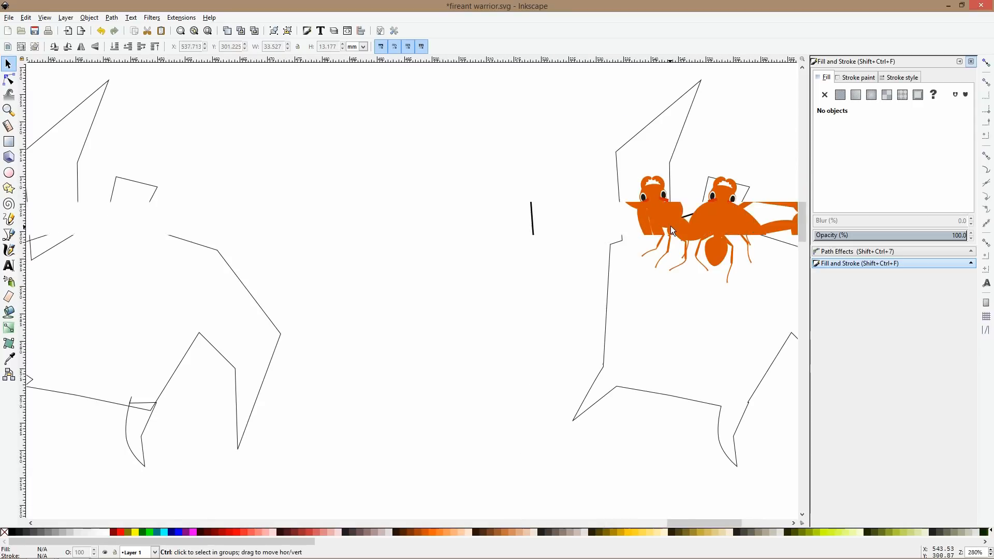
scroll(665, 195, "down", 2)
scroll(657, 178, "up", 2)
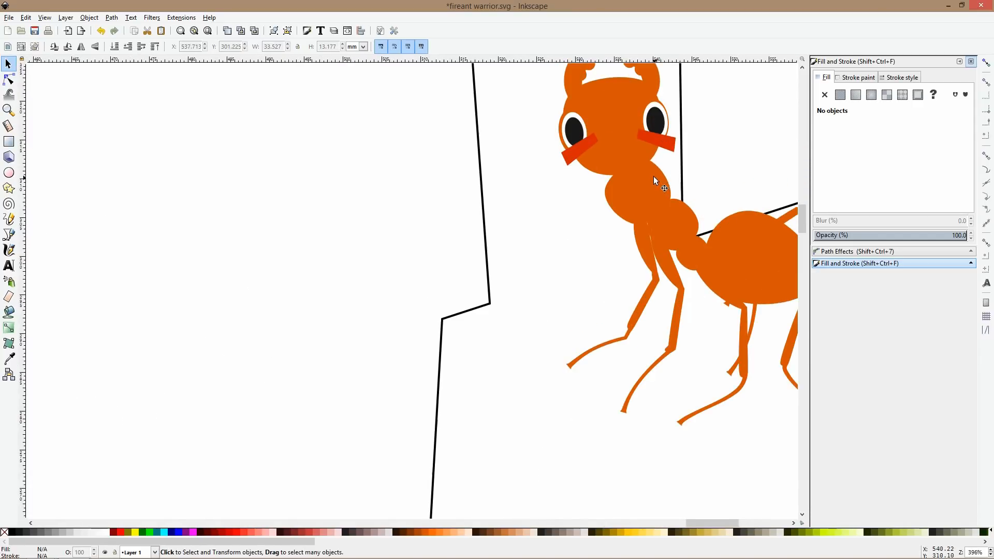
left_click(656, 174)
double_click(655, 174)
left_click(655, 175)
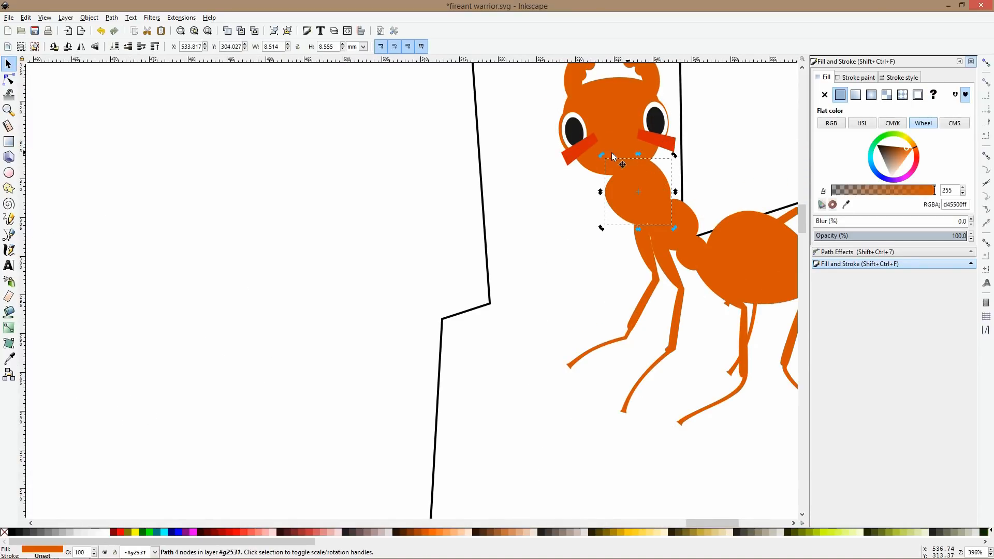
left_click_drag(601, 155, 653, 175)
scroll(640, 181, "up", 2)
scroll(641, 181, "down", 4)
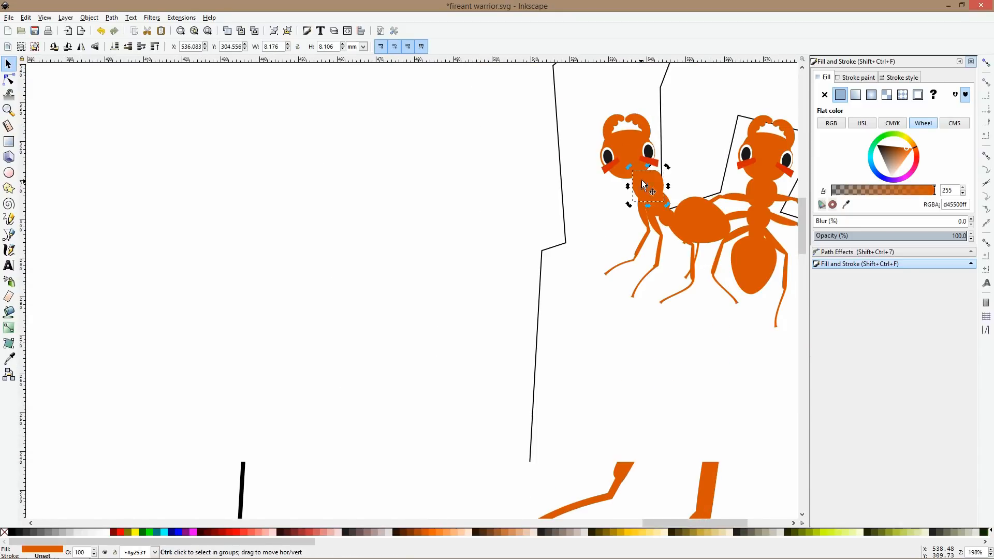
- Move the side-on ant's head group right so it sits above the front body segment, and leave the ant's group
left_click_drag(684, 93, 553, 187)
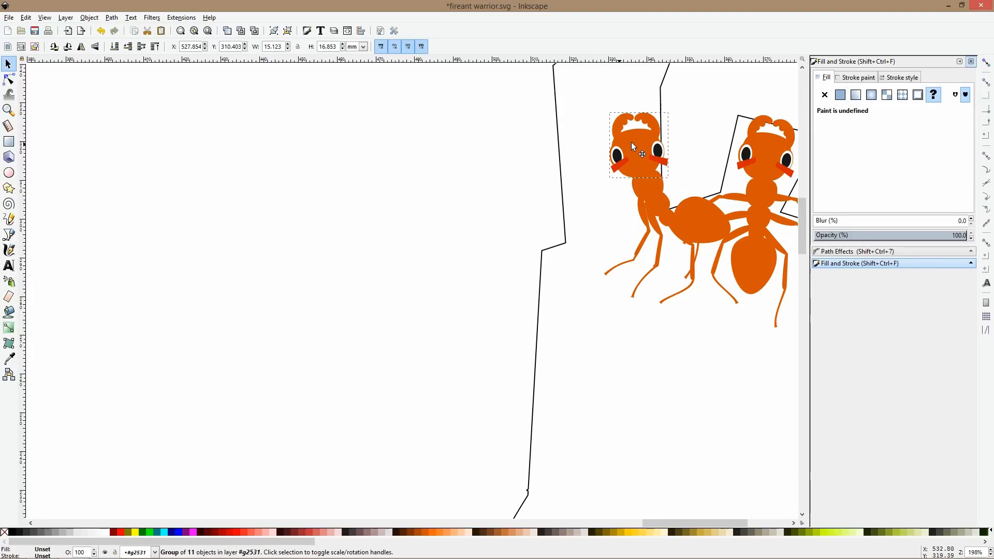
left_click_drag(633, 144, 645, 143)
scroll(684, 193, "down", 3)
left_click_drag(682, 189, 510, 217)
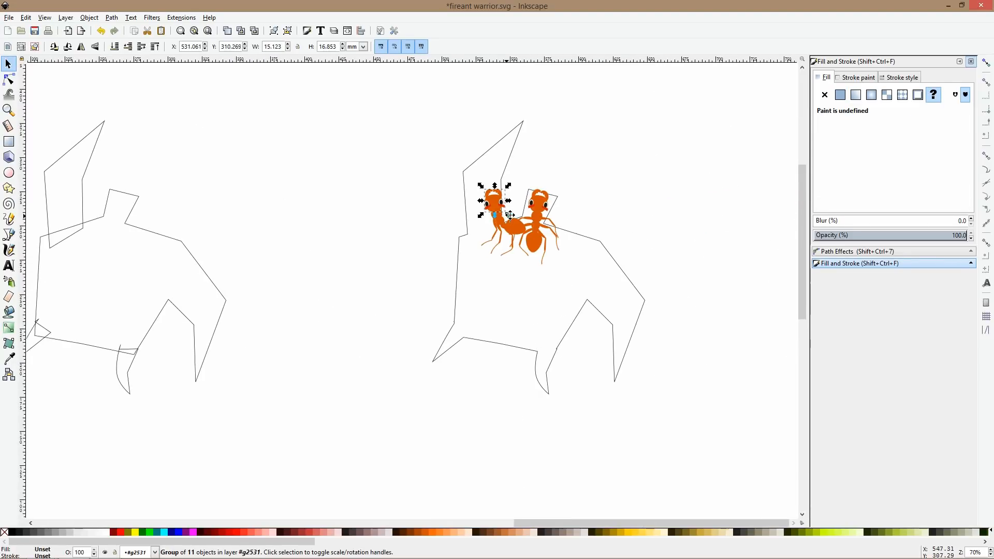
scroll(528, 228, "up", 2)
left_click(504, 127)
left_click(491, 225)
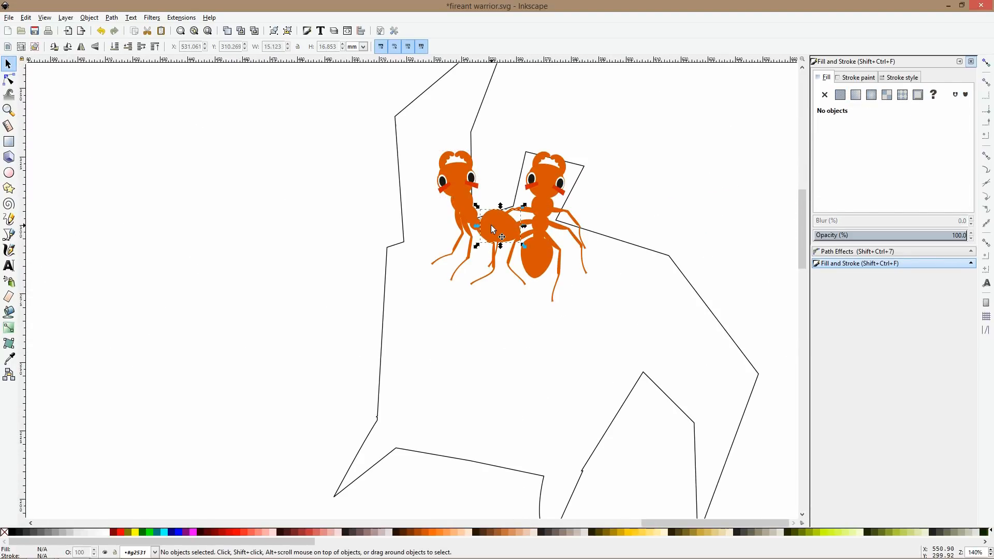
double_click(500, 141)
left_click(452, 193)
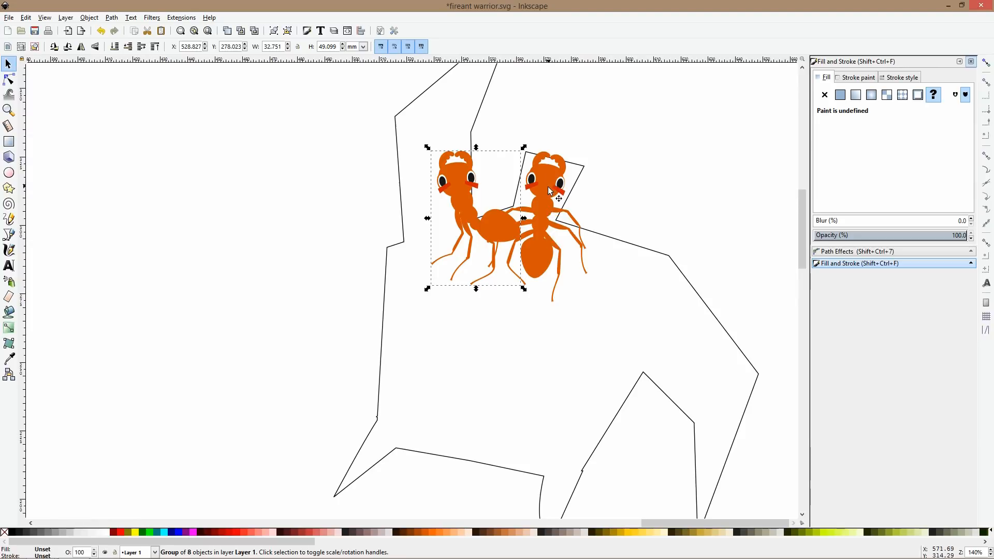
- Try a horizontally flipped and rotated duplicate of the side-on ant over the raised arm's left outline
left_click(483, 223)
left_click(547, 214)
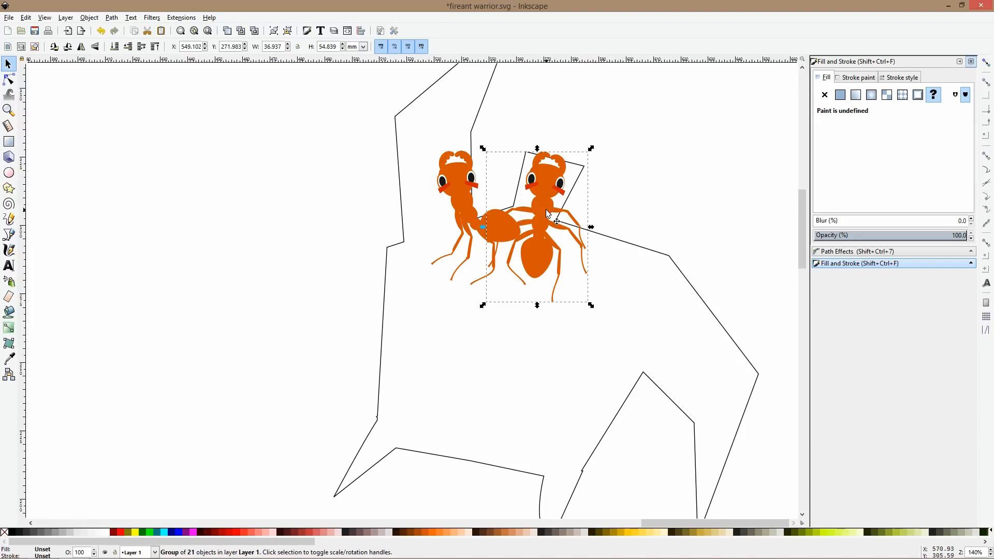
left_click(479, 233, "ctrl")
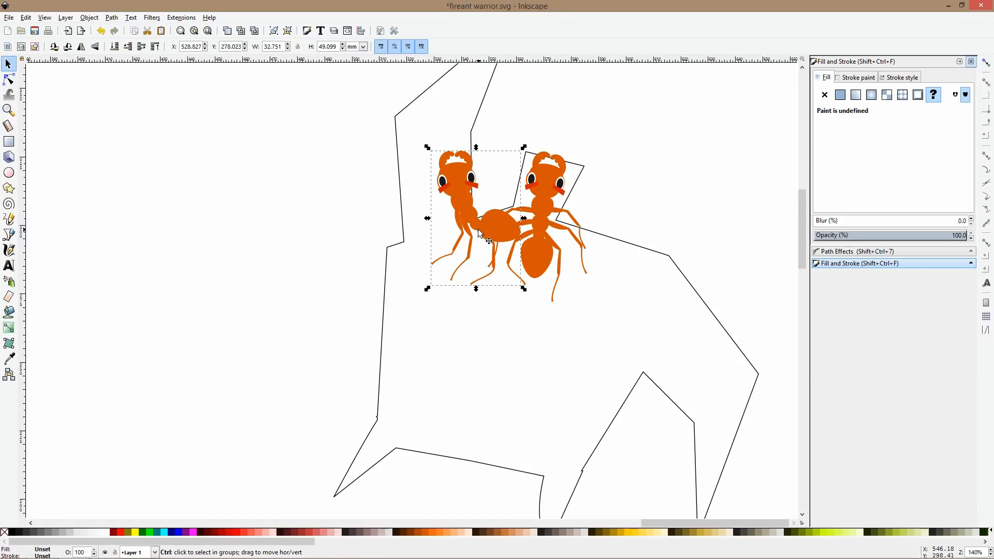
key("h")
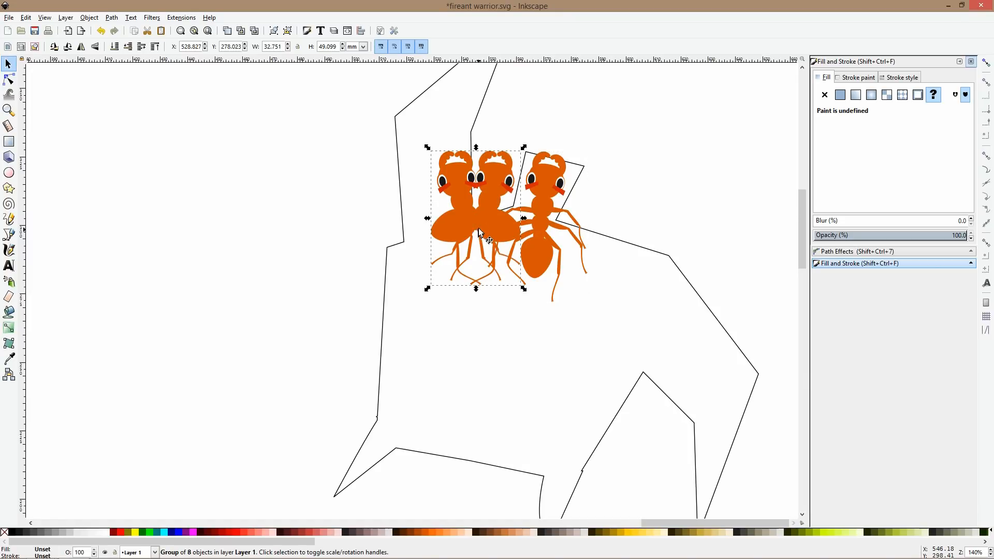
left_click(480, 219)
left_click_drag(523, 146, 415, 185)
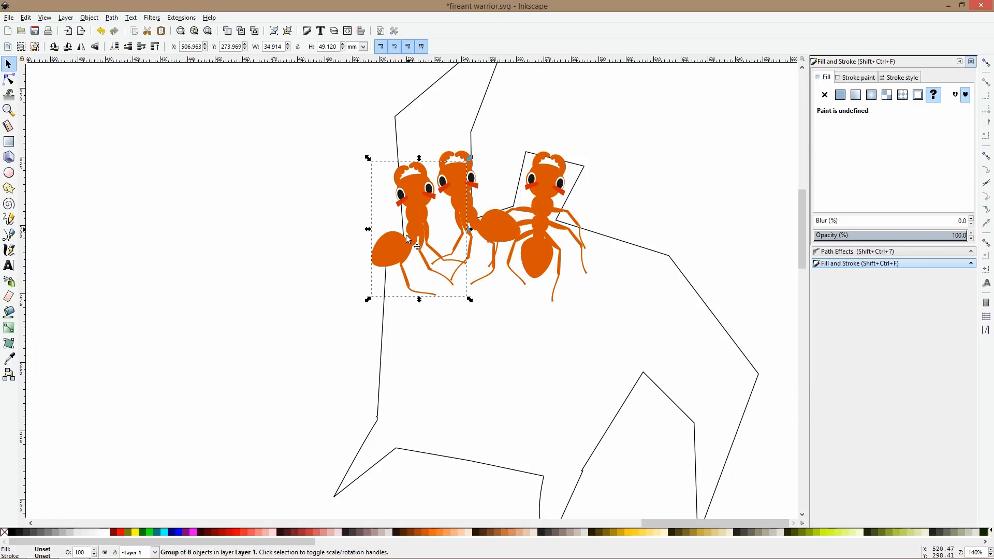
scroll(407, 228, "up", 2)
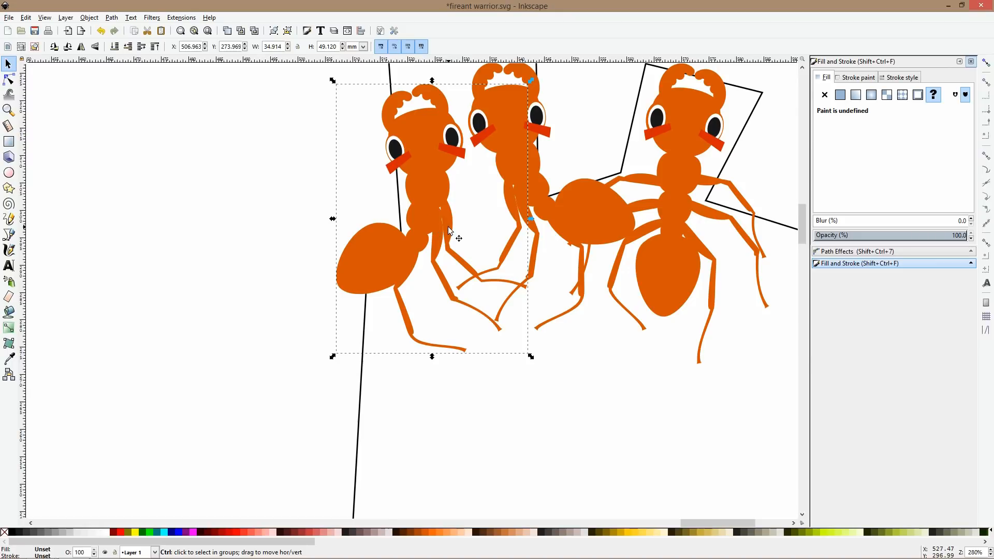
key("Delete")
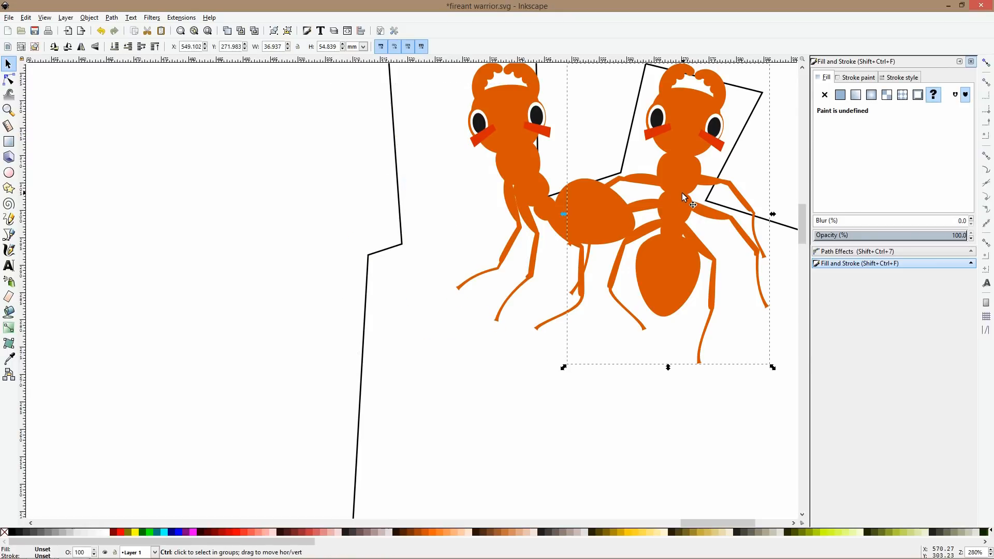
- Duplicate the front-facing ant, place the copy left of the side-on ant over the arm's outline, and rotate it counter-clockwise
key("ctrl+v")
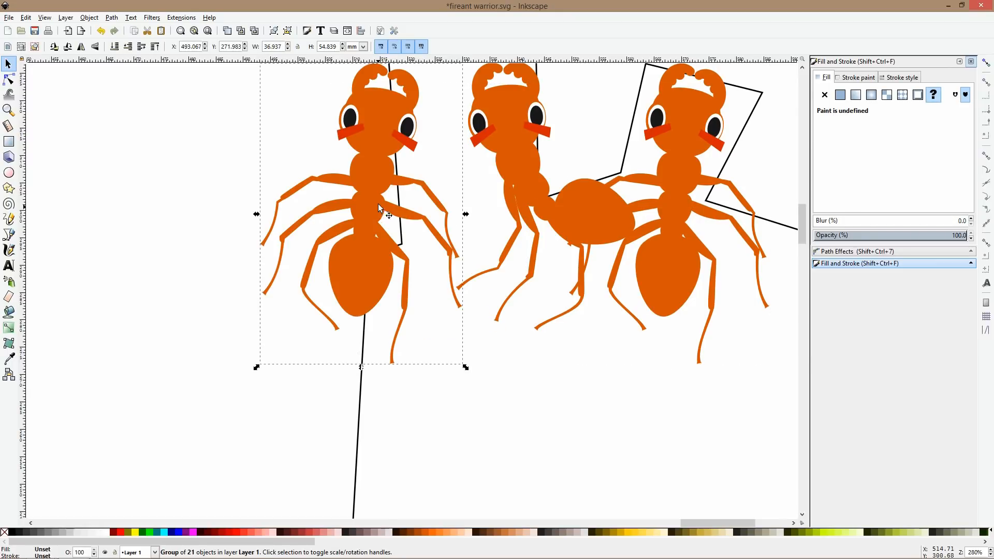
left_click_drag(372, 212, 416, 253)
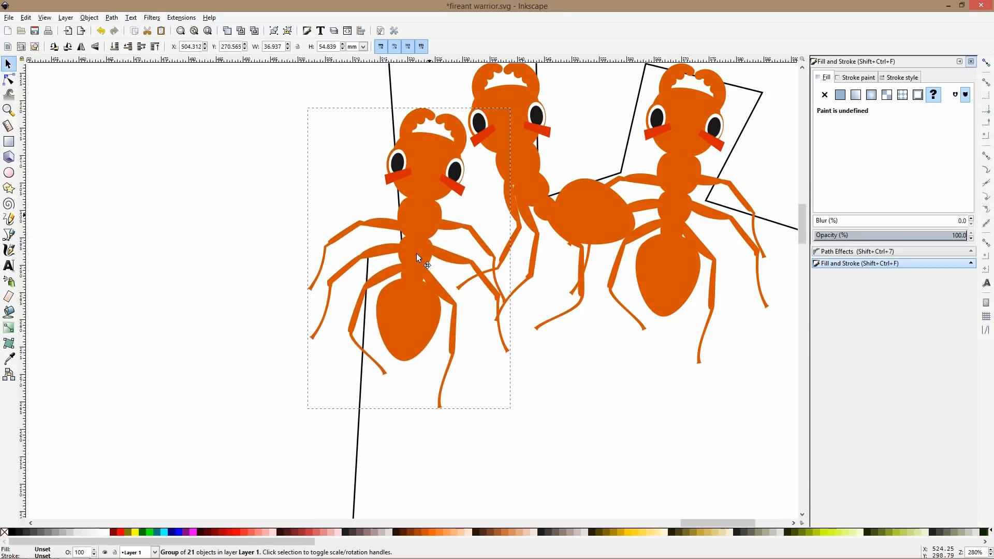
left_click(468, 230, "ctrl")
left_click(468, 230)
left_click(238, 251)
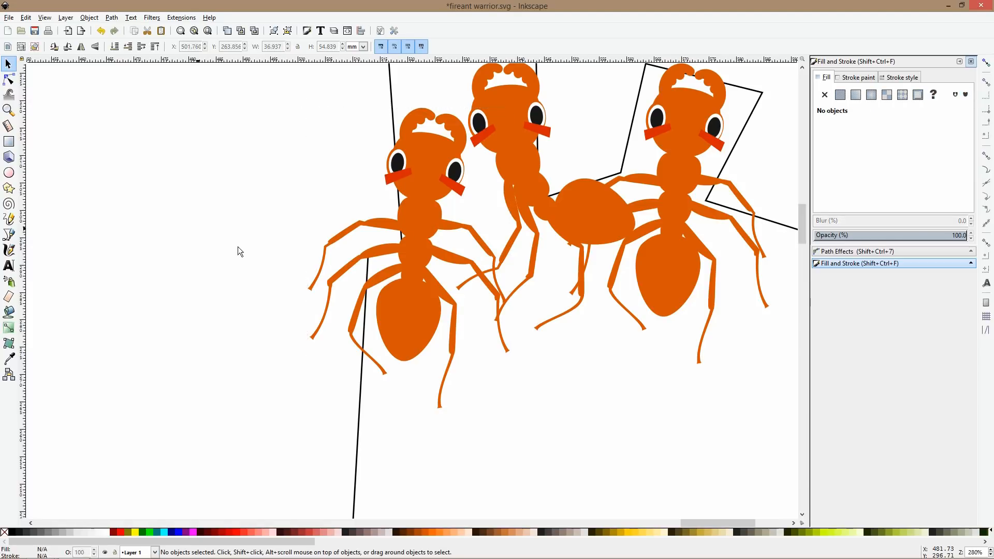
left_click(421, 325)
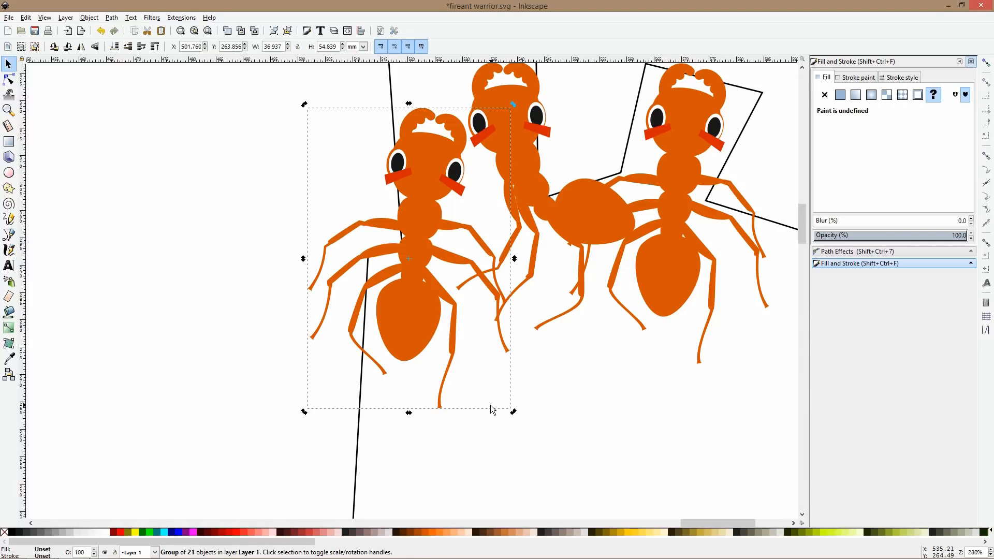
left_click_drag(514, 413, 606, 365)
left_click_drag(443, 158, 431, 171)
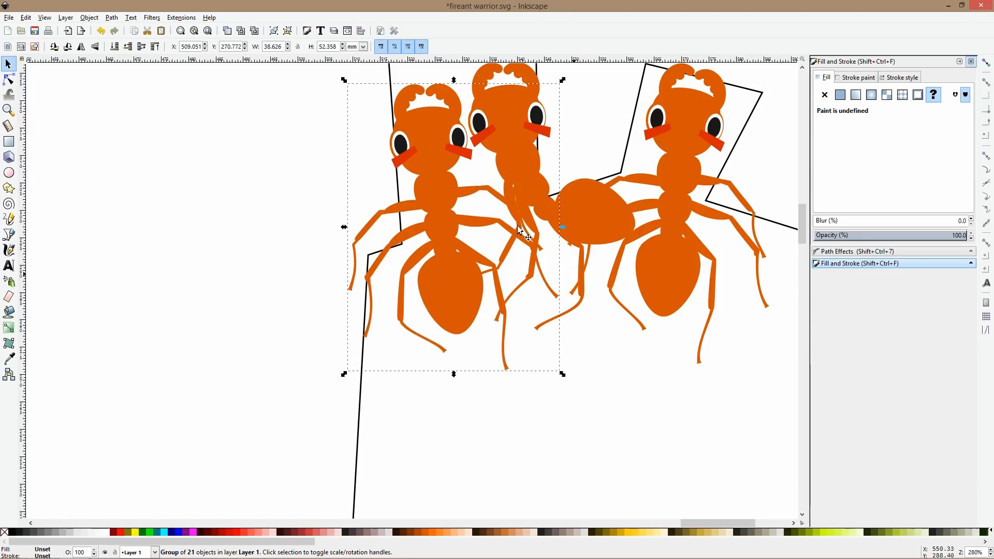
- Enter the new ant copy's group and rotate its upper right leg upward around its body joint
left_click(486, 191, "ctrl")
left_click(487, 191)
double_click(486, 191)
left_click(486, 193)
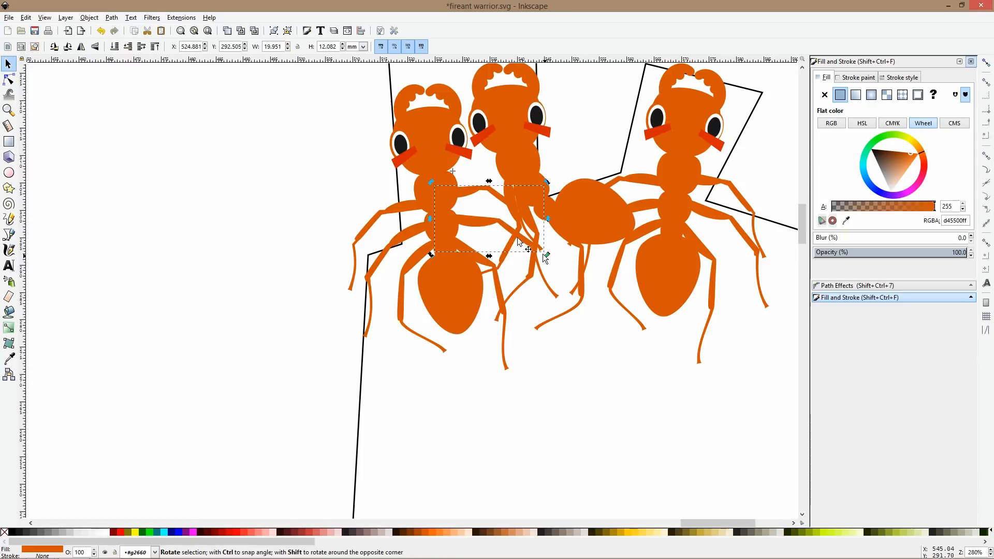
left_click(448, 189)
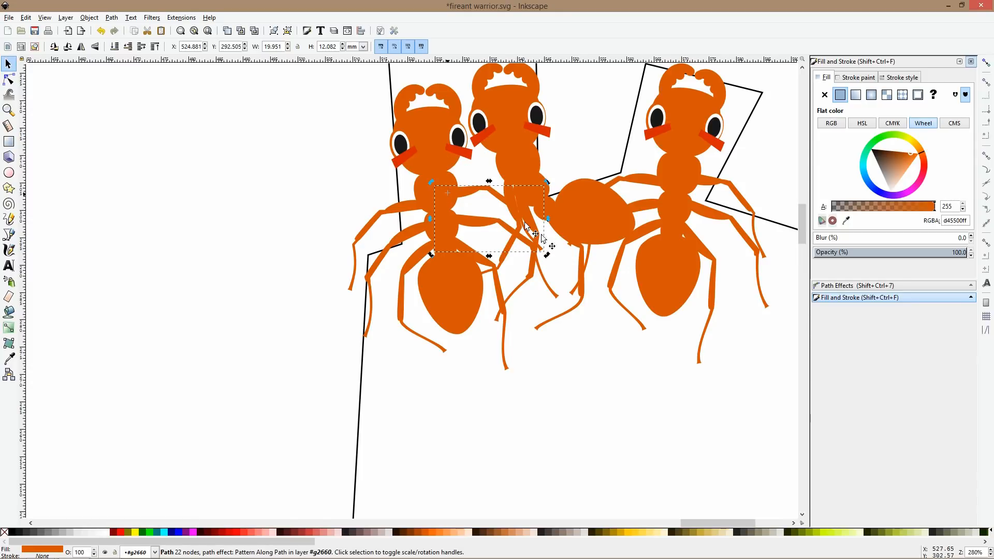
left_click_drag(548, 259, 566, 191)
- Move the nodes of the copy's middle and upper right legs to raise their knees and pull the feet inward
left_click(473, 228)
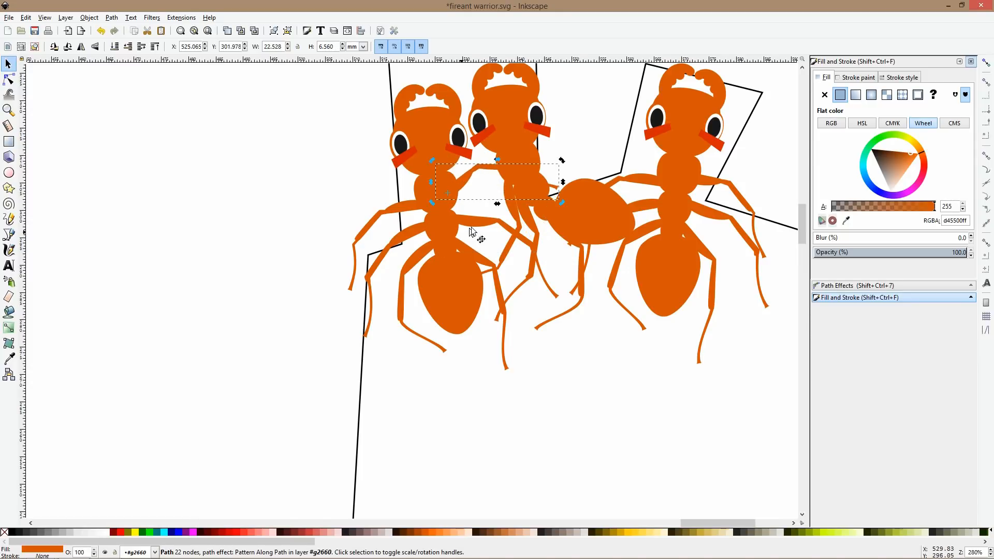
left_click(474, 225)
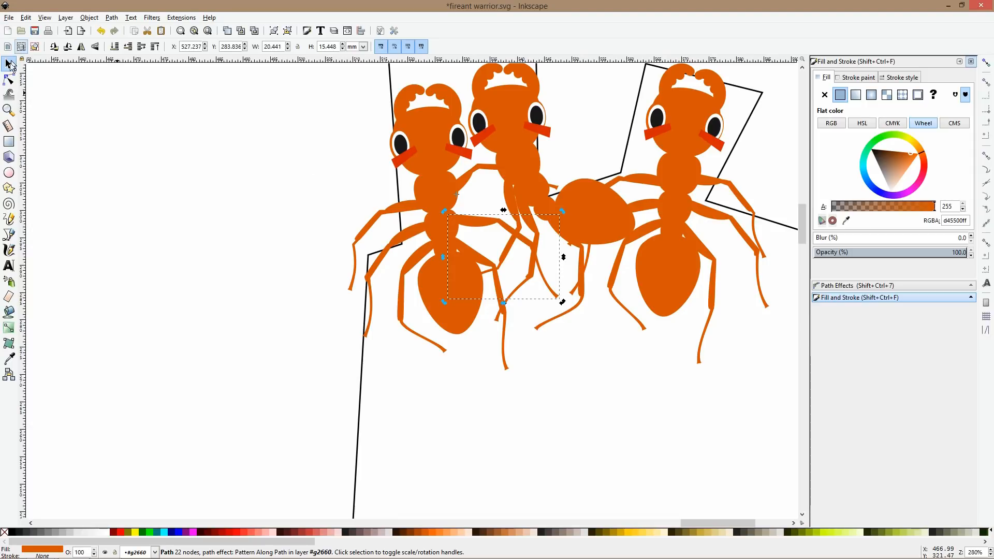
left_click(8, 79)
left_click_drag(498, 223, 477, 183)
left_click_drag(532, 249, 500, 208)
left_click_drag(555, 297, 523, 260)
left_click_drag(477, 183, 487, 193)
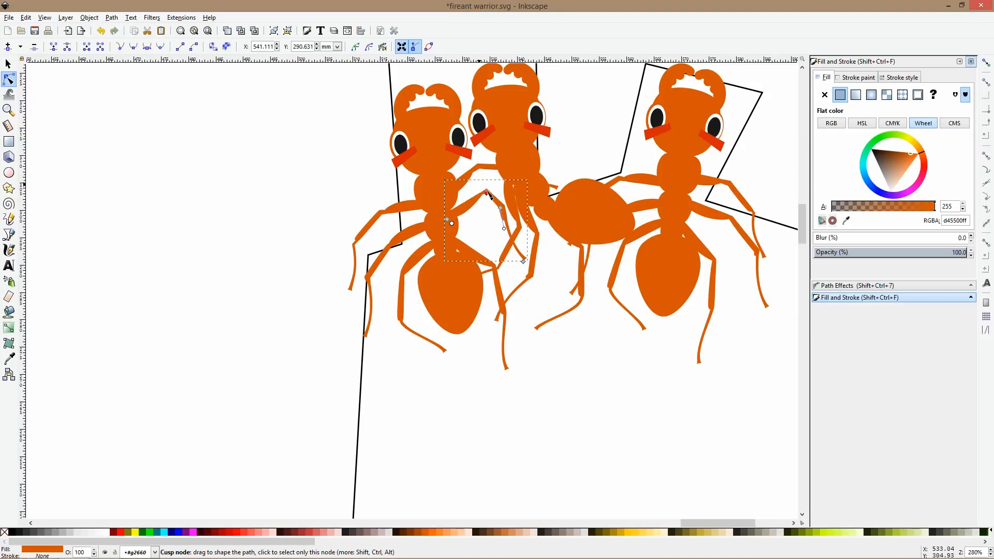
left_click(552, 187)
left_click_drag(556, 192, 507, 159)
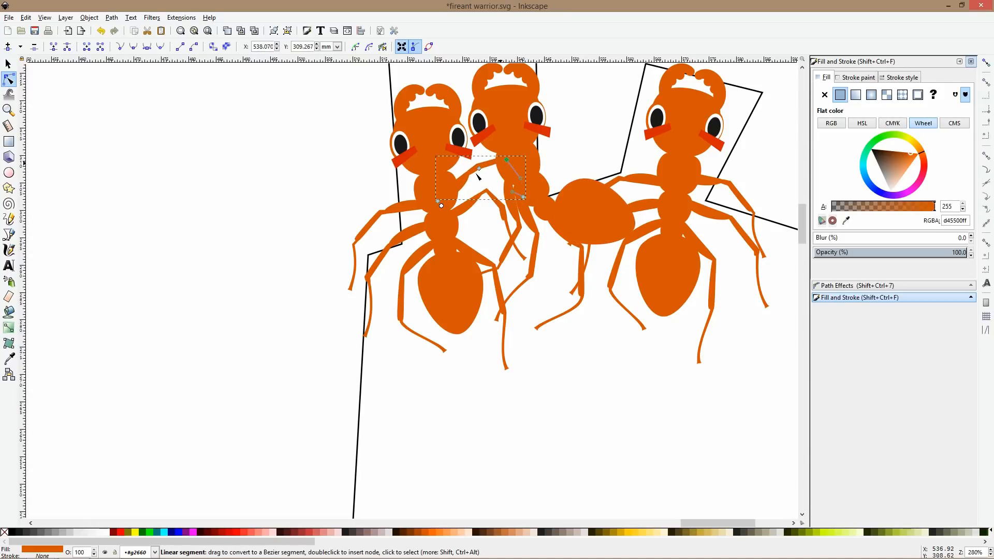
- Move the nodes of the copy's upper and middle left legs to raise the knees and fold the feet inward
left_click(379, 210)
left_click_drag(380, 211, 393, 183)
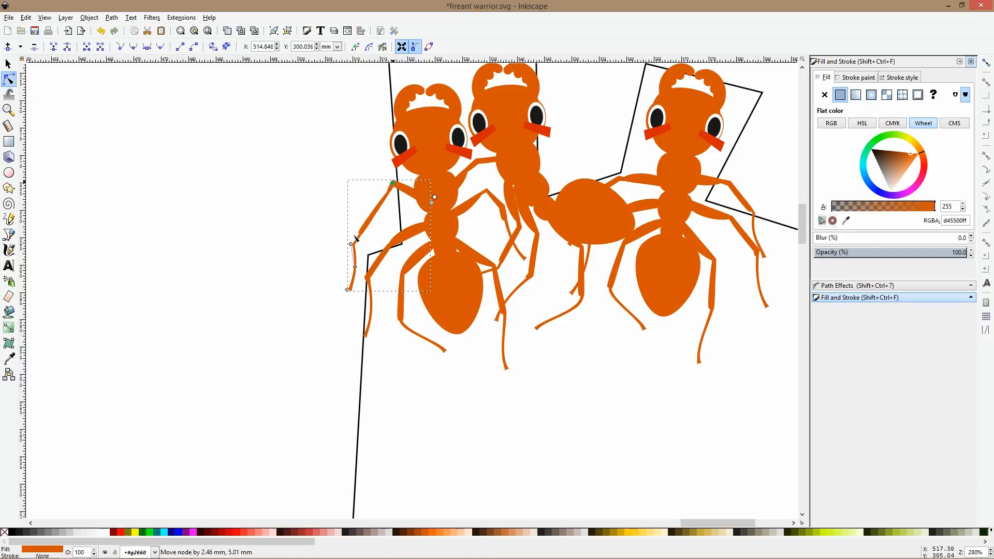
left_click_drag(351, 244, 358, 210)
left_click_drag(348, 290, 388, 211)
left_click(368, 280)
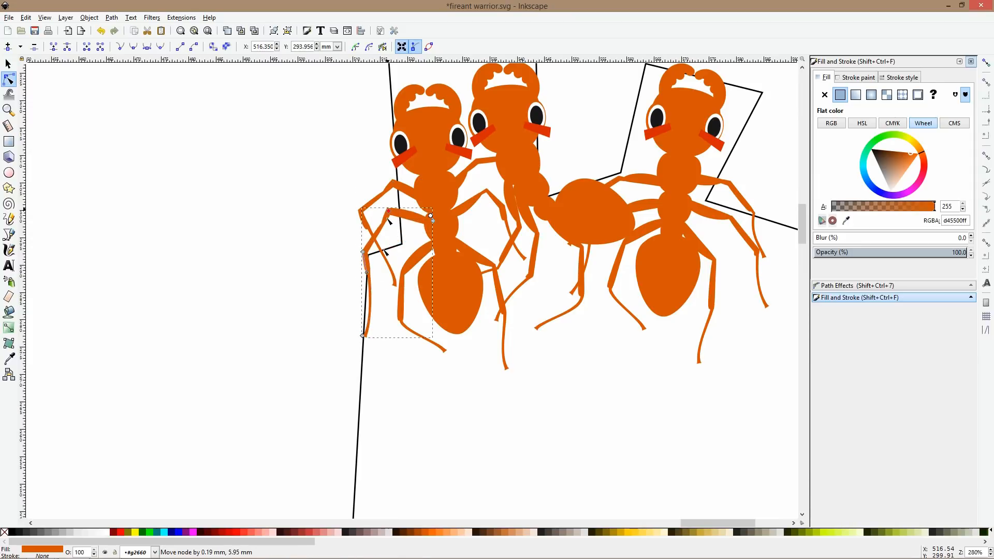
left_click_drag(362, 335, 393, 312)
- Adjust the knee, lower joint and foot nodes of the copy's lower left leg, raising its knee and pulling the foot inward
left_click(403, 282)
left_click_drag(402, 272, 400, 241)
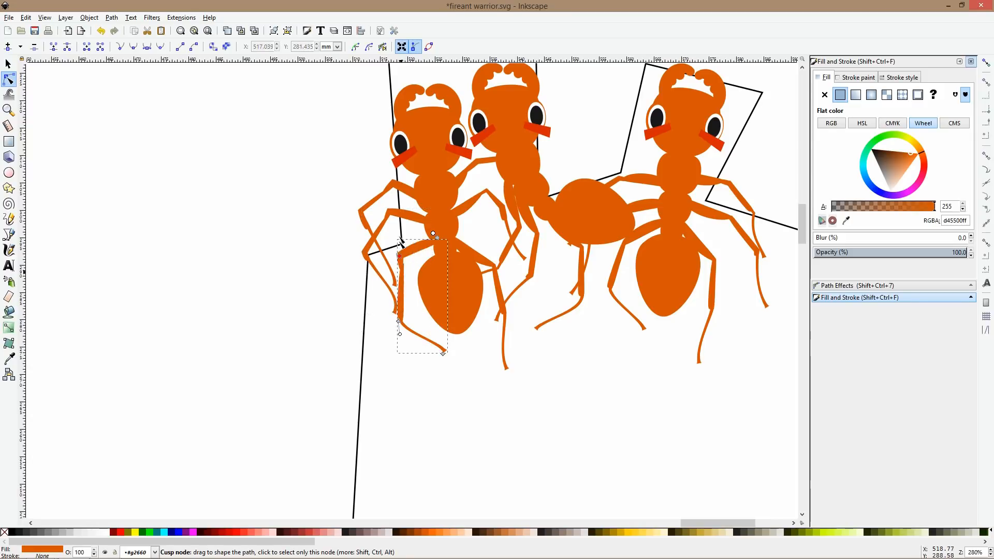
left_click_drag(398, 321, 393, 313)
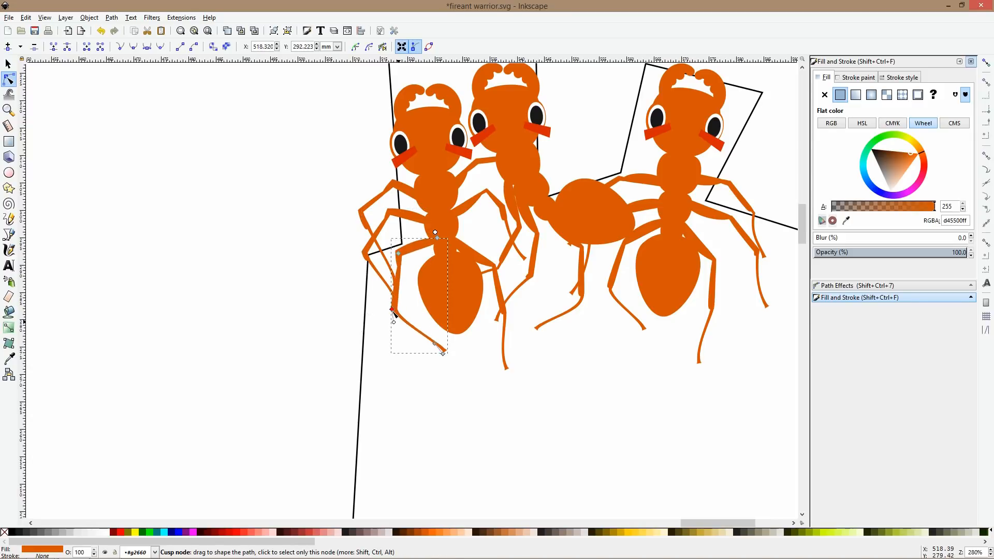
left_click_drag(443, 354, 429, 339)
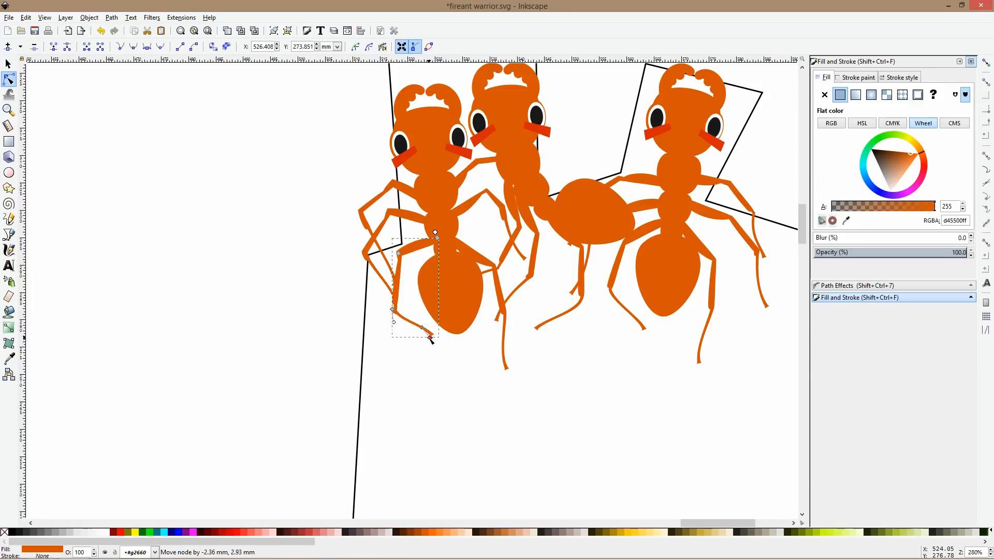
key("s")
key("Escape")
scroll(393, 322, "down", 2, "ctrl")
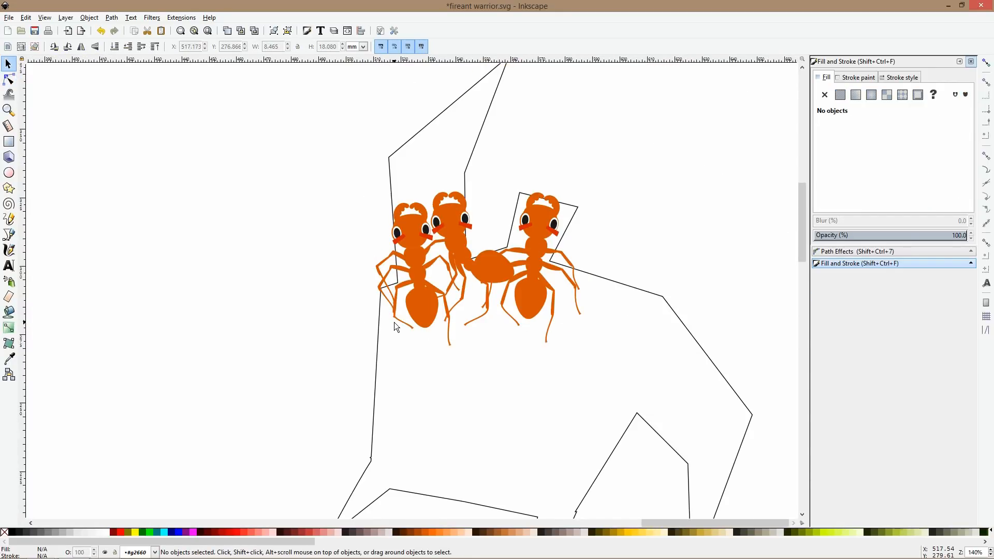
- Leave the group, nudge the whole reposed ant copy slightly right, and rotate it slightly counter-clockwise
scroll(439, 269, "up", 2, "ctrl")
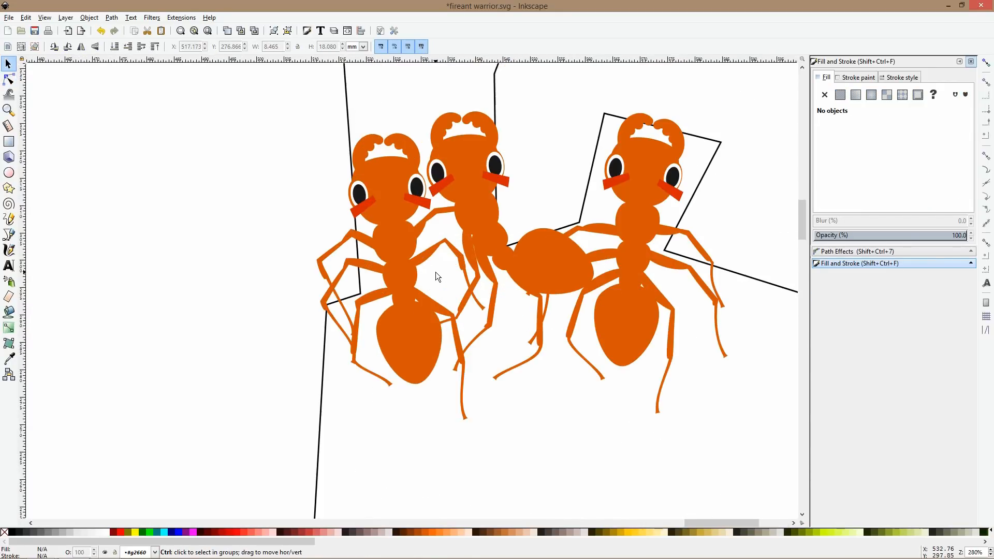
left_click(416, 258)
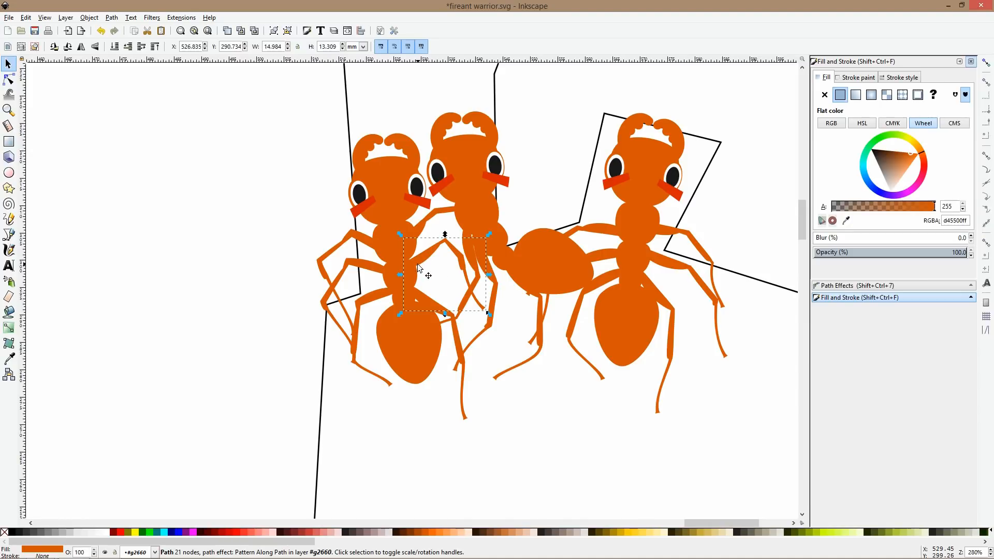
double_click(291, 235)
key("Escape")
left_click_drag(418, 264, 424, 264)
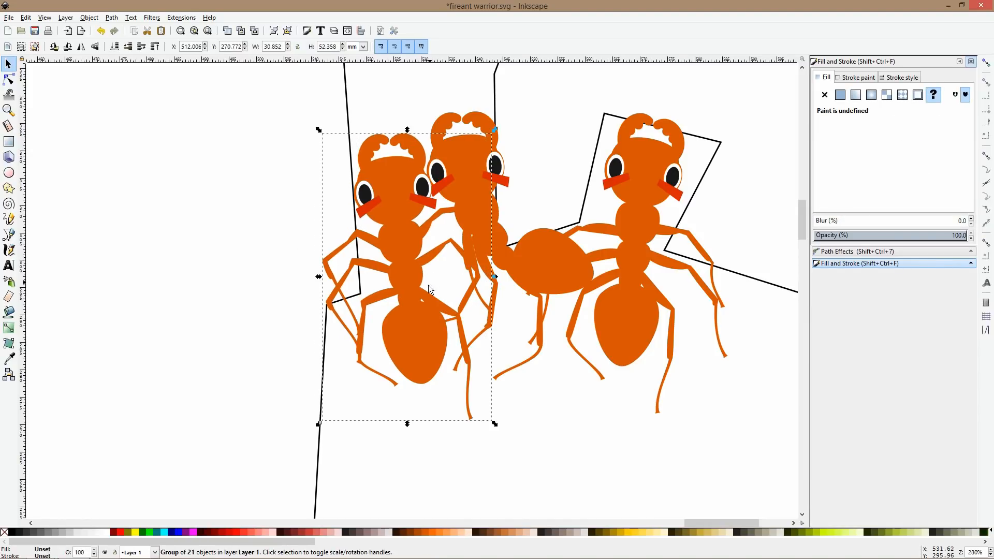
left_click_drag(495, 425, 505, 427)
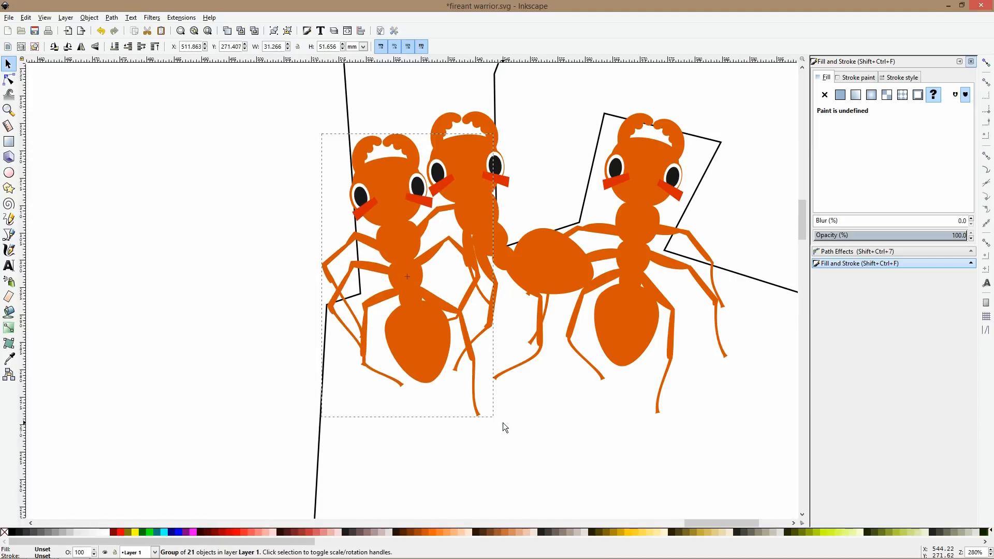
- Select the reposed ant copy's abdomen, waist, lower thorax and two right legs within its group, and rotate them counter-clockwise about the upper thorax joint
double_click(433, 333)
left_click(431, 334)
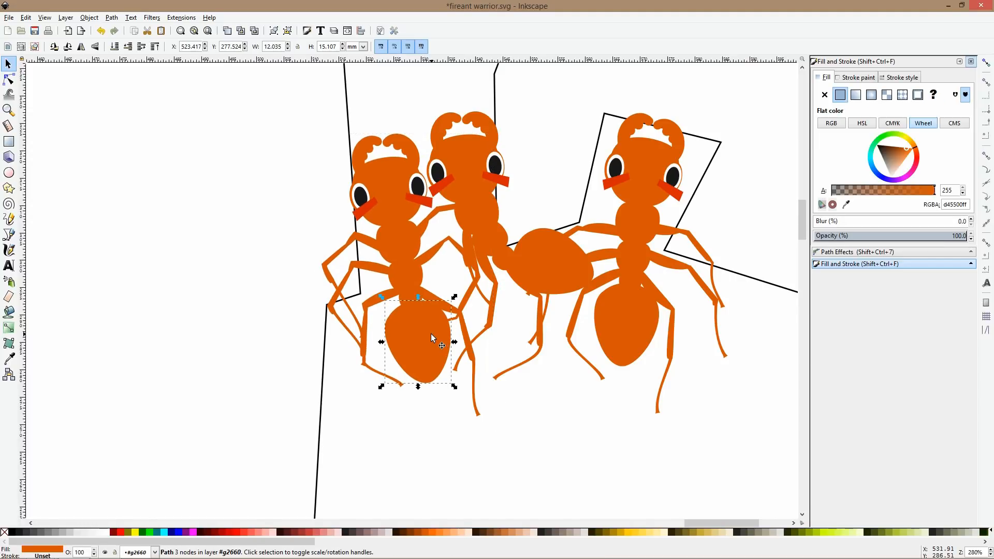
left_click(407, 301)
left_click(419, 325, "shift")
left_click(405, 273, "shift")
left_click(437, 249, "shift")
left_click(463, 329, "shift")
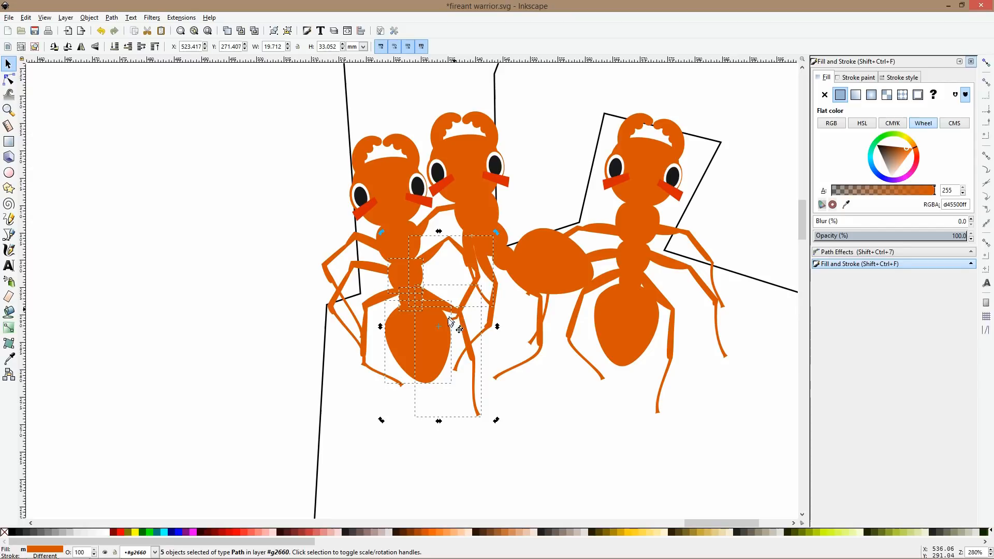
left_click_drag(439, 328, 429, 300)
left_click_drag(403, 257, 401, 250)
left_click_drag(497, 421, 532, 393)
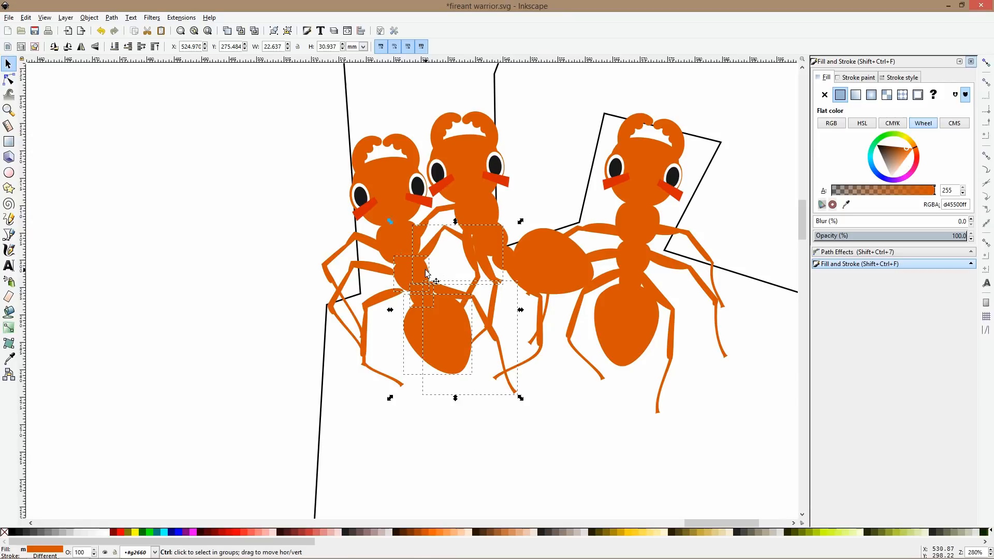
- Exclude the lower thorax and middle right leg, and rotate the abdomen, waist and lower right leg further counter-clockwise
left_click(405, 277, "shift")
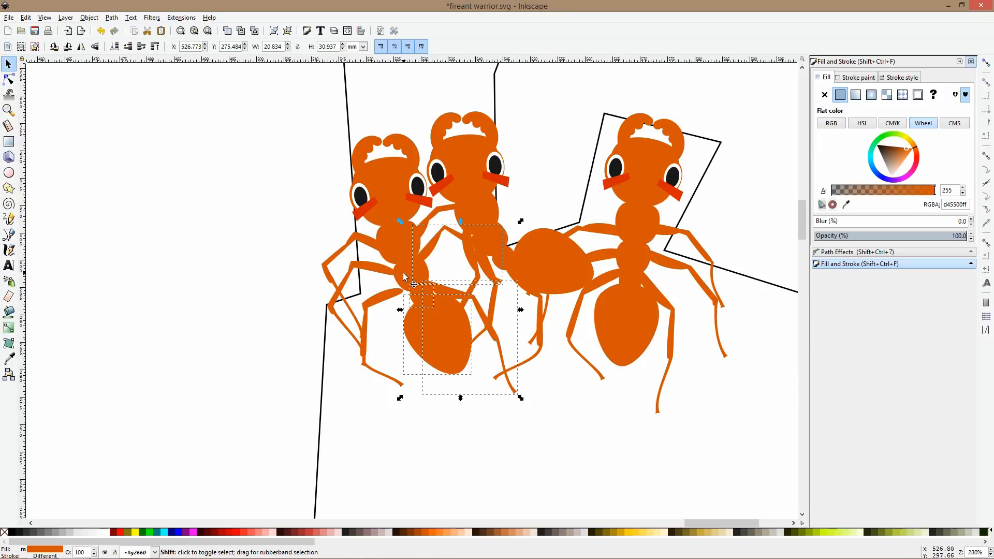
left_click(440, 255, "shift")
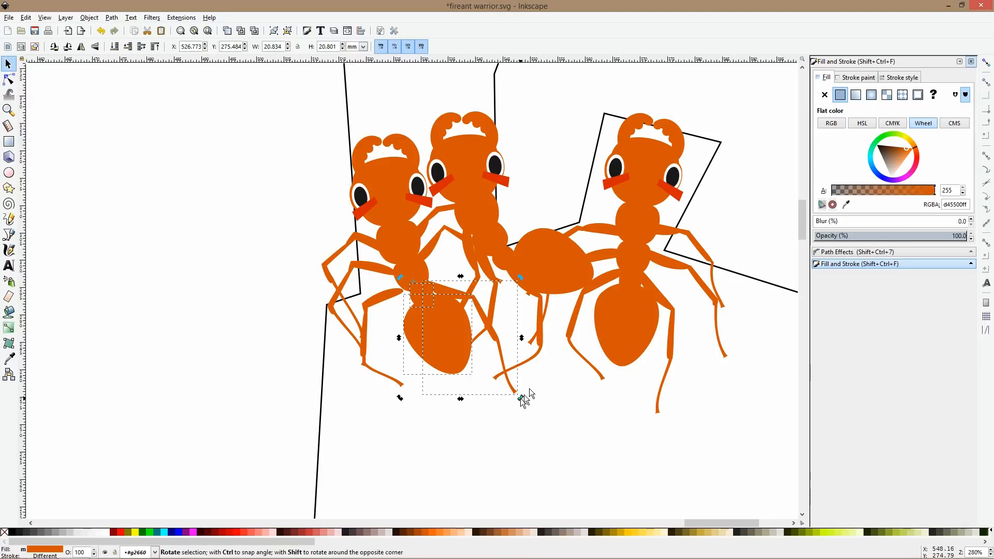
left_click_drag(526, 399, 545, 355)
key("Escape")
- Try deleting the ant copy's lower right leg and moving its lower left leg inward, and undo these changes
left_click(513, 305)
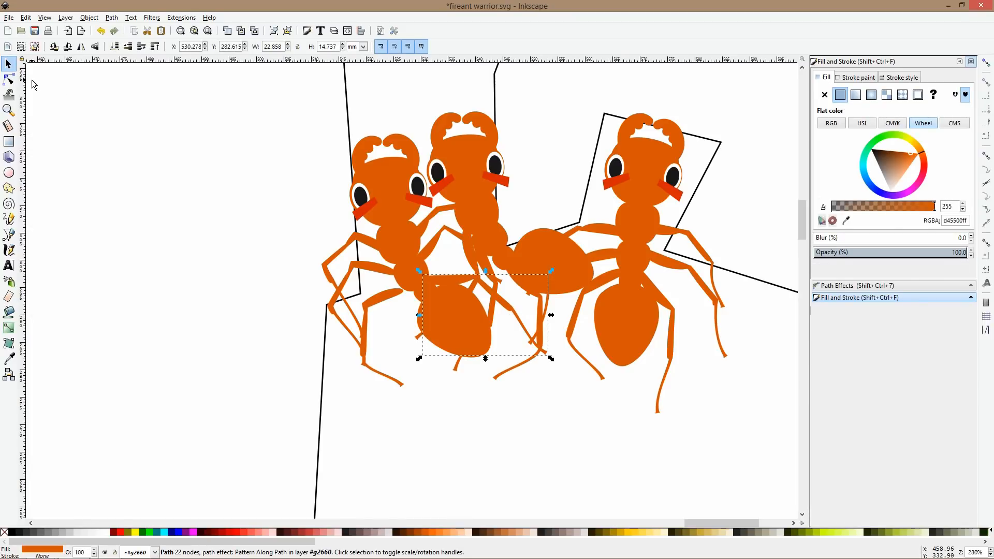
key("Escape")
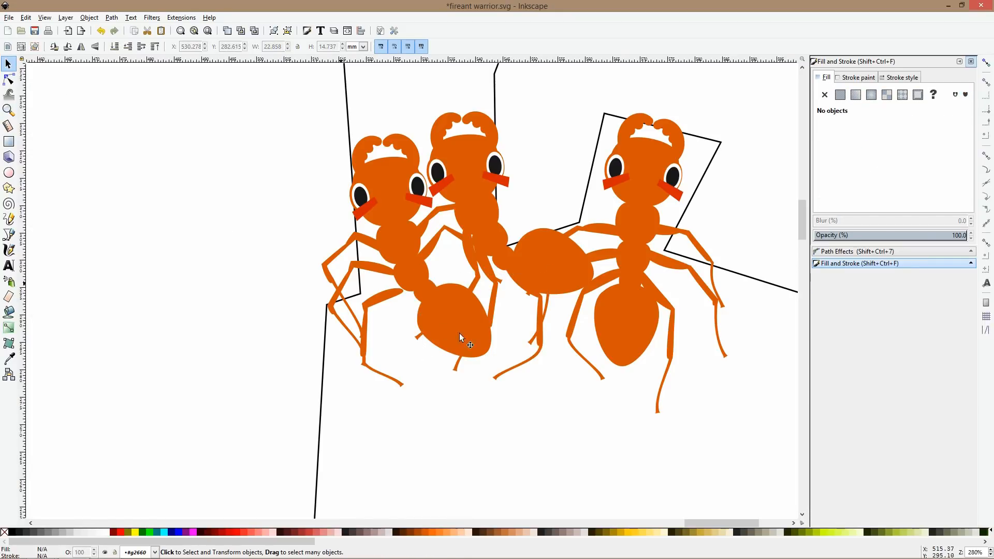
left_click(383, 297)
left_click_drag(381, 297, 402, 293)
left_click(276, 267)
scroll(337, 254, "down", 4)
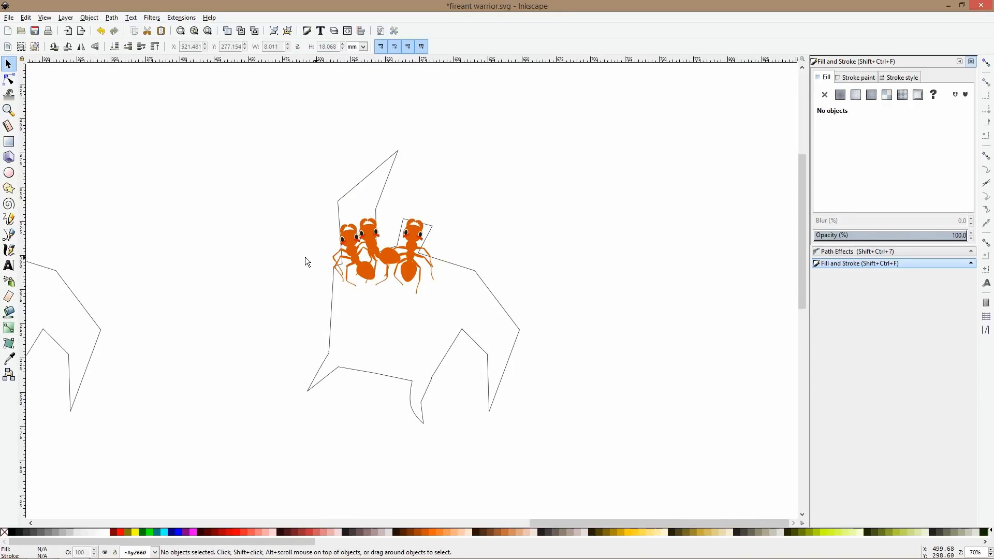
scroll(307, 253, "up", 2)
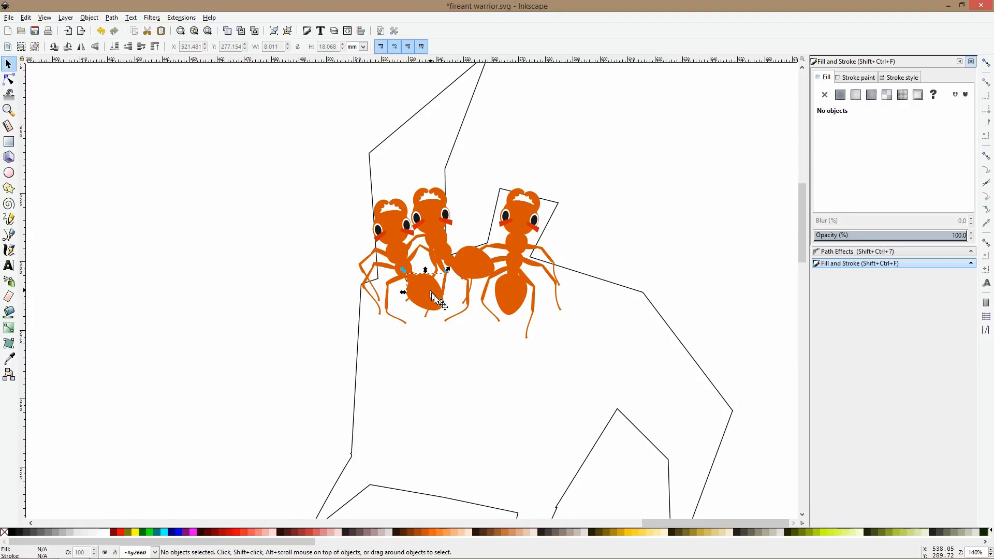
double_click(485, 172)
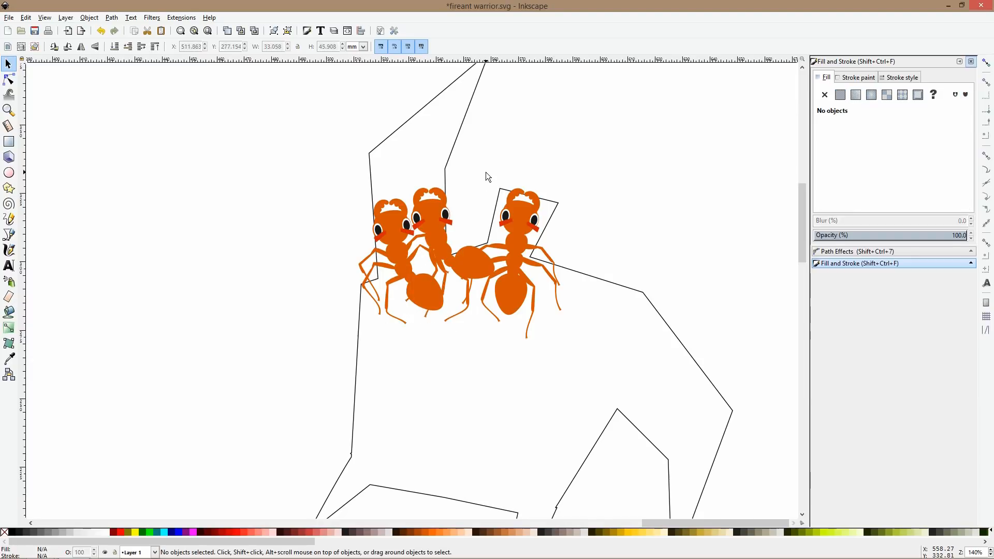
left_click(419, 294)
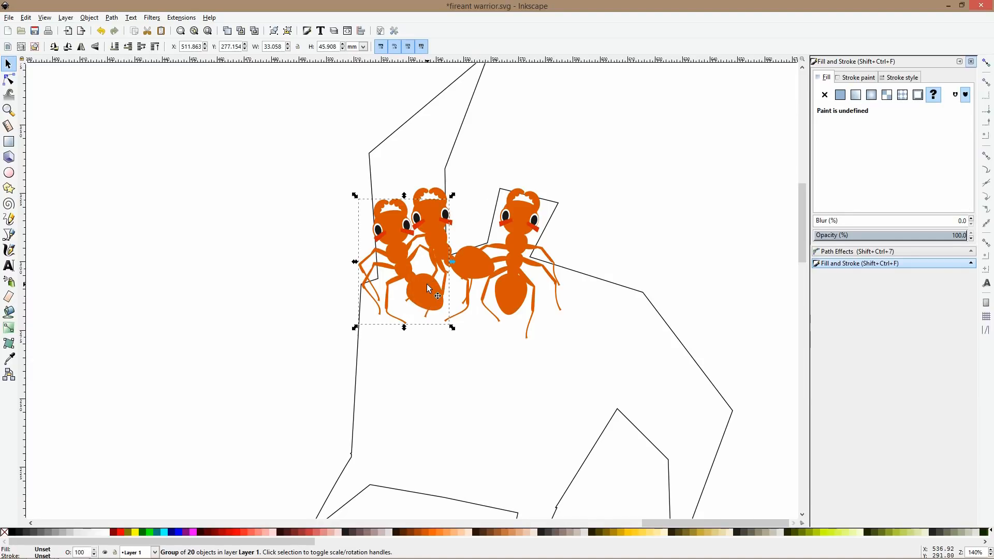
key("ctrl+shift+z")
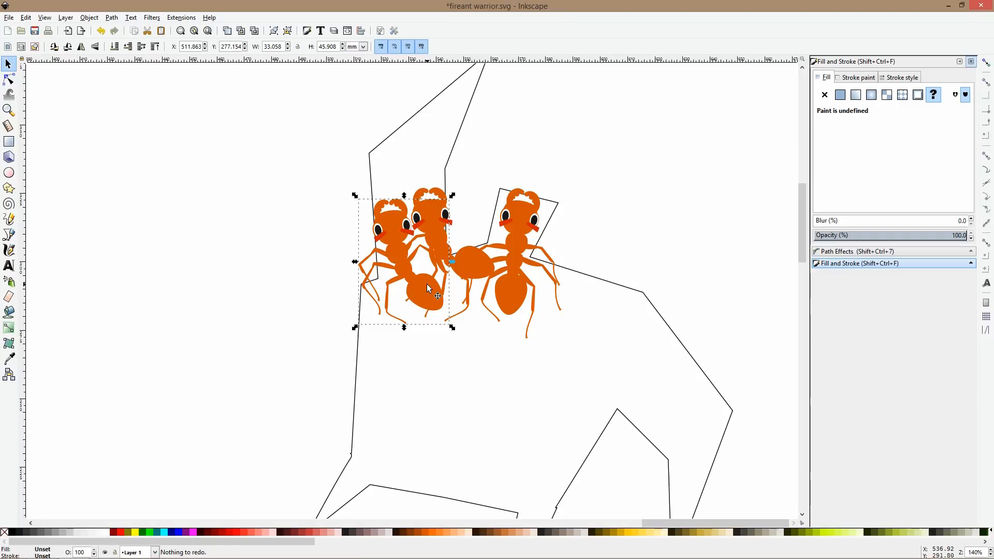
key("ctrl+z")
- Move the copy's lower left leg in against the body and reposition the lower right leg's nodes to raise its knee and fold its foot inward
left_click(382, 288, "ctrl")
left_click_drag(387, 282, 394, 282)
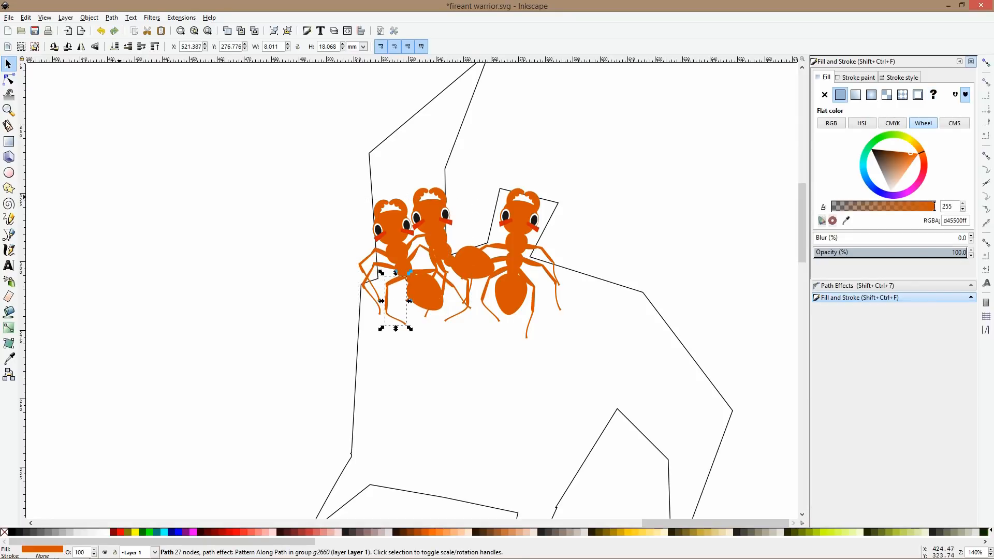
left_click(8, 78)
left_click(453, 290)
scroll(434, 271, "up", 4)
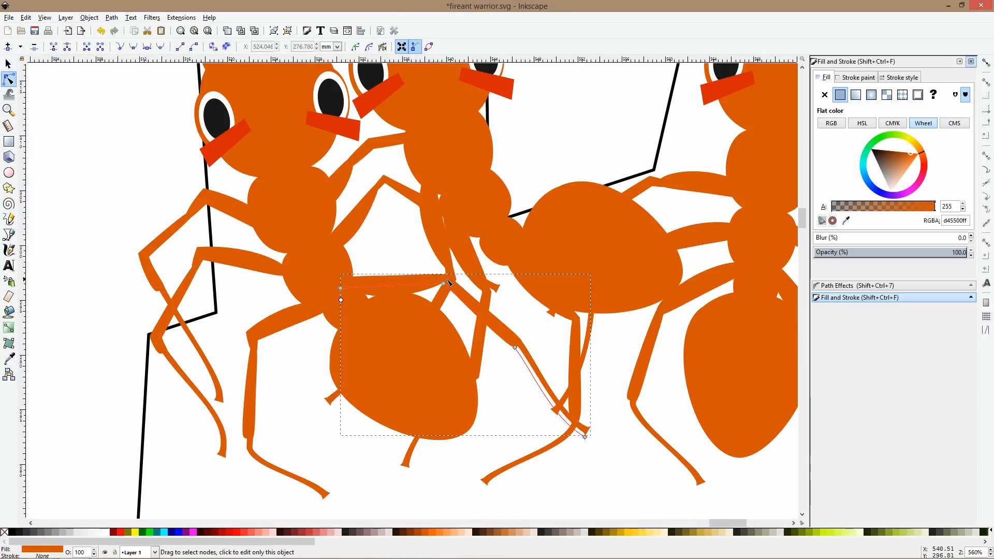
left_click_drag(443, 284, 440, 266)
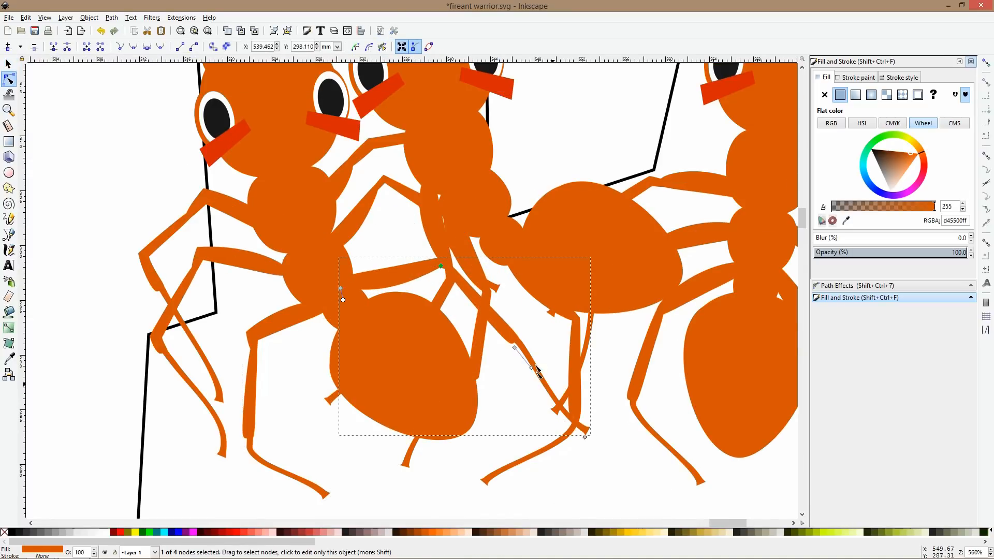
left_click_drag(515, 348, 509, 317)
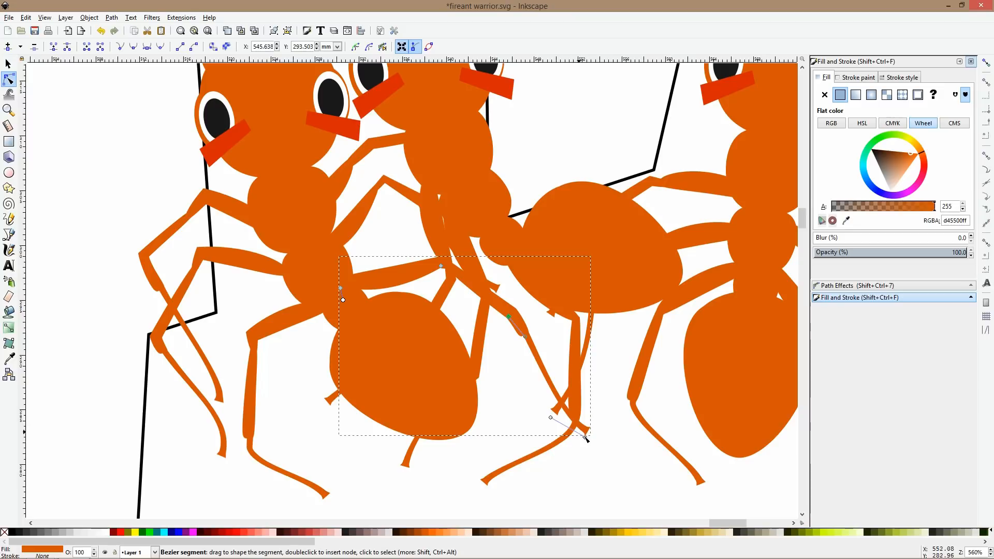
left_click_drag(583, 437, 521, 454)
key("Escape")
left_click(127, 201)
- Try flipping the reposed ant copy's eyebrows vertically and moving them above its eyes, and undo the changes
scroll(196, 252, "down", 4)
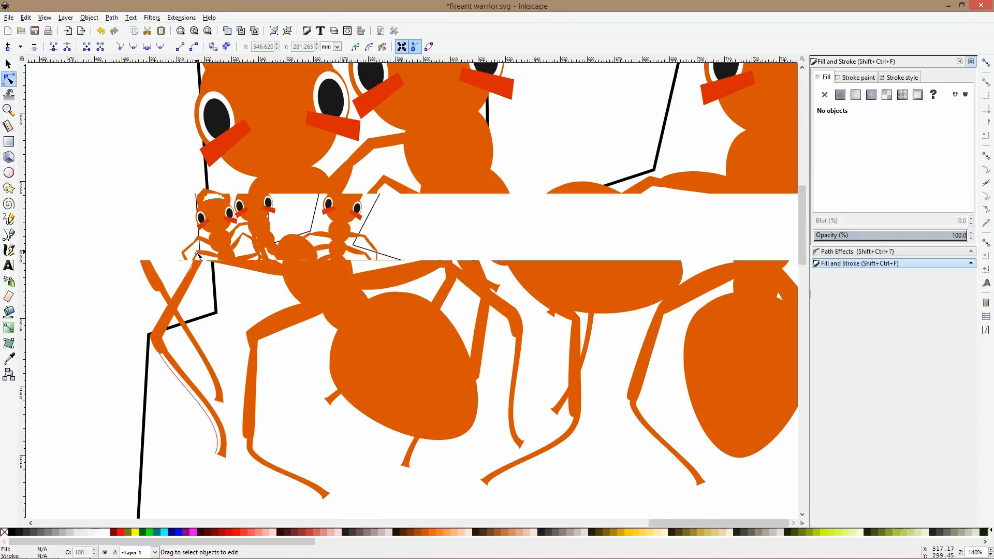
scroll(198, 254, "up", 4)
left_click(206, 288)
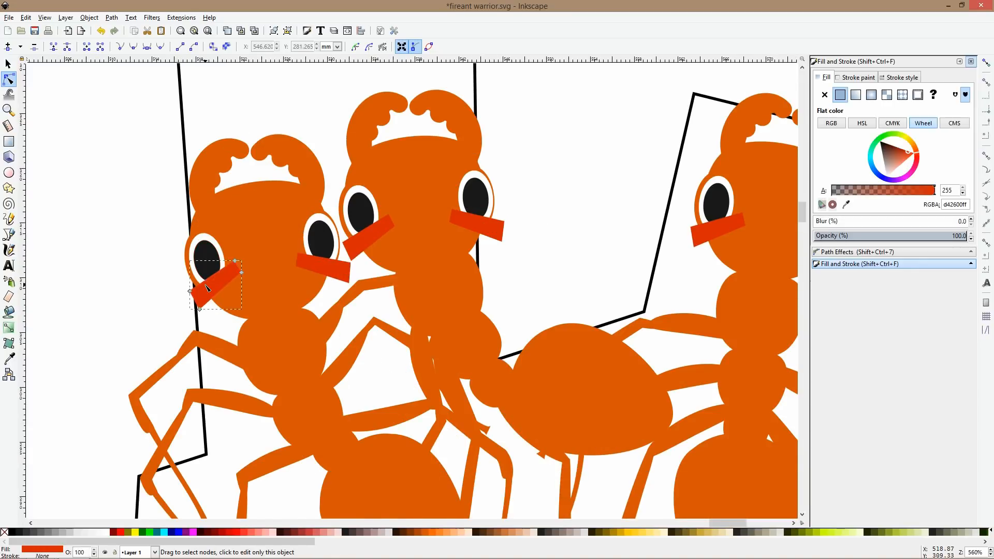
key("s")
left_click(312, 265, "shift")
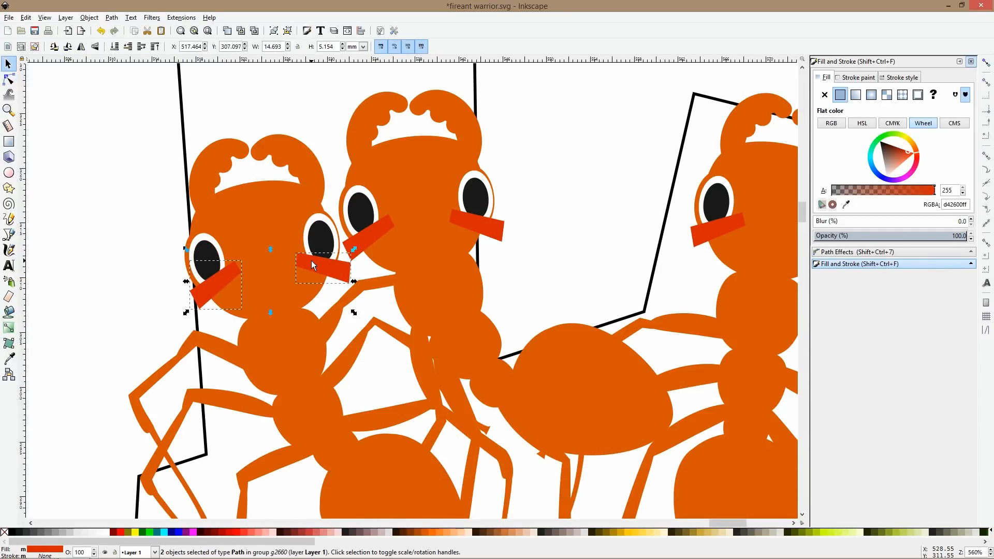
key("v")
left_click_drag(315, 288, 305, 210)
left_click(195, 192)
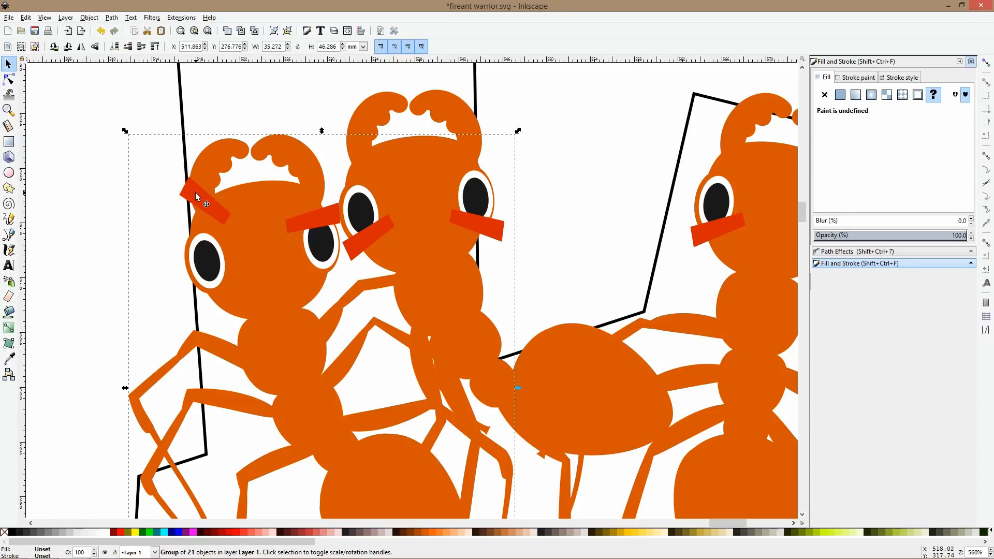
key("ctrl+z")
key("ctrl+z")
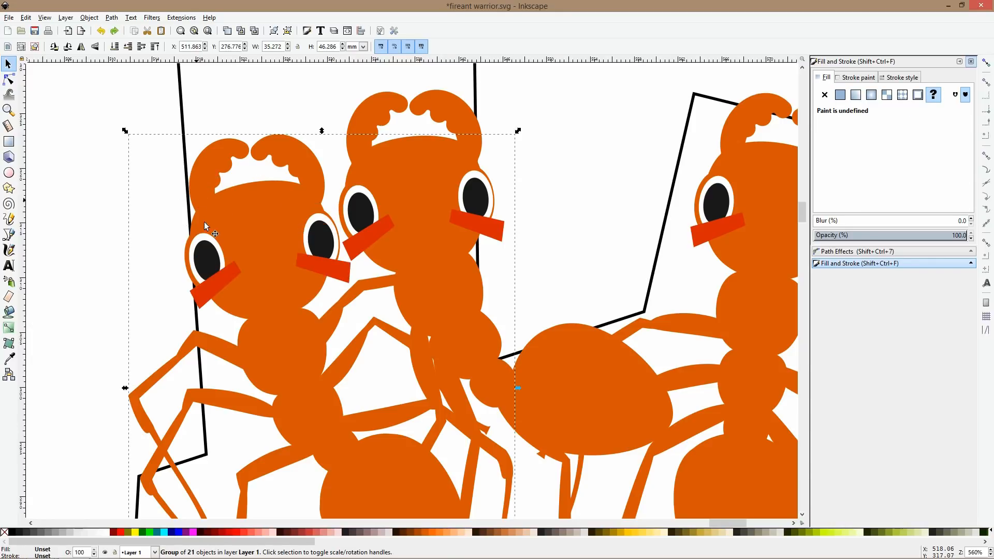
scroll(204, 222, "down", 4)
left_click(429, 188)
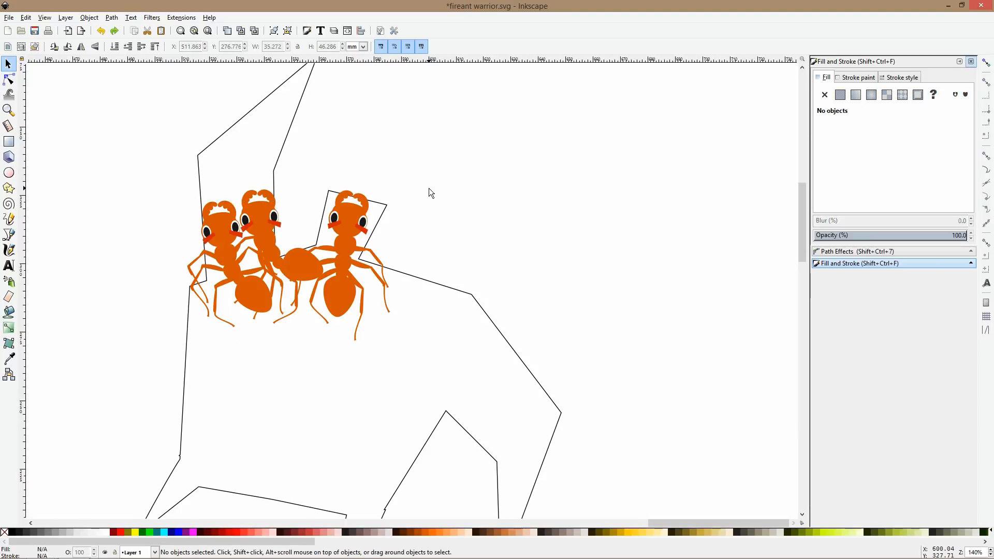
- Try flipping both of the rightmost ant's eyebrows vertically within its group
scroll(337, 220, "up", 3)
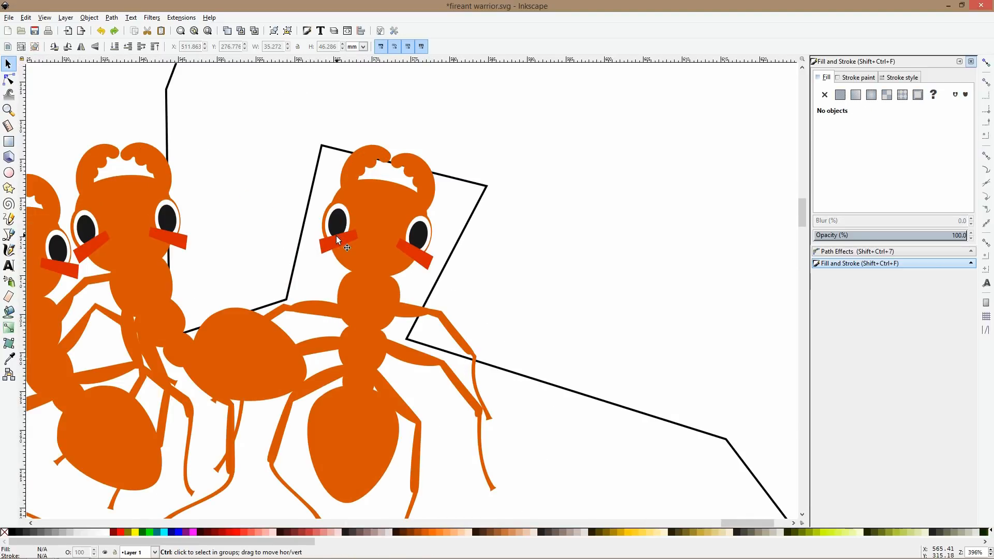
left_click(336, 235, "ctrl")
left_click(404, 245, "ctrl+shift")
left_click(404, 246, "ctrl+shift")
left_click(382, 221, "ctrl+shift")
key("v")
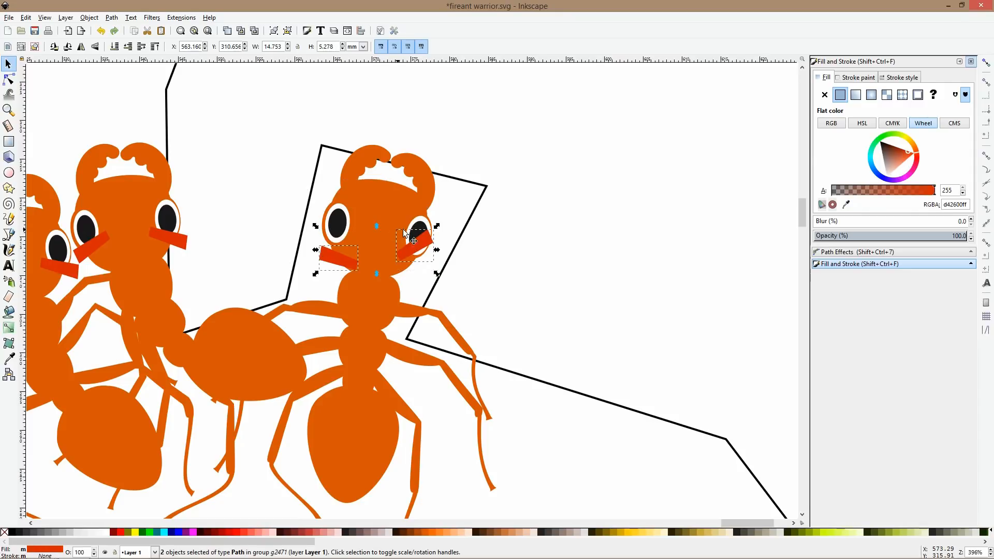
left_click(426, 239)
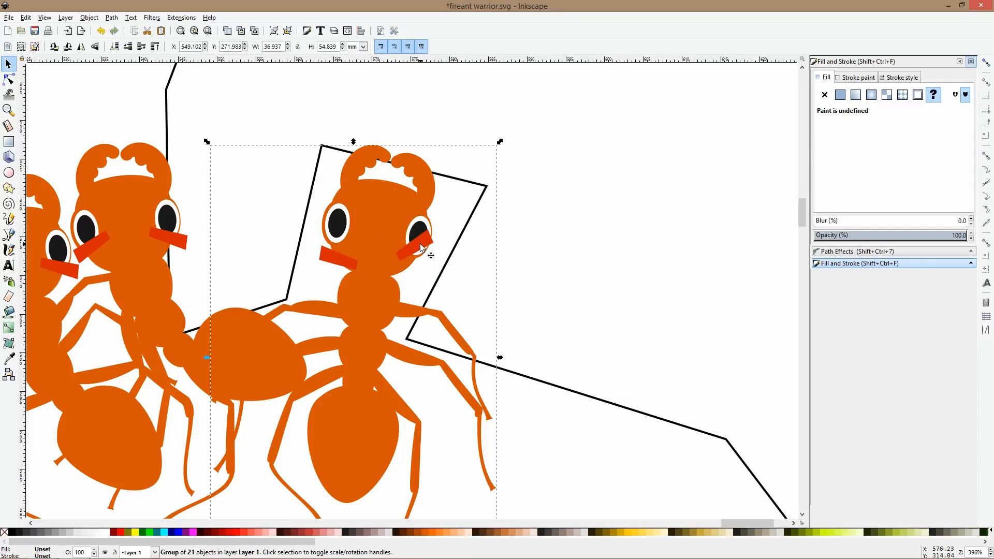
- Try rotating the rightmost ant's flipped eyebrows counter-clockwise and moving them up above its eyes
left_click(422, 248, "ctrl")
left_click(346, 255, "ctrl+shift")
key("n")
key("s")
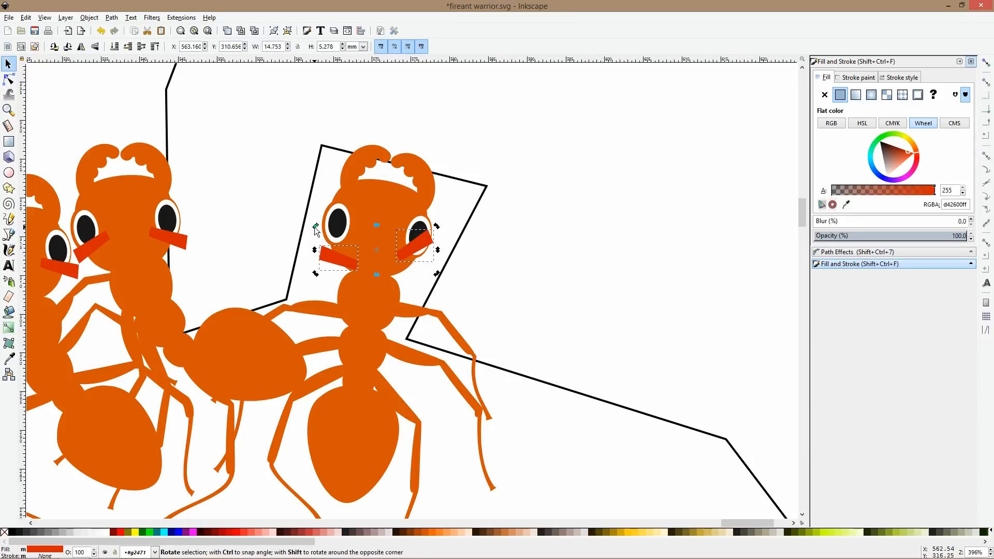
key("bracketright")
left_click_drag(339, 239, 341, 201)
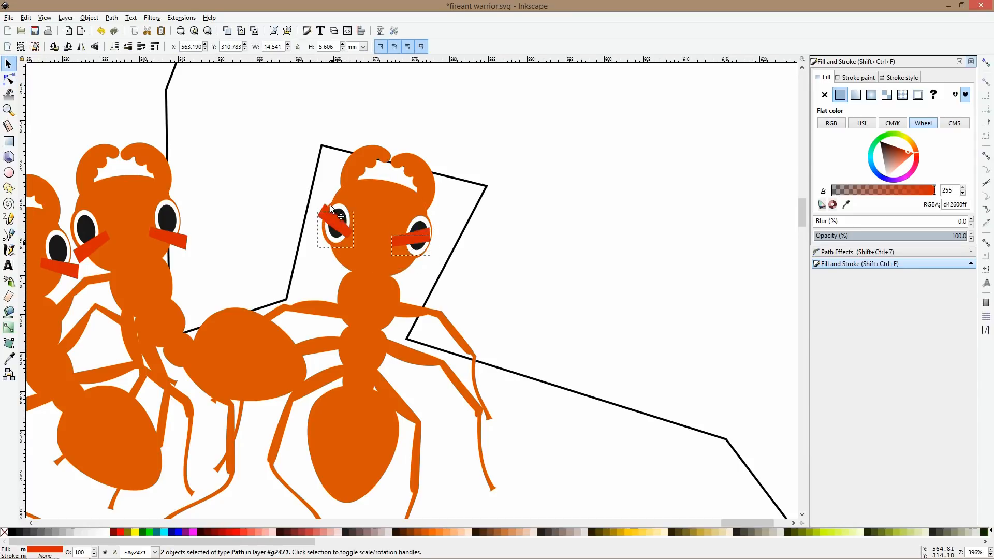
- Undo the move, rotation and flip of the rightmost ant's eyebrows
scroll(495, 239, "down", 3, "ctrl")
left_click(507, 239)
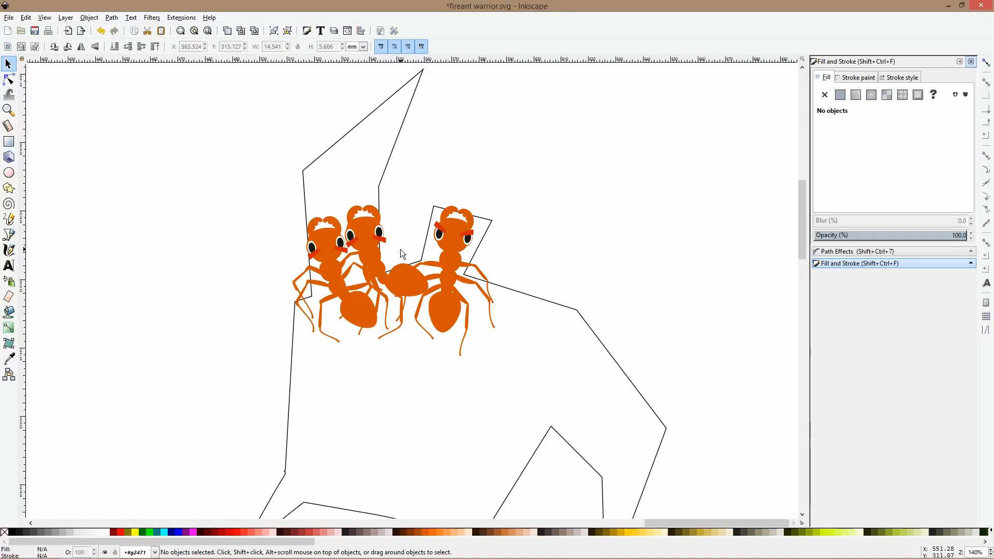
scroll(442, 241, "up", 2, "ctrl")
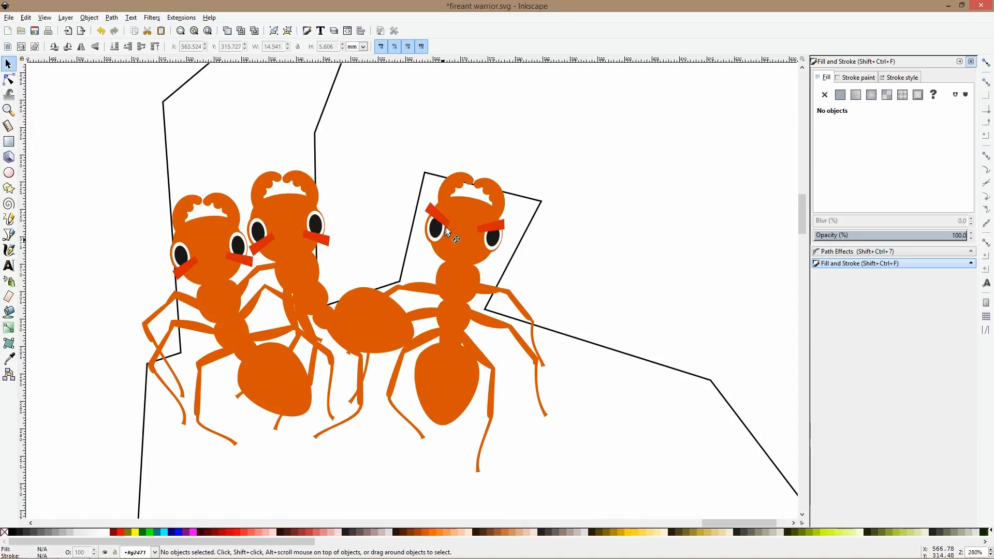
left_click(457, 223)
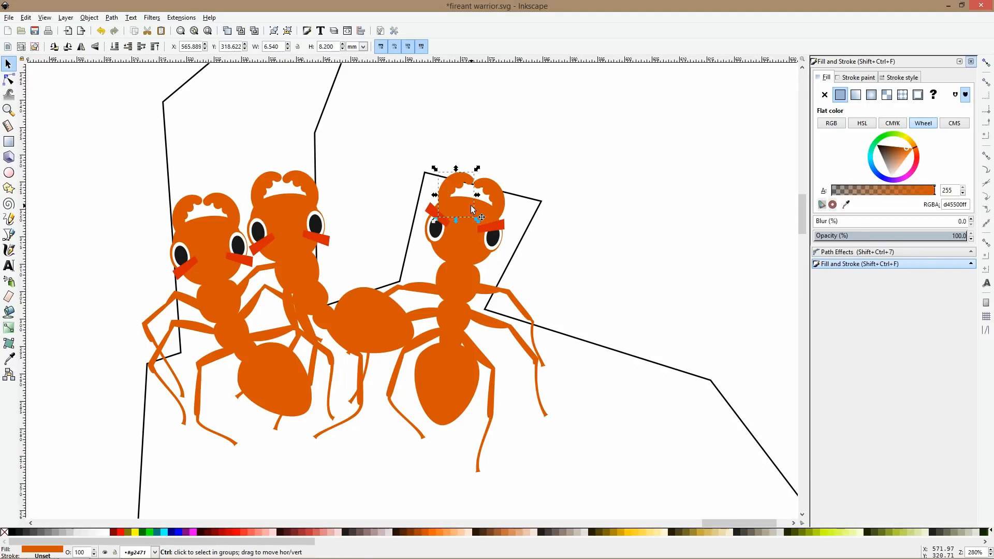
key("ctrl+z")
key("ctrl+z")
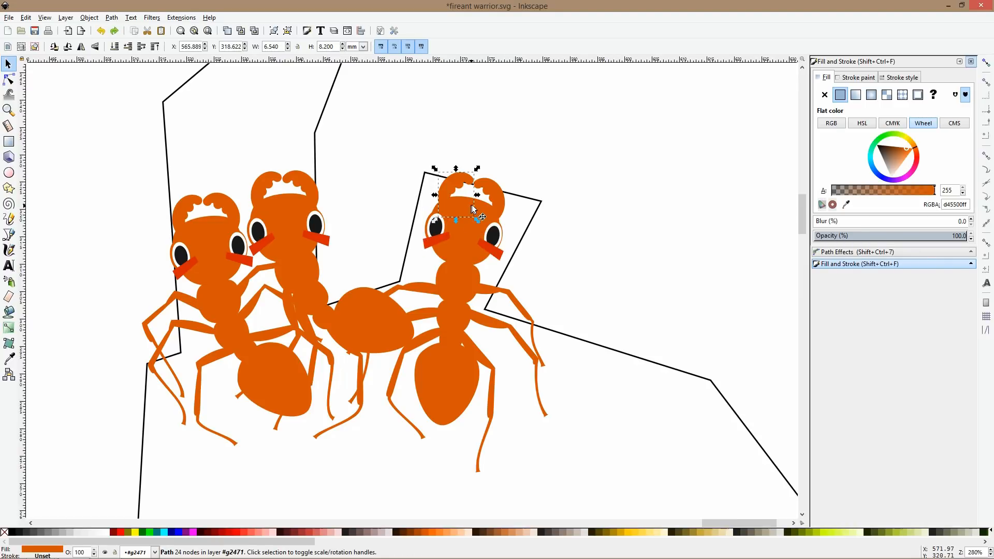
- Group all of the rightmost ant's head parts, flip the head vertically, rotate it clockwise and set it down over the upper thorax
left_click_drag(399, 132, 560, 273)
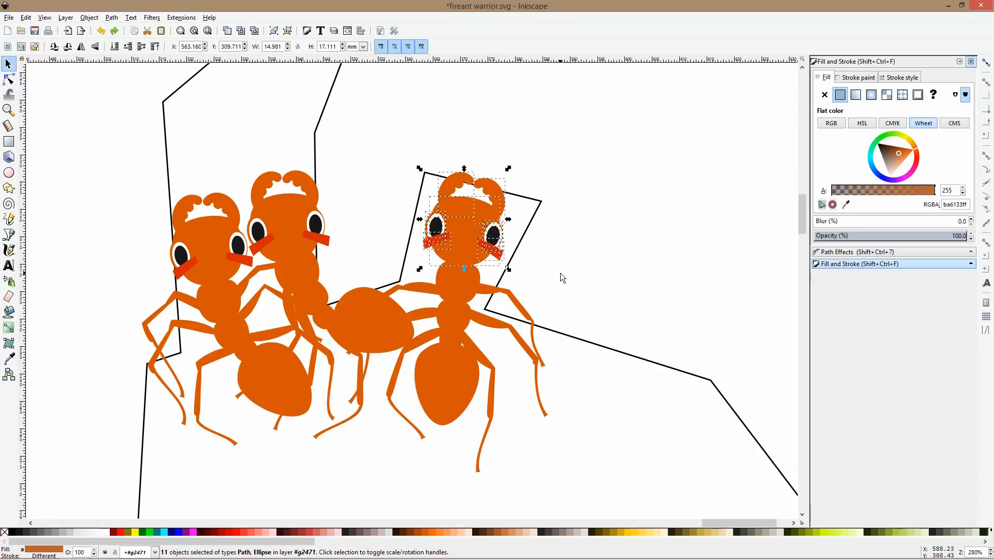
key("ctrl+g")
key("v")
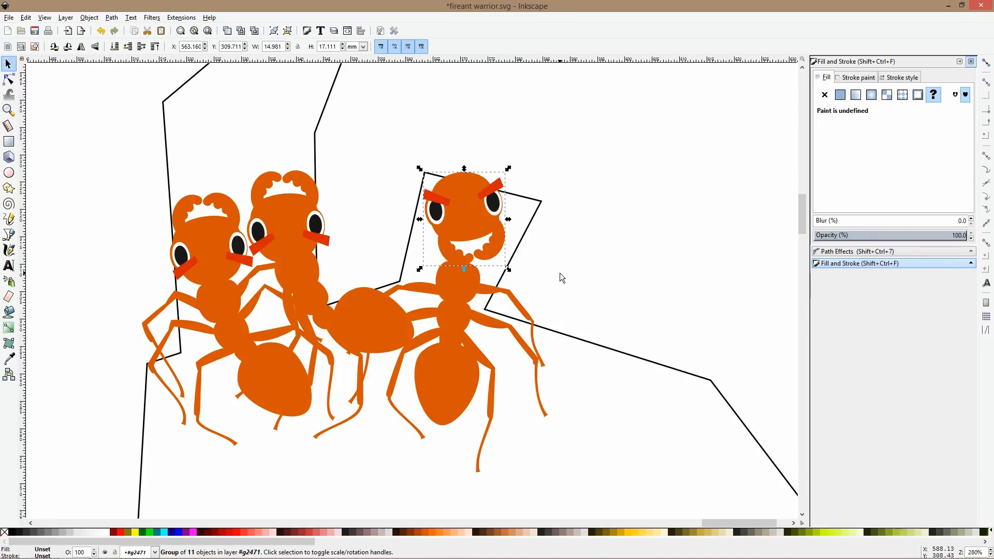
left_click(467, 195)
left_click_drag(508, 169, 528, 223)
left_click_drag(478, 198, 451, 229)
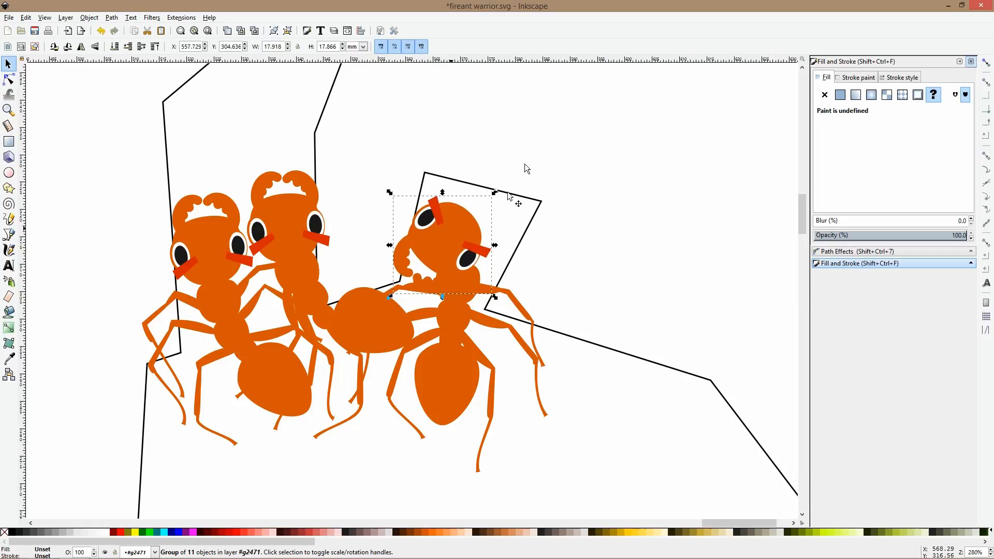
left_click(524, 149)
- Rotate the middle ant's head slightly clockwise within its group and reposition it on top of the thorax
left_click(291, 210)
double_click(291, 210)
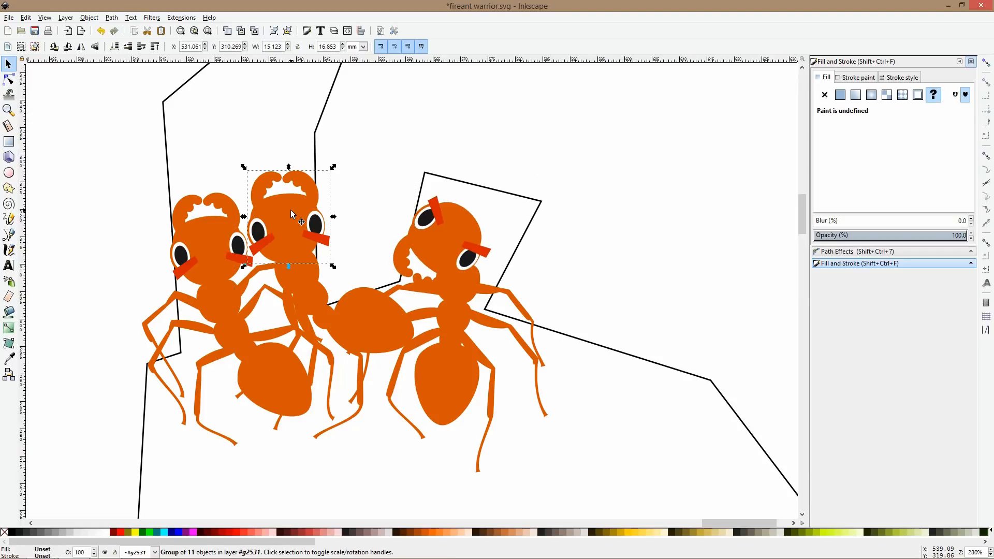
left_click_drag(337, 169, 356, 187)
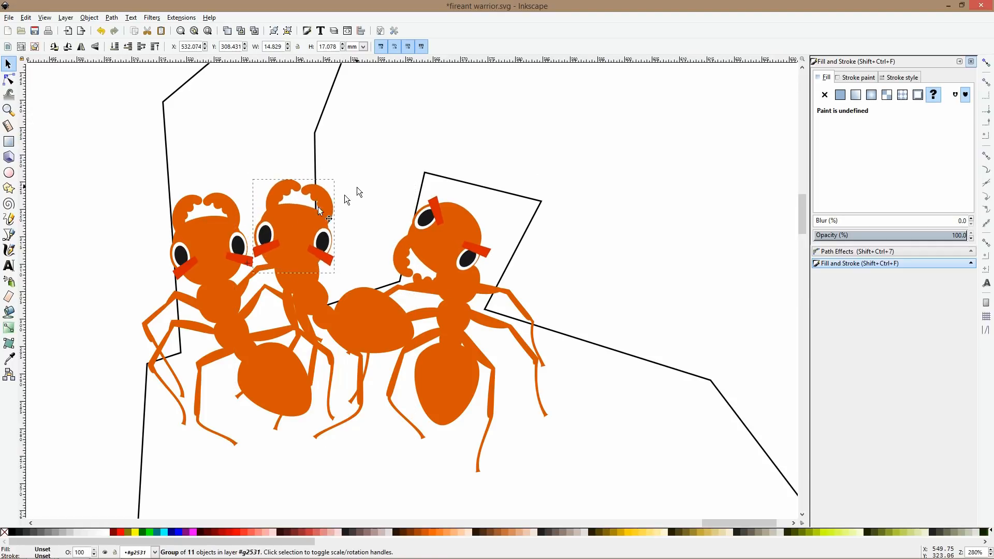
left_click_drag(300, 203, 302, 206)
- Group all of the leftmost ant's head parts and rotate the head counter-clockwise on its thorax
left_click(214, 237)
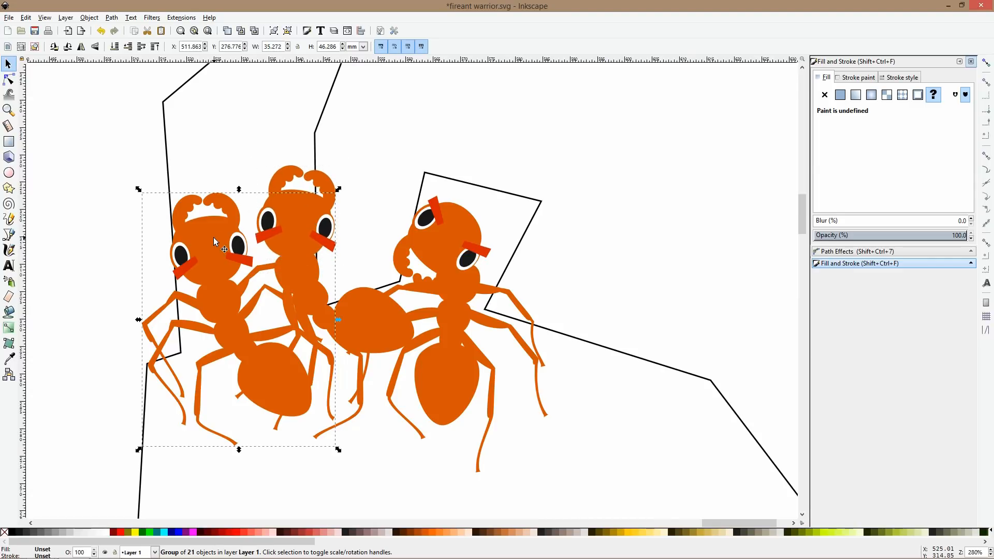
double_click(216, 226)
left_click_drag(109, 168, 254, 291)
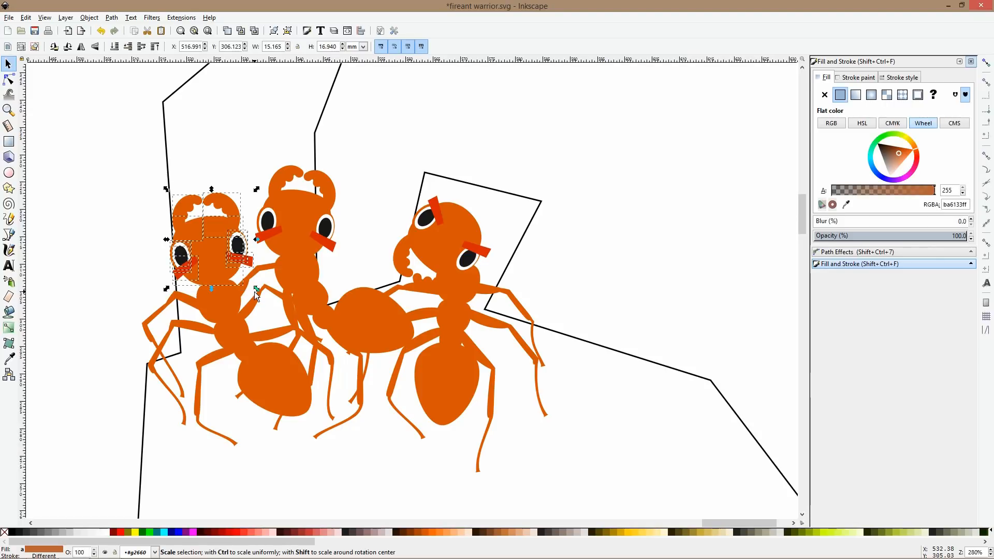
key("ctrl+g")
left_click(226, 259)
left_click_drag(166, 188, 200, 224)
left_click(96, 222)
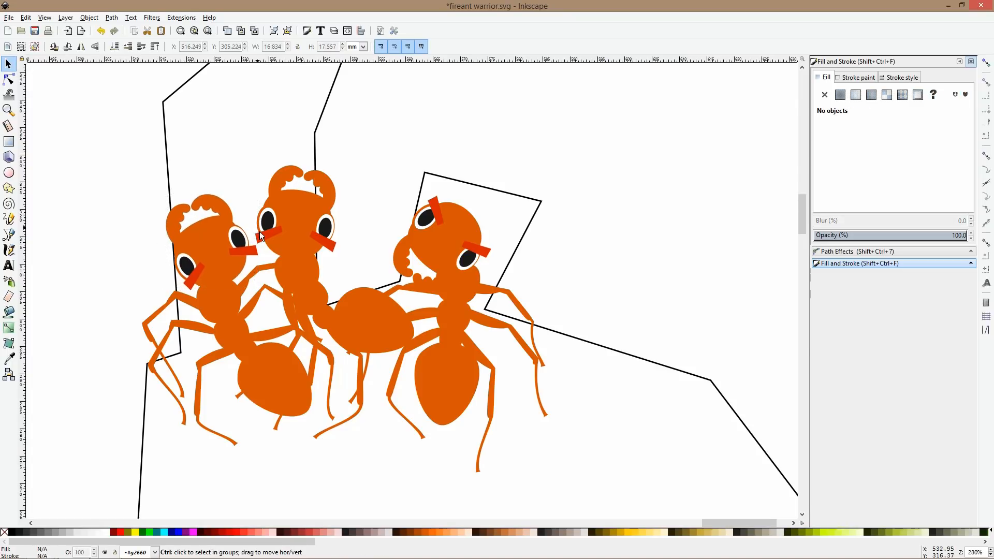
- Move the whole leftmost ant slightly right and down, and rotate it a little counter-clockwise
scroll(281, 243, "down", 5)
scroll(280, 243, "up", 2)
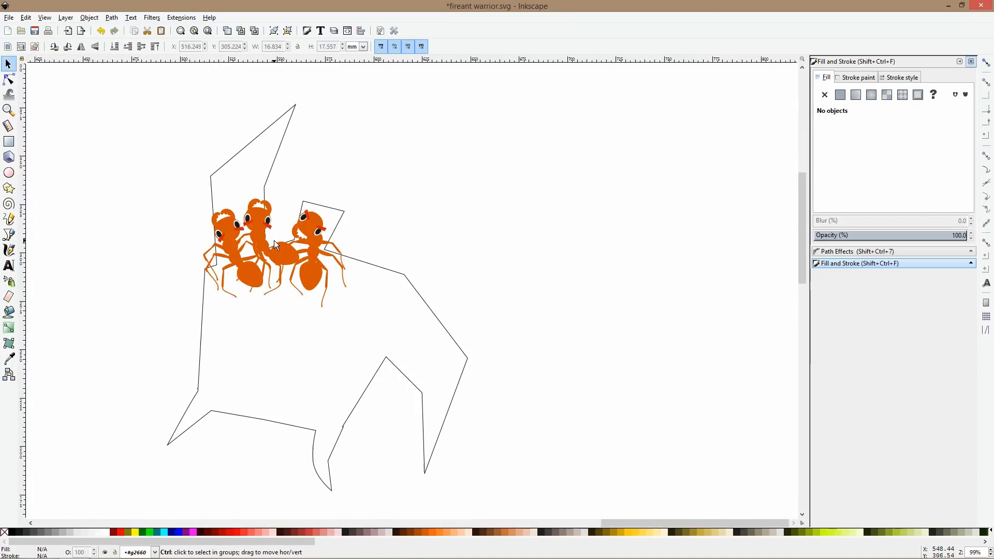
left_click(260, 268)
key("ctrl+z")
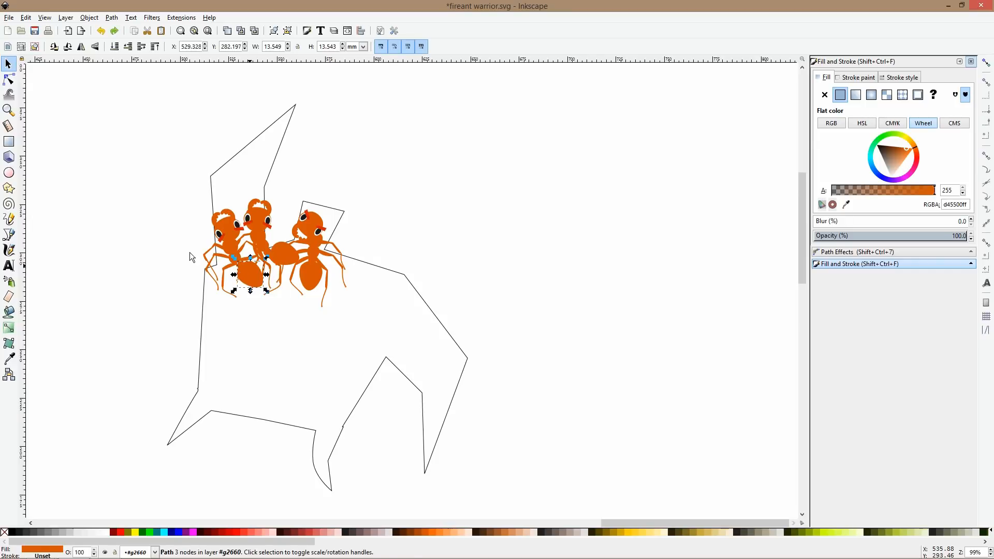
double_click(186, 246)
left_click(187, 249)
left_click_drag(230, 253, 236, 256)
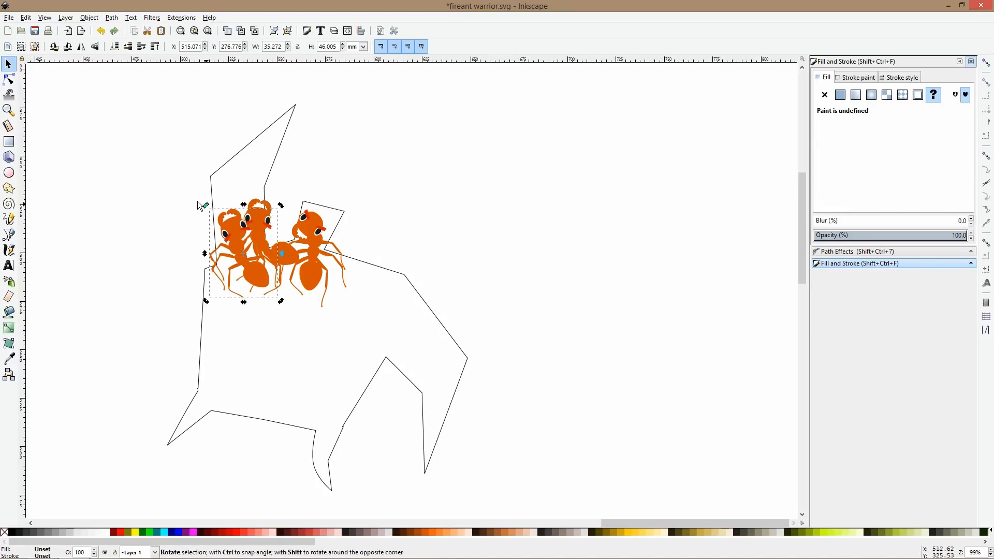
left_click_drag(204, 205, 193, 210)
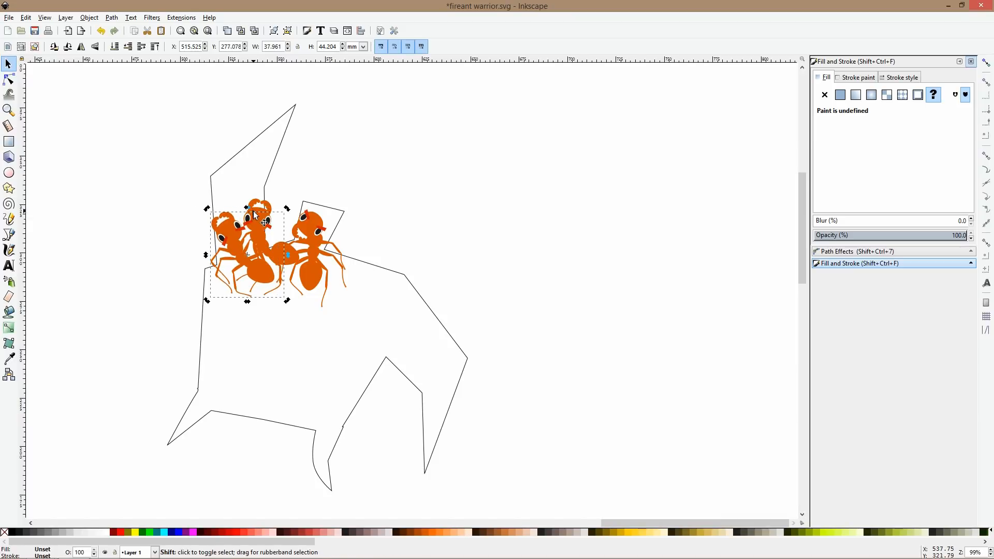
- Duplicate the two leftmost ants, flip the copies horizontally and vertically, and place them at the outline's outer bend on the far arm
left_click(254, 213, "shift")
key("ctrl")
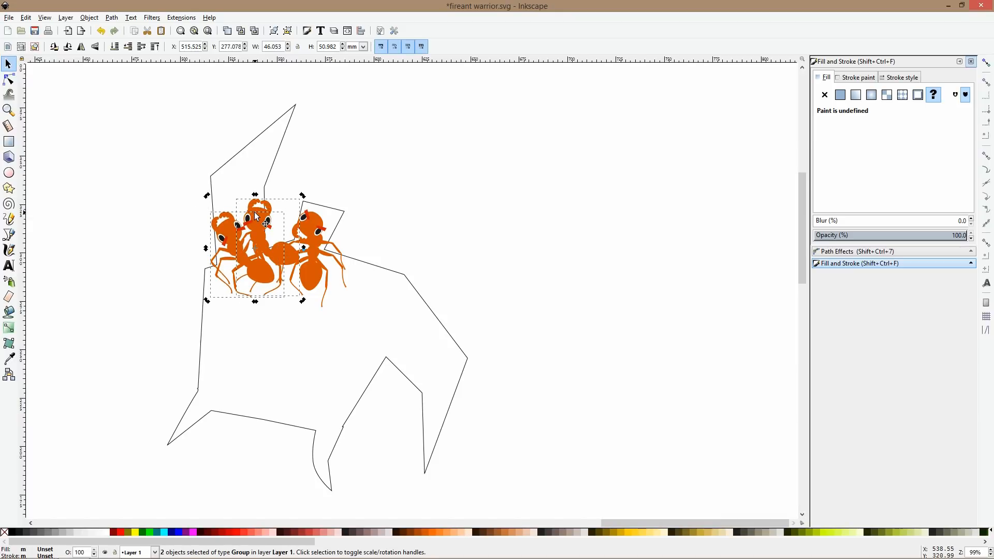
key("h")
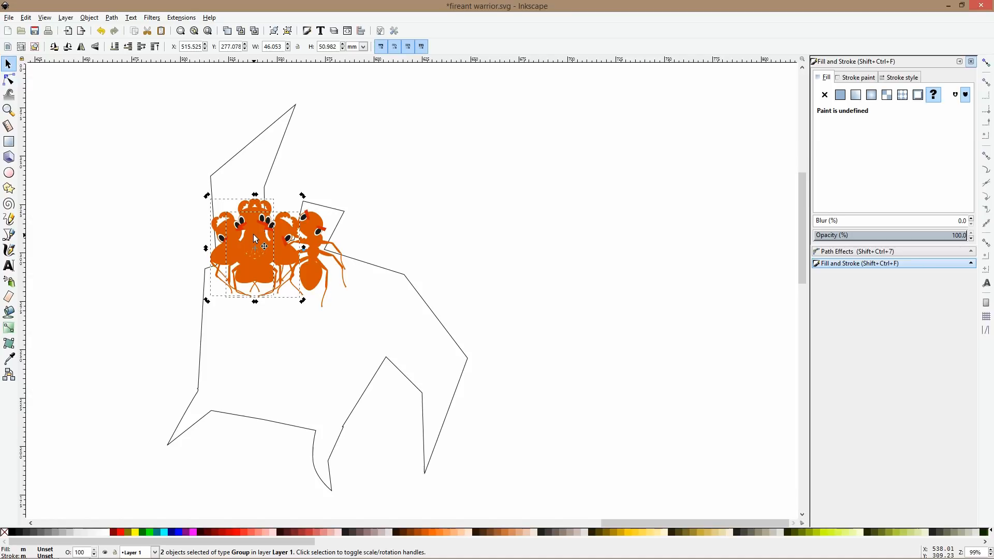
left_click_drag(216, 255, 436, 352)
key("v")
left_click(523, 296)
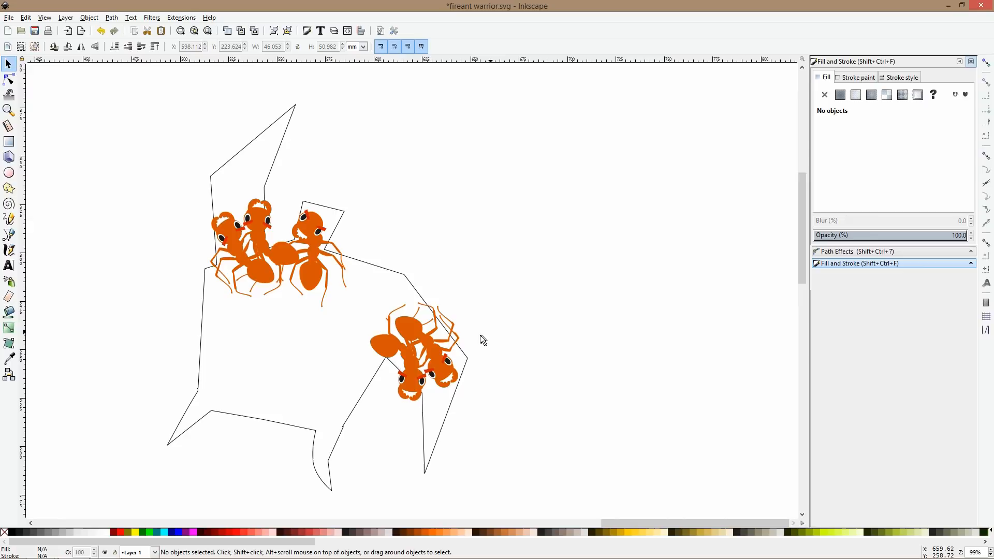
- Shift the outer ant of the flipped pair slightly upward along the arm outline
scroll(479, 335, "down", 4)
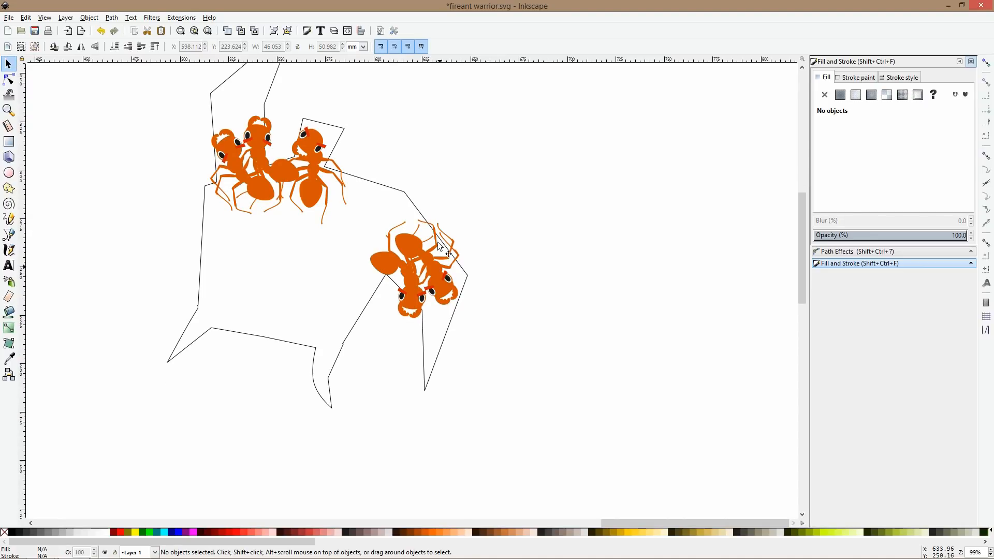
scroll(437, 240, "up", 1)
left_click(434, 267)
left_click_drag(433, 265, 406, 294)
left_click(387, 139)
- Duplicate the ant at the neck, rotate the copy clockwise and place it on the sloping shoulder line beside it
left_click(274, 184)
key("ctrl")
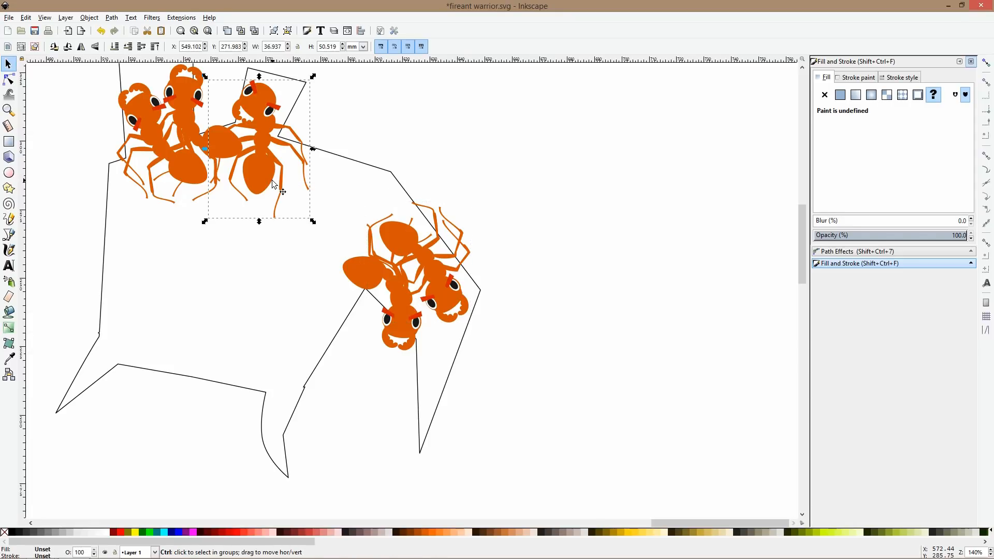
left_click(275, 184)
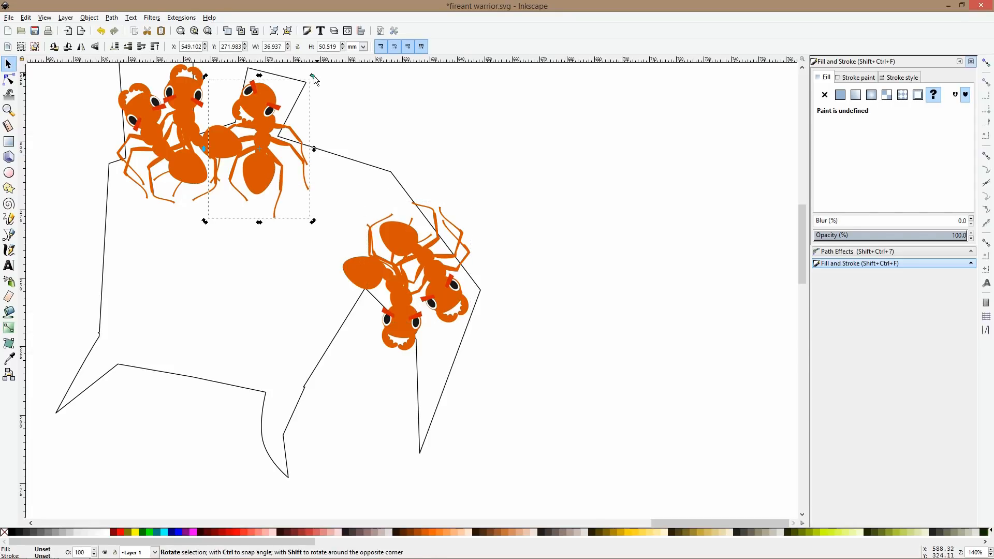
left_click_drag(314, 75, 338, 102)
left_click_drag(278, 107, 343, 138)
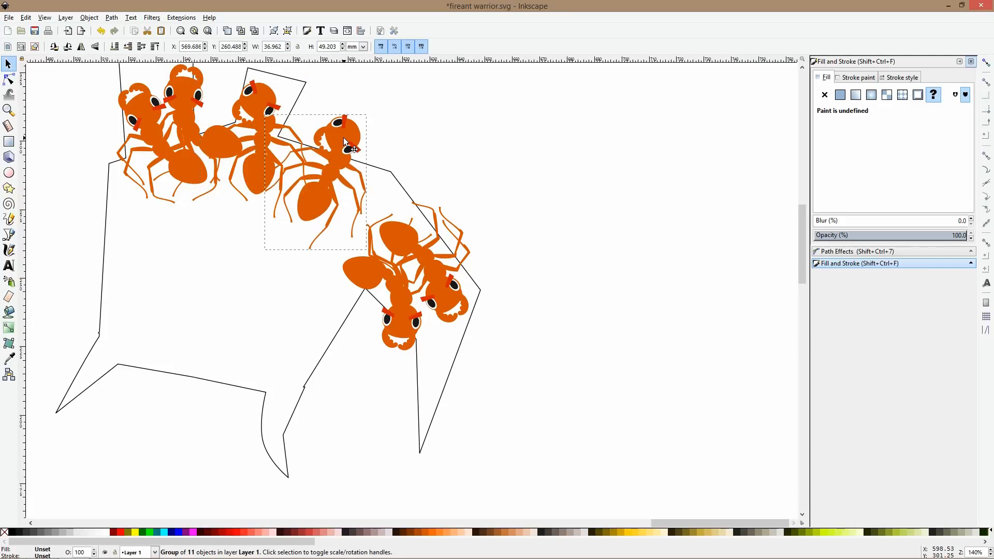
left_click(461, 181)
- Move the ant at the neck slightly up and to the right over the neck outline
scroll(462, 182, "down", 4)
scroll(422, 170, "up", 5)
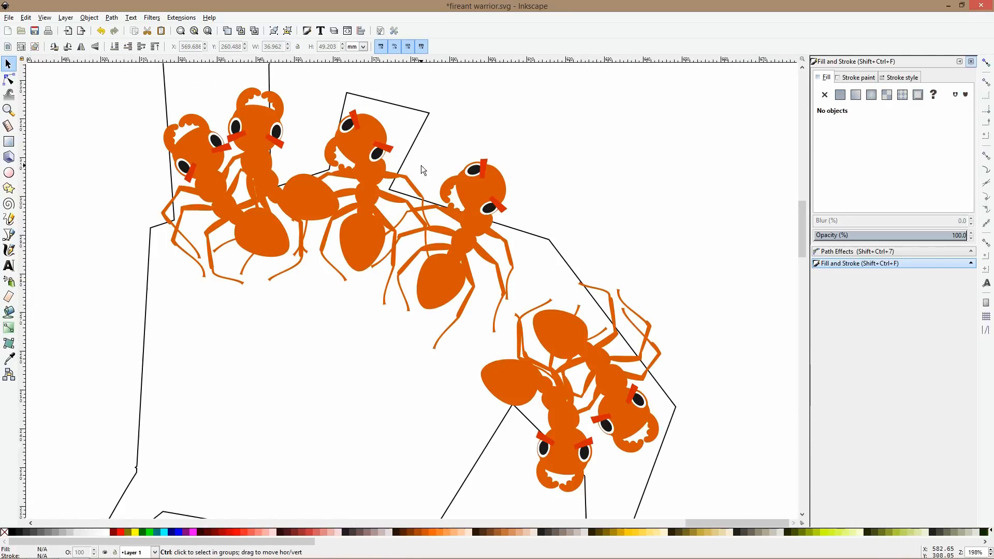
scroll(300, 166, "down", 3)
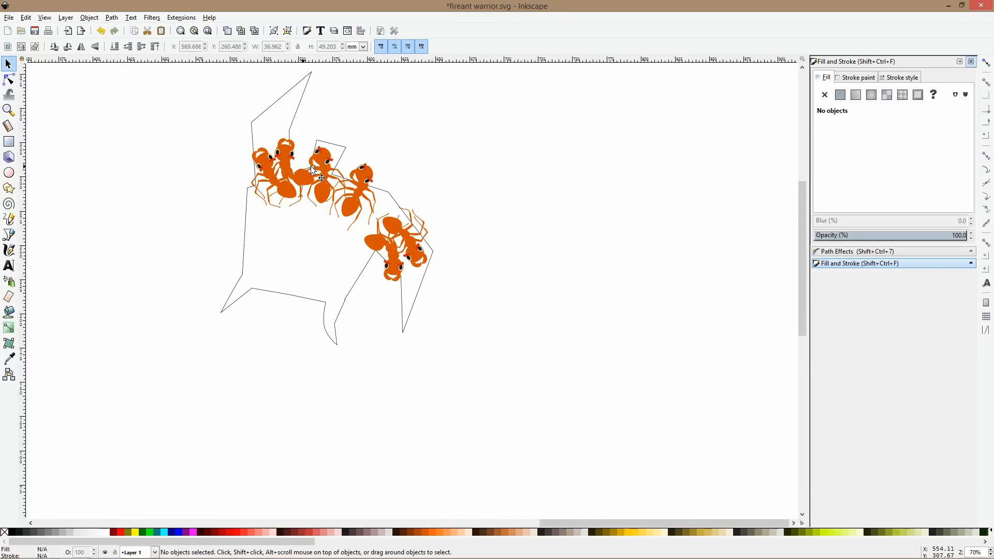
left_click(333, 147)
left_click_drag(334, 149, 327, 153)
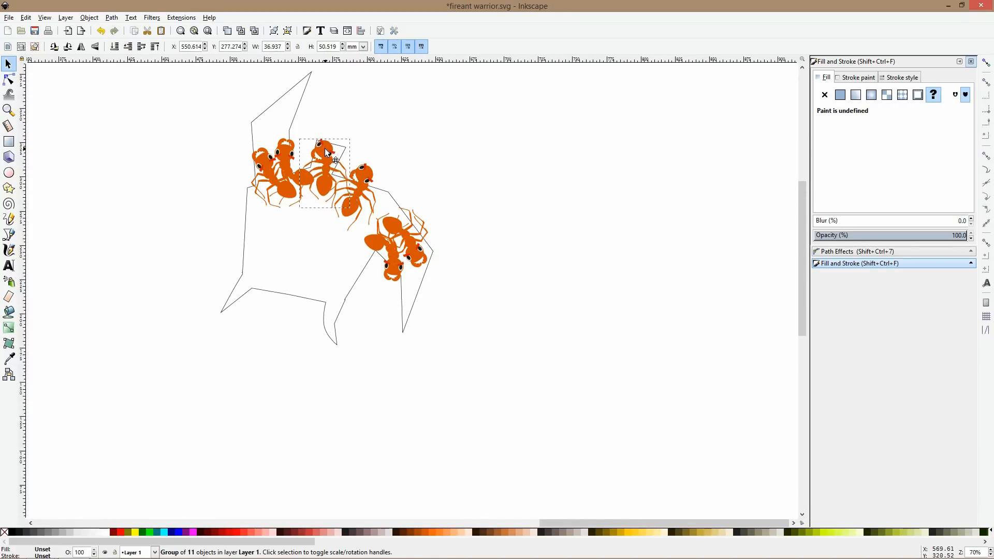
- Shift the two leftmost ants down and to the left, and rotate the second one slightly counter-clockwise
mouse_move(266, 165)
left_mouse_down()
mouse_move(259, 174)
mouse_move(274, 155)
left_mouse_up()
left_click(291, 180)
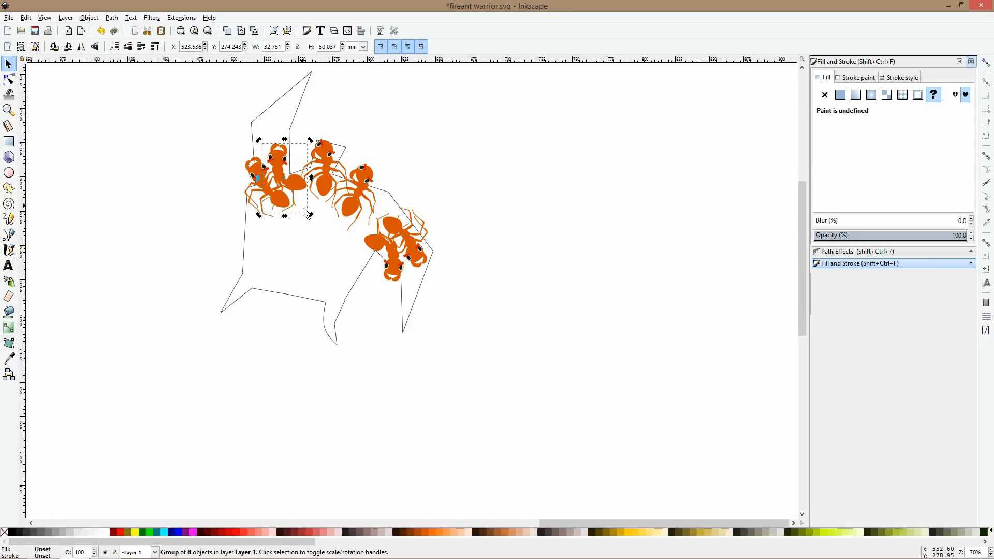
left_click_drag(310, 215, 303, 176)
left_click(419, 161)
- Rotate the shoulder ant clockwise until its body lies nearly horizontal beneath the sloping shoulder line
left_click(365, 179)
left_click(366, 174)
left_click_drag(379, 160, 405, 195)
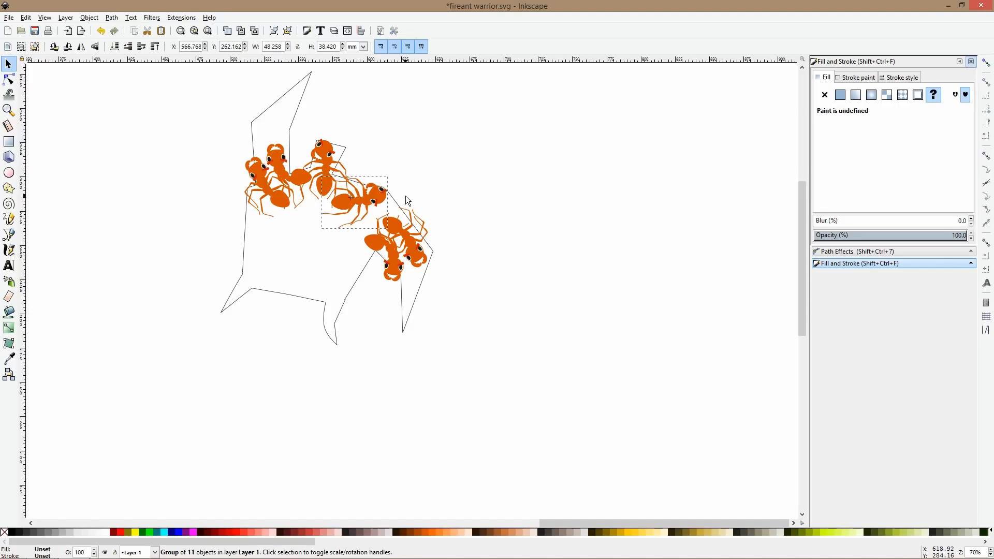
- Delete the shoulder ant's three upper legs that overlap the shoulder outline
scroll(387, 197, "up", 4)
left_click(279, 141, "ctrl")
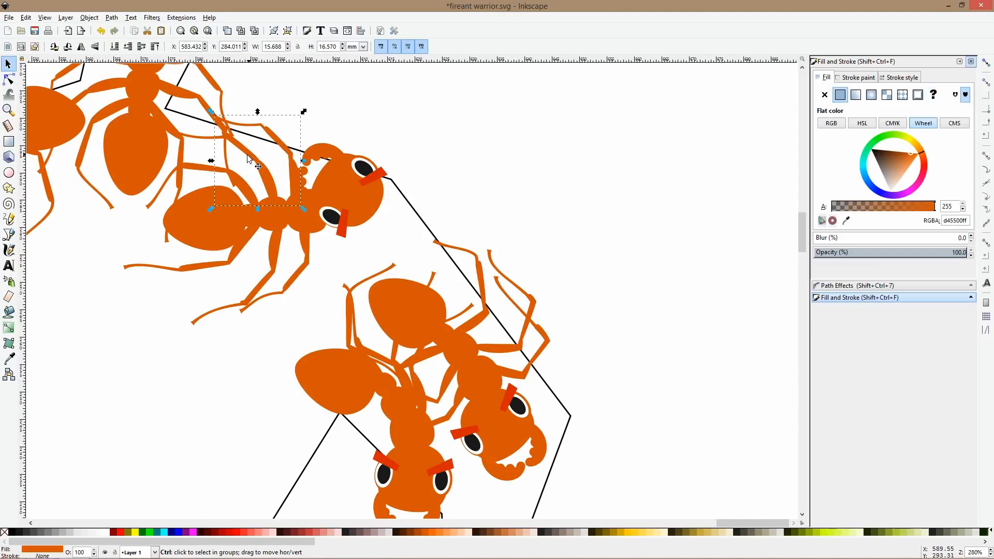
left_click(256, 162, "ctrl+shift")
left_click(227, 170, "ctrl+shift")
key("Delete")
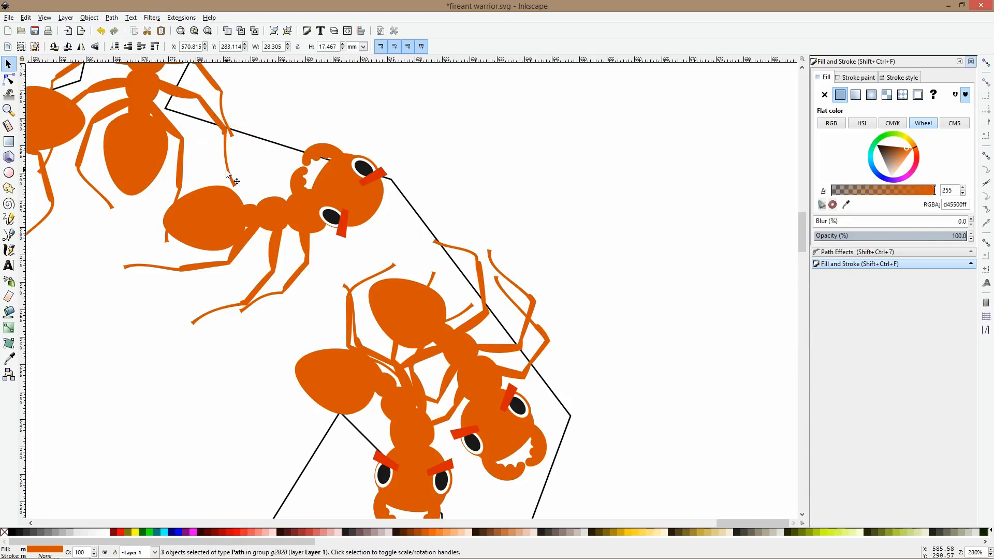
- Turn the shoulder ant's head around so the jaws point down and outward, and set it back against the thorax
double_click(330, 176)
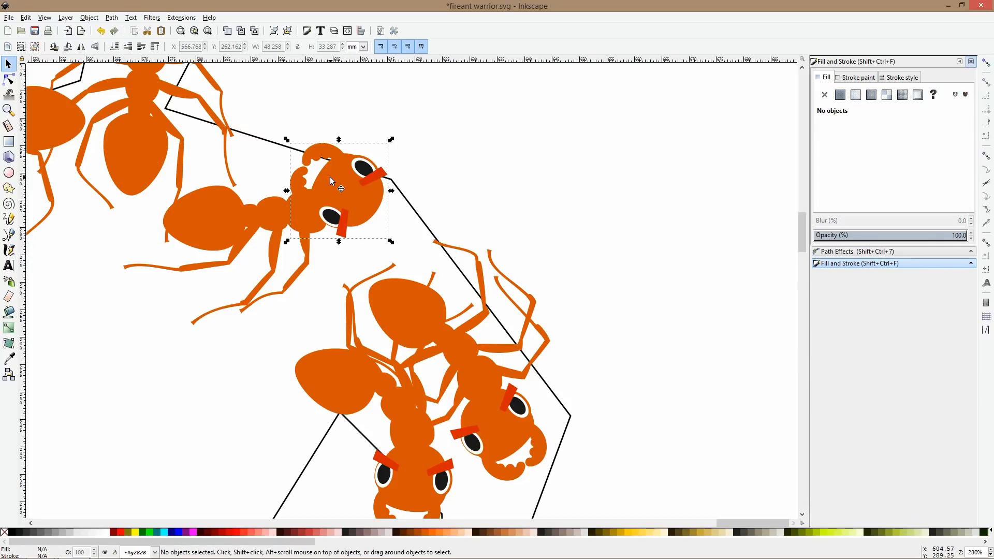
left_click_drag(392, 142, 289, 224)
left_click_drag(329, 169, 340, 170)
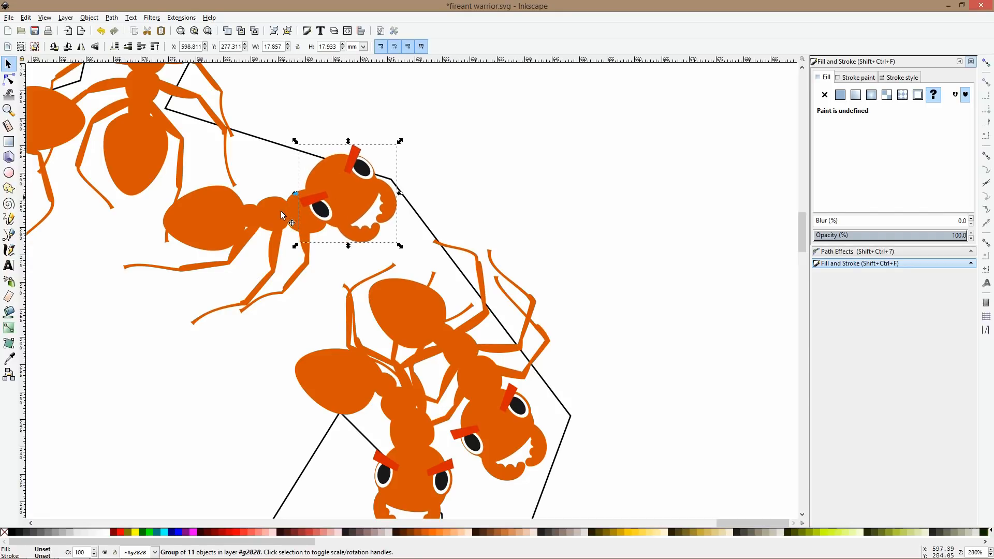
- Reshape the shoulder ant's rear leg by moving its knee, lower joint and foot nodes so it angles further downward
left_click(227, 267)
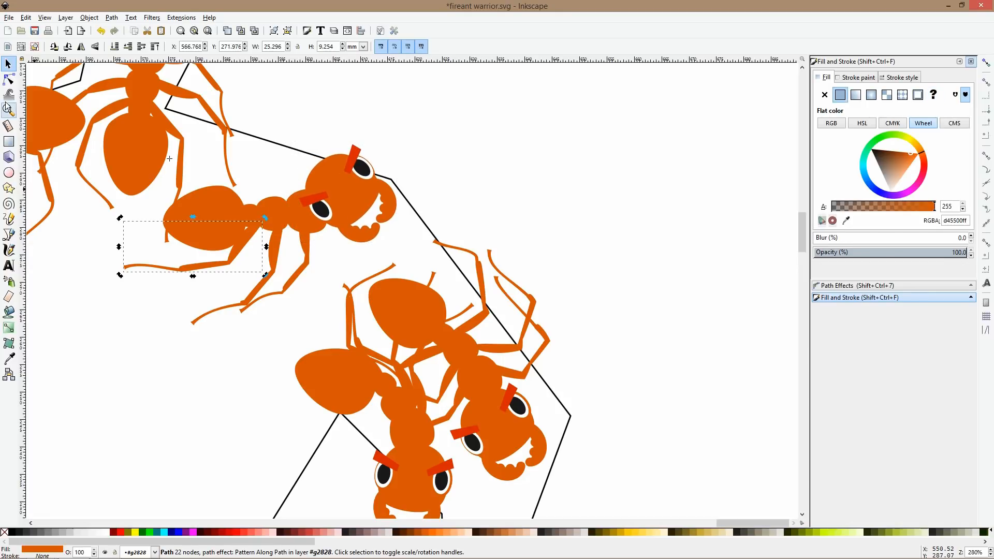
left_click(8, 82)
left_click_drag(228, 263, 261, 264)
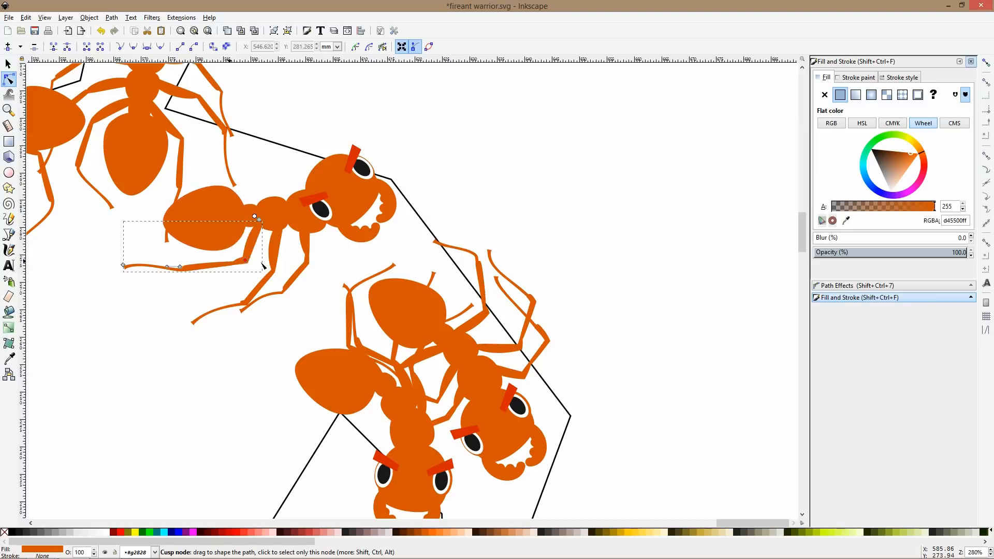
left_click_drag(180, 268, 225, 294)
left_click(123, 265)
left_click_drag(124, 266, 164, 325)
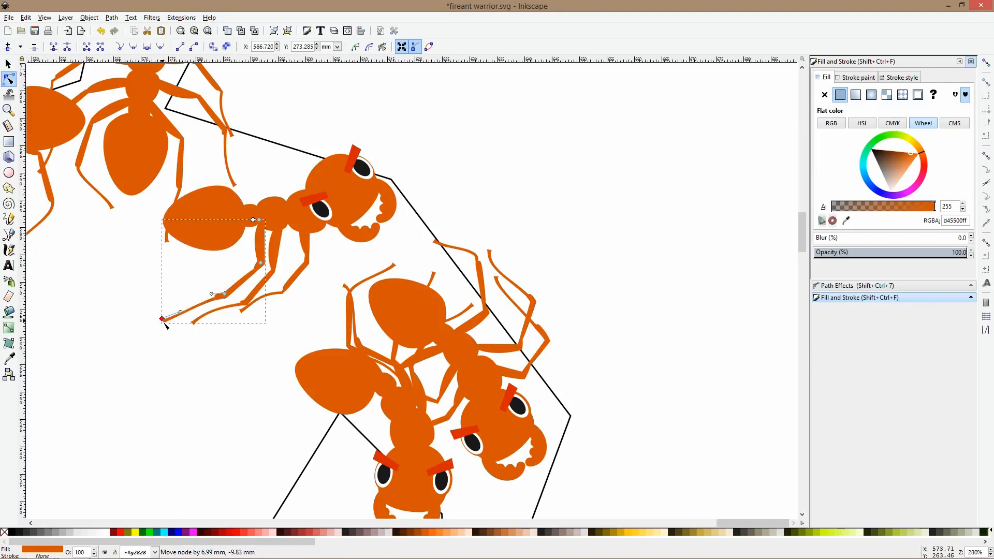
- Reshape the shoulder ant's front leg by moving its knee, lower joint and foot nodes forward under the head
left_click(311, 266)
left_click_drag(311, 265, 339, 241)
left_click_drag(284, 288, 337, 276)
left_click_drag(240, 310, 302, 314)
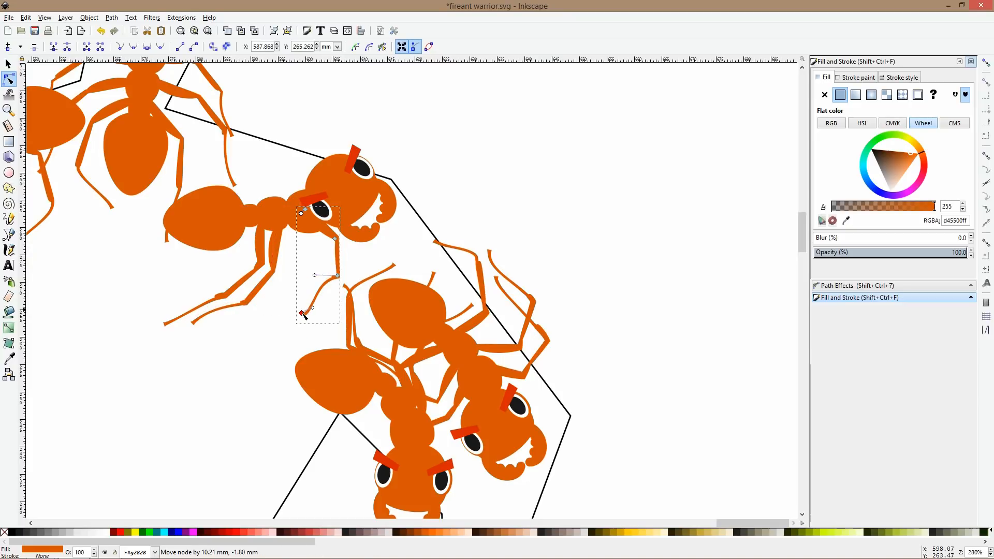
- Reshape the shoulder ant's middle leg by moving its joints and foot forward and adjusting the lower segment's curve
left_click(272, 272)
left_click_drag(271, 271, 291, 268)
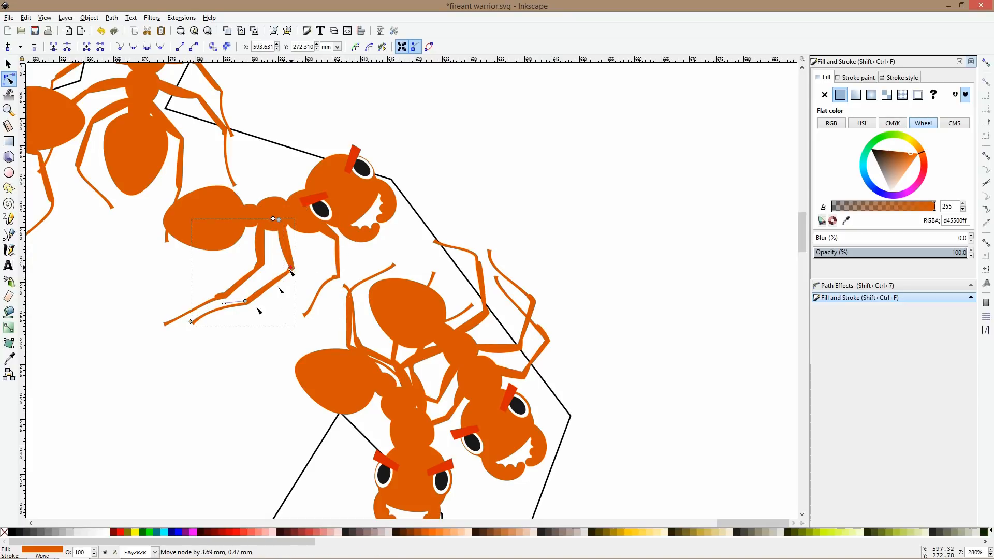
left_click_drag(246, 301, 282, 298)
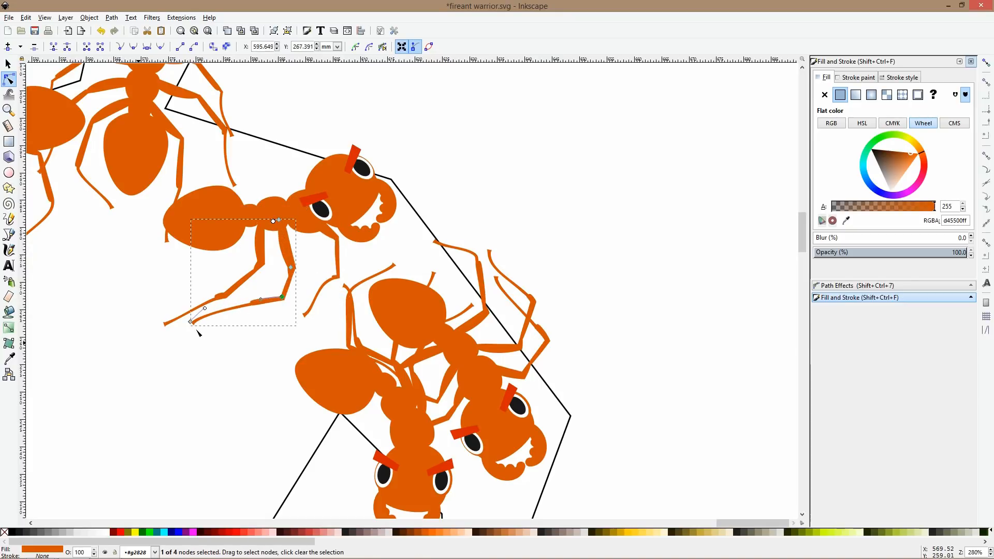
left_click_drag(191, 322, 243, 335)
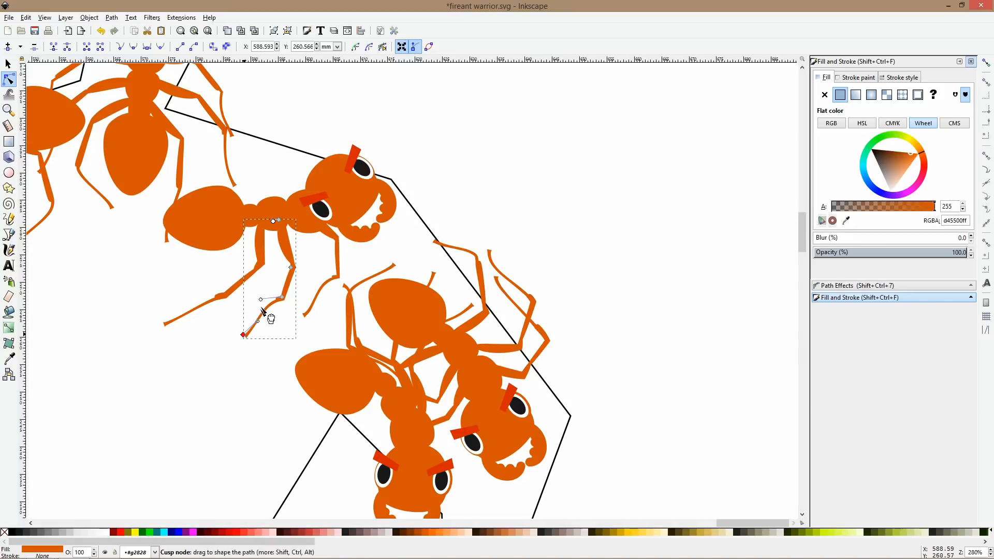
left_click_drag(260, 299, 261, 303)
key("space")
scroll(291, 298, "down", 3)
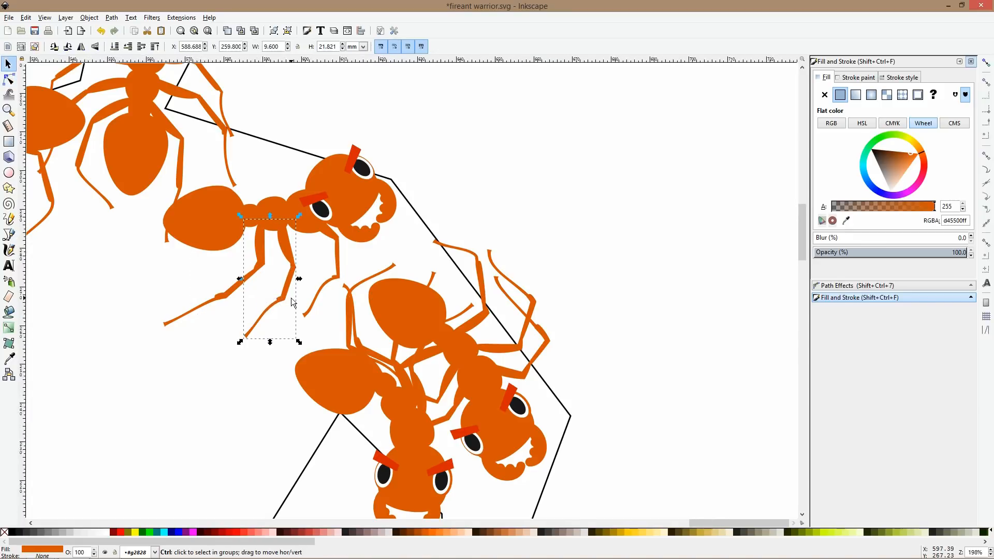
- Reposition the front leg of the horizontal ant at the outline's right shoulder
left_click(350, 235)
left_click(315, 258)
left_click_drag(315, 257, 342, 271)
left_click(347, 233)
scroll(272, 275, "up", 1)
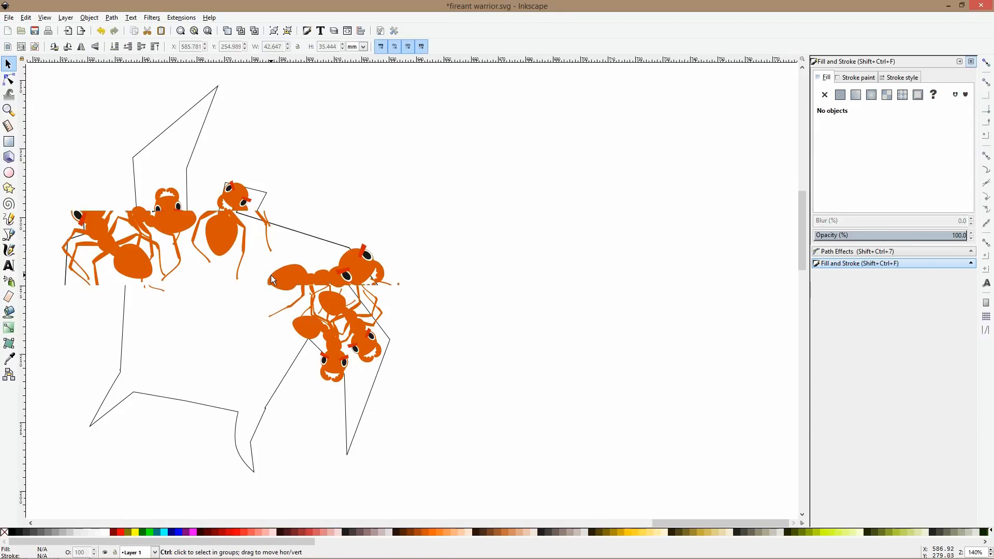
left_click(290, 293)
key("ctrl")
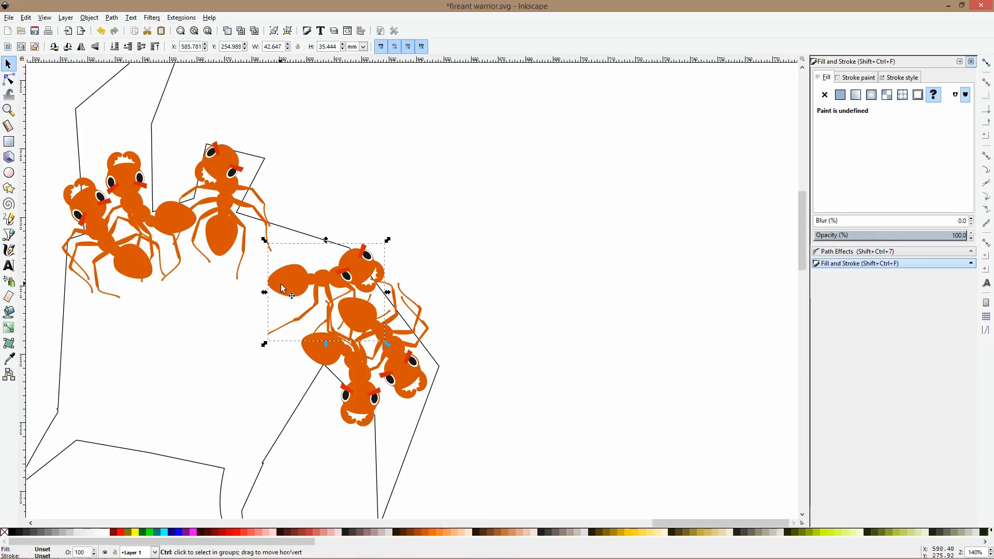
left_click_drag(282, 288, 243, 280)
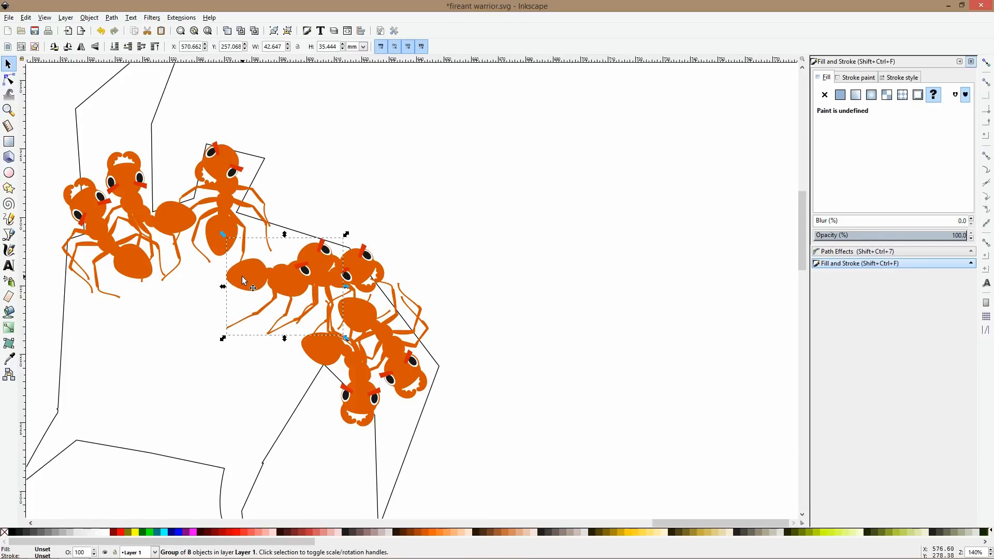
key("ctrl+z")
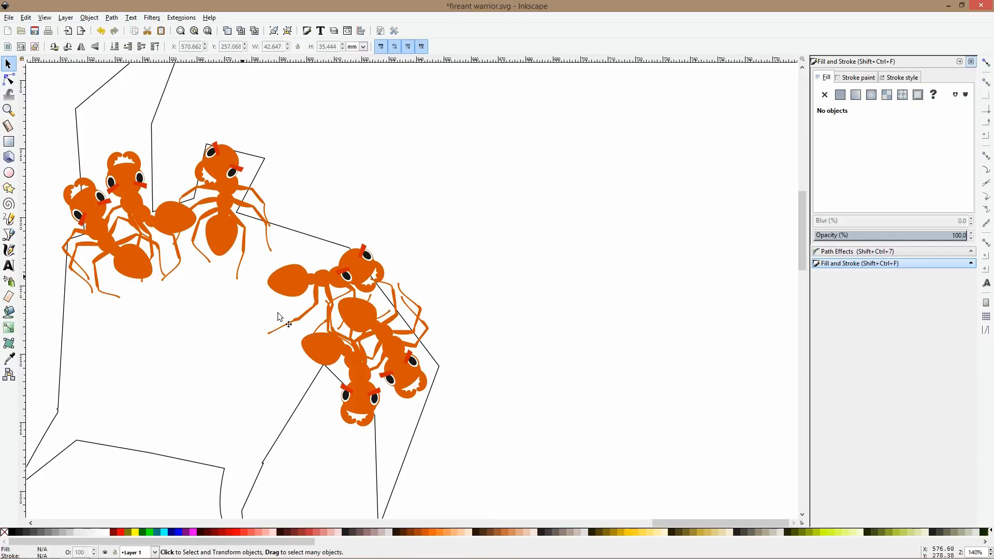
- Rotate the head of the middle right-shoulder ant counterclockwise and shift it slightly outward toward the outline's corner
left_click(369, 328, "ctrl")
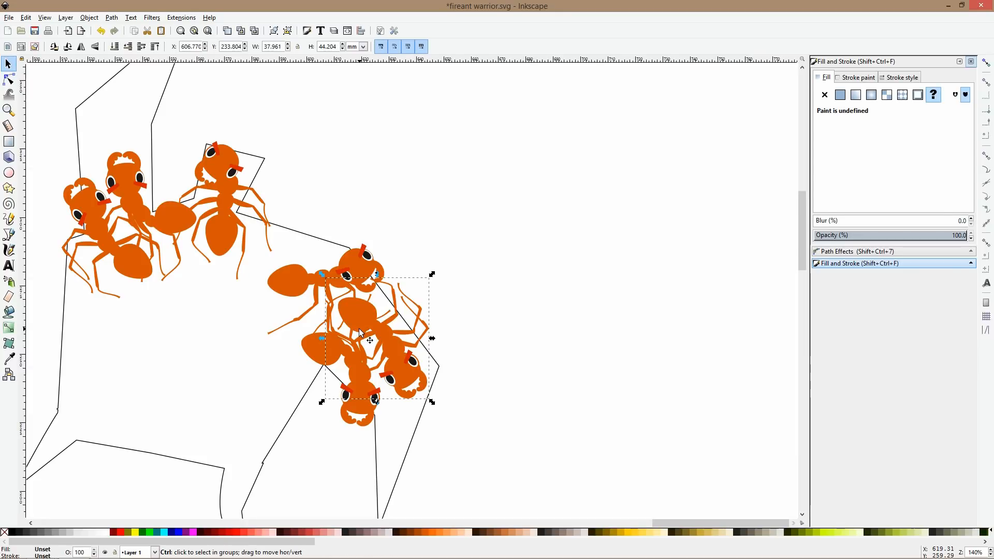
scroll(401, 365, "up", 3)
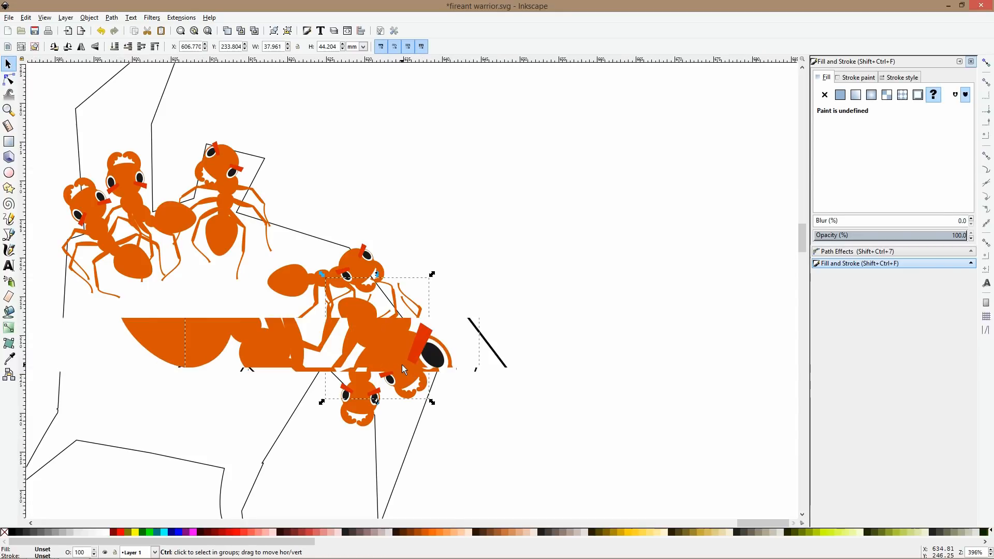
left_click(406, 373, "ctrl")
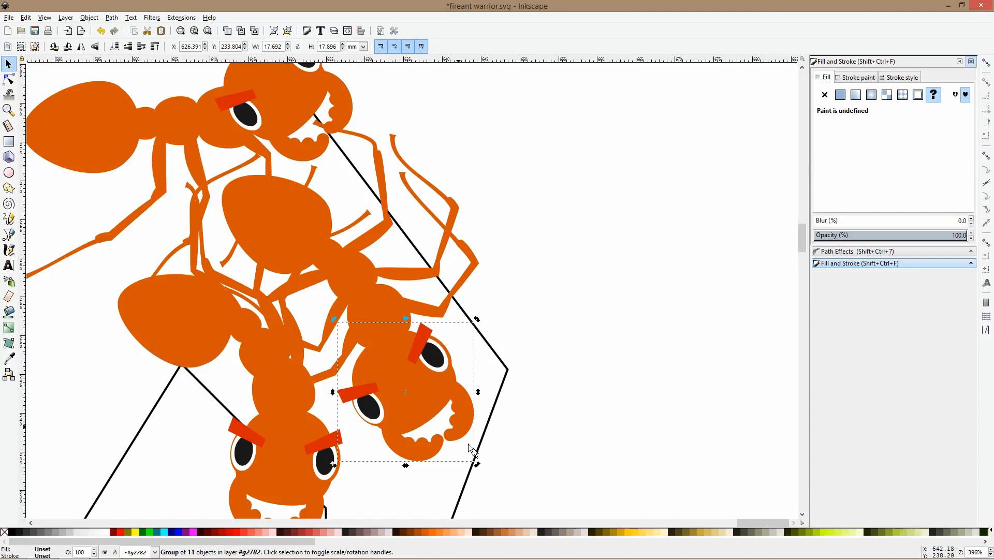
left_click_drag(477, 466, 510, 397)
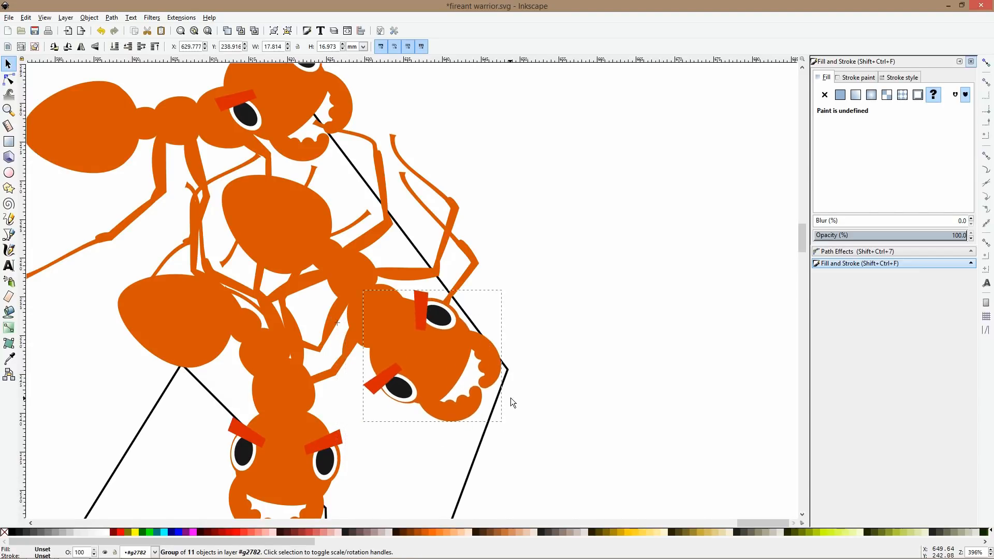
mouse_move(402, 358)
left_mouse_down()
mouse_move(419, 372)
mouse_move(413, 360)
left_mouse_up()
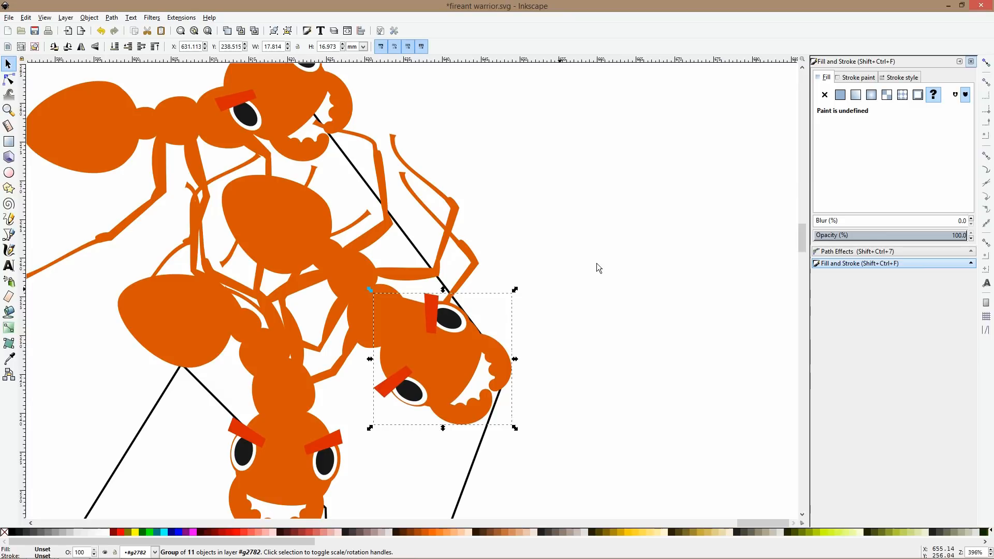
- Delete the three legs on the outer side of the middle right-shoulder ant
left_click(566, 299)
scroll(498, 337, "down", 6)
scroll(490, 309, "up", 6)
left_click(488, 332, "ctrl")
left_click(518, 374, "ctrl+shift")
left_click(427, 347, "ctrl+shift")
key("Escape")
- Move the middle right-shoulder ant slightly upward so its abdomen tucks against the head of the ant above
scroll(426, 343, "down", 5)
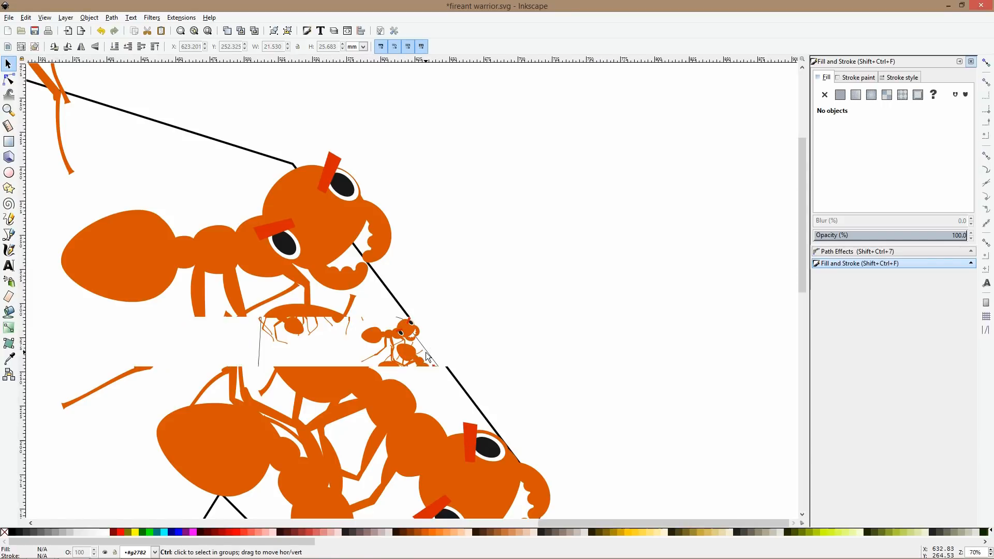
left_click(433, 375)
left_click_drag(437, 377, 440, 370)
scroll(440, 369, "up", 4)
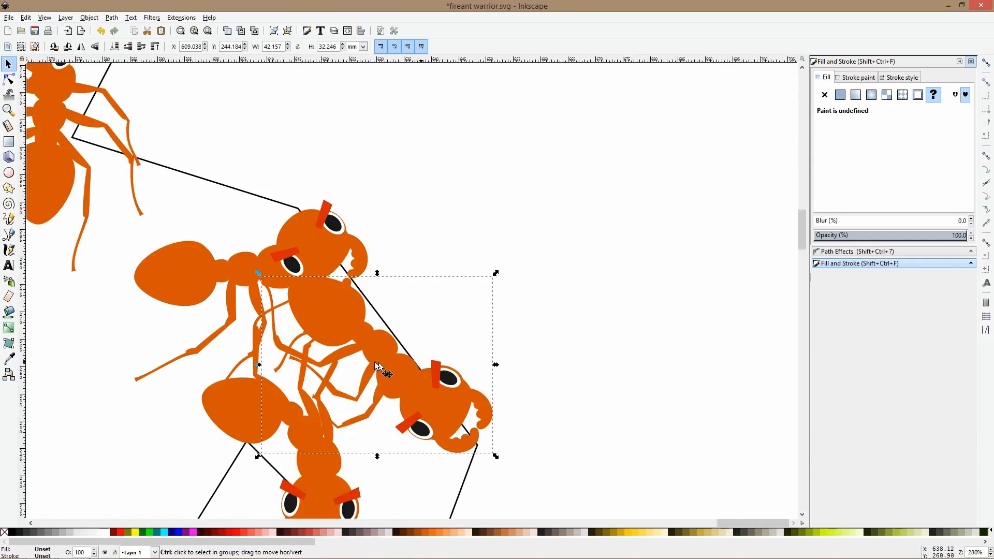
- Rotate and reposition the remaining inner legs of the middle right-shoulder ant beneath its body
double_click(335, 356)
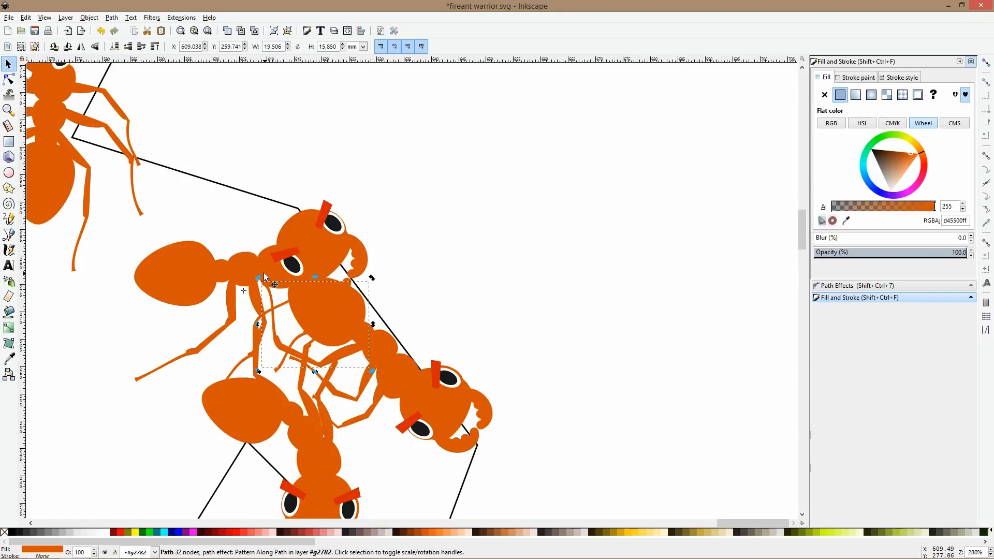
left_click_drag(259, 278, 365, 377)
left_click(357, 400)
left_click(357, 423)
left_click_drag(308, 364, 311, 394)
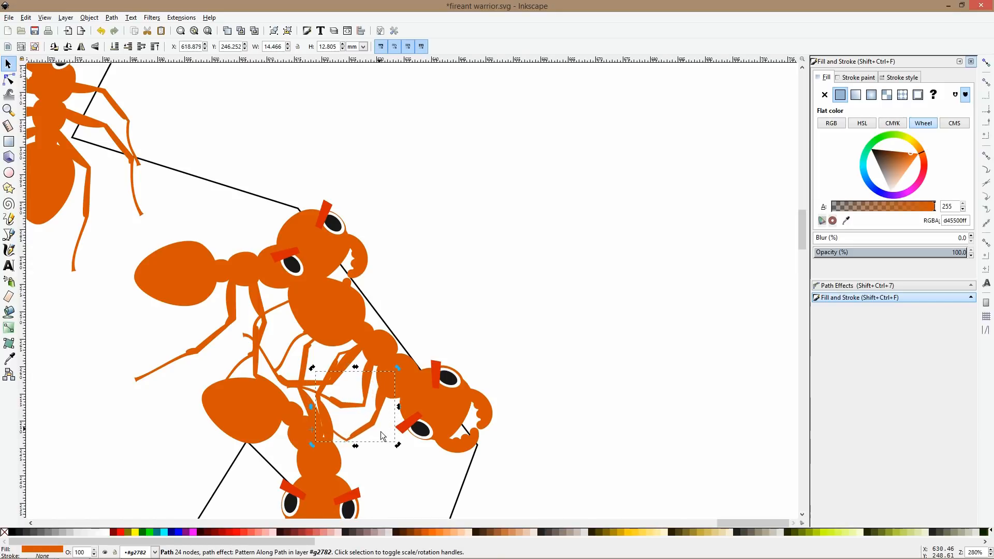
- Move the lowest ant of the right-shoulder cluster slightly to the right and deselect it
scroll(378, 432, "down", 4, "ctrl")
left_click(369, 453)
left_click_drag(368, 453, 376, 454)
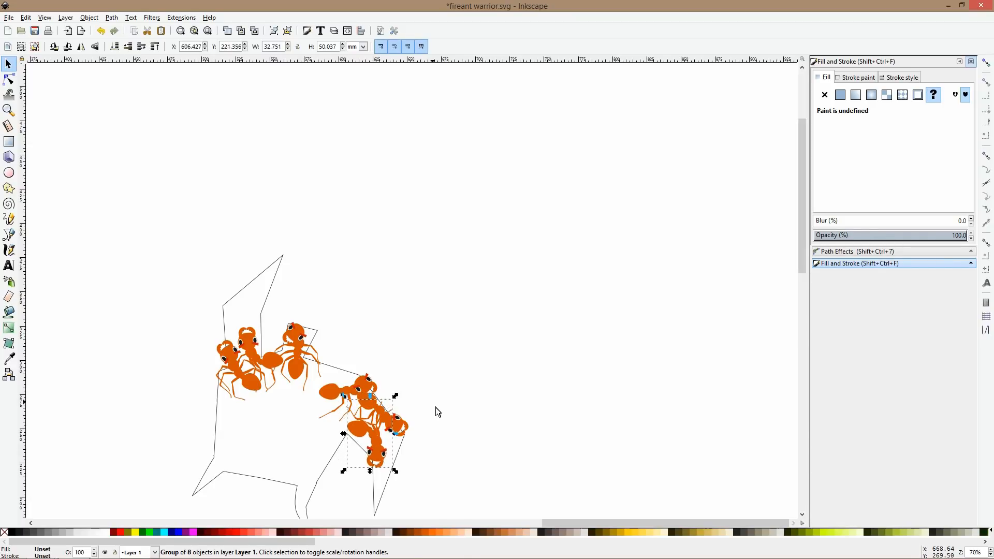
left_click(436, 411)
scroll(435, 411, "down", 3, "ctrl")
scroll(364, 446, "up", 4, "ctrl")
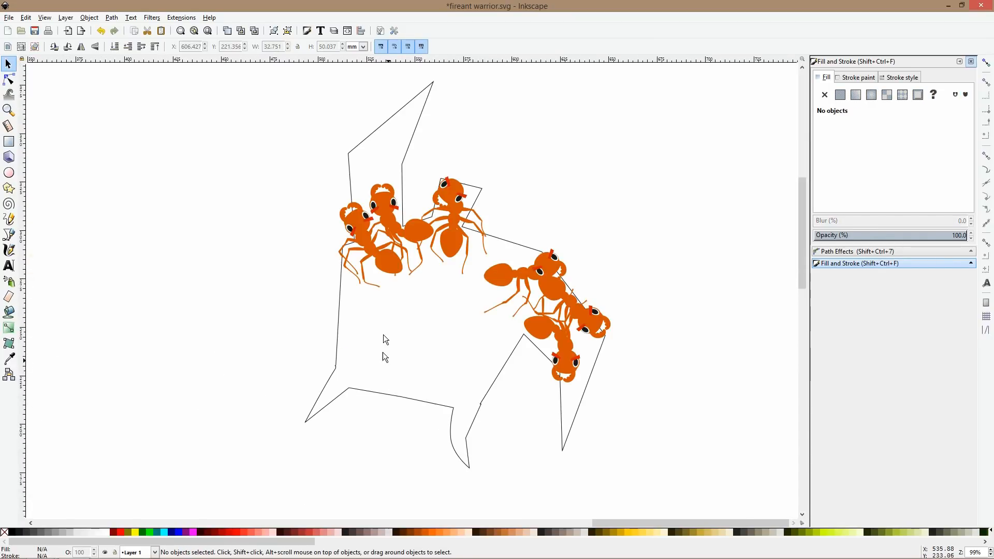
- Shift the two overlapping ants at the outline's left shoulder slightly to the left
left_click(394, 227)
left_click_drag(392, 226, 376, 257)
left_click(588, 223)
scroll(595, 242, "down", 1)
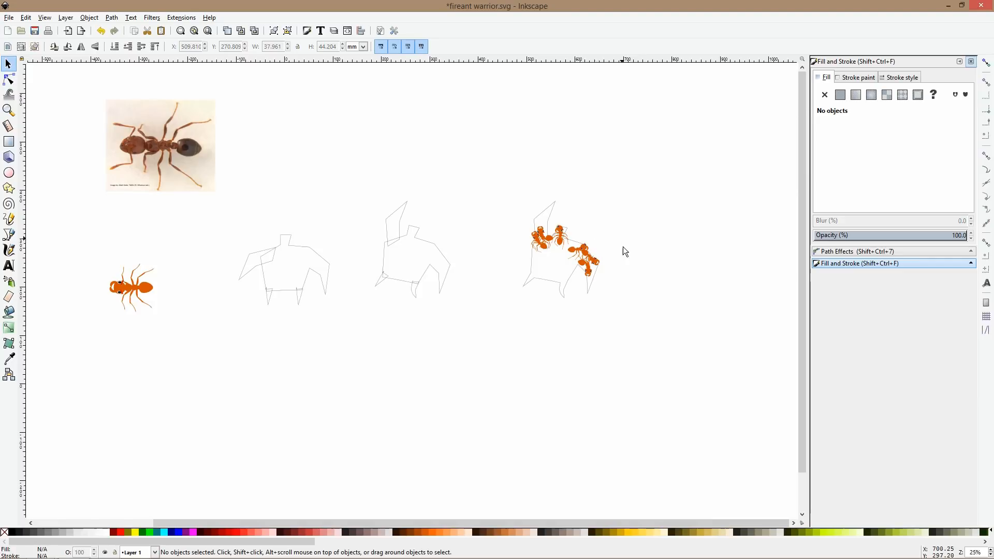
- Move the ant in the outline's head slightly down and to the left
scroll(616, 250, "up", 2)
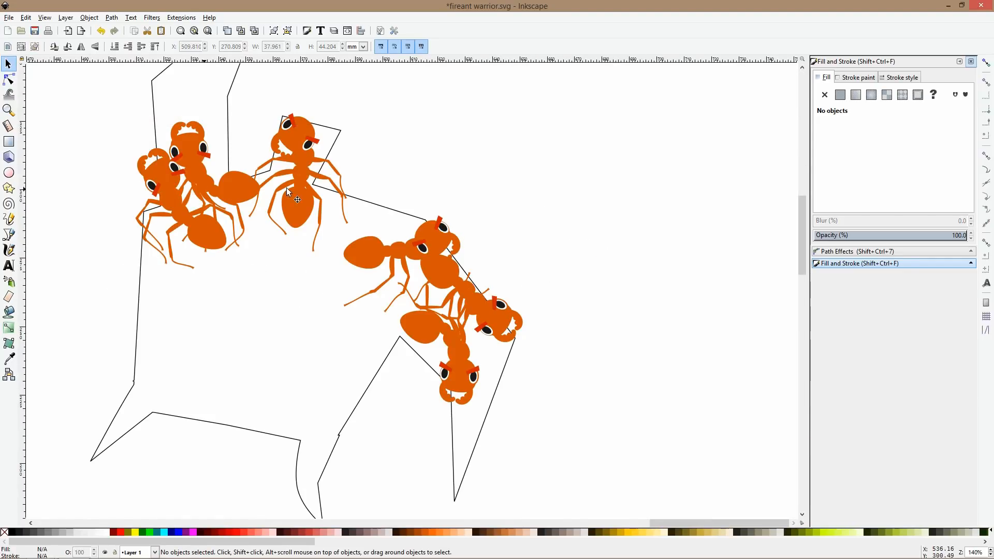
left_click_drag(296, 193, 288, 211)
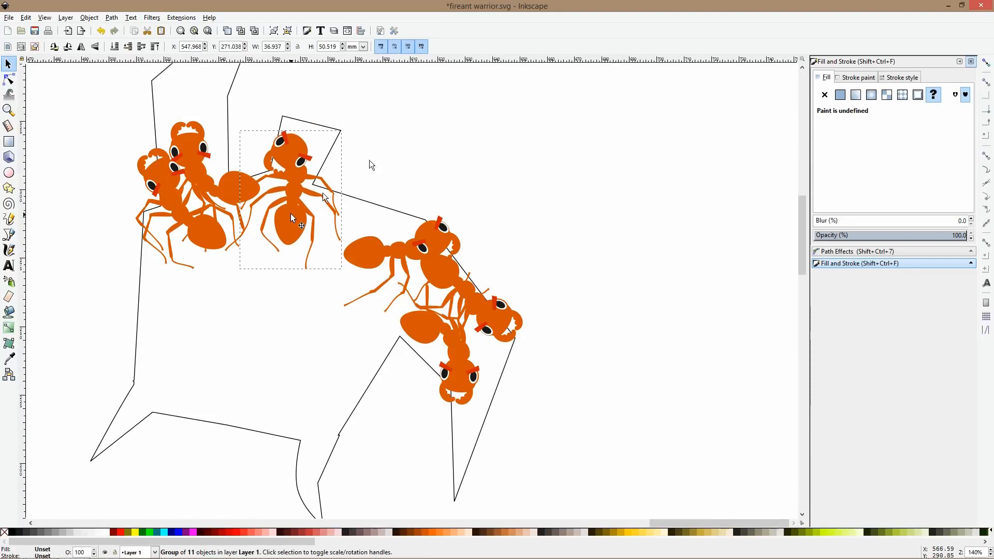
left_click_drag(416, 143, 477, 223)
left_click(242, 246)
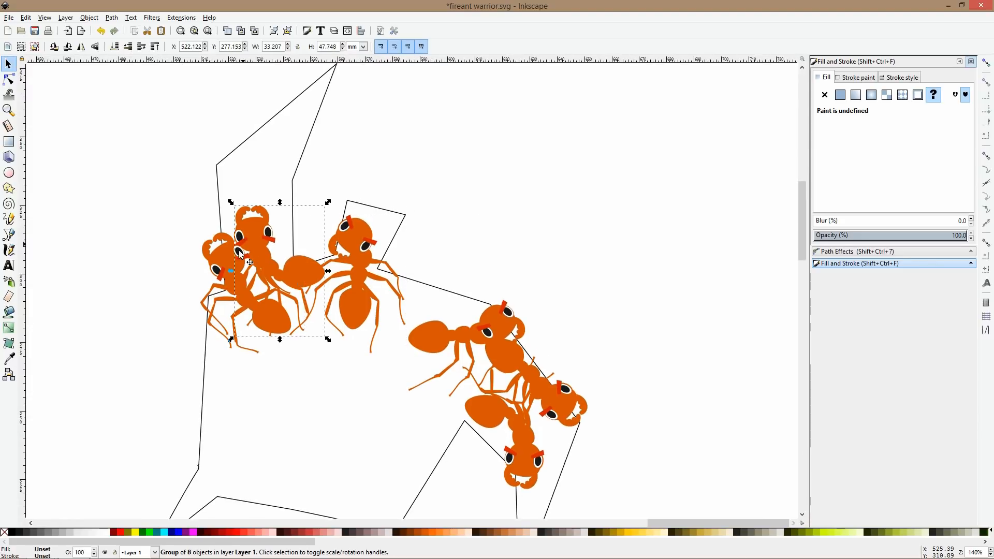
left_click(361, 240)
key("ctrl")
key("ctrl+f")
mouse_move(360, 235)
left_mouse_down()
mouse_move(328, 195)
mouse_move(241, 145)
left_mouse_up()
key("ctrl+z")
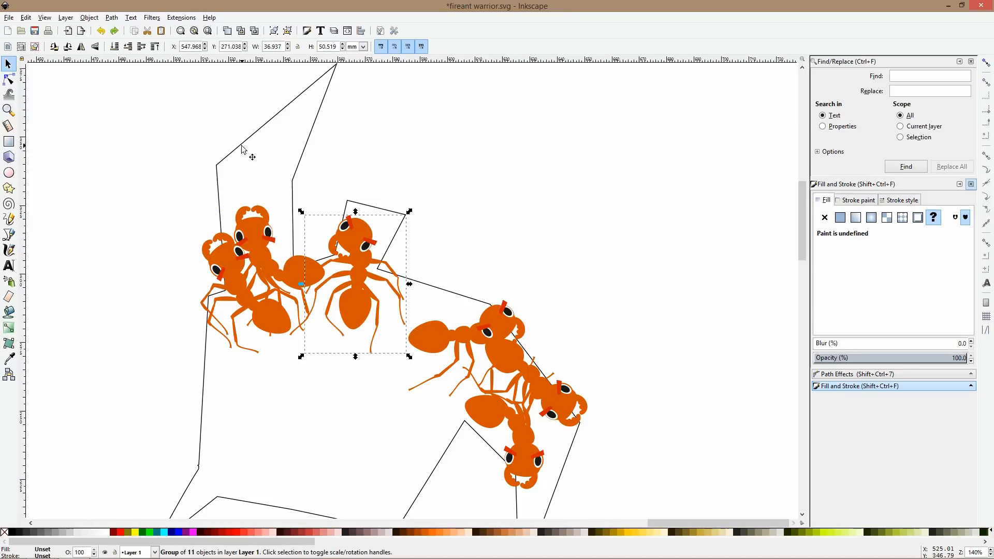
- Duplicate the ant in the outline's head, place the copy above the two left-shoulder ants, and rotate it slightly clockwise
key("ctrl+s")
left_click_drag(356, 267, 239, 176)
left_click_drag(294, 116, 315, 135)
left_click(336, 139)
scroll(195, 179, "up", 2)
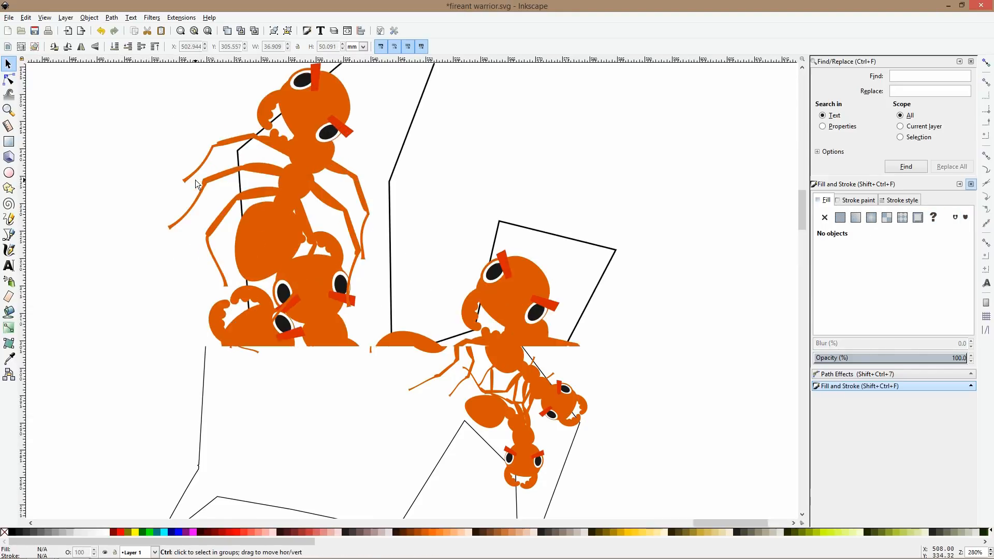
- Edit the nodes of the duplicated ant's upper and lower left legs so they bend down alongside its abdomen
left_click(9, 79)
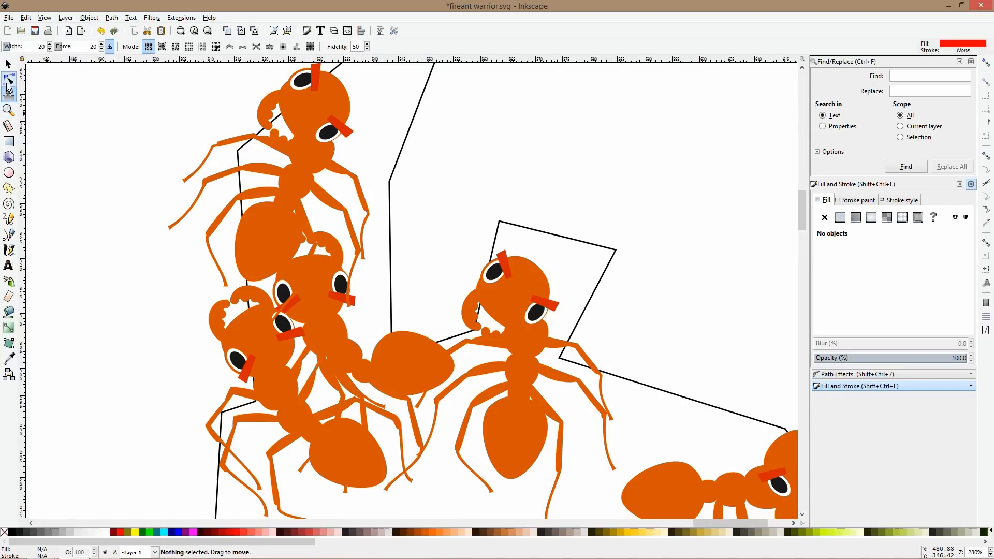
left_click(230, 147)
left_click_drag(254, 133, 252, 185)
left_click_drag(211, 145, 232, 231)
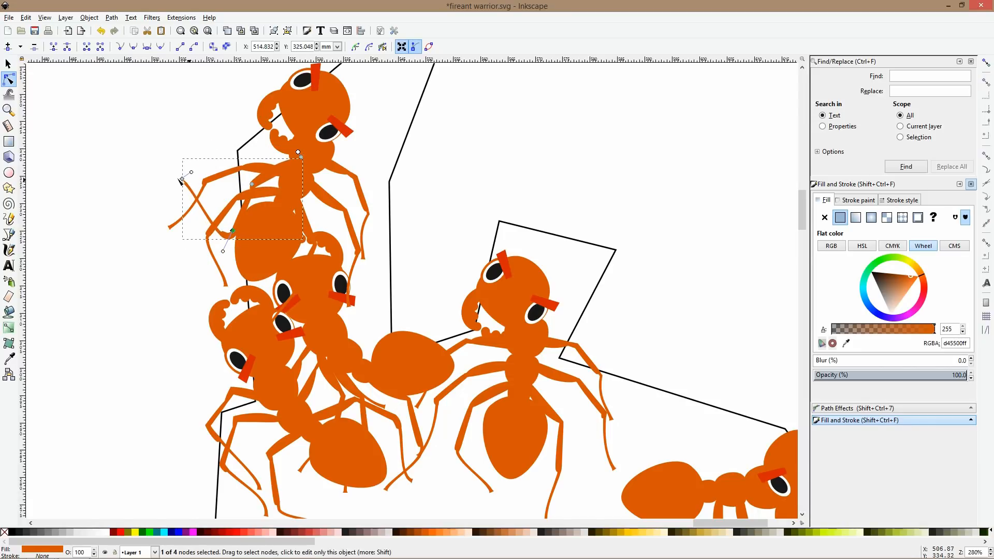
left_click_drag(181, 179, 226, 283)
left_click(207, 233)
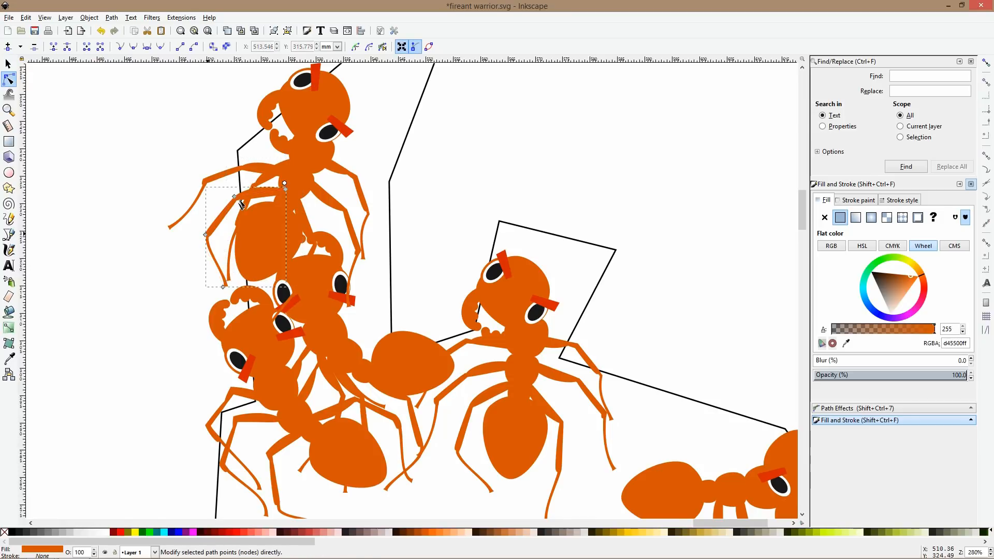
left_click_drag(235, 198, 247, 327)
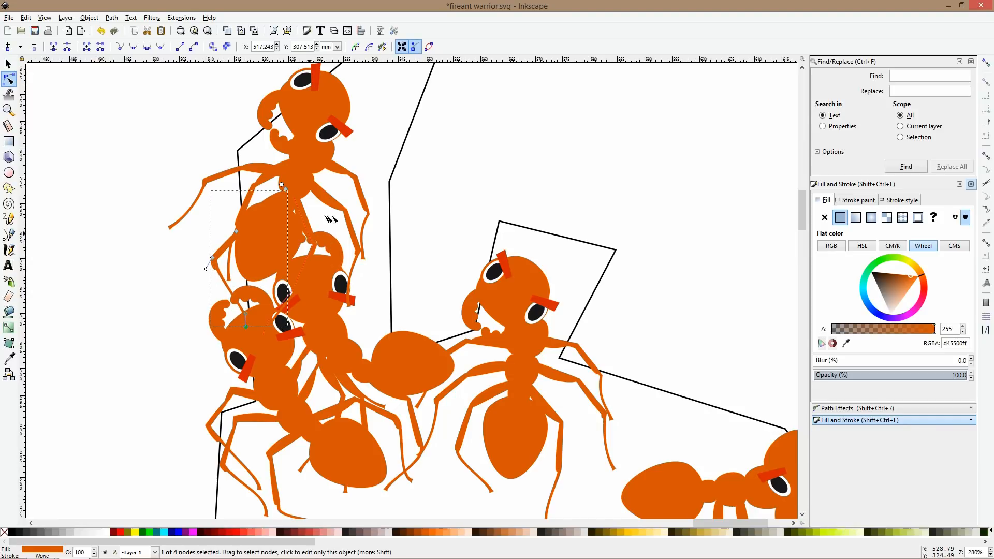
- Shift the outer nodes of the duplicated ant's two right legs inward toward its body
left_click(362, 255)
left_click_drag(388, 186, 318, 316)
left_click_drag(356, 250, 332, 251)
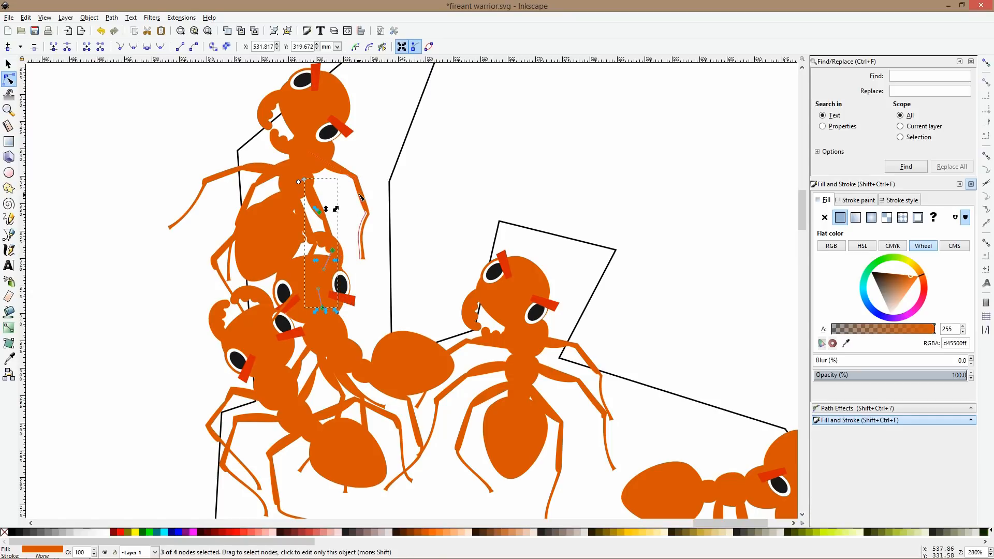
left_click_drag(423, 165, 328, 292)
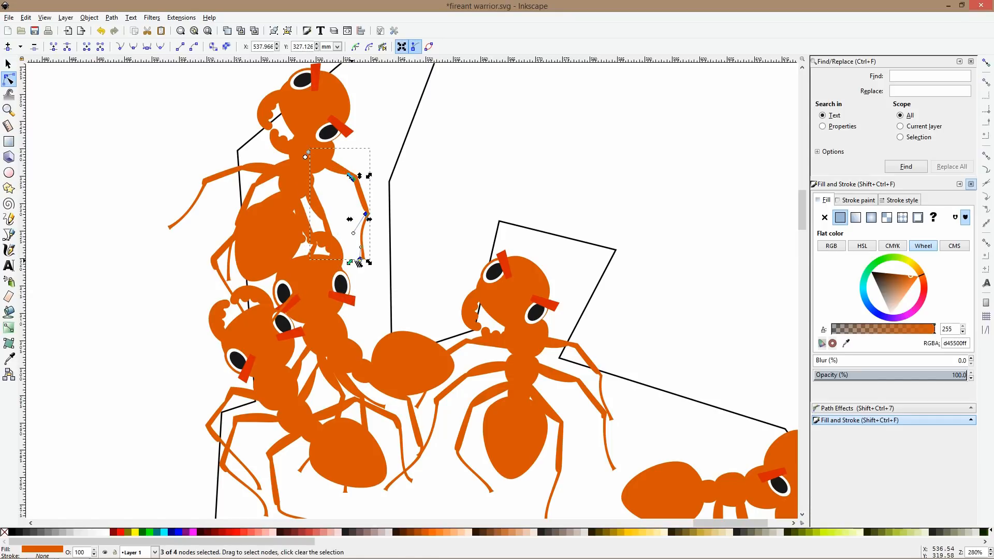
left_click_drag(358, 258, 339, 258)
- Rotate and adjust the outer nodes of the duplicated ant's remaining outstretched left leg so it bends downward
left_click(252, 177)
left_click_drag(149, 149, 250, 267)
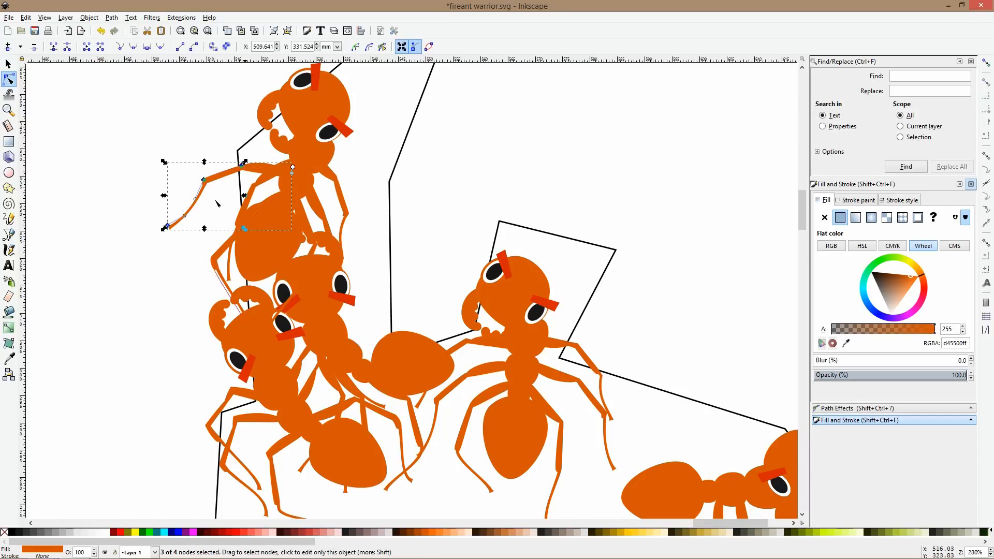
left_click(206, 180)
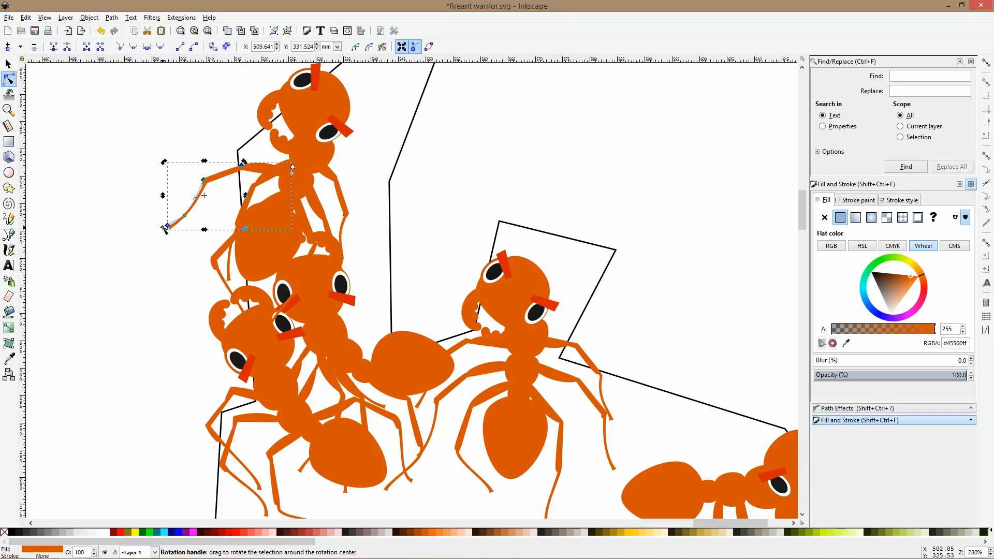
left_click_drag(165, 228, 240, 186)
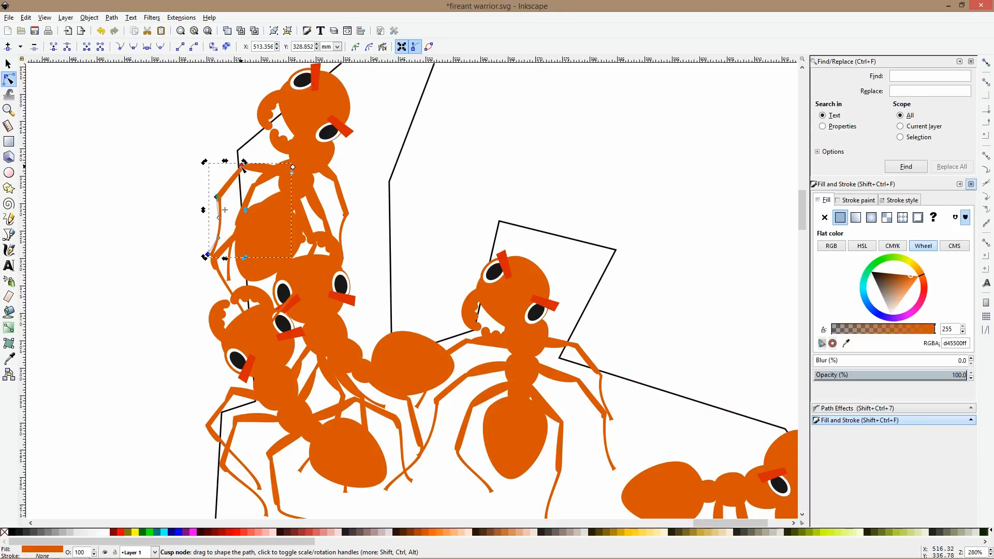
mouse_move(205, 162)
left_mouse_down()
mouse_move(207, 185)
mouse_move(216, 178)
left_mouse_up()
- Rotate one of the duplicated ant's left legs as a whole and fit it against the abdomen
key("s")
left_click(210, 256)
double_click(216, 232)
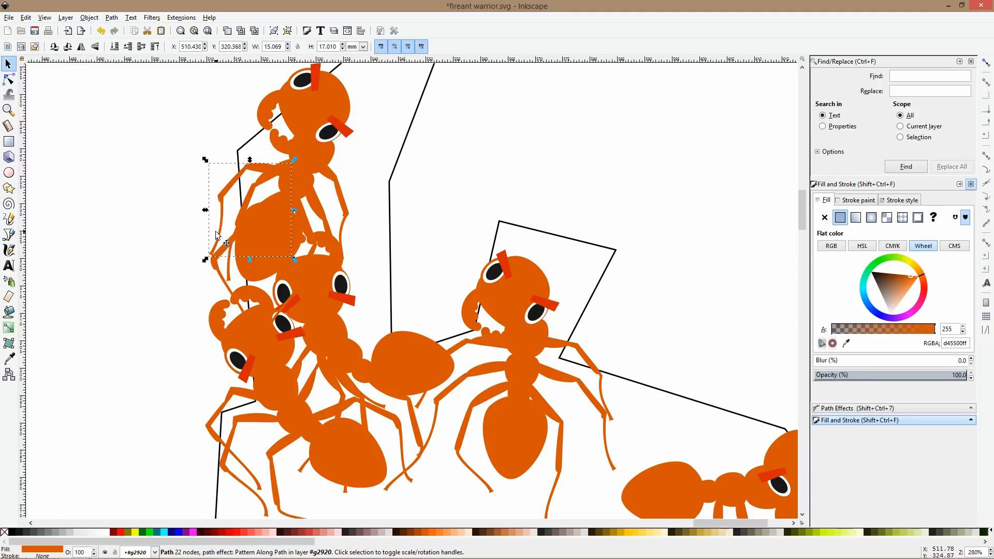
left_click_drag(207, 262, 234, 309)
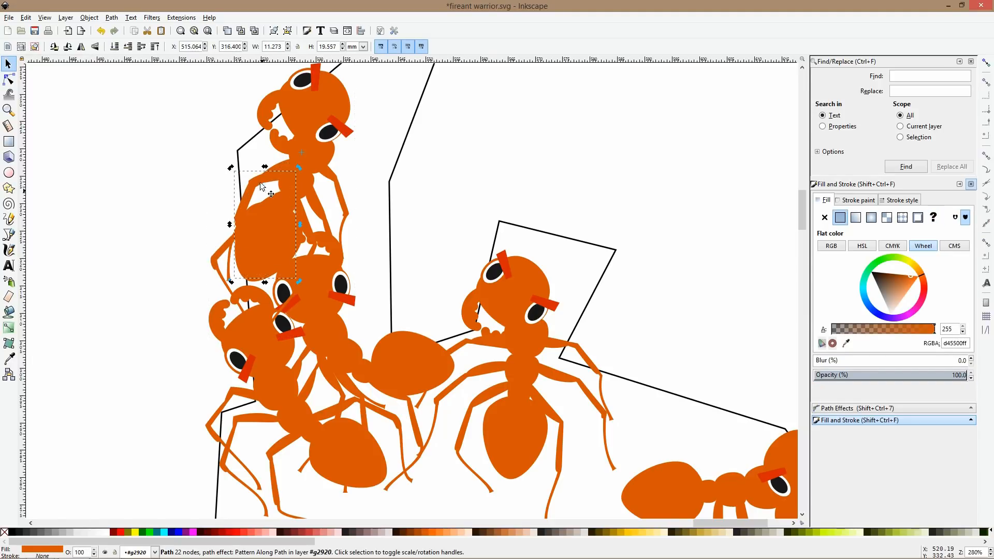
left_click(194, 216)
scroll(195, 216, "down", 2)
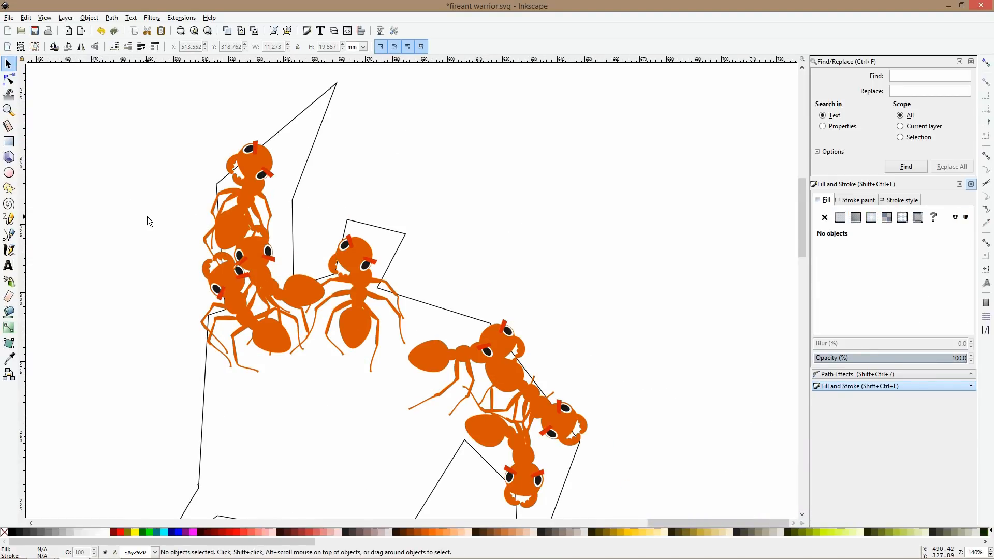
- Rotate the topmost ant's head clockwise so its mandibles point up into the outline's raised arm
scroll(147, 216, "up", 2)
left_click(253, 206)
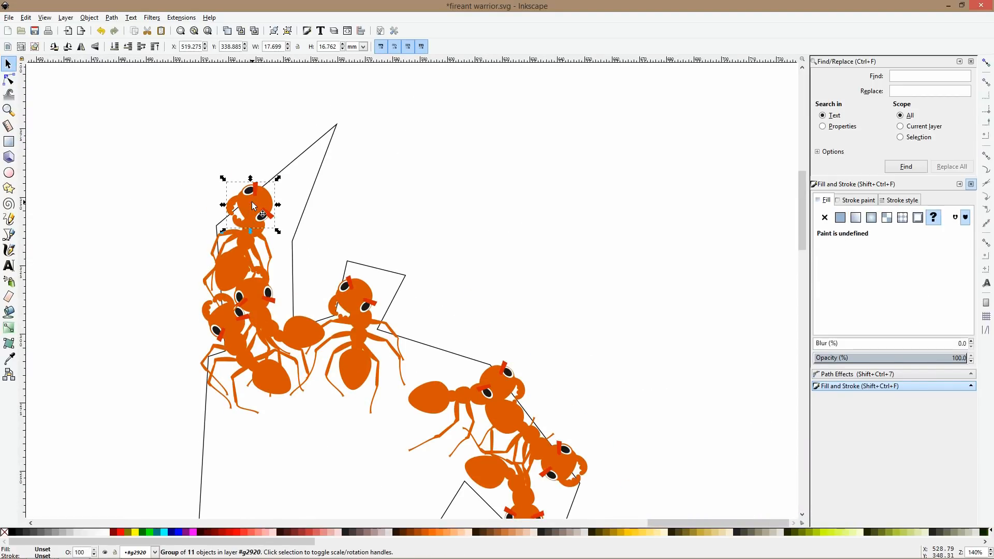
left_click_drag(278, 179, 263, 211)
left_click(271, 207)
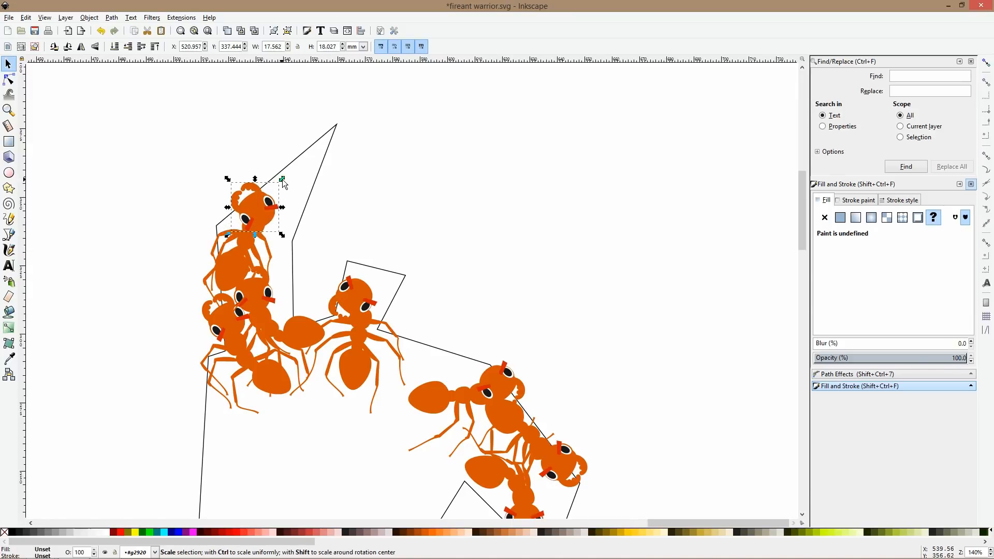
- Turn the topmost ant's head further clockwise and seat it on the neck with its mandibles aimed up and to the right
mouse_move(283, 179)
left_mouse_down()
mouse_move(295, 233)
mouse_move(277, 206)
mouse_move(288, 172)
left_mouse_up()
left_click(341, 213)
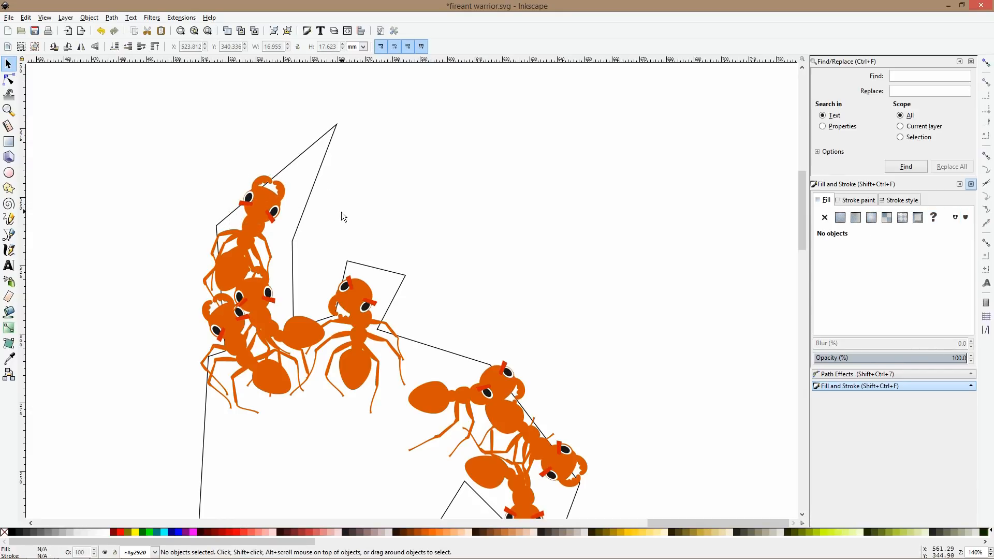
scroll(340, 212, "down", 2)
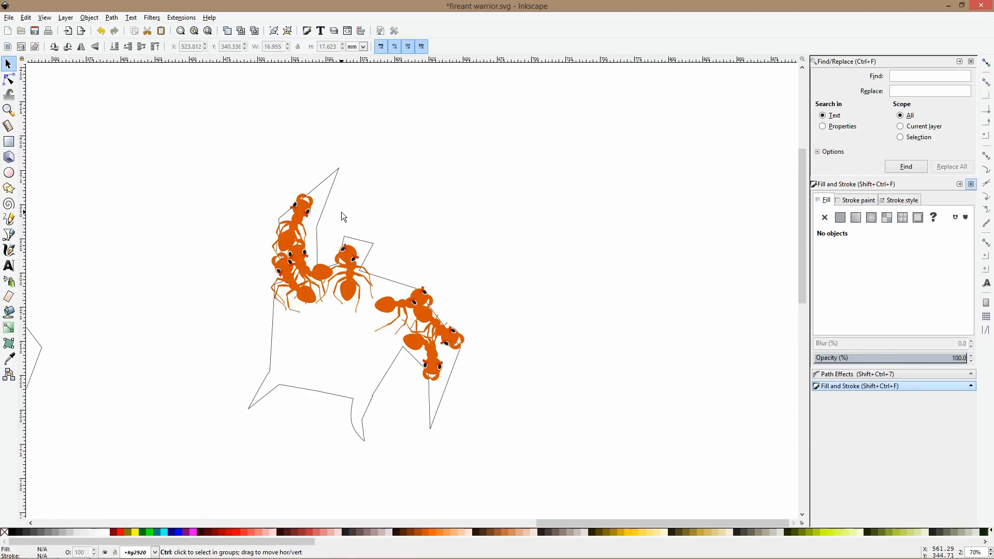
- Rotate the ant forming the warrior's head slightly clockwise and shift it to fit the outline's neck and head
scroll(340, 212, "up", 2)
mouse_move(375, 359)
left_mouse_down()
mouse_move(365, 349)
mouse_move(367, 356)
left_mouse_up()
left_click(347, 289)
left_click(363, 284)
left_click_drag(402, 271, 410, 277)
left_click_drag(349, 293, 348, 291)
left_click(452, 256)
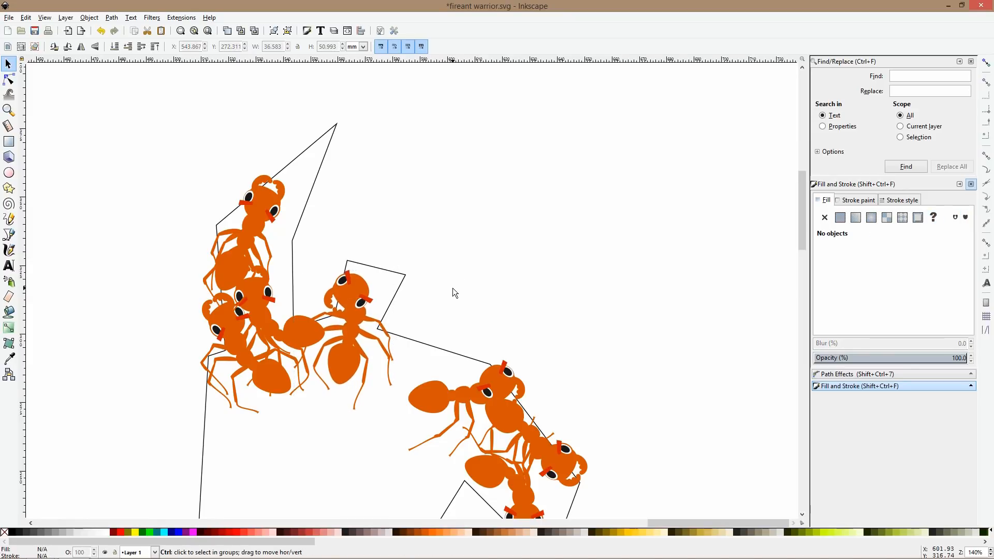
- Duplicate the lower-left ant at the base of the raised arm, place the copy beside the head ant and mirror it horizontally
scroll(453, 287, "down", 2)
scroll(448, 346, "up", 2)
left_click(448, 346)
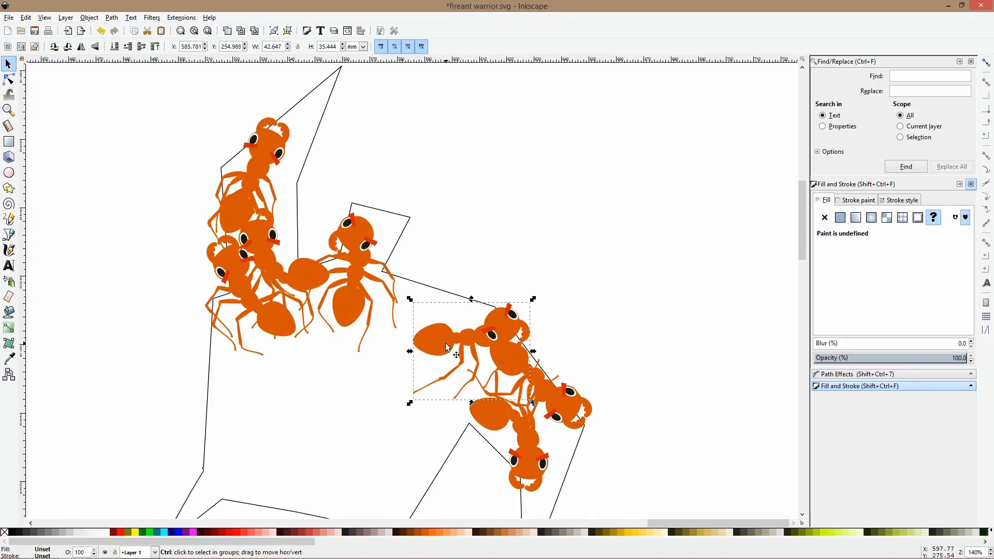
left_click(233, 287)
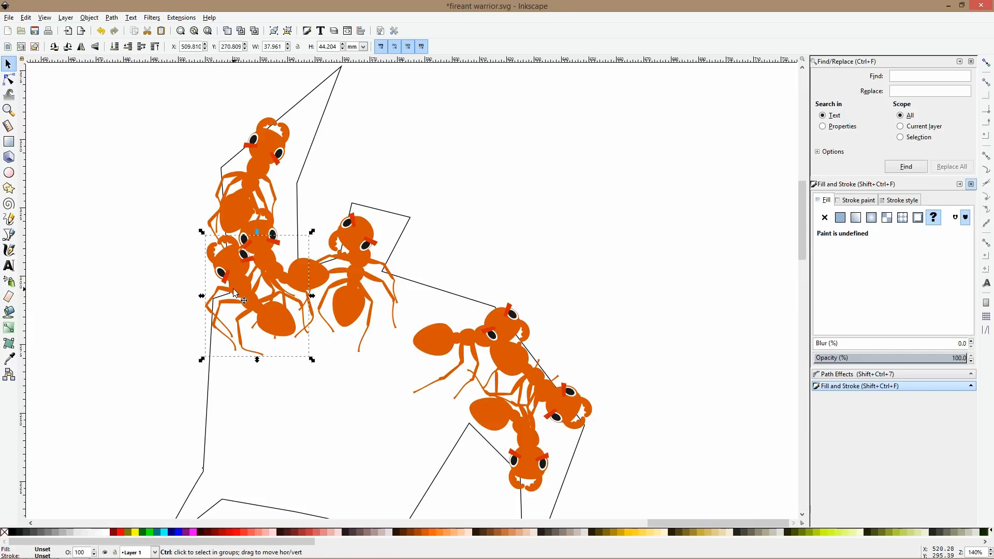
left_click_drag(232, 288, 388, 281)
key("h")
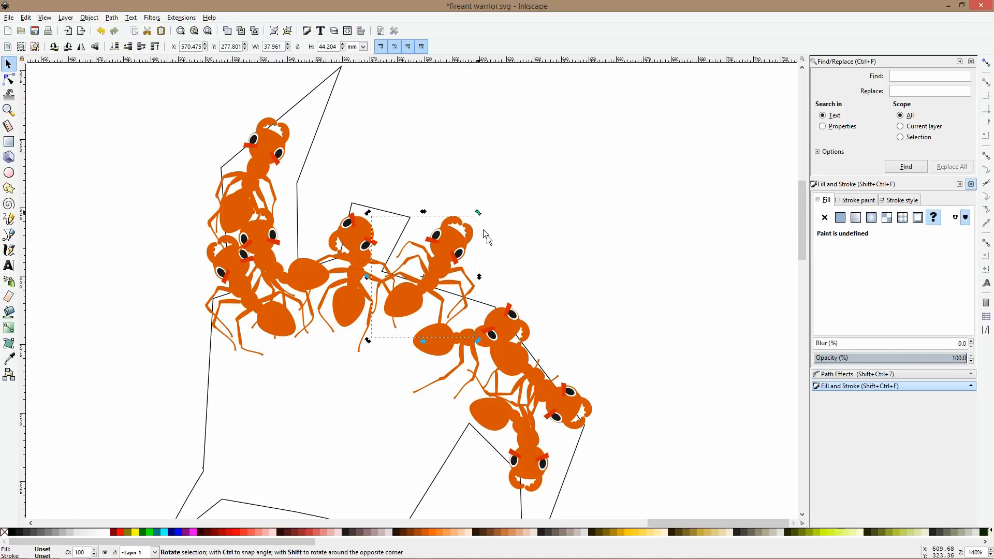
- Rotate and mirror the copied ant, fitting it along the shoulder slope between the head ant and the right-hand ants
key("bracketright")
key("bracketright")
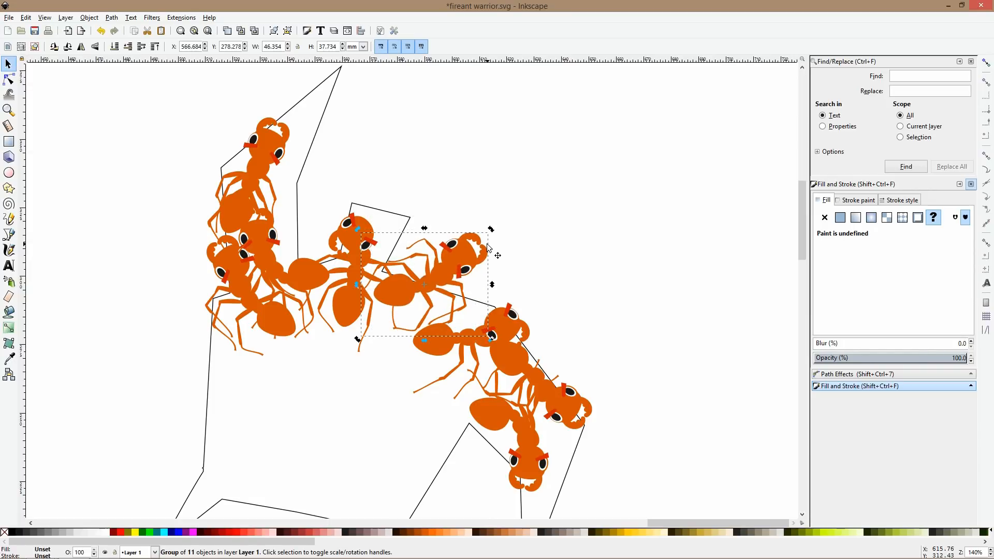
key("h")
left_click_drag(491, 230, 489, 213)
left_click_drag(455, 285, 455, 327)
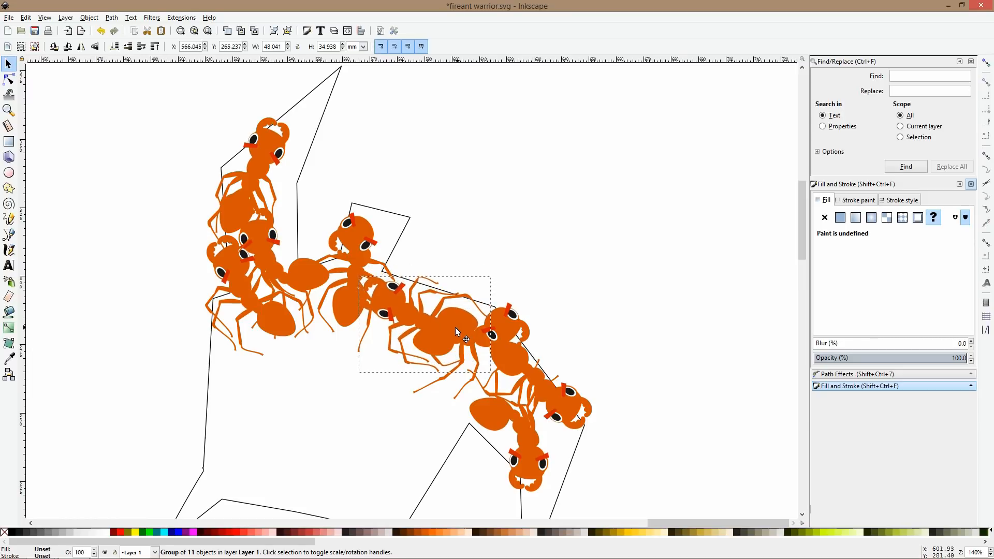
left_click(483, 252)
- Bend the shoulder ant's first upper leg by moving its foot node down to the abdomen and lowering its knee
scroll(399, 333, "up", 2)
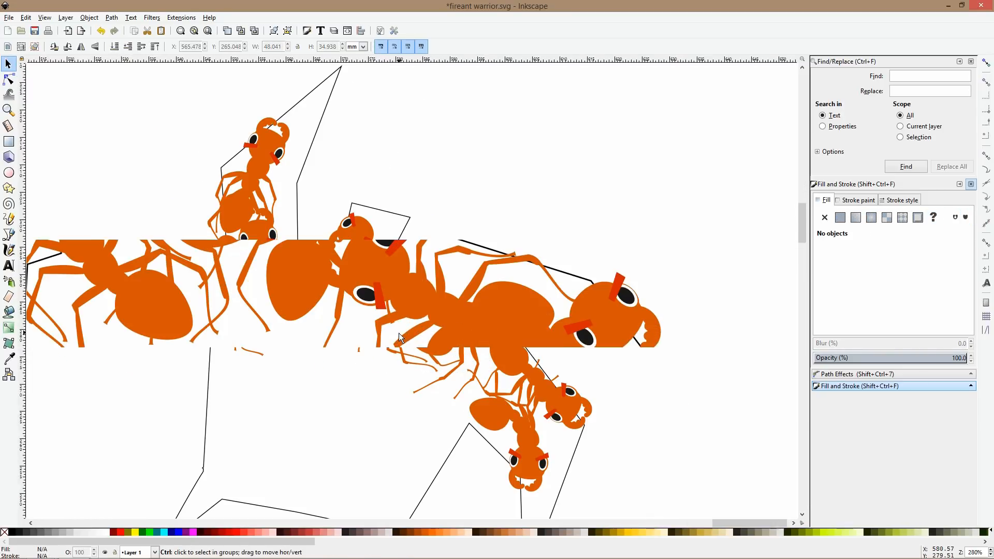
left_click(8, 79)
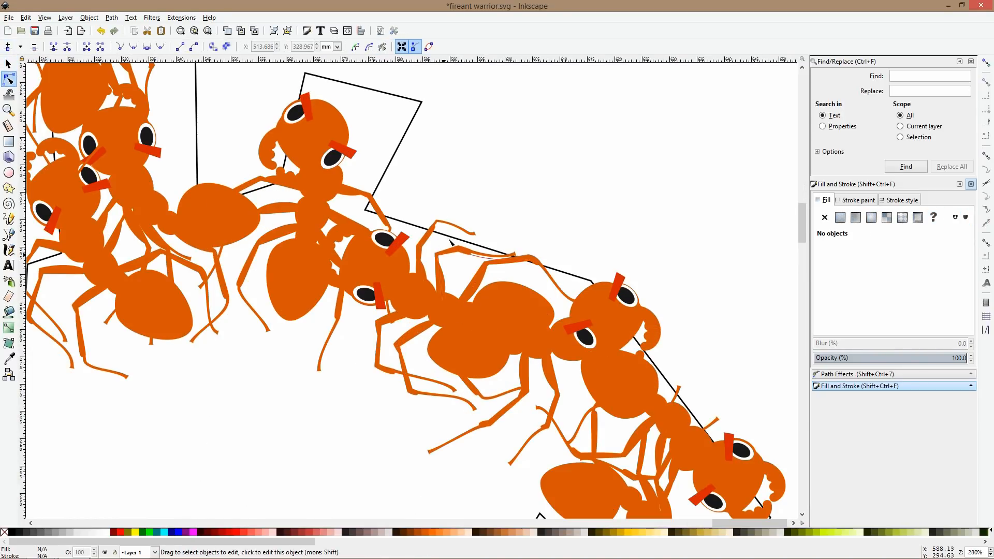
left_click(483, 234)
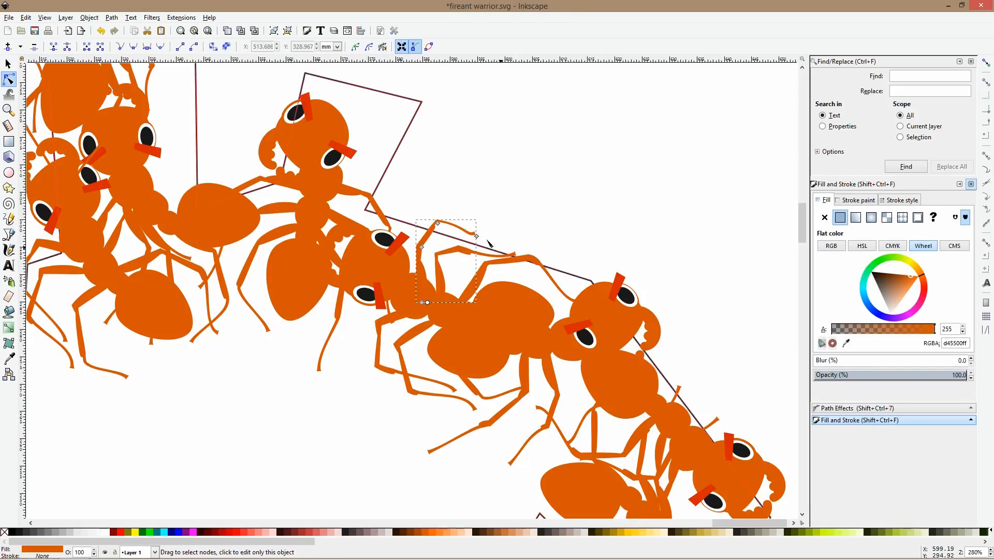
left_click_drag(476, 237, 466, 303)
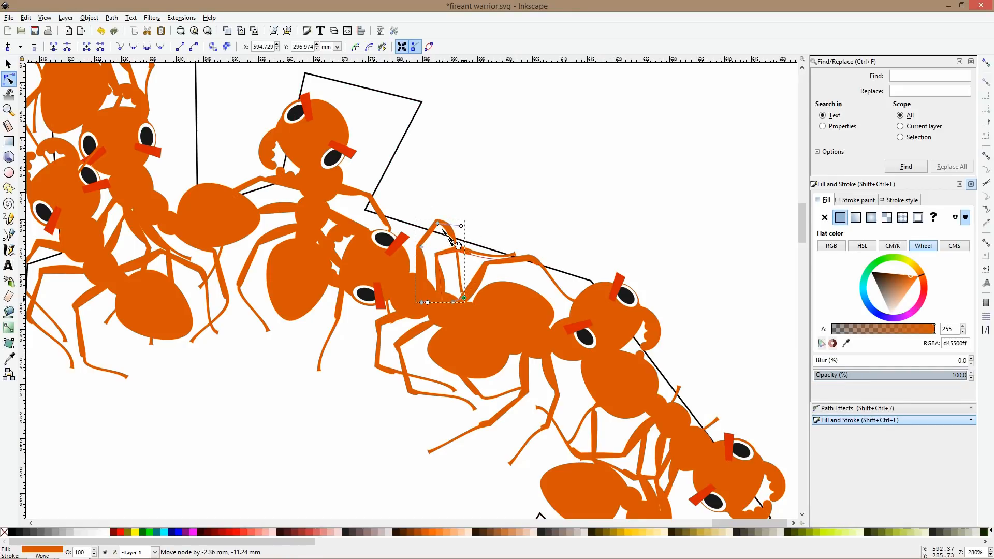
left_click_drag(440, 224, 440, 261)
- Fold the shoulder ant's middle upper leg inward by moving its foot and knee nodes toward the abdomen
left_click(467, 253, "ctrl")
left_click(459, 252)
left_click_drag(517, 256, 490, 303)
left_click(481, 296, "ctrl")
left_click(471, 310, "ctrl")
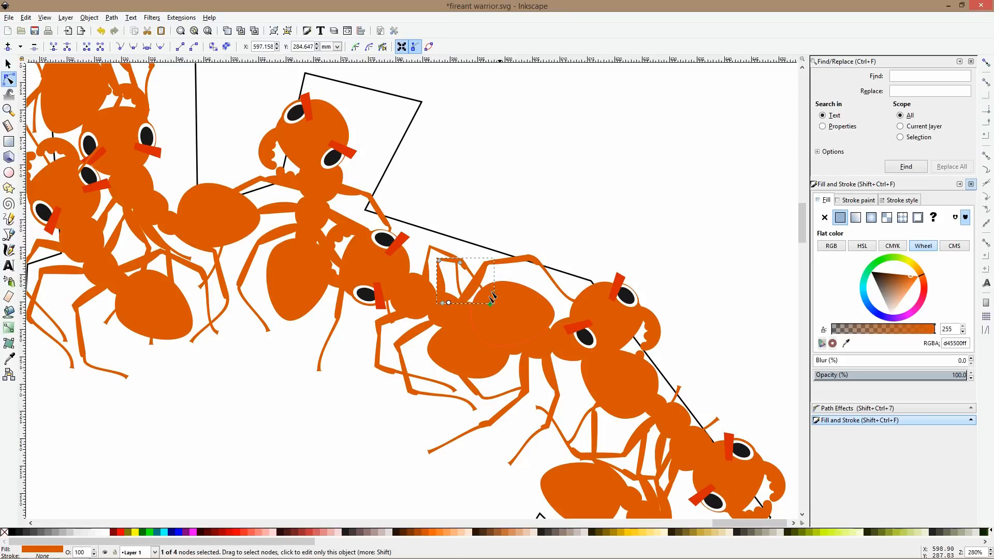
left_click_drag(481, 309, 450, 265)
- Bend the shoulder ant's third upper leg down over the abdomen and refine the middle leg's nodes
left_click(538, 265)
left_click_drag(529, 260, 505, 253)
left_click_drag(579, 306, 518, 337)
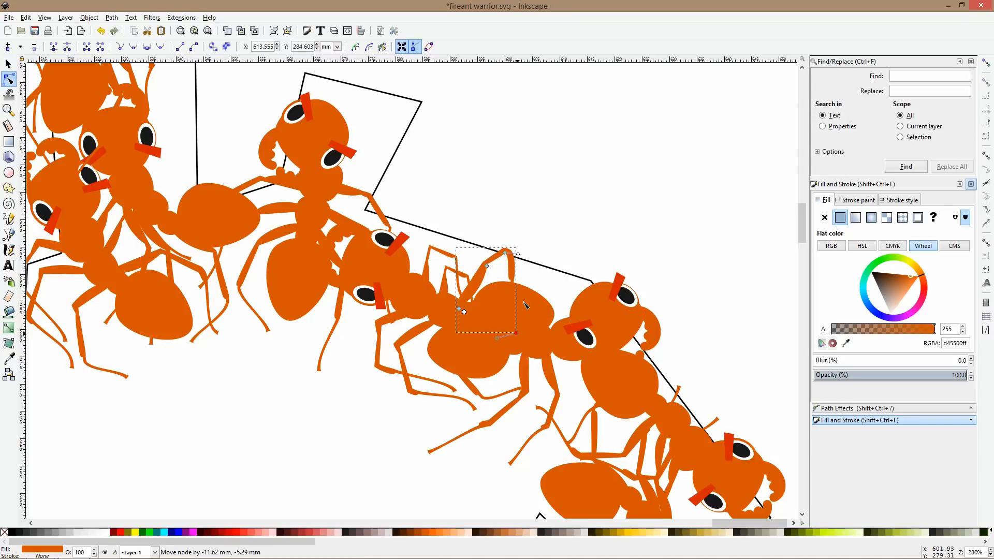
left_click(475, 293)
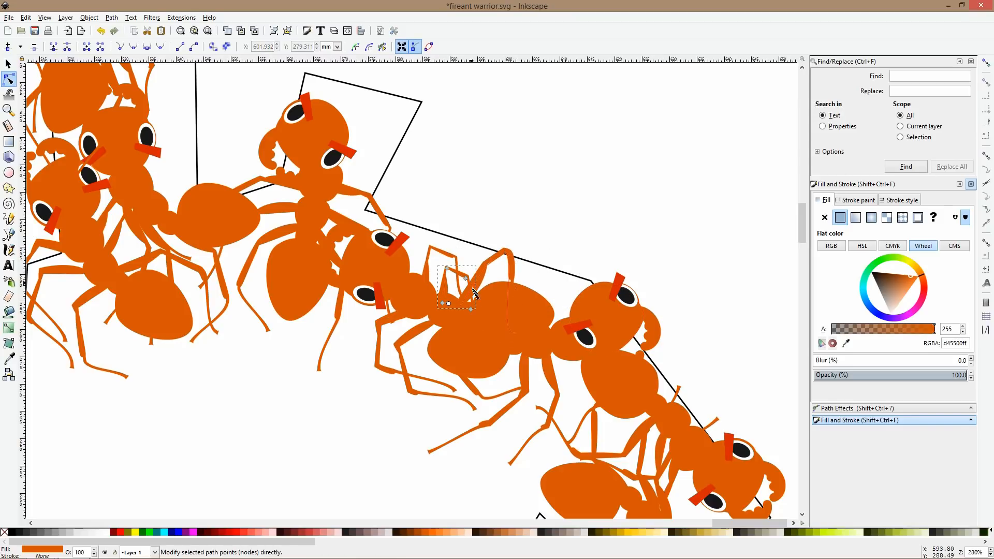
left_click_drag(495, 317, 473, 270)
key("s")
left_click(580, 216)
scroll(580, 216, "down", 4)
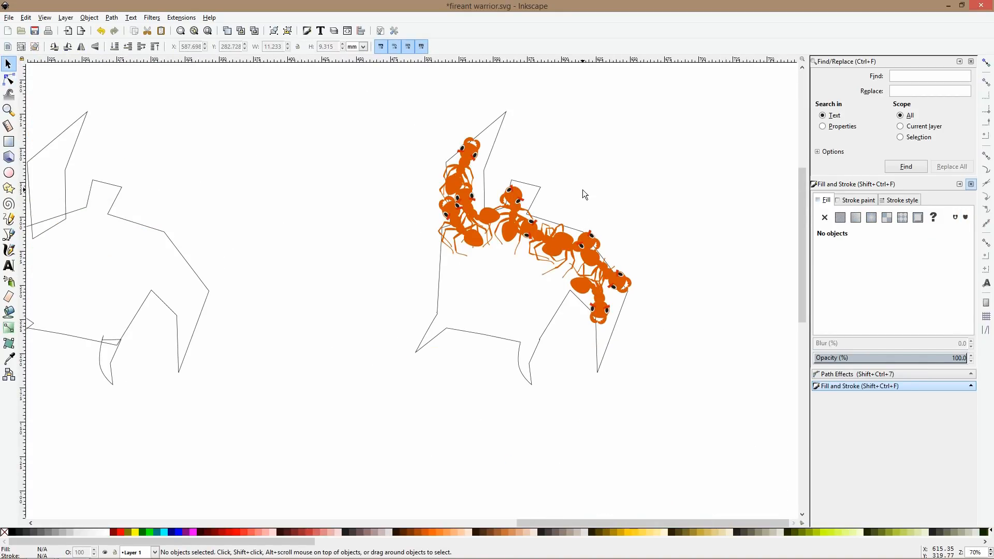
- Delete the warrior outline to view the ants without it, and undo the deletion
scroll(511, 206, "up", 2)
scroll(494, 236, "down", 1)
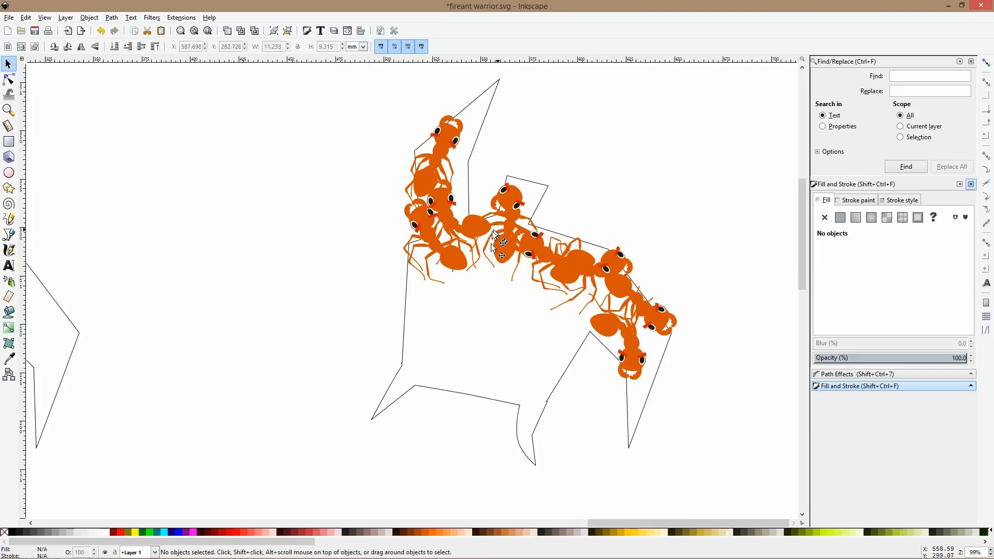
left_click(406, 311)
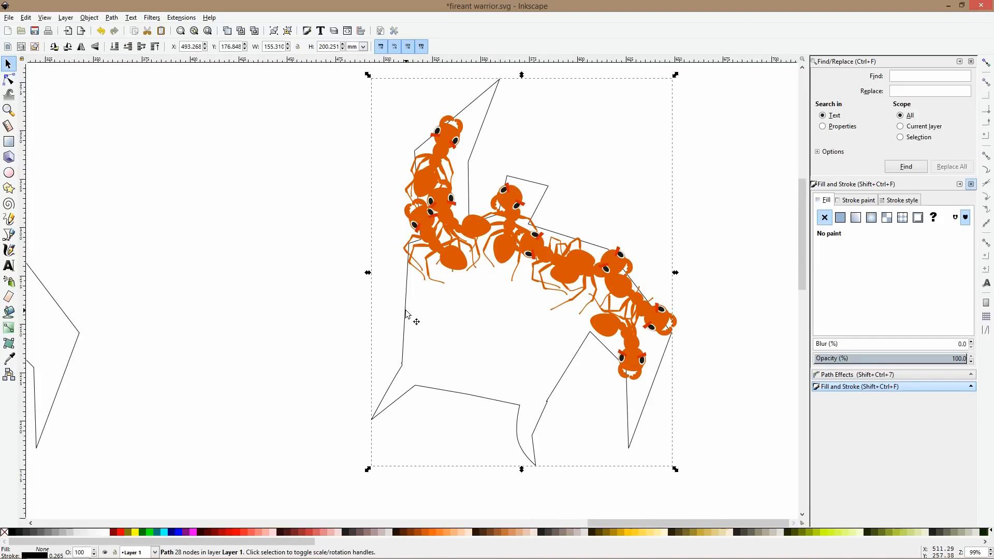
key("Delete")
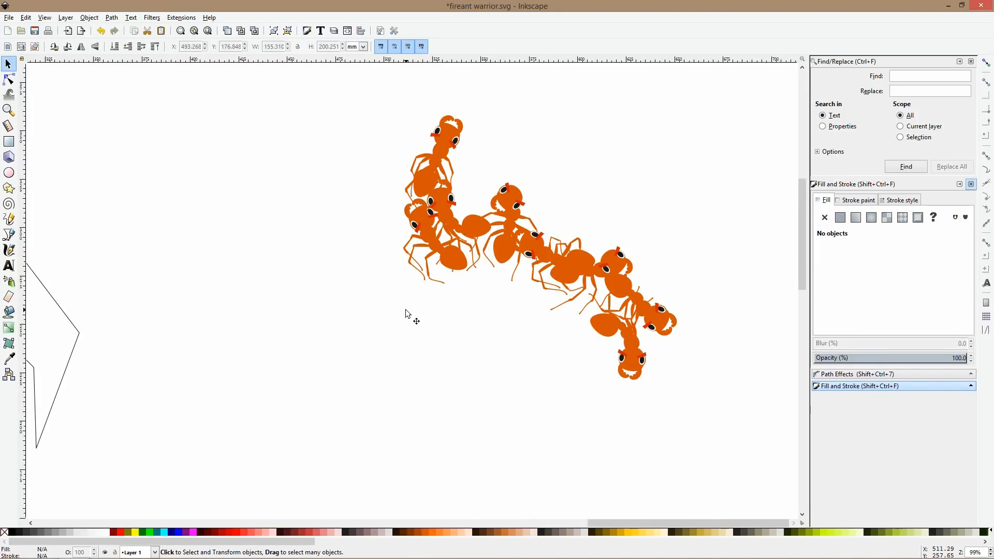
key("ctrl+z")
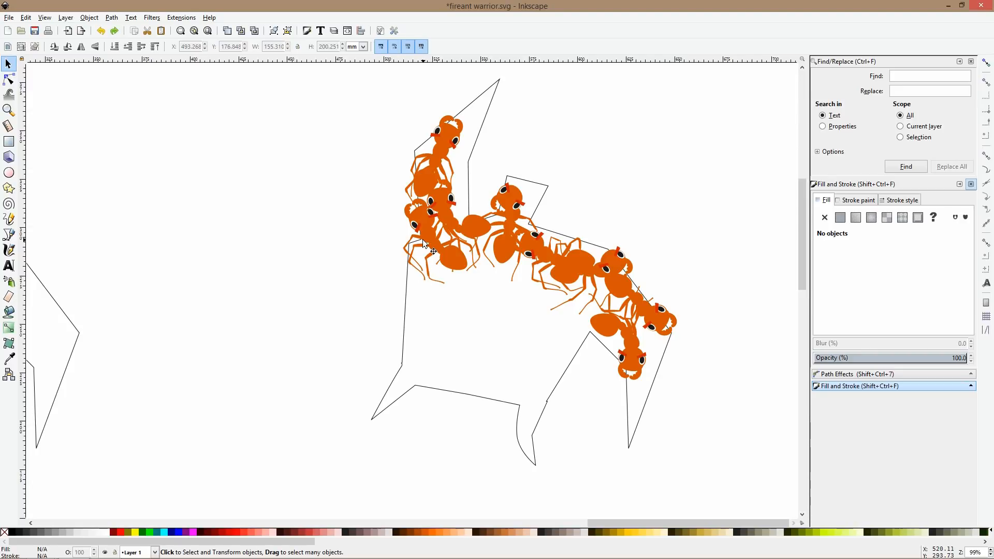
- Duplicate the lowest ant on the right arm and move the copy up beside the tip of the raised arm
left_click(454, 147)
scroll(454, 156, "up", 6)
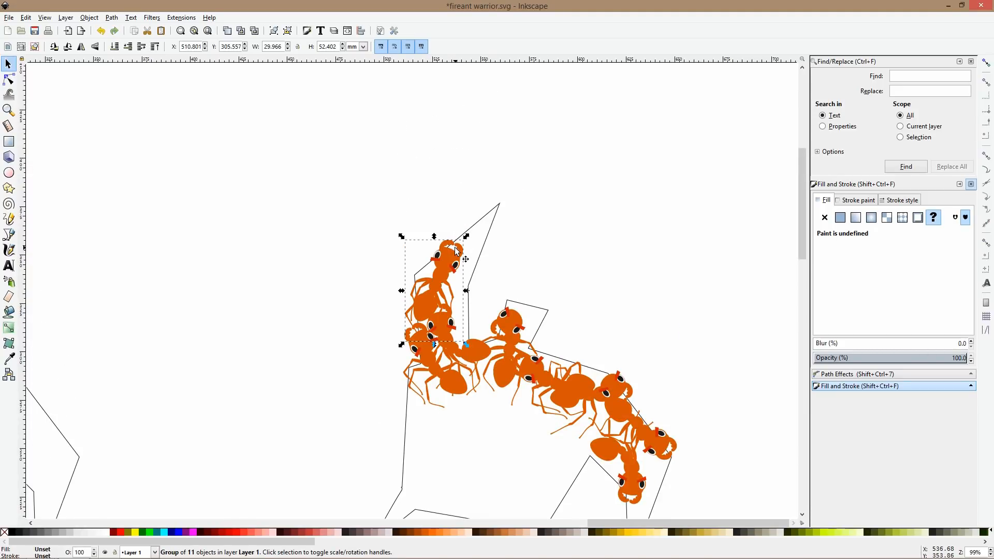
key("Escape")
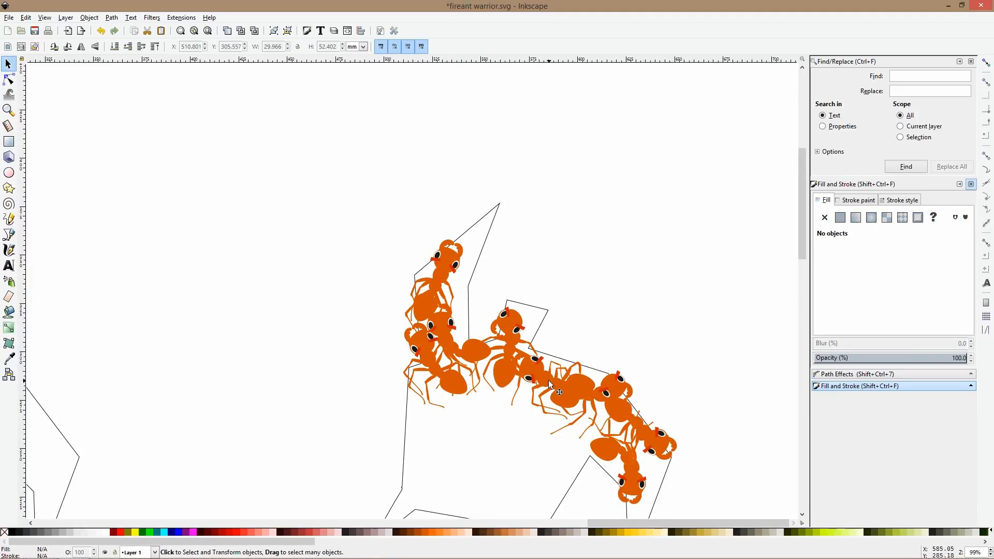
left_click(549, 380)
left_click(591, 439)
key("ctrl+d")
left_click_drag(602, 451, 512, 222)
- Rotate the copied ant and position it beside the topmost ant, with its head extending right across the raised arm's outline
left_click_drag(569, 175, 450, 314)
left_click_drag(449, 279, 444, 212)
left_click_drag(535, 248, 471, 284)
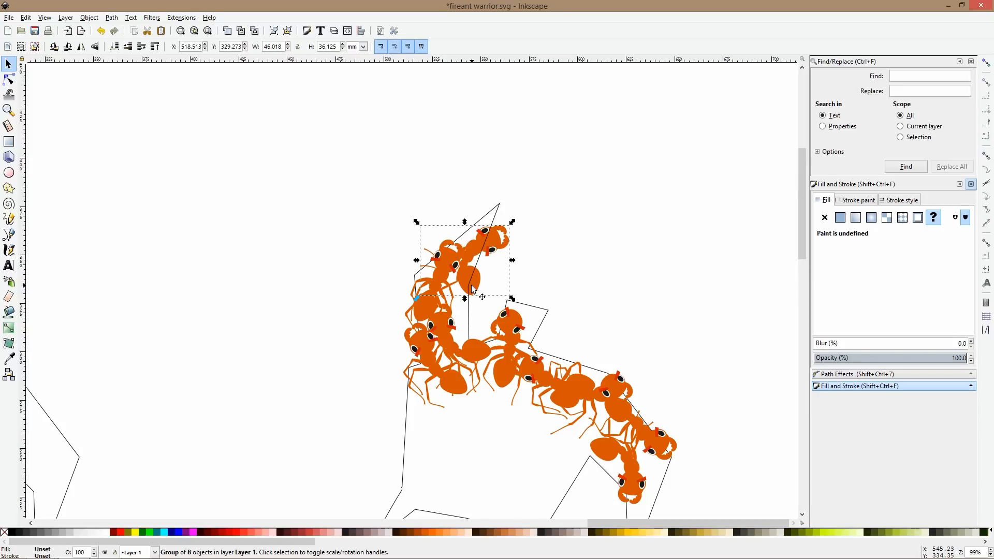
left_click(508, 233)
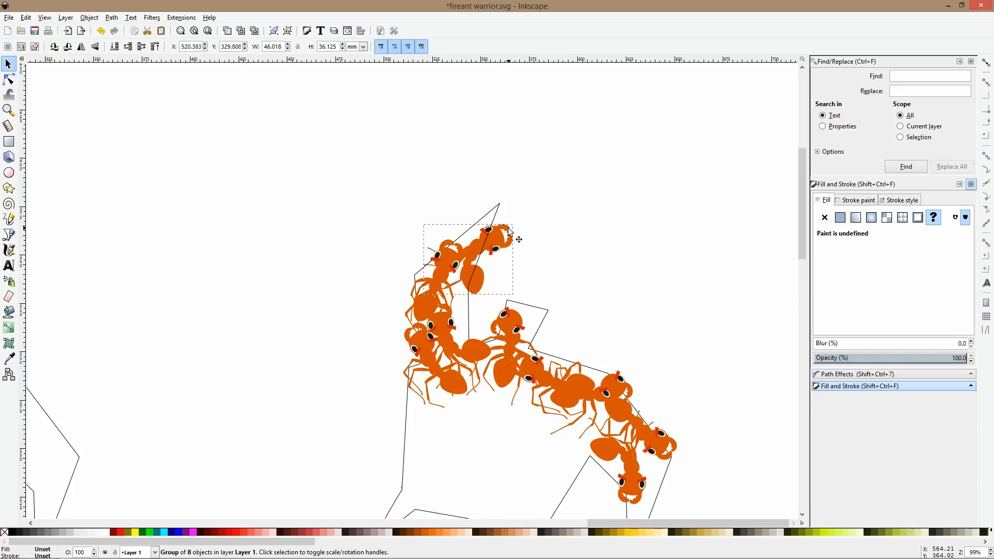
left_click_drag(516, 221, 502, 258)
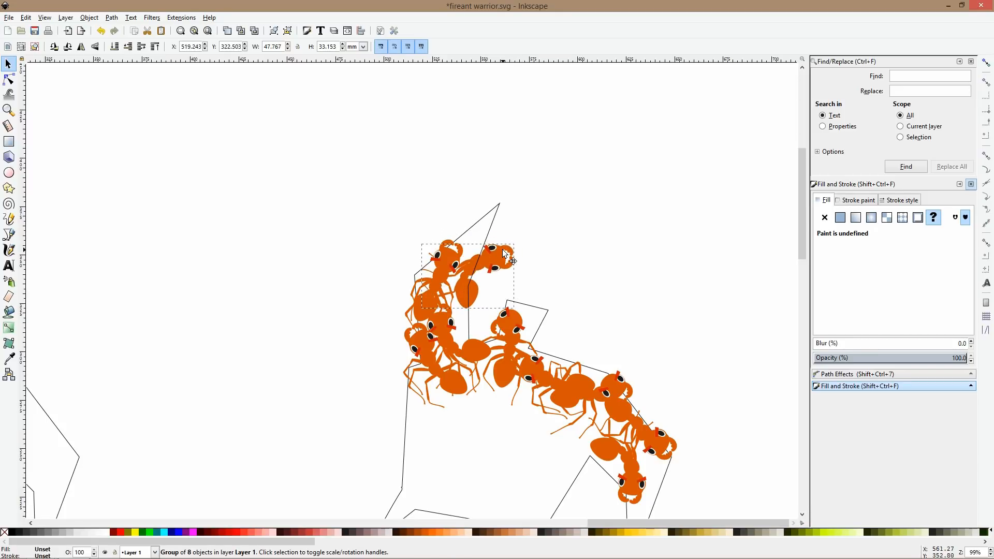
- Move the outer nodes of the copied ant's two left-reaching legs inward behind the topmost ant
key("n")
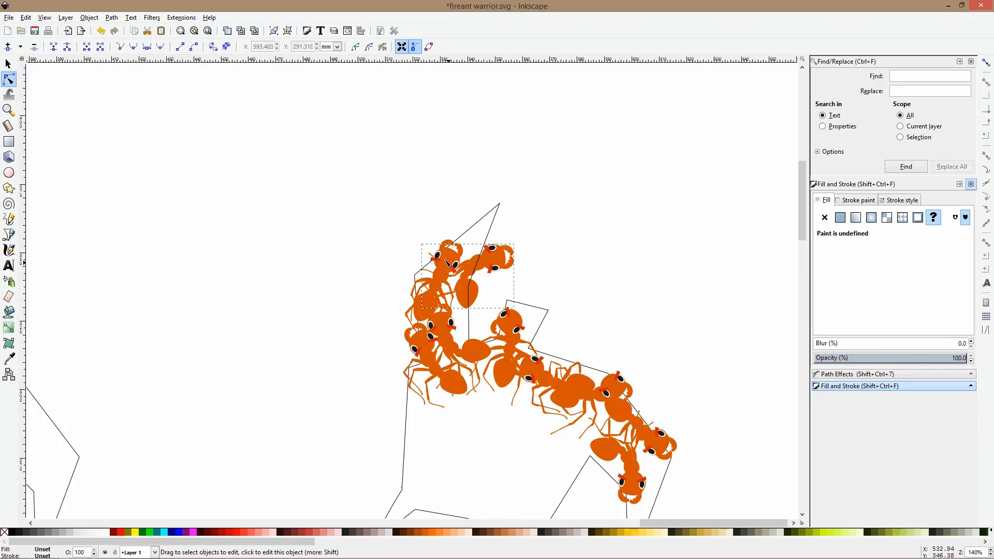
scroll(446, 259, "up", 2)
left_click(414, 251)
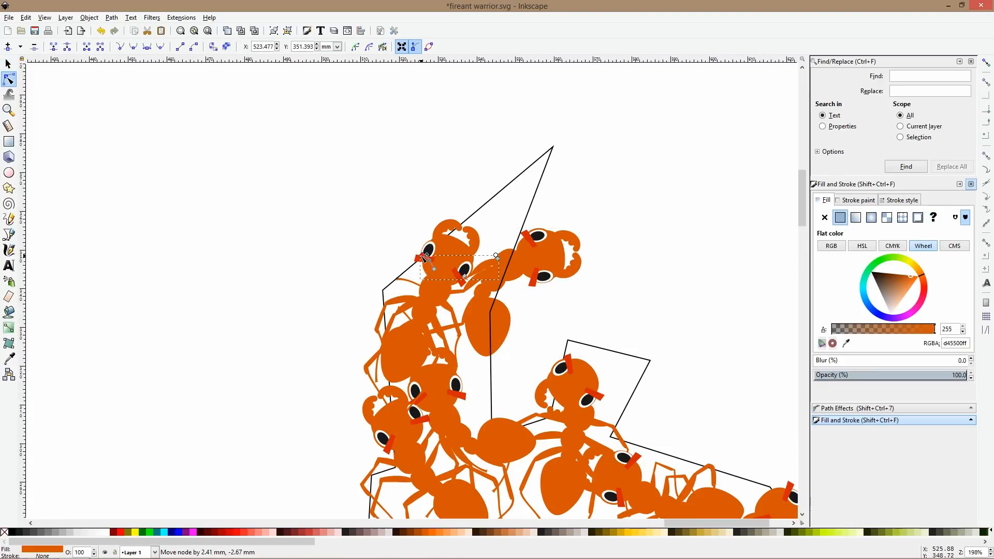
left_click(400, 280)
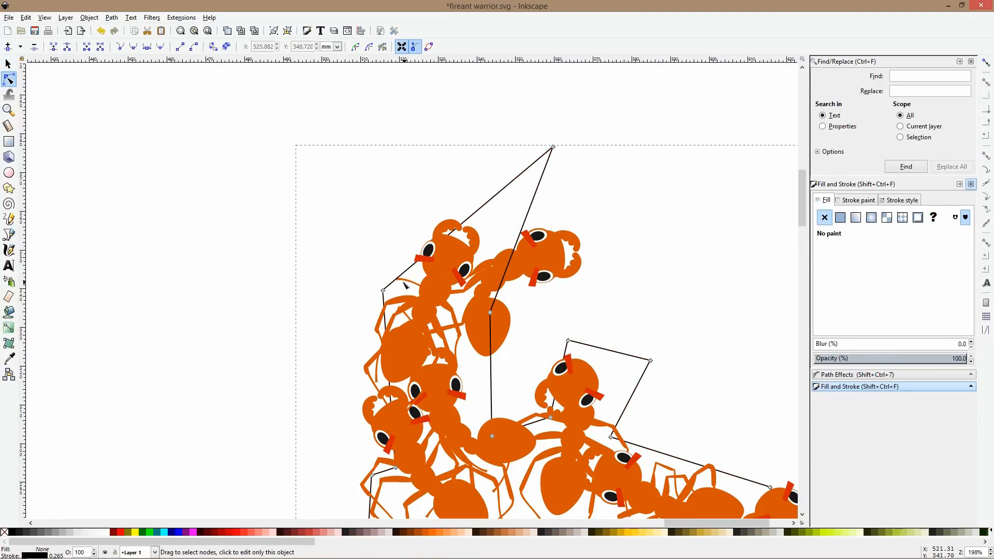
left_click(404, 284)
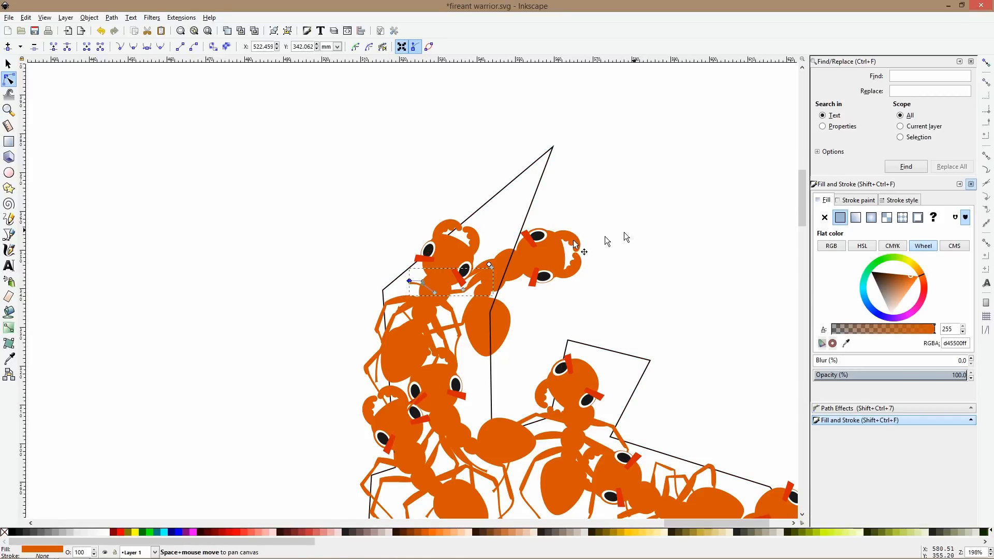
- Rotate the copied ant's head counterclockwise so its mandibles point toward the raised arm's tip, and seat it on the neck
key("s")
left_click(554, 249)
double_click(554, 248)
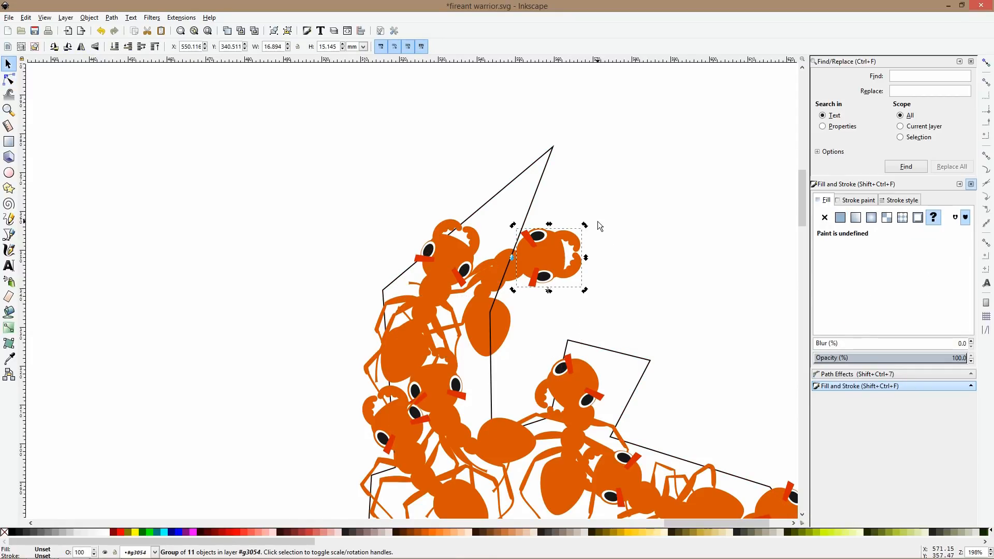
left_click_drag(585, 224, 553, 201)
mouse_move(533, 252)
left_mouse_down()
mouse_move(556, 243)
mouse_move(545, 252)
left_mouse_up()
left_click(575, 240)
left_click_drag(582, 210, 543, 217)
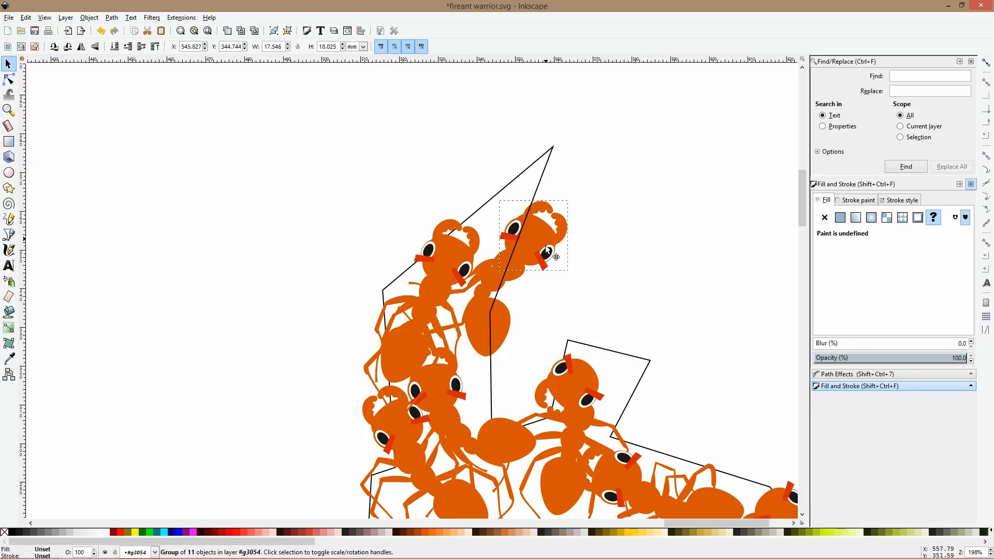
left_click(608, 284)
scroll(580, 284, "down", 4)
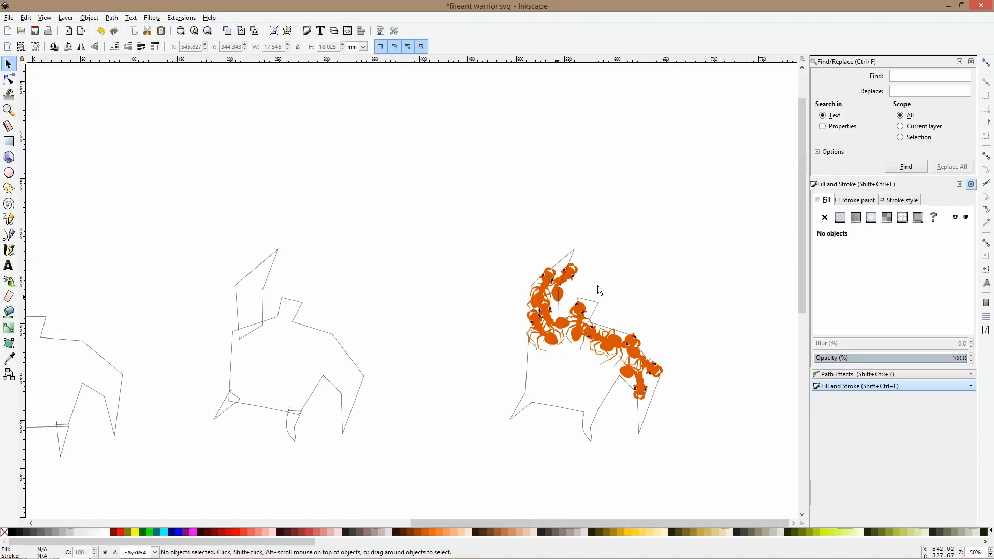
left_click(559, 276)
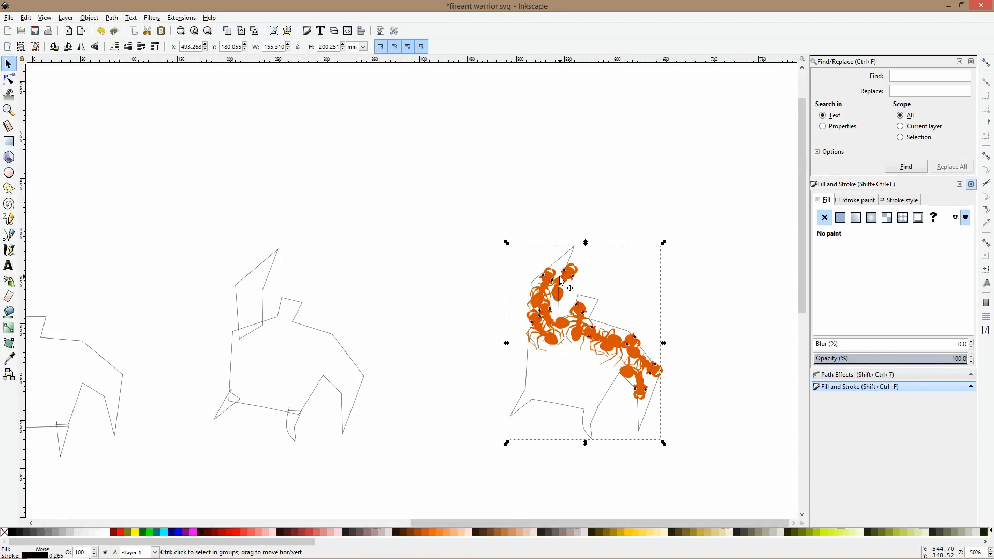
scroll(570, 275, "up", 2)
left_click(579, 270)
left_click(579, 269)
left_click(647, 275)
left_click(588, 229)
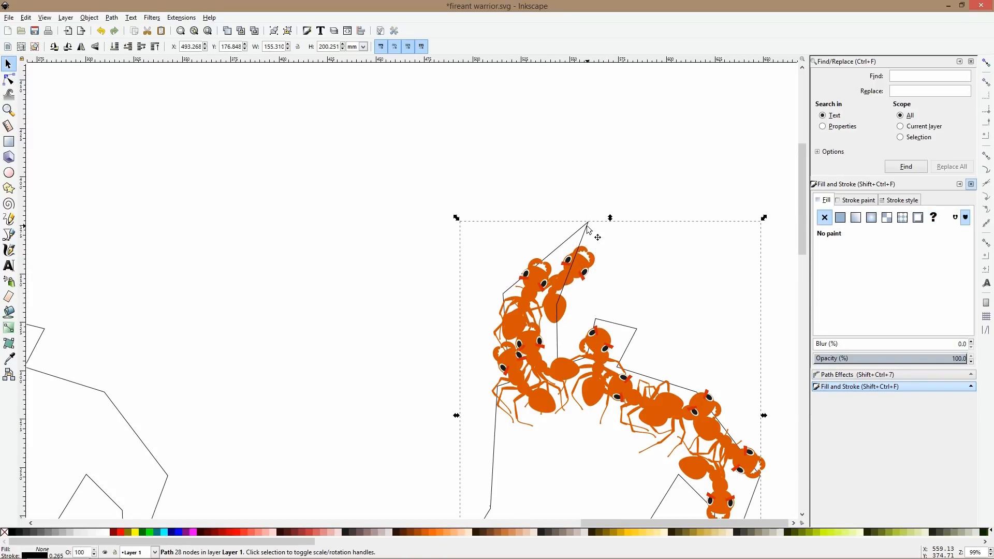
left_click(636, 249)
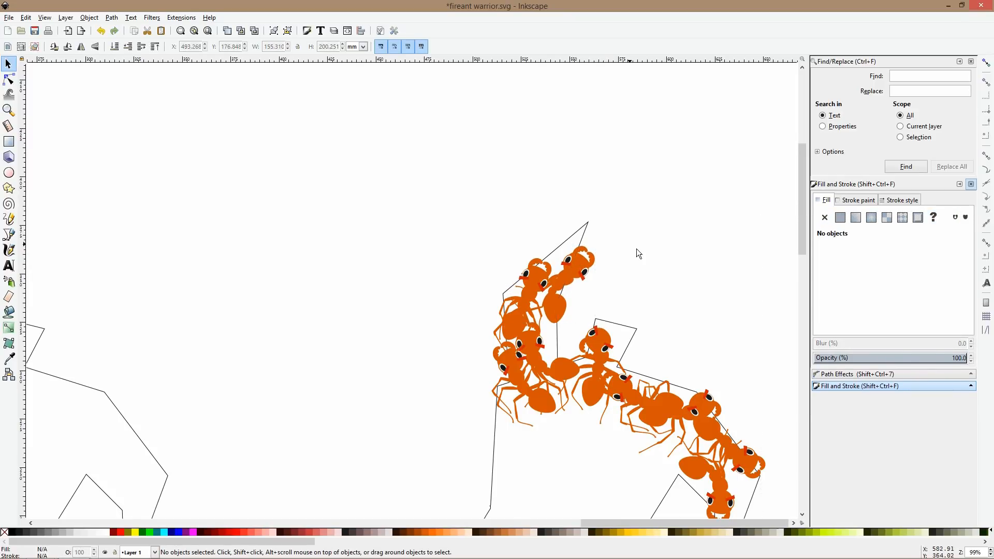
- Rotate the left mandible of the second ant from the raised arm's tip counterclockwise, opening it outward
scroll(636, 248, "down", 3)
left_click_drag(676, 273, 523, 247)
scroll(476, 256, "up", 4)
left_click(522, 251)
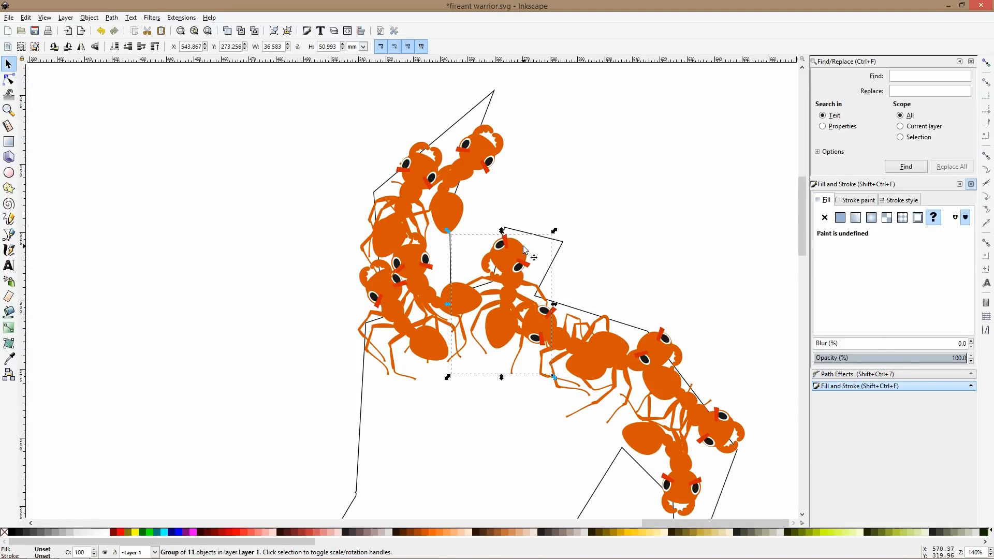
left_click(415, 150, "ctrl")
scroll(416, 146, "up", 4)
double_click(424, 149)
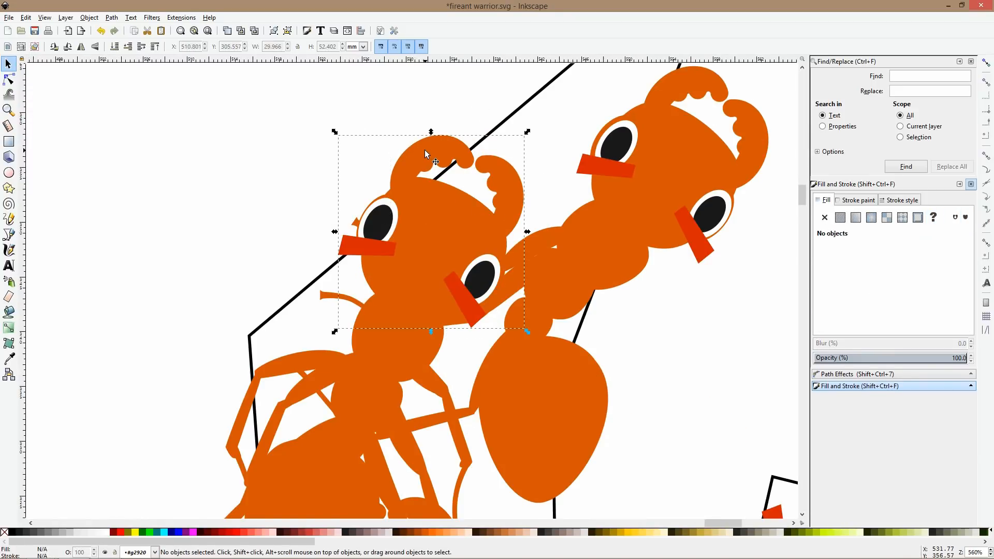
double_click(436, 146)
left_click(436, 145)
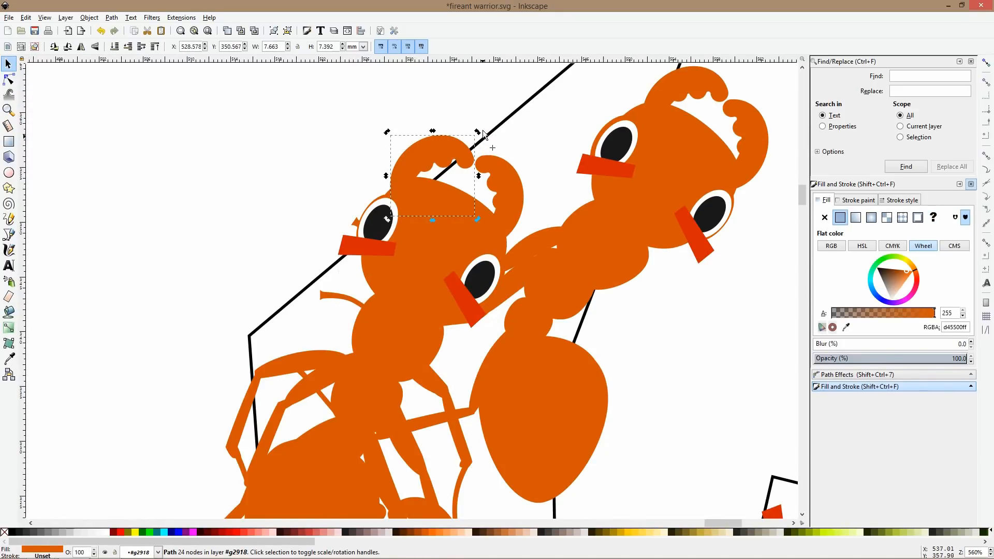
left_click_drag(477, 132, 405, 110)
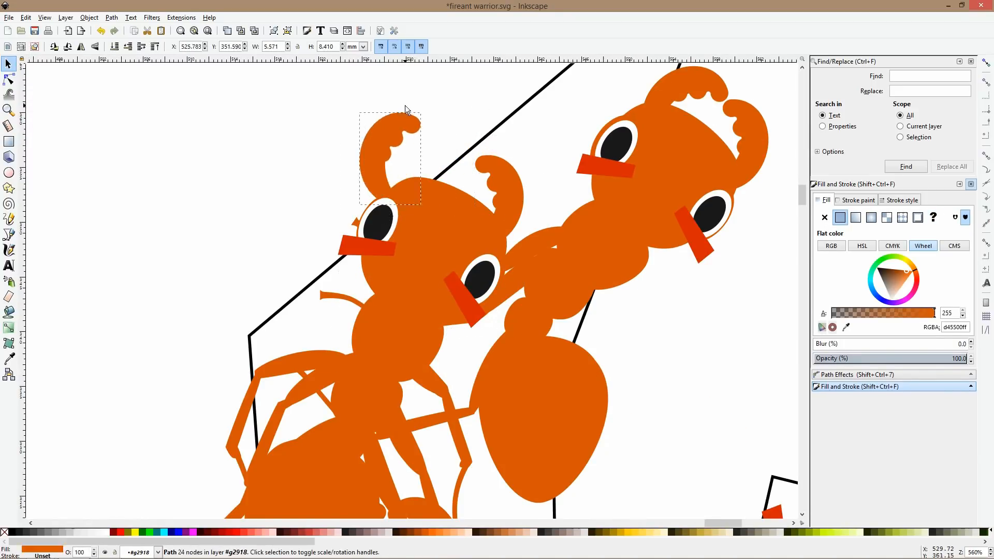
- Rotate the same ant's right mandible clockwise and lower it on the head, and nudge the left mandible slightly right
left_click(500, 178)
left_click_drag(532, 151, 564, 186)
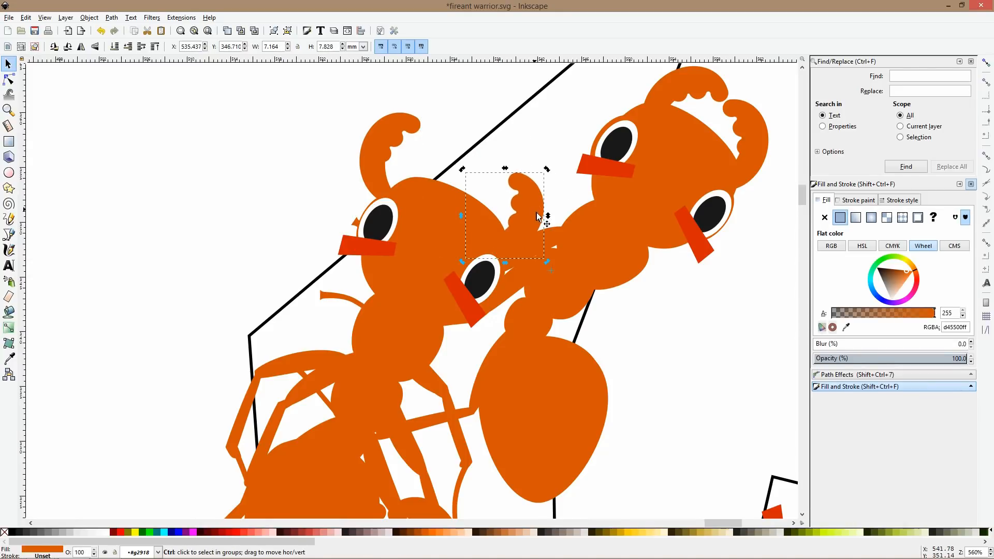
scroll(536, 213, "down", 5)
scroll(534, 207, "up", 3)
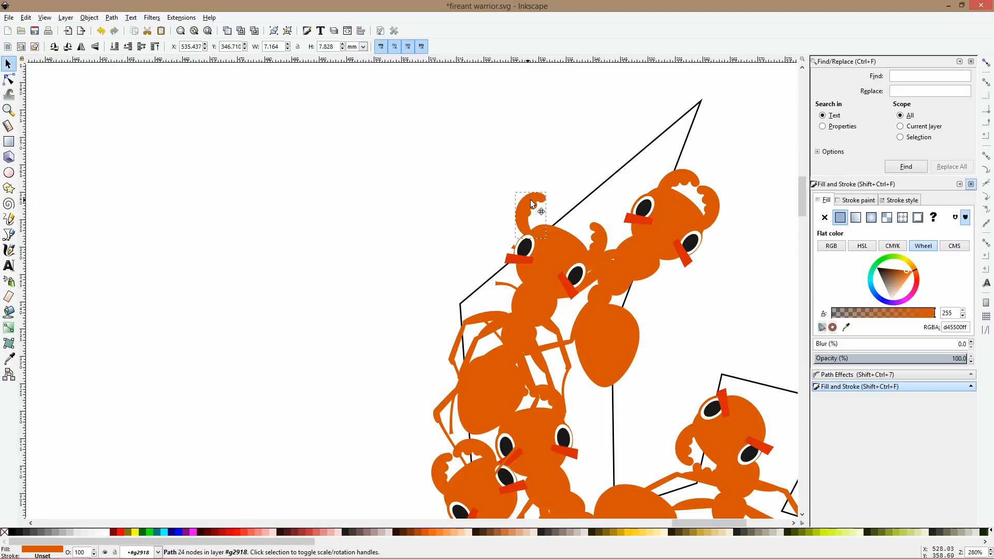
left_click_drag(531, 203, 544, 206)
- Rotate the left mandible of the lowest ant on the raised arm outward from its head
scroll(522, 304, "down", 8)
double_click(435, 301, "ctrl")
key("F1")
left_click(435, 300)
left_click(434, 305)
left_click(434, 305)
left_click(434, 304, "ctrl")
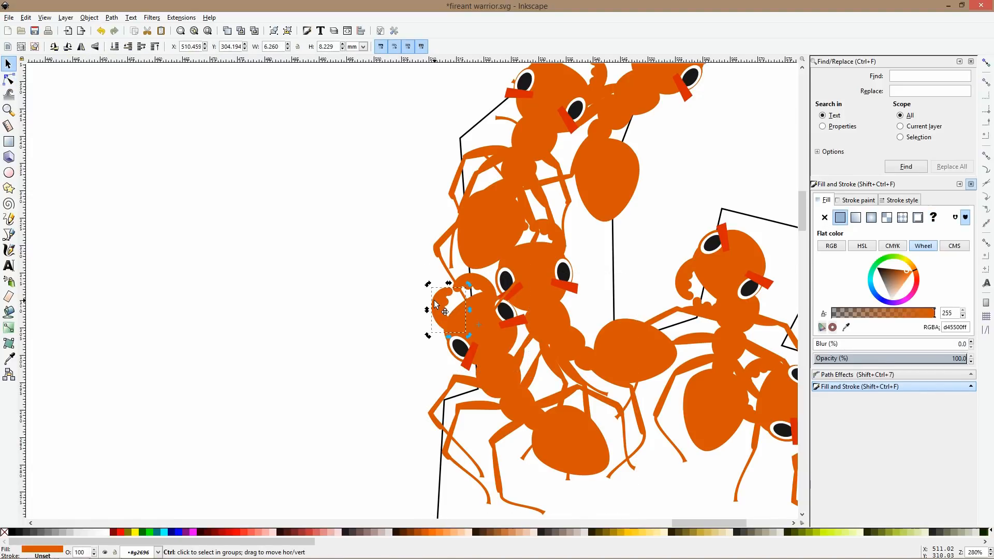
mouse_move(427, 284)
left_mouse_down()
mouse_move(412, 305)
mouse_move(433, 313)
mouse_move(435, 298)
left_mouse_up()
left_click(363, 301)
scroll(473, 322, "down", 5)
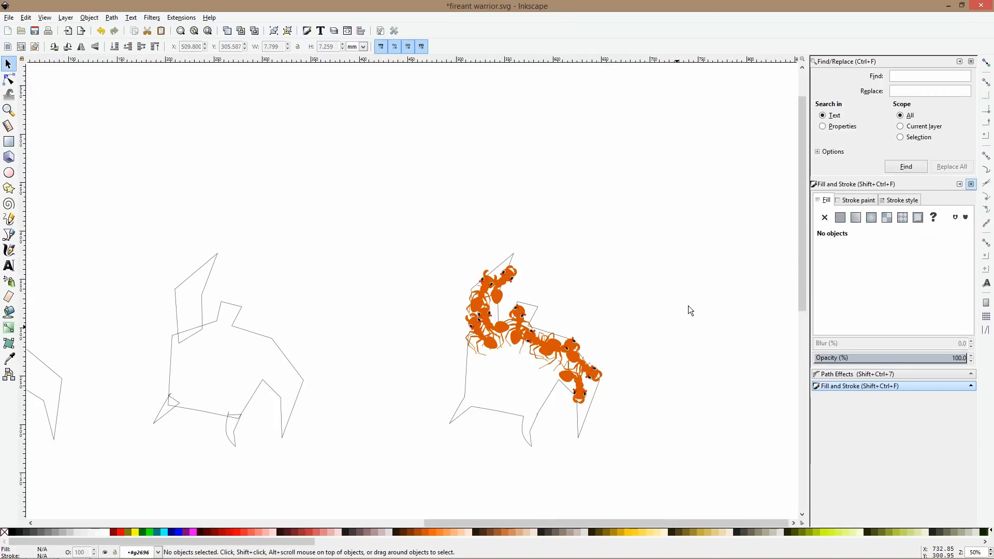
- Shift the three linked ants on the right shoulder and the lowest ant of that arm together to the right and slightly down
scroll(556, 178, "up", 3)
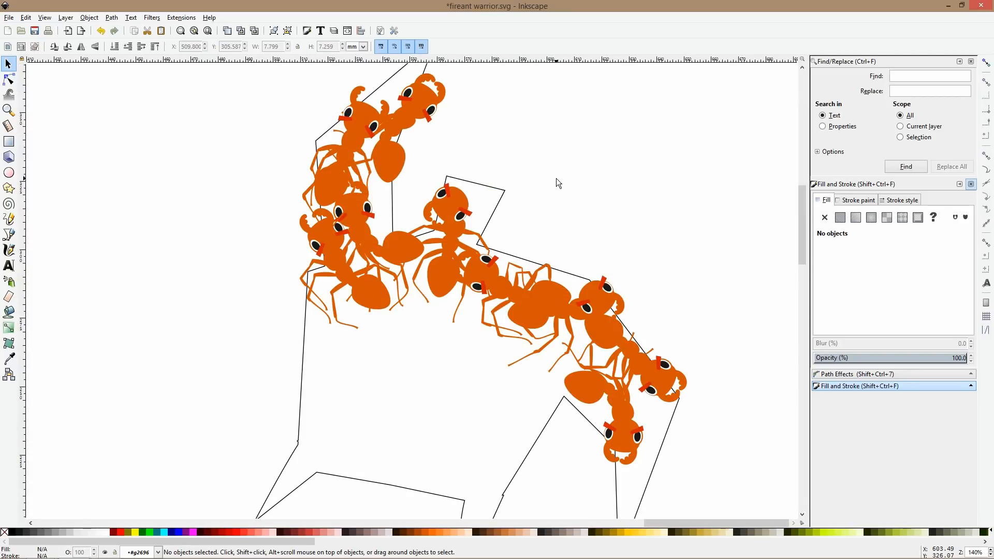
scroll(556, 181, "down", 3)
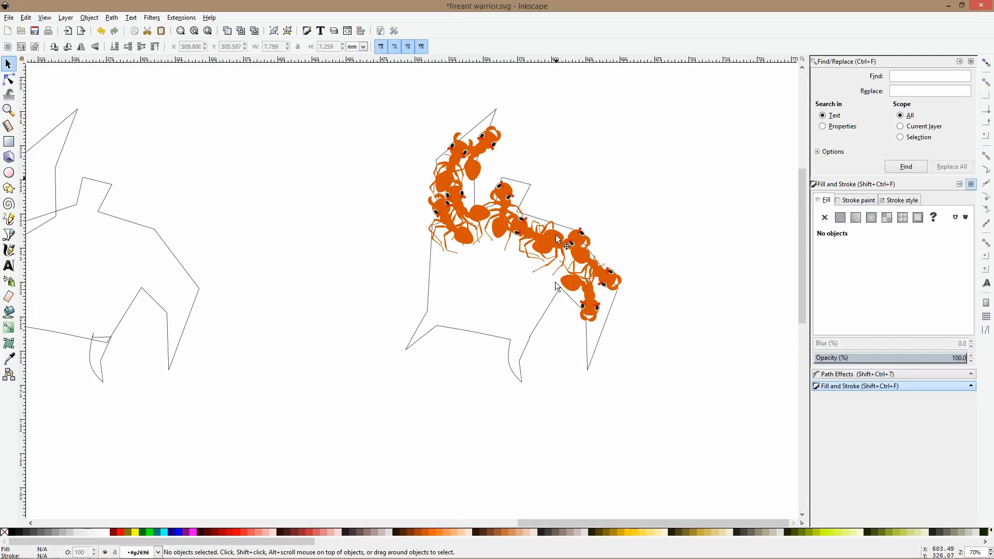
scroll(501, 289, "up", 2)
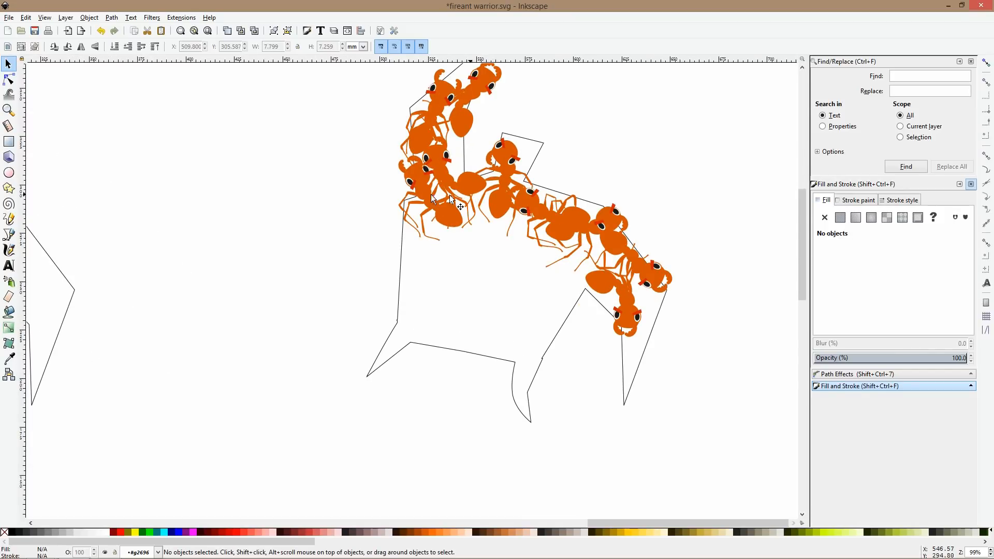
left_click_drag(738, 188, 521, 314)
left_click(533, 215, "shift")
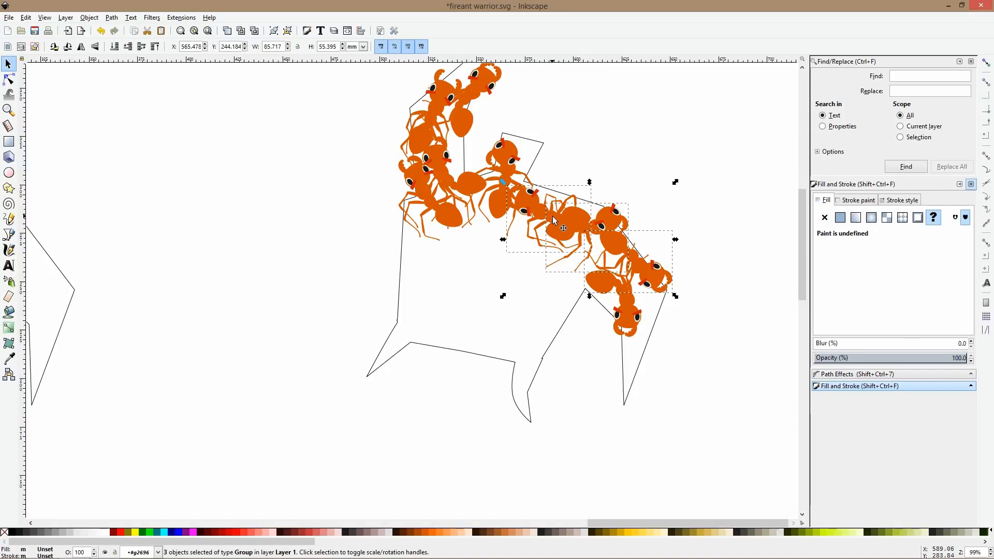
left_click_drag(579, 231, 602, 243)
key("ctrl+z")
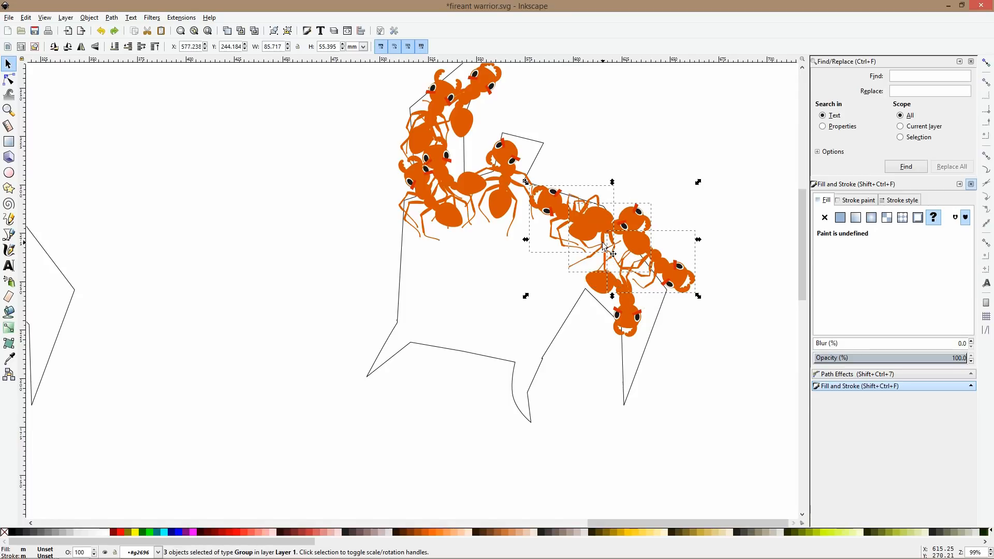
key("ctrl+z")
left_click(609, 280, "shift")
left_click_drag(612, 229, 646, 244)
- Rotate the four-ant chain clockwise and fit it along the right arm's outline, and nudge its innermost ant slightly upward
left_click(678, 287)
left_click_drag(707, 360, 699, 213)
left_click_drag(620, 313, 609, 308)
left_click(705, 263)
left_click(564, 237)
left_click_drag(565, 237, 566, 223)
left_click(629, 184)
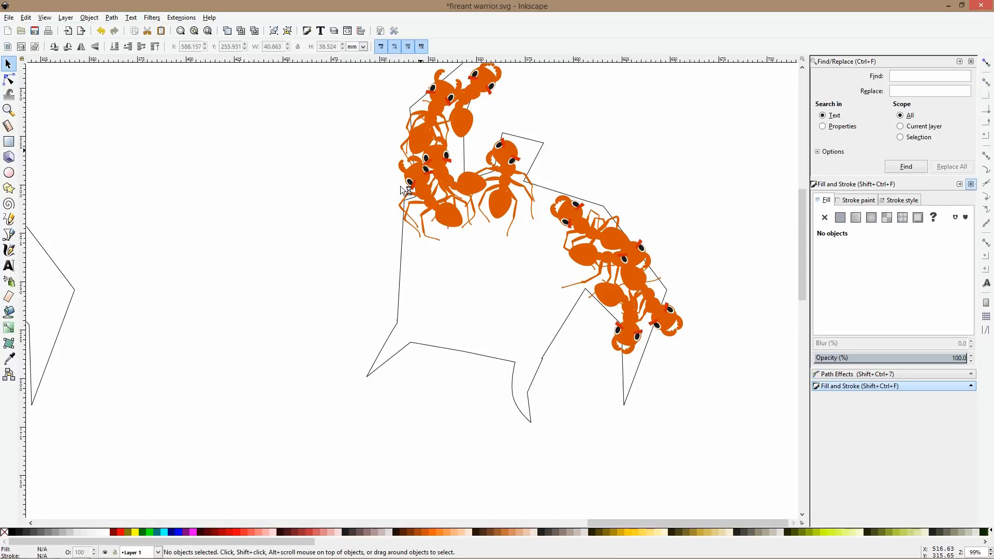
- Duplicate the second ant from the raised arm's tip and place the copy below the right arm
left_click(414, 179)
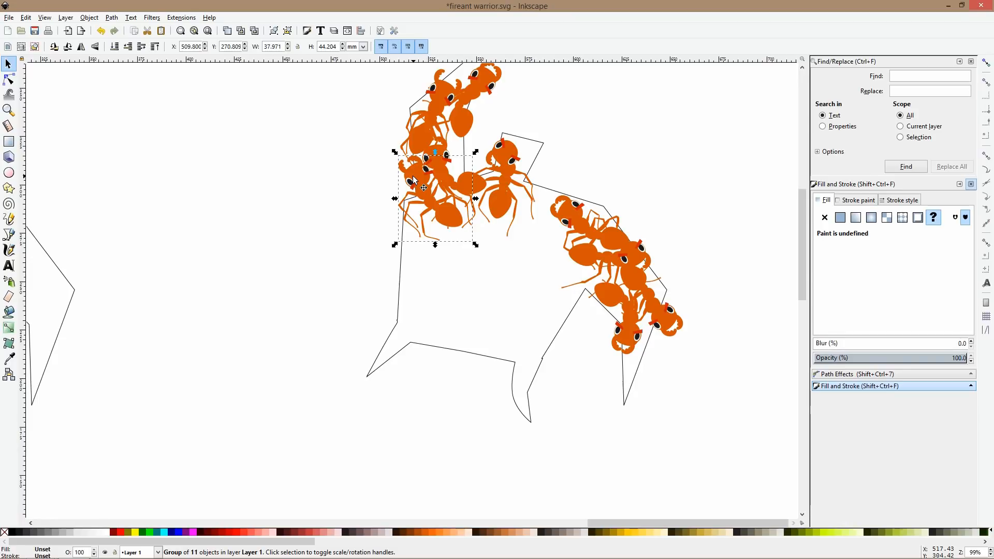
left_click(444, 178)
left_click(436, 110)
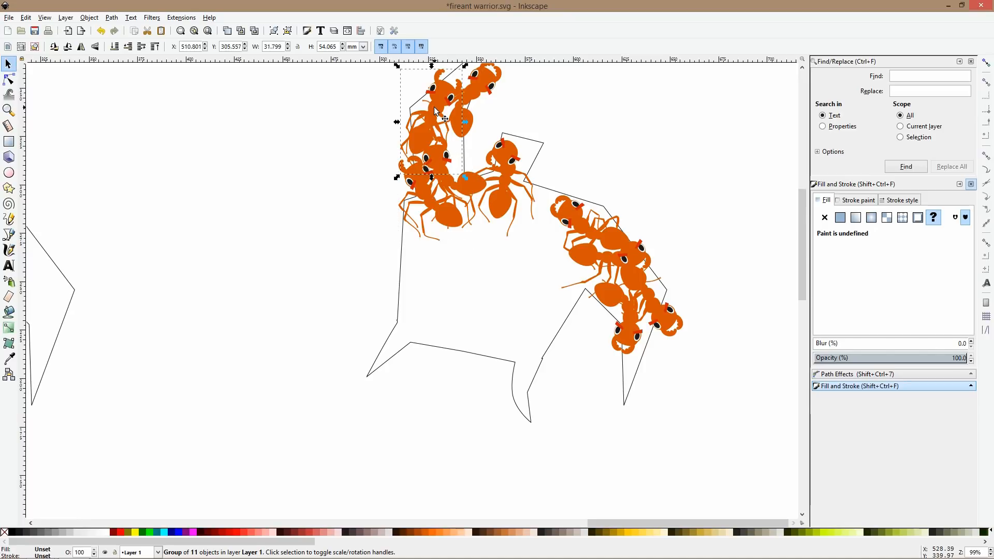
left_click_drag(425, 111, 401, 138)
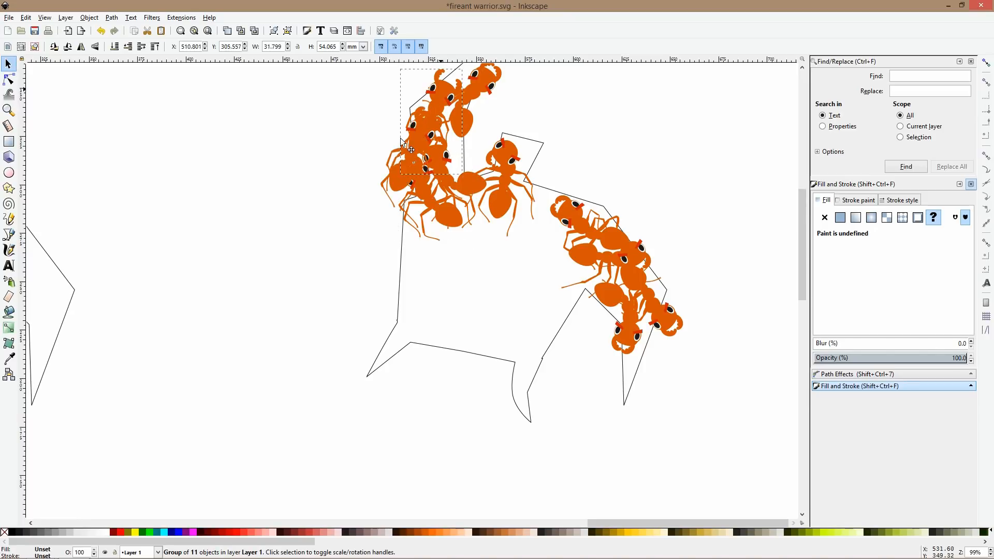
left_click_drag(527, 320, 599, 367)
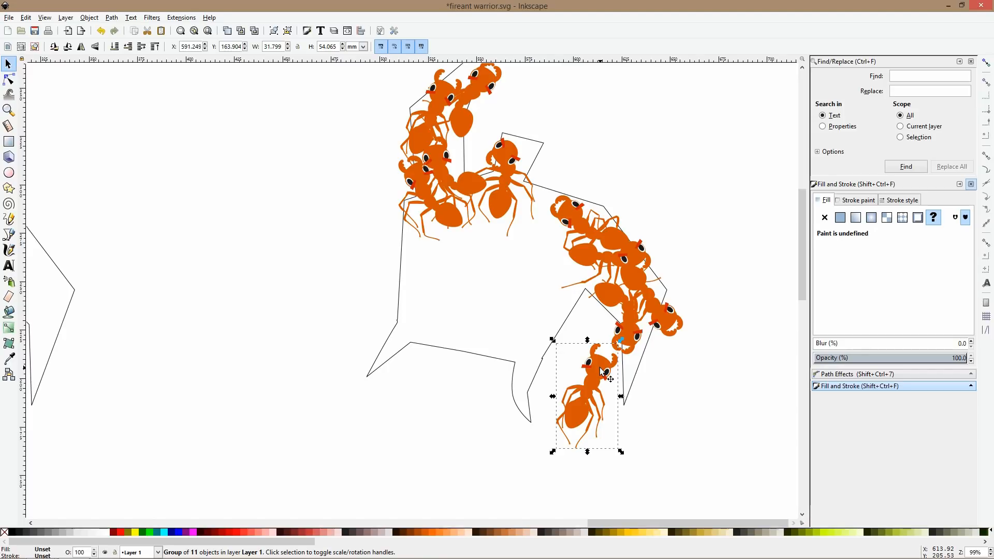
- Flip the copied ant vertically, rotate it clockwise, and place it head down at the tip of the right arm
key("v")
left_click(622, 452)
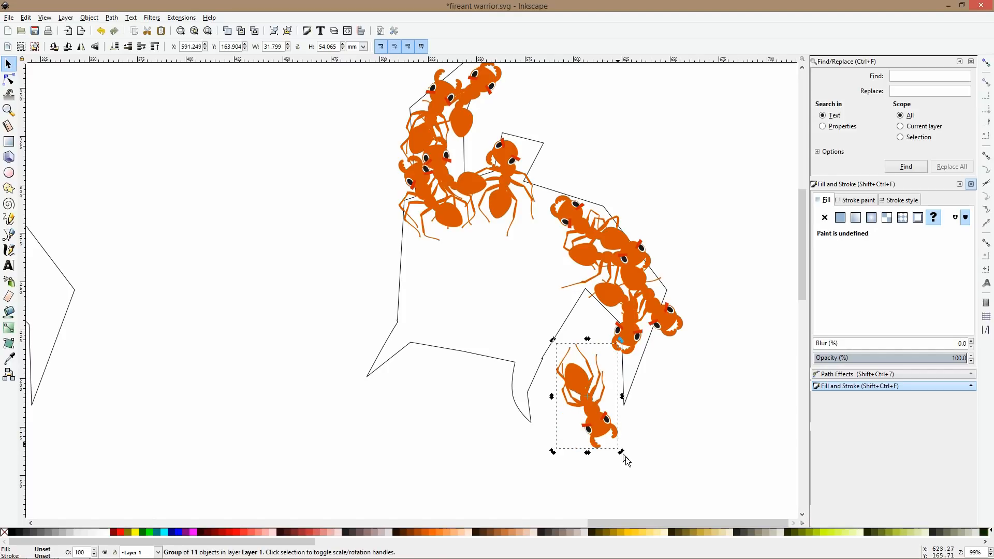
left_click_drag(620, 452, 562, 458)
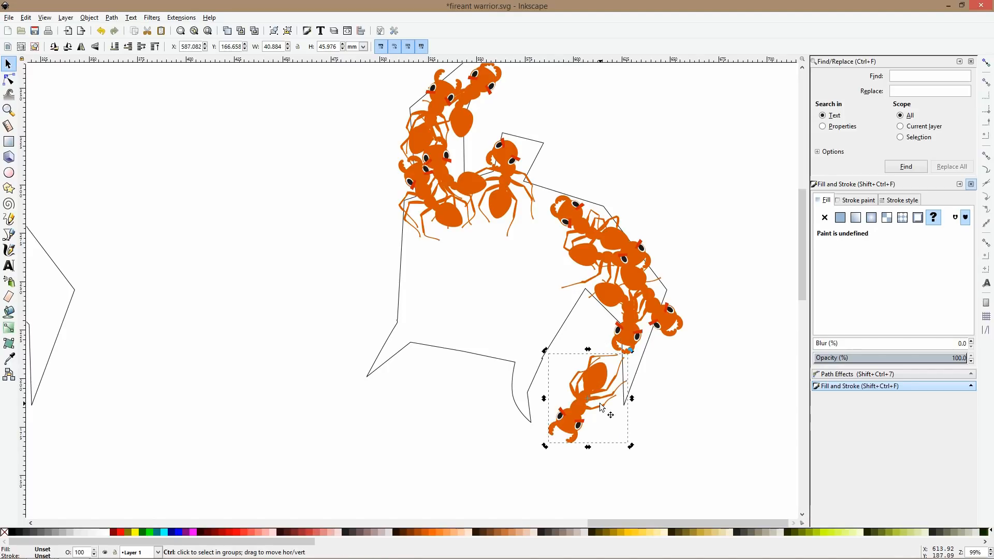
left_click_drag(597, 378, 653, 328)
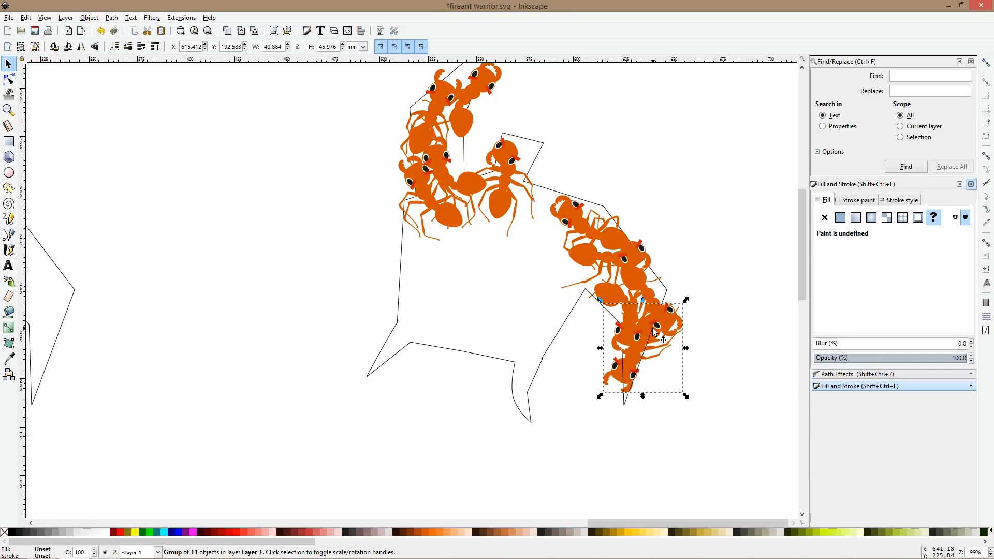
- Rotate the copied ant counterclockwise and shift it left so its head covers the right arm's pointed end
left_click(631, 384)
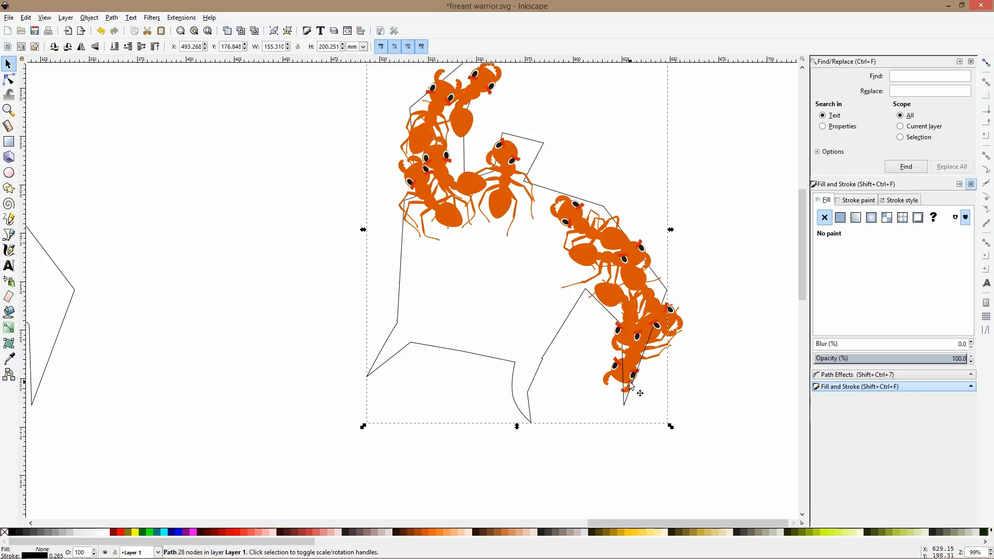
double_click(629, 381)
key("F1")
left_click(606, 378)
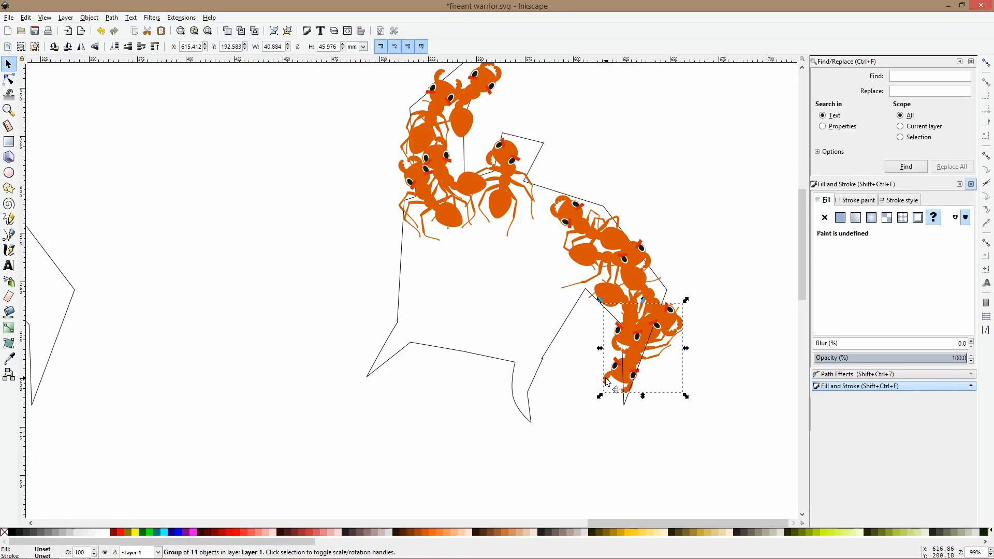
key("bracketleft")
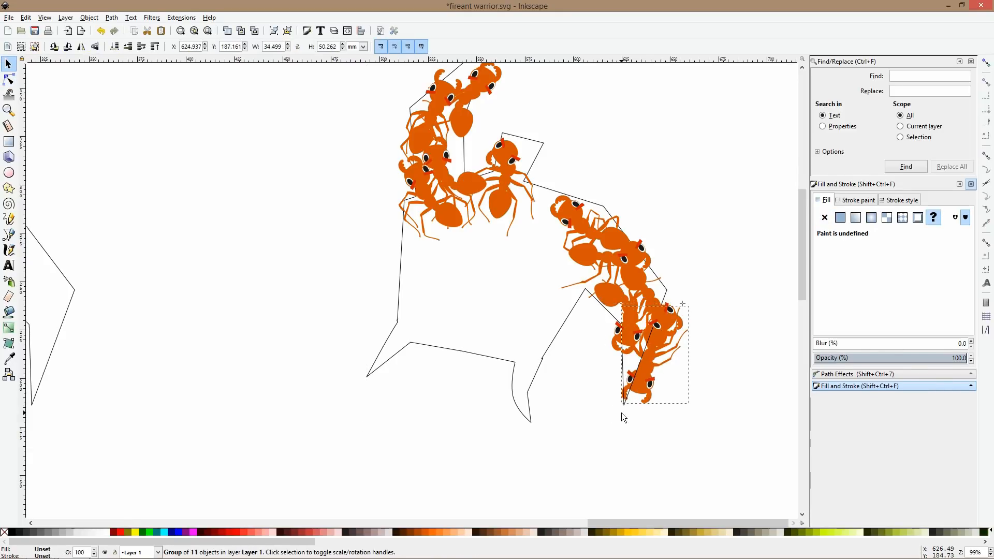
left_click_drag(649, 369, 642, 372)
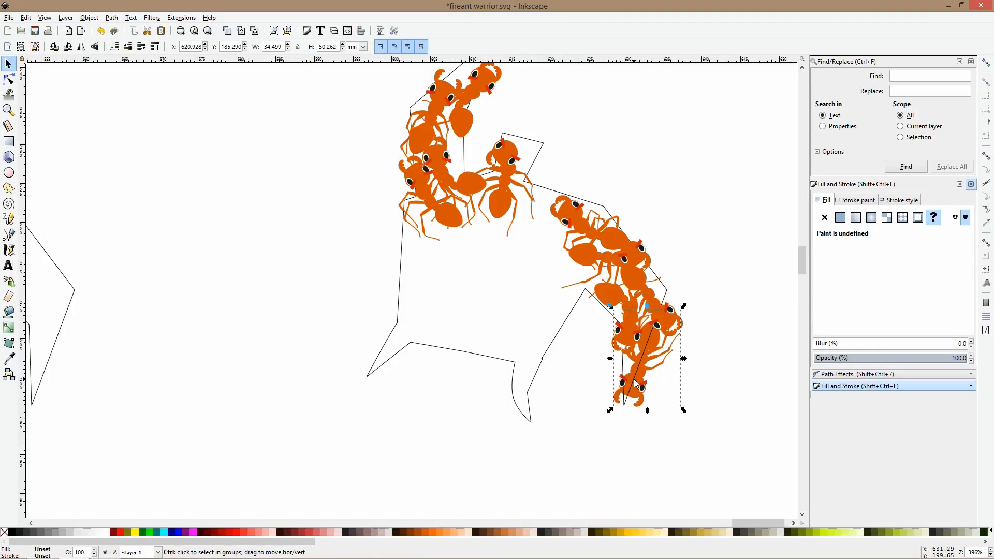
- Rotate the copied ant's head clockwise and reseat it against the neck
scroll(637, 383, "up", 4, "ctrl")
double_click(641, 397)
left_click(641, 397)
left_click(647, 412)
left_click_drag(553, 497, 518, 414)
left_click_drag(604, 382, 601, 399)
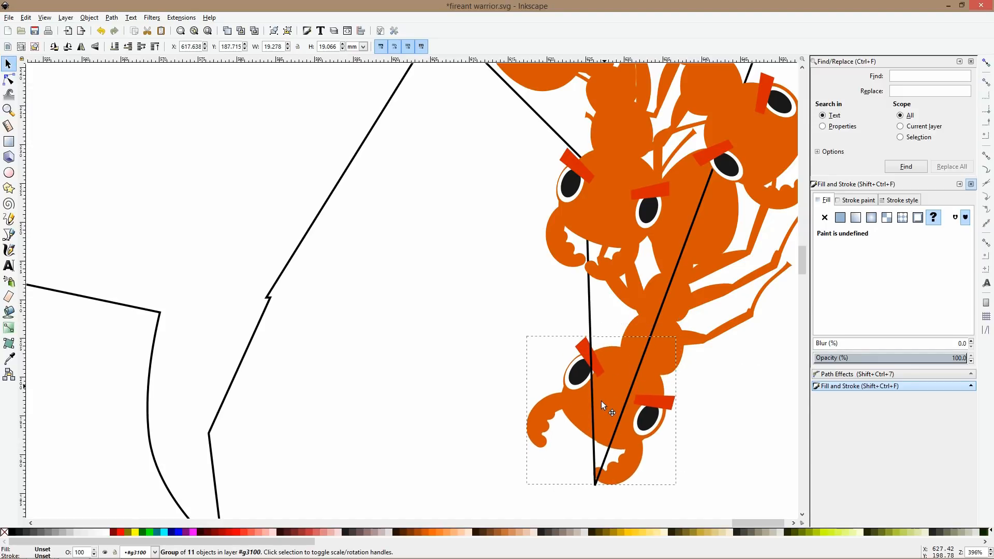
- Rotate the head and adjoining body segment together clockwise, and nudge the head down-left onto the neck
left_click(685, 345)
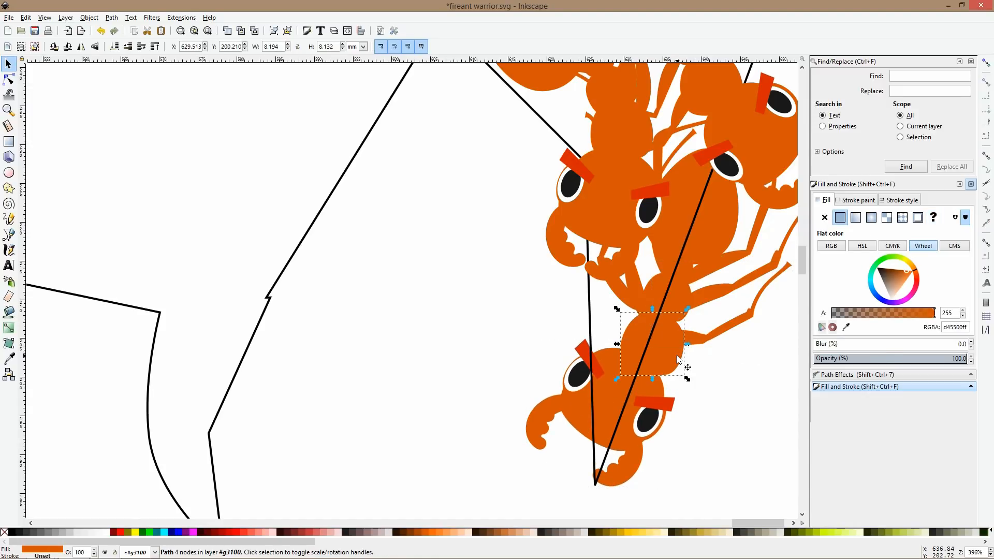
left_click(676, 355)
left_click(652, 399, "shift")
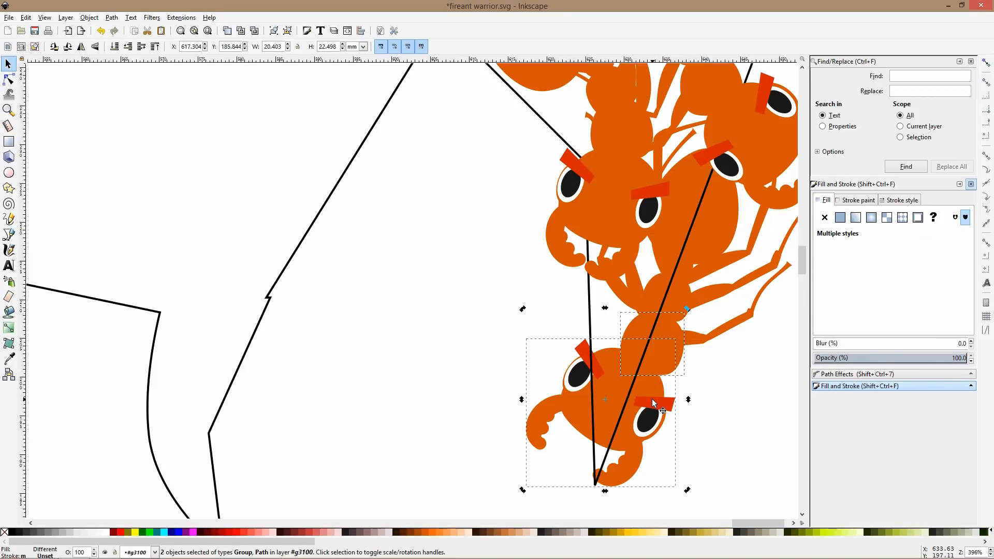
left_click_drag(522, 490, 490, 450)
left_click(539, 429)
left_click(566, 404)
left_click_drag(568, 402, 565, 409)
scroll(722, 342, "down", 4)
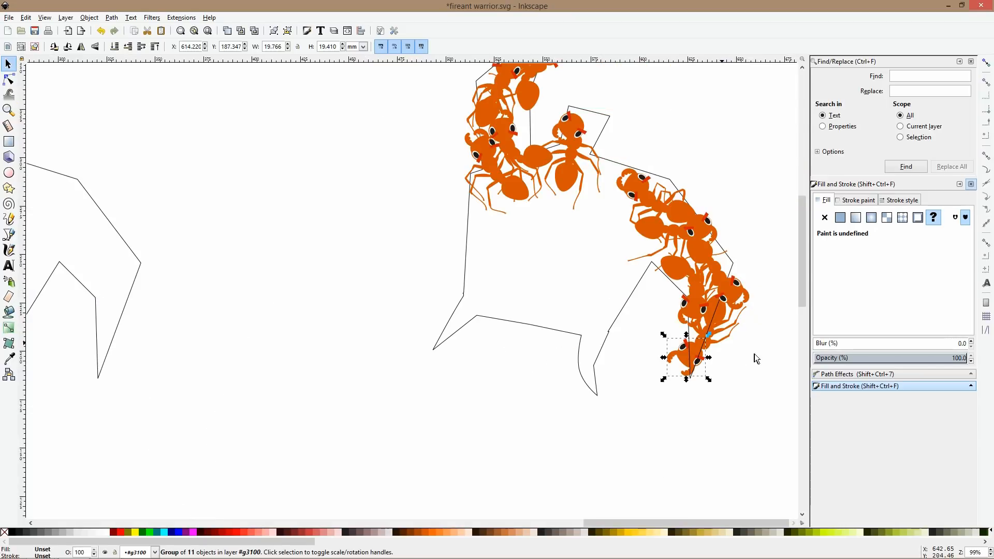
left_click(750, 362)
- Move the end nodes of the copied ant's two right legs inward toward the right arm
scroll(750, 362, "down", 3)
scroll(750, 355, "up", 6)
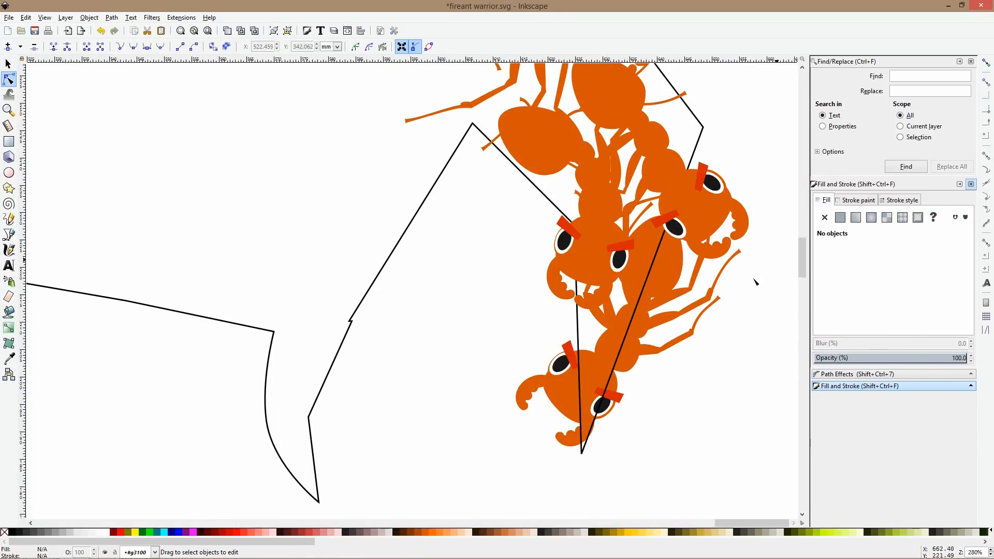
left_click(739, 250)
left_click_drag(740, 250, 699, 273)
left_click(716, 303)
scroll(724, 366, "down", 3)
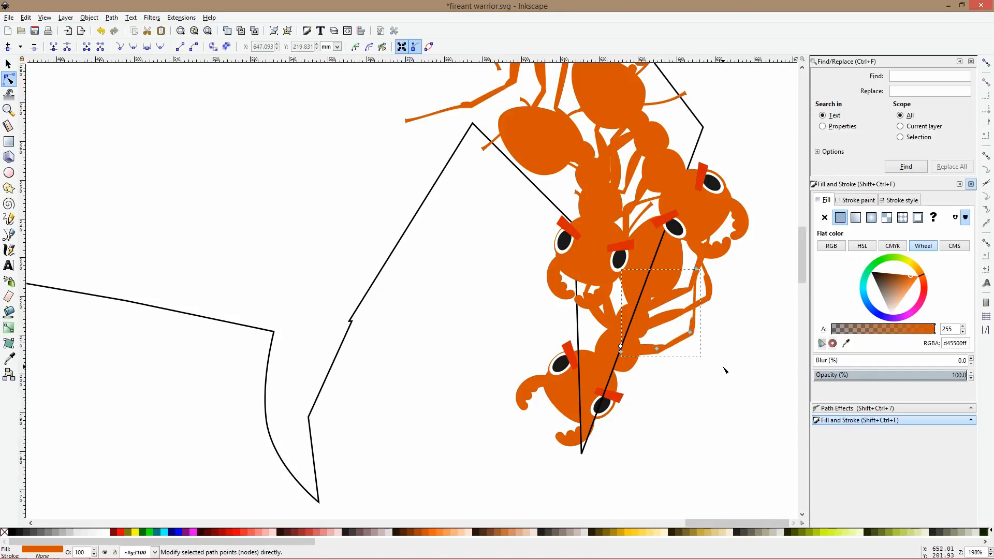
left_click(739, 398)
key("space")
- Rotate the topmost ant on the raised arm slightly clockwise
scroll(736, 401, "down", 2)
scroll(736, 401, "up", 2)
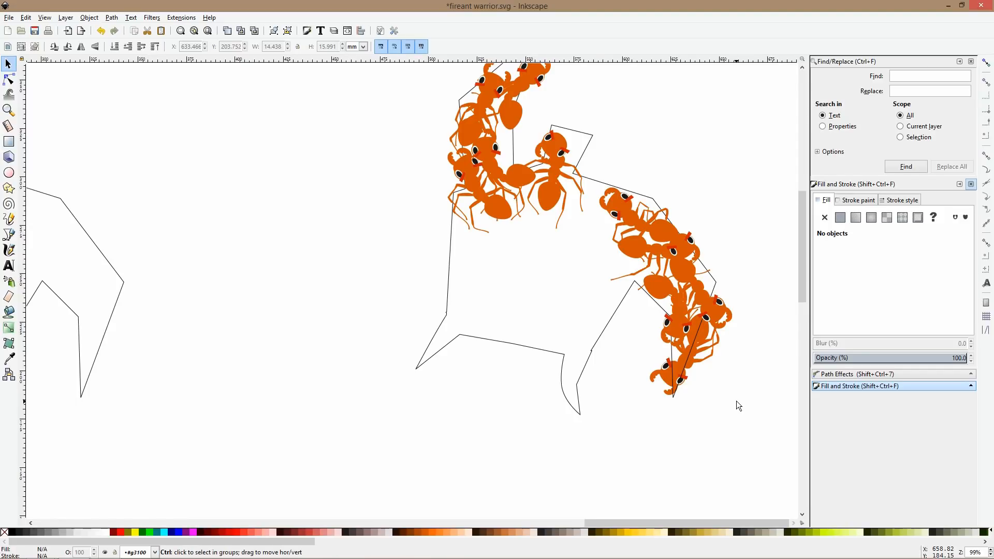
scroll(737, 401, "down", 2)
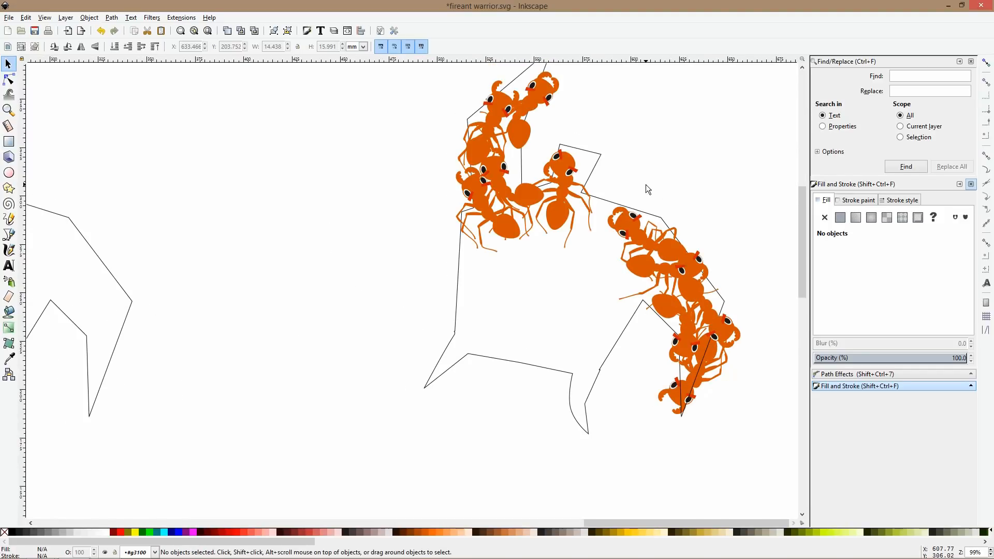
left_click(542, 120)
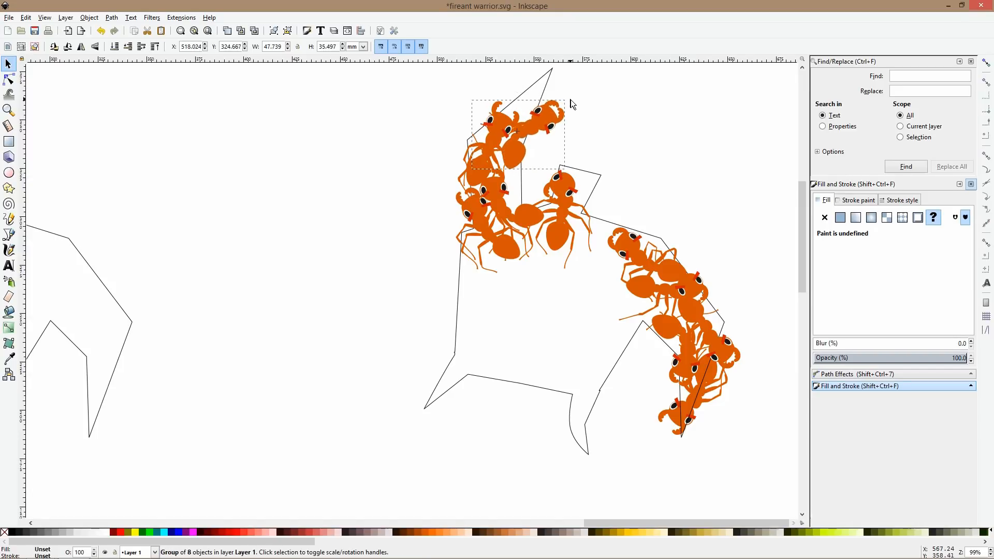
- Move the end nodes of the topmost ant's two protruding left legs inward toward the neighbouring ant's body
scroll(477, 108, "up", 3)
key("n")
left_click(467, 175)
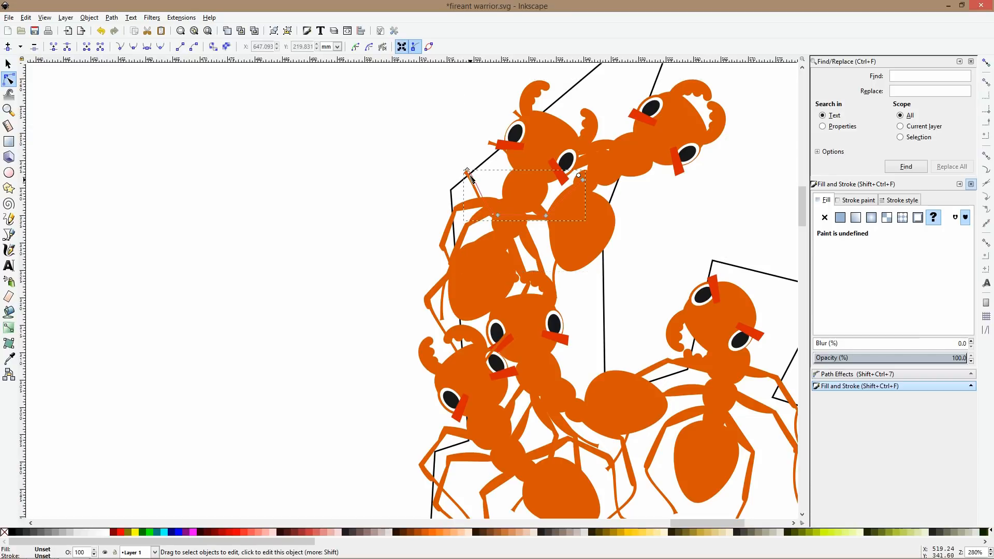
left_click_drag(467, 171, 502, 231)
left_click(491, 143)
left_click_drag(490, 142, 498, 172)
left_click(516, 113)
left_click(411, 167)
key("s")
scroll(408, 169, "down", 5)
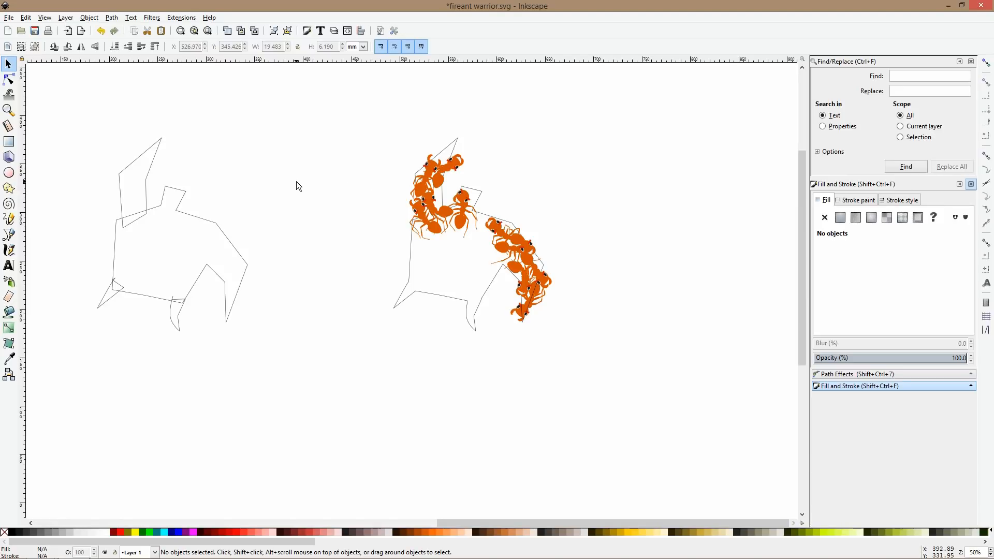
- Save the fireant warrior.svg drawing
left_click(8, 236)
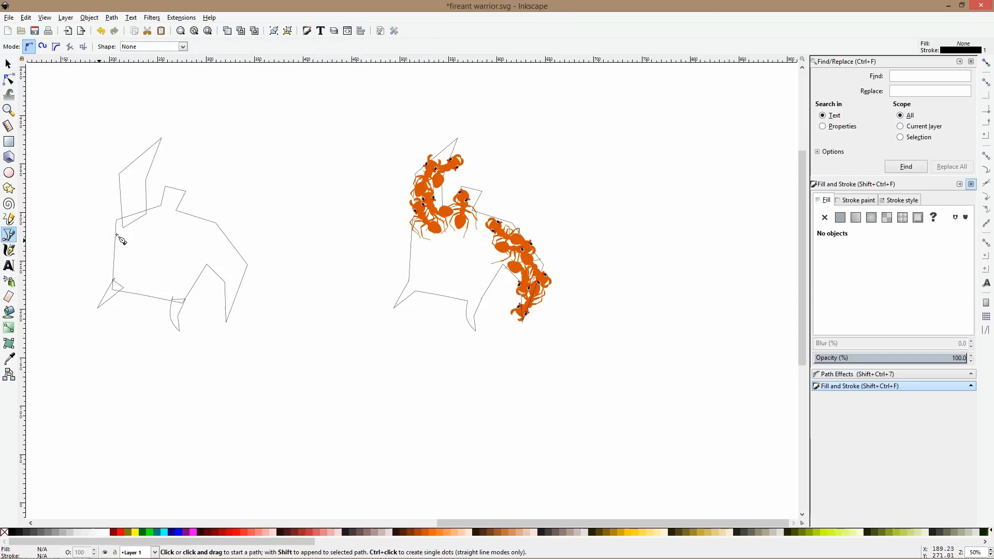
left_click_drag(176, 208, 608, 213)
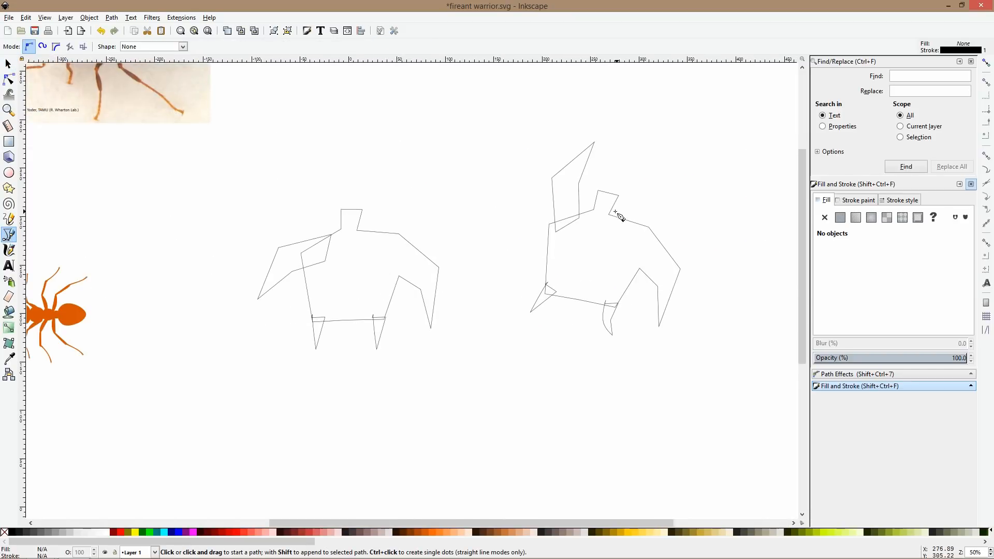
scroll(341, 216, "down", 2)
scroll(341, 216, "down", 1)
key("ctrl+s")
- Draw a thin red rectangle about 40 mm wide and 2.5 mm high below the two orange leg shapes
scroll(88, 237, "up", 3)
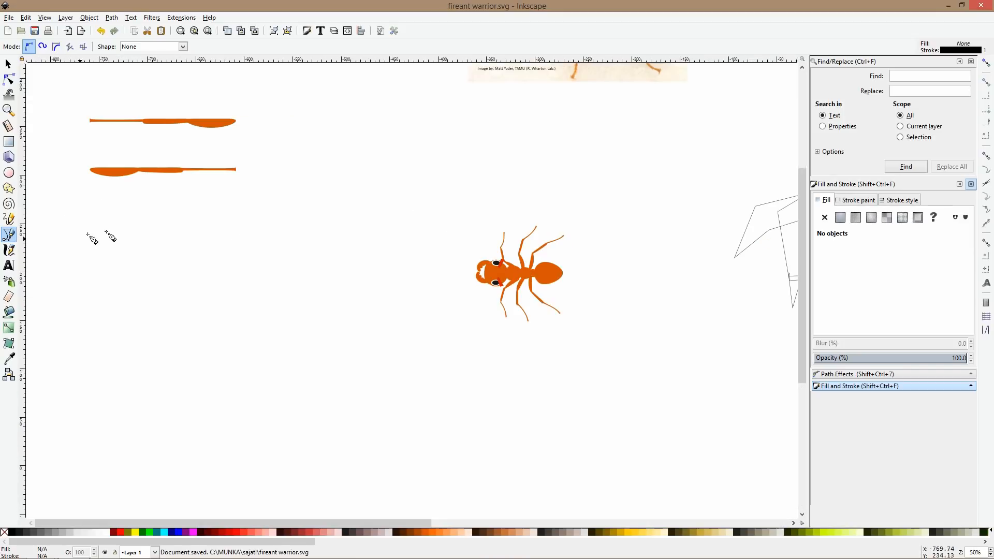
left_click(9, 141)
scroll(156, 202, "up", 3)
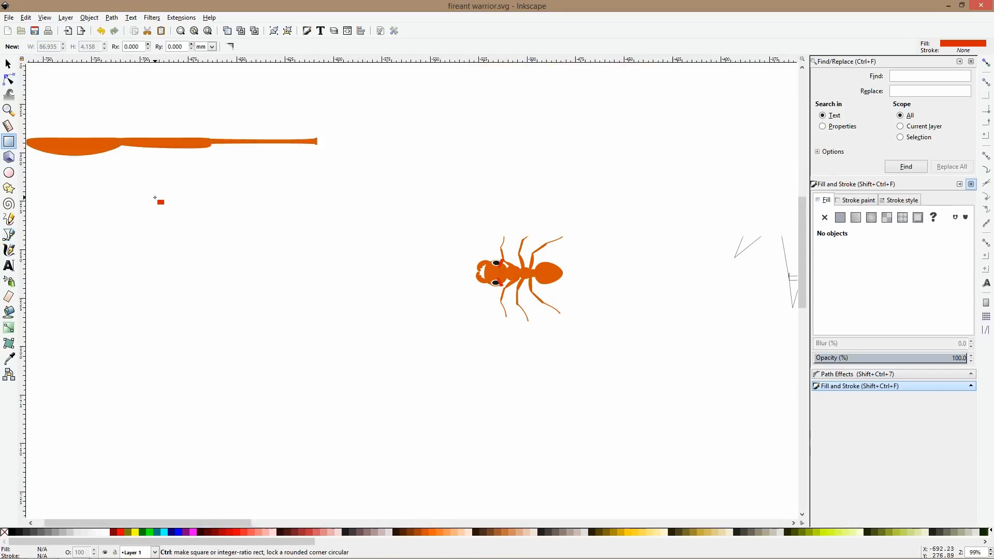
left_click_drag(132, 198, 242, 204)
scroll(314, 248, "down", 3)
scroll(632, 136, "up", 5)
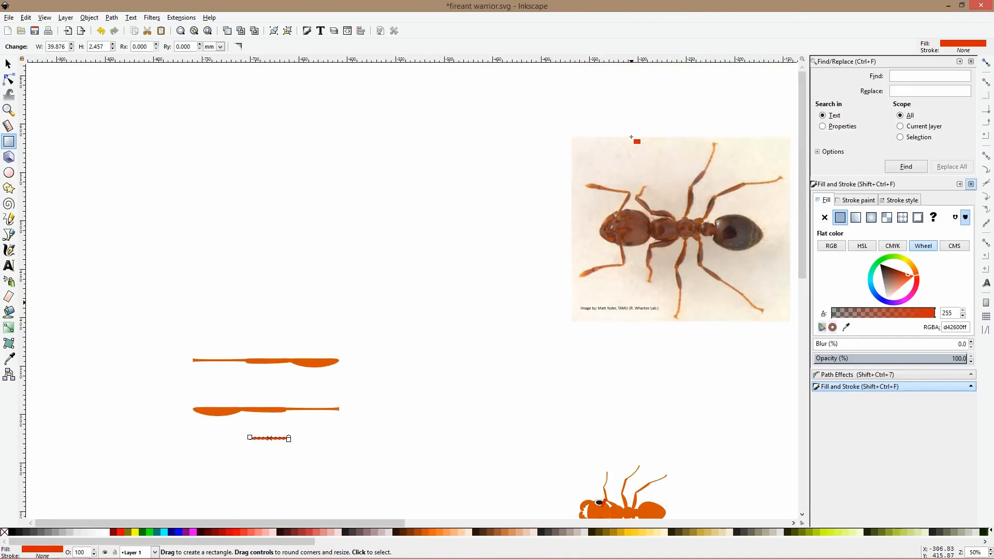
- Enlarge the red rectangle to about 70 mm long and slightly thicker, and convert it to a path
scroll(631, 137, "down", 7)
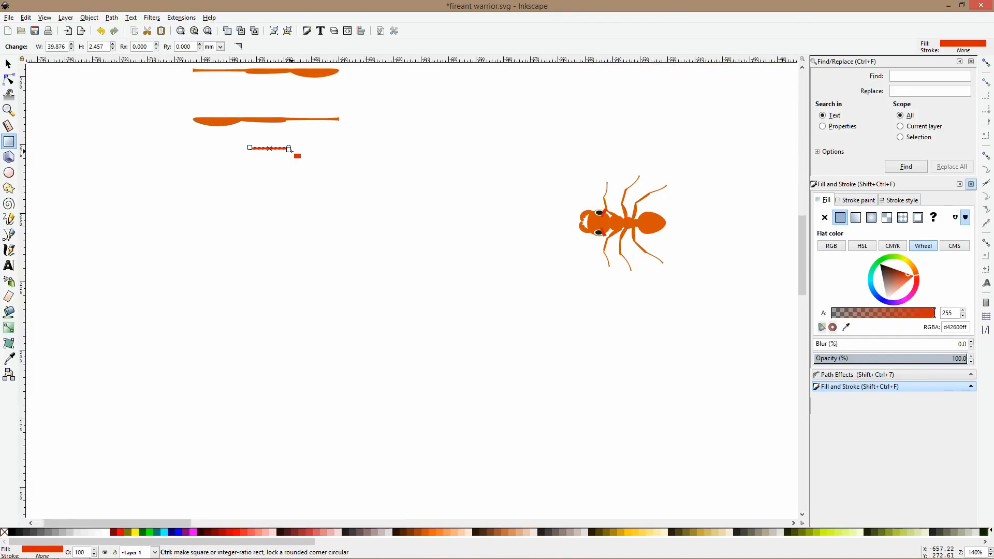
scroll(295, 153, "up", 5)
scroll(291, 154, "down", 2)
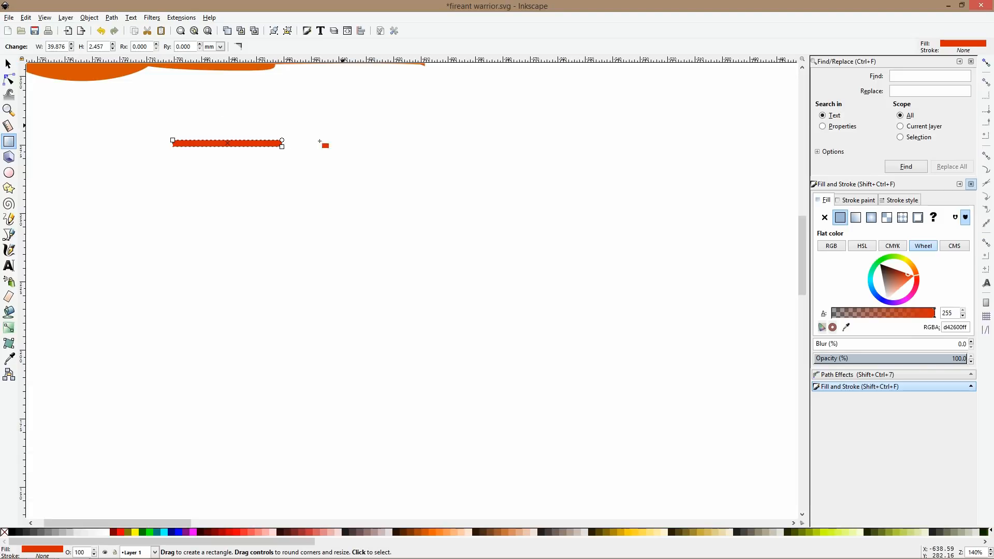
left_click(8, 79)
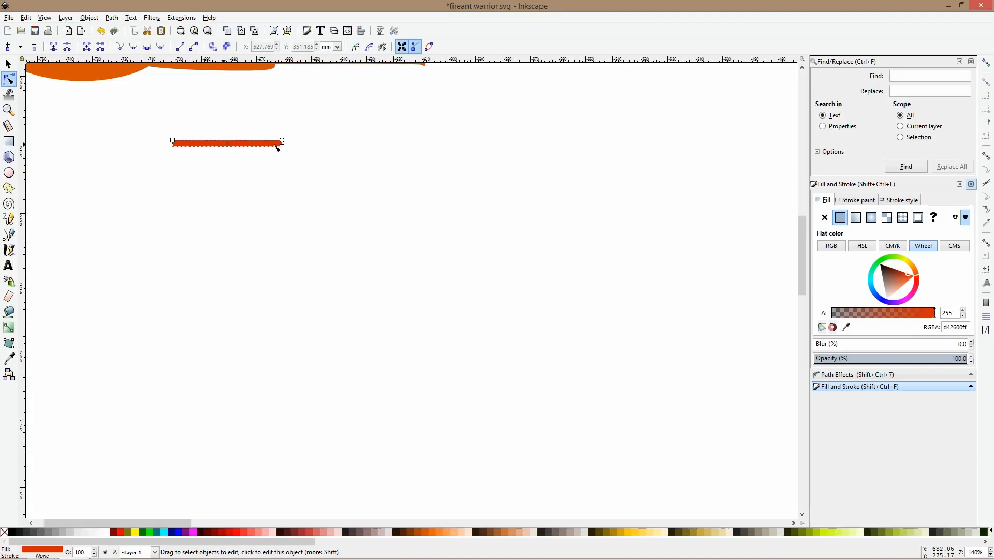
left_click_drag(283, 148, 365, 154)
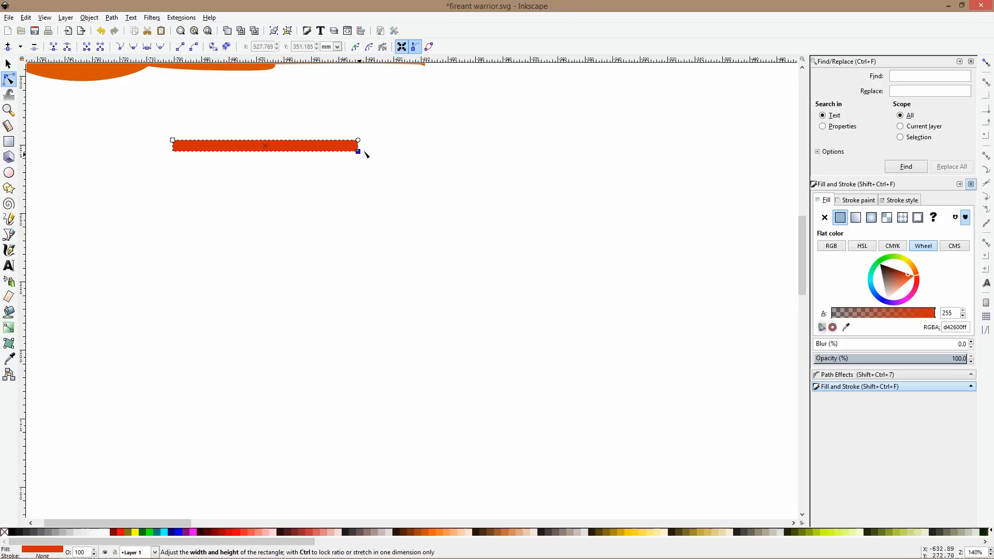
key("shift+ctrl+c")
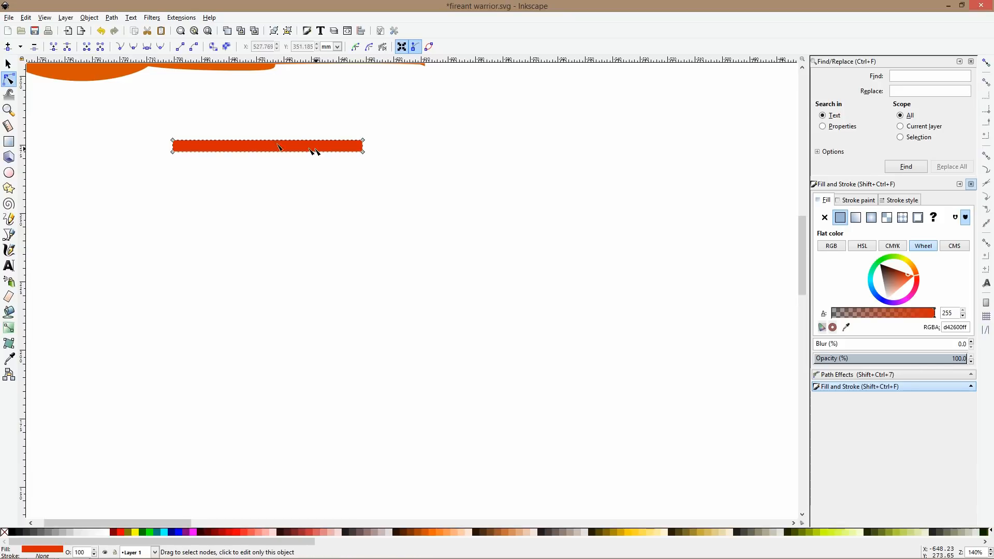
- Make the path's two right-end nodes smooth so the bar bulges, and flatten the whole shape vertically
left_click(363, 141, "ctrl")
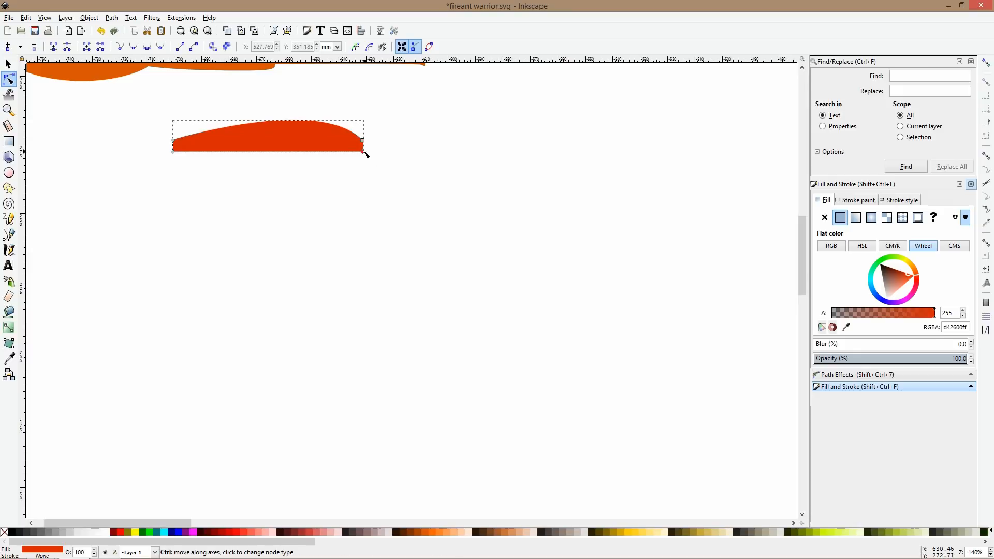
left_click(363, 152, "ctrl")
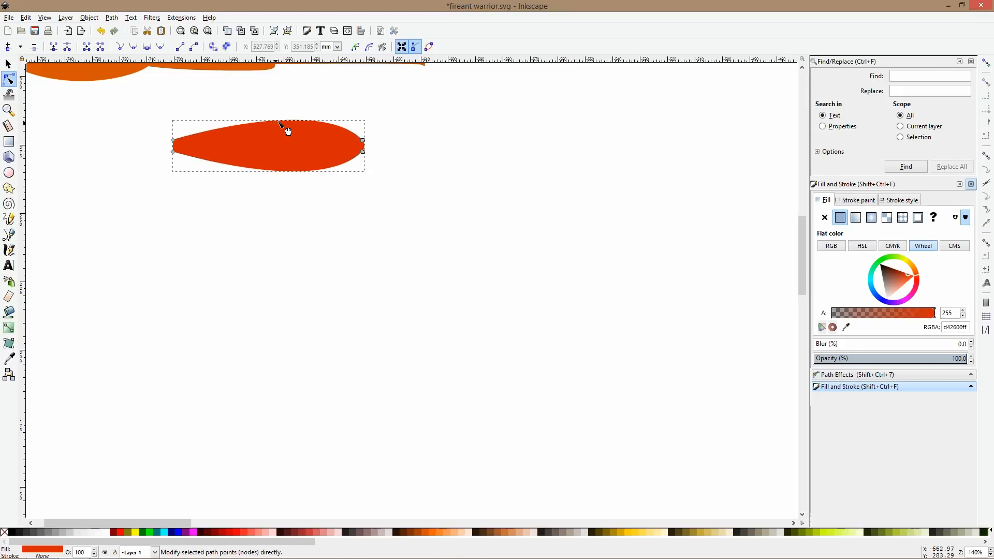
key("s")
left_click_drag(269, 117, 269, 133)
- Pull the node handles toward the wide end to form a thin stem with a club-like bulge at the right
left_click(8, 79)
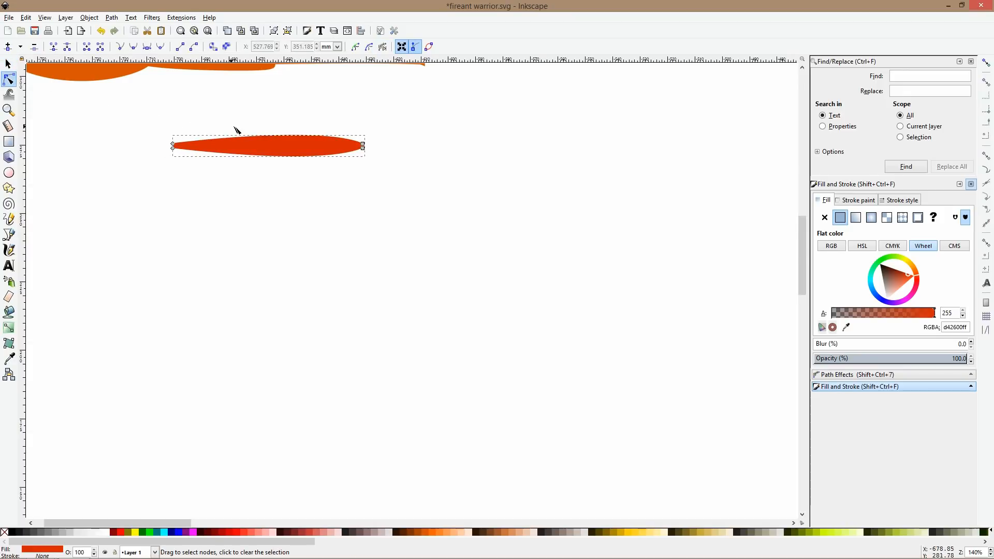
left_click(249, 144)
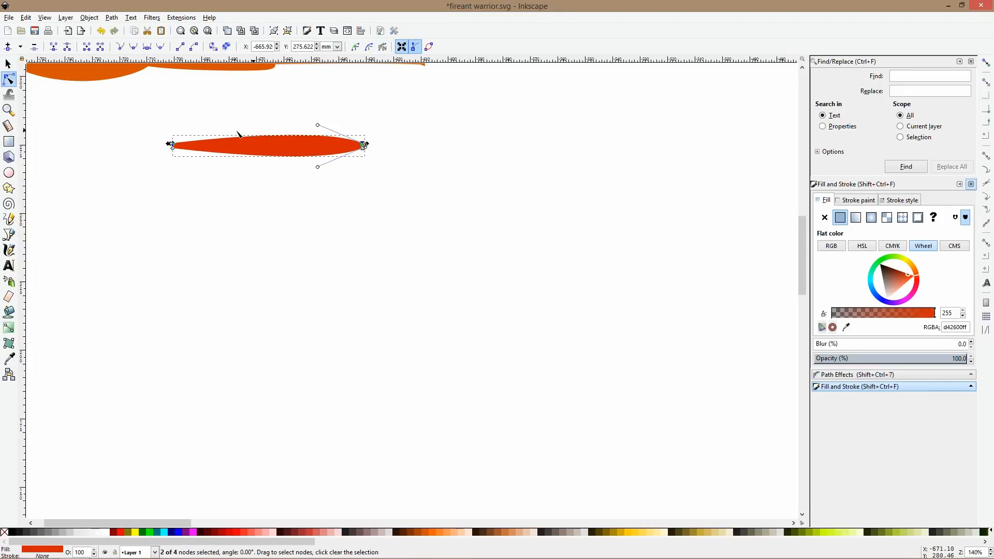
left_click_drag(210, 141, 337, 143)
left_click_drag(259, 155, 273, 155)
left_click_drag(190, 149, 320, 172)
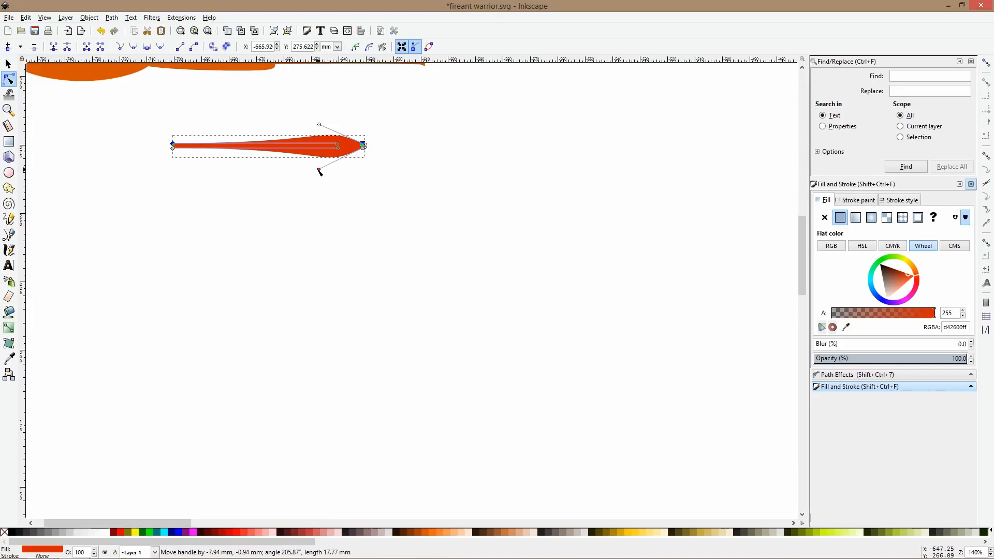
key("s")
left_click(358, 170)
left_click(219, 144)
- Change the two right-end nodes' type and adjust their handles to give the club a blunt, rounded tip
left_click(9, 80)
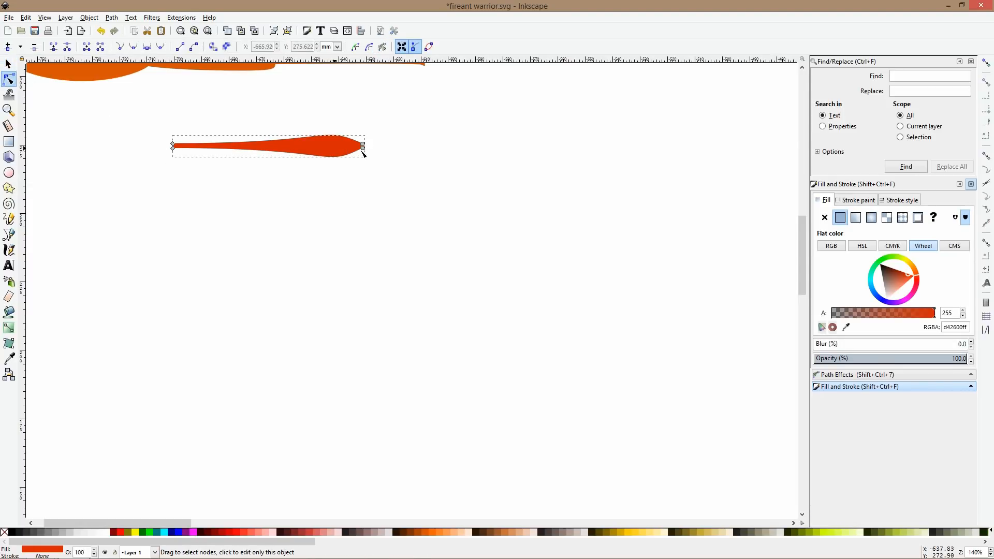
left_click(365, 148, "ctrl")
left_click(364, 148, "ctrl")
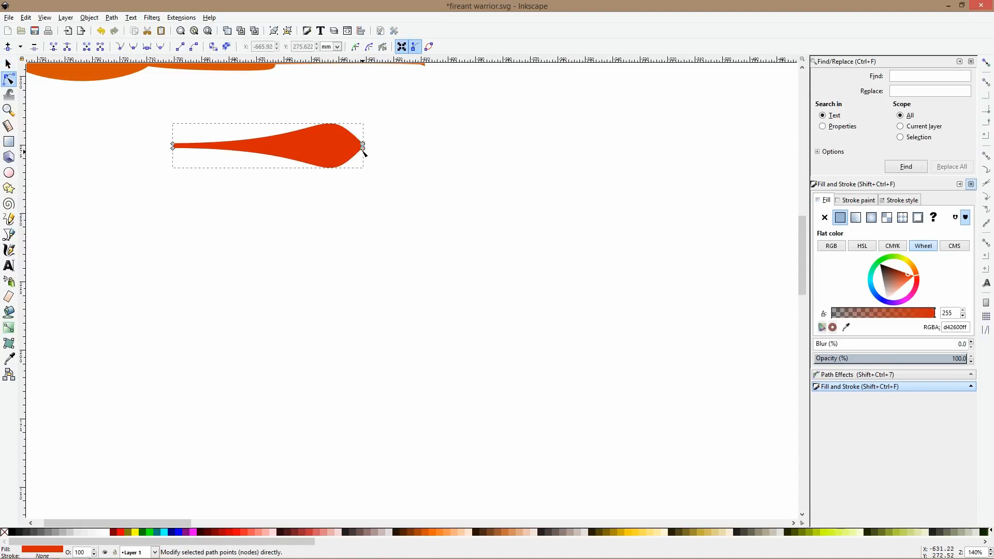
left_click(338, 134)
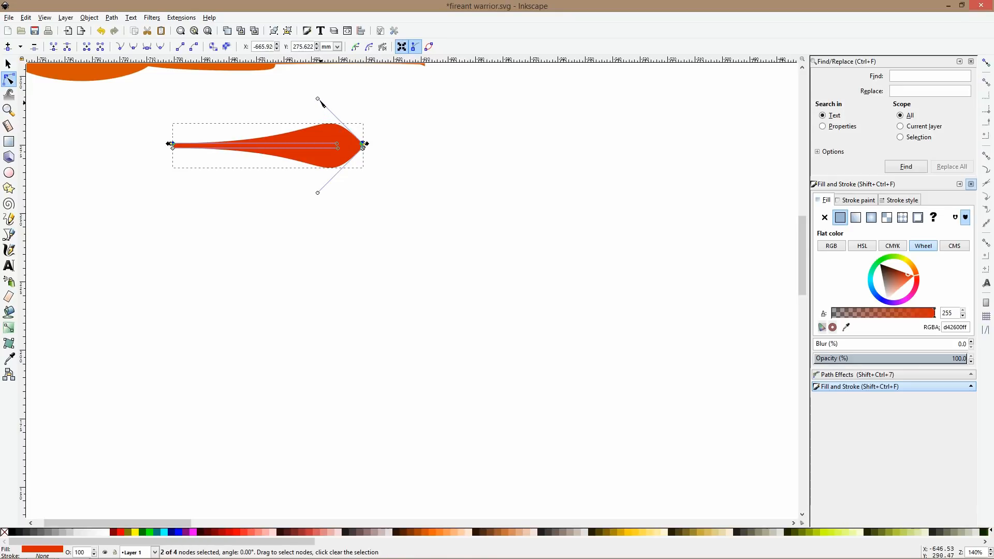
left_click_drag(318, 99, 334, 122)
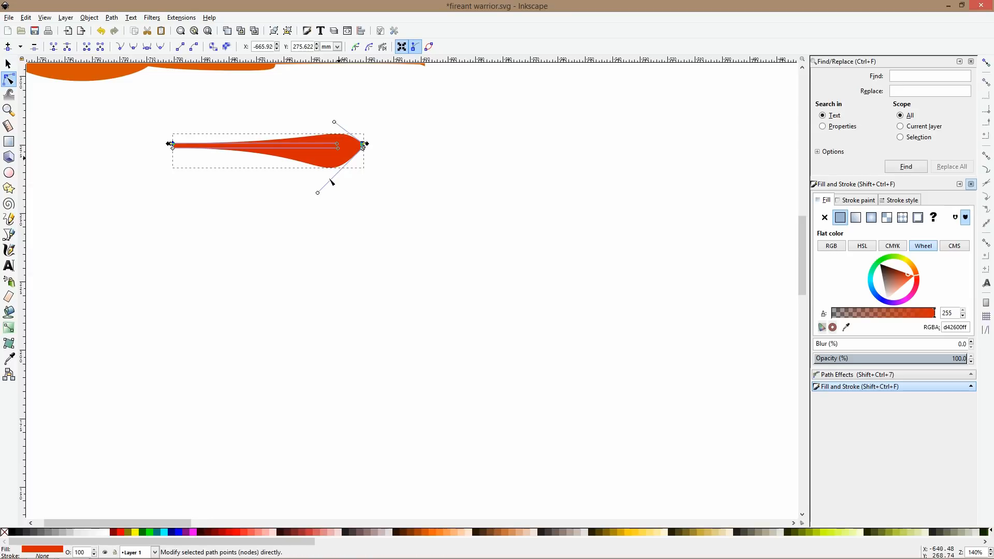
left_click_drag(318, 193, 363, 180)
mouse_move(337, 121)
left_mouse_down()
mouse_move(355, 109)
mouse_move(357, 124)
left_mouse_up()
left_click(380, 183)
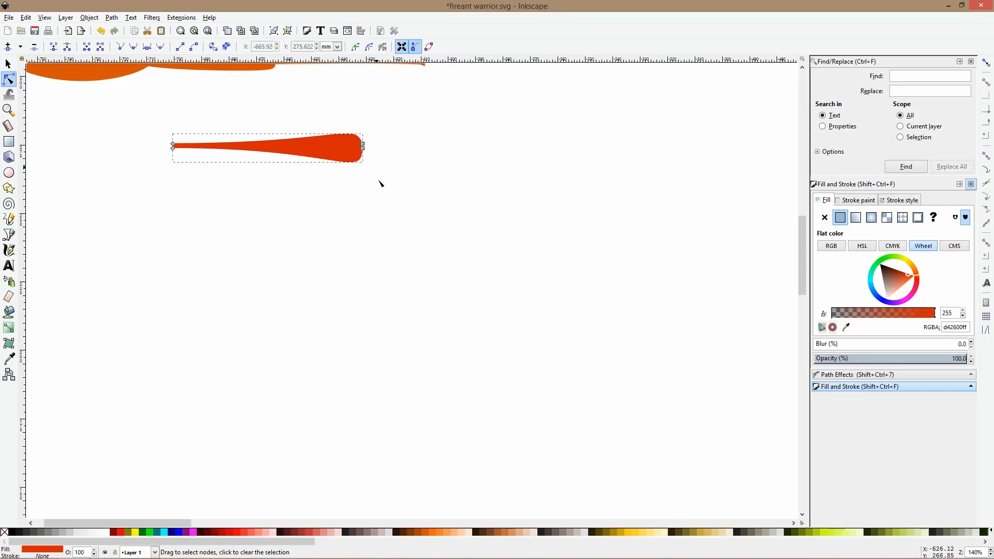
scroll(366, 163, "up", 3, "ctrl")
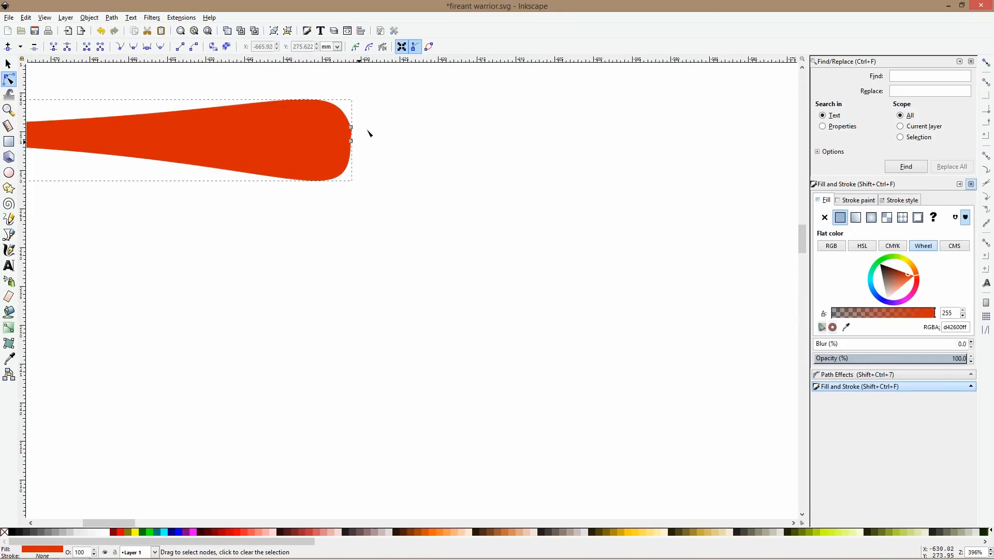
mouse_move(350, 147)
left_mouse_down()
mouse_move(362, 140)
mouse_move(342, 161)
left_mouse_up()
key("ctrl+z")
key("Delete")
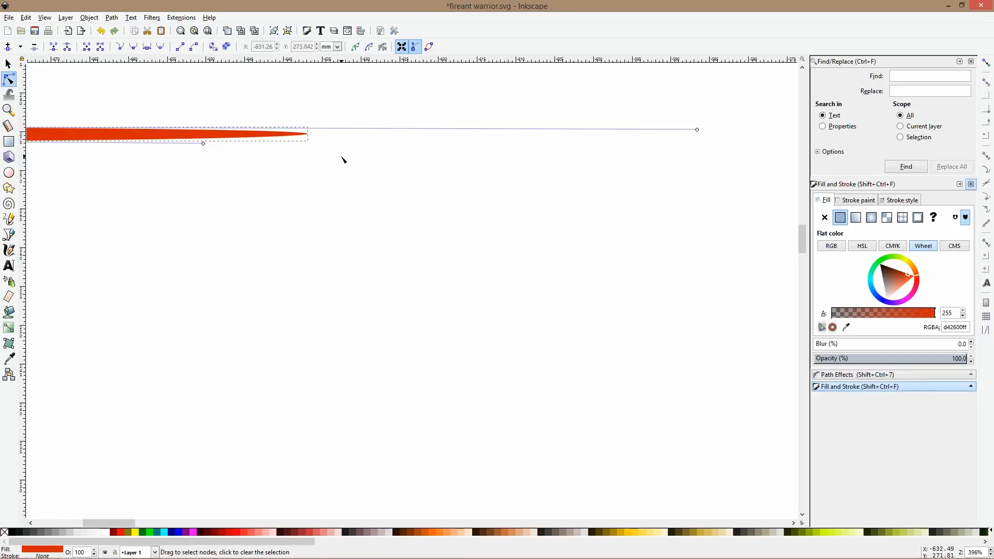
key("ctrl+z")
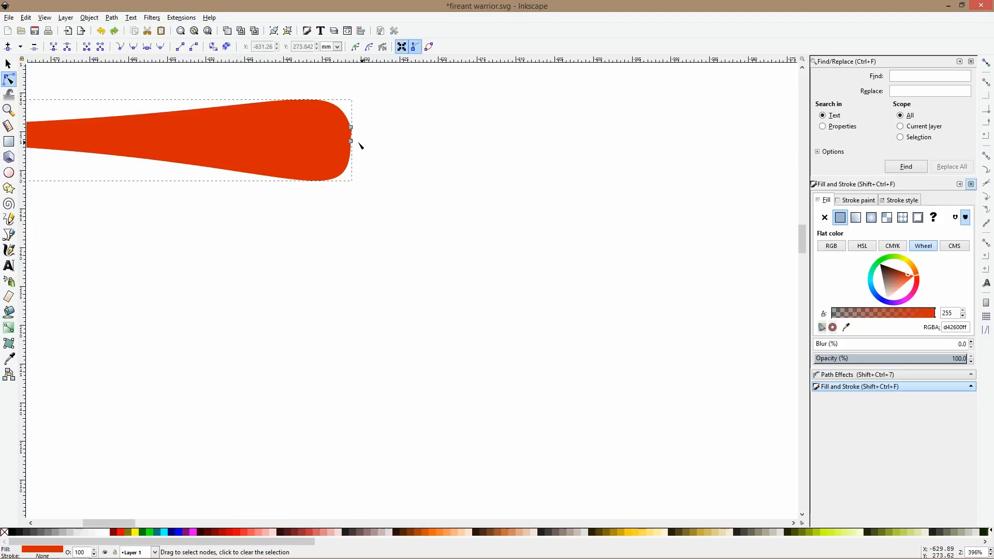
- Move the club tip's lower node down slightly and adjust the curve handles to round the end evenly
left_click(350, 147)
left_click_drag(350, 236, 332, 194)
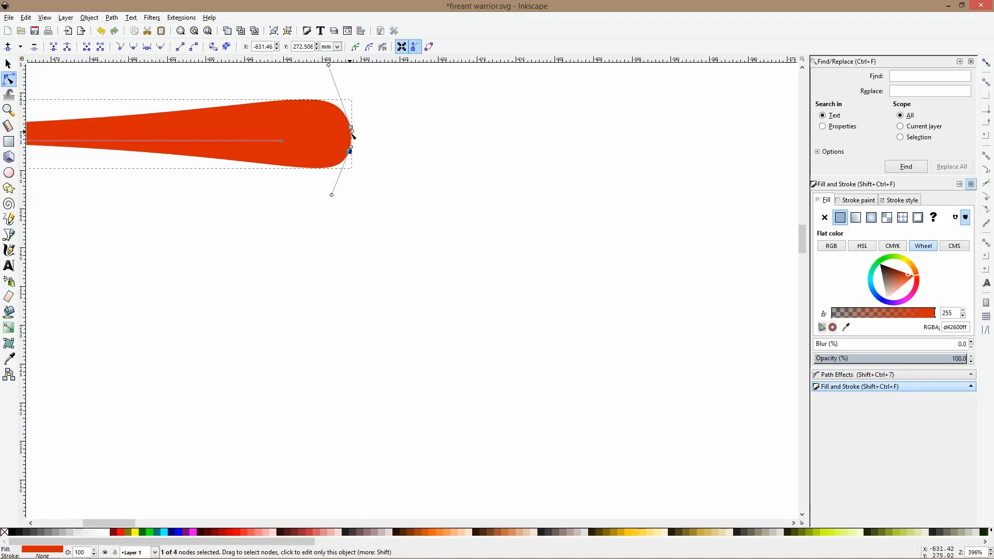
left_click_drag(353, 133, 357, 139)
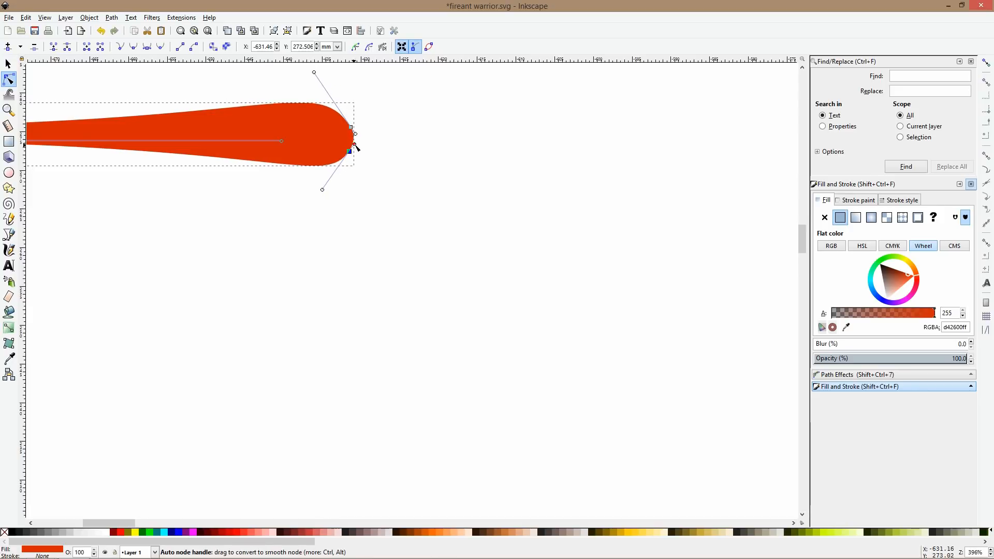
key("s")
scroll(397, 170, "down", 4)
key("Escape")
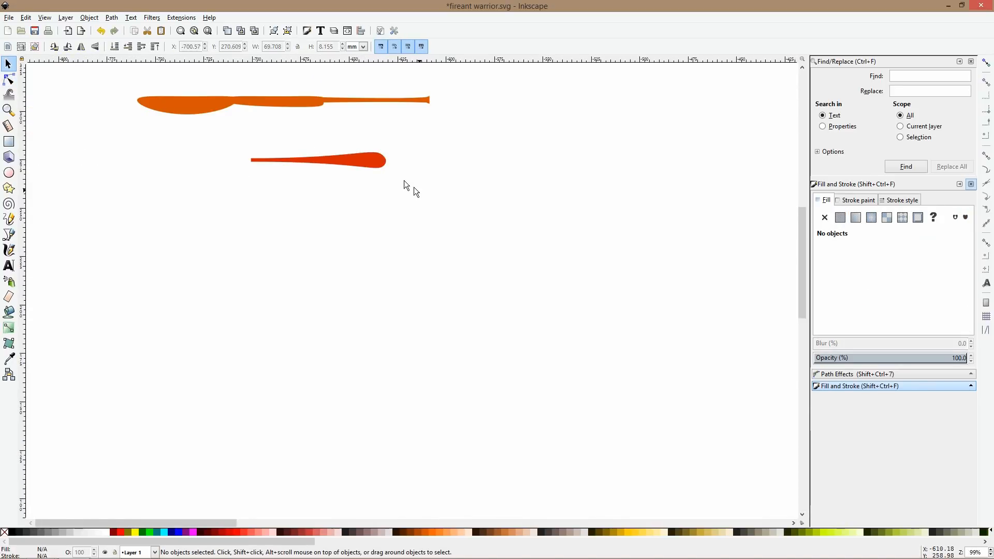
- Stretch the club shape leftward to about 87 mm wide and reduce its height to about 6 mm
left_click(373, 174)
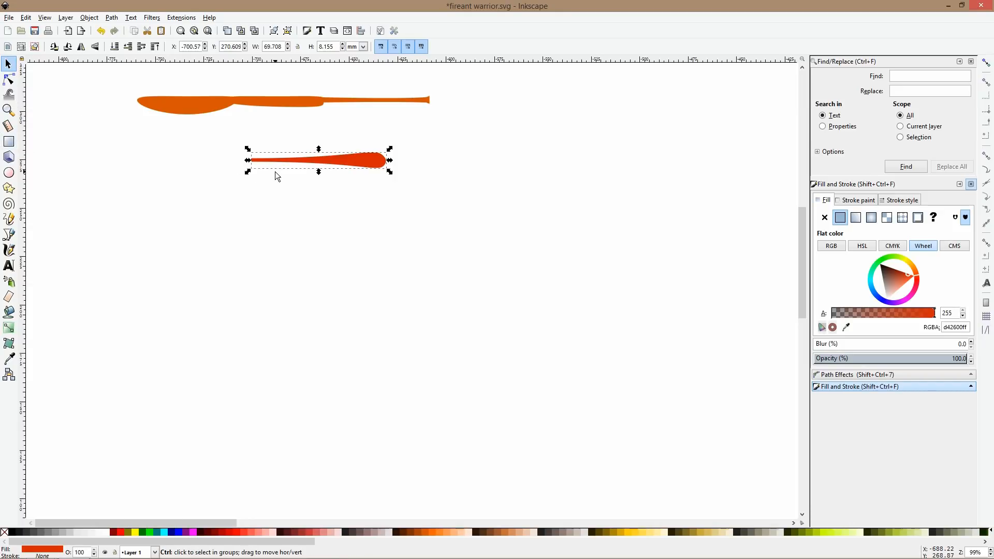
left_click_drag(248, 161, 217, 160)
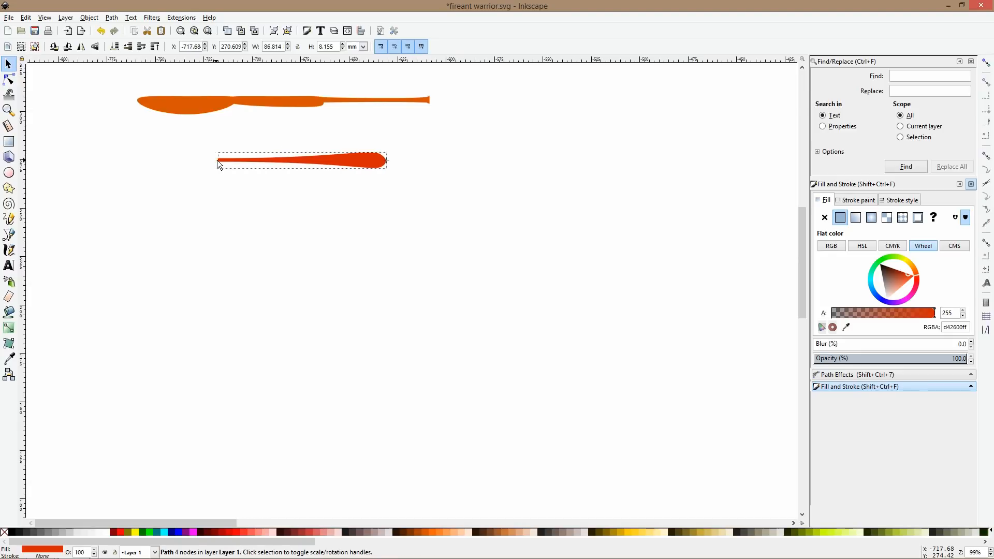
left_click_drag(303, 149, 303, 156)
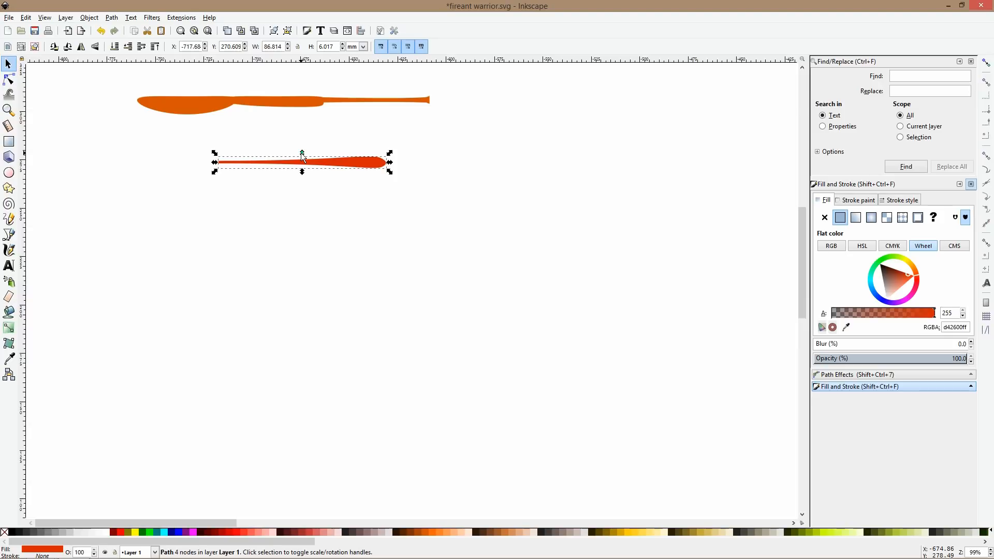
- Flip the club shape horizontally and fill it with the orange d45500 sampled from the leg shape above
key("h")
left_click(9, 358)
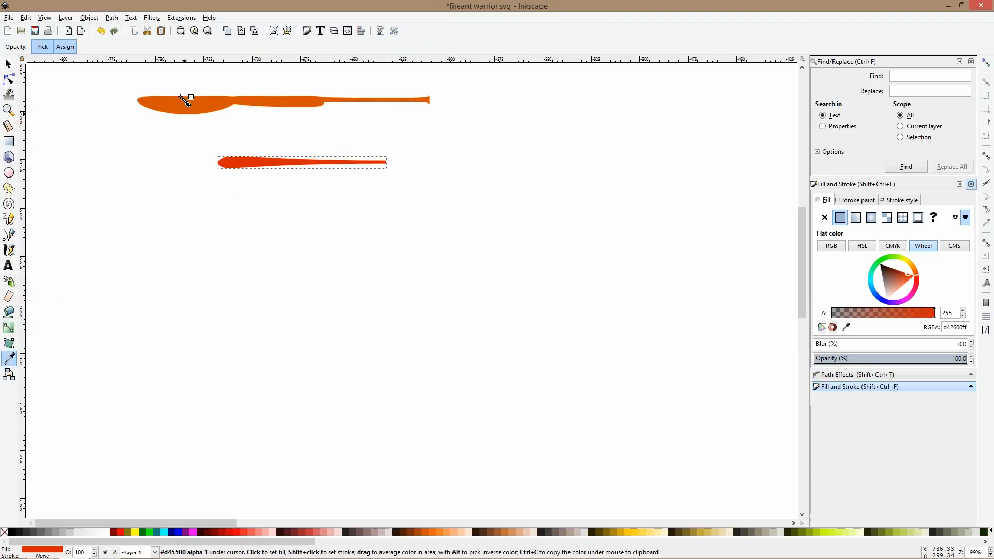
left_click(186, 102)
key("s")
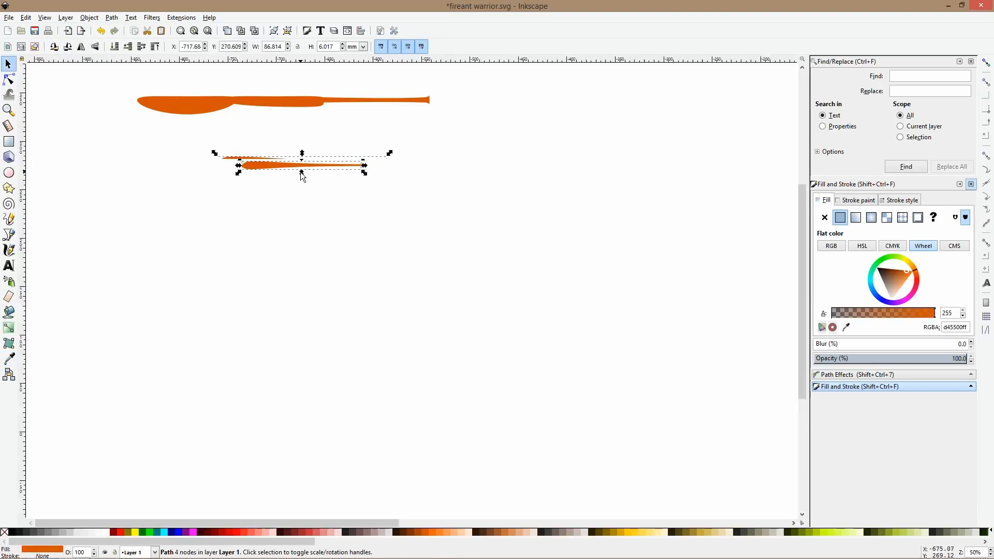
scroll(301, 171, "down", 5)
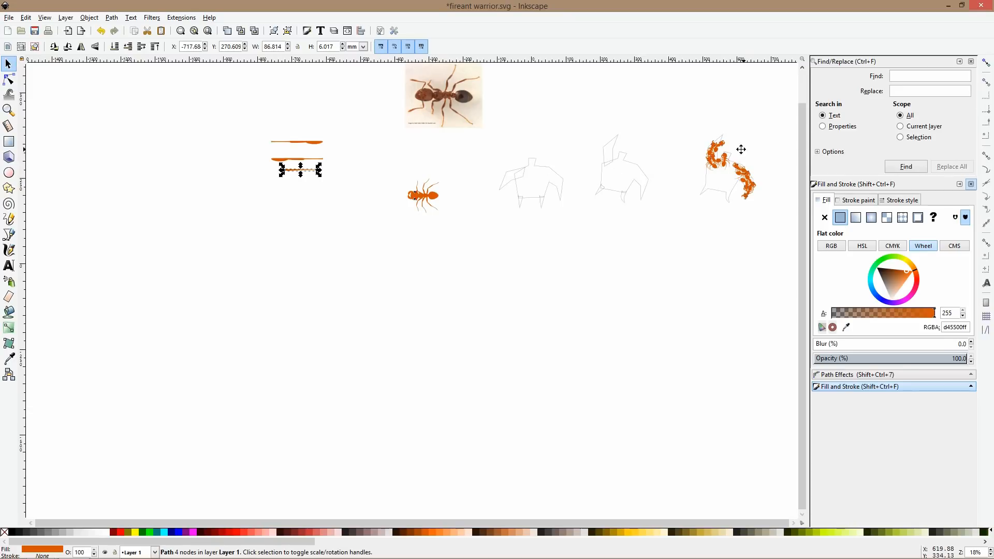
left_click_drag(744, 149, 589, 158)
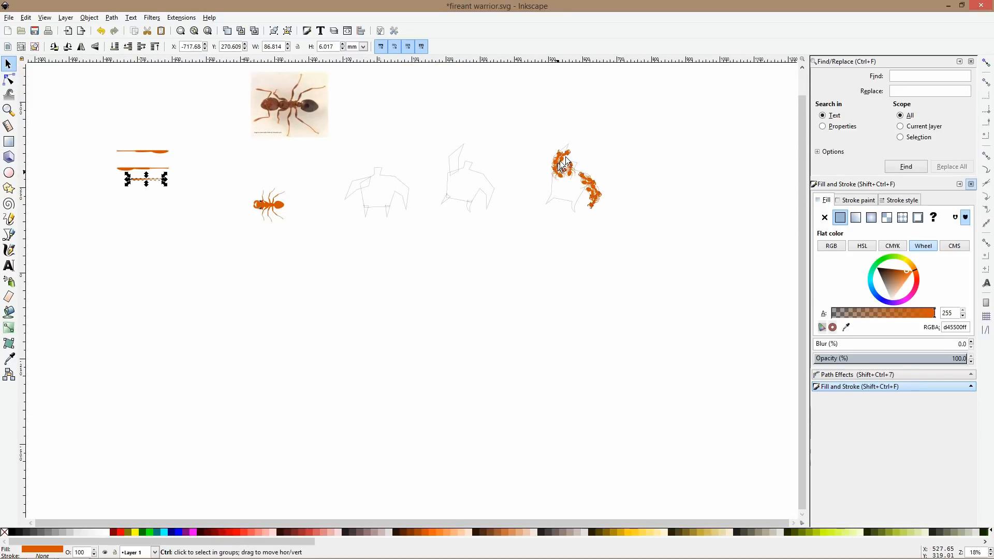
- Draw an open two-segment antenna path rising from the top of the ant head at the figure's neck and bending back toward the facing ants
scroll(566, 161, "up", 9)
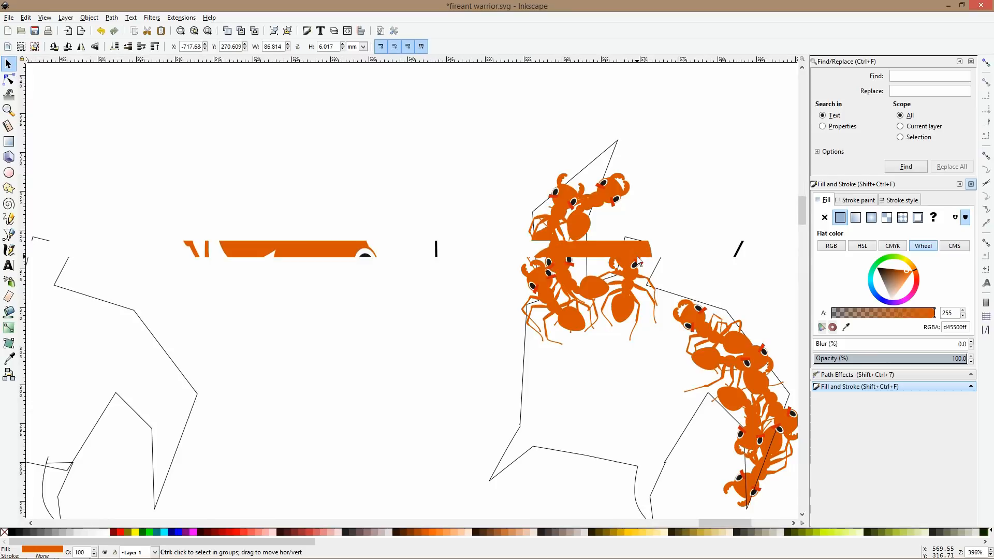
left_click(633, 222)
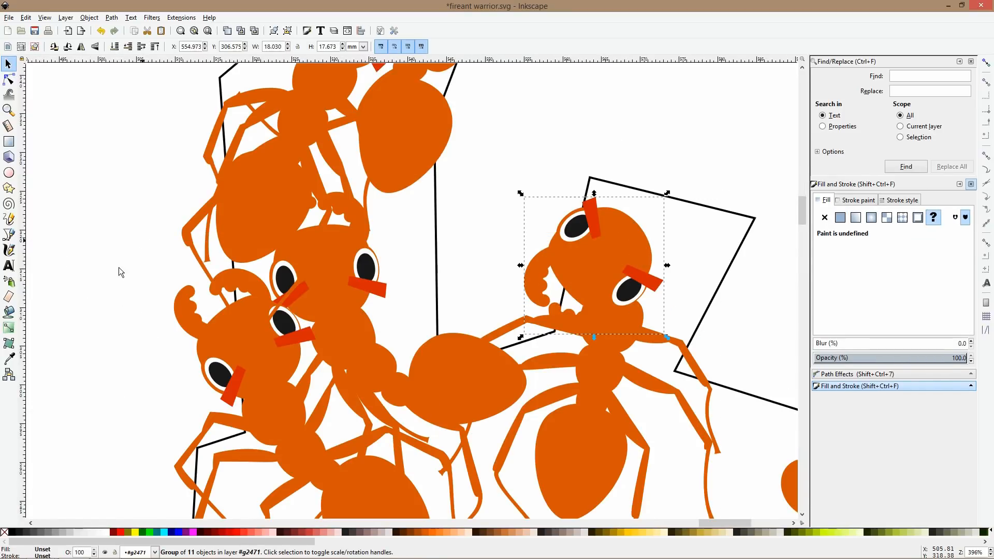
left_click(9, 235)
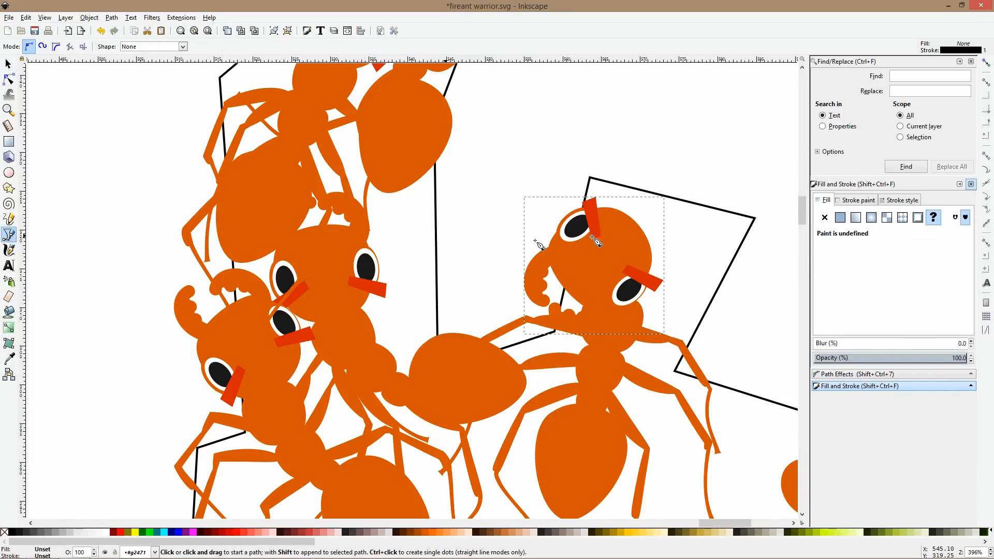
left_click(613, 216)
left_click(632, 175)
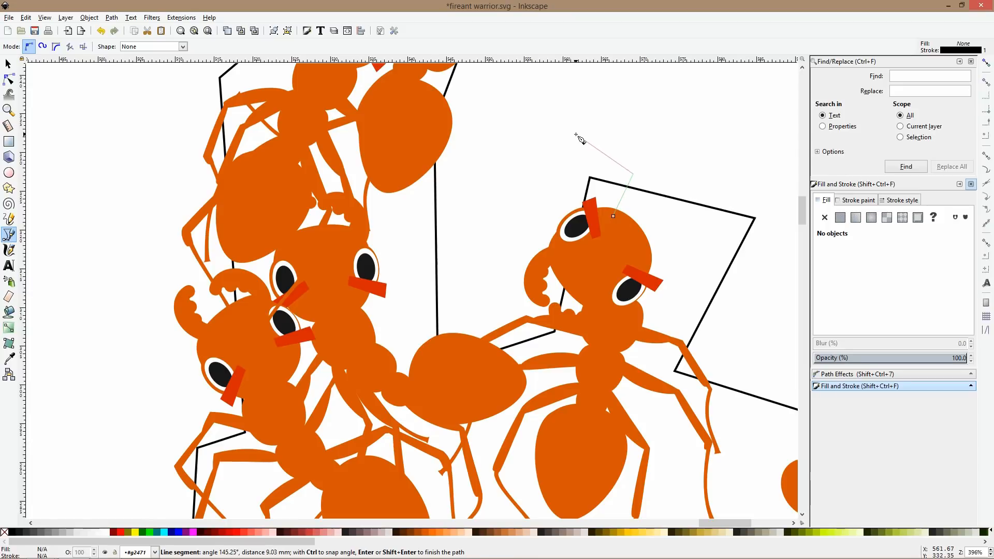
double_click(577, 135)
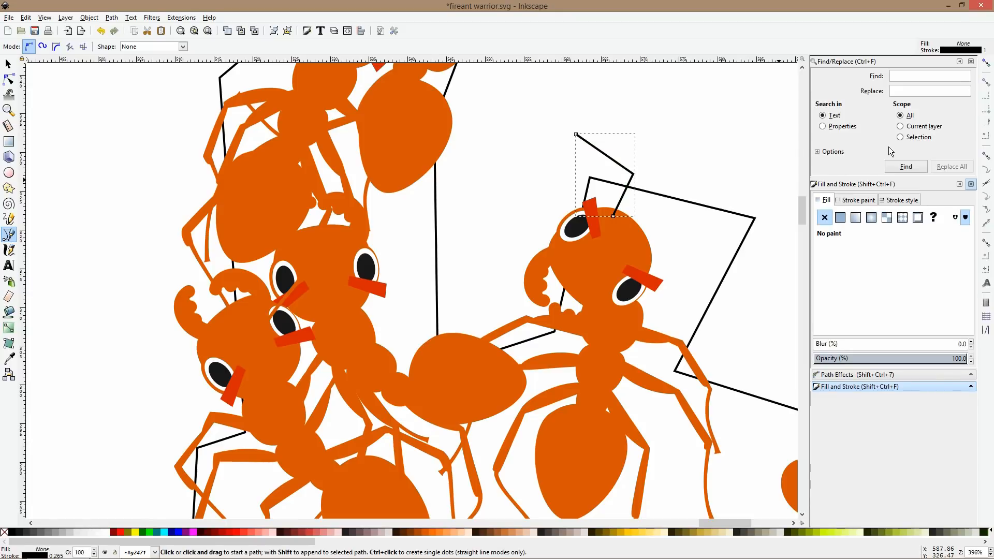
- Close the Find/Replace dialog and apply a Pattern Along Path effect to the antenna path, using the copied club shape as its pattern
left_click(970, 62)
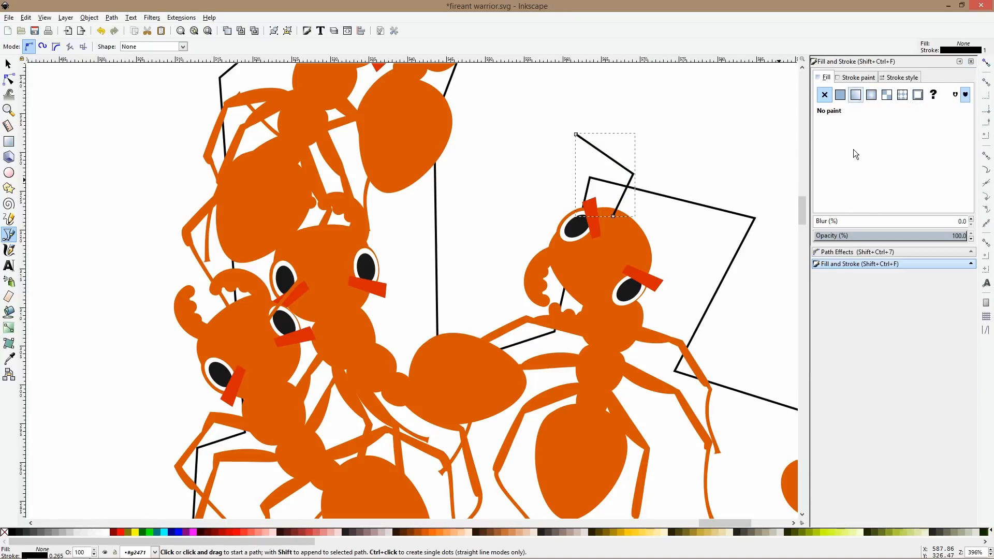
left_click(865, 252)
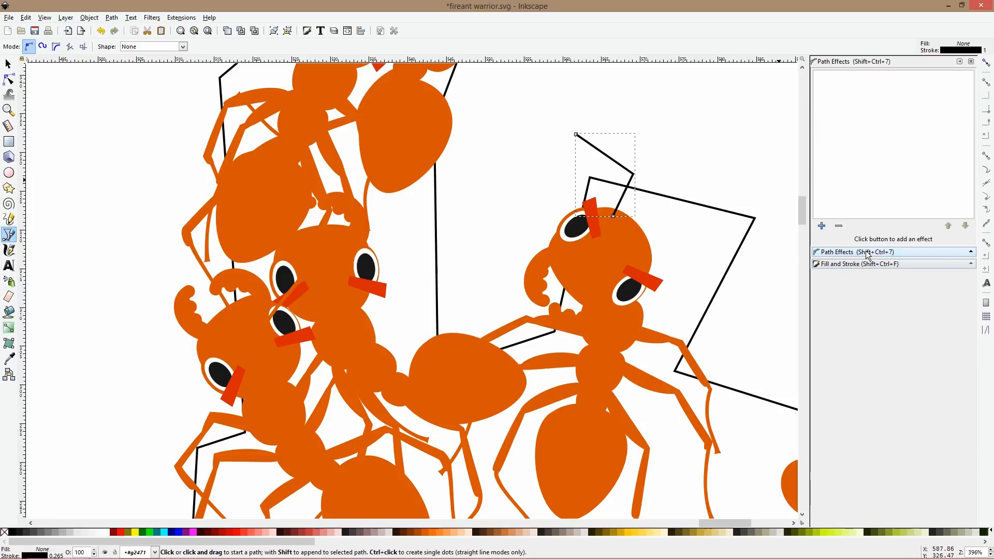
left_click(822, 227)
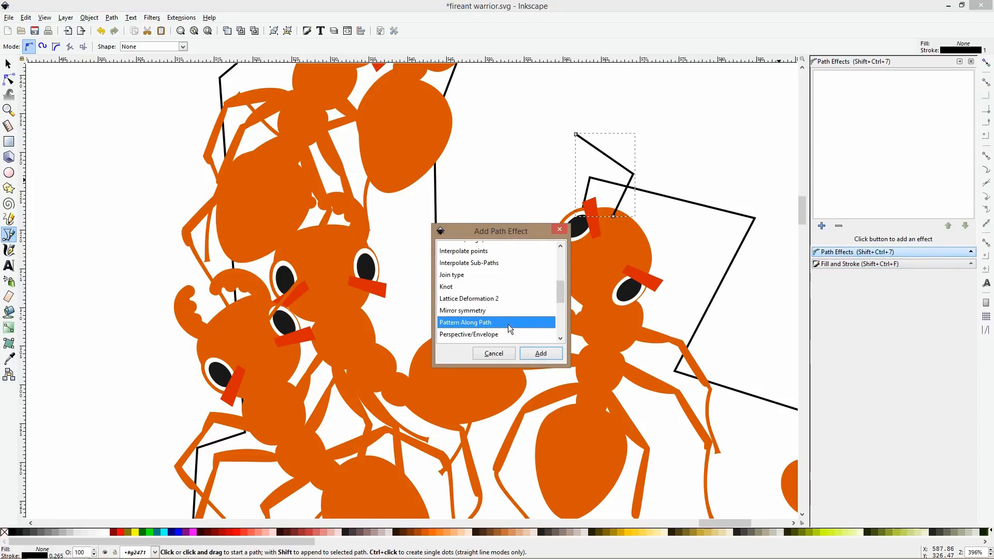
left_click(541, 353)
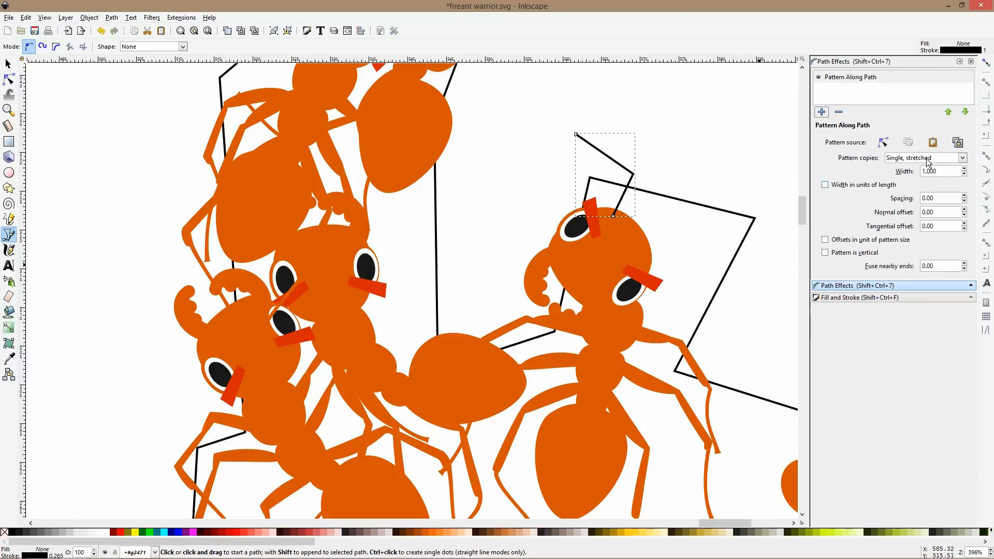
left_click(933, 143)
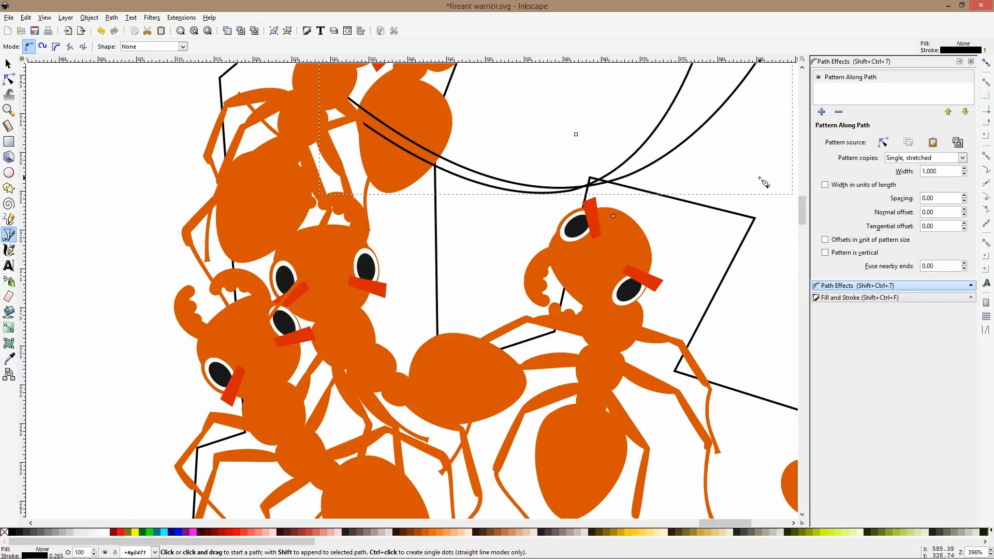
scroll(764, 181, "down", 2, "ctrl")
scroll(764, 182, "up", 3)
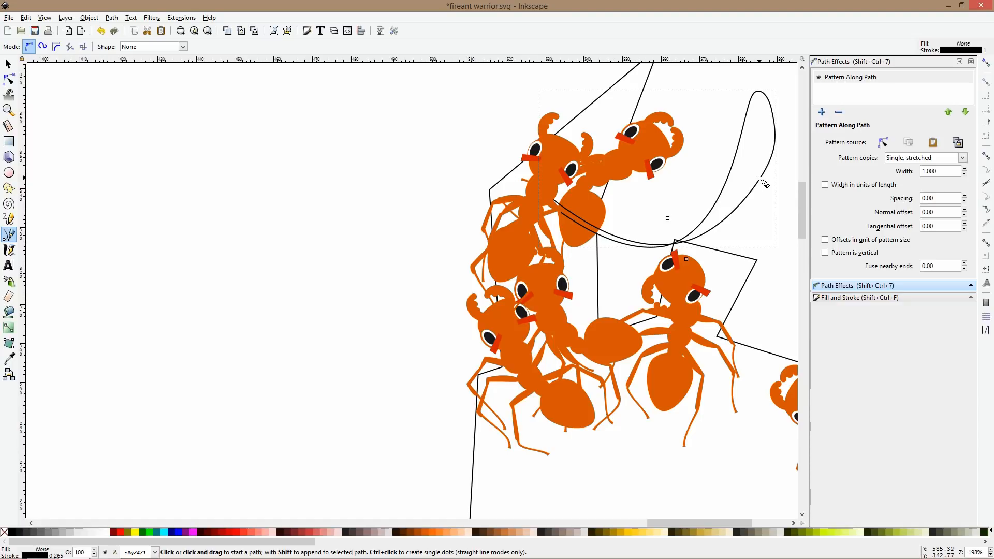
- Try the Single and Repeated, stretched copy modes on the antenna's pattern, and return it to Single, stretched
left_click(917, 162)
left_click(914, 195)
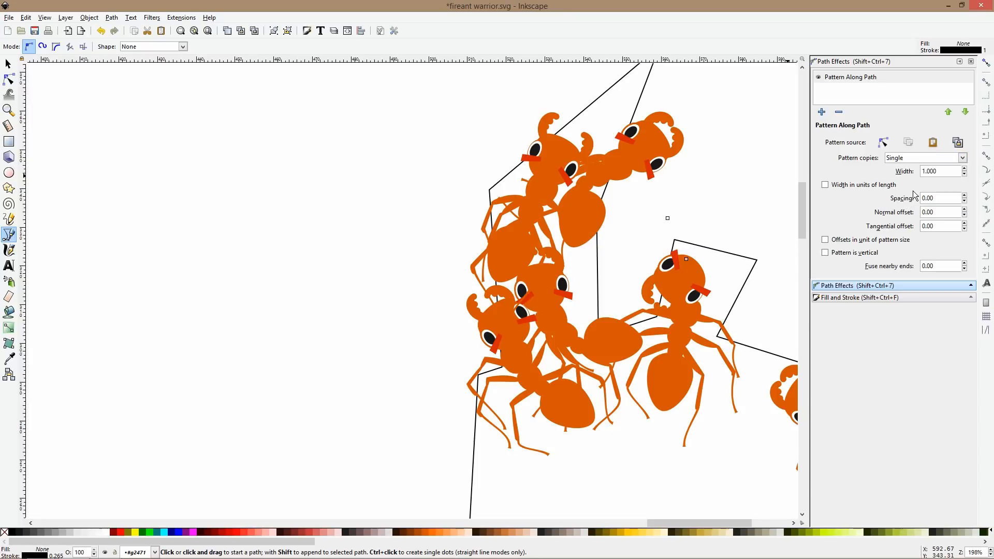
left_click(914, 167)
left_click(914, 179)
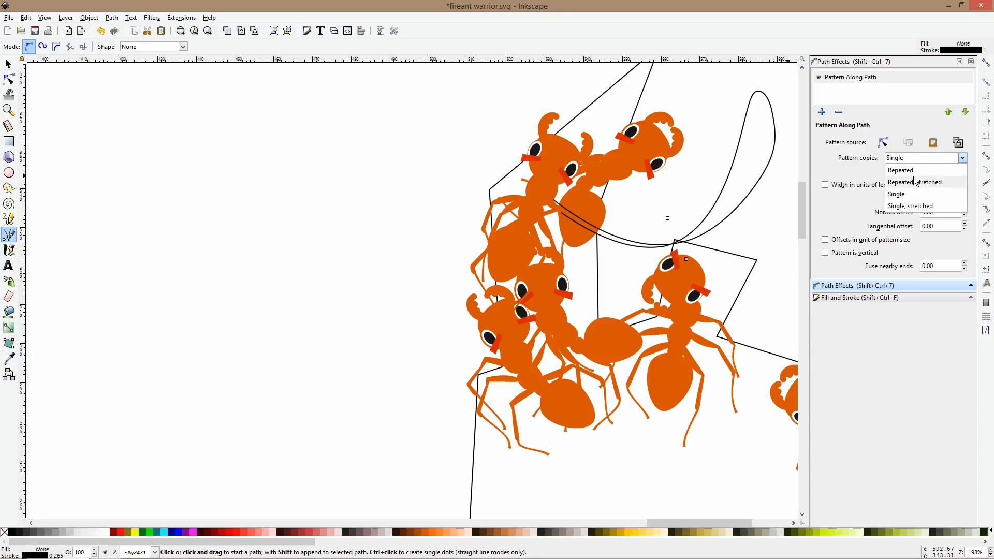
left_click(914, 164)
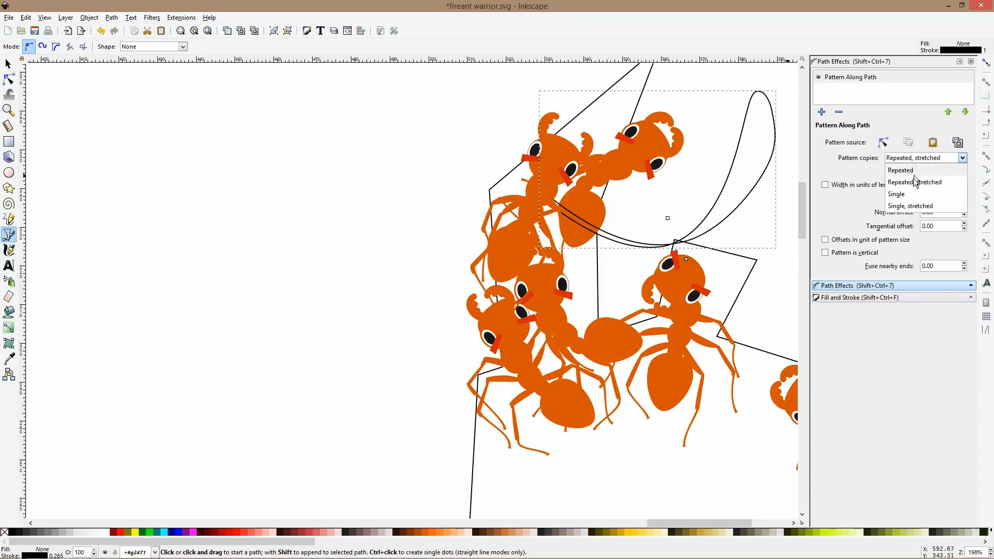
left_click(911, 206)
scroll(560, 200, "down", 3)
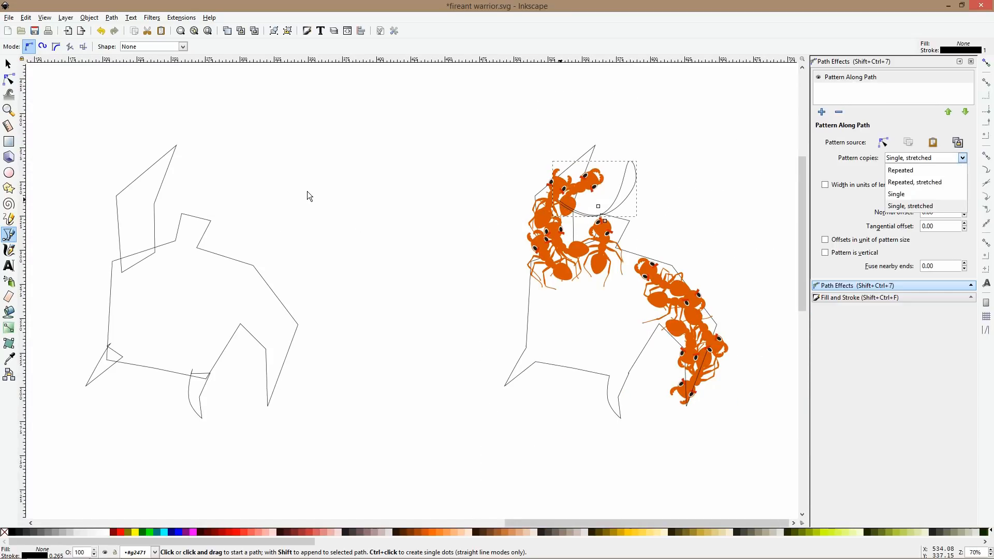
- Scale the orange club shape below the leg shapes down to about 37 mm wide and 2.5 mm high
scroll(336, 212, "down", 4)
left_click(7, 63)
scroll(87, 246, "up", 1)
scroll(87, 246, "down", 2)
left_click_drag(92, 213, 424, 272)
scroll(334, 268, "up", 4)
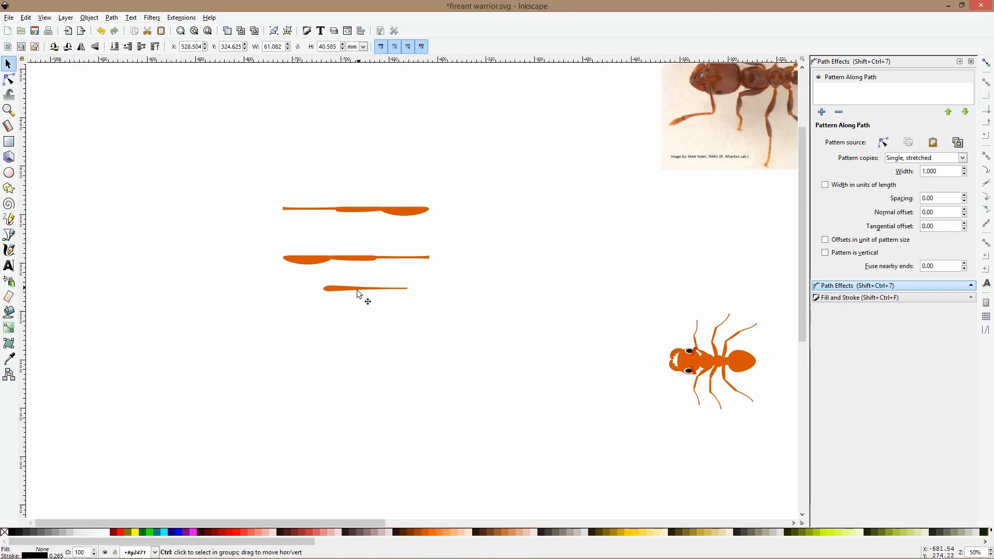
left_click(329, 289)
left_click_drag(322, 294, 369, 292)
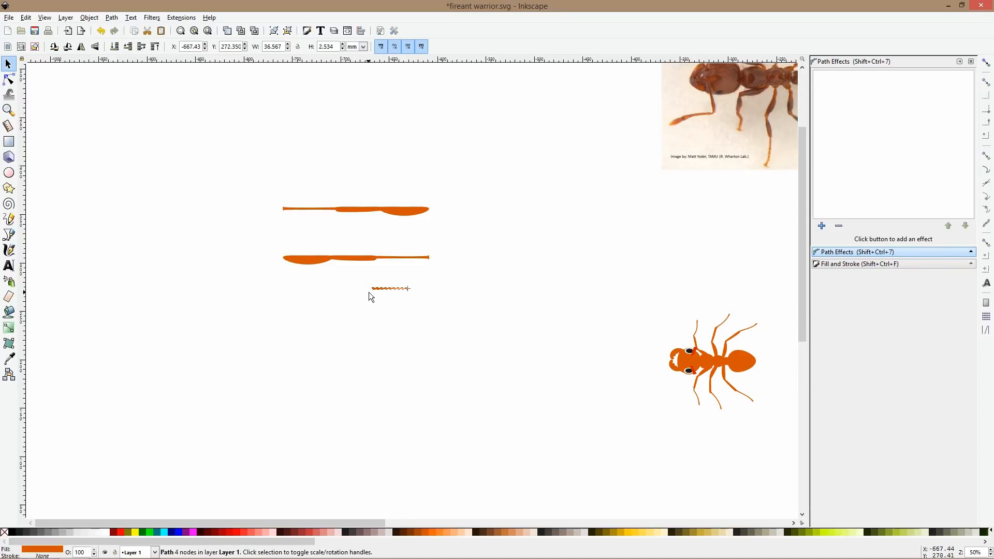
- Replace the antenna path's pattern with the reduced club shape
scroll(386, 308, "down", 4)
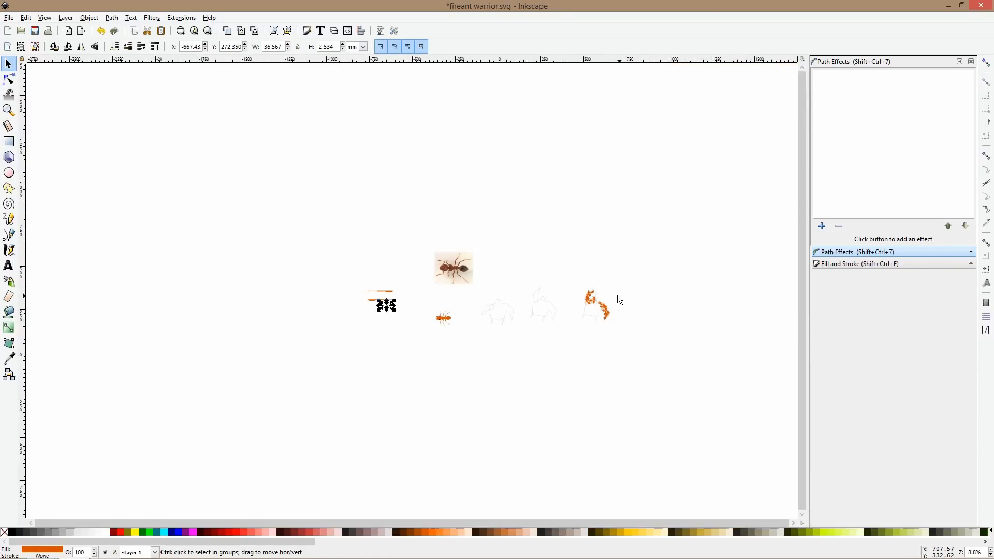
scroll(595, 289, "up", 4)
left_click(508, 282, "ctrl")
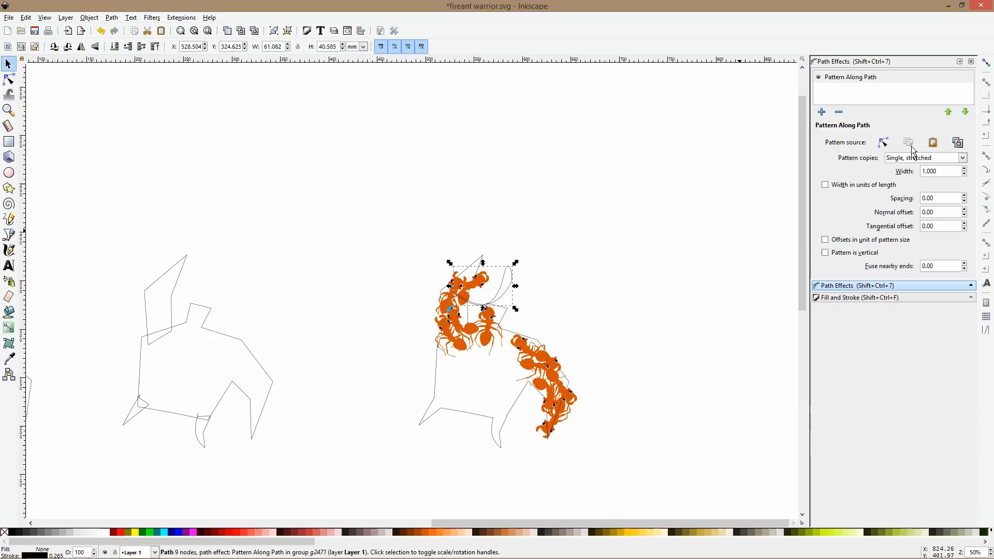
left_click(932, 142)
scroll(498, 314, "up", 4)
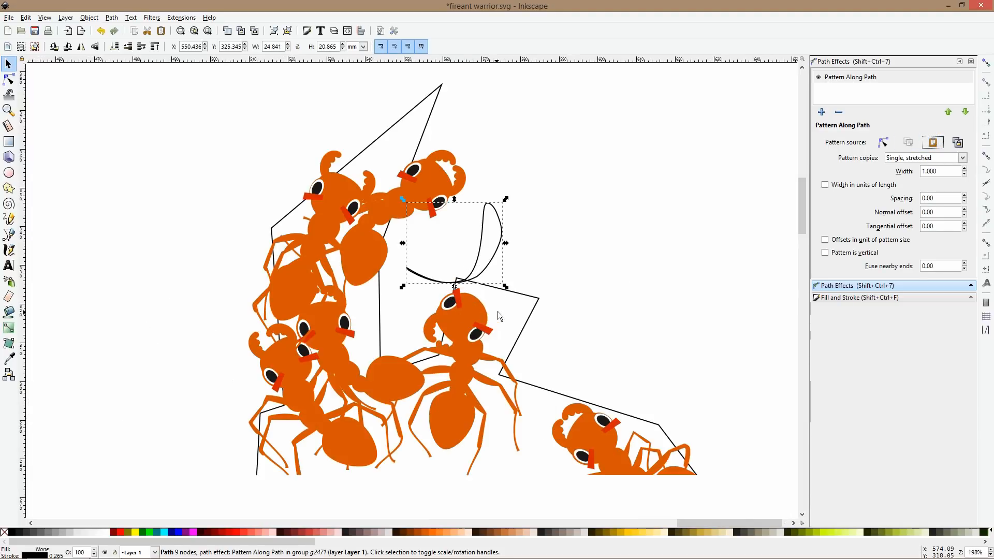
- Move the antenna path's free end node up by about 1.7 mm and sideways by about 0.5 mm
left_click(7, 78)
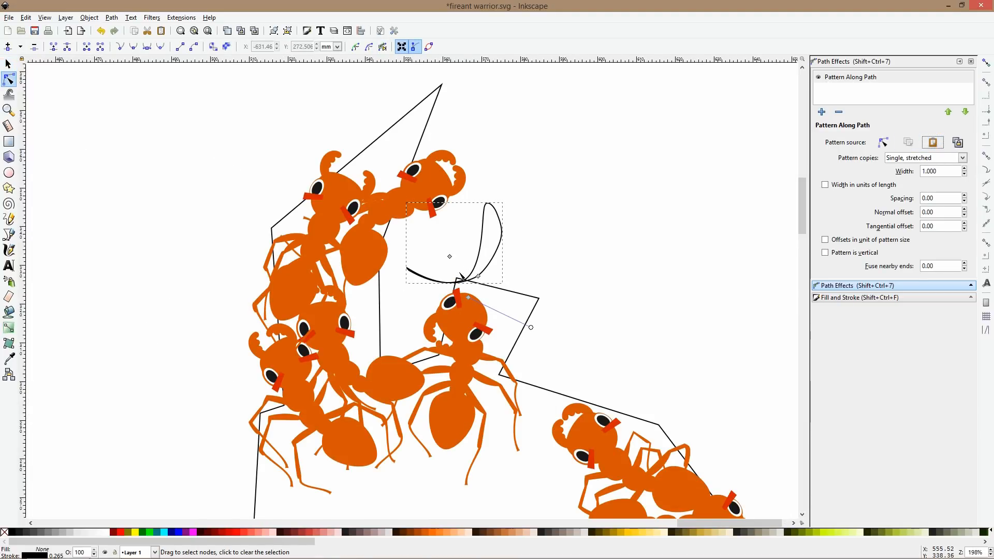
left_click(450, 255)
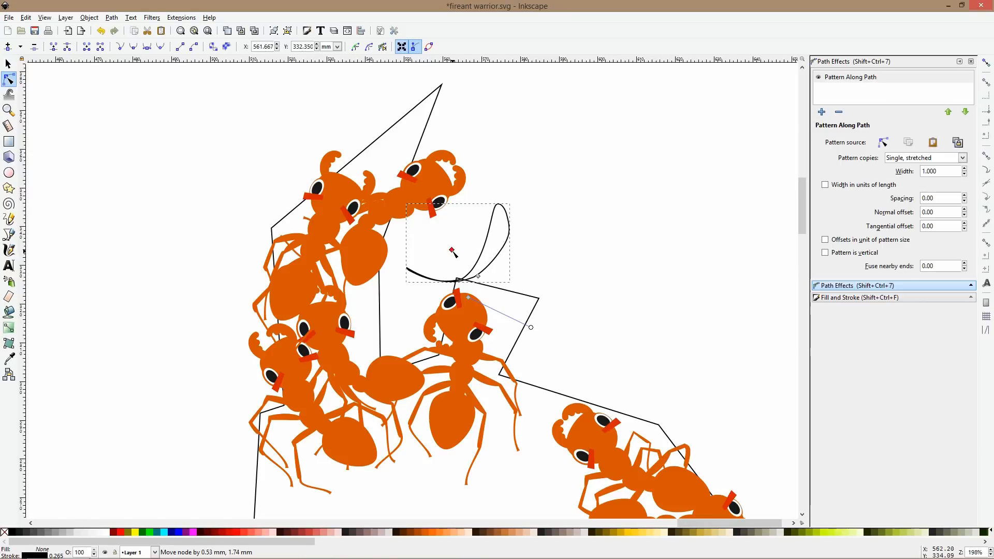
scroll(430, 271, "down", 4)
left_click_drag(426, 247, 474, 246)
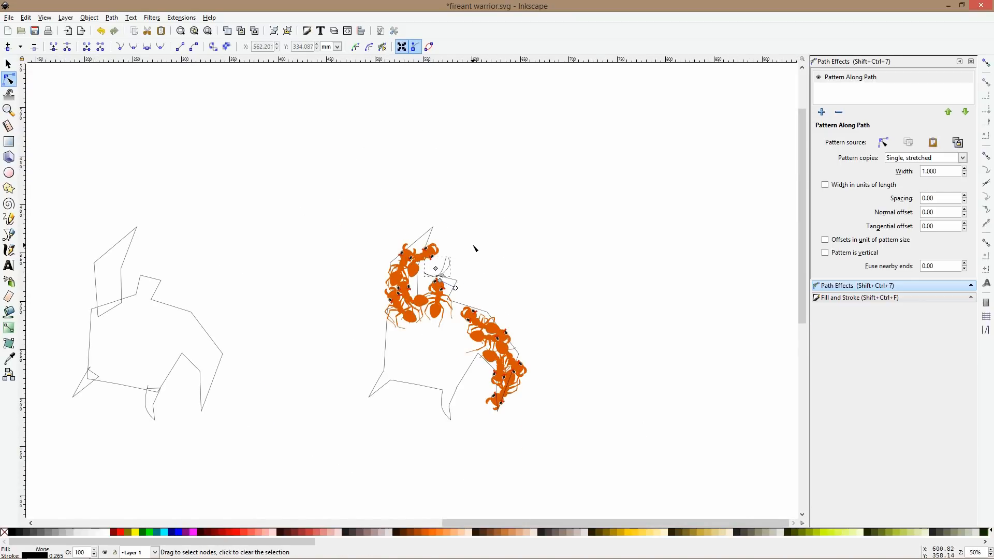
- Rotate the small club shape 90° so it stands upright with its thick end at the bottom
key("space")
scroll(332, 239, "down", 5)
left_click_drag(259, 214, 419, 224)
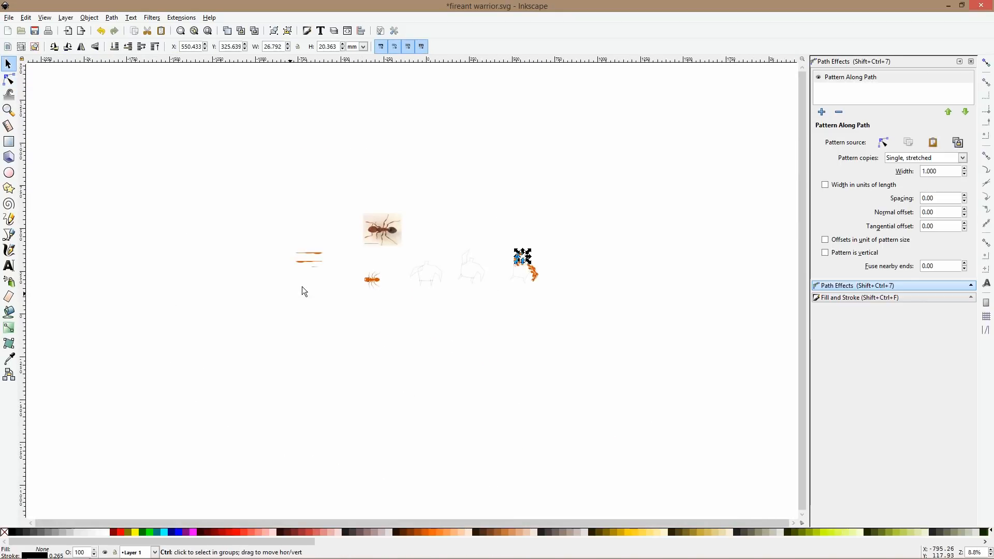
scroll(309, 277, "up", 7)
left_click(332, 202)
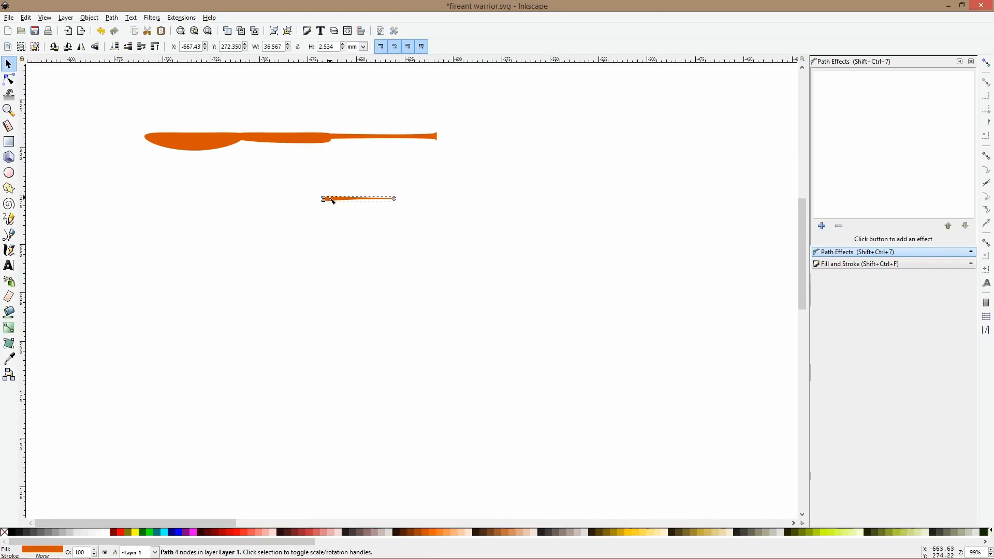
left_click(326, 207)
left_click_drag(319, 205, 363, 267)
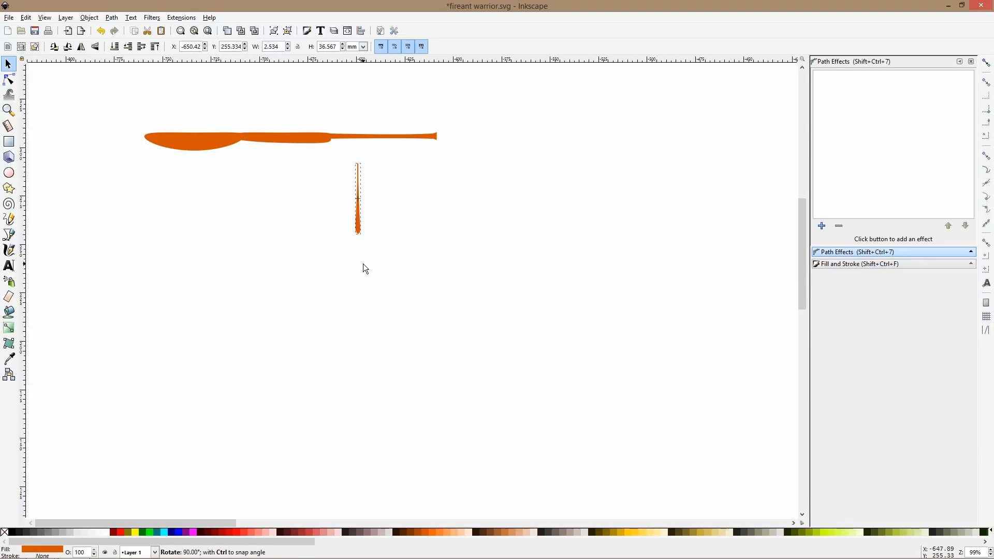
- Try to replace the antenna path's pattern with the upright club shape
scroll(402, 289, "down", 4)
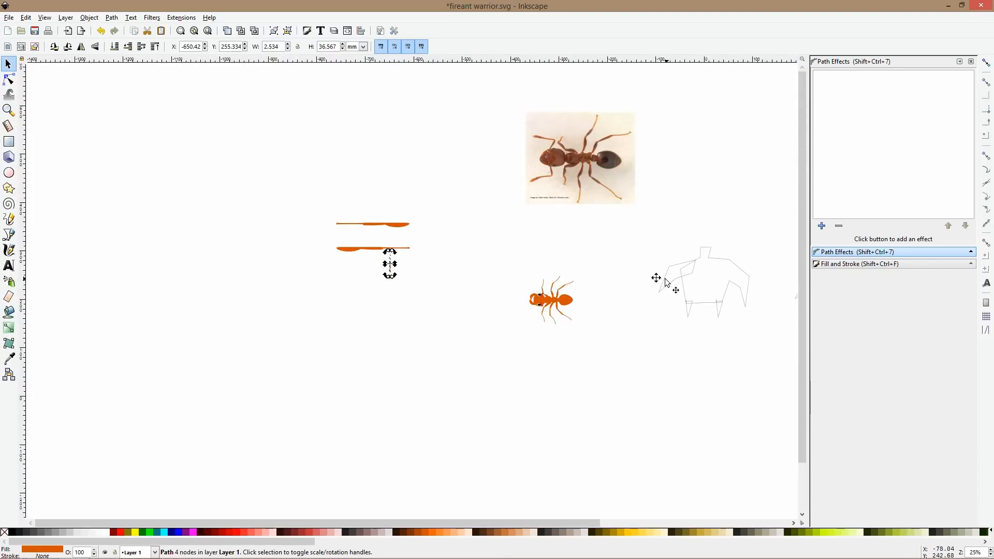
scroll(667, 282, "right", 6)
scroll(701, 226, "up", 4)
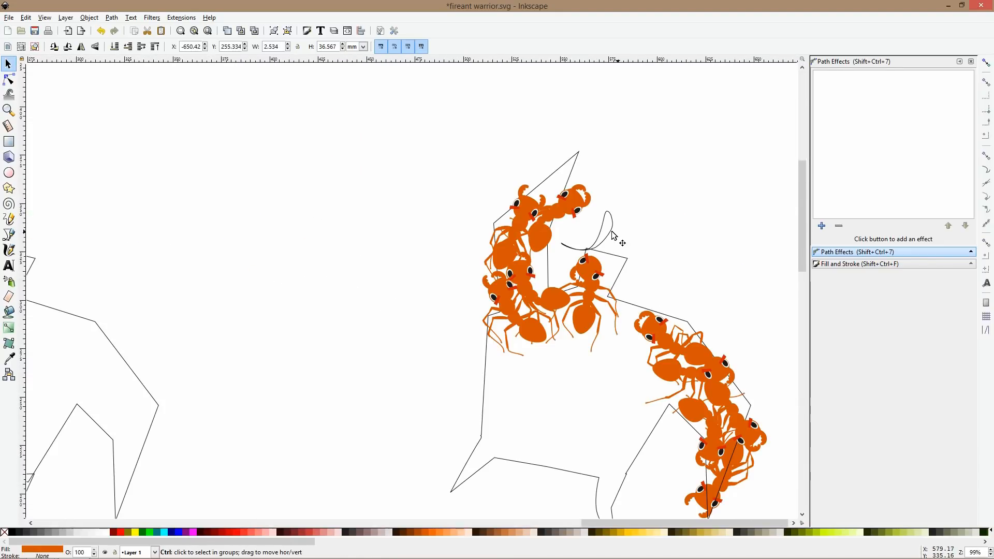
left_click(614, 236)
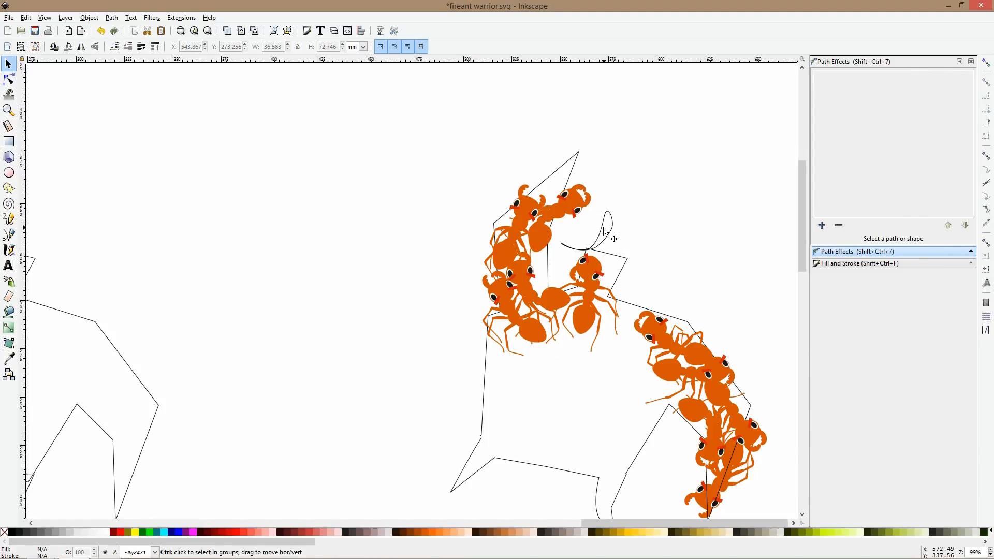
left_click(606, 230, "ctrl")
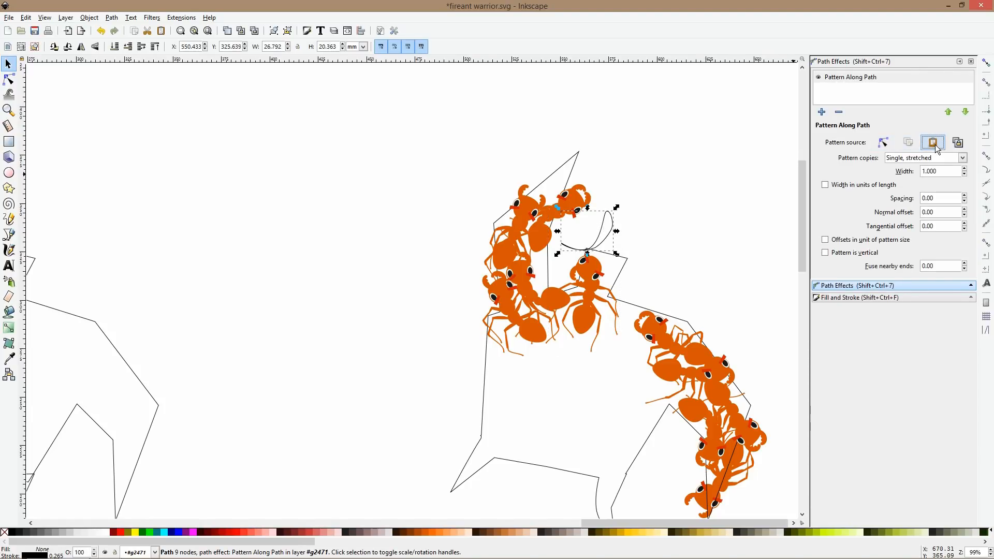
- Copy the upright club shape and apply it as the antenna path's pattern
scroll(692, 226, "down", 3)
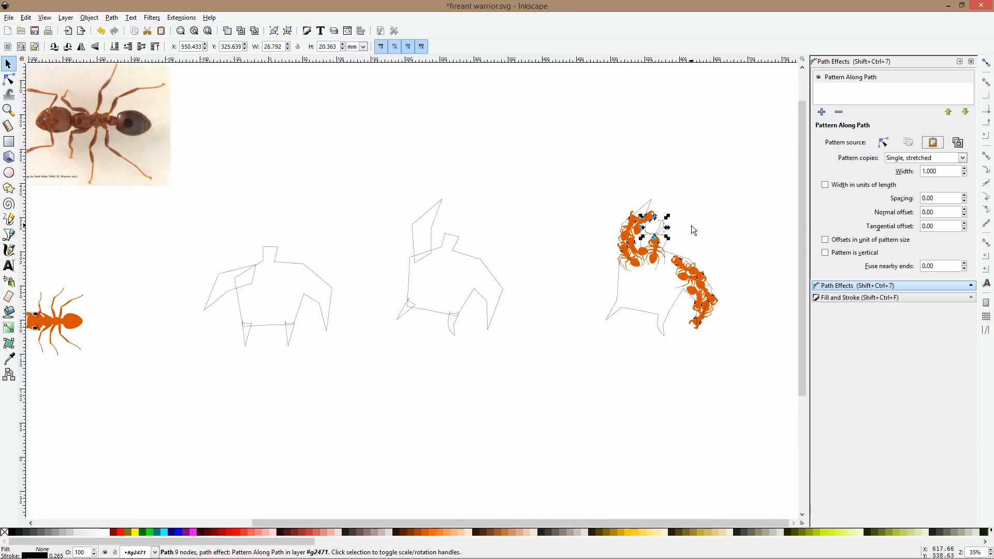
scroll(356, 268, "down", 1)
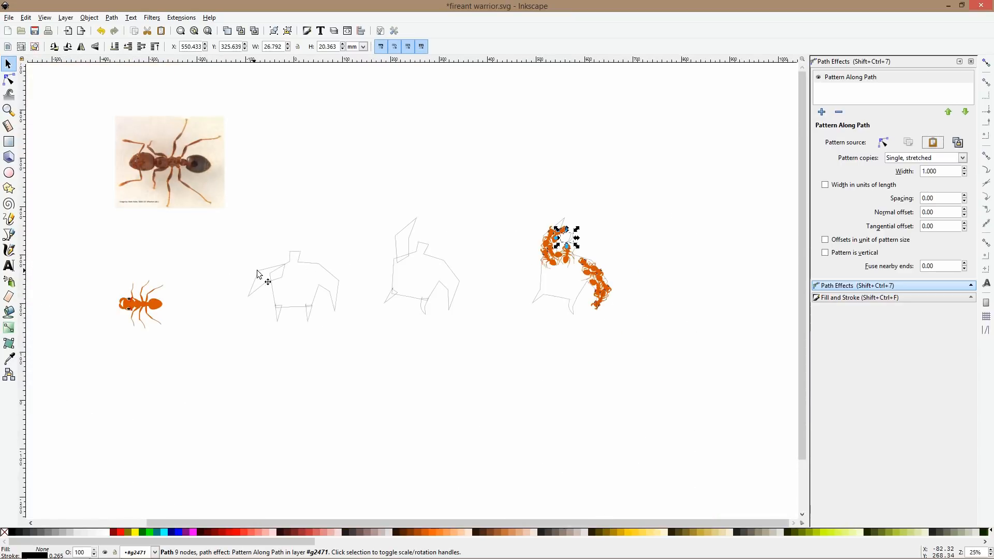
scroll(169, 278, "down", 2)
left_click(75, 278)
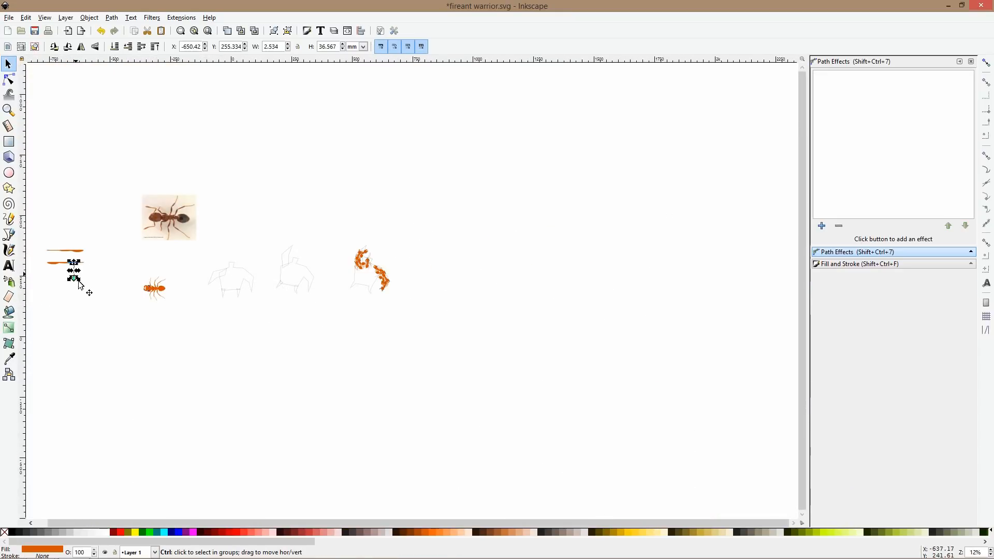
scroll(366, 265, "up", 7)
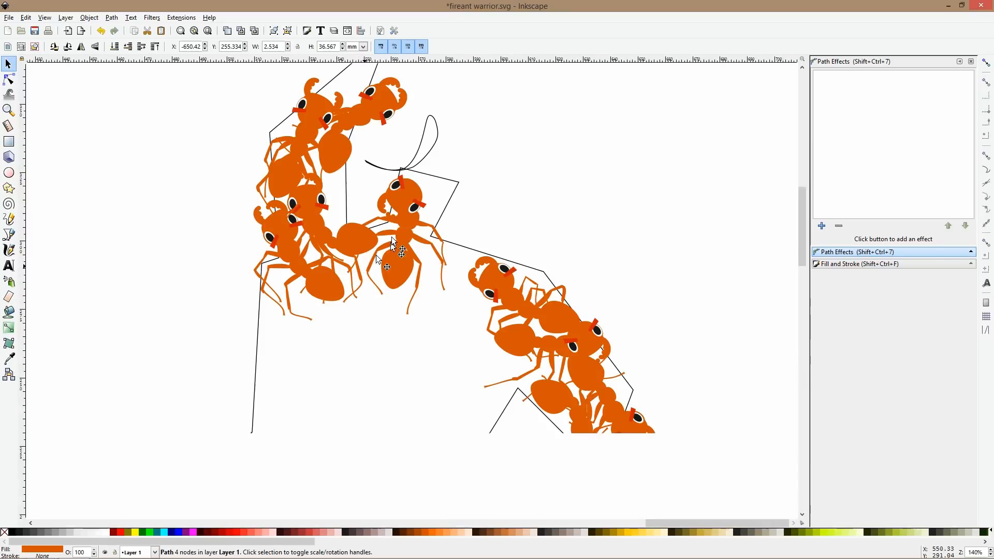
left_click(425, 156, "ctrl")
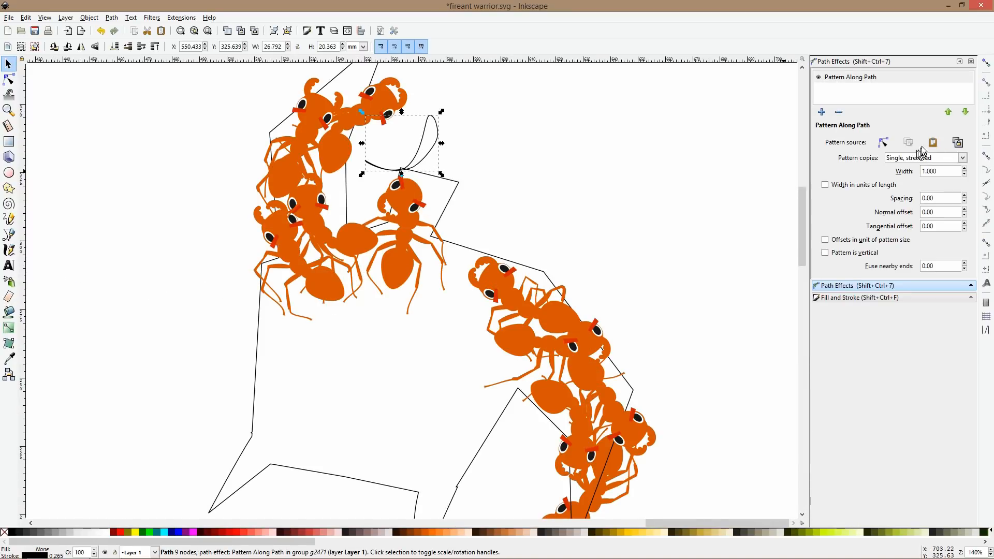
left_click(932, 142)
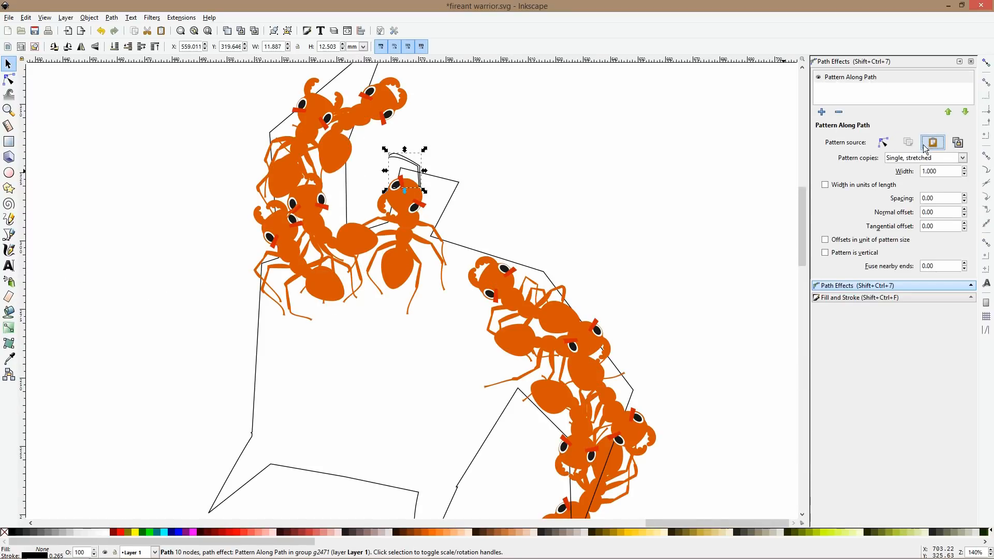
- Reduce the antenna pattern's width to 0.259 and reposition the path's free end node and its bend node above the ant's head
left_click(9, 79)
scroll(393, 140, "up", 3)
left_click_drag(385, 129, 368, 109)
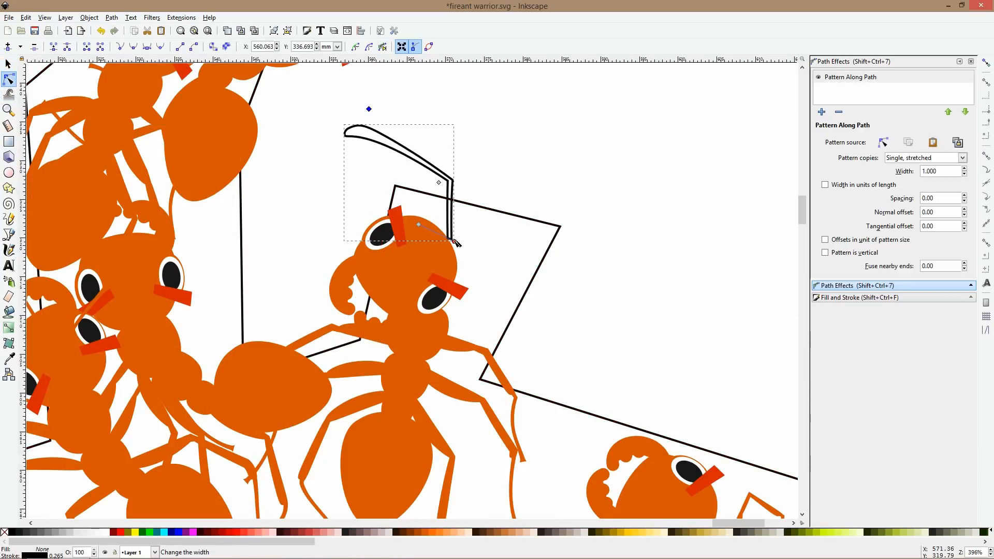
left_click_drag(455, 242, 411, 217)
left_click_drag(365, 116, 400, 114)
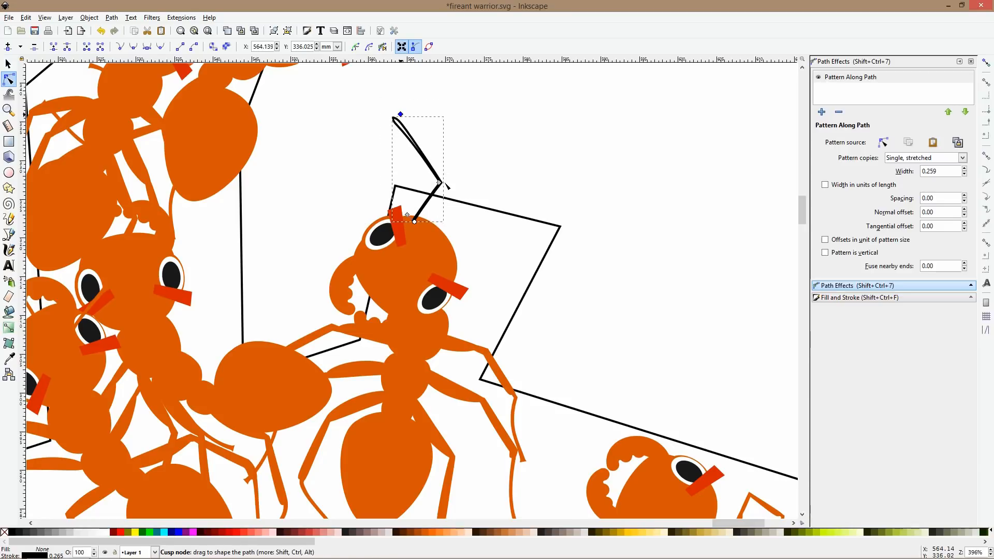
mouse_move(440, 182)
left_mouse_down()
mouse_move(466, 184)
mouse_move(455, 186)
left_mouse_up()
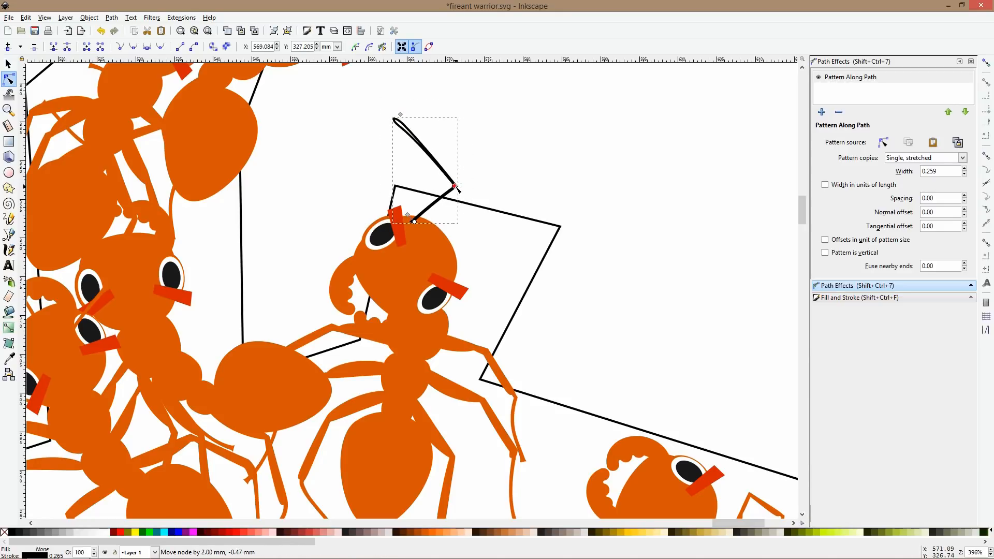
- Fill the antenna with the ants' orange colour and remove its stroke
left_click(8, 359)
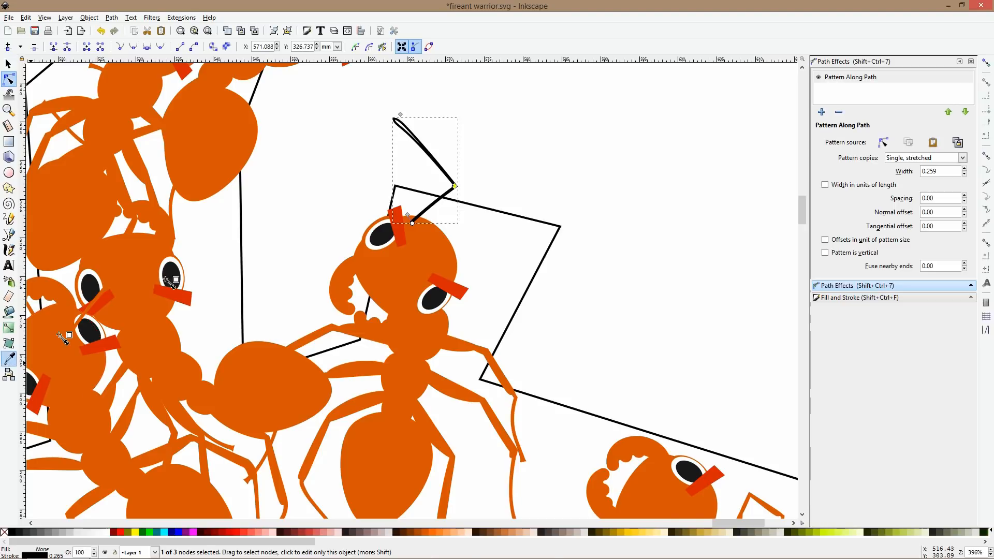
left_click(153, 253)
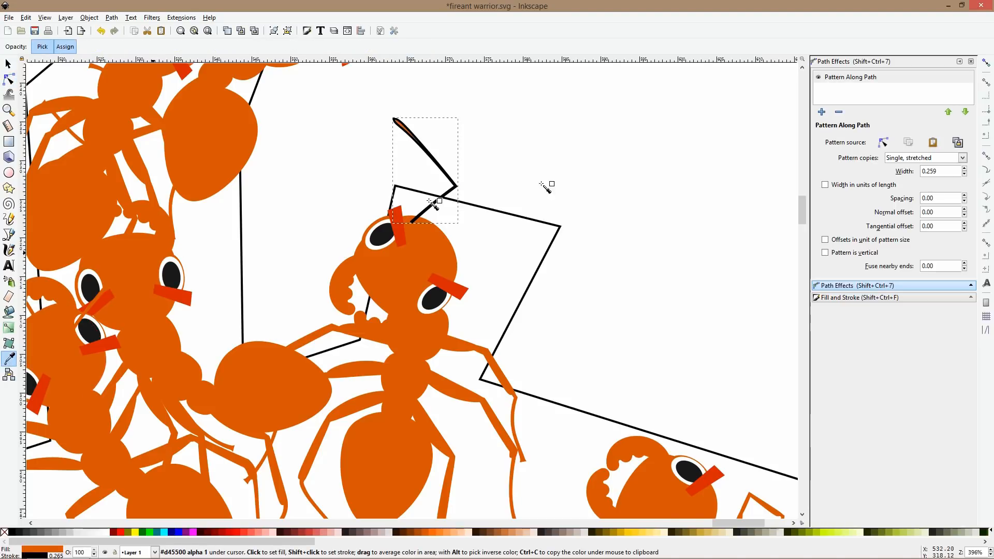
left_click(884, 297)
left_click(859, 80)
left_click(825, 94)
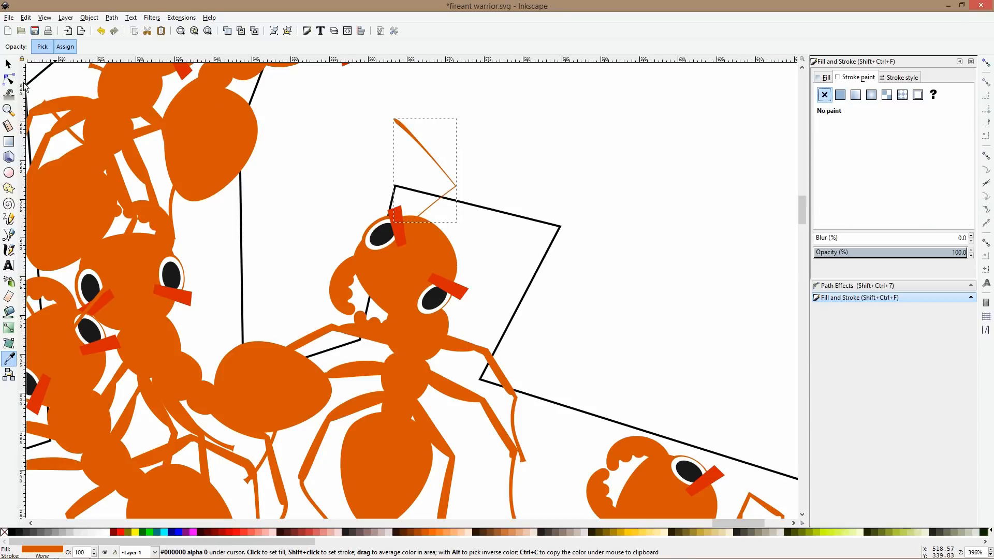
- Widen the upright club shape beside the original limb shapes to about 5.2 mm
left_click(8, 64)
scroll(316, 157, "down", 5)
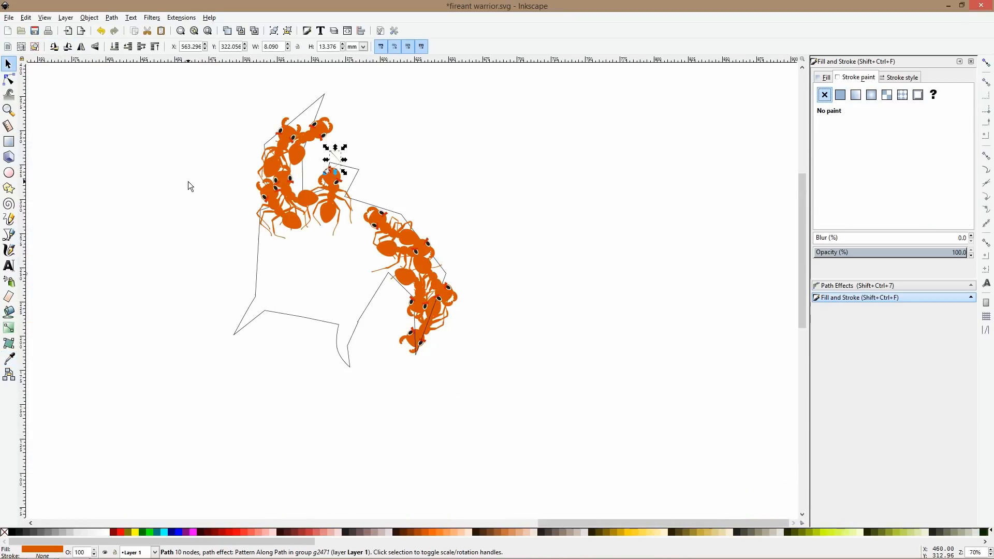
left_click_drag(188, 181, 382, 199)
scroll(307, 202, "down", 2)
left_click_drag(229, 199, 582, 168)
left_click_drag(104, 236, 537, 213)
scroll(222, 188, "up", 3)
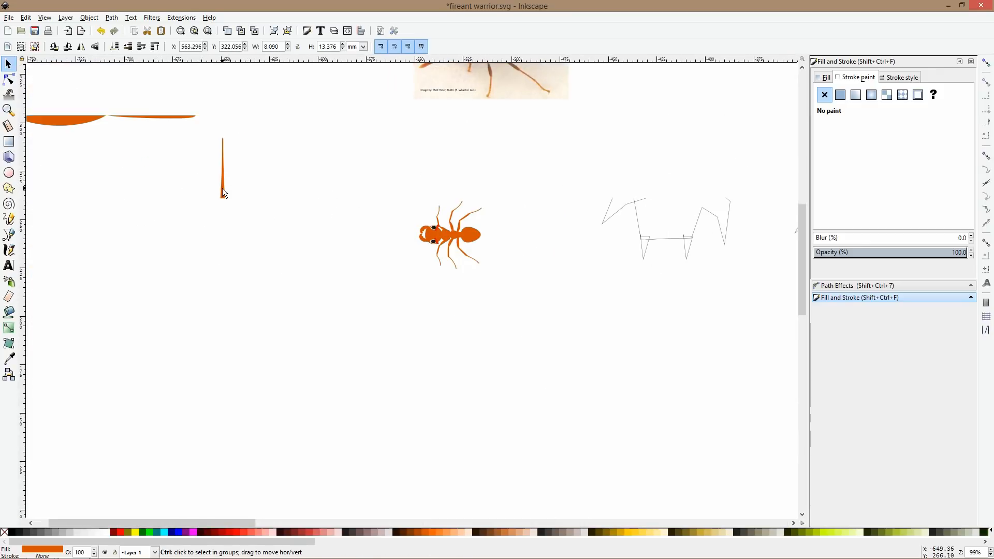
left_click(223, 177)
left_click_drag(230, 174, 231, 172)
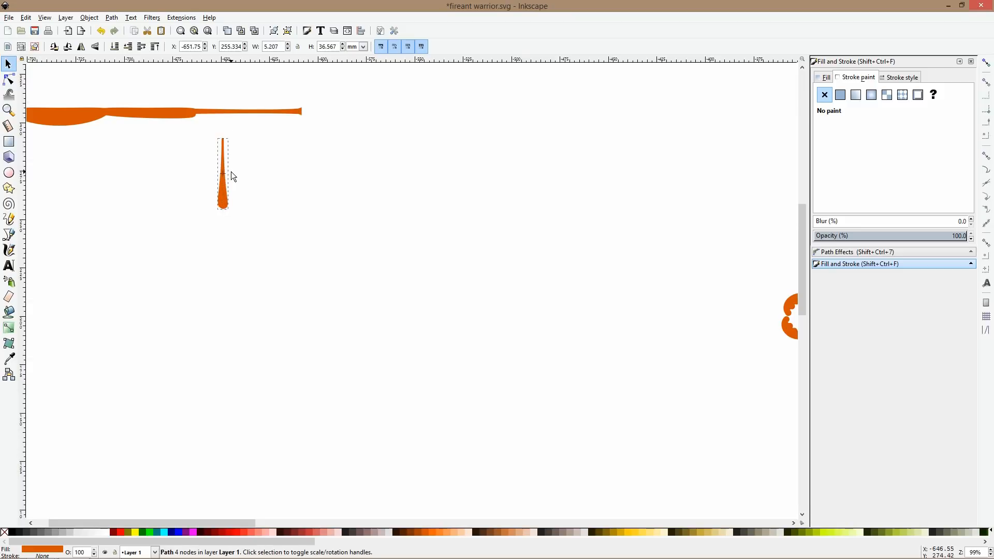
- Thicken the club shape's thin end by spreading its end nodes, and narrow the whole shape to about 3.6 mm
left_click(10, 81)
scroll(188, 136, "up", 3, "ctrl")
left_click_drag(200, 129, 308, 151)
left_click_drag(334, 312, 260, 384)
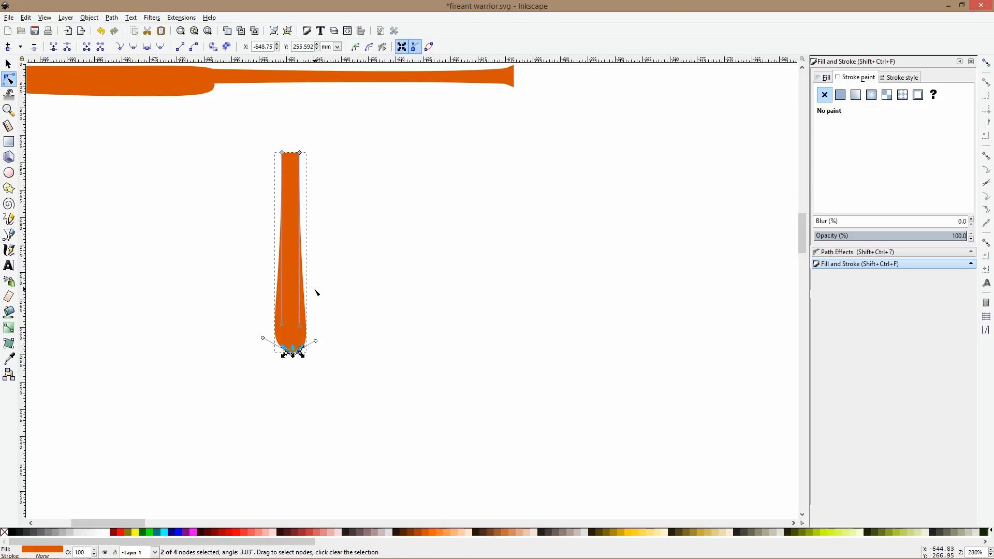
key("s")
left_click_drag(308, 253, 304, 256, "shift")
left_click(10, 82)
mouse_move(240, 126)
left_mouse_down()
mouse_move(340, 175)
mouse_move(299, 155)
left_mouse_up()
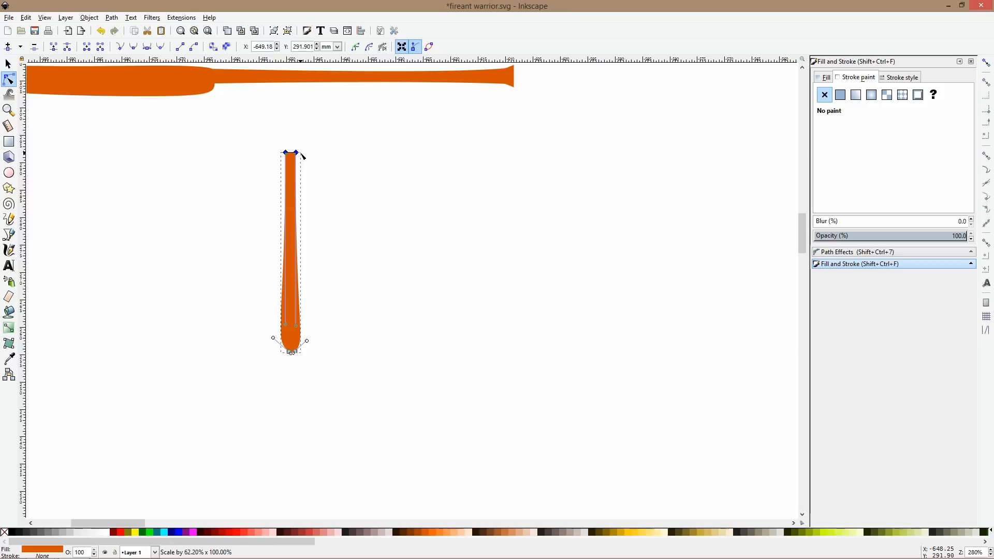
key("s")
- Replace the orange antenna's pattern with the copied, thickened club shape
scroll(315, 216, "down", 7)
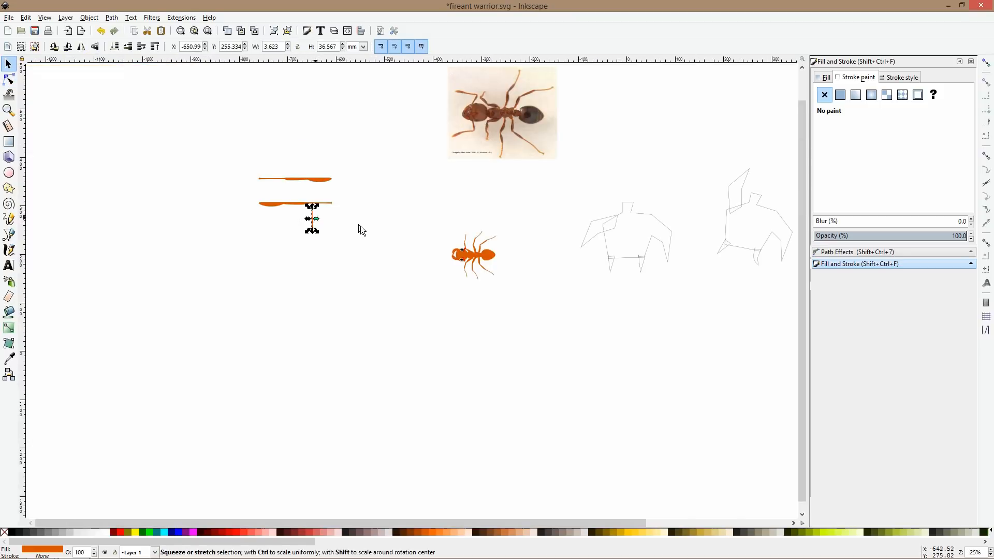
scroll(713, 265, "down", 3)
left_click_drag(786, 264, 492, 281)
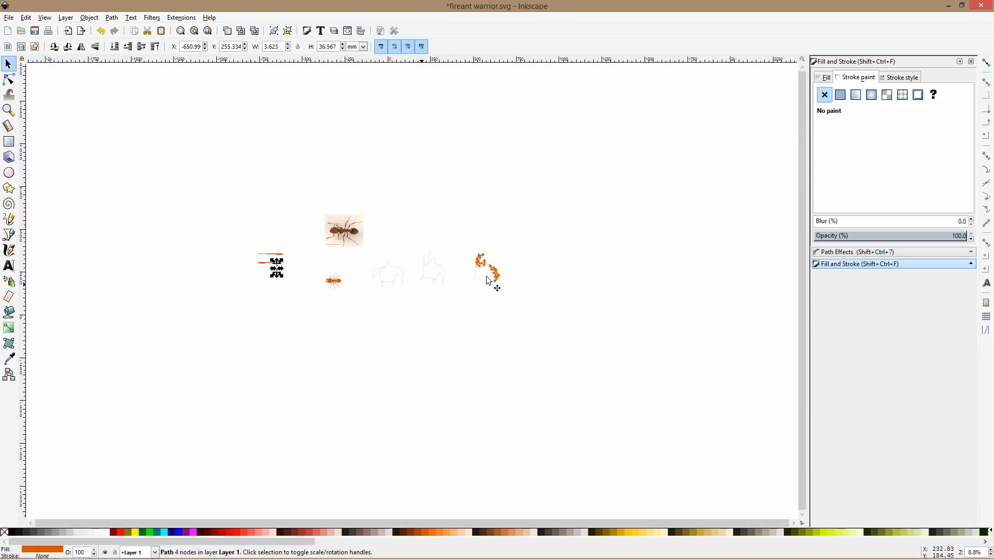
scroll(477, 237, "up", 5)
scroll(533, 378, "up", 6)
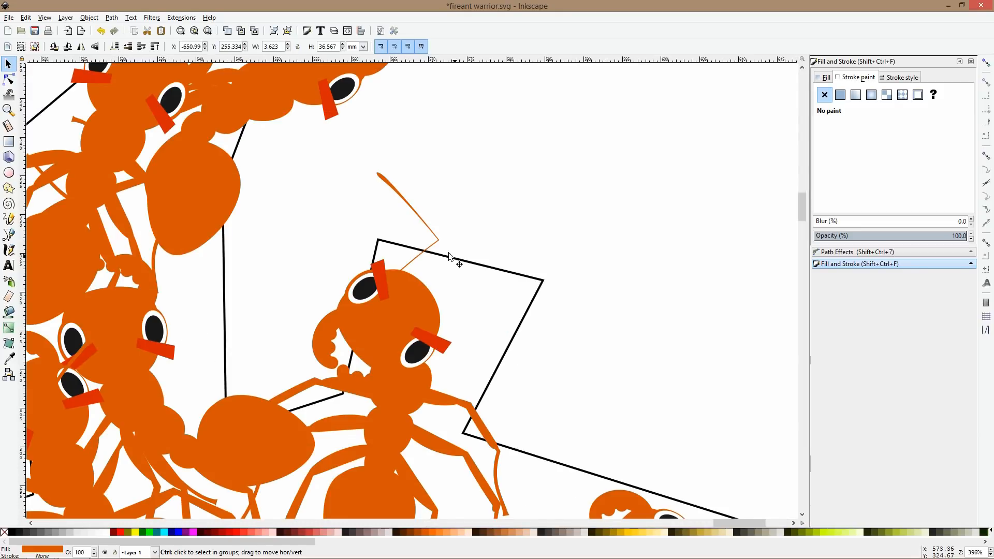
left_click(444, 241)
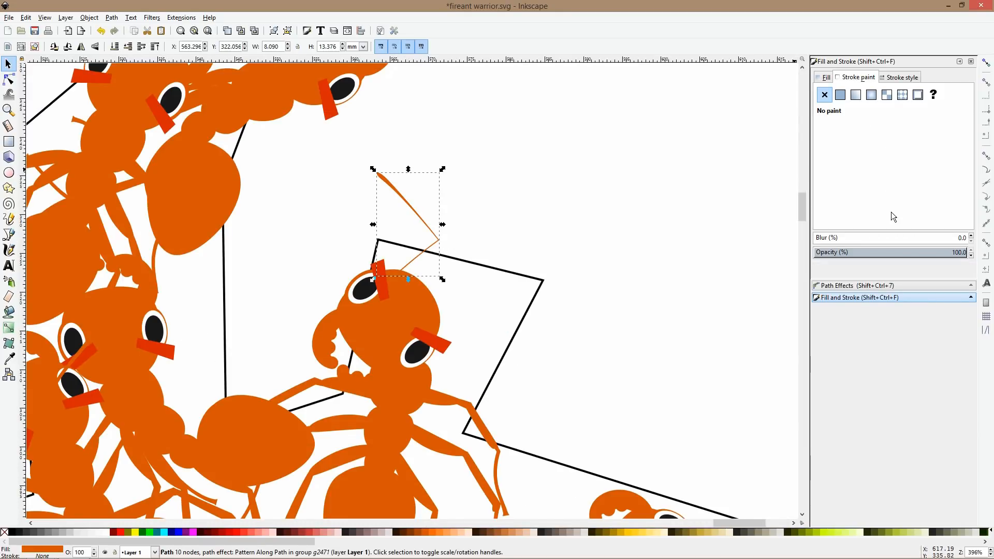
left_click(892, 285)
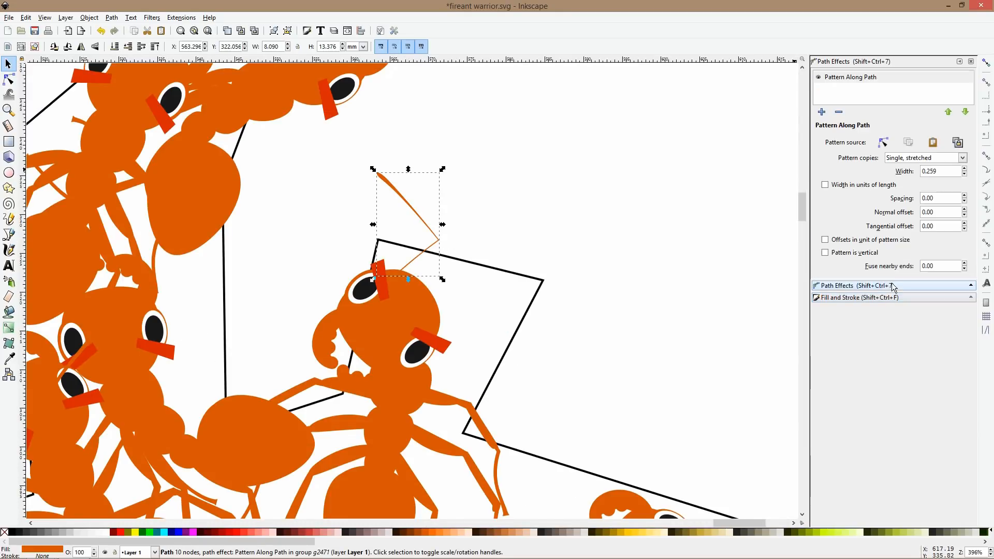
left_click(934, 143)
left_click(562, 178)
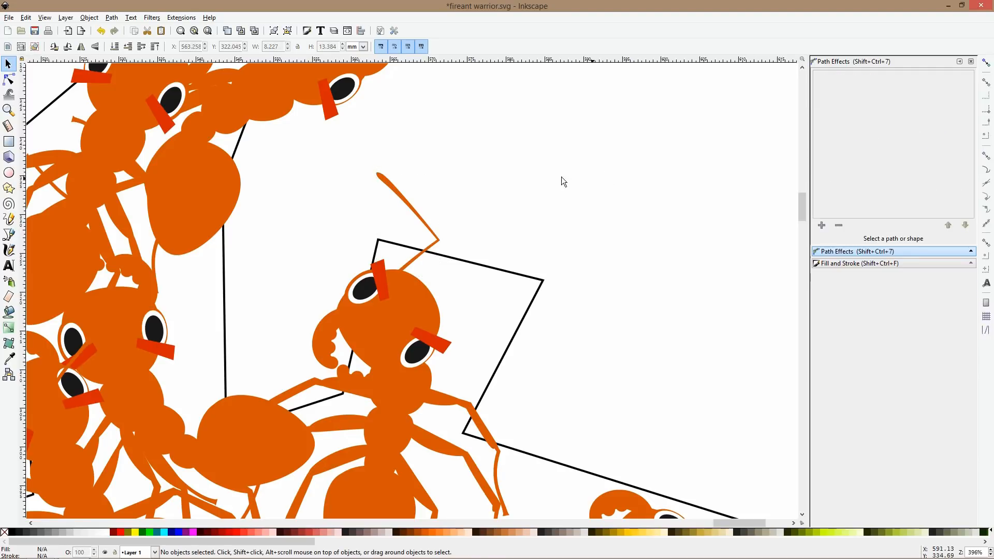
- Add a mirrored copy of the antenna, and rotate and place it on the other side of the ant's head
left_click(409, 209)
left_click(409, 210, "ctrl")
key("ctrl+v")
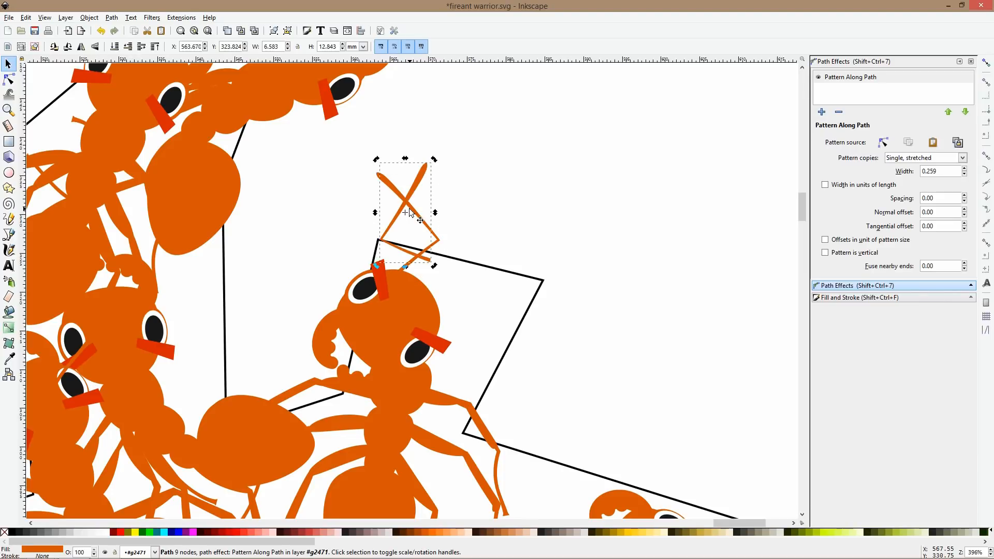
left_click(423, 182)
left_click_drag(434, 159, 525, 339)
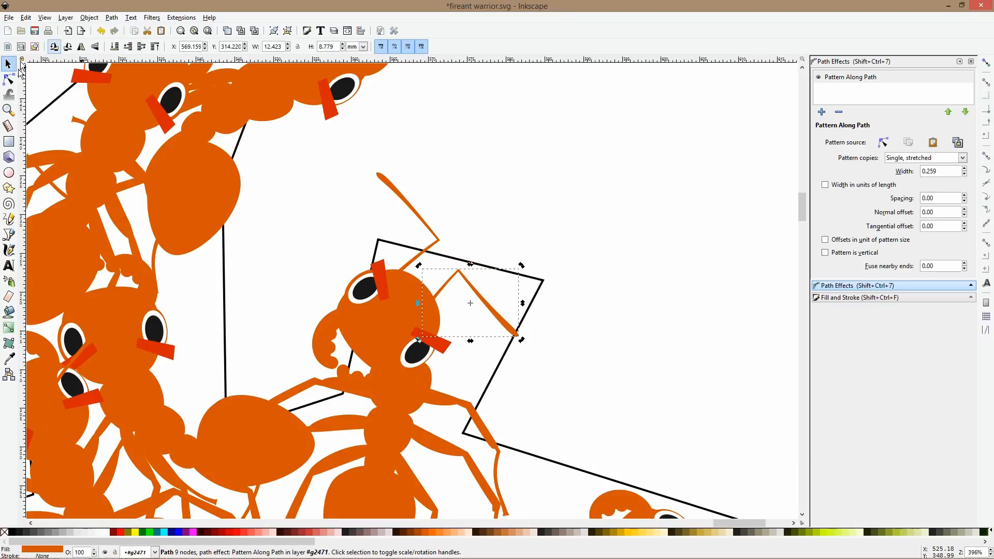
- Raise the second antenna's end node, curve the first antenna's outer segment and adjust the second antenna's placement on the head
left_click(9, 80)
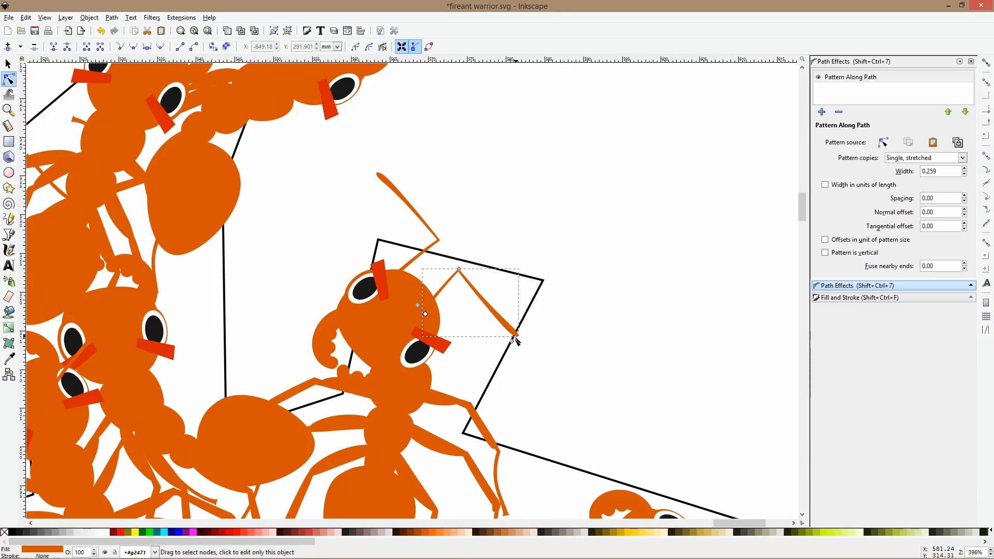
left_click_drag(515, 338, 500, 291)
left_click(411, 206)
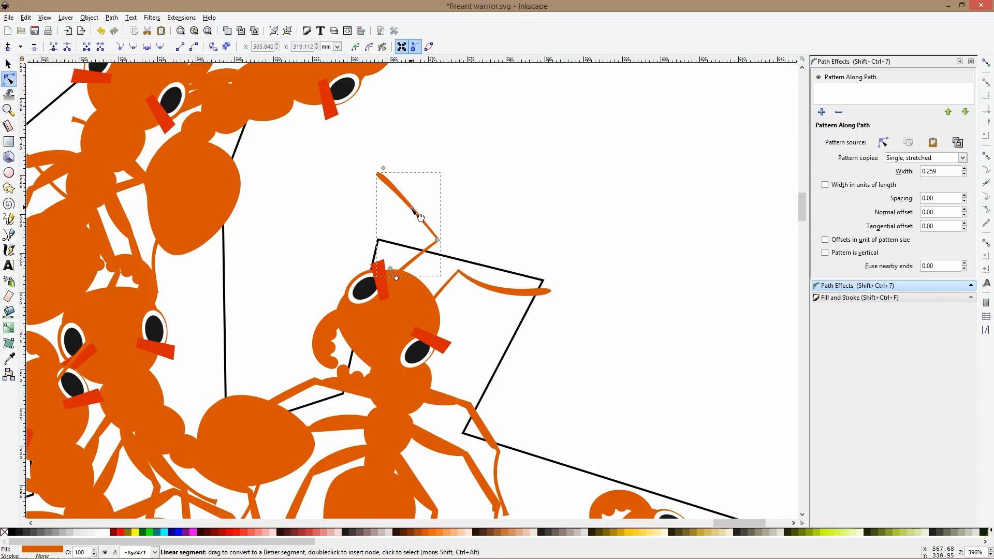
left_click_drag(413, 207, 421, 198)
key("s")
scroll(525, 204, "down", 1)
left_click(477, 284)
left_click_drag(491, 260, 495, 260)
left_click(575, 194)
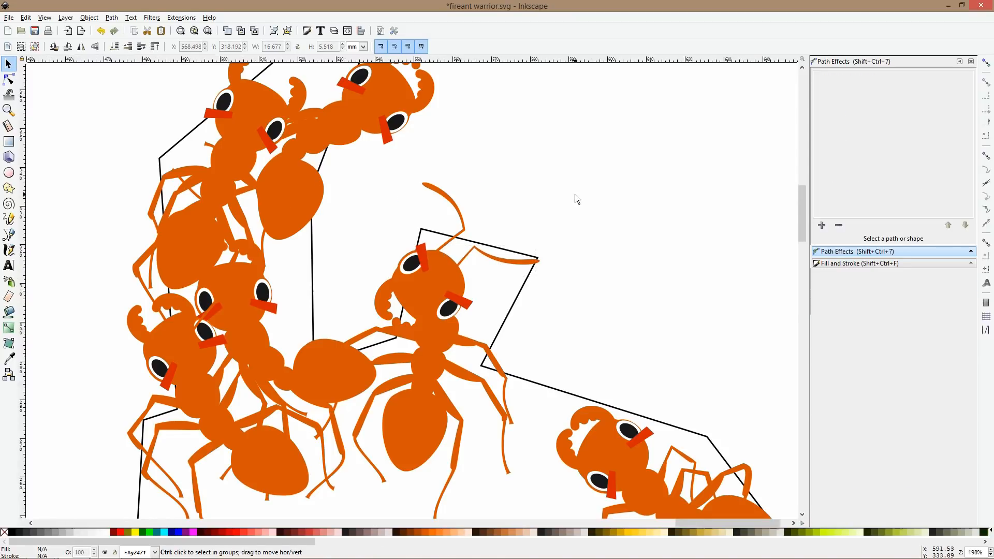
- Copy both antennae into the group of the topmost ant, flip them horizontally, and rotate and position them at its head
scroll(575, 194, "down", 4)
scroll(544, 199, "up", 1)
left_click(546, 198)
left_click(564, 217, "shift")
key("ctrl")
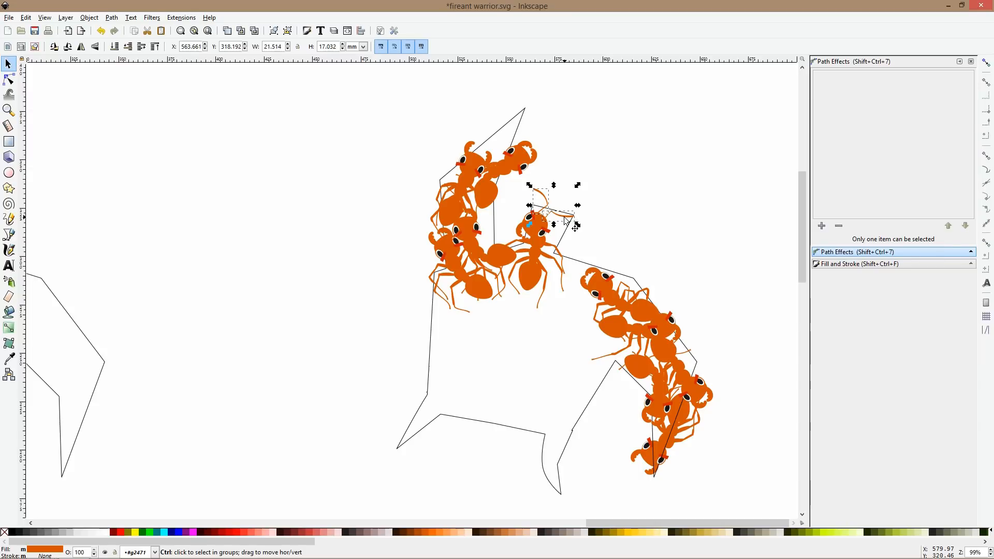
scroll(518, 156, "up", 3)
left_click(518, 154)
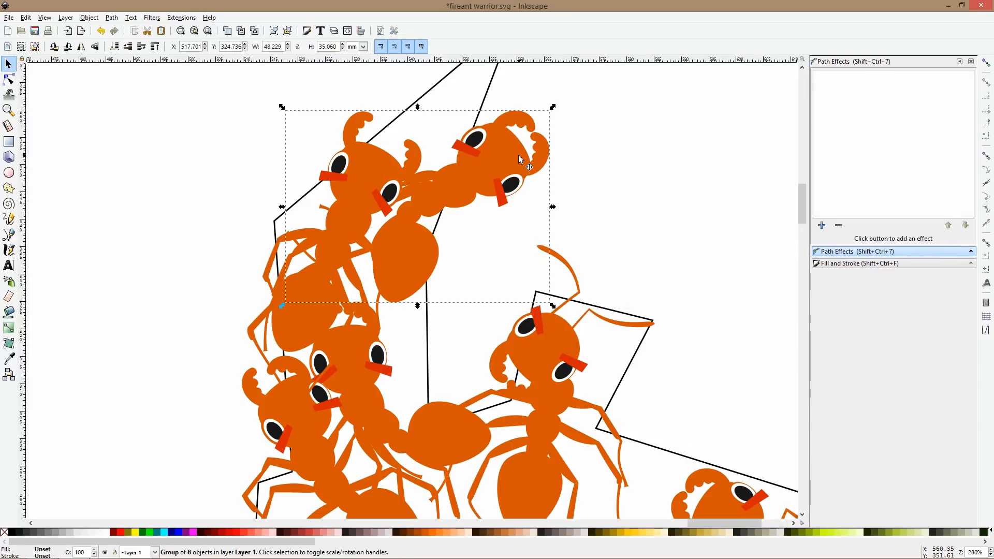
key("ctrl+v")
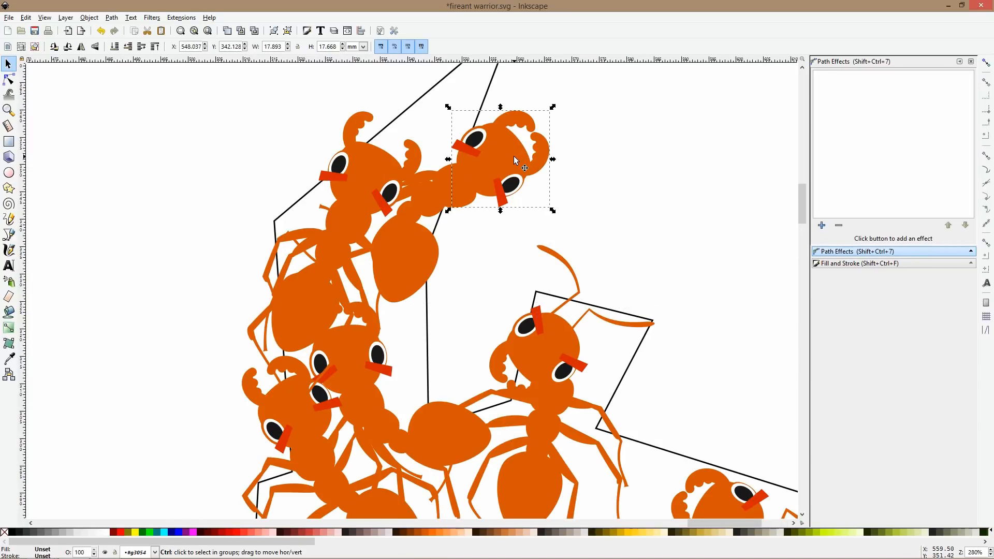
key("h")
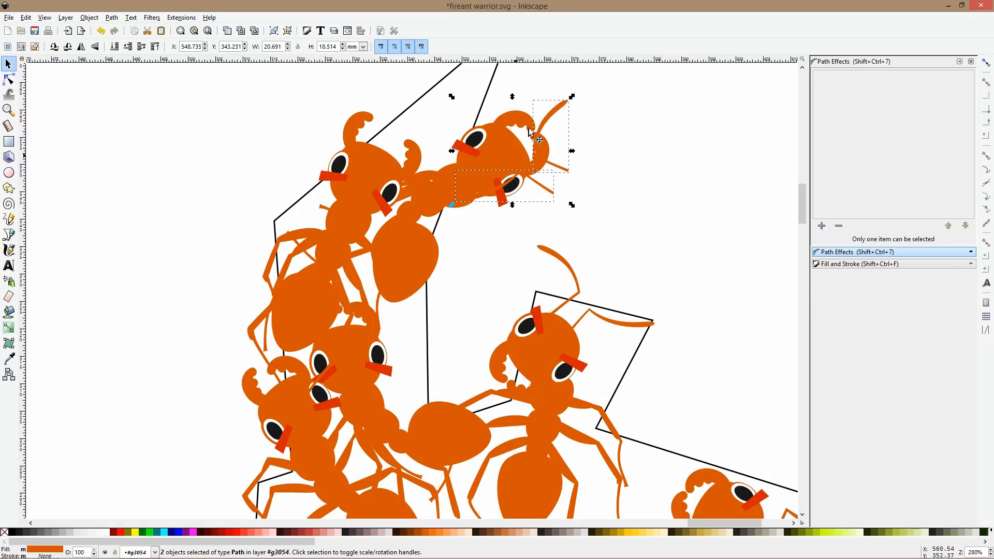
left_click_drag(571, 98, 411, 170)
- Rotate and reposition the topmost ant's antennae so one sits on each side of its head
left_click(533, 190)
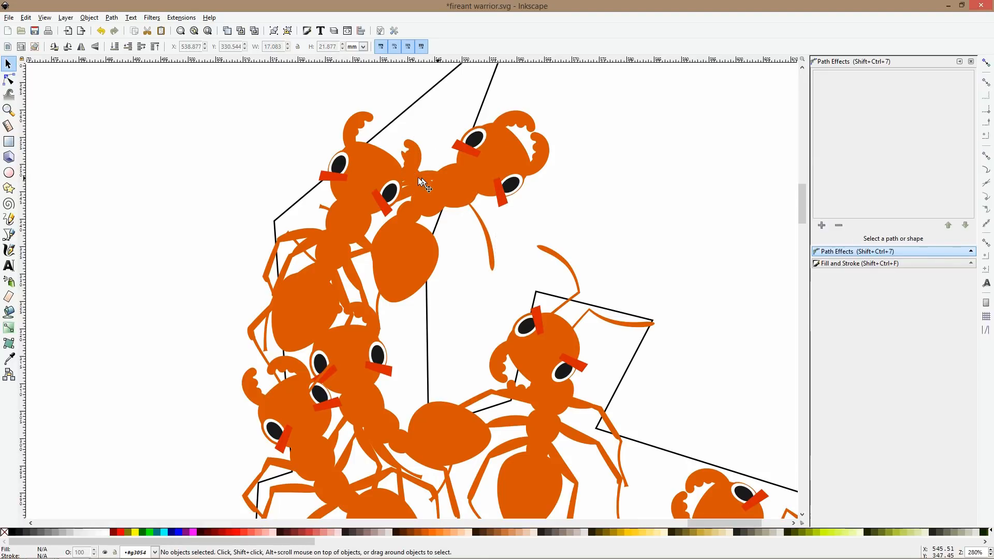
left_click(418, 177)
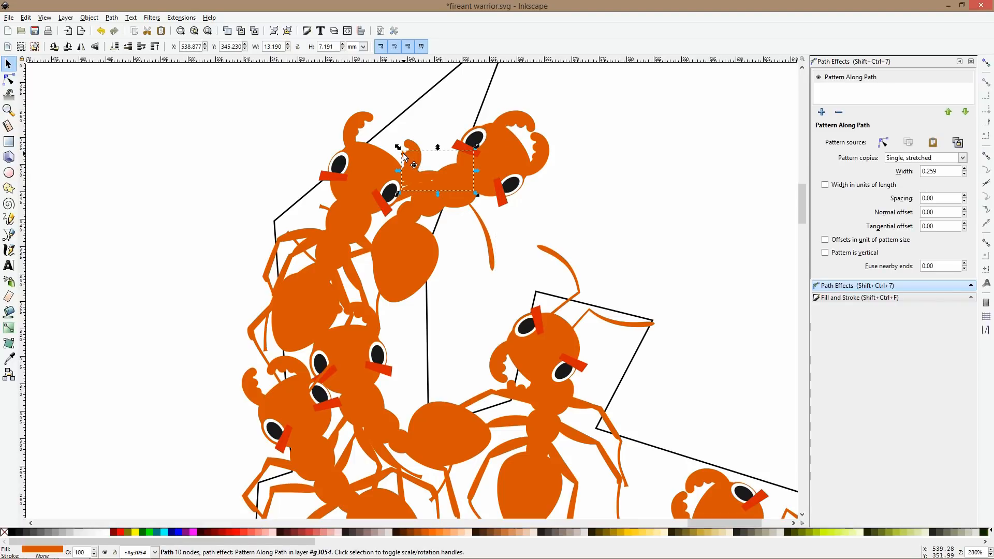
left_click(406, 158)
scroll(406, 159, "up", 3)
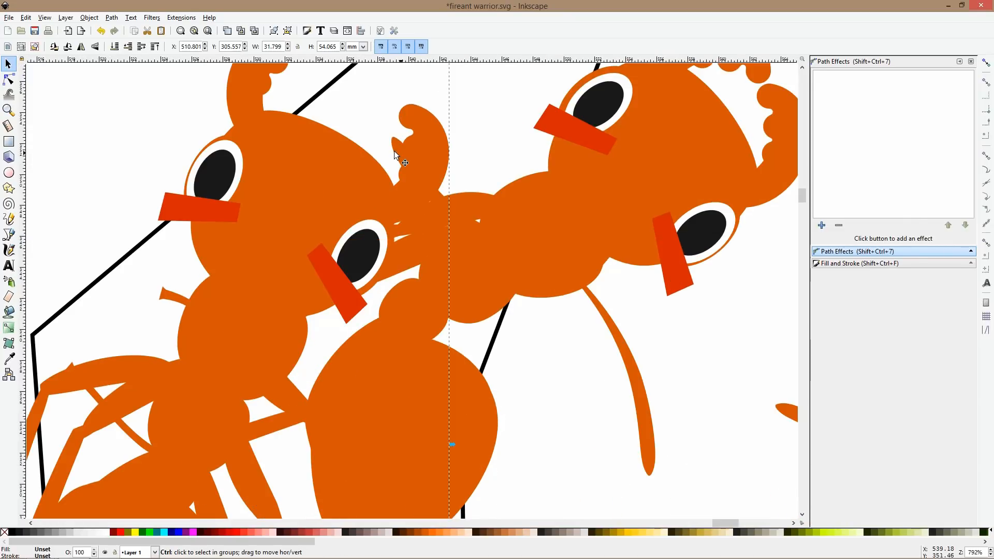
left_click(394, 150, "ctrl")
left_click(393, 142, "ctrl")
left_click_drag(391, 133, 436, 47)
scroll(502, 231, "down", 3)
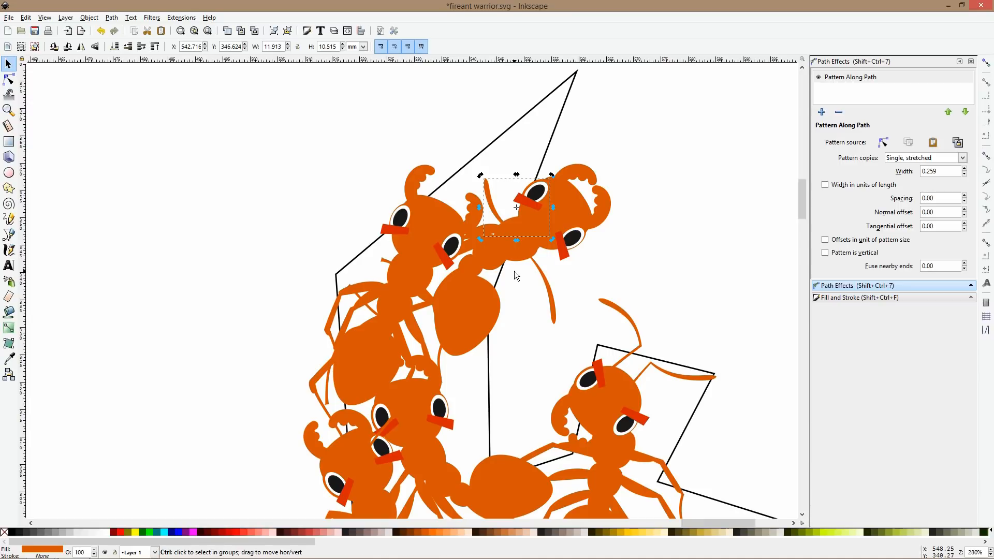
- Paste an antenna into the group of the ant beside the topmost one and place it at the outer side of the head
left_click(414, 252)
left_click(392, 257, "ctrl")
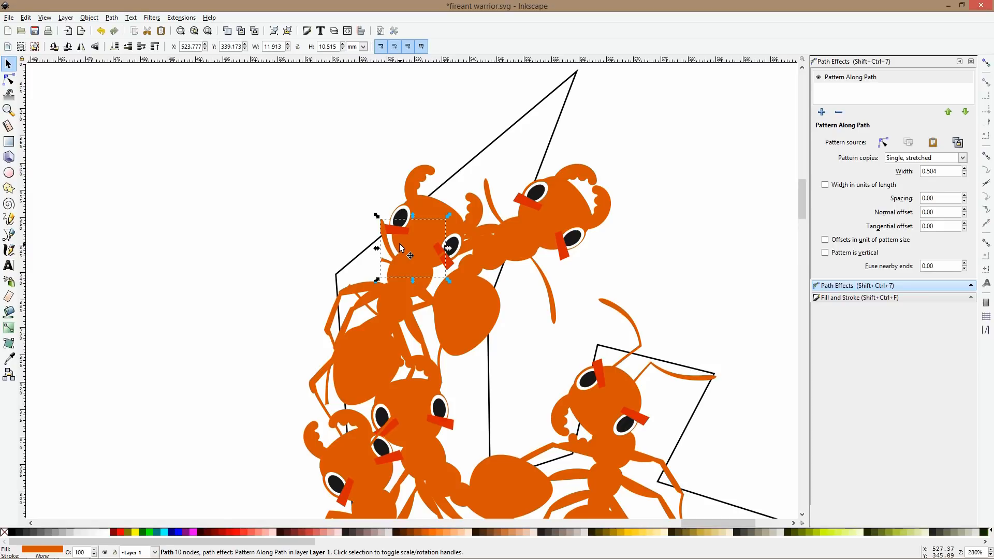
key("Escape")
left_click(417, 239)
key("ctrl")
left_click_drag(401, 247, 358, 244)
scroll(358, 244, "down", 6)
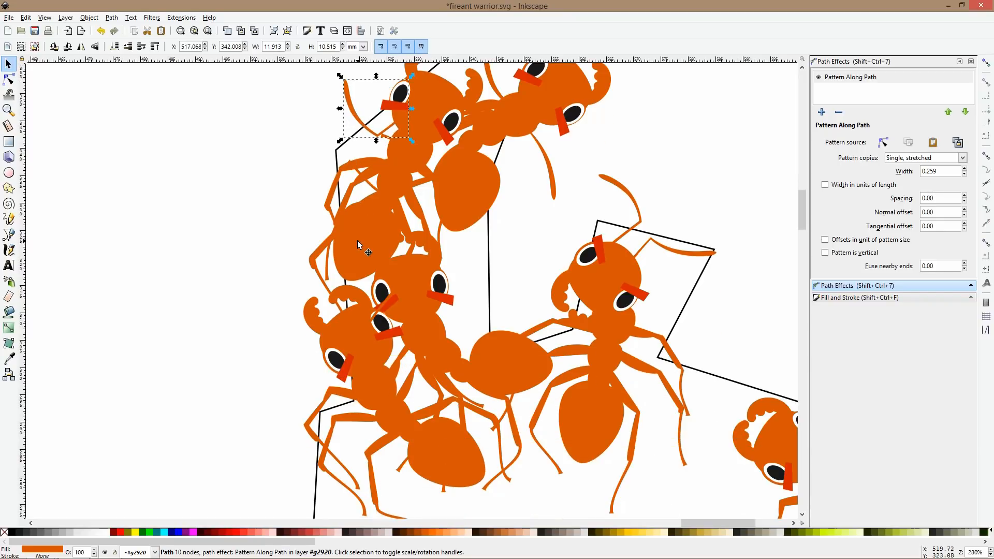
- Paste the antenna into the next ant's group below, and rotate and place two copies at the inner side of its head
left_click(420, 301, "ctrl")
double_click(397, 317)
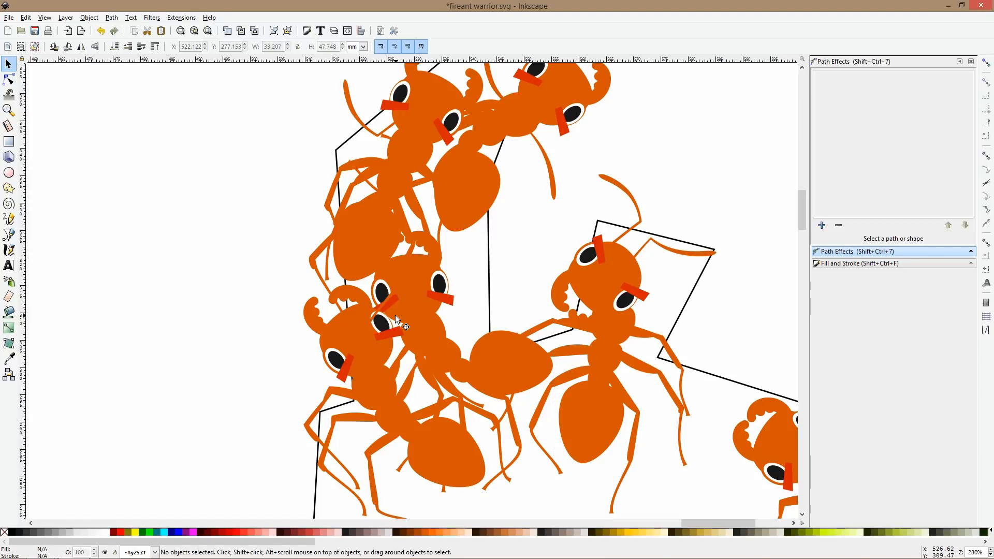
left_click(396, 317)
left_click(396, 316)
left_click(395, 315, "ctrl")
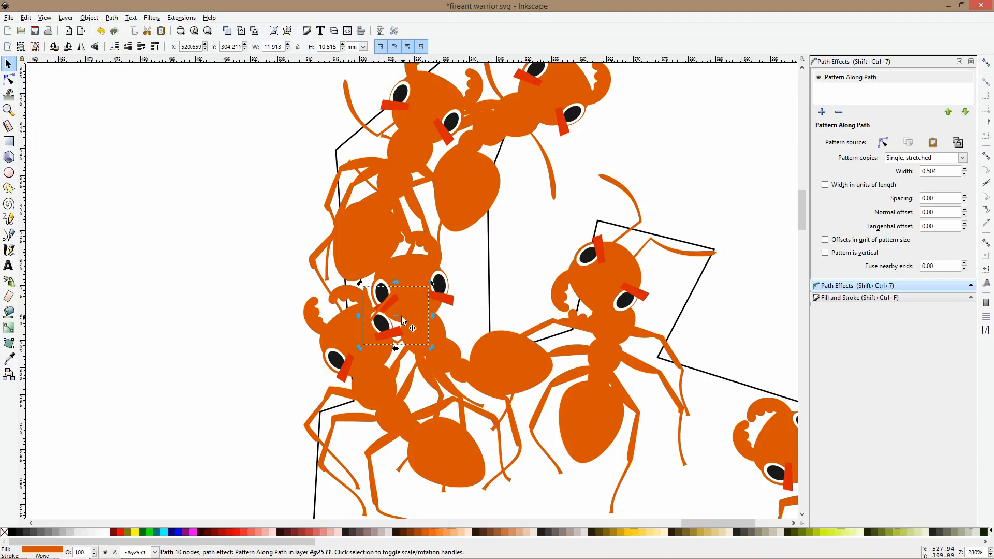
left_click(403, 315, "ctrl")
key("shift+Right")
key("shift+Right")
key("shift+Right")
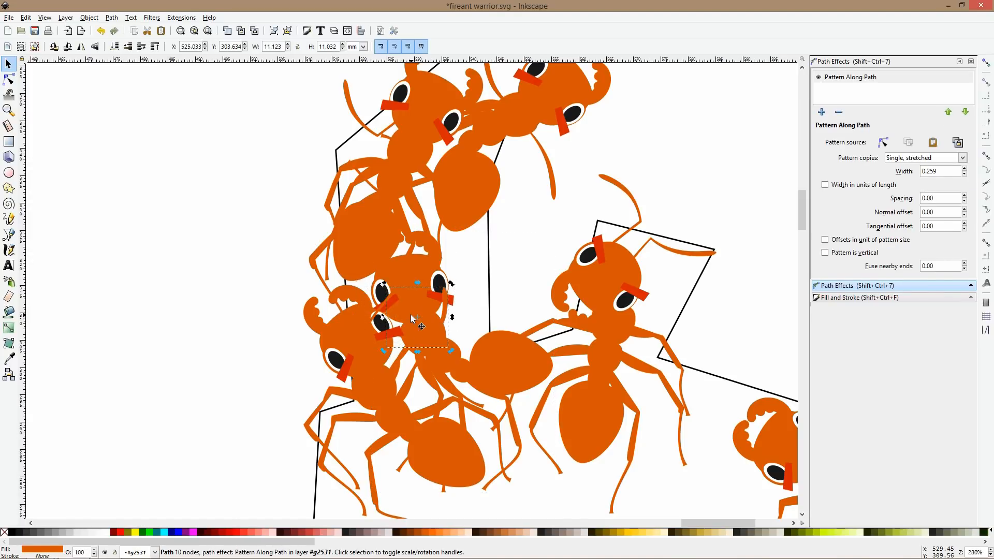
left_click_drag(498, 298, 469, 281)
scroll(474, 291, "down", 2)
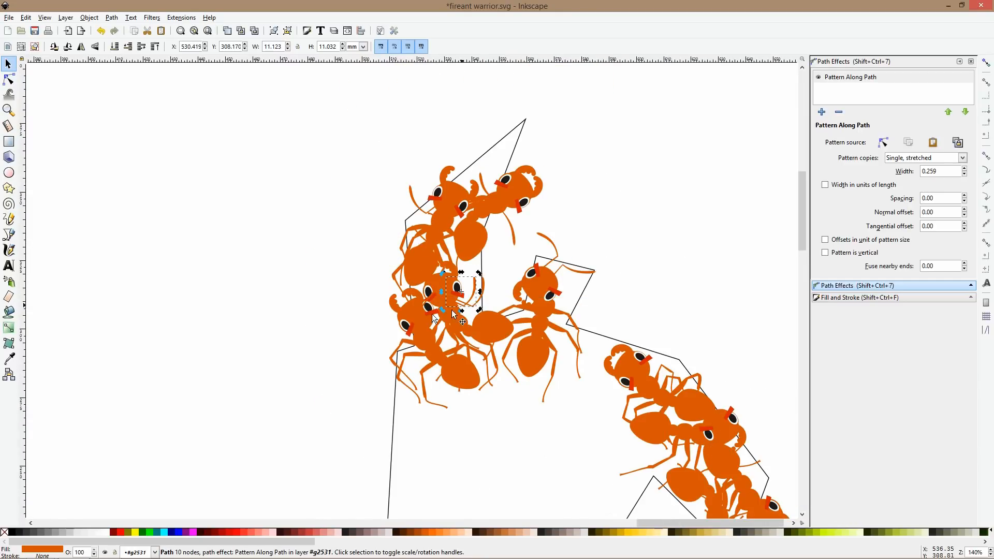
scroll(408, 326, "up", 2)
left_click(409, 327, "ctrl")
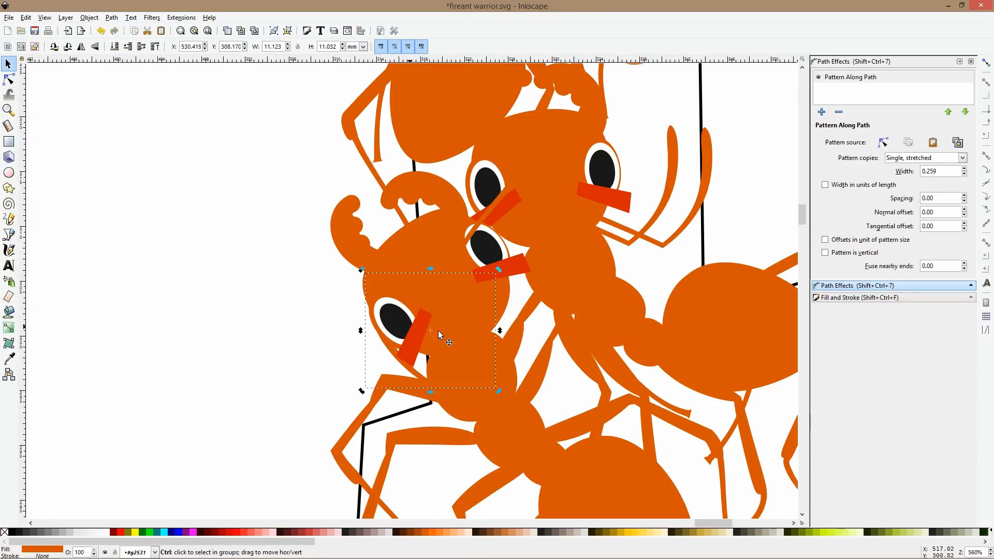
left_click(407, 352)
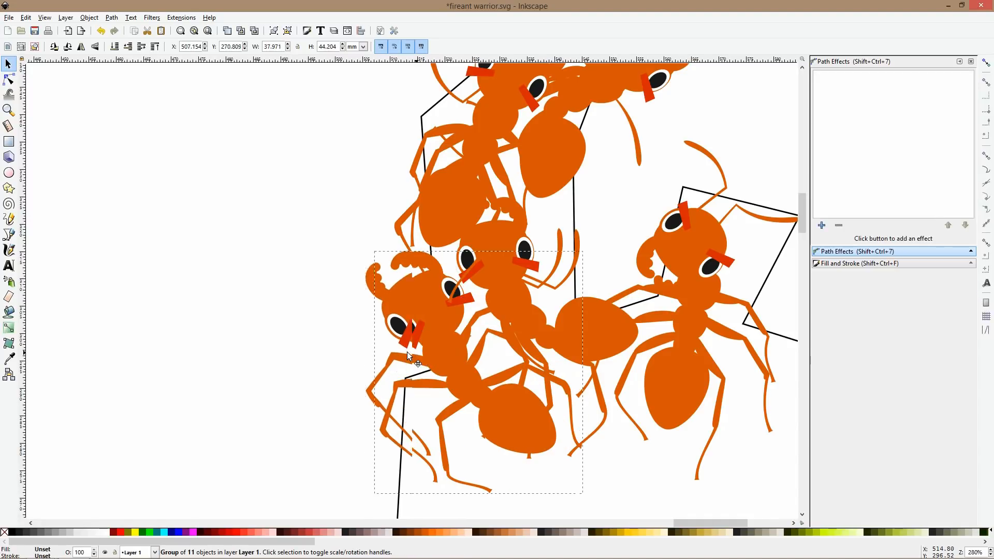
left_click_drag(407, 352, 414, 346)
scroll(416, 346, "up", 3)
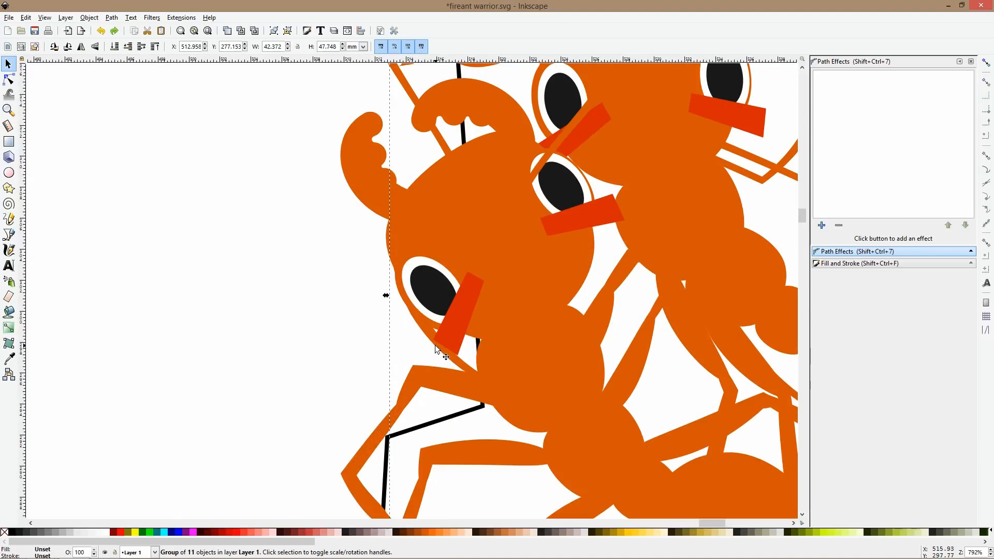
left_click(430, 345, "ctrl")
left_click(428, 344, "ctrl+alt")
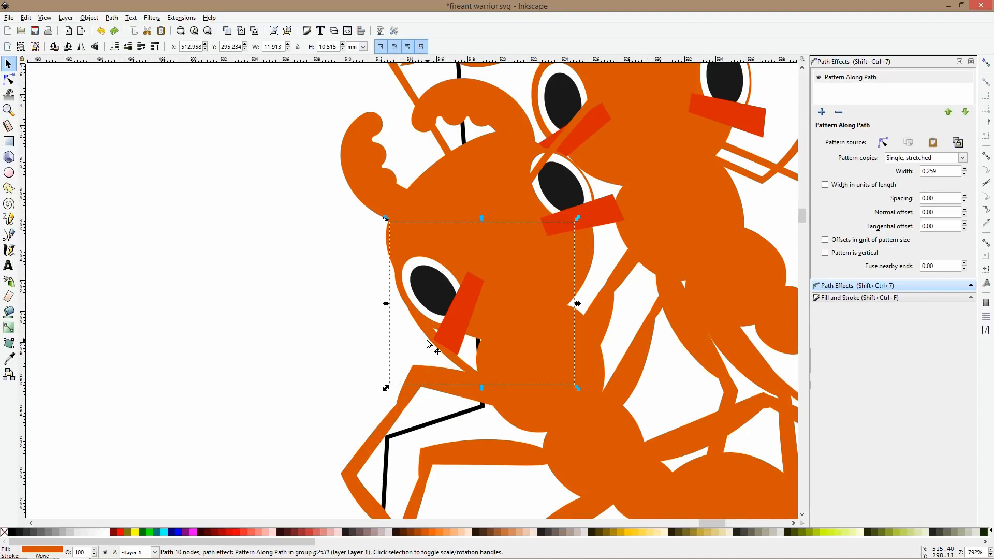
key("Escape")
- Paste an antenna into the lowest left-hand ant's group, place it at the outer side of the head and rotate it slightly
left_click(539, 277)
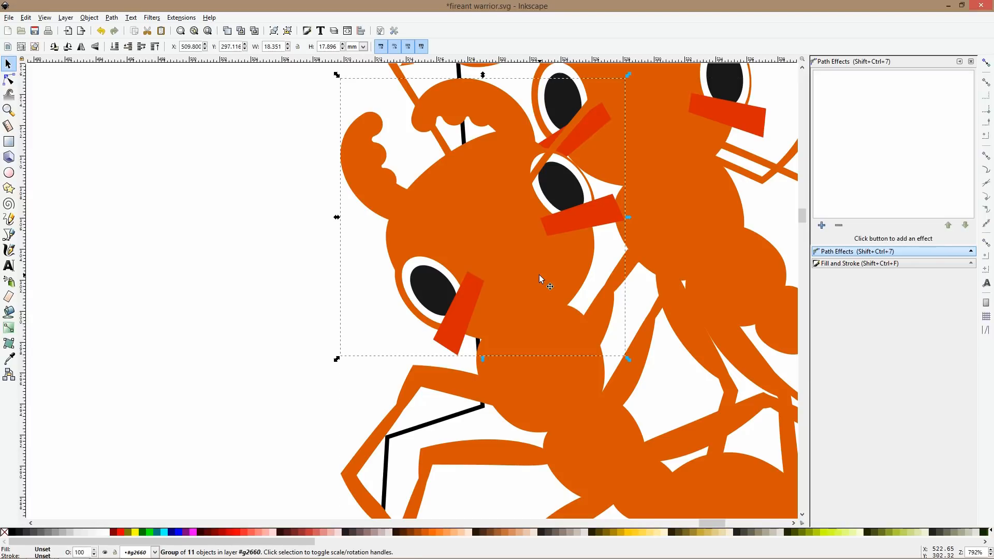
left_click(539, 278, "ctrl")
scroll(539, 278, "down", 2)
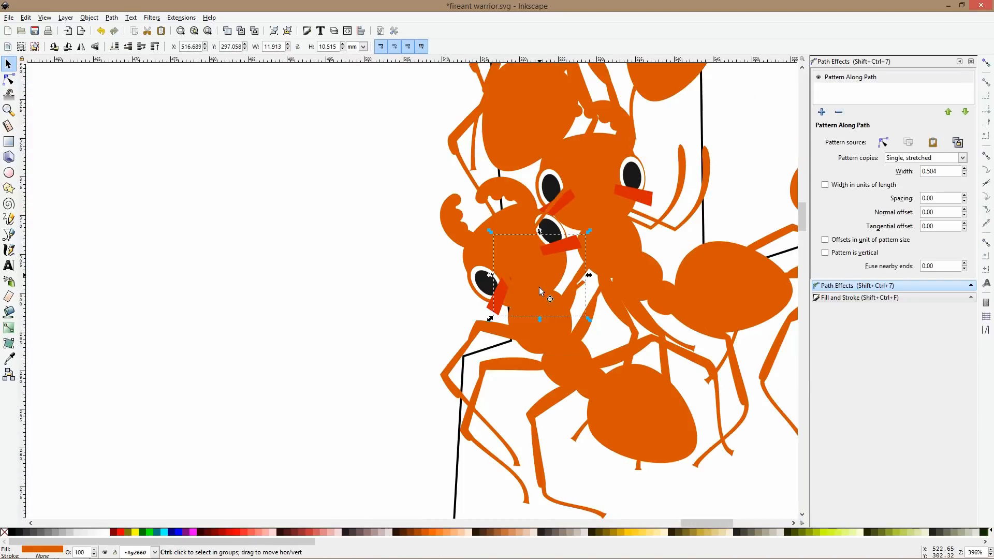
left_click_drag(519, 291, 450, 302)
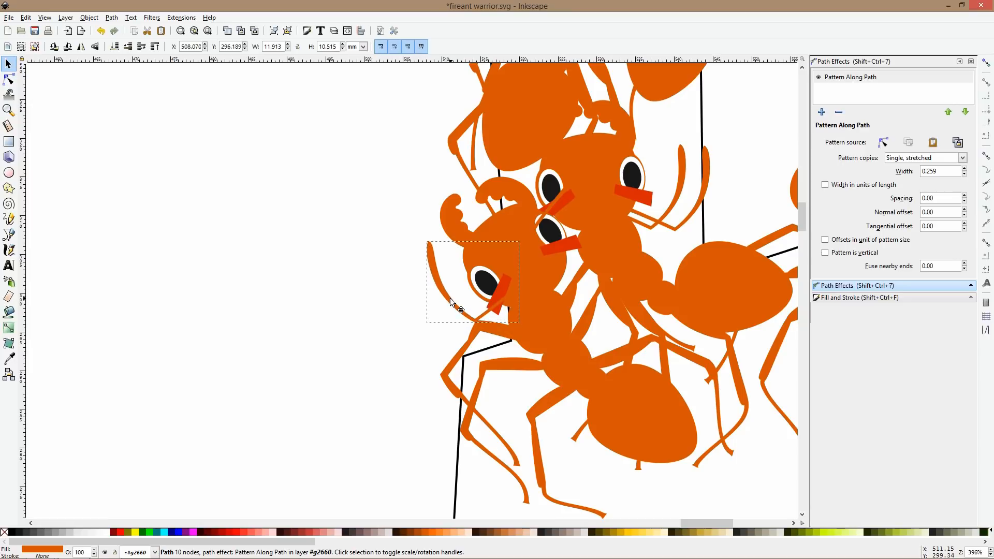
left_click(432, 262)
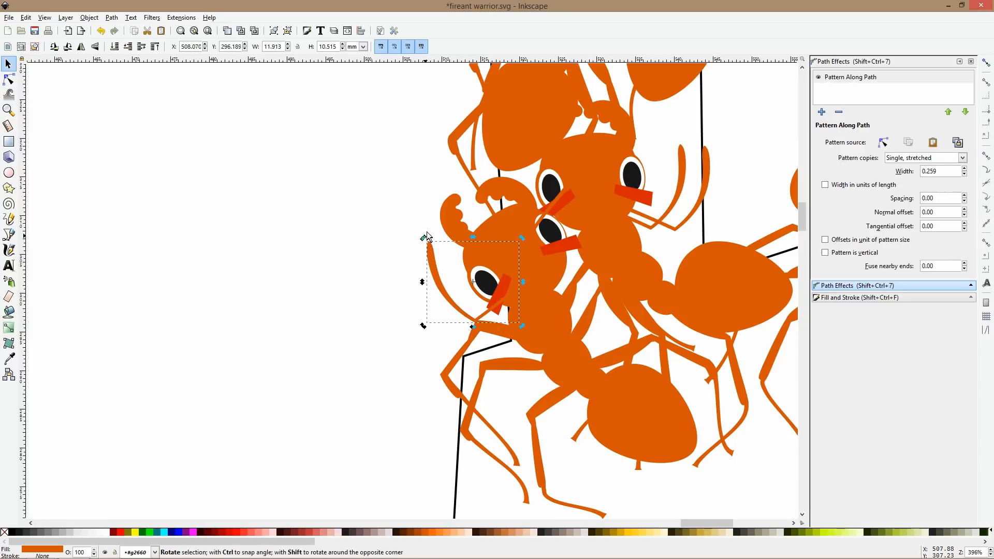
left_click_drag(424, 238, 426, 233)
left_click(8, 79)
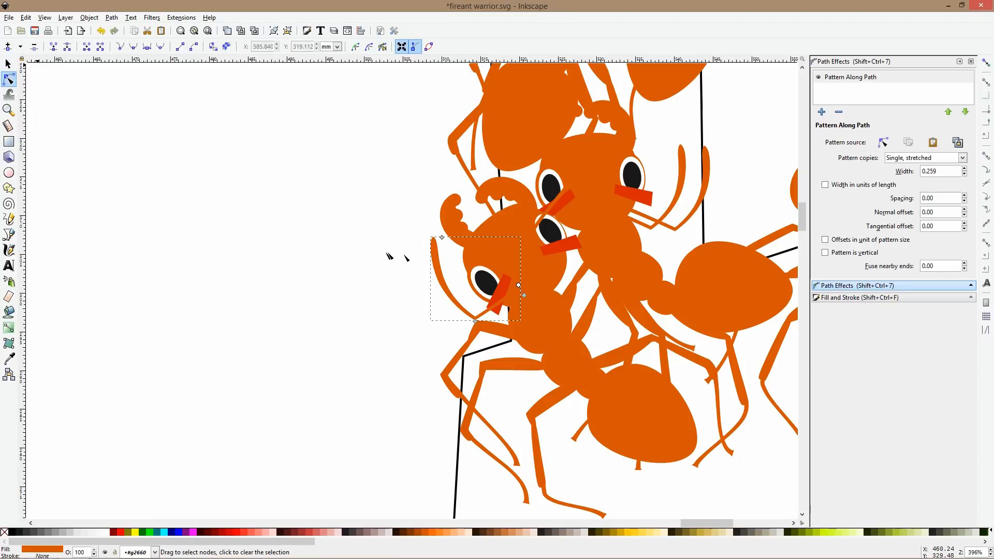
left_click_drag(449, 287, 456, 270)
scroll(374, 293, "down", 2, "ctrl")
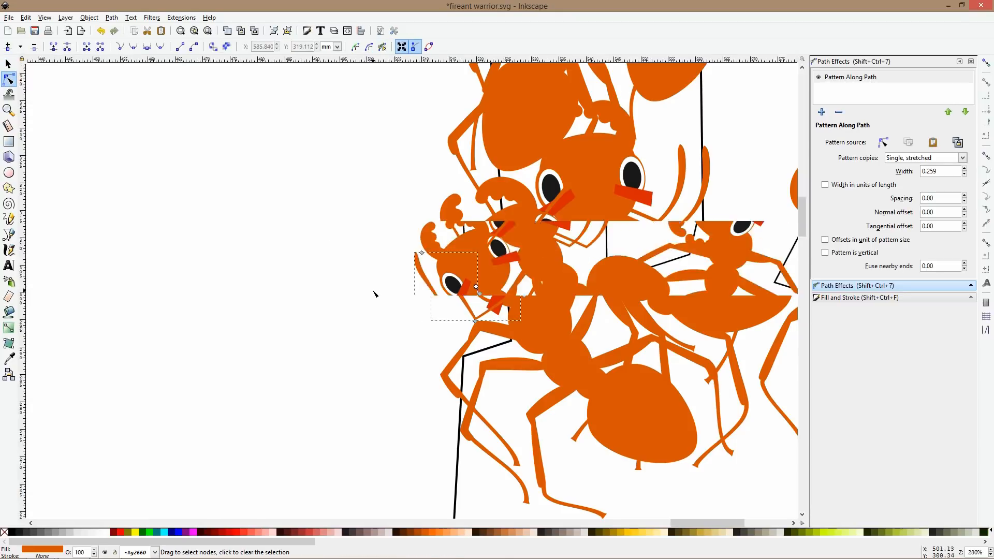
key("space")
scroll(374, 295, "down", 3, "ctrl")
left_click(520, 274)
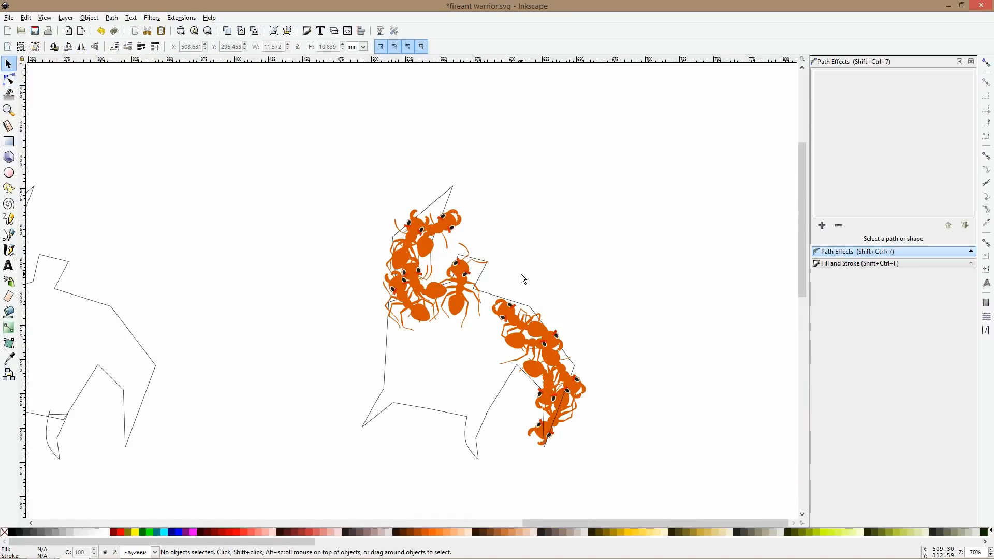
- Paste an antenna into the first ant of the right-hand chain, flip it horizontally, rotate it and place two copies behind the upper eye
scroll(552, 294, "up", 4, "ctrl")
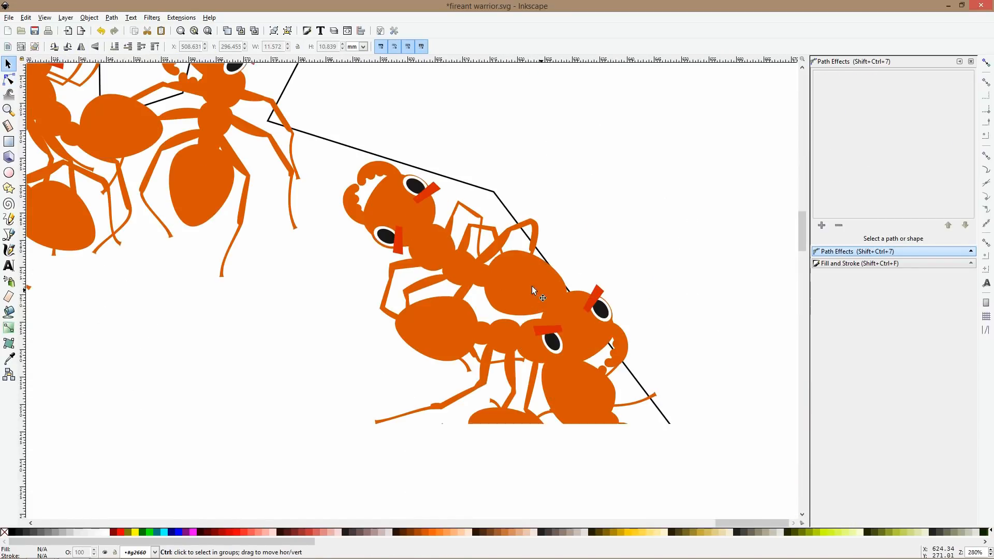
left_click(393, 206)
double_click(393, 207)
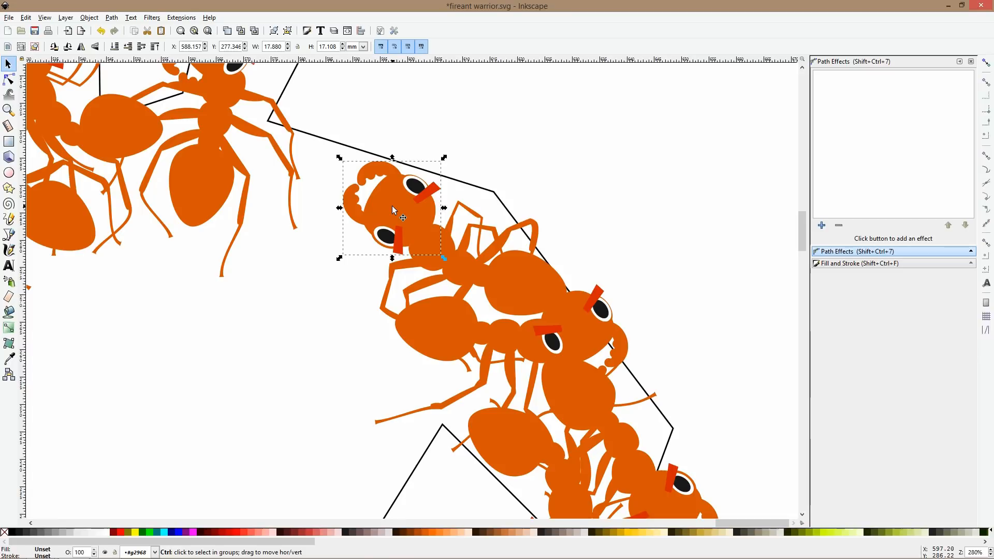
mouse_move(397, 160)
left_mouse_down()
mouse_move(408, 151)
mouse_move(403, 135)
left_mouse_up()
key("h")
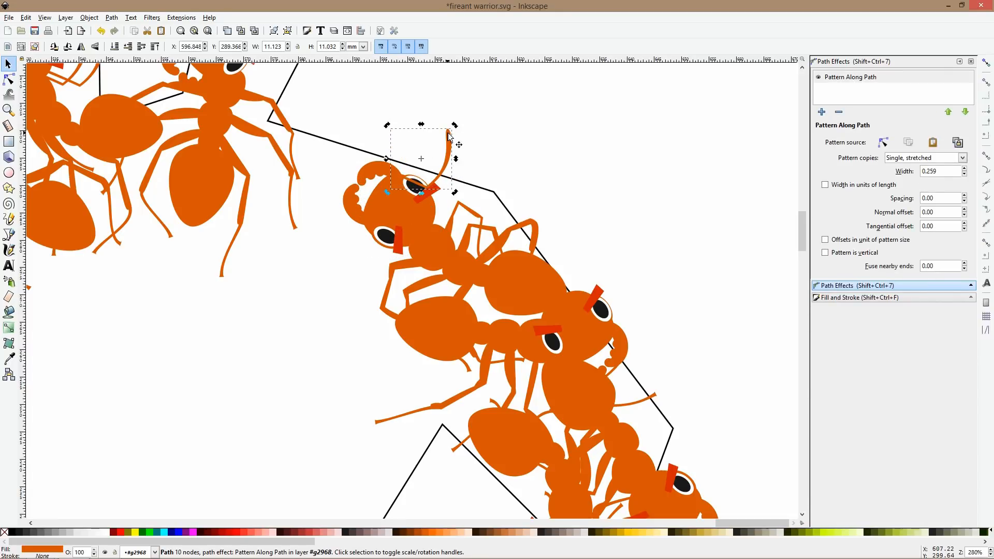
left_click_drag(456, 126, 436, 145)
left_click(465, 138)
left_click(446, 153)
left_click(446, 152)
left_click_drag(463, 133, 441, 179)
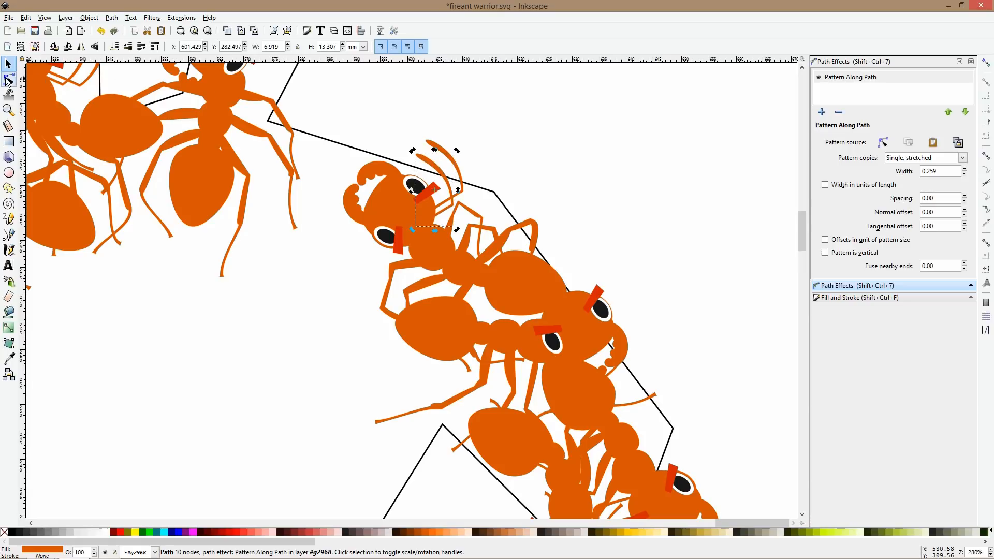
- Reshape that ant's inner antenna by moving its nodes and bending the outer segment toward the eye
left_click(8, 79)
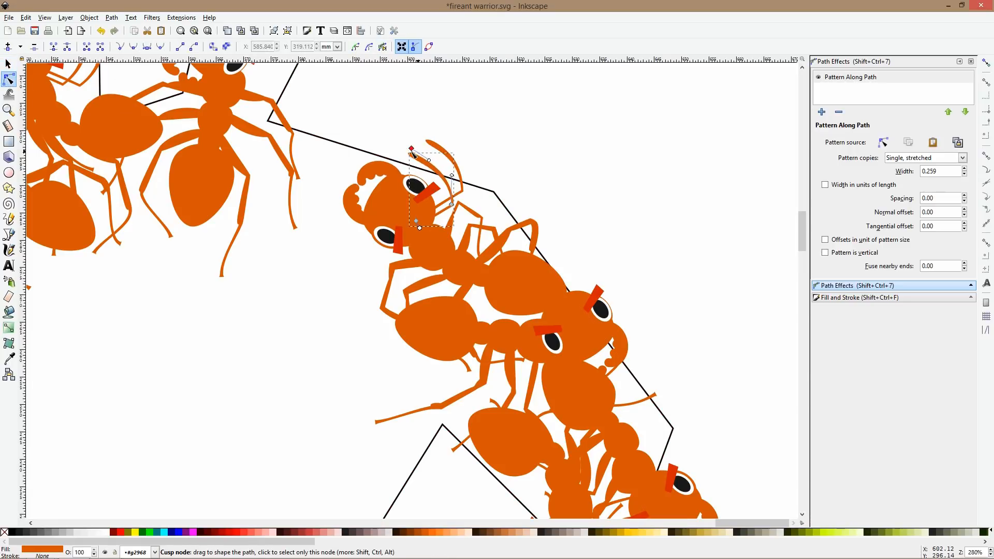
left_click_drag(454, 207, 430, 193)
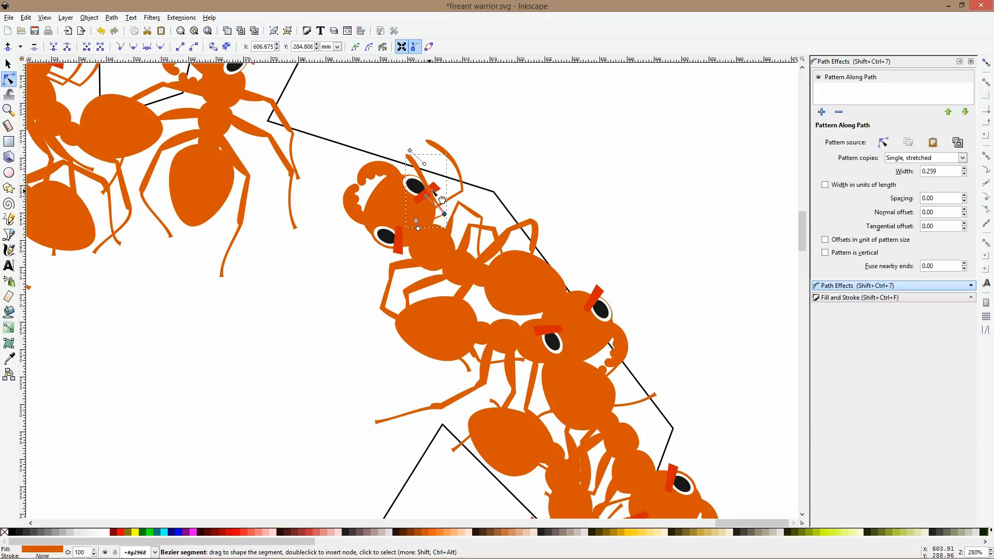
key("F1")
- Paste an antenna into the group of the right-hand chain's second ant, rotate it and place two copies above the head
scroll(543, 179, "down", 3)
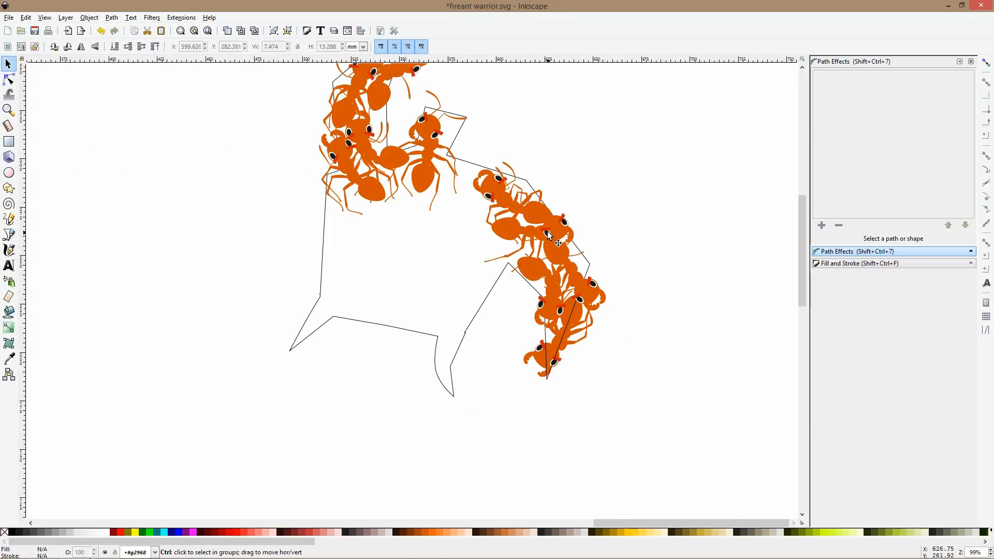
scroll(549, 236, "up", 2)
left_click(574, 234)
key("Escape")
left_click(575, 234)
left_click(576, 234, "ctrl")
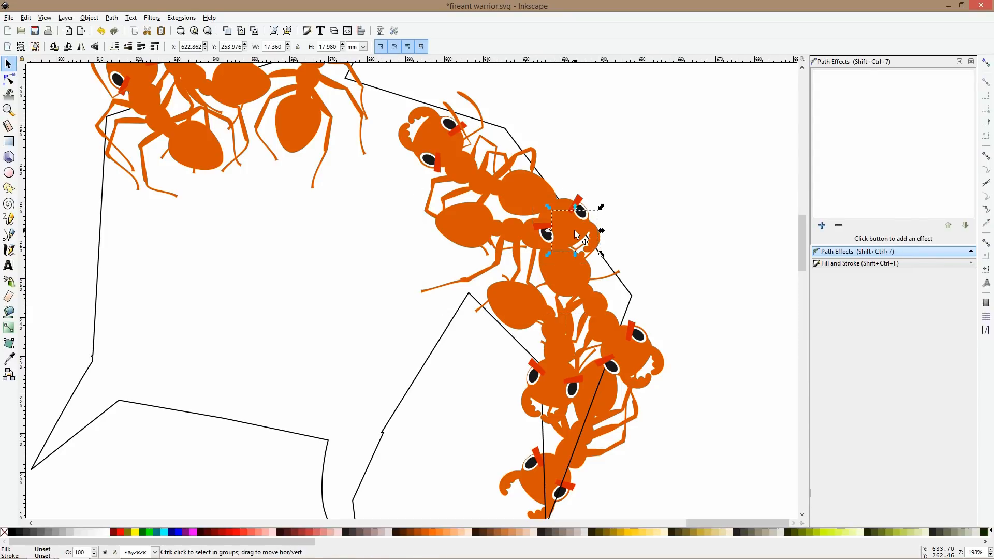
left_click_drag(579, 249, 582, 170)
left_click(582, 170)
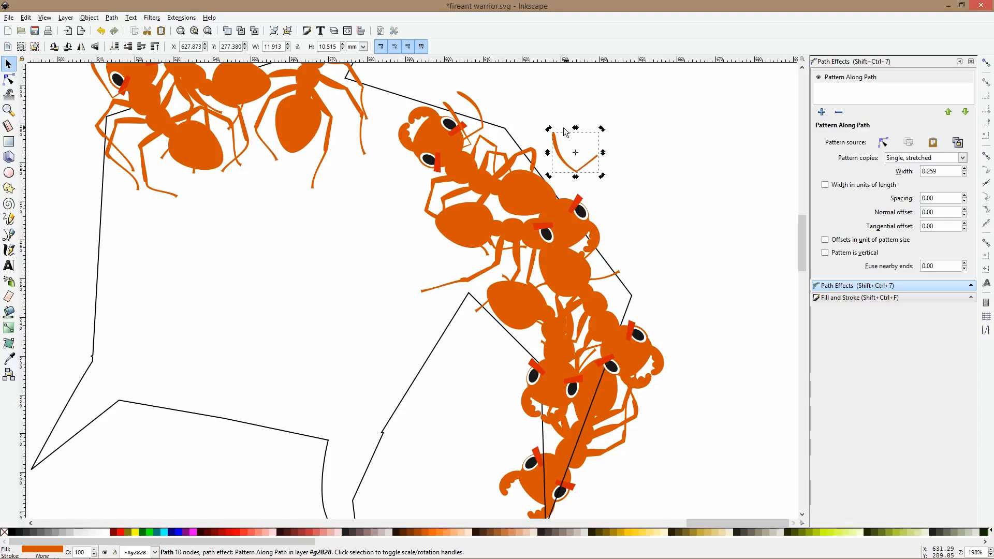
left_click_drag(549, 129, 590, 160)
- Reshape the second ant's newly placed antenna by adjusting its tip node and the curve of its outer segment
left_click(9, 79)
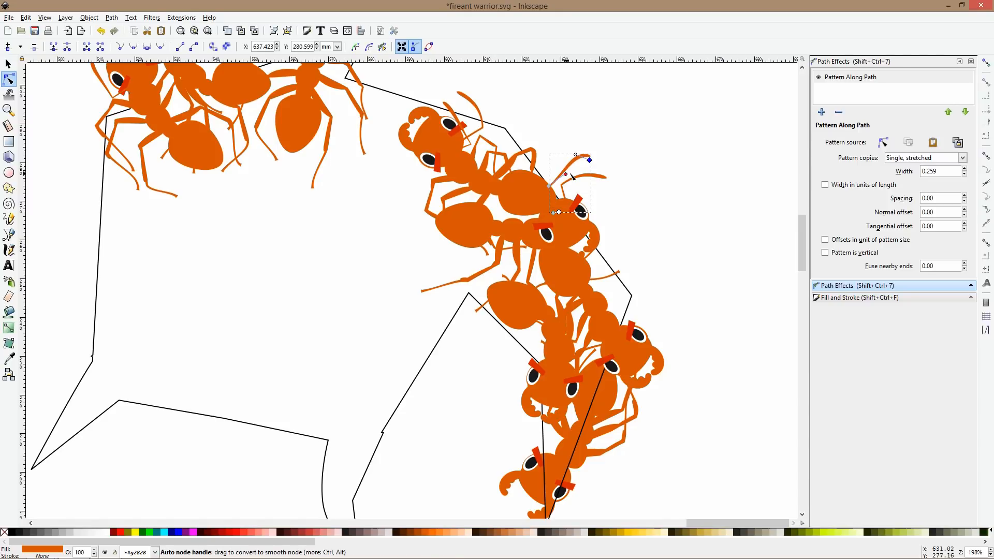
key("s")
scroll(617, 190, "down", 2)
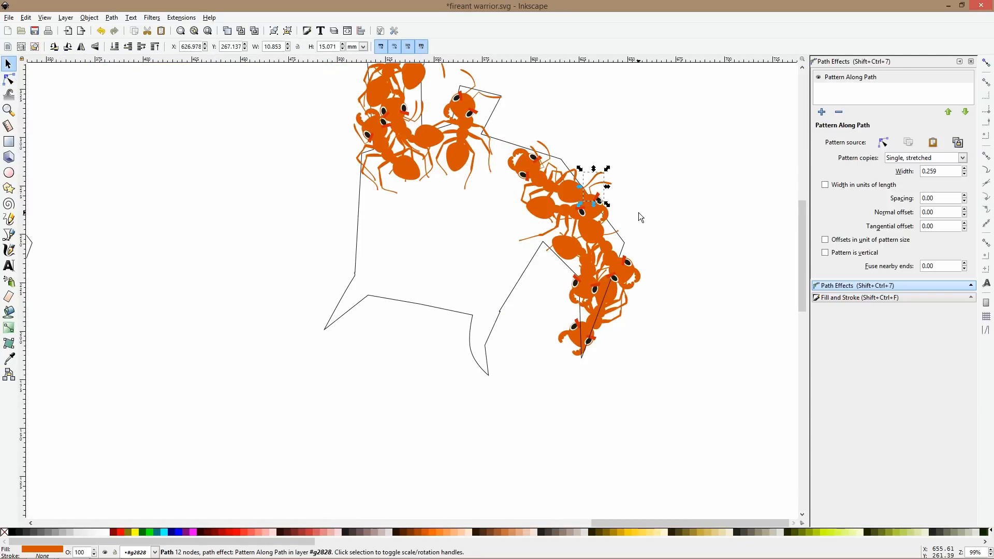
- Paste an antenna into the group of the third ant down the right-hand chain, rotate it and place it above the upper eye
scroll(633, 256, "up", 3)
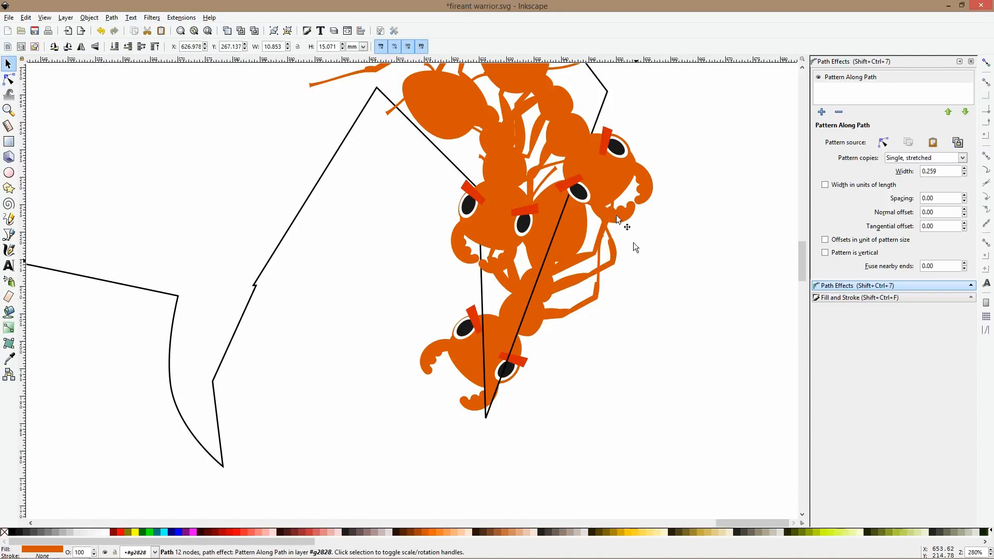
left_click(612, 175)
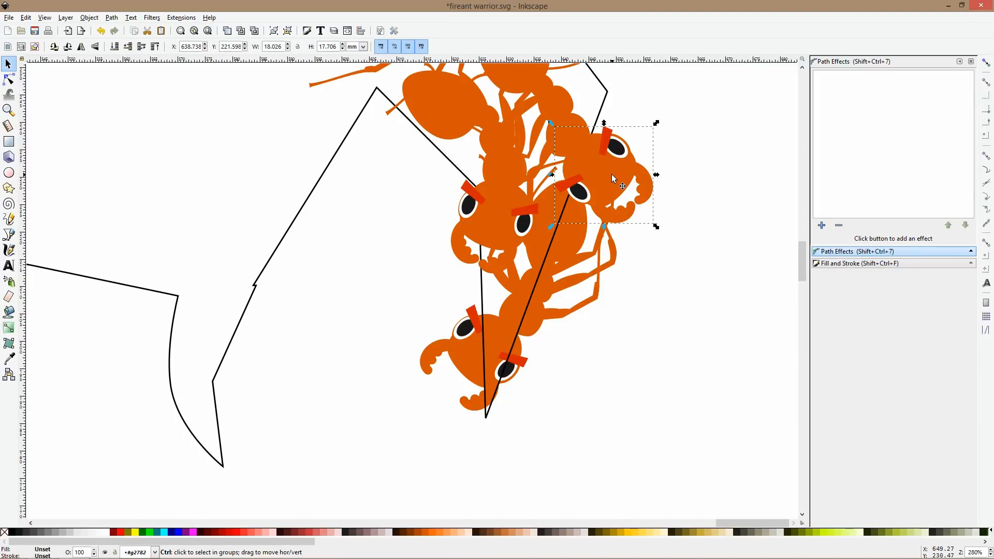
left_click(611, 176, "alt")
left_click_drag(636, 159, 643, 103)
left_click(639, 103)
left_click_drag(582, 92, 647, 104)
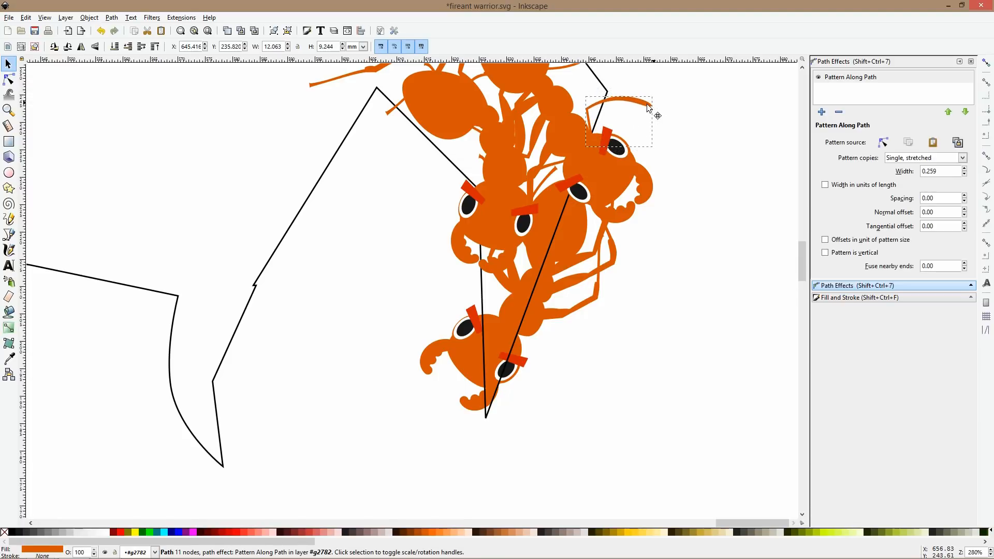
- Flatten the outer segment of the third ant's antenna and place a duplicate of it just below
left_click(9, 80)
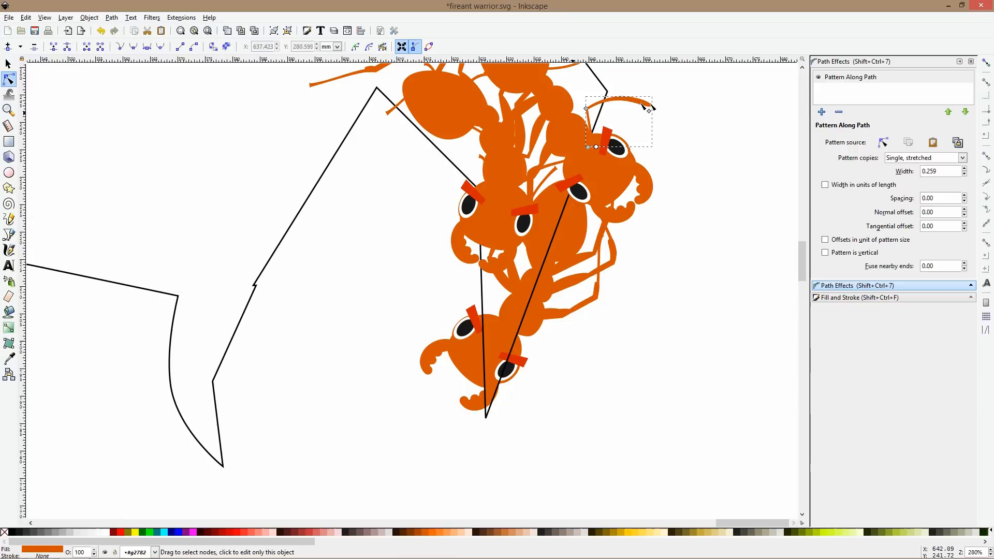
left_click_drag(622, 108, 623, 115)
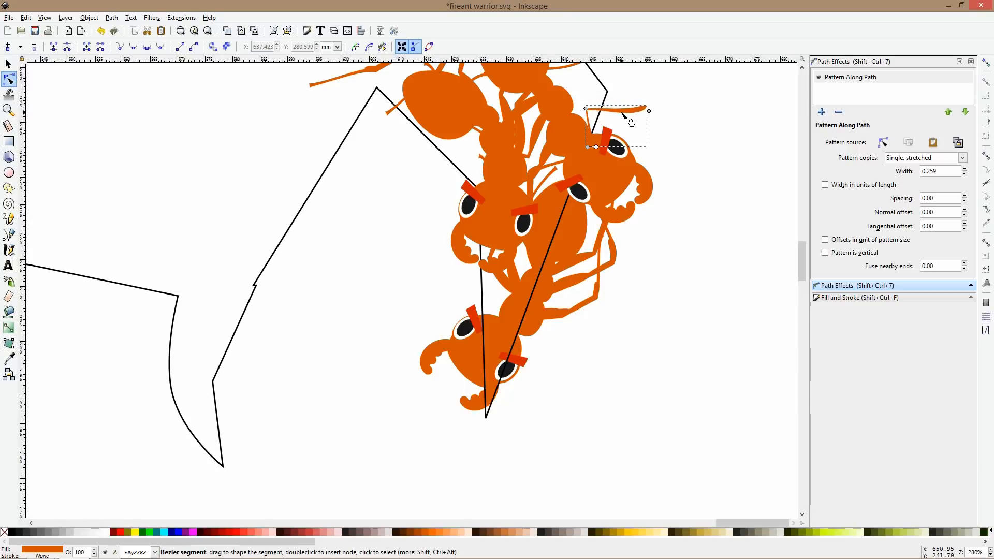
key("space")
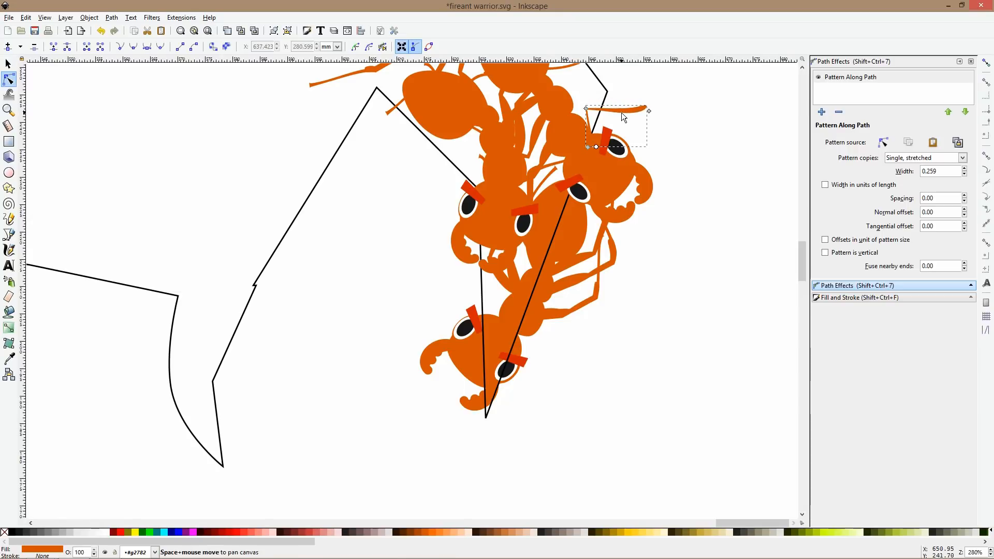
key("ctrl+d")
left_click_drag(622, 112, 641, 129)
left_click(632, 117)
left_click(690, 198)
- Paste an antenna into the group of the fourth, downward-facing ant in the right-hand chain, rotate it and place it above the outer eye
scroll(690, 198, "down", 2, "ctrl")
scroll(690, 200, "up", 3)
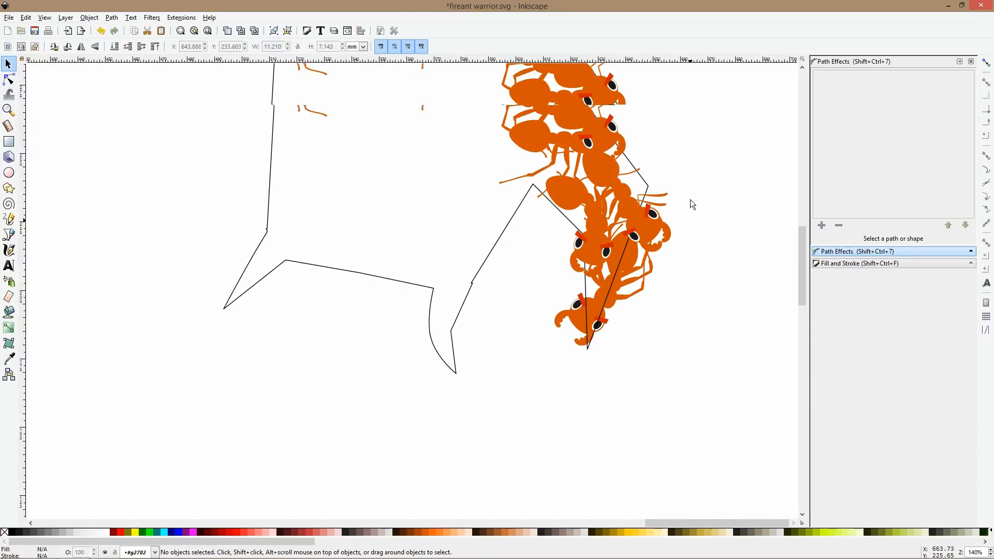
scroll(647, 259, "down", 2)
scroll(603, 244, "up", 2, "ctrl")
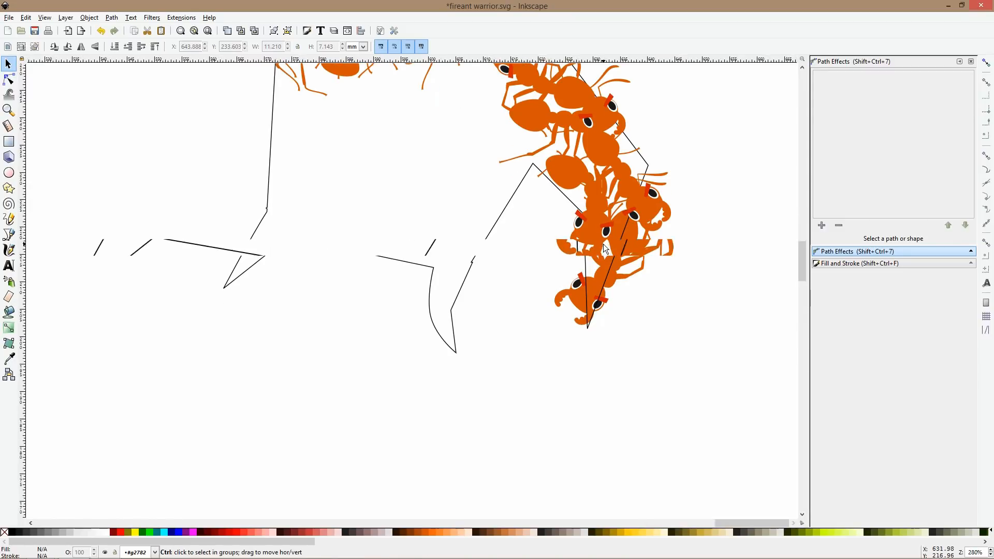
left_click(578, 204)
double_click(579, 204)
left_click(578, 203)
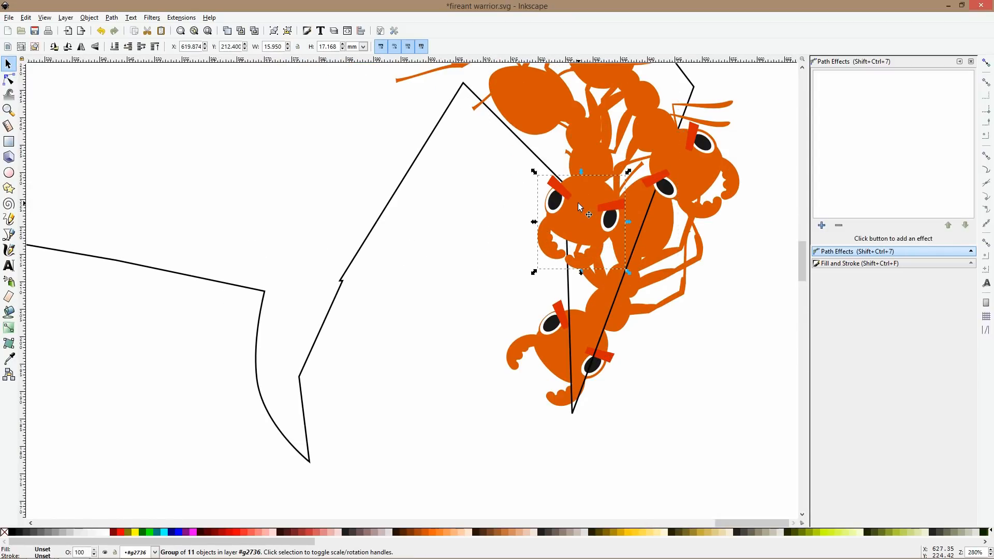
left_click(578, 204, "ctrl")
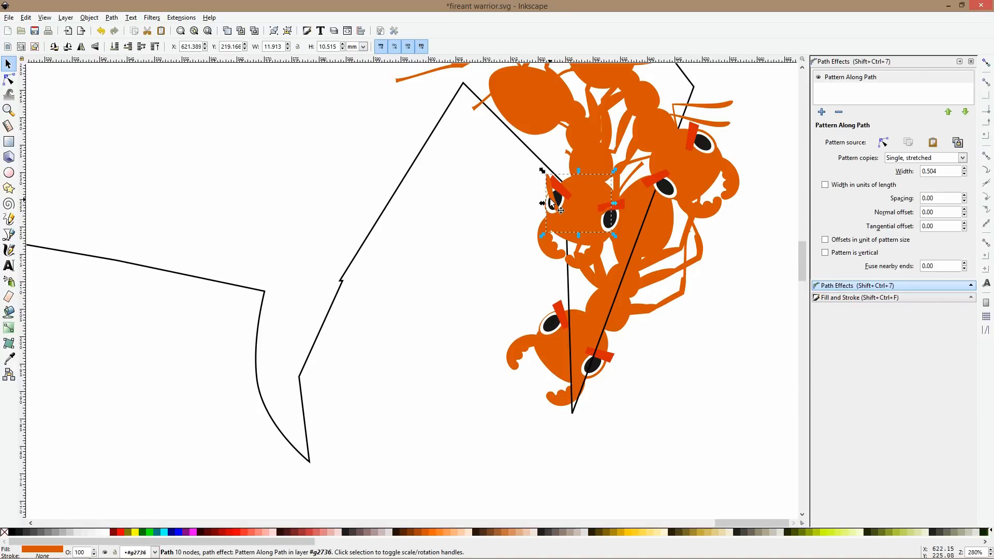
left_click_drag(552, 202, 558, 171)
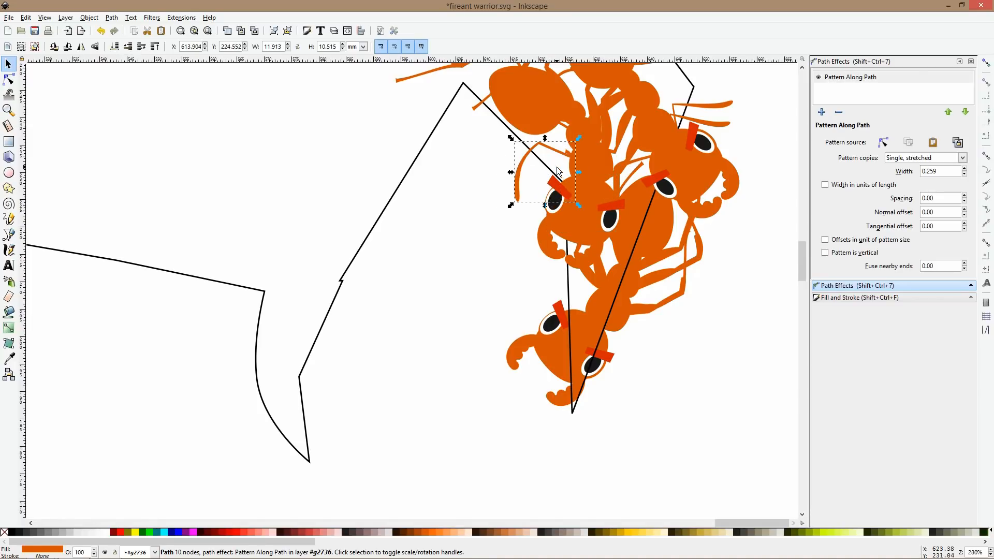
left_click_drag(510, 138, 538, 159)
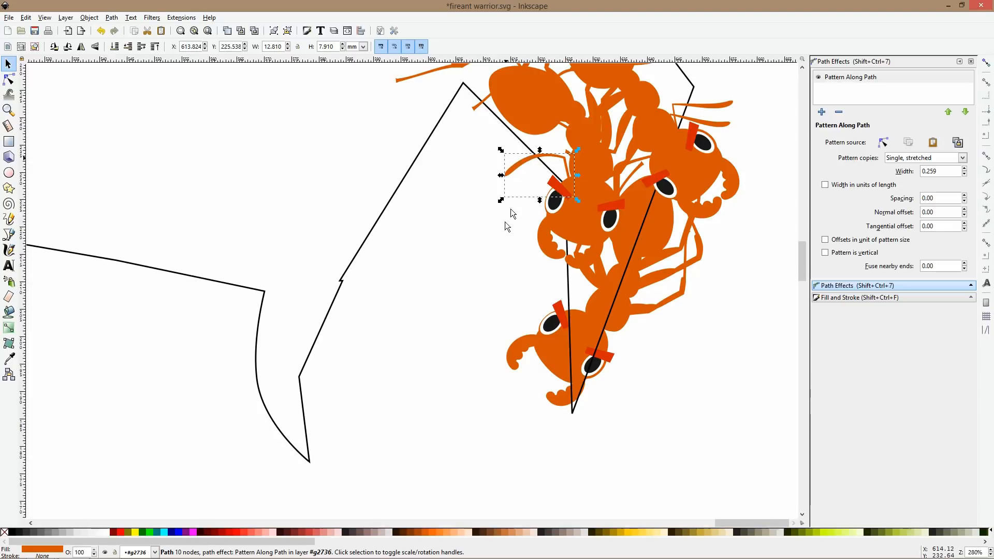
left_click(496, 260)
- Paste an antenna beside the lower eye of the chain's lowest ant and flip it vertically and horizontally
scroll(599, 279, "down", 3)
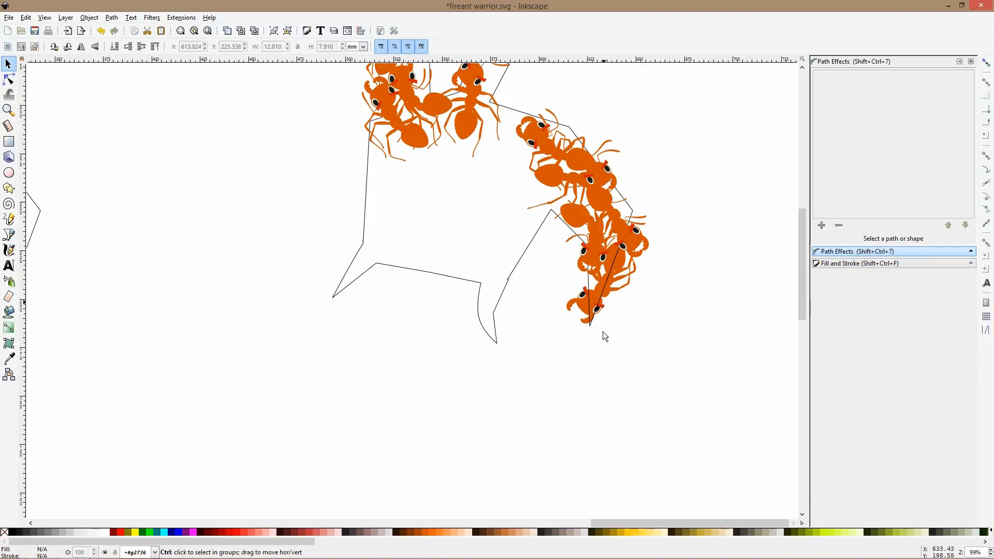
scroll(592, 324, "up", 3)
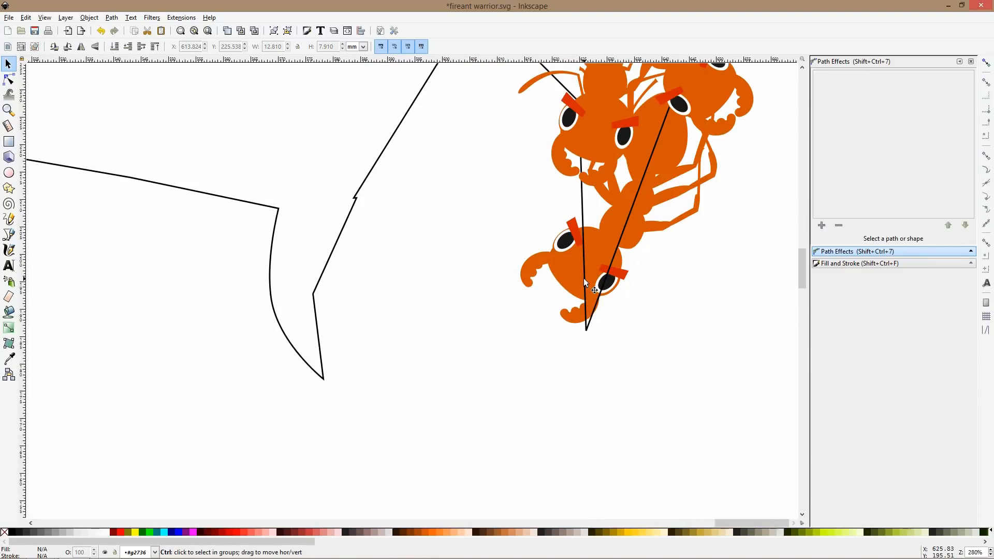
left_click(590, 272, "ctrl")
left_click_drag(607, 302, 652, 307)
key("v")
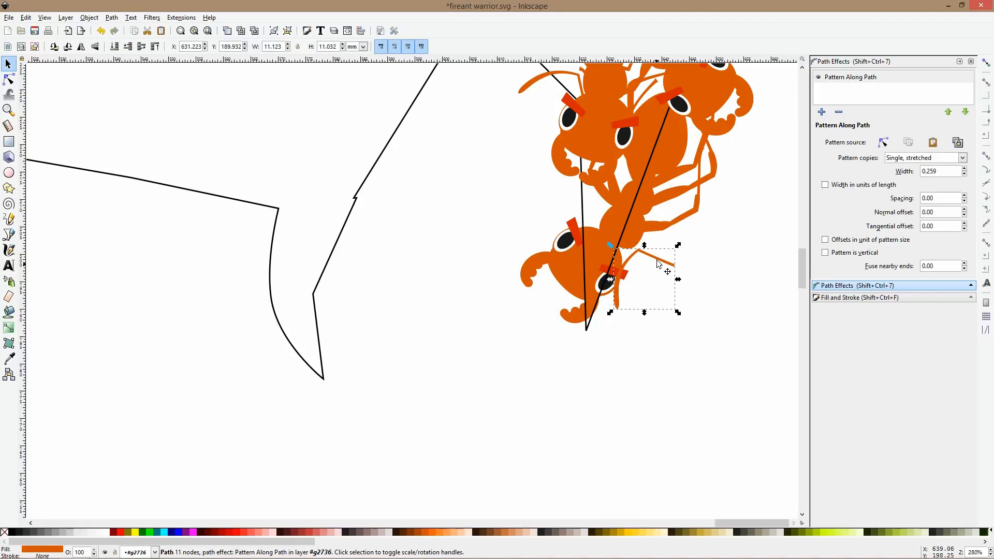
key("h")
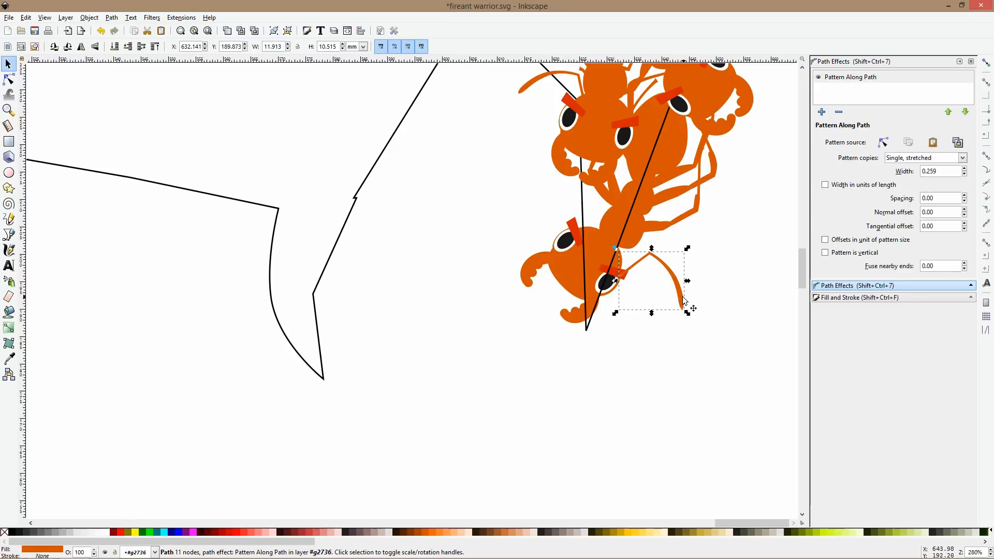
- Shrink and rotate the lowest ant's antenna to fit the head, and place a rotated copy above the upper eye
left_click_drag(682, 304, 661, 292)
left_click_drag(665, 248, 659, 322)
left_click_drag(658, 269, 562, 198)
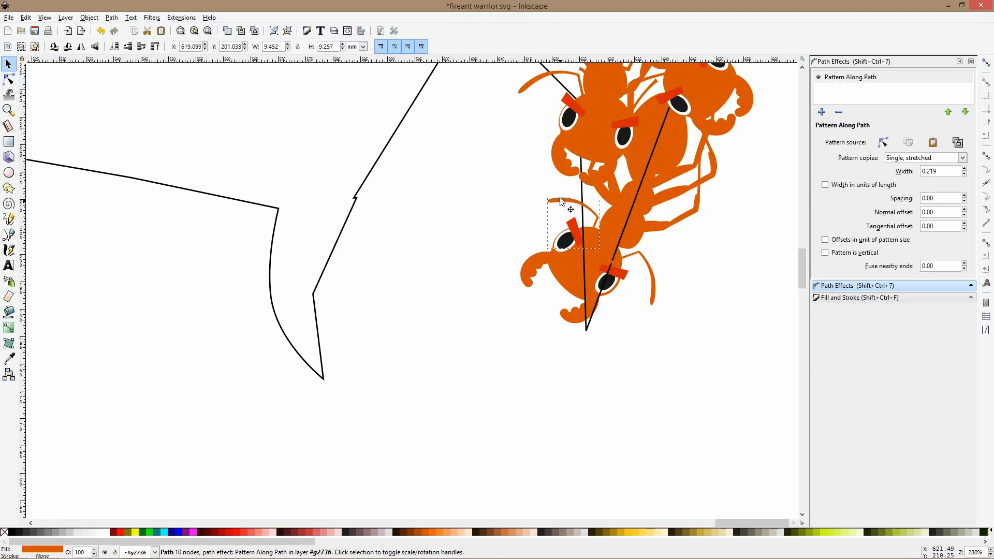
left_click(530, 204)
- Try deleting the outline path behind the ants to judge the figure without it, and undo the deletion
scroll(621, 261, "down", 3)
scroll(651, 254, "up", 6)
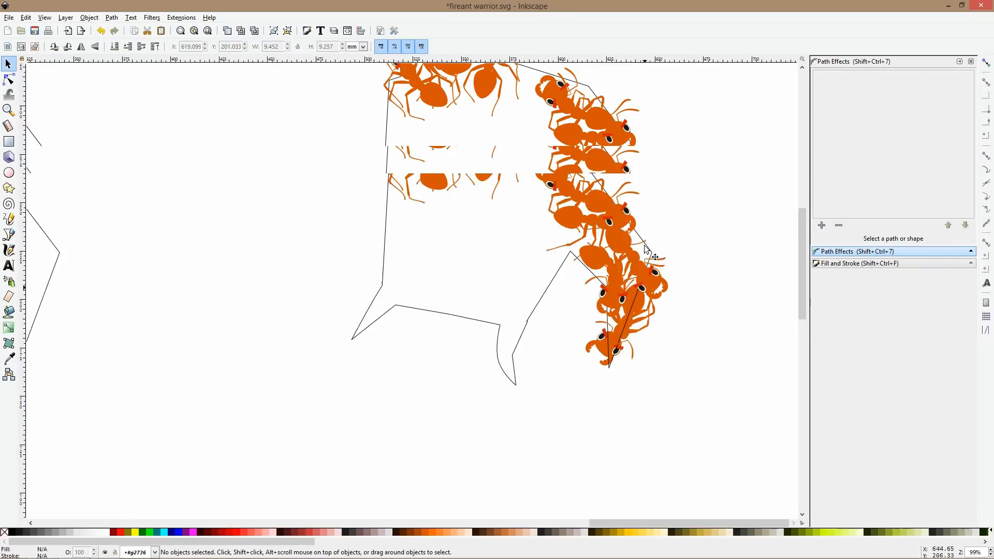
left_click(519, 210)
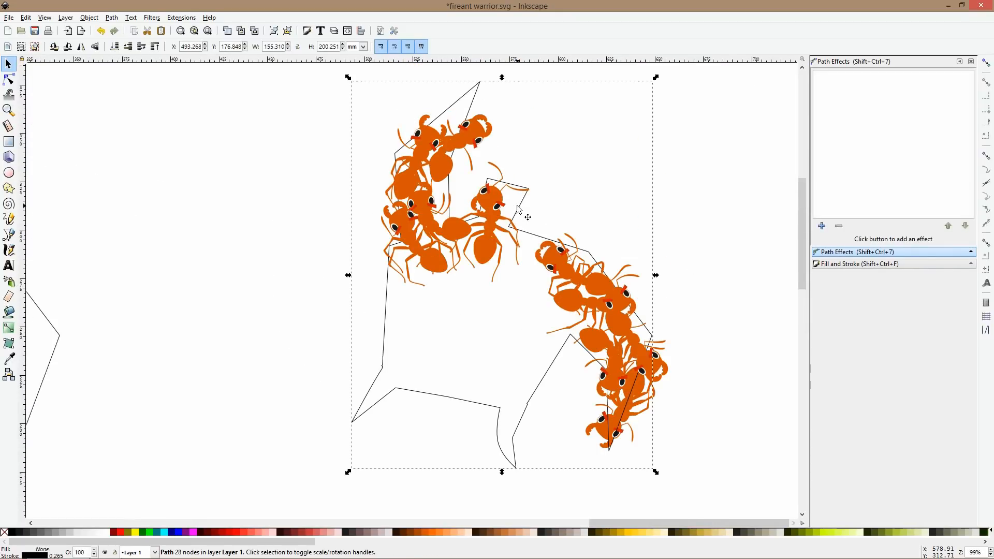
key("Delete")
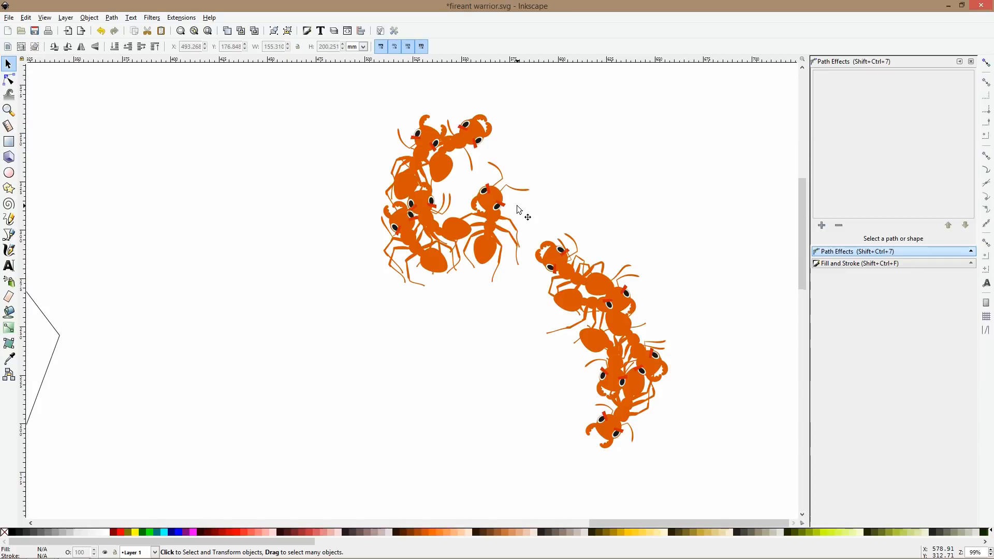
scroll(518, 209, "down", 3)
scroll(523, 206, "up", 2)
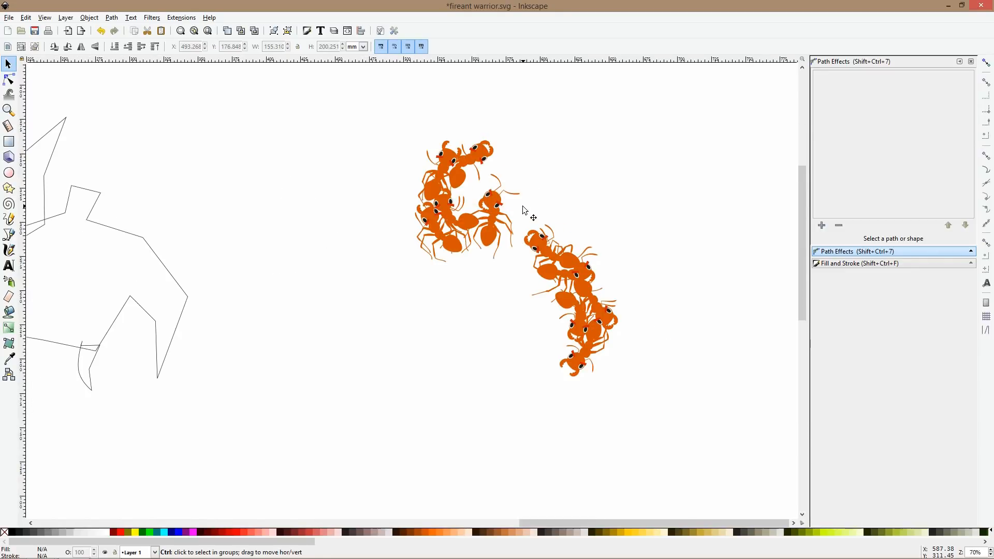
key("ctrl+z")
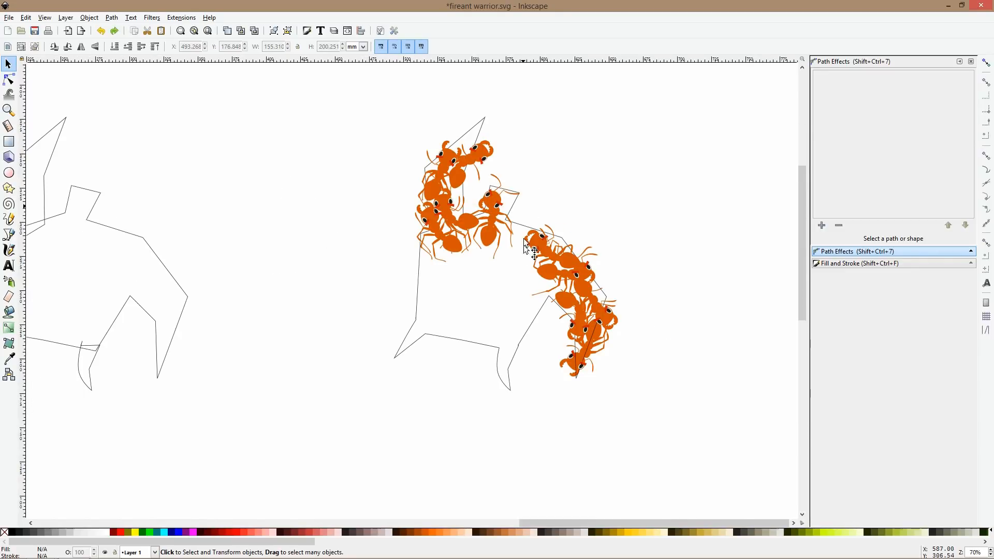
- Check which parts belong to each ant's group by selecting the ants and shifting the fourth one aside, and undo the move
scroll(524, 243, "up", 3)
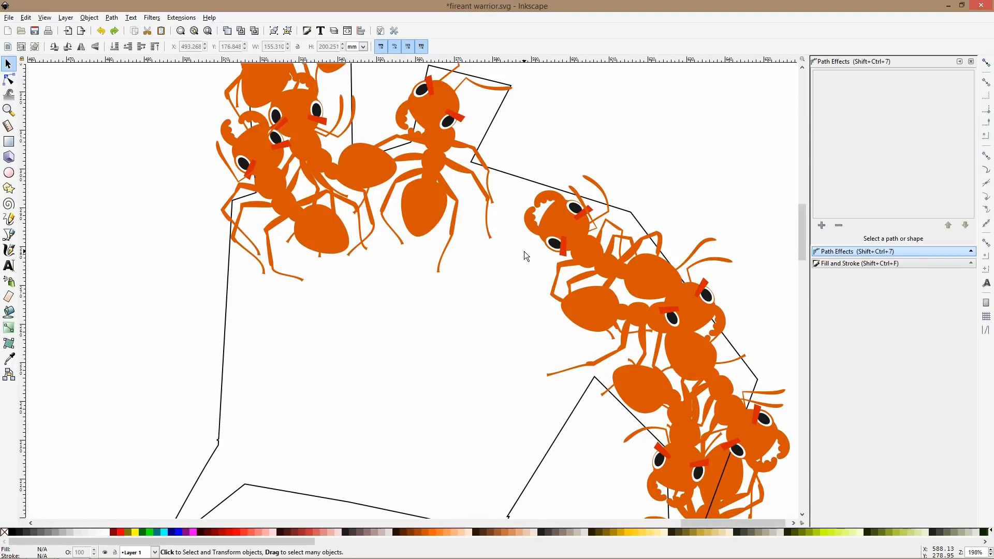
left_click(540, 244)
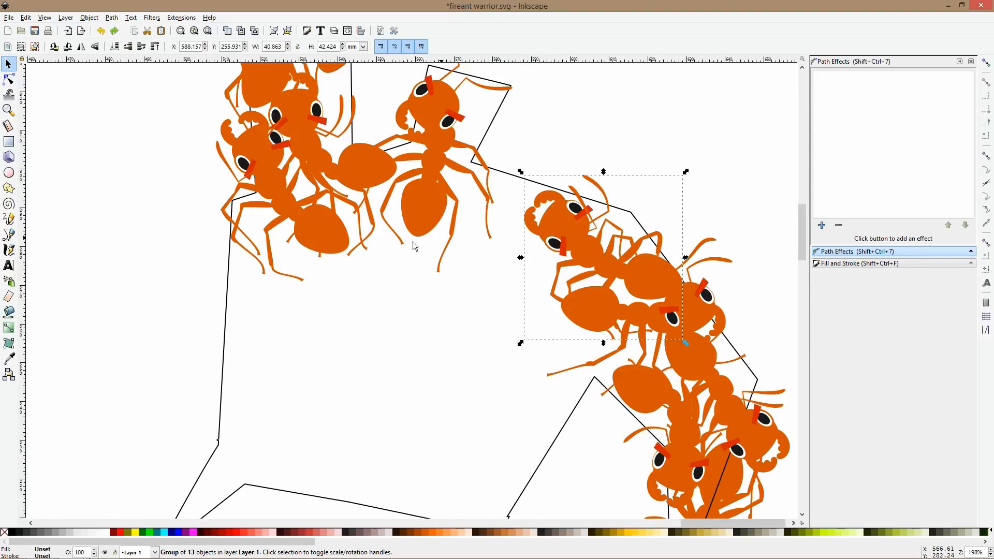
scroll(412, 241, "down", 1)
left_click(368, 181)
scroll(367, 181, "up", 3)
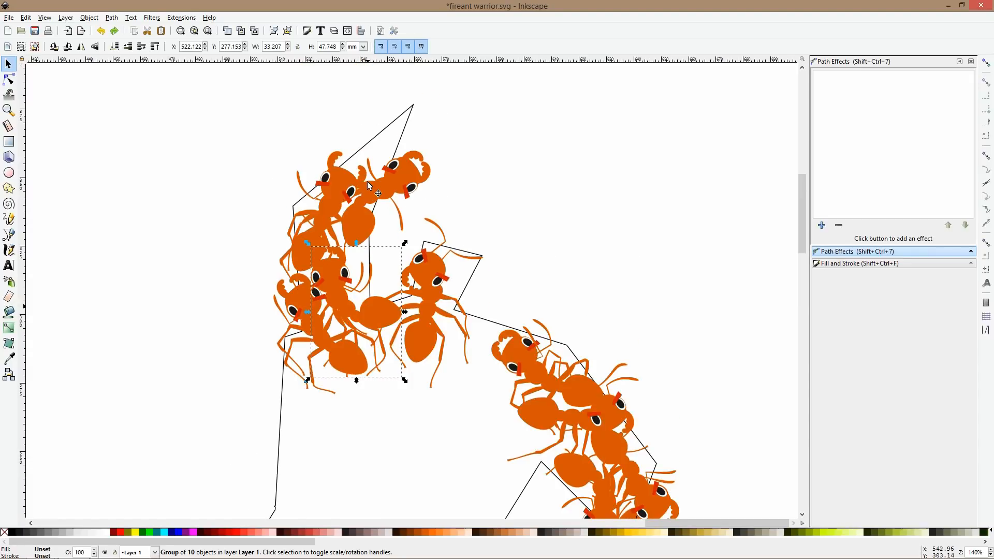
scroll(368, 185, "down", 3)
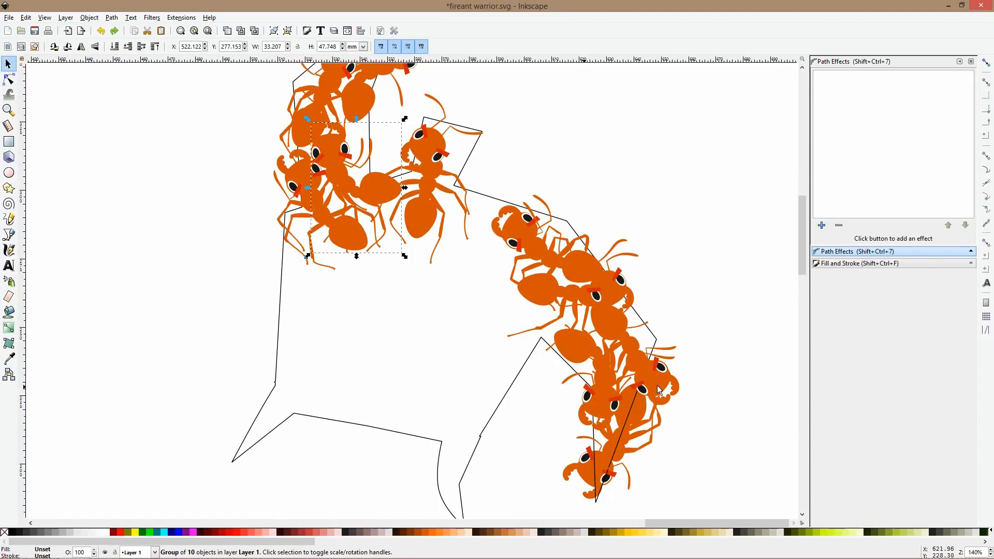
left_click(580, 350)
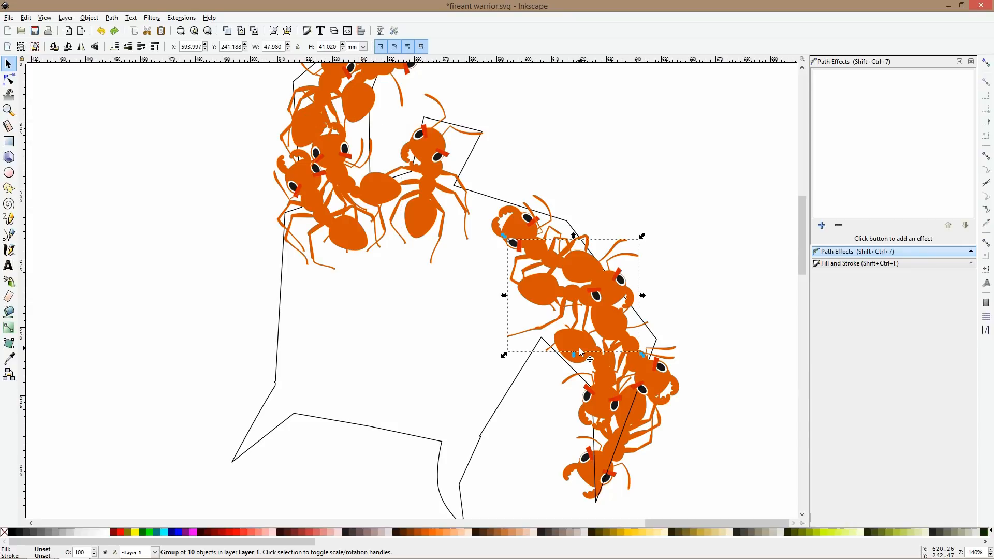
left_click(576, 364)
left_click_drag(552, 352, 503, 353)
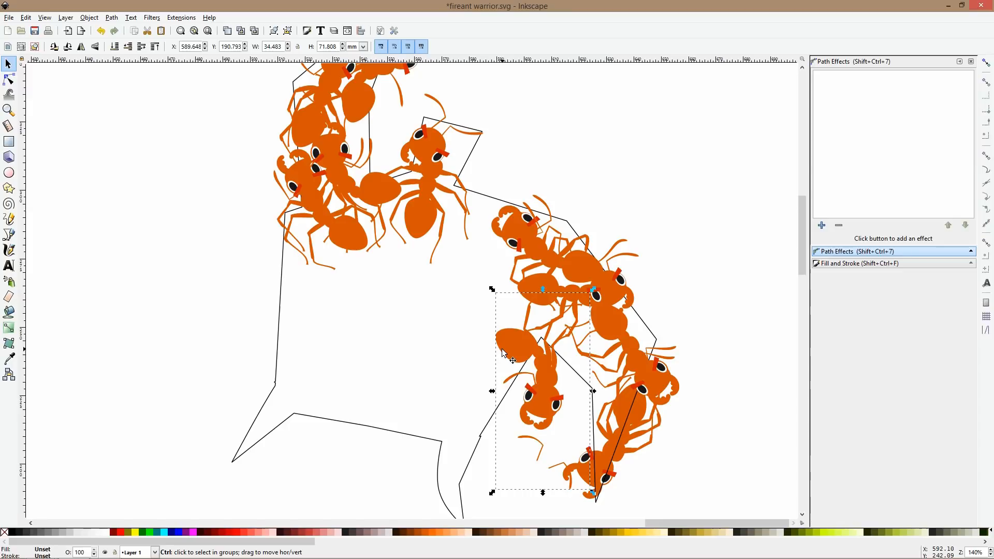
key("ctrl+z")
- Cut the lowest ant's two antennae out of the fourth ant's group and paste them into the lowest ant's own group
scroll(650, 494, "up", 2, "ctrl")
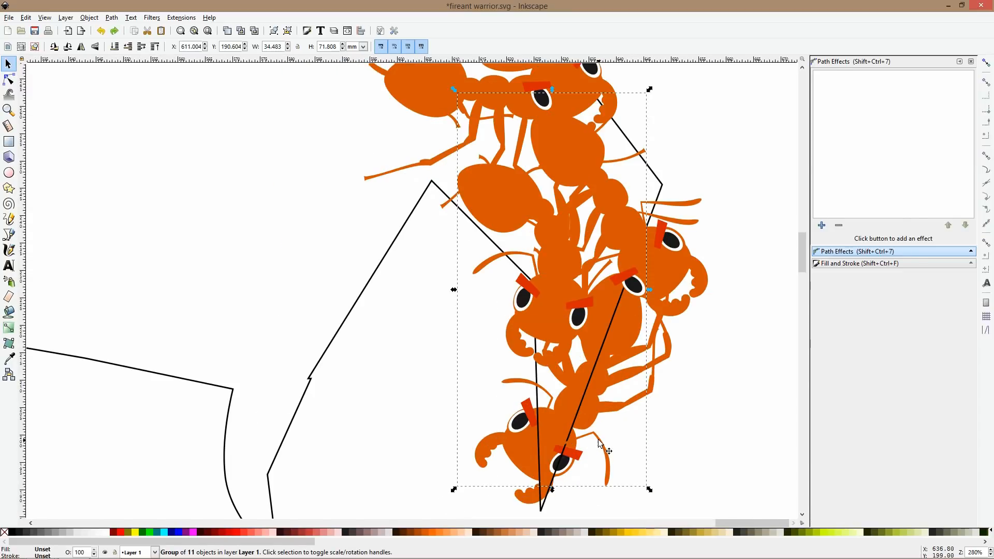
left_click(598, 439, "ctrl")
left_click(538, 396, "ctrl+shift")
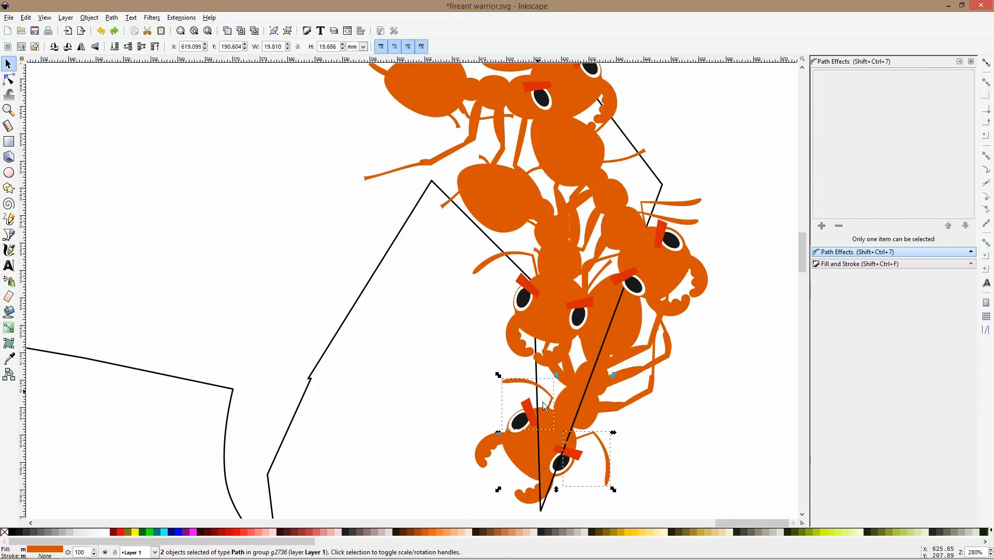
key("Escape")
left_click(545, 439, "ctrl")
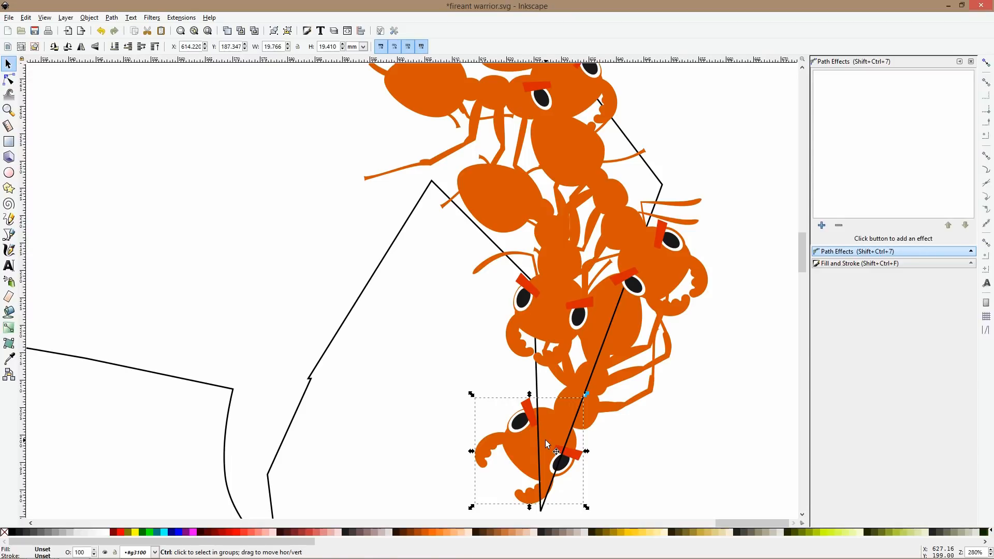
left_click_drag(546, 406, 560, 400)
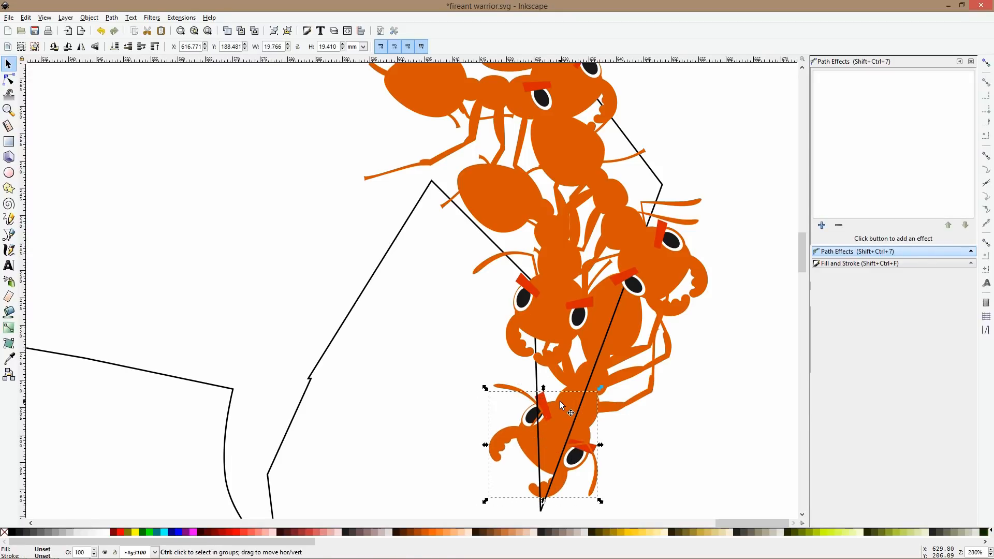
key("ctrl+z")
- Select both pasted antennae and move them together back into place on the lowest ant's head
left_click(572, 434)
left_click(530, 399, "ctrl")
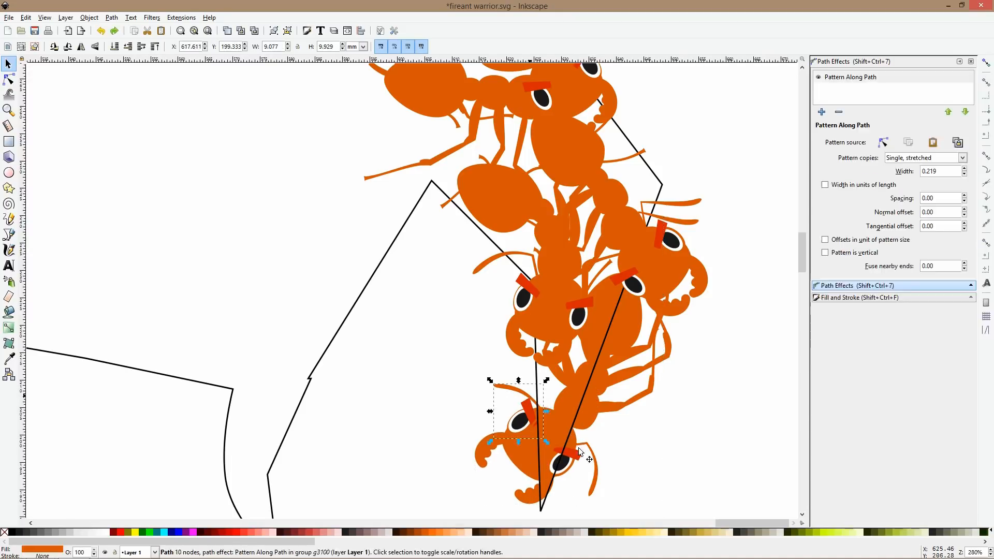
left_click(595, 458, "ctrl+shift")
left_click_drag(599, 461, 607, 453)
left_click(408, 407)
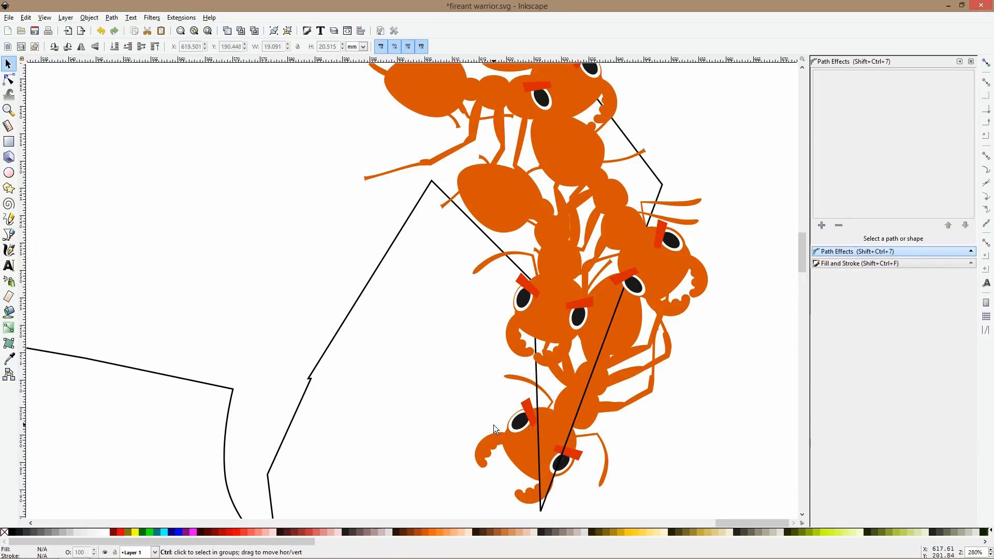
- Nudge both pupils of the fourth ant and both pupils of the third ant slightly inside their eyes
scroll(493, 424, "down", 3)
scroll(494, 379, "up", 3)
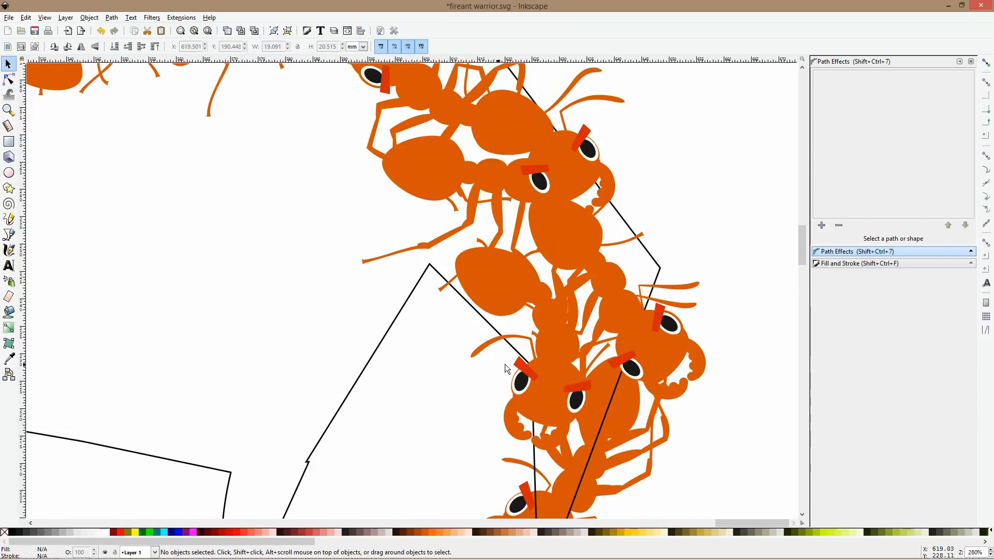
key("ctrl")
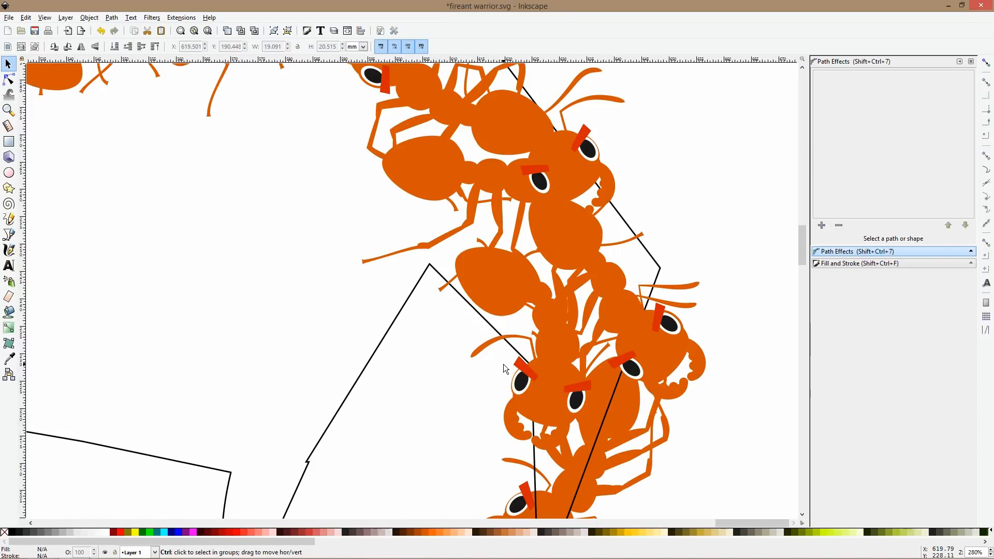
left_click(525, 386, "ctrl")
left_click(576, 402, "ctrl+shift")
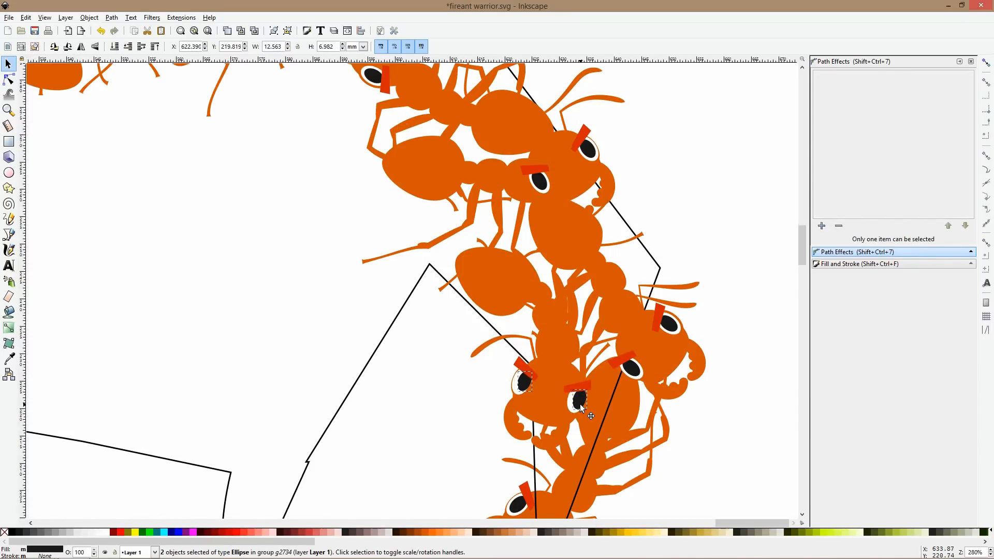
left_click(630, 367, "ctrl")
left_click(672, 328, "ctrl+shift")
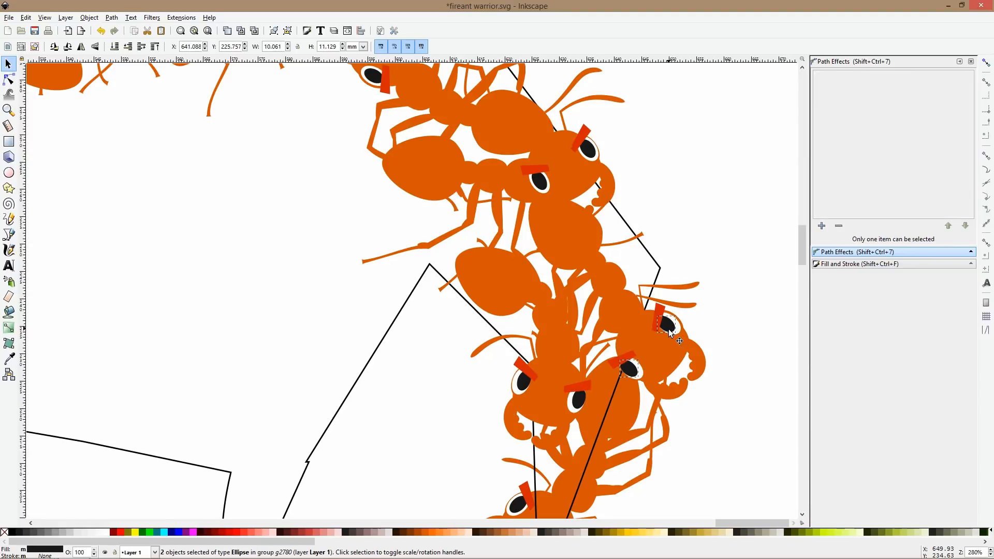
- Select both pupils of the second ant in the arm and move them up together beneath its eyebrows
left_click(540, 182, "ctrl")
left_click(585, 151, "ctrl+shift")
scroll(583, 158, "up", 2)
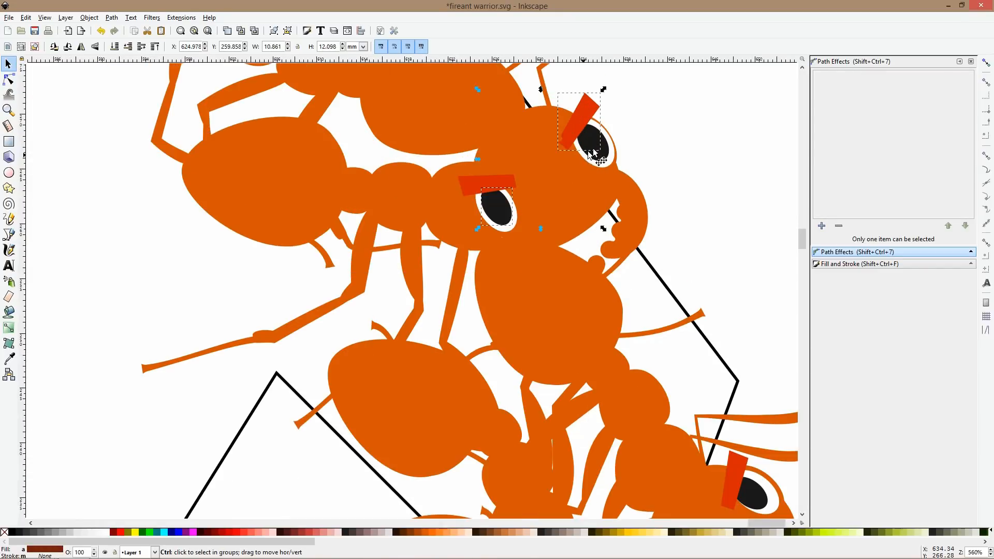
left_click(592, 150, "ctrl")
left_click(502, 217, "ctrl+shift")
left_click_drag(502, 218, 504, 206)
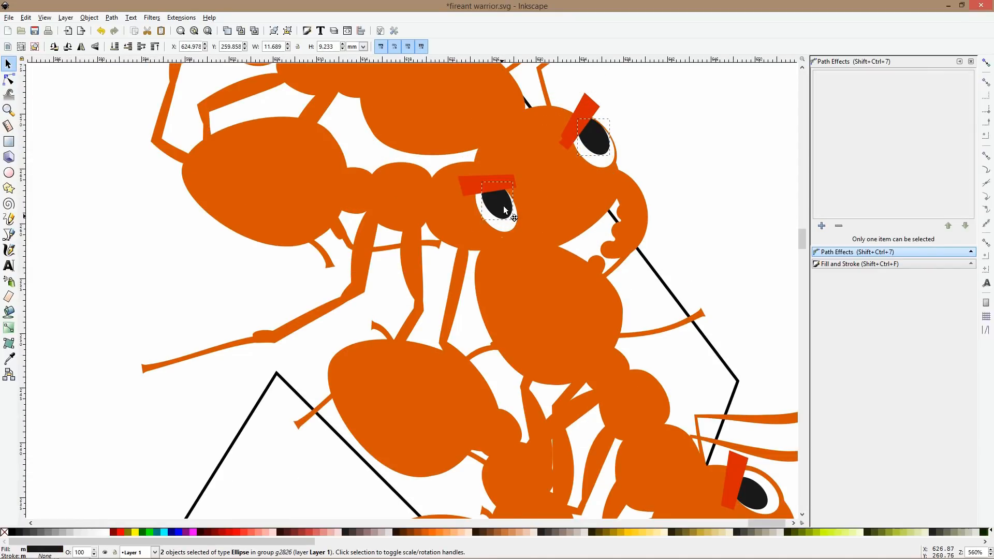
- Raise the second ant's outer eyebrow off its eye, and undo the shift of the whole ant
left_click(580, 111)
left_click_drag(580, 110, 577, 89)
left_click(626, 114)
left_click_drag(508, 175, 507, 162)
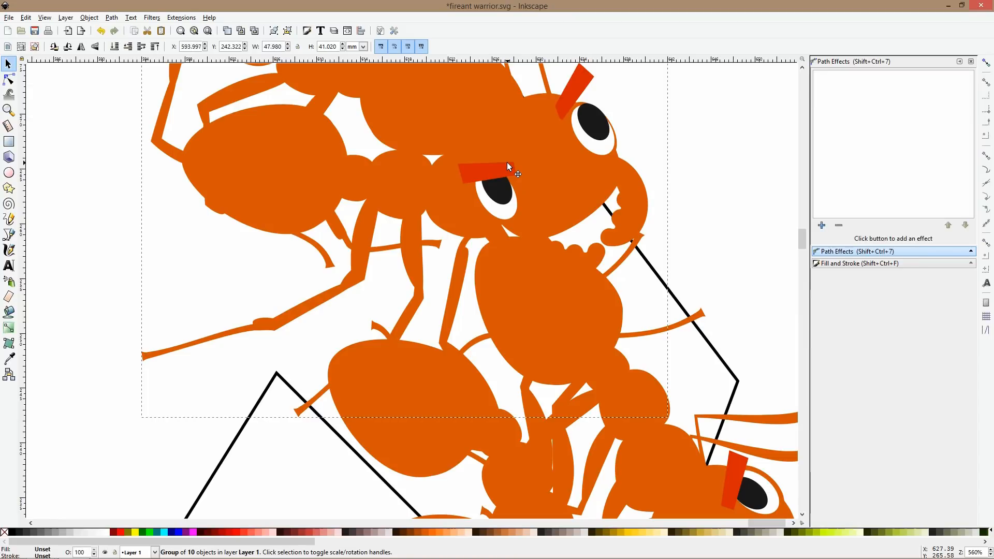
key("ctrl+z")
- Enter the second ant's head group and tilt both of its eyebrows slightly
double_click(506, 184)
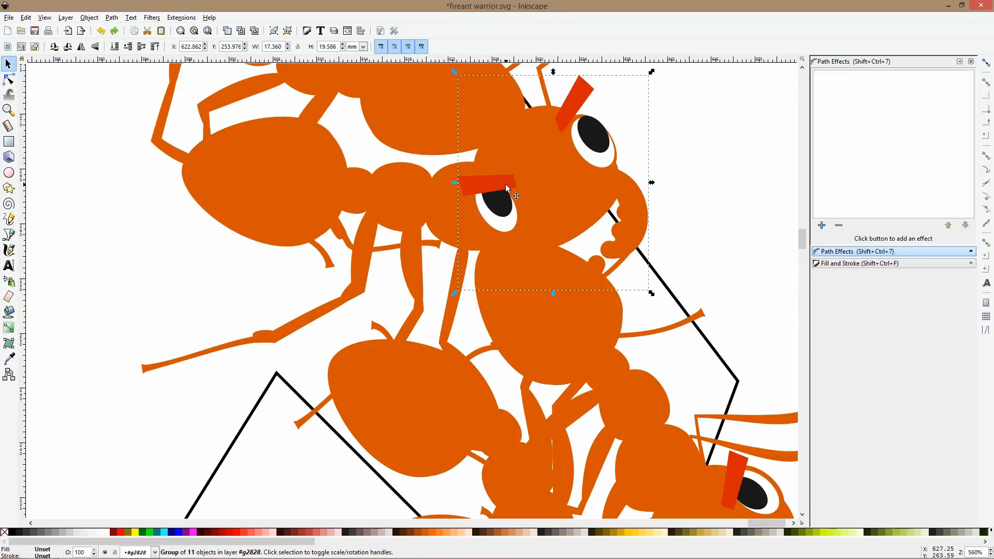
double_click(506, 181)
left_click(507, 182)
left_click_drag(519, 169, 502, 137)
left_click(589, 100)
left_click(592, 101)
left_click_drag(601, 73, 588, 93)
left_click(659, 102)
- Select only the two pupils of the lowest ant and nudge them together slightly away from its eyebrows
scroll(645, 197, "down", 5, "ctrl")
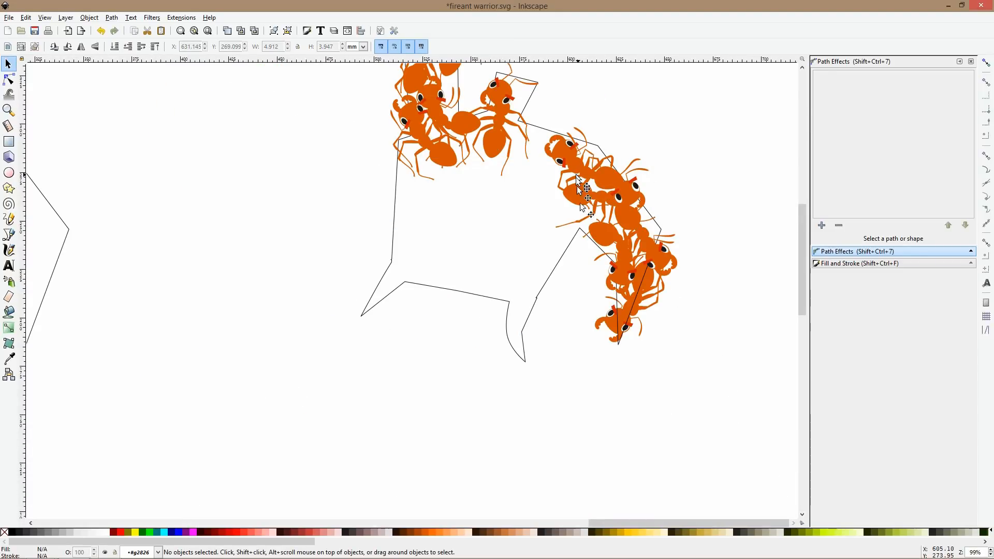
scroll(582, 308, "up", 3, "ctrl")
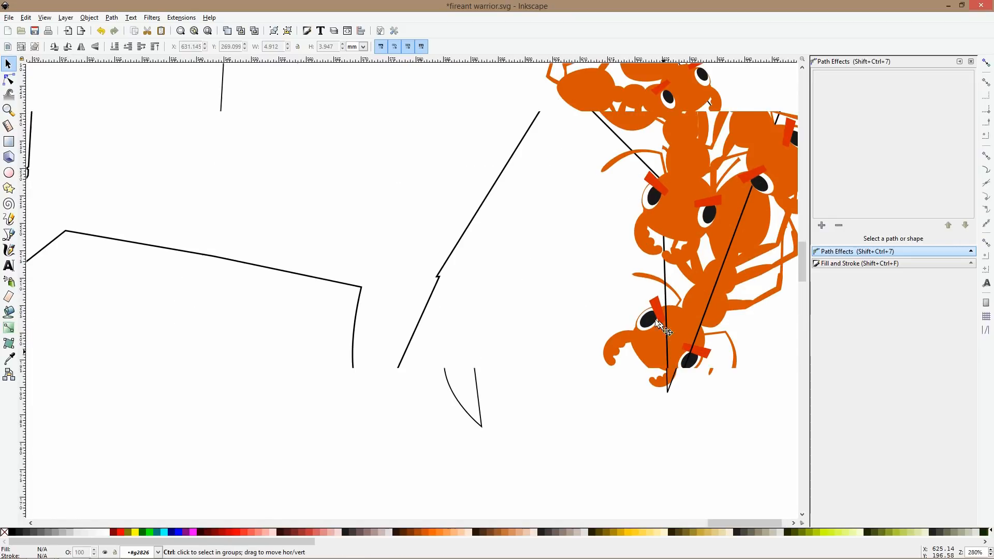
left_click(656, 323, "ctrl")
left_click(689, 367, "shift")
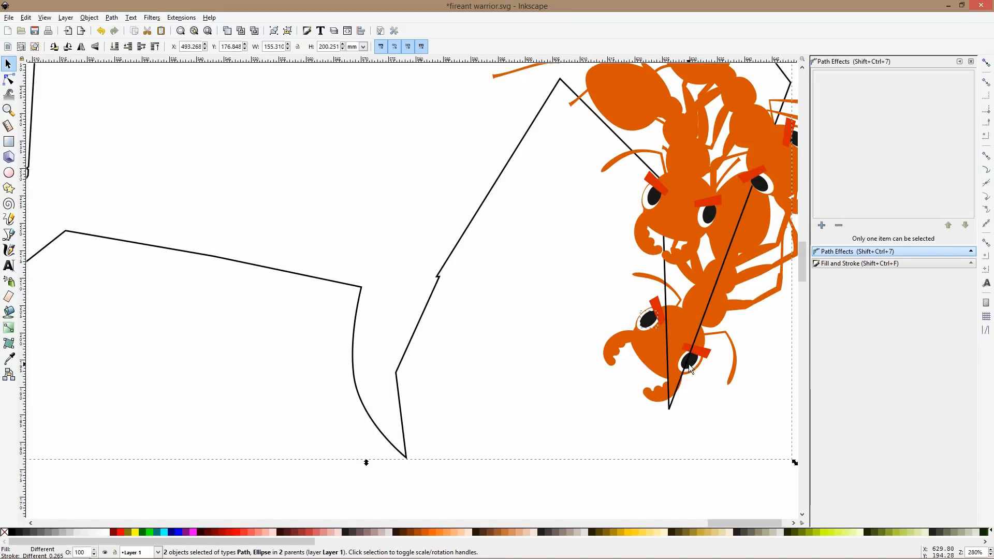
scroll(688, 365, "up", 2, "ctrl")
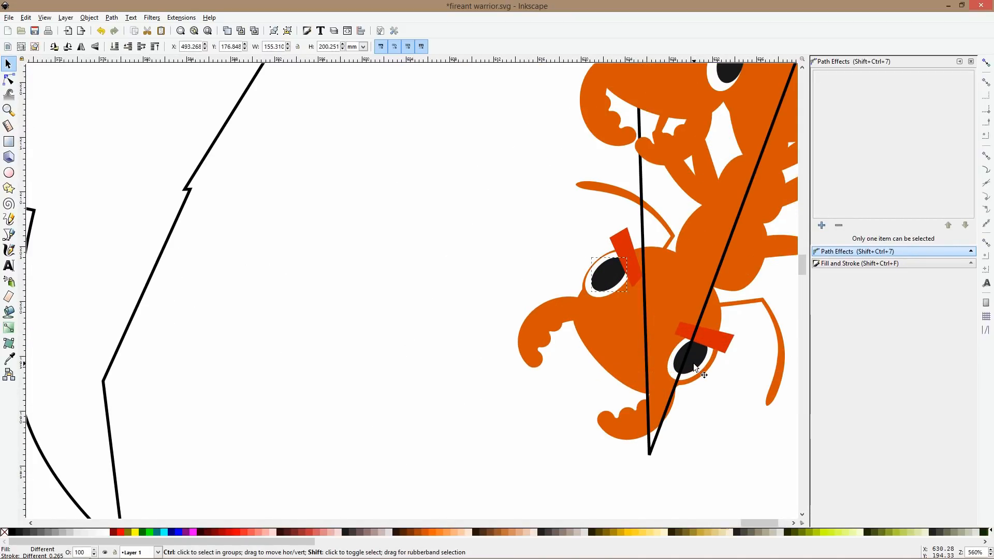
left_click(586, 265, "shift")
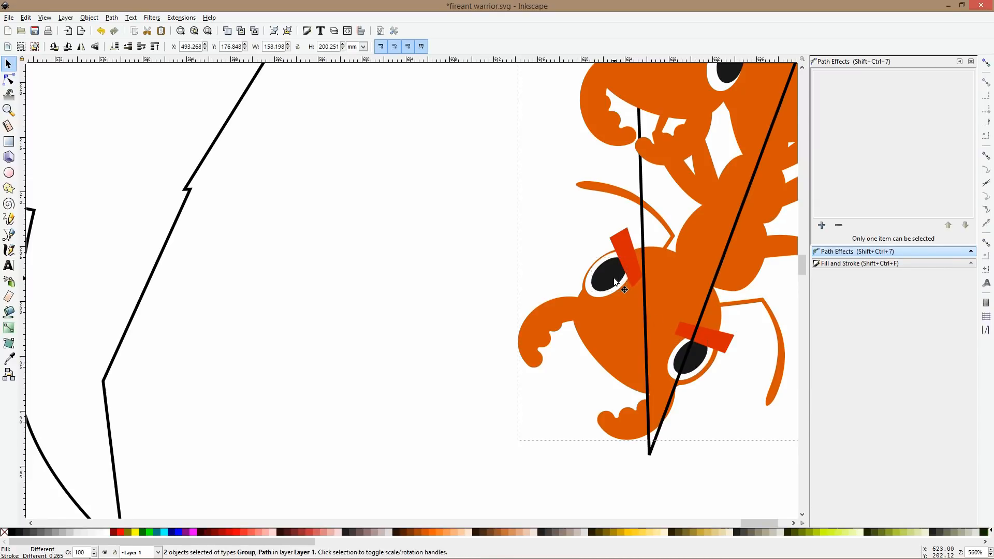
left_click(616, 282, "ctrl")
left_click(700, 362, "ctrl+shift")
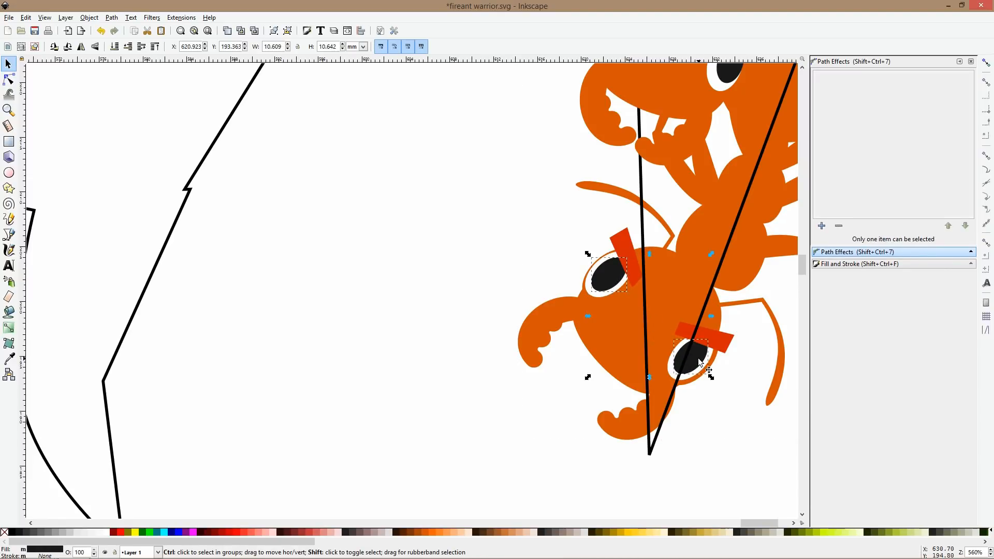
left_click_drag(700, 362, 696, 370)
- Nudge both pupils of the upper of the two overlapping ants at the raised arm's base slightly upward
scroll(725, 405, "down", 5)
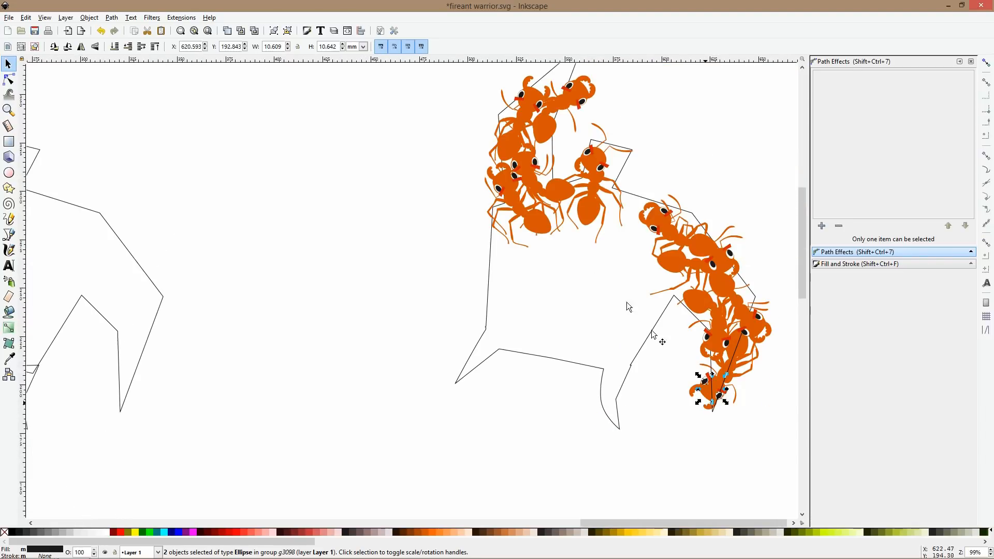
scroll(653, 334, "up", 6)
left_click(575, 215, "ctrl")
left_click(737, 172, "ctrl+shift")
left_click_drag(738, 179, 735, 165)
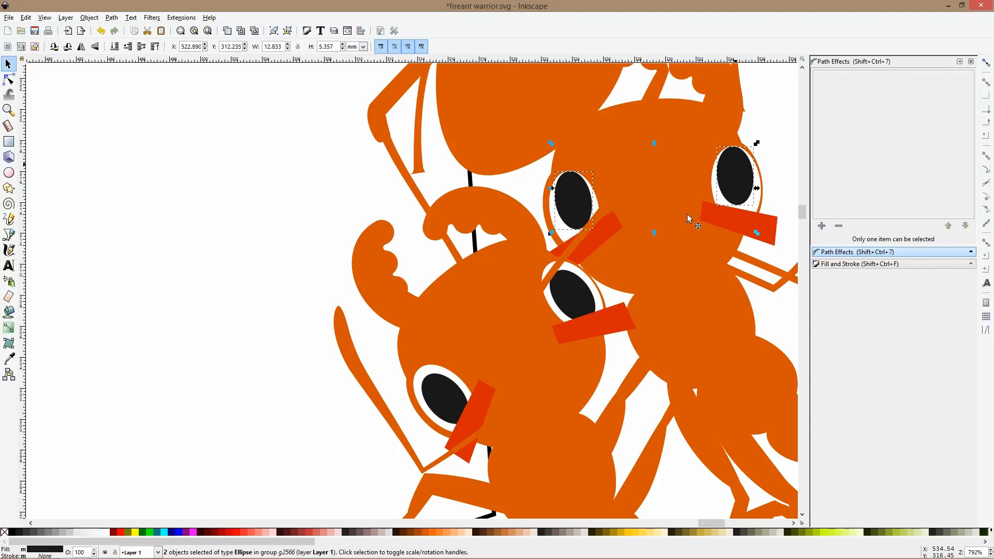
- Nudge both pupils of the lower overlapping ant at the raised arm's base slightly inside their eyes
left_click(566, 310, "ctrl")
left_click(449, 389, "ctrl+shift")
left_click_drag(446, 394, 443, 398)
scroll(355, 277, "down", 5)
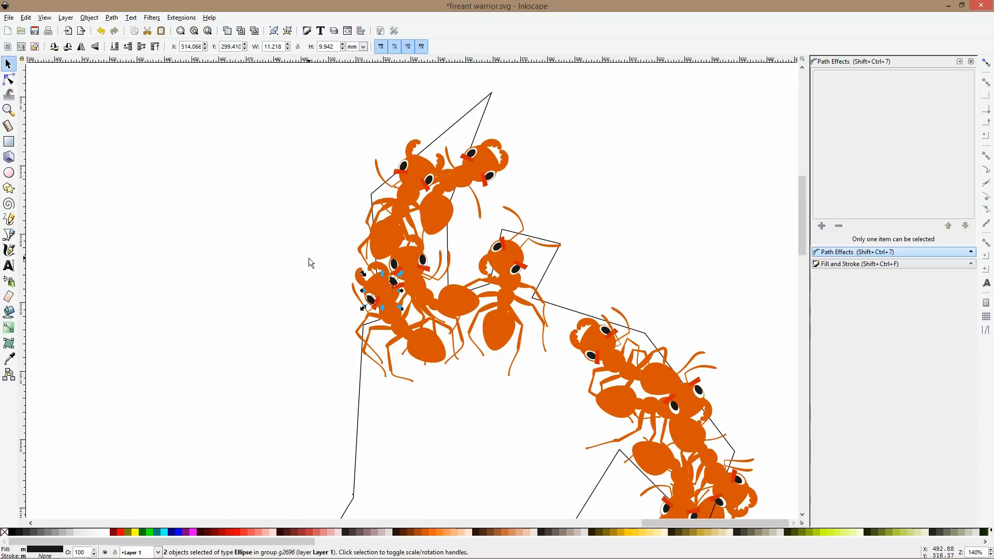
left_click(311, 262)
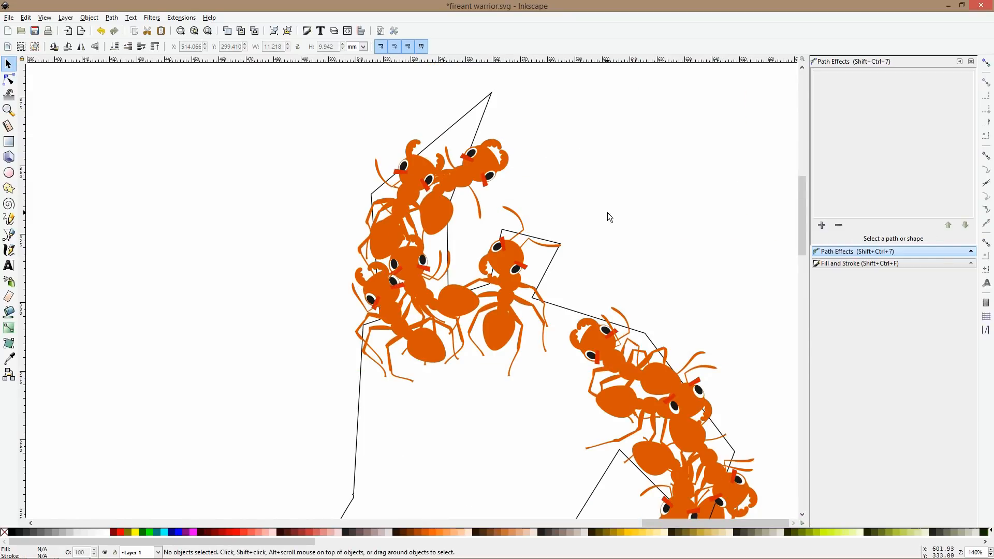
- Place a copy of the fourth ant in the empty torso area and rotate it so its head faces the raised arm
scroll(609, 217, "down", 5)
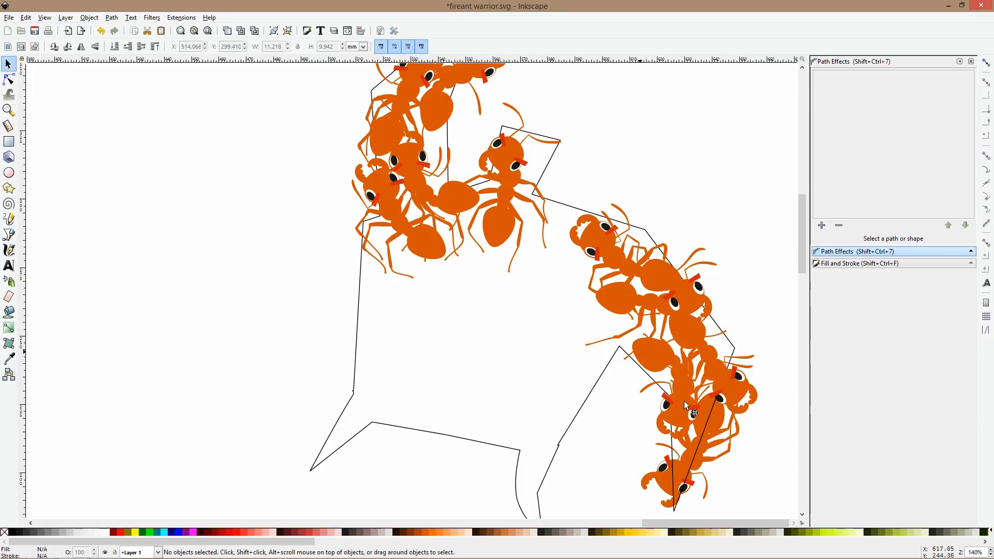
left_click(638, 339)
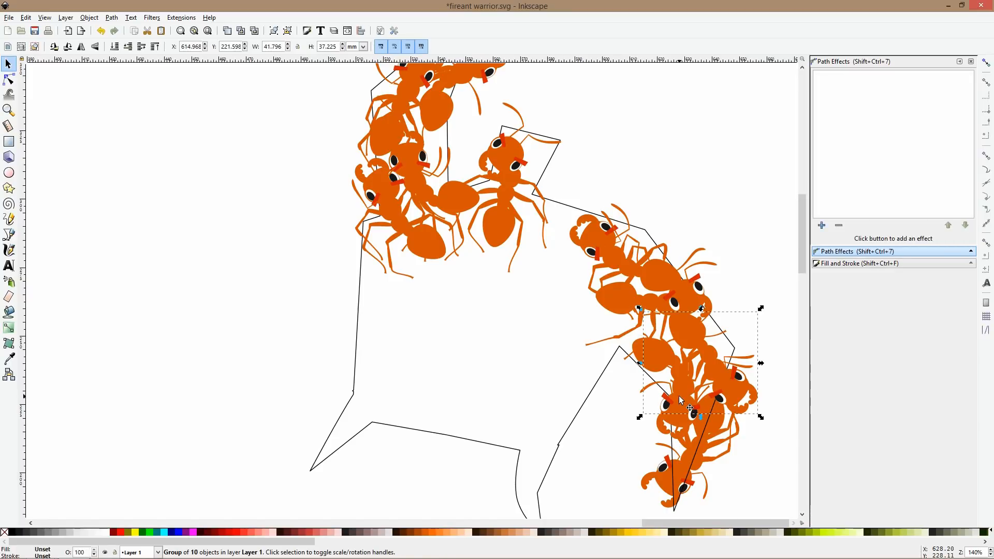
left_click(659, 365, "ctrl")
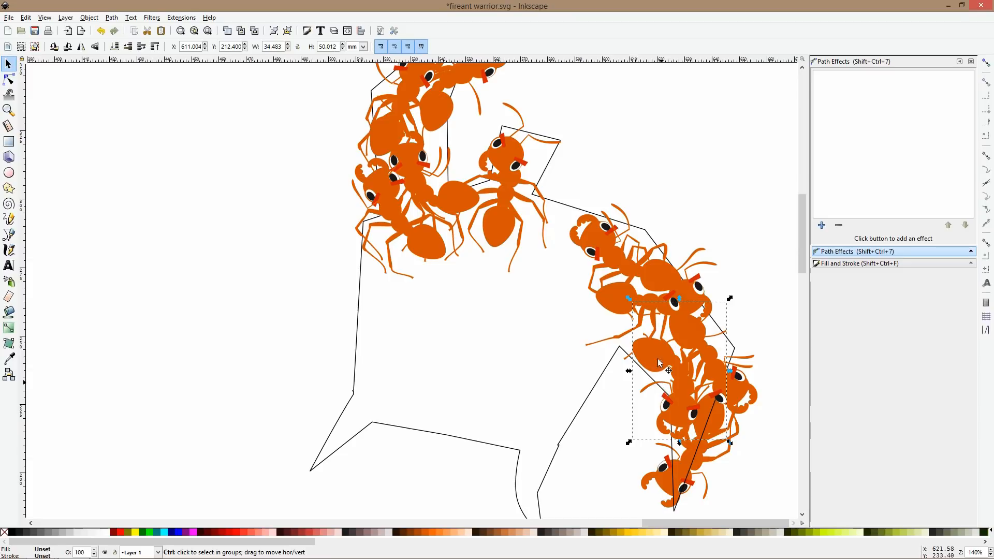
left_click_drag(653, 369, 468, 325)
left_click(467, 313)
left_click_drag(552, 257, 551, 406)
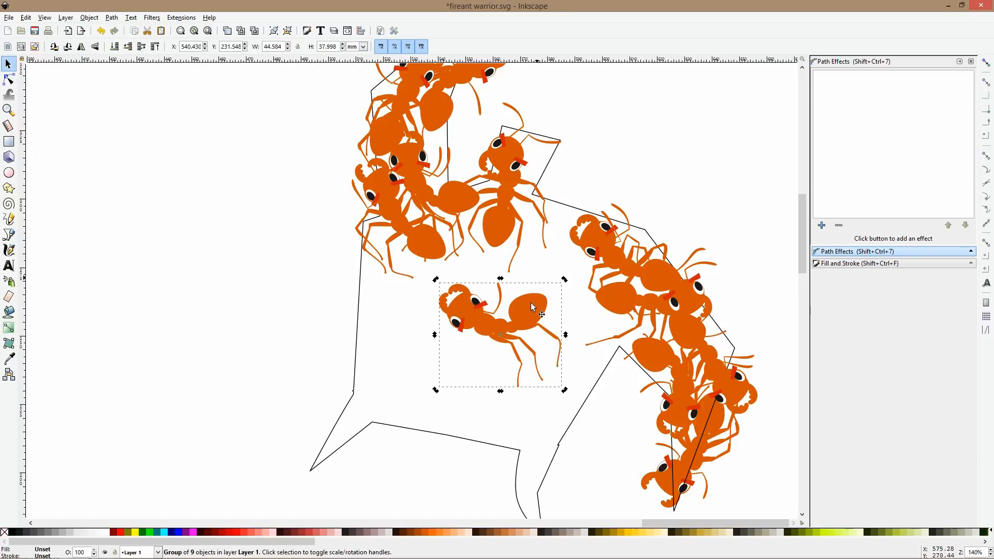
- Fit the copied ant into the shoulder gap between the head ant's abdomen and the arm's first ant
left_click_drag(535, 306, 586, 183)
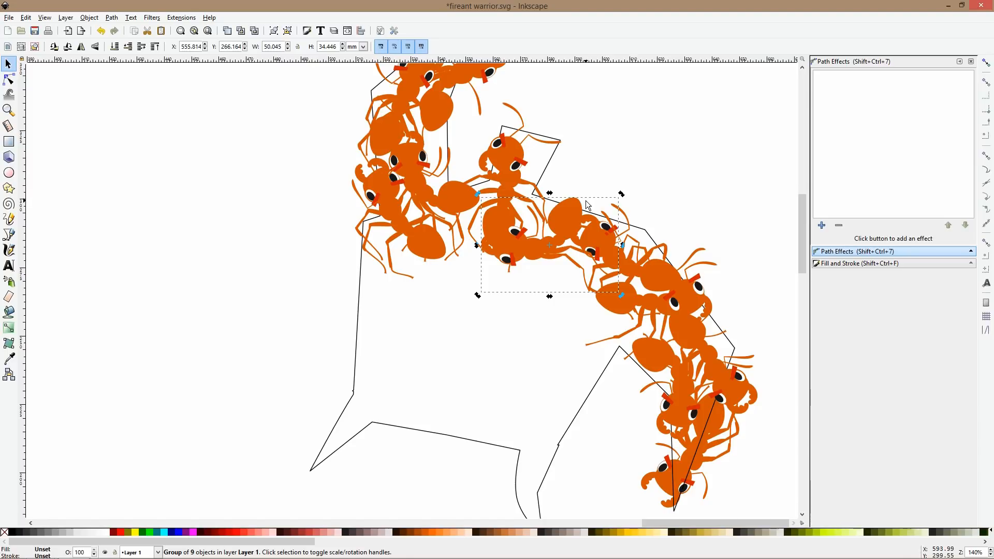
left_click_drag(544, 255, 559, 259)
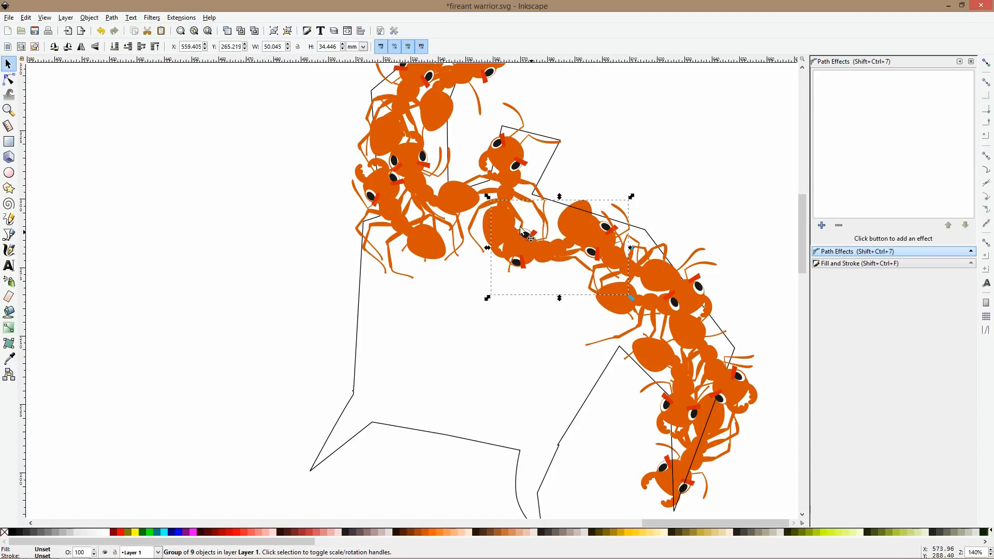
left_click(516, 221)
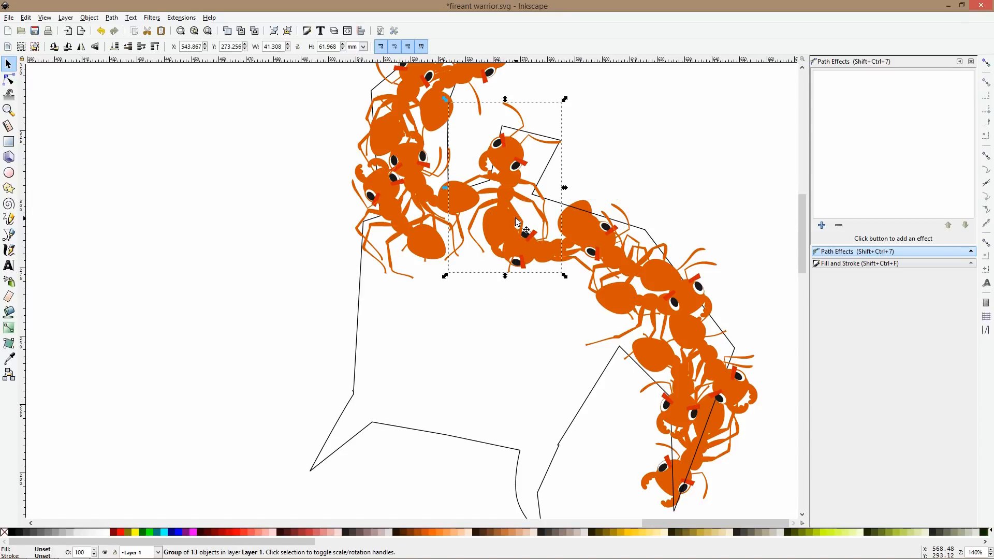
scroll(522, 237, "up", 2)
- Enter the copied ant's group and rotate its head clockwise toward the head ant's abdomen
double_click(516, 244)
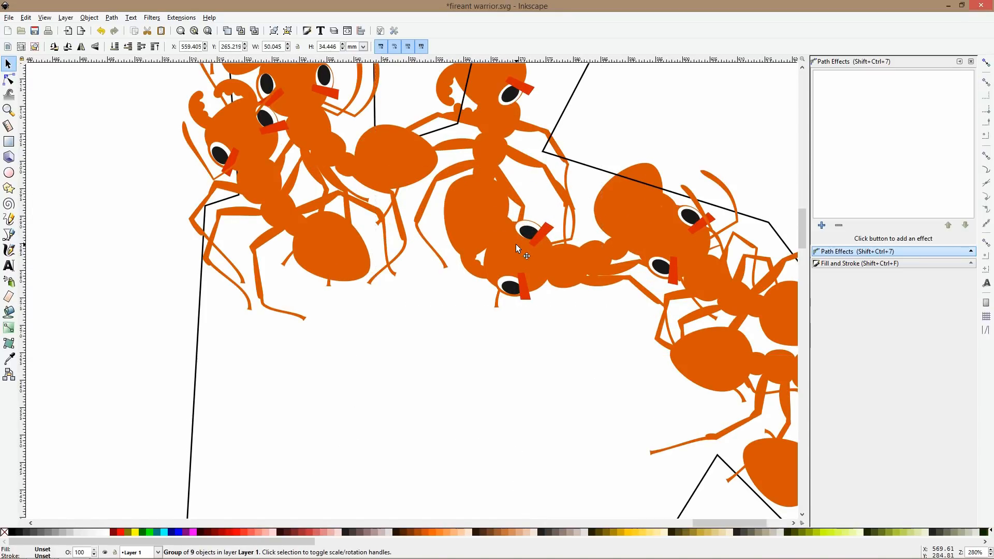
left_click(576, 236, "shift")
left_click(531, 266)
left_click_drag(457, 176, 537, 156)
key("Escape")
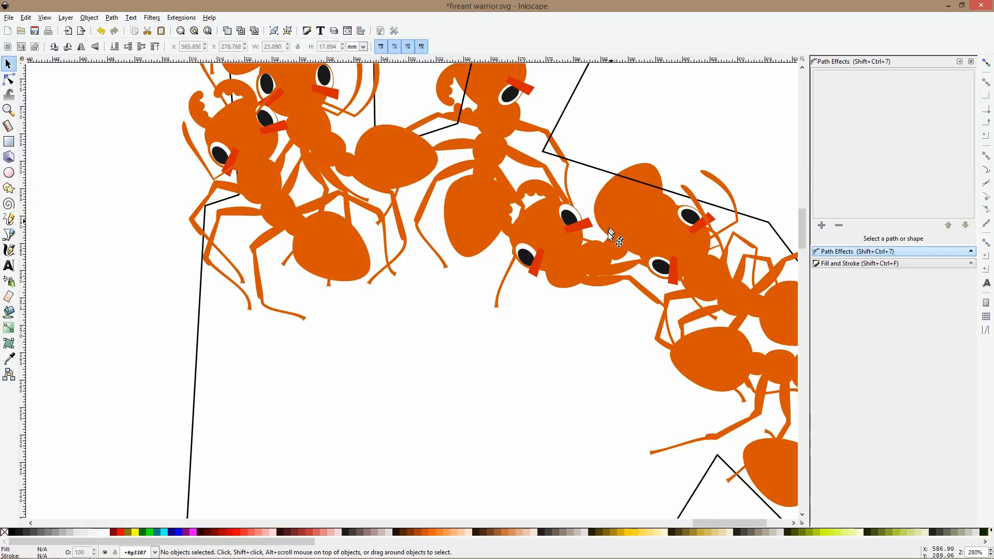
- Rotate and reposition the copied ant's upper front leg, and shift its head slightly down
scroll(610, 237, "up", 1)
left_click(611, 239)
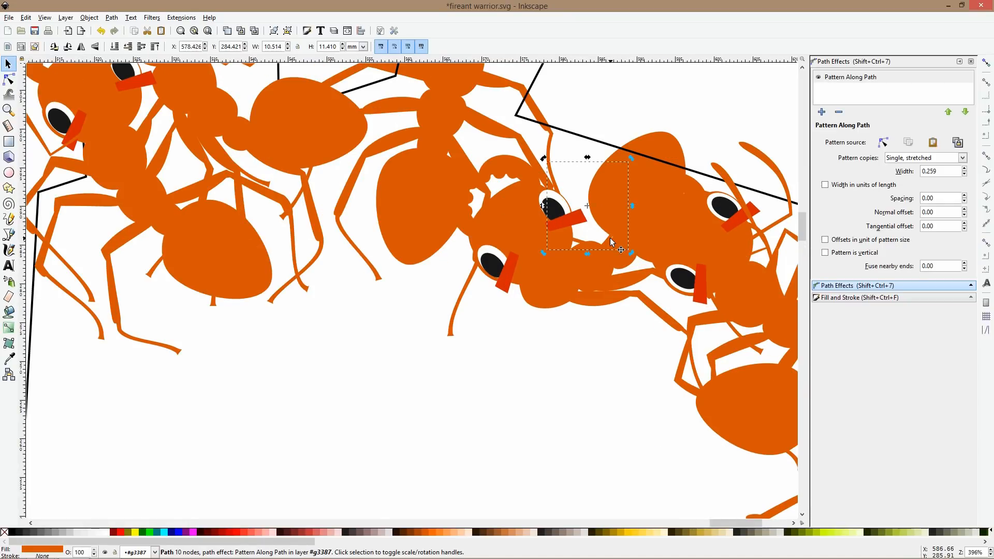
left_click_drag(633, 252, 582, 157)
left_click_drag(610, 117, 566, 143)
key("Escape")
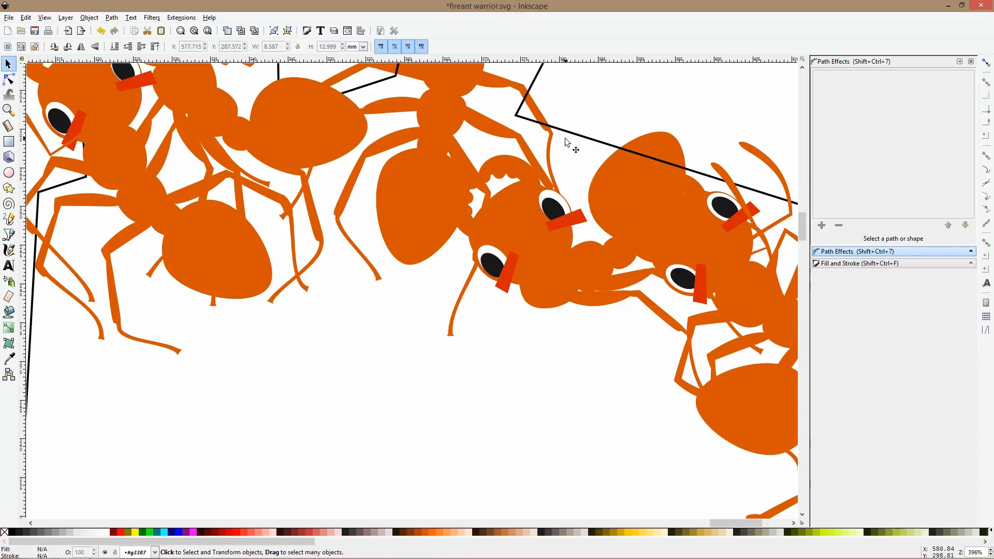
left_click_drag(513, 214, 510, 226)
key("Escape")
- Adjust the position of the copied ant's thorax segment behind its head, undoing any misplaced move
scroll(608, 173, "down", 5)
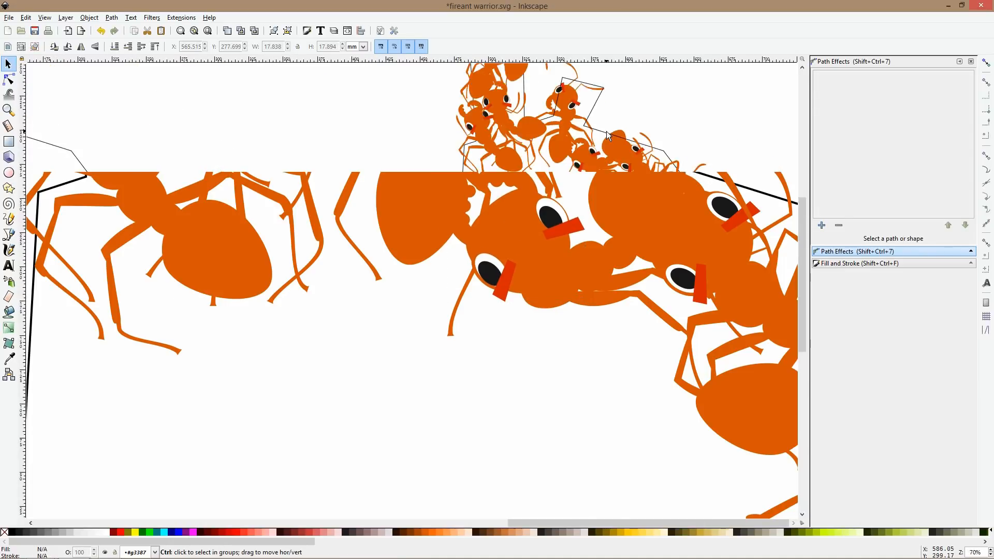
scroll(598, 243, "up", 5)
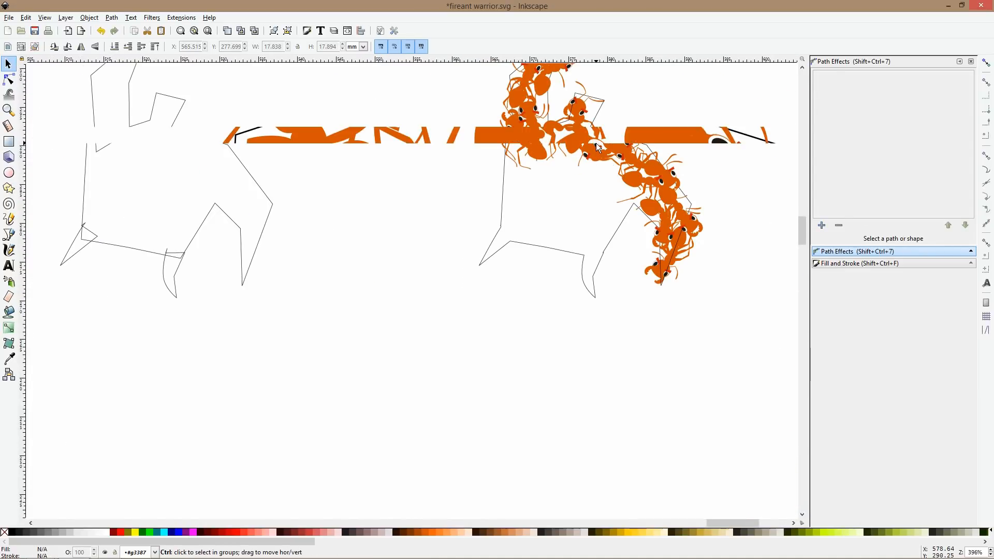
left_click(596, 242, "ctrl")
left_click_drag(595, 242, 635, 241)
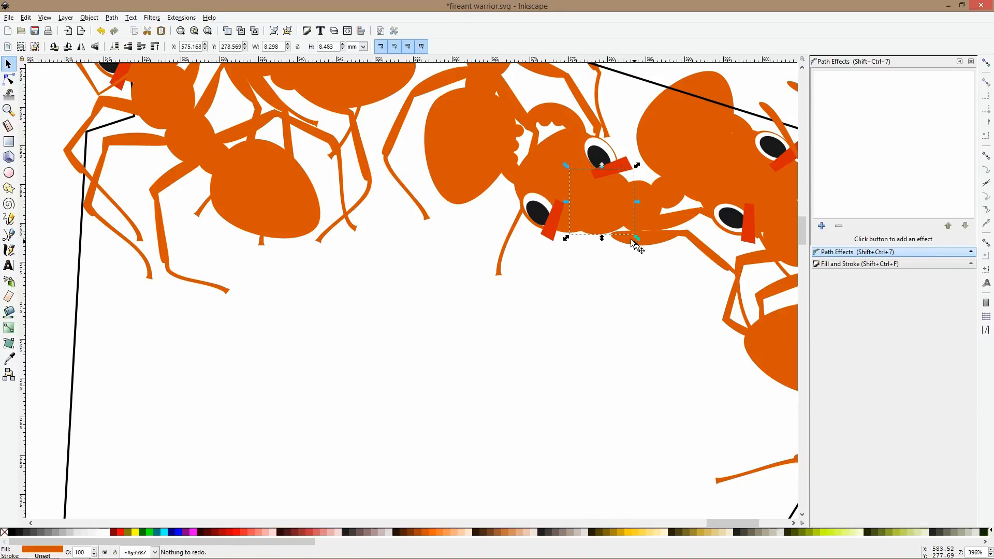
key("ctrl+z")
- Rotate the copied ant's lower leg downward and reattach it to the underside of the thorax
left_click_drag(604, 237, 673, 246)
left_click(671, 240)
left_click(675, 239)
left_click_drag(761, 343, 681, 328)
left_click_drag(672, 269, 666, 249)
- Edit the lower leg's end node so the foot bends inward toward the torso
left_click(8, 80)
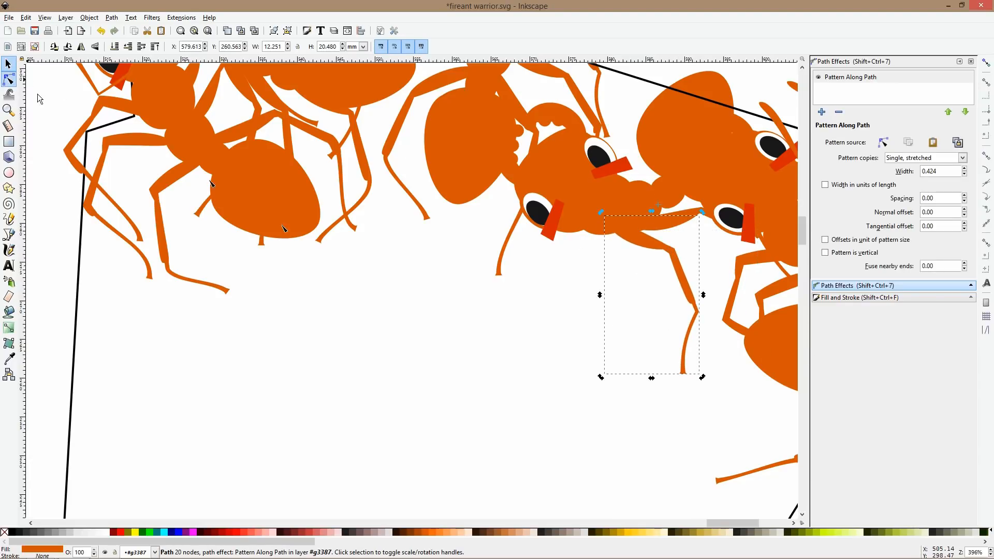
left_click_drag(679, 374, 674, 318)
key("s")
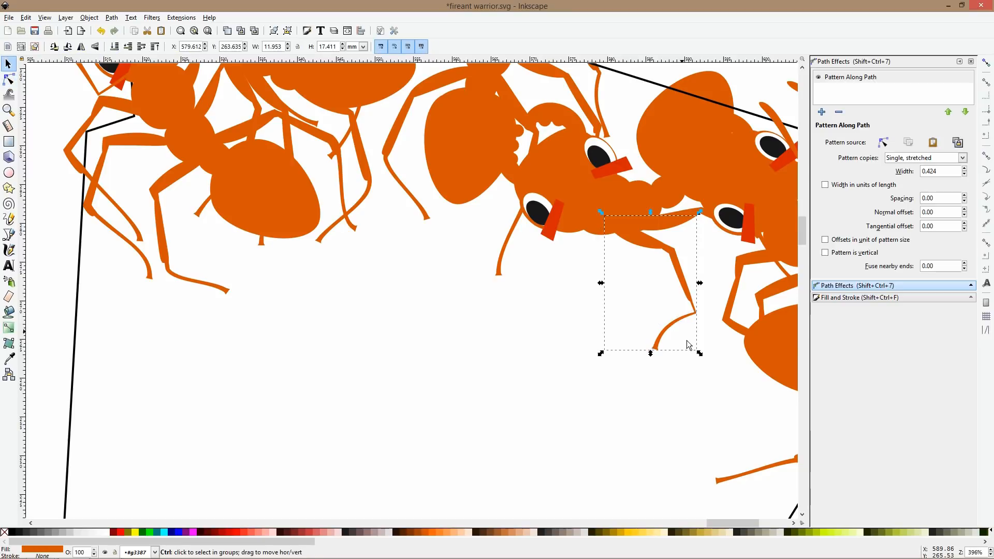
- Rotate the topmost ant of the raised arm slightly counterclockwise so its head follows the outline's tip
scroll(687, 341, "down", 5)
left_click(715, 261)
scroll(725, 266, "down", 2)
left_click_drag(731, 229, 660, 204)
left_click(583, 204)
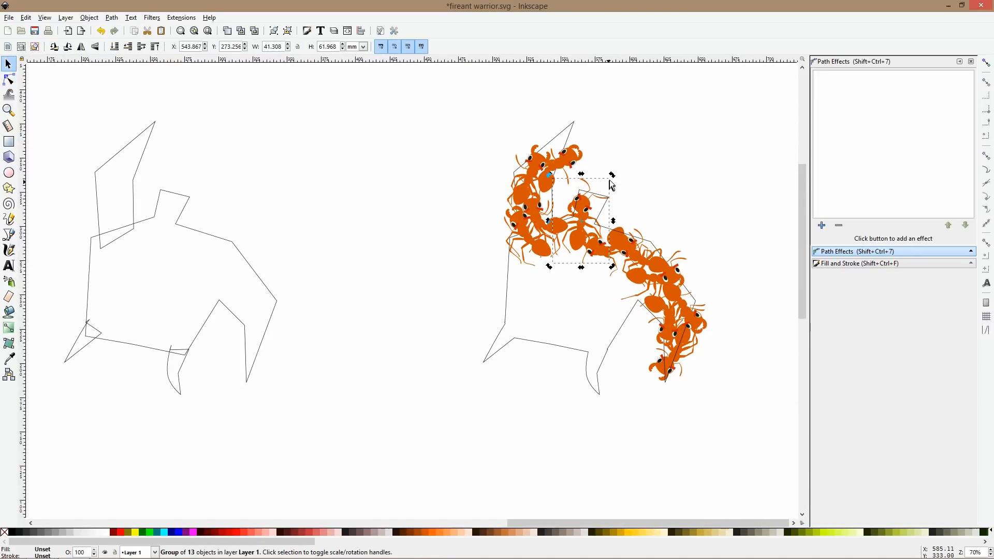
left_click(570, 162)
left_click(568, 160)
left_click_drag(586, 141, 577, 133)
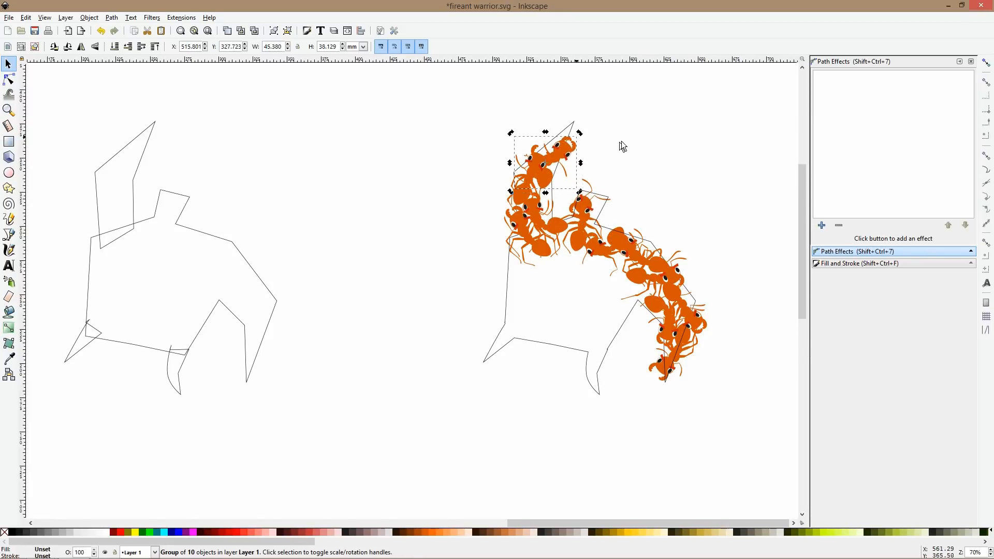
left_click(631, 170)
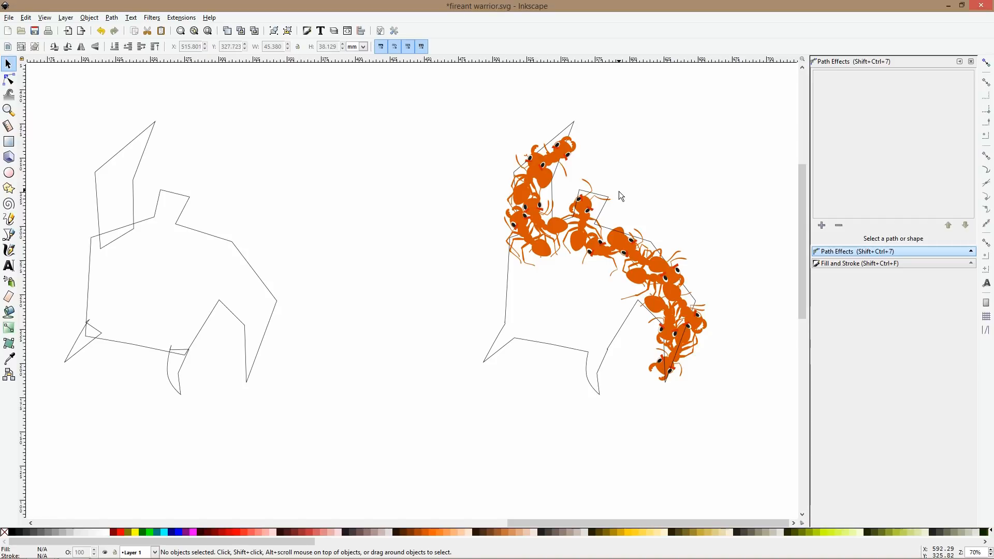
scroll(621, 196, "down", 3)
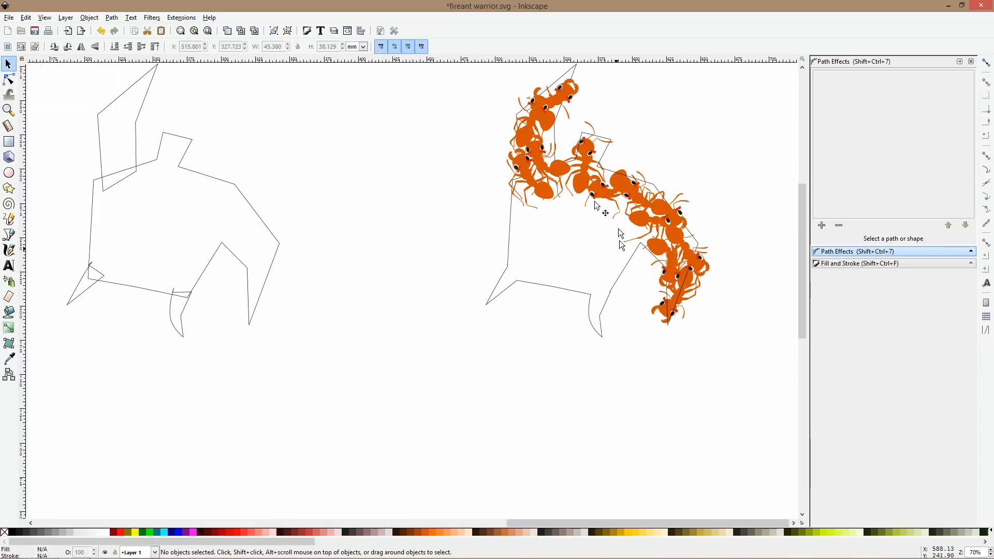
scroll(576, 205, "up", 1, "ctrl")
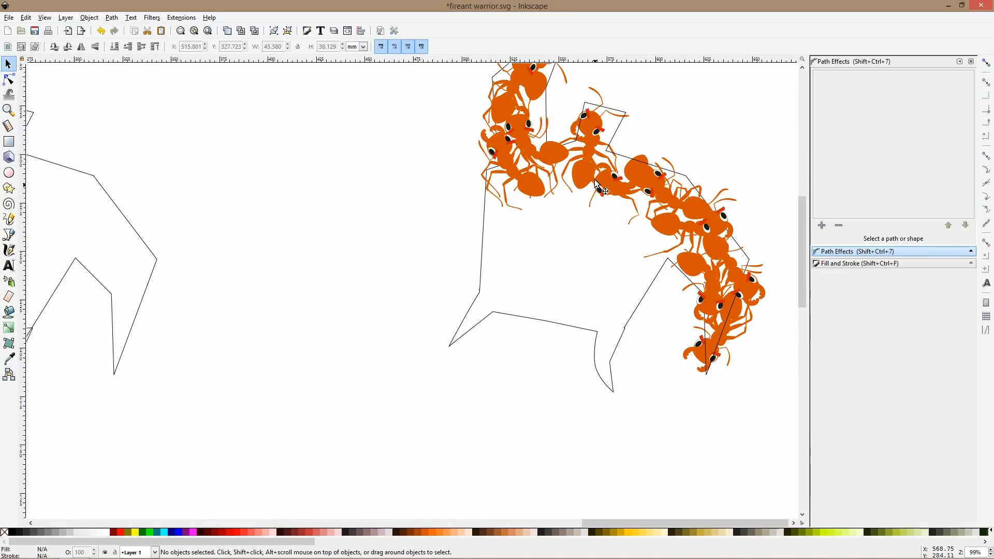
- Place a copy of the head ant below the raised arm's shoulder and rotate its head and antennae clockwise so the mandibles grip the abdomen above
left_click(600, 189)
left_click_drag(576, 204, 530, 262)
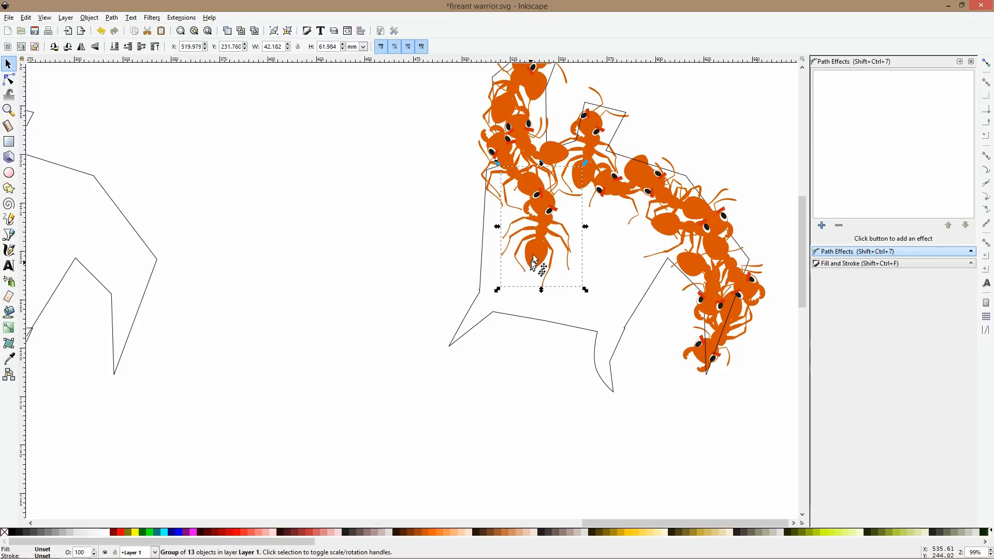
left_click(549, 203, "ctrl")
scroll(549, 203, "up", 3)
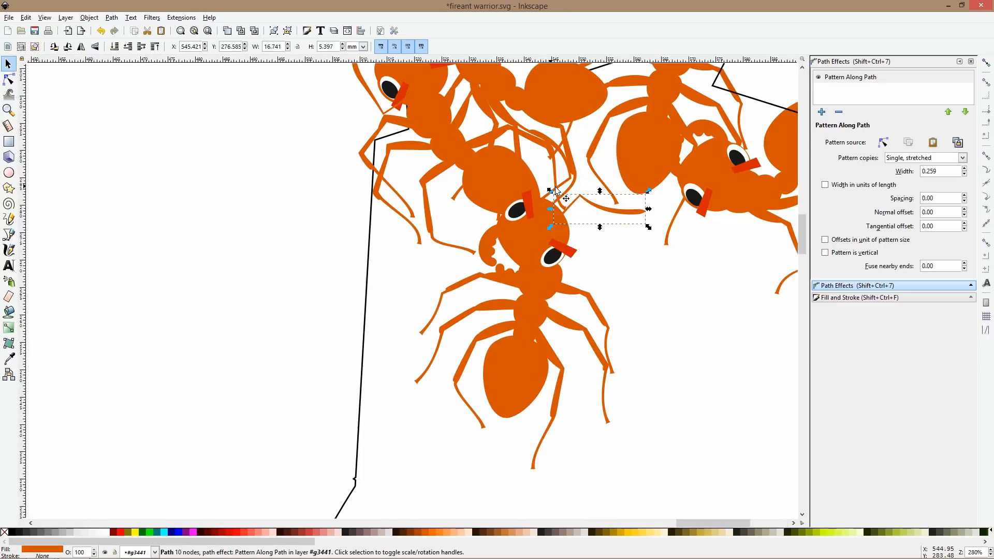
left_click(558, 188, "shift")
left_click(546, 223, "shift")
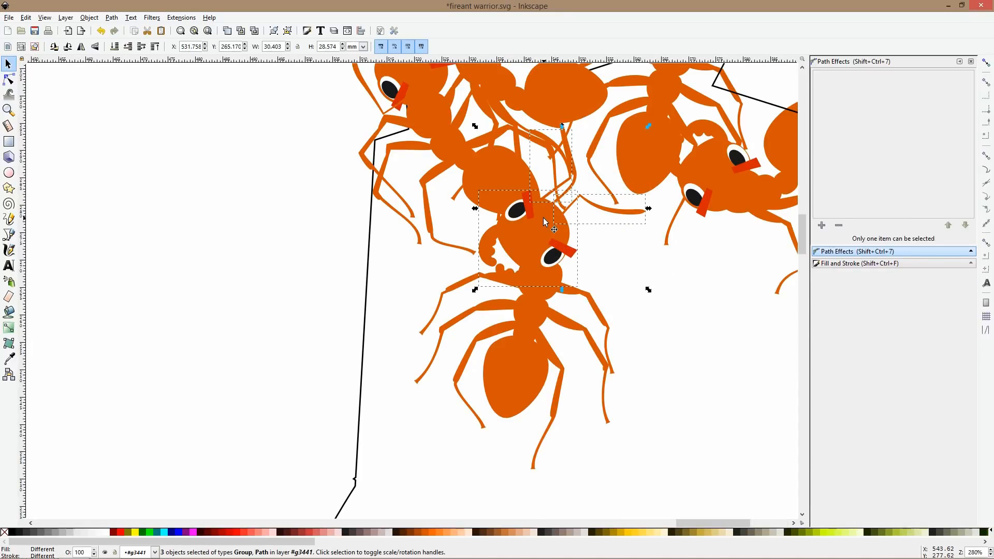
left_click_drag(649, 290, 356, 256)
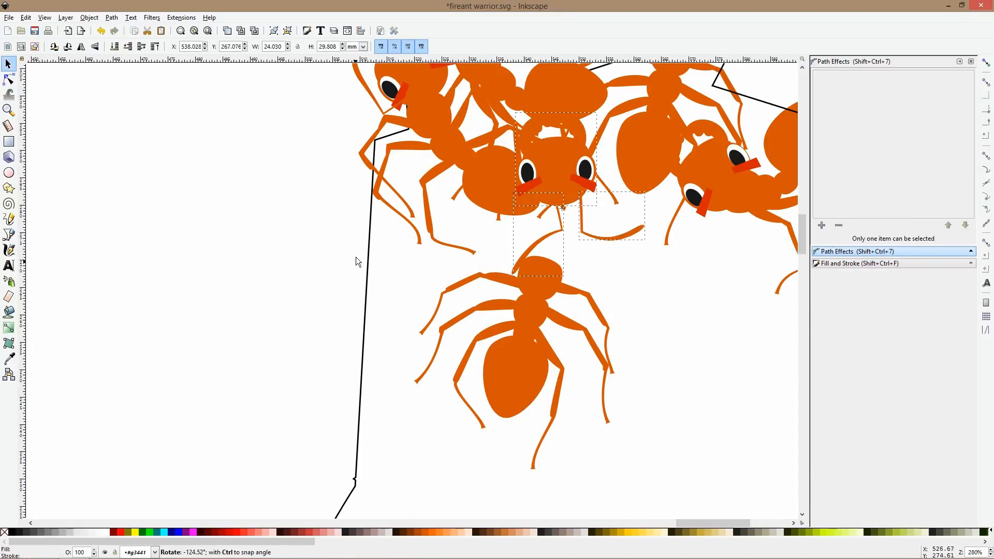
left_click_drag(535, 195, 522, 273)
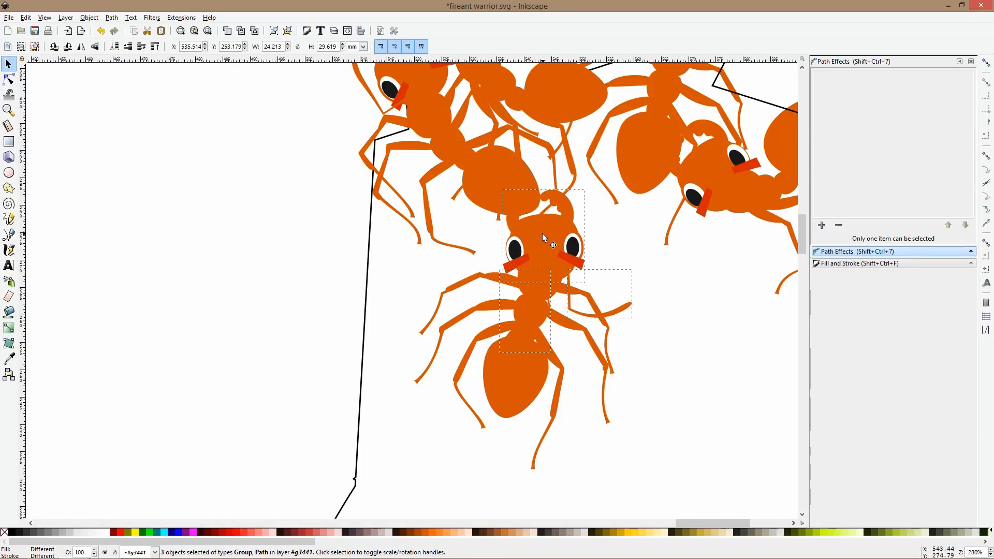
left_click(548, 245)
left_click_drag(637, 358, 649, 343)
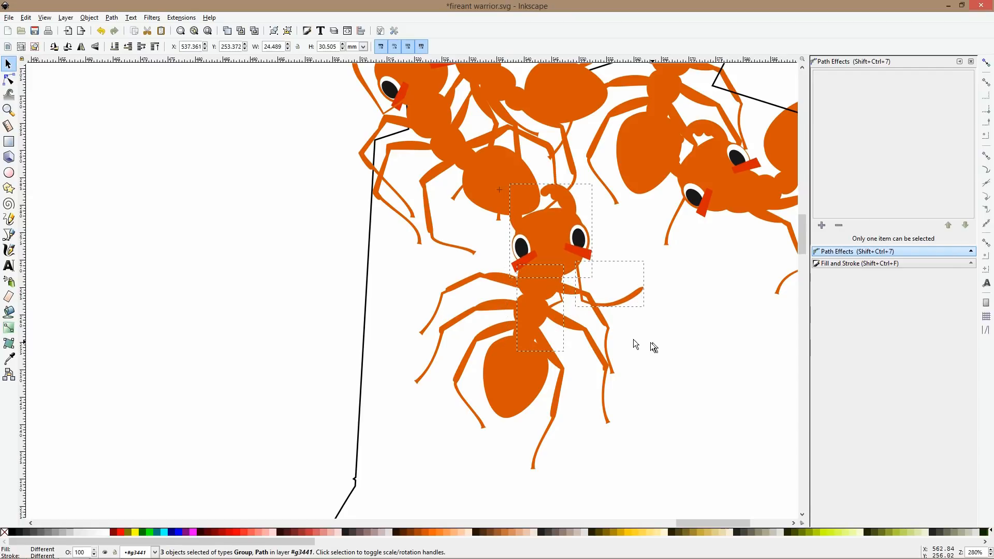
- Rotate the copied ant's abdomen slightly clockwise about its joint with the thorax
left_click(514, 377)
left_click(512, 381)
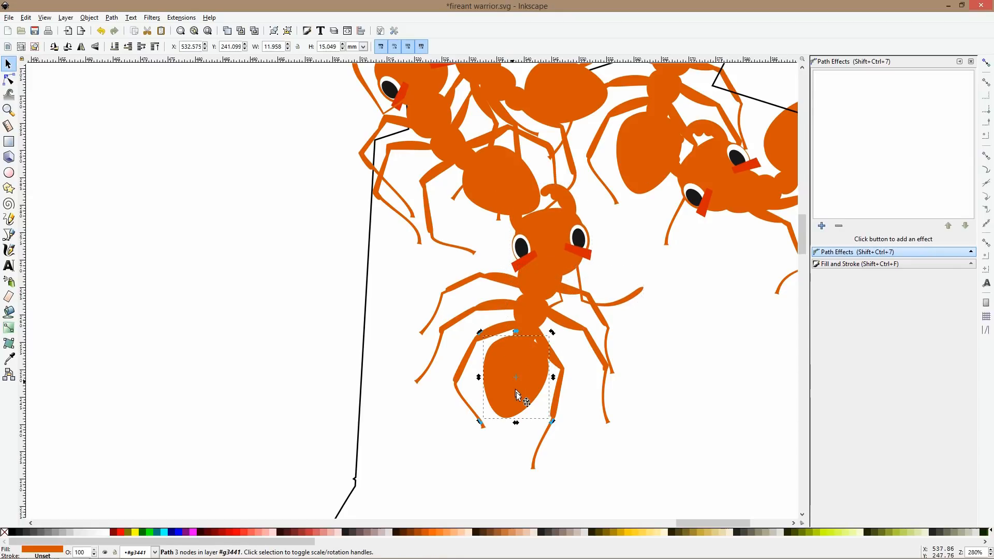
left_click_drag(479, 424, 449, 403)
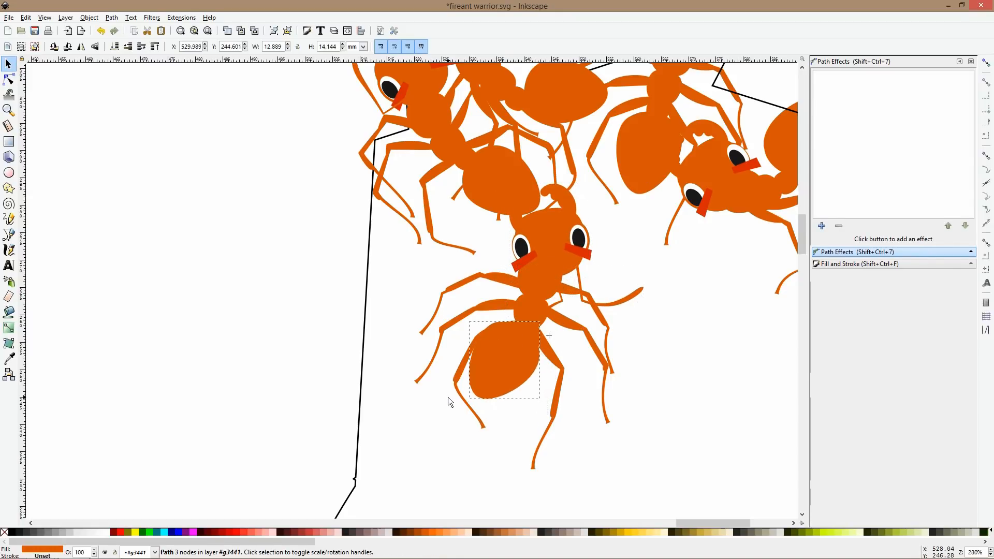
- Edit the nodes of the copied ant's front and middle left legs, raising the joints and bending the middle foot inward
left_click(459, 396)
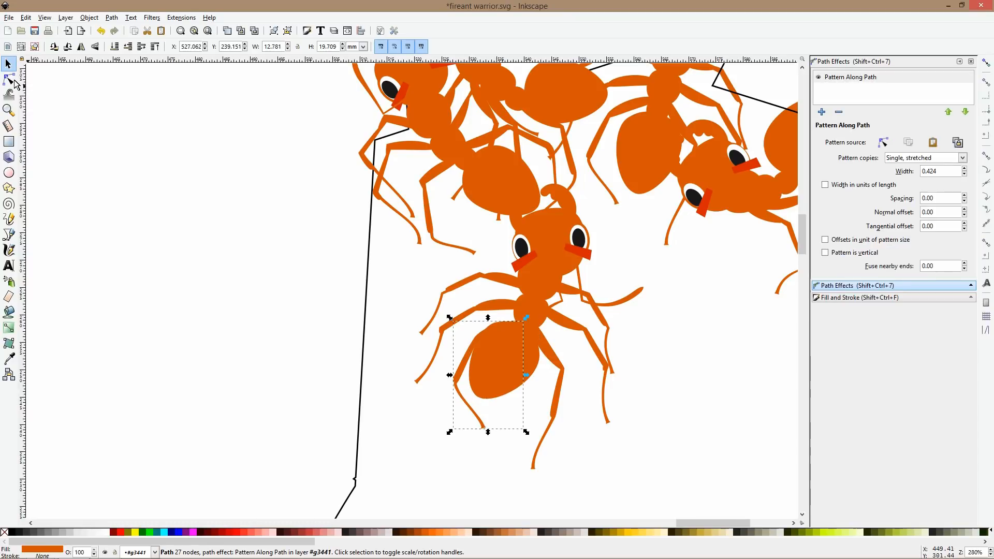
left_click(14, 81)
left_click_drag(485, 331, 494, 258)
left_click_drag(442, 294, 454, 281)
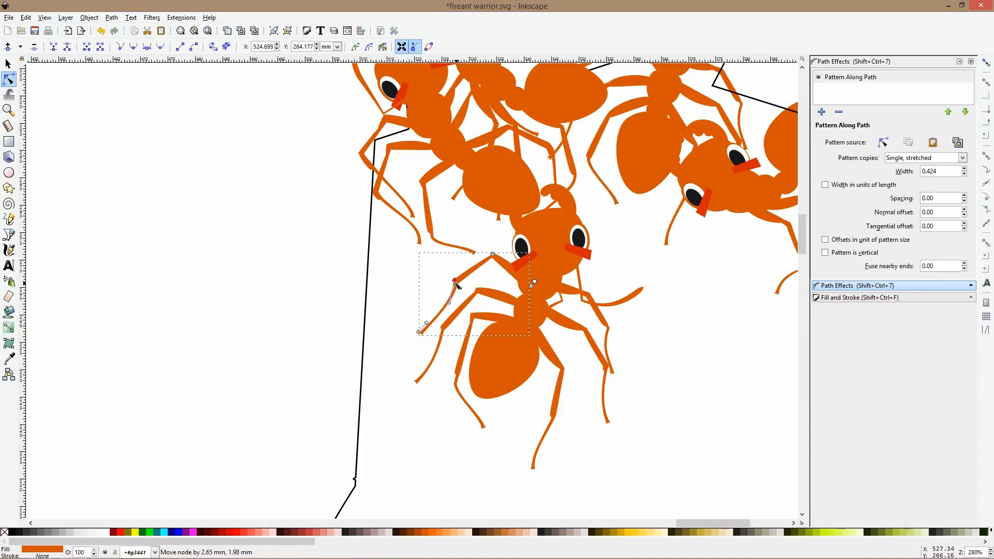
left_click(446, 331)
left_click_drag(477, 290, 476, 284)
left_click_drag(442, 328, 442, 318)
left_click(441, 318)
left_click_drag(423, 383, 450, 389)
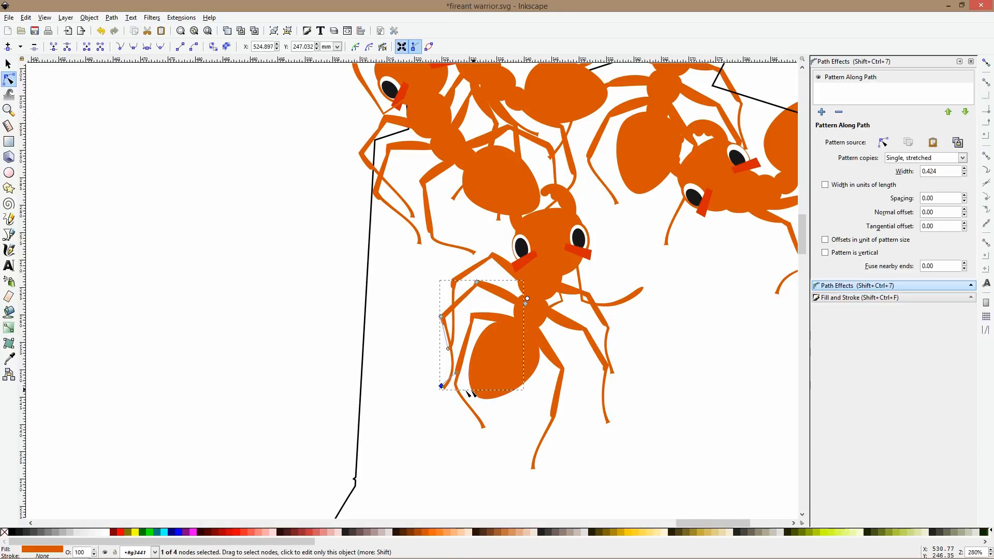
- Edit the copied ant's rear left leg nodes, raising its joints and foot to curve closely around the abdomen
left_click(455, 386)
left_click_drag(453, 382, 449, 377)
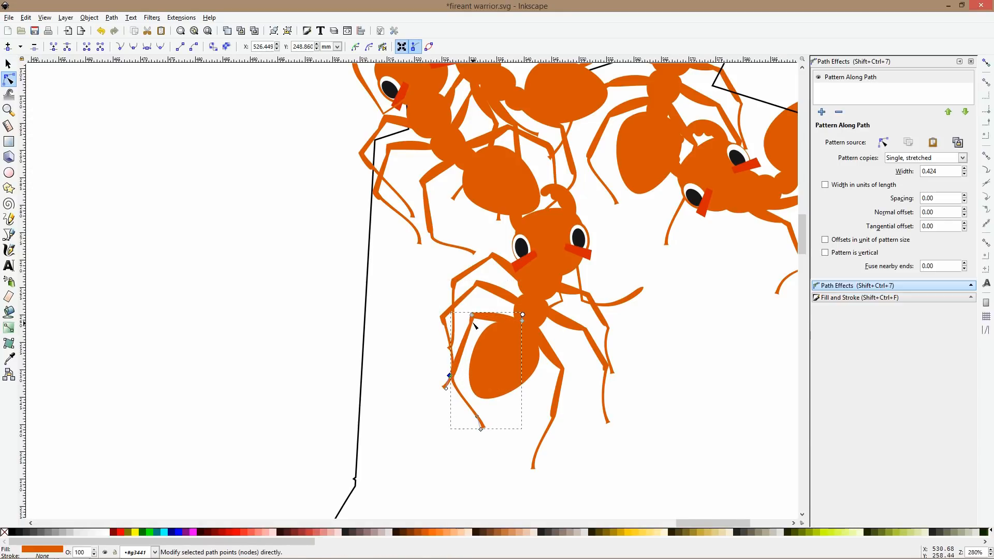
left_click_drag(472, 314, 473, 311)
left_click_drag(482, 428, 482, 416)
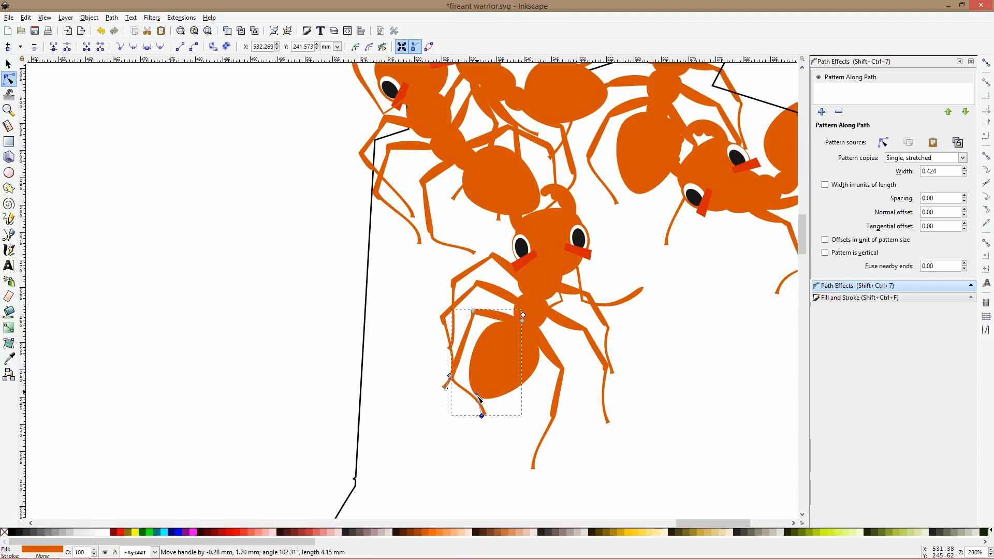
key("s")
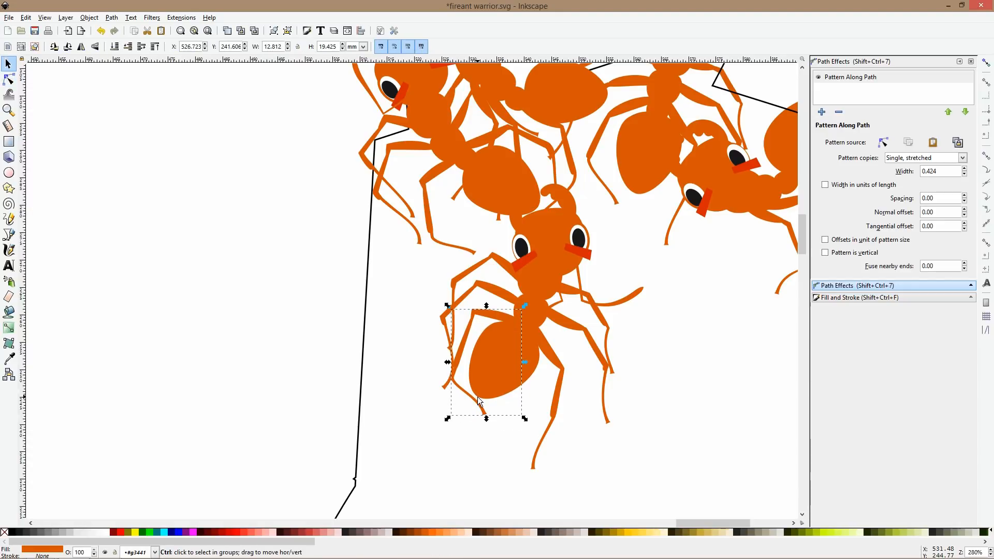
left_click(424, 376)
scroll(445, 378, "down", 3)
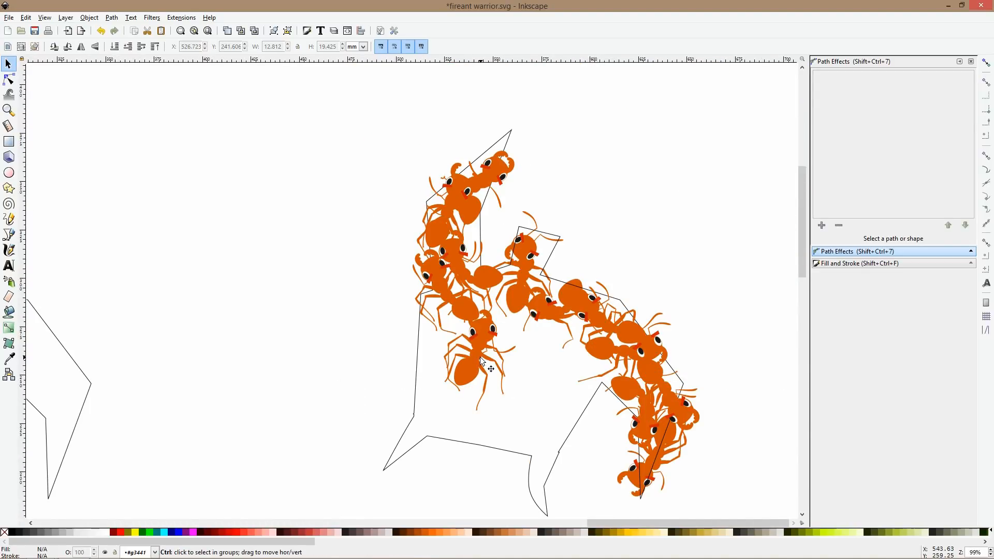
- Lower the front left leg's upper joint and pull the middle left leg's knee in toward the copied ant's body
scroll(480, 356, "up", 2)
left_click(8, 79)
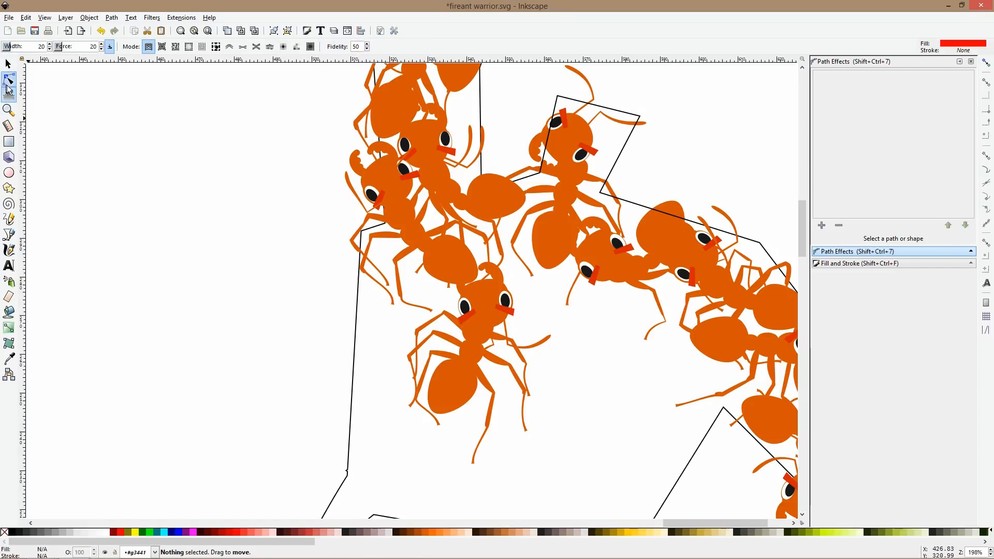
left_click(450, 318)
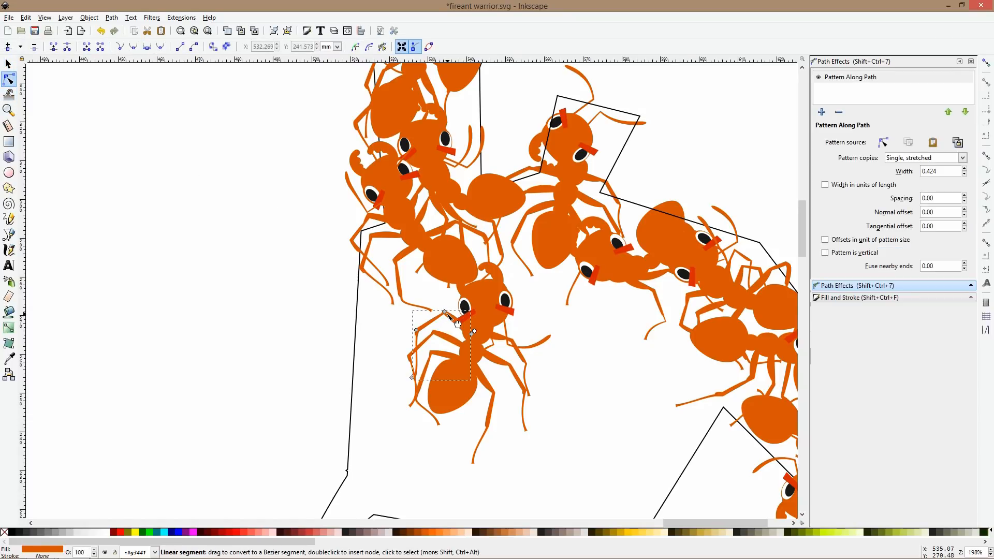
left_click_drag(445, 312, 447, 324)
left_click(434, 334)
left_click_drag(408, 356, 441, 343)
left_click(436, 353)
- Raise the upper joint of the copied ant's middle right leg
left_click(506, 363)
left_click_drag(510, 365, 507, 354)
key("space")
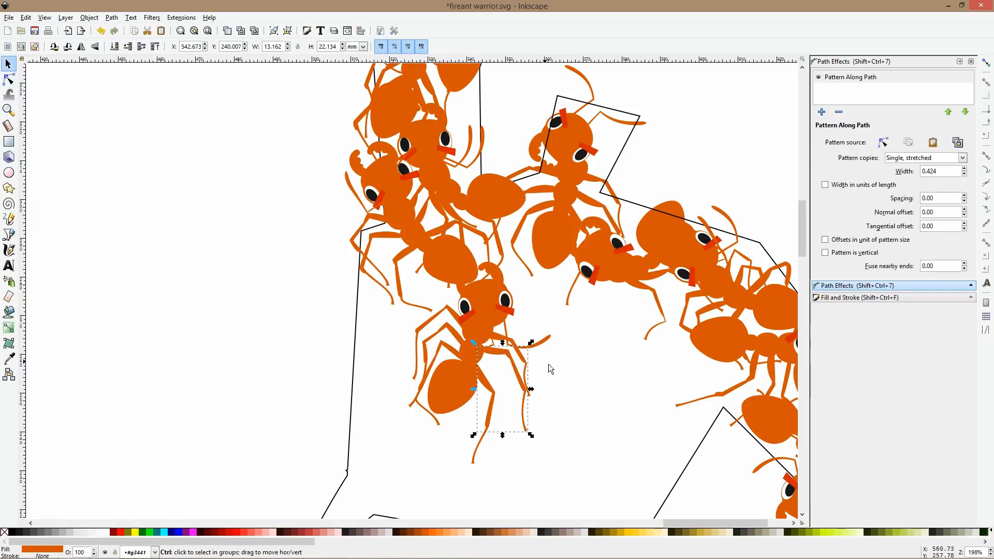
scroll(548, 365, "down", 3)
left_click(404, 355)
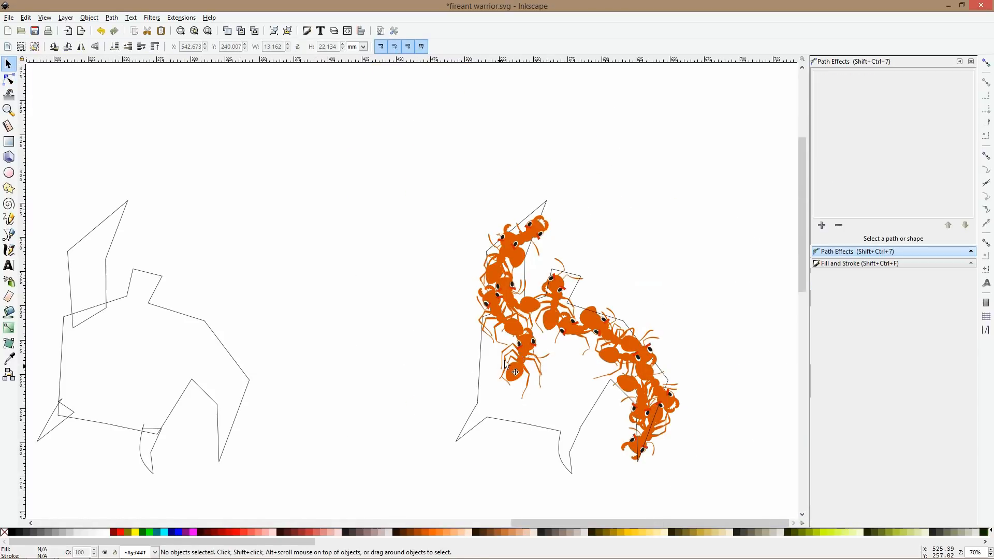
- Save the drawing and place a copy of the left shoulder ant inside the chest below the head ant
left_click(507, 325)
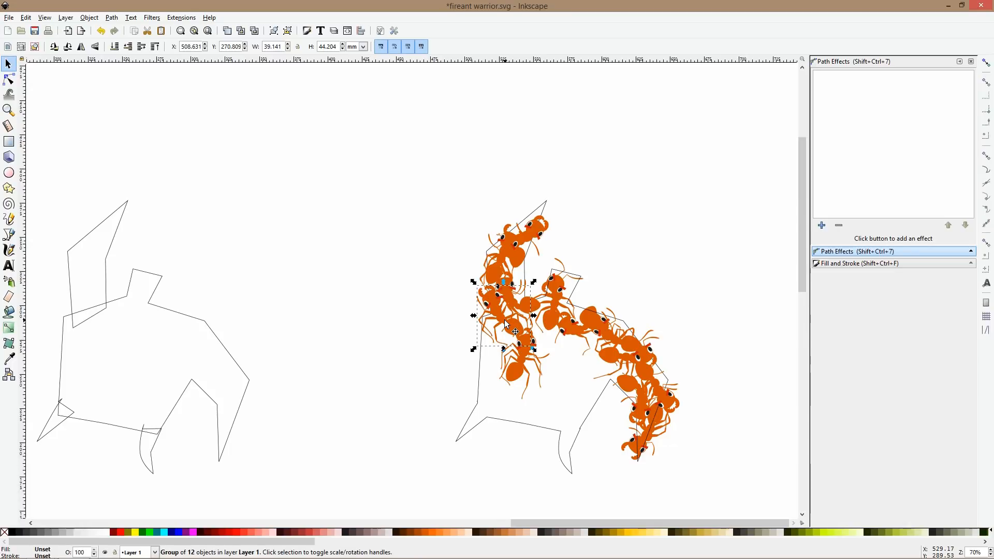
key("ctrl+s")
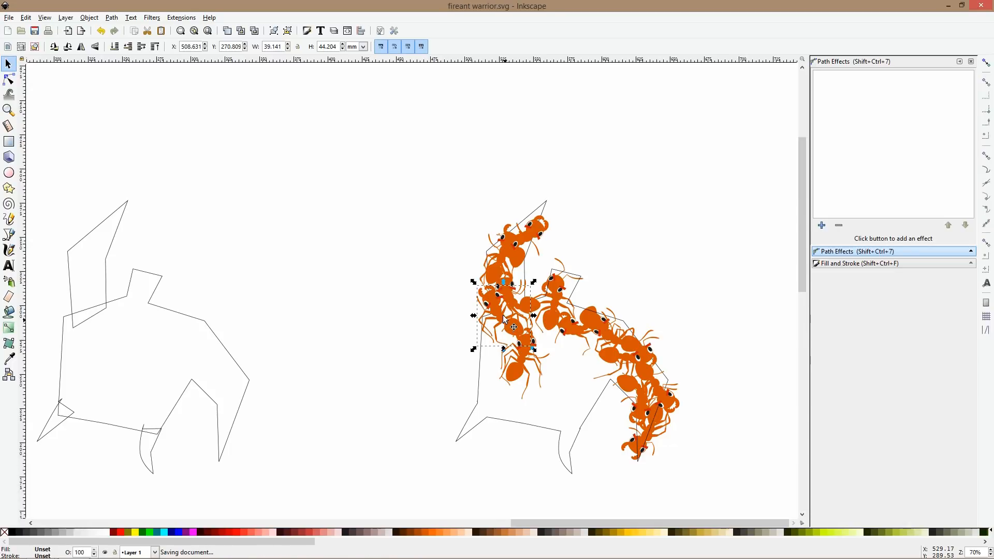
left_click_drag(507, 325, 555, 353)
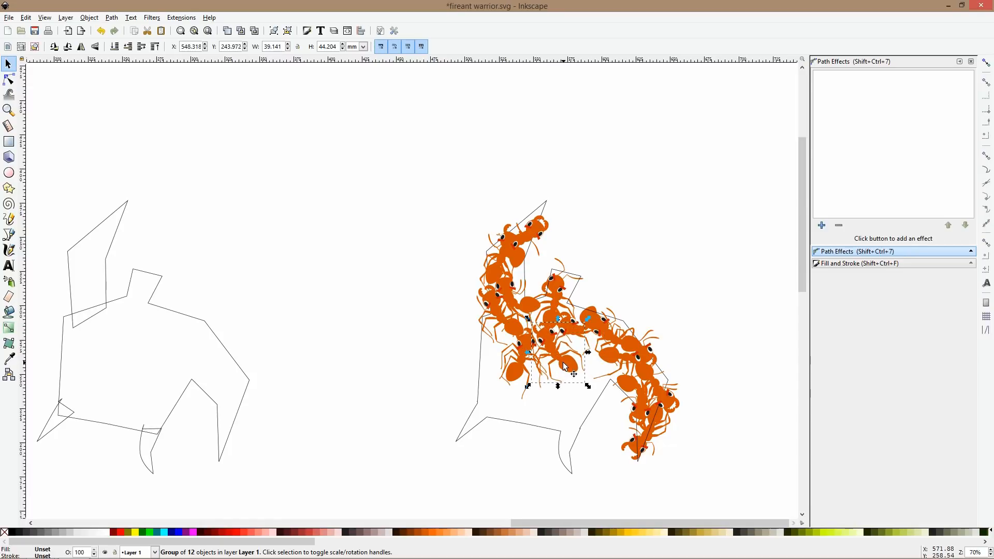
- Place a copy of the lowered arm's bottom ant beside the chest ants and rotate it counterclockwise so its head points down
left_click(647, 434)
scroll(644, 434, "up", 2)
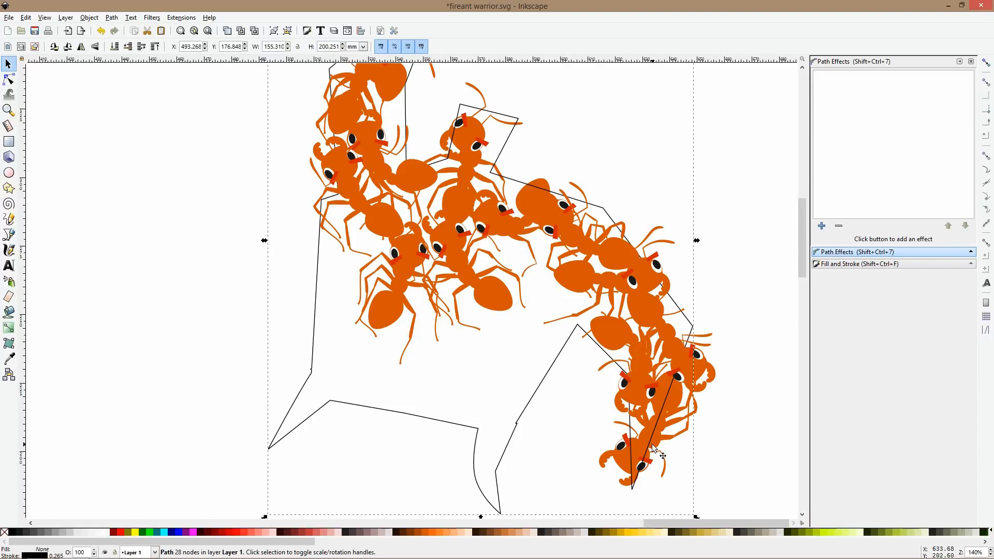
scroll(653, 448, "down", 2)
left_click(637, 454)
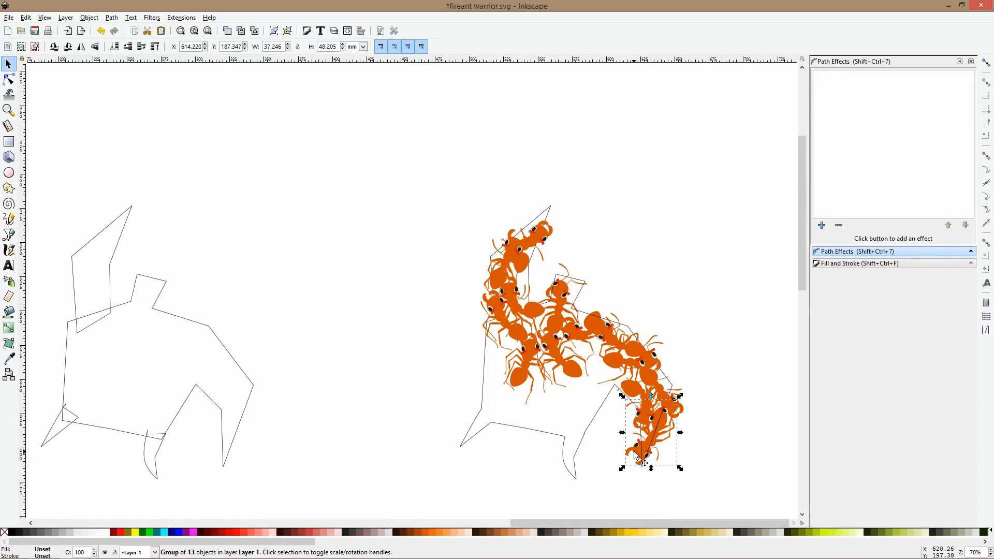
scroll(631, 458, "up", 3)
left_click_drag(629, 454, 457, 206)
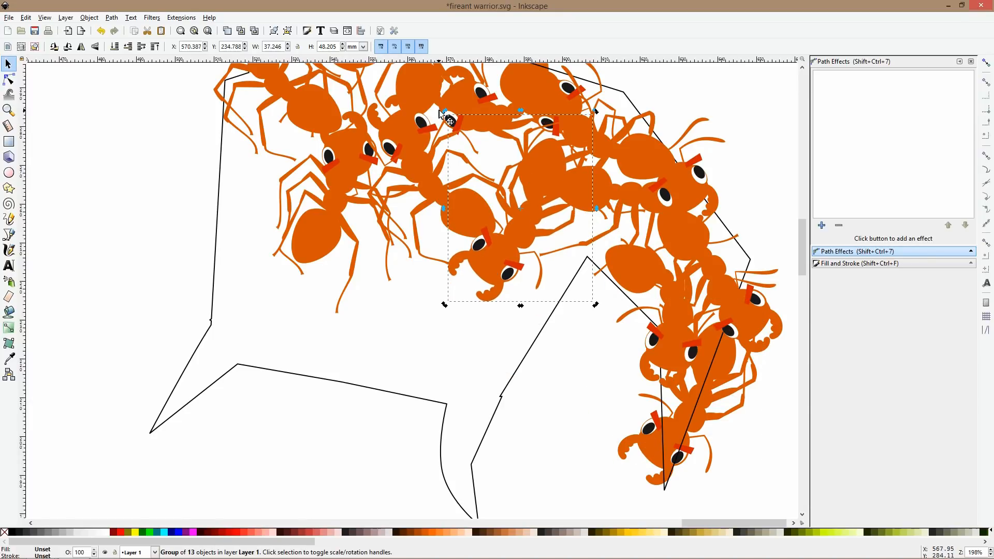
left_click_drag(444, 111, 349, 208)
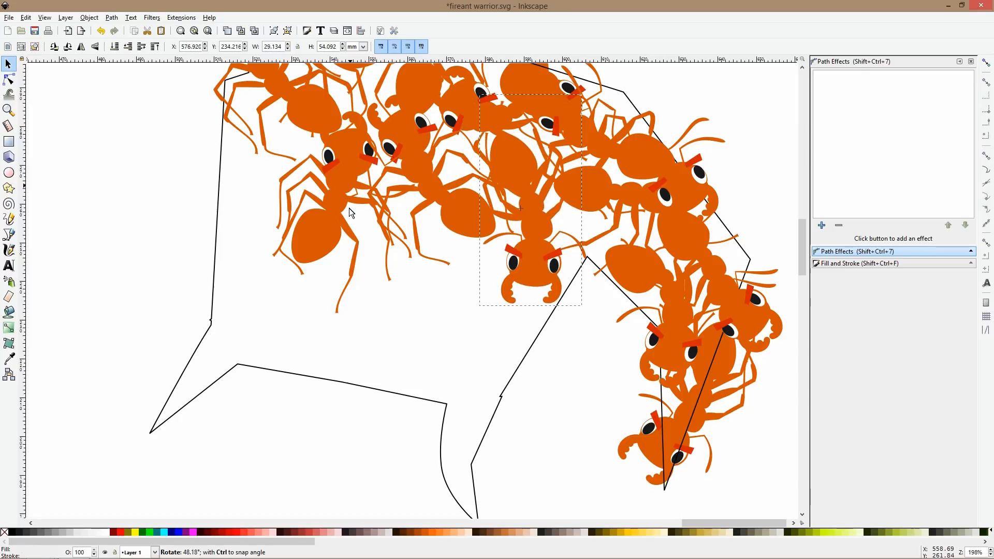
- Rotate the new copy's head and antennae slightly clockwise and shift them closer to its thorax
left_click(546, 288)
double_click(553, 263)
left_click(572, 225, "shift")
left_click(502, 242, "shift")
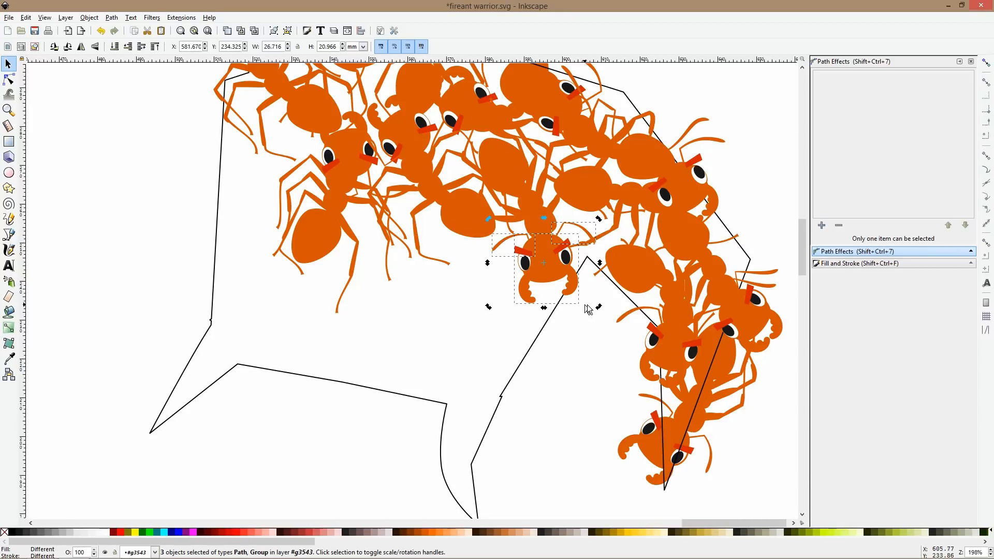
left_click_drag(601, 307, 533, 253)
left_click(565, 309)
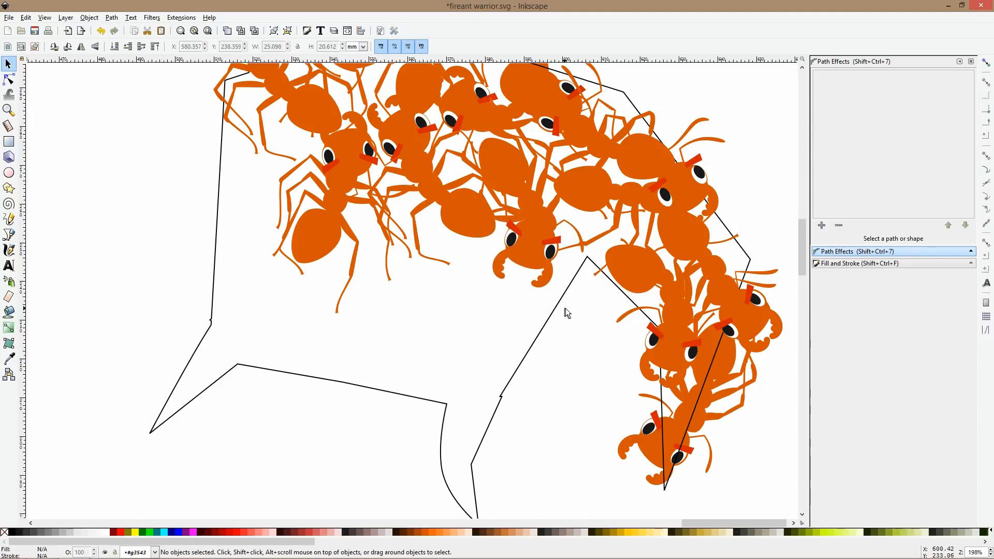
- Nudge the ant below the raised arm's shoulder upward so it overlaps the neighbouring chest ants more tightly
scroll(589, 244, "down", 1)
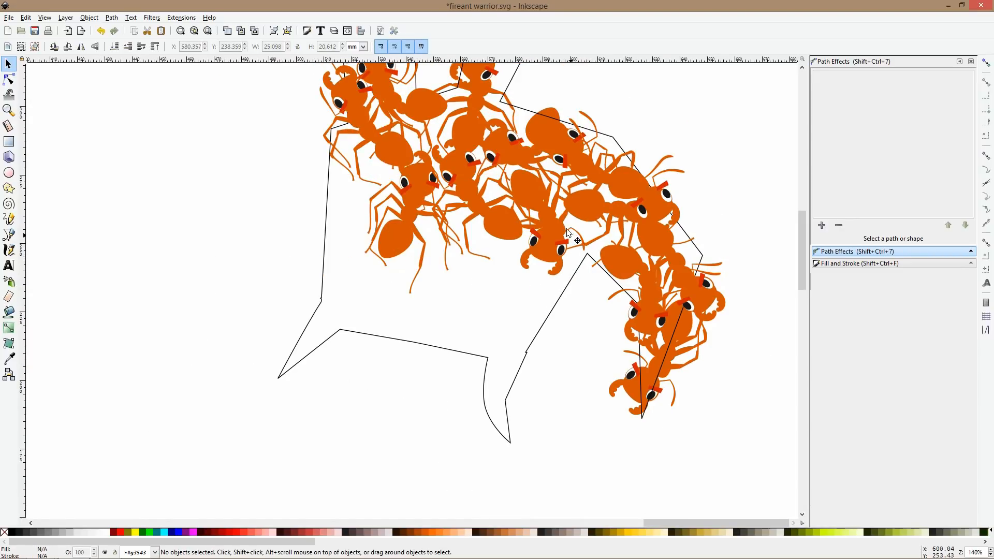
left_click_drag(411, 226, 414, 219)
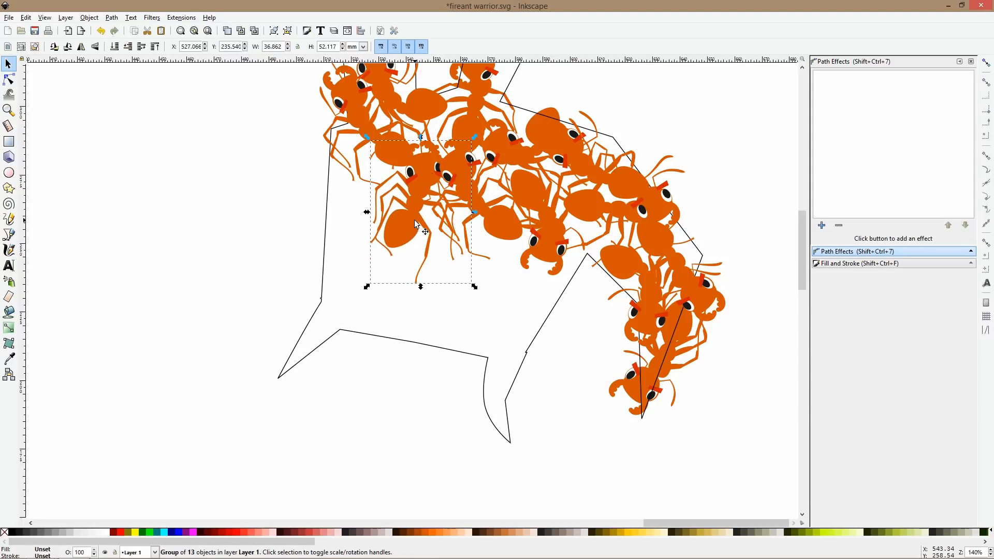
left_click_drag(413, 222, 411, 217)
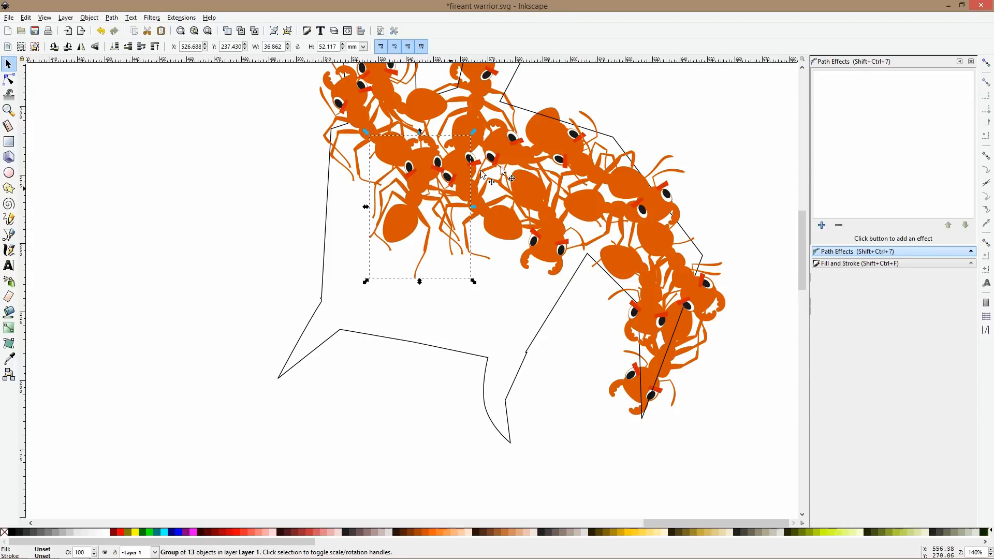
left_click(716, 117)
scroll(717, 117, "down", 4)
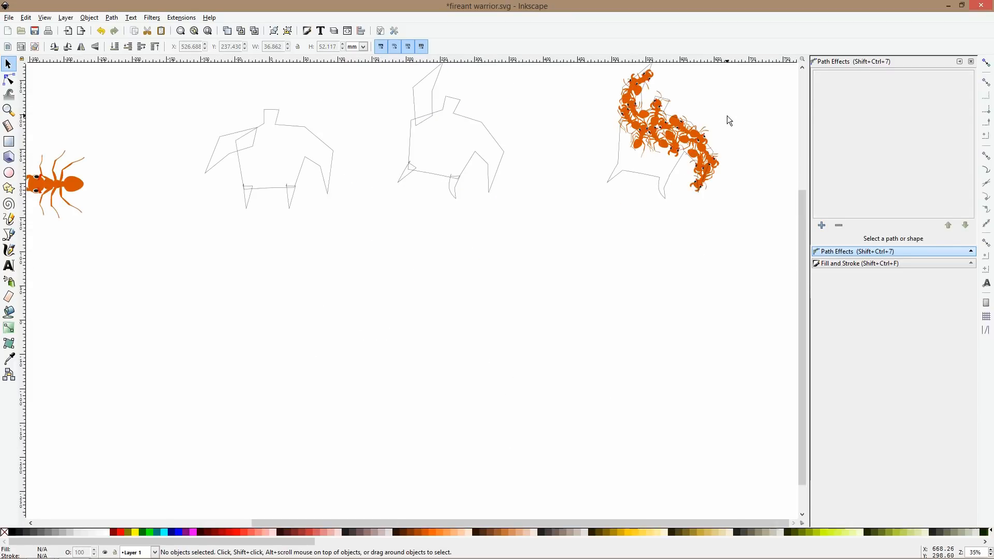
left_click_drag(727, 116, 603, 185)
scroll(527, 192, "up", 3)
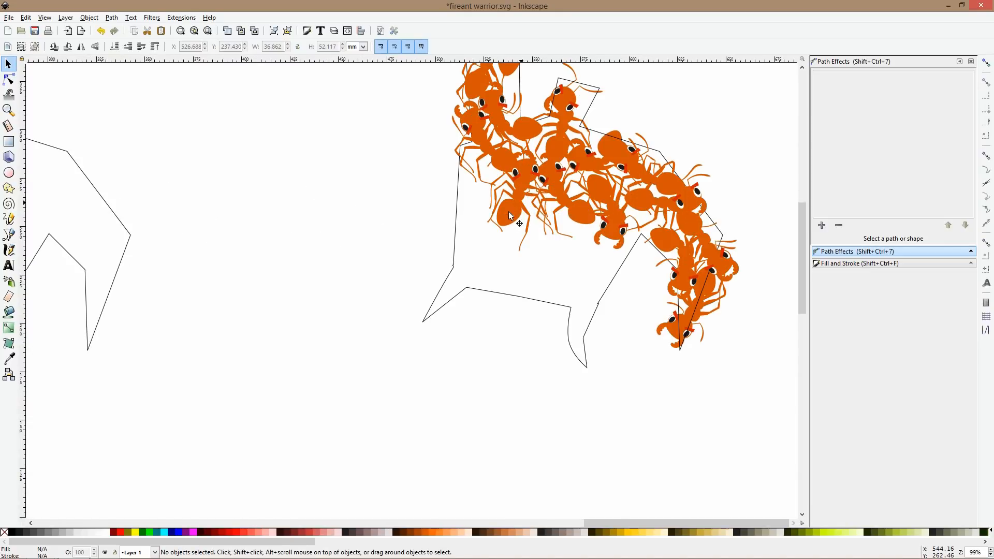
- Place a vertically flipped copy of the chest's lowest head-down ant along the left edge of the torso outline
left_click(510, 217)
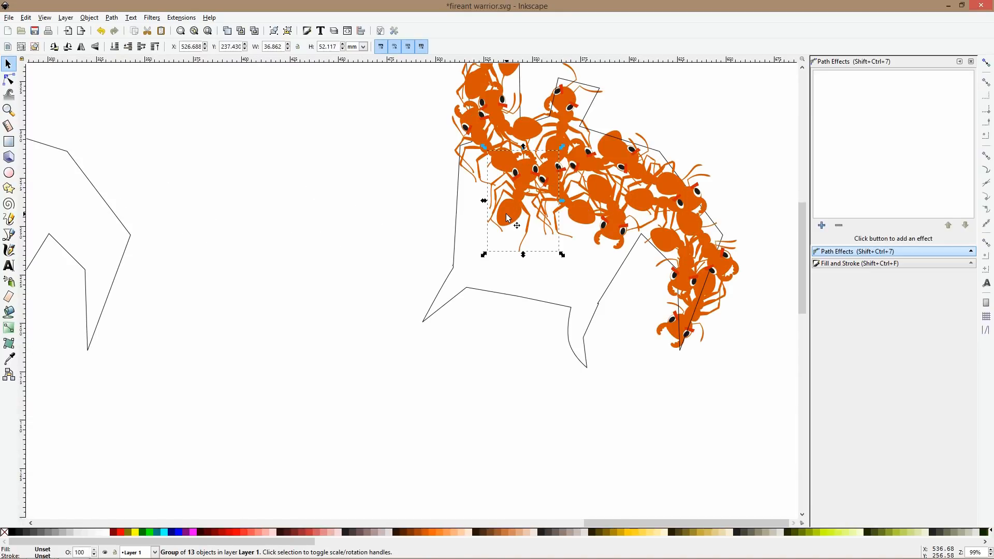
left_click(678, 243)
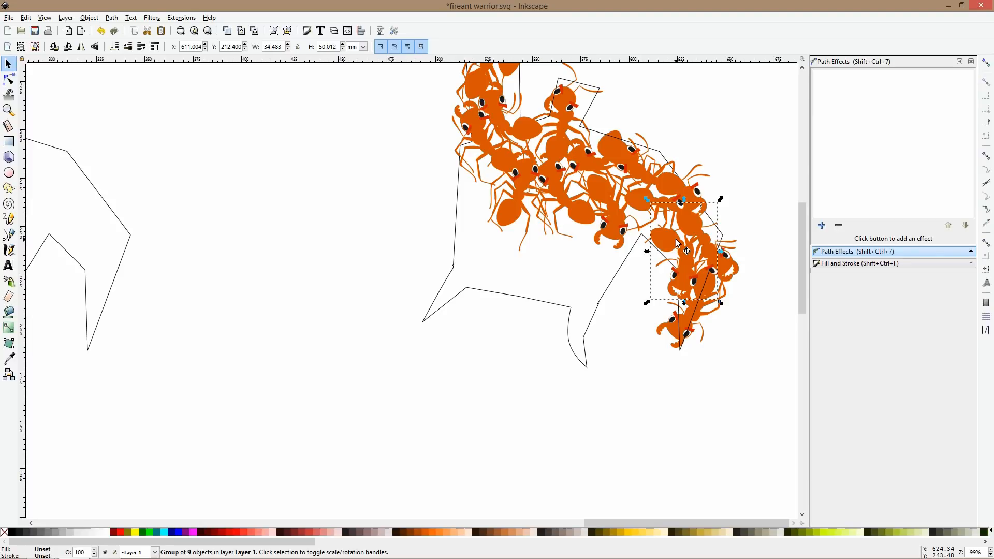
left_click(687, 192)
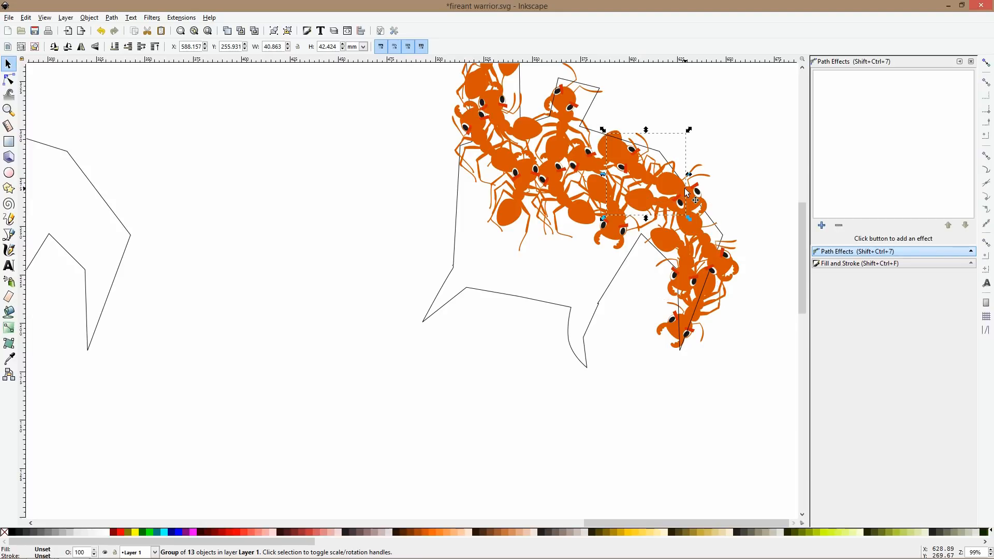
left_click(617, 236)
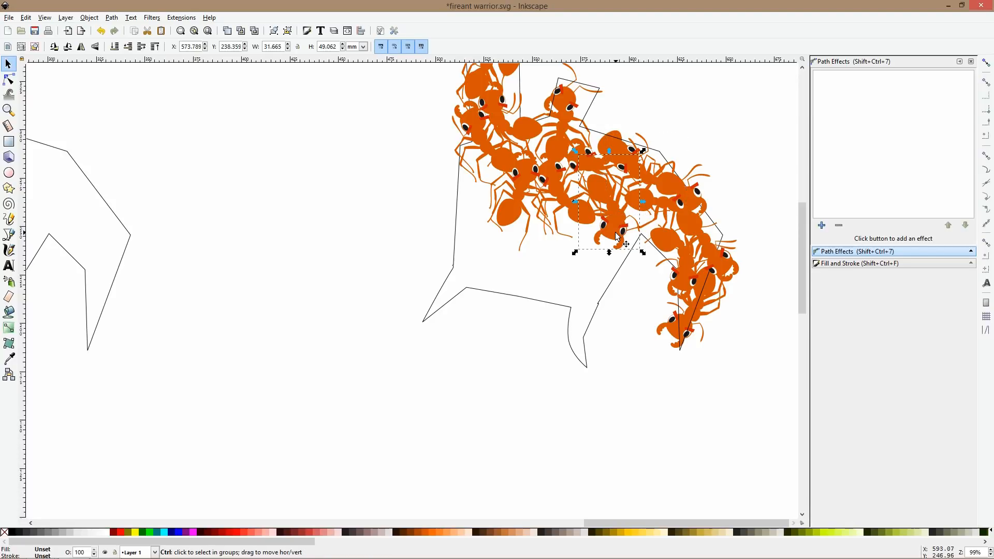
left_click_drag(618, 236, 506, 227)
key("v")
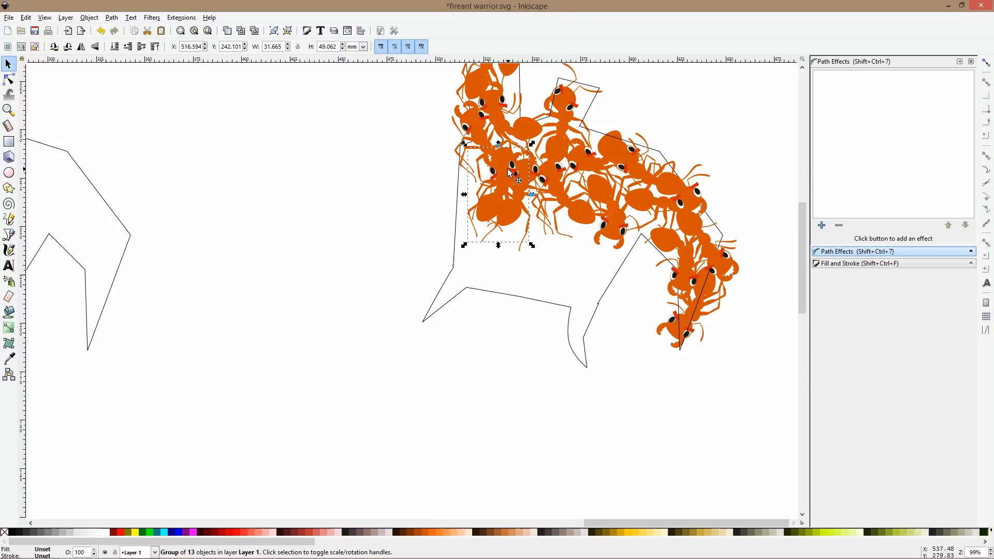
mouse_move(492, 187)
left_mouse_down()
mouse_move(477, 196)
mouse_move(485, 201)
left_mouse_up()
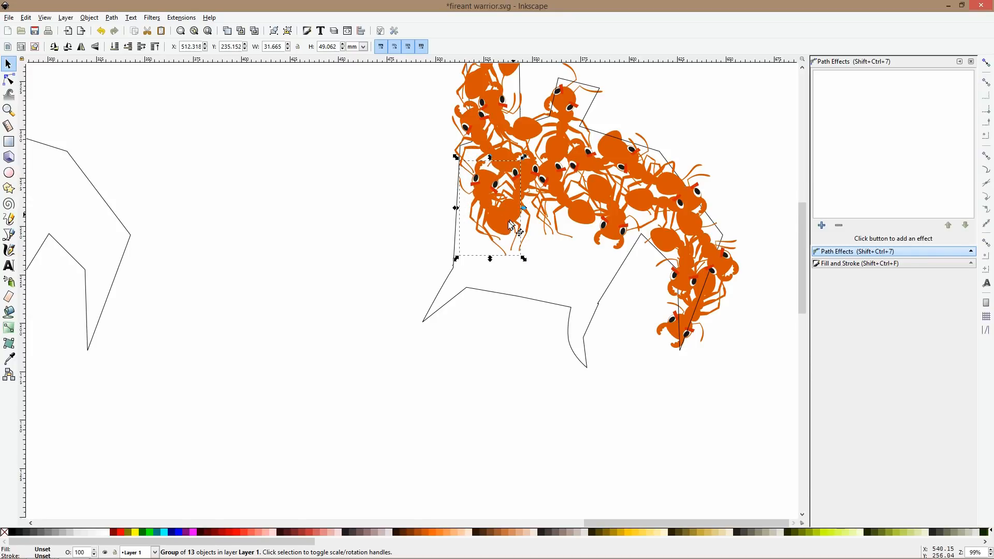
- Rotate the new torso ant clockwise to follow the left outline edge and nudge it up toward the shoulder ants
left_click(474, 184)
left_click_drag(457, 158, 483, 179)
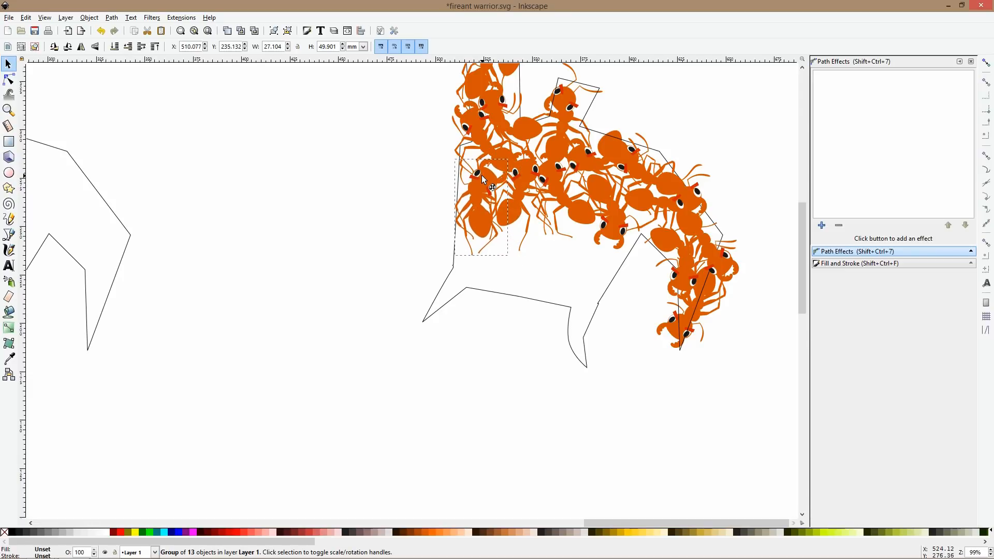
left_click(433, 189)
scroll(433, 188, "down", 3)
scroll(421, 234, "up", 3)
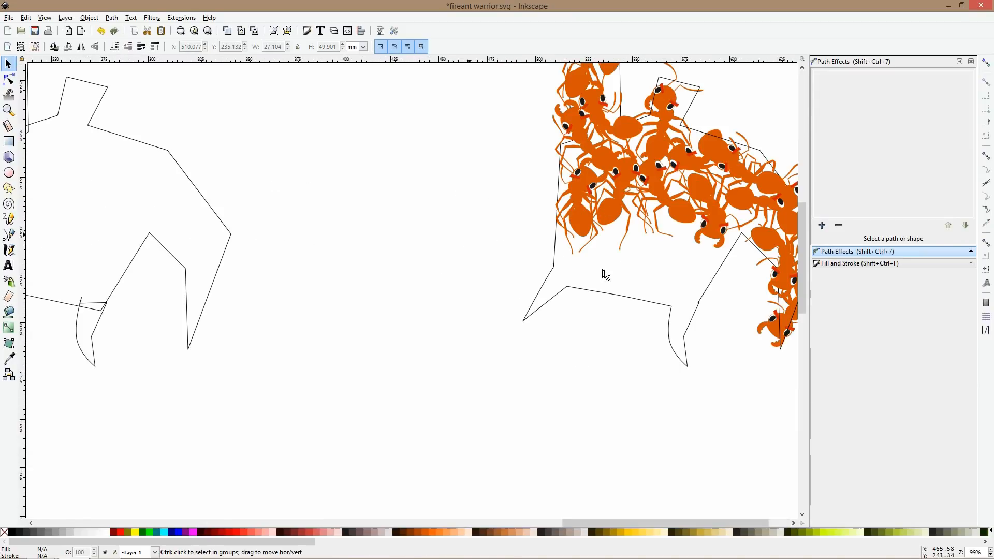
left_click_drag(590, 223, 592, 227)
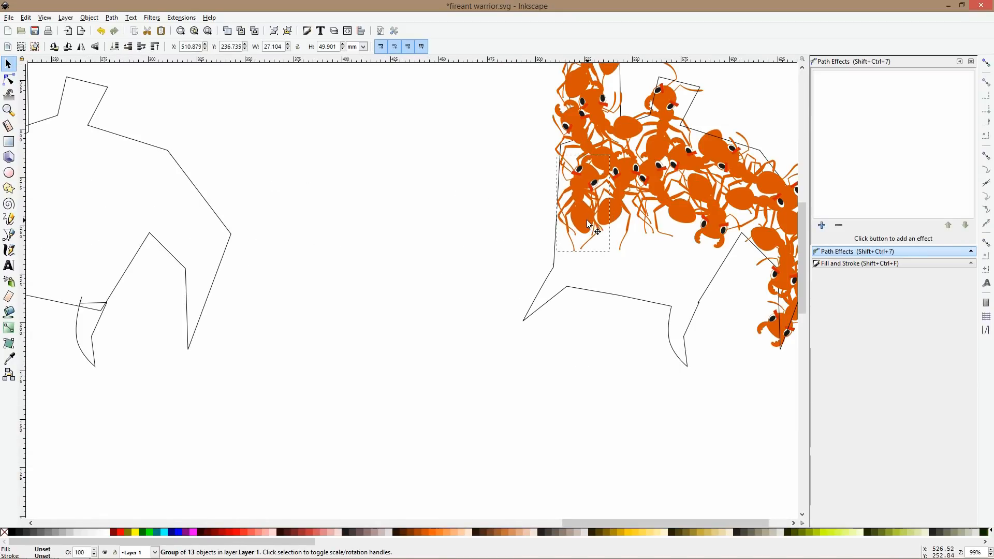
- Rotate the left torso ant's abdomen counterclockwise so it swings toward the neighbouring ant's abdomen
scroll(580, 186, "up", 2)
double_click(591, 260)
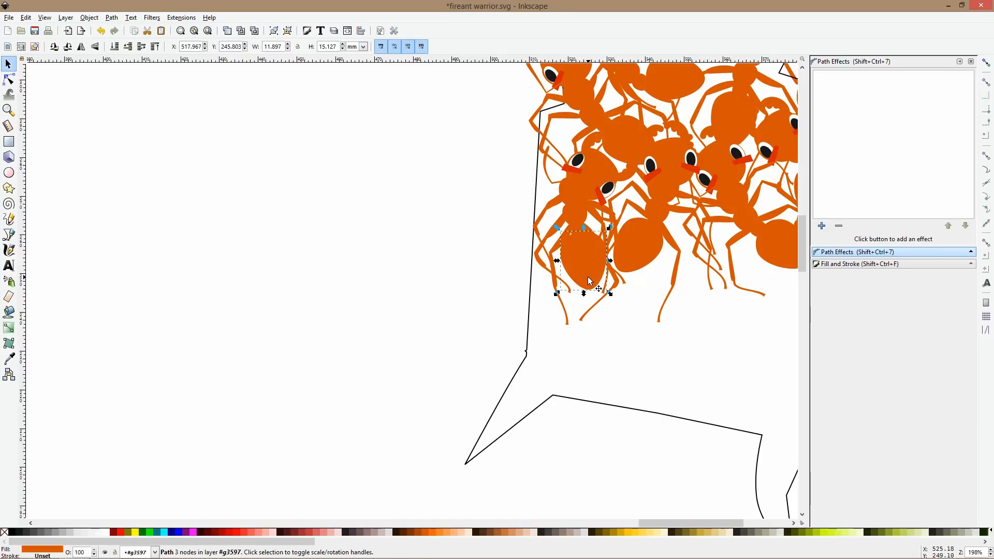
left_click_drag(609, 295, 643, 279)
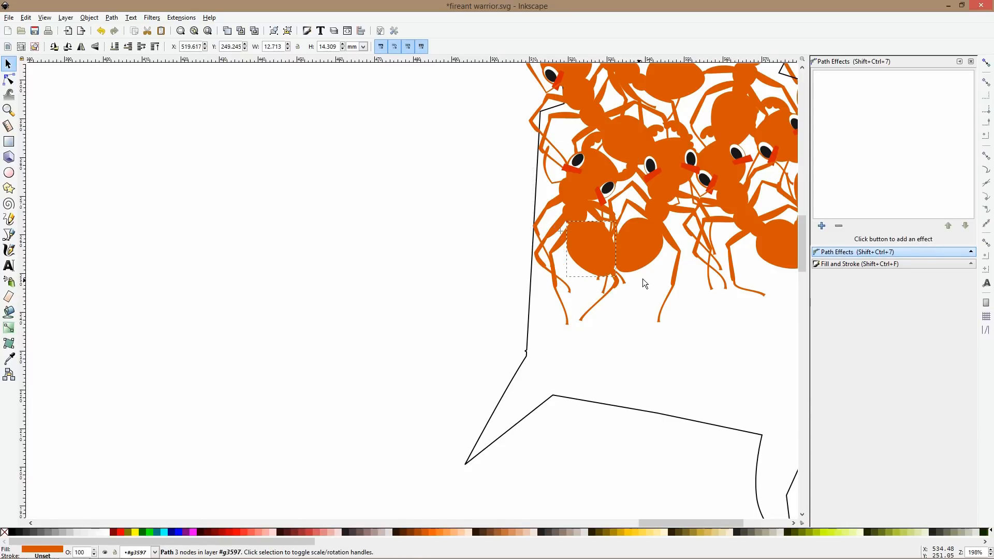
- Angle the left torso ant's rear leg beneath its abdomen and bend the leg's tip outward toward the neighbouring ant
left_click(554, 288)
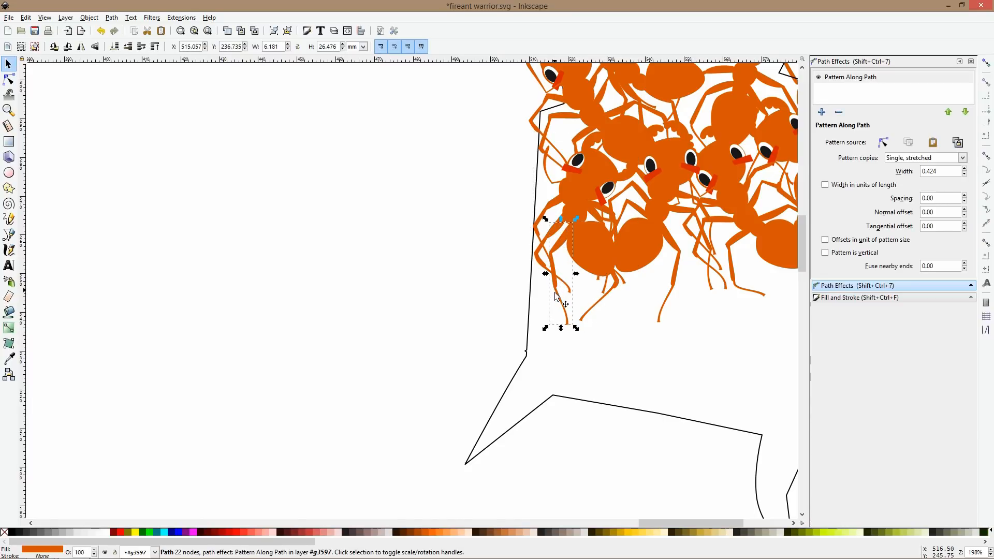
left_click(601, 316)
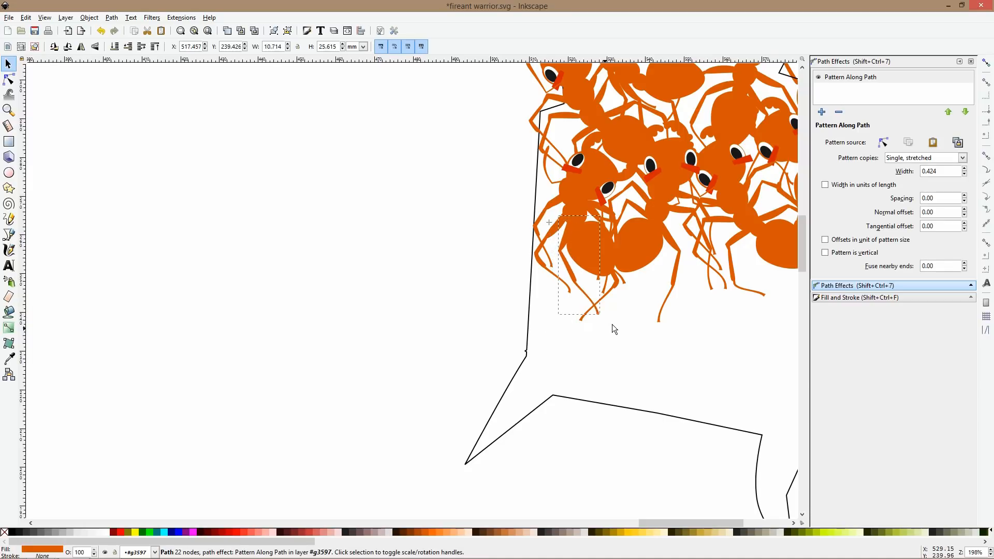
left_click(9, 80)
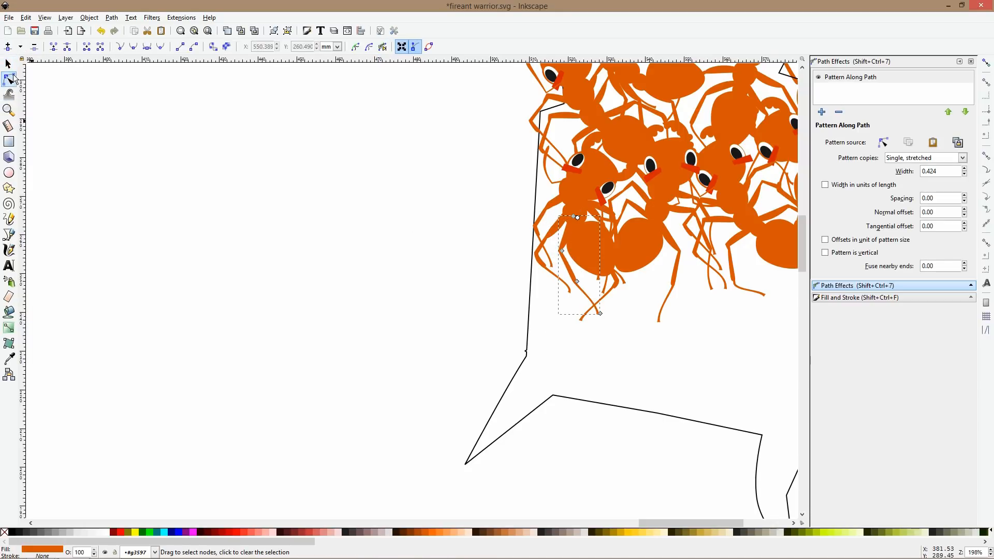
left_click_drag(603, 314, 625, 299)
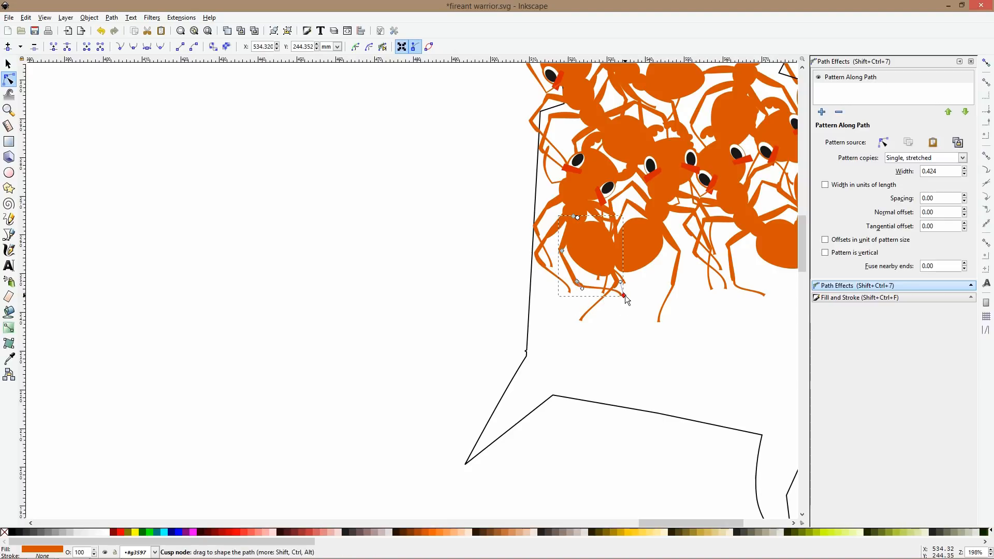
key("s")
left_click(371, 315)
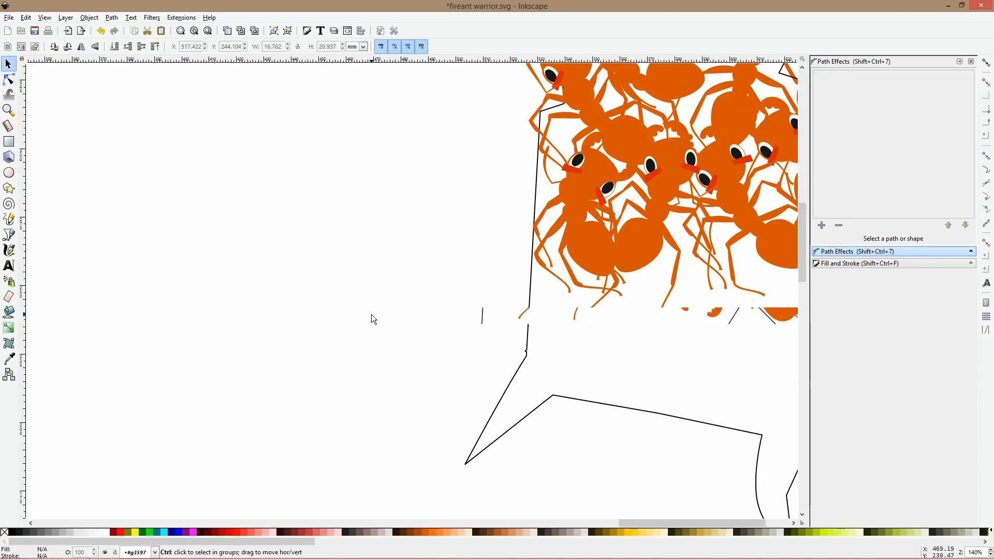
- Nudge the head ant and the chest ants slightly so they overlap more tightly
scroll(371, 315, "down", 3)
scroll(567, 304, "up", 1)
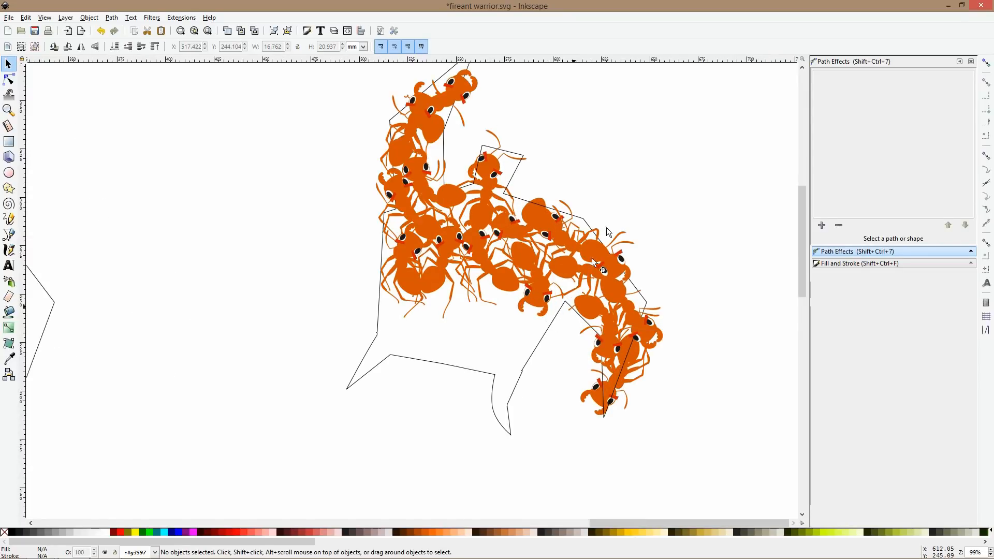
left_click(486, 208)
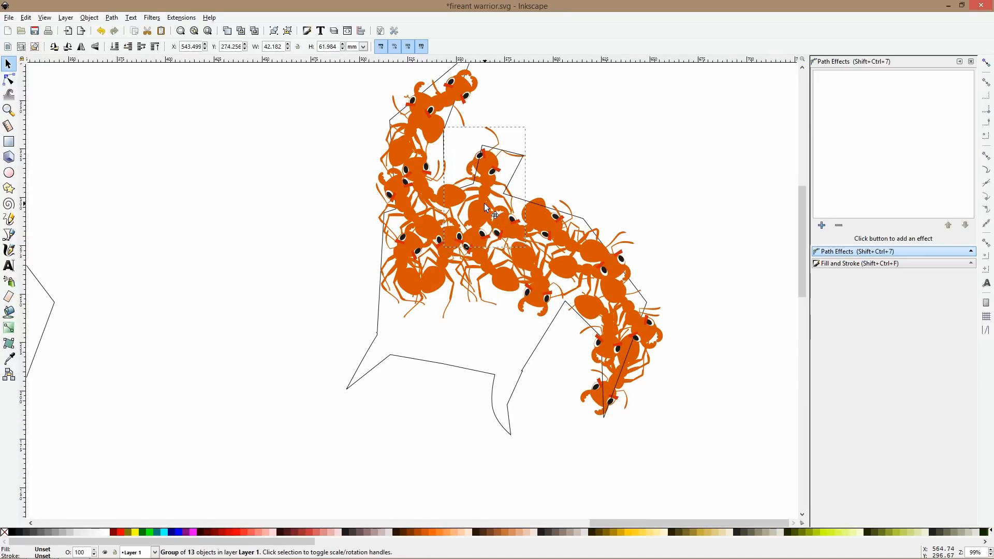
left_click(482, 253)
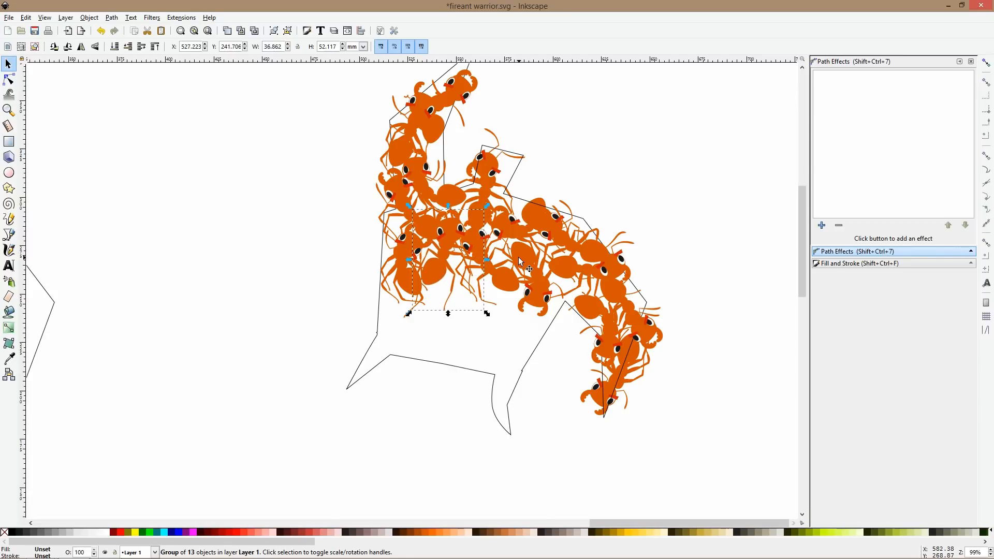
left_click(497, 282)
left_click(525, 228)
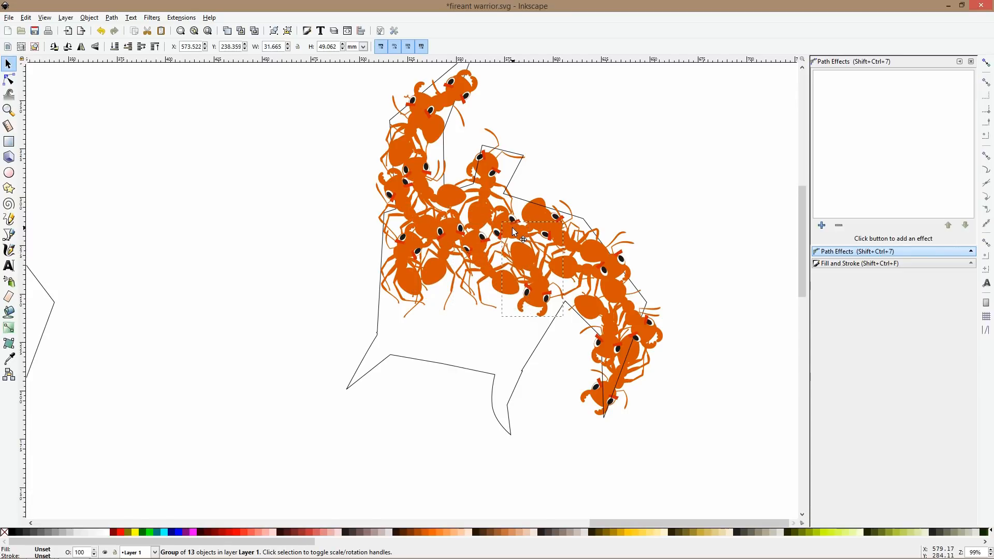
left_click_drag(566, 244, 564, 244)
- Rotate the ant beside the neck slightly counterclockwise so it fits the shoulder line of the outline
left_click(543, 206)
left_click(542, 206)
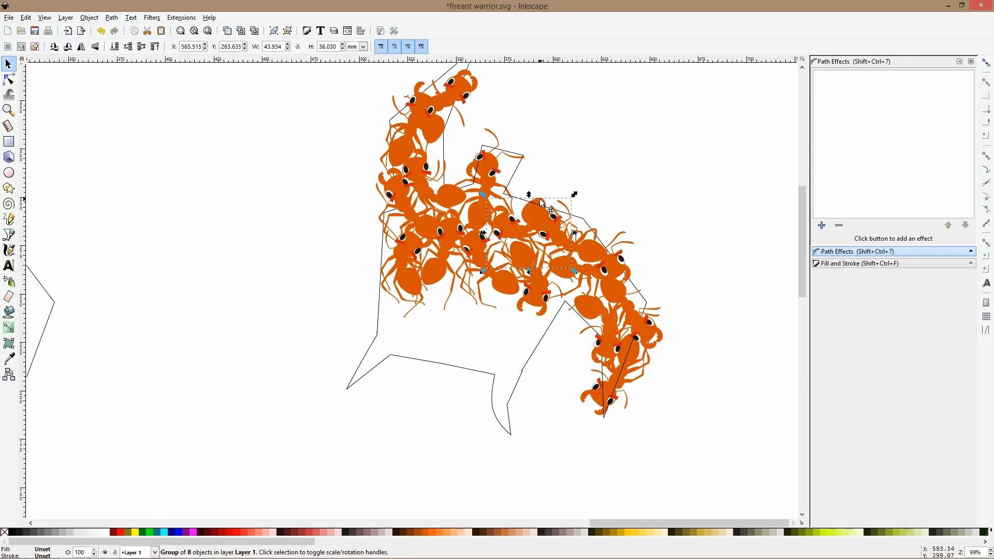
left_click_drag(572, 193, 570, 188)
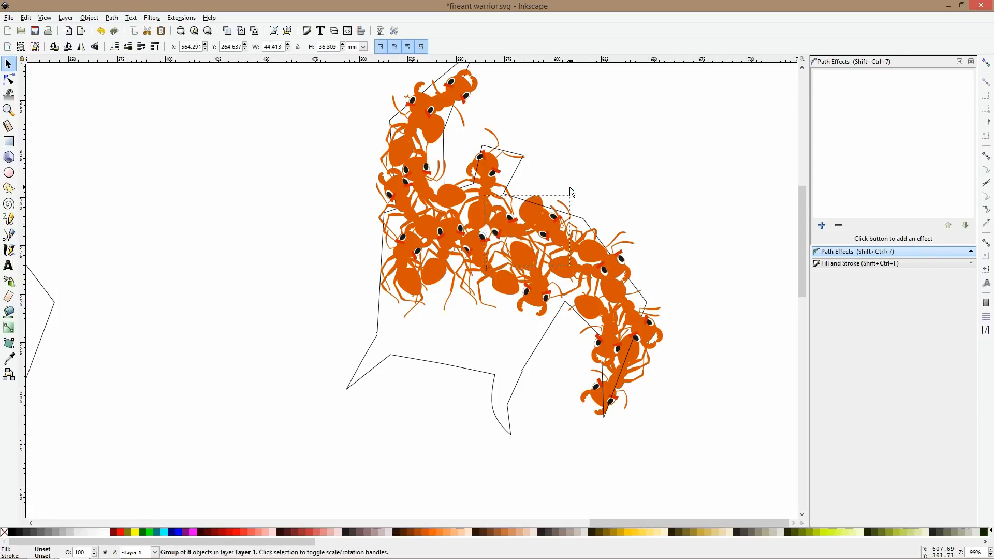
left_click(603, 210)
scroll(602, 210, "down", 2)
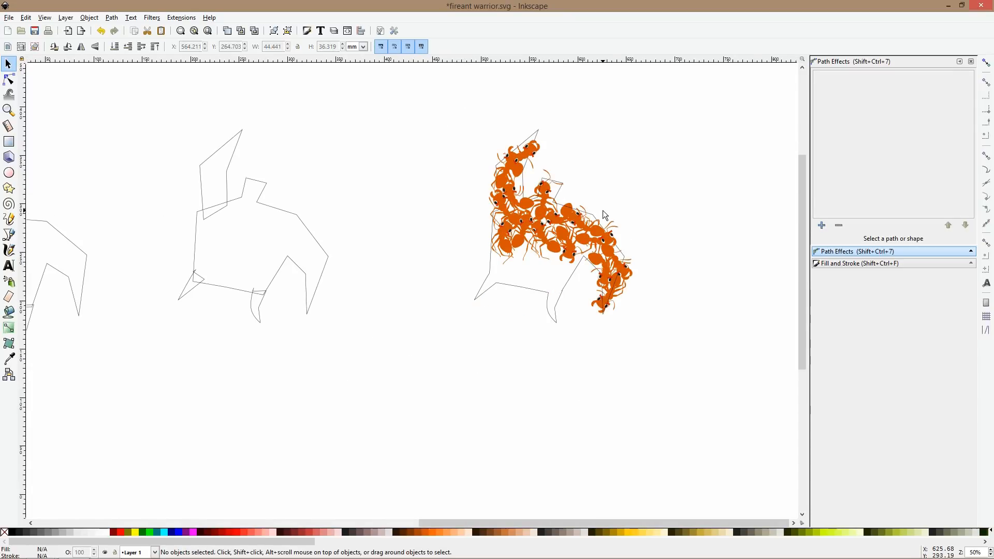
scroll(638, 272, "up", 1)
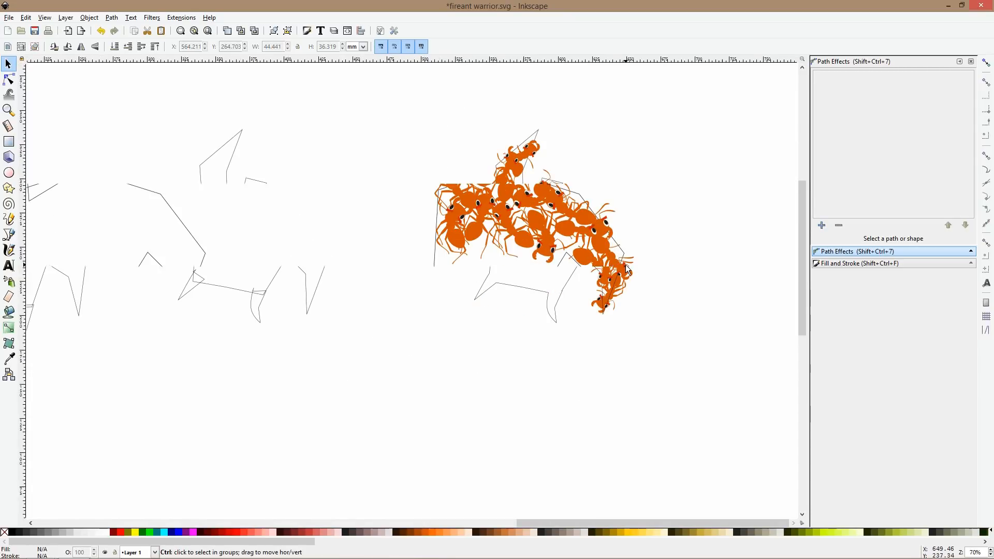
- Shift the lowered arm's inner ant slightly up and left, and lower the figure outline beneath the ants
left_click(604, 310)
scroll(603, 309, "up", 2)
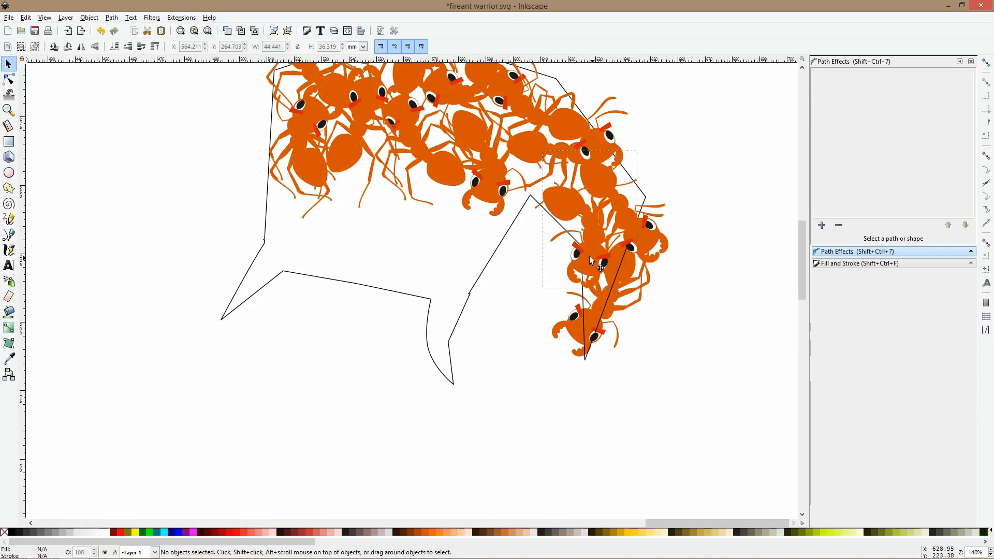
left_click(598, 333)
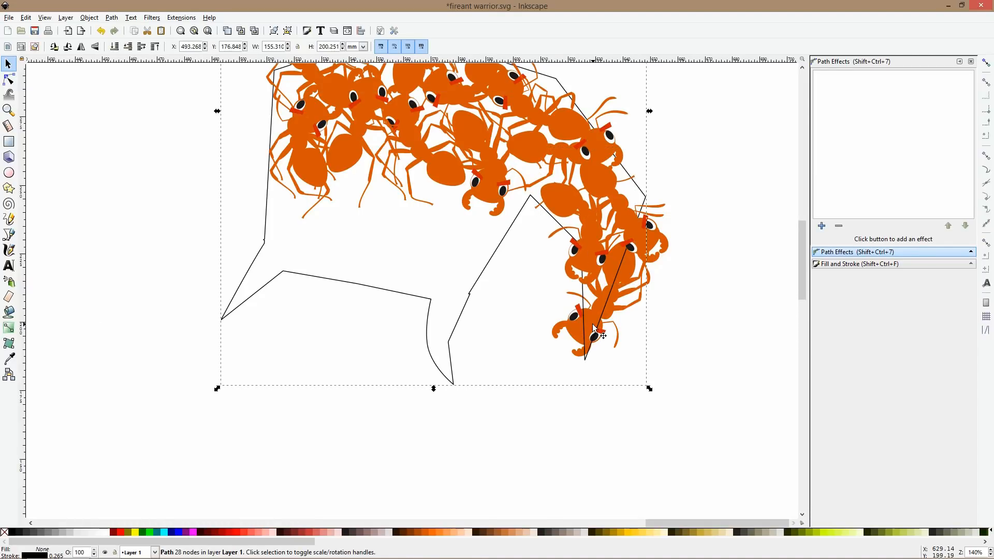
left_click(594, 331)
left_click(430, 345)
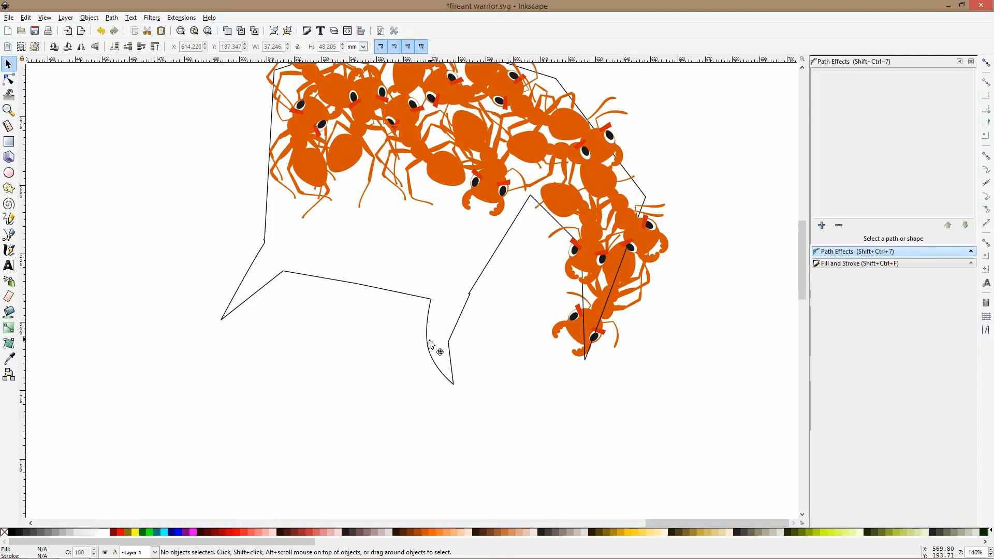
key("Page_Down")
- Move the lowered arm's bottom ant up and left, and nudge the elbow ant inward to tighten the arm
left_click_drag(593, 327, 586, 315)
left_click(646, 244)
left_click_drag(670, 268, 650, 245)
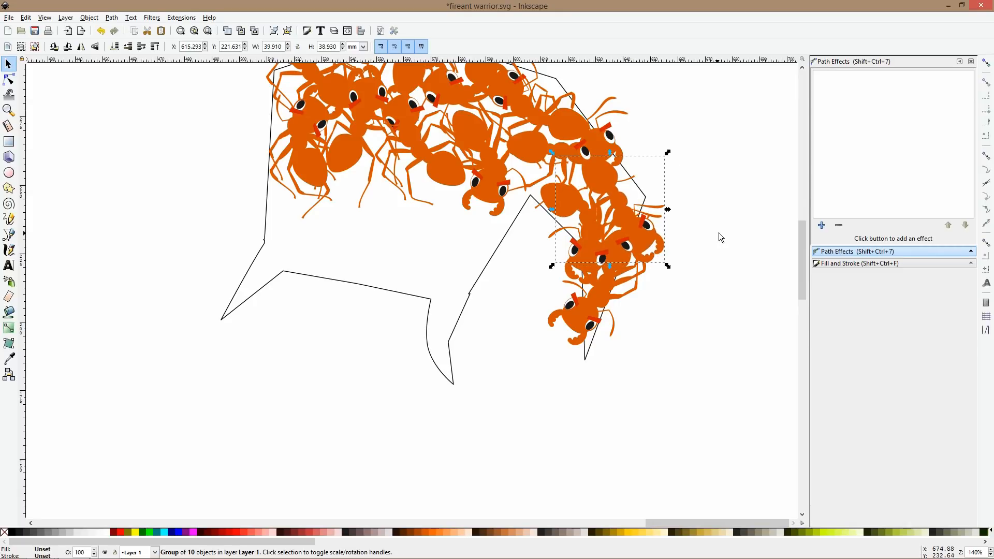
left_click(719, 237)
scroll(719, 237, "down", 2)
scroll(718, 237, "up", 4)
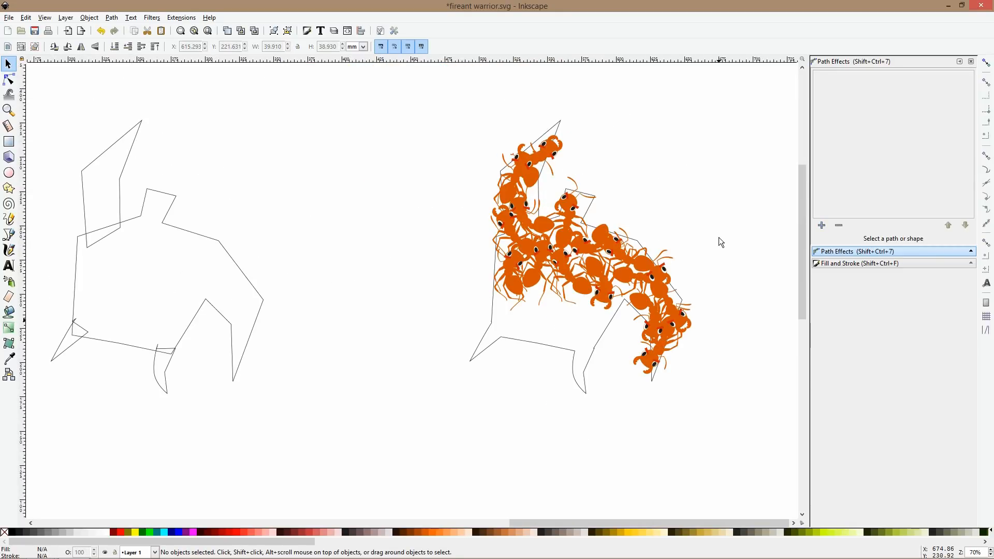
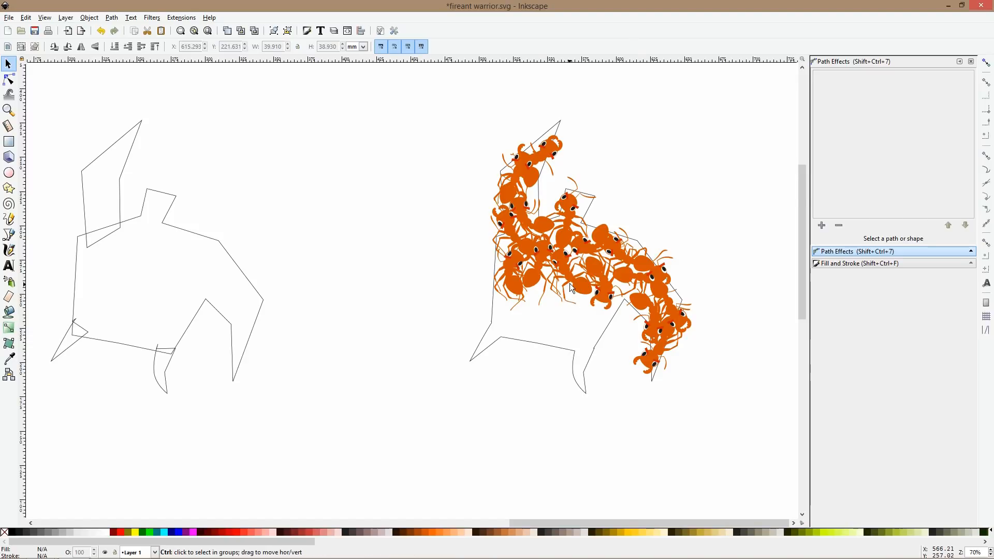
- Place a horizontally flipped copy of the lowered arm's shoulder ant below the chest and rotate it clockwise so its head points down-right
scroll(570, 285, "up", 2)
left_click(502, 271)
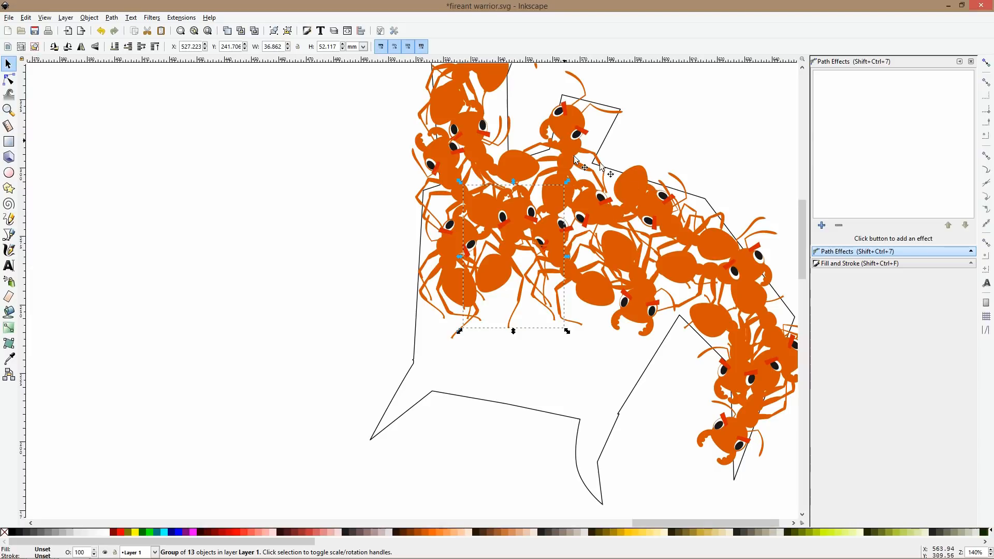
left_click(694, 232)
left_click_drag(693, 234, 569, 322)
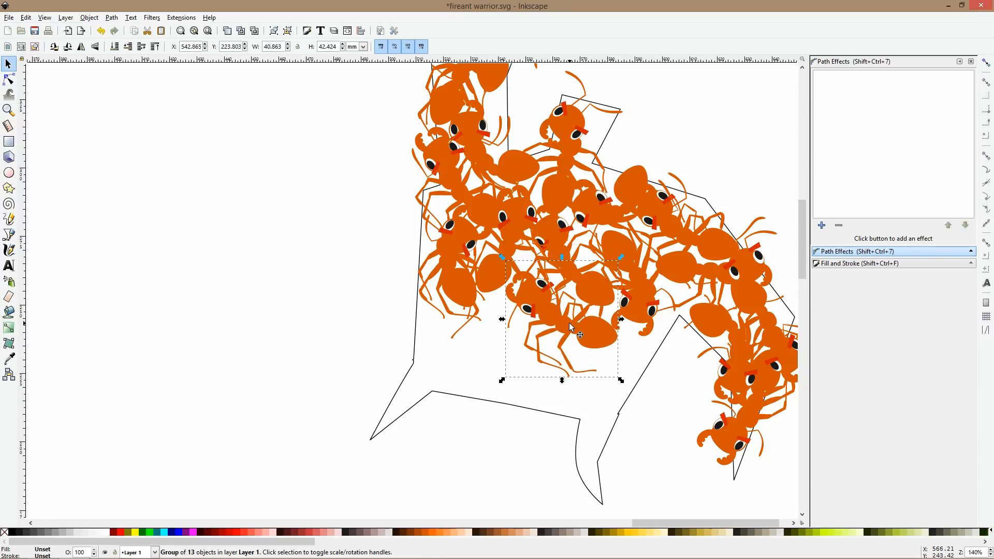
key("h")
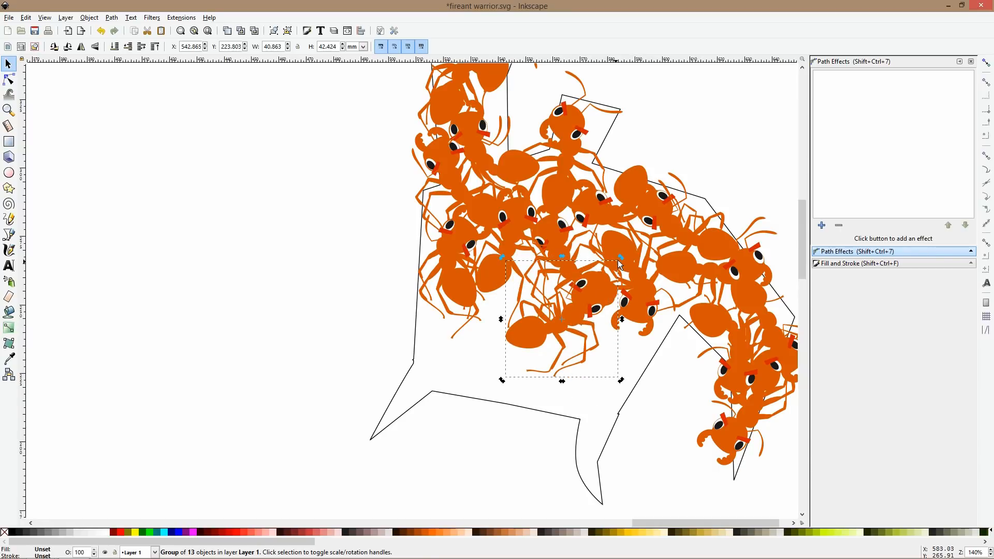
left_click_drag(621, 259, 569, 341)
scroll(604, 372, "down", 1)
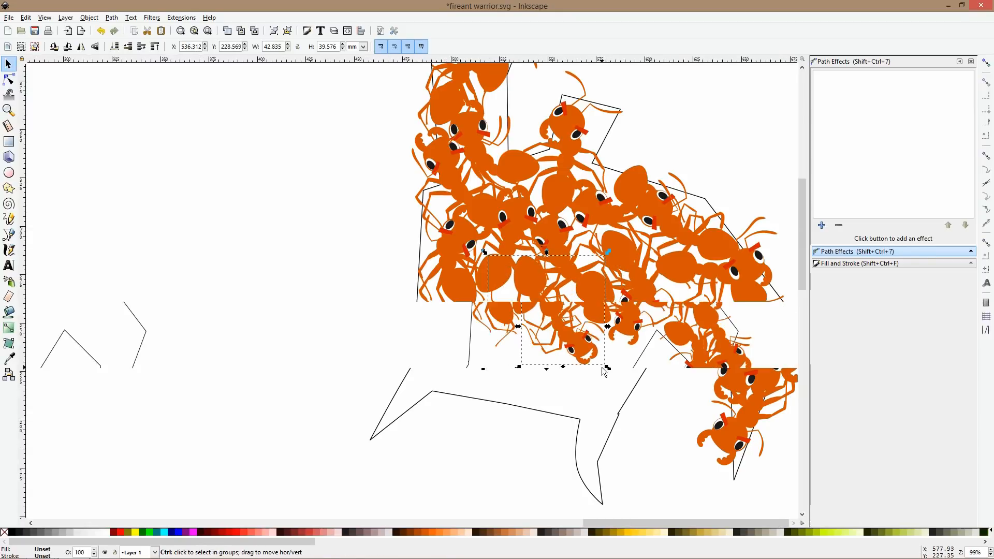
- Place a copy of the raised arm's forearm ant at the right hip, flipped vertically and horizontally so its head points down
left_click(496, 170)
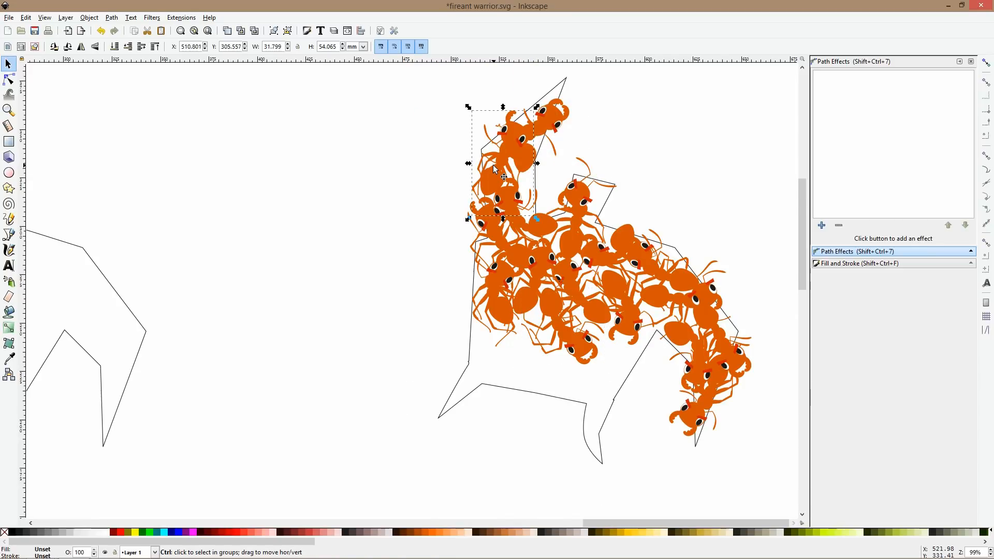
left_click_drag(466, 198, 610, 386)
key("v")
key("h")
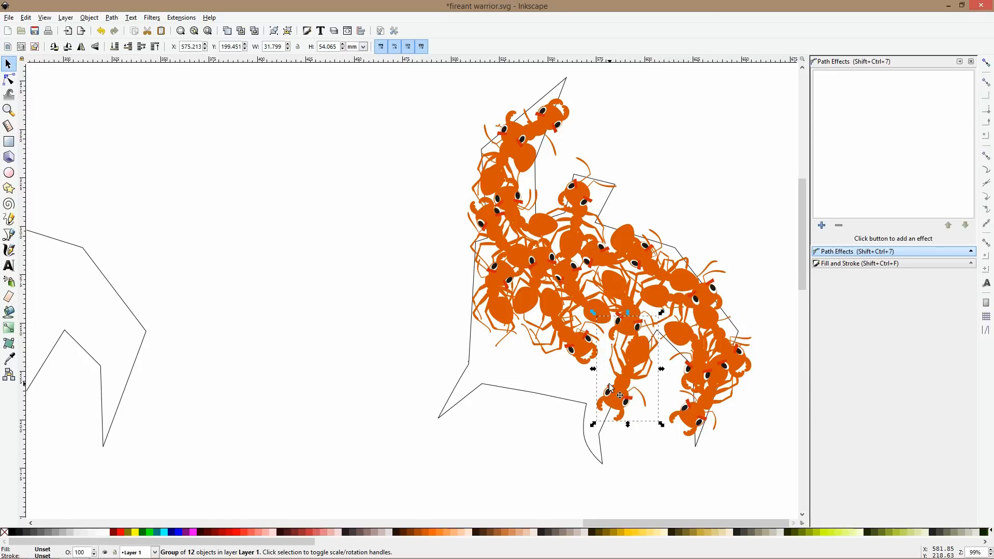
- Move and rotate the selected ant so it hangs head-down above the outline's curved leg, and lower it two levels in the stacking order
left_click_drag(636, 347, 616, 346)
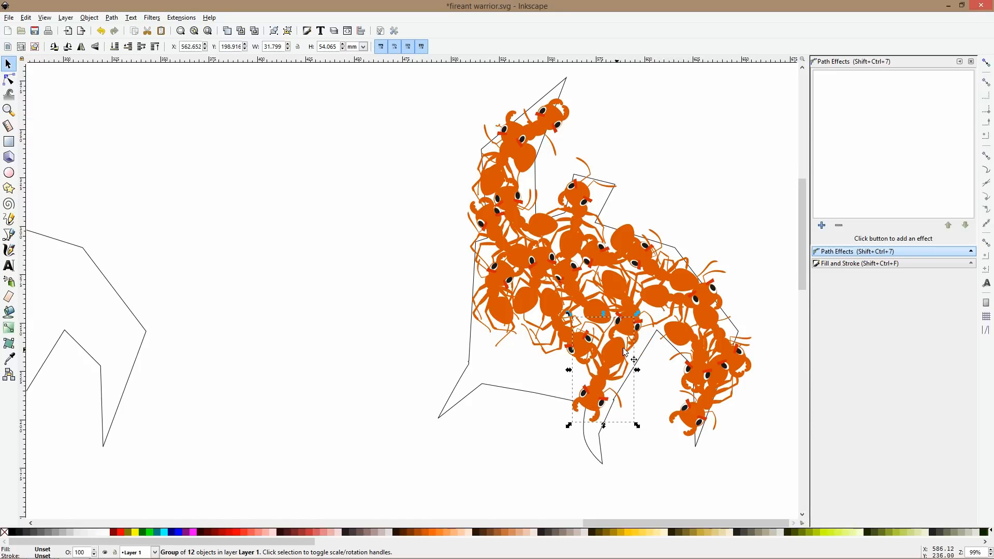
left_click_drag(637, 313, 627, 309)
left_click_drag(603, 351, 593, 339)
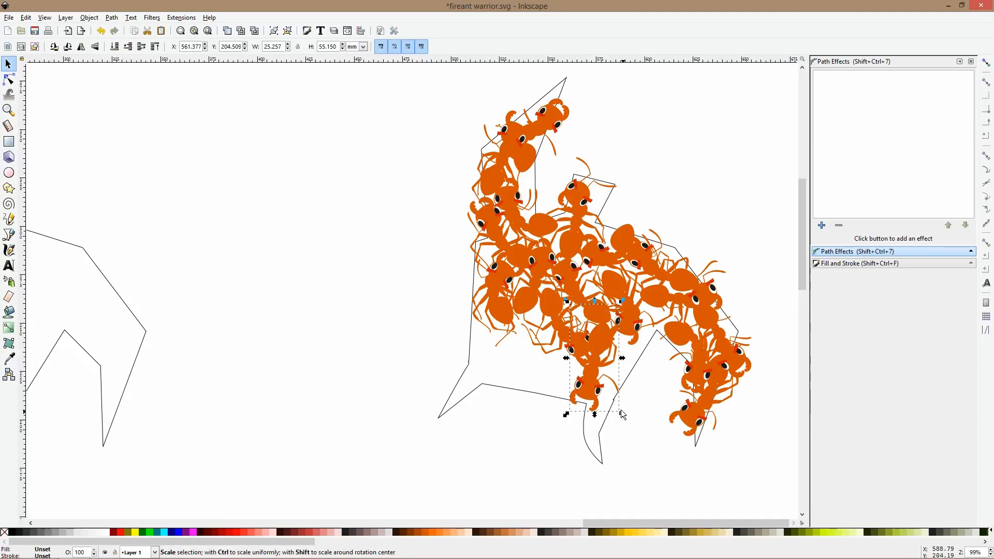
left_click_drag(564, 416, 591, 420)
scroll(598, 378, "up", 1)
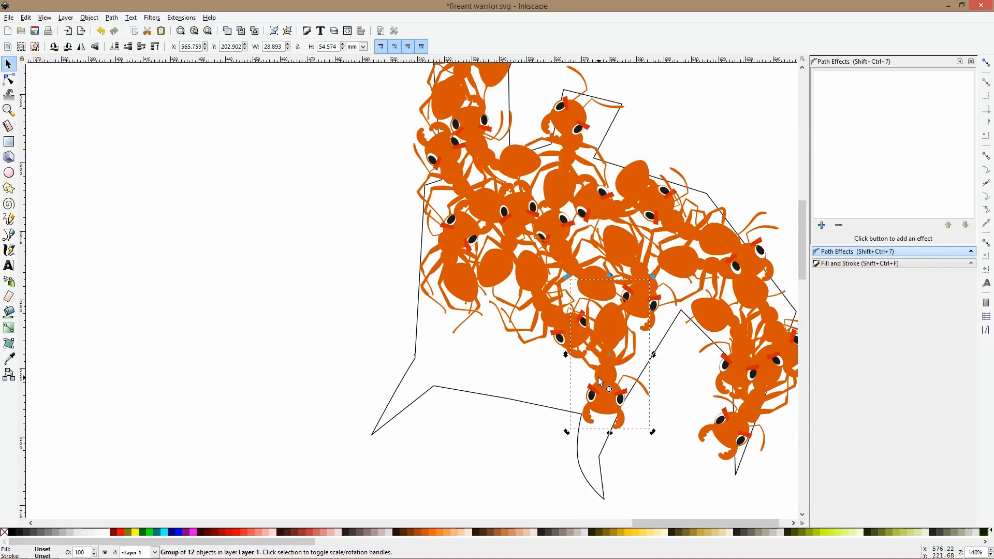
key("Page_Down")
key("Page_Down")
left_click(650, 440)
- Rotate the head of the neighbouring ant clockwise inside its group and shift its two antennae down to meet the head
scroll(588, 356, "up", 1)
left_click(578, 326, "ctrl")
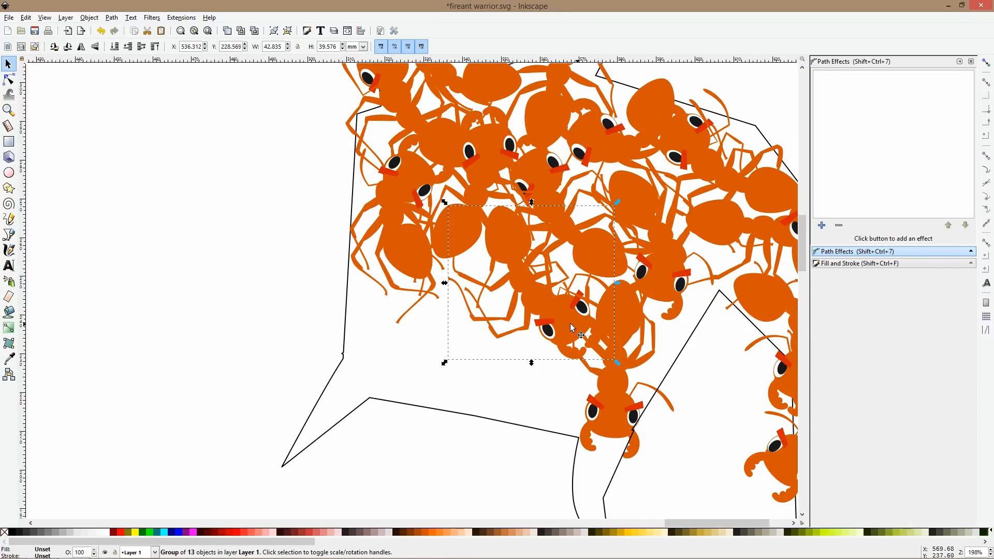
double_click(570, 323)
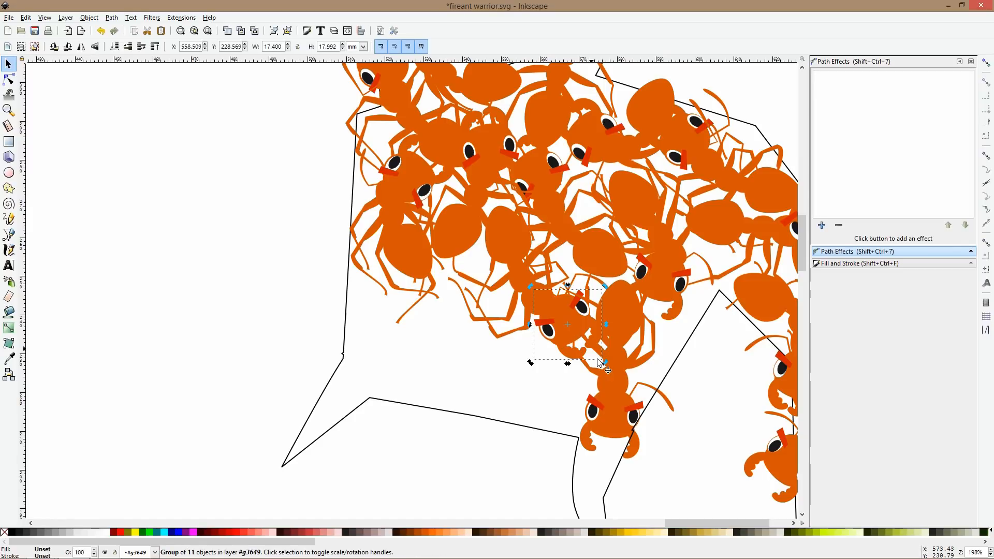
left_click_drag(605, 363, 579, 372)
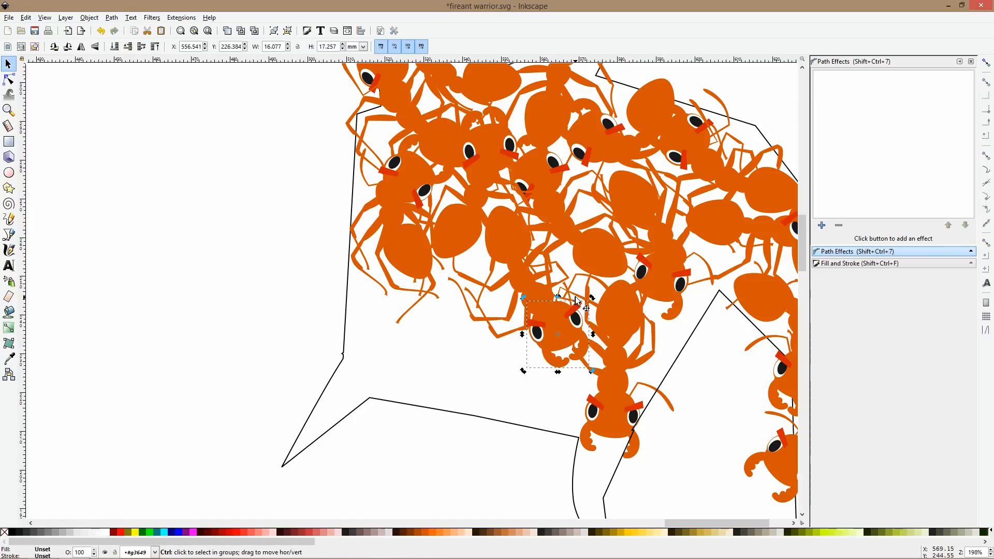
left_click(577, 287, "ctrl")
left_click(580, 276, "ctrl+shift")
left_click_drag(581, 275, 577, 280)
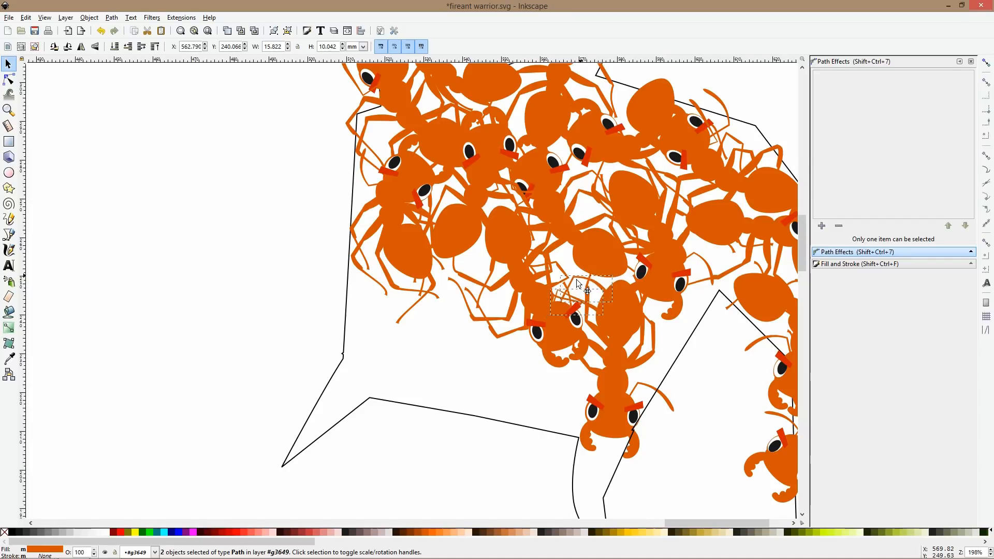
- Shift the neck segment, head and antenna of the ant above the curved leg slightly left inside its group
scroll(626, 342, "down", 2)
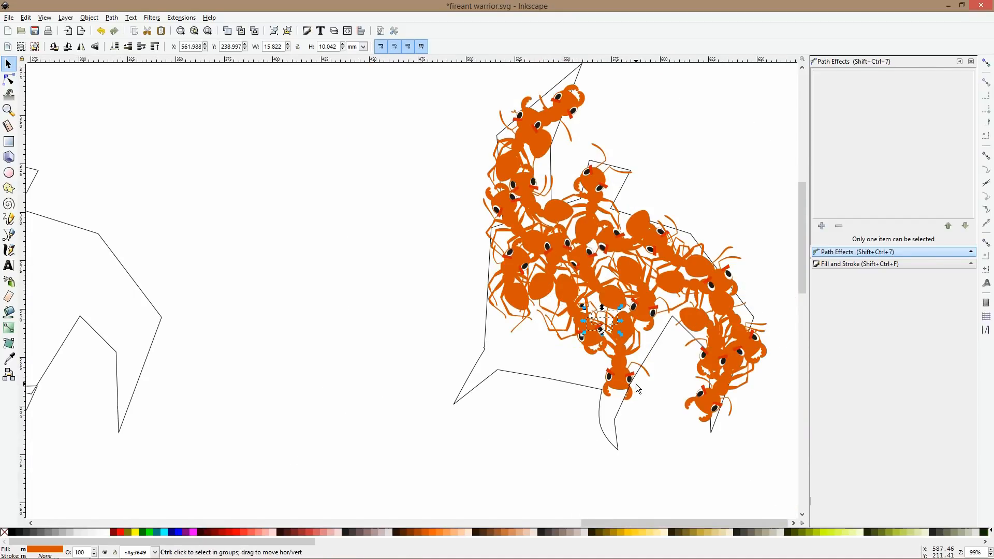
scroll(636, 384, "up", 2)
left_click(607, 368)
double_click(608, 337)
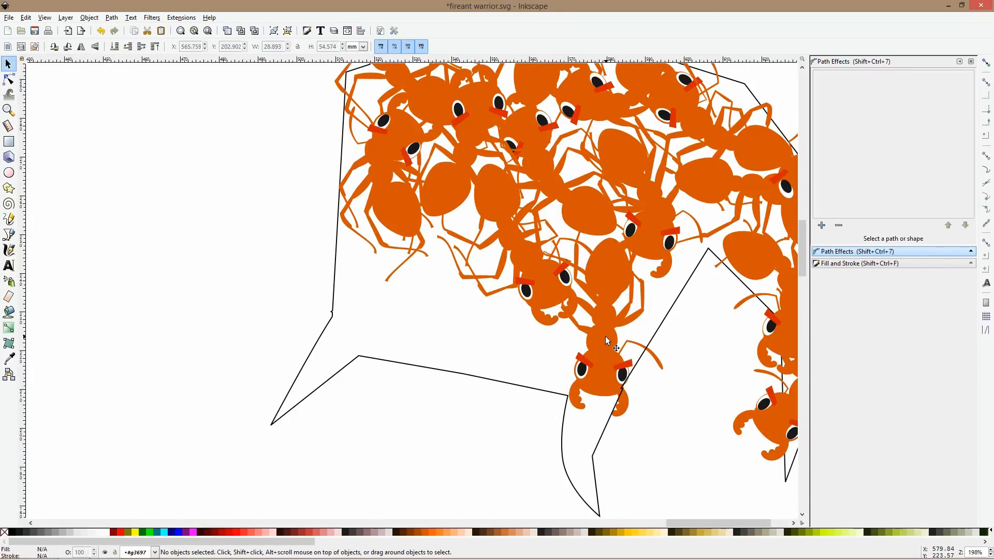
left_click(607, 337)
left_click(616, 342)
left_click_drag(613, 339, 614, 327)
left_click(610, 375)
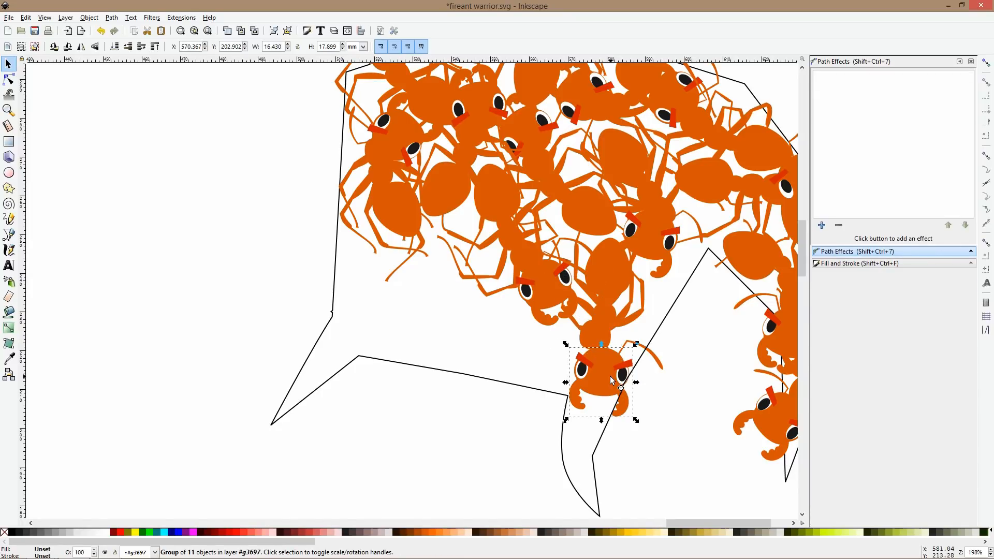
left_click(654, 363, "shift")
left_click_drag(654, 362, 645, 356)
left_click(641, 356)
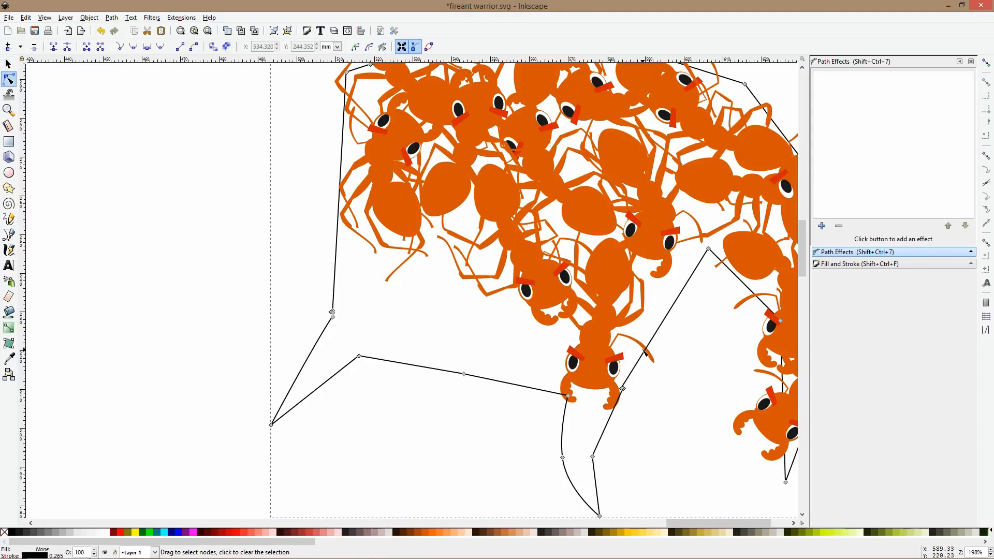
- Rotate the head and antenna of the ant above the curved leg counter-clockwise and align them with its neck
key("ctrl")
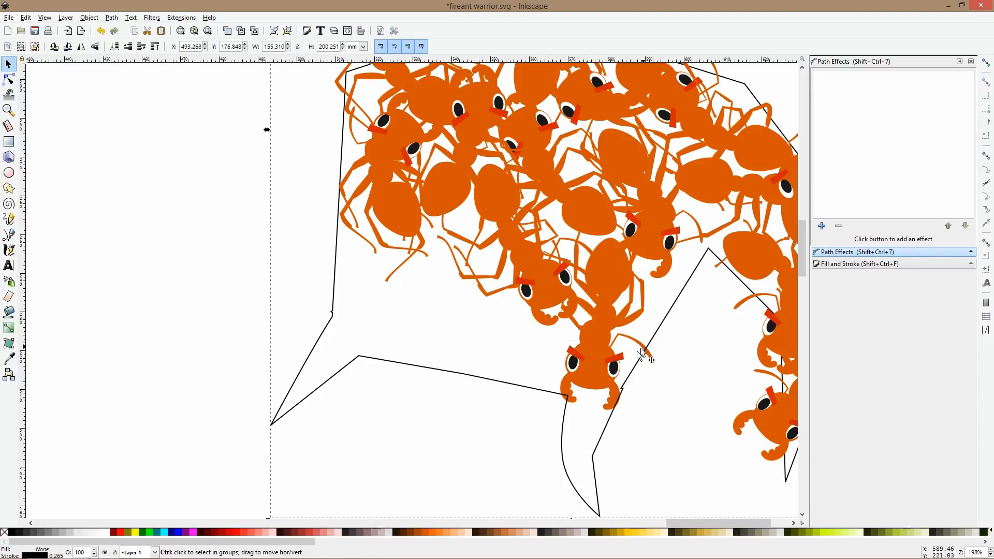
left_click(640, 342, "ctrl")
left_click(597, 375)
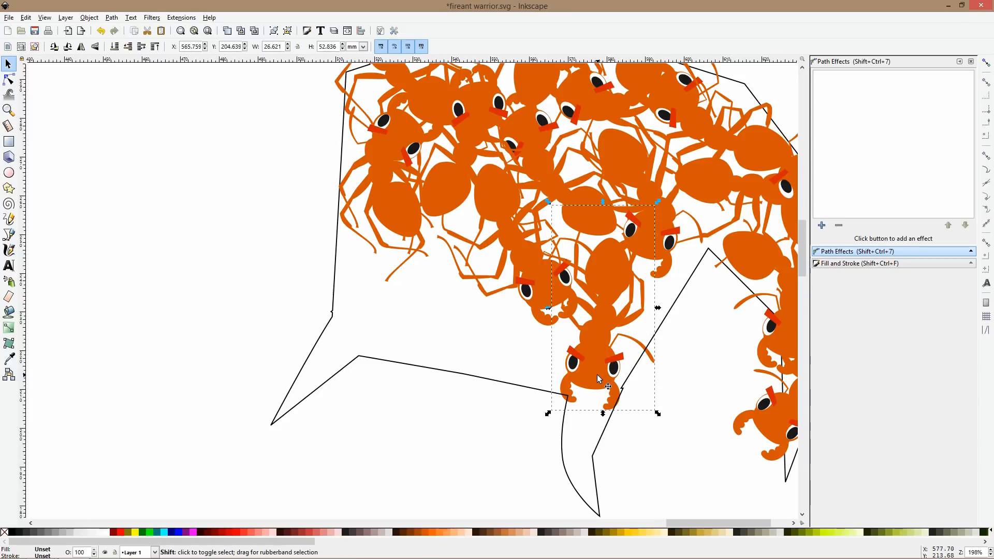
double_click(598, 375)
left_click(644, 349, "shift")
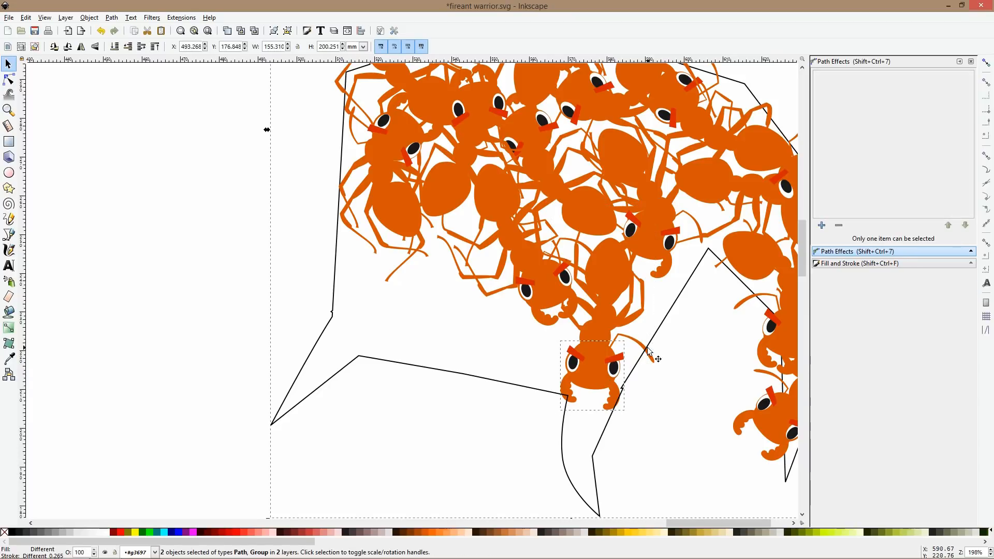
left_click(643, 348, "shift")
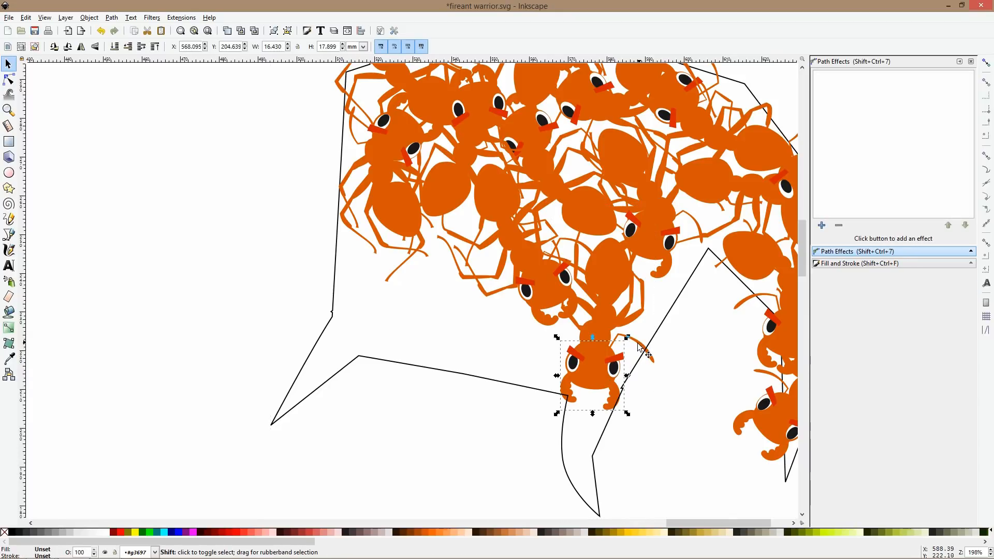
left_click(638, 343, "shift")
left_click(638, 343)
left_click_drag(658, 414, 677, 387)
left_click(604, 363)
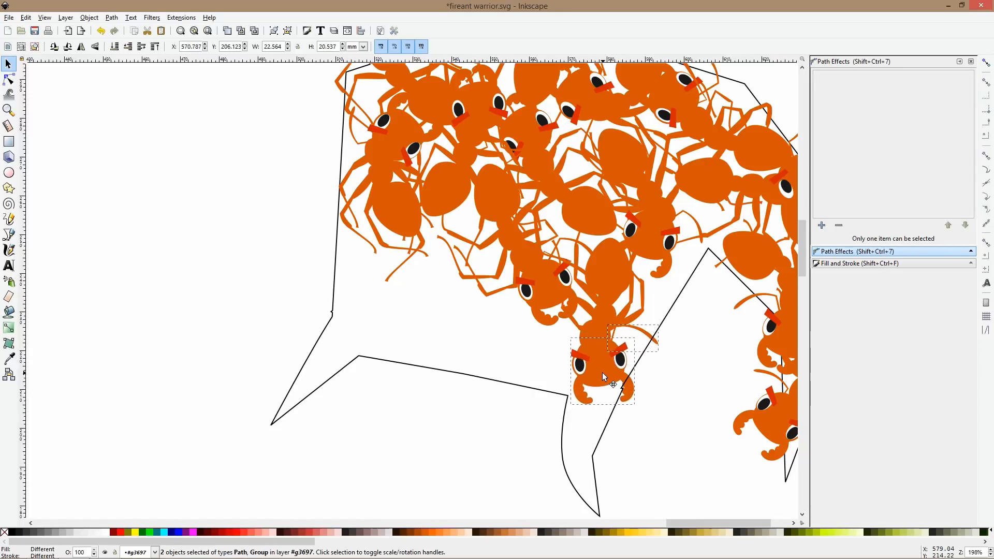
key("Escape")
- Nudge the same ant's middle body segment slightly left and up to line up with the neck
scroll(642, 342, "up", 1)
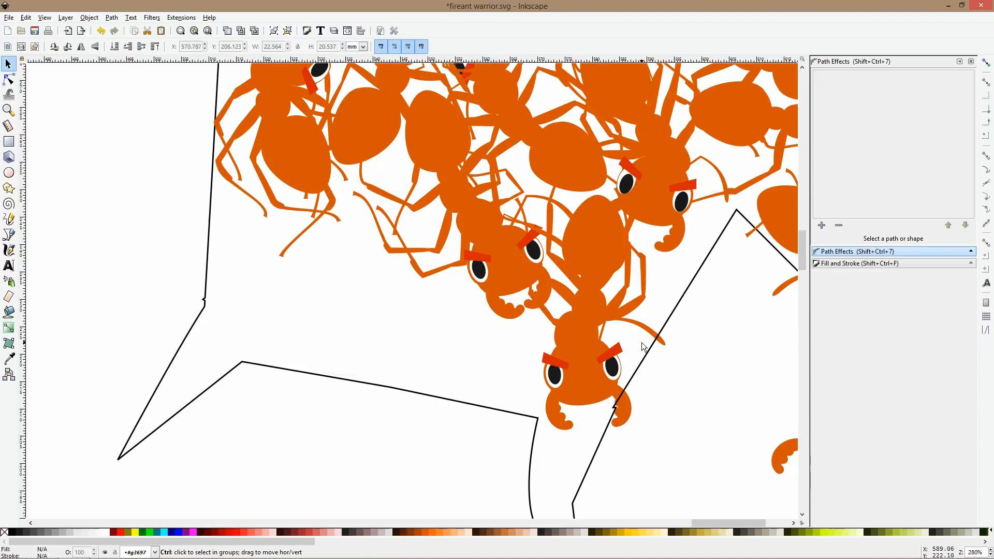
left_click(607, 300, "ctrl")
key("Left")
key("Left")
key("Up")
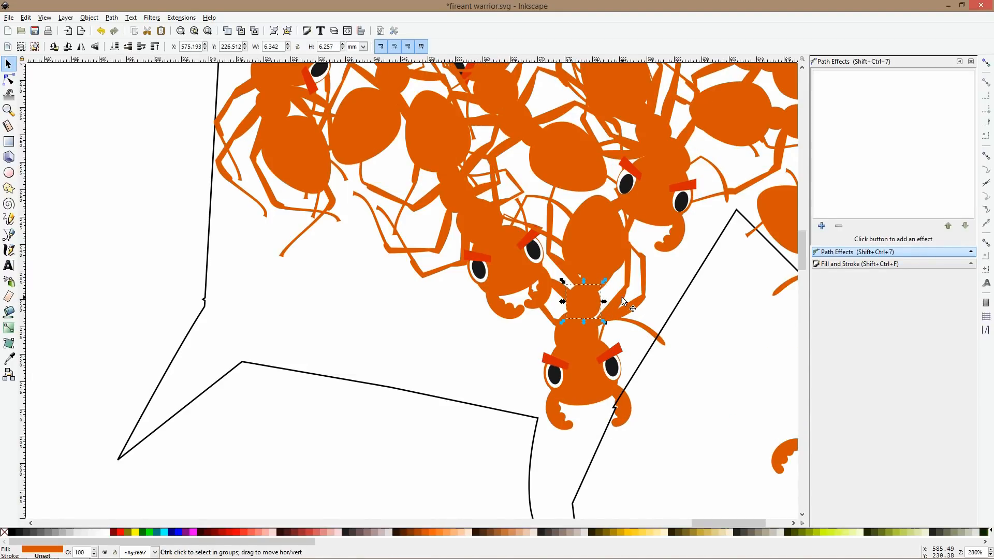
- Move the end nodes of the ant's right-hand legs so the legs attach to its shifted middle segment
key("ctrl+7")
left_click(9, 79)
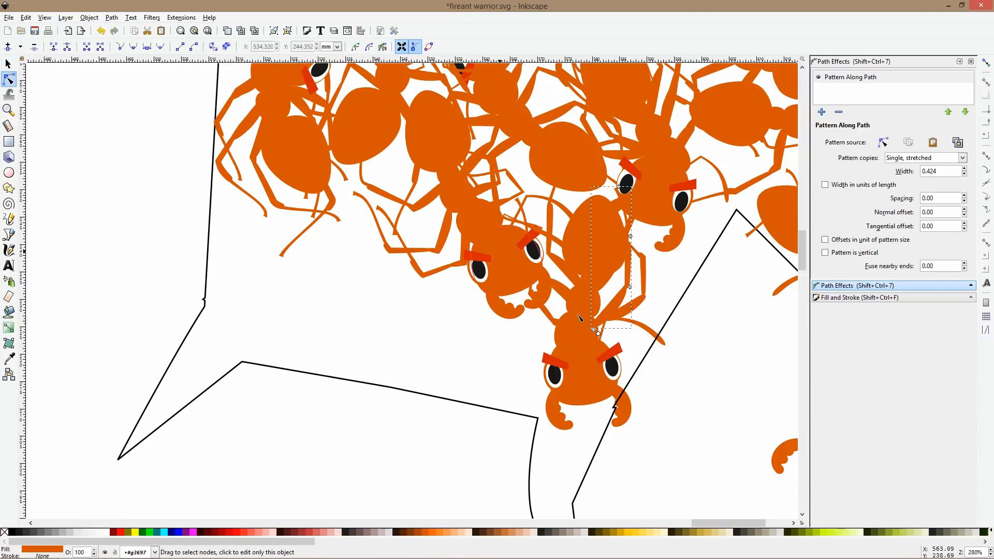
mouse_move(592, 329)
left_mouse_down()
mouse_move(590, 321)
mouse_move(604, 326)
left_mouse_up()
left_click(614, 318)
left_click(630, 310)
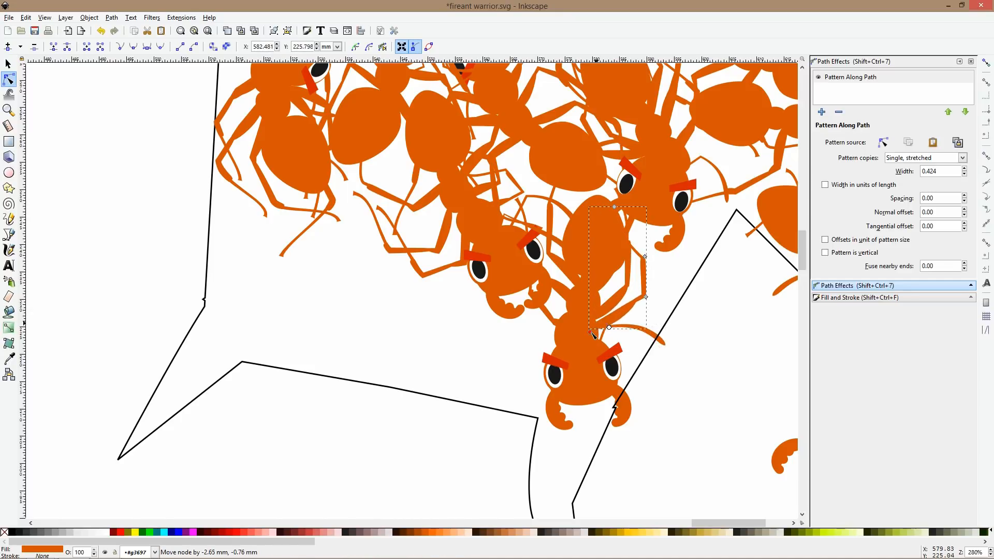
- Rotate the ant's right-hand antenna slightly clockwise so it follows the tilted head
key("s")
left_click(653, 334)
left_click(658, 337)
left_click_drag(670, 323, 671, 340)
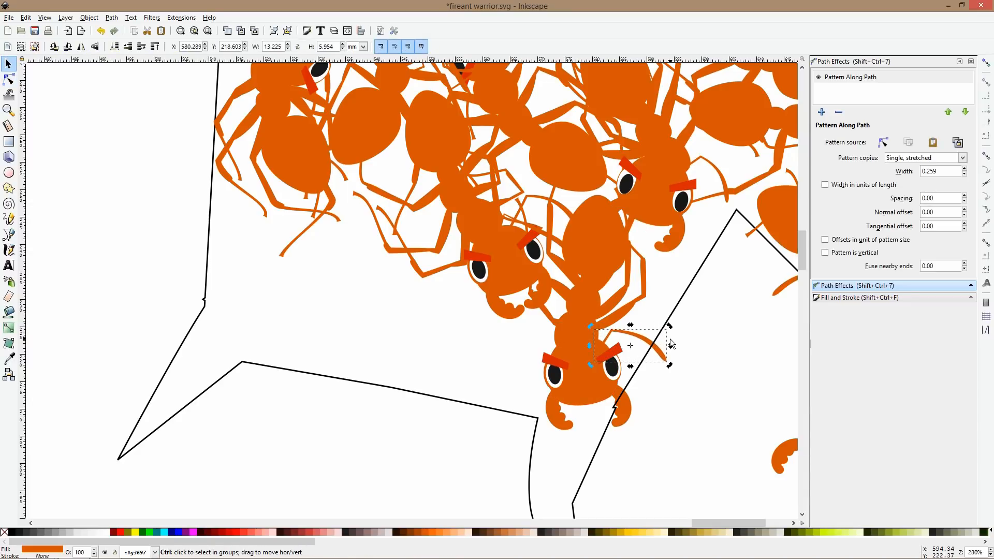
- Duplicate the antenna, flip the copy horizontally and place it on the opposite side of the ant's head
key("ctrl+s")
key("ctrl+d")
key("h")
left_click_drag(659, 335, 580, 332)
key("ctrl+shift+z")
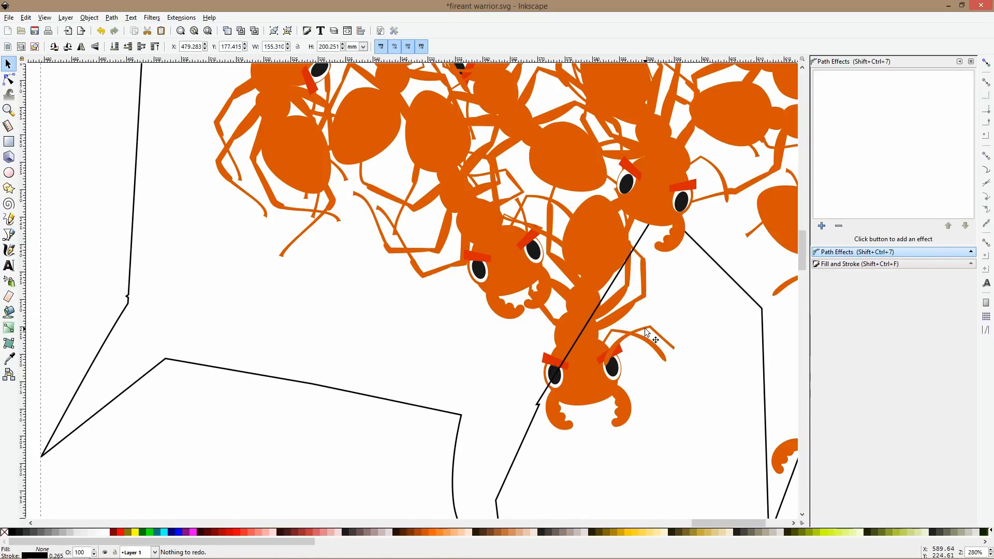
key("ctrl+z")
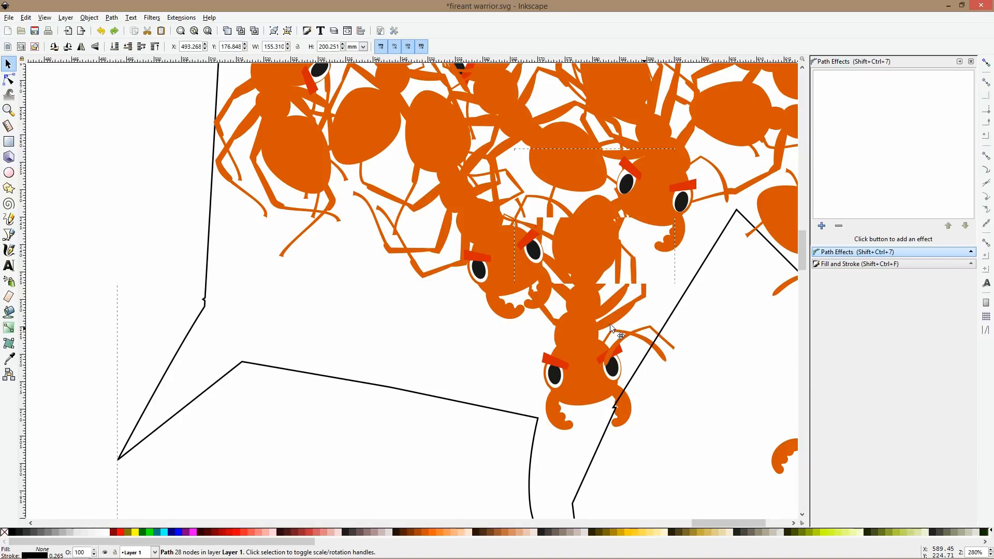
left_click(608, 325)
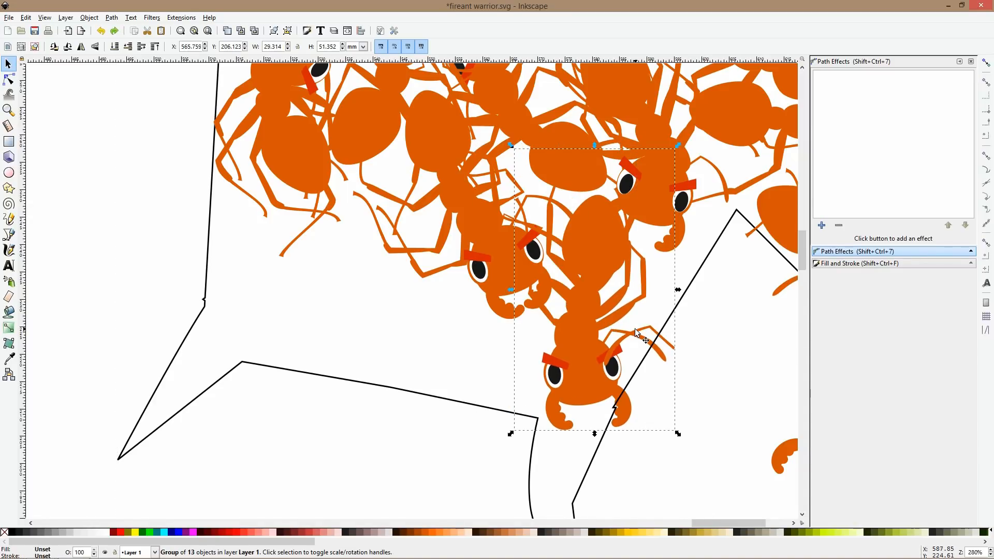
left_click(637, 333, "ctrl")
left_click_drag(637, 333, 535, 337)
- Edit the copied antenna's end node so its outer section bends down beside the head
left_click(8, 80)
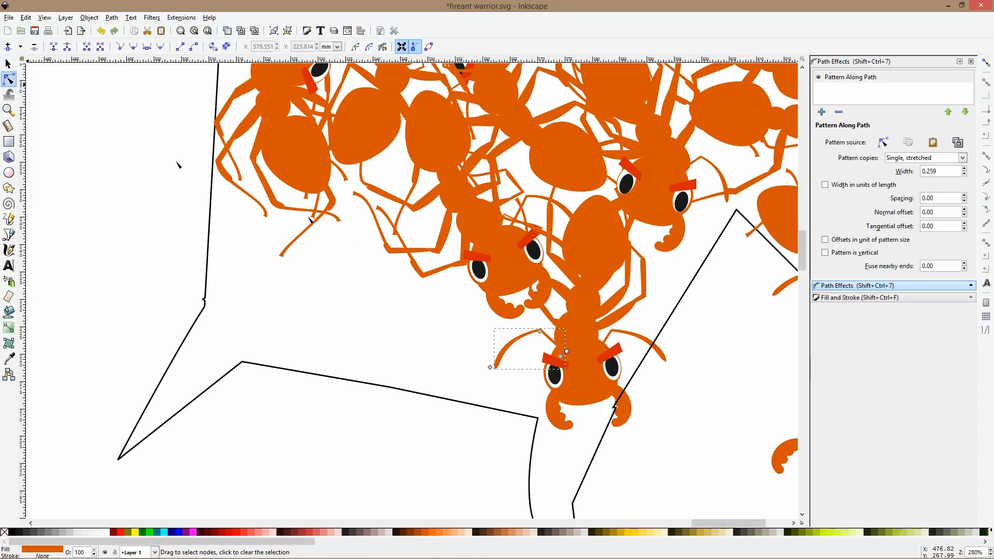
left_click_drag(523, 335, 528, 388)
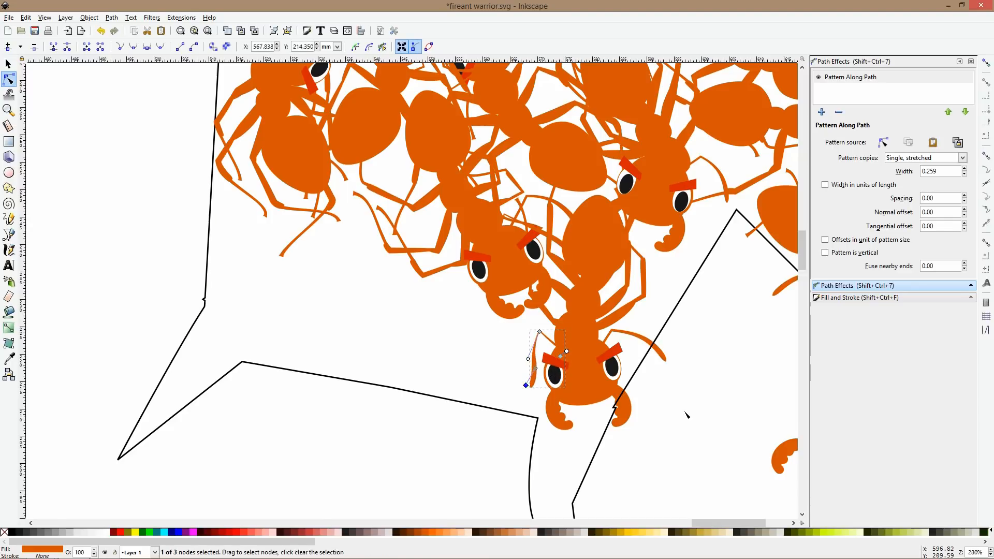
scroll(685, 411, "down", 3)
key("s")
- Move the whole ant above the curved leg slightly left so it sits closer to the leg outline
scroll(685, 411, "down", 2)
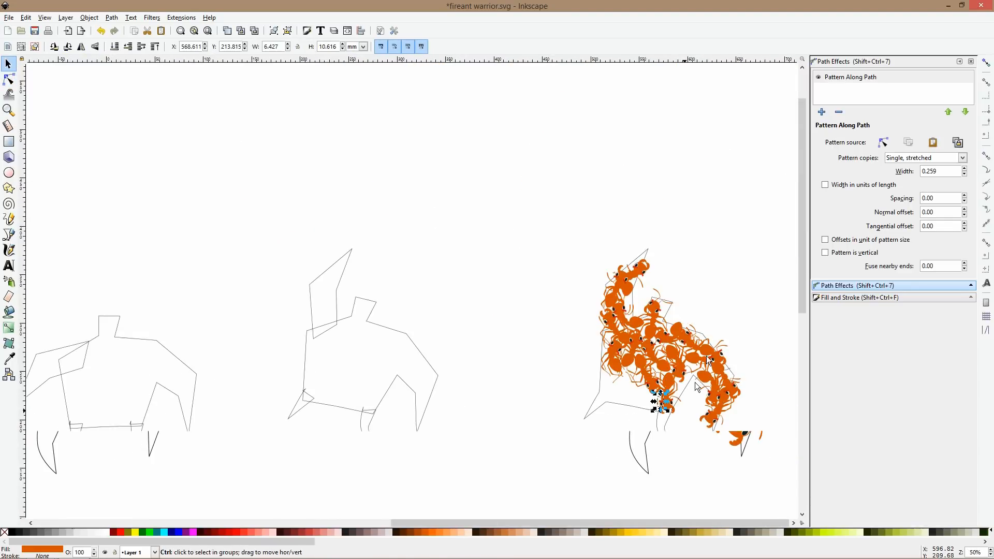
left_click(734, 319)
left_click_drag(732, 310, 661, 238)
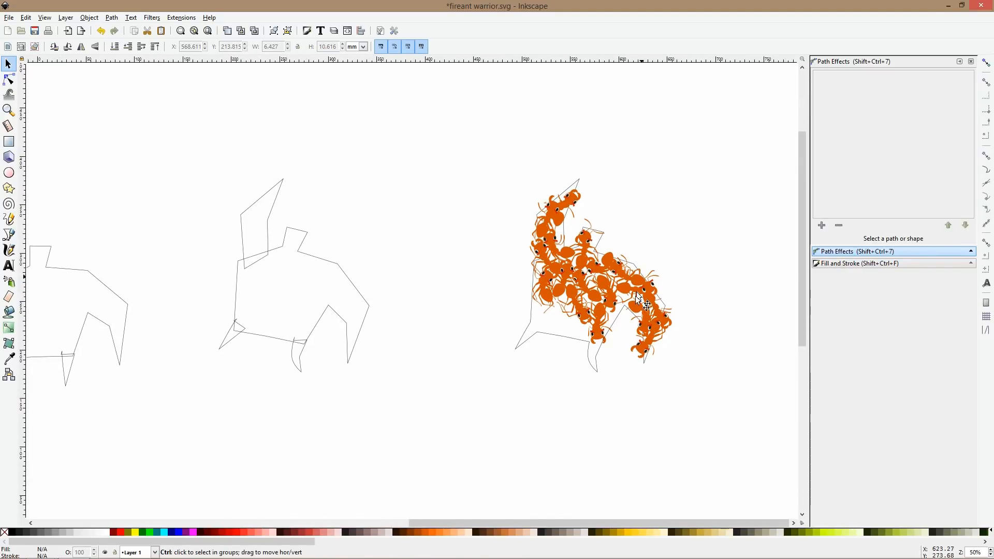
scroll(633, 299, "up", 2)
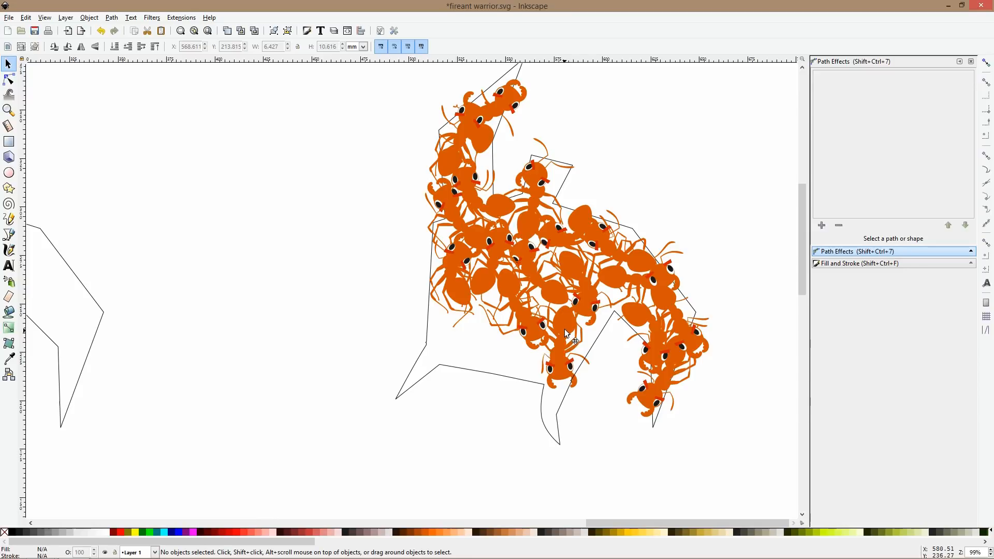
left_click_drag(563, 334, 559, 331)
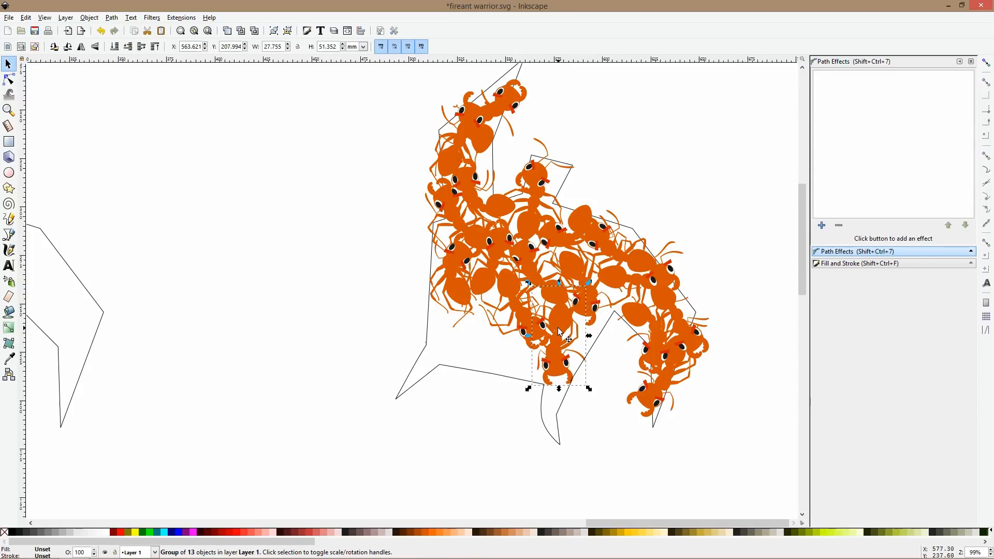
- Duplicate the ant below the raised arm, move the copy to the lower torso and rotate it so its head points down-left
left_click(477, 286)
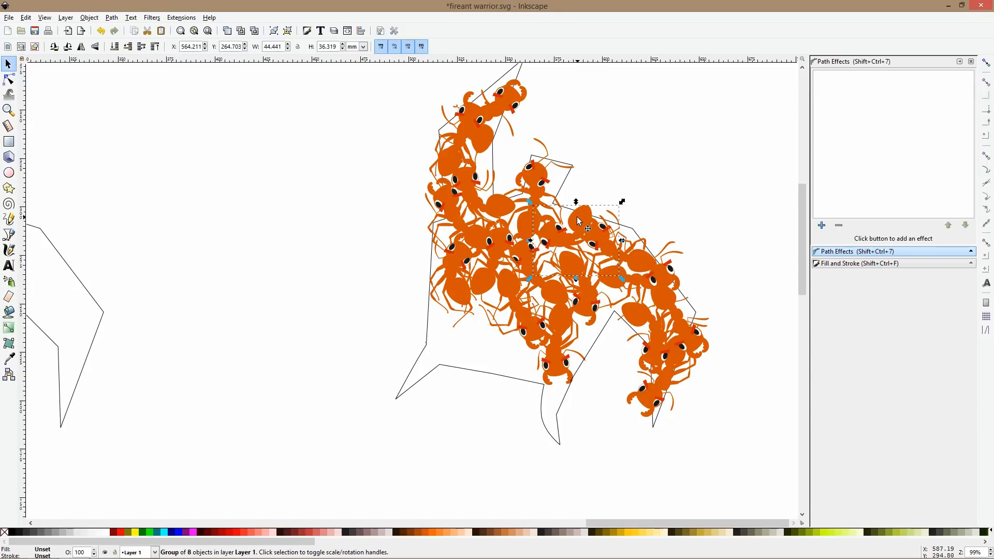
left_click(479, 202)
left_click(496, 201)
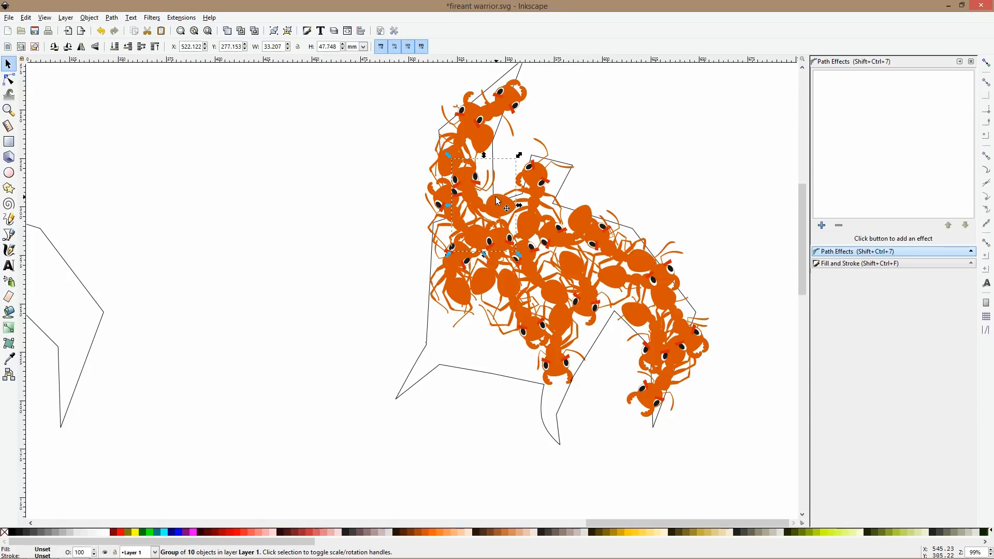
left_click_drag(493, 206, 486, 344)
left_click(492, 342)
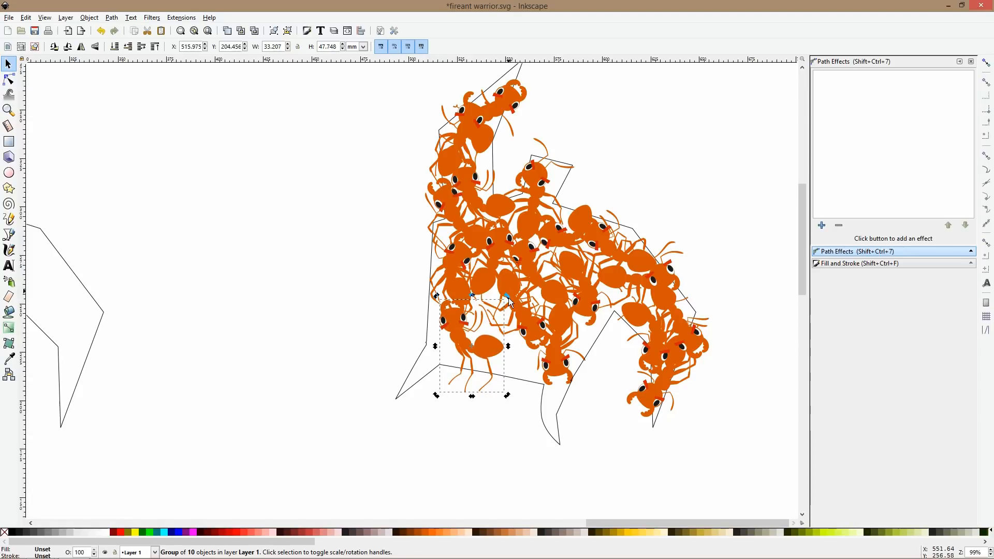
left_click_drag(507, 296, 408, 346)
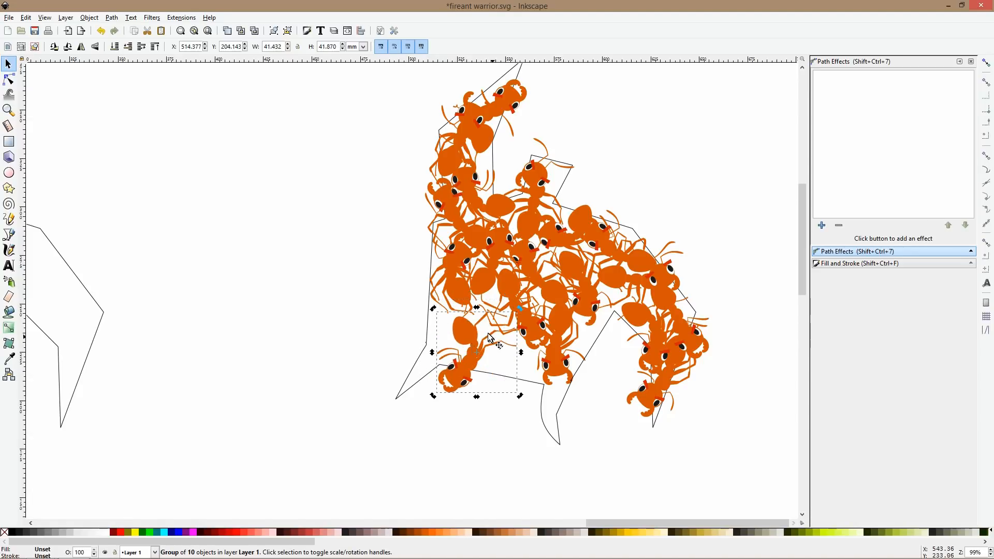
left_click_drag(478, 334, 496, 306)
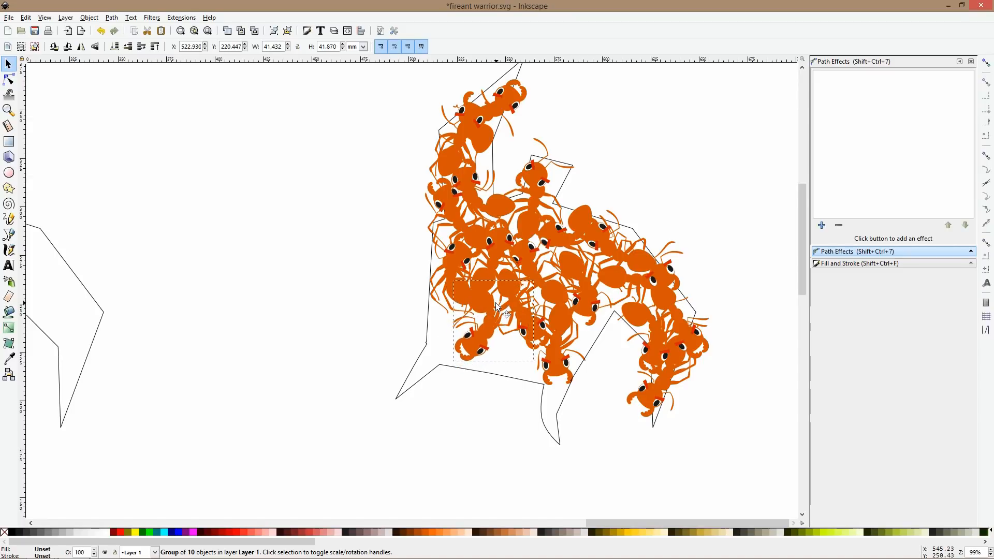
- Duplicate the ant at the right leg's bend, flip the copy horizontally and place it along the torso's lower-left edge
left_click(498, 402)
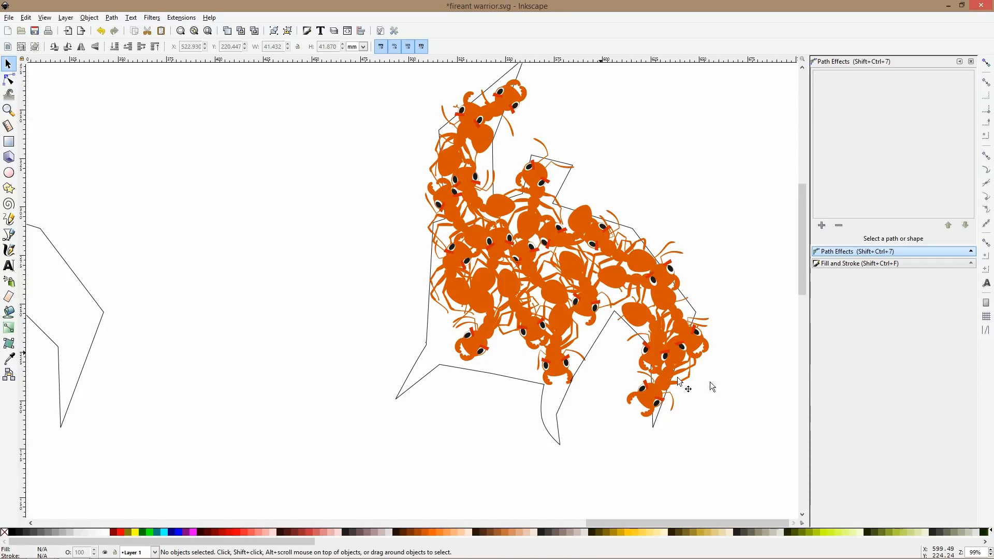
left_click(687, 326)
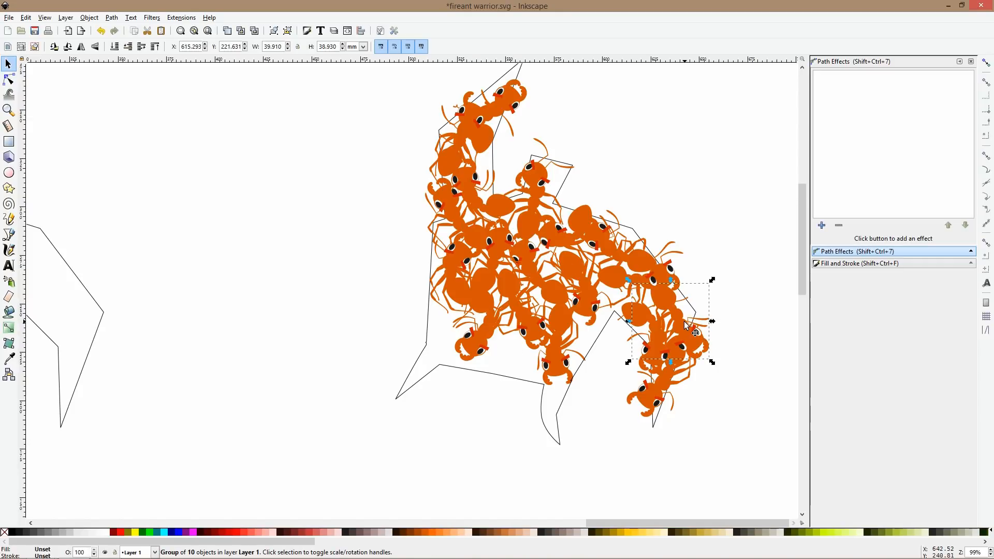
left_click_drag(631, 317, 461, 314)
key("h")
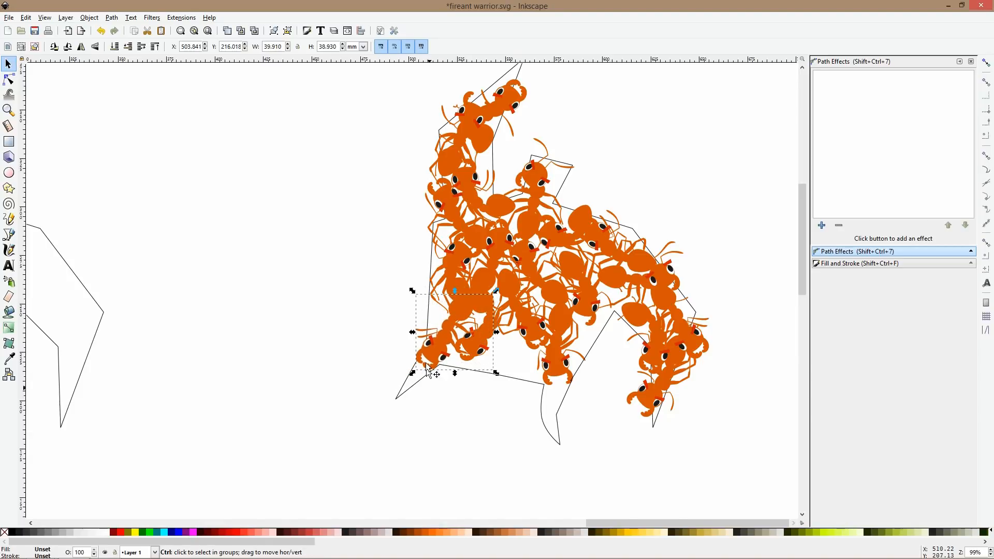
- Shift both pupils of the copied lower-left ant slightly within its eyes
key("3")
left_click(430, 293, "ctrl")
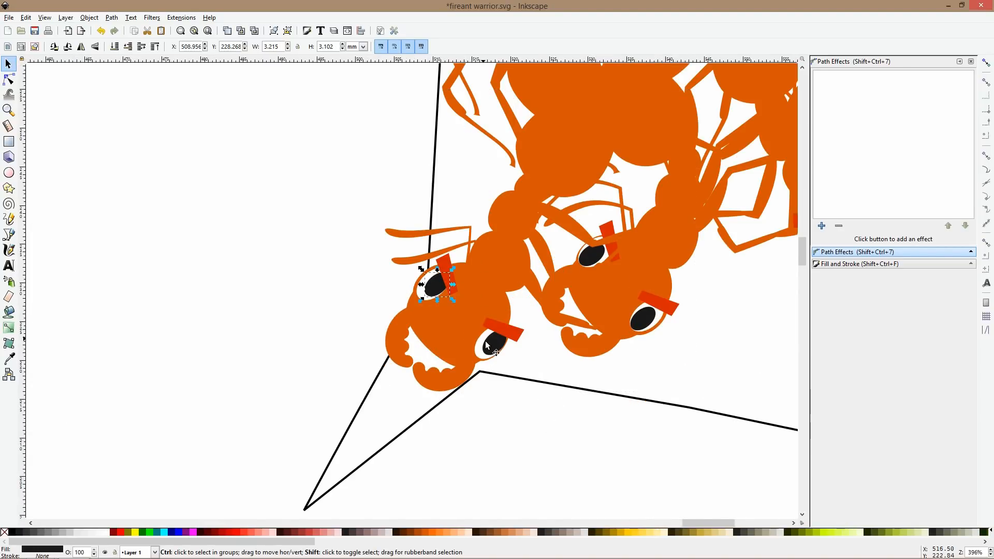
left_click(486, 341, "ctrl+shift")
left_click_drag(487, 344, 491, 342)
left_click(616, 430)
scroll(616, 430, "down", 3, "ctrl")
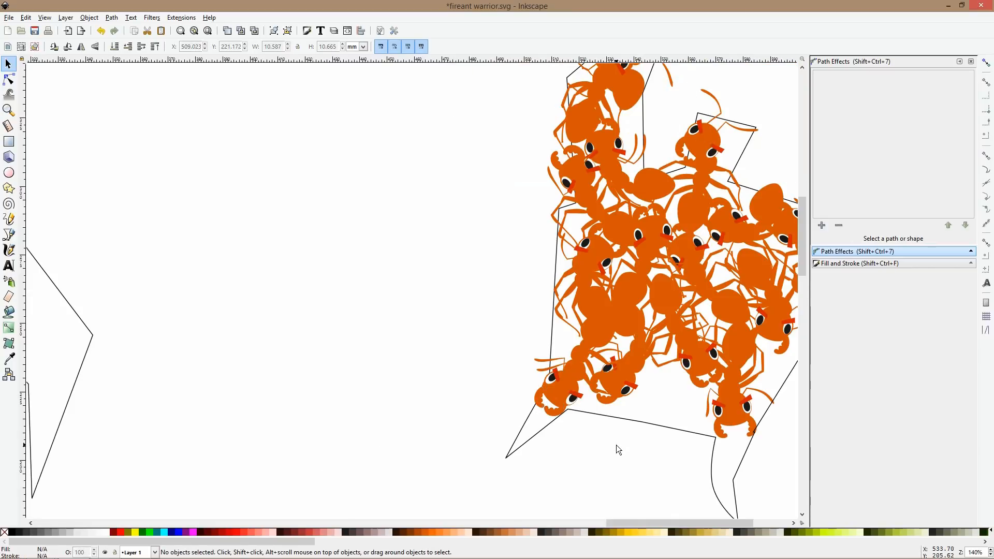
- Rotate both mandibles of the lower-left ant outward and reposition them so its jaws open wide
scroll(616, 446, "down", 3)
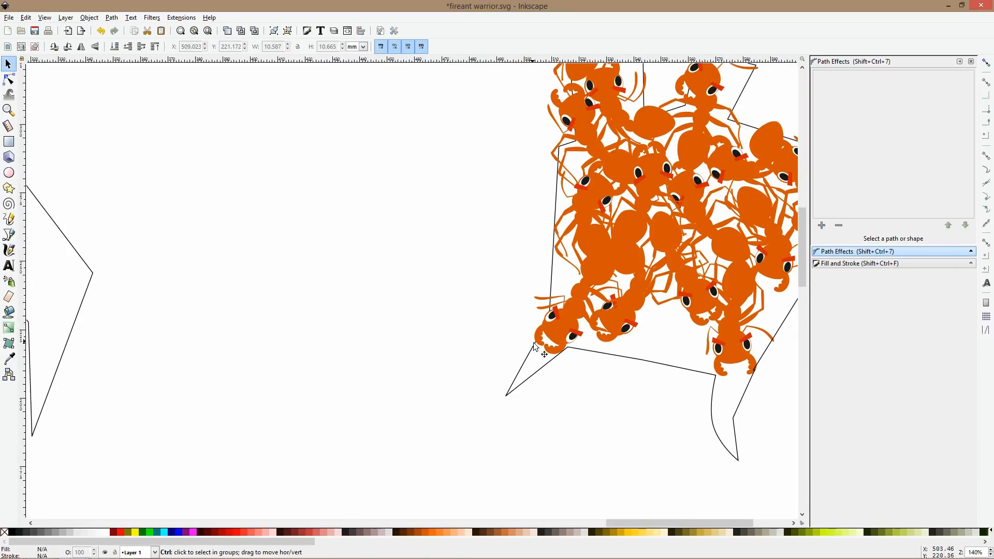
scroll(543, 328, "up", 4, "ctrl")
left_click(542, 328)
double_click(542, 328)
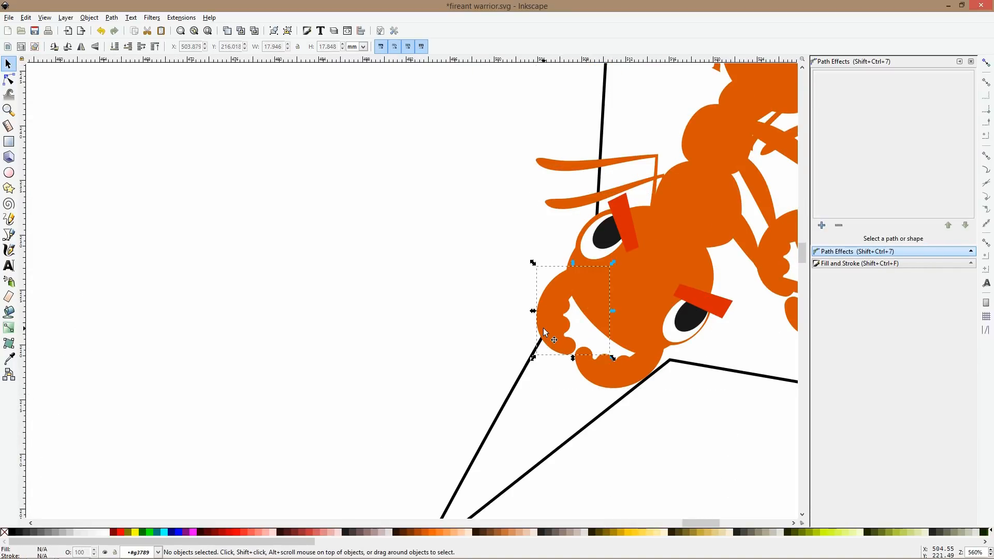
double_click(542, 328)
key("s")
left_click(544, 335)
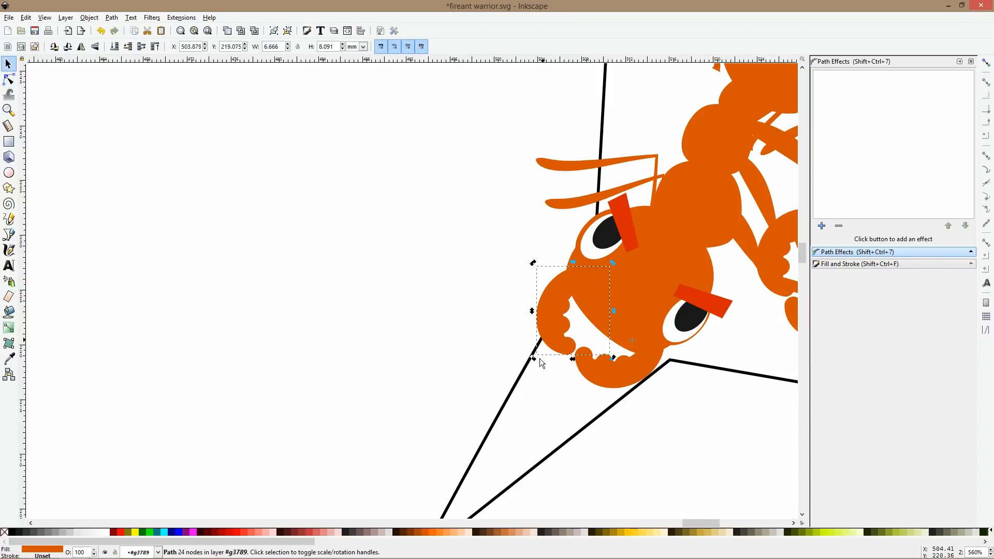
mouse_move(533, 359)
left_mouse_down()
mouse_move(511, 330)
mouse_move(534, 347)
left_mouse_up()
left_click(593, 372)
left_click_drag(575, 394, 625, 443)
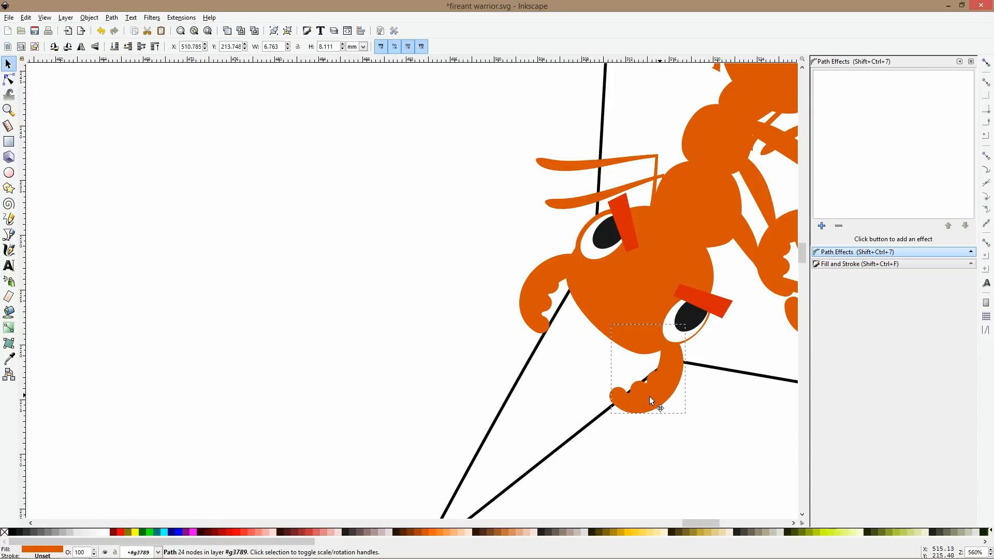
left_click_drag(650, 396, 636, 397)
left_click(684, 444)
- Lower the whole open-jawed ant to the bottom of the stacking order and rotate it slightly so its head points more steeply down
scroll(684, 444, "down", 4)
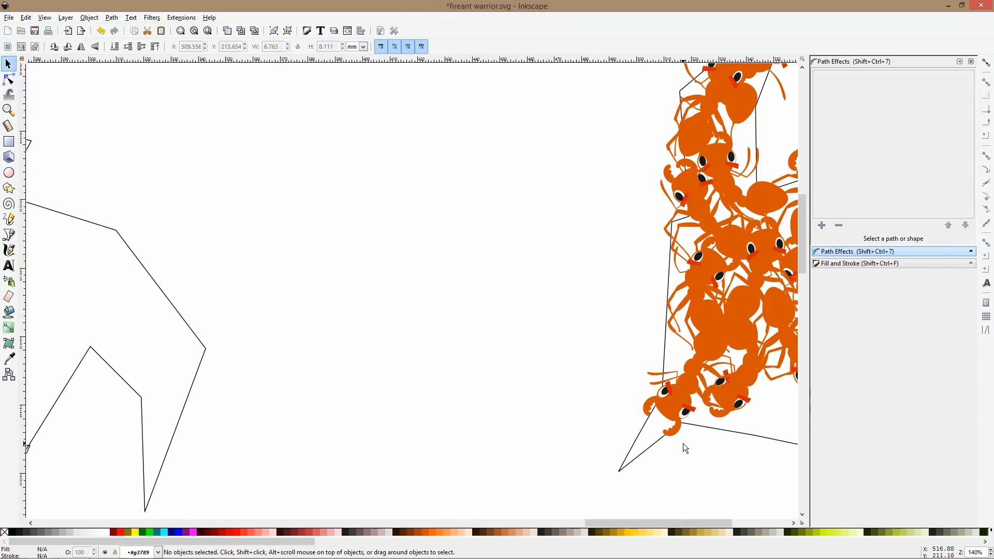
scroll(682, 444, "down", 2)
scroll(713, 458, "up", 3)
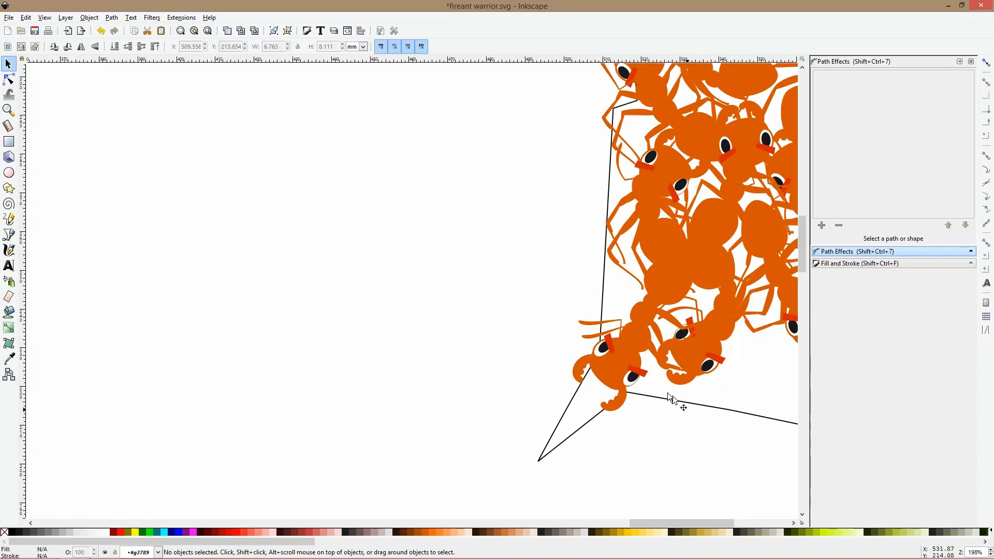
left_click(616, 366)
left_click(407, 311)
left_click(637, 365)
left_click(448, 336)
left_click(613, 355)
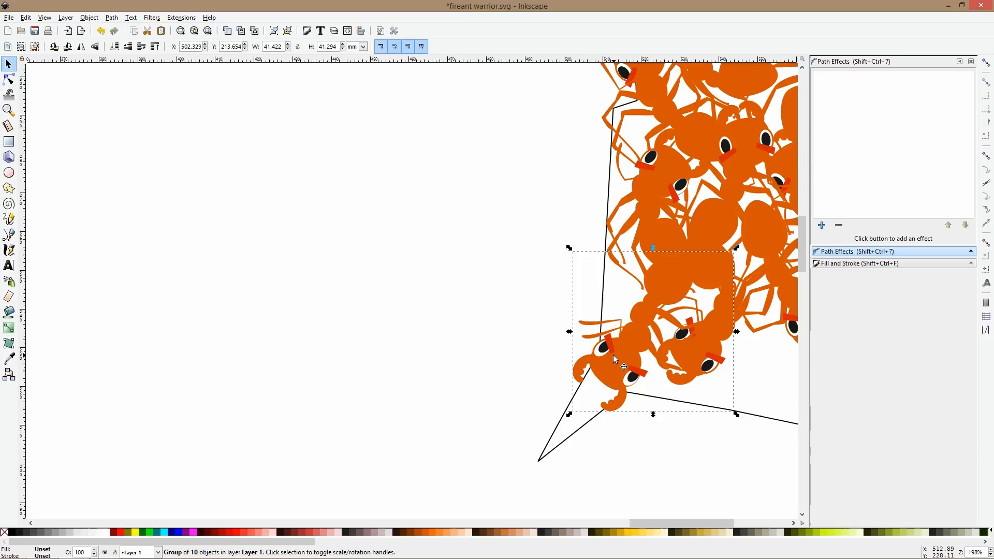
key("End")
left_click(613, 356)
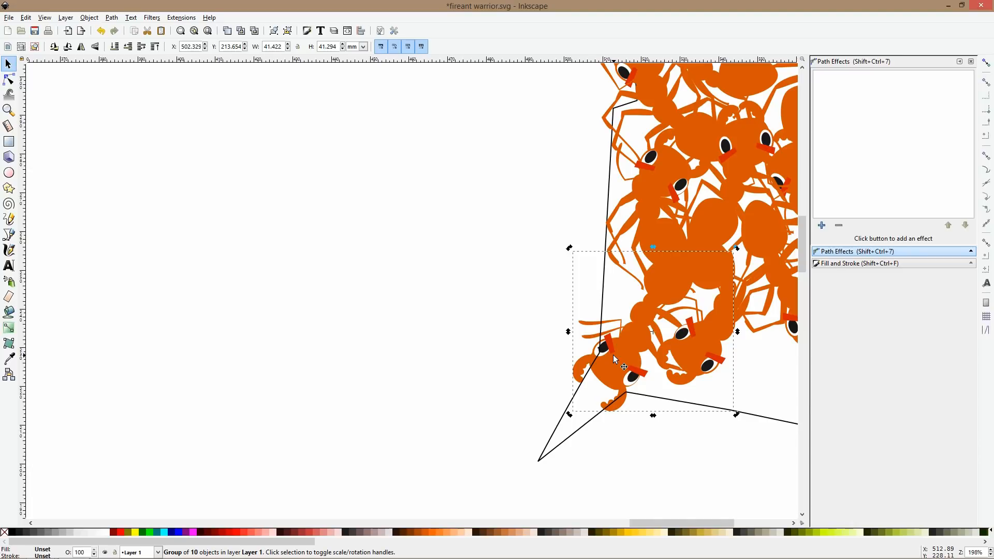
left_click_drag(587, 423, 587, 427)
- Nudge the ant at the torso's left edge slightly down and left
scroll(587, 425, "down", 3)
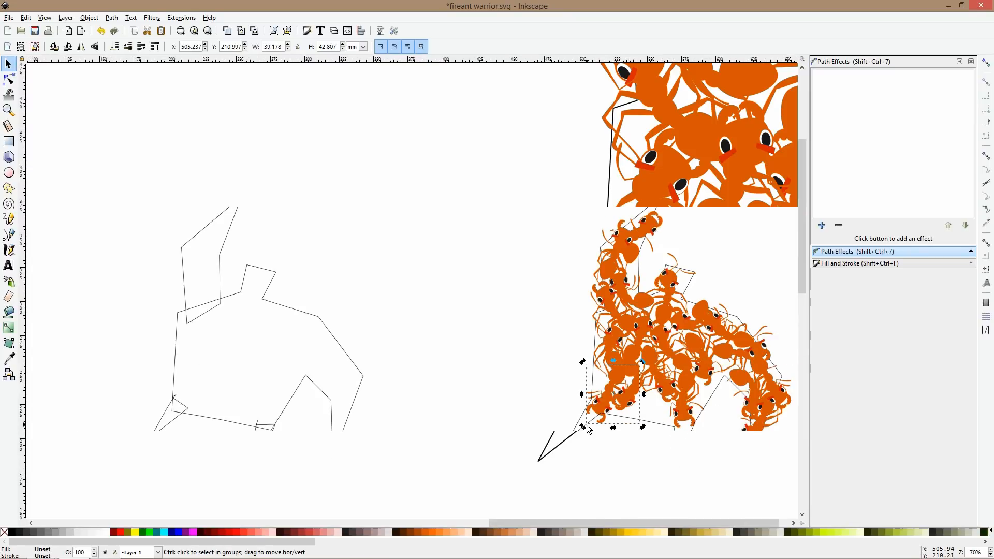
key("Escape")
scroll(538, 332, "down", 1)
scroll(538, 333, "right", 3)
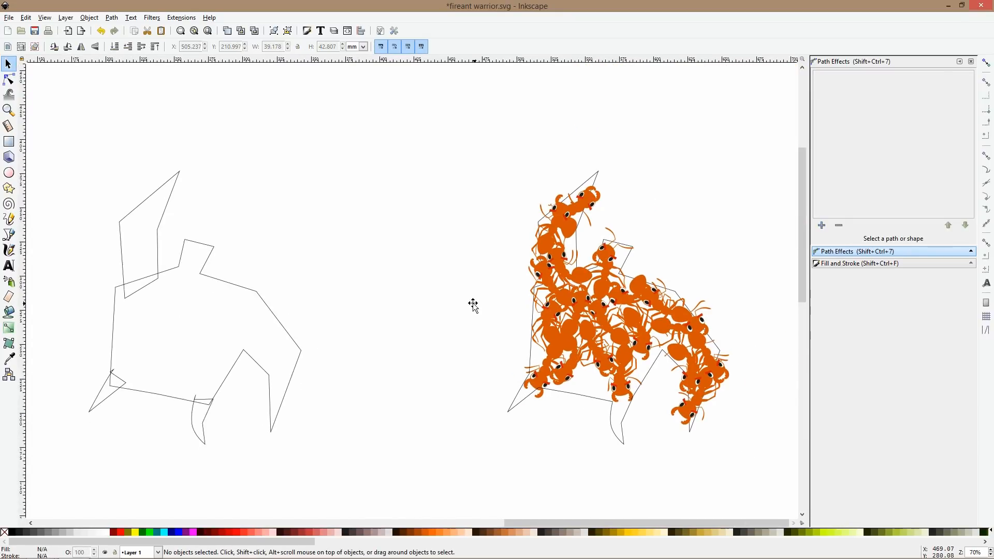
left_click(552, 315)
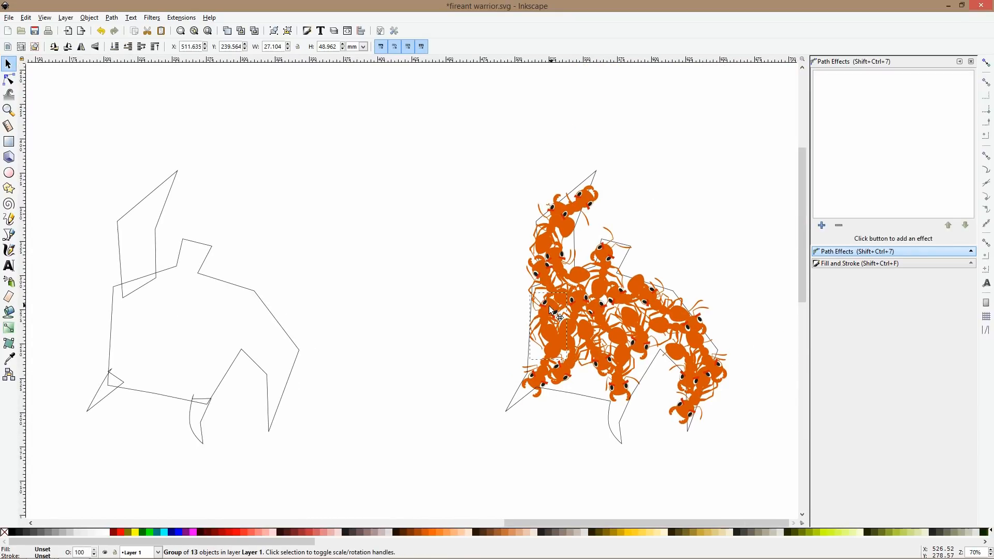
left_click(516, 367)
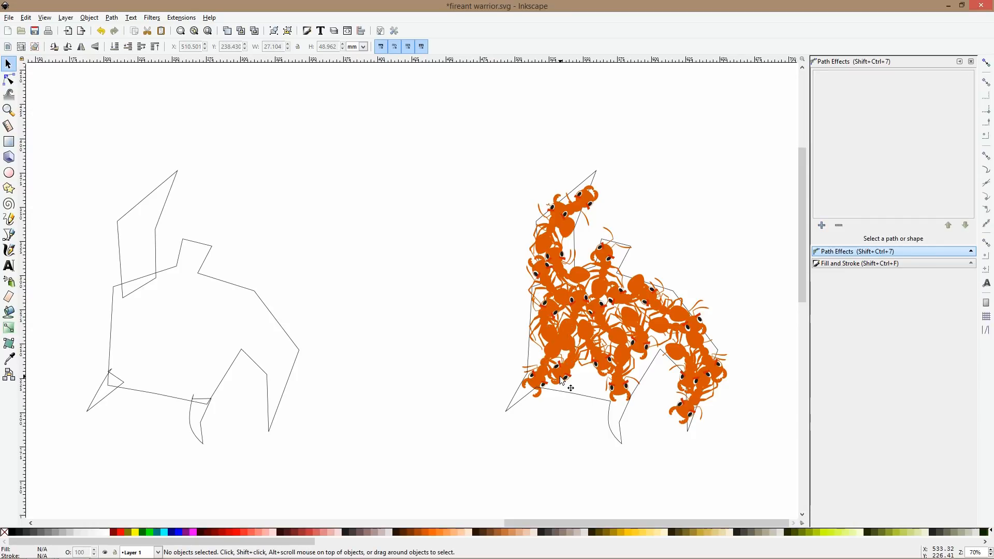
- Duplicate the ant on the upper back and place the copy over the pointed foot at the figure's lower left
scroll(550, 390, "up", 3)
scroll(595, 357, "down", 3)
left_click(638, 282)
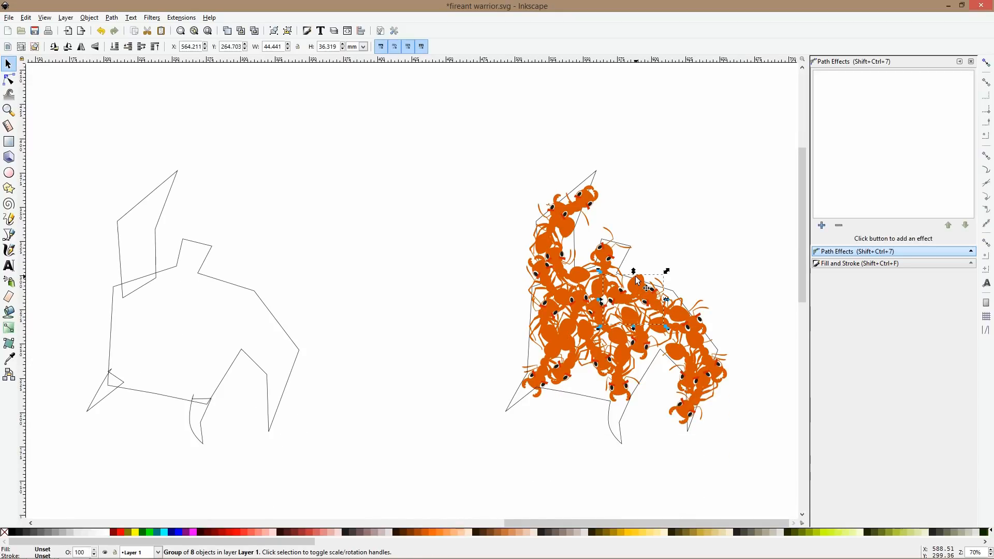
left_click_drag(641, 281, 538, 390)
- Edit the foot ant's leg nearest the abdomen, moving its nodes inward so it bends closer to the body
scroll(538, 398, "up", 3)
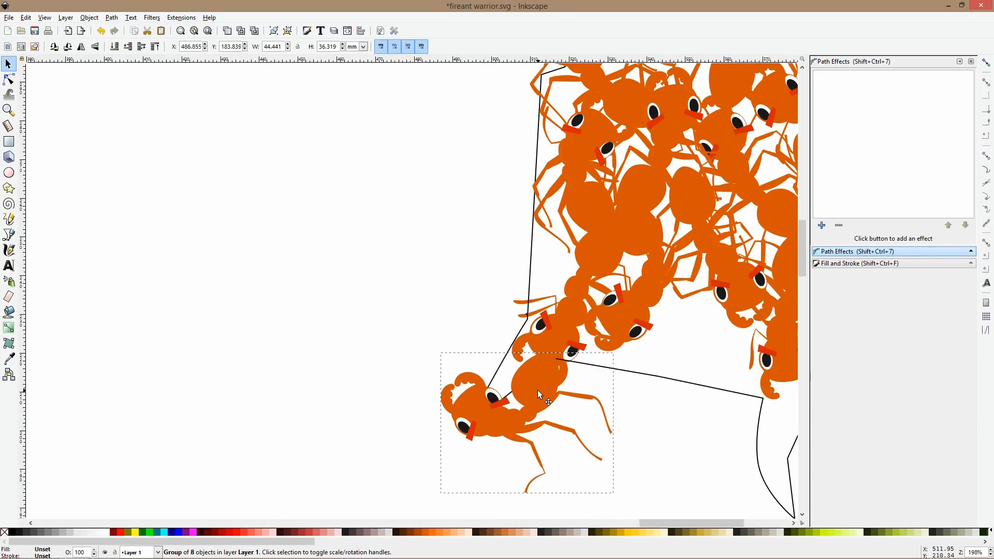
double_click(569, 396)
left_click(570, 395)
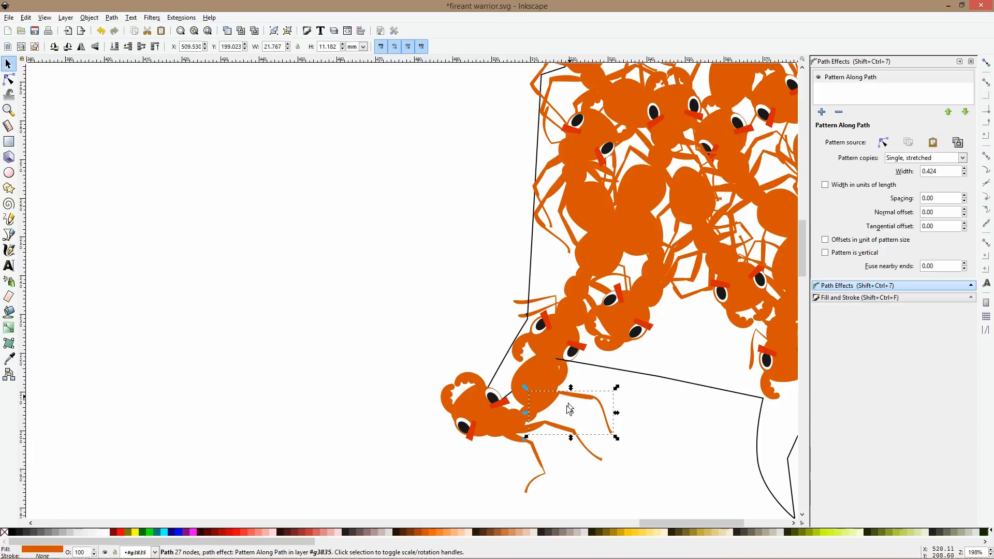
left_click(564, 431, "shift")
left_click(533, 446, "shift")
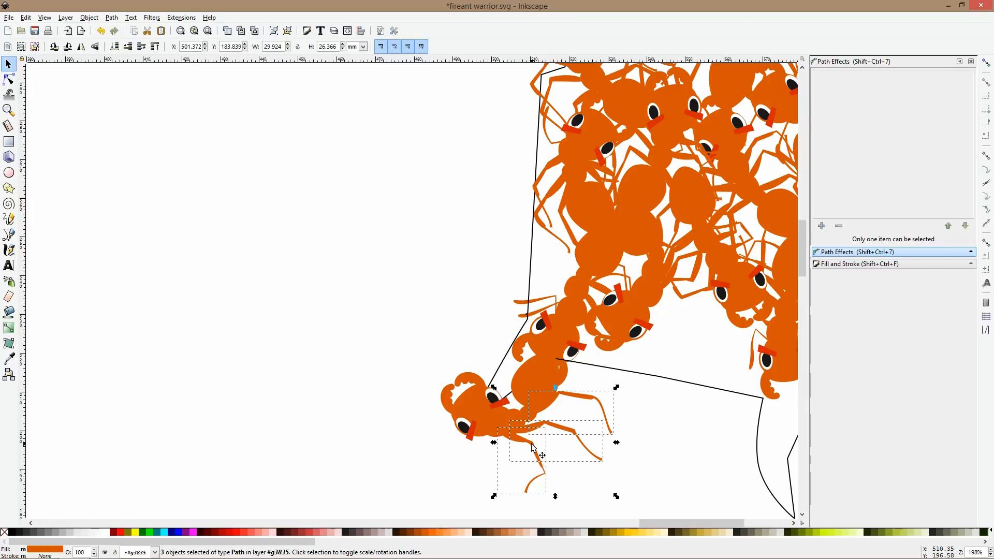
left_click(8, 80)
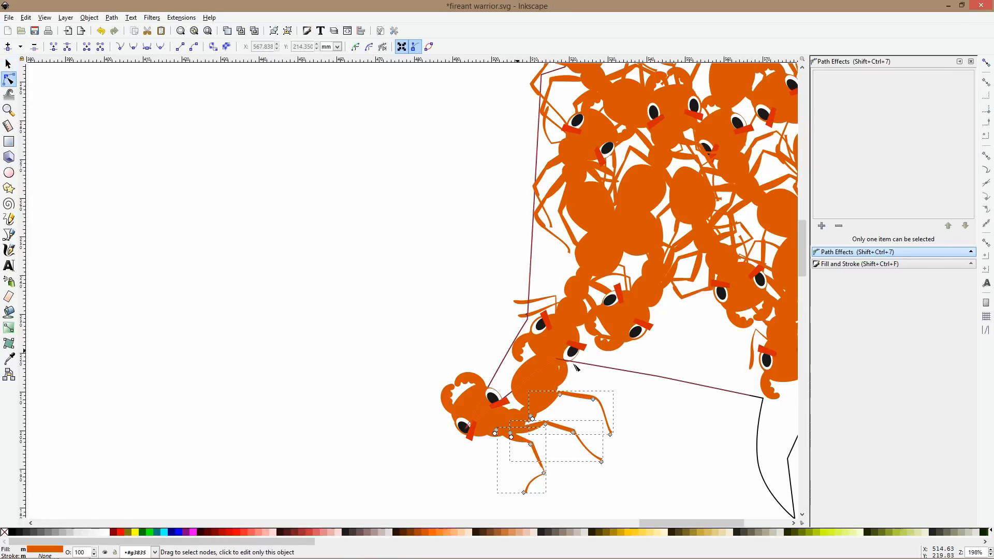
left_click_drag(560, 394, 577, 392)
mouse_move(610, 435)
left_mouse_down()
mouse_move(589, 431)
mouse_move(593, 438)
left_mouse_up()
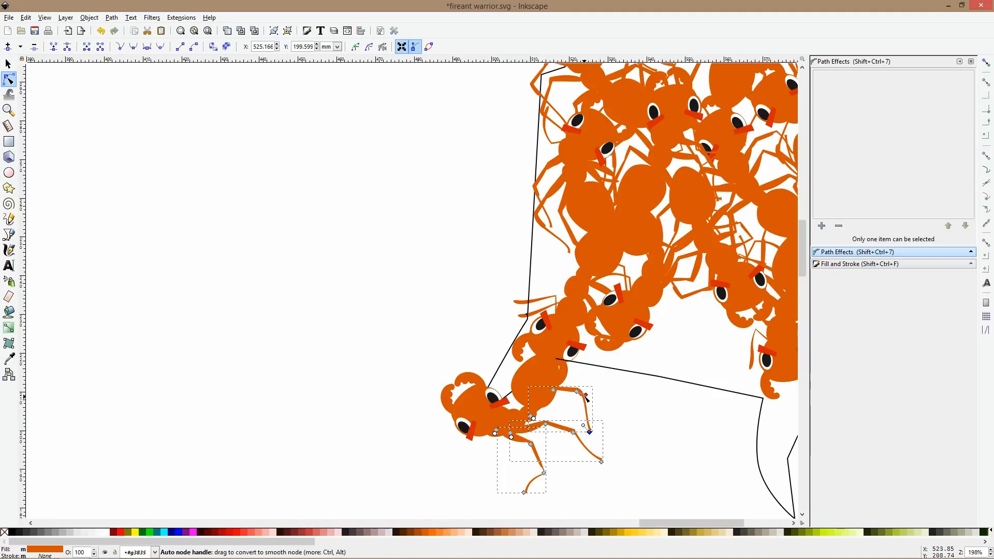
left_click_drag(586, 395, 579, 395)
- Move the joint and end nodes of the foot ant's other two legs so they sit higher and closer to its body
left_click_drag(573, 432, 569, 417)
double_click(548, 424)
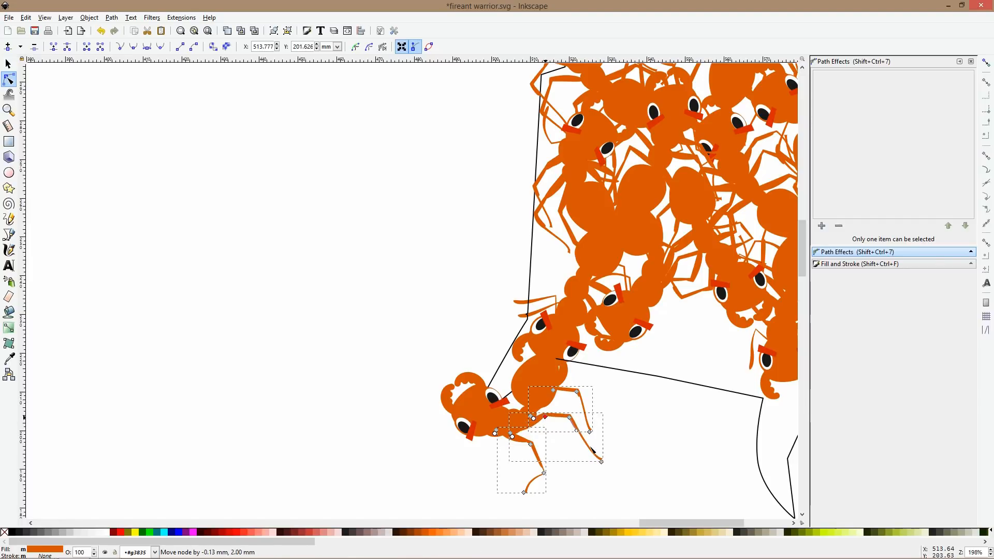
left_click_drag(602, 462, 568, 438)
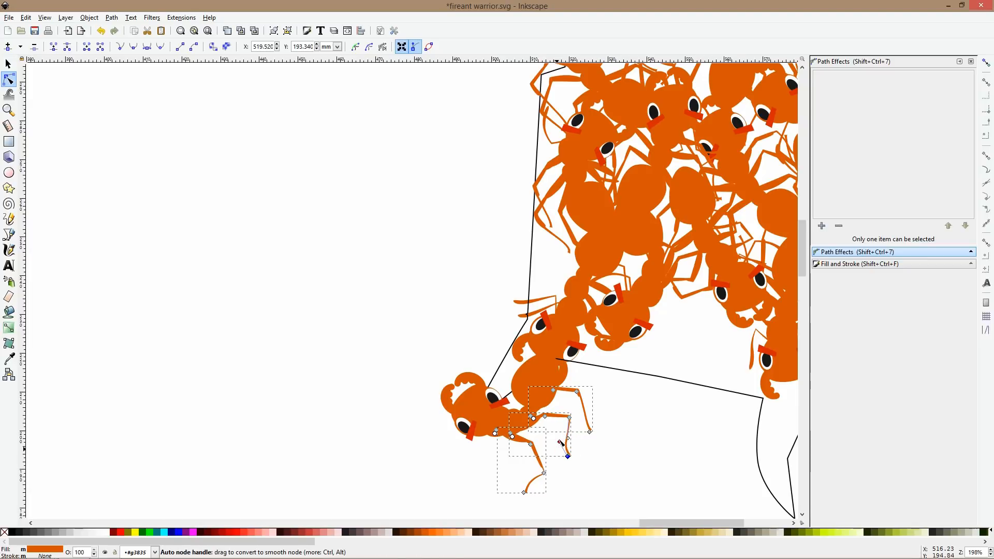
left_click(545, 469)
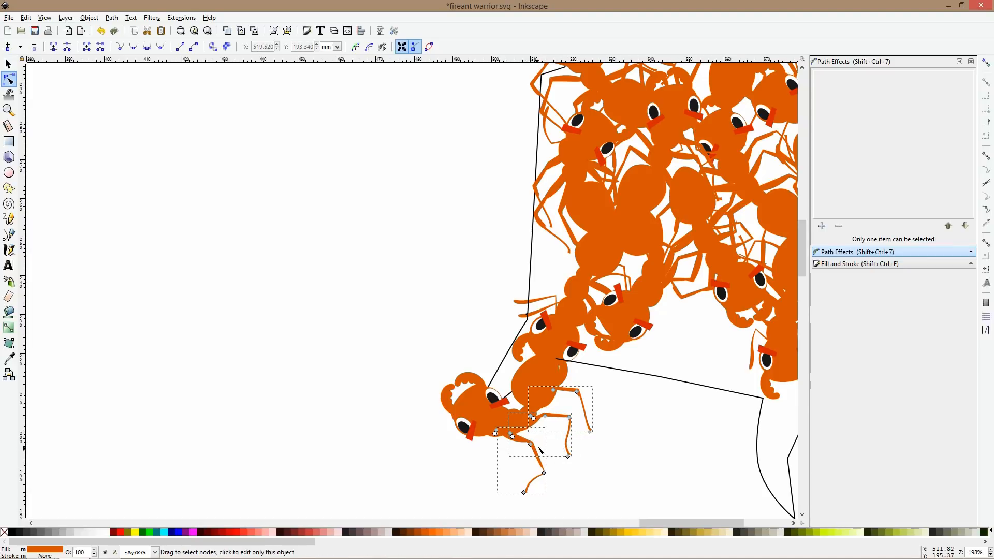
left_click(539, 450)
left_click_drag(545, 473, 546, 458)
left_click_drag(525, 489, 527, 477)
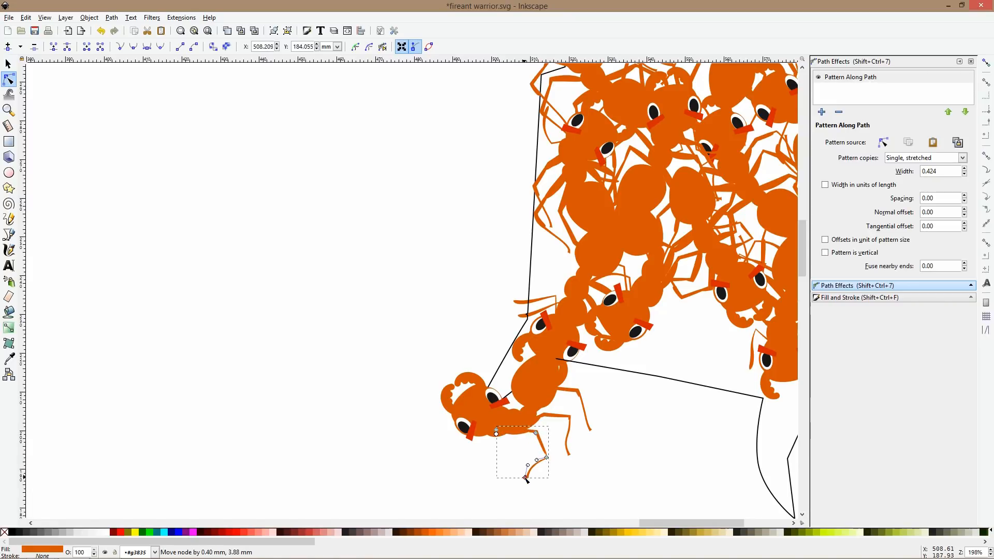
- Rotate the foot ant's head to face left and move it back against the thorax
key("s")
left_click(472, 403)
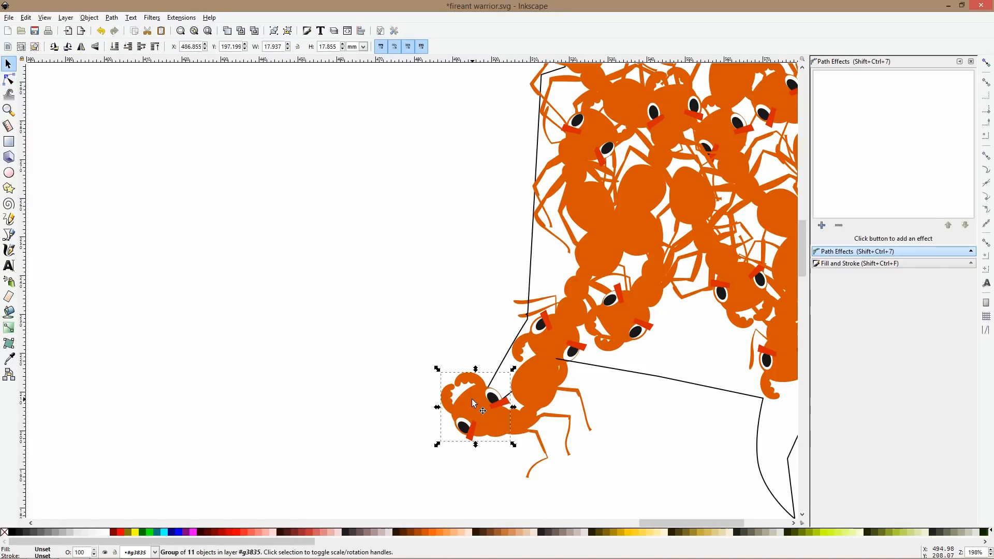
left_click(472, 401)
left_click_drag(437, 369, 439, 415)
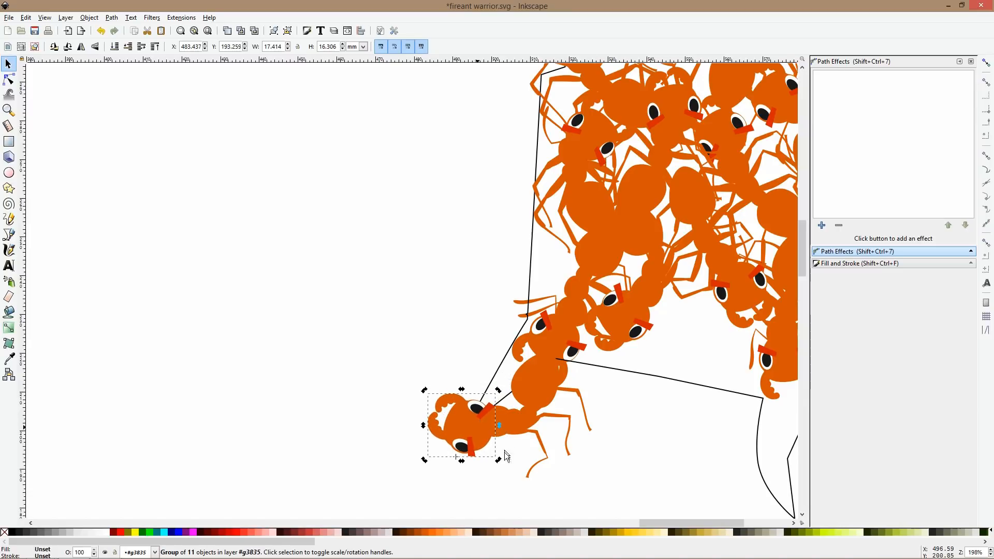
left_click_drag(499, 464, 515, 451)
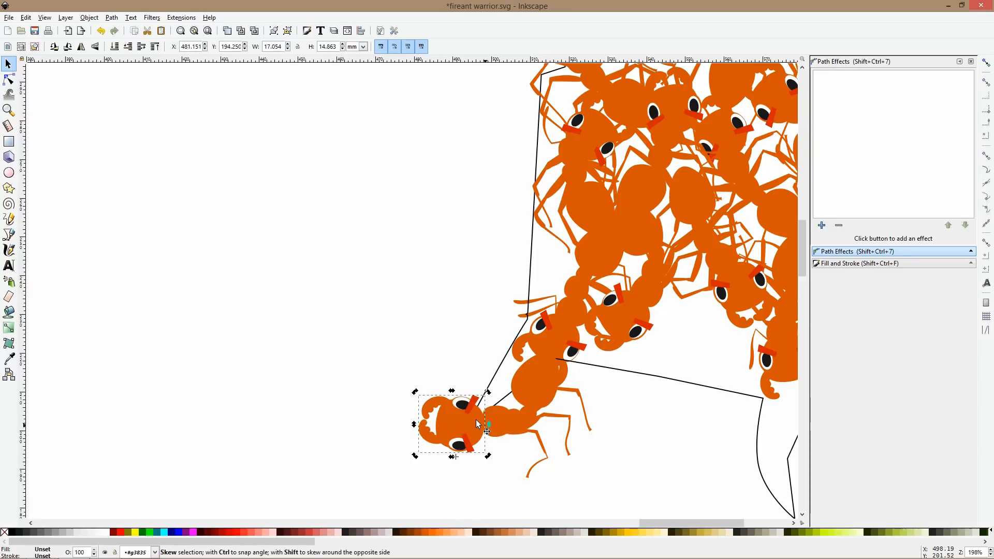
left_click_drag(485, 417, 485, 414)
key("Escape")
- Rotate the upper mandible of the foot ant outward to open its jaws
left_click(442, 396, "ctrl")
left_click(441, 398)
double_click(440, 397)
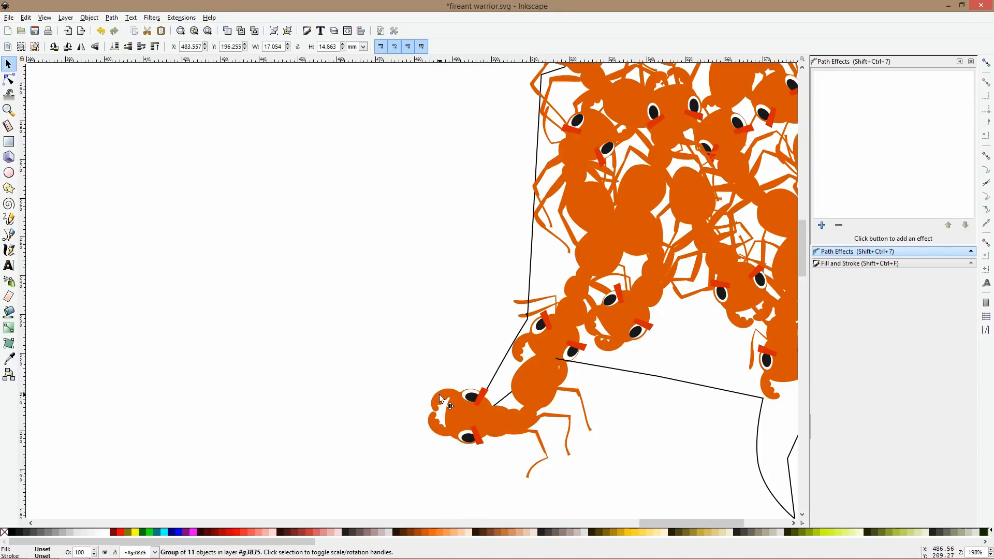
left_click(441, 398)
mouse_move(427, 385)
left_mouse_down()
mouse_move(462, 353)
mouse_move(448, 381)
mouse_move(442, 372)
left_mouse_up()
left_click(387, 357)
- Reshape the antenna that crosses the eye of the ant in the middle of the torso, moving its node outward past the eye
scroll(578, 435, "down", 4)
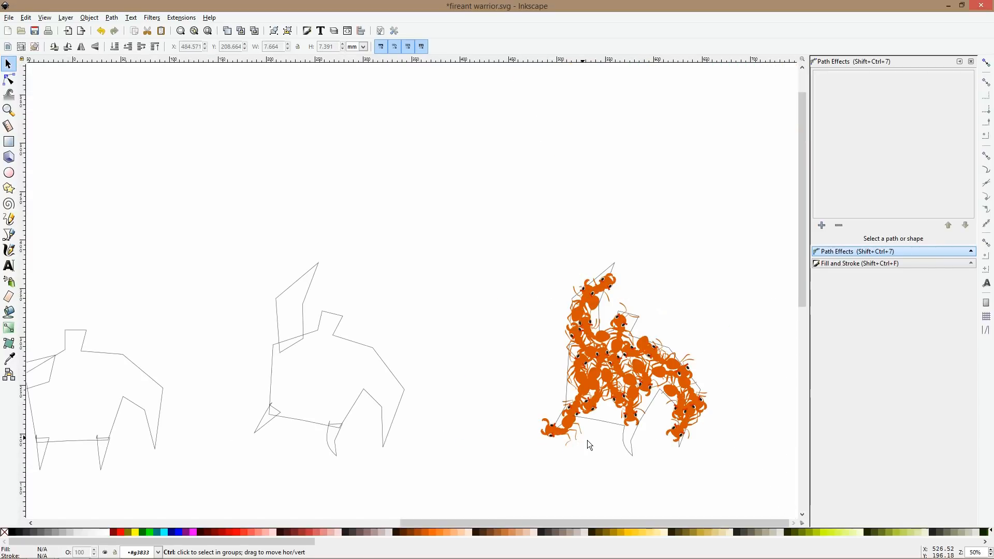
scroll(634, 449, "up", 2)
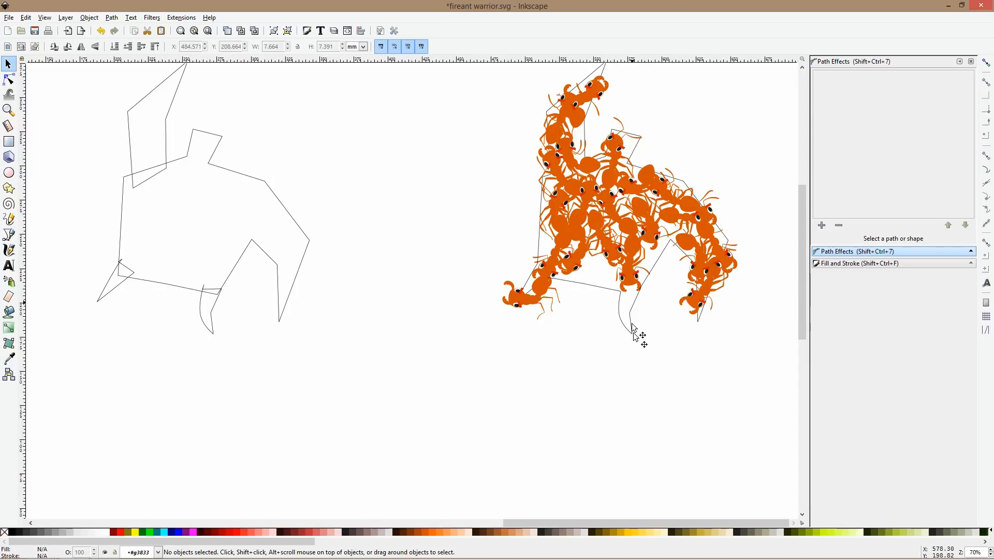
left_click(698, 298)
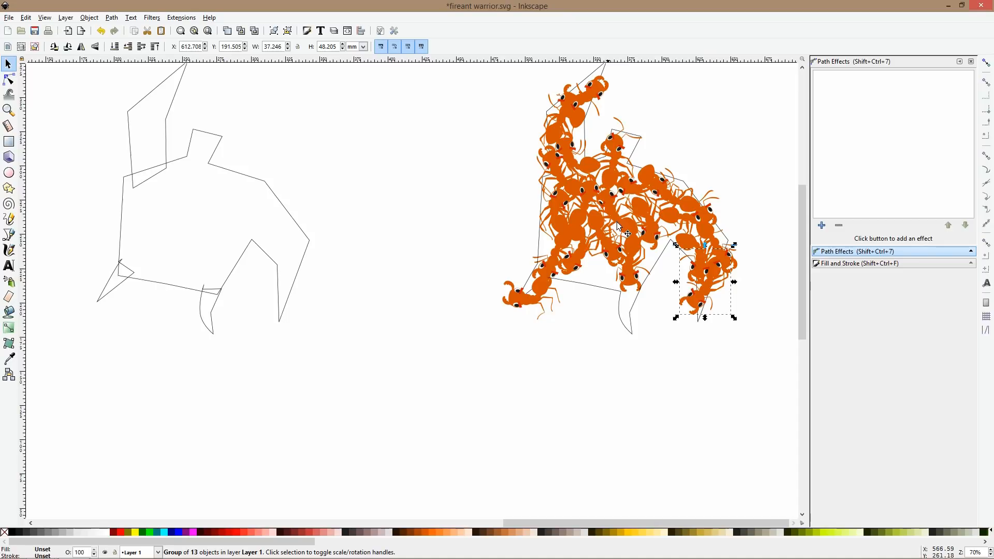
scroll(612, 203, "up", 3)
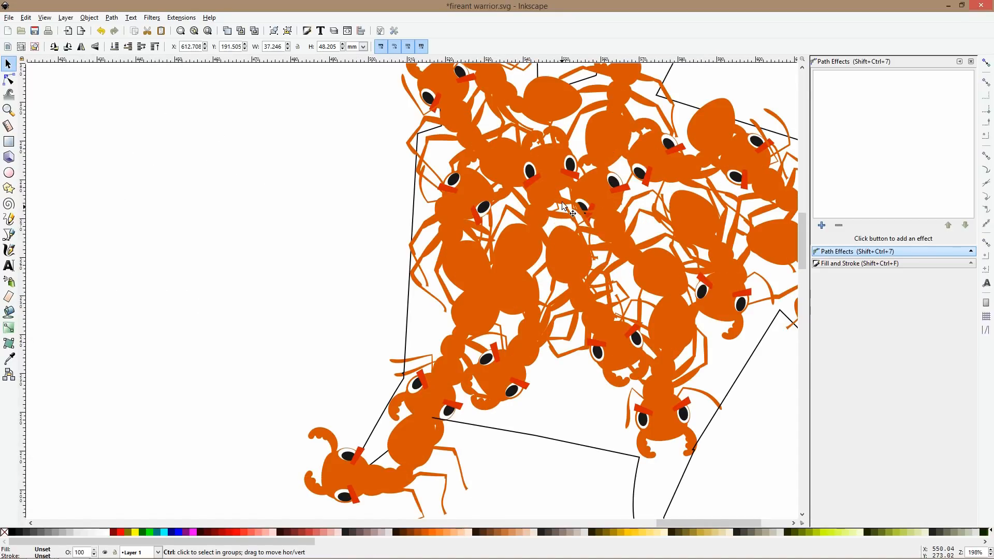
left_click(547, 203, "ctrl")
left_click(8, 79)
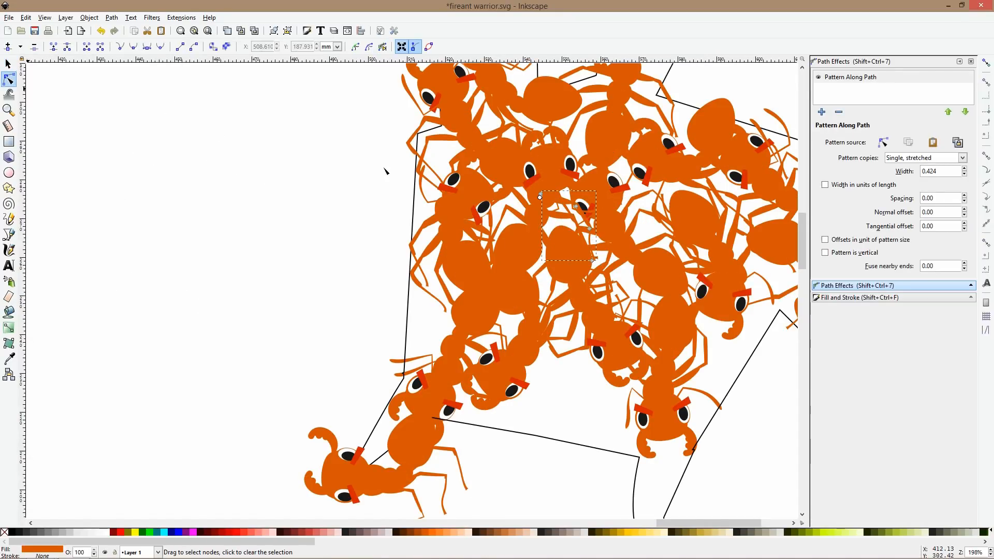
left_click_drag(583, 209, 571, 215)
left_click(582, 213)
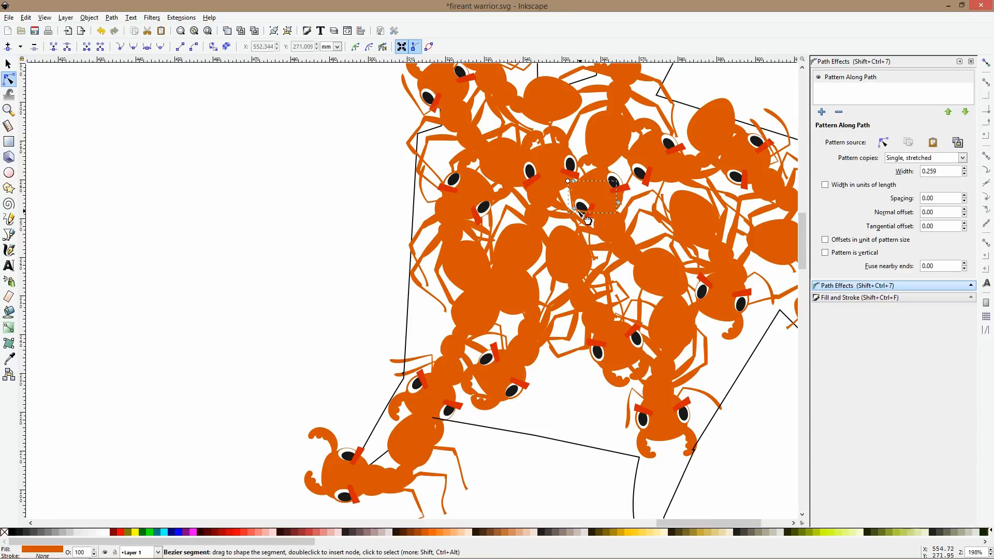
left_click(571, 211)
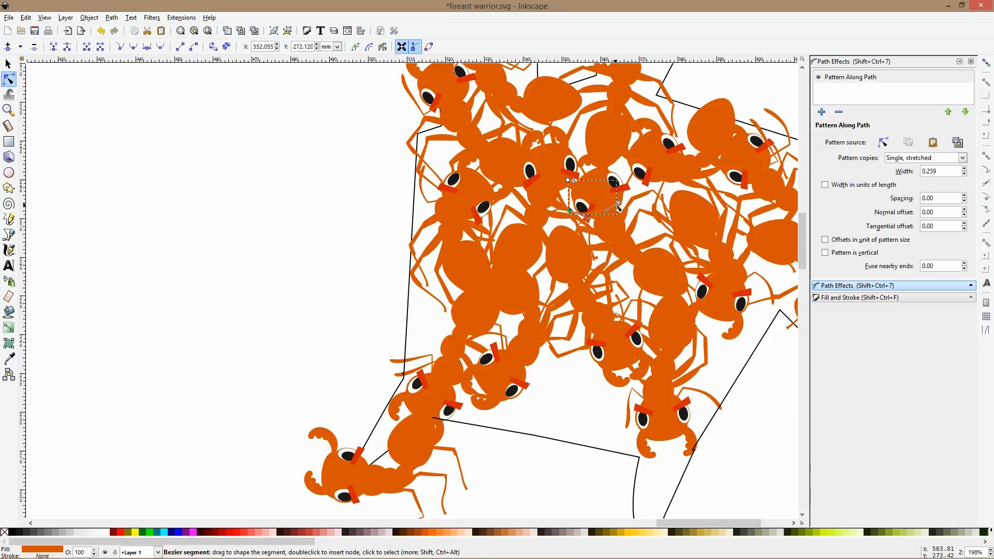
key("s")
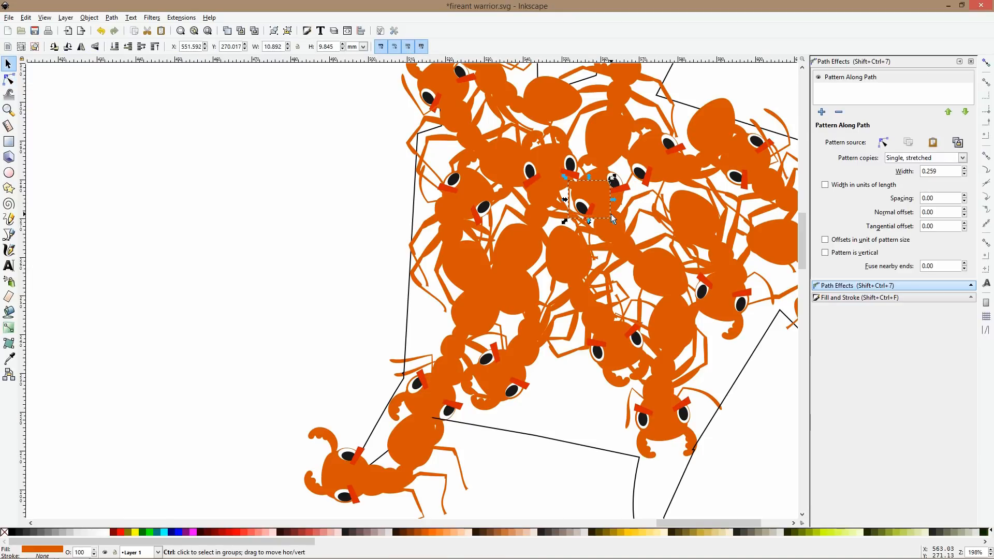
left_click(381, 215)
- Rotate the head and both antennae of the ant forming the warrior's head clockwise to face left, and reposition them on its thorax
scroll(380, 215, "down", 4)
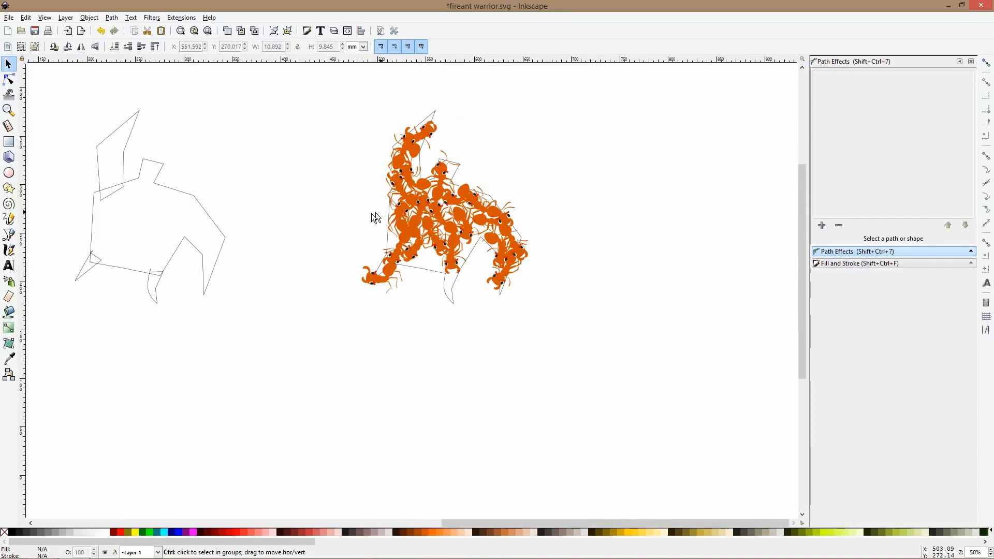
scroll(466, 281, "up", 2)
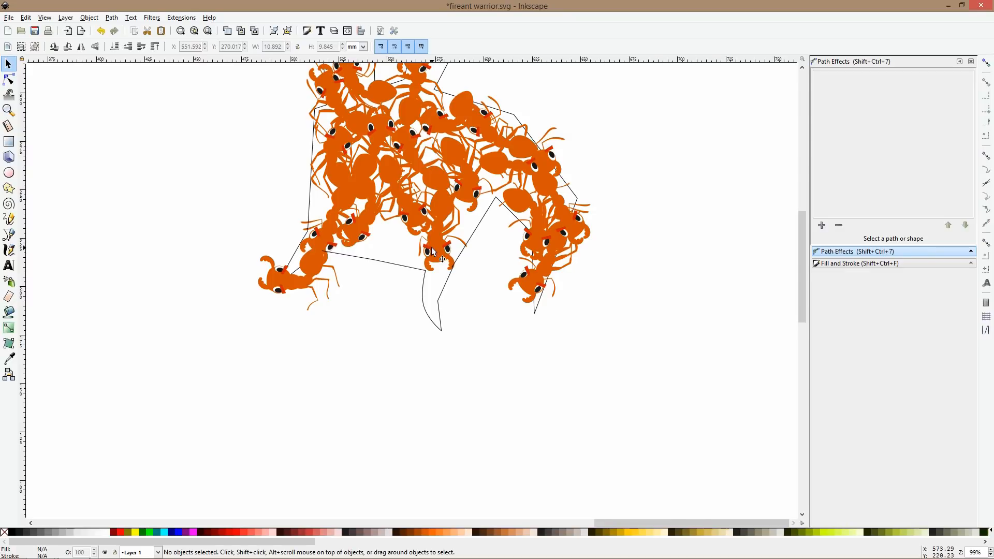
scroll(433, 250, "up", 4)
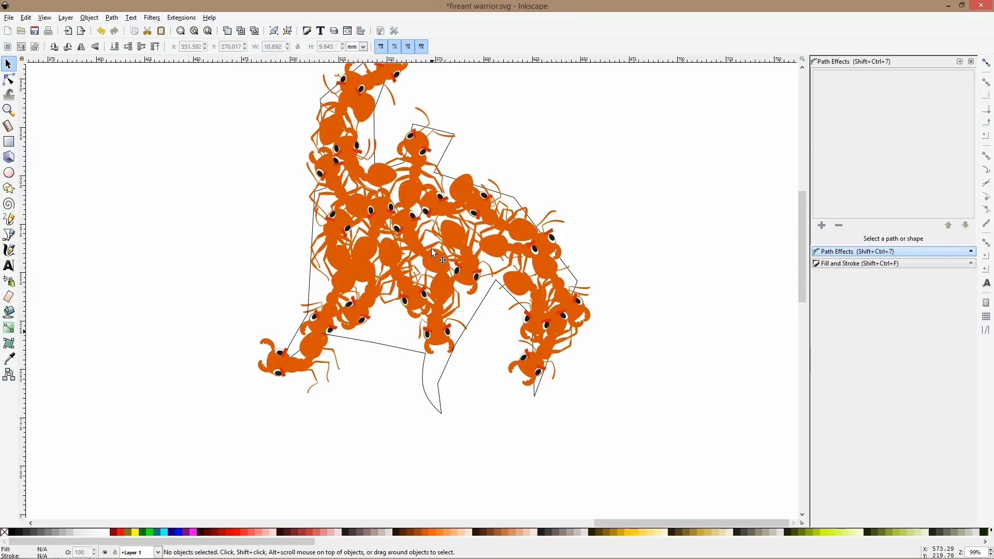
scroll(432, 158, "up", 2)
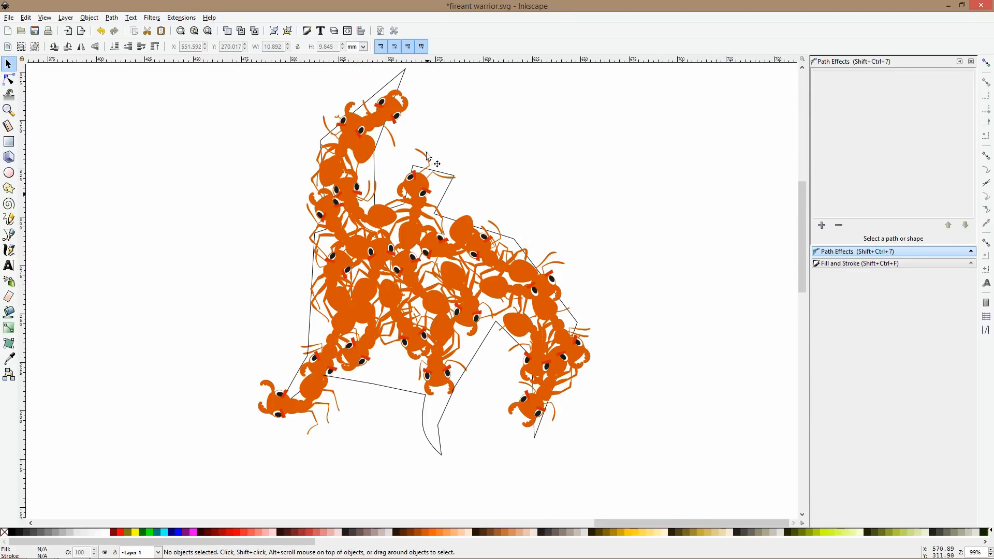
left_click(425, 183)
double_click(425, 184)
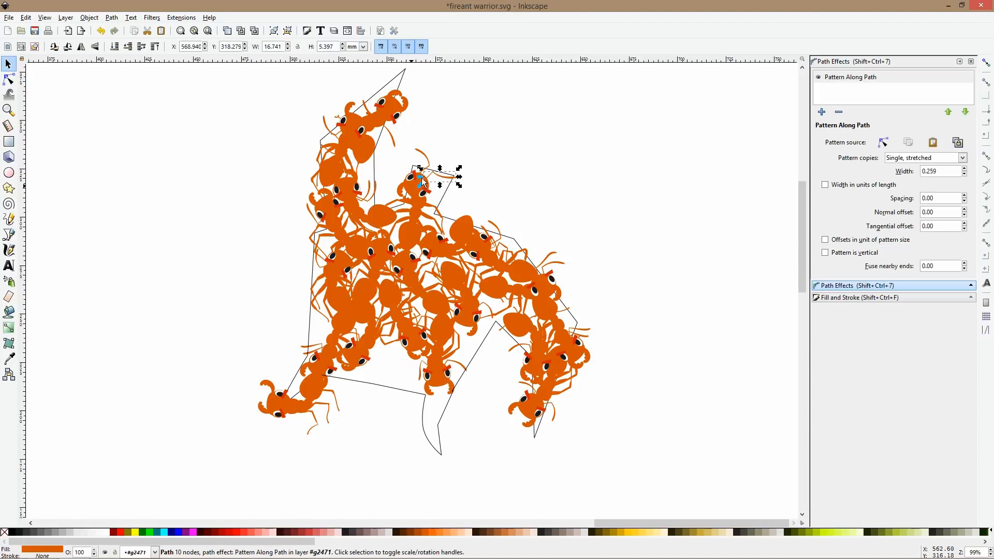
left_click(427, 159, "shift")
scroll(411, 183, "up", 3)
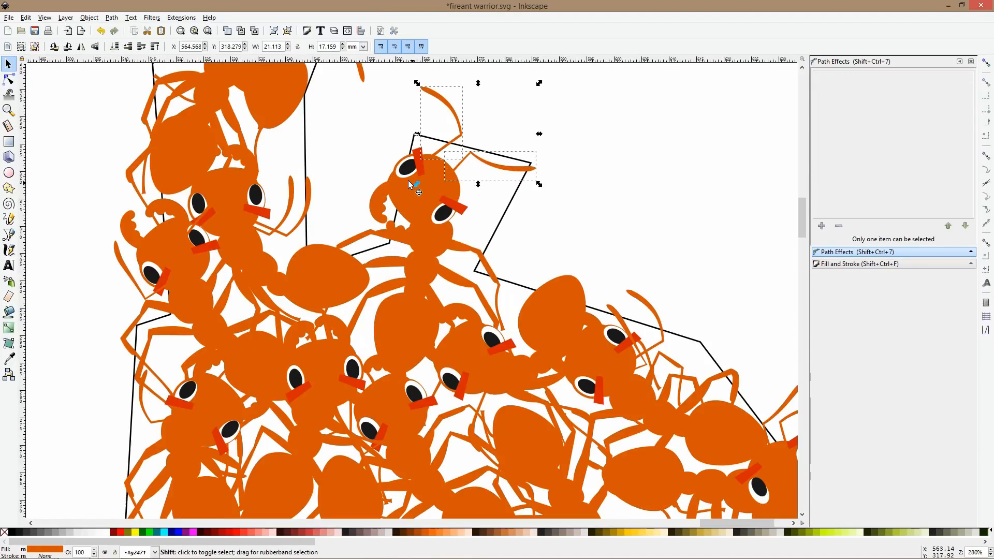
left_click(410, 182, "shift")
left_click(410, 182)
left_click_drag(366, 248, 344, 209)
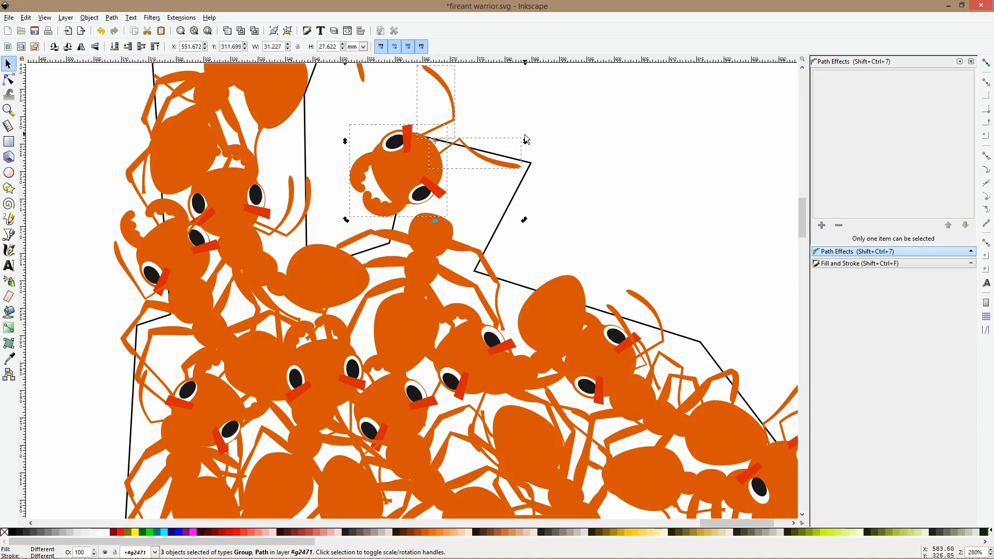
left_click_drag(524, 221, 512, 243)
left_click_drag(426, 179, 454, 197)
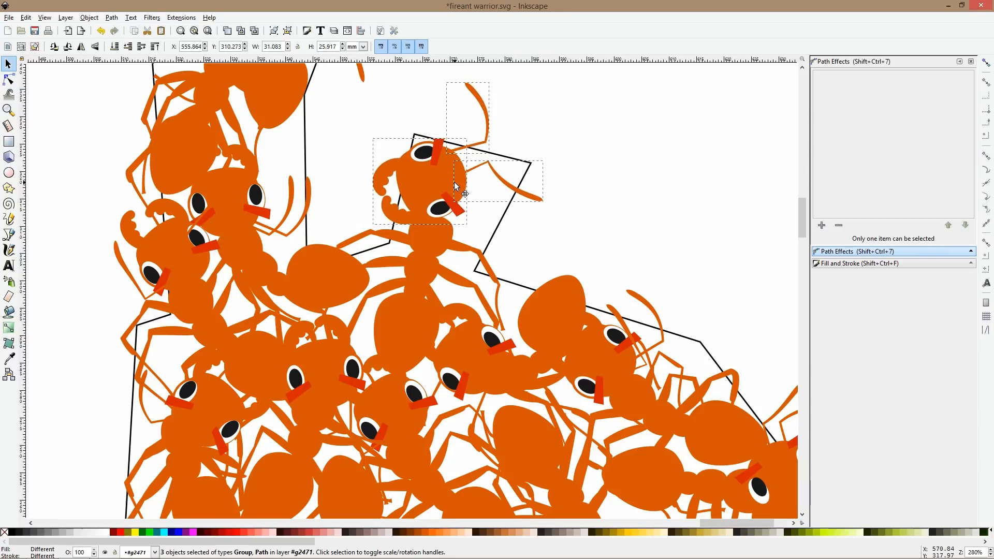
left_click(568, 157)
- Duplicate a torso ant, rotate the copy until it points head-down, and place it over the lower part of the middle leg outline
scroll(596, 237, "down", 3)
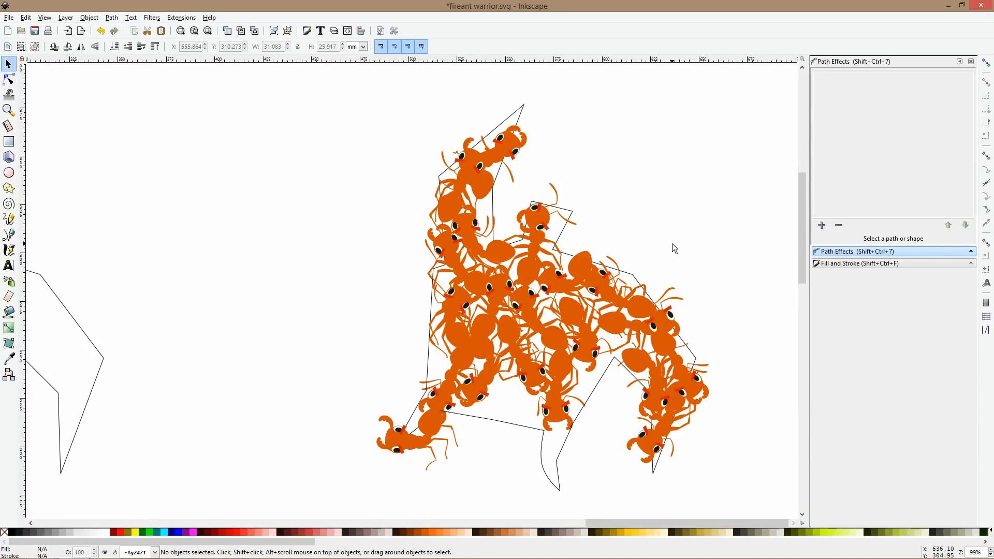
scroll(672, 244, "down", 3)
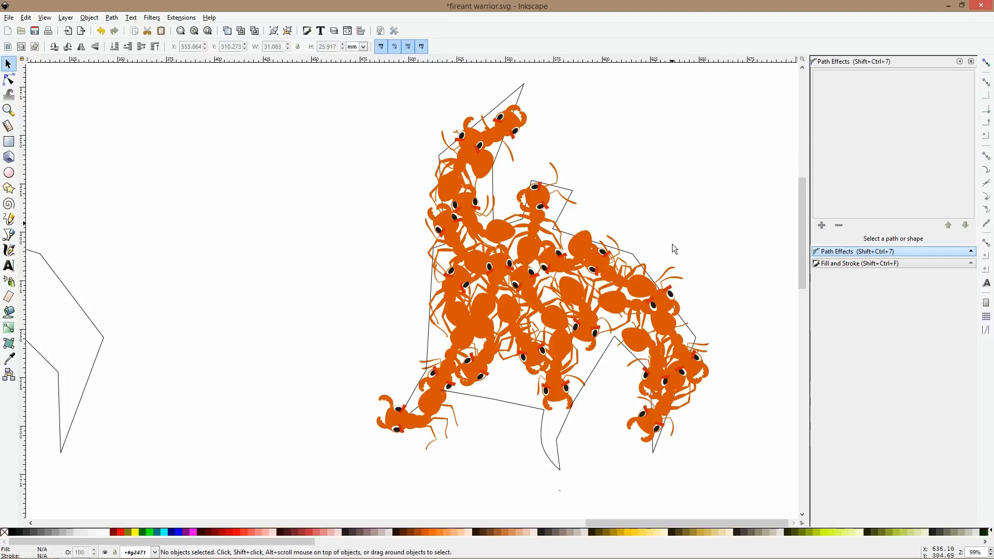
scroll(610, 365, "up", 2)
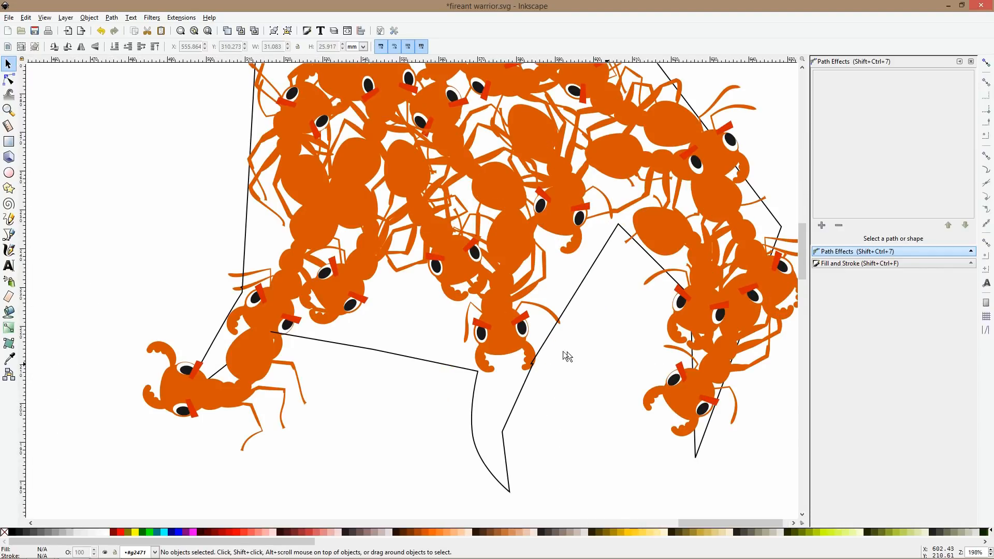
scroll(563, 351, "down", 1)
left_click(497, 168)
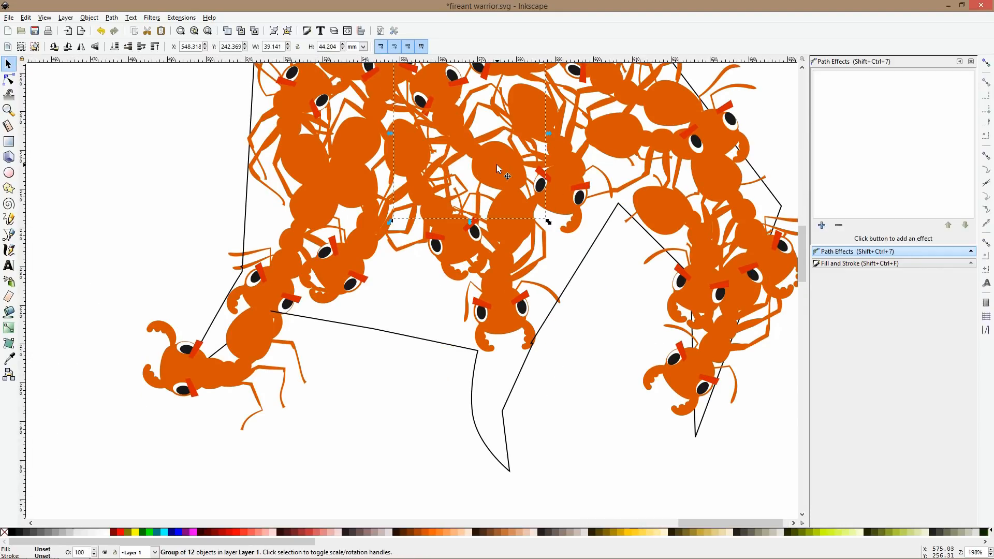
left_click_drag(490, 162, 496, 393)
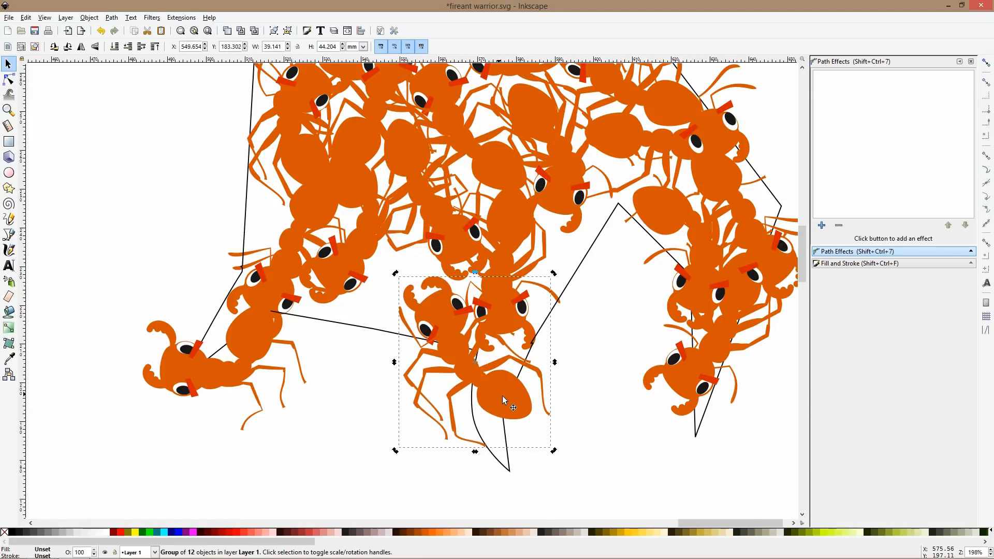
left_click_drag(554, 451, 496, 228)
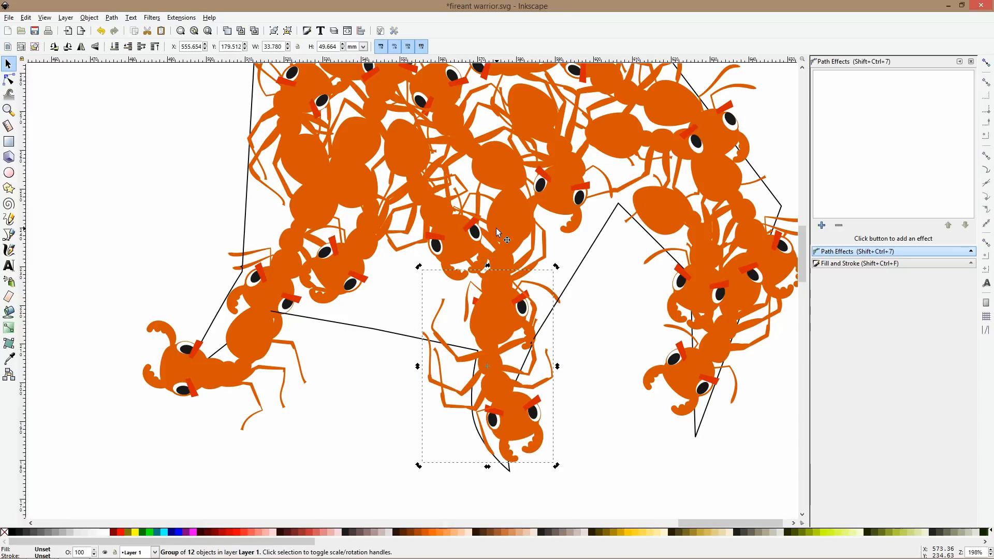
left_click_drag(554, 468, 547, 471)
mouse_move(502, 415)
left_mouse_down()
mouse_move(539, 410)
mouse_move(489, 416)
left_mouse_up()
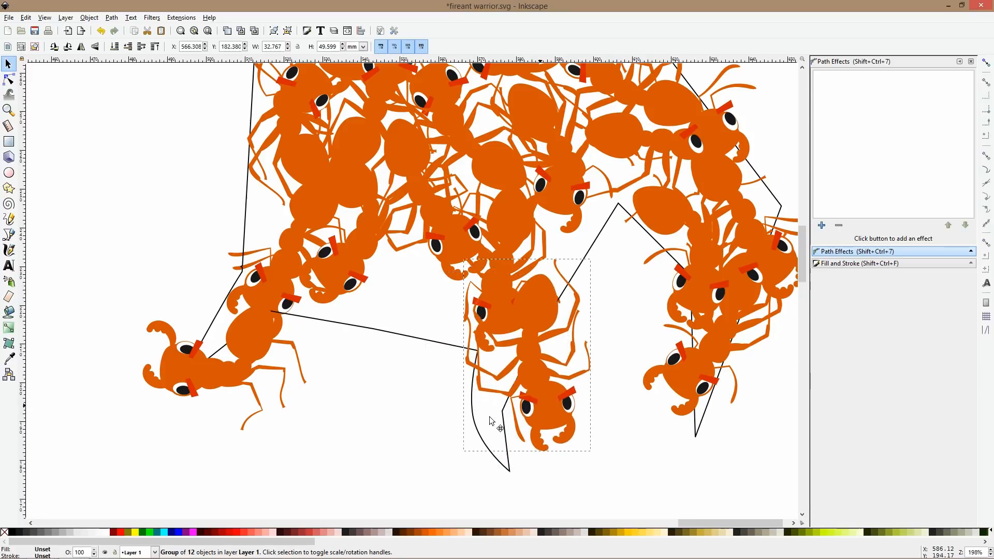
- Rotate the ant directly above the new copy counterclockwise and shift it up so its head swings out to the right of the copy's abdomen
left_click(499, 213)
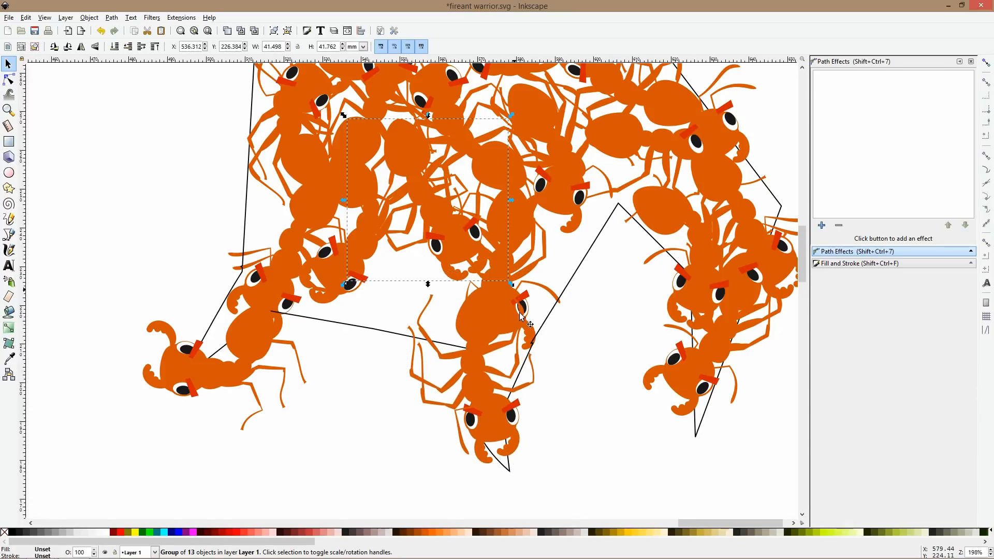
left_click(559, 299)
left_click_drag(564, 356, 588, 339)
mouse_move(541, 314)
left_mouse_down()
mouse_move(521, 293)
mouse_move(531, 313)
left_mouse_up()
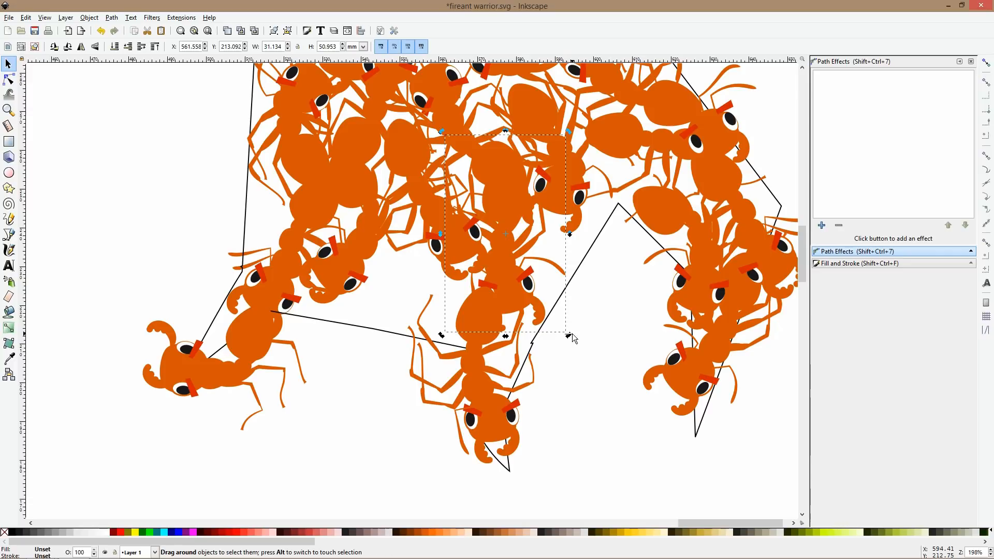
left_click_drag(568, 337, 589, 326)
left_click(536, 289)
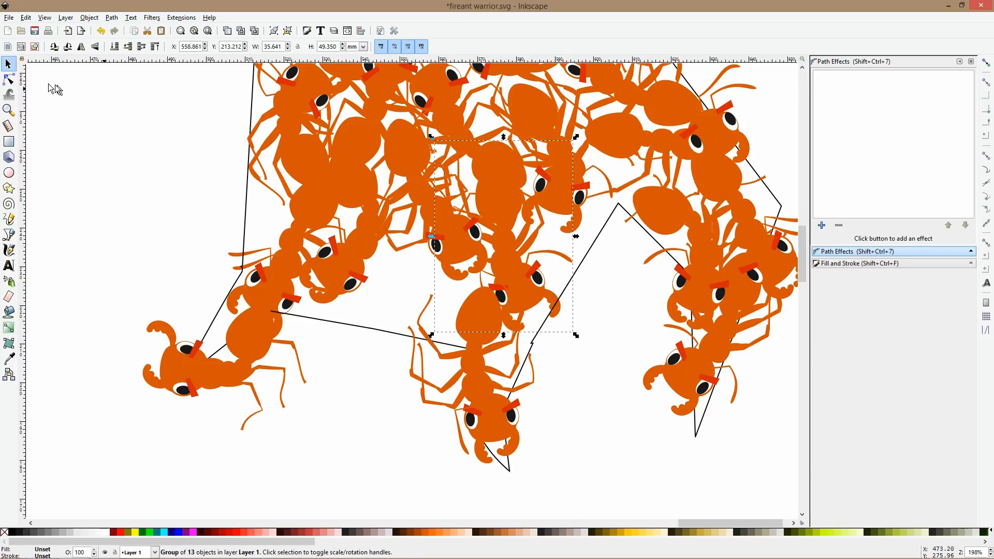
left_click(8, 80)
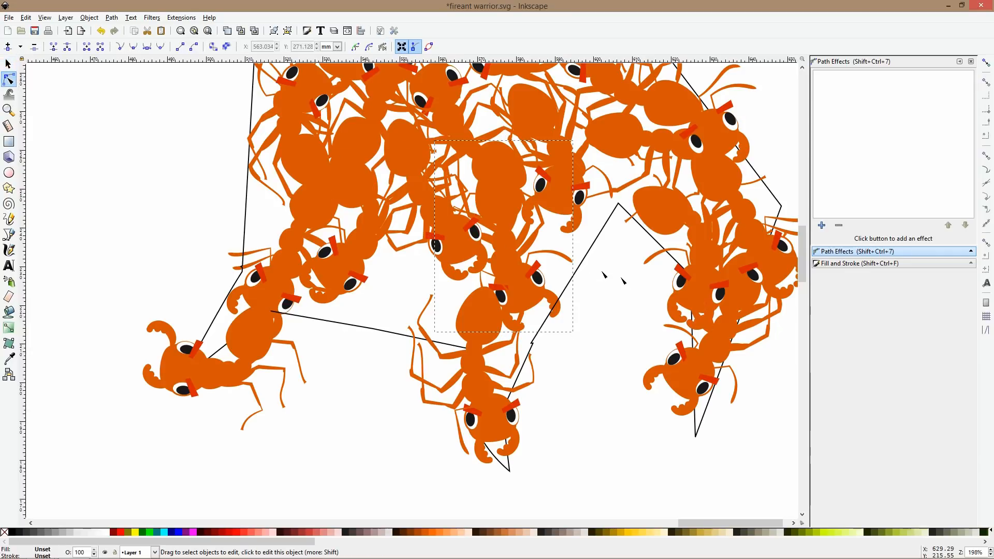
left_click(553, 259)
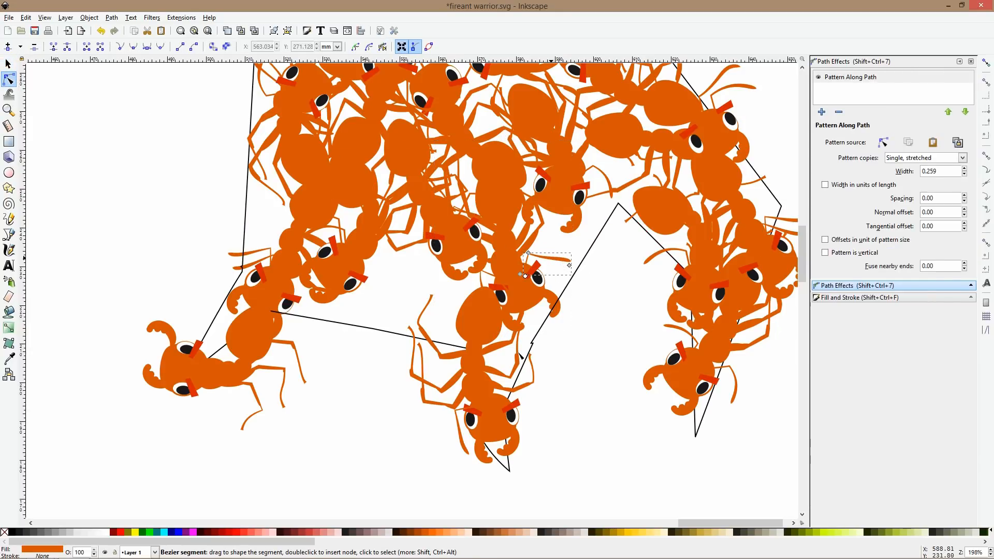
key("Escape")
key("s")
- Move the lowest ant of the middle leg up against the ants above it and delete its three legs on the left side
left_click(473, 323)
left_click_drag(472, 329, 468, 309)
left_click(441, 333, "ctrl")
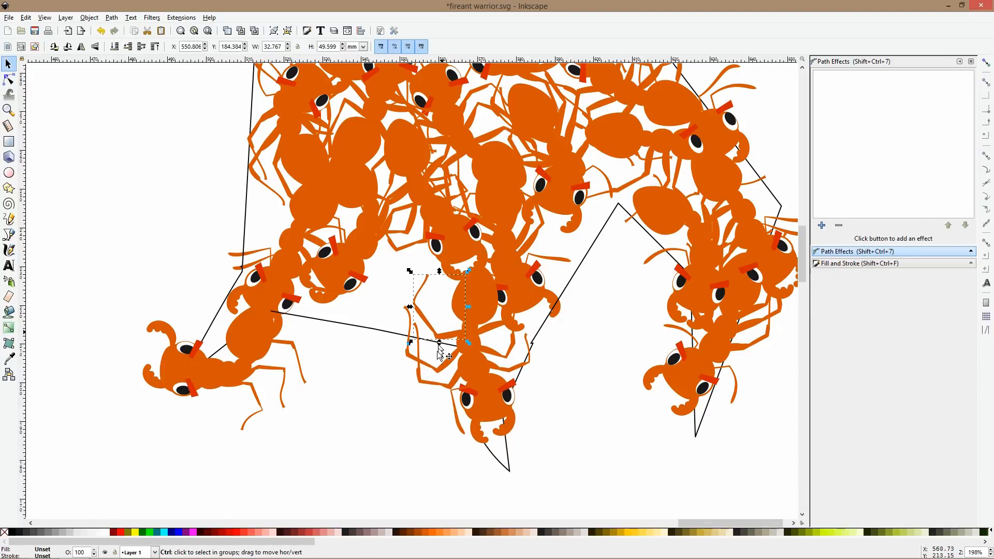
left_click(433, 366, "ctrl+shift")
left_click(428, 382, "ctrl+shift")
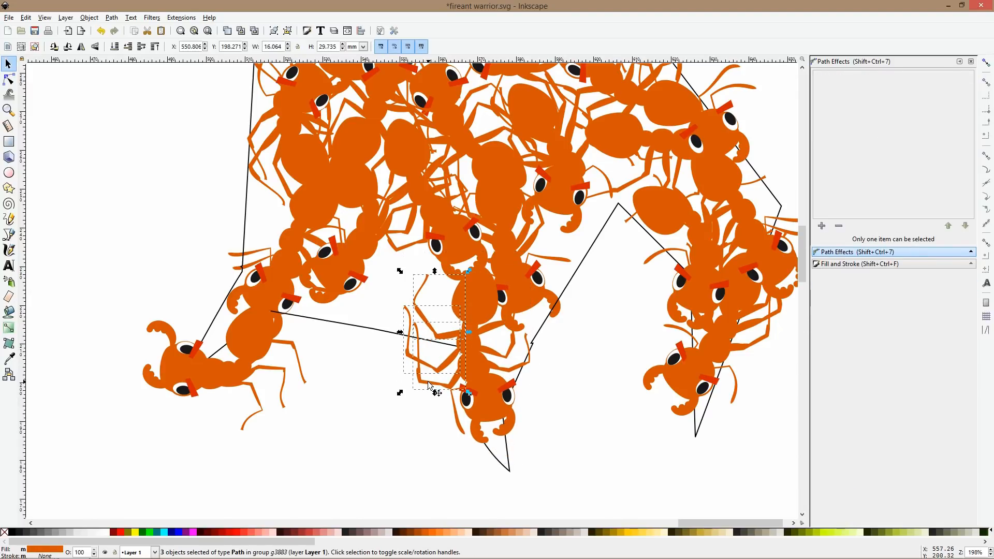
key("Delete")
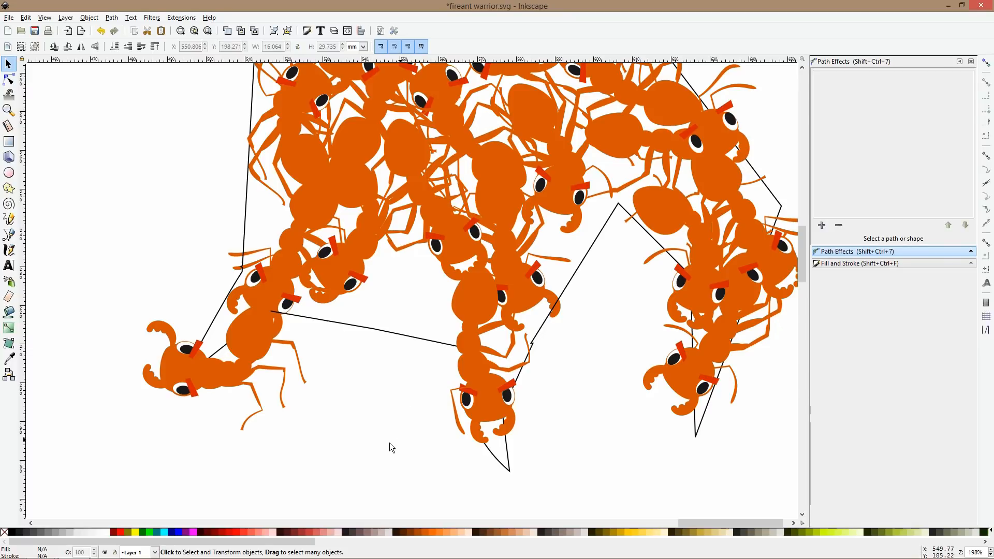
- Rotate the left antenna of the middle leg's lowest ant outward, away from its eye
scroll(455, 417, "up", 2)
left_click(451, 423)
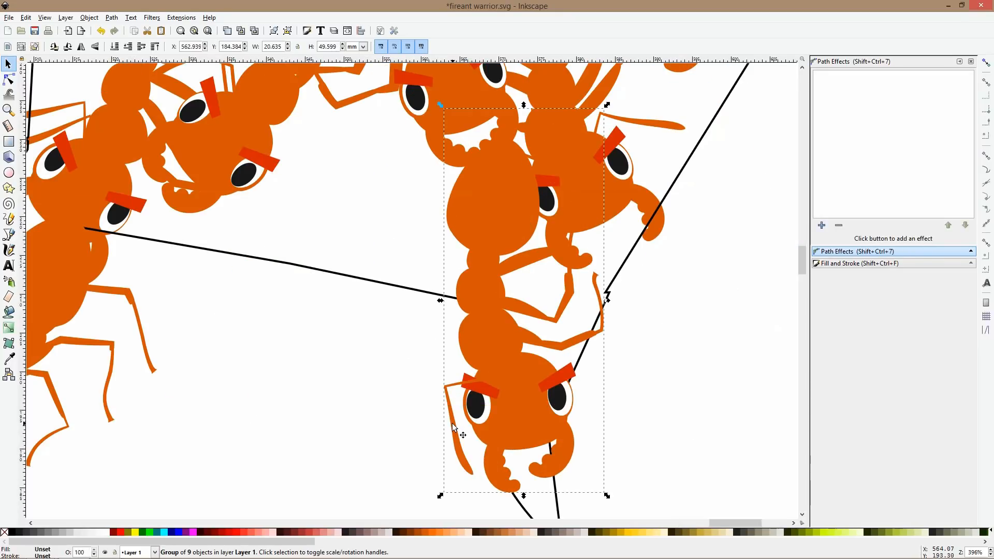
double_click(452, 424)
left_click_drag(439, 478, 421, 431)
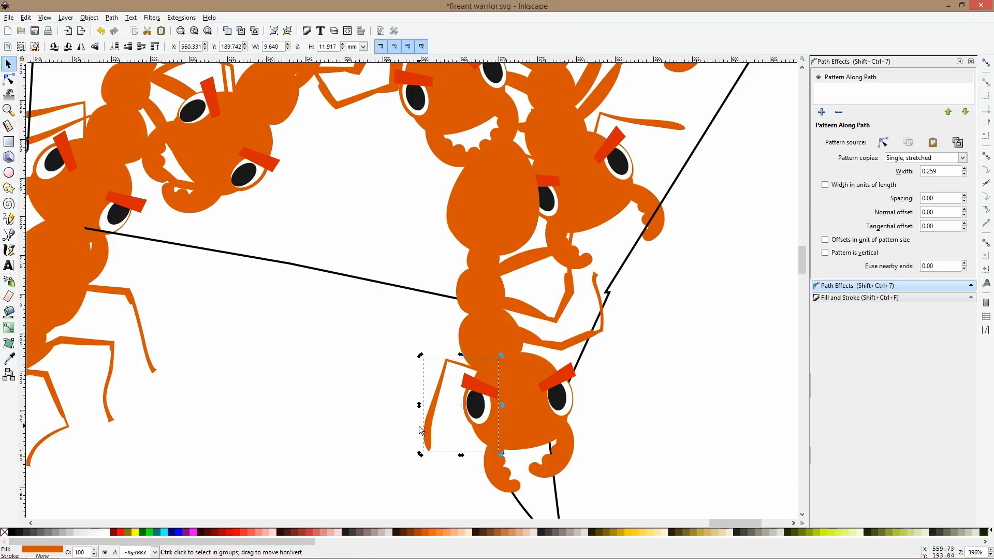
- Duplicate that antenna, flip the copy horizontally, place it on the right side of the head and rotate it outward
key("ctrl+d")
key("h")
left_click_drag(432, 359, 538, 359)
left_click_drag(597, 446, 623, 396)
- Adjust the curve of the copied antenna and move the joint node of the leg just above it inward, closer to the body
left_click(9, 80)
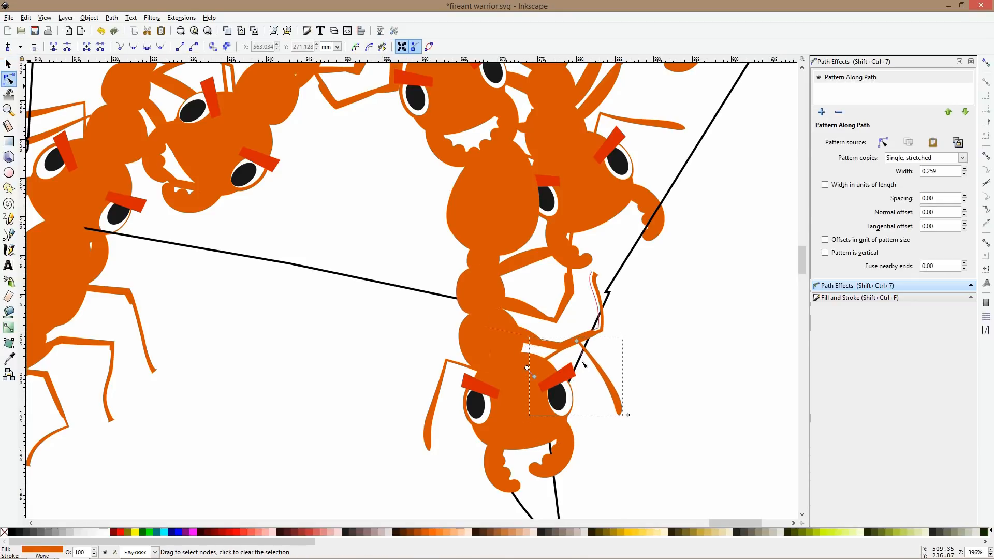
left_click(609, 379)
left_click_drag(610, 381, 599, 373)
left_click(603, 331)
left_click_drag(599, 329, 588, 320)
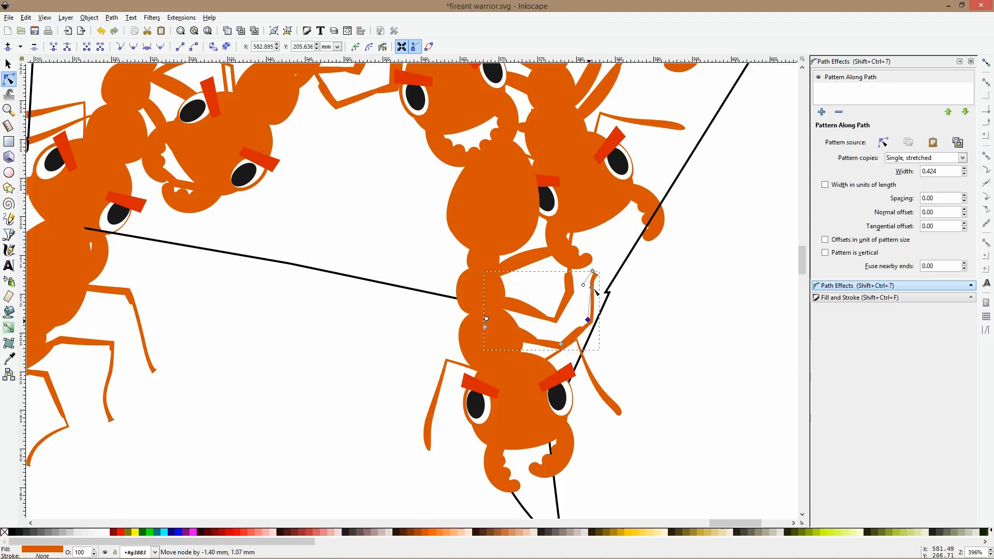
- Move the tip node of the leg just above the middle leg's lowest ant inward and slightly up, and deselect it
left_click_drag(593, 272, 574, 262)
key("s")
scroll(671, 343, "down", 4)
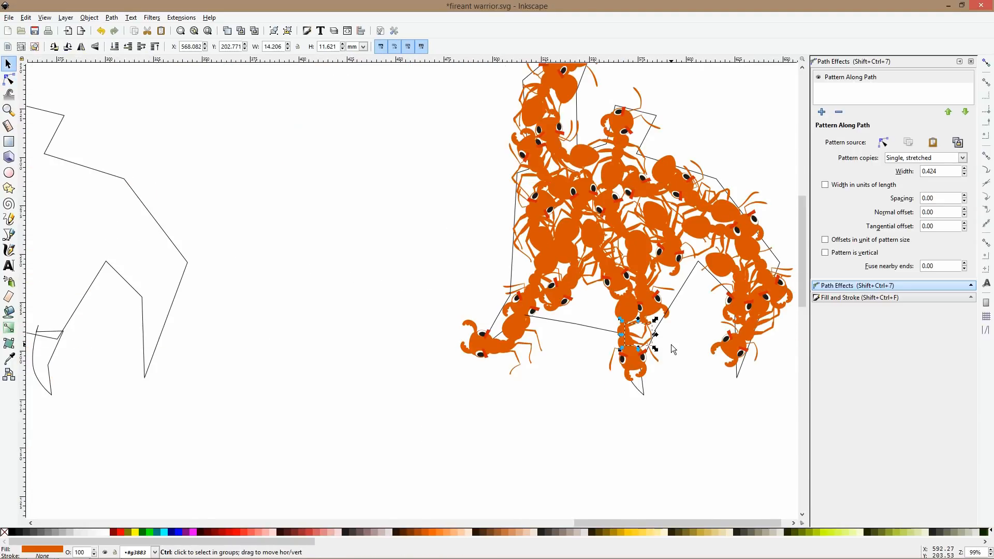
left_click(671, 402)
scroll(671, 403, "down", 2)
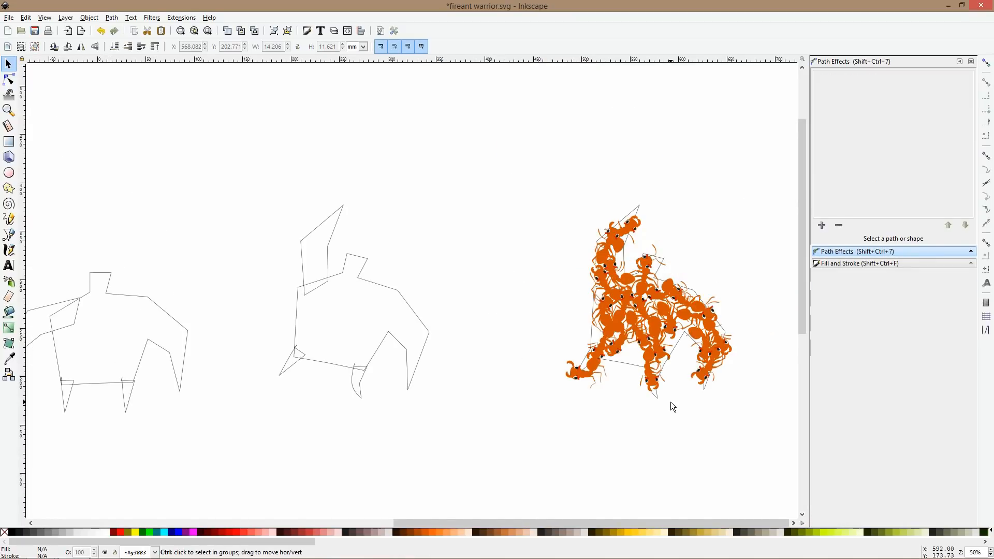
scroll(668, 398, "up", 3)
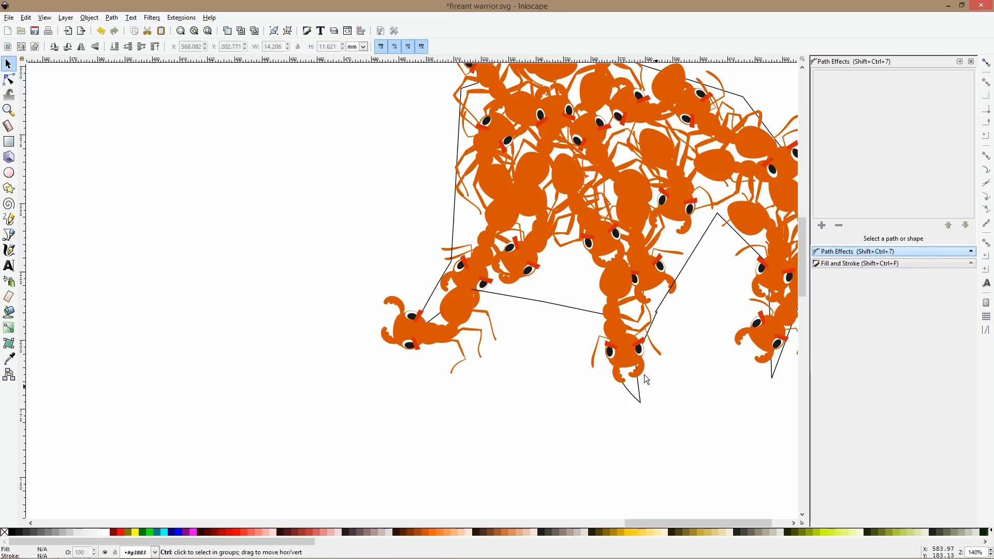
- Save the fire ant warrior drawing with nothing selected
left_click(633, 365)
key("F2")
left_click(660, 408)
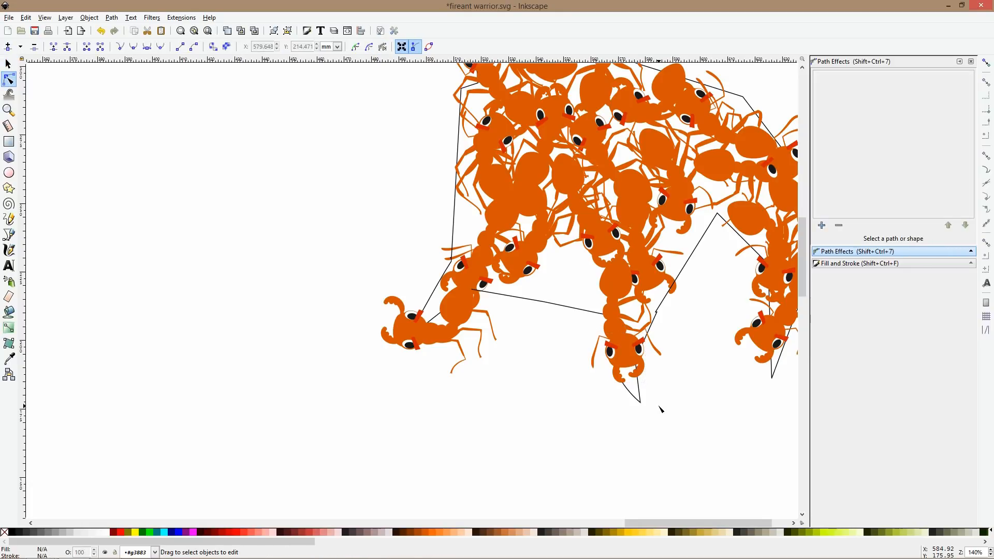
scroll(661, 408, "down", 2)
left_click_drag(699, 406, 554, 401)
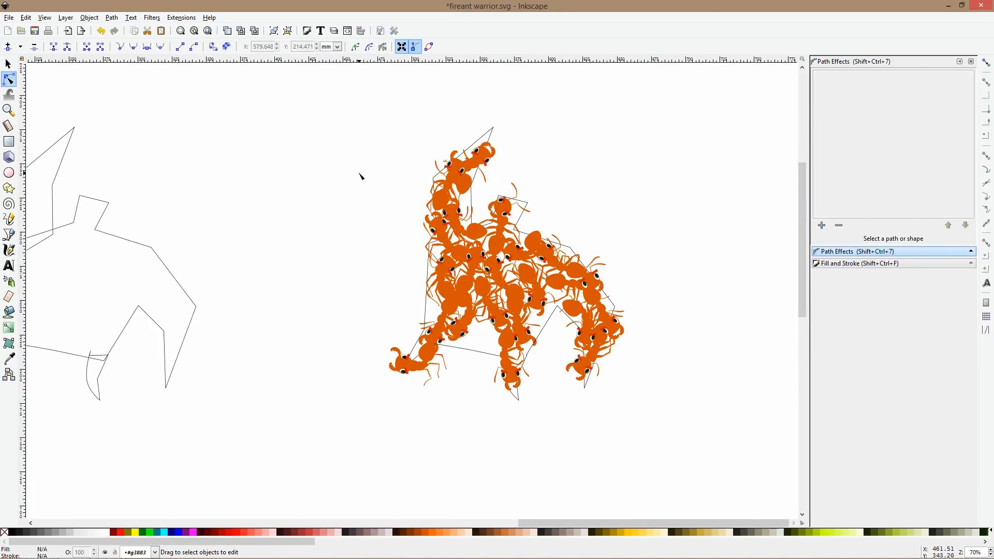
key("ctrl+s")
key("F1")
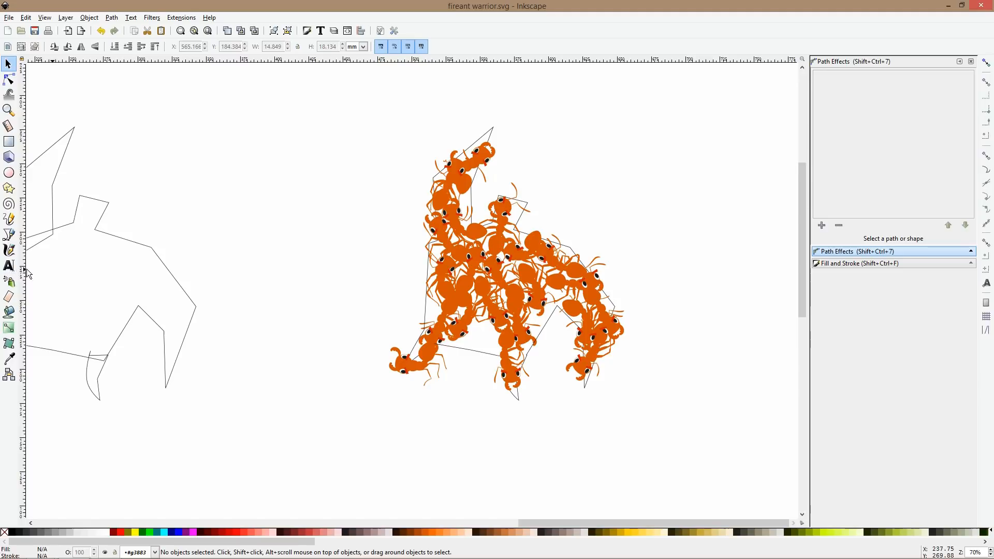
- Add a text object in the empty area beside the ant figure with the author's website address as its first line
left_click(8, 266)
key("ctrl+s")
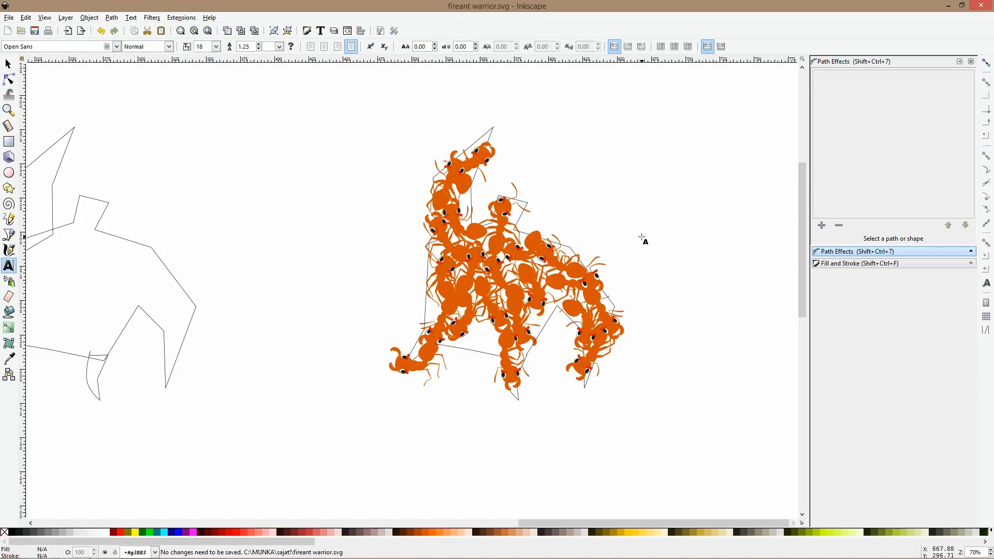
scroll(648, 200, "up", 5)
left_click(408, 221)
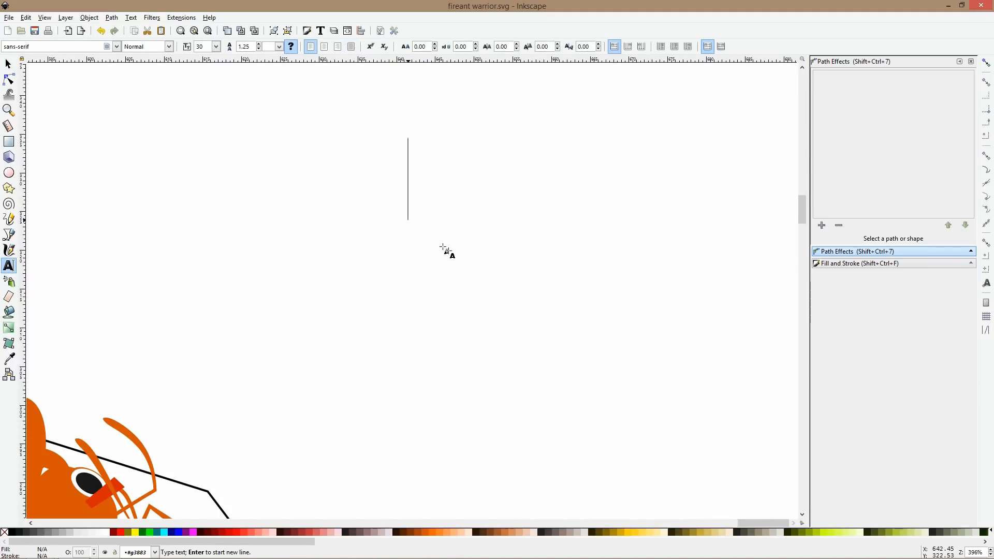
type("vansze")
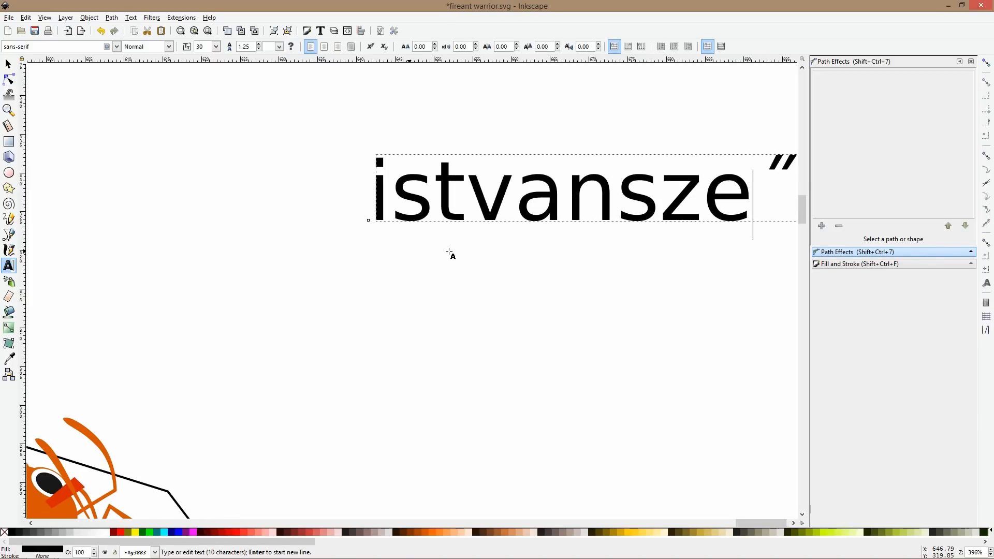
type("p.com")
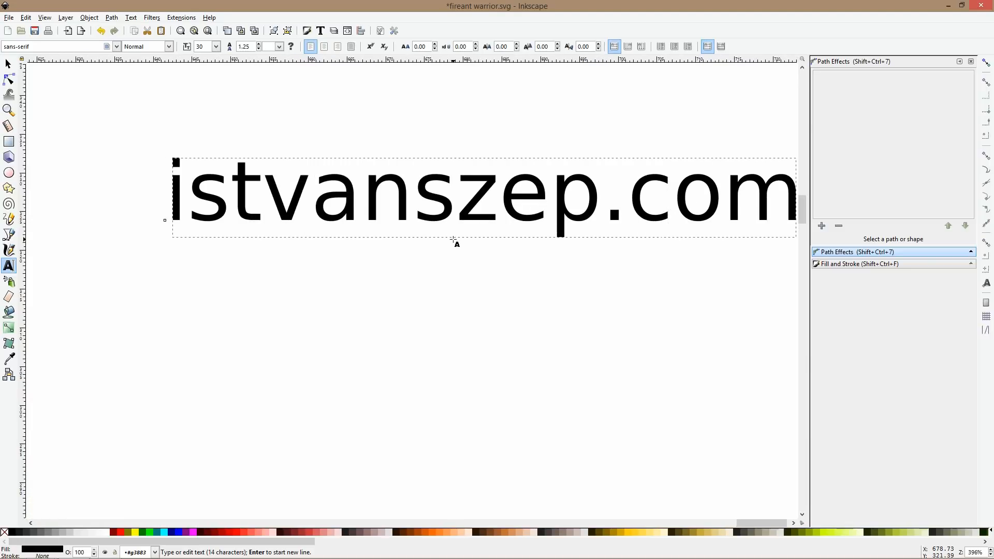
left_click_drag(453, 240, 416, 222)
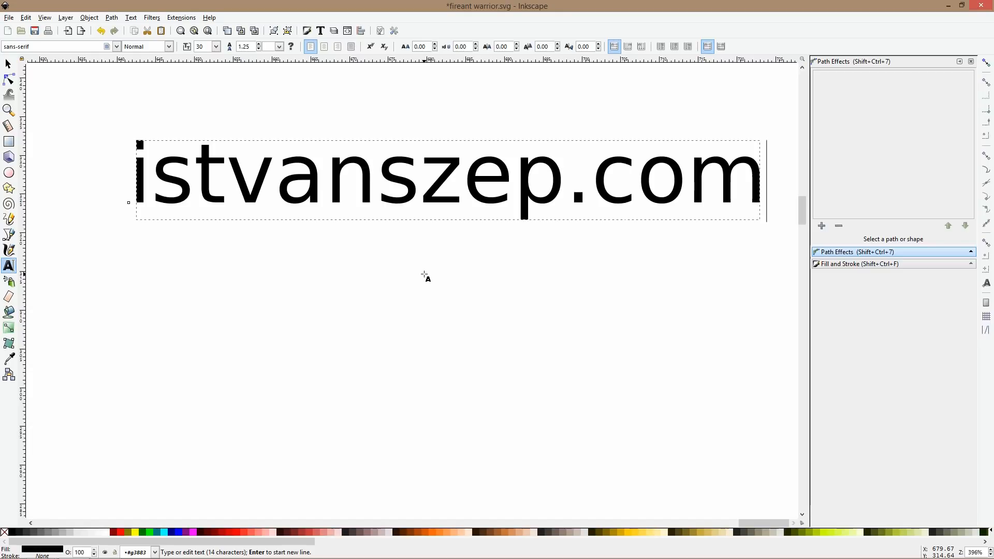
- Add the second line "$15/course" below the website address
key("Return")
type("$")
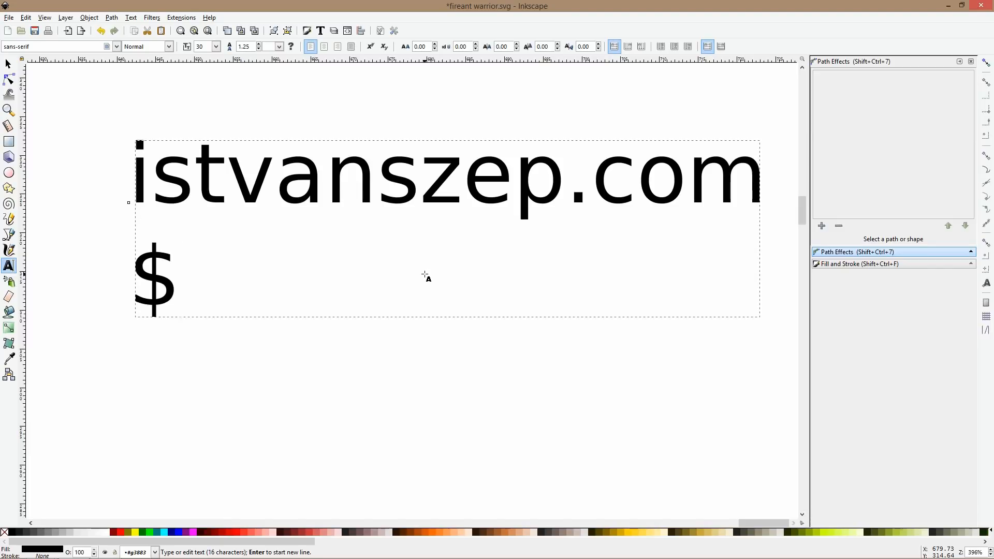
type("15/c")
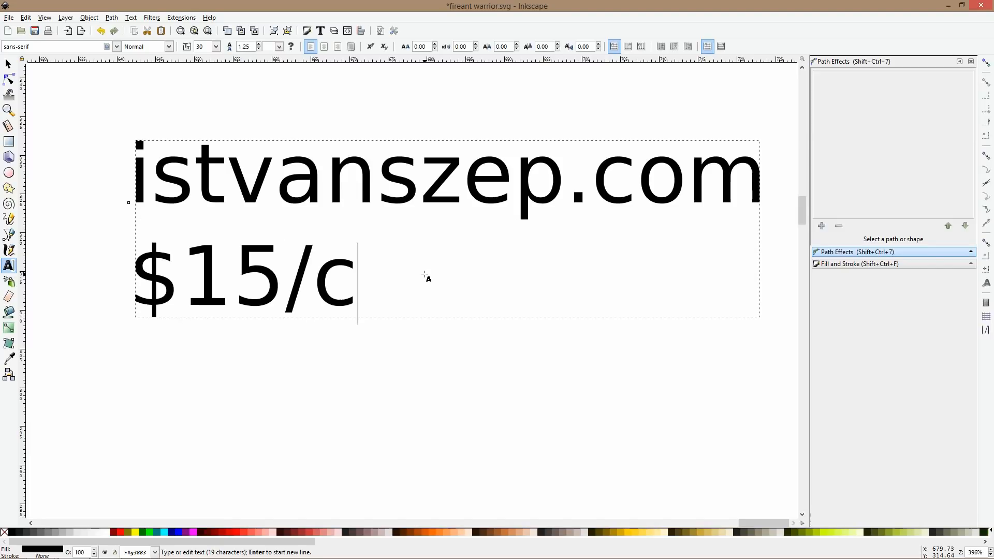
type("ourse")
key("Return")
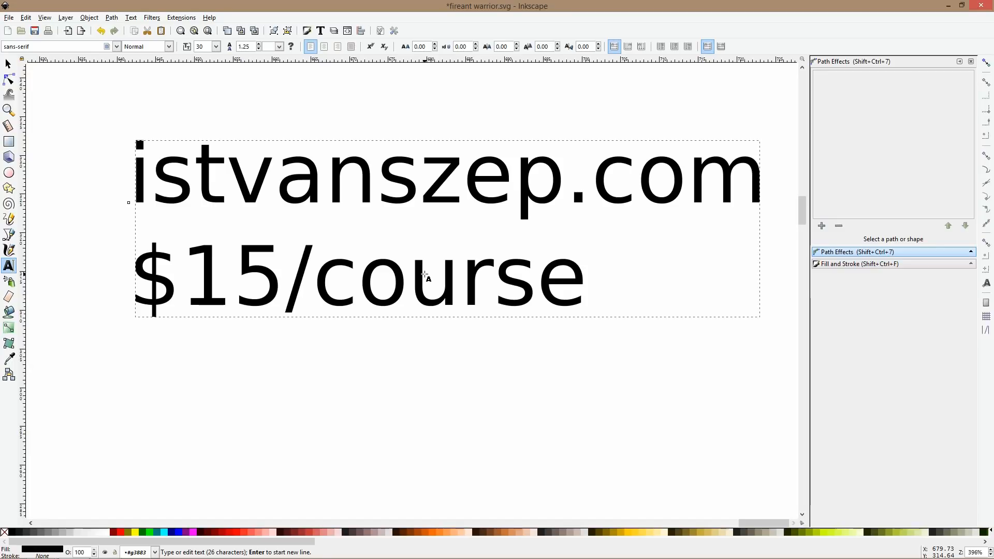
- Add the third line "$59 ALL courses!" to the text block
type("$59")
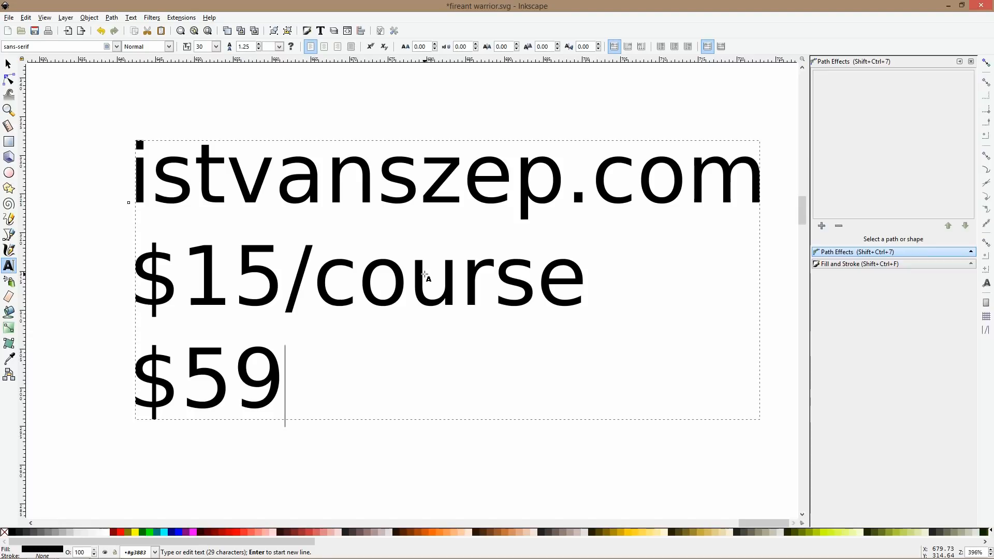
type(" A")
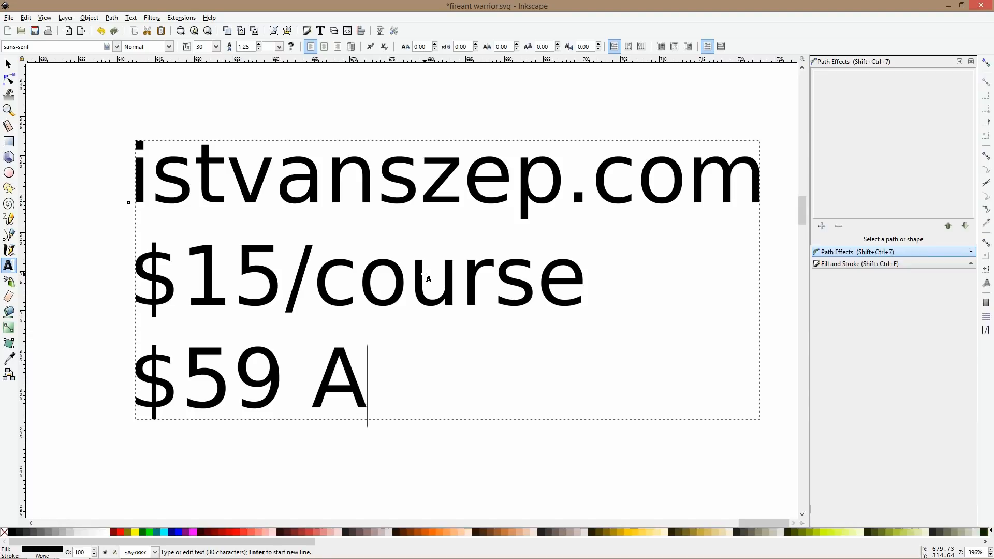
type("LL course")
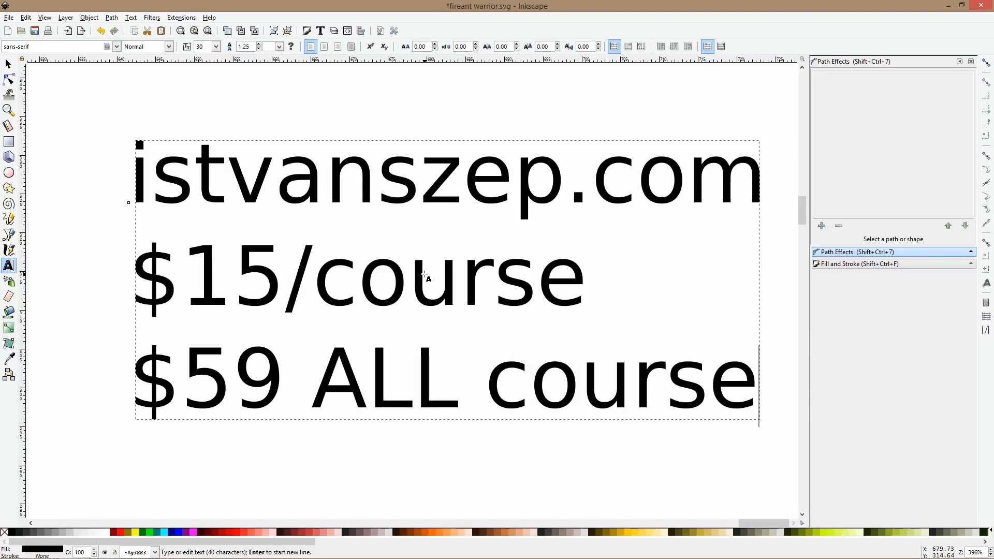
type("s$")
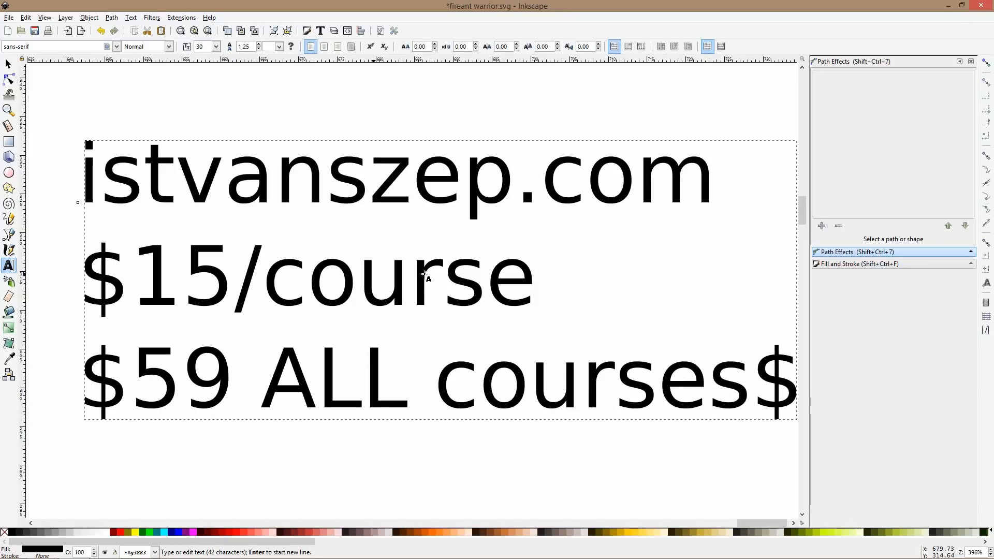
key("BackSpace")
type("!")
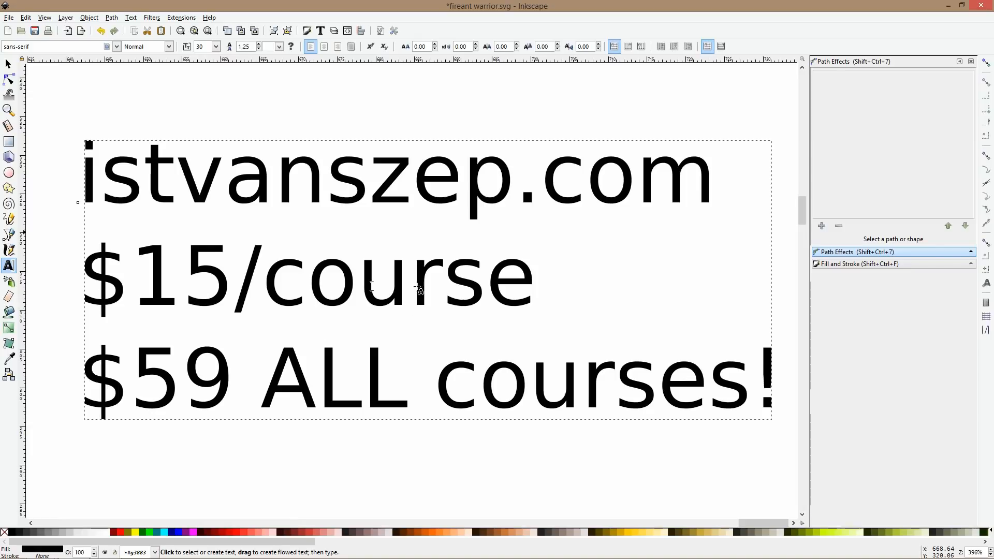
- Append "DONATE2018" after a space at the end of the "$15/course" line
scroll(513, 290, "down", 1)
left_click(523, 285)
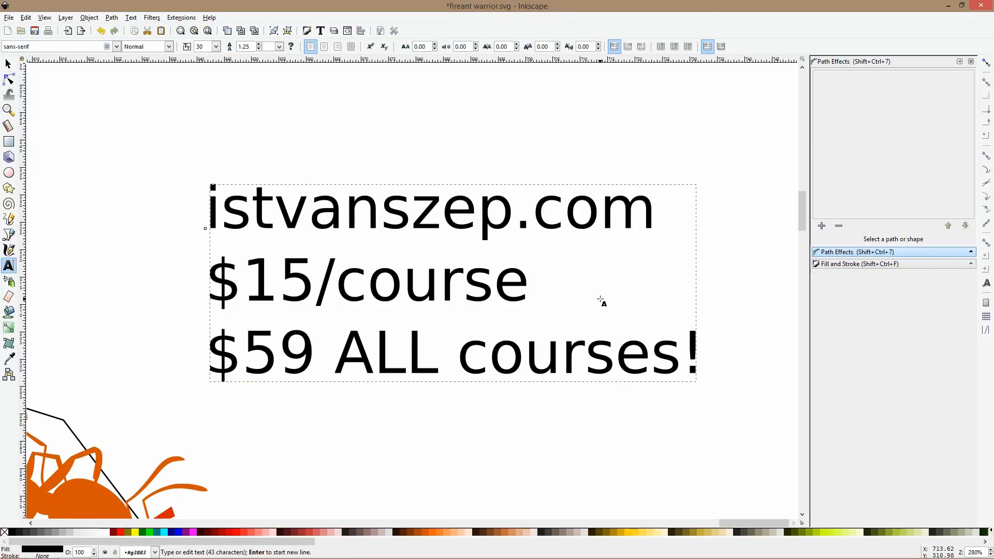
type("D")
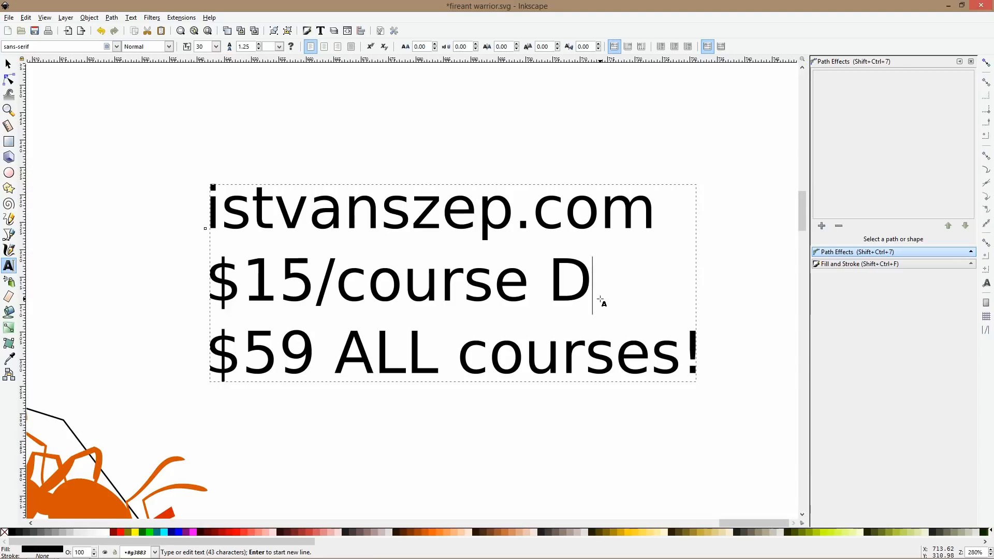
type("ONATE220")
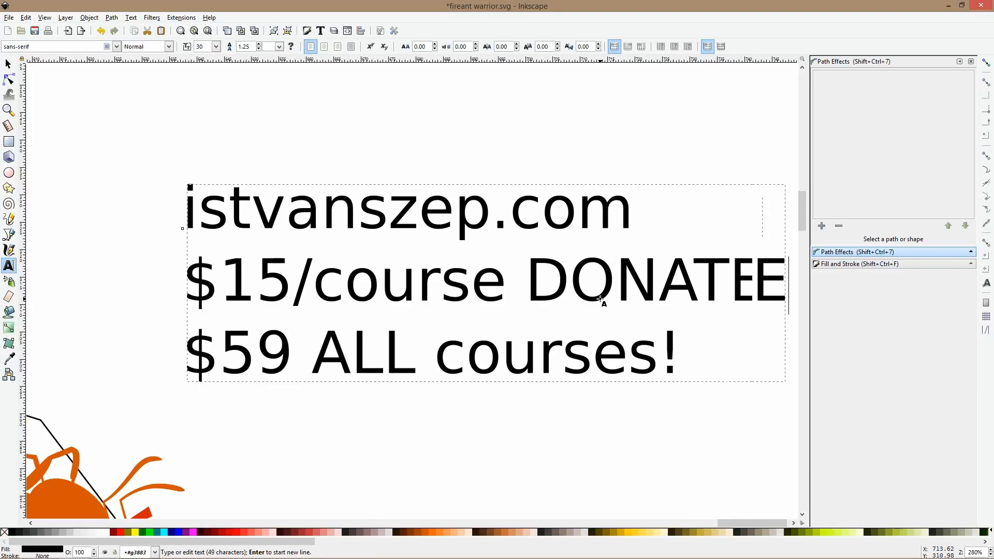
type("18")
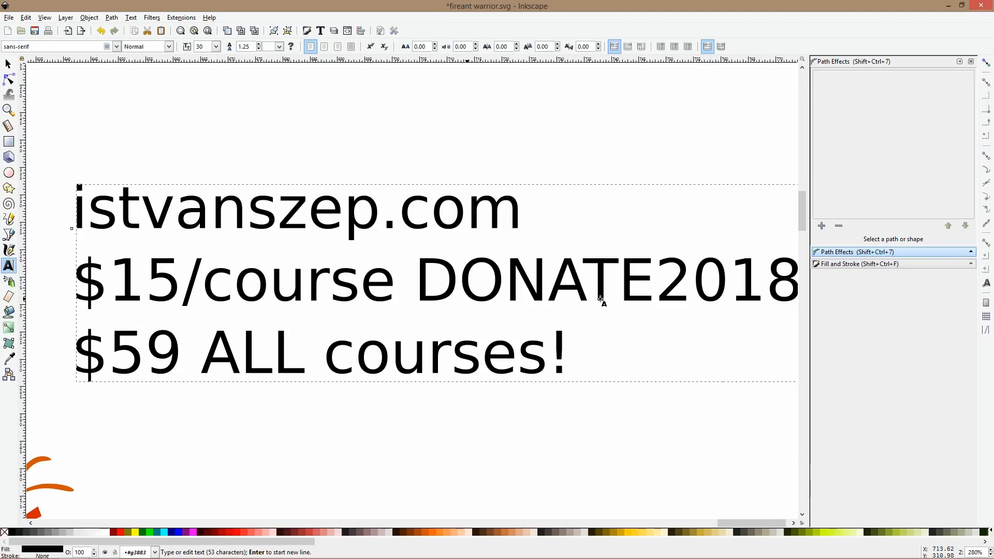
- Delete the whole three-line text block beside the ant figure
scroll(600, 300, "down", 2)
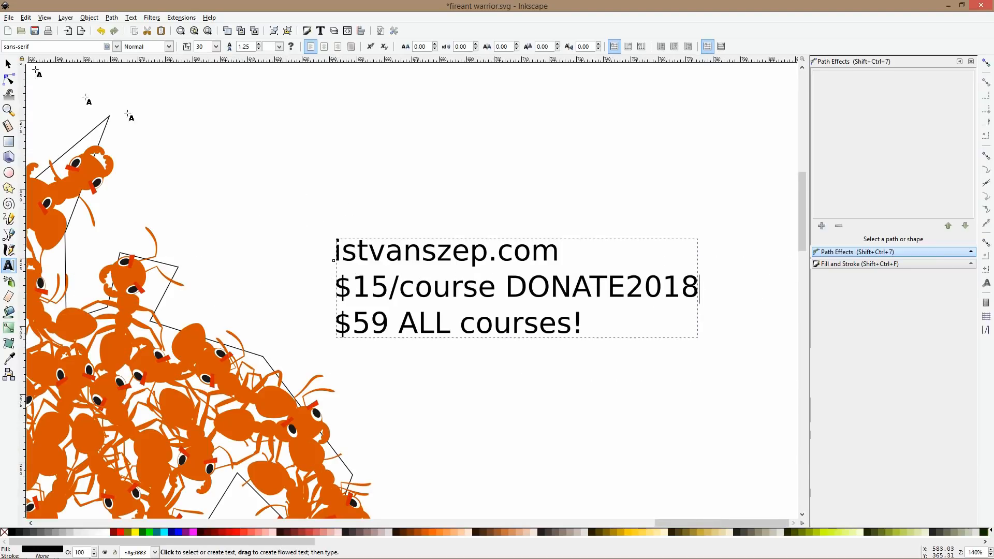
left_click(7, 65)
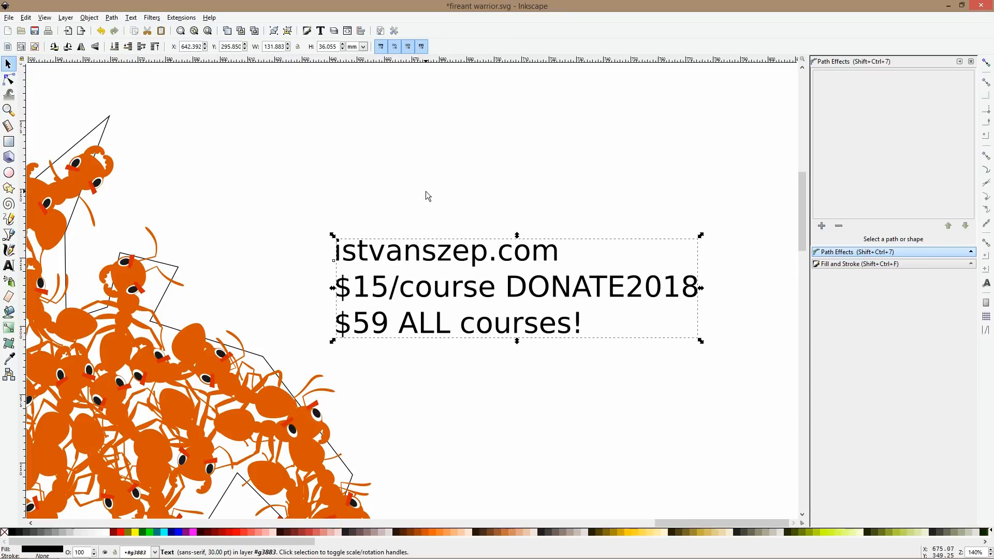
key("Delete")
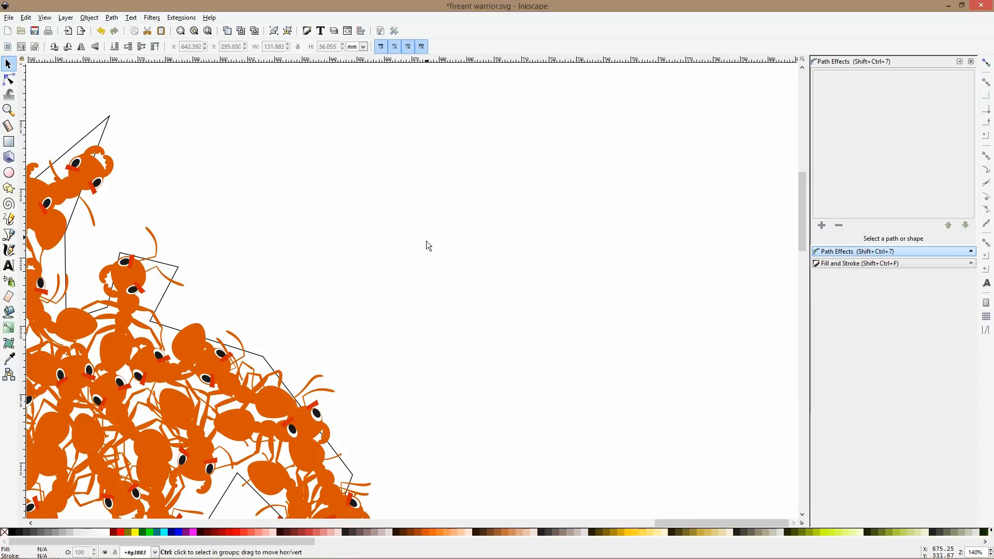
- Duplicate the complete ant warrior with its outline, place the copy to the right of the original at the same height, and deselect it
scroll(427, 241, "down", 3)
scroll(303, 305, "up", 1)
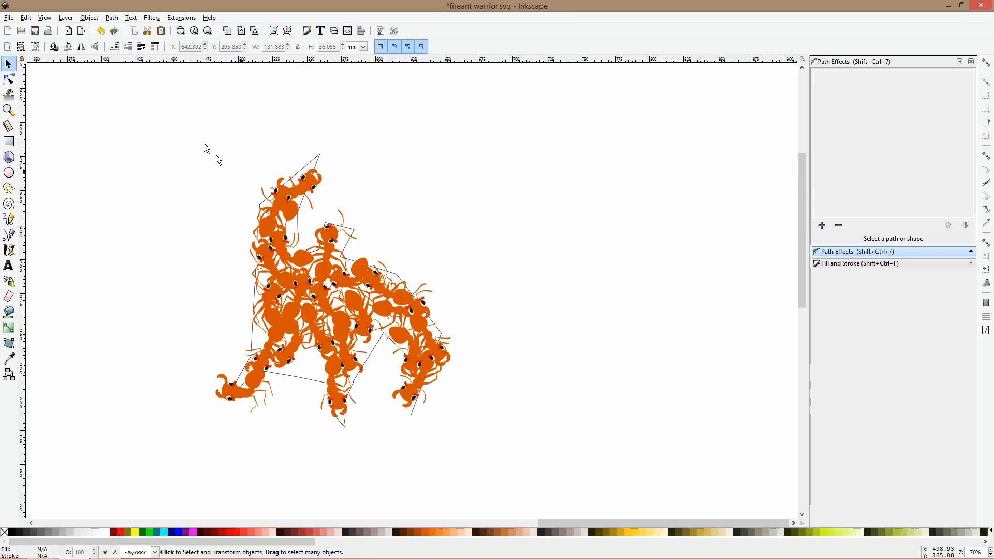
left_click_drag(164, 130, 512, 393)
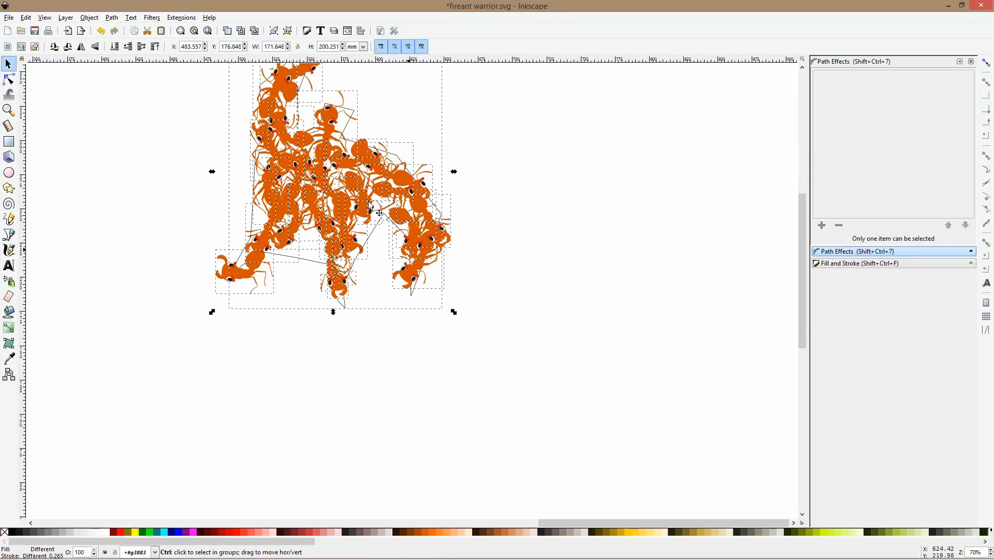
key("ctrl+d")
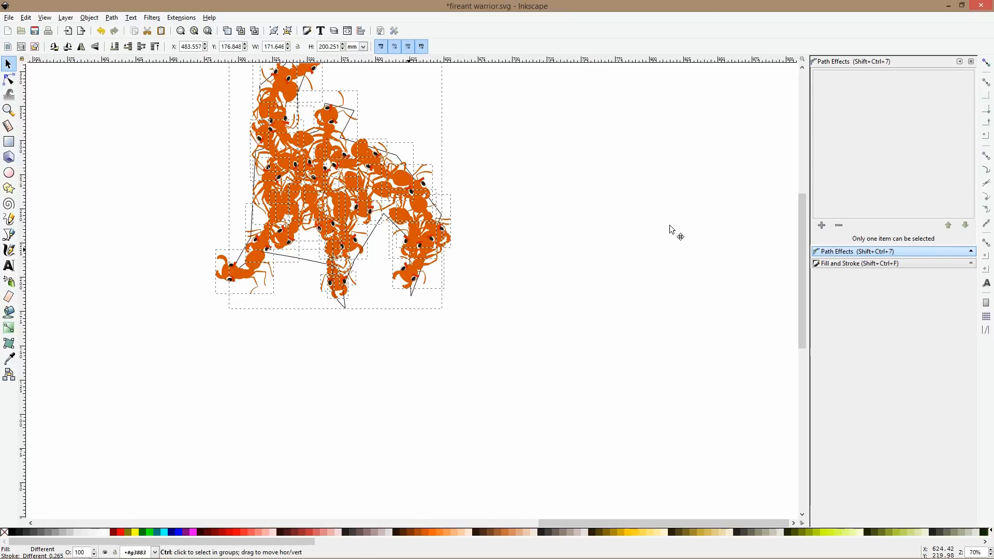
left_click_drag(379, 181, 693, 206)
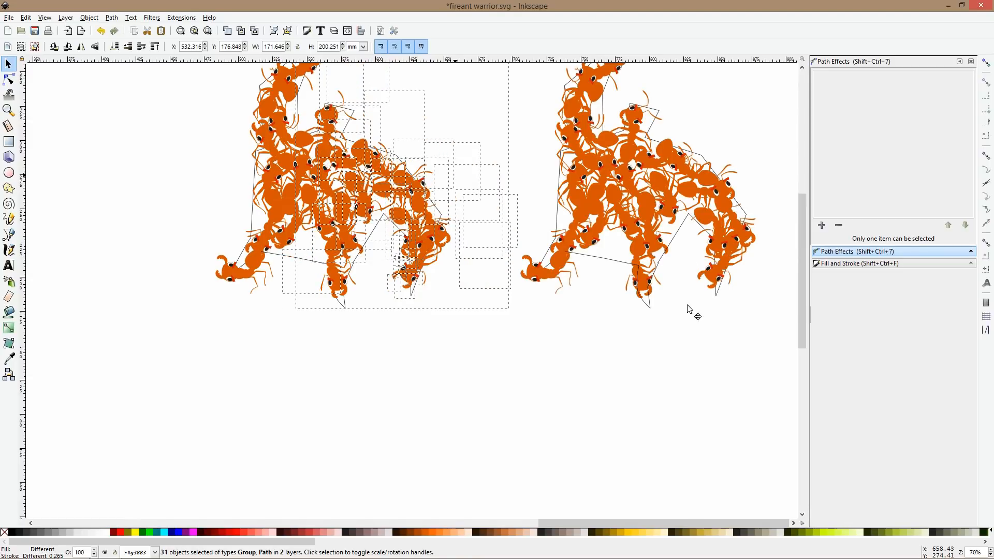
left_click_drag(682, 294, 583, 402)
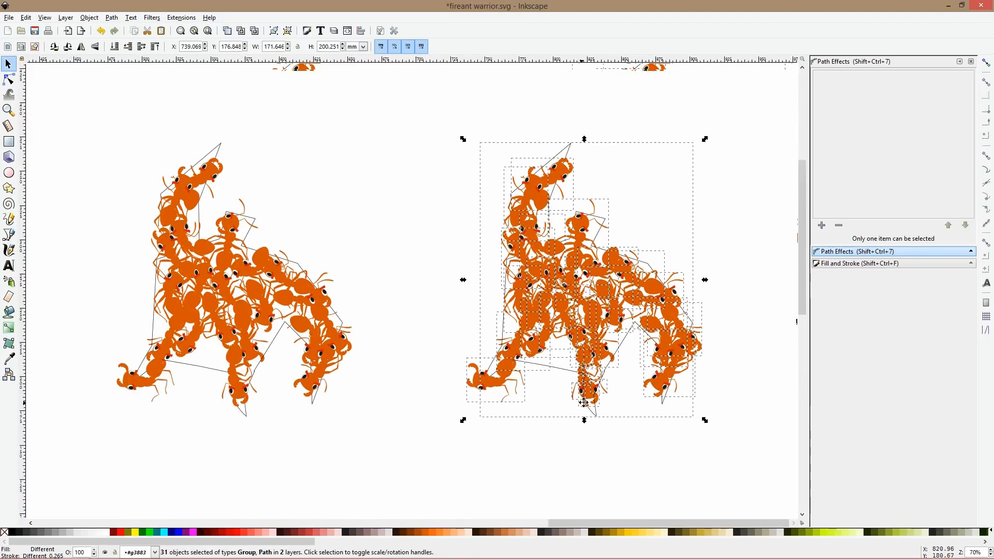
left_click(258, 171)
scroll(408, 183, "down", 3)
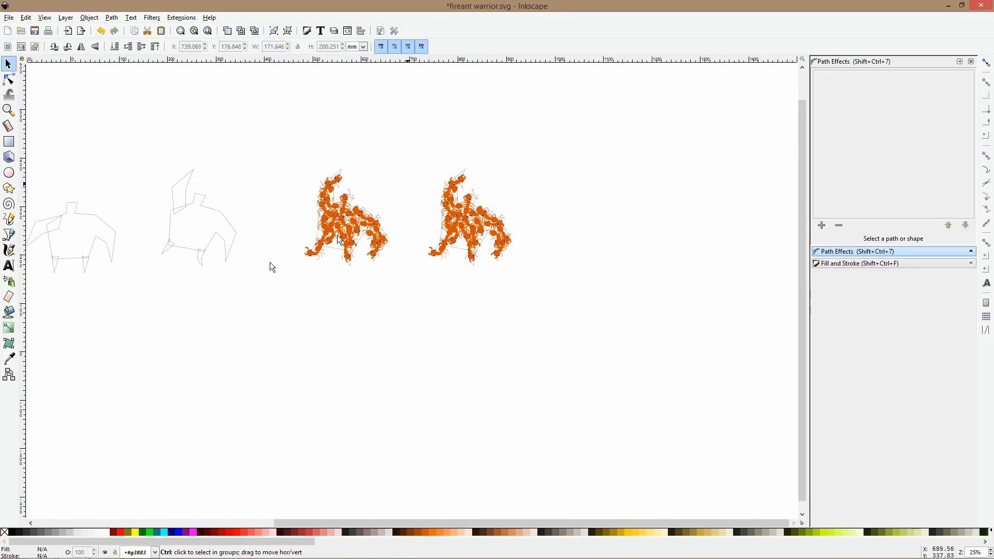
mouse_move(182, 228)
left_mouse_down()
mouse_move(443, 202)
mouse_move(526, 284)
left_mouse_up()
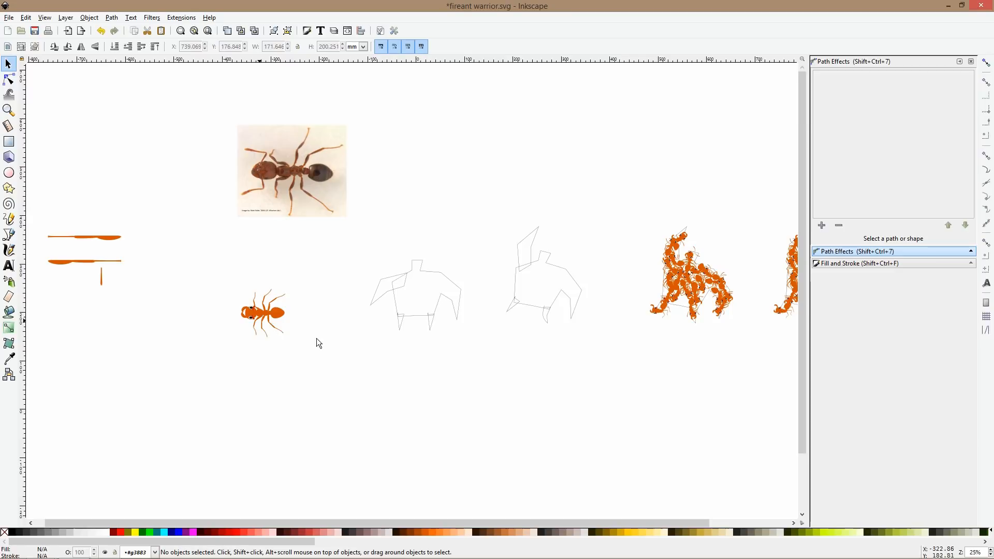
scroll(362, 337, "down", 1)
left_click_drag(688, 333, 437, 340)
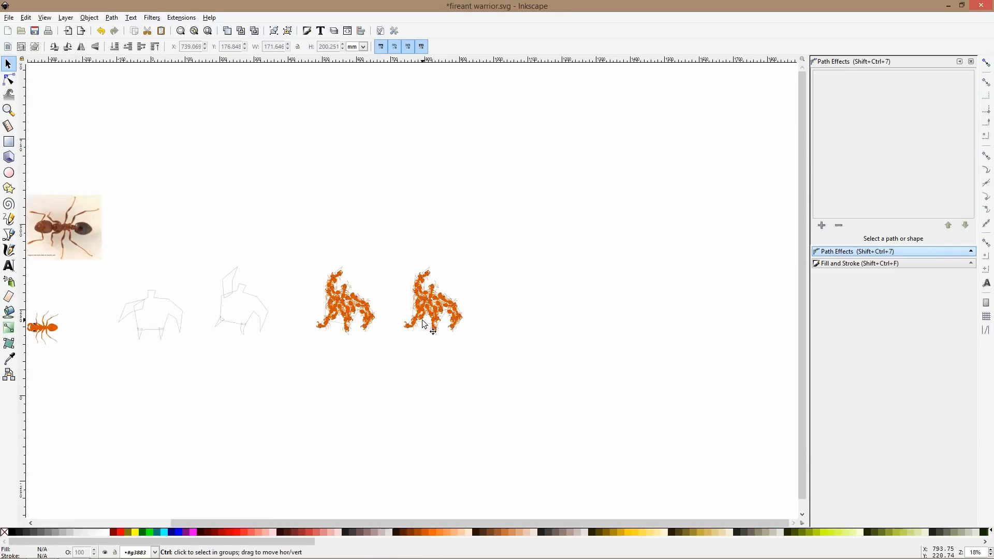
scroll(437, 340, "up", 5)
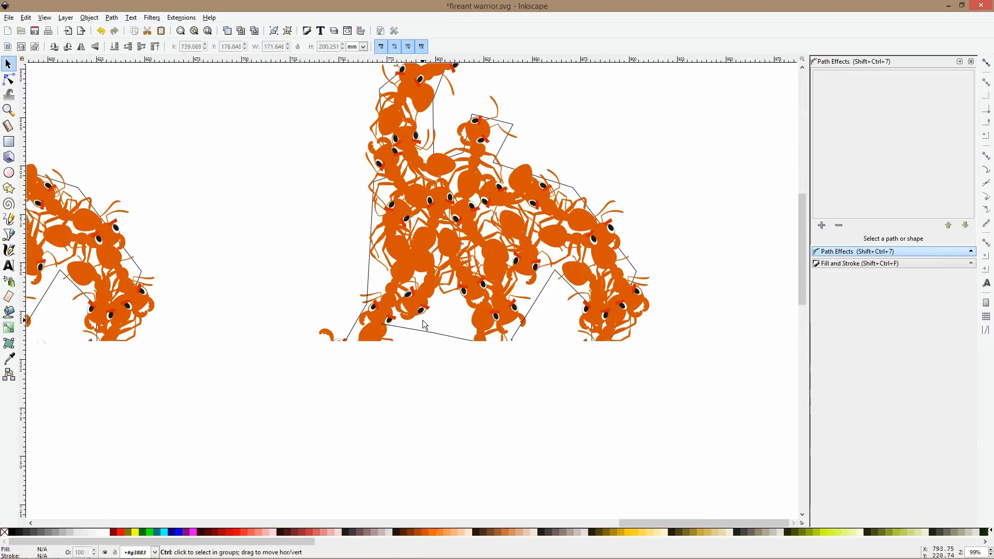
- Rotate the ant at the inner right of the duplicate's torso slightly counterclockwise so its head swings outward
left_click(520, 257, "ctrl")
left_click(519, 257)
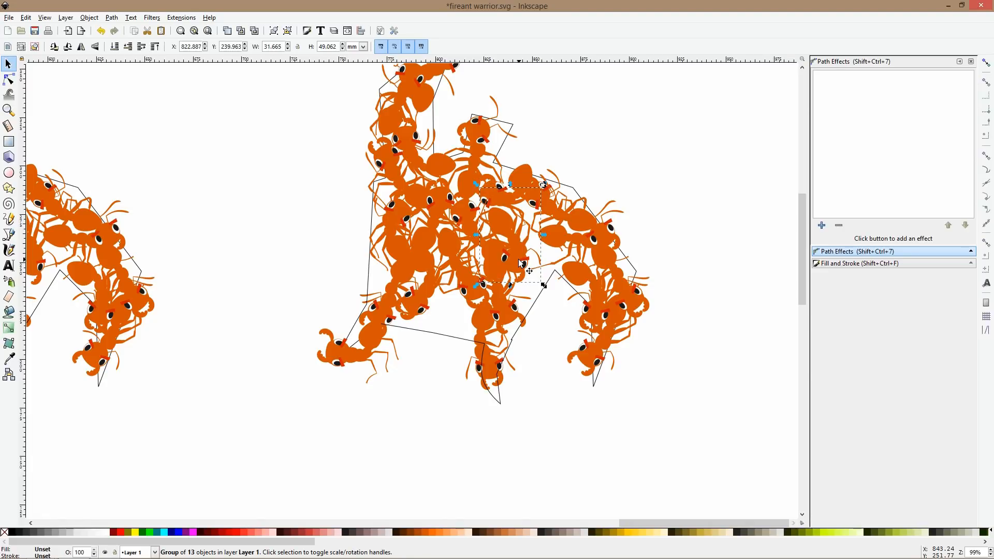
left_click_drag(544, 286, 524, 264)
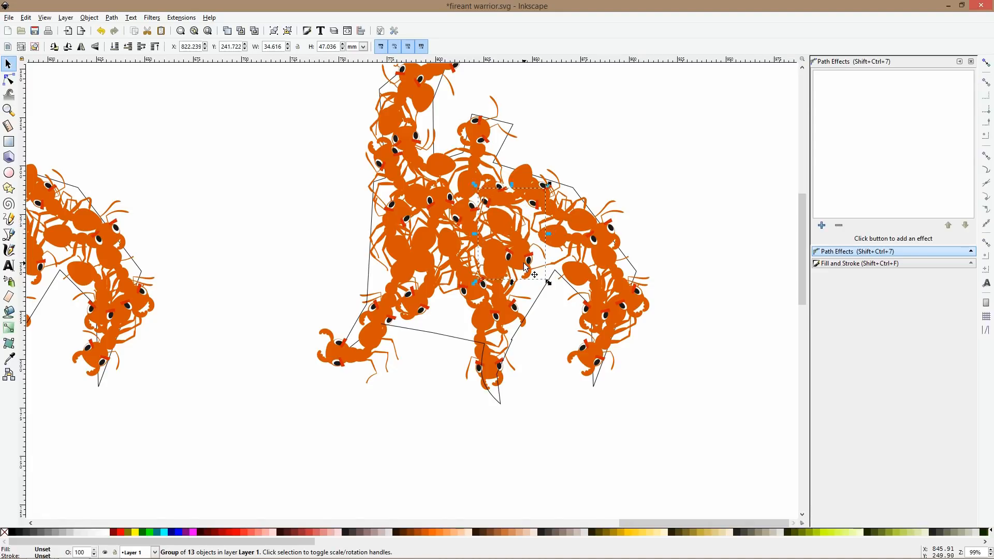
- Rotate that ant's head together with its antenna counterclockwise within the ant's group
scroll(522, 282, "up", 2)
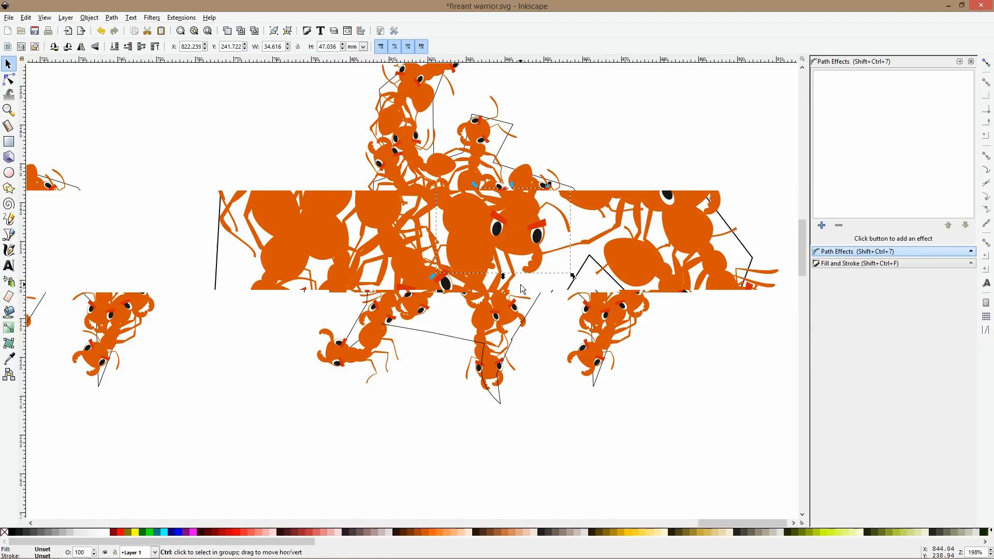
double_click(520, 235)
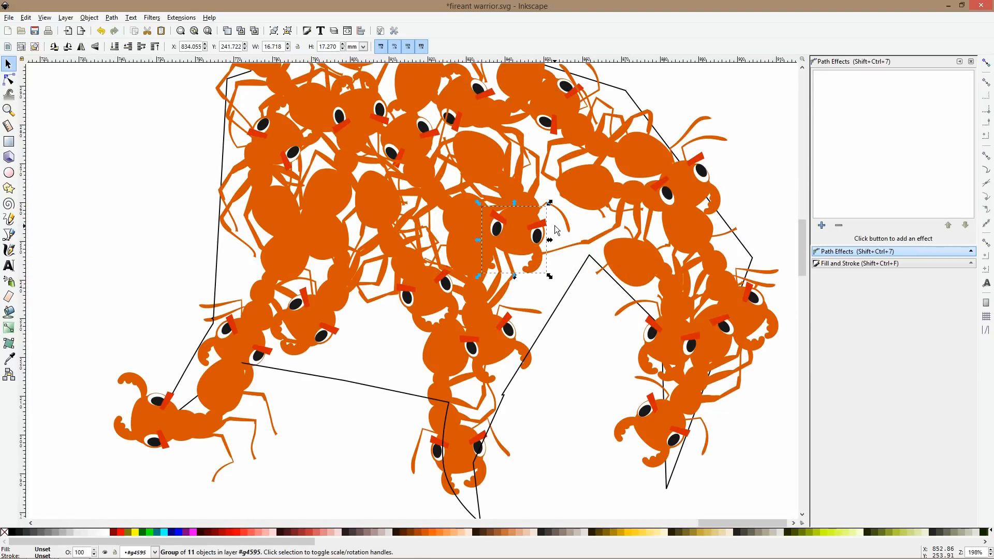
left_click(565, 226, "shift")
left_click_drag(573, 277, 547, 238)
- Delete the thin limb that crosses the left eye of the turned ant head
left_click(507, 224, "ctrl")
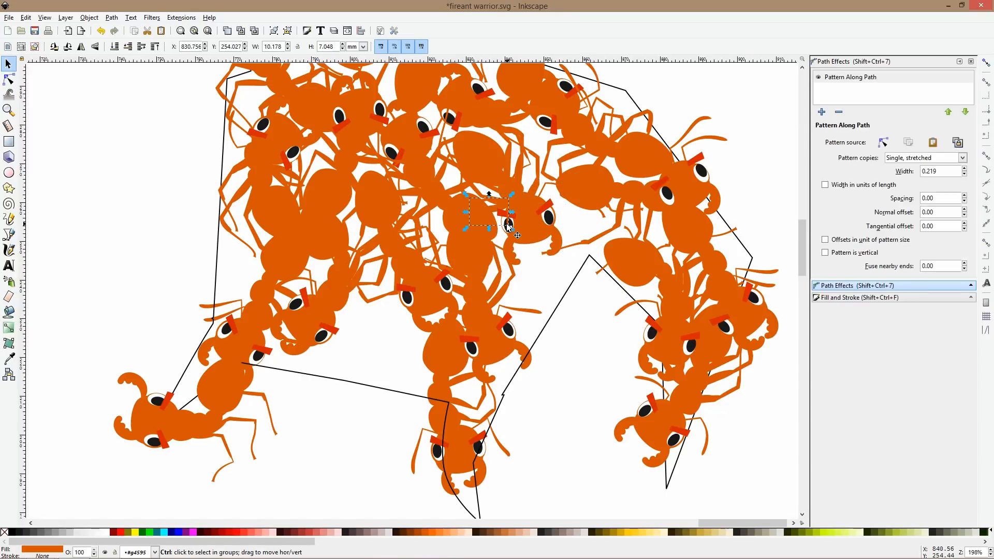
key("Delete")
scroll(507, 223, "down", 2)
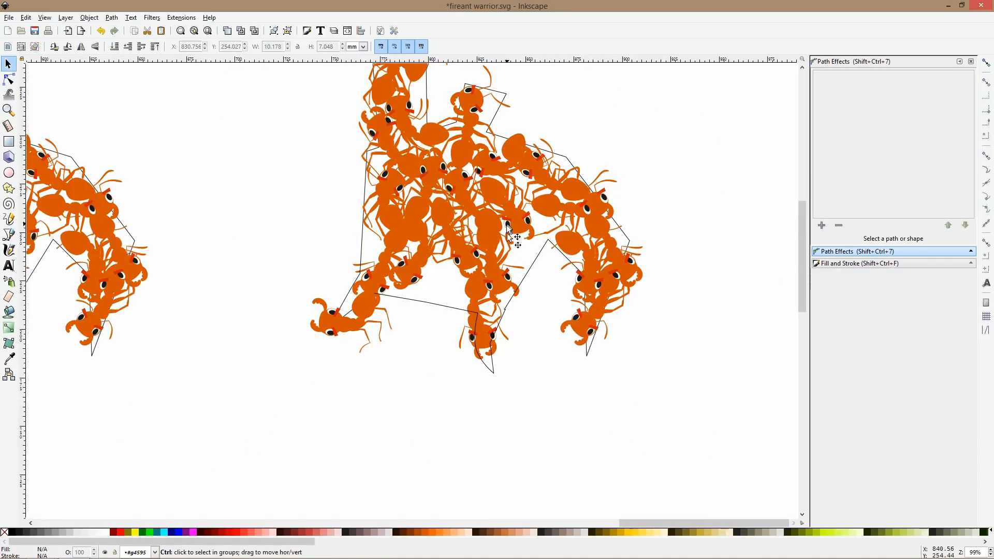
- Flip the ant at the left edge of the duplicate's torso horizontally, move it slightly inward, and deselect it
left_click(391, 218)
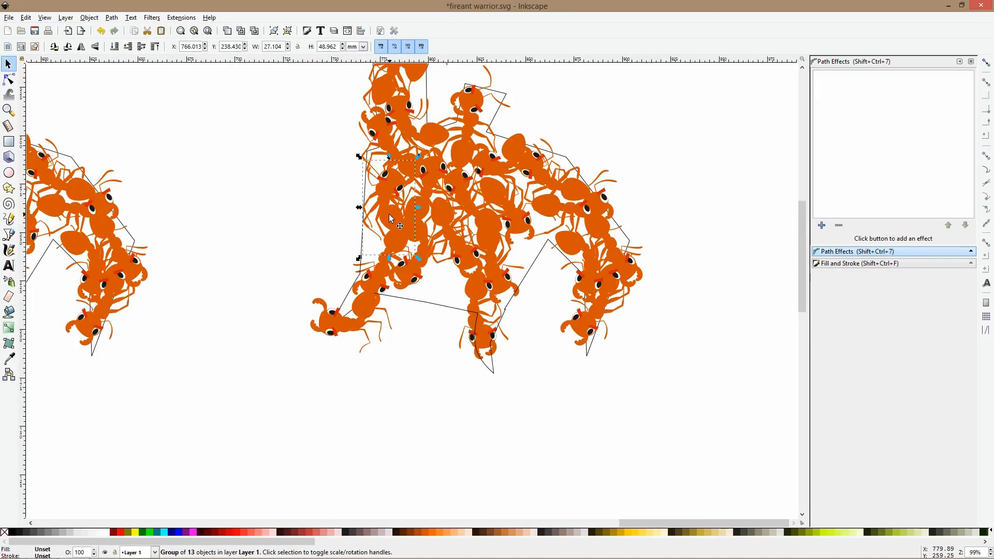
key("h")
left_click_drag(391, 218, 400, 218)
left_click(277, 230)
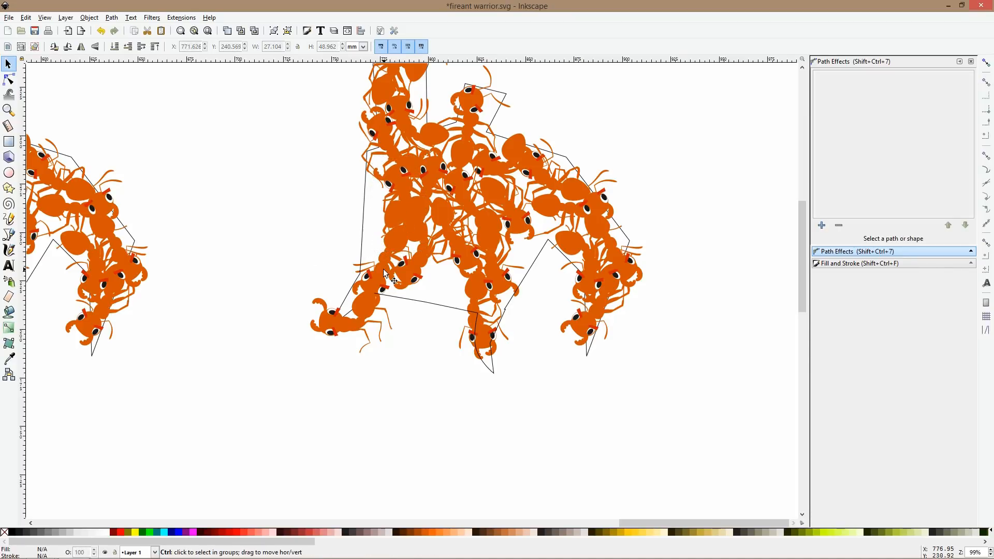
- Nudge the ant in the duplicate's right upper arm, and shift the ant just below it slightly upward
scroll(398, 288, "down", 3)
scroll(387, 282, "up", 2)
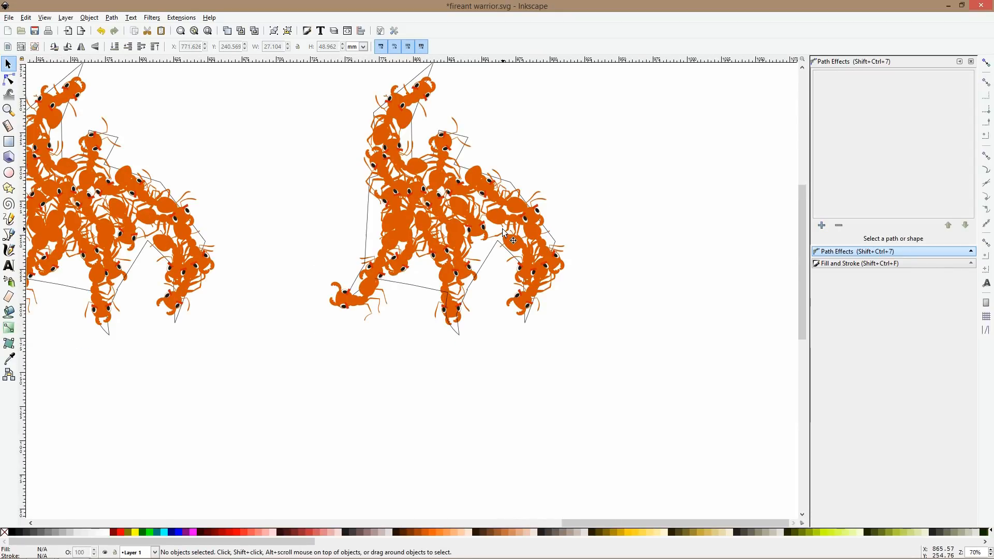
left_click_drag(509, 237, 509, 244)
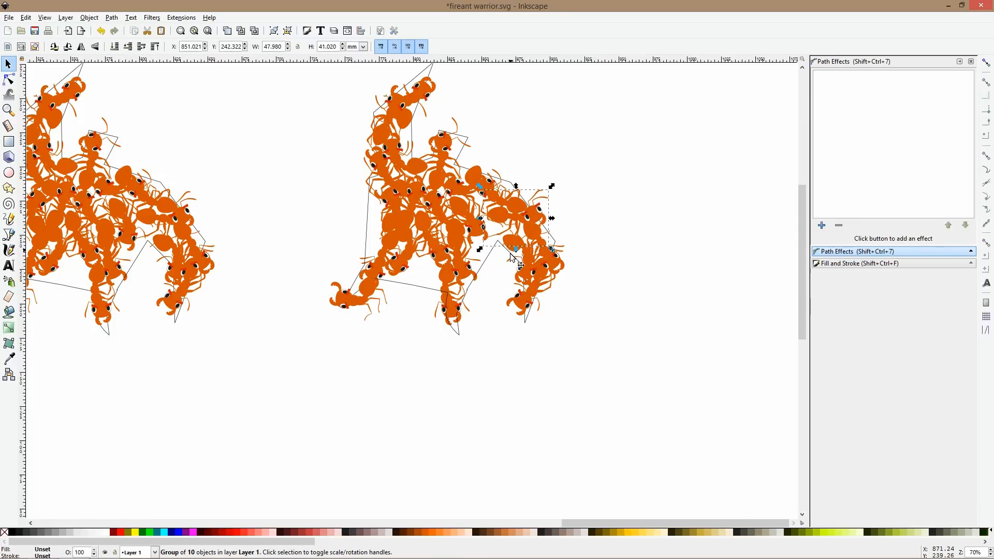
left_click(511, 259)
left_click_drag(520, 263, 521, 261)
- Delete the antenna sticking out past the outer edge of the duplicate's right arm
scroll(535, 237, "up", 4)
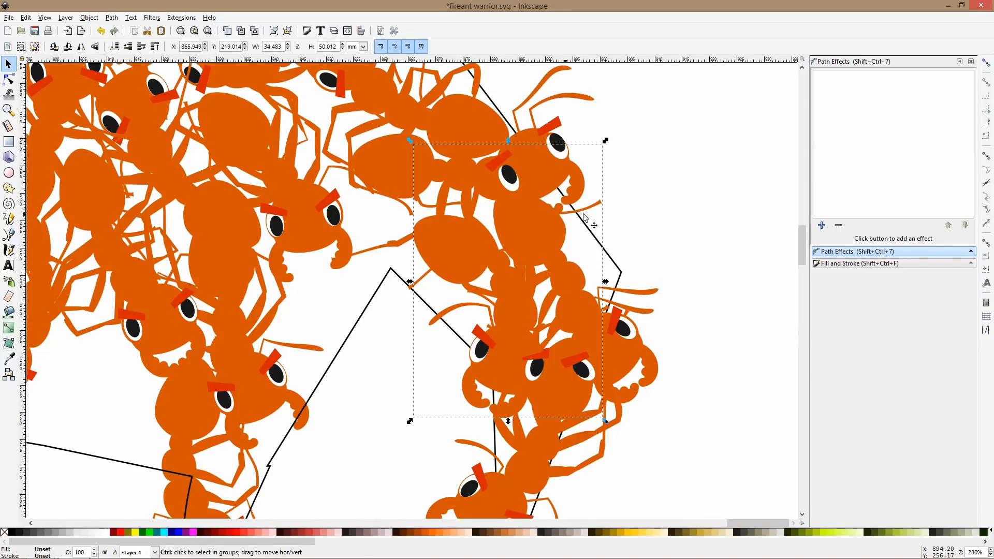
left_click(583, 214, "ctrl")
key("Delete")
scroll(584, 214, "down", 4)
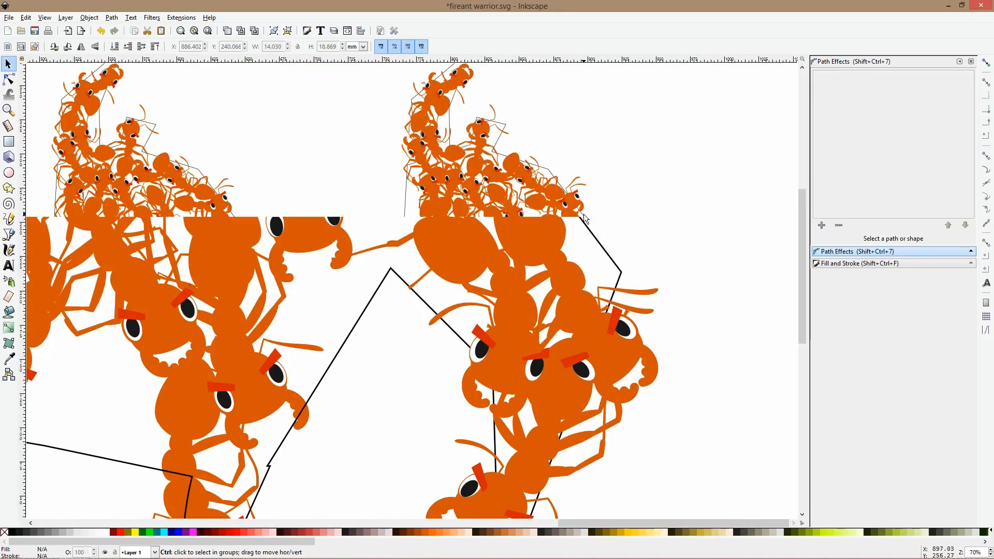
- Delete the black warrior outline around the duplicate figure, keeping its ants
scroll(590, 199, "up", 2)
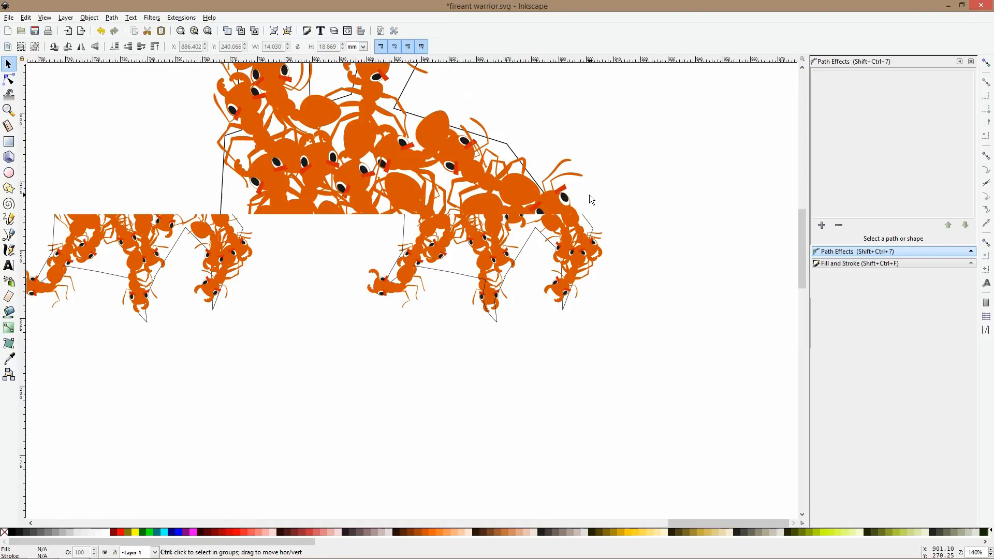
scroll(591, 203, "down", 1)
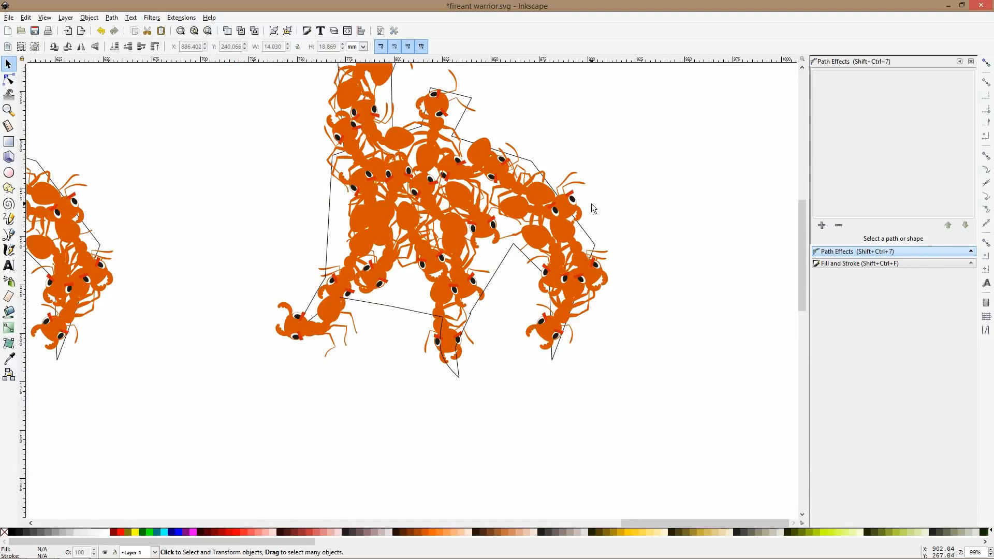
scroll(591, 204, "up", 2)
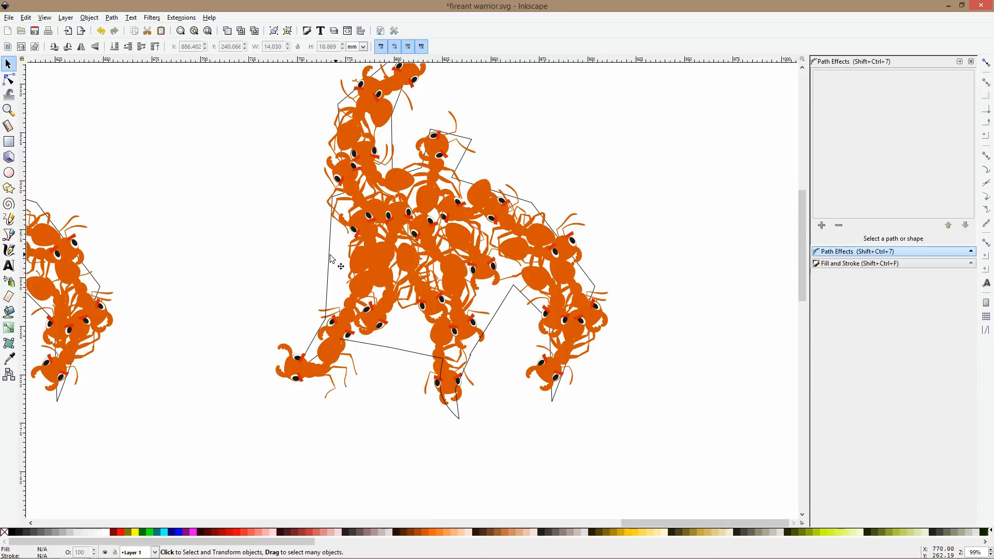
left_click(332, 259)
key("Delete")
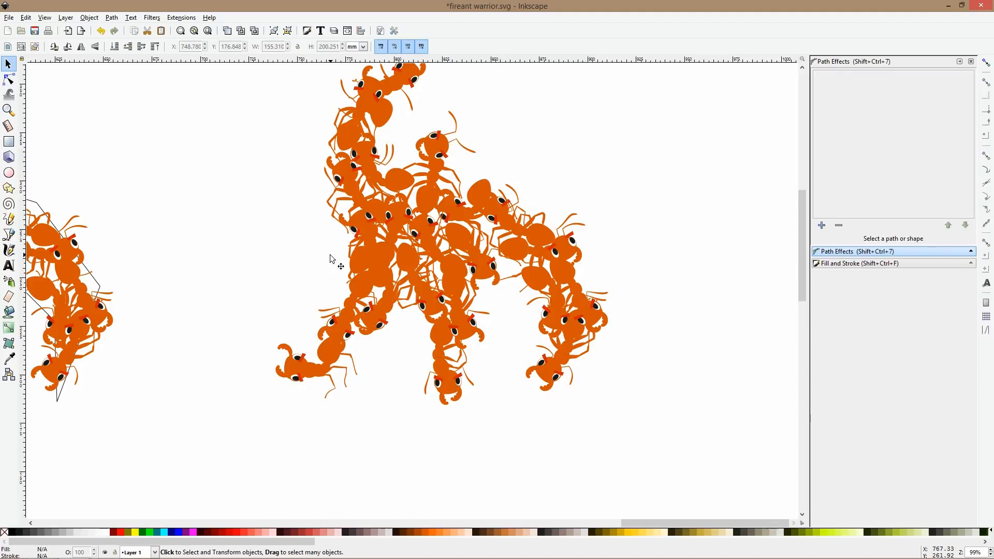
- Separate the duplicate's lower middle leg ant from the group spanning both figures and regroup its own parts
scroll(331, 258, "down", 3)
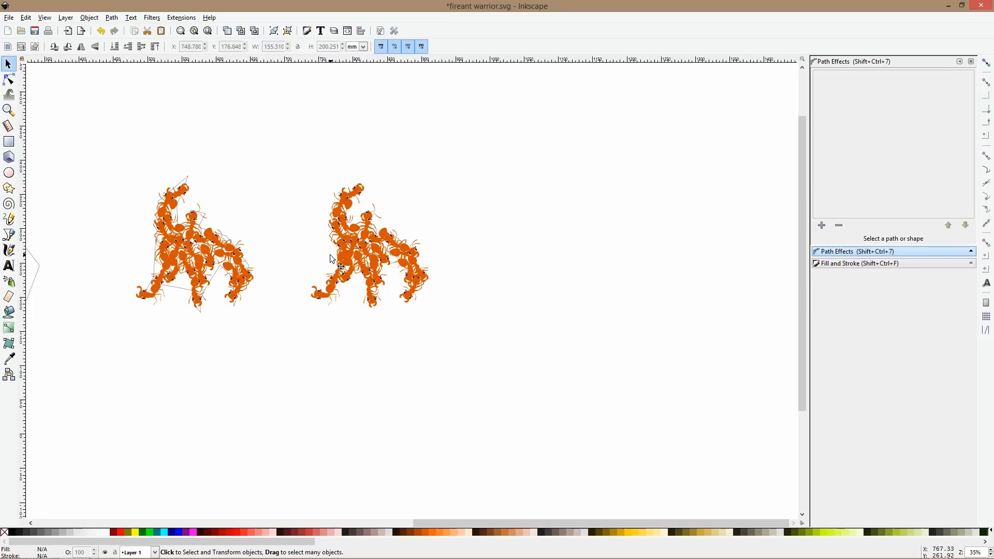
scroll(377, 262, "up", 3)
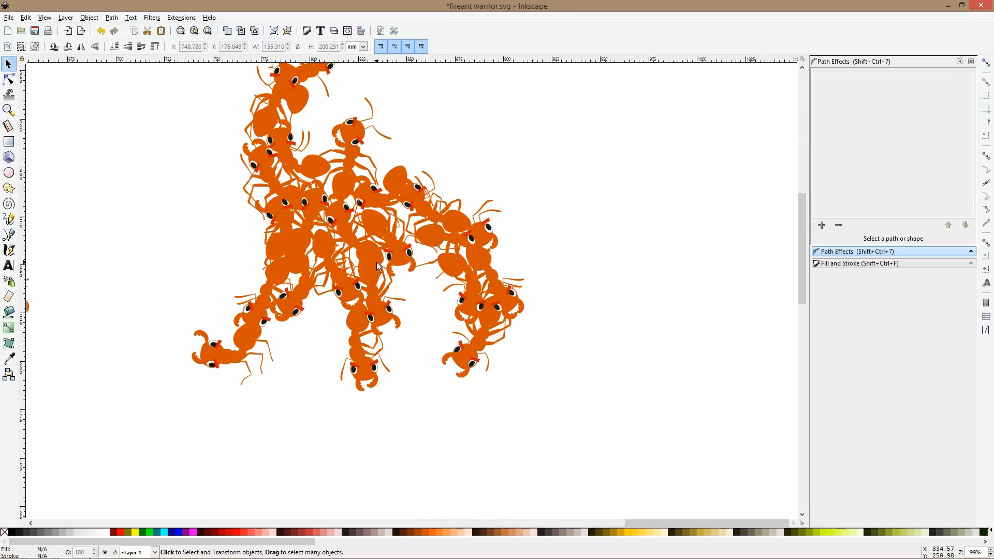
scroll(407, 275, "up", 1)
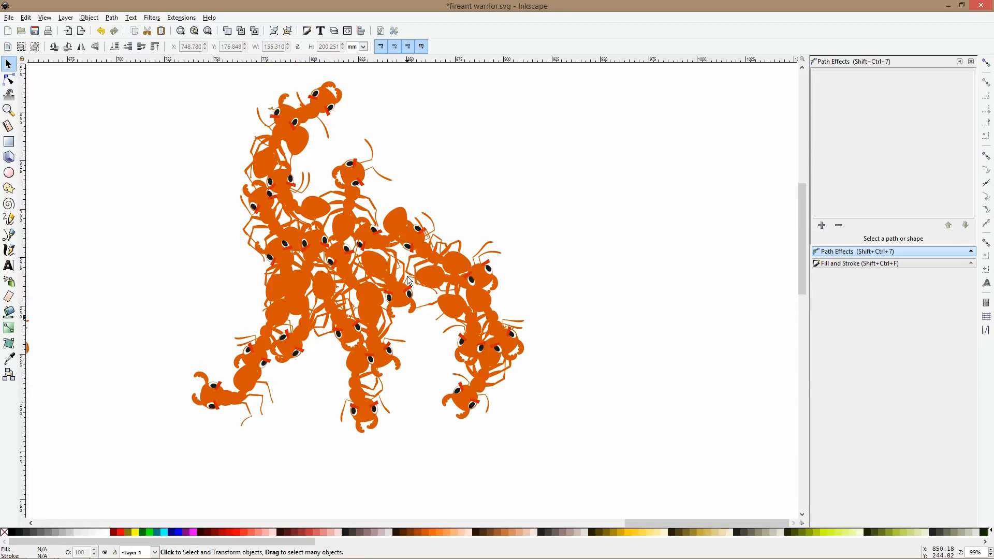
scroll(407, 275, "up", 1)
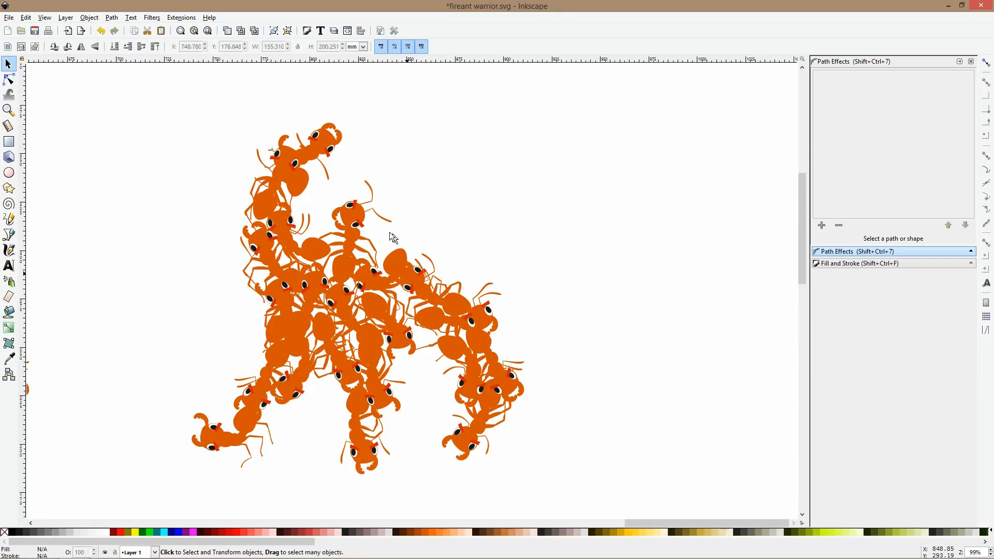
left_click(391, 264)
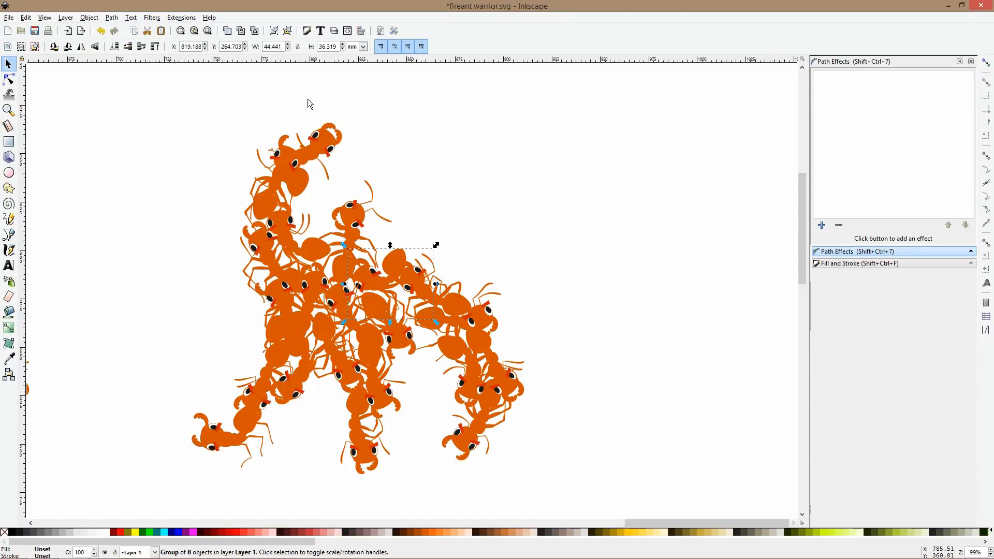
left_click_drag(109, 88, 566, 492)
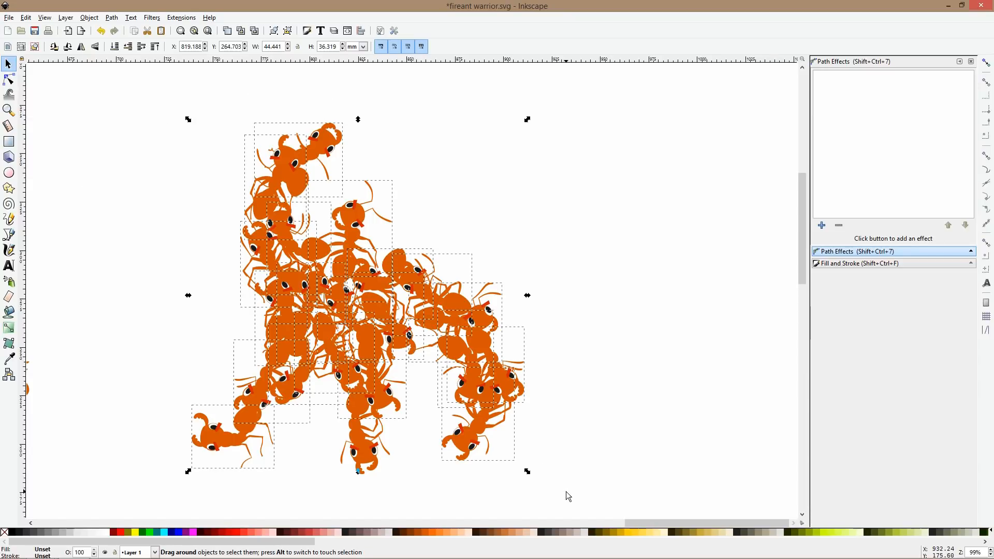
left_click(378, 449, "shift")
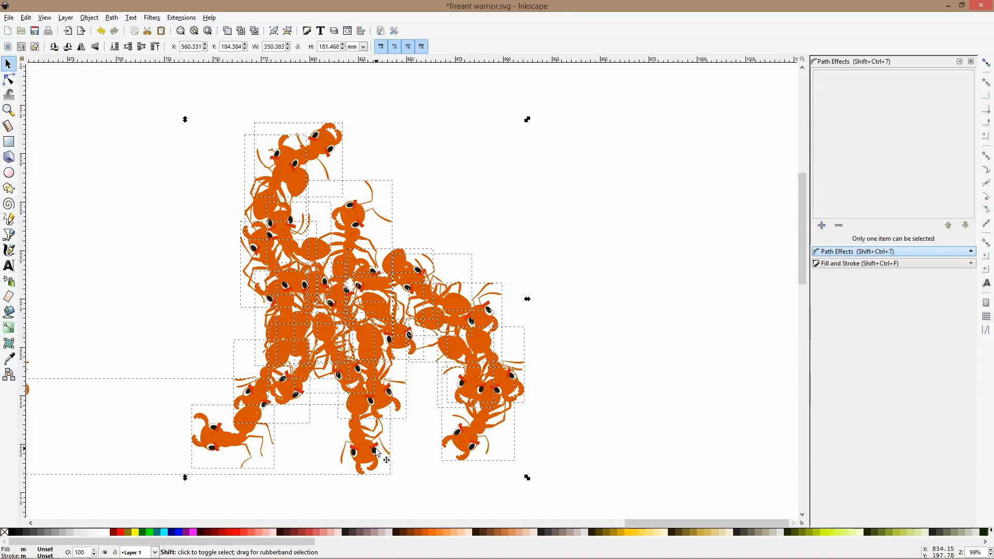
scroll(402, 446, "down", 2)
left_click(384, 482)
left_click(383, 456)
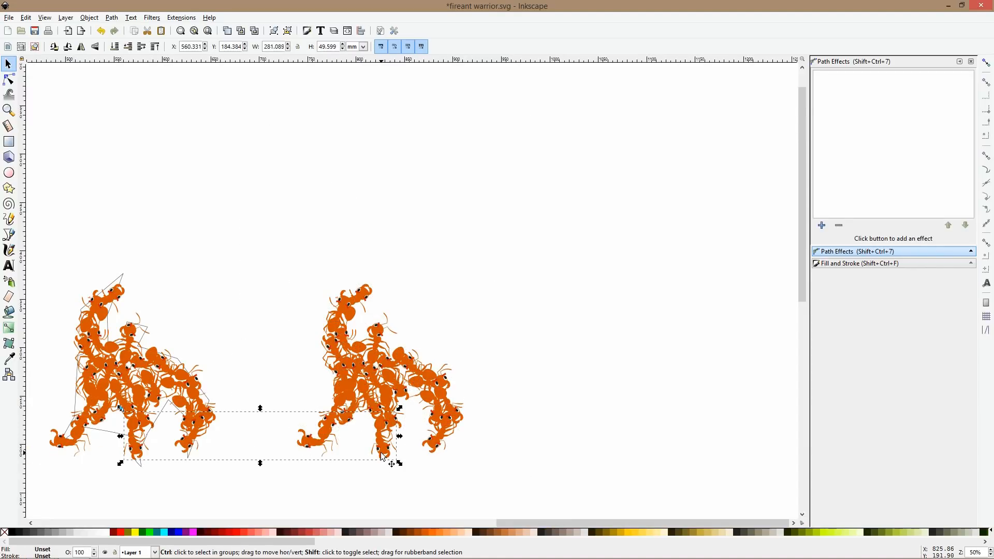
left_click(381, 453, "shift")
left_click_drag(421, 493, 344, 394)
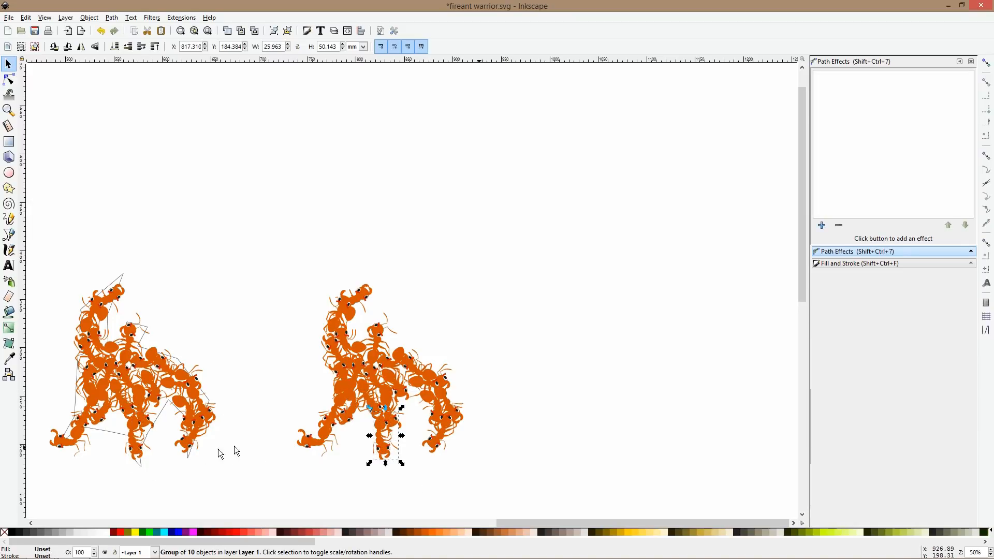
- Group all ants of the duplicate figure into one object, shift it slightly to the right, and deselect it
left_click_drag(294, 282, 559, 539)
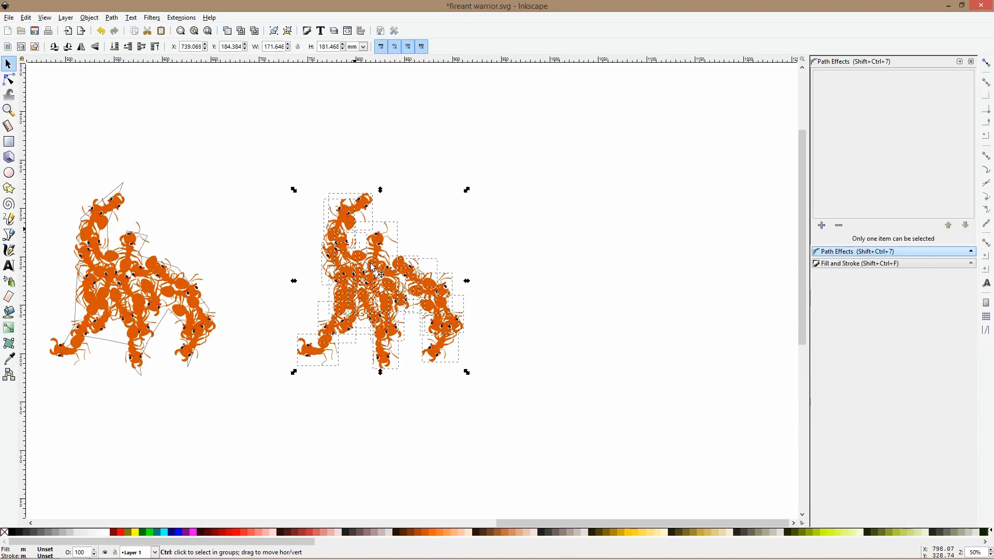
key("ctrl+g")
left_click_drag(403, 272, 402, 272)
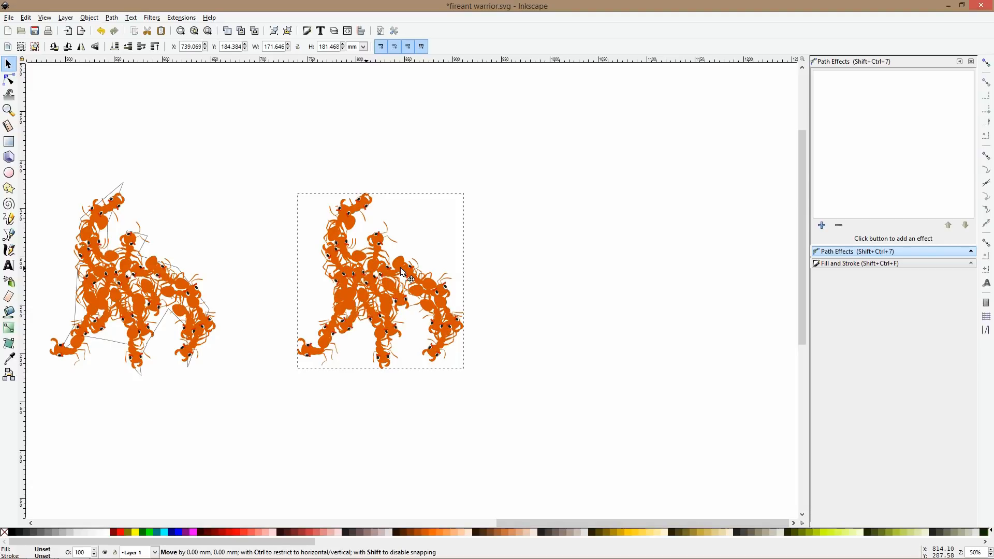
left_click(403, 226)
- Place a loose copy of an ant's abdomen, about 12 by 15 mm, in the empty space right of the figure
scroll(381, 243, "up", 2)
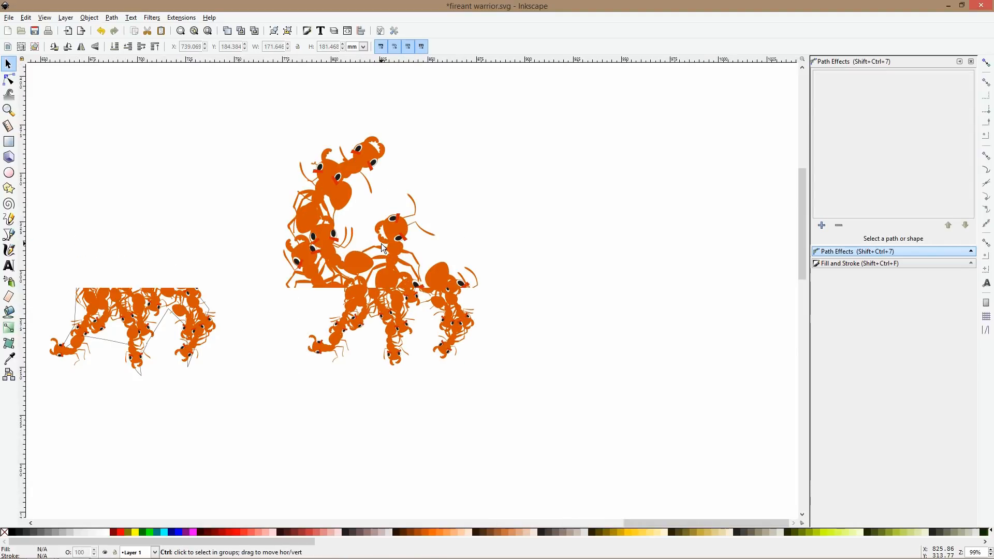
left_click(9, 173)
mouse_move(365, 203)
left_mouse_down()
mouse_move(356, 198)
mouse_move(551, 192)
mouse_move(474, 248)
mouse_move(487, 324)
mouse_move(498, 236)
left_mouse_up()
left_click(345, 197, "ctrl")
key("s")
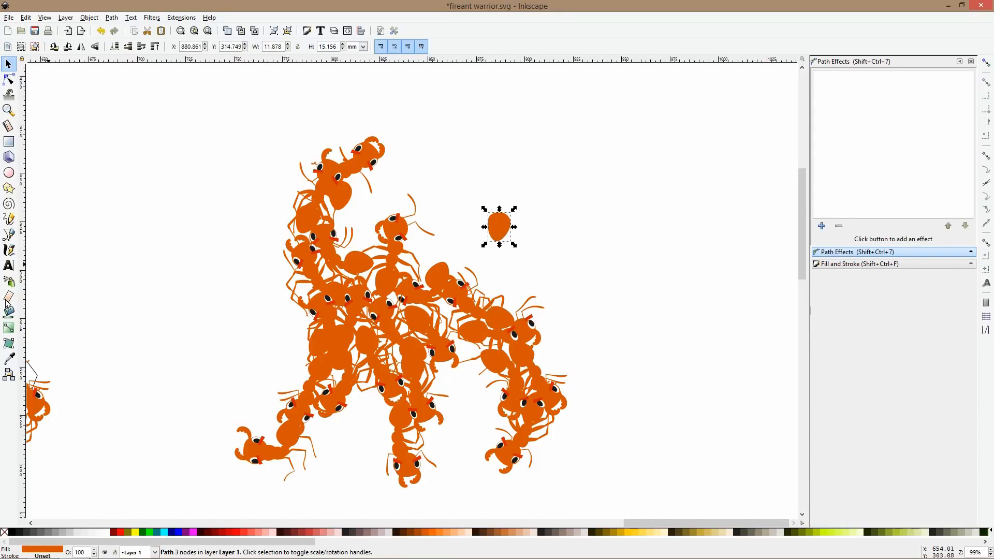
- Recolour the loose abdomen with a colour sampled from around the red eyebrow of the upright head ant
left_click(11, 357)
scroll(403, 237, "up", 2)
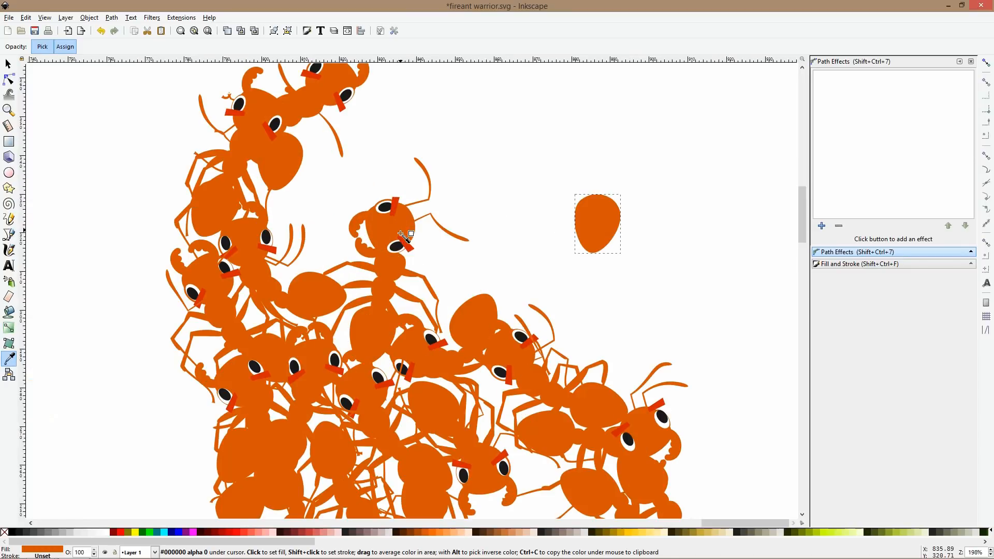
left_click_drag(401, 239, 404, 240)
key("s")
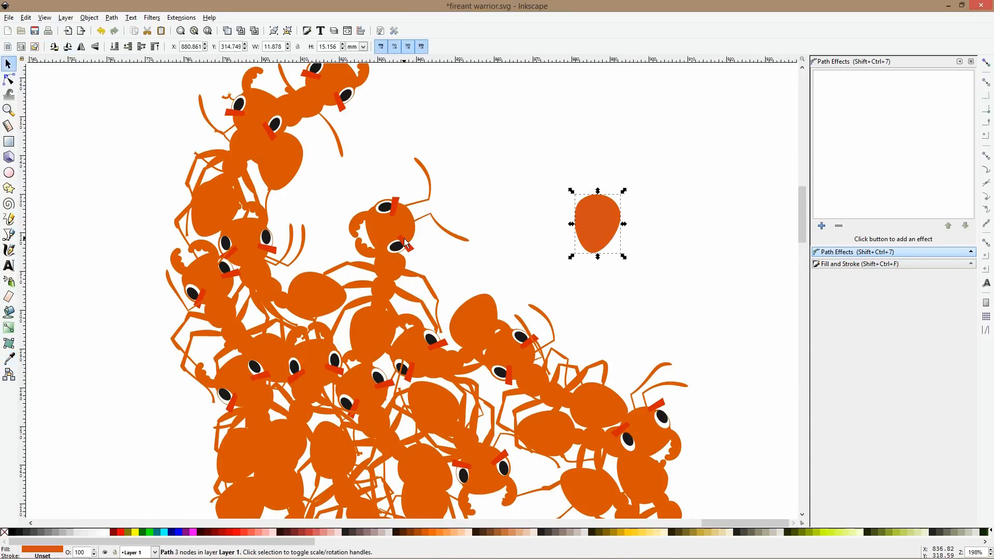
- Change the loose abdomen's flat fill to the bright red e82401ff
key("ctrl+shift+f")
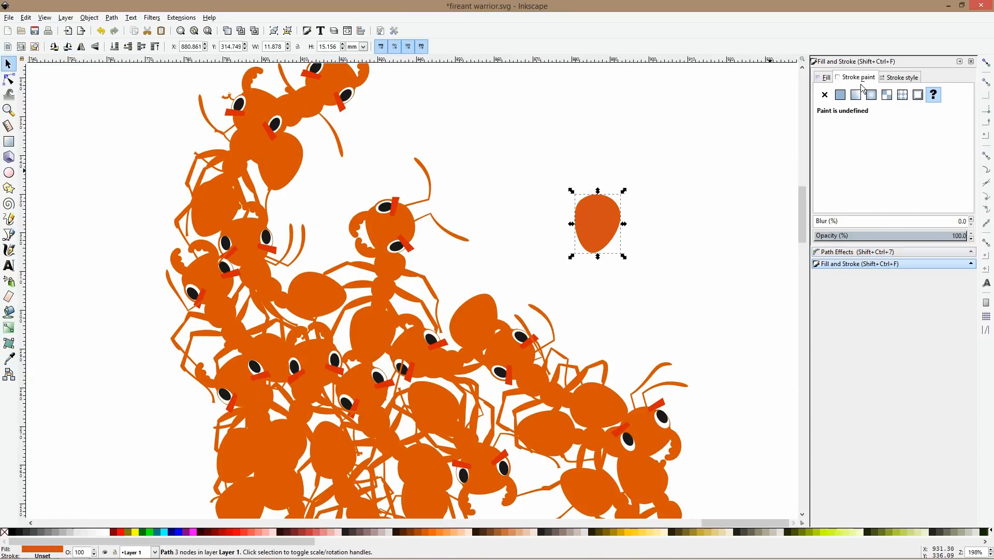
left_click(823, 78)
left_click_drag(921, 157, 911, 153)
left_click(909, 153)
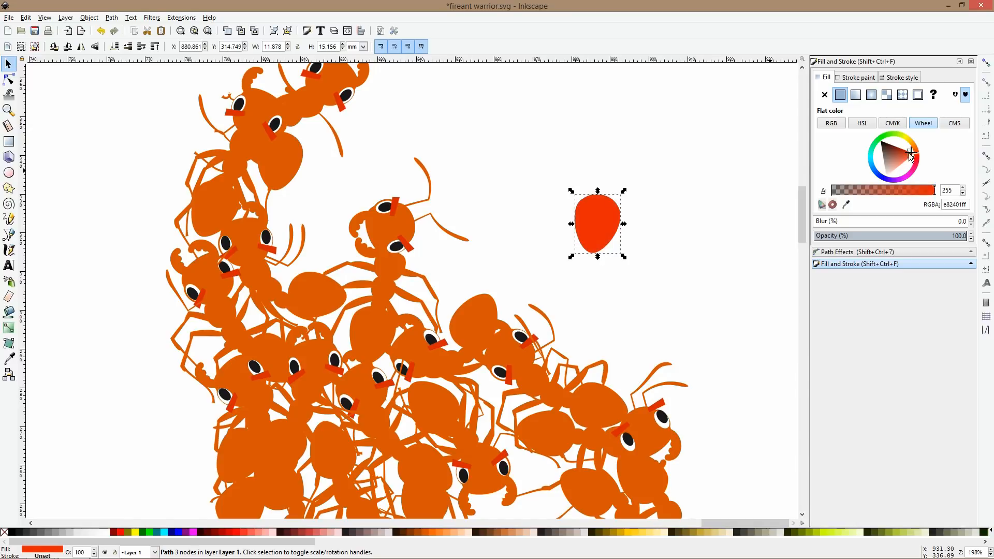
- Refill the loose abdomen with the orange d45500ff sampled from one of the figure's ants
left_click(9, 358)
left_click(270, 258)
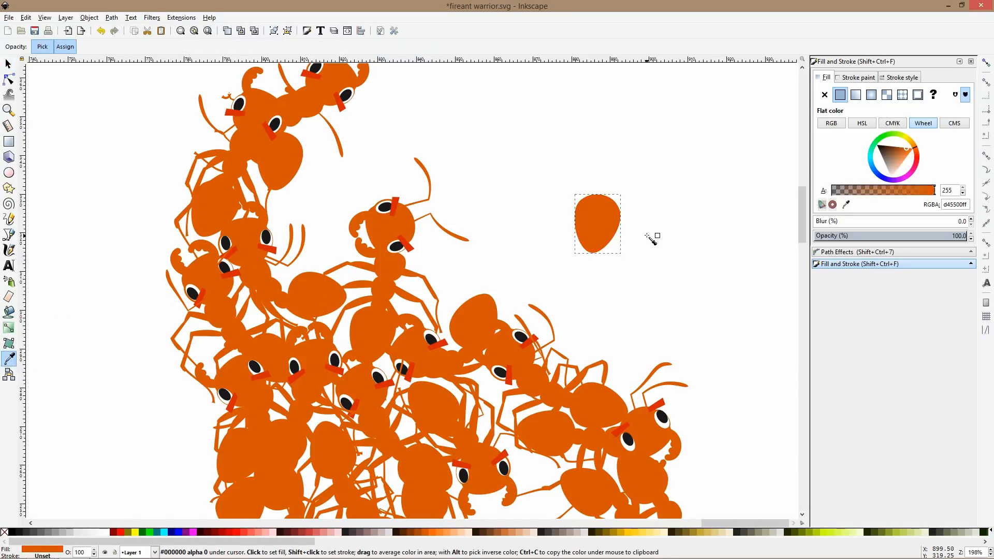
key("s")
- Duplicate the loose abdomen, offset the copy slightly to the right so the two overlap, and select the original
key("ctrl+d")
left_click_drag(614, 226, 629, 225)
left_click(582, 212)
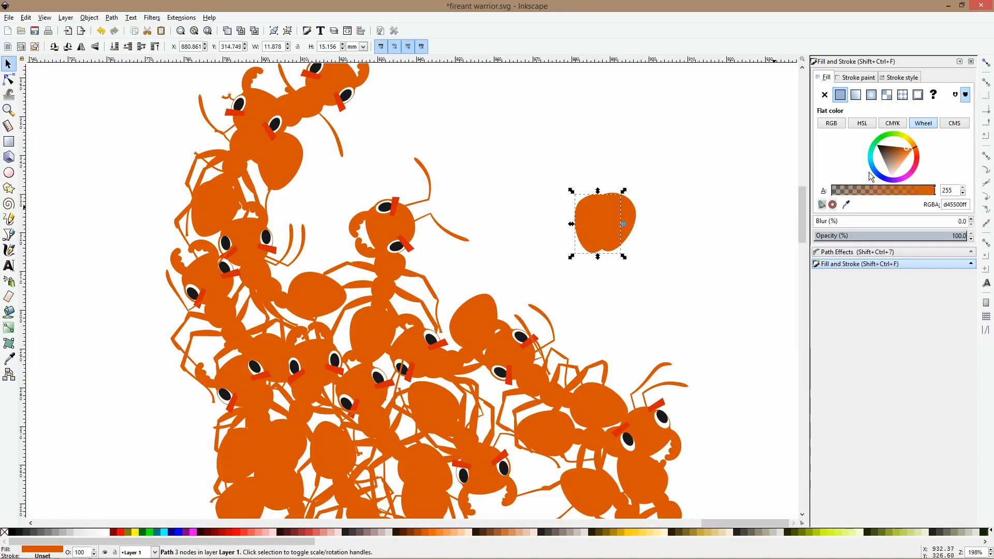
- Darken the original loose abdomen's flat fill to a deep red around b72c09ff using the enlarged colour wheel
left_click(917, 151)
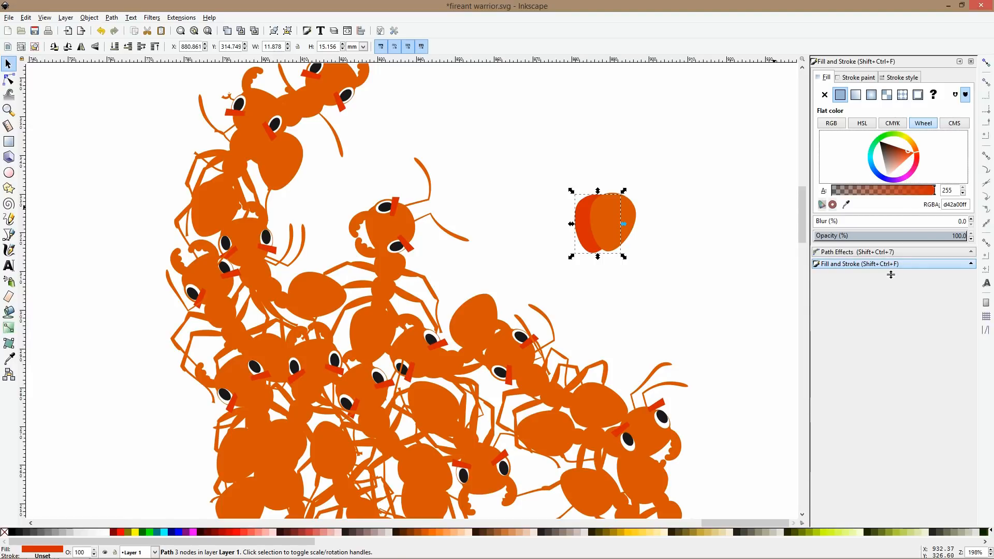
left_click_drag(890, 273, 896, 372)
left_click(914, 171)
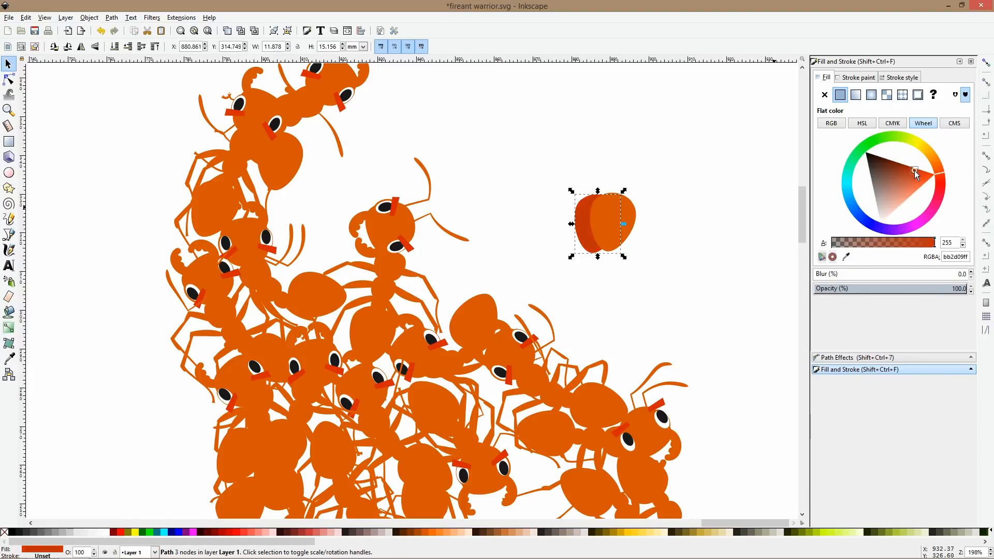
- Move the deep red abdomen onto the figure's chest below the upright head ant and delete the loose orange abdomen
left_click_drag(584, 204, 381, 329)
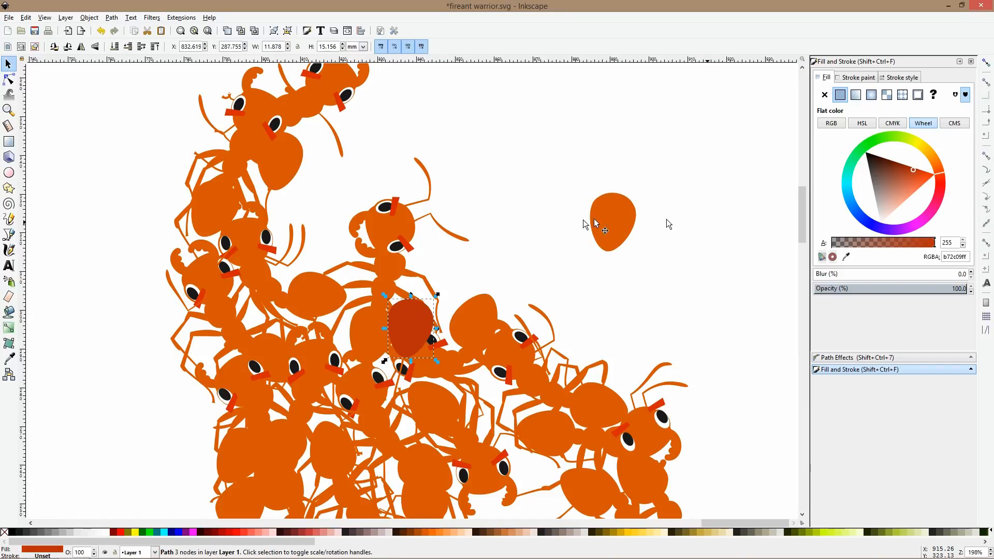
left_click(603, 224)
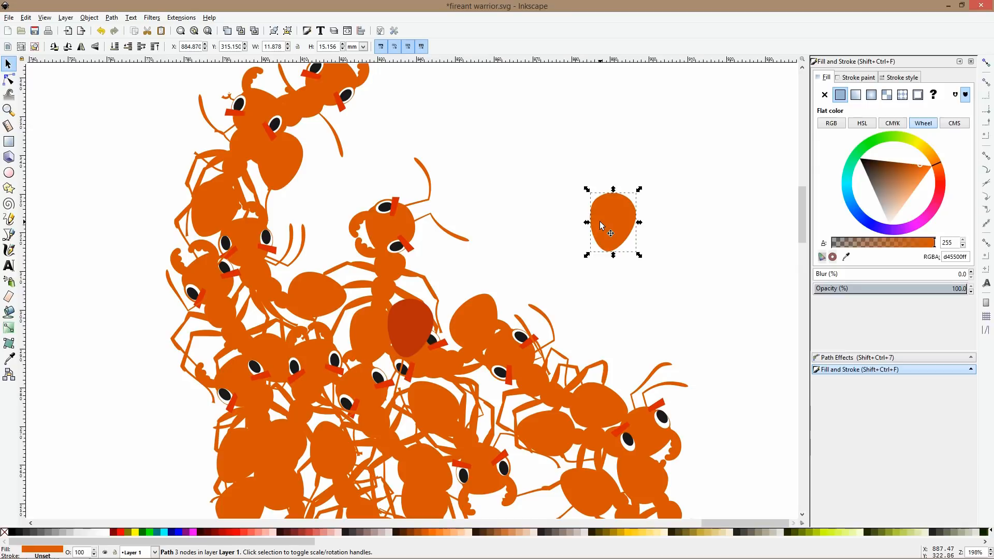
key("Delete")
left_click(381, 357)
left_click(409, 344)
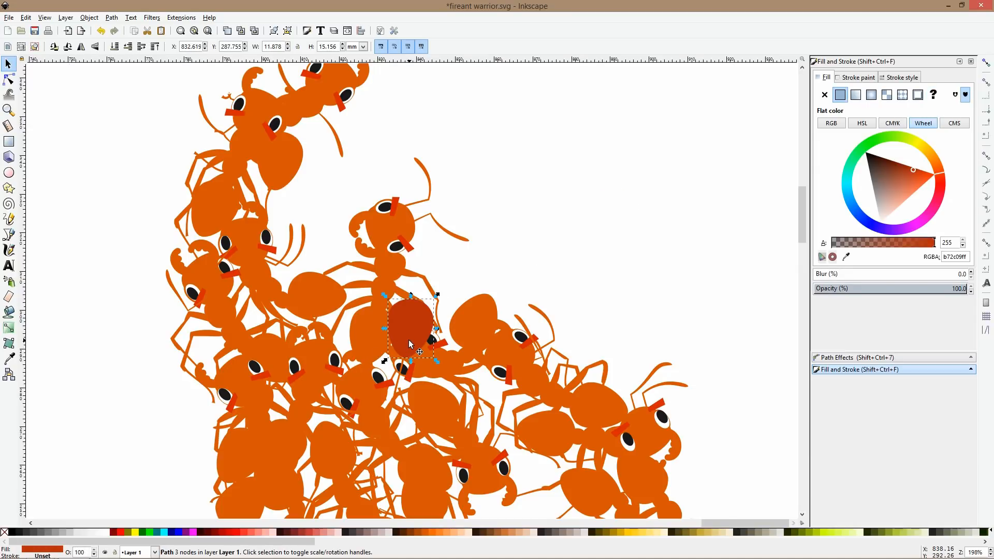
key("Delete")
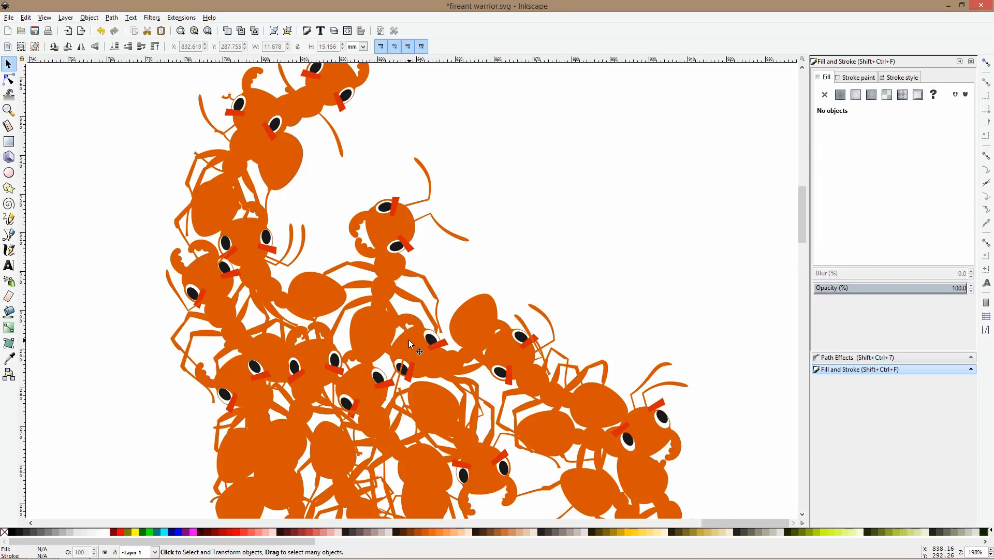
key("ctrl+z")
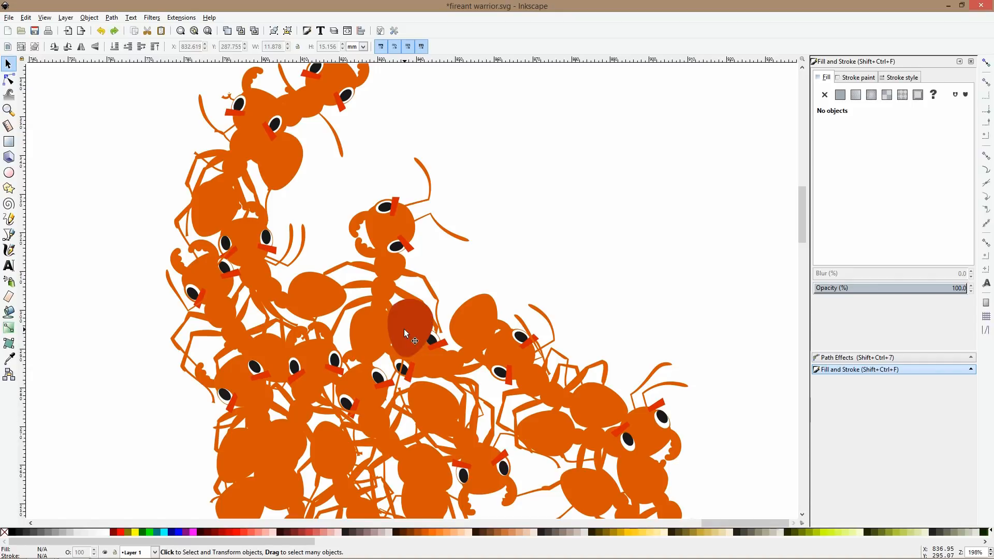
- Lower the deep red abdomen behind the chest ants and place rotated duplicates behind other ants across the torso as shading
left_click(405, 331)
key("Page_Down")
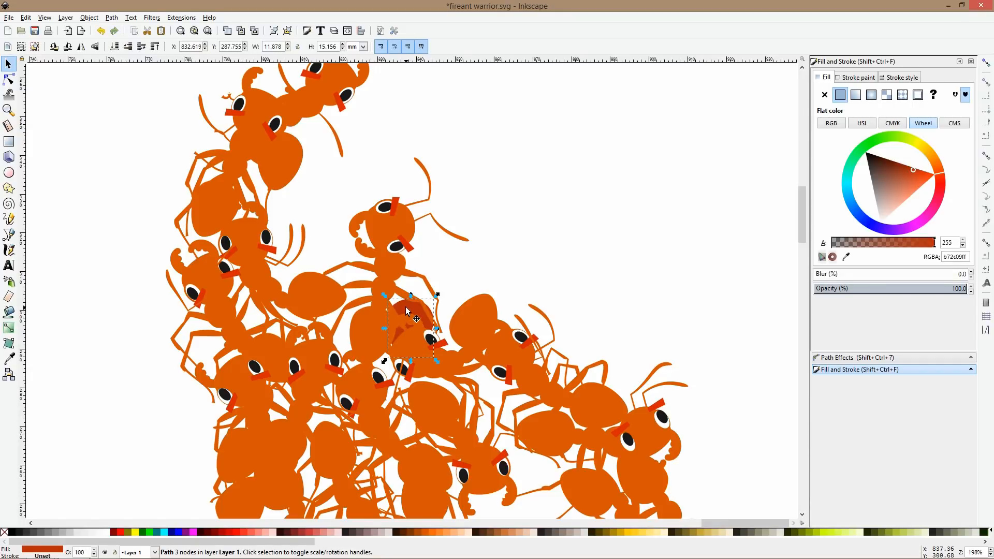
left_click(398, 304)
left_click_drag(436, 294, 430, 421)
key("ctrl+d")
key("space")
key("space")
scroll(429, 420, "down", 6)
scroll(429, 420, "down", 2)
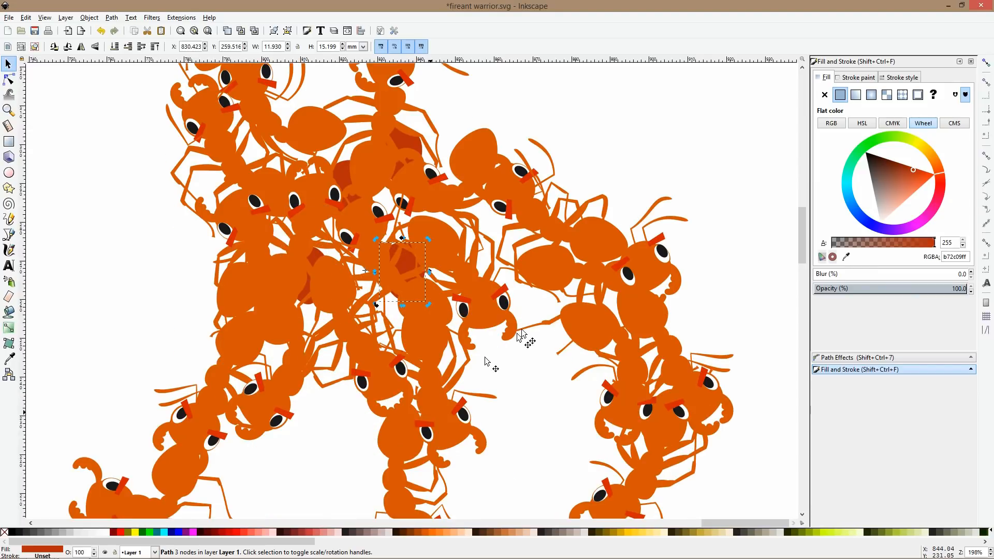
- Place deep red abdomen copies in the lower torso and at the top of the left leg, rotating and lowering the latter
left_click_drag(414, 278, 401, 322)
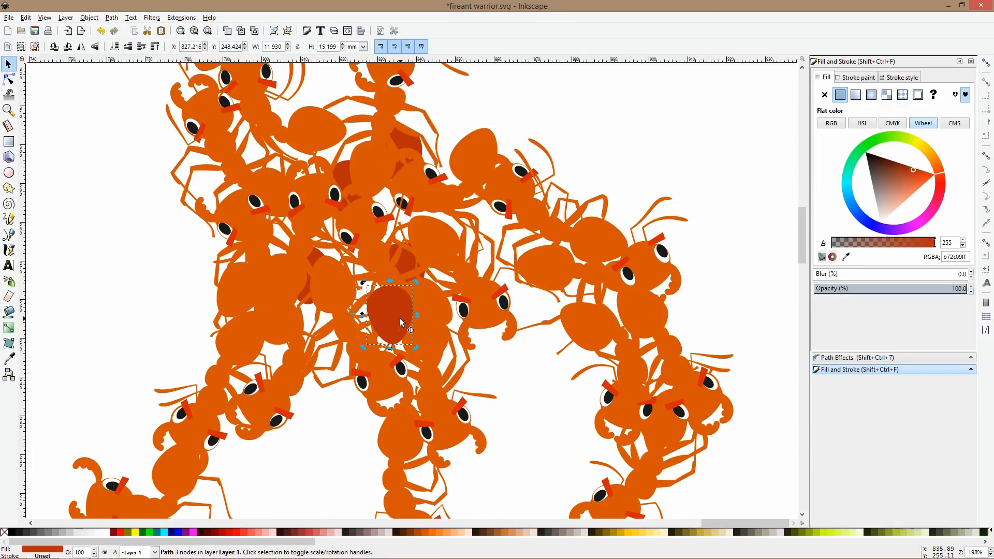
left_click_drag(401, 322, 288, 344)
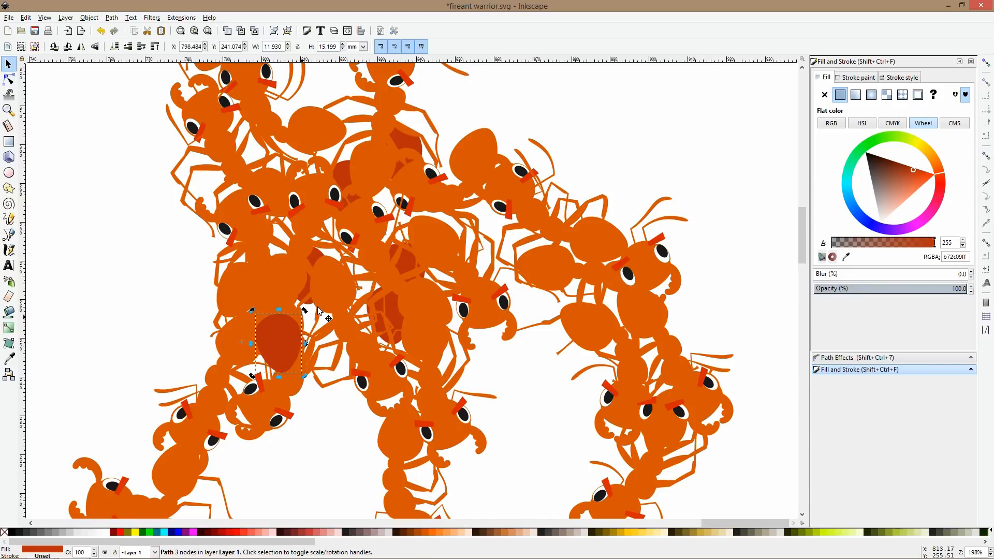
left_click_drag(305, 311, 288, 339)
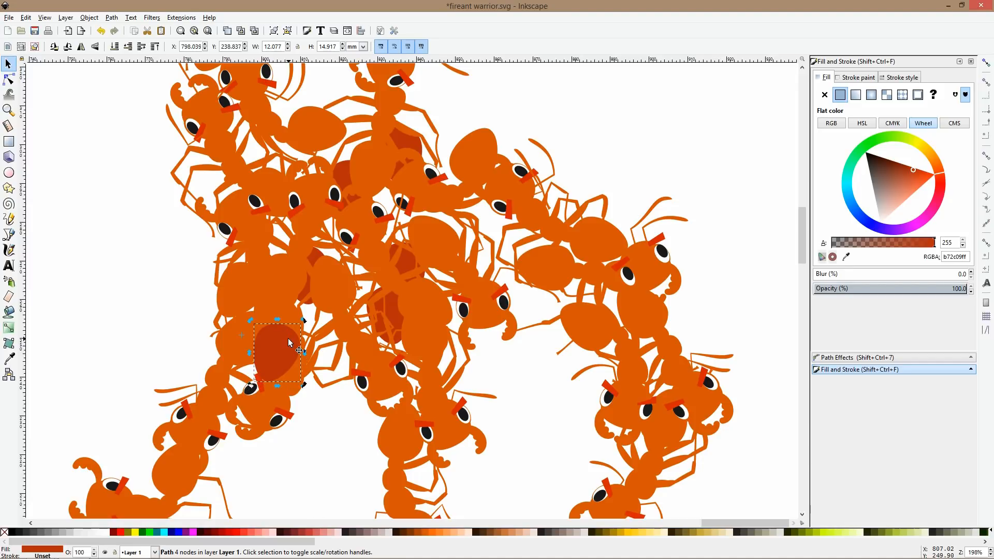
key("Page_Down")
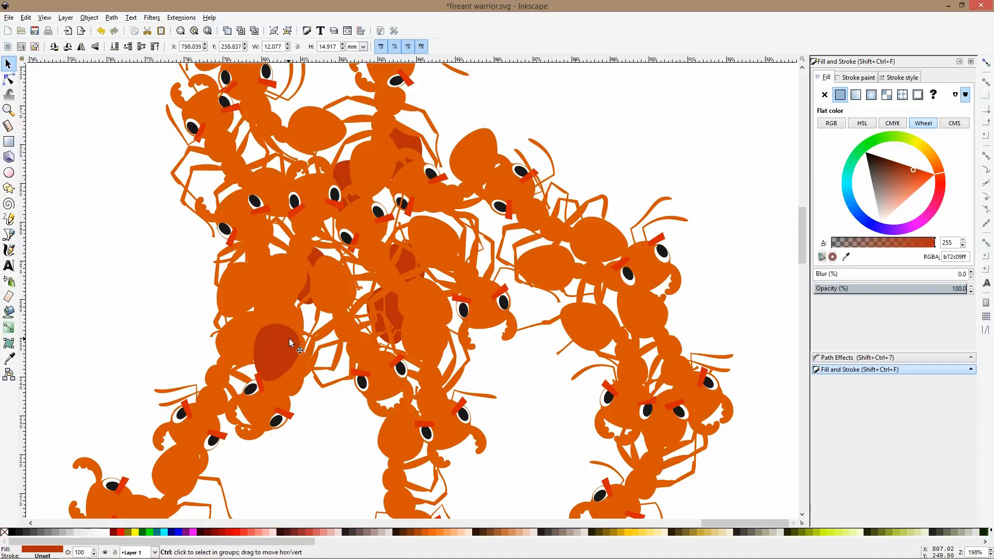
- Add deep red abdomen copies behind the ants at the left shoulder and in the raised left arm
left_click_drag(289, 337, 260, 120)
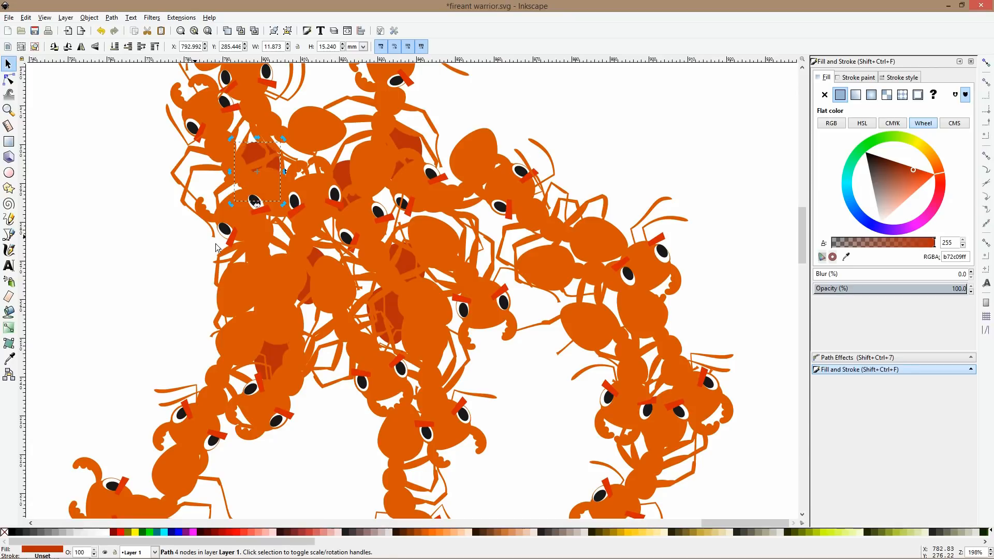
scroll(303, 297, "down", 3)
scroll(327, 278, "up", 1)
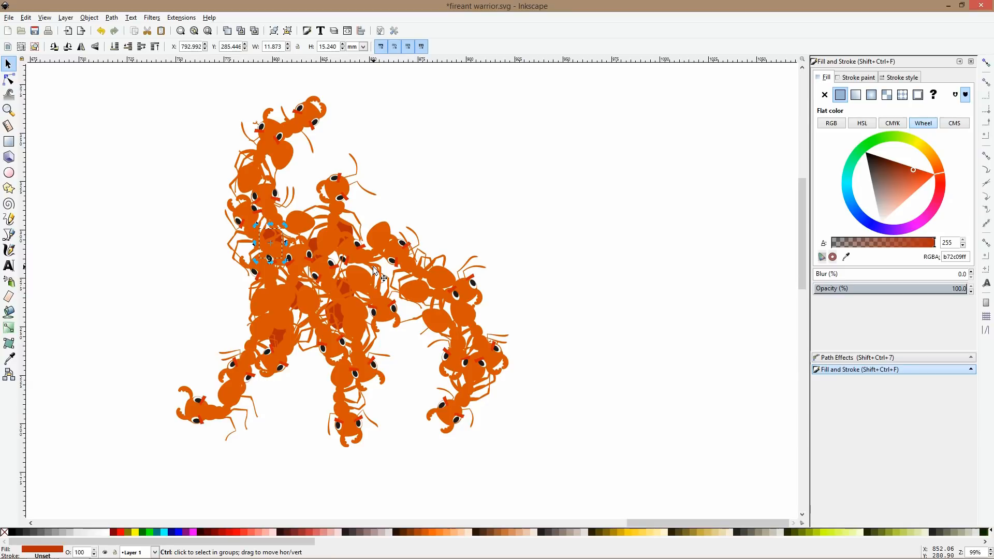
left_click_drag(276, 232, 267, 174)
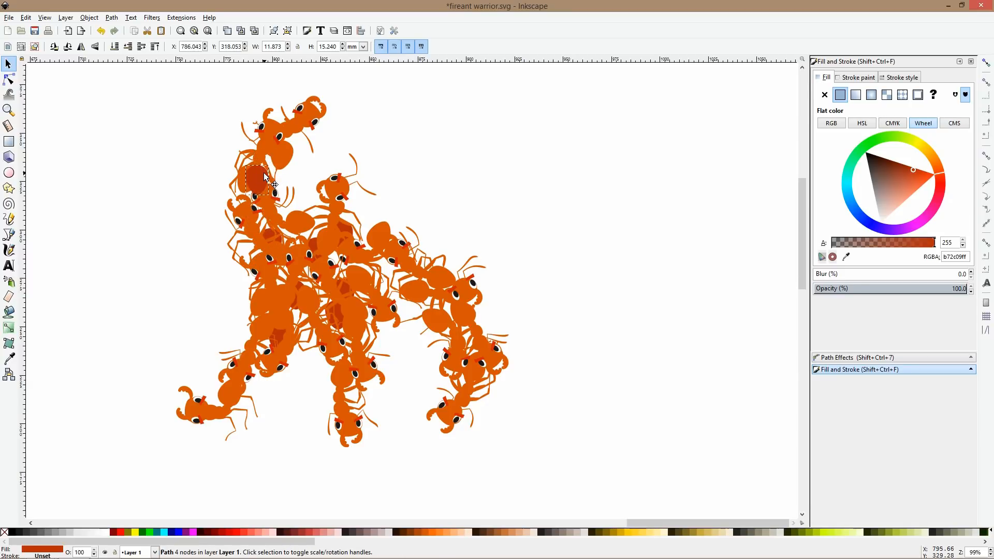
left_click(267, 175)
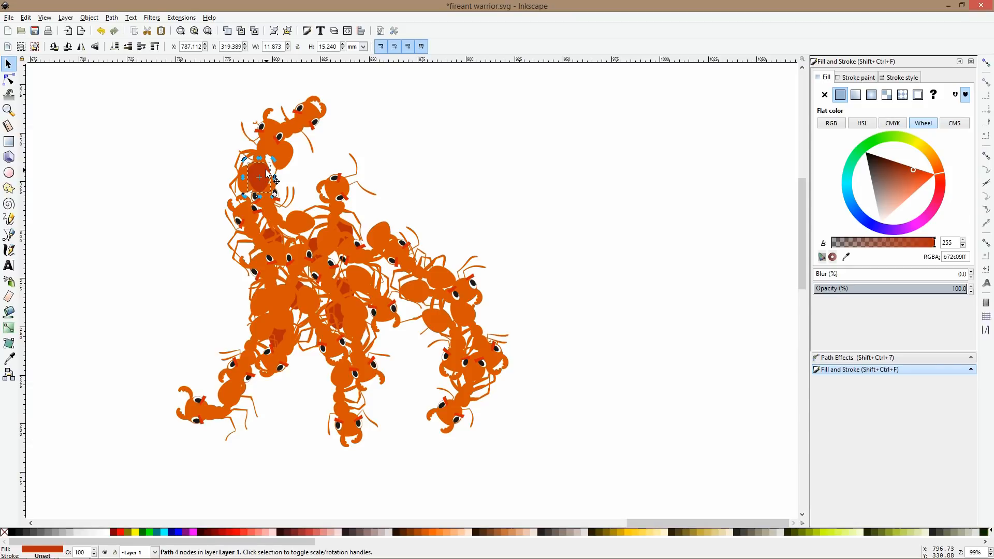
key("Page_Down")
key("ctrl+z")
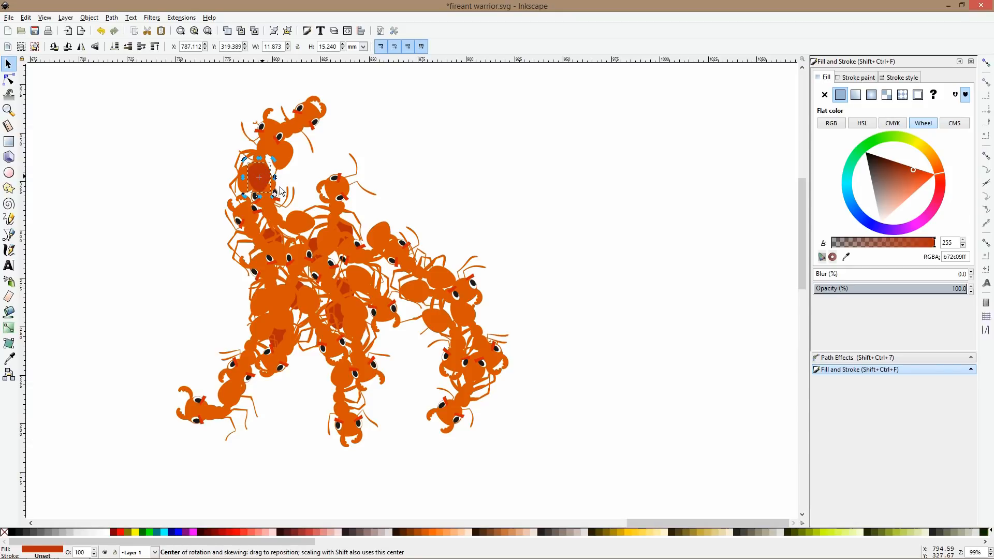
- Place a rotated deep red abdomen copy behind the ants at the start of the right arm
left_click_drag(266, 175, 413, 281)
scroll(385, 265, "up", 2)
key("Page_Down")
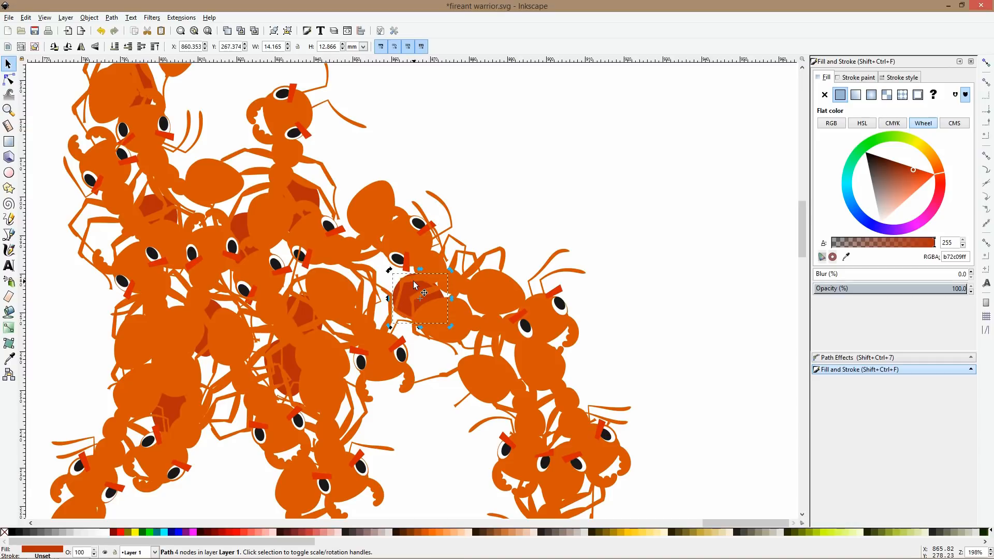
- Shade the bend of the right arm with another deep red abdomen copy, then deselect it and check the whole figure
key("Page_Up")
left_click_drag(413, 281, 480, 371)
left_click_drag(524, 396, 505, 347)
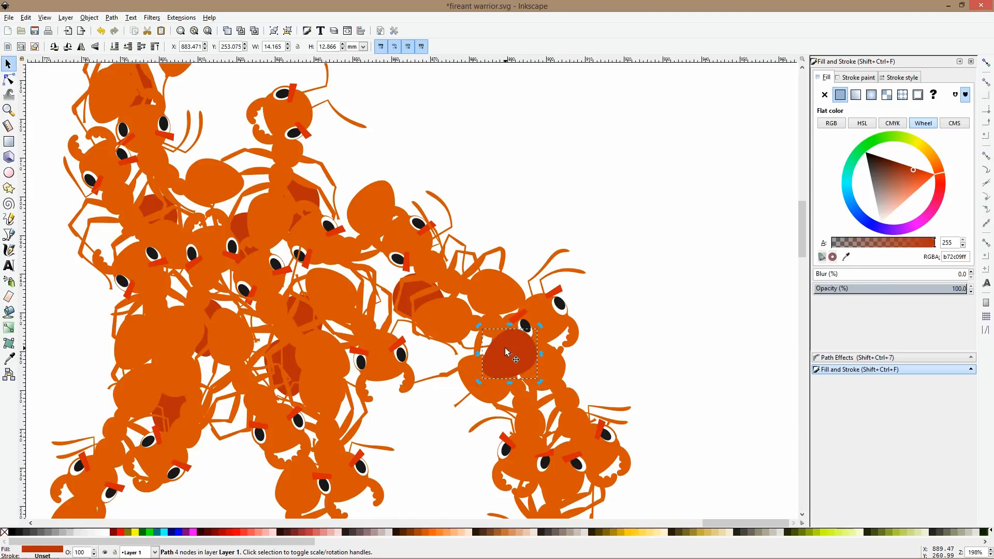
scroll(565, 368, "down", 3, "ctrl")
left_click(599, 357)
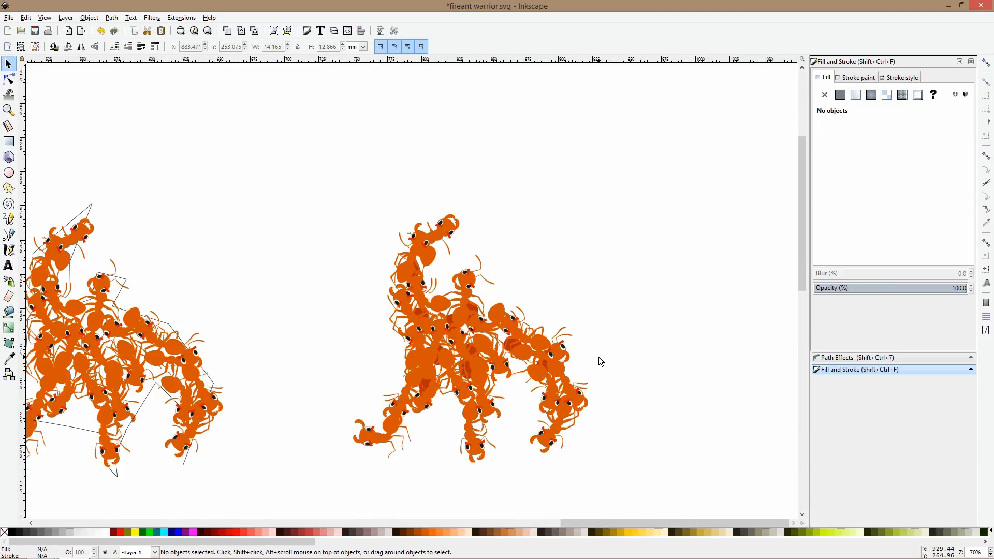
- Copy the lower torso's deep red abdomen to the gap at the torso's centre, rotate it slightly and send it to the back
scroll(482, 357, "up", 2, "ctrl")
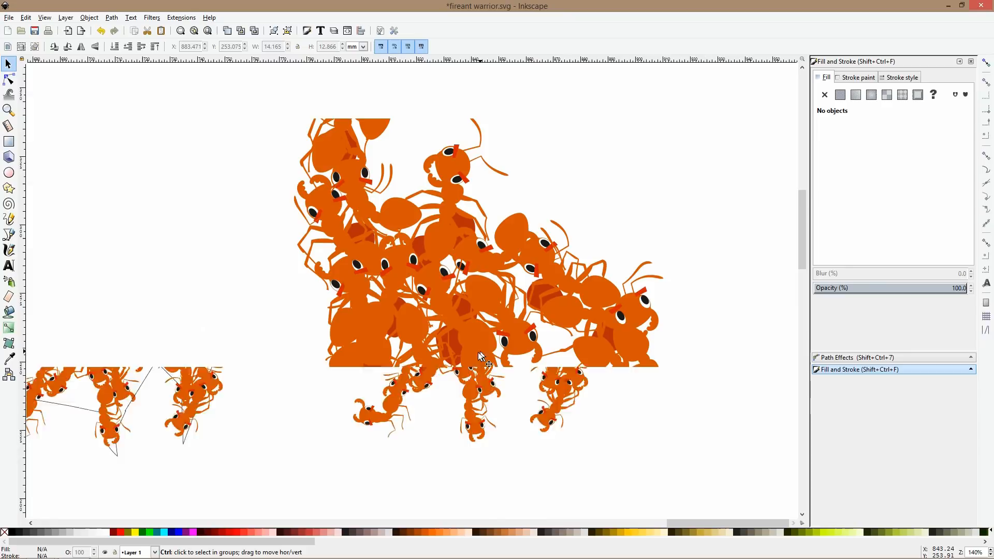
left_click(452, 343)
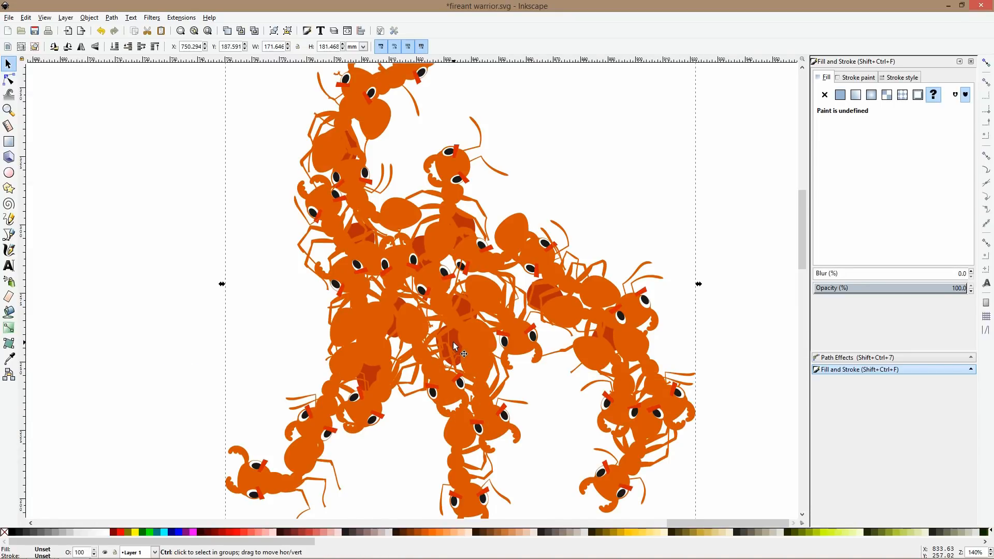
left_click(453, 341, "ctrl")
left_click_drag(456, 346, 426, 334)
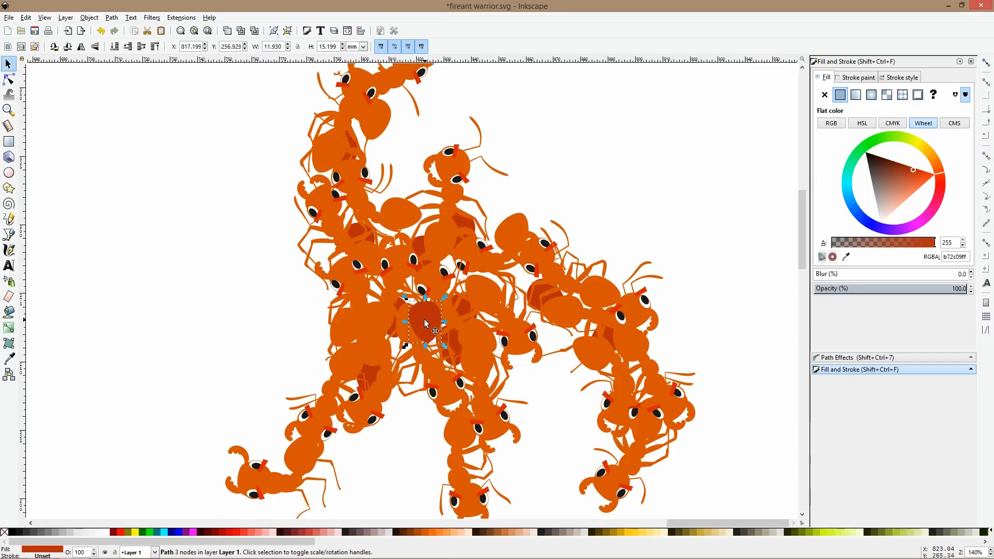
left_click(424, 319)
left_click_drag(445, 300, 455, 314)
key("End")
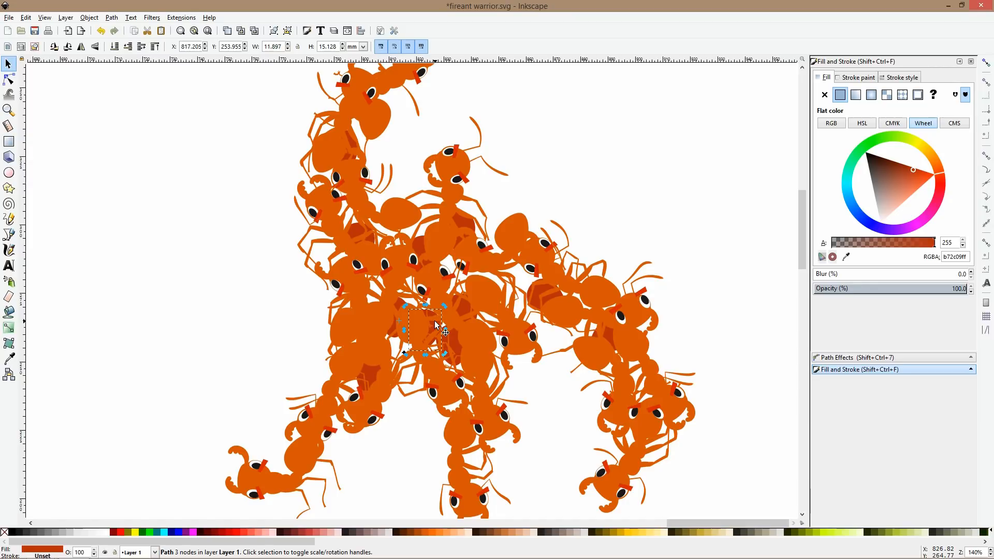
- Duplicate the central shading abdomen onto the left leg beside its upper ants, then deselect it and review the figure
key("ctrl+d")
left_click_drag(429, 330, 346, 415)
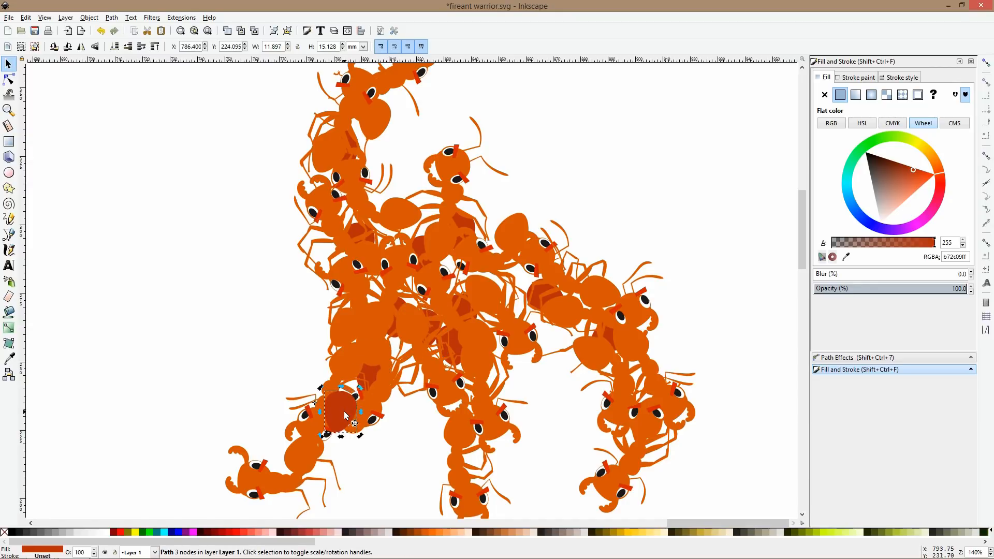
scroll(346, 414, "down", 3, "ctrl")
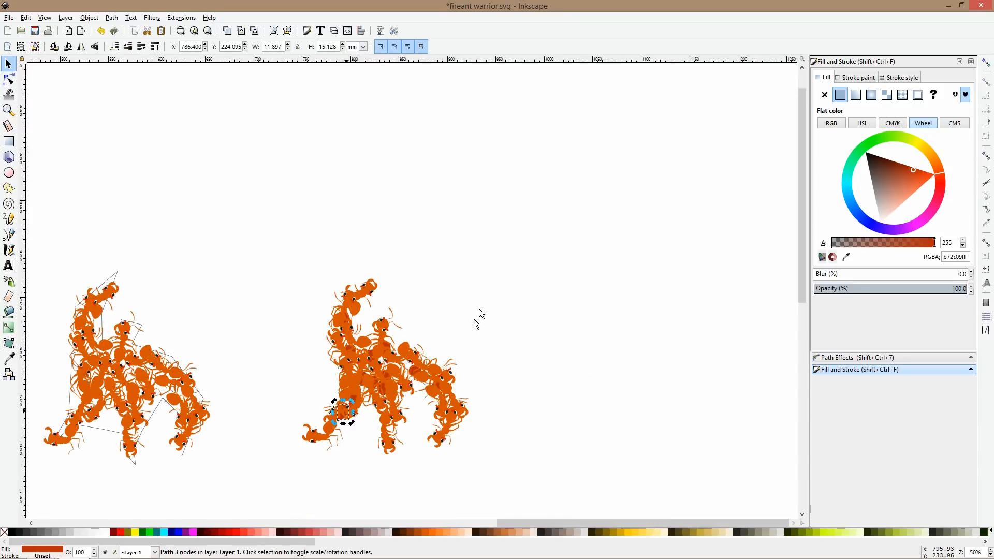
key("Escape")
scroll(334, 409, "up", 2, "ctrl")
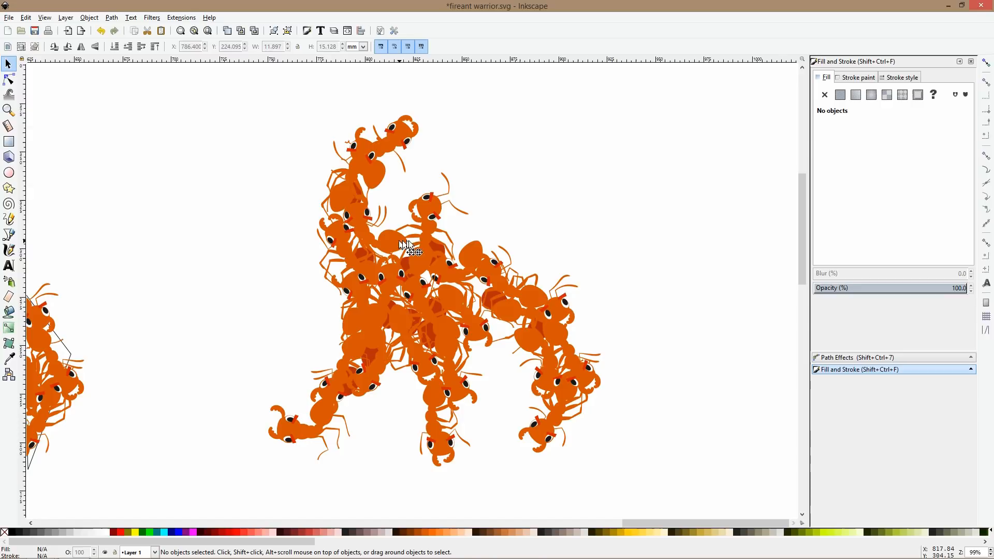
- Paste the loose orange abdomen, fill it with the sampled shading colour b72c09ff and place it behind the middle leg's ants
key("ctrl+v")
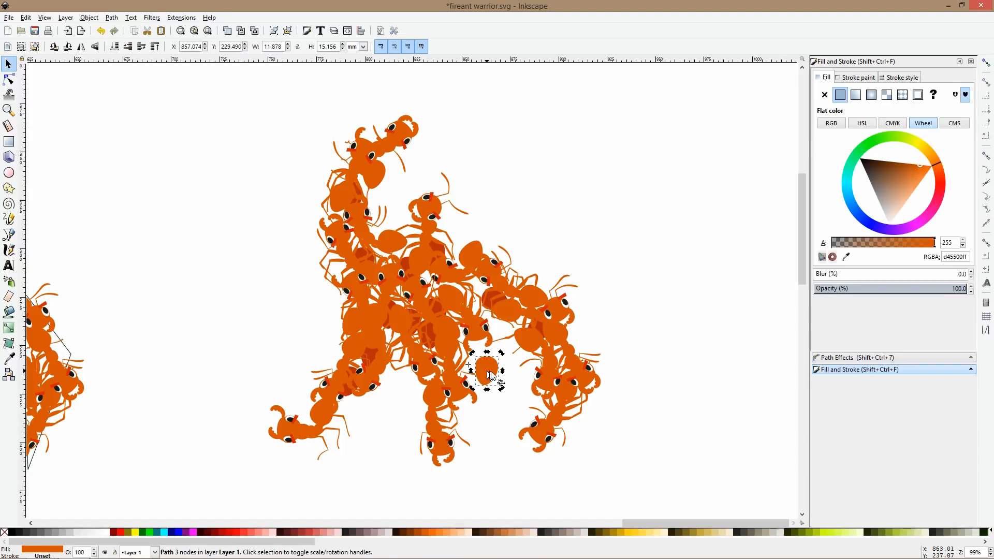
left_click(9, 358)
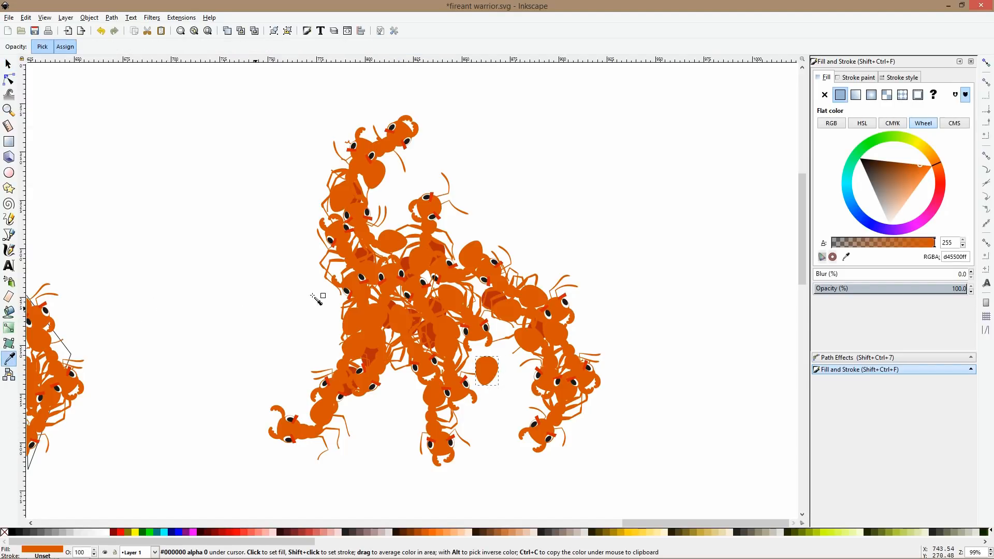
left_click(430, 334)
key("space")
left_click_drag(492, 364, 453, 408)
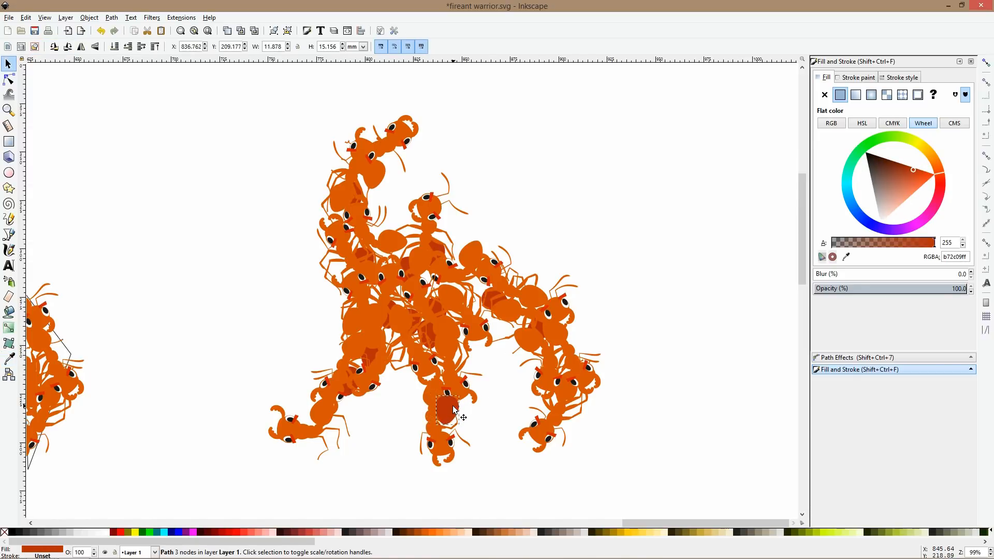
key("Page_Down")
- Place duplicates of the deep red abdomen between the two legs and at the left shoulder, sending the shading behind the ants
key("Page_Up")
left_click_drag(434, 389, 451, 353)
left_click_drag(444, 361, 355, 226)
key("End")
key("ctrl")
left_click(444, 358)
key("ctrl+d")
key("ctrl+d")
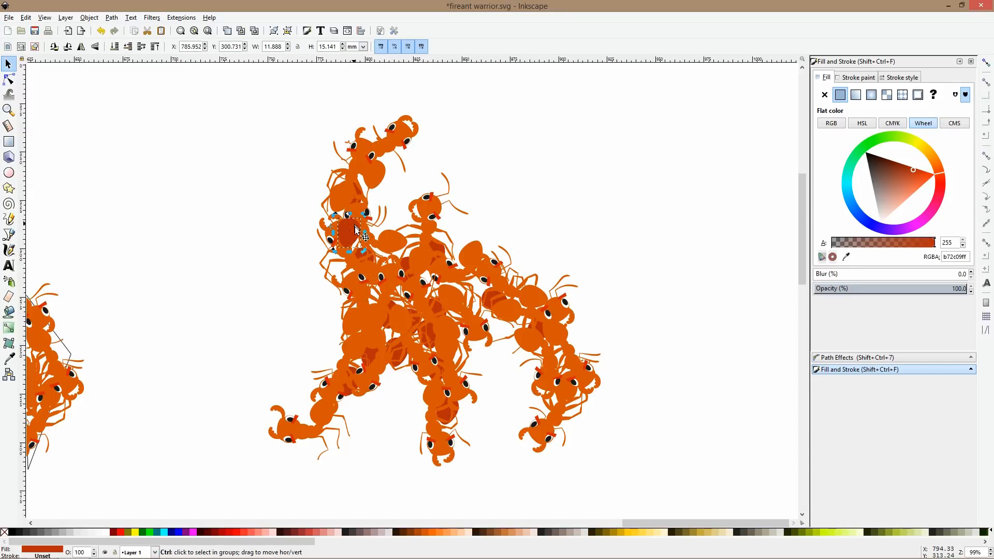
- Place a deep red abdomen copy behind the ants on the torso's right side, review the whole figure and reselect the copy
left_click_drag(358, 236, 477, 301)
key("Page_Down")
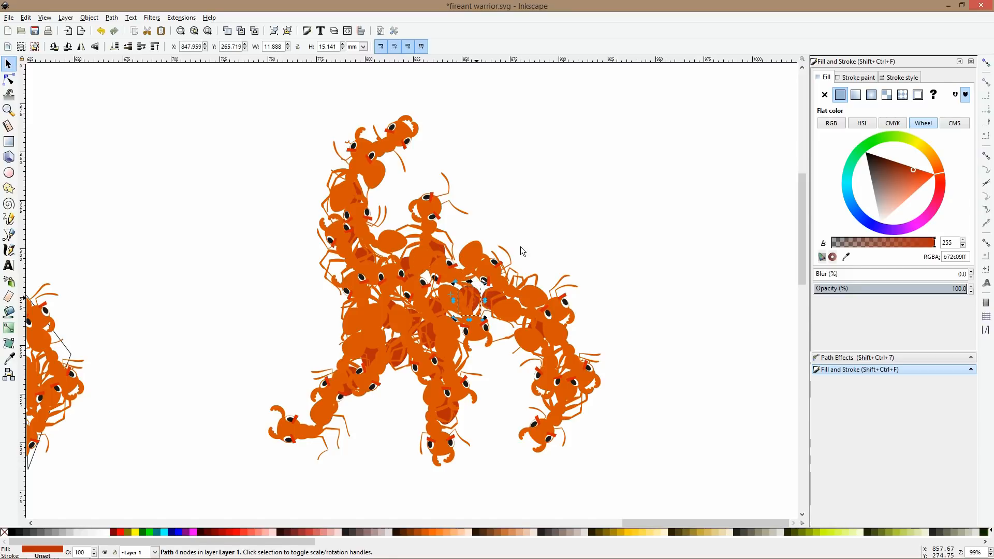
left_click(561, 218)
scroll(561, 218, "down", 2, "ctrl")
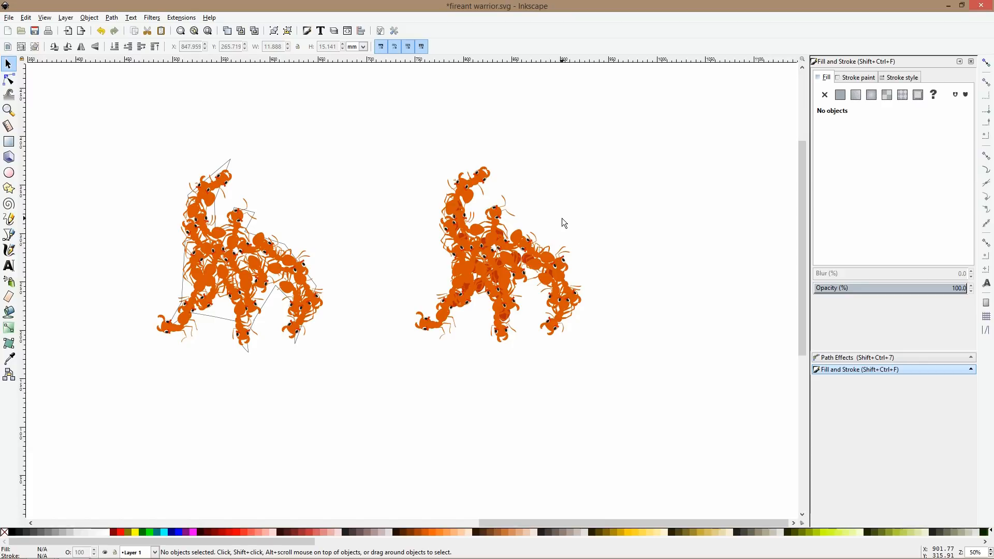
scroll(547, 257, "up", 3, "ctrl")
left_click(471, 250)
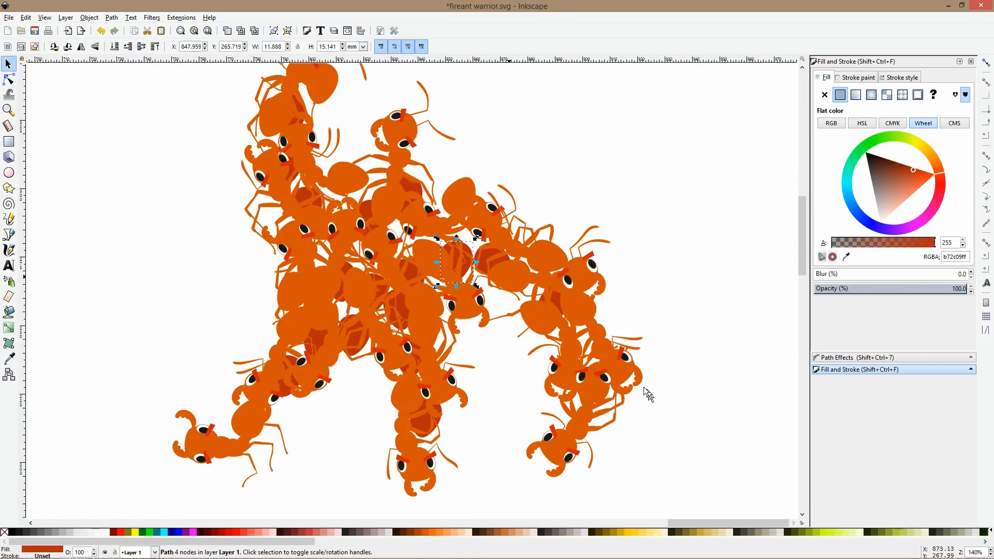
- Paste a deep red abdomen copy onto the right leg's middle cluster, rotate it slightly and place it behind the ant heads
key("ctrl+v")
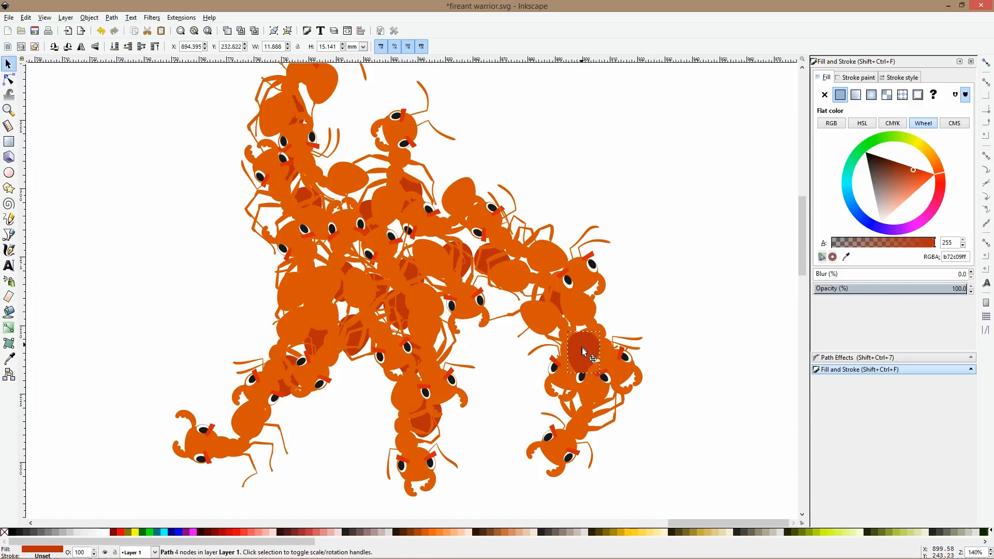
left_click_drag(604, 329, 603, 325)
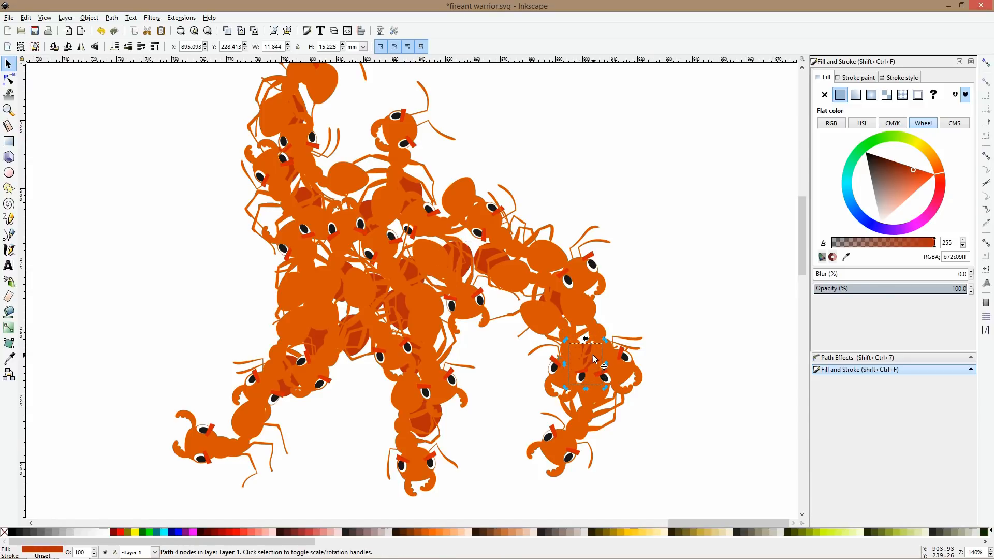
left_click(632, 312)
- Copy the head shape and both mandibles of the right foot's ant, paste them beside the figure and combine them into one path
scroll(550, 469, "up", 3)
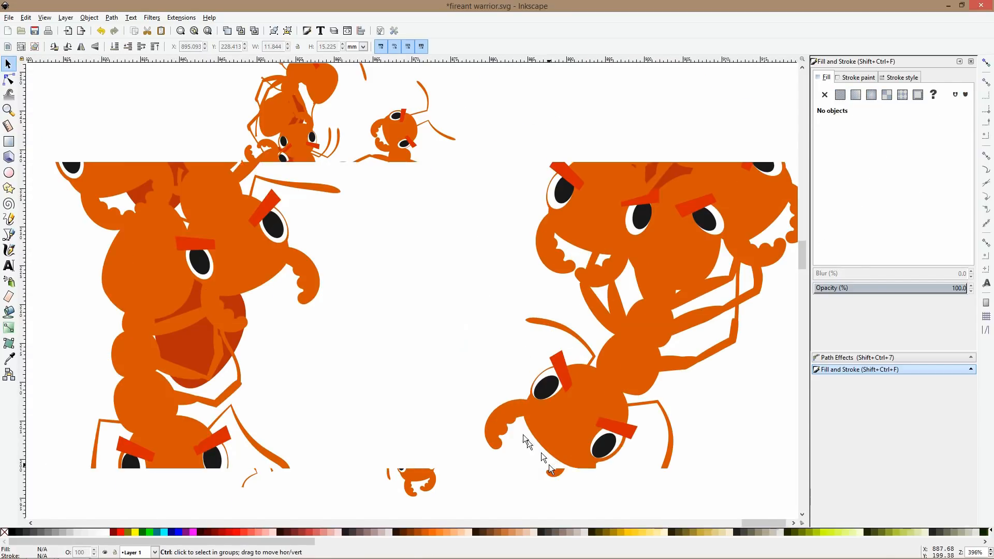
left_click(551, 463, "ctrl")
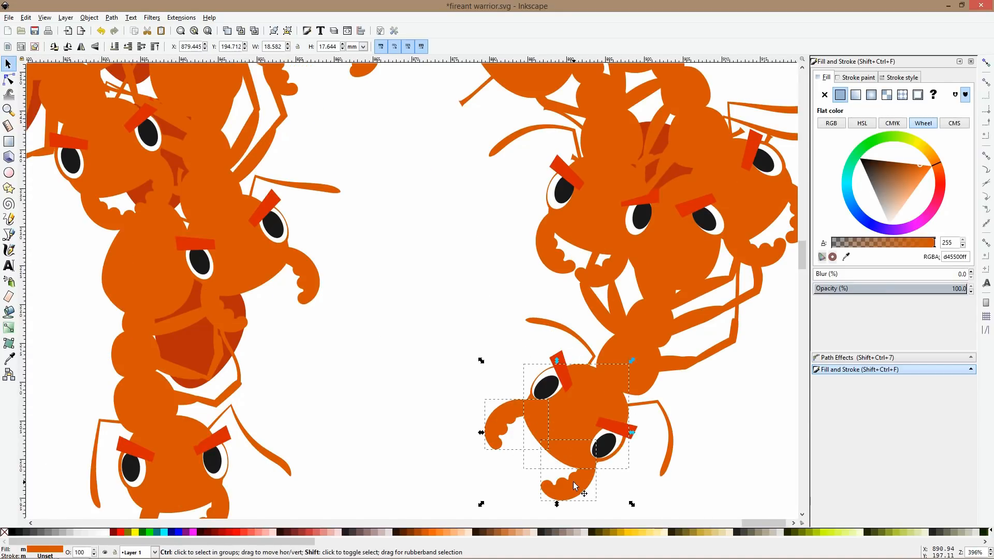
scroll(574, 486, "down", 6)
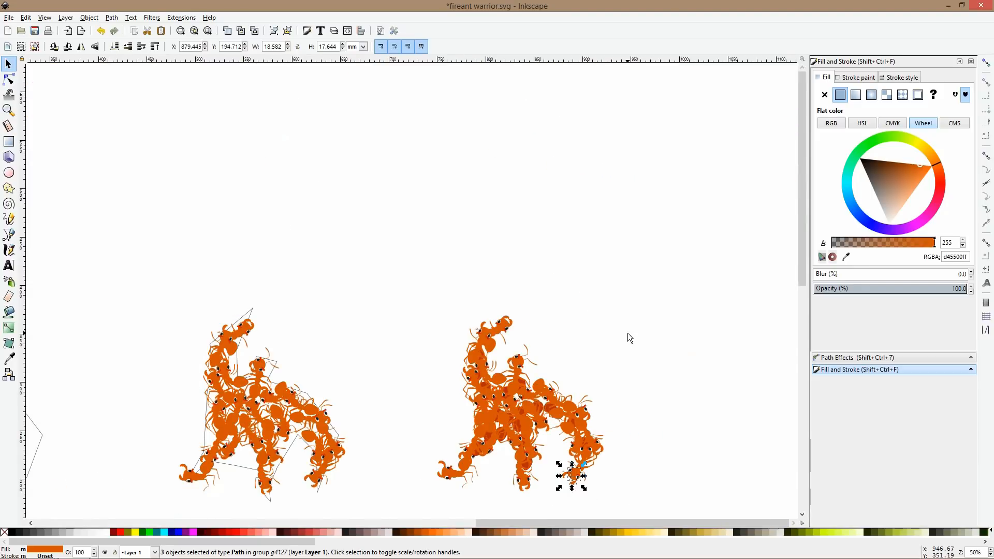
key("ctrl+x")
key("ctrl+v")
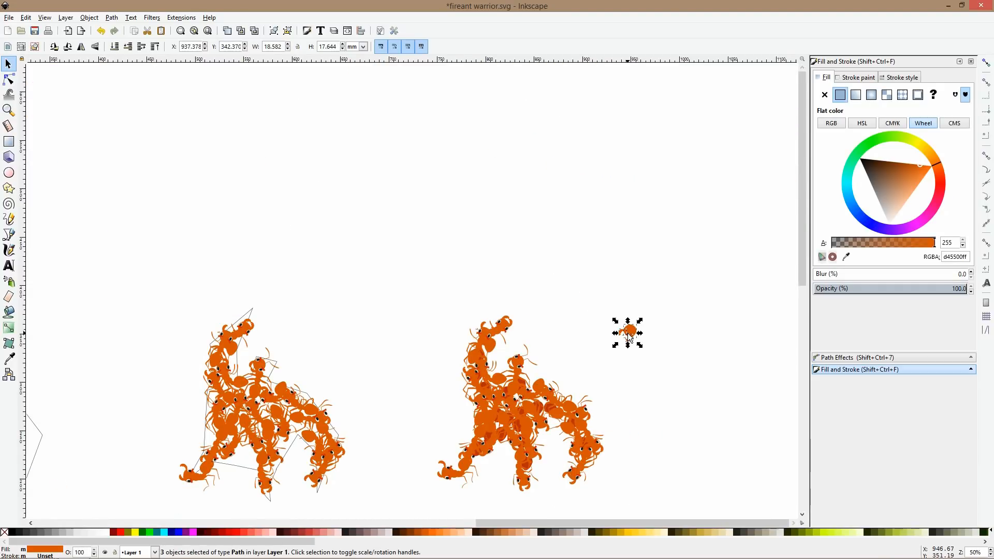
key("ctrl+k")
- Fill the loose combined ant head with the deep red shading colour b72c09ff sampled from the figure
scroll(628, 336, "up", 3)
key("d")
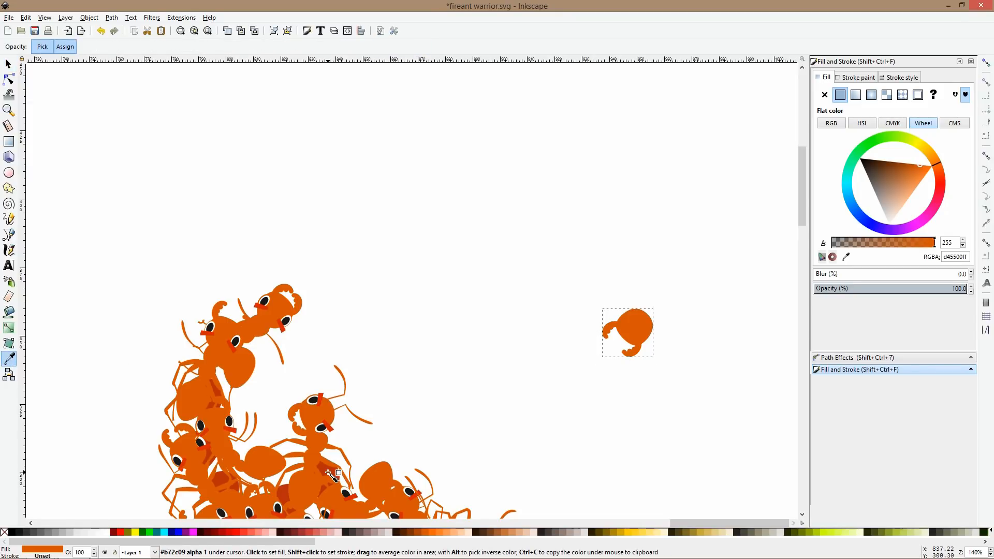
left_click(328, 473)
key("s")
- Turn the deep red ant head upward and place it behind the ants at the figure's right shoulder
scroll(683, 290, "down", 3)
left_click(631, 267)
left_click_drag(656, 243, 626, 371)
left_click_drag(624, 290, 395, 460)
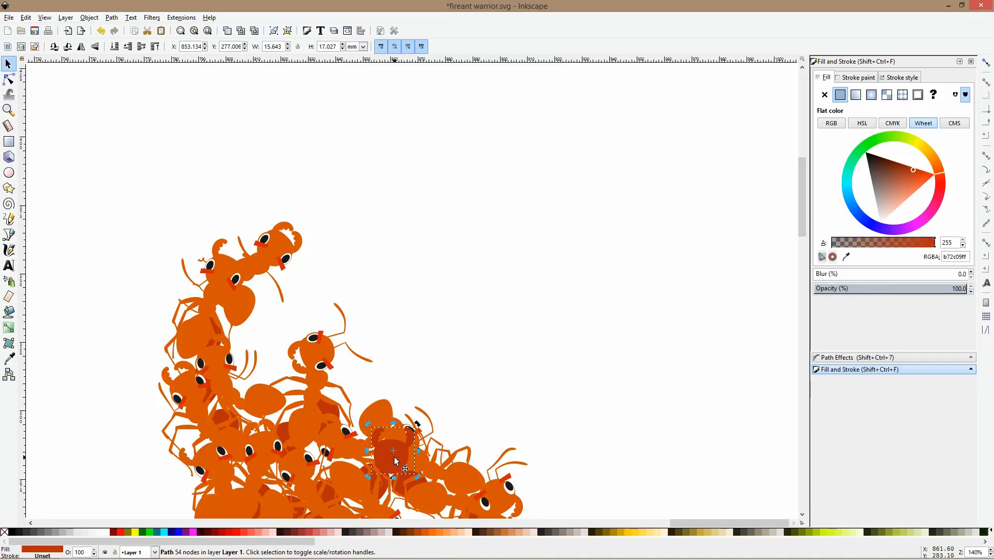
key("shift+Up")
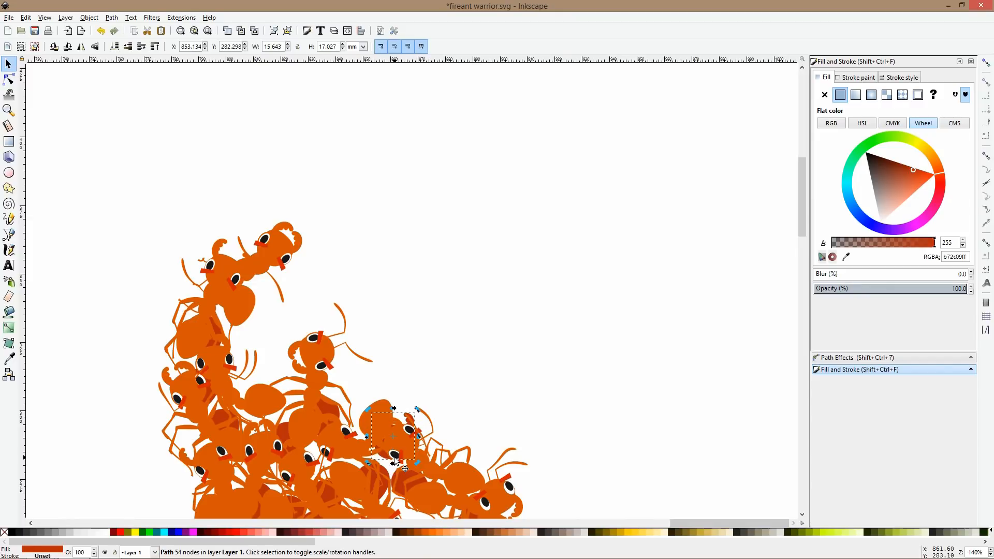
- Duplicate the deep red head to the gap left of the neck ant, rotate it slightly and send it behind the ants
scroll(394, 458, "up", 2, "ctrl")
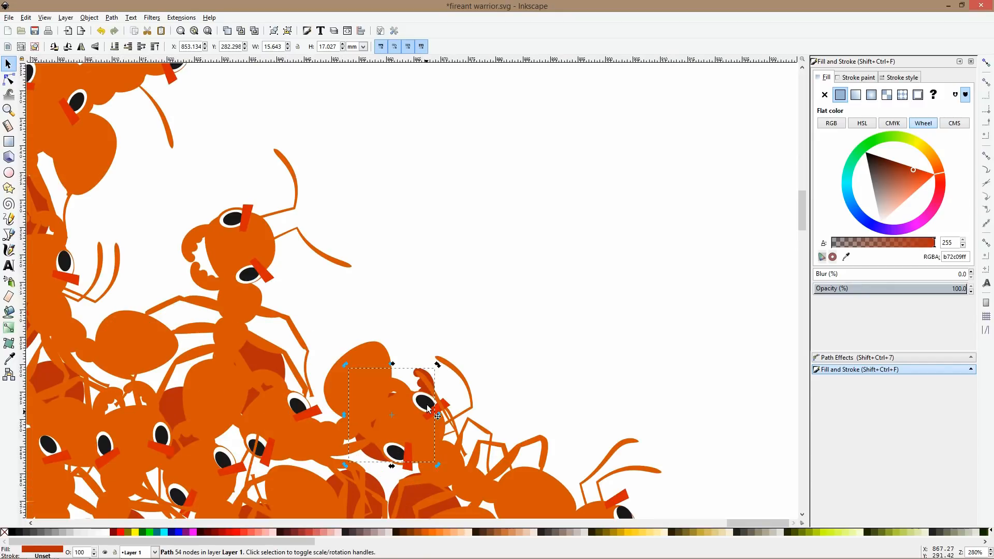
left_click_drag(432, 373, 250, 344)
scroll(449, 371, "down", 1)
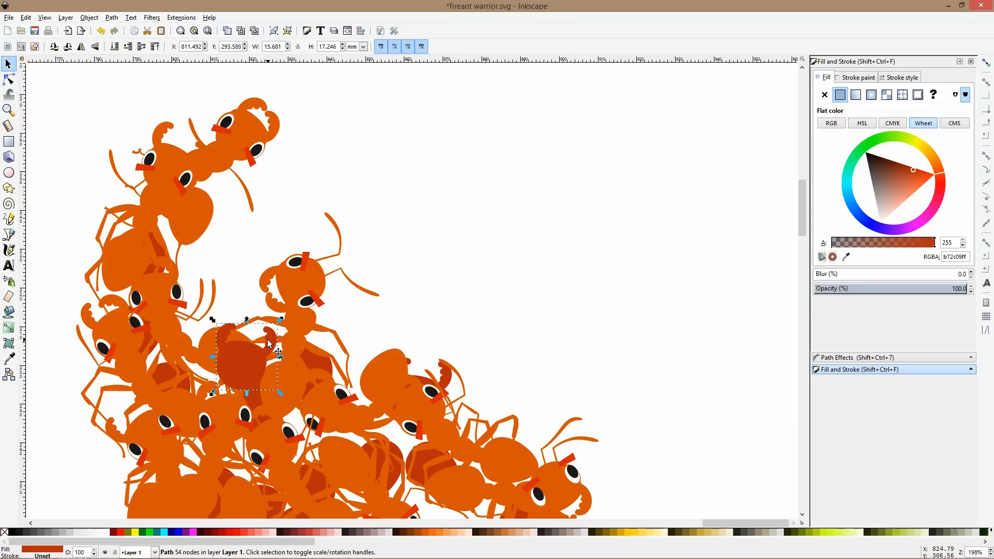
scroll(269, 341, "down", 2)
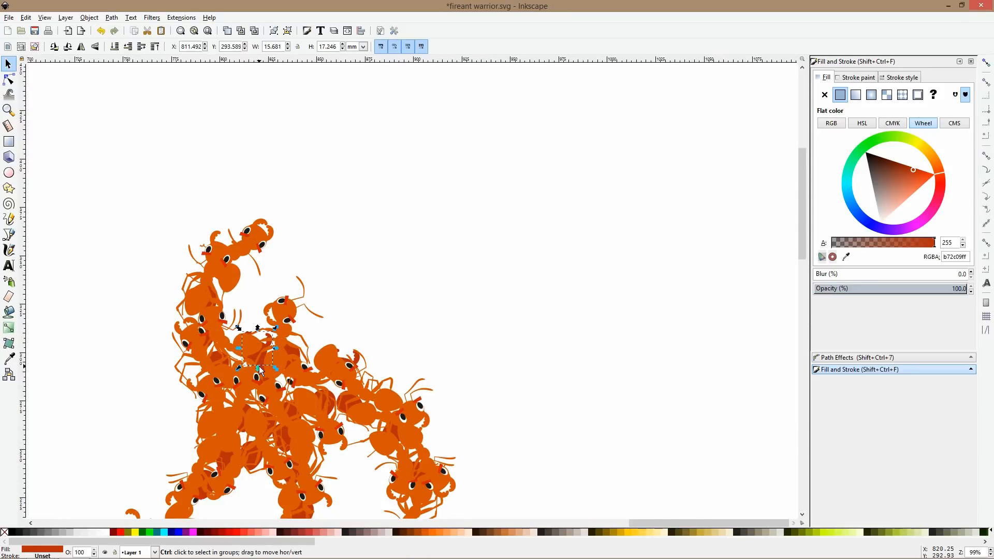
- Place a duplicate of the deep red head behind the torso's left side, rotated so its mandibles point outward
left_click_drag(261, 372, 215, 427)
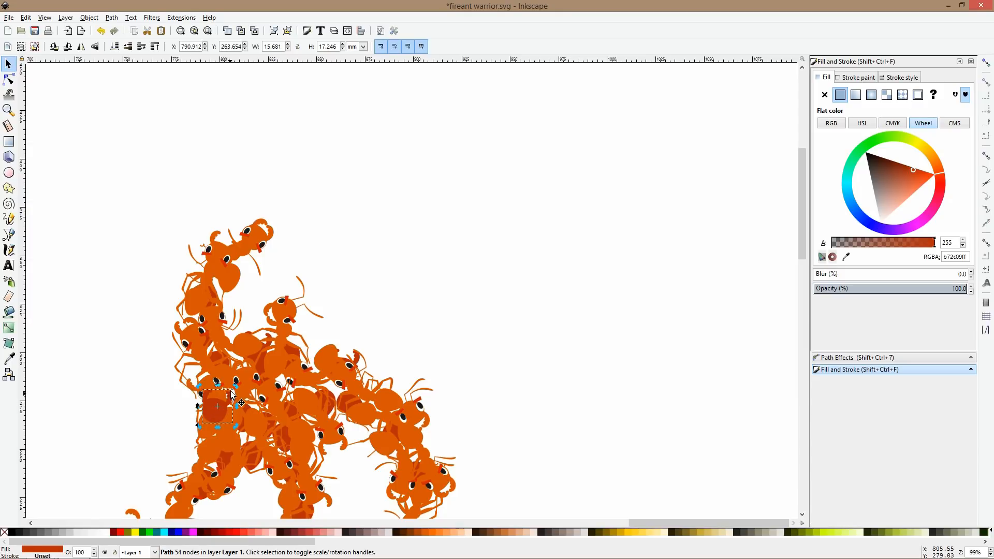
left_click_drag(236, 386, 166, 394)
left_click_drag(229, 409, 214, 414)
key("End")
- Duplicate the deep red head onto the left leg, adjust its angle and place it behind the leg's ants
scroll(215, 414, "down", 6)
key("Home")
left_click_drag(207, 293, 186, 381)
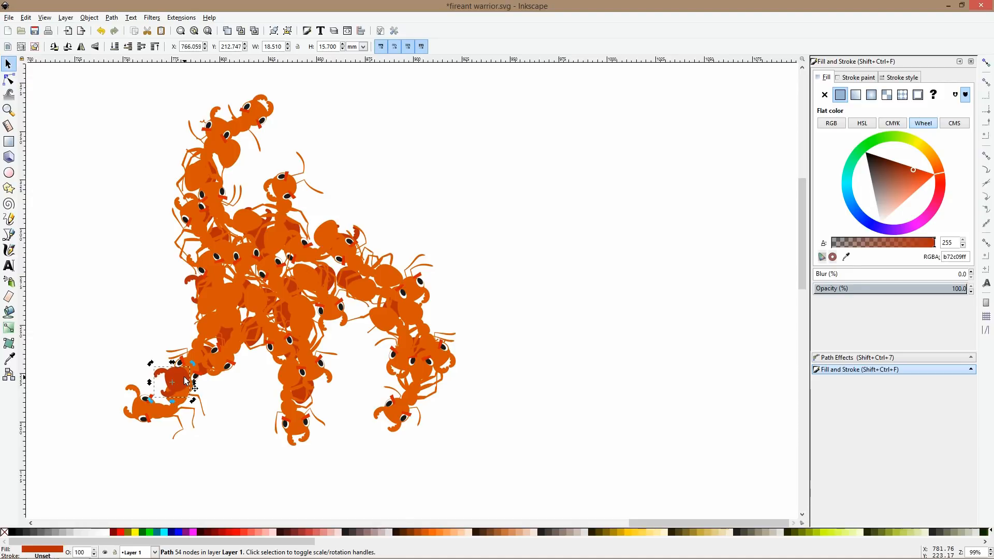
scroll(173, 376, "up", 2, "ctrl")
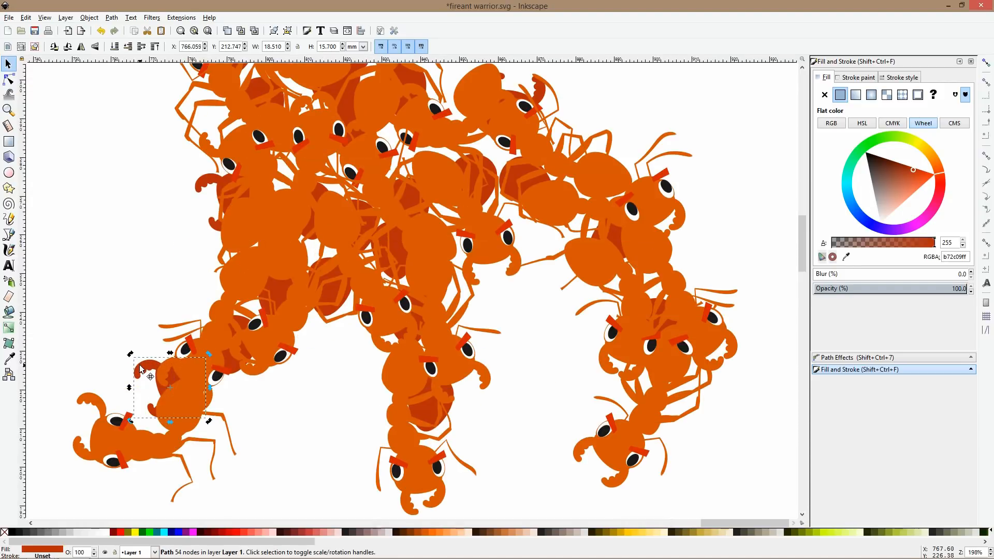
left_click_drag(132, 355, 142, 365)
key("Home")
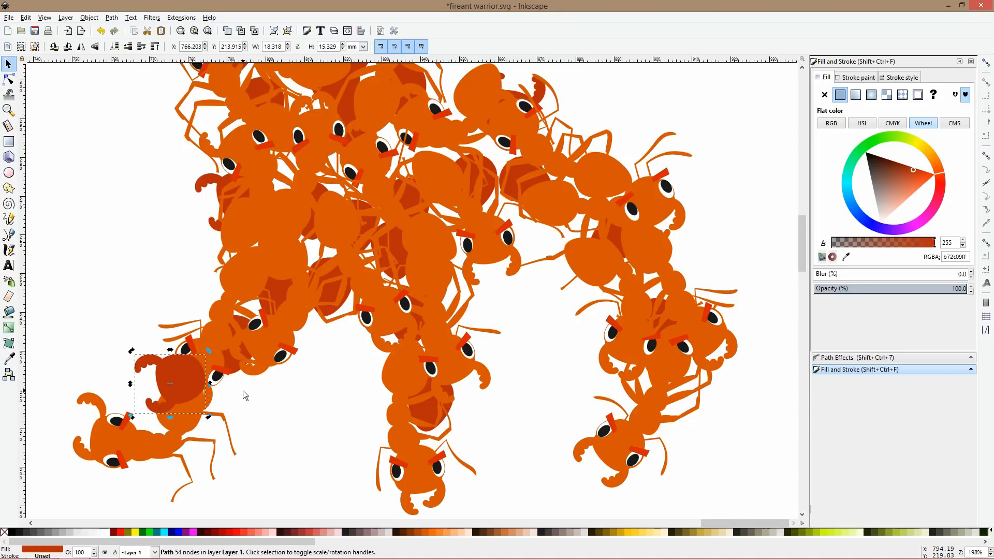
- Place a deep red head copy behind the middle leg's ants with its mandibles pointing up and right, and deselect it
left_click_drag(203, 374, 452, 285)
left_click_drag(459, 347, 464, 324)
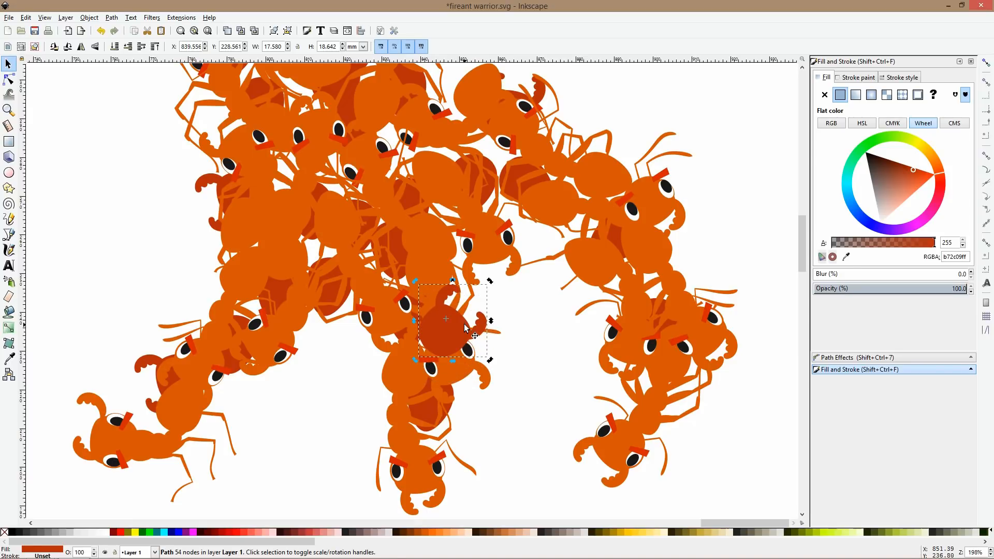
scroll(464, 324, "down", 4)
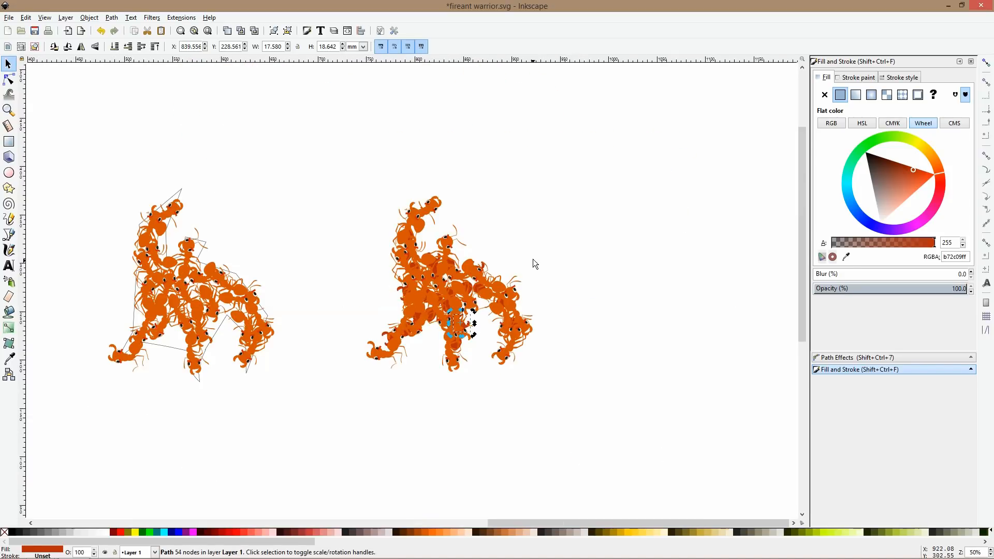
left_click(533, 261)
scroll(464, 290, "up", 3)
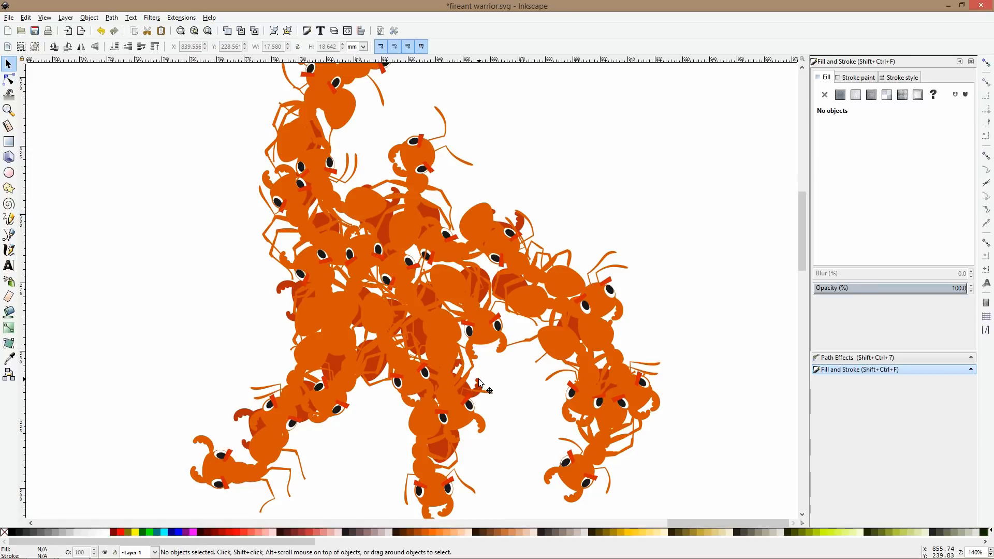
- Fill the gaps at the torso's centre, the left hip and the chest with deep red head copies placed behind the ants
left_click(479, 383)
mouse_move(479, 383)
left_mouse_down()
mouse_move(362, 261)
mouse_move(404, 274)
mouse_move(373, 278)
mouse_move(395, 274)
left_mouse_up()
key("Page_Down")
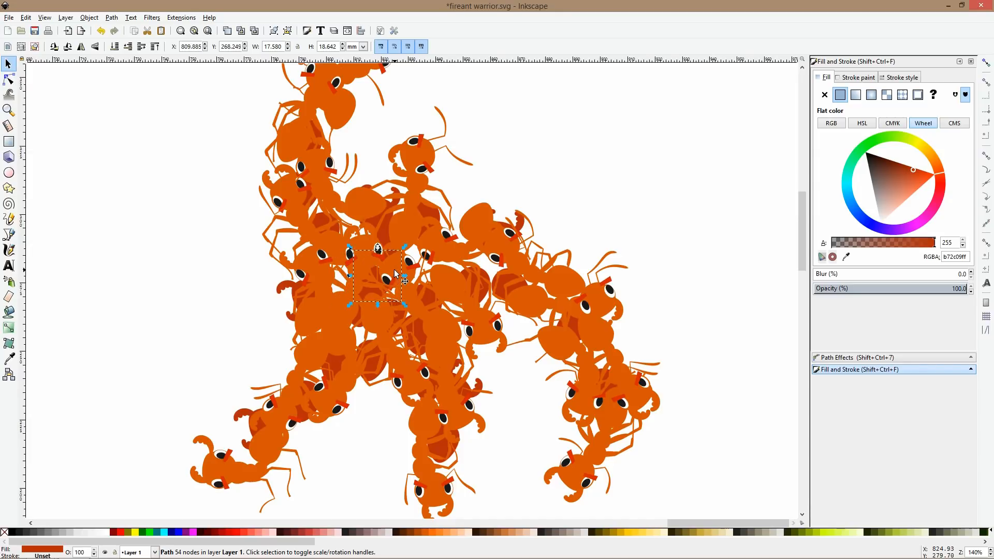
key("ctrl+z")
left_click_drag(373, 286, 345, 341)
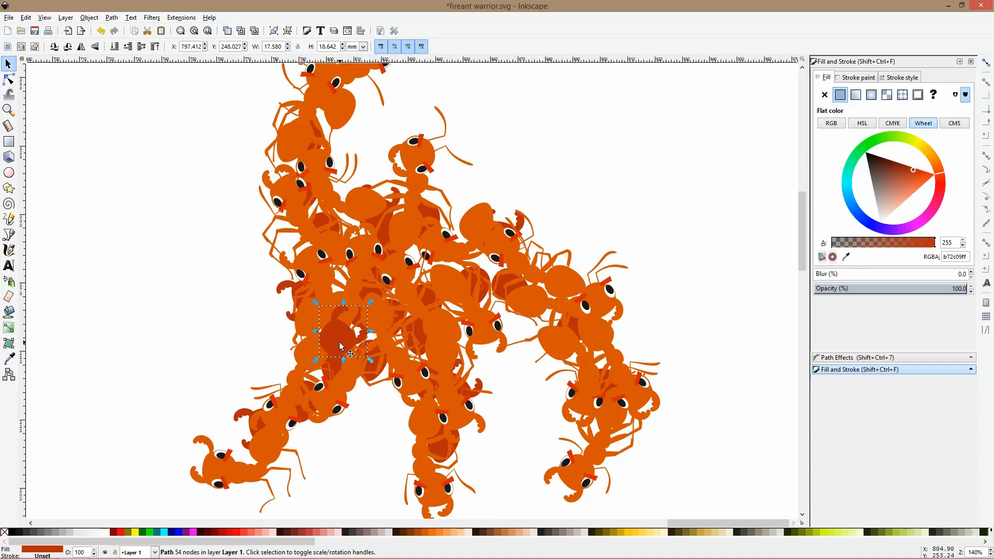
key("Page_Down")
left_click_drag(340, 342, 420, 283)
left_click(454, 263)
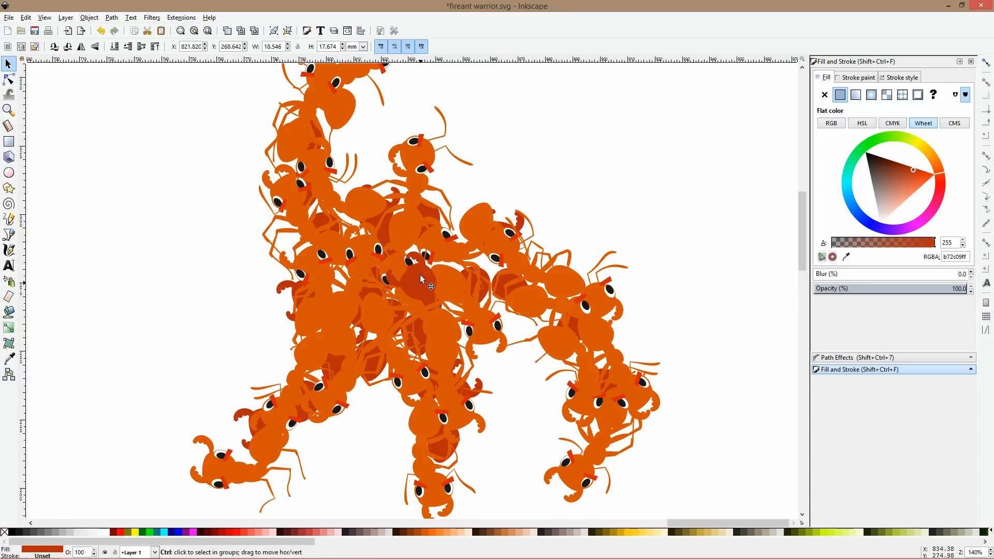
- Add rotated deep red head copies behind the ants at the top and lower part of the right leg, and deselect everything
left_click_drag(421, 282, 565, 269)
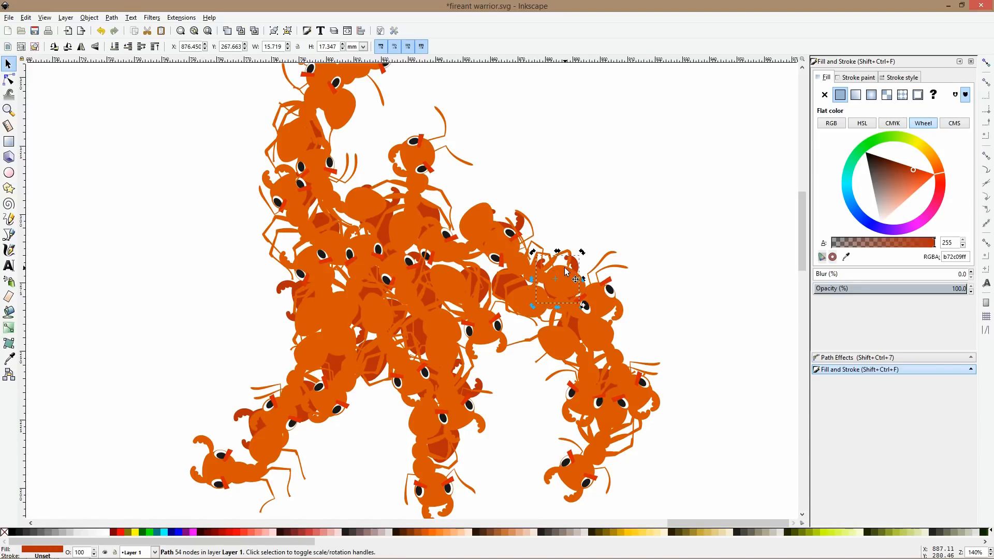
left_click_drag(574, 266, 592, 423)
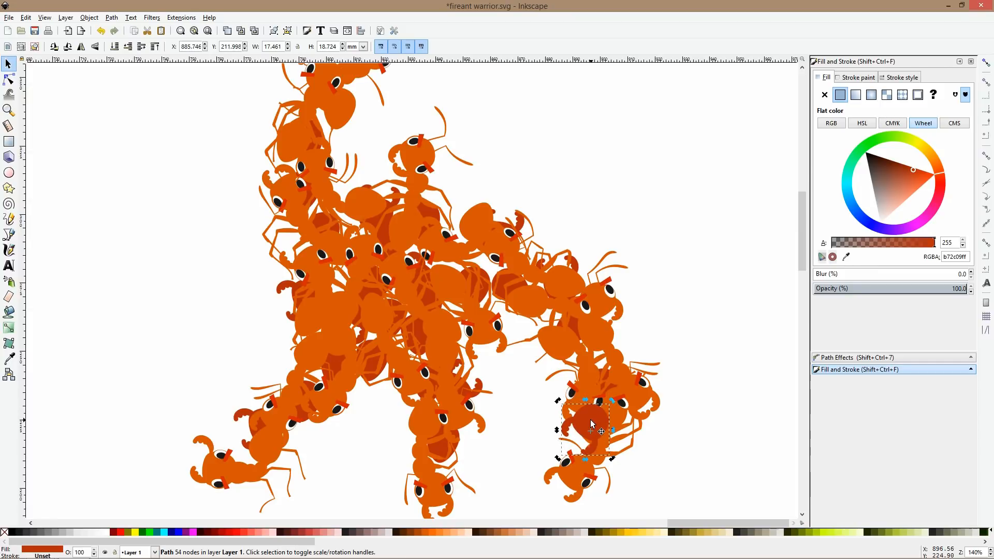
key("Page_Down")
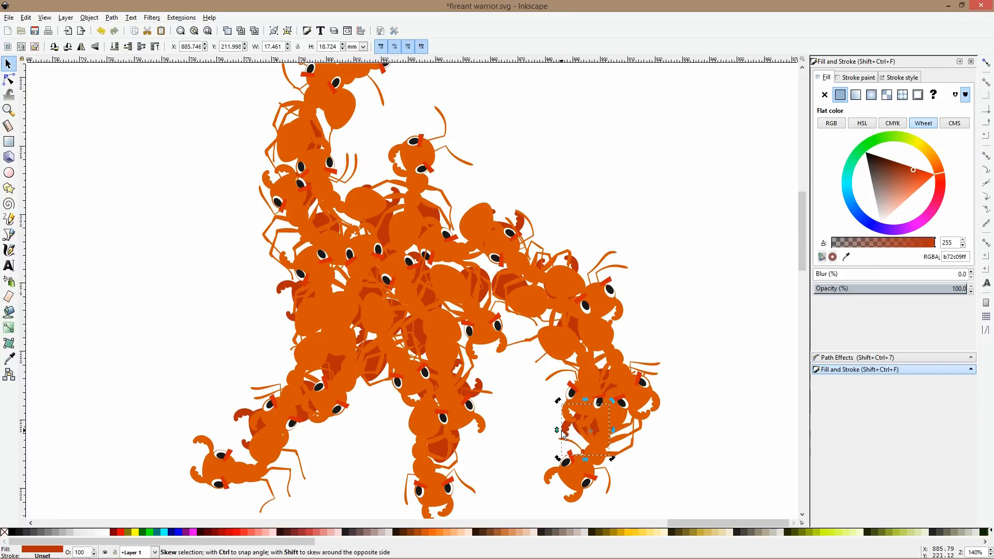
left_click_drag(558, 458, 577, 468)
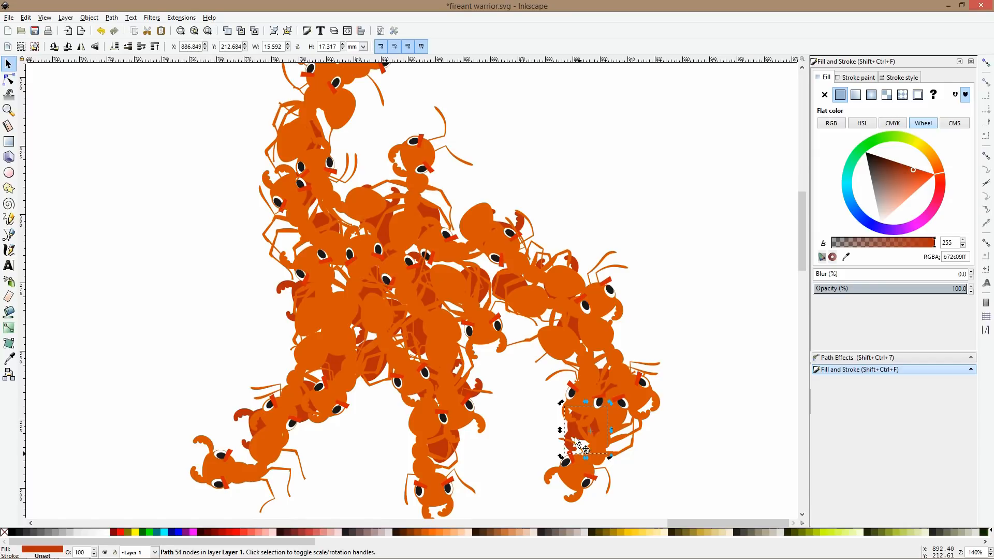
left_click(651, 386)
scroll(652, 385, "down", 2)
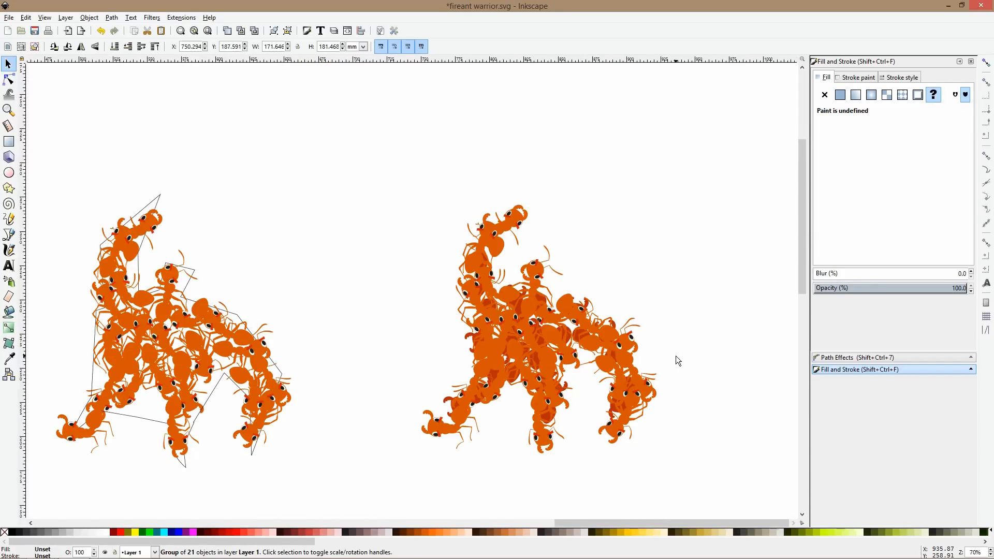
left_click(676, 356)
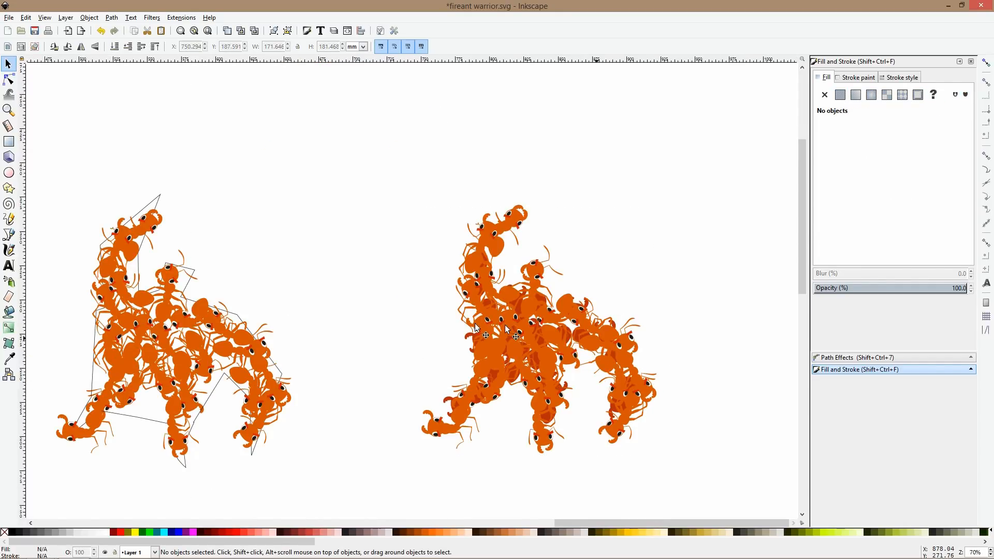
- Shift the single ant on the torso's left side slightly right inside the figure group, and check the shading head beside it
scroll(491, 357, "up", 2)
scroll(496, 331, "down", 4)
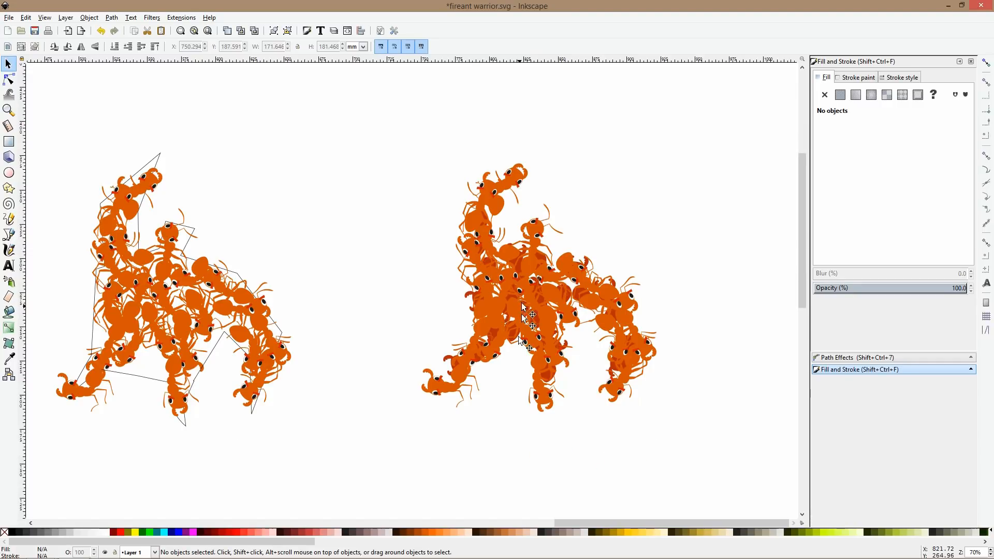
scroll(495, 297, "up", 2)
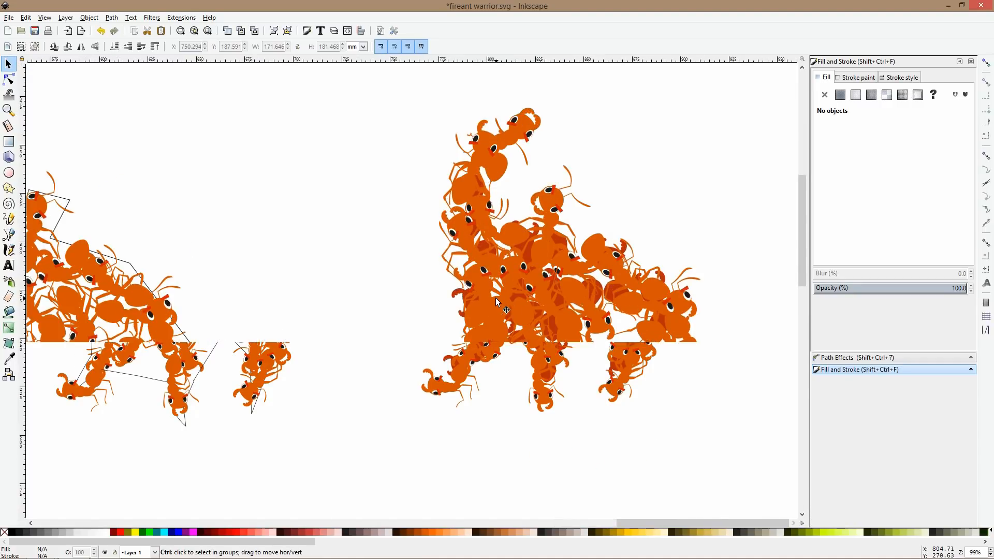
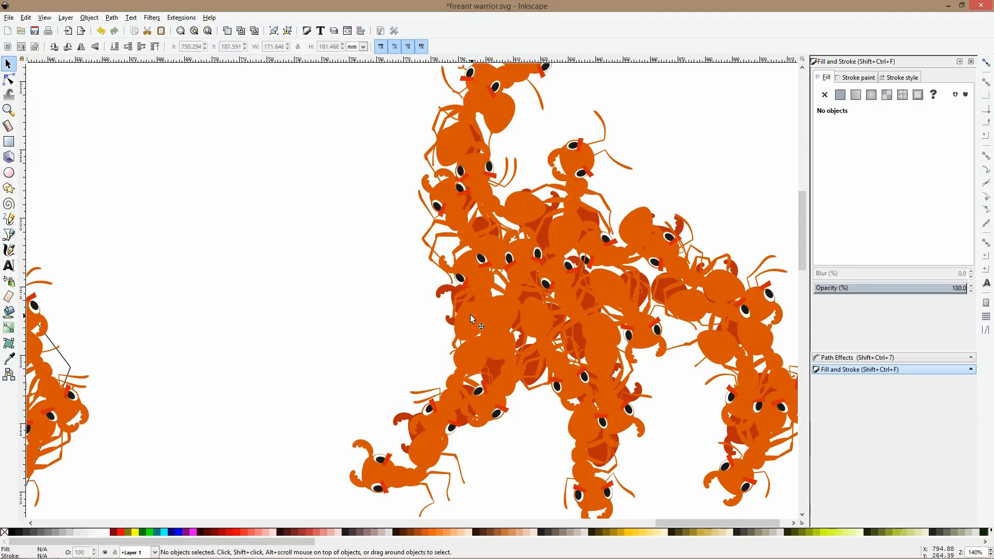
left_click(471, 317)
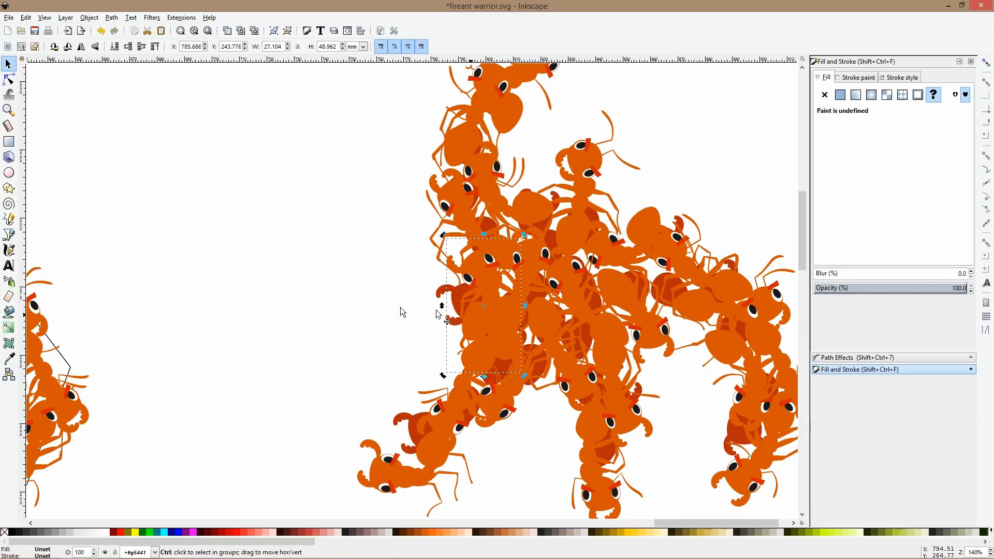
key("ctrl+z")
left_click(387, 306)
left_click(467, 321)
left_click_drag(467, 320, 473, 318)
left_click(437, 287)
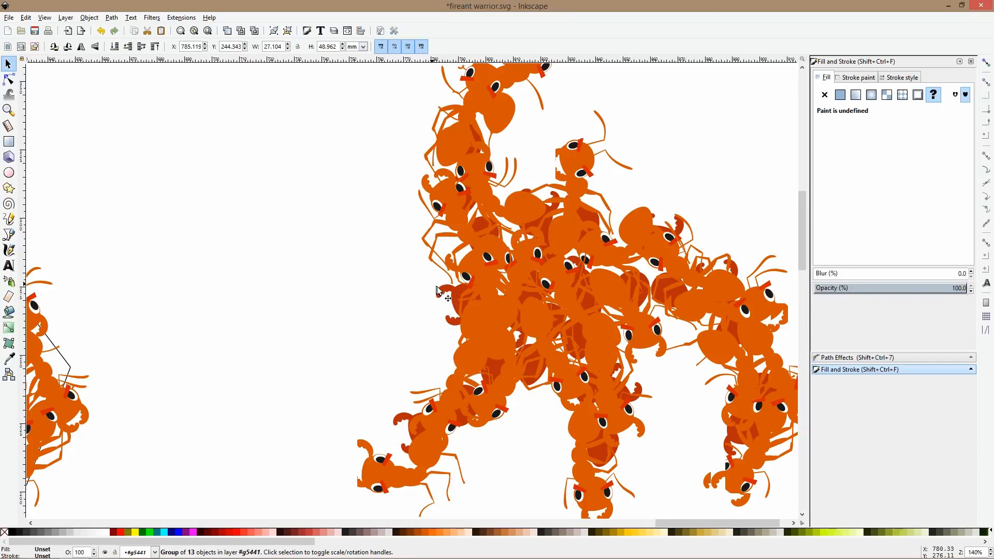
left_click(441, 287)
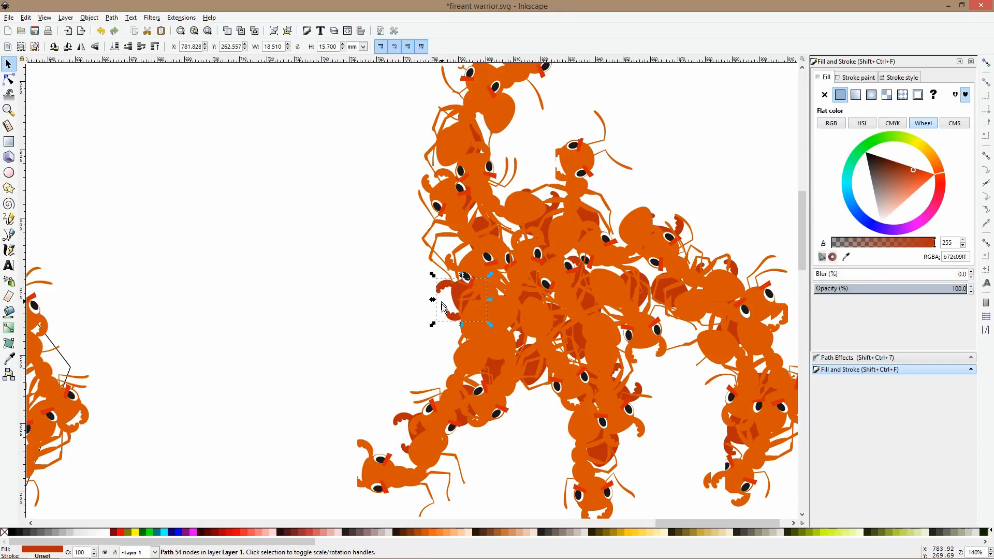
left_click(446, 344)
scroll(445, 344, "down", 1)
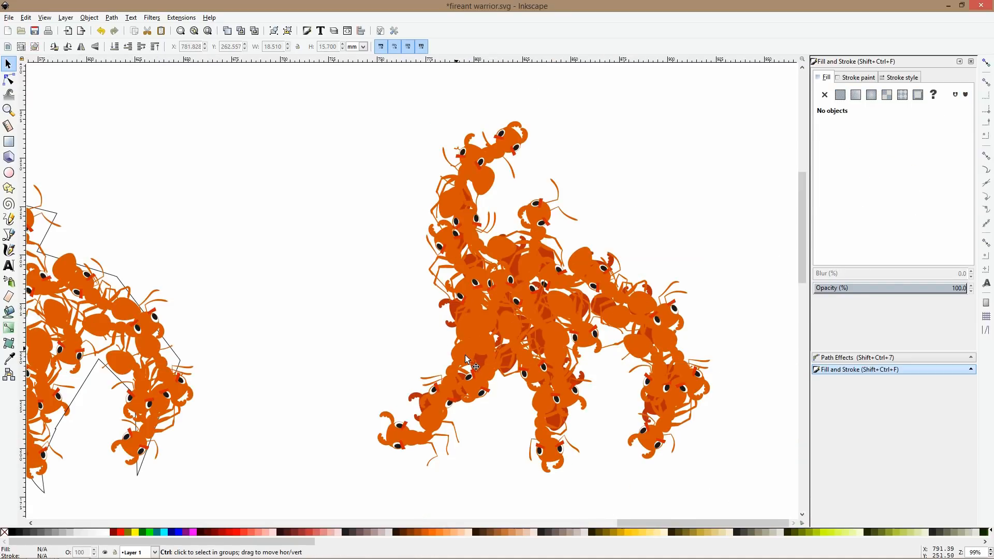
- Nudge the deep red shading shape behind the left hip's ants slightly down and left, and deselect it
scroll(463, 353, "up", 2)
left_click(473, 330, "ctrl")
left_click(458, 343, "ctrl")
left_click(439, 354, "ctrl")
left_click_drag(489, 320, 484, 326)
key("Escape")
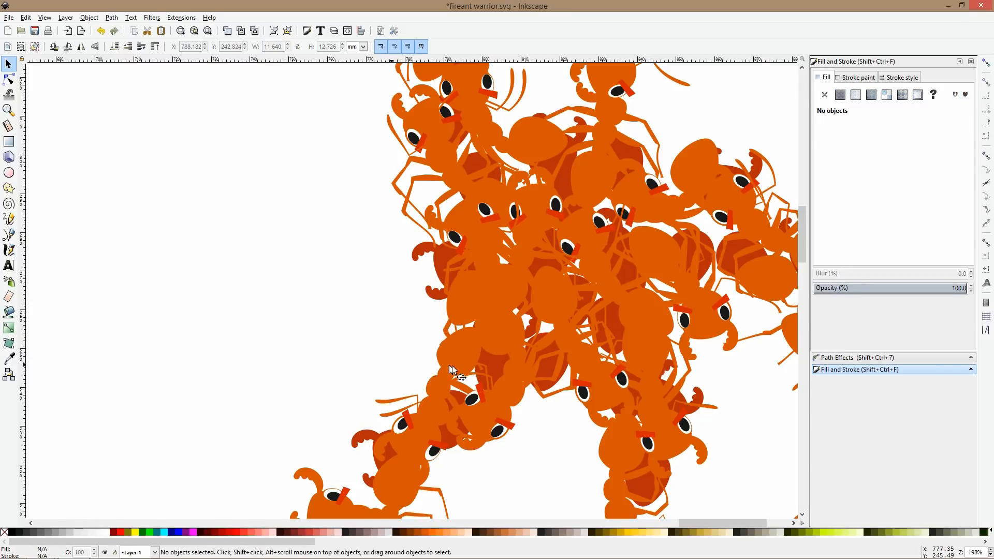
- Shift the deep red shapes at the inner left hip and beside the torso's lower centre slightly down and left, and deselect everything
left_click(493, 363, "ctrl")
mouse_move(488, 364)
left_mouse_down()
mouse_move(474, 346)
mouse_move(485, 367)
left_mouse_up()
left_click(529, 327, "ctrl")
left_click_drag(529, 329, 523, 334)
left_click(381, 339)
scroll(382, 340, "down", 3)
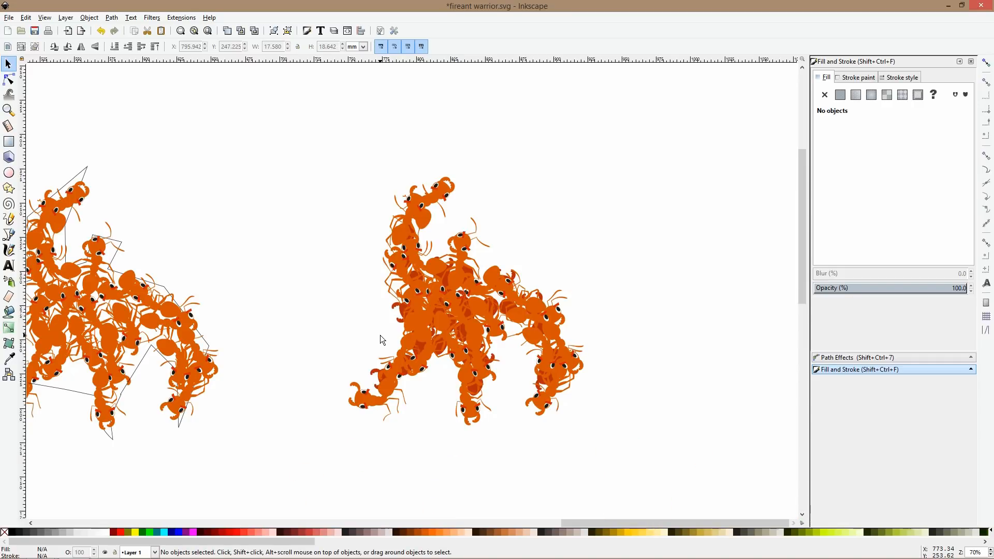
scroll(380, 334, "down", 1)
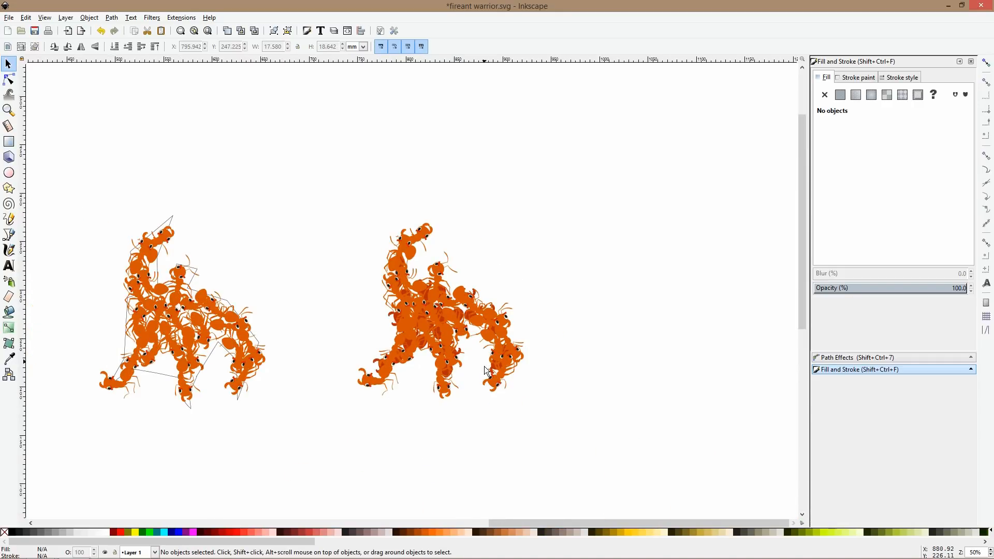
scroll(445, 334, "up", 3)
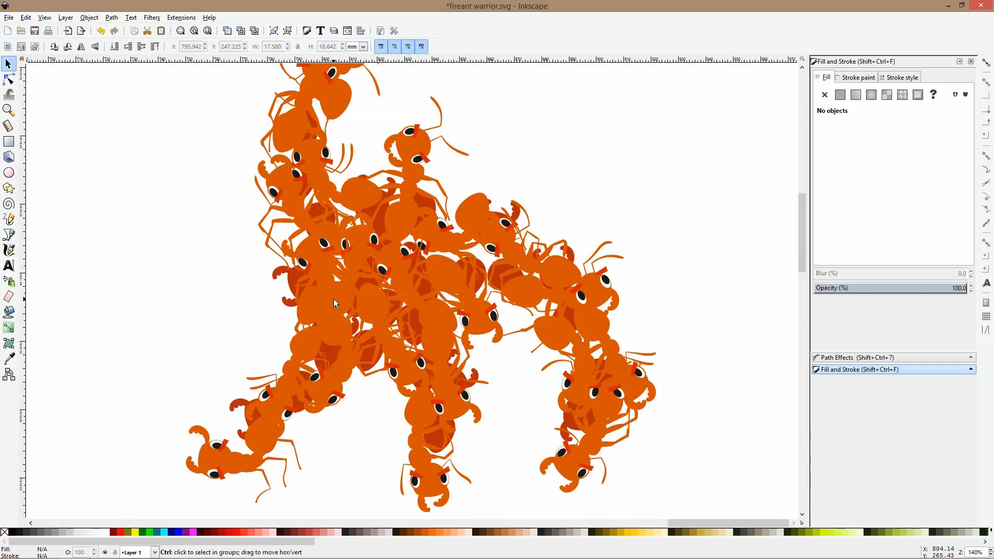
- Move the left torso's deep red head behind the chest ants, and place a rotated copy of it behind the middle leg's lower ants
left_click_drag(262, 282, 327, 217)
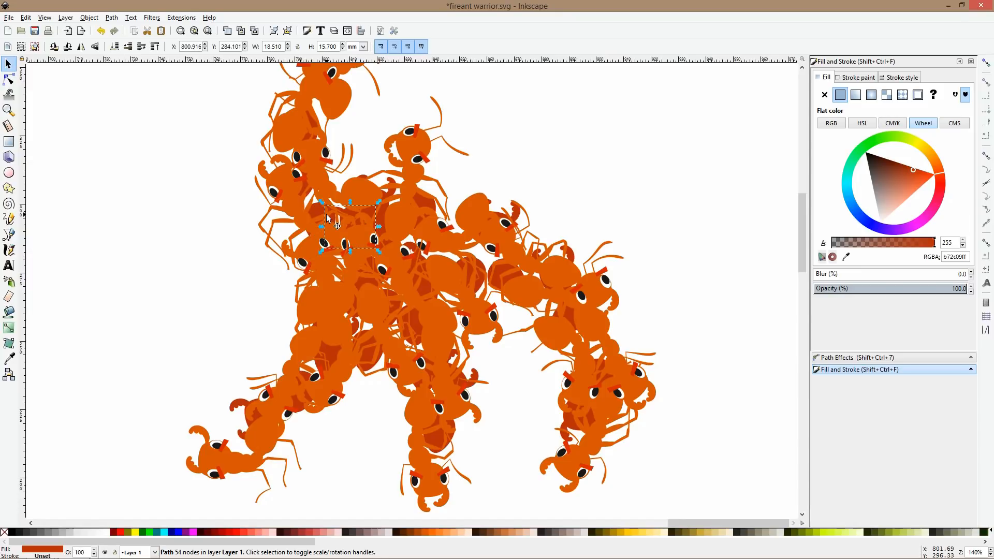
key("ctrl+d")
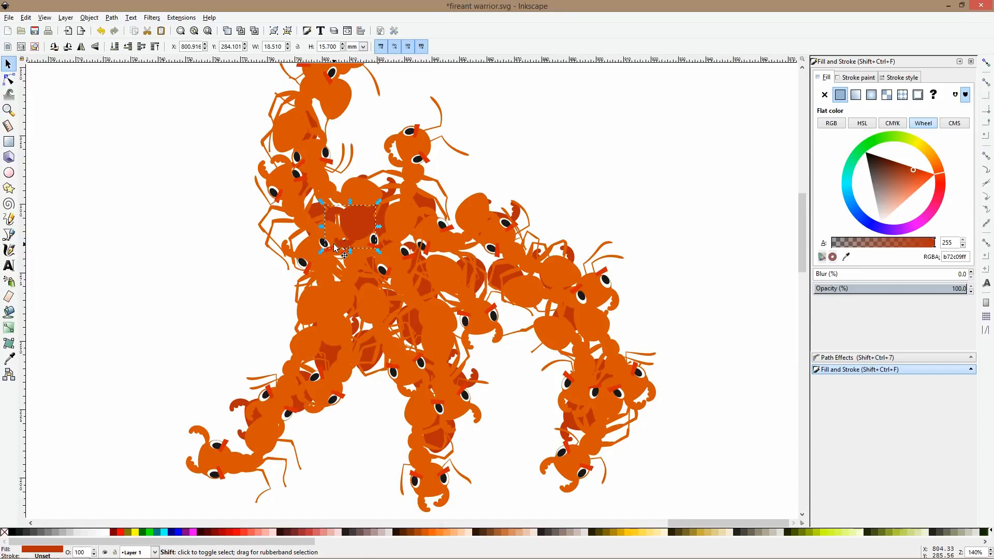
key("shift+Down")
left_click_drag(343, 249, 415, 434)
left_click(443, 427)
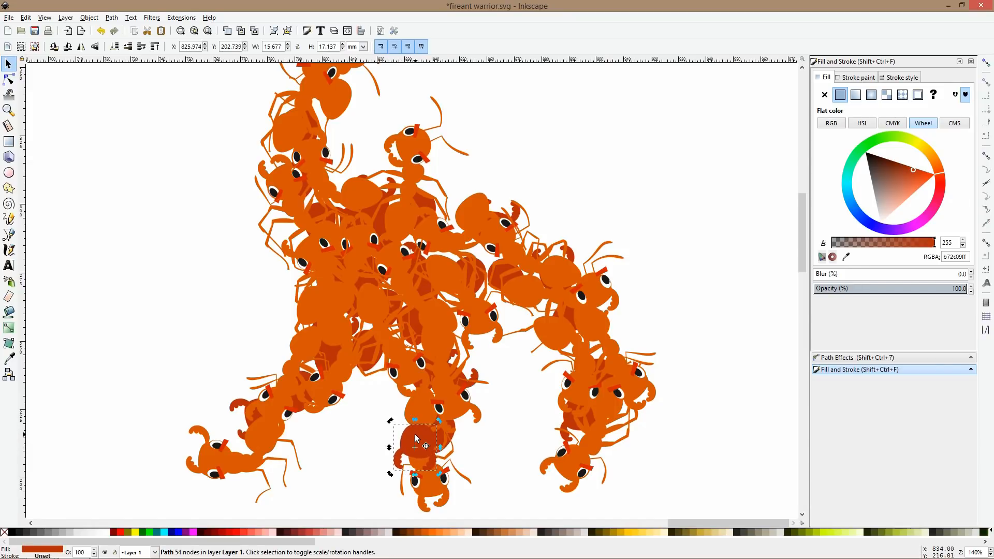
left_click(492, 468)
scroll(492, 468, "down", 2)
scroll(547, 475, "down", 4)
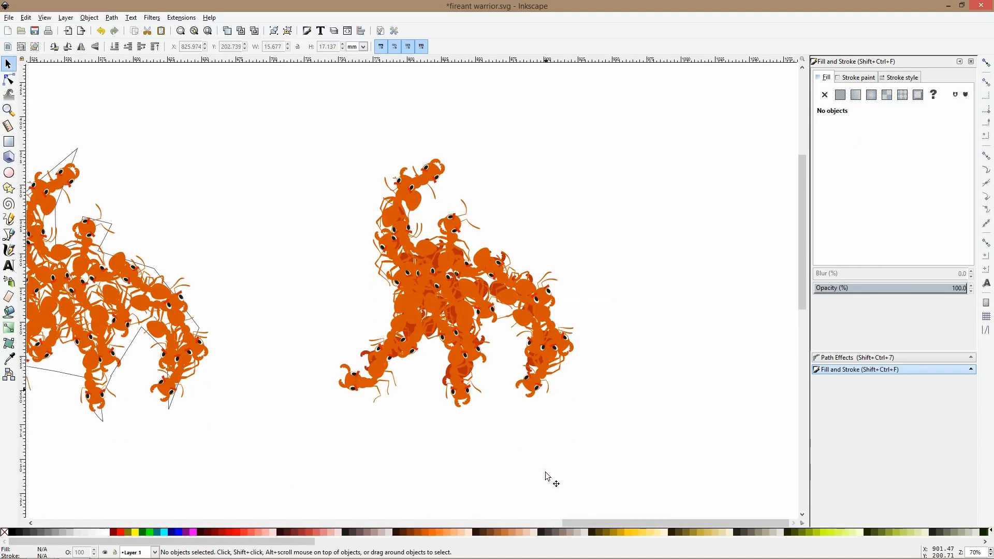
- Paste a copy of the neck ant's round thorax segment beside the figure and recolour it with the deep red sampled from the shading
scroll(494, 291, "up", 3)
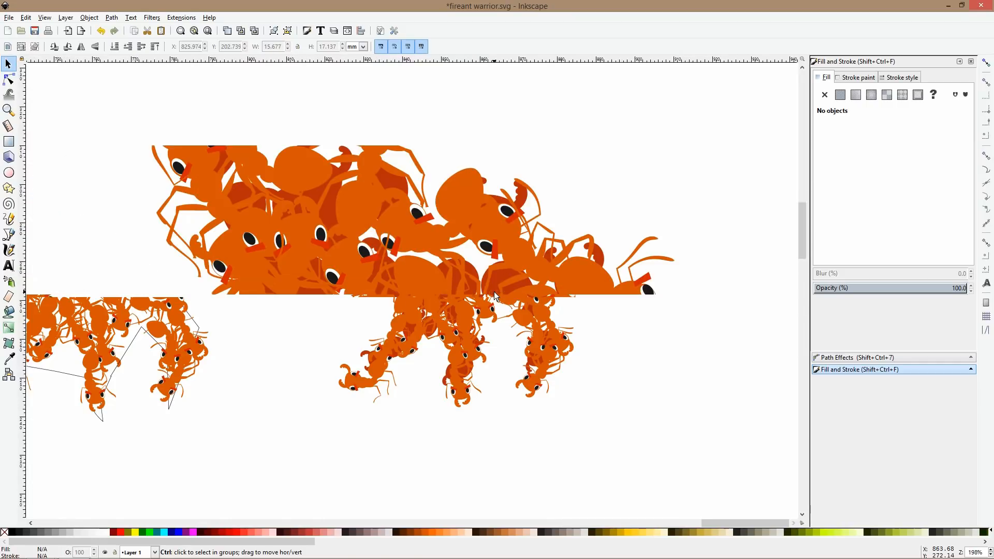
left_click(388, 147, "ctrl")
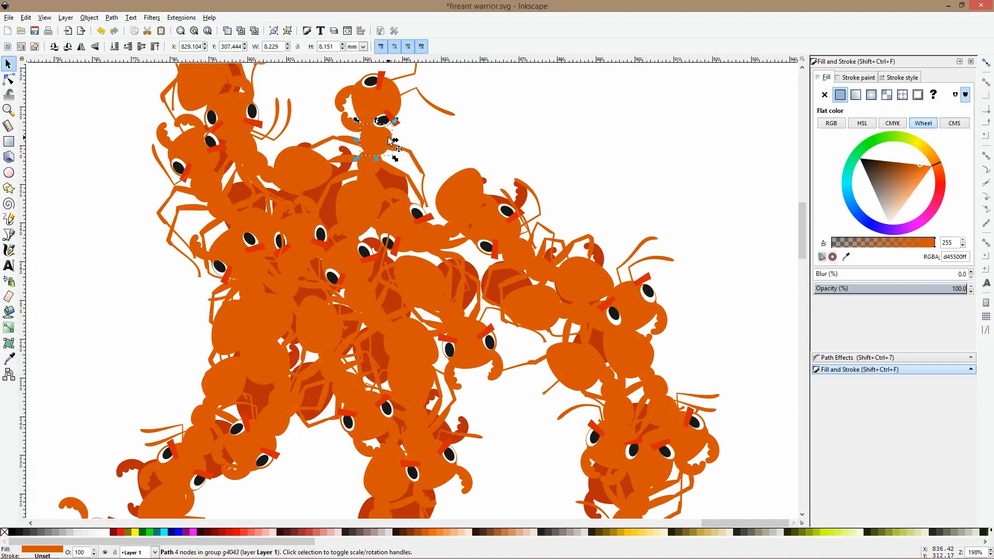
left_click(613, 142)
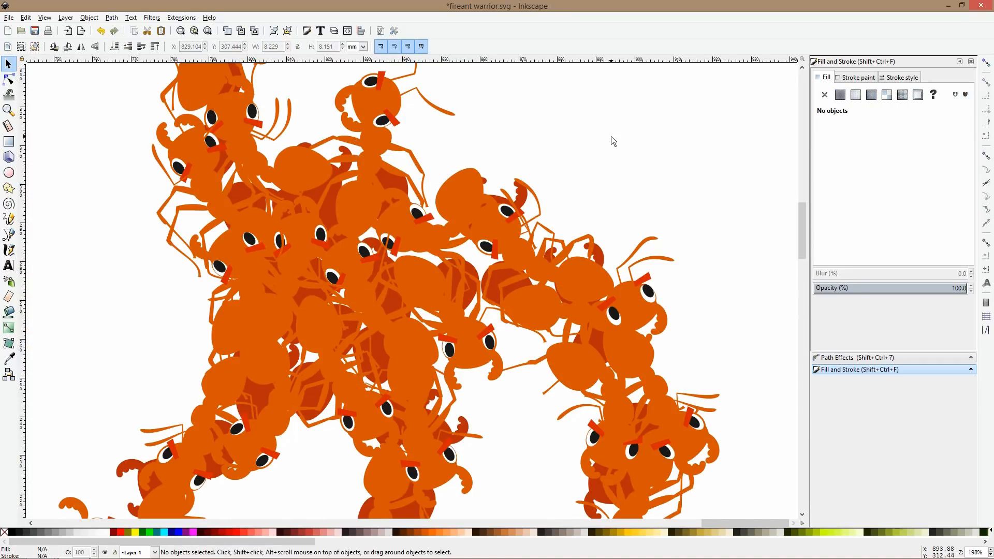
key("ctrl+v")
left_click(9, 359)
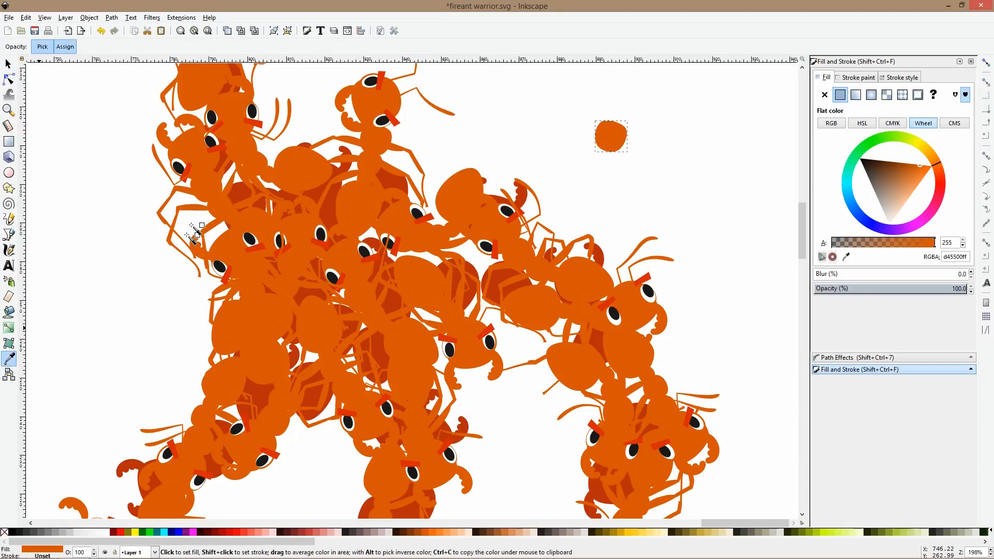
left_click(243, 203)
key("s")
- Place the deep red thorax shape behind the ants at the upper part of the right leg
left_click_drag(610, 133, 562, 341)
key("Page_Down")
key("Page_Down")
key("ctrl+z")
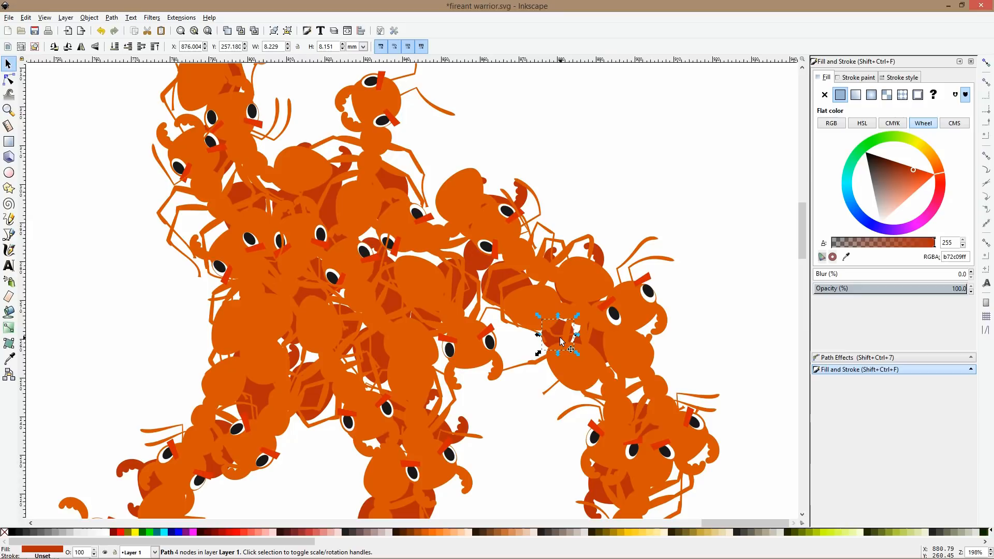
- Add deep red thorax copies behind the ants at the torso's right side and along the raised arm, and deselect everything
left_click_drag(562, 343, 370, 318)
scroll(314, 383, "down", 2)
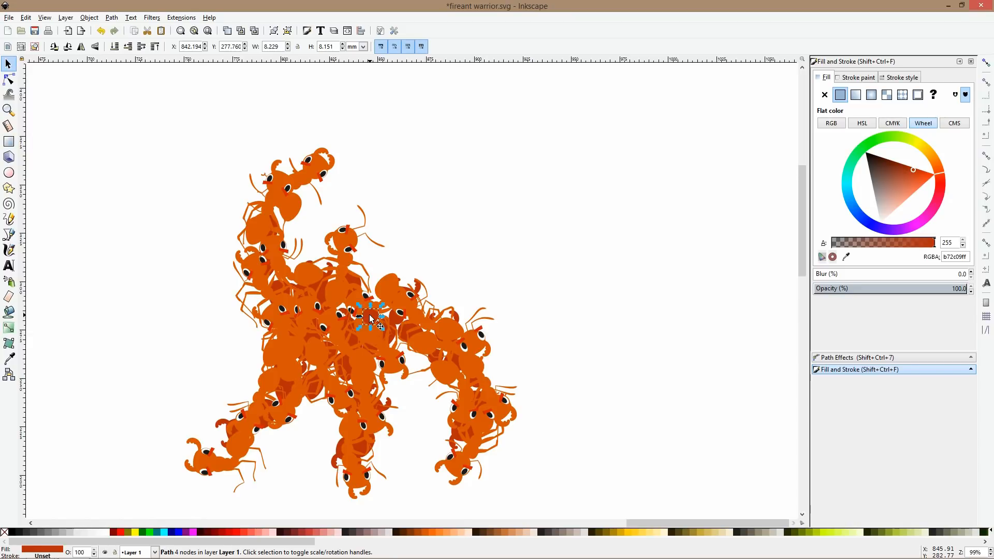
left_click_drag(371, 318, 274, 212)
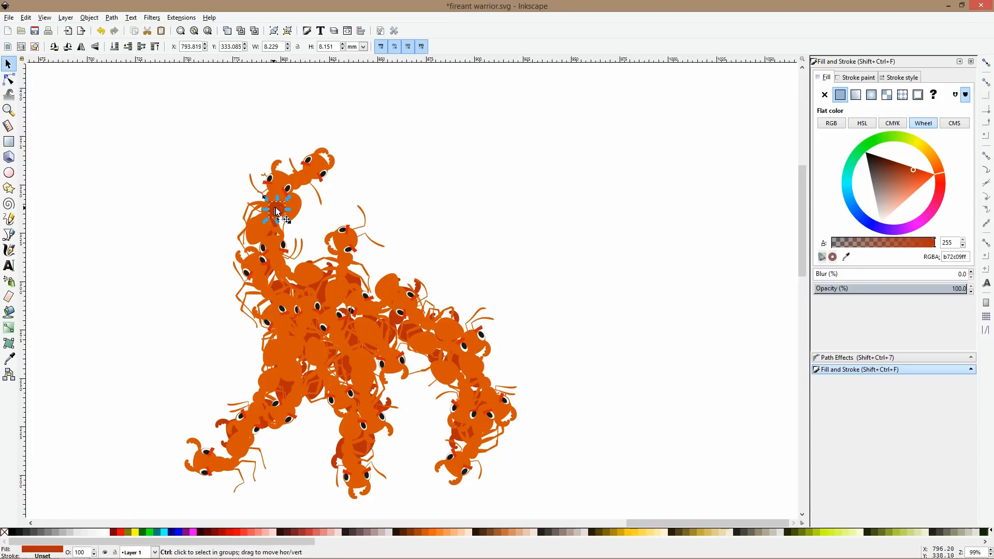
left_click_drag(274, 212, 258, 249)
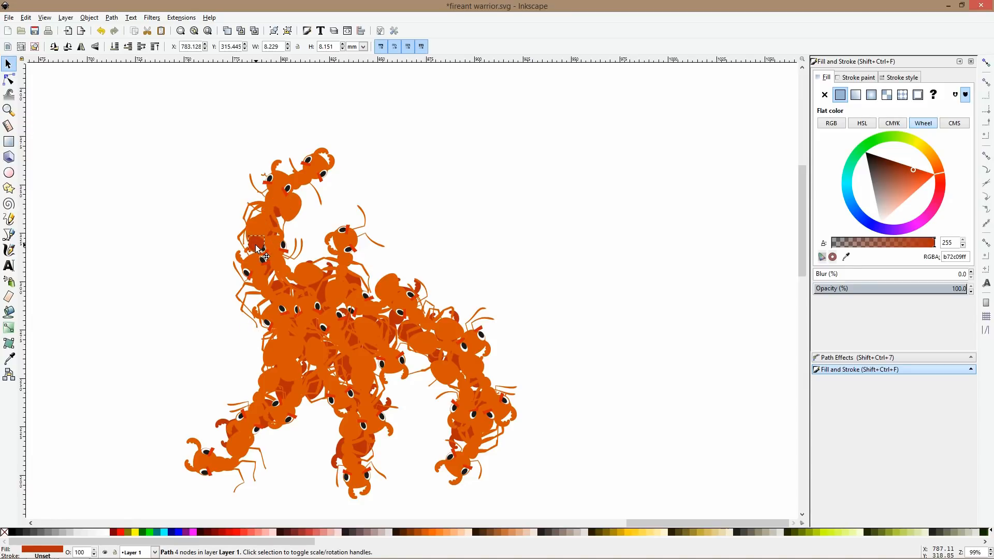
left_click(205, 253)
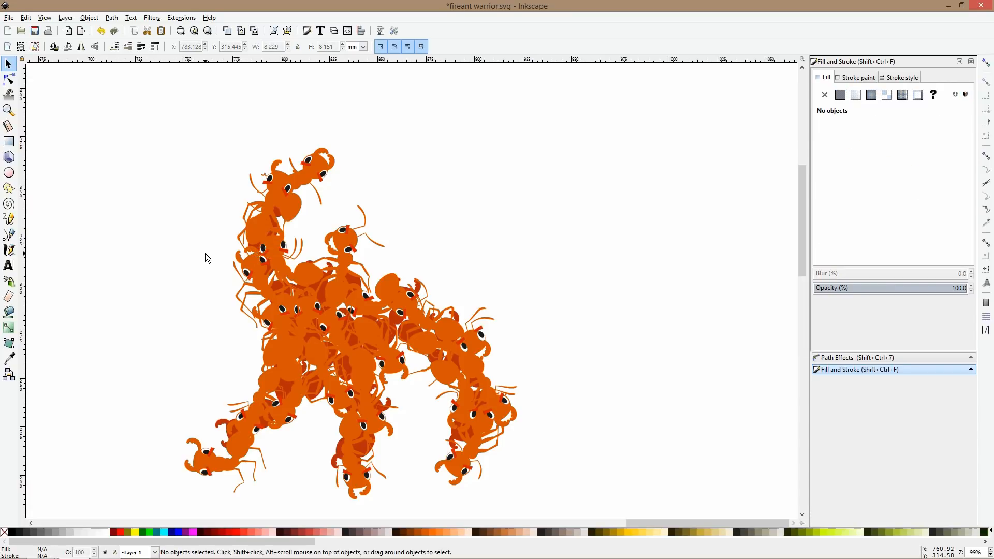
scroll(205, 253, "down", 1)
scroll(205, 253, "down", 1)
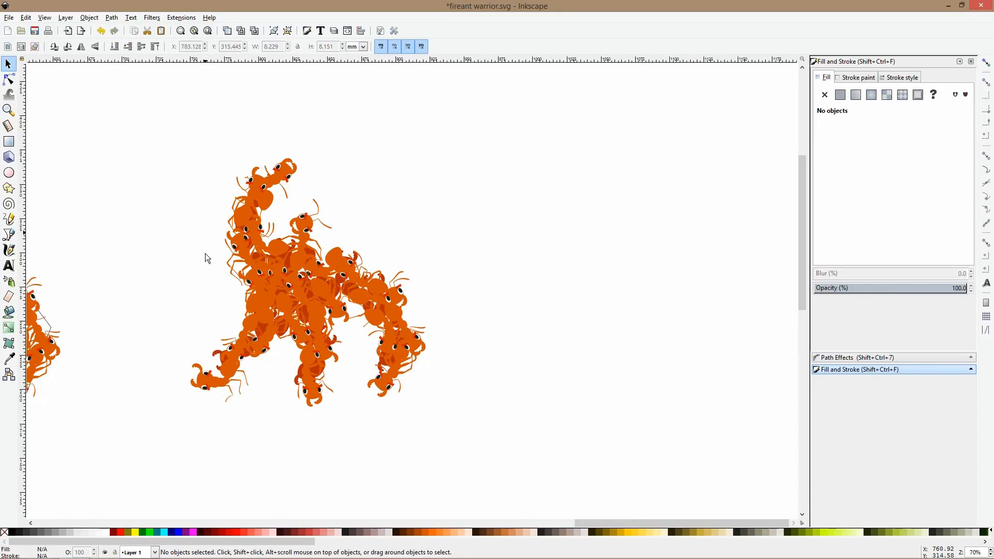
- Delete the orange ant group to examine the deep red shading on its own, and undo the deletion
left_click(259, 283)
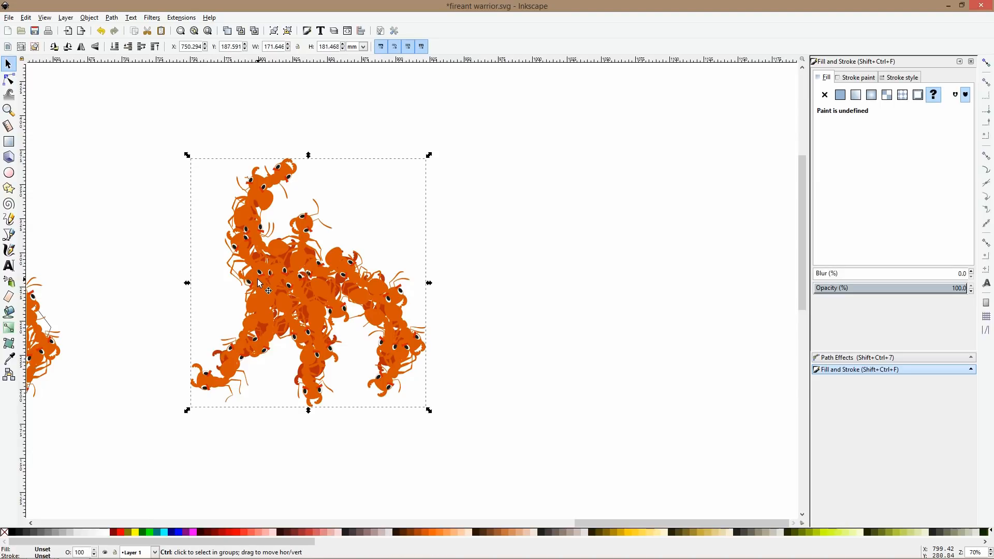
key("Delete")
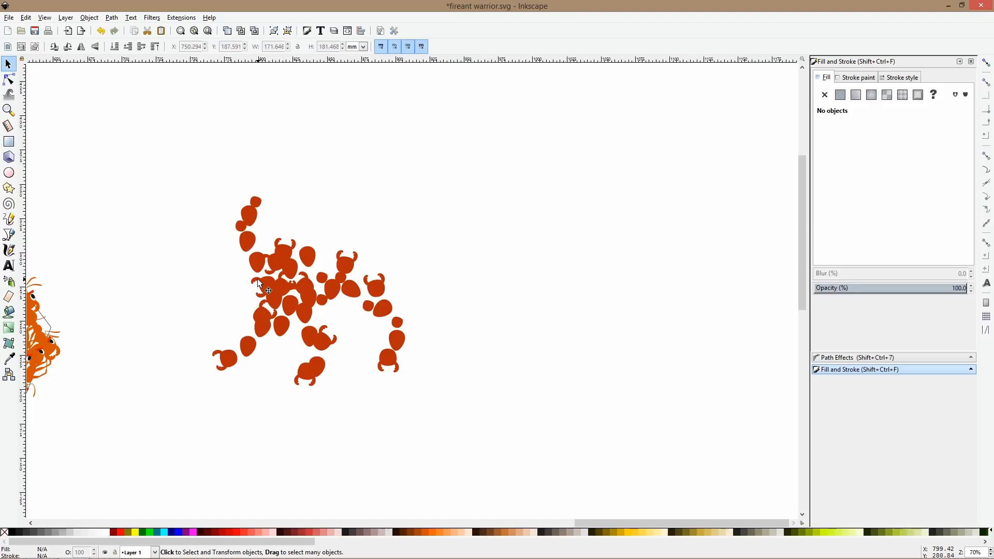
key("ctrl")
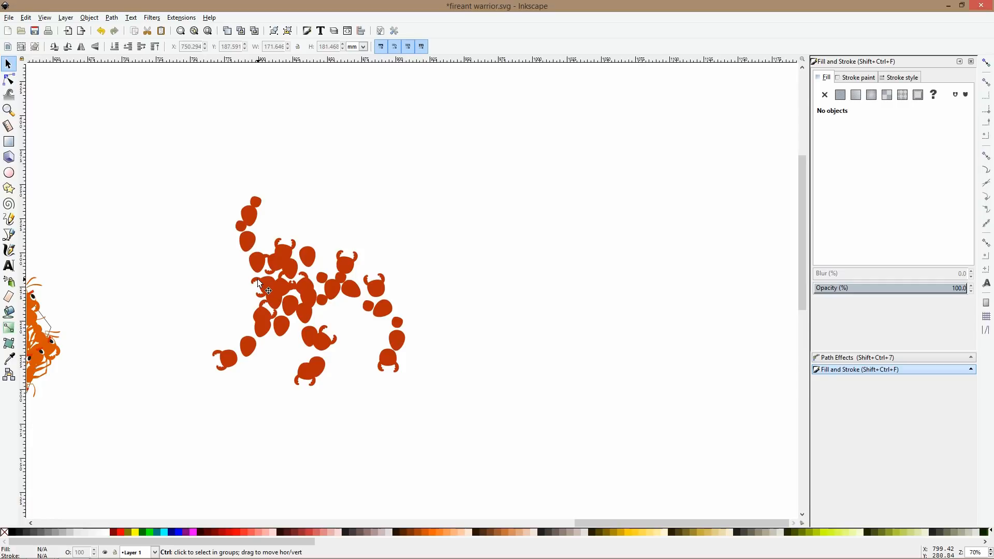
key("ctrl+z")
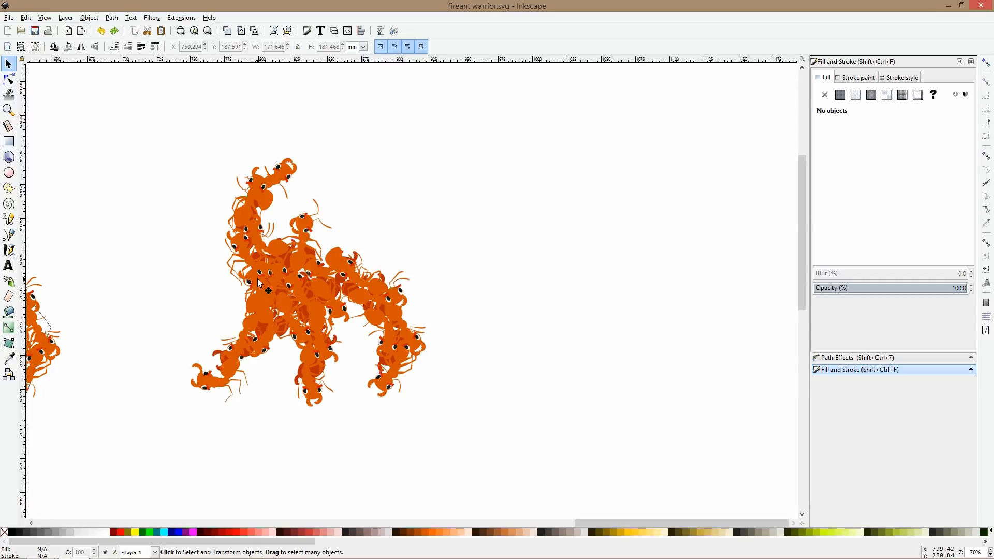
- Enter the figure group, scale the ant at the torso's lower right side down to about 34.7 by 42.7 mm, and deselect it
scroll(348, 283, "down", 2)
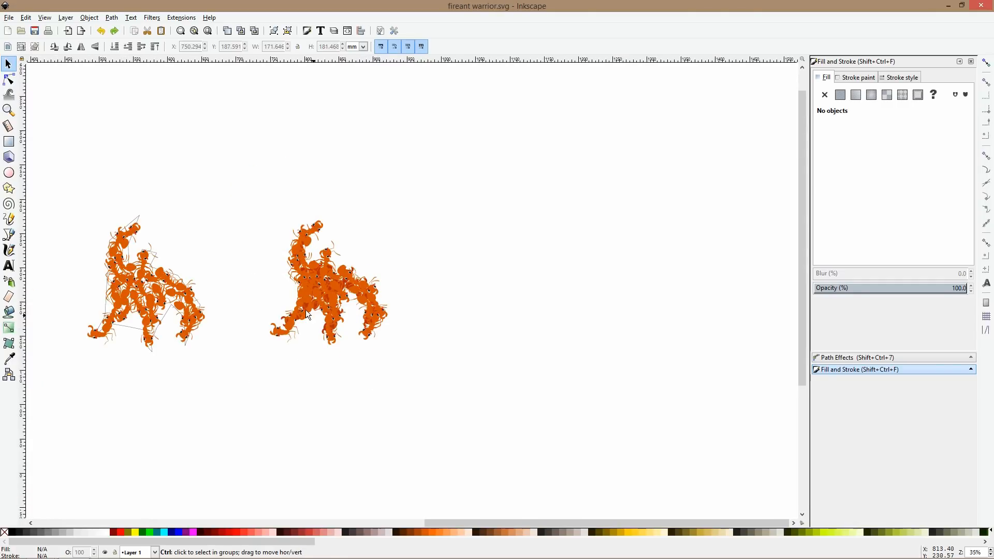
scroll(306, 309, "up", 2)
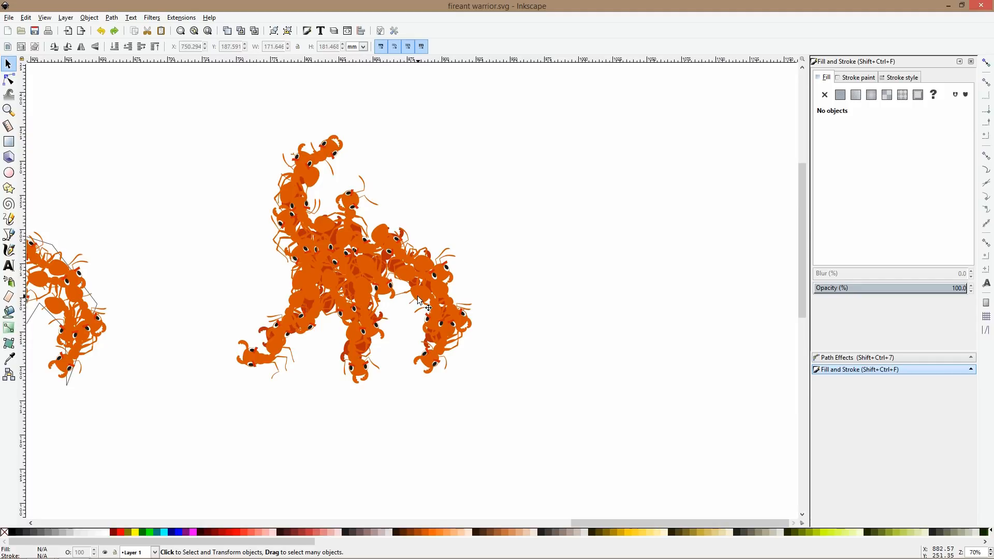
left_click(385, 292)
double_click(385, 292)
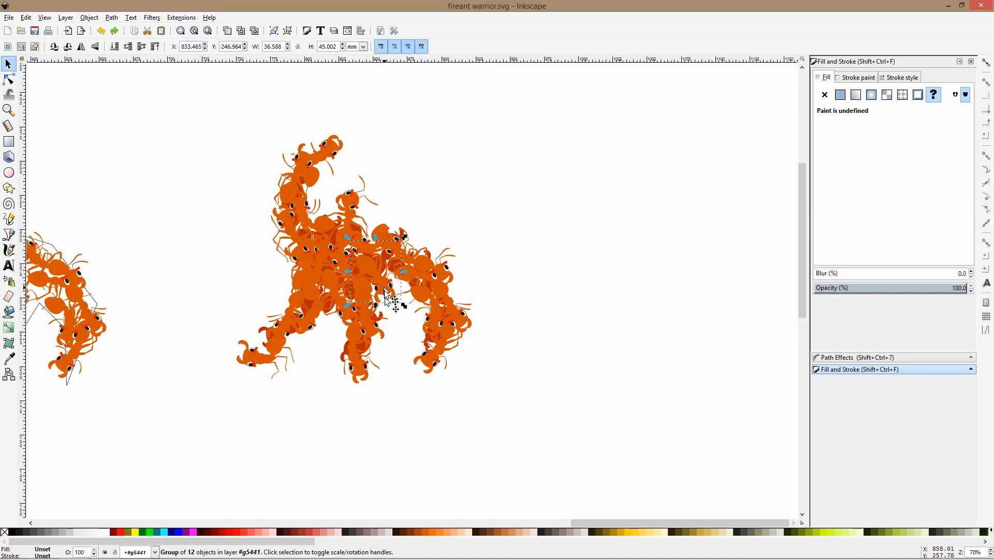
left_click_drag(409, 312, 406, 310)
left_click(573, 261)
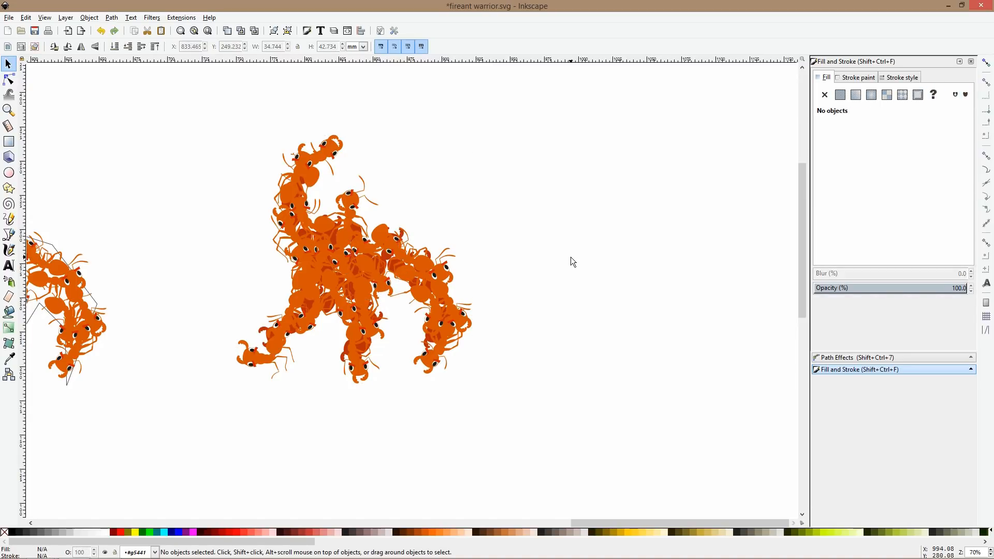
- Enlarge the ant forming the warrior's head to about 45.7 by 66 mm and nudge it into place above the torso
left_click(355, 212)
left_click_drag(381, 177, 382, 166)
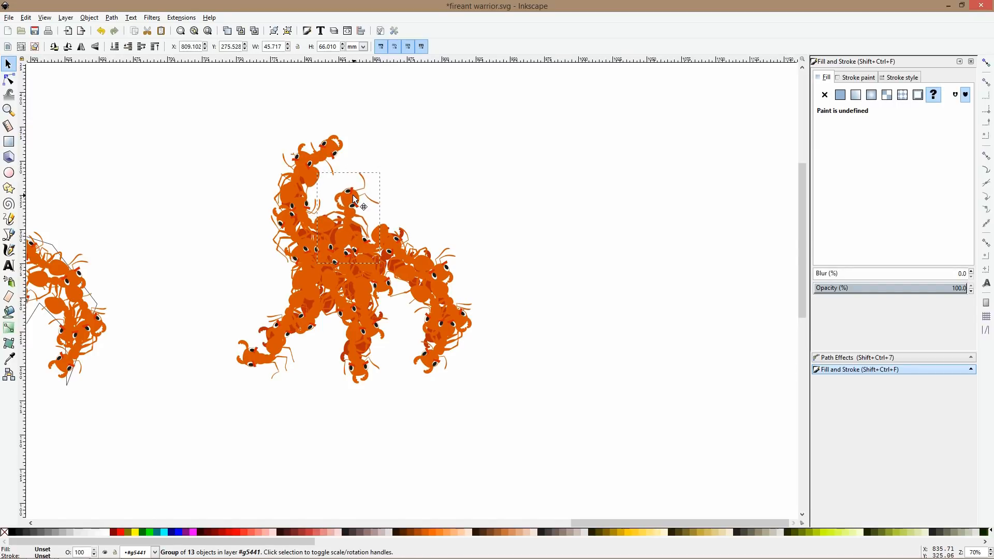
left_click_drag(354, 202, 355, 204)
left_click(467, 222)
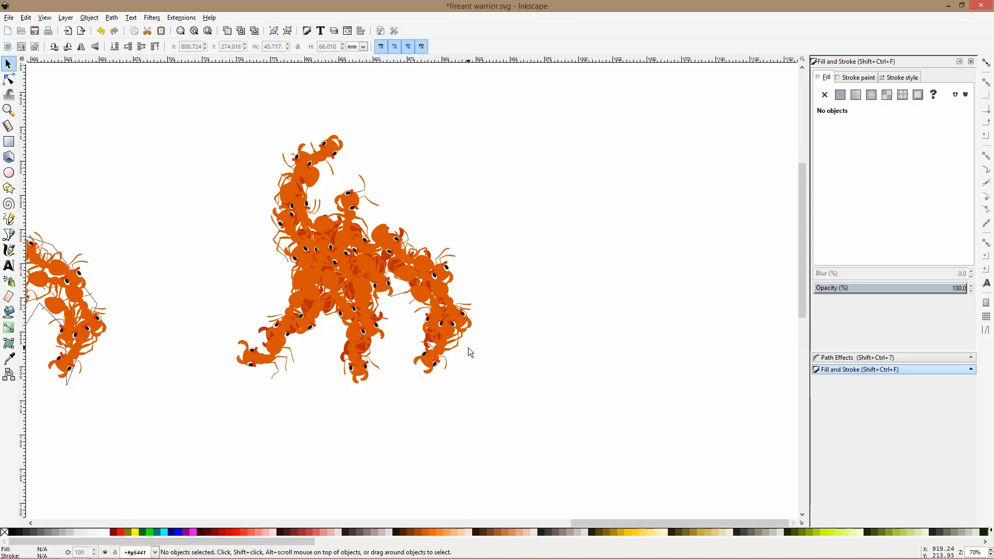
- Select the right leg's ants together with their shading, rotate them slightly counterclockwise, and shift them slightly left
left_click_drag(514, 175, 376, 392)
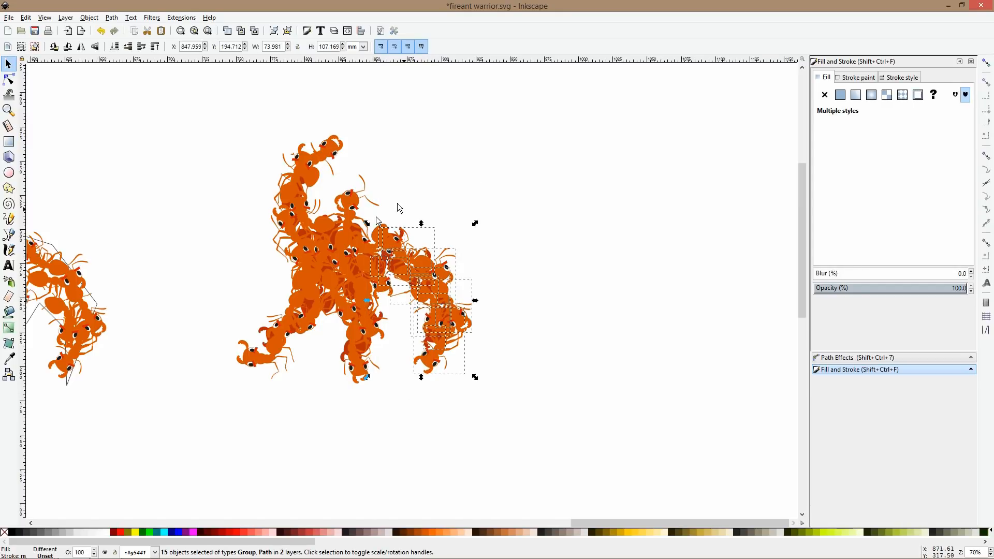
left_click(374, 233, "shift")
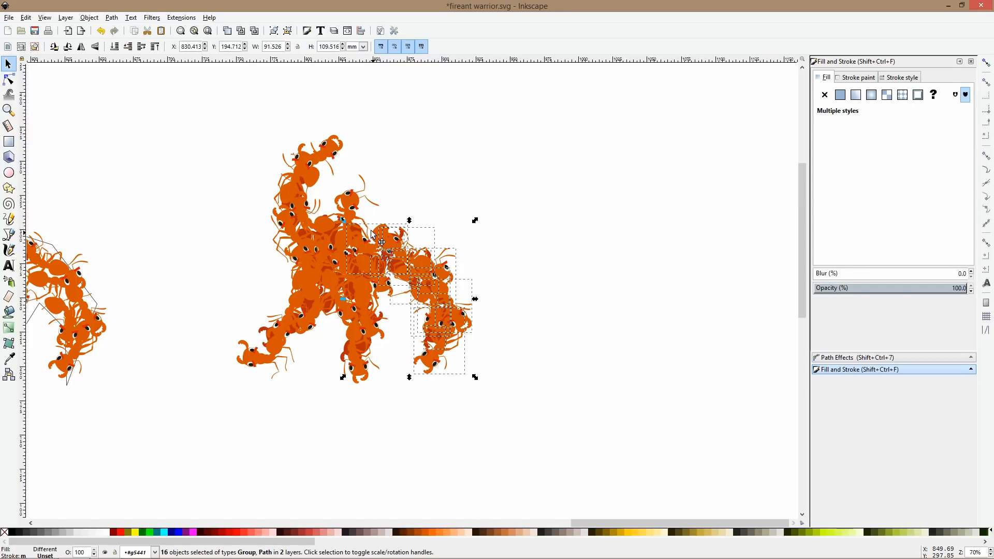
left_click_drag(373, 232, 394, 257)
left_click(410, 269)
left_click_drag(473, 379, 489, 373)
left_click_drag(440, 290, 438, 291)
left_click(509, 218)
- Rotate the torso's right-side ant slightly clockwise, and rotate the neighbouring ant at the right leg's top clockwise and move it down and left
scroll(360, 234, "up", 2)
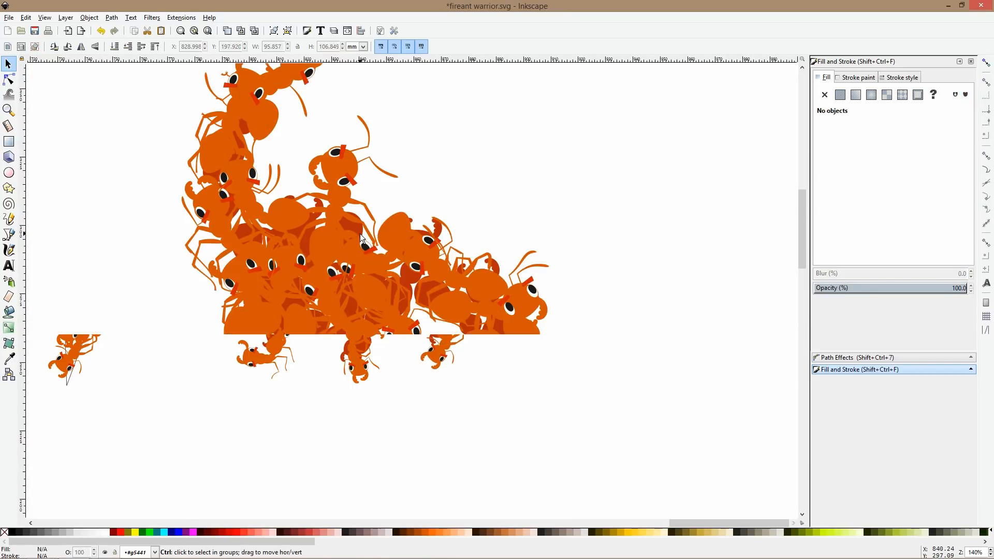
left_click(388, 230)
left_click_drag(454, 208, 458, 218)
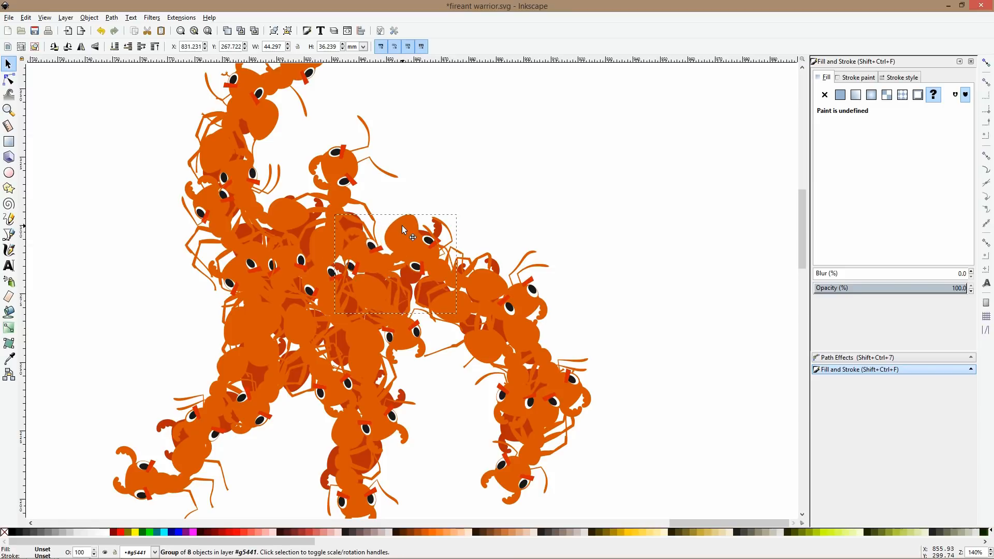
left_click(423, 226)
left_click_drag(390, 214, 409, 205)
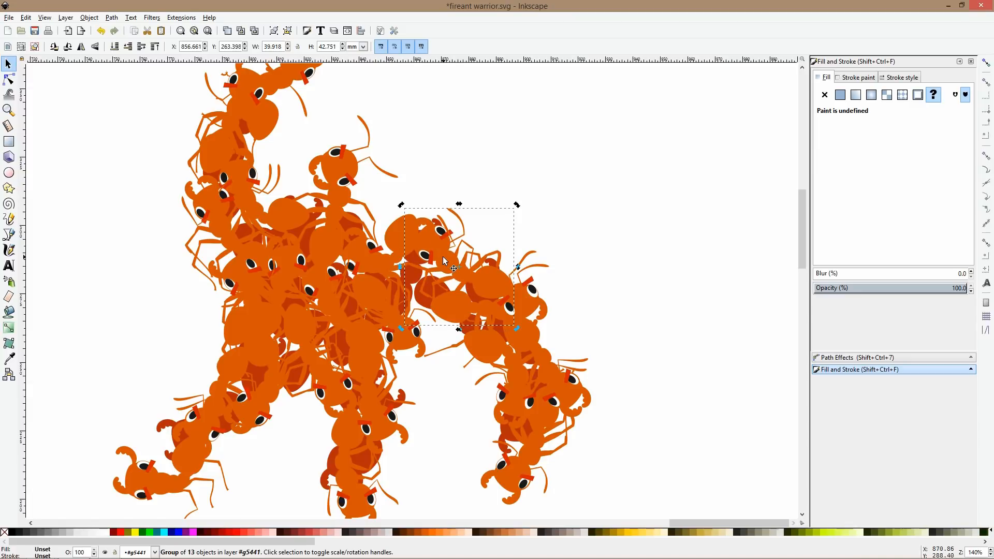
left_click_drag(434, 284, 419, 307)
- Move the next ant along the right leg's upper part upward, rotate it clockwise, and shift it slightly left
left_click_drag(532, 300, 521, 259)
left_click(522, 259)
left_click_drag(544, 207, 545, 242)
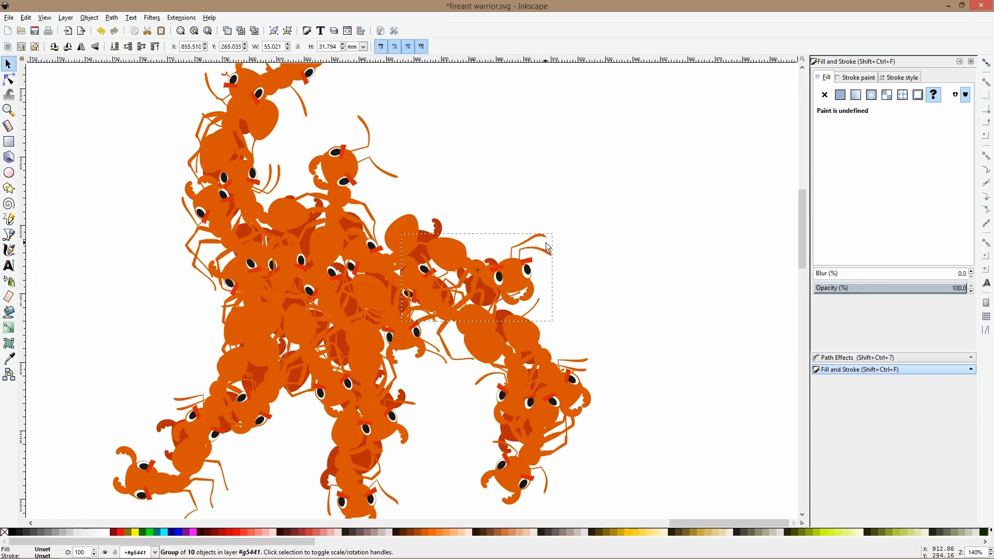
left_click_drag(522, 274, 517, 279)
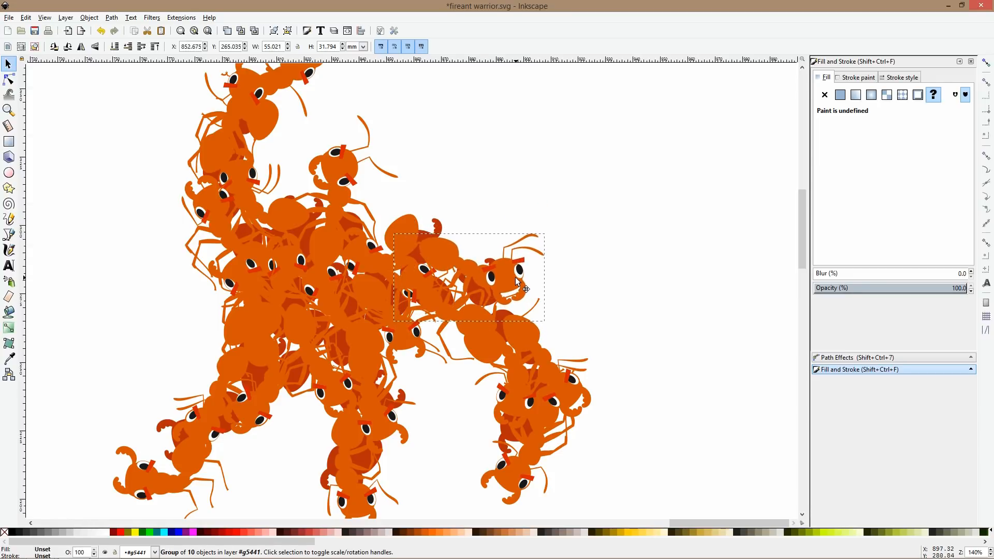
- Select the right leg's lower ants together with their shading, rotate them slightly clockwise, and shift them slightly up and left
left_click(576, 326)
scroll(573, 325, "down", 2)
left_click_drag(650, 242, 436, 452)
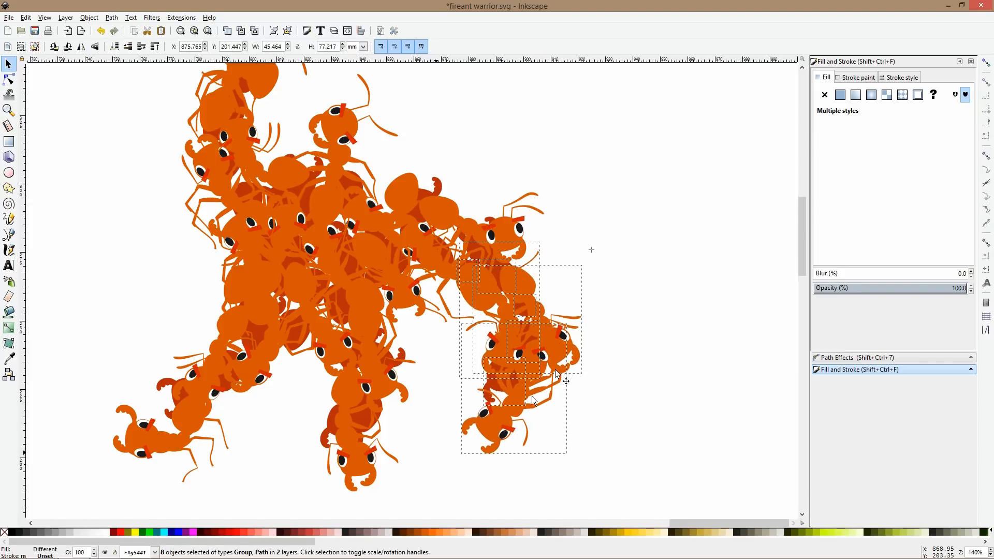
key("Escape")
scroll(474, 272, "up", 1, "ctrl")
- Nudge the deep red shape at the right leg's knee right and up, into the gap beneath the forward-facing ant's head
left_click(509, 263)
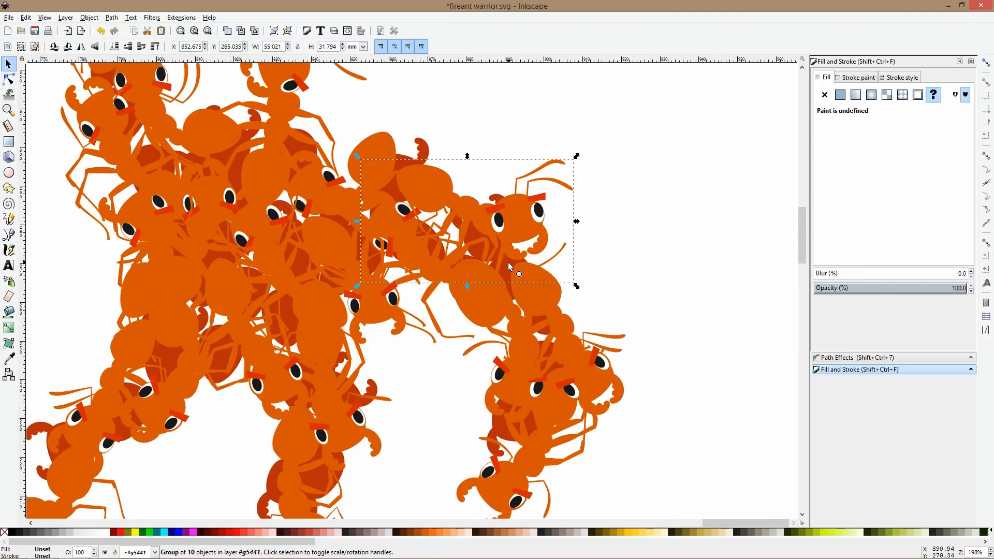
left_click(506, 273, "ctrl")
key("Right")
key("Right")
key("Right")
key("Right")
key("Right")
key("Right")
key("Right")
key("Right")
key("Right")
key("Right")
key("Right")
key("Right")
key("Up")
key("Up")
key("Up")
key("Up")
key("Up")
key("Up")
key("Up")
key("Up")
key("Left")
key("Down")
key("Left")
key("shift+Left")
key("shift+Down")
key("Right")
key("Up")
key("Up")
key("Up")
key("Up")
key("Up")
key("Up")
key("Up")
key("Right")
key("Right")
key("Right")
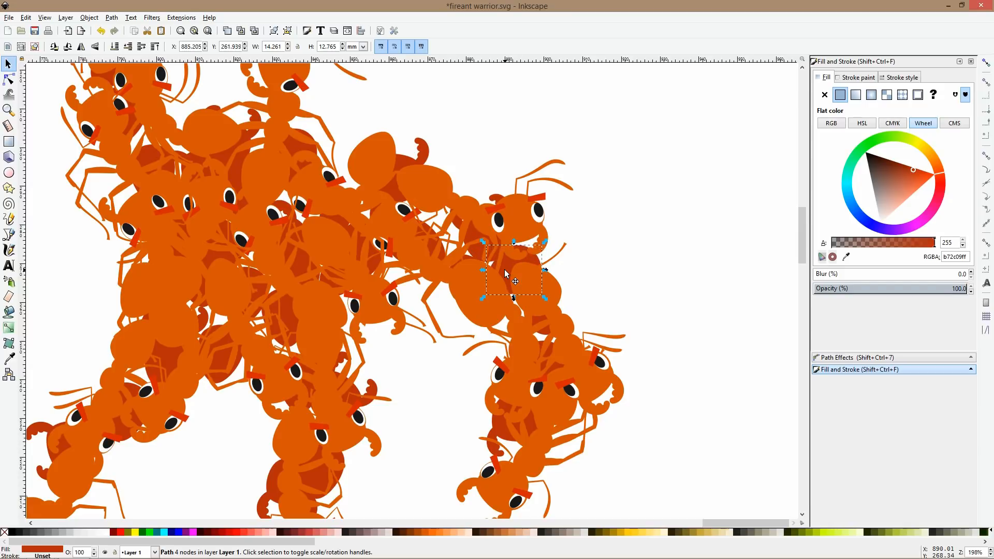
scroll(594, 211, "down", 2)
left_click(594, 212)
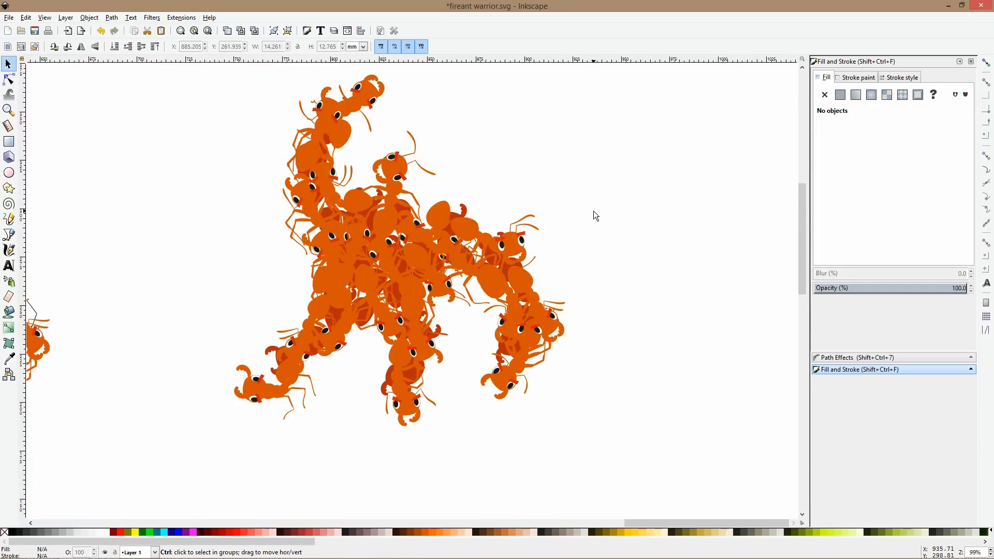
scroll(593, 211, "down", 2)
left_click(495, 256)
scroll(495, 256, "up", 4)
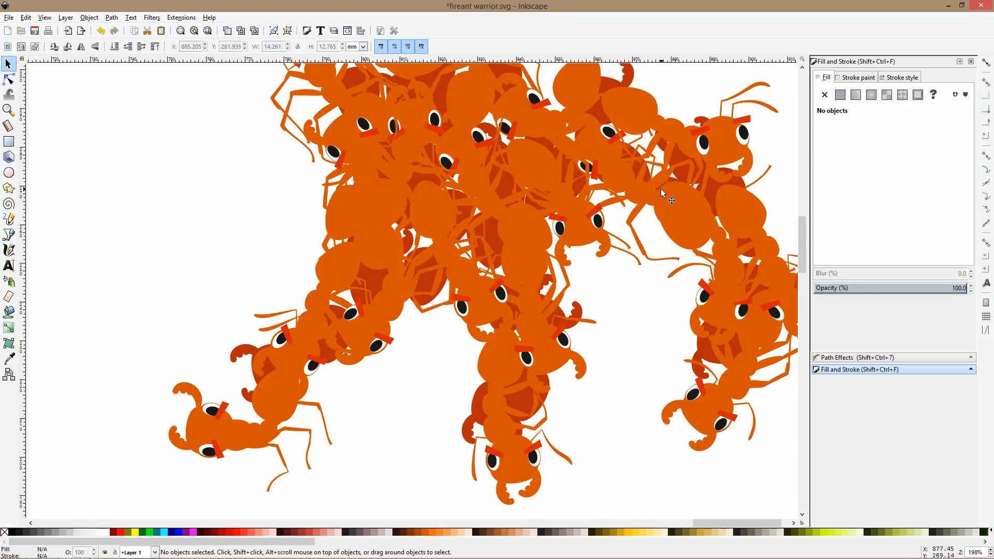
double_click(671, 206)
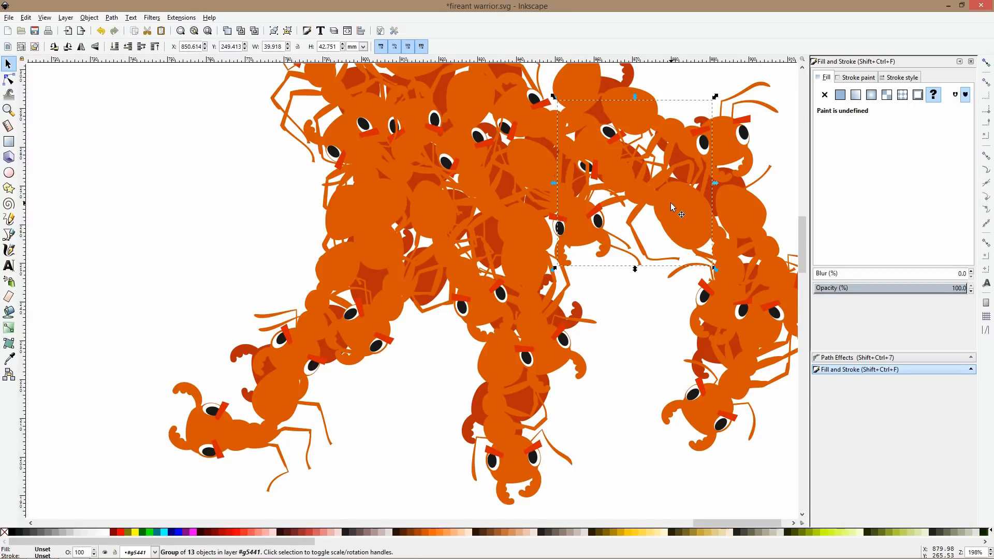
scroll(671, 204, "down", 2)
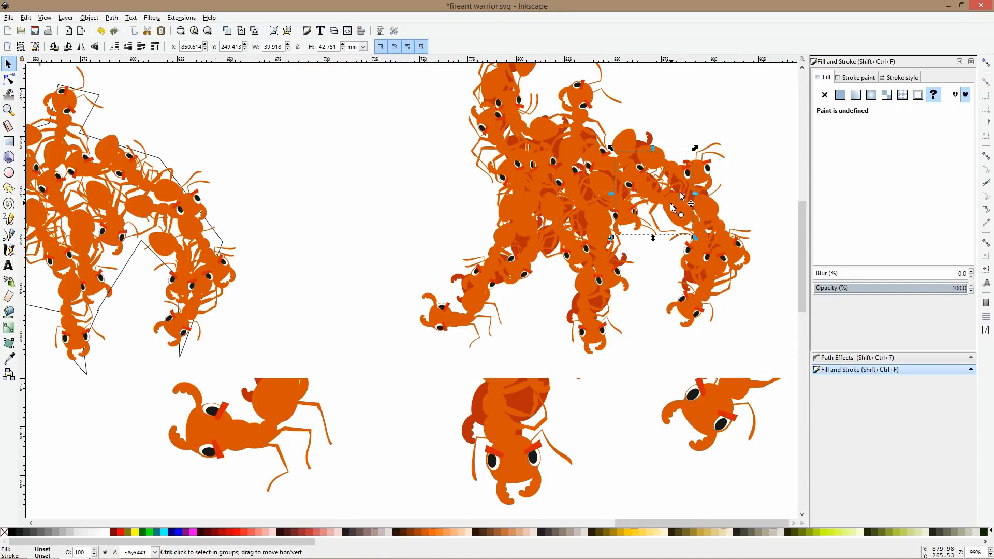
left_click(738, 149)
scroll(650, 197, "up", 2)
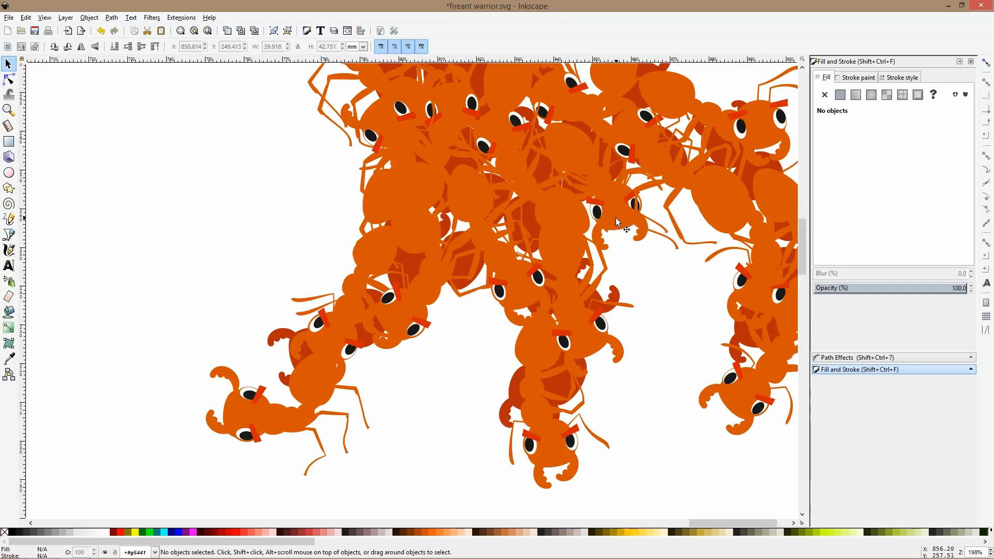
- Rotate the ant whose head hangs between the middle and right legs slightly clockwise
left_click(616, 218)
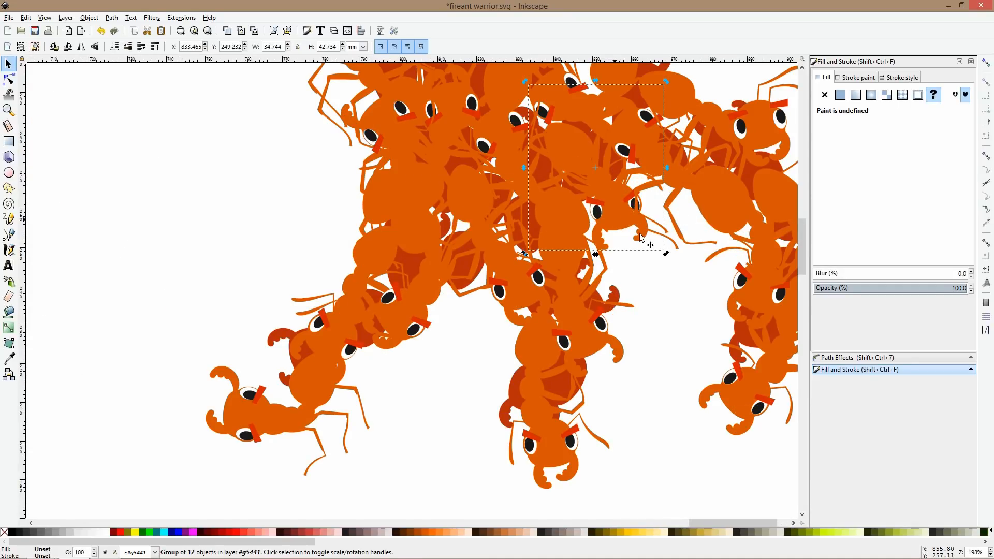
mouse_move(669, 255)
left_mouse_down()
mouse_move(657, 259)
mouse_move(662, 248)
left_mouse_up()
left_click(654, 224, "ctrl")
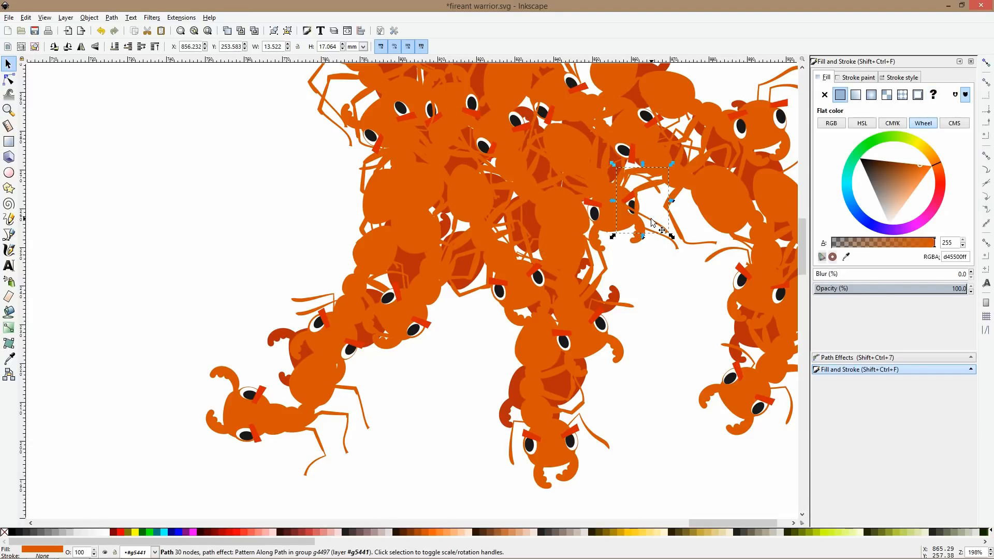
key("Escape")
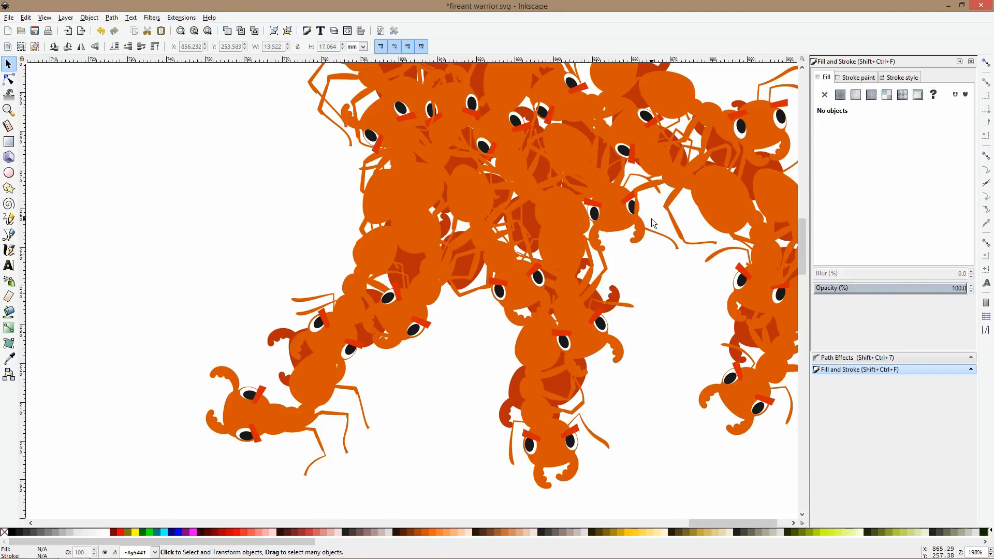
- Reshape the ant leg crossing the hanging ant's face by moving its nodes so that it clears the eye
left_click(646, 187)
key("n")
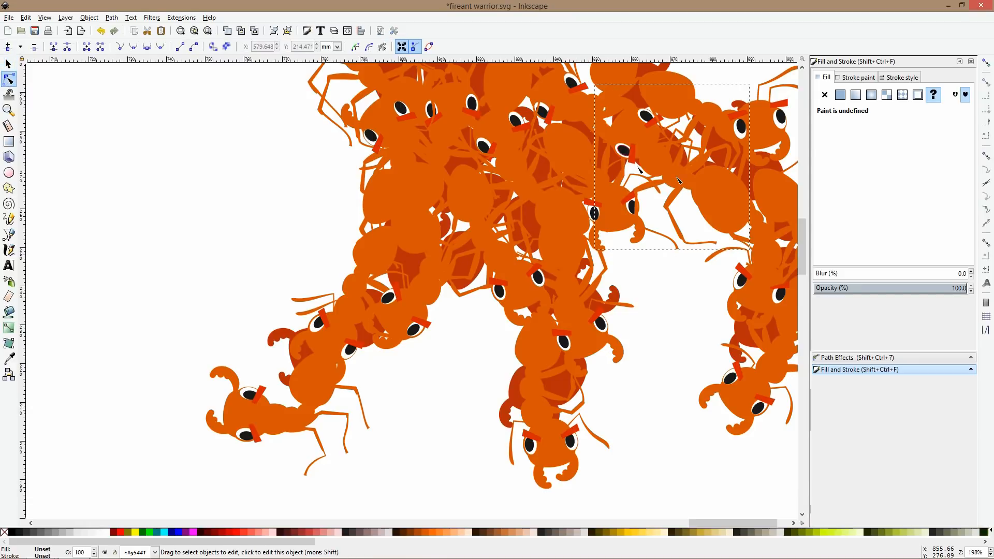
left_click(642, 212)
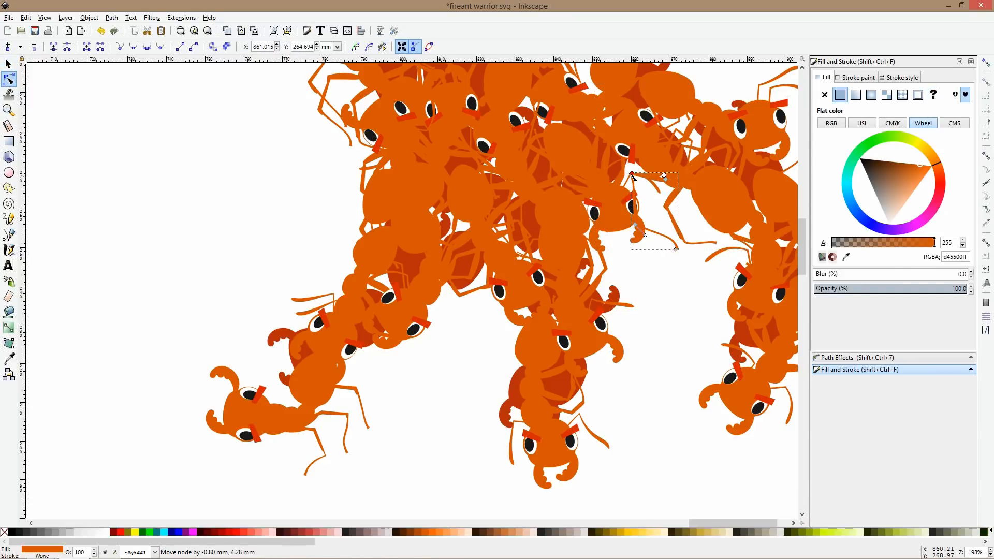
left_click_drag(667, 250, 646, 209)
left_click(715, 246)
left_click_drag(717, 249, 718, 257)
left_click(683, 336)
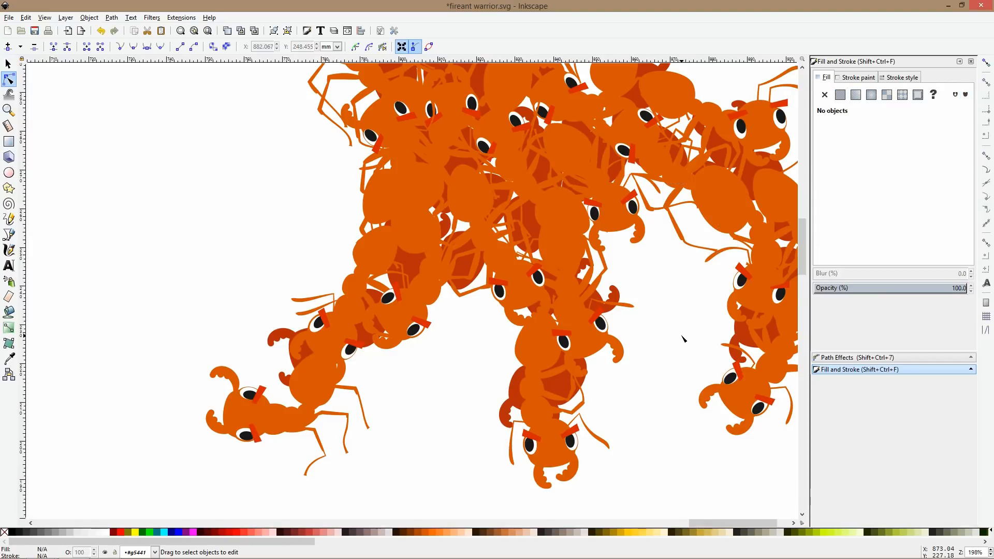
- Select all of the warrior's deep red background shapes without the ants and group them
scroll(683, 338, "down", 4)
key("s")
left_click_drag(753, 219, 630, 182)
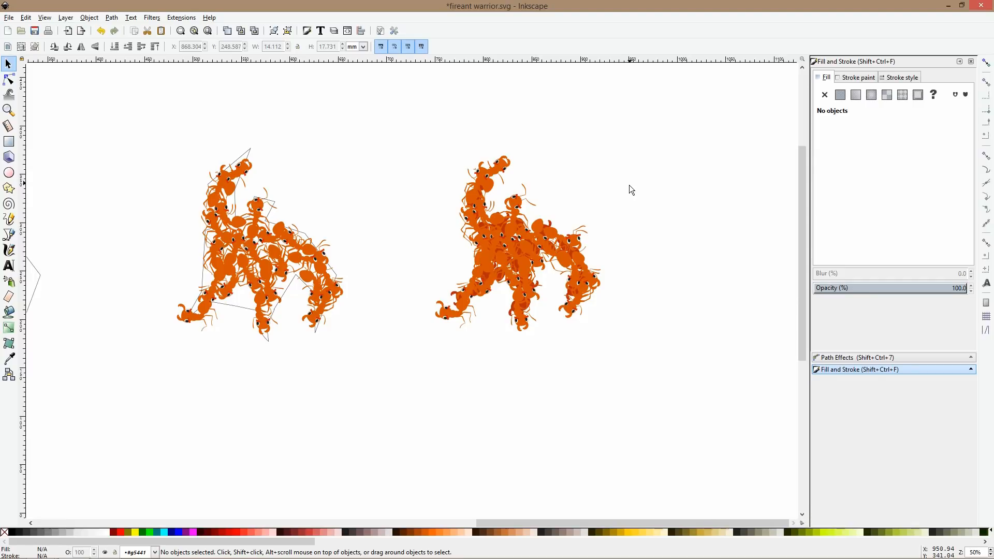
left_click_drag(370, 126, 633, 371)
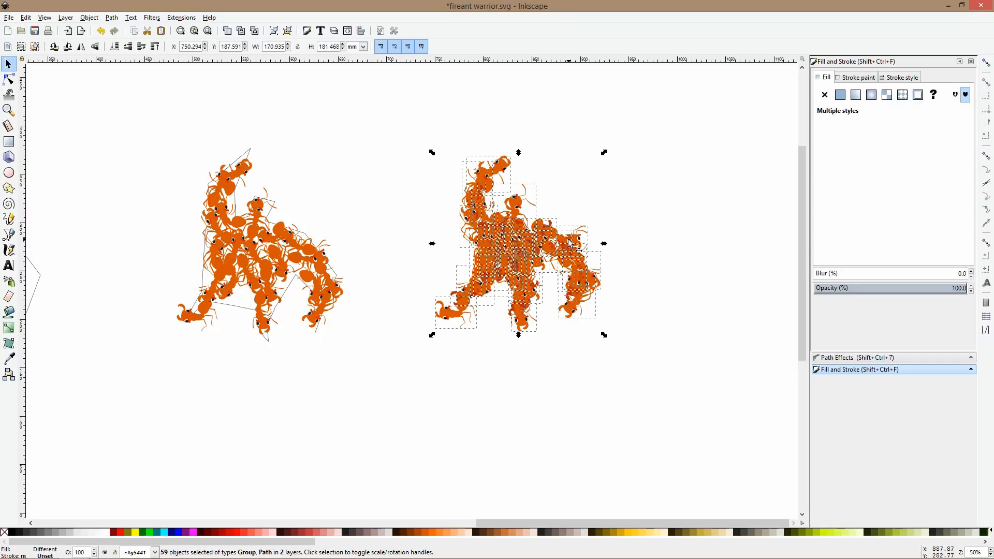
left_click(700, 167)
left_click_drag(373, 109, 619, 365)
left_click(600, 345)
left_click_drag(335, 117, 642, 468)
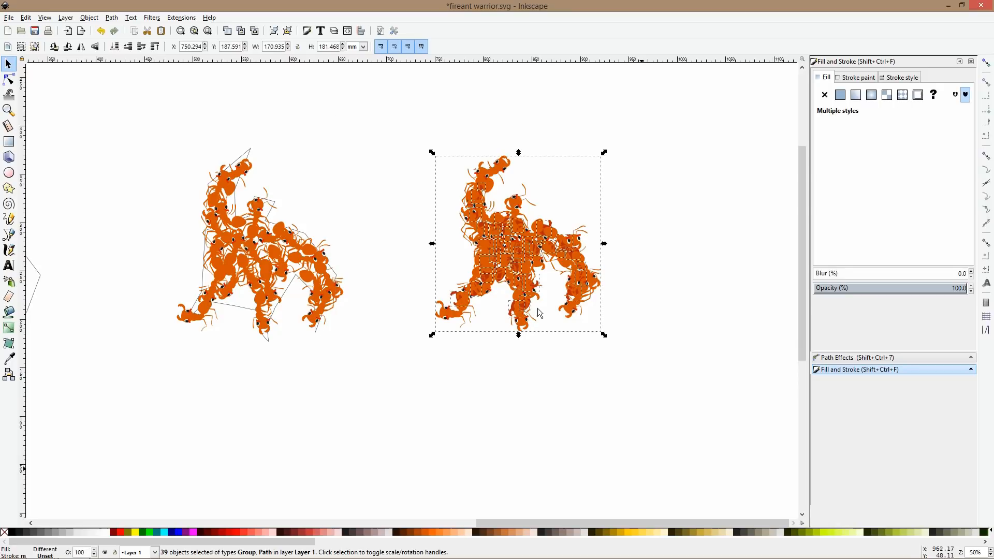
left_click(522, 196, "ctrl")
scroll(514, 204, "up", 2)
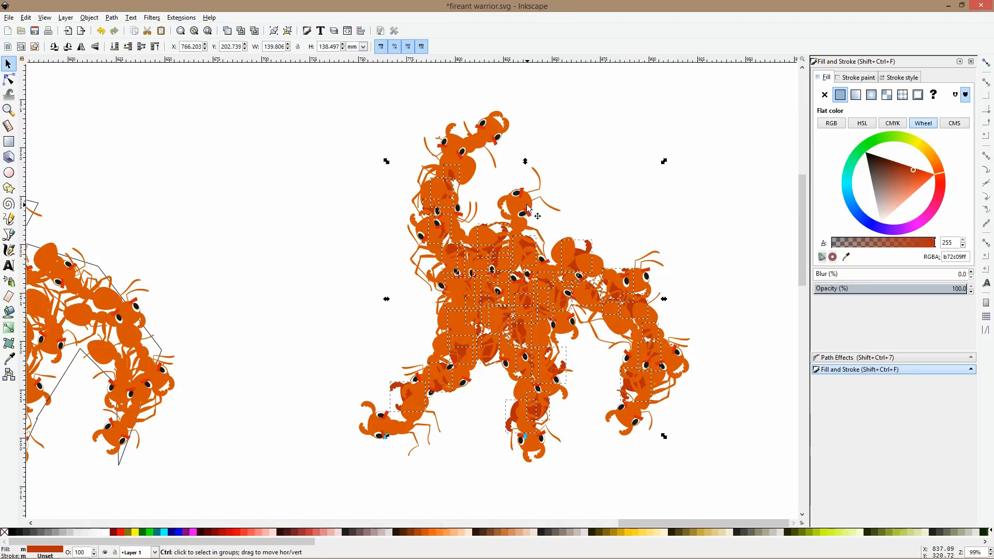
key("ctrl+g")
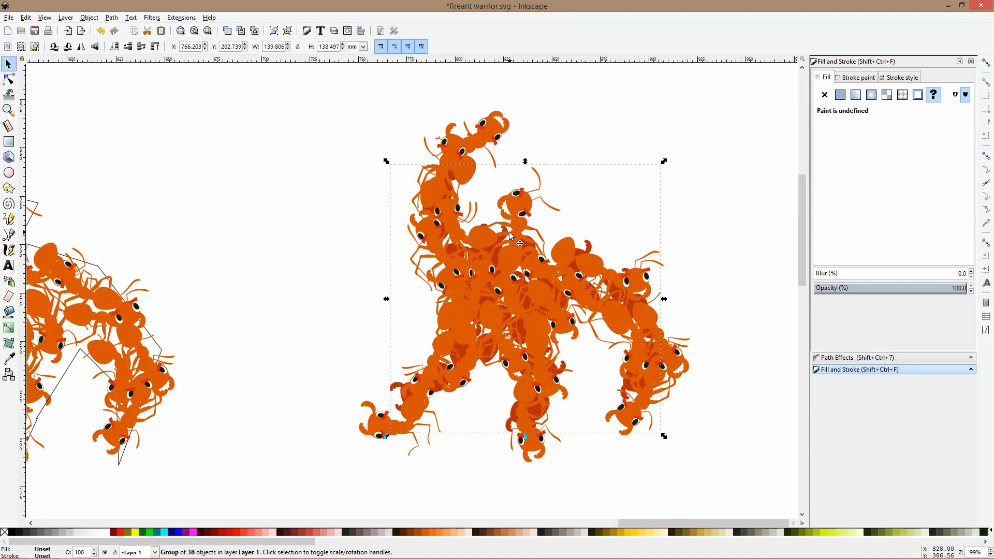
- Try shifting the grouped deep red shading to the right of the ants, and undo the shift
key("shift+Right")
key("shift+Right")
key("shift+Right")
key("shift+Right")
key("shift+Right")
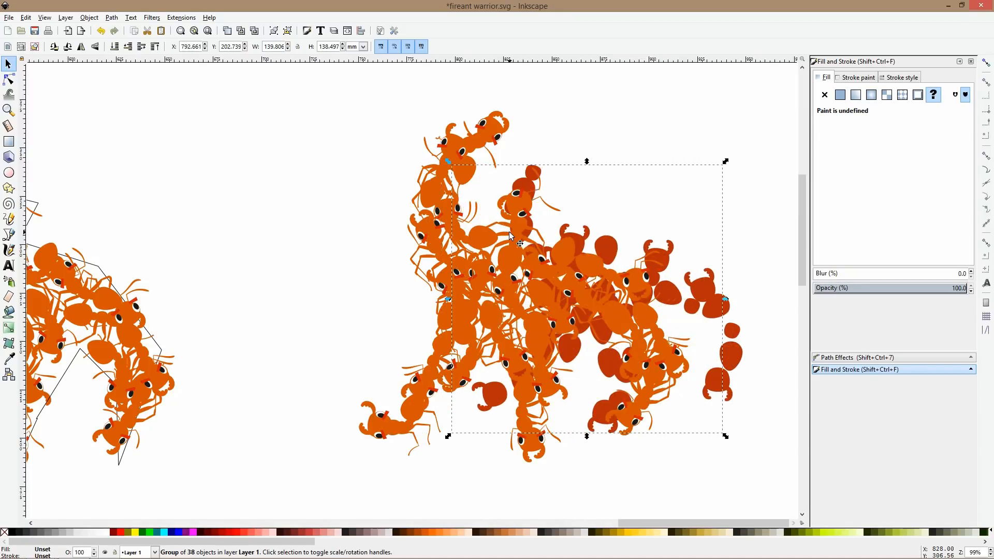
key("ctrl+z")
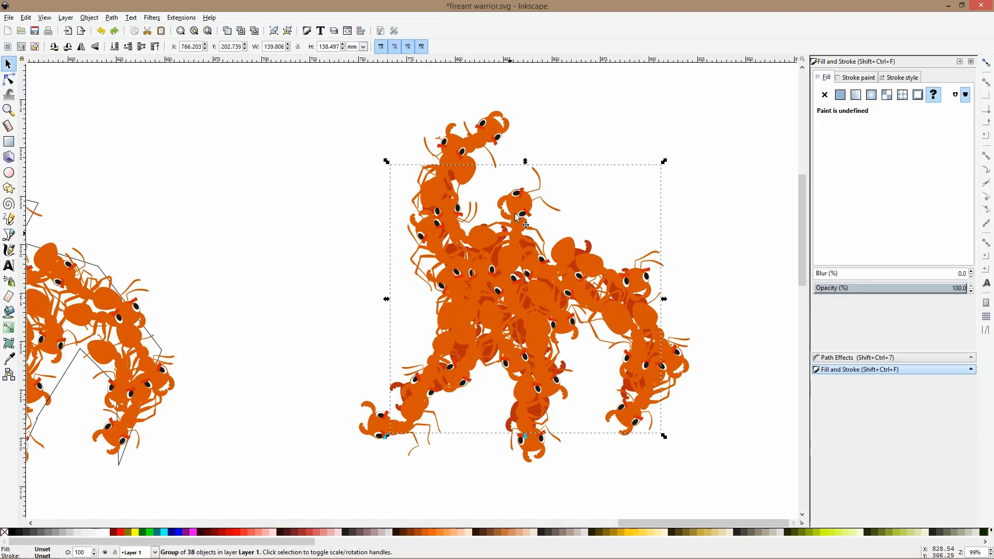
- Select the whole shaded warrior, ants and shading together, and rotate it slightly clockwise
double_click(475, 138, "shift")
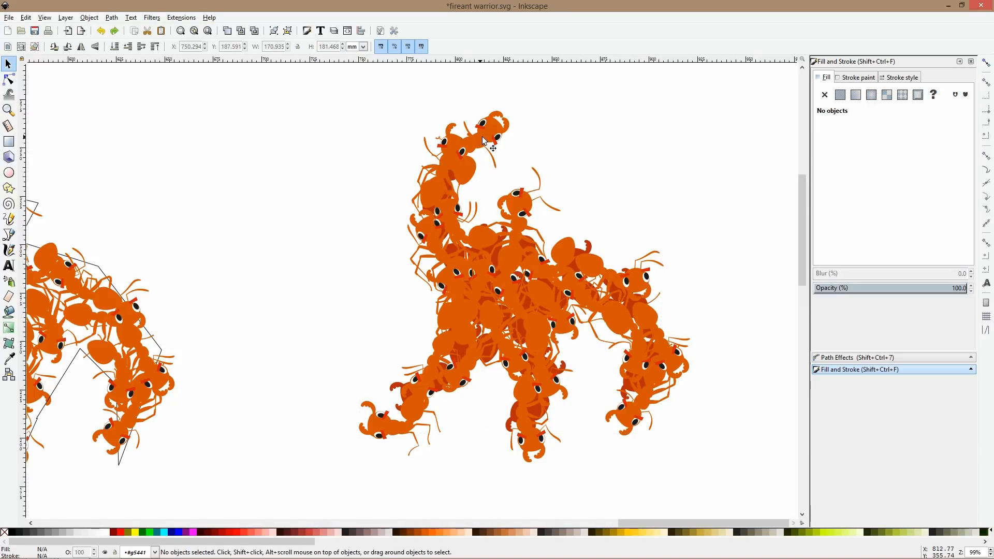
scroll(482, 171, "down", 2)
left_click_drag(382, 110, 652, 404)
left_click(482, 154)
left_click_drag(416, 137, 453, 151)
left_click(623, 206)
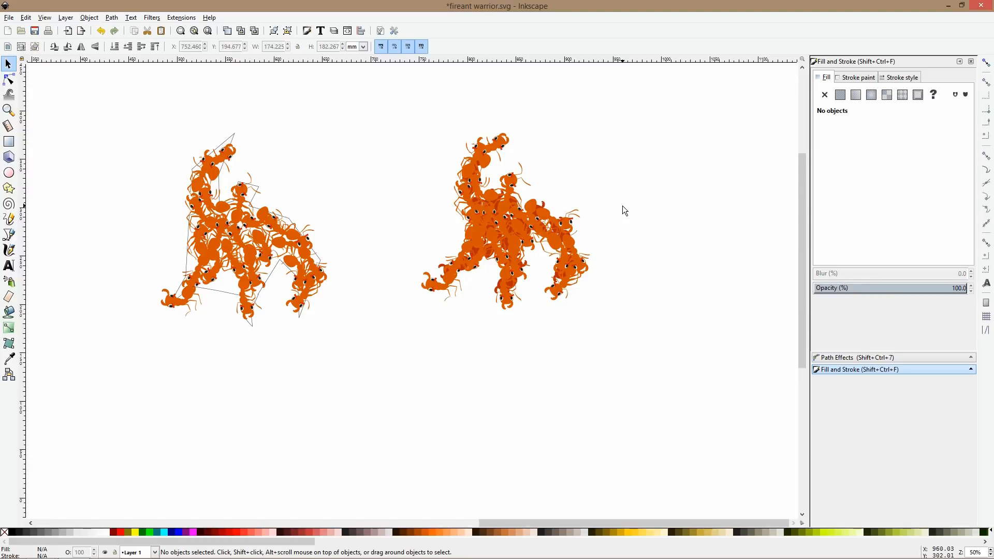
- Move the ant with the raised abdomen between the torso and the right leg slightly left and up
scroll(534, 210, "up", 1)
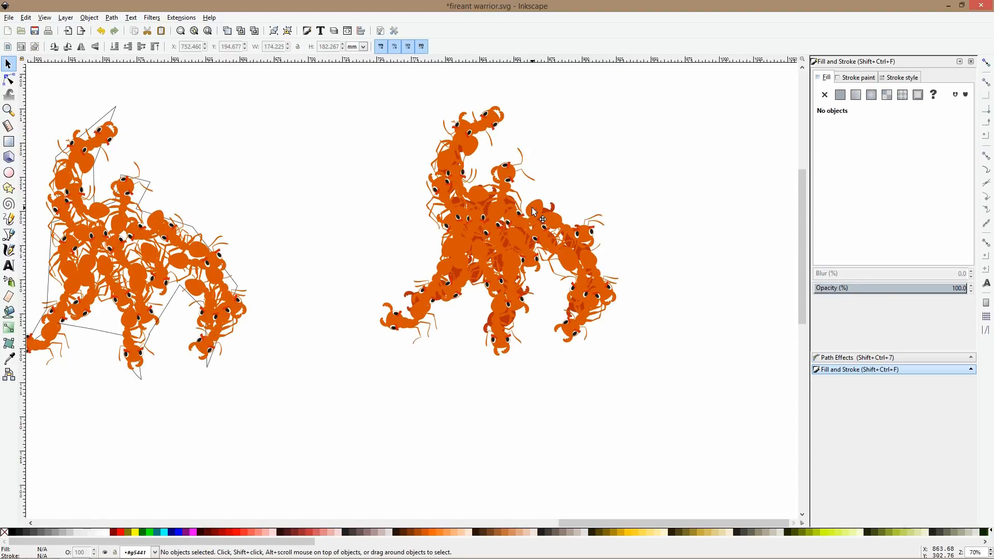
left_click(538, 213)
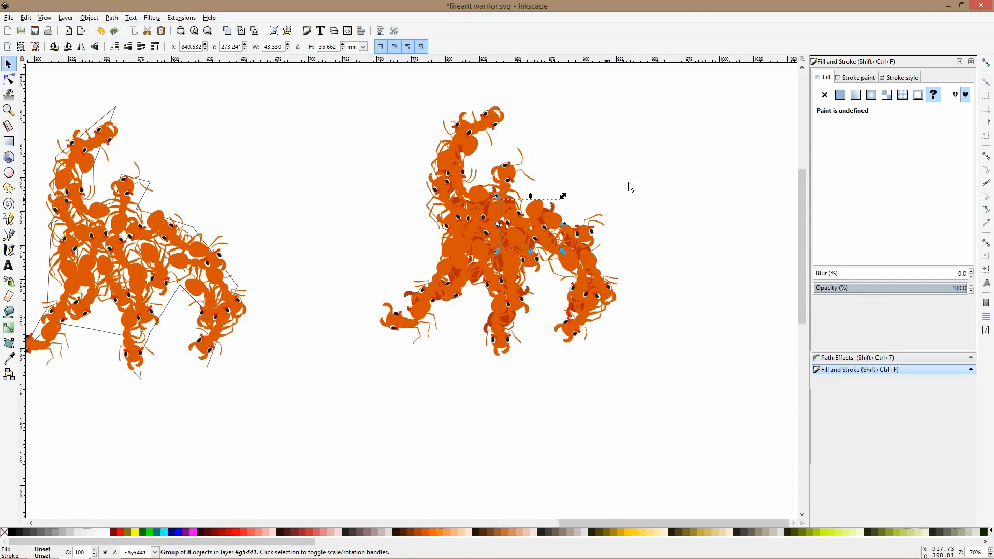
left_click(554, 204)
left_click(536, 213)
double_click(538, 212)
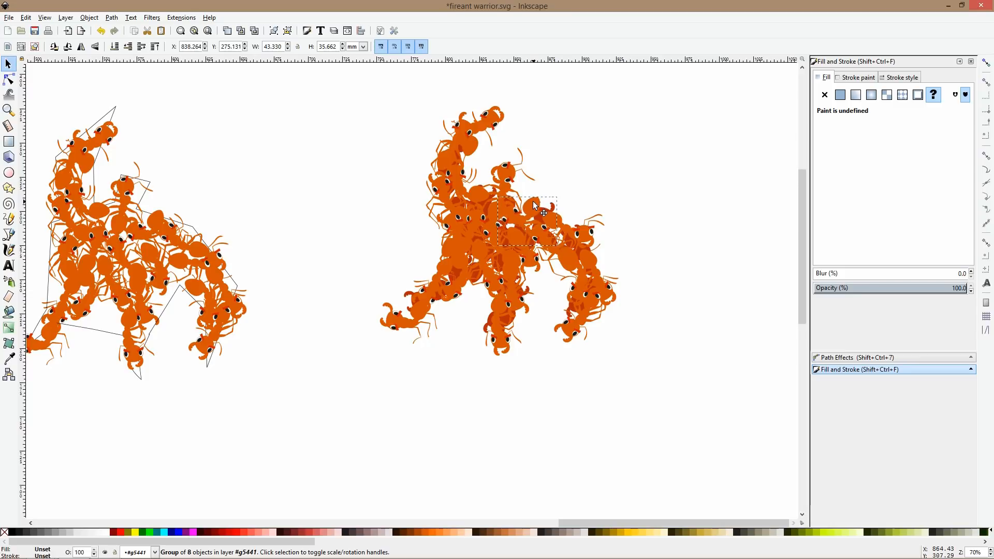
left_click(575, 202)
left_click(551, 219)
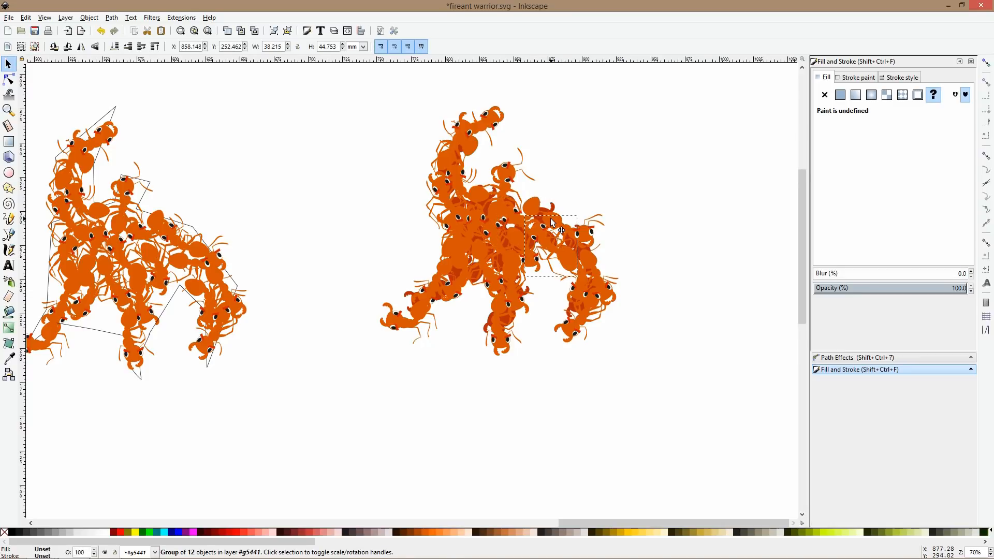
left_click(696, 306)
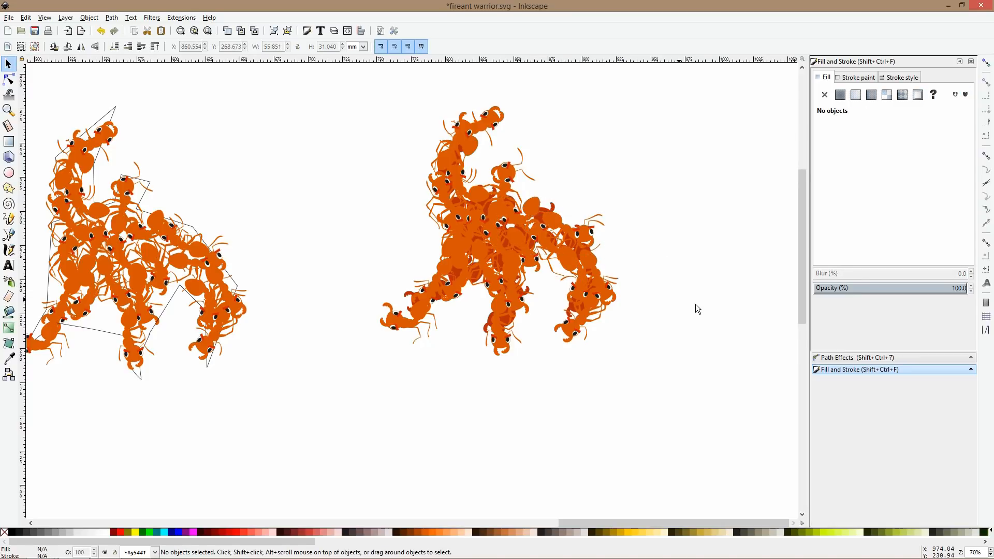
- Rotate the left leg's foot ant counterclockwise so its head points down, and move it right beneath the leg
scroll(696, 306, "down", 2)
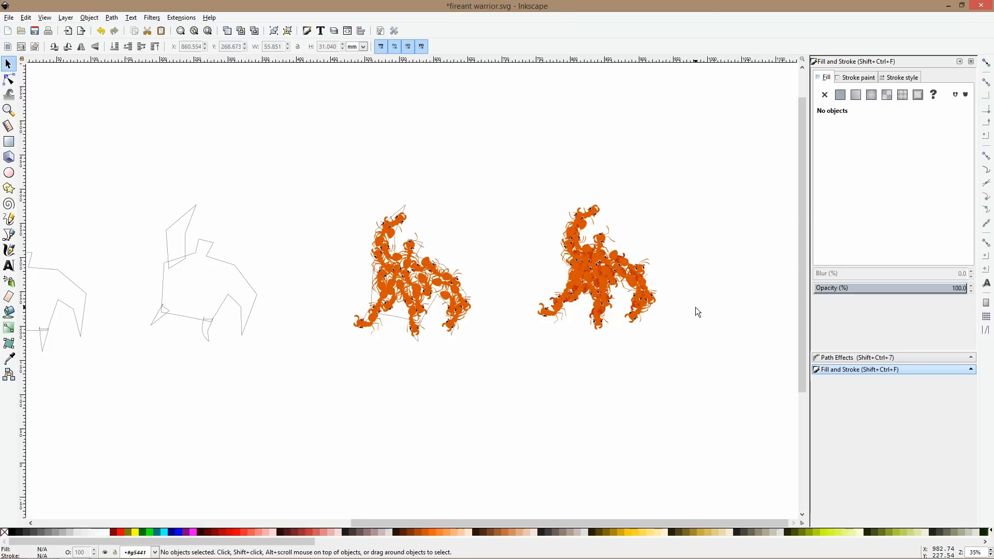
scroll(557, 335, "up", 3)
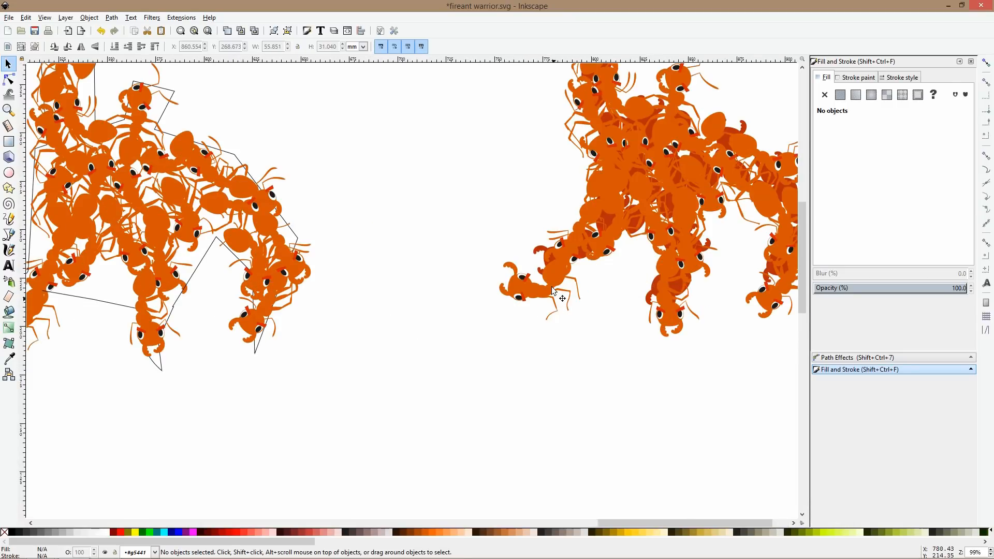
left_click(548, 294)
left_click(542, 299)
left_click_drag(496, 325, 594, 286)
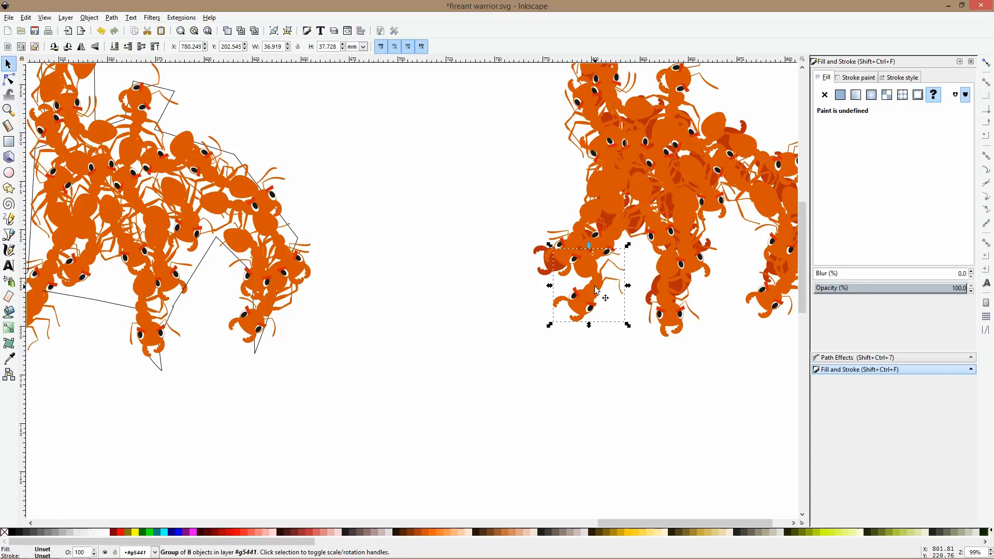
- Move the deep red shape at the left leg's end down and right, behind the foot ant
left_click(546, 276)
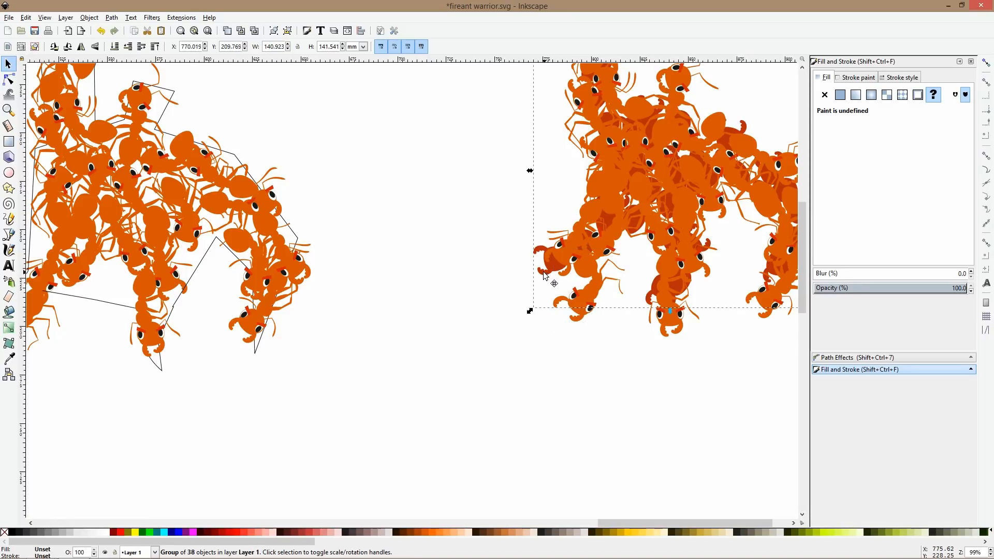
left_click(544, 276, "ctrl")
left_click_drag(544, 276, 569, 317)
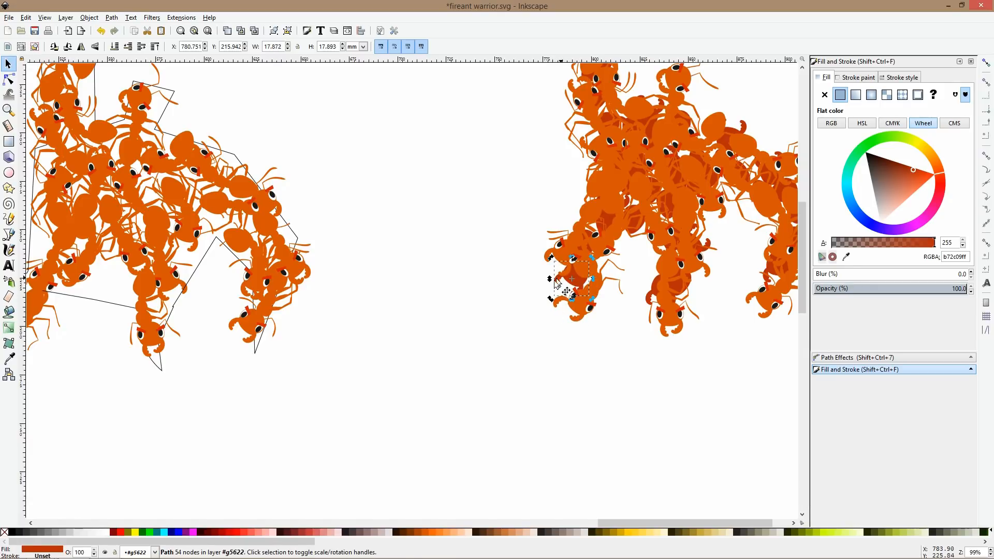
left_click_drag(556, 281, 560, 283)
left_click(580, 374)
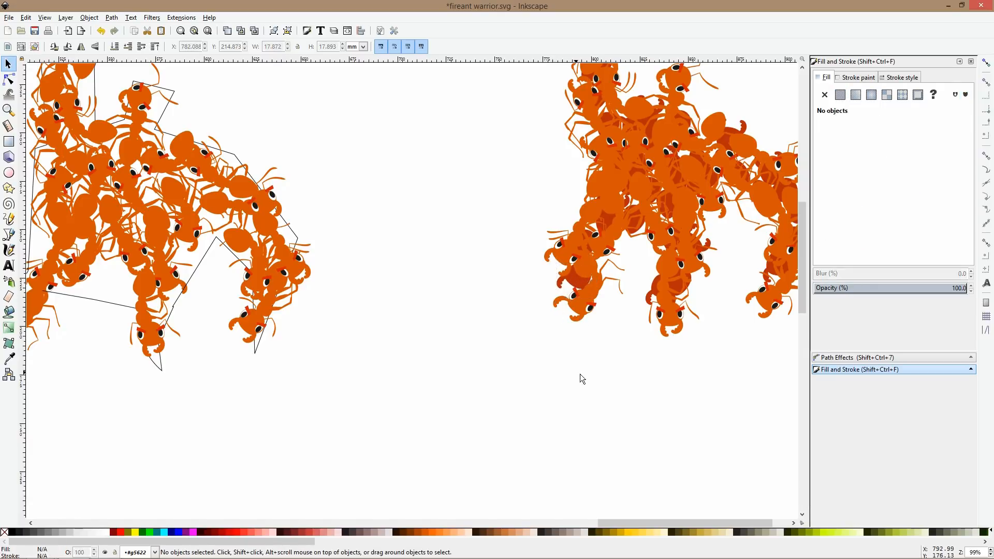
scroll(580, 373, "down", 3)
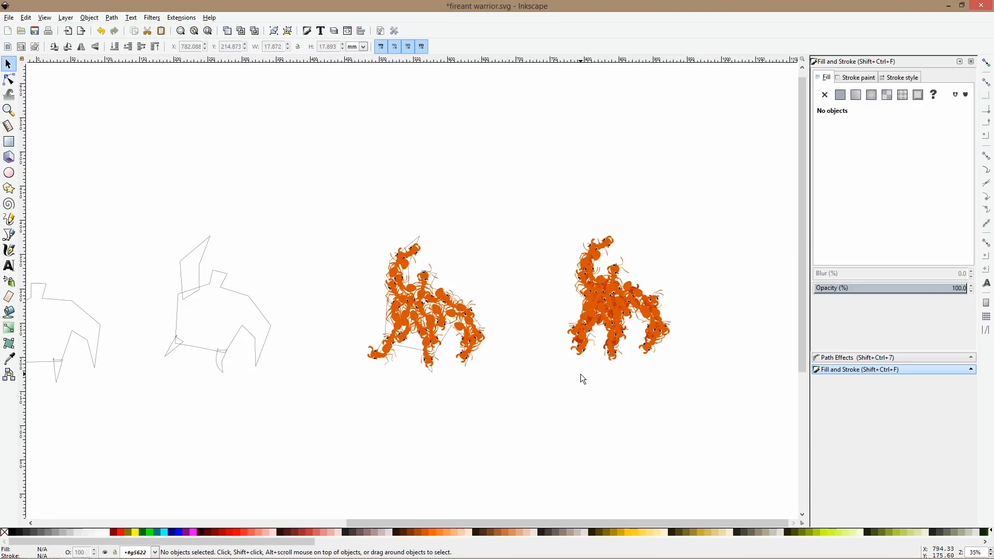
- Move the ant at the end of the raised arm slightly right and rotate it slightly clockwise
scroll(660, 318, "up", 2)
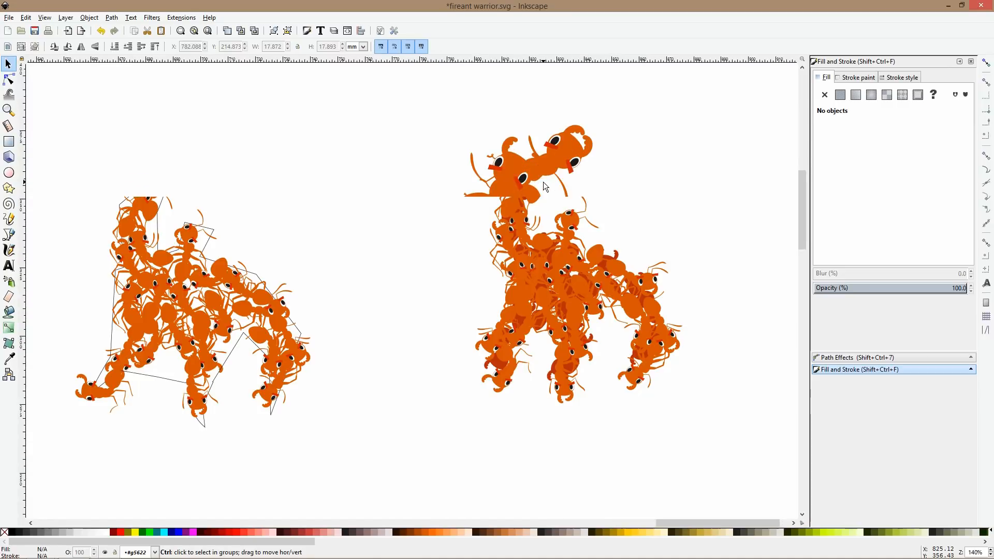
scroll(542, 182, "up", 2)
left_click(542, 166)
left_click_drag(548, 164, 555, 167)
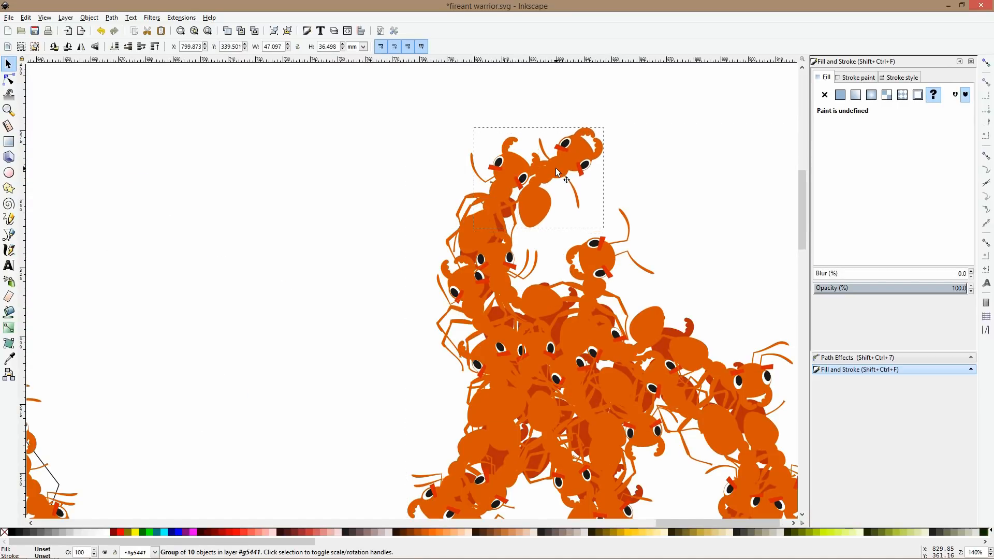
double_click(599, 147)
left_click_drag(608, 125, 592, 152)
- Rotate the lower mandible of the raised arm's end ant outward so its jaws open wider
left_click(603, 150, "ctrl")
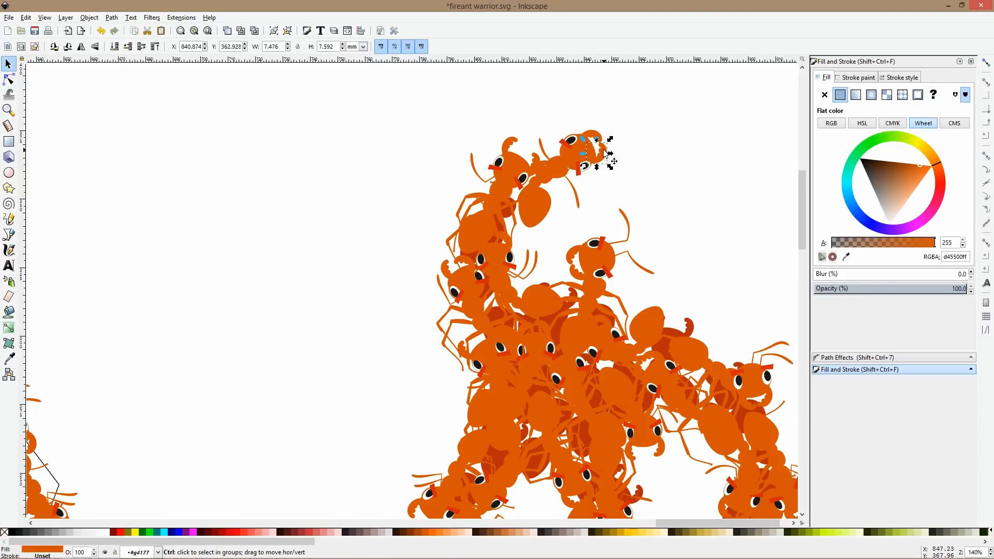
left_click(604, 150)
double_click(606, 149)
mouse_move(605, 151)
left_mouse_down()
mouse_move(622, 162)
mouse_move(605, 161)
left_mouse_up()
key("ctrl+z")
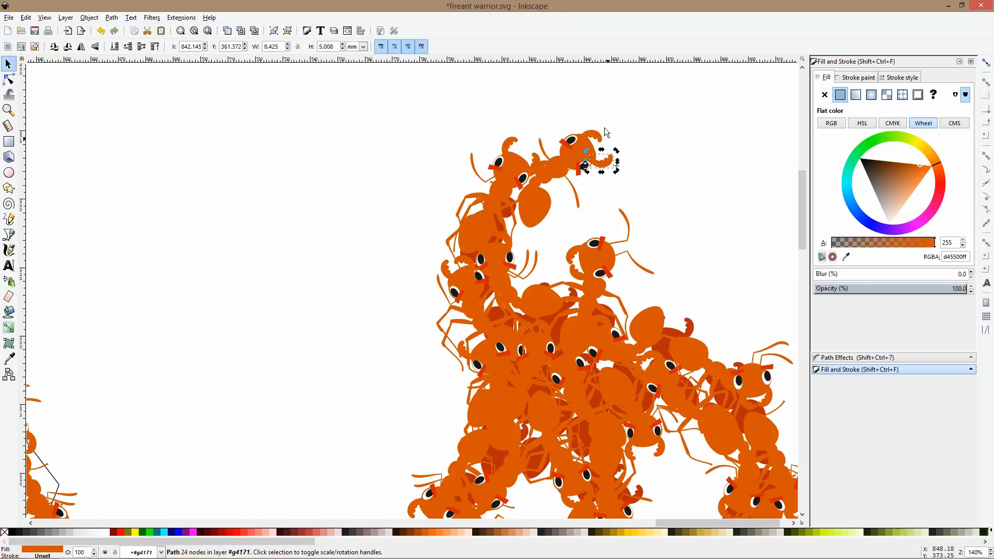
left_click(630, 144)
scroll(633, 147, "down", 2)
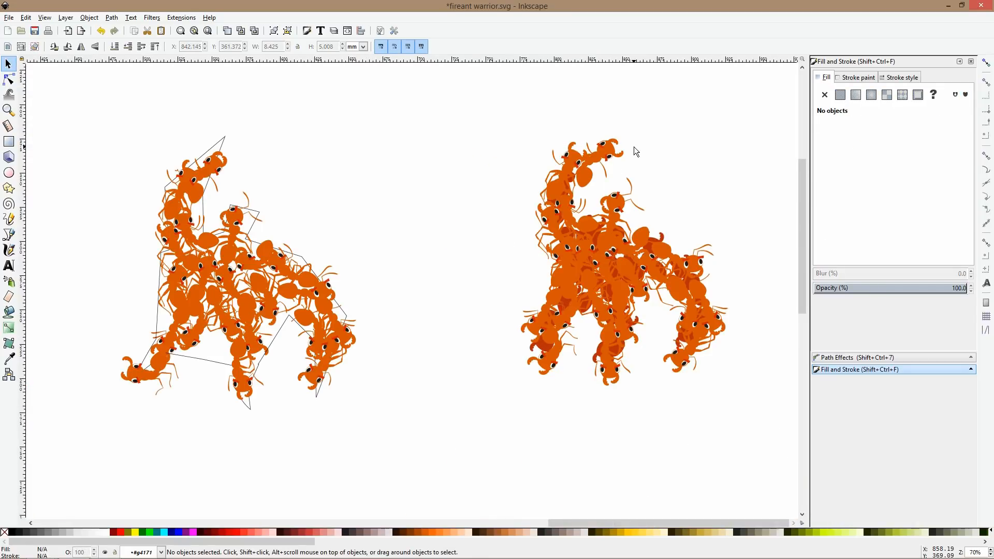
scroll(592, 156, "up", 2)
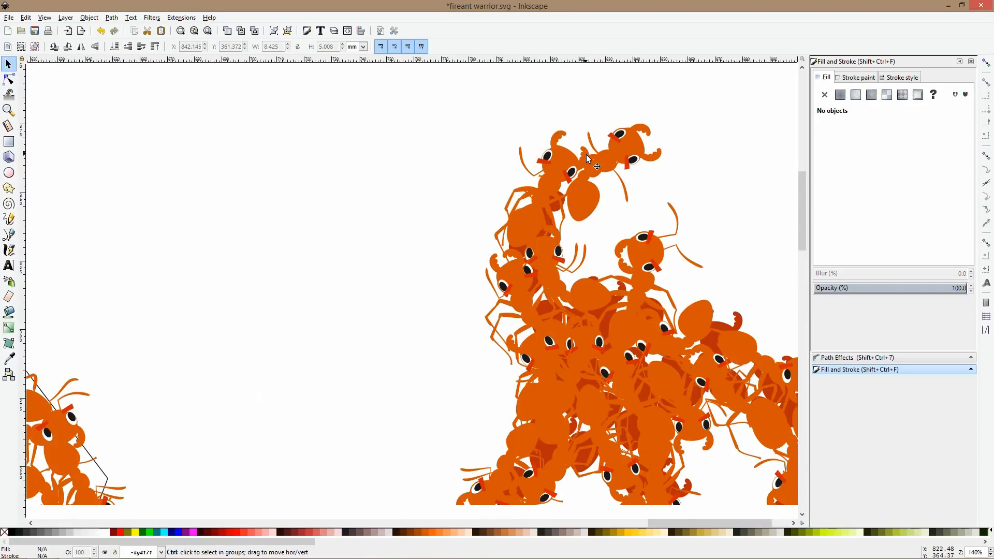
- Move the raised arm's end ant slightly left and down
left_click(585, 196)
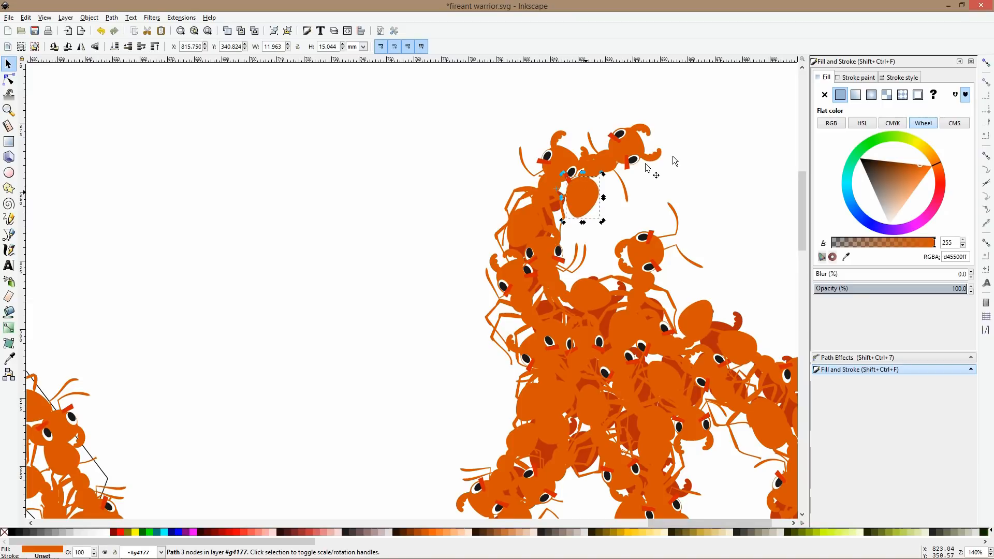
key("Escape")
left_click_drag(641, 148, 637, 152)
- Rotate the head of the second ant in the raised arm counterclockwise until upright, and move its outer left leg slightly left
double_click(561, 149)
left_click(562, 148)
left_click(561, 148)
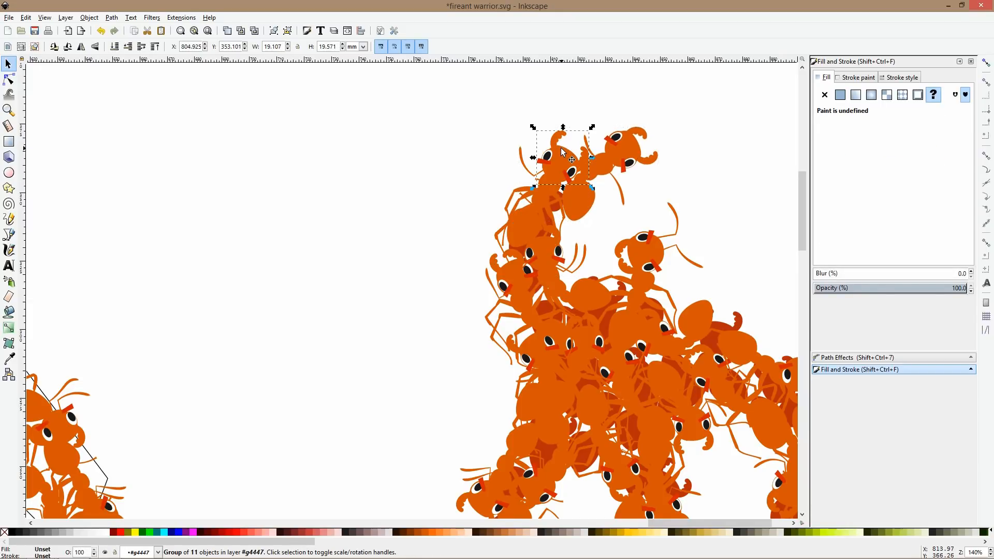
mouse_move(534, 129)
left_mouse_down()
mouse_move(540, 171)
mouse_move(536, 143)
left_mouse_up()
left_click(464, 179)
left_click(521, 165)
left_click_drag(521, 164, 514, 168)
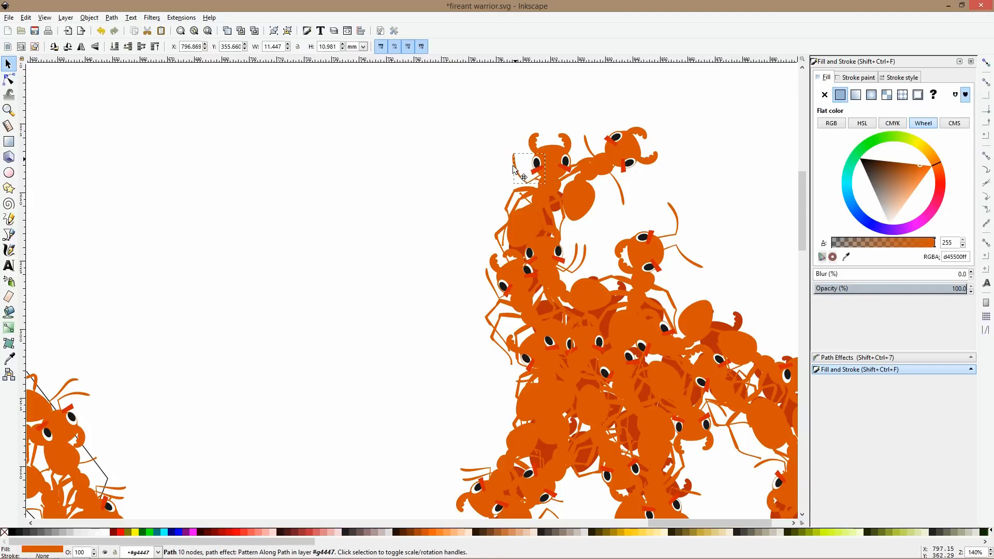
left_click(456, 160)
- Rotate the upper leg of the raised arm's end ant clockwise, move it up, and adjust the lower leg's position slightly
left_click(587, 147)
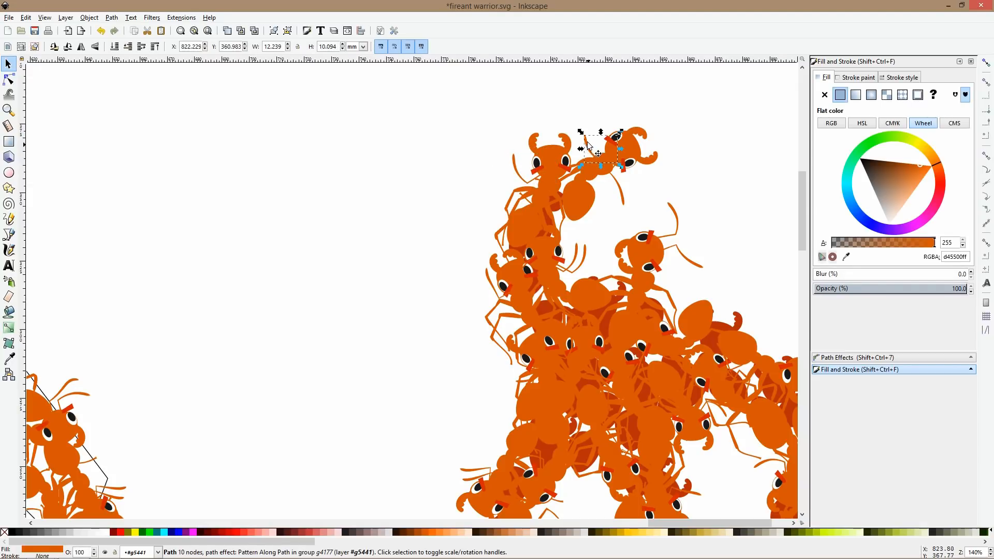
left_click_drag(585, 139, 586, 137)
double_click(586, 137)
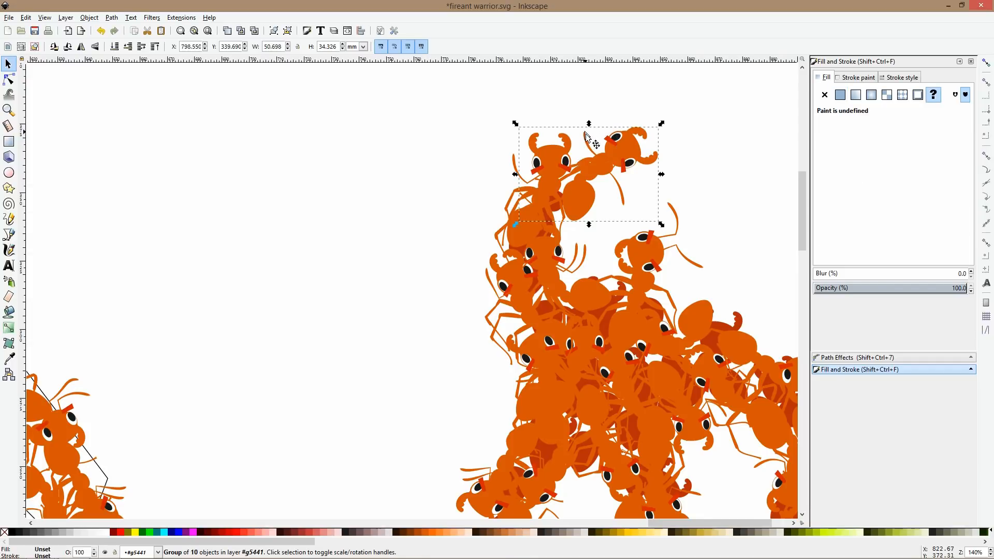
left_click(587, 138)
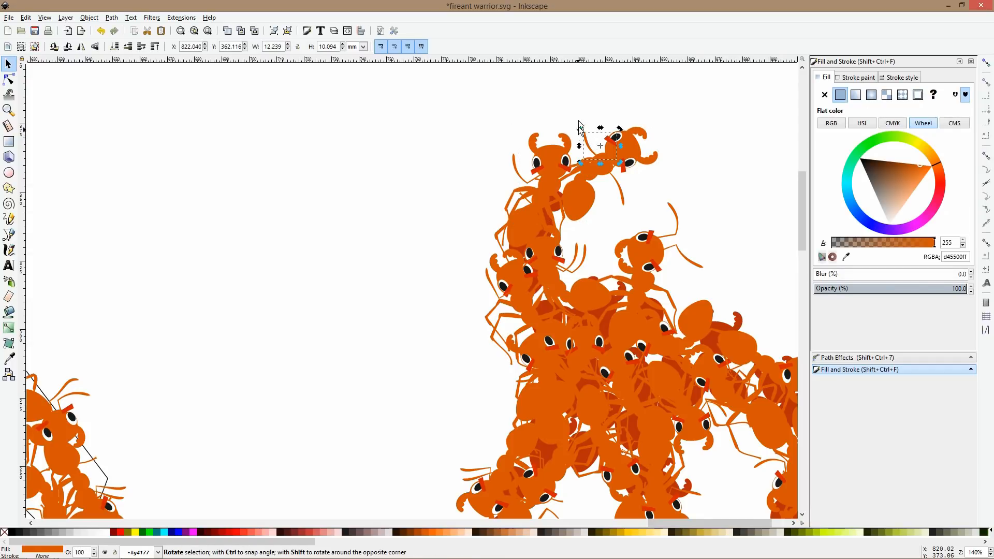
left_click_drag(601, 140, 598, 132)
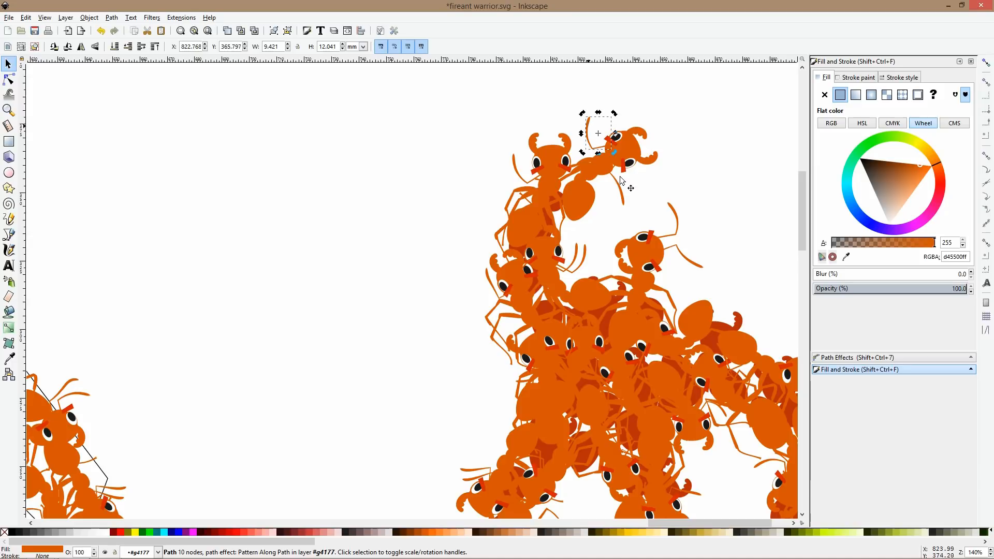
left_click(623, 193)
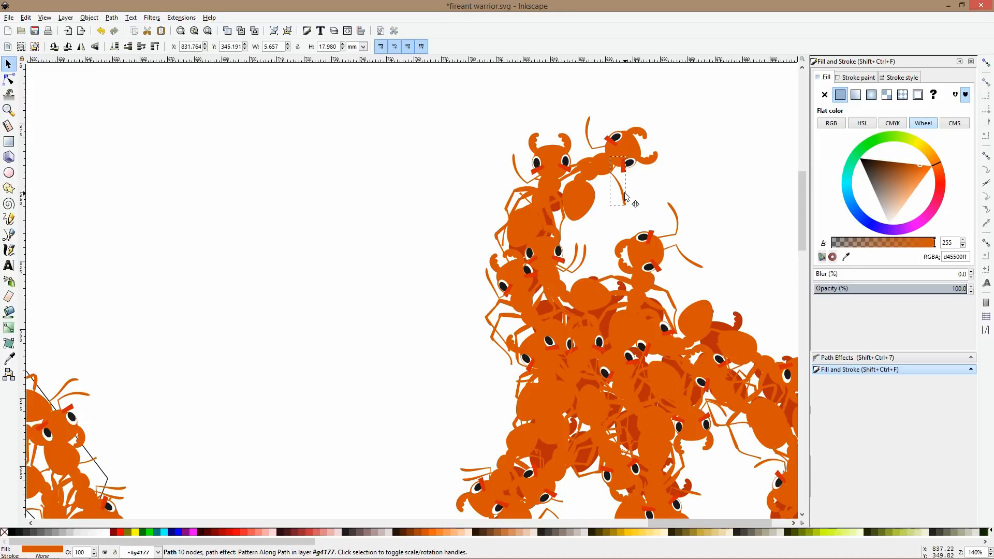
left_click(663, 198)
scroll(664, 197, "down", 2)
scroll(673, 195, "down", 1)
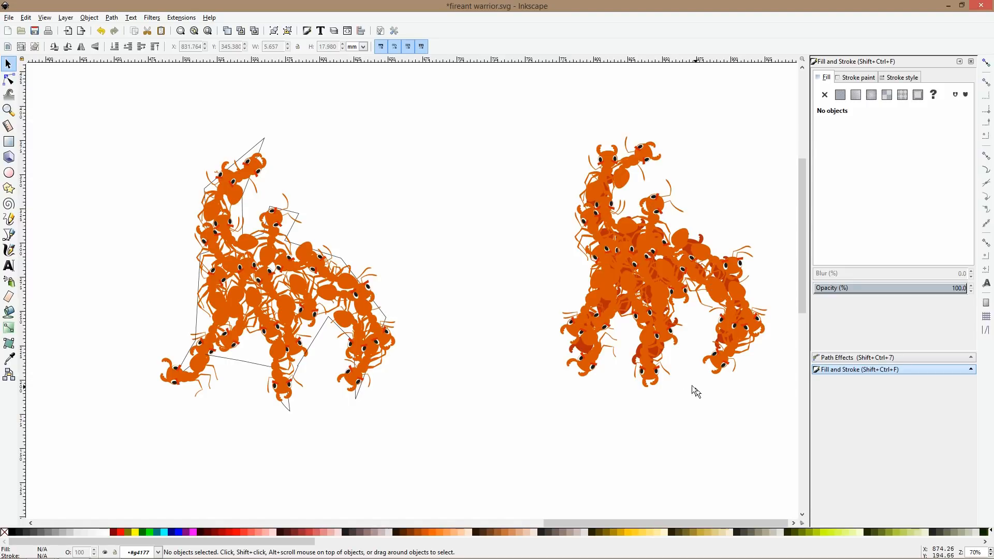
- Rotate the lower mandible of the left leg's foot ant counterclockwise so it points down from the head
scroll(574, 339, "up", 4)
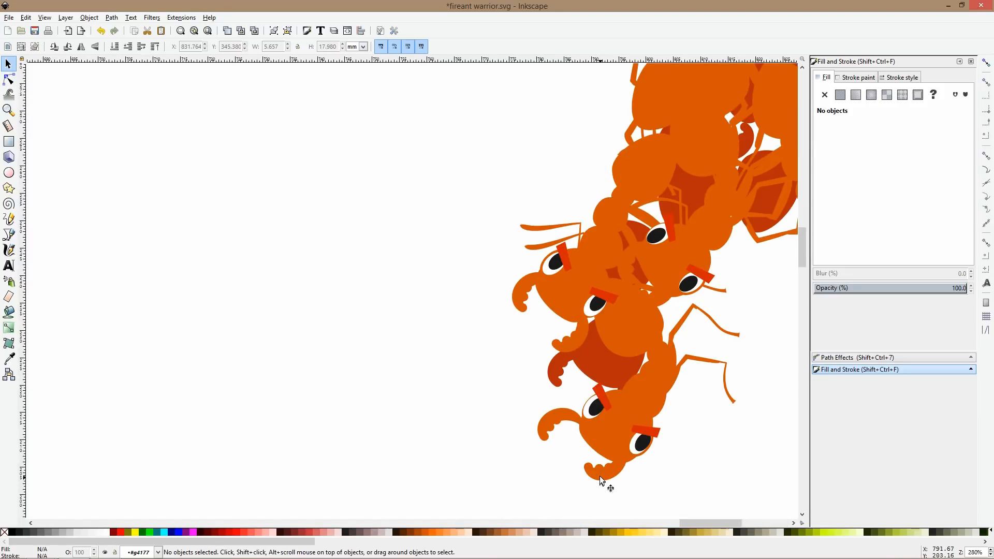
left_click(600, 478, "ctrl")
left_click(601, 478, "ctrl")
mouse_move(581, 486)
left_mouse_down()
mouse_move(656, 500)
mouse_move(627, 500)
mouse_move(638, 501)
left_mouse_up()
left_click(561, 427)
left_click_drag(560, 424, 560, 424)
left_click(558, 428, "ctrl")
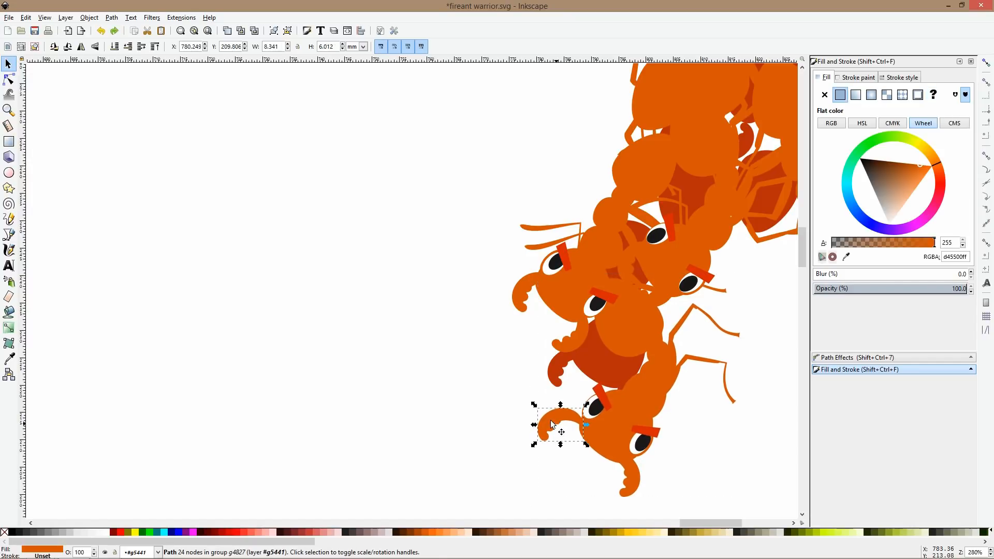
- Select both black pupils of the left leg's foot ant and move them slightly left within the eyes
left_click(597, 408, "ctrl")
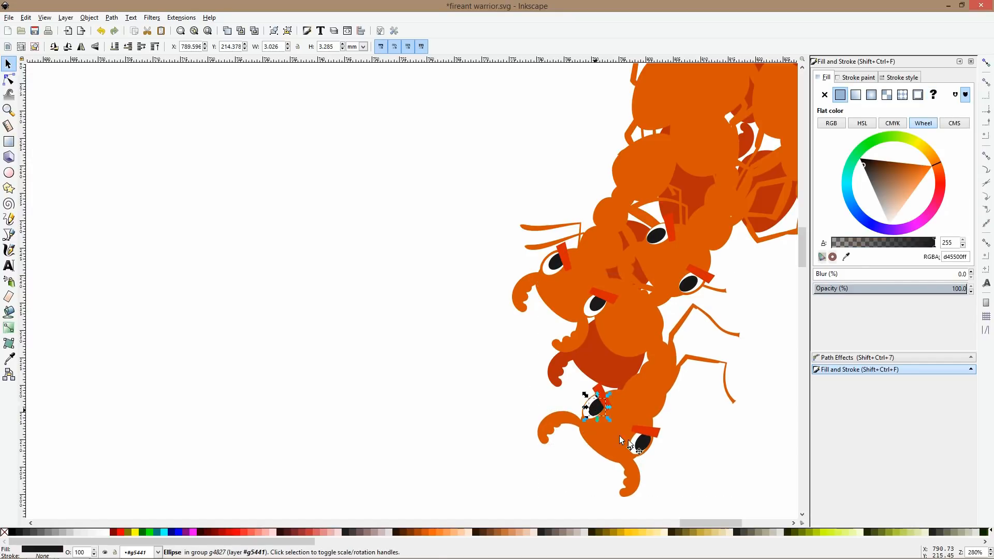
left_click(643, 444, "ctrl+shift")
left_click_drag(643, 444, 638, 447)
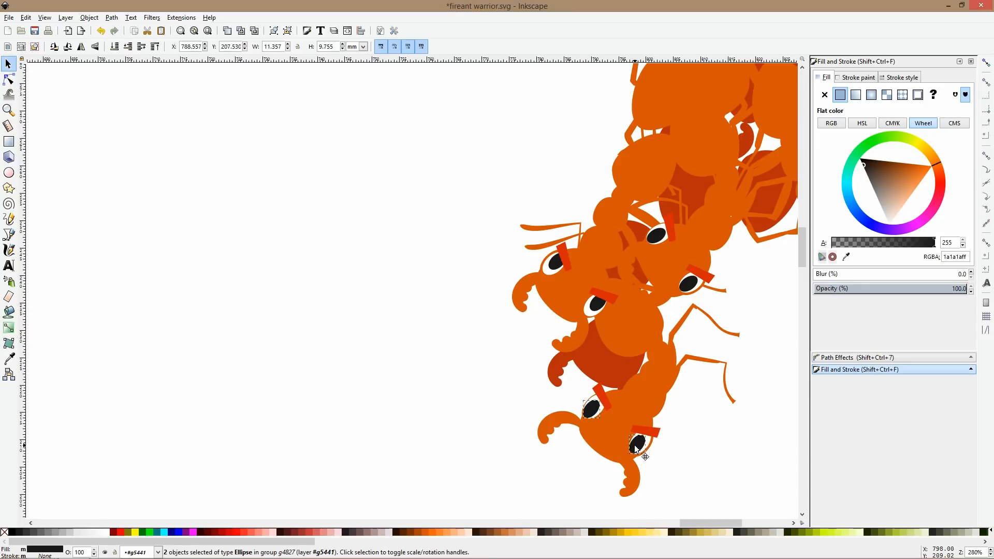
left_click(514, 409)
scroll(511, 417, "down", 4)
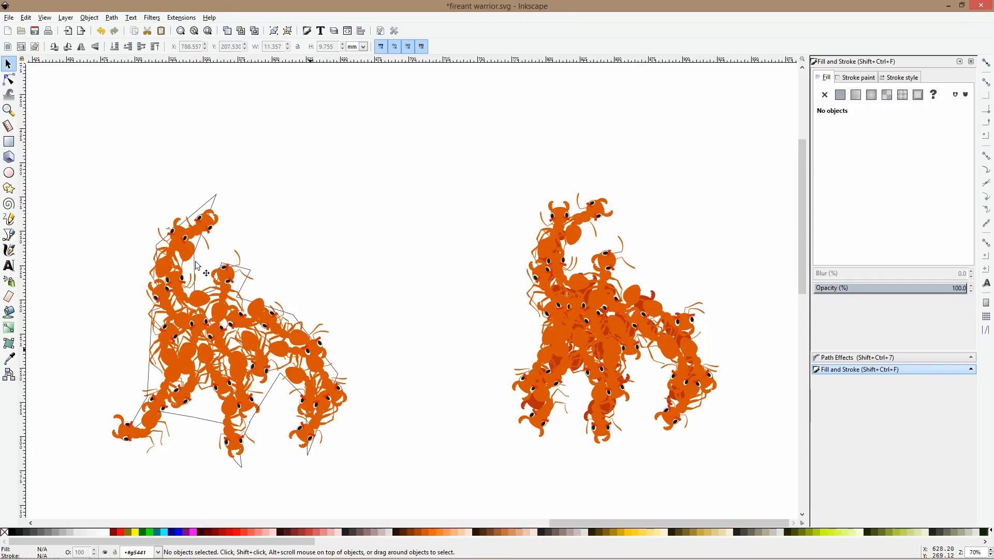
- Save the document and draw a horizontal deep red rectangle about 70 by 18 mm to the right of the shaded warrior
left_click(9, 142)
key("ctrl+s")
scroll(632, 312, "down", 2)
left_click_drag(597, 292, 400, 279)
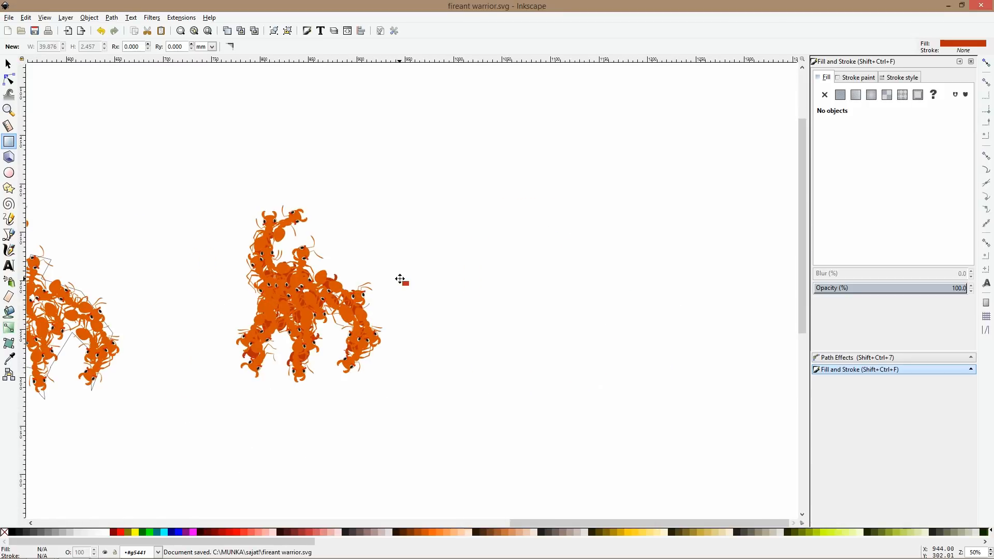
mouse_move(449, 184)
left_mouse_down()
mouse_move(547, 218)
mouse_move(542, 196)
mouse_move(517, 201)
left_mouse_up()
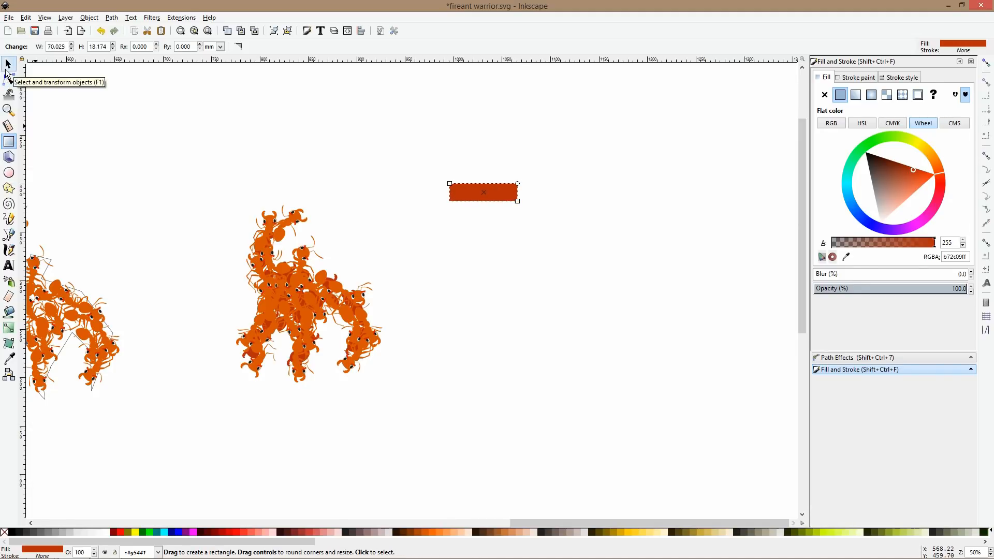
- Draw a tall deep red rectangle about 35 mm wide and centre it across the horizontal rectangle
scroll(560, 235, "up", 3)
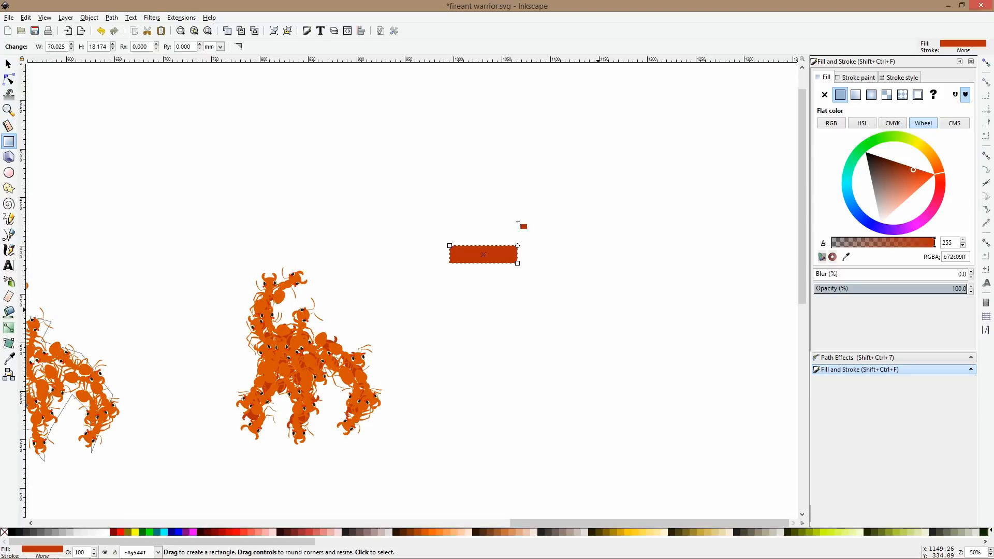
left_click_drag(448, 100, 482, 304)
key("s")
left_click_drag(467, 142, 484, 145)
- Convert the tall rectangle to a path and reshape it into a blade about 158 mm high with a slanted tip, ending at the crossguard
key("n")
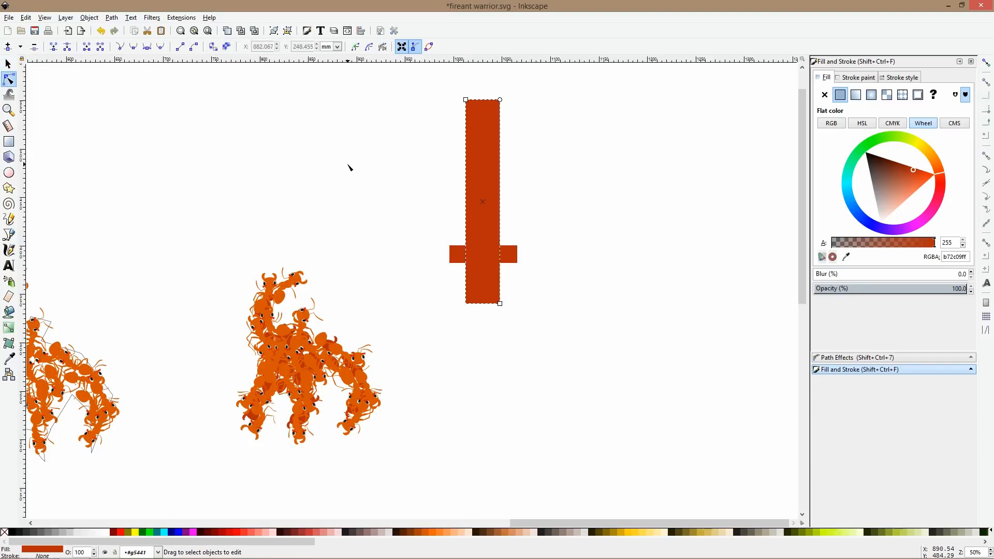
key("ctrl+shift+c")
left_click_drag(500, 100, 500, 123)
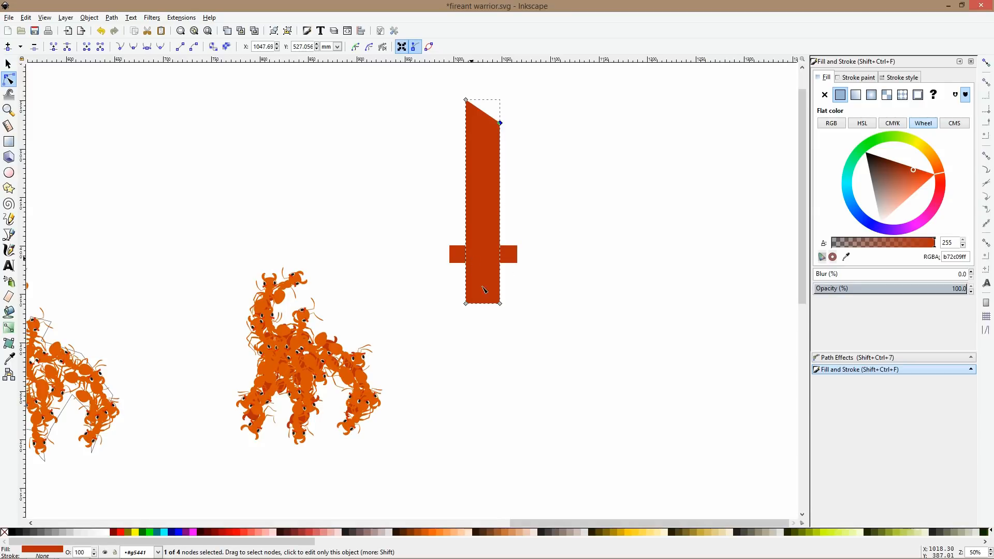
left_click_drag(536, 322, 500, 253)
key("s")
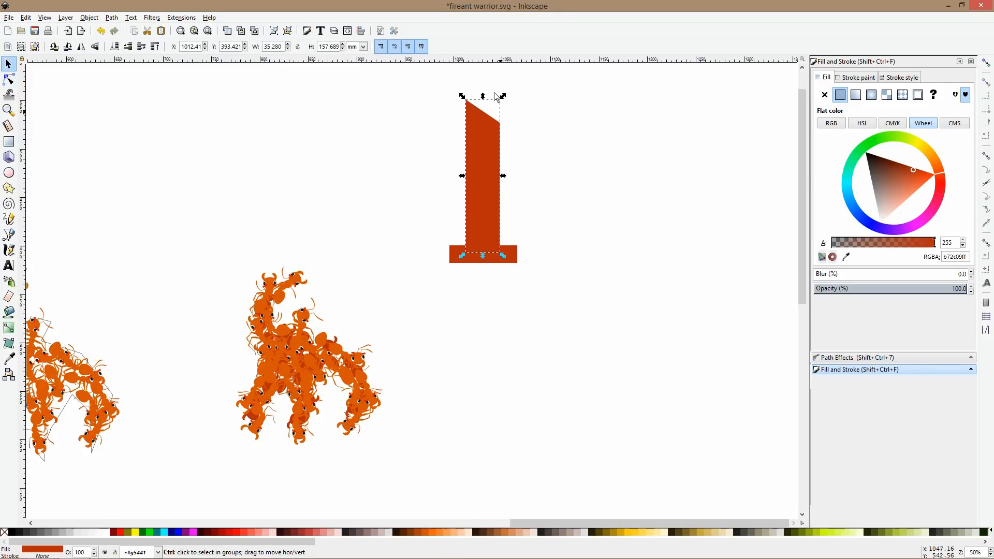
- Duplicate the blade, shrink the copy to about 17 by 76 mm, and place it centred below the crossguard as a handle
key("ctrl+d")
left_click_drag(483, 96, 482, 143)
left_click_drag(484, 177, 482, 266)
left_click_drag(482, 333, 483, 297)
- Fill the sword's blade with grey b3b3b3 and lower it behind the crossguard and handle
left_click(482, 143)
left_click(450, 254)
left_click(490, 222)
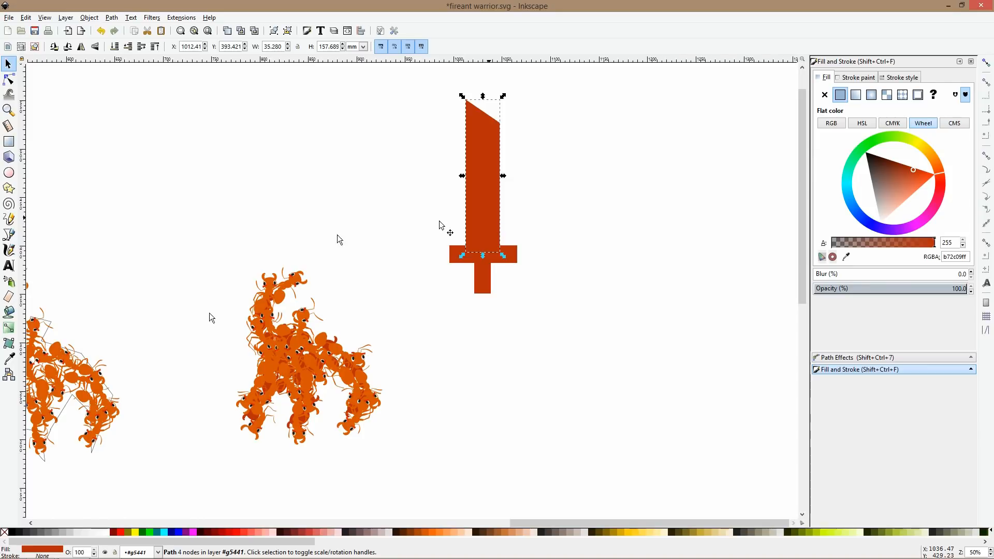
left_click(69, 532)
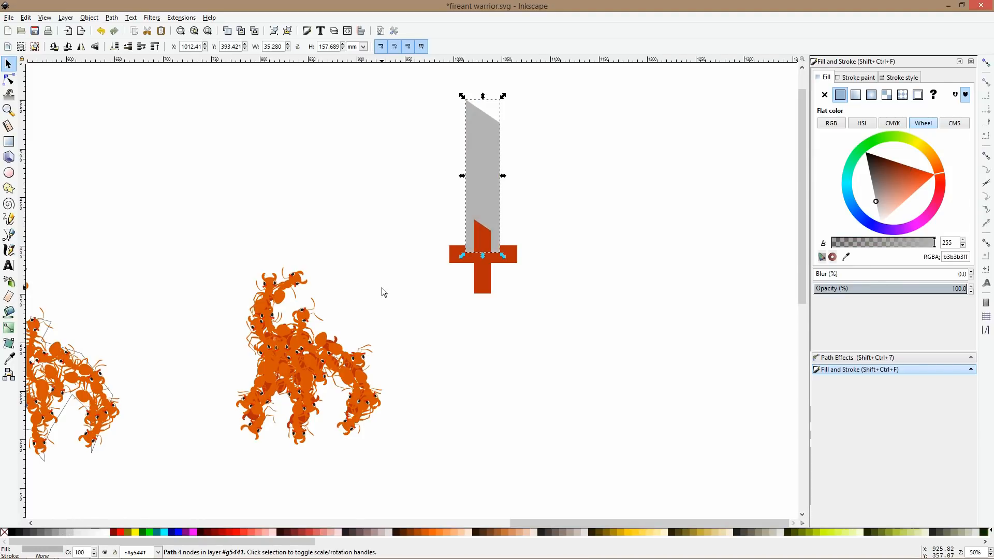
key("Page_Down")
- Select the sword's handle and move it slightly up
scroll(479, 235, "up", 3)
left_click(479, 233, "ctrl")
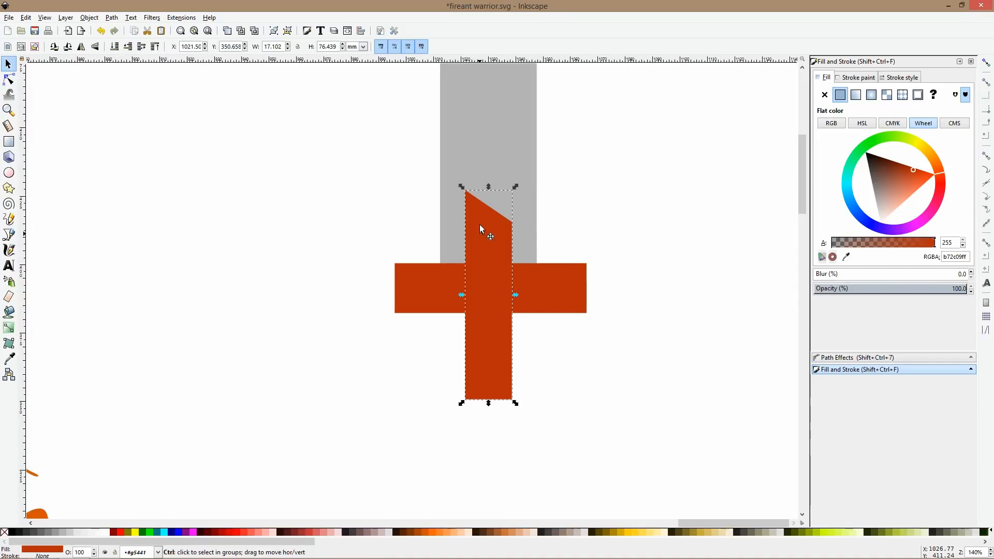
left_click(9, 79)
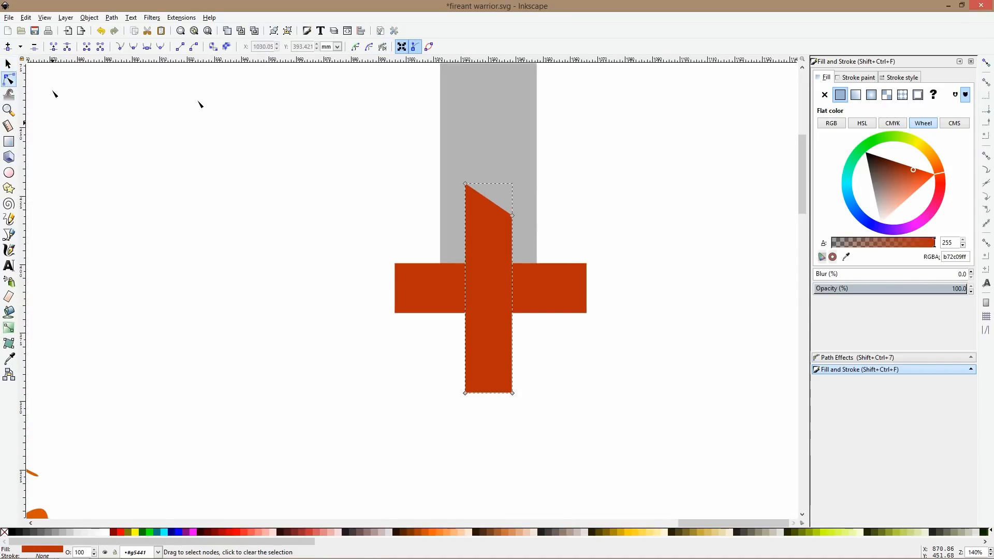
- Change the blade's fill to the lighter grey cccccc
left_click(535, 166)
scroll(548, 282, "up", 2)
scroll(549, 282, "down", 3)
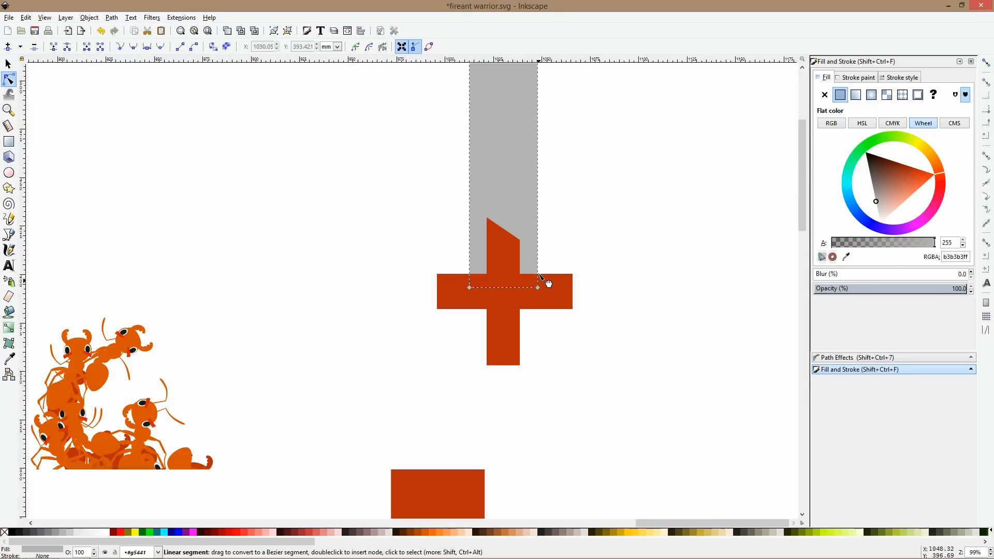
scroll(538, 277, "up", 3)
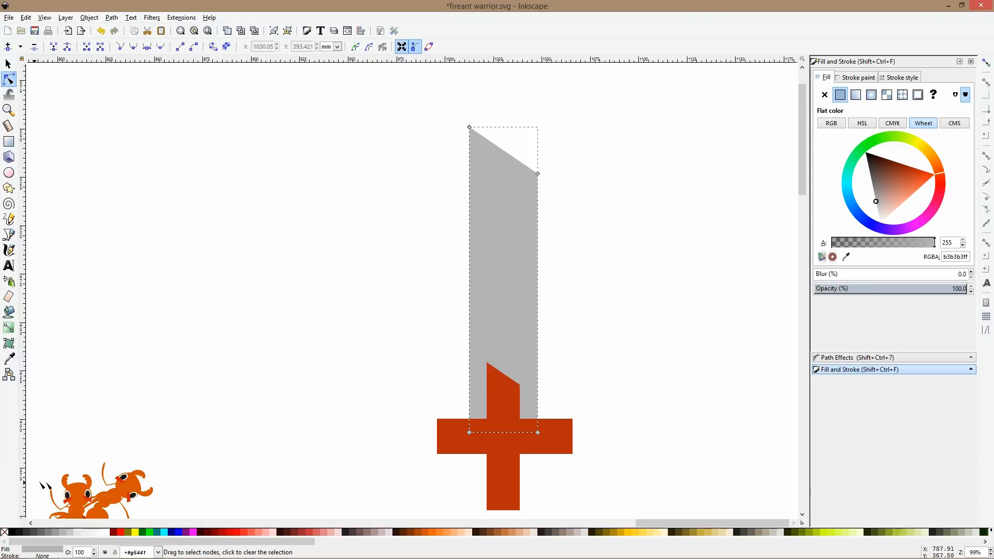
left_click(70, 532)
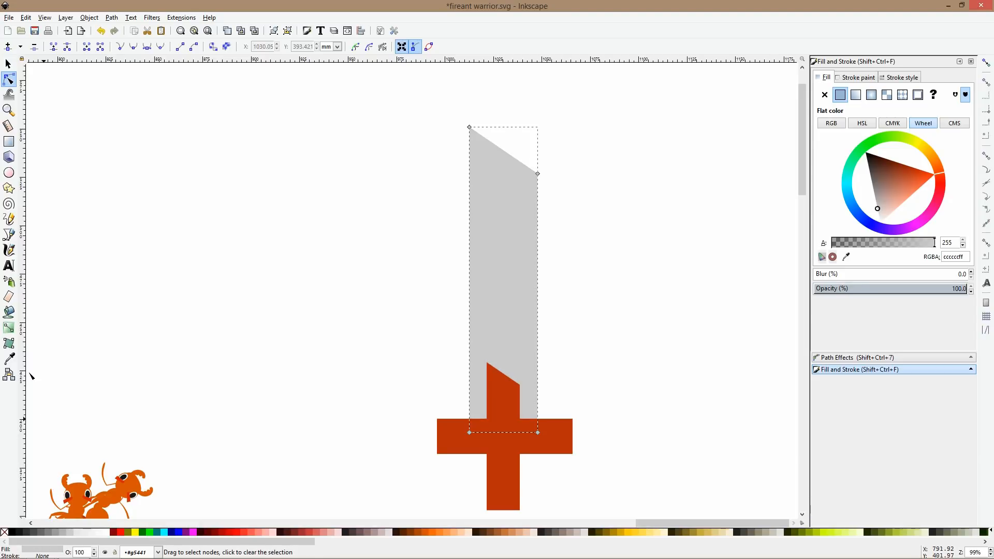
- Apply a linear gradient running down the blade from grey at mid-blade toward the handle, and set its end stop to white
left_click(7, 331)
left_click_drag(513, 228, 515, 339)
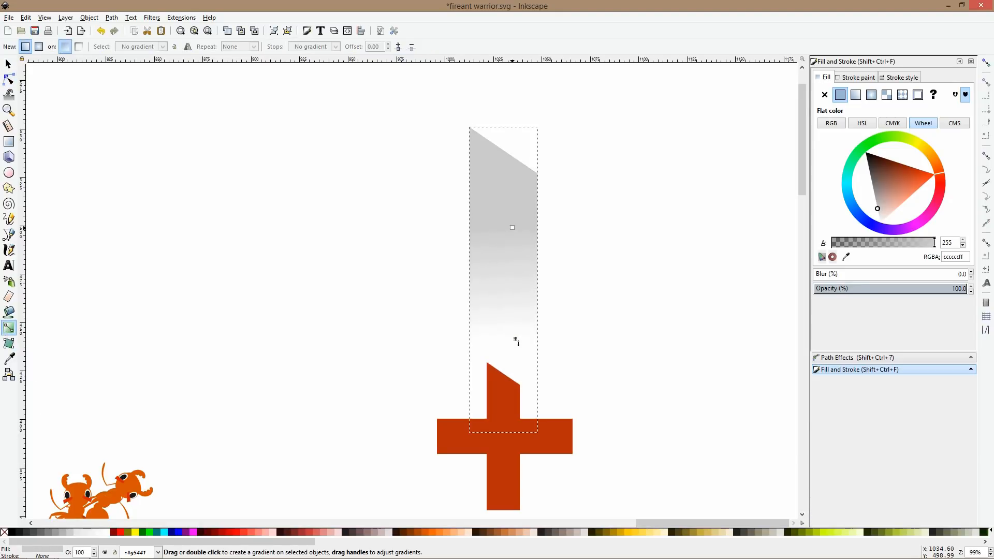
left_click(104, 531)
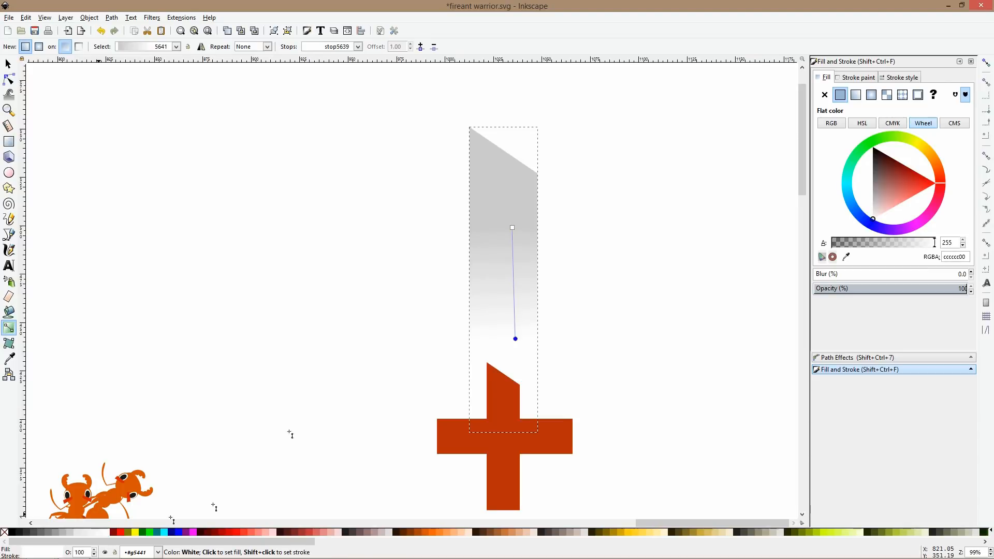
- Reverse the blade's linear gradient to run from near the crossguard up to the tip, setting its tip stop to light grey e6e6e6
mouse_move(515, 340)
left_mouse_down()
mouse_move(513, 200)
mouse_move(522, 358)
left_mouse_up()
left_click_drag(512, 200, 511, 159)
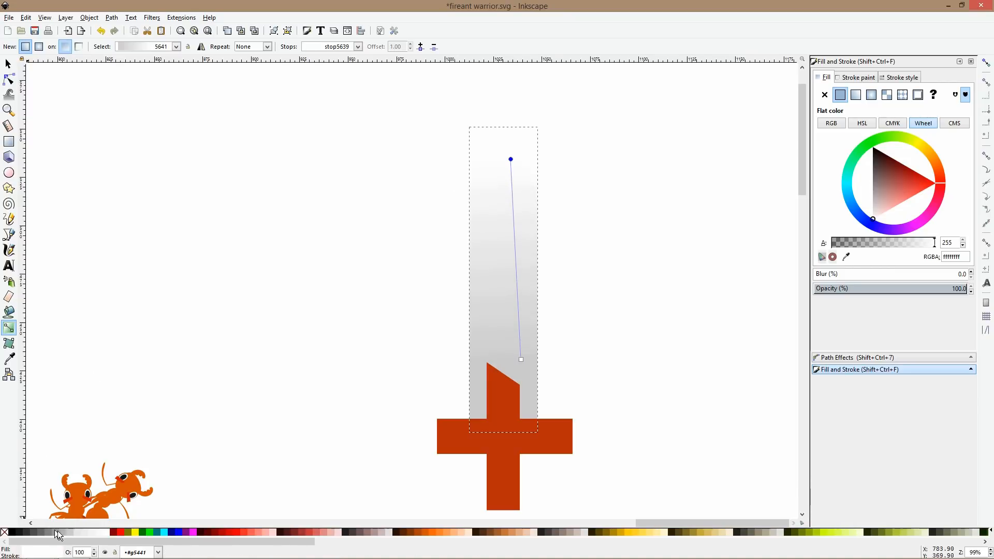
left_click(70, 530)
left_click(74, 533)
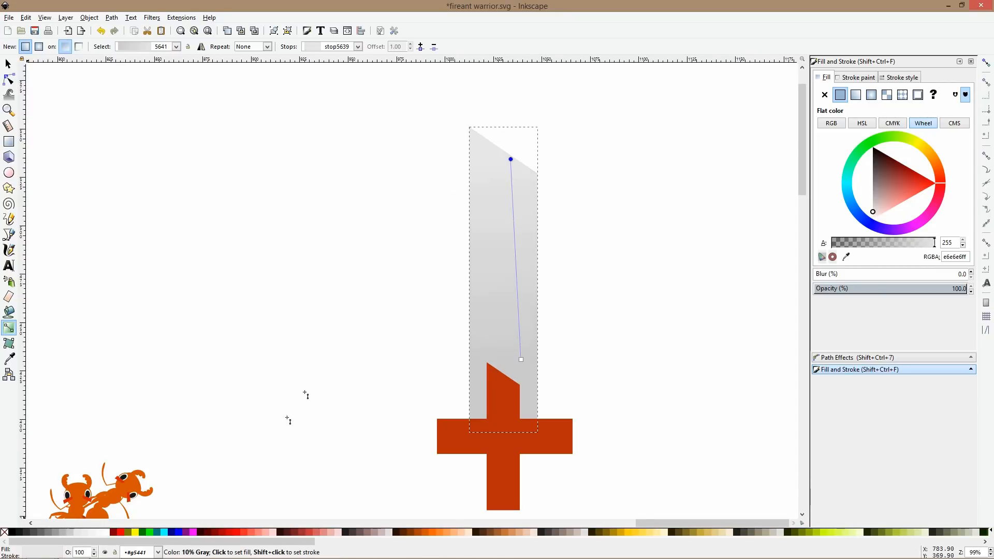
key("s")
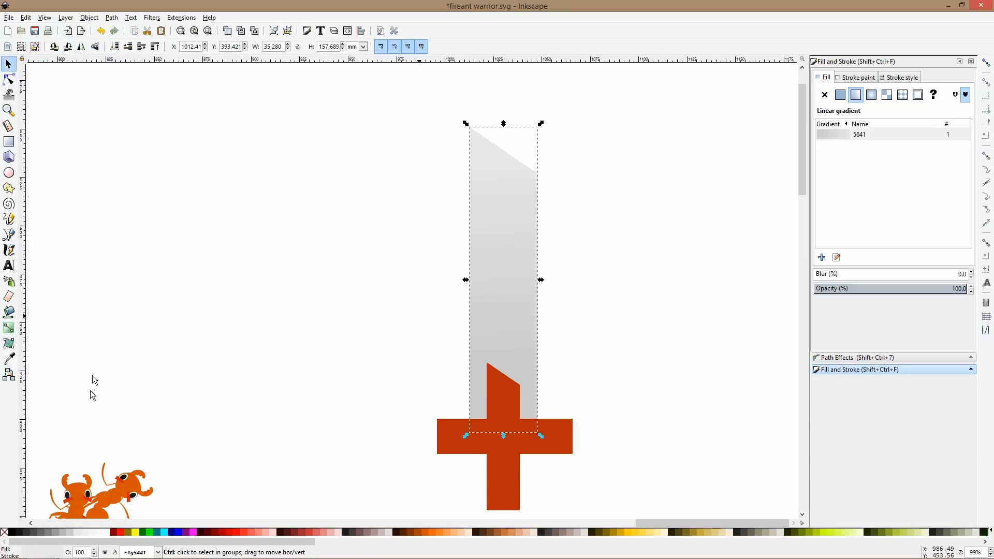
- Duplicate the blade, fill the copy with grey b3b3b3, and scale it proportionally to about 29 by 130 mm along the blade's left edge
left_click(62, 531)
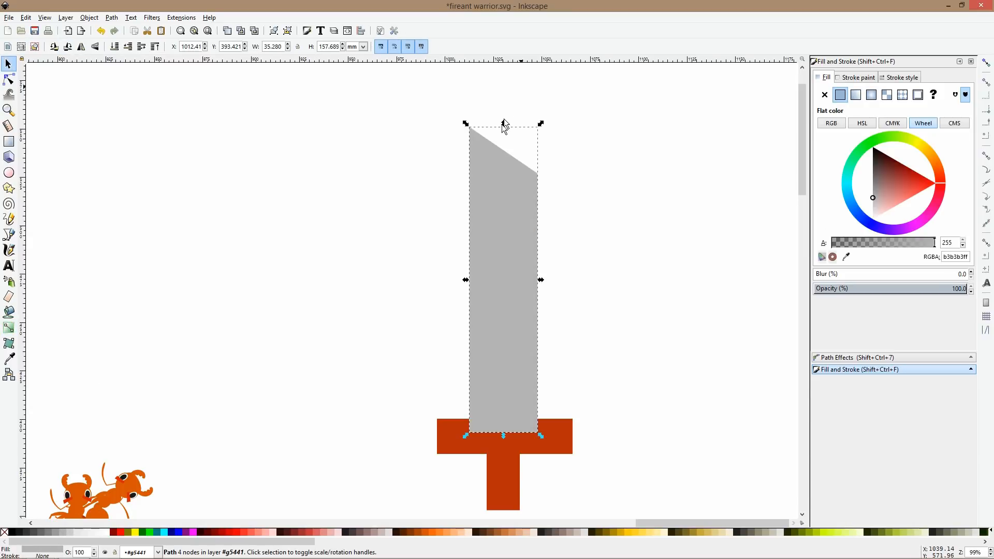
left_click_drag(505, 124, 500, 147)
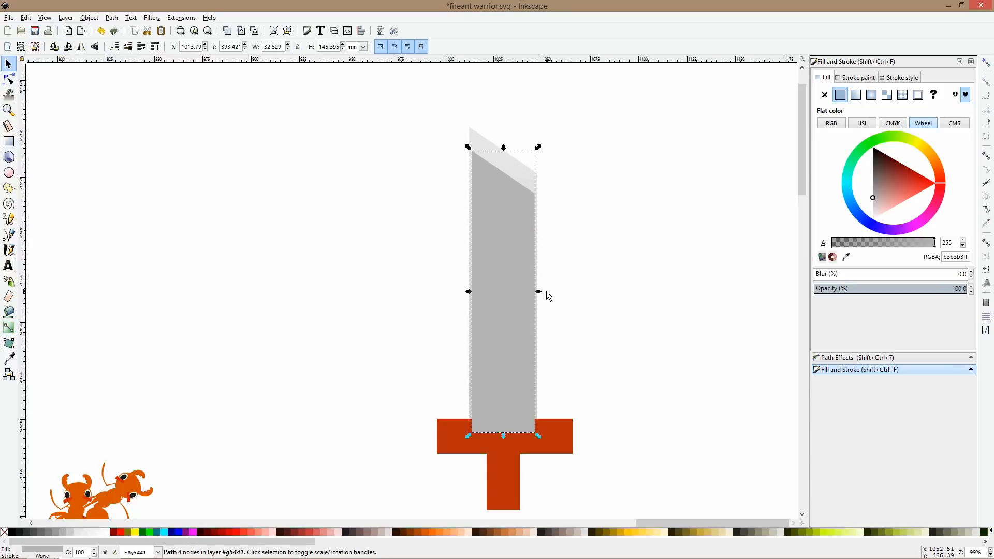
key("ctrl+z")
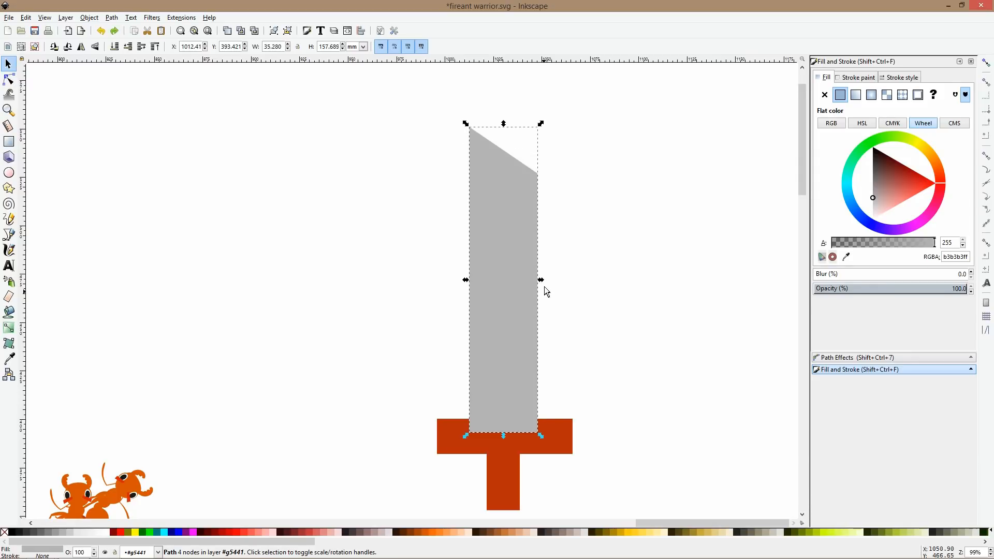
left_click_drag(542, 282, 530, 285)
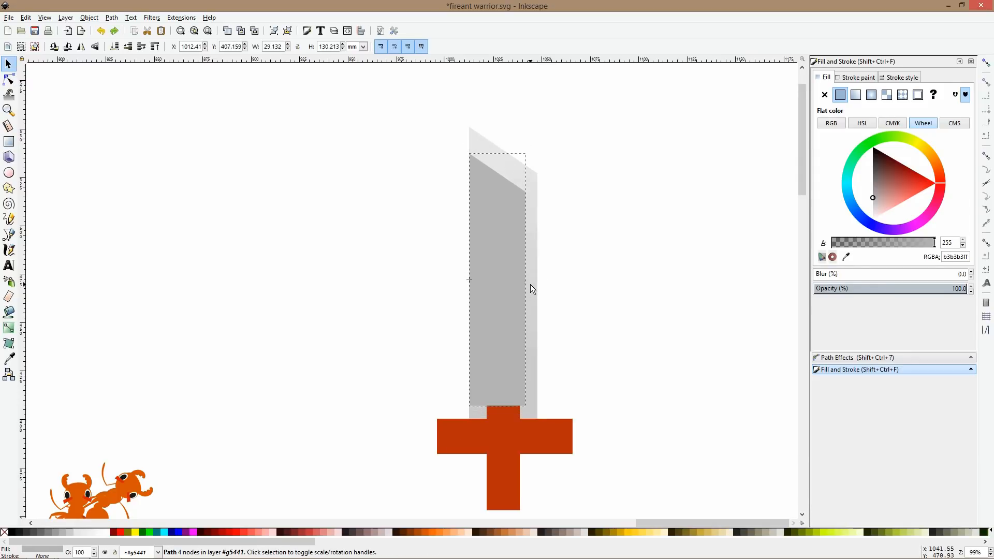
- Draw a rectangle about 31 by 172 mm over the grey copy's right edge and subtract it to narrow the copy
left_click(8, 79)
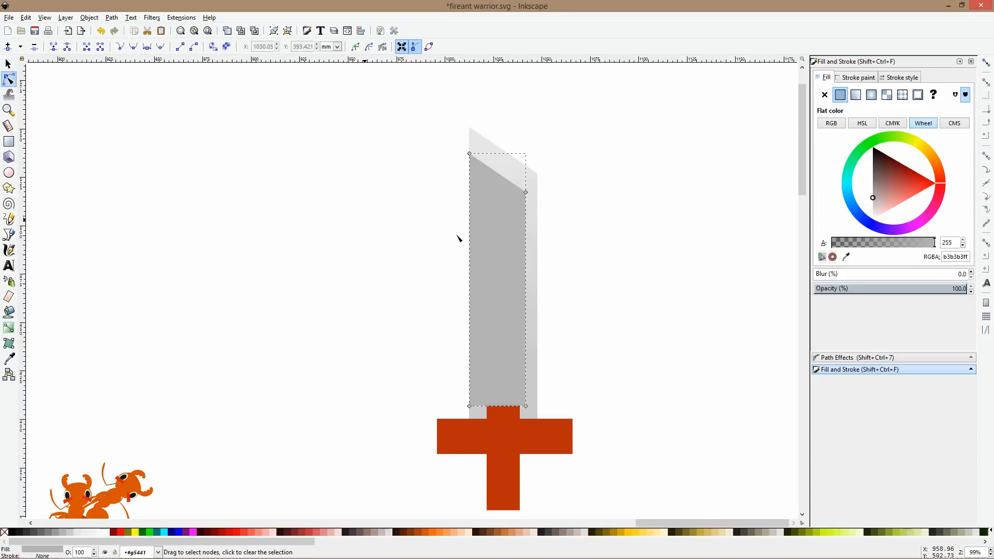
left_click(8, 141)
left_click_drag(515, 127, 577, 460)
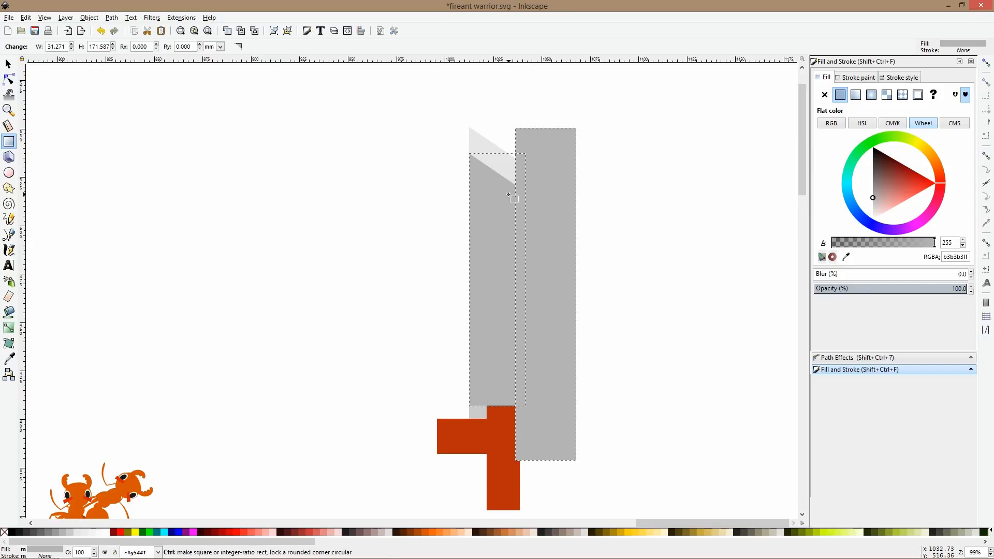
key("Delete")
- Extend the narrowed grey copy's lower edge down into the crossguard and lower the shape behind the handle and crossguard
left_click(16, 82)
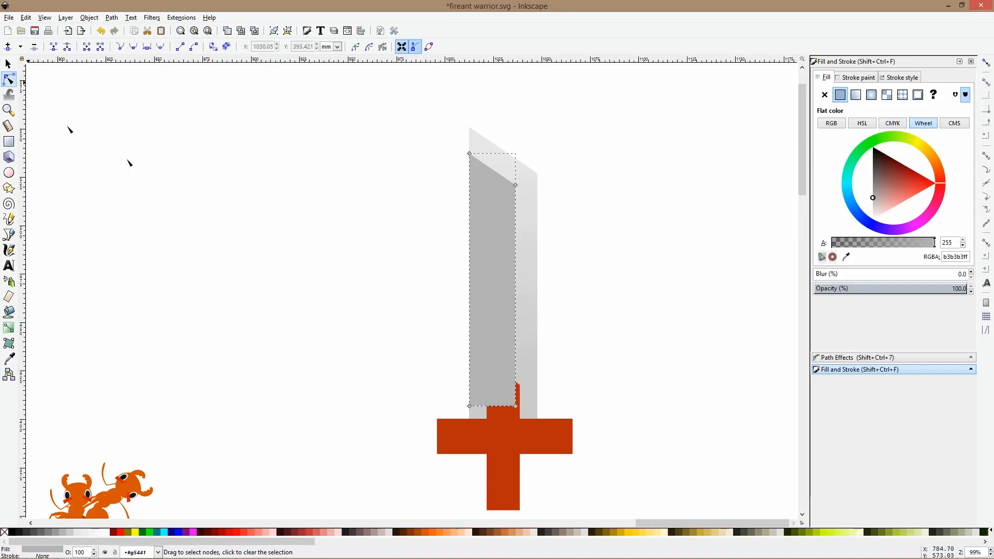
left_click_drag(449, 380, 524, 446)
left_click_drag(518, 407, 515, 430)
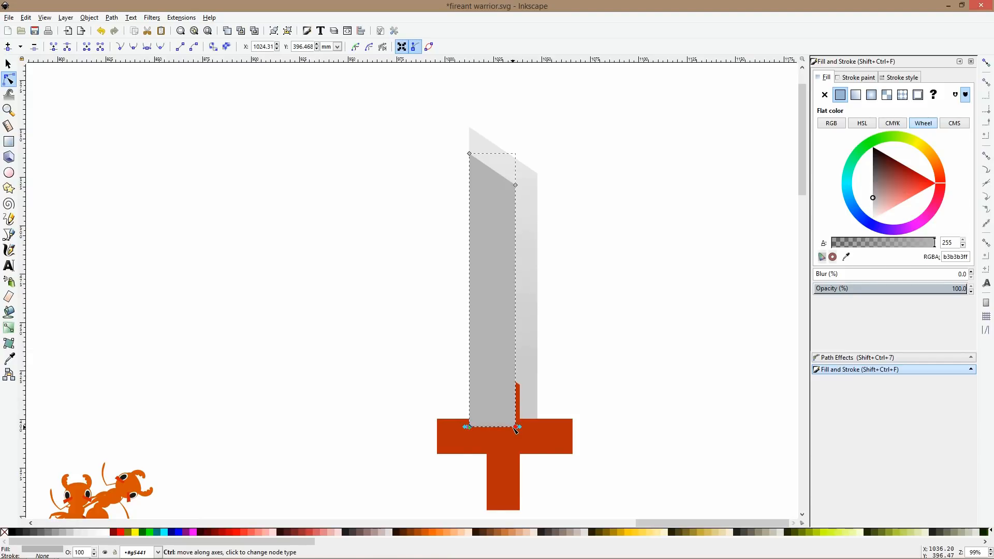
key("Escape")
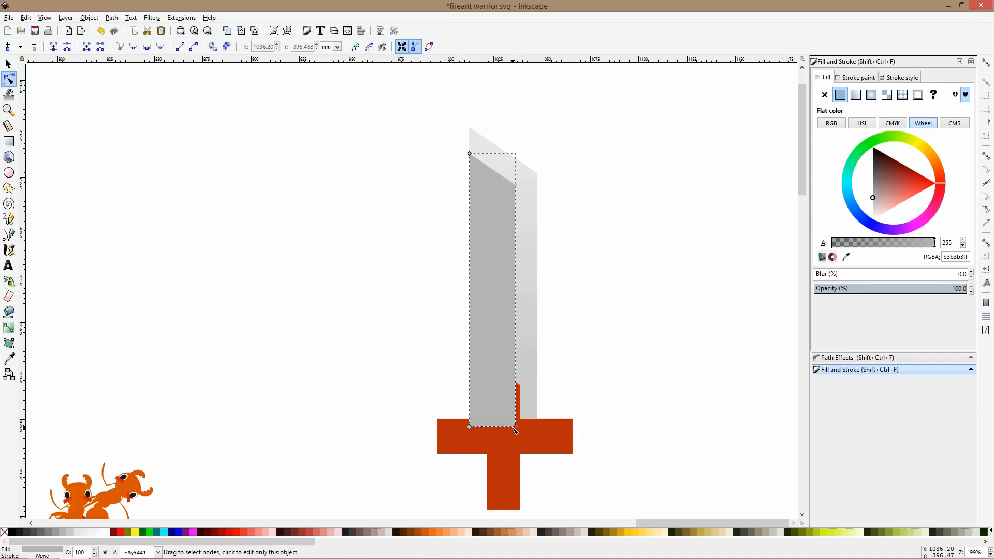
key("s")
key("Page_Down")
key("Page_Down")
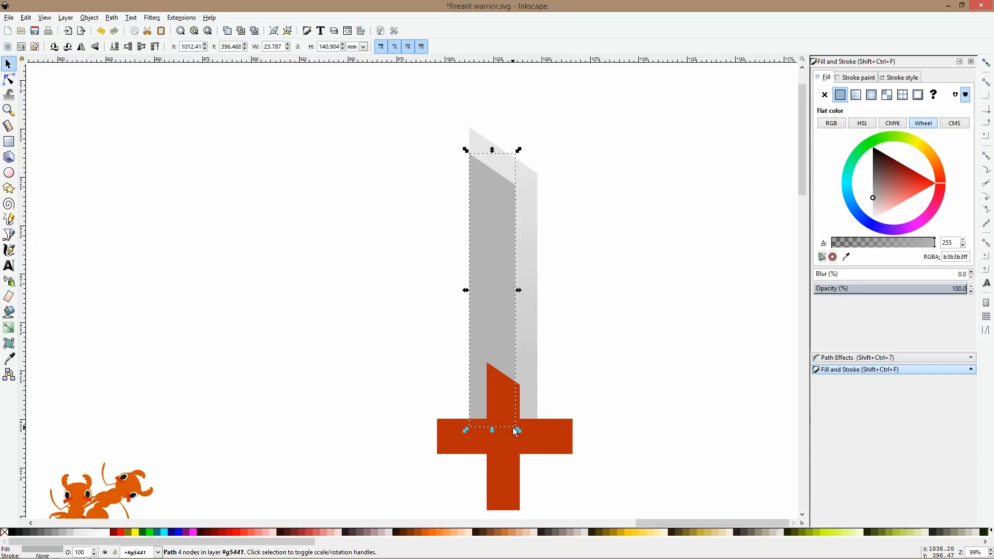
- Reposition the light blade's gradient so grey cccccc starts near the tip and e6e6e6 ends just above the handle
left_click(529, 266)
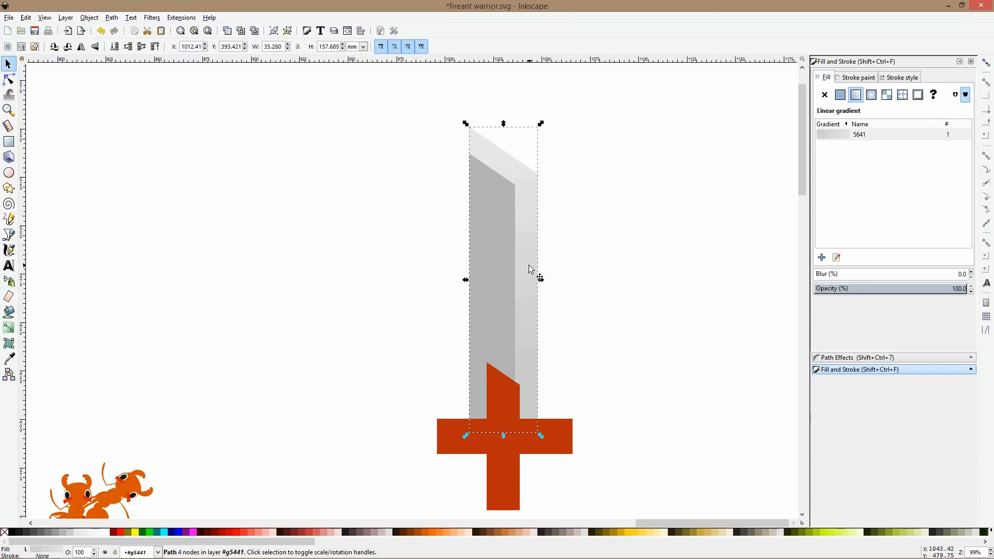
left_click(9, 327)
mouse_move(511, 160)
left_mouse_down()
mouse_move(509, 340)
mouse_move(494, 122)
left_mouse_up()
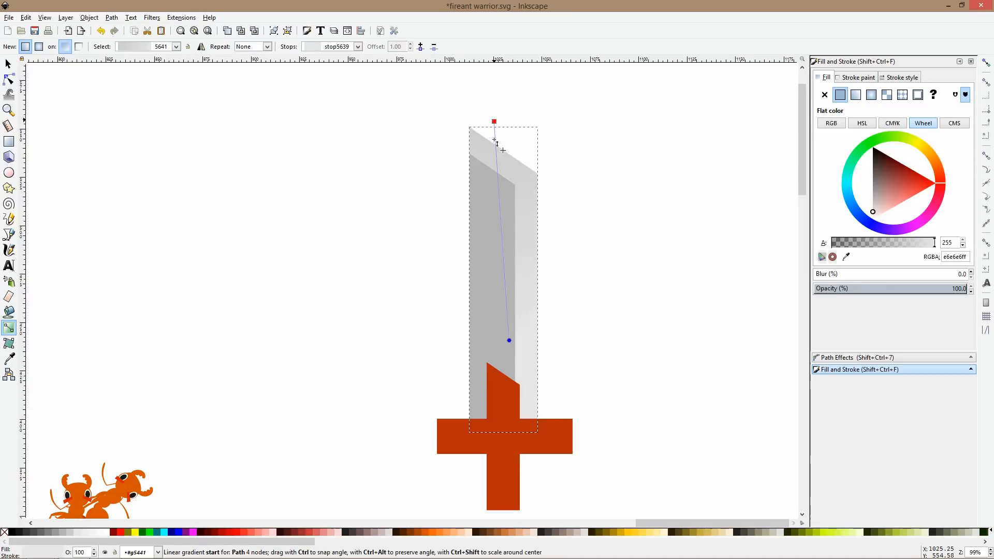
left_click_drag(497, 174, 495, 160)
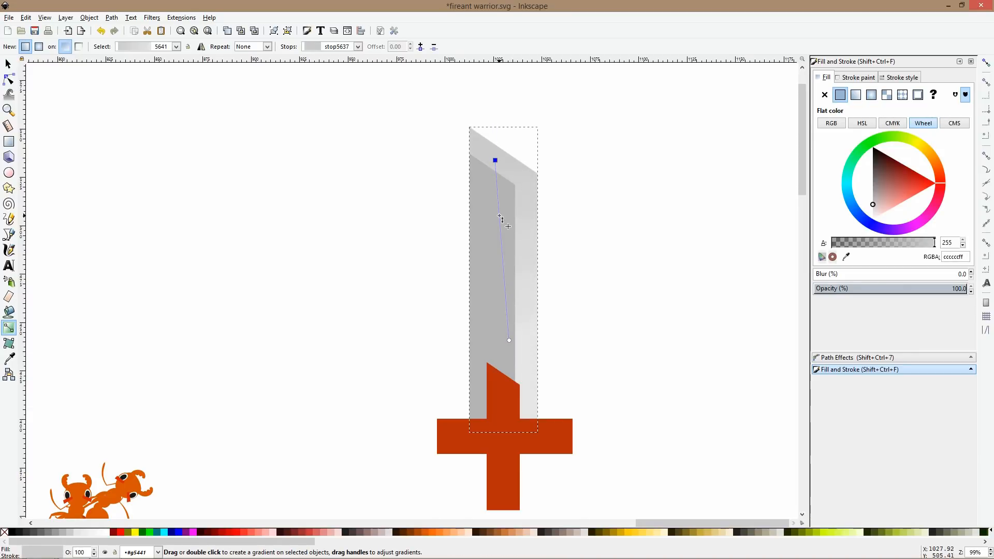
key("s")
- Fill the sword's handle with brown 784421 at full alpha
left_click(504, 383)
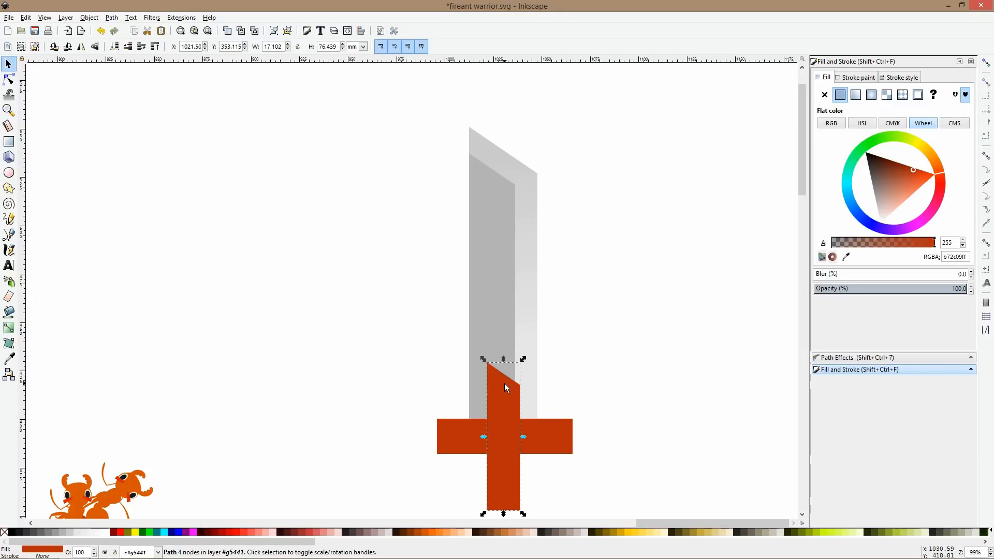
left_click(894, 241)
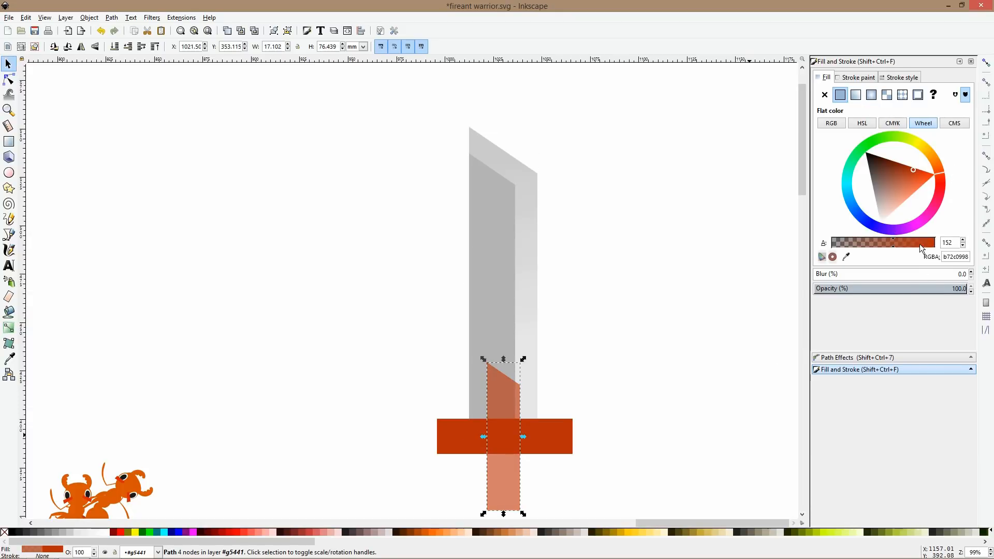
left_click_drag(921, 247, 990, 245)
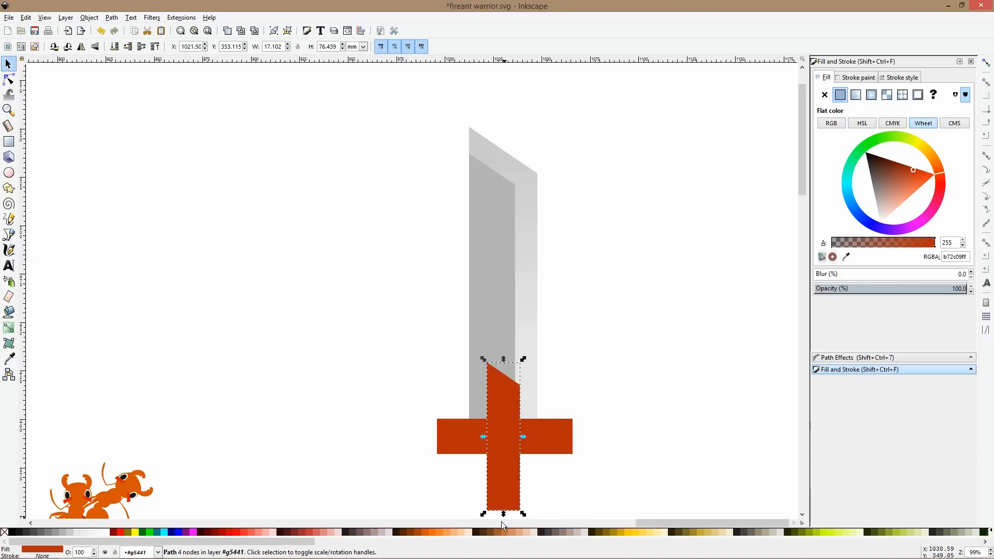
left_click(489, 532)
- Fill the crossguard with the brown sampled from the handle
scroll(527, 412, "down", 4)
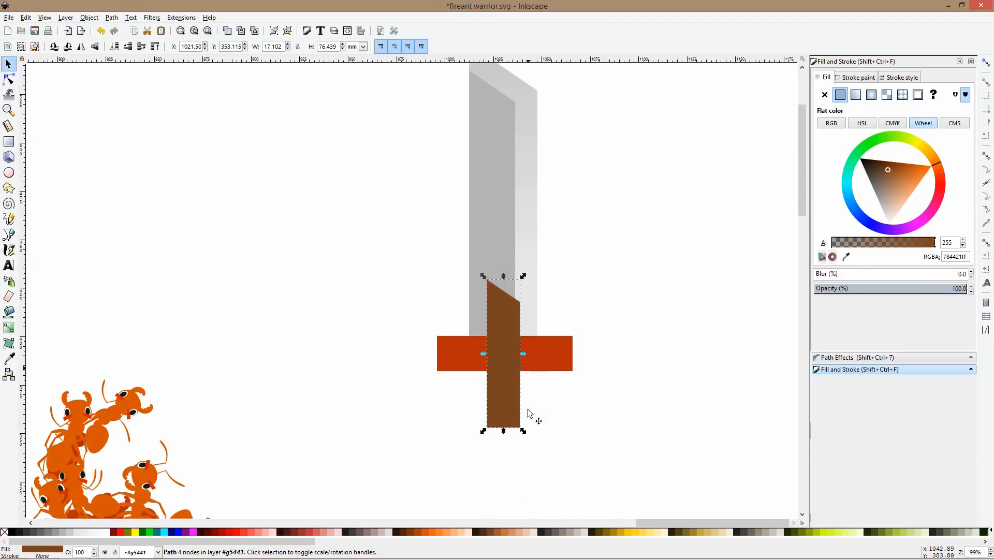
left_click(536, 368)
left_click(9, 359)
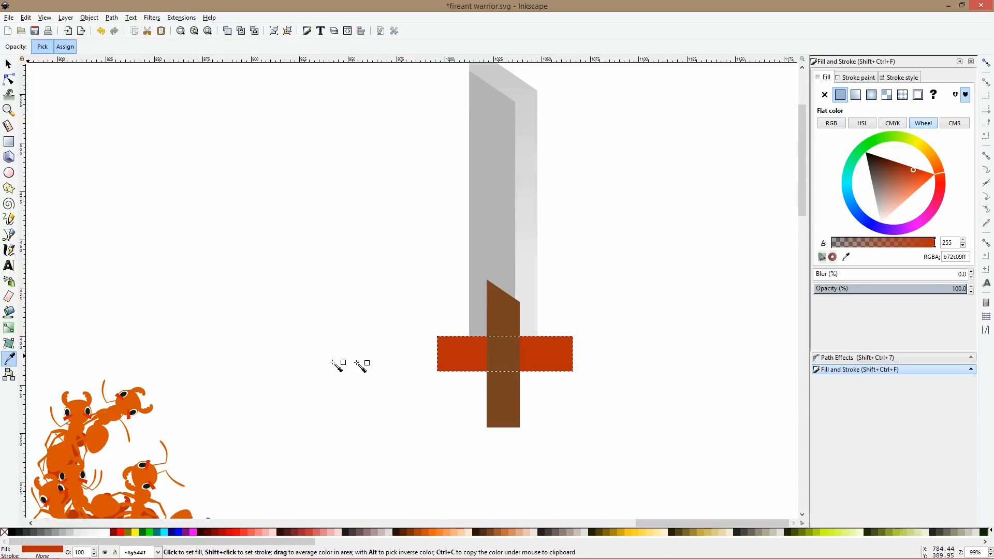
left_click(505, 322)
key("s")
- Draw a circle about 7.3 mm across on the handle above the crossguard and fill it with grey b3b3b3 sampled from the blade
left_click(502, 319)
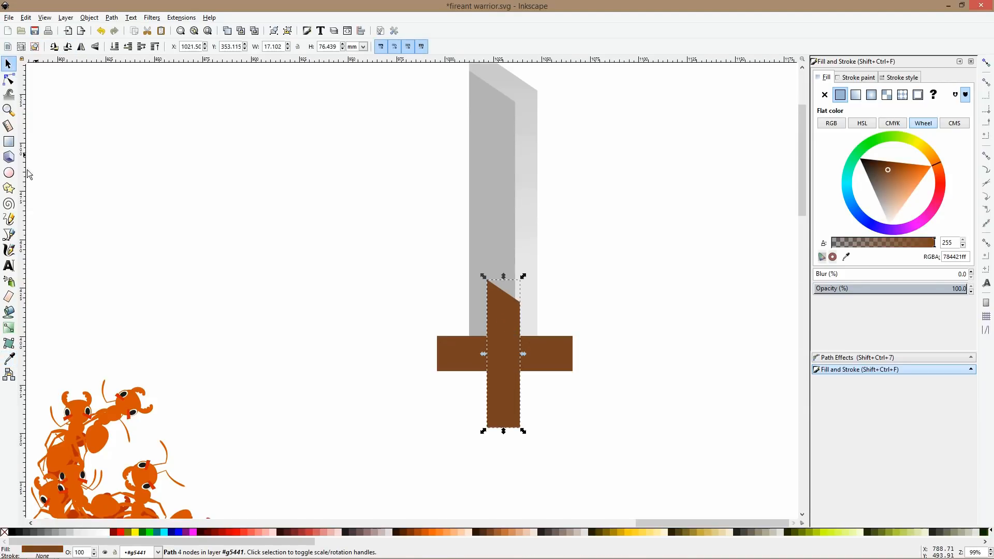
left_click(8, 172)
scroll(492, 355, "up", 3)
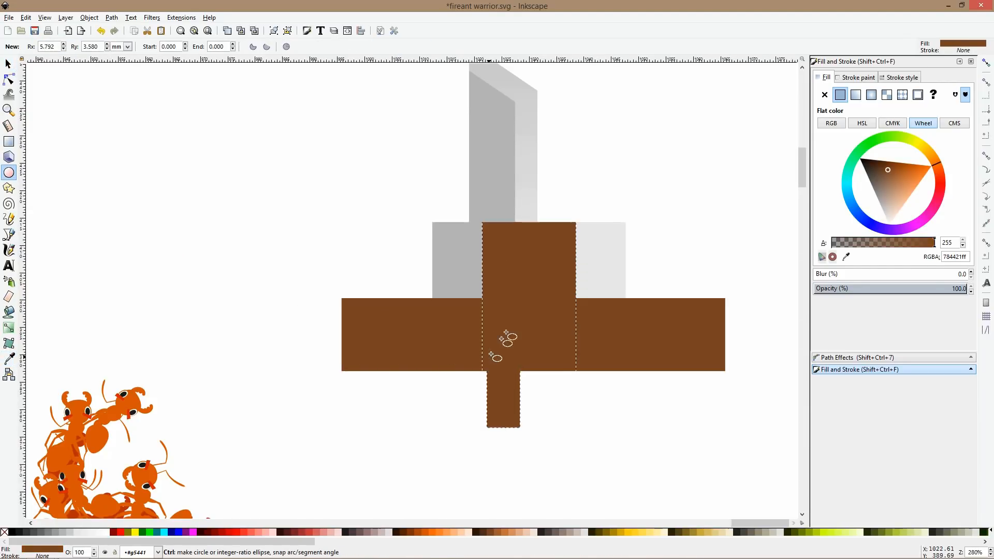
left_click_drag(512, 218, 549, 275)
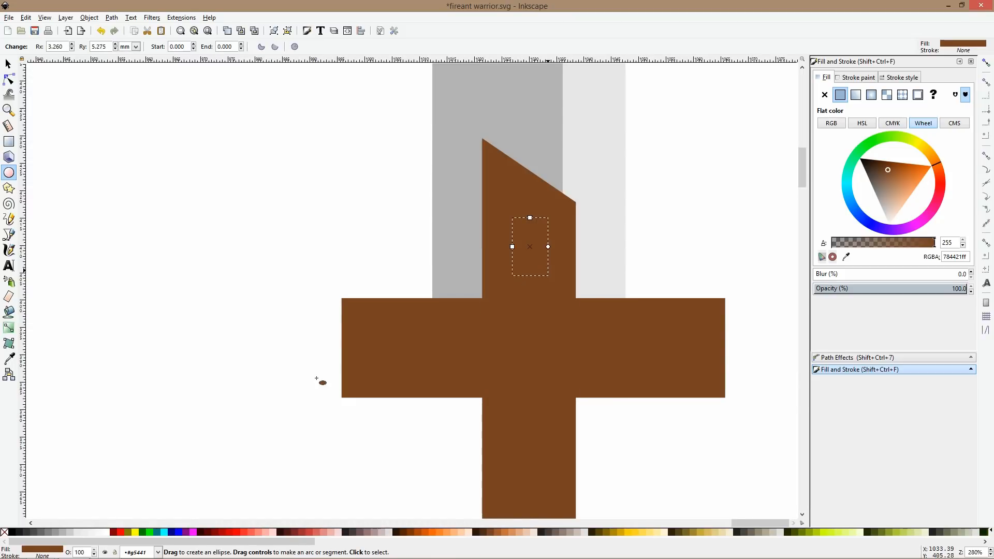
left_click(306, 357)
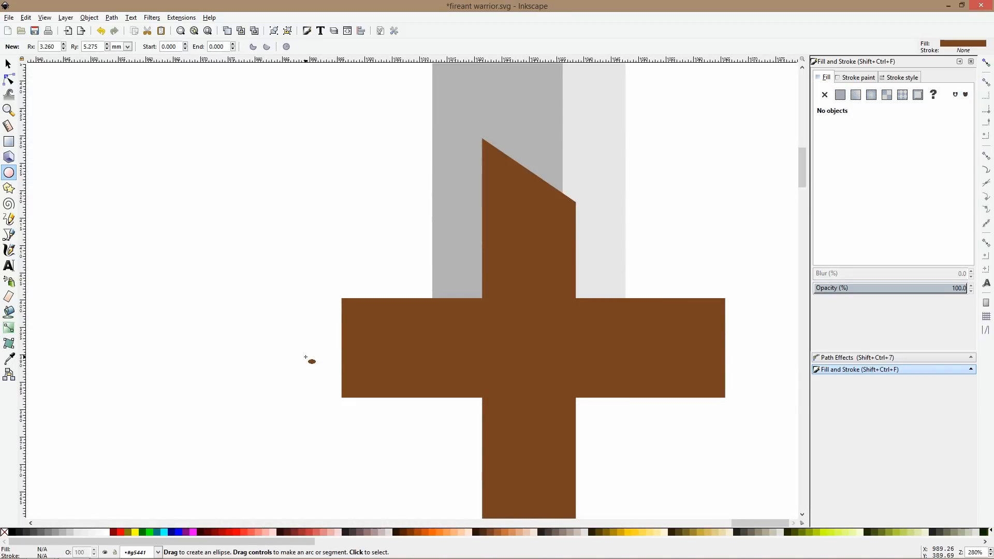
left_click_drag(516, 215, 554, 264)
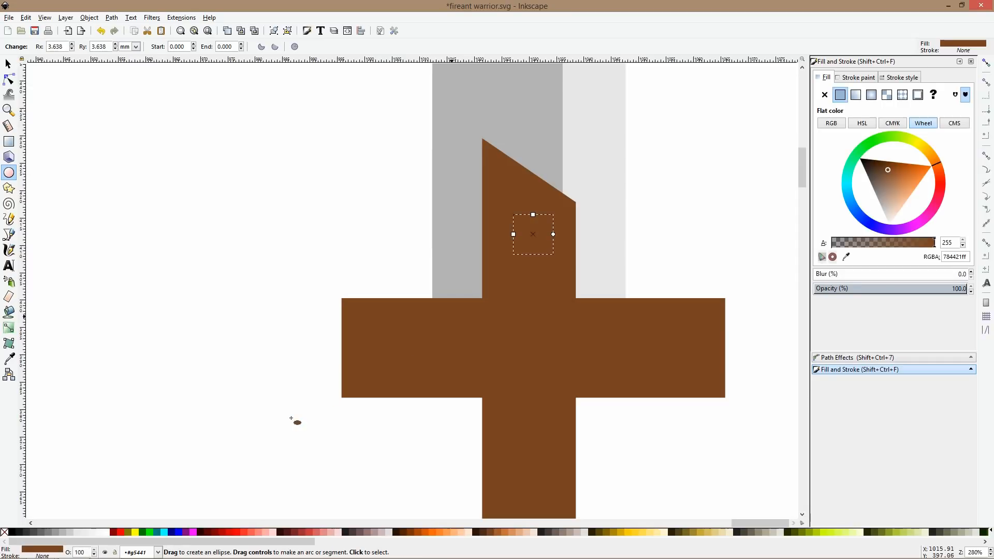
key("d")
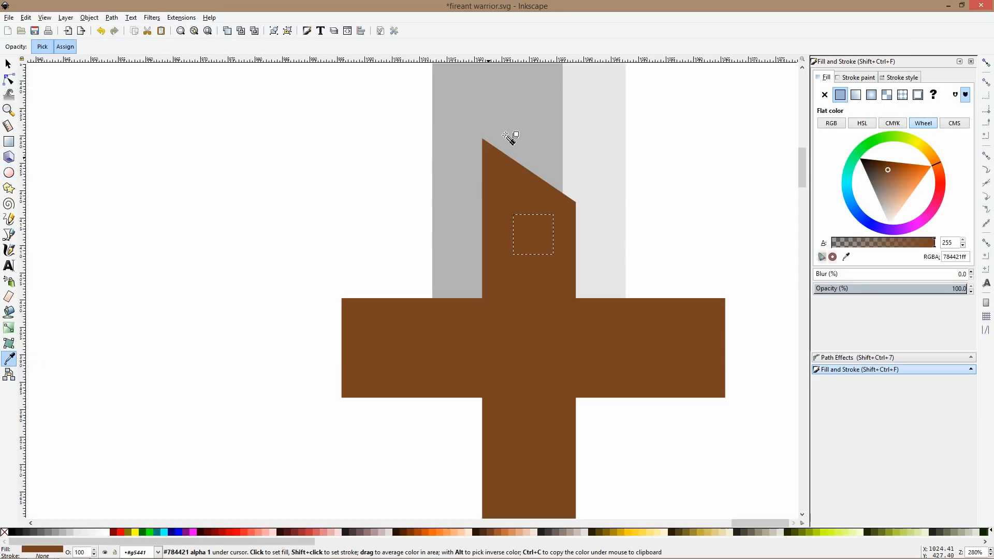
left_click(514, 129)
key("s")
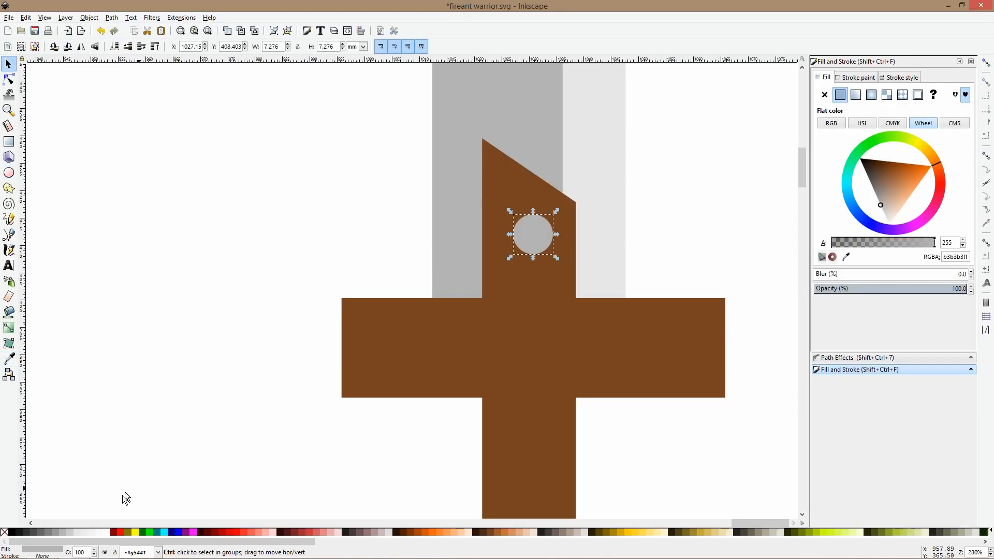
- Duplicate the grey circle, fill the copy with light grey ececec, and shrink it to about 4.4 mm toward the circle's upper left
left_click(83, 533)
left_click_drag(555, 256, 534, 233)
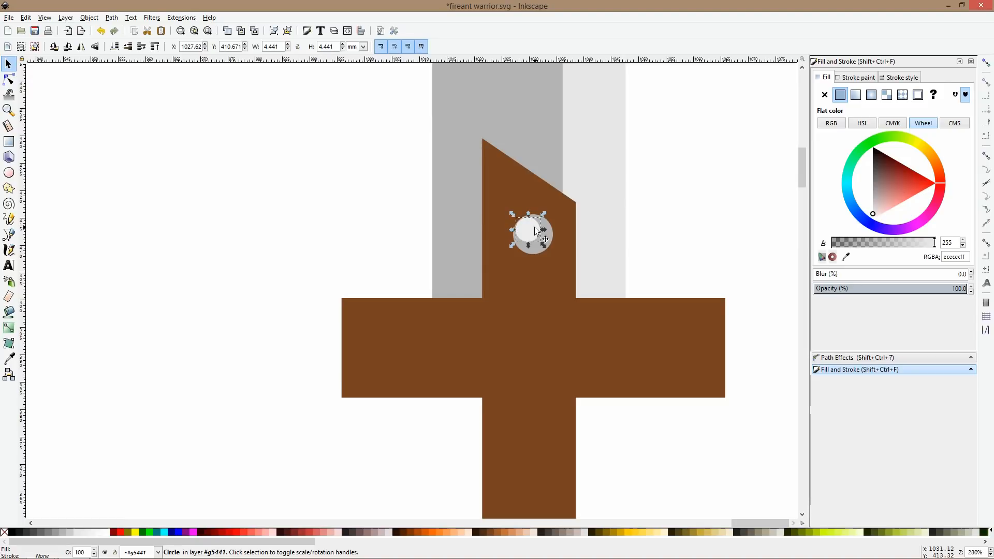
- Duplicate the larger grey rivet circle and fill the copy with a darker shade of the handle's brown, 5d3921
left_click(549, 236, "ctrl")
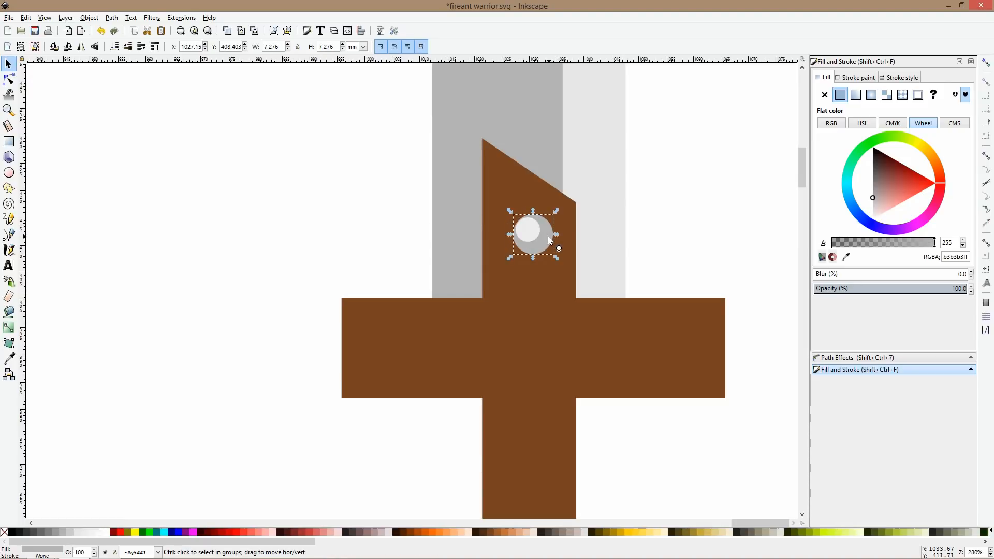
key("ctrl+d")
left_click(9, 359)
left_click(403, 354)
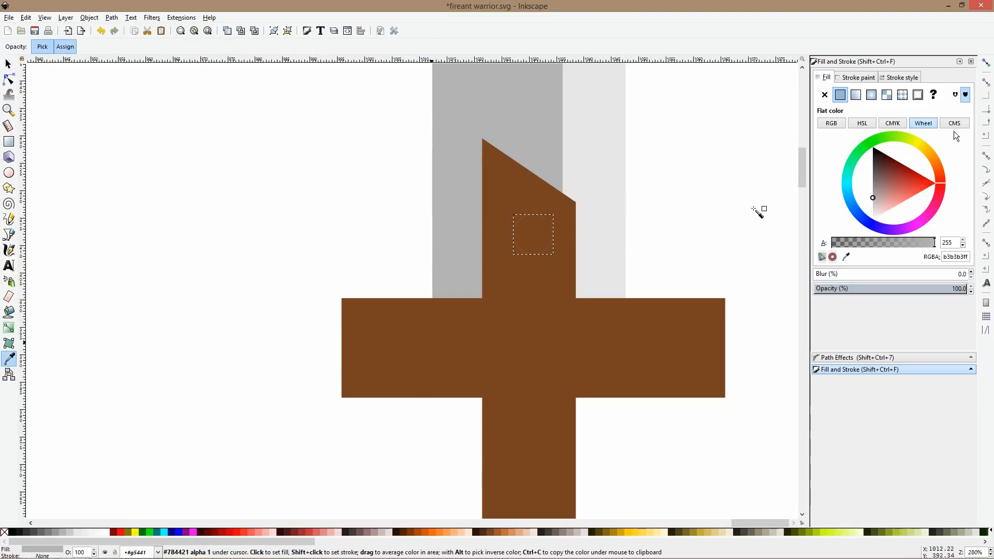
left_click(880, 169)
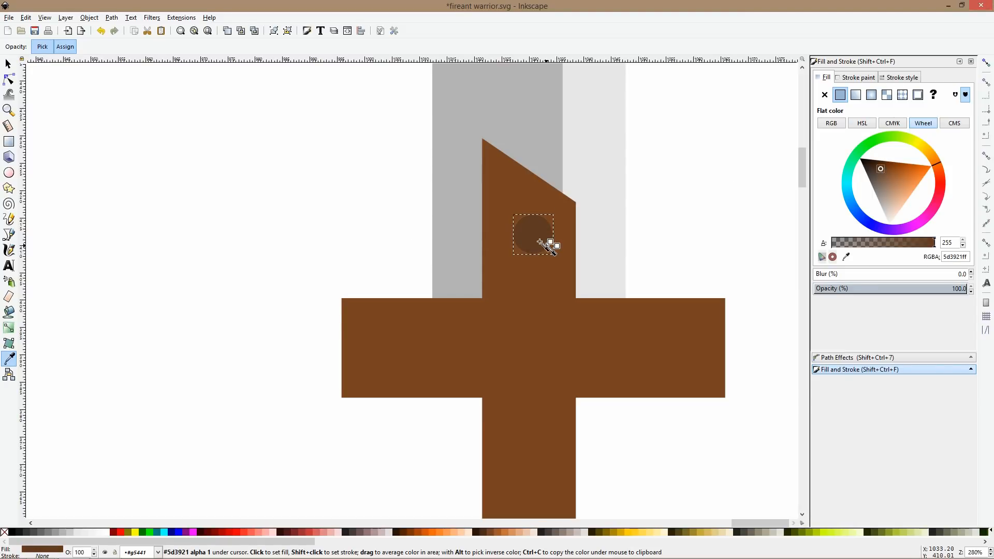
- Place the dark brown circle behind both grey circles and size it to about 8.8 mm, offset slightly downward as a shadow
left_click(8, 63)
left_click_drag(557, 234, 559, 232)
key("Page_Down")
key("Page_Down")
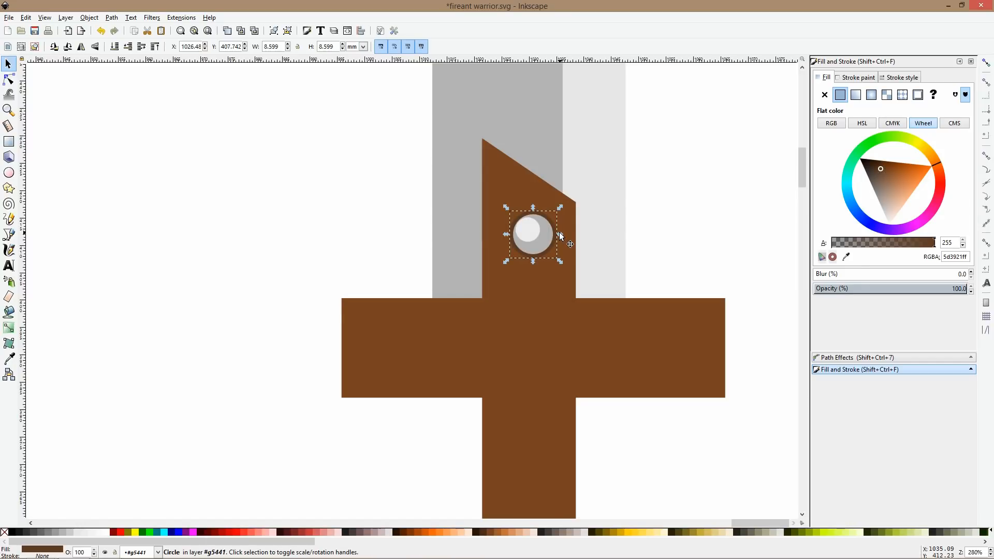
left_click_drag(562, 232, 561, 231)
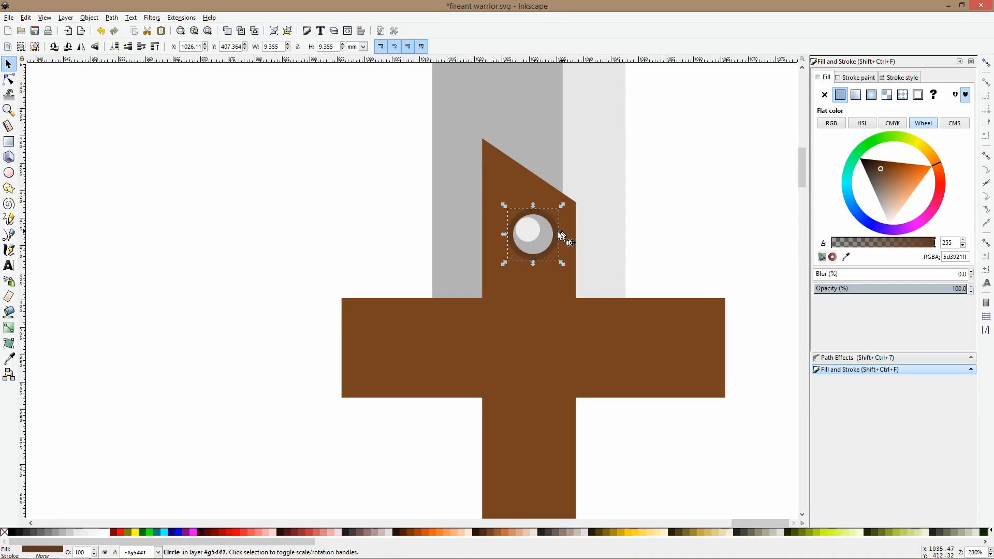
scroll(554, 228, "up", 1, "ctrl")
key("Down")
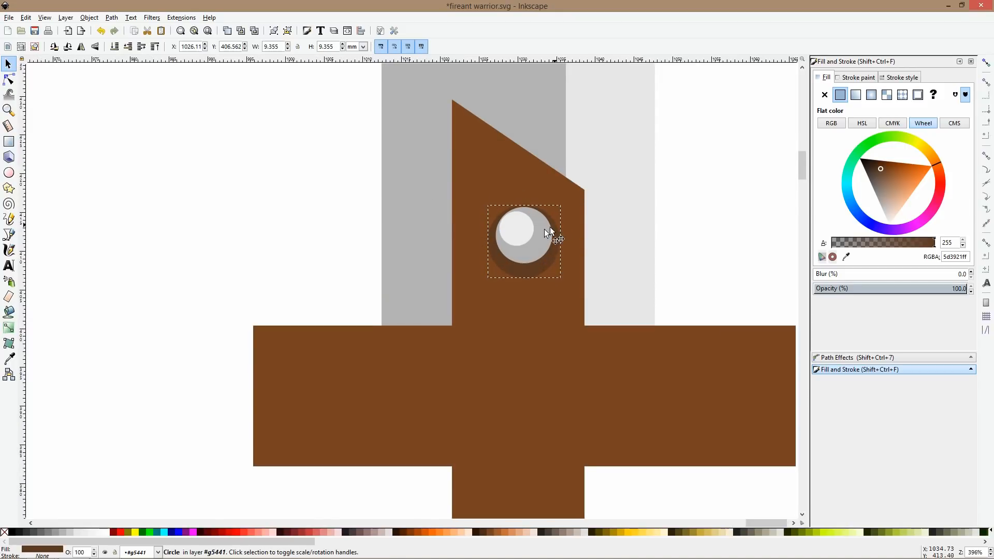
left_click_drag(524, 283, 524, 280)
- Group the three rivet circles and place a duplicate of the group straight below the first rivet
left_click(527, 256, "shift")
left_click(517, 231, "shift")
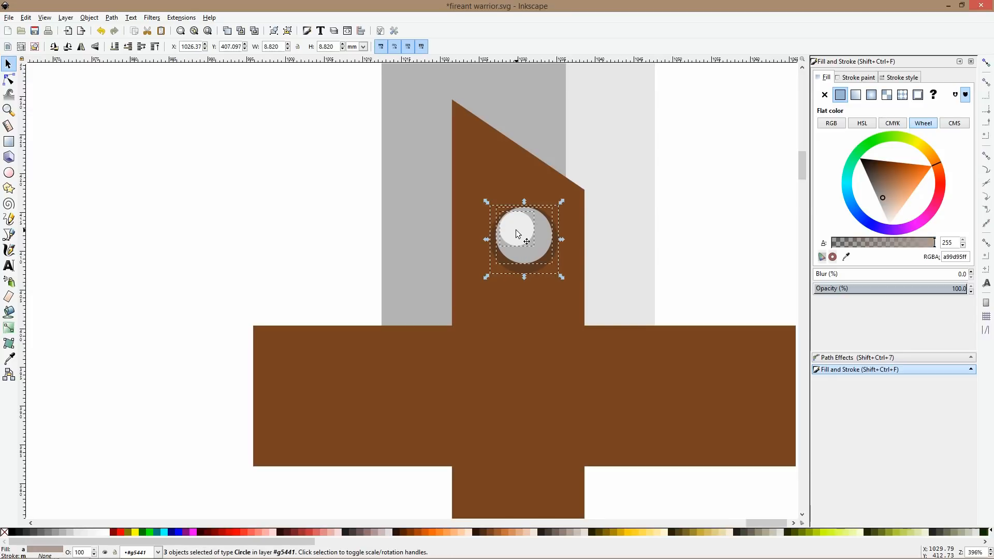
key("ctrl+g")
key("ctrl+d")
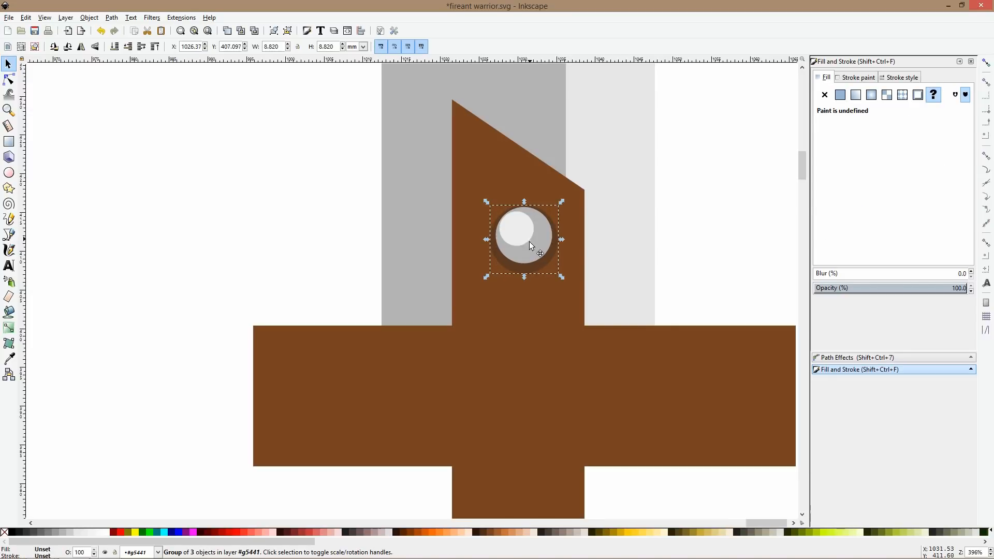
left_click_drag(529, 241, 527, 350)
- Scale both rivets down together, keeping proportions, to about 6.2 mm wide and 16 mm in overall height
left_click(529, 256, "shift")
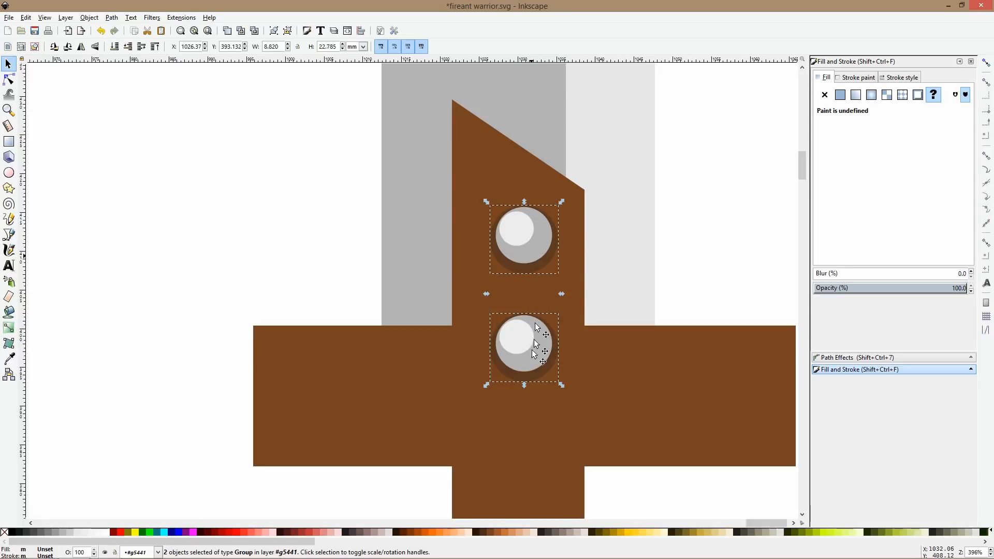
left_click_drag(524, 386, 524, 331)
scroll(588, 335, "down", 4)
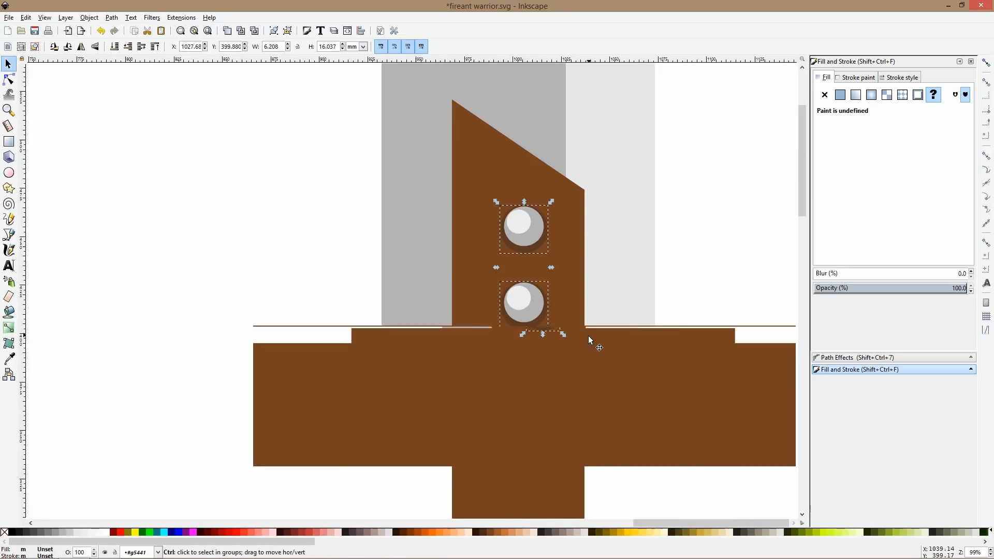
left_click(690, 285)
scroll(690, 285, "down", 3)
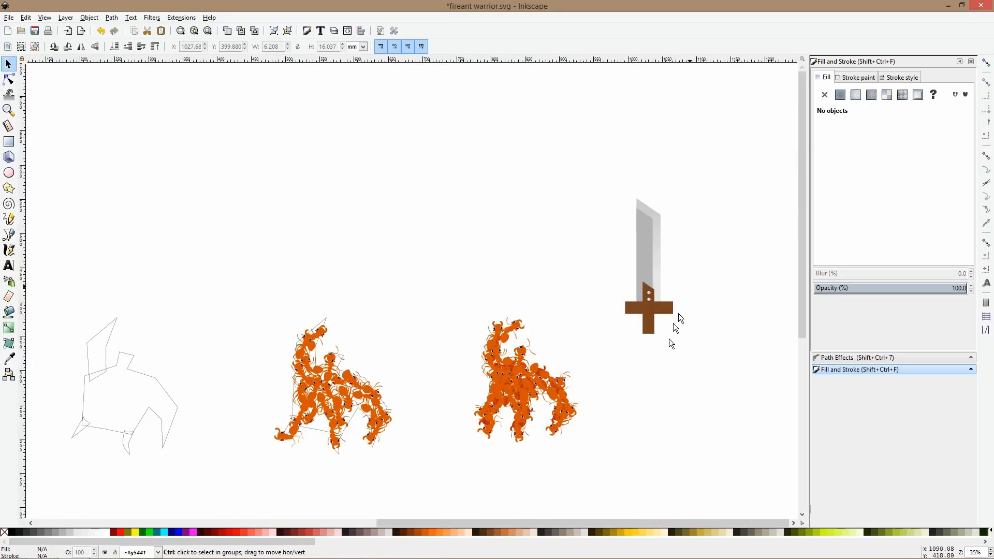
- Round the lower end of the sword handle by bending its straight bottom edge into a symmetric downward curve
scroll(667, 344, "up", 1)
key("n")
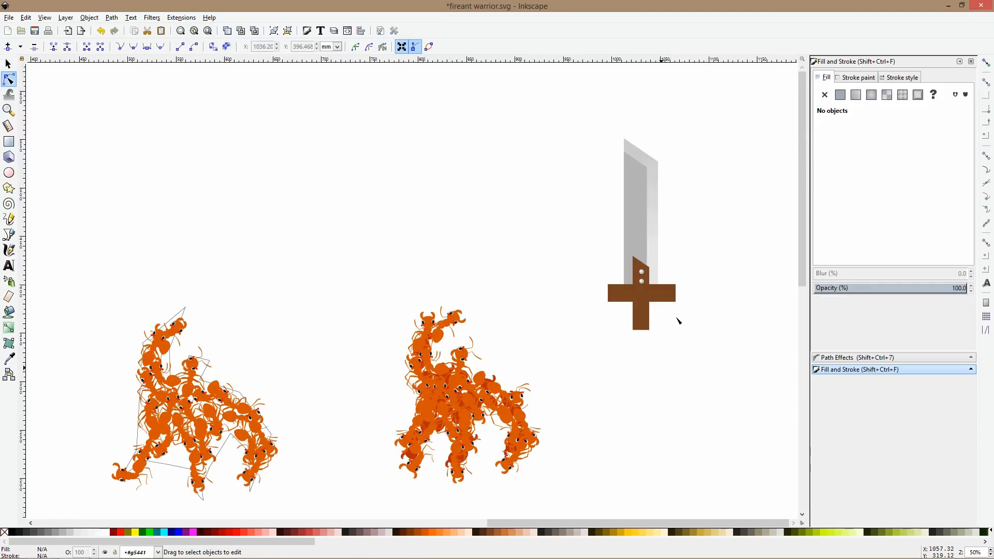
scroll(653, 326, "up", 2)
left_click(607, 339)
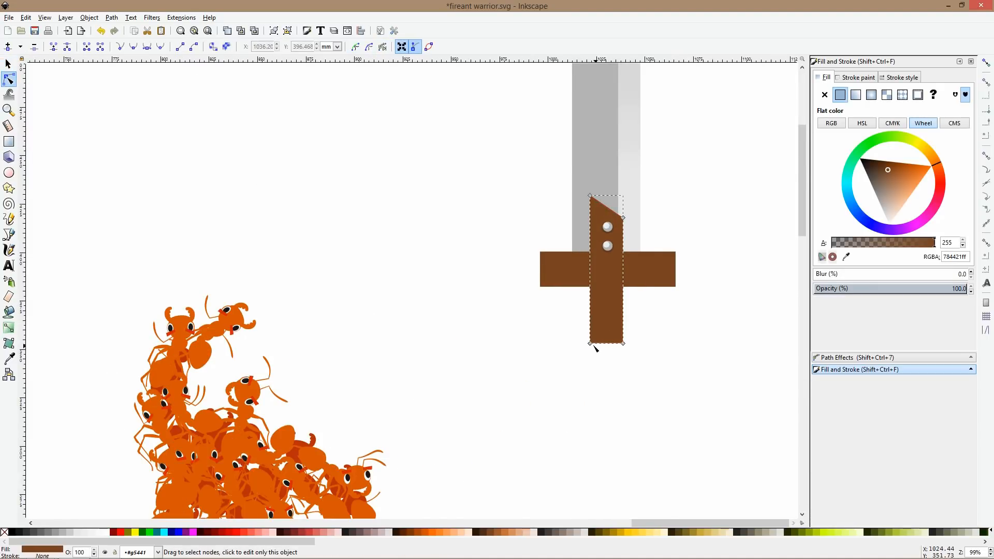
left_click(608, 344)
left_click_drag(607, 346, 607, 354)
key("ctrl+z")
scroll(607, 354, "up", 4)
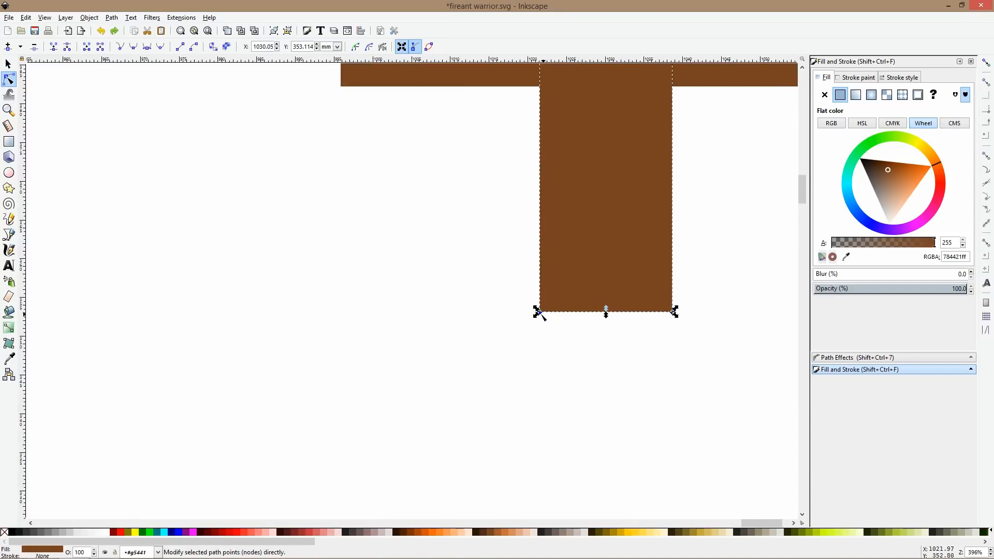
left_click_drag(574, 312, 540, 362)
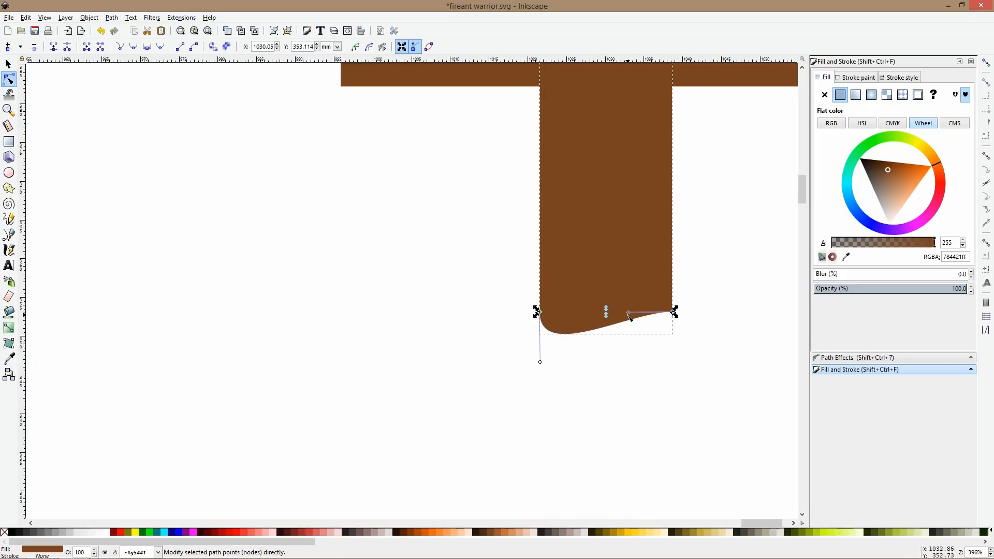
left_click_drag(629, 313, 674, 359)
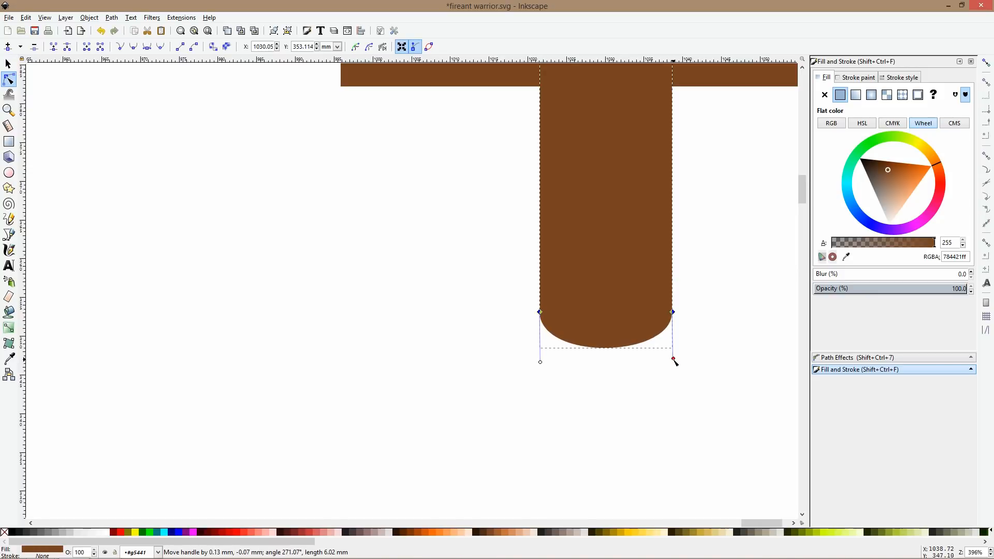
left_click(690, 381)
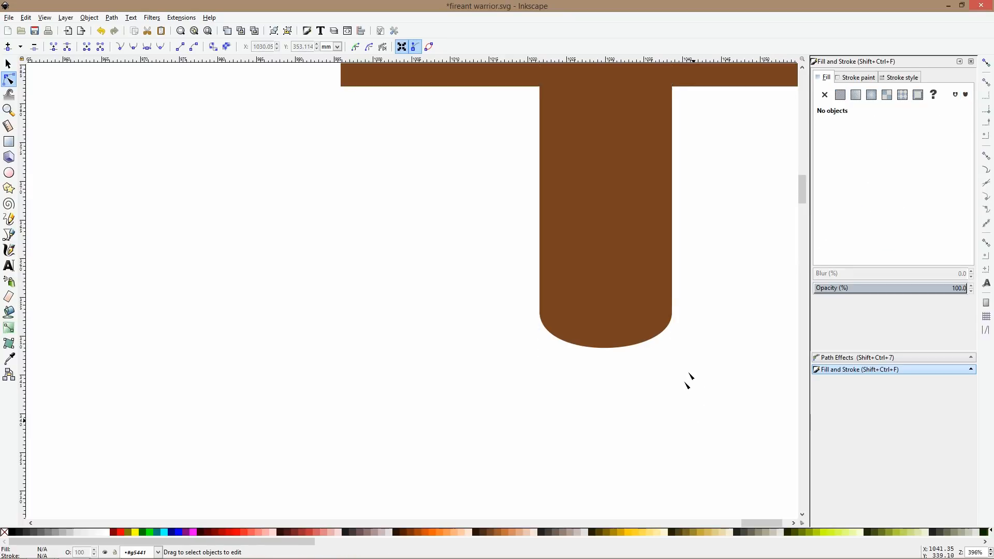
- Draw a closed six-point band with the Bezier tool diagonally across the upper blade, bending at the blade's inner ridge
scroll(691, 371, "down", 4)
scroll(701, 348, "down", 2)
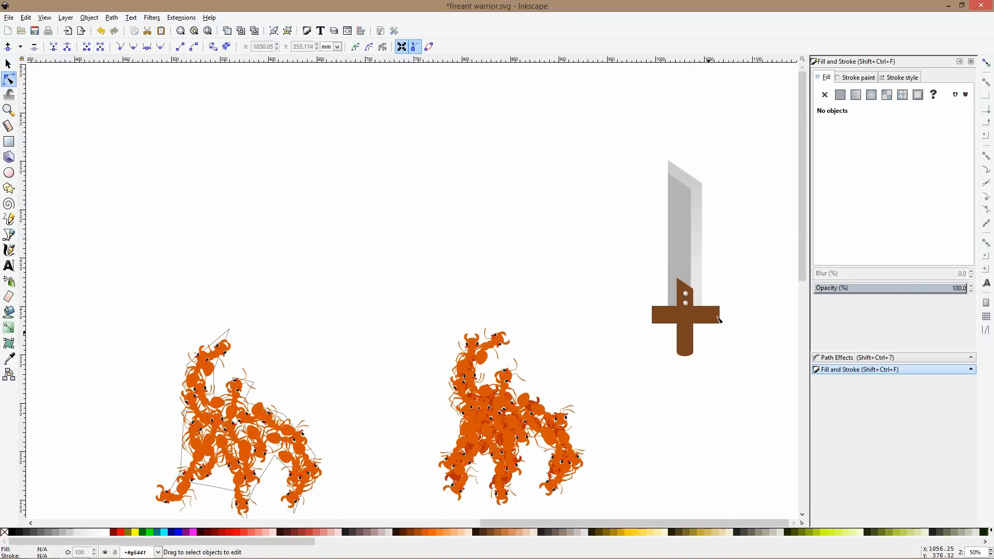
key("s")
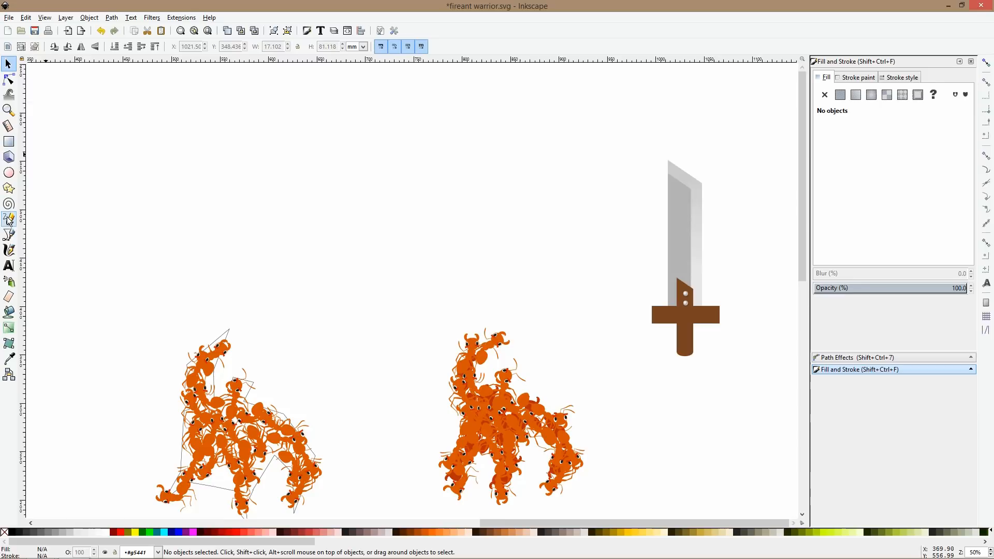
left_click(9, 234)
scroll(720, 194, "up", 2)
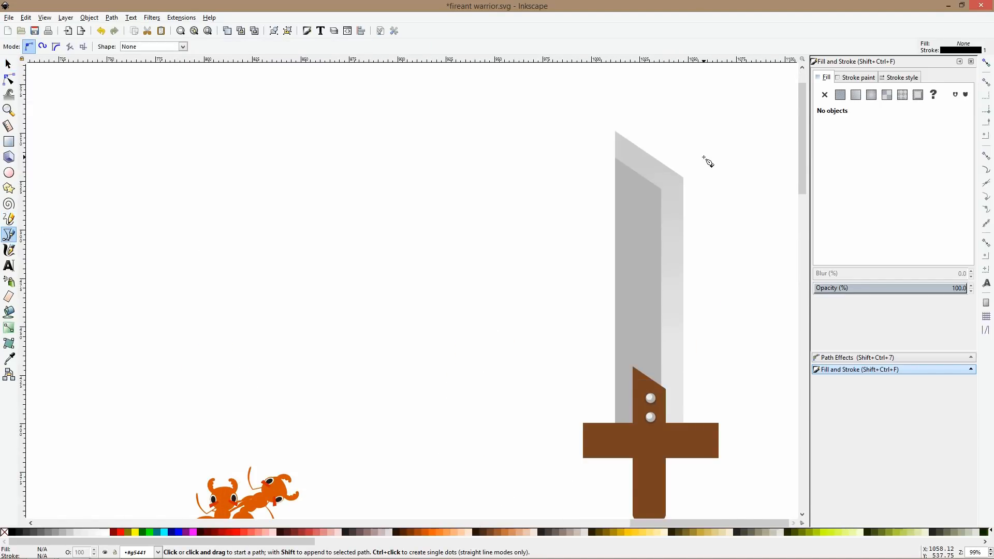
left_click(595, 170)
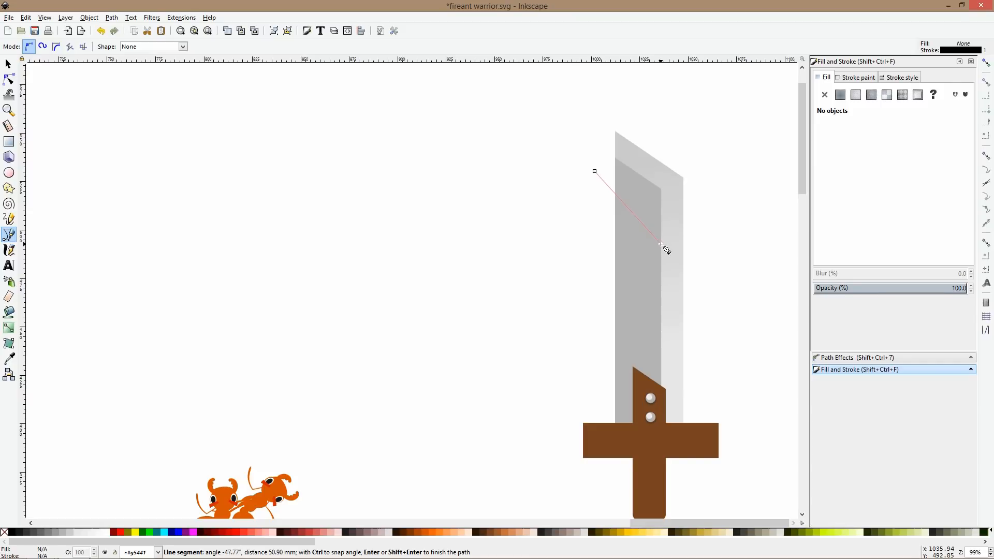
left_click(691, 262)
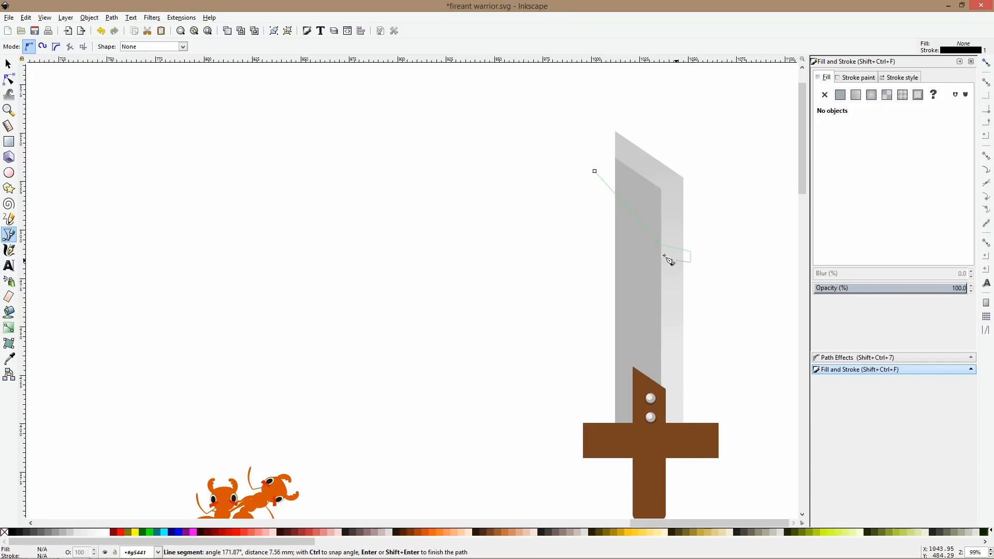
left_click(661, 256)
left_click(586, 196)
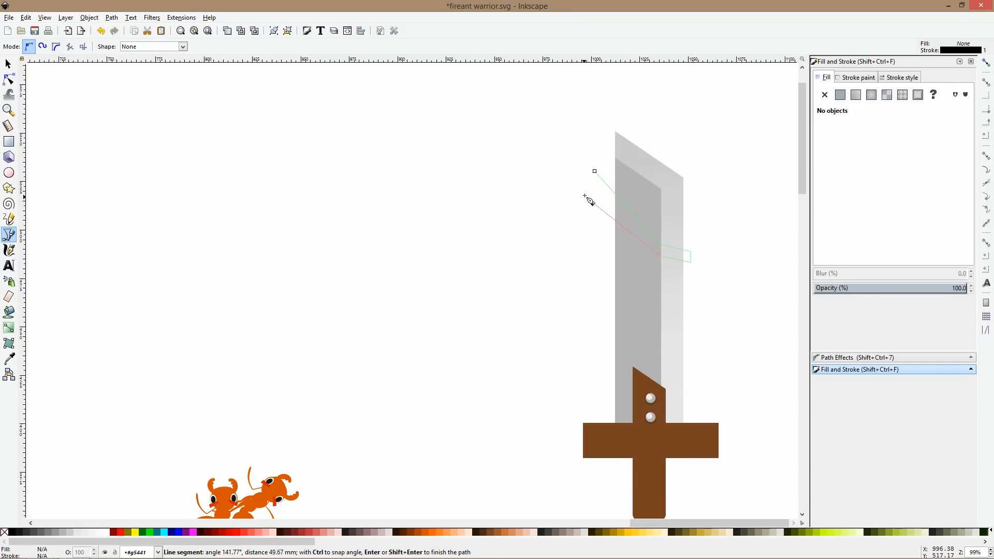
left_click(595, 171)
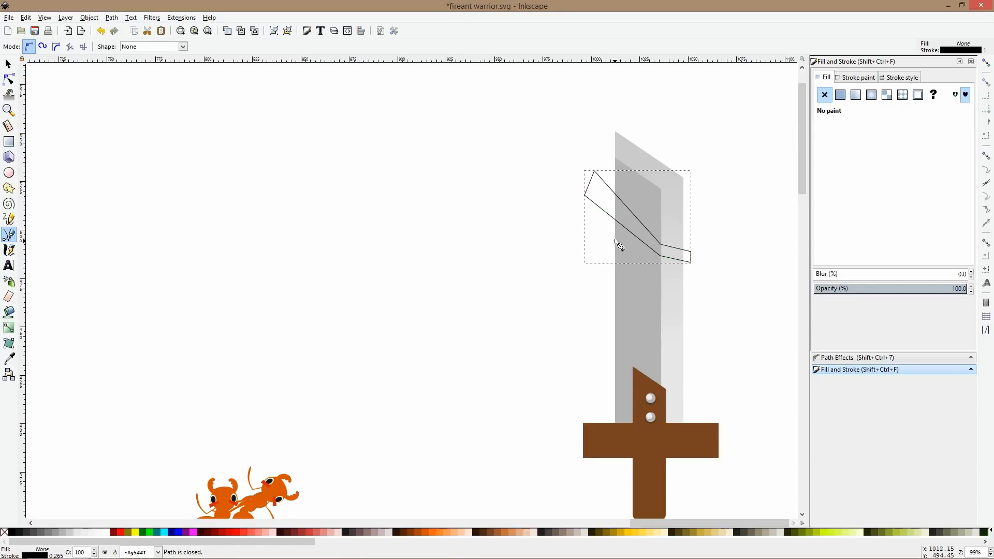
- Draw a second, narrower closed band, about 48 by 37 mm, just below the first, bending at the same ridge
left_click(594, 228)
left_click(661, 276)
left_click(686, 275)
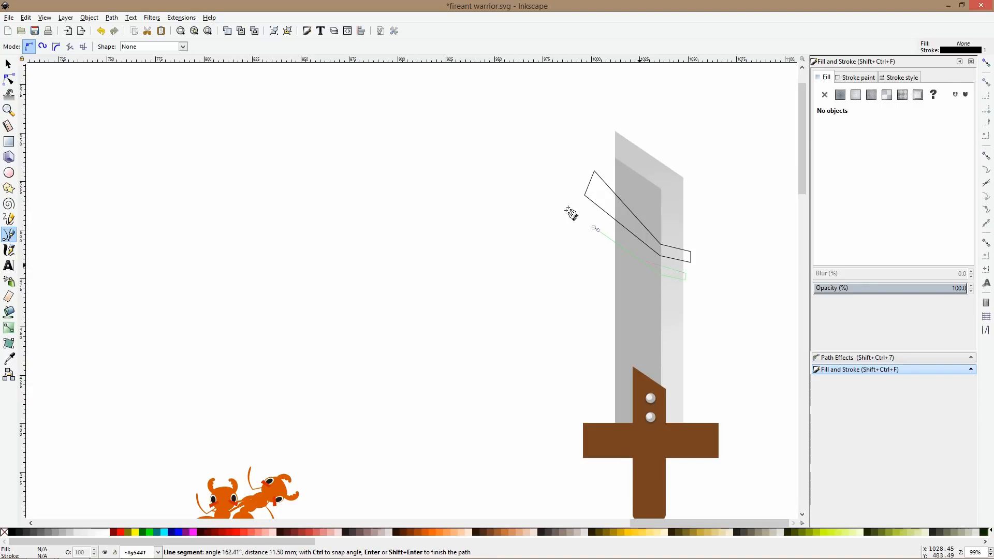
left_click(594, 228)
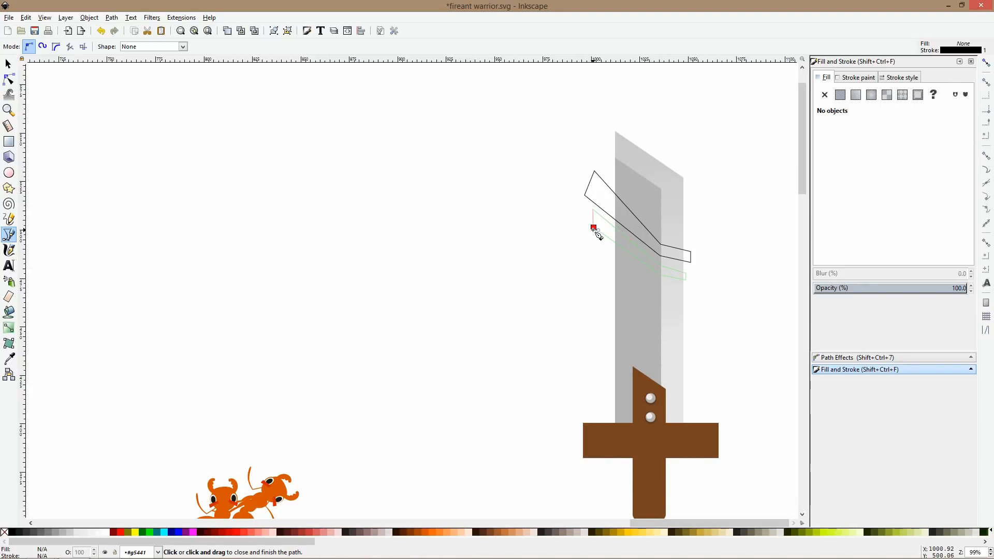
key("s")
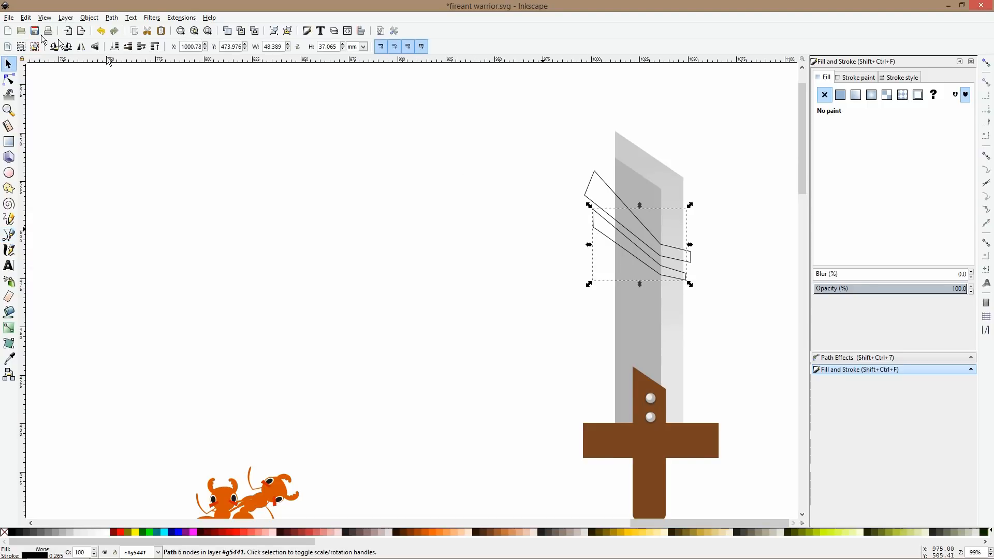
- Reshape the upper band by lowering its ridge and right-end nodes so it slopes more steeply across the blade's edge
left_click(9, 79)
scroll(651, 221, "up", 1)
left_click_drag(572, 171, 560, 194)
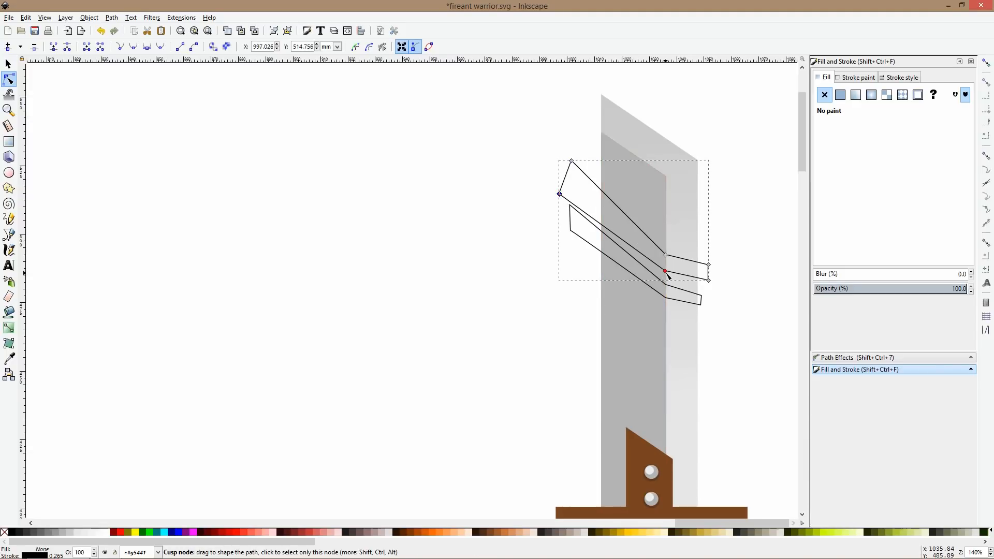
left_click_drag(666, 272, 667, 279)
scroll(672, 291, "up", 1)
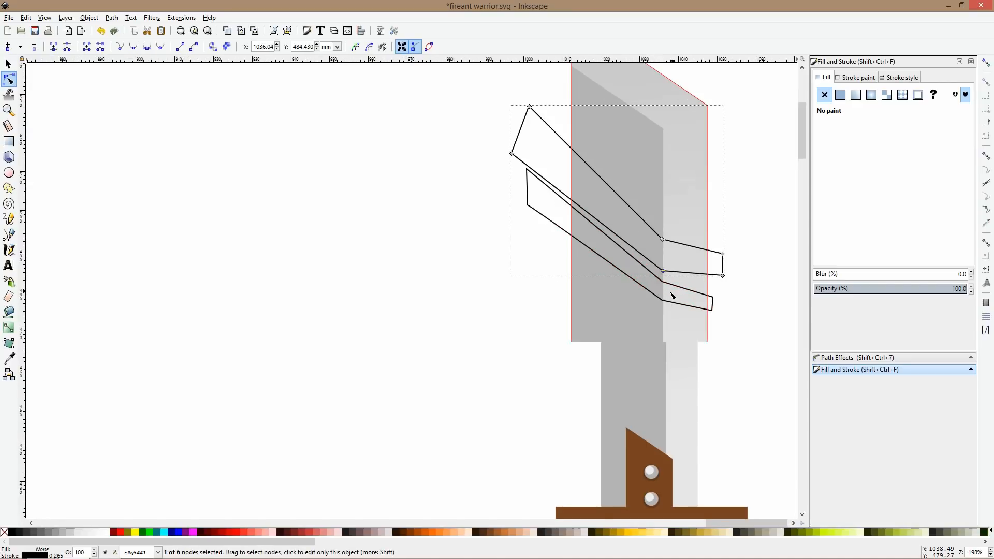
left_click(673, 286)
left_click(722, 275)
left_click_drag(721, 275, 719, 292)
left_click_drag(723, 254, 721, 271)
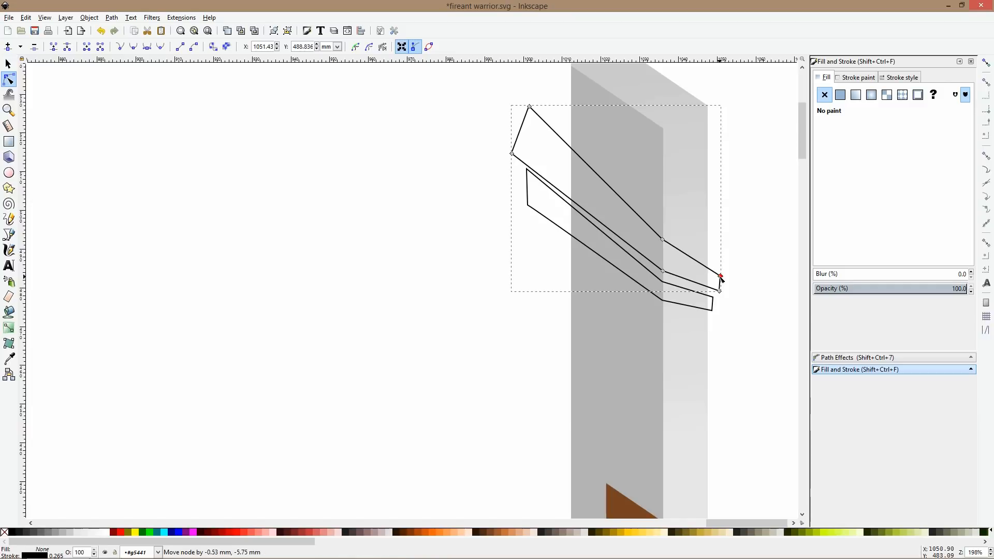
left_click_drag(664, 241, 664, 244)
- Combine the two diagonal bands into a single path
key("s")
left_click(662, 283, "shift")
key("ctrl+k")
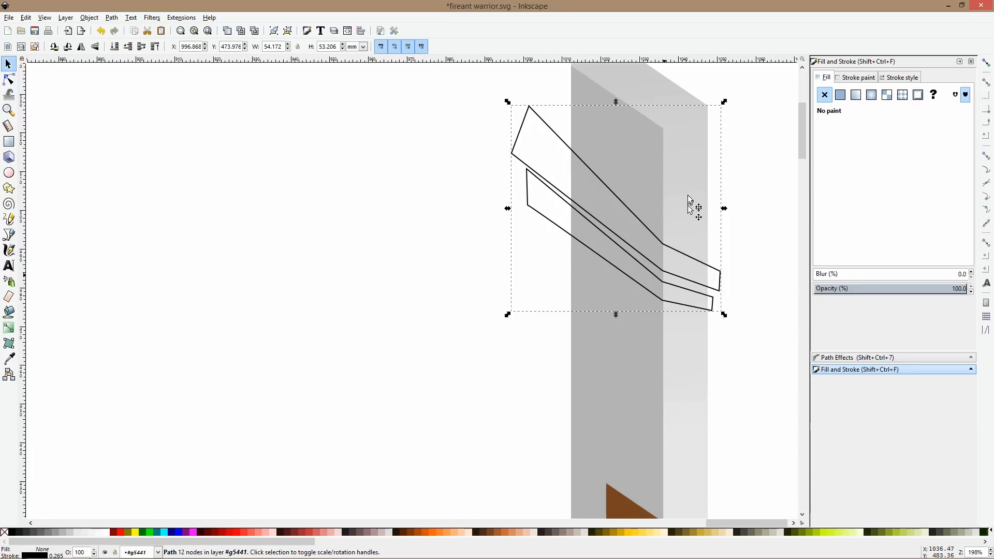
- Trim the bands to the blade by intersecting them with a duplicate of the full blade shape, and fill them light grey e6e6e6
left_click(649, 187)
left_click(682, 184)
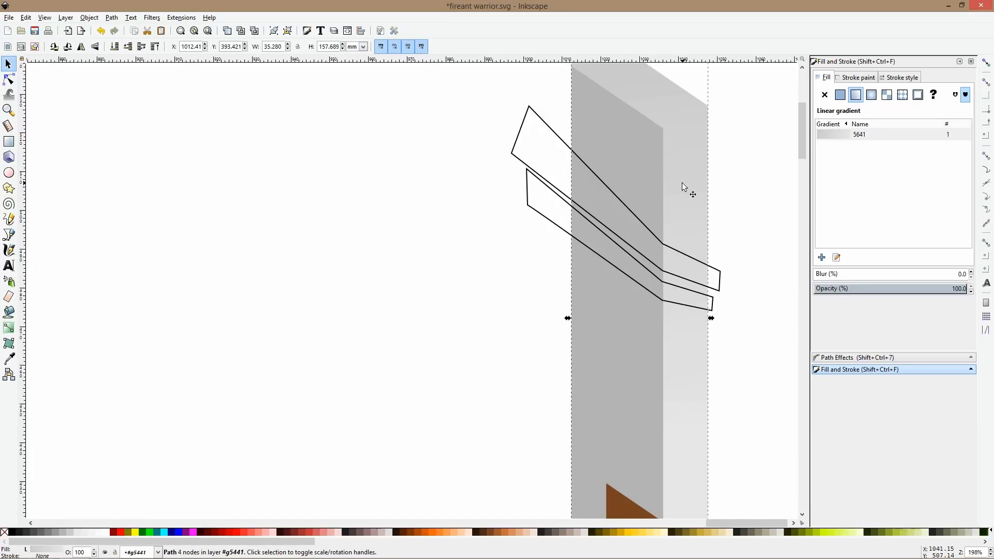
key("ctrl+d")
left_click(718, 269, "shift")
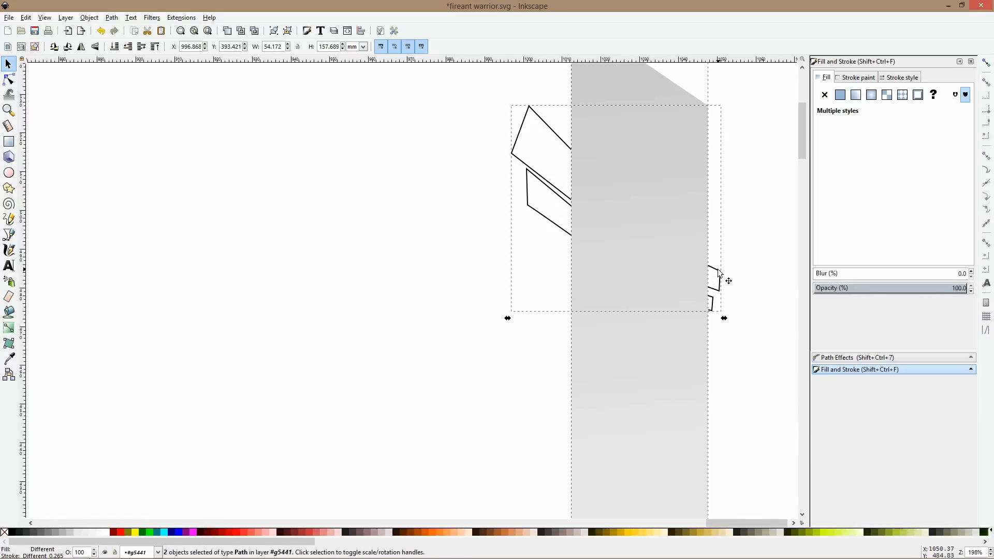
key("ctrl+asterisk")
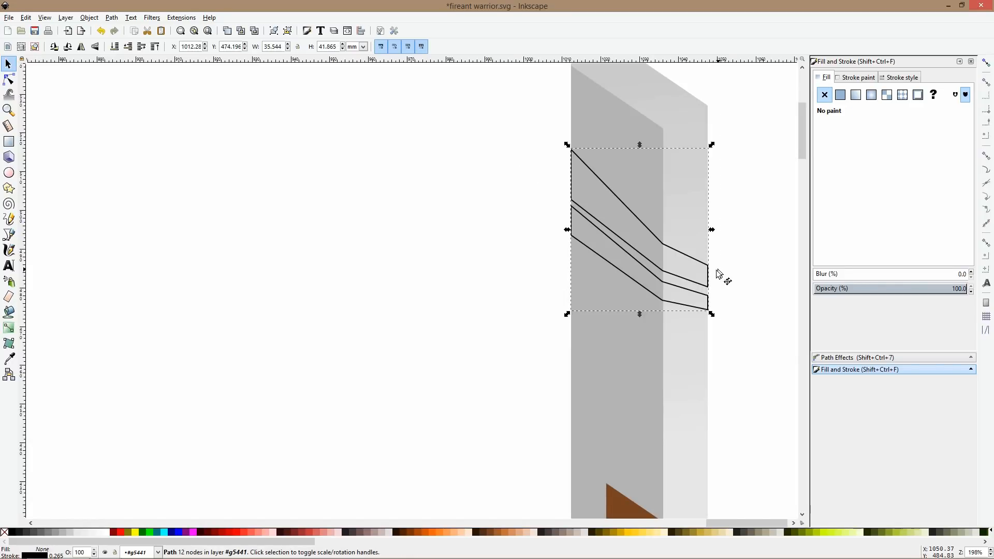
left_click(81, 532)
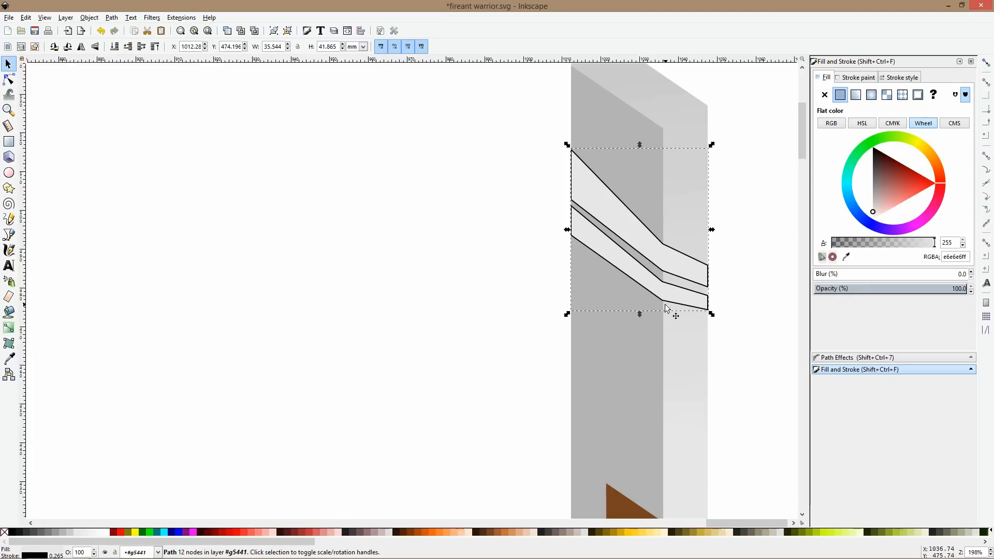
- Remove the outline from the light grey diagonal bands and deselect them
left_click(855, 78)
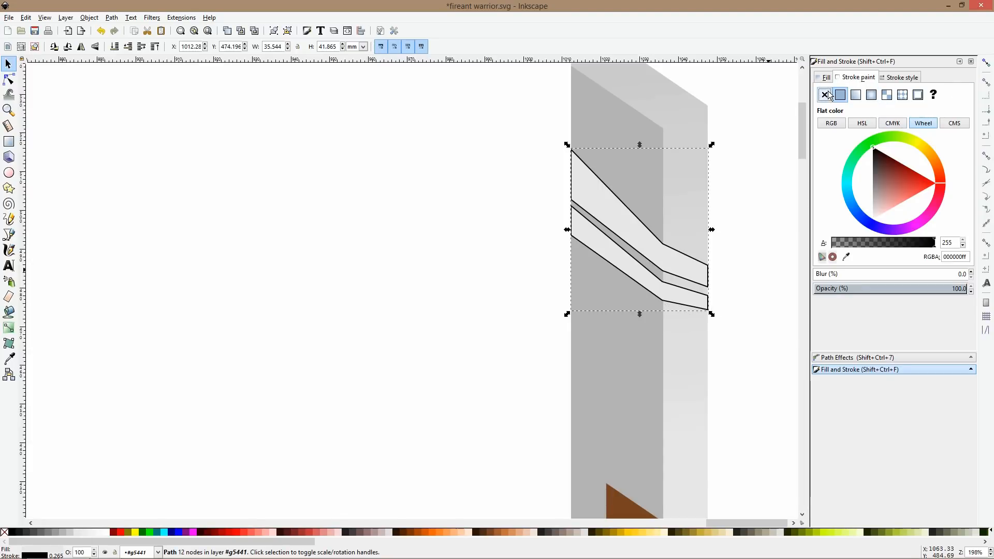
left_click(824, 95)
scroll(737, 200, "down", 4)
left_click(741, 201)
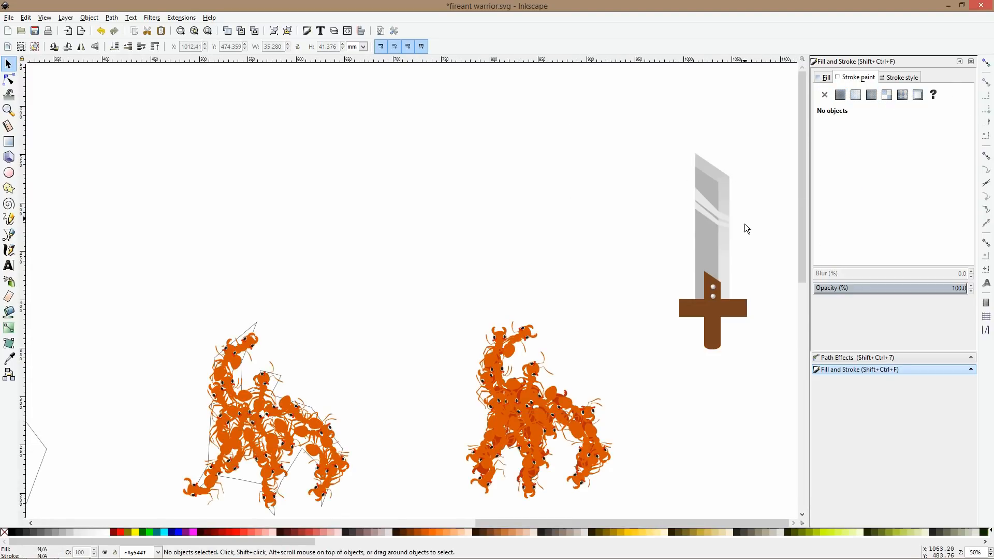
- Draw a closed jagged outline along the blade's right edge, with one set of notch points near the upper part and another lower down
scroll(744, 225, "up", 2)
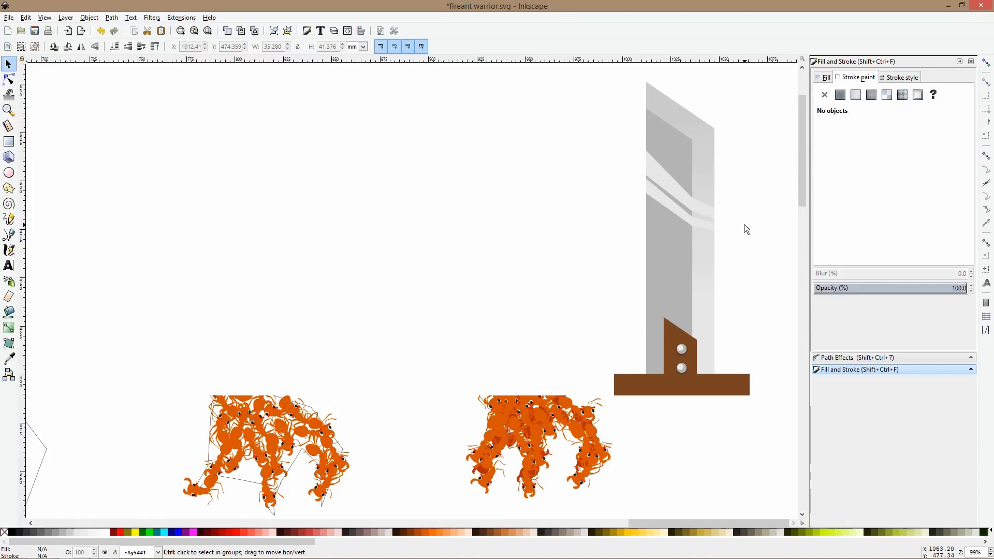
left_click(9, 234)
scroll(725, 160, "up", 2)
left_click(690, 170)
left_click(665, 186)
left_click(682, 190)
left_click(670, 199)
left_click(687, 215)
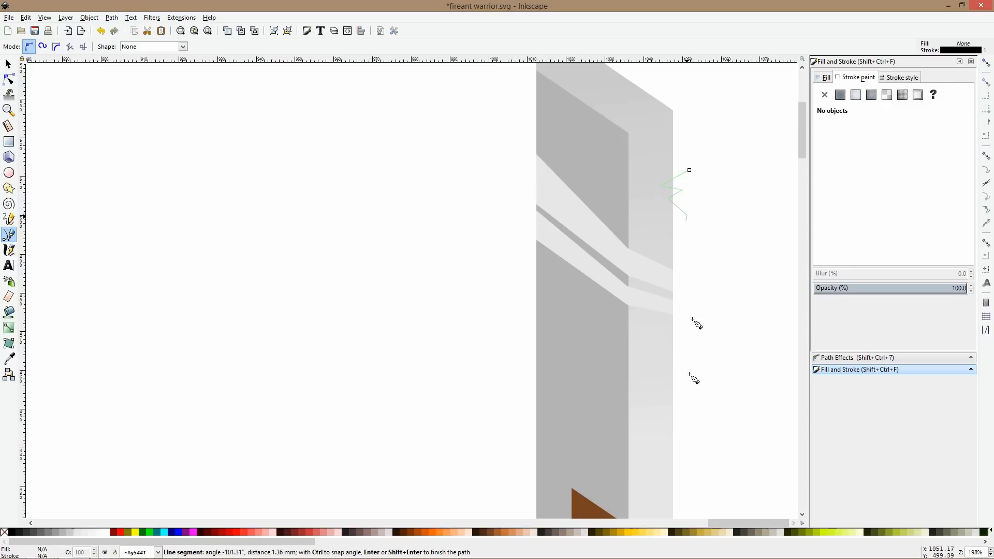
left_click(679, 374)
left_click(656, 387)
left_click(679, 395)
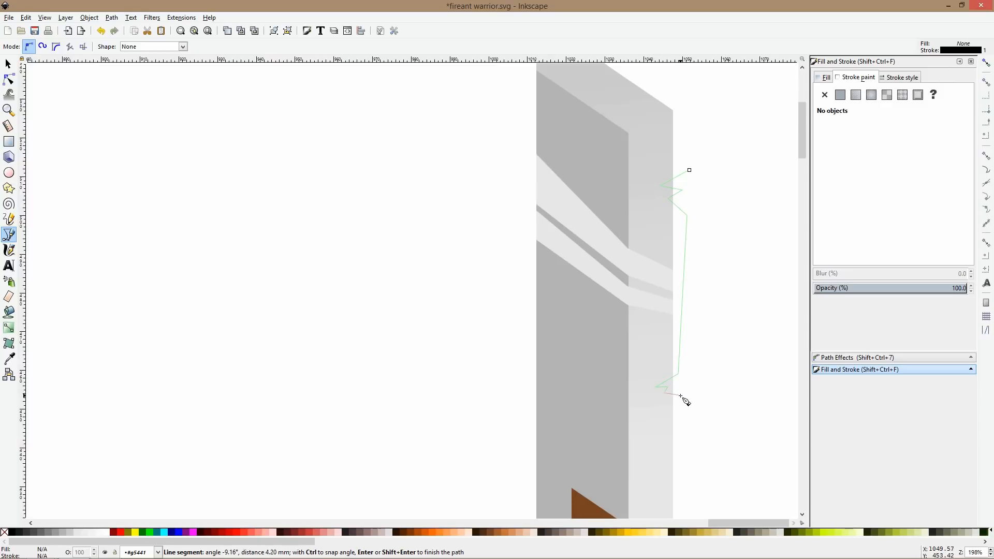
left_click(691, 170)
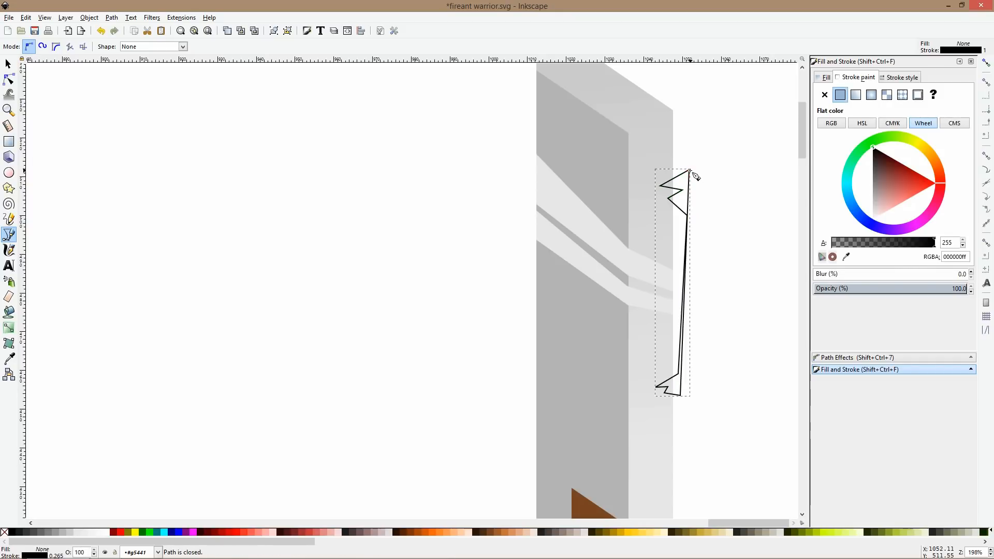
- Subtract the jagged outline from the blade's edge shape to cut battle nicks into it
key("s")
left_click(671, 146, "shift")
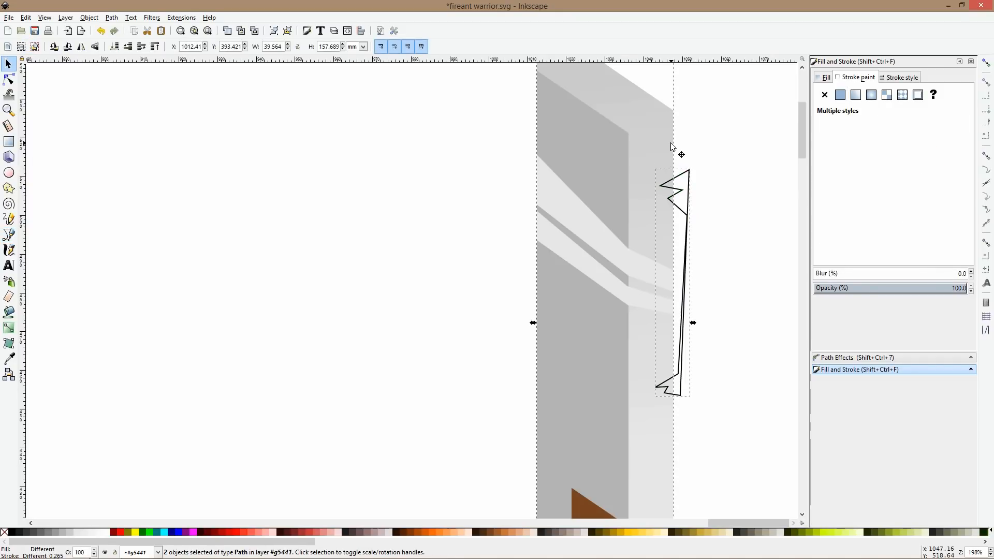
key("ctrl+minus")
scroll(671, 143, "down", 3, "ctrl")
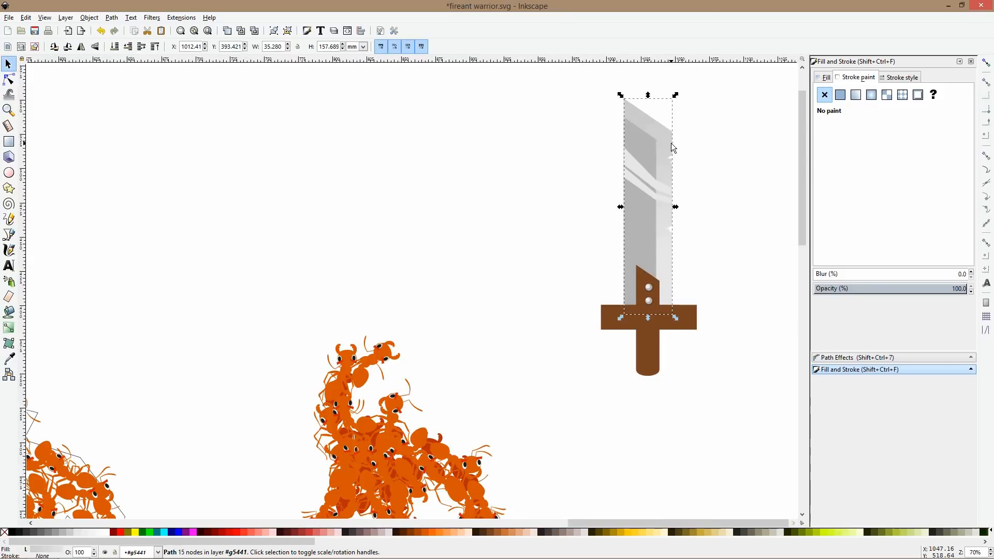
- Move the lower rivet to the centre of the crossguard and shift the upper rivet slightly down the handle plate
left_click_drag(719, 390, 702, 214)
left_click(674, 317)
scroll(670, 322, "up", 1, "ctrl")
scroll(670, 322, "up", 1, "ctrl")
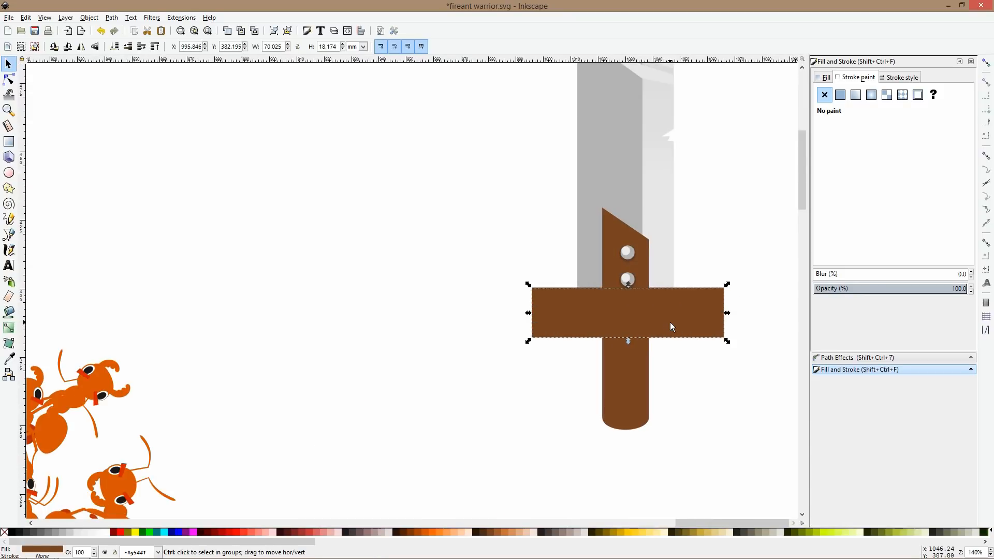
left_click(631, 286)
left_click_drag(633, 293, 633, 326)
left_click_drag(628, 259, 630, 267)
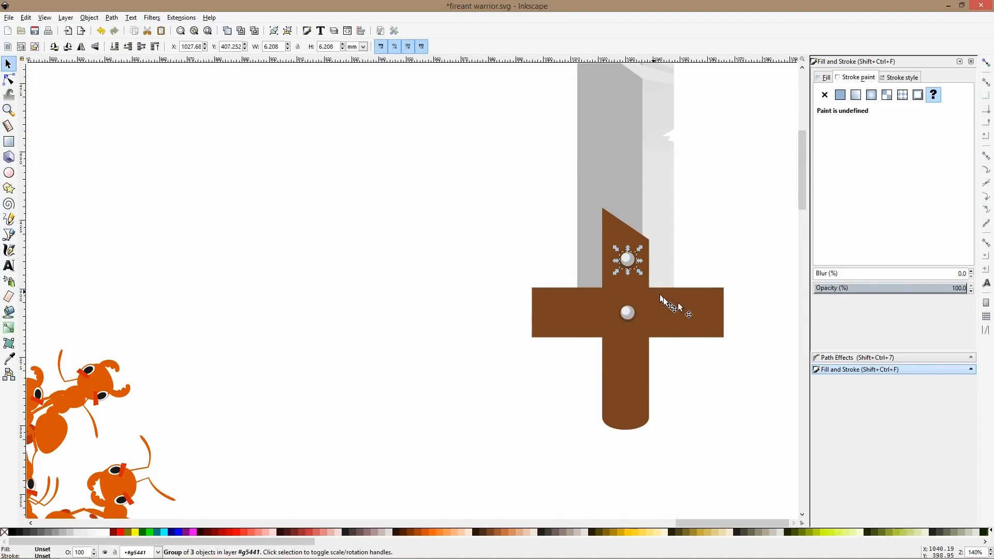
- Duplicate the crossguard rectangle and shrink the copy about its centre to about 60 by 12 mm
left_click(694, 309)
key("ctrl+d")
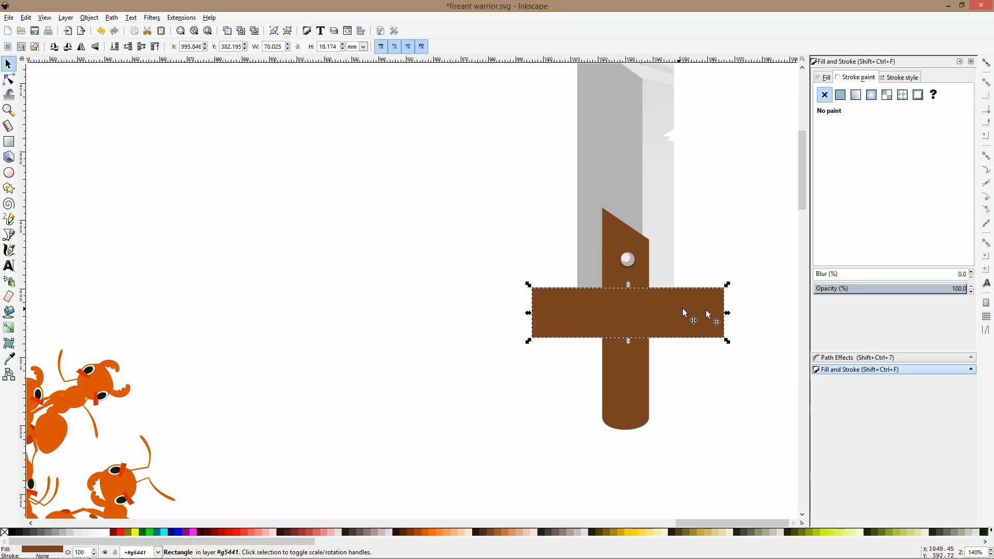
left_click_drag(728, 313, 714, 308)
left_click_drag(632, 288, 629, 292)
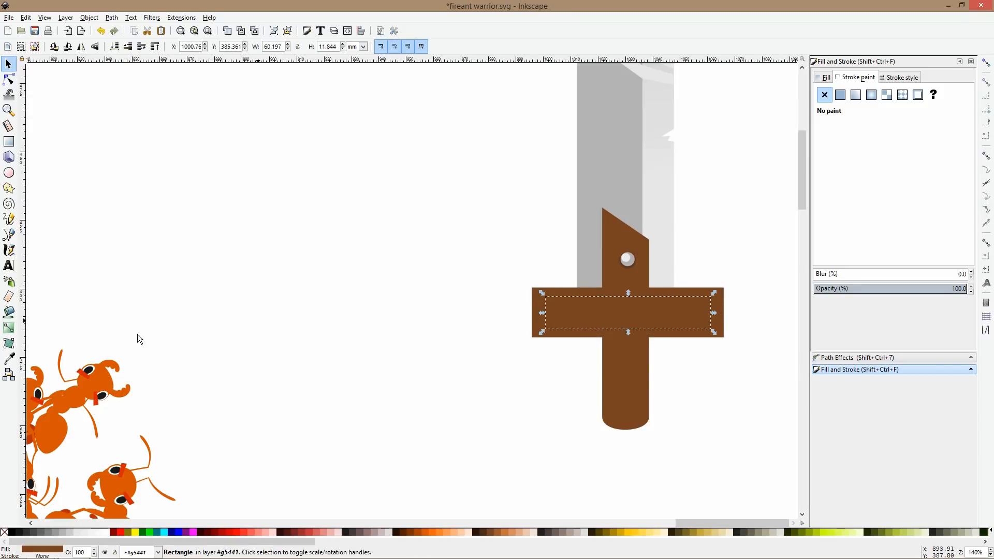
- Fill the inner rectangle with the dark brown 5d3921 sampled from the rivet's shadow and lower it beneath the crossguard rivet
left_click(10, 359)
scroll(623, 279, "up", 3, "ctrl")
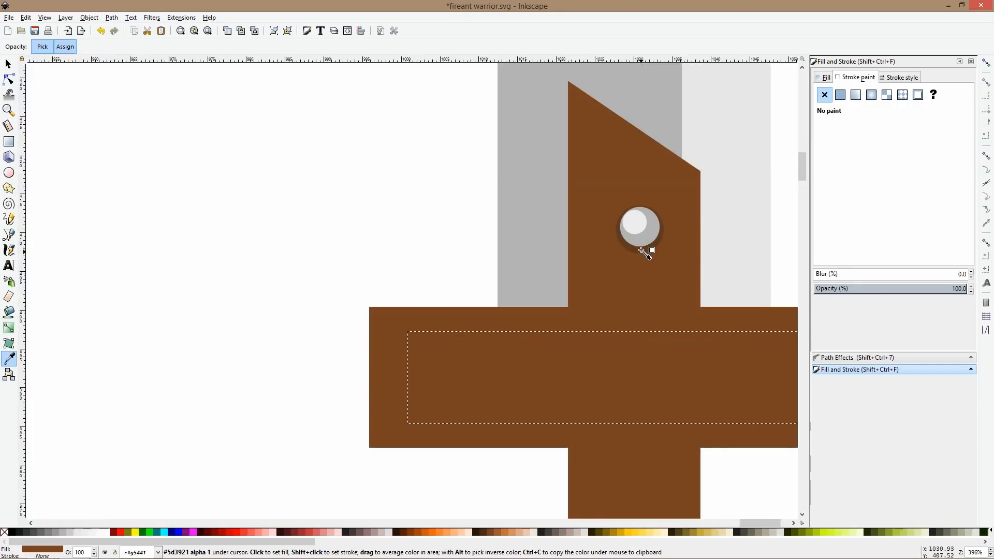
left_click(642, 251)
key("s")
key("Page_Down")
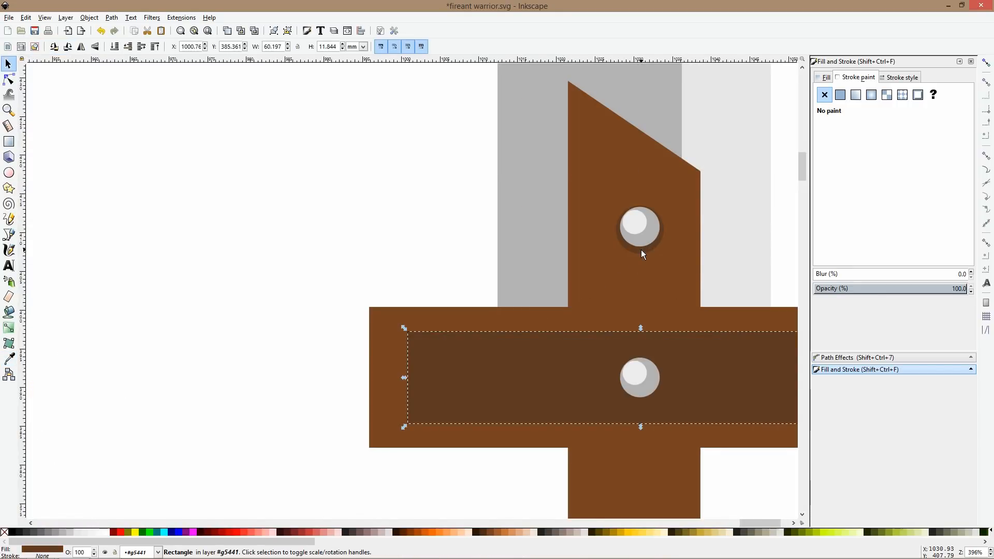
- Shift the dark inner rectangle down, widen it to about 68 mm and extend its lower edge to make it about 13 mm tall
scroll(641, 249, "down", 2, "ctrl")
left_click_drag(673, 299, 673, 306)
left_click_drag(520, 321, 505, 321)
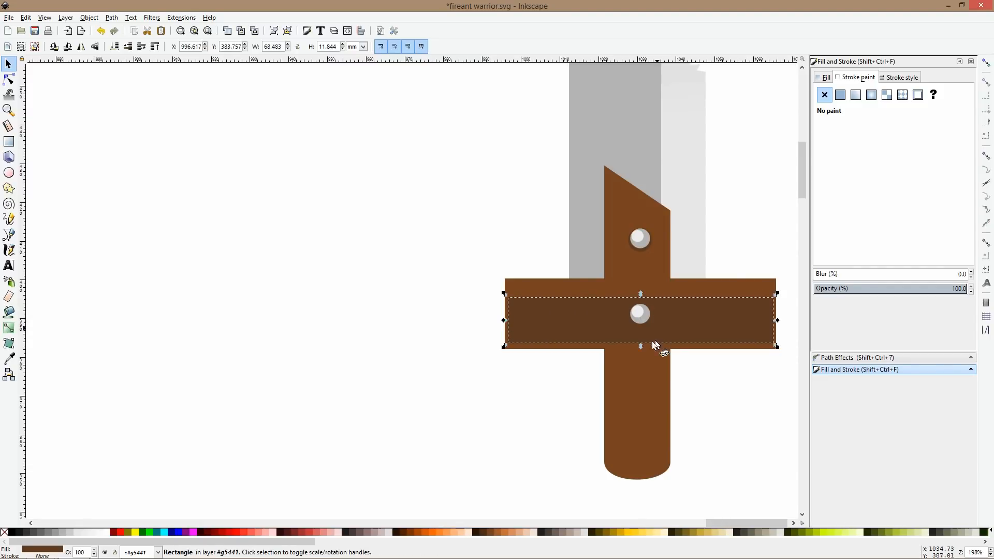
left_click_drag(641, 346, 640, 351)
key("ctrl+z")
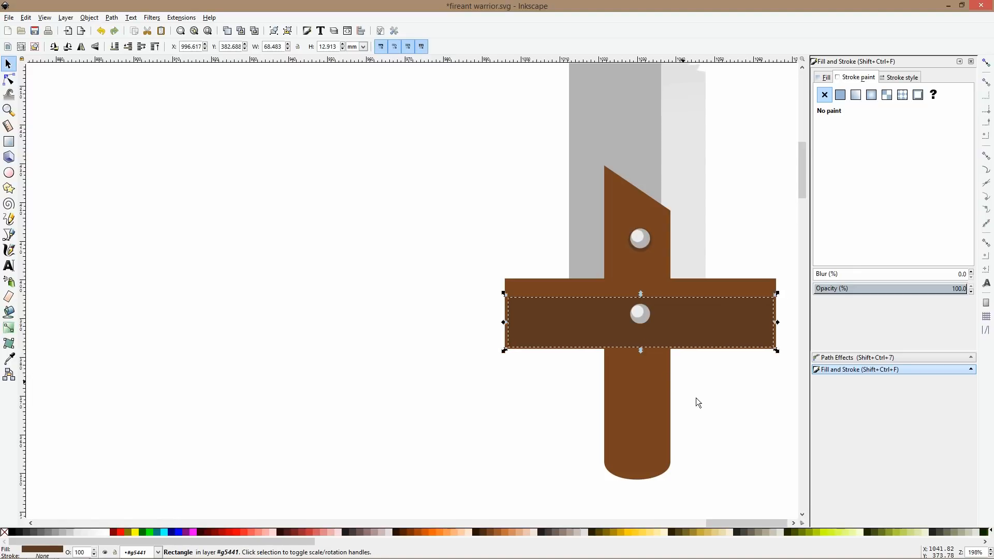
- Select all the sword's parts and group them into one object
left_click(708, 400)
scroll(707, 400, "down", 5)
left_click_drag(742, 444, 647, 270)
key("ctrl+g")
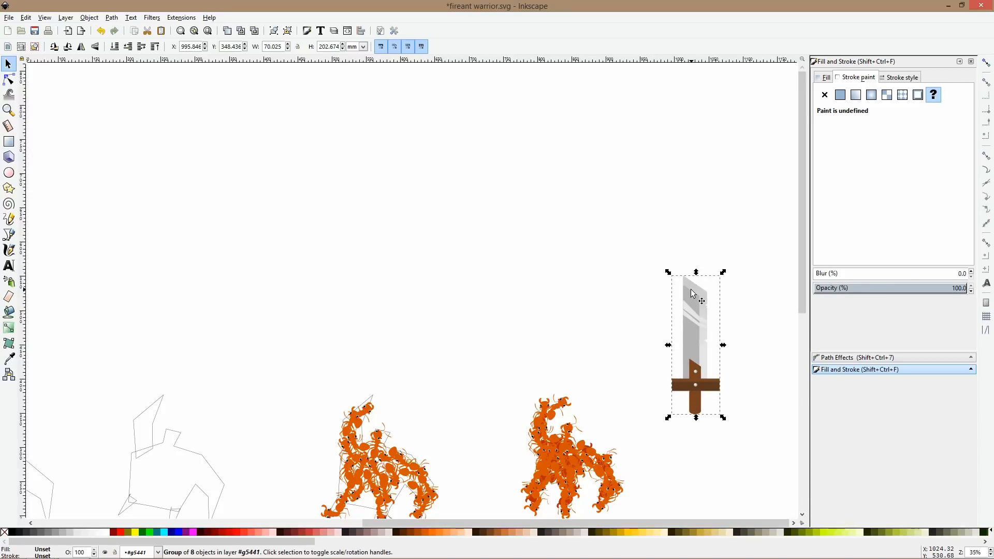
- Rotate the sword so its blade points diagonally up to the right, and place the grip at the ant warrior's raised arm
left_click(692, 293)
left_click_drag(722, 272, 746, 332)
left_click_drag(675, 317, 638, 396)
- Scale the sword down to about 103 mm wide and rotate it until the blade is nearly horizontal at the warrior's raised arm
scroll(626, 407, "up", 3)
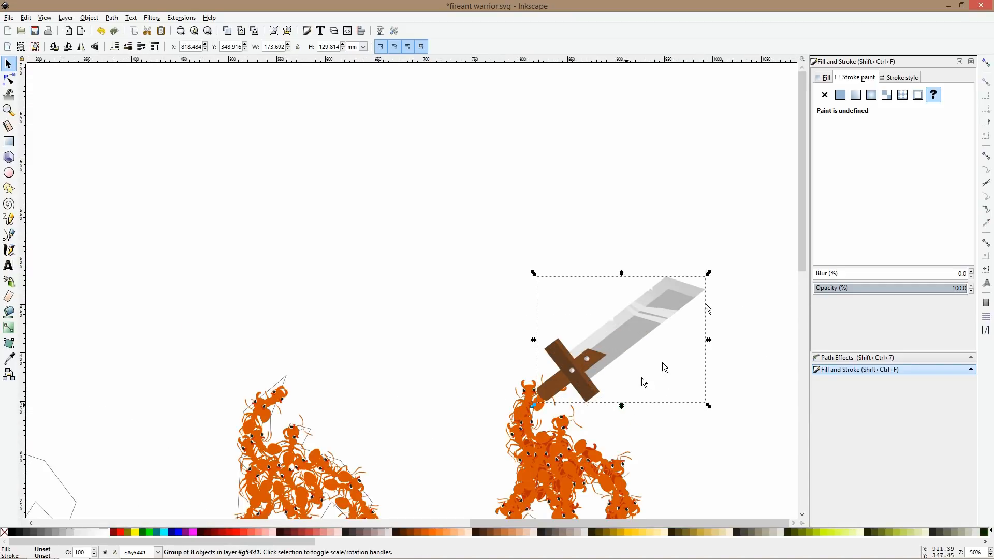
left_click_drag(708, 273, 640, 324)
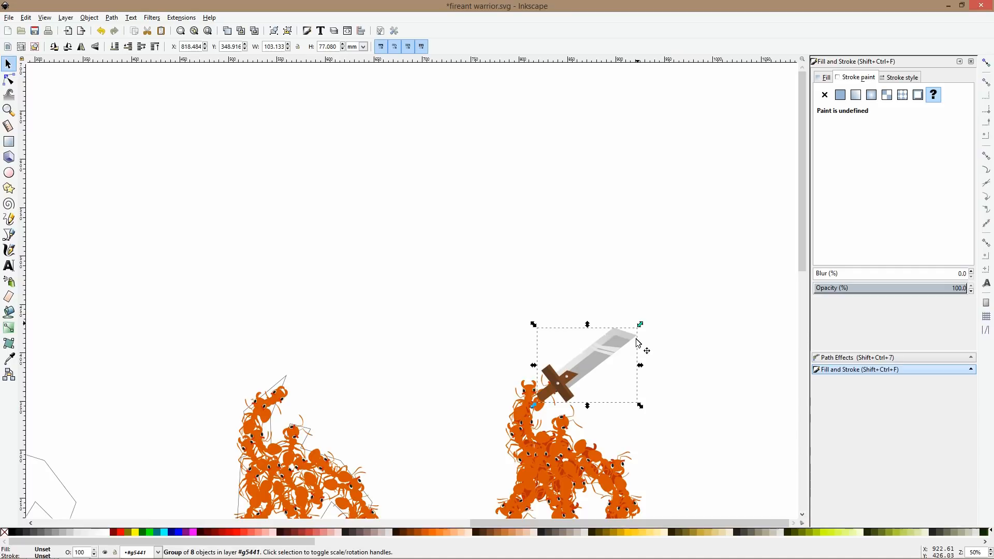
scroll(640, 332, "down", 5)
left_click_drag(643, 203, 631, 256)
left_click(628, 210)
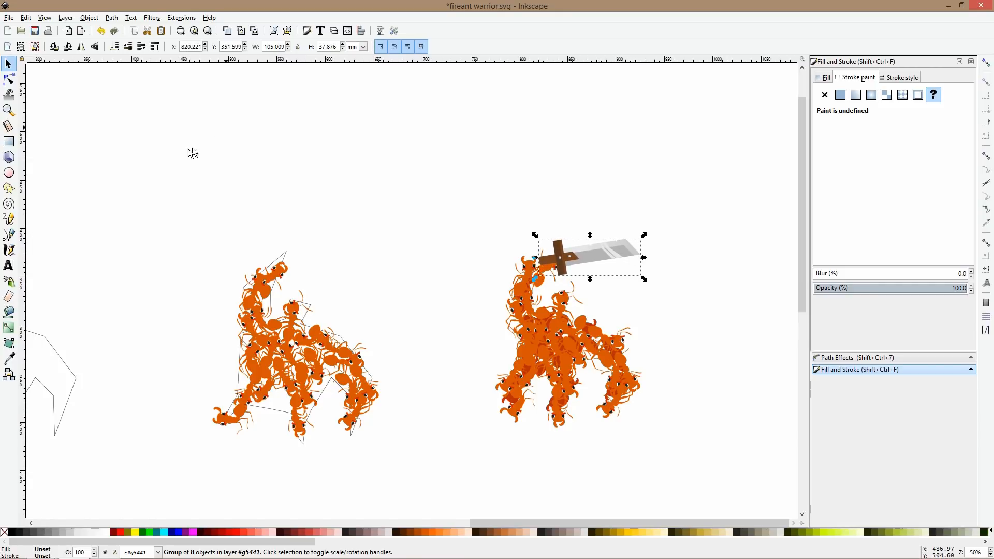
- Lengthen the sword's brown grip by pulling its end nodes outward until the handle piece spans about 53 mm horizontally
left_click(8, 79)
scroll(520, 277, "up", 3)
left_click(577, 237)
left_click_drag(547, 221, 539, 262)
key("s")
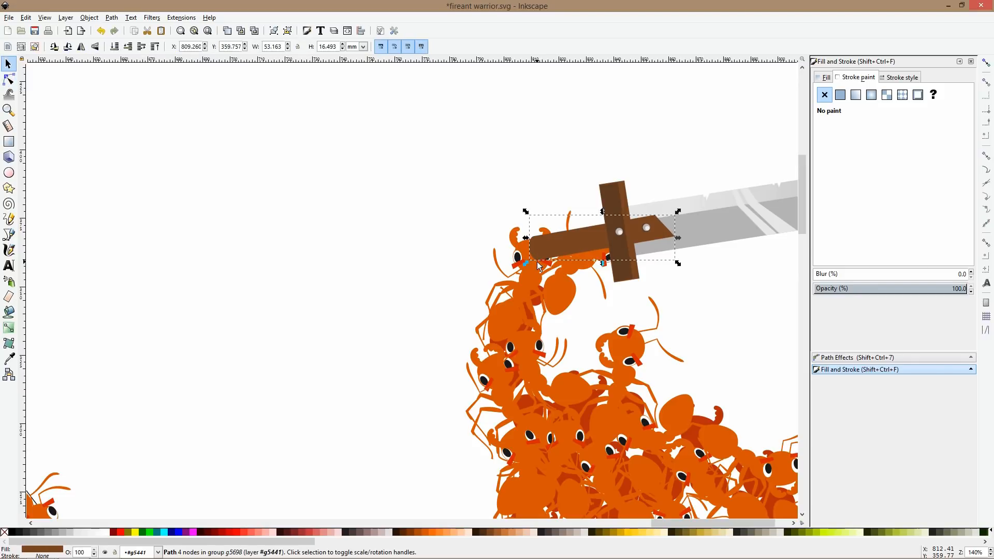
- Leave the sword's group and move the orange warrior together with its sword slightly right of the dark red ants behind
double_click(438, 205)
scroll(614, 234, "down", 2)
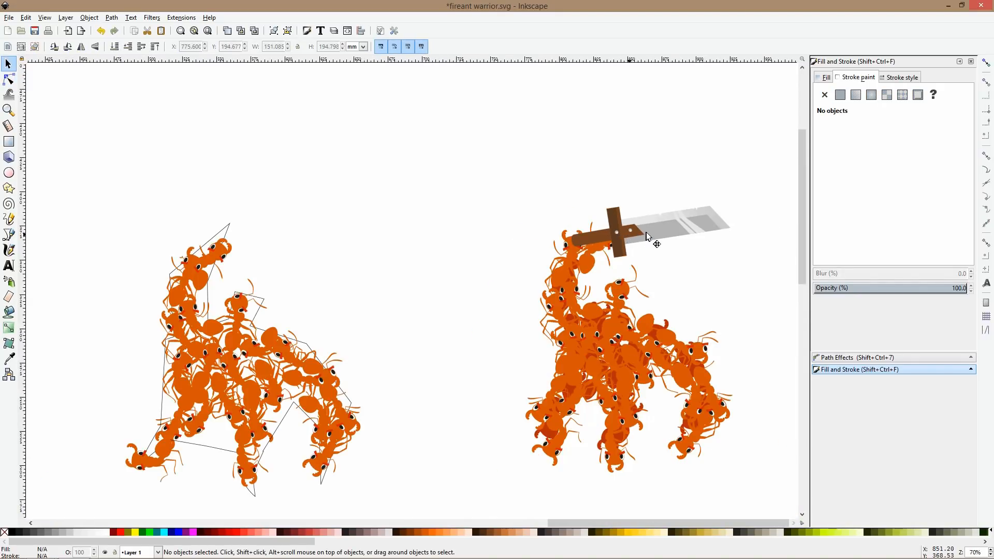
left_click_drag(691, 230, 707, 228)
left_click(300, 155)
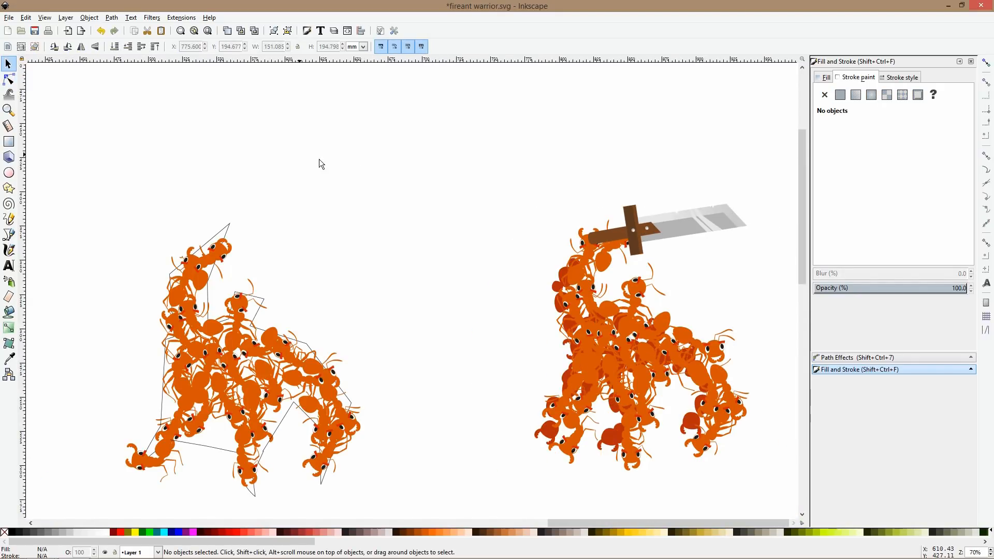
- Cut the sword out of the ant warrior's group and paste it as a separate group in Layer 1
left_click(656, 227)
double_click(659, 229)
left_click(660, 229)
left_click_drag(660, 229, 695, 230)
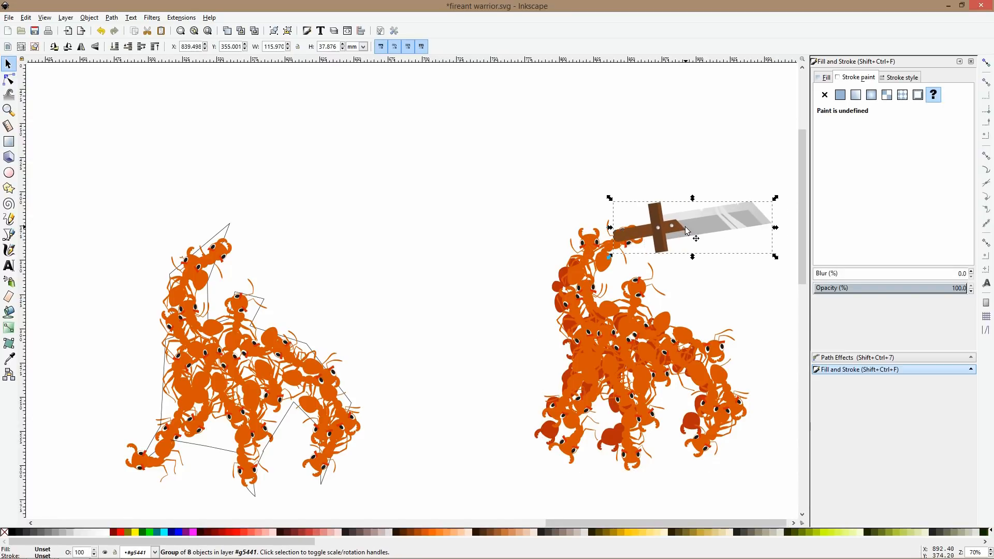
key("Delete")
key("ctrl+v")
- Place the pasted sword behind the warrior's raised arm and rotate it so the blade tilts slightly upward
left_click_drag(647, 138, 699, 230)
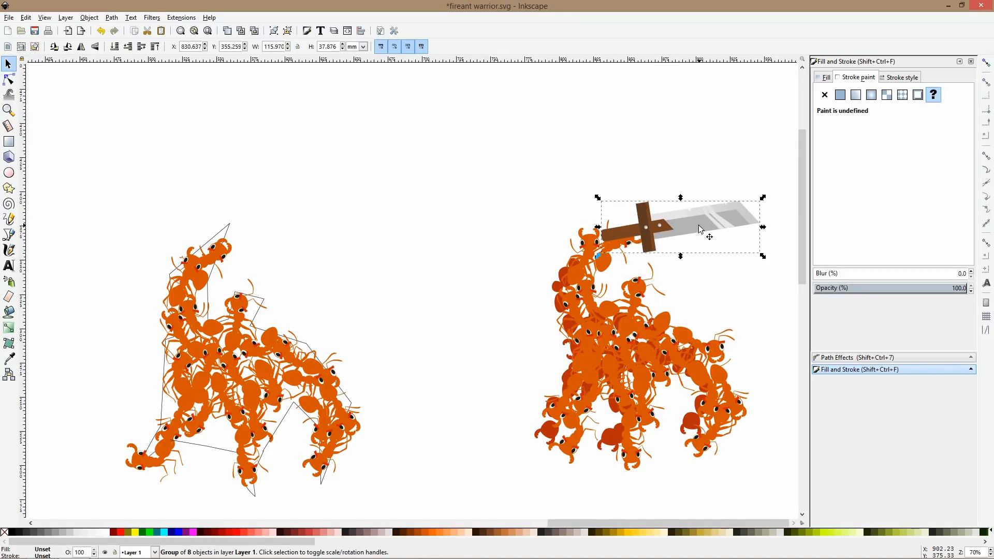
left_click(699, 229)
left_click_drag(762, 196, 760, 189)
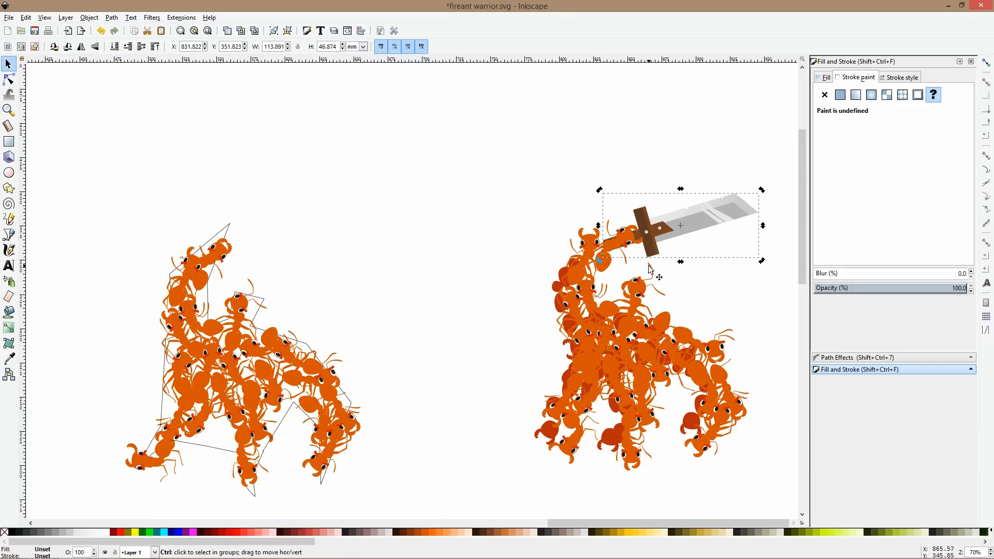
- Copy a pair of legs from an ant in the body, and shift the sword left so the top ant's mandibles overlap the crossguard
scroll(649, 271, "up", 1)
left_click(614, 326, "ctrl")
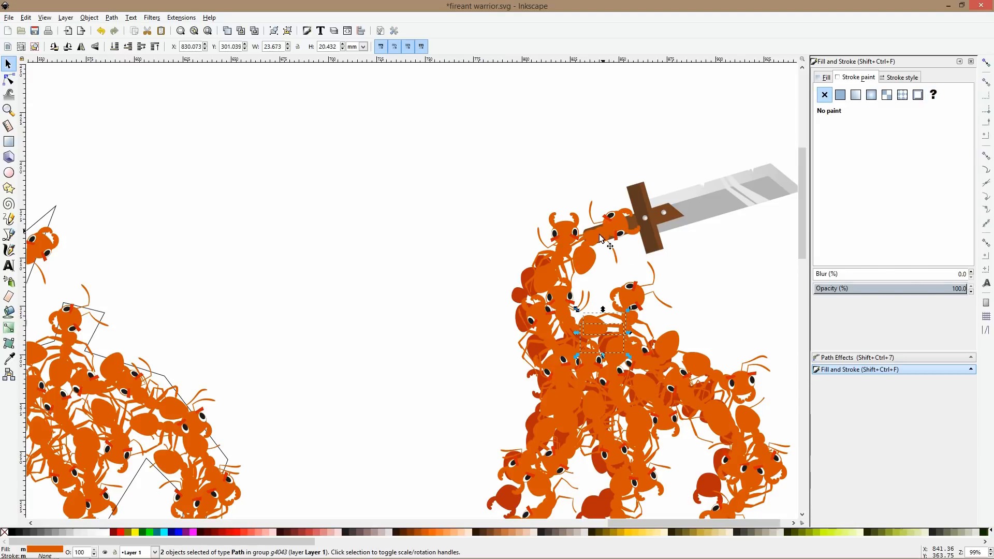
scroll(599, 235, "up", 3)
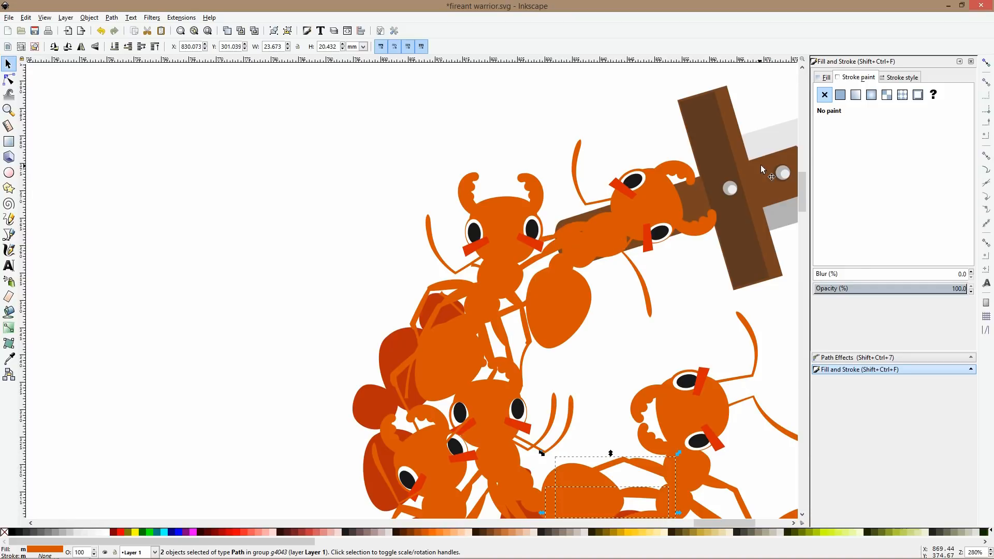
left_click_drag(715, 192, 657, 205)
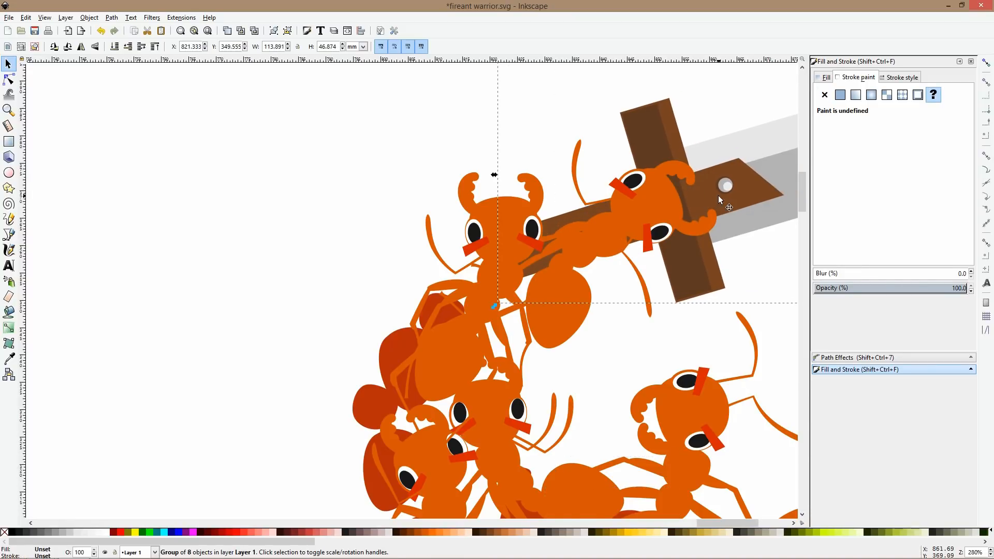
- Rotate the upper antenna of the ant holding the sword clockwise, towards the crossguard
left_click(578, 156, "ctrl")
left_click(578, 156, "ctrl")
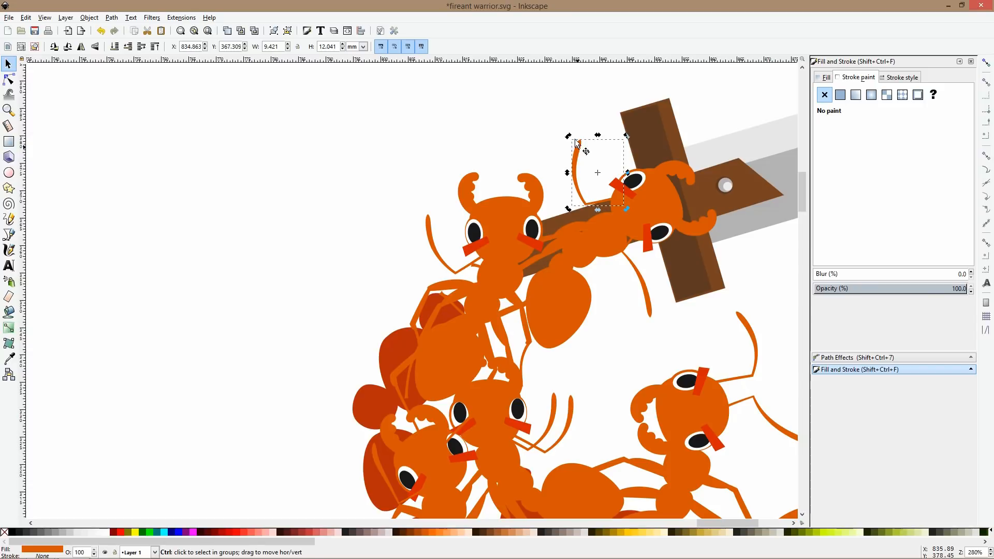
left_click_drag(569, 134, 589, 123)
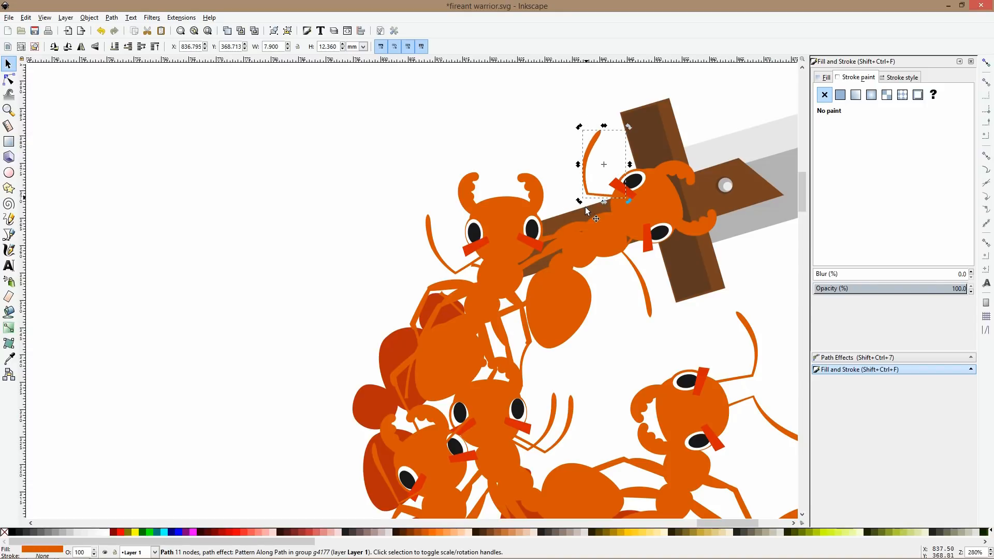
- Paste the copied pair of legs, then rotate and position them at the body of the ant holding the sword
key("ctrl+v")
left_click(611, 190)
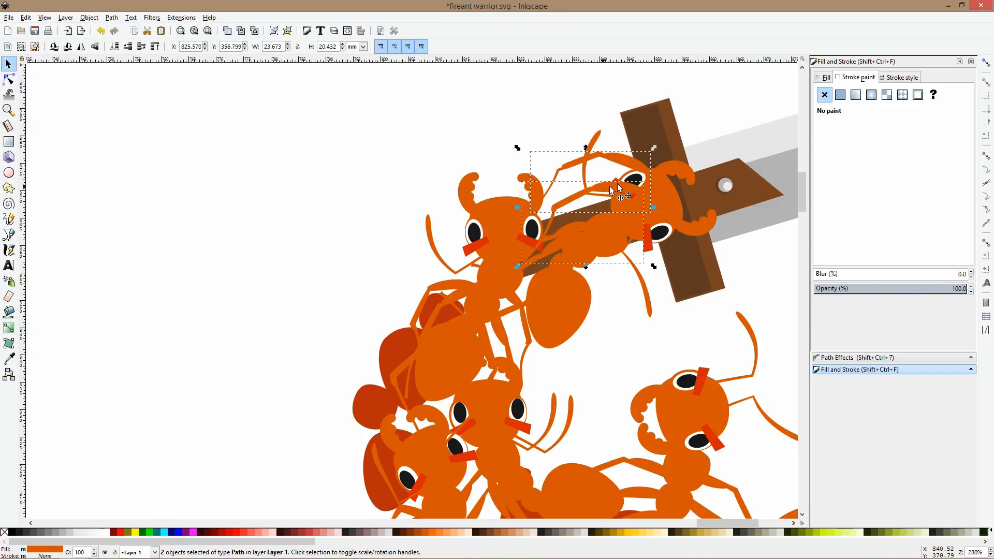
left_click_drag(654, 150, 600, 224)
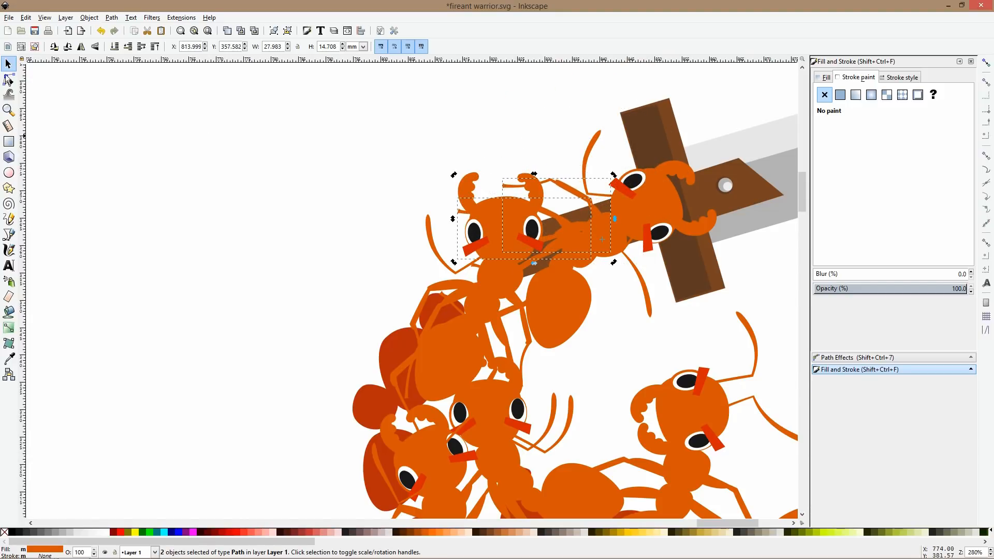
- Reshape the pasted leg nearest the sword-holding ant's head by moving its joint and tip nodes so the foot rests on the grip
left_click(9, 79)
key("Escape")
left_click(594, 203)
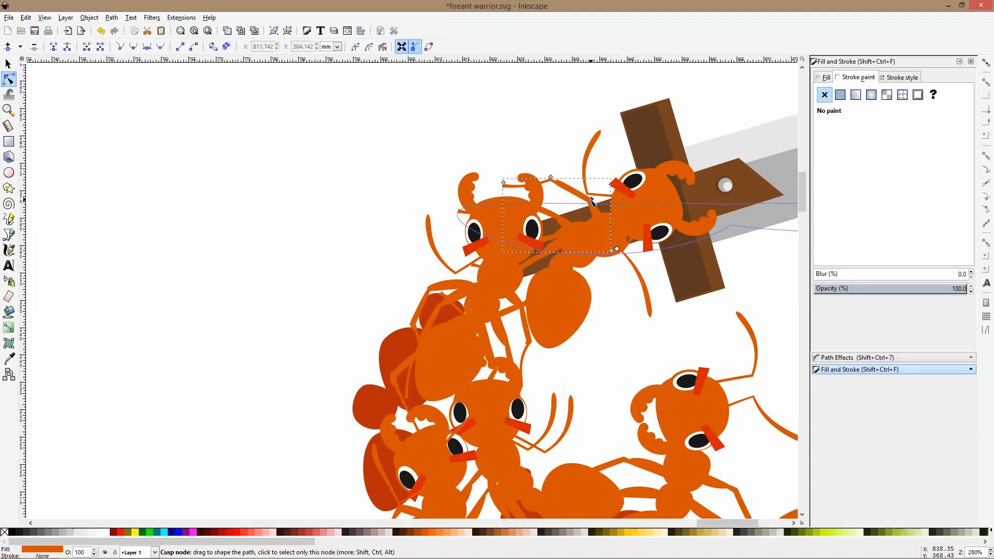
left_click_drag(593, 202, 604, 185)
left_click_drag(503, 183, 565, 226)
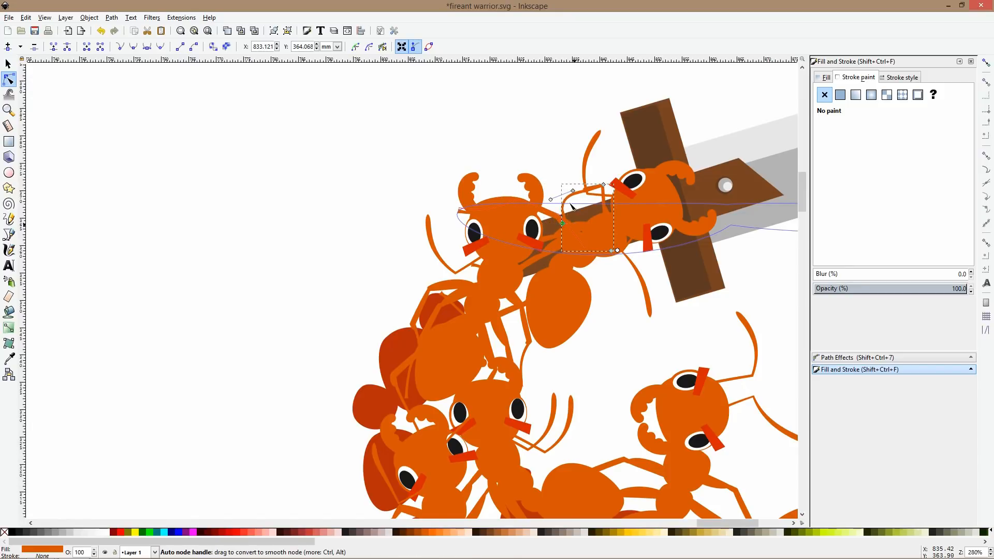
left_click(551, 200, "ctrl")
left_click_drag(573, 191, 569, 197)
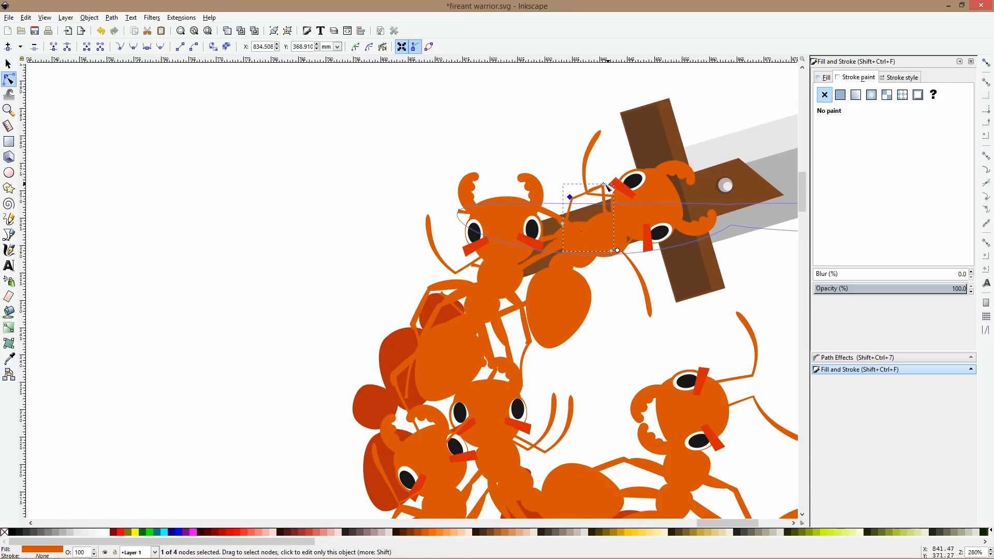
key("s")
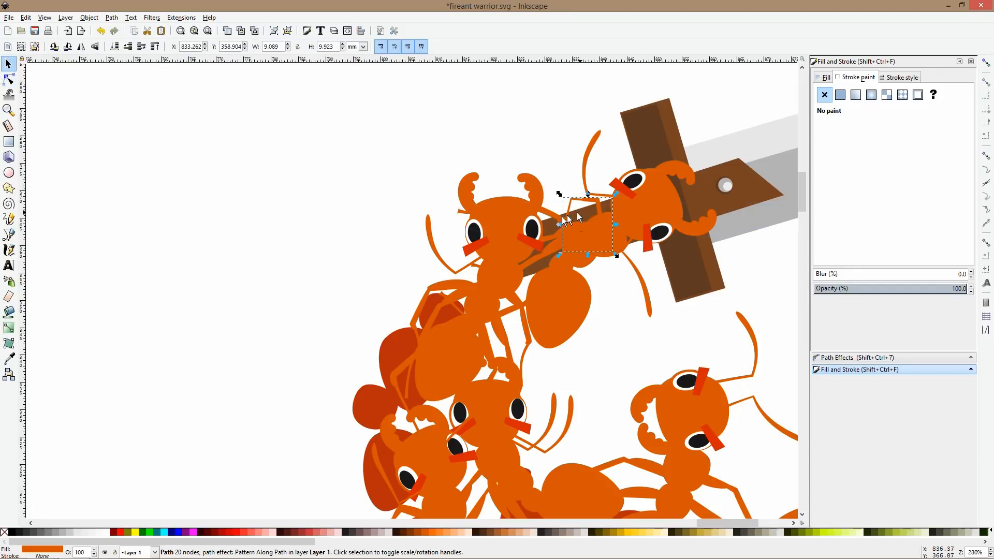
- Move the joint node of the second pasted leg slightly upward, beside the lower ant's head
left_click(551, 215)
left_click(9, 79)
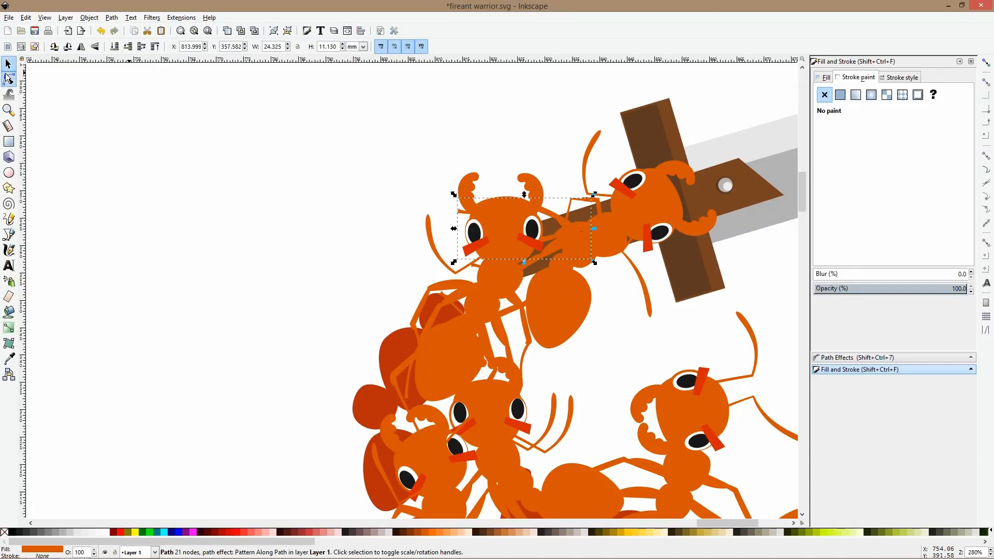
left_click_drag(560, 214, 563, 205)
- Delete the extra leg crossing the sword grip beside the lower ant's head
left_click(551, 237)
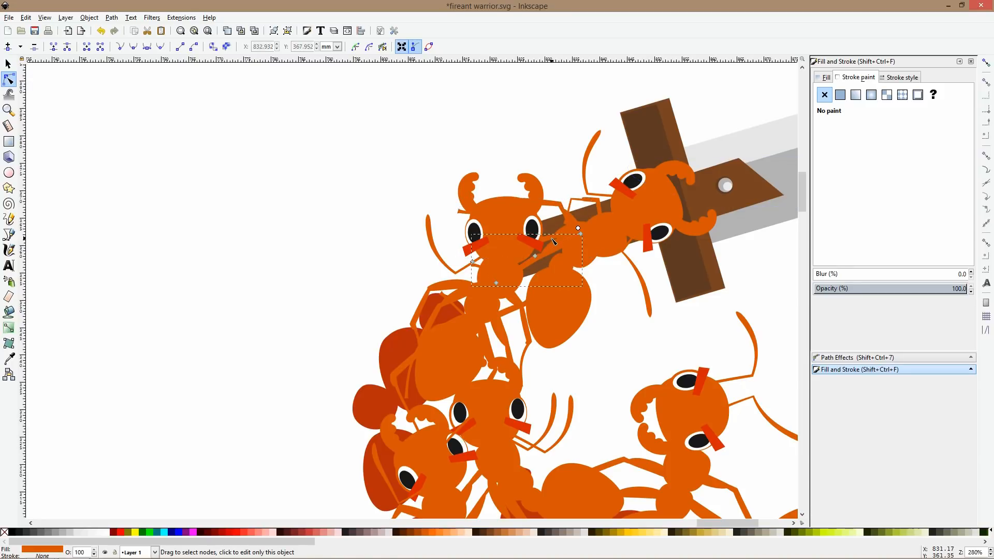
key("space")
left_click(549, 235, "ctrl")
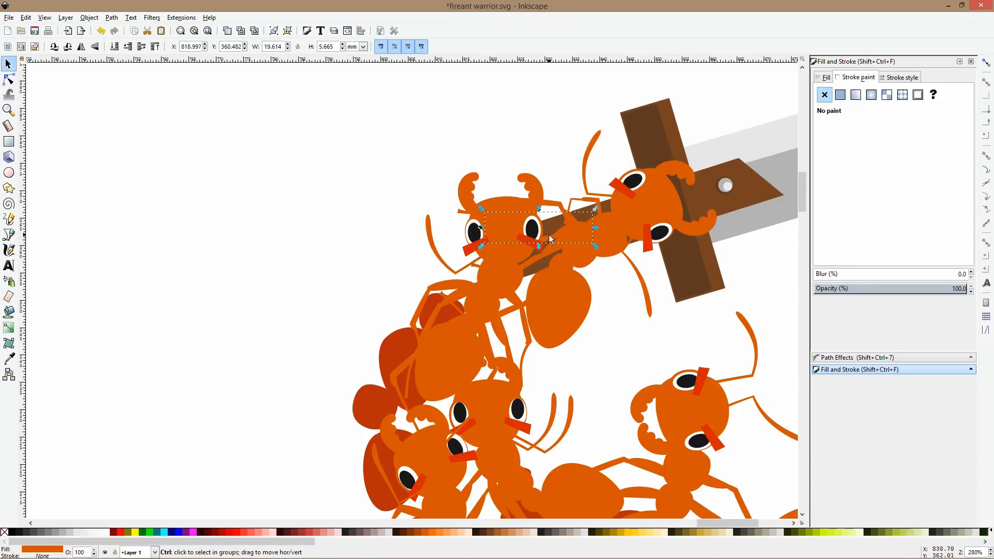
key("Delete")
key("space")
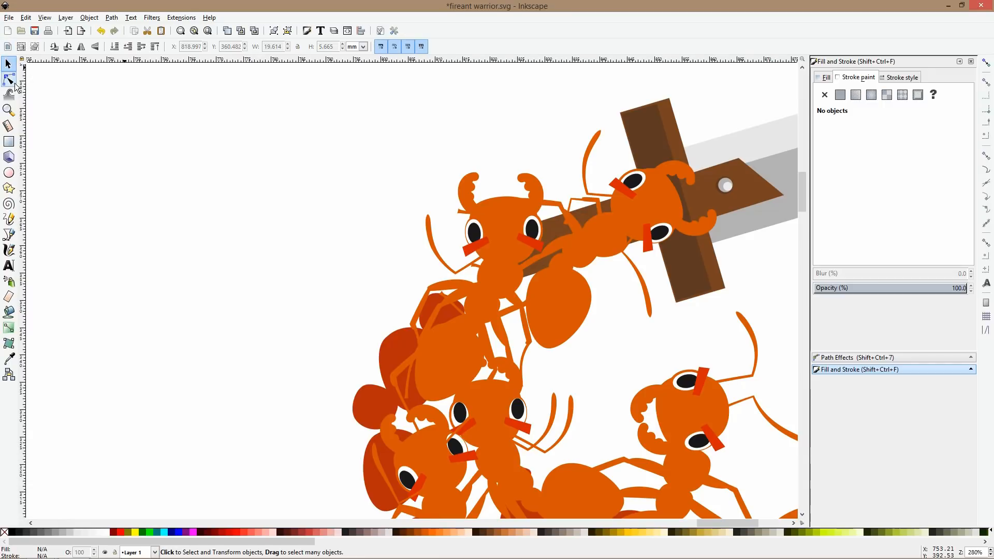
- Reshape the second pasted leg's nodes so it reaches across the grip and its foot ends on the lower ant's head
left_click(562, 206)
left_click_drag(561, 203, 487, 238)
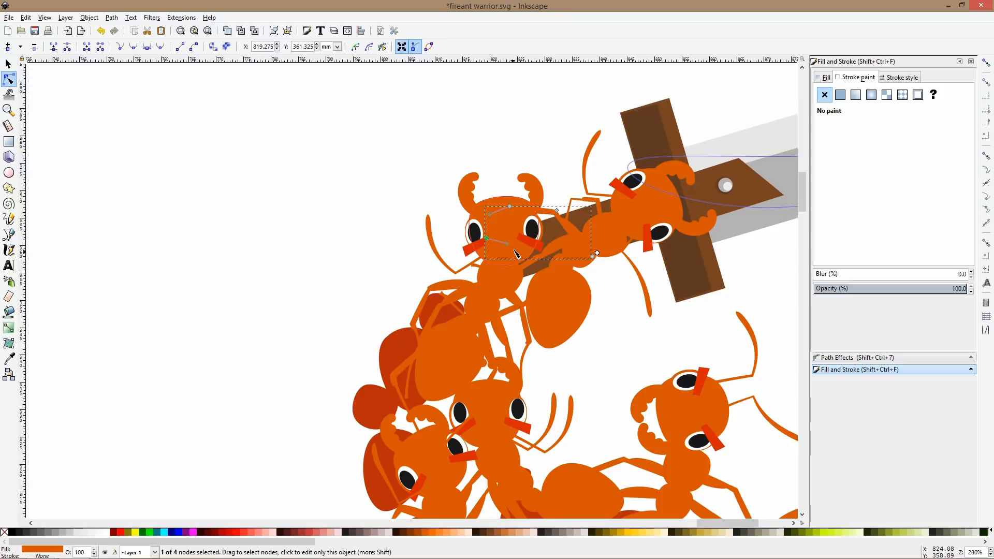
key("s")
left_click(443, 232)
- Enter the dark red back-ant group and move the head protruding at the leftmost foot inward behind the orange ants
scroll(497, 231, "down", 5)
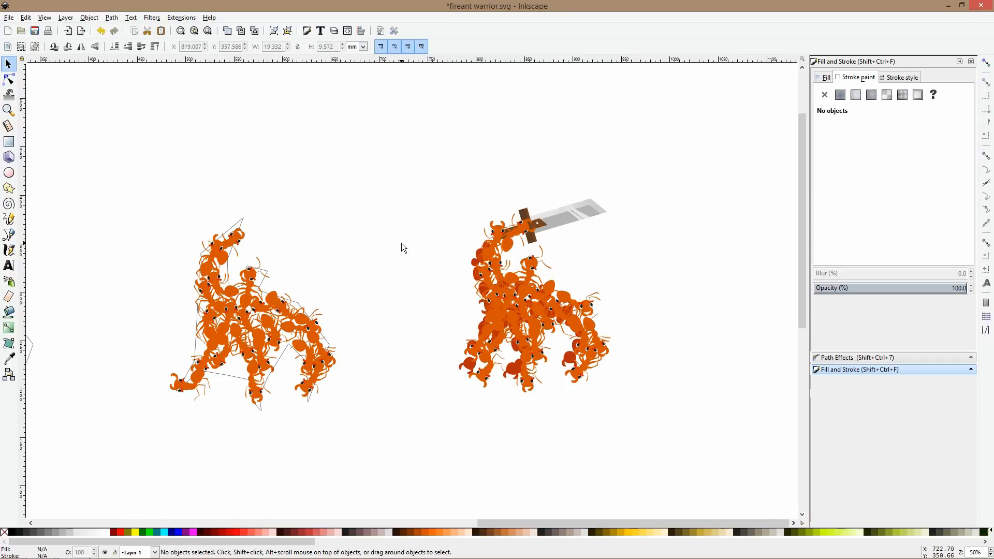
scroll(466, 359, "up", 2)
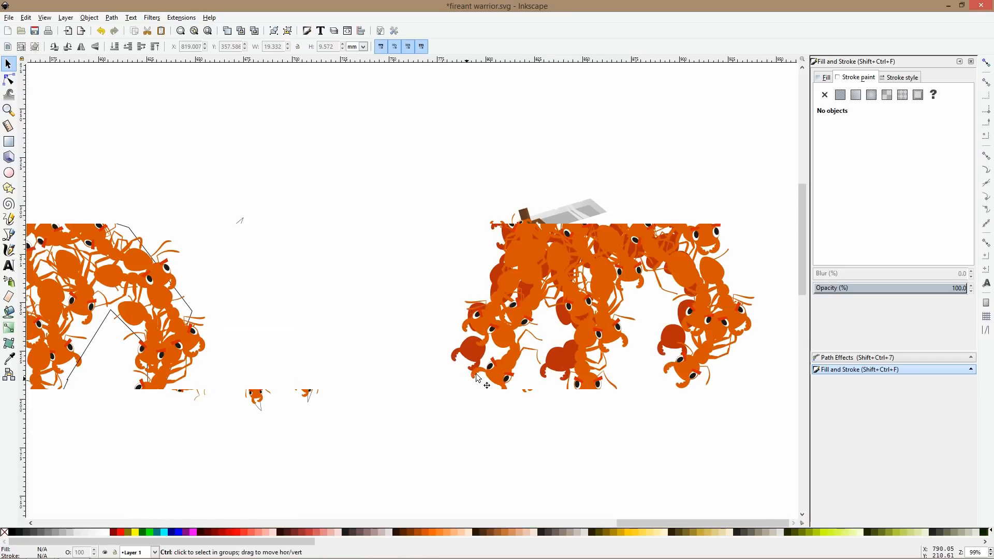
left_click(465, 358)
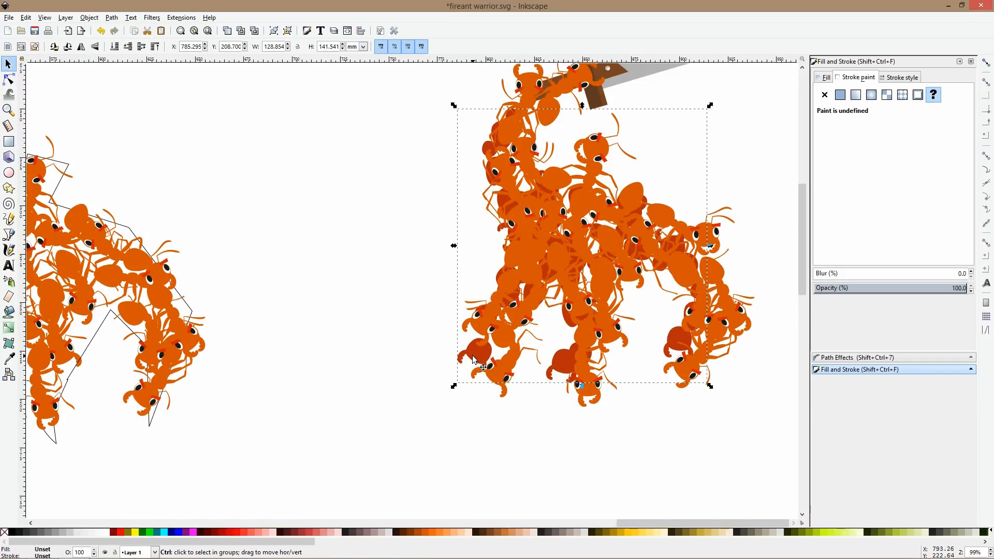
double_click(466, 355)
left_click(468, 355)
left_click_drag(469, 354, 488, 349)
left_click(427, 398)
- Rotate the dark red head at the leftmost foot so its mandibles point downward, and shift it slightly further inward
scroll(472, 354, "up", 2)
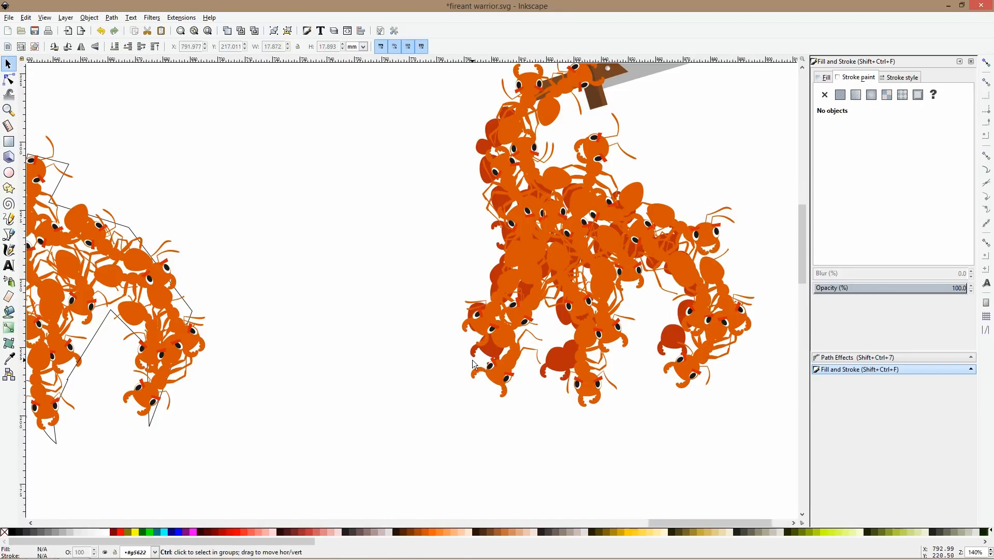
left_click(473, 354)
left_click_drag(471, 380, 492, 388)
left_click_drag(483, 354, 492, 357)
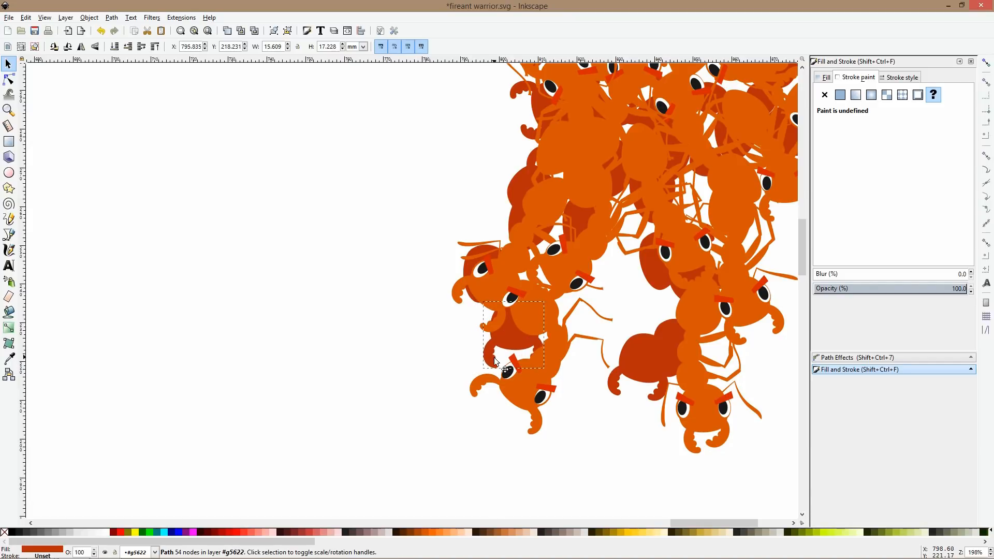
left_click(438, 364)
- Select the front orange ant group together with the sword and shift both left over the dark red back ants
scroll(514, 416, "down", 4)
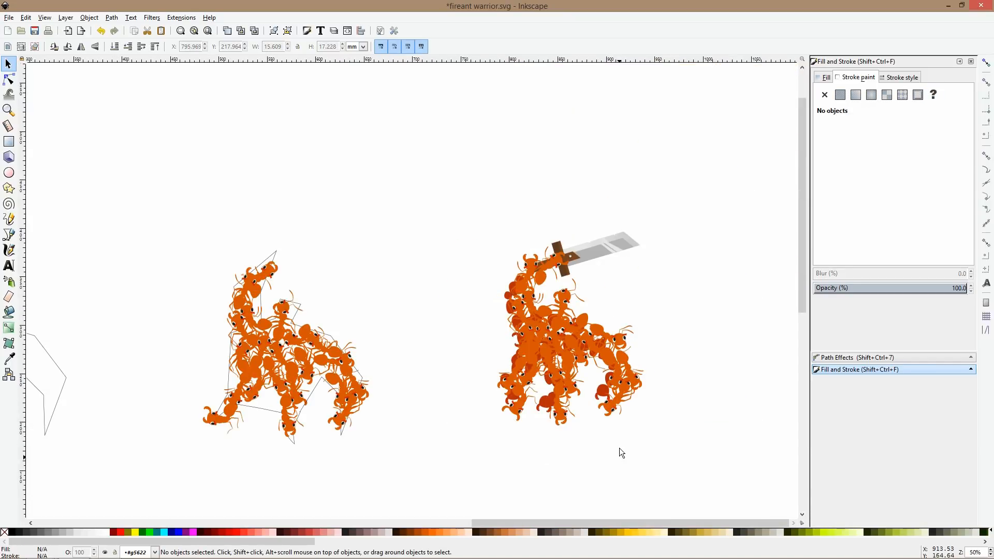
scroll(523, 292, "up", 3)
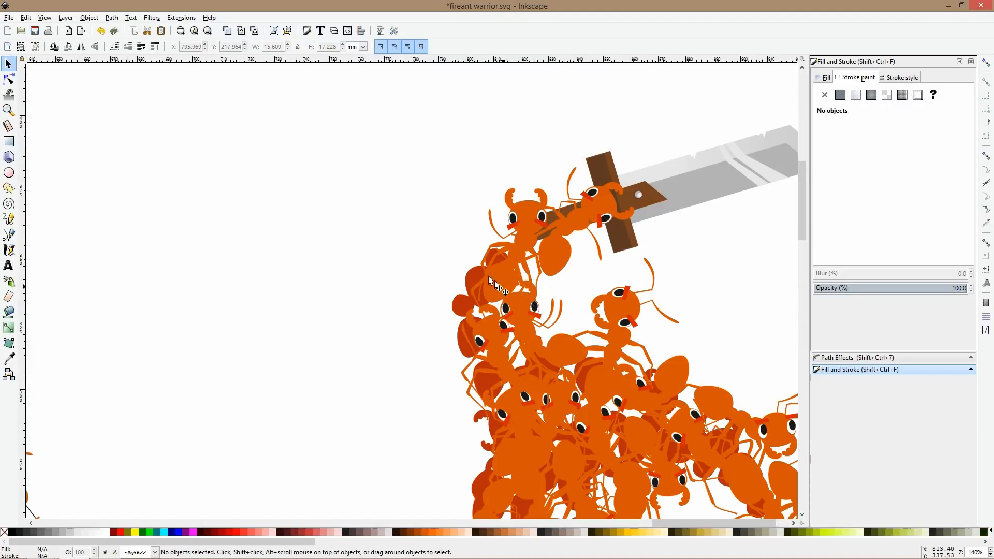
left_click(467, 269)
scroll(468, 271, "down", 3)
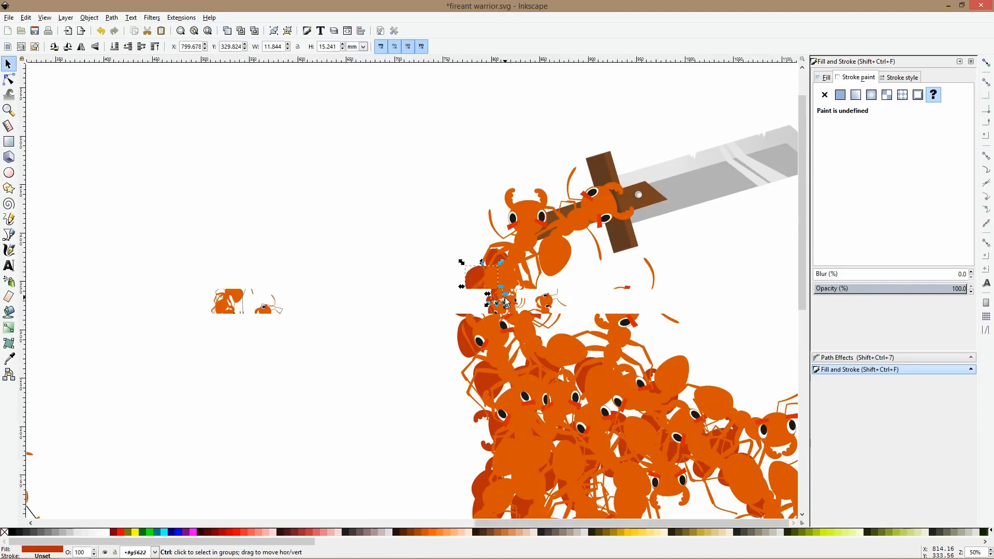
left_click(448, 302)
left_click(562, 260)
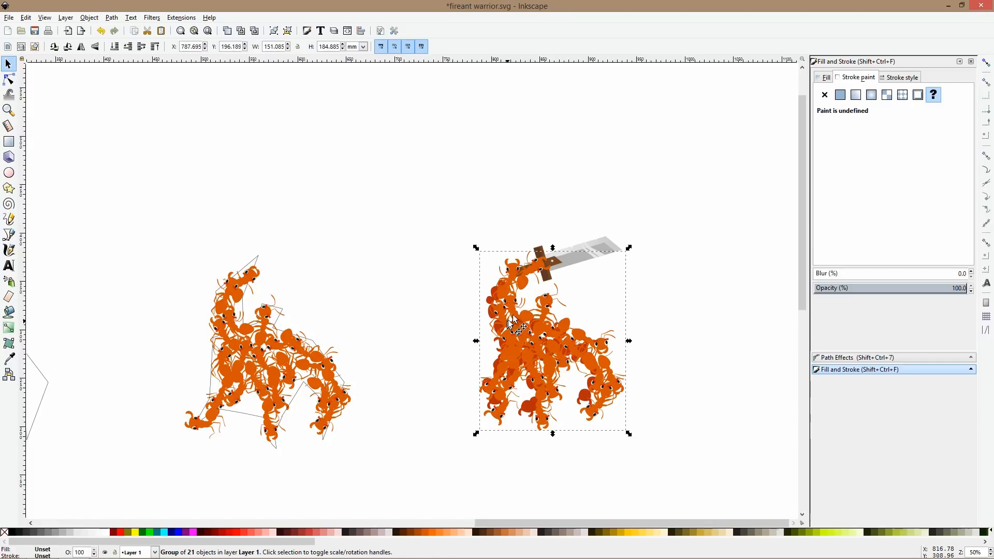
left_click(563, 262, "shift")
left_click_drag(575, 259, 573, 257)
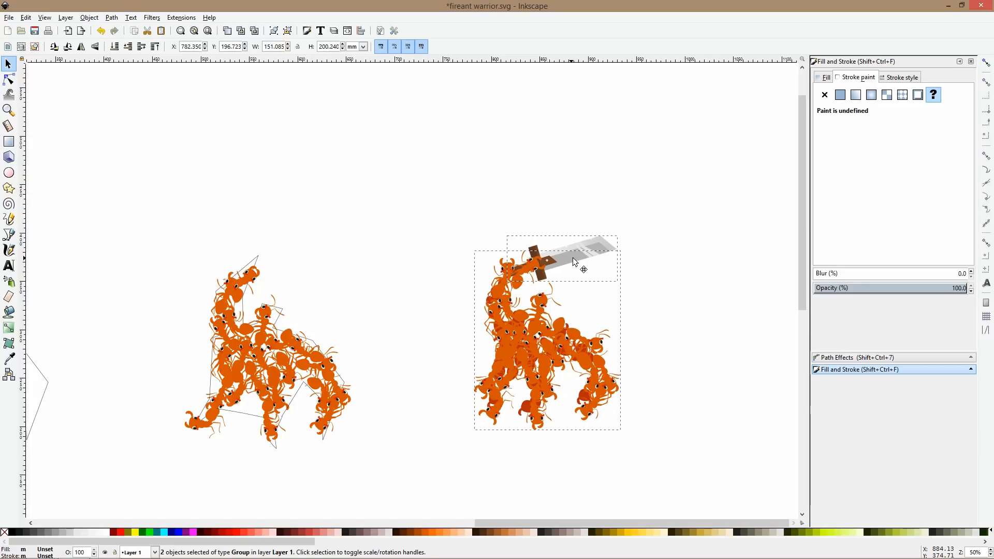
scroll(563, 284, "up", 1)
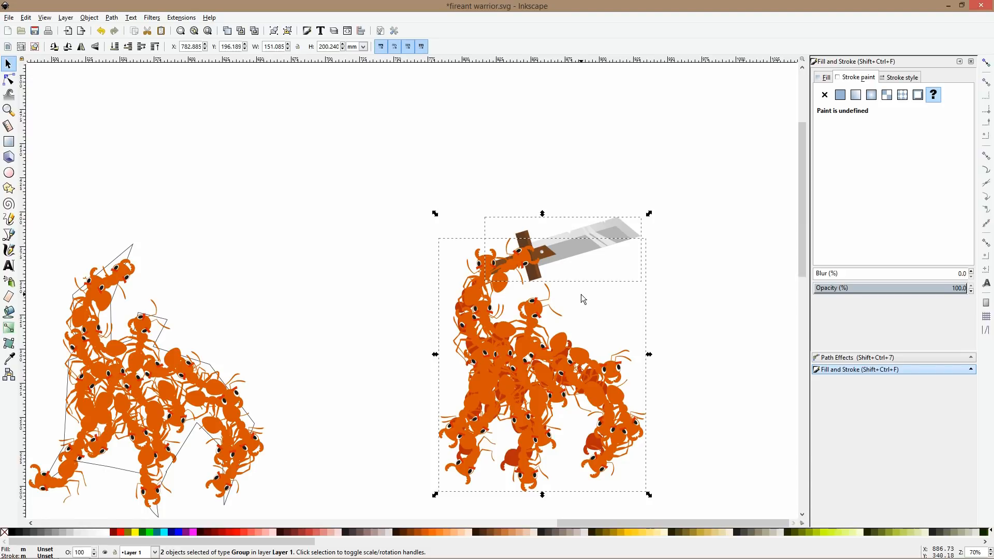
key("Left")
key("Down")
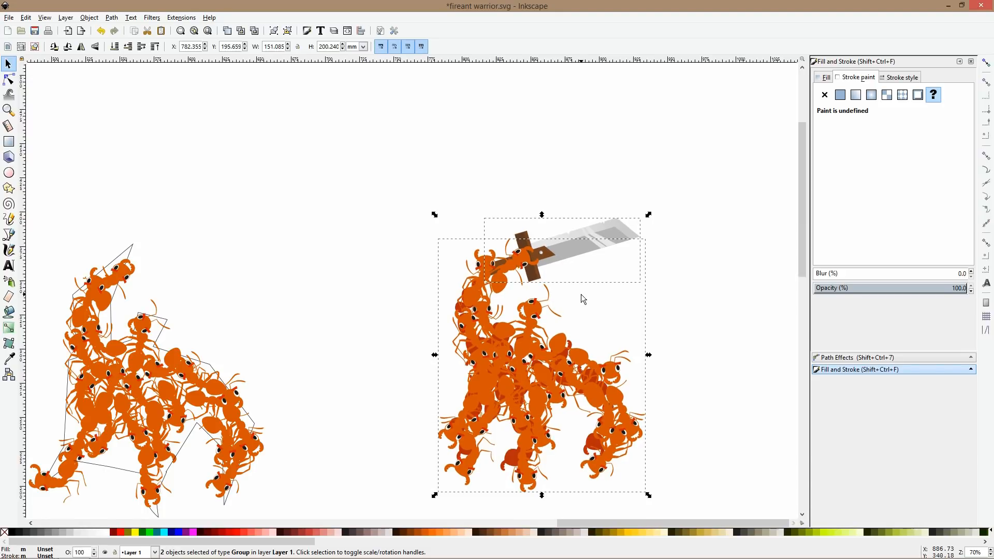
key("Left")
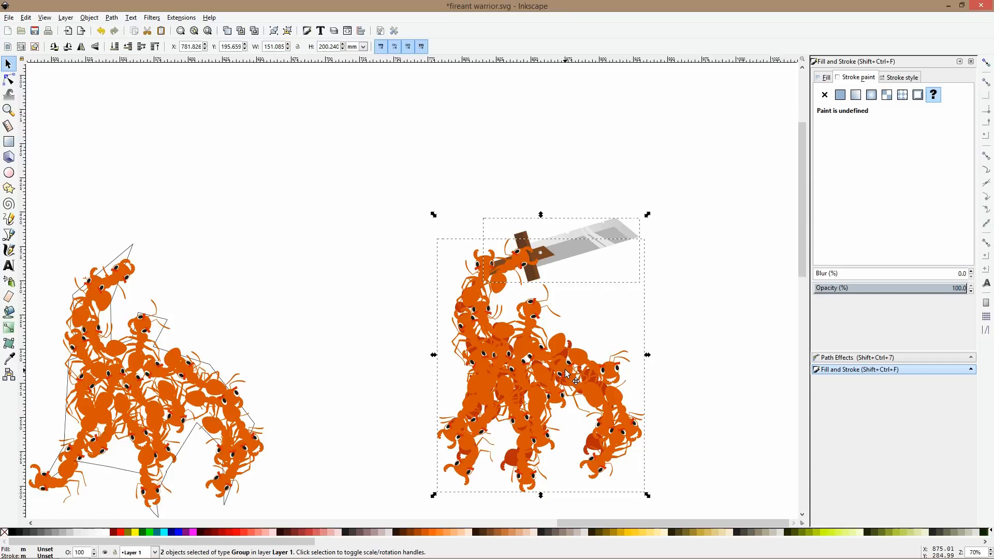
- Try other horizontal offsets for the front ants and sword, and move them back to the right
left_click_drag(568, 368, 578, 370)
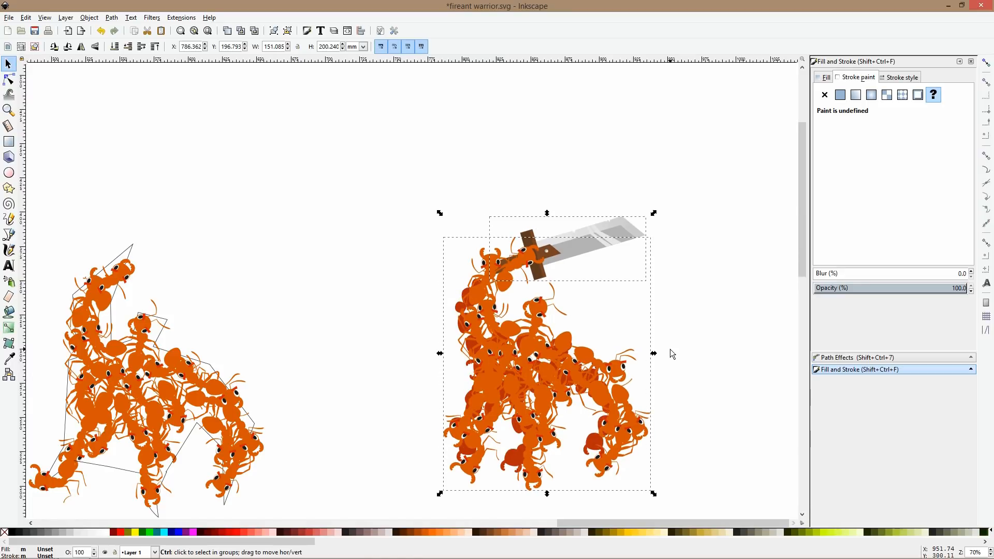
key("ctrl+z")
key("Right")
key("Up")
key("Right")
key("Left")
key("Left")
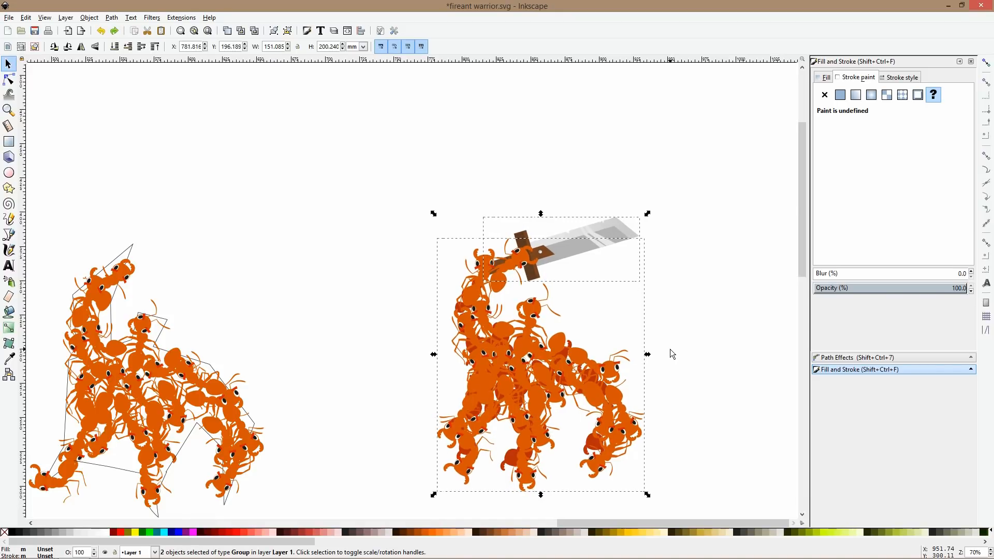
key("Right")
key("Right")
key("Right")
key("Right")
key("Right")
key("Right")
key("Right")
key("Right")
key("Right")
key("Right")
key("Right")
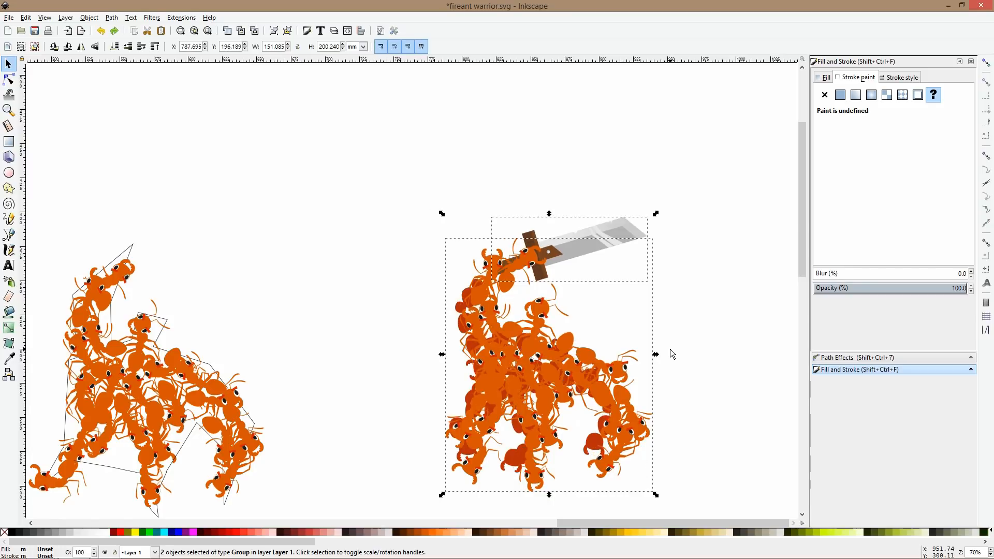
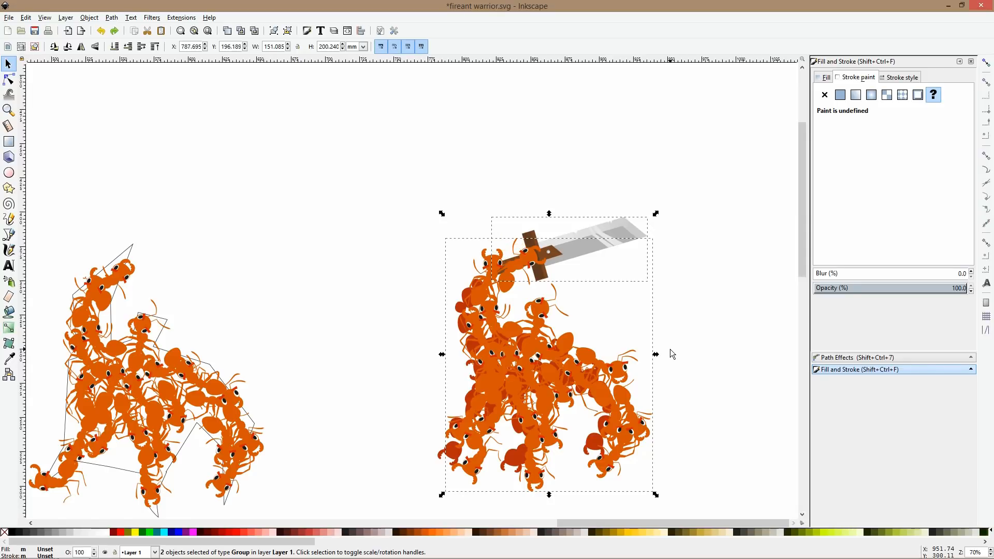
- Step back through the edit history to the earlier state where the front ants line up with the dark red back ants
key("ctrl+z")
key("ctrl+z")
key("ctrl+z")
key("ctrl+z")
key("ctrl+z")
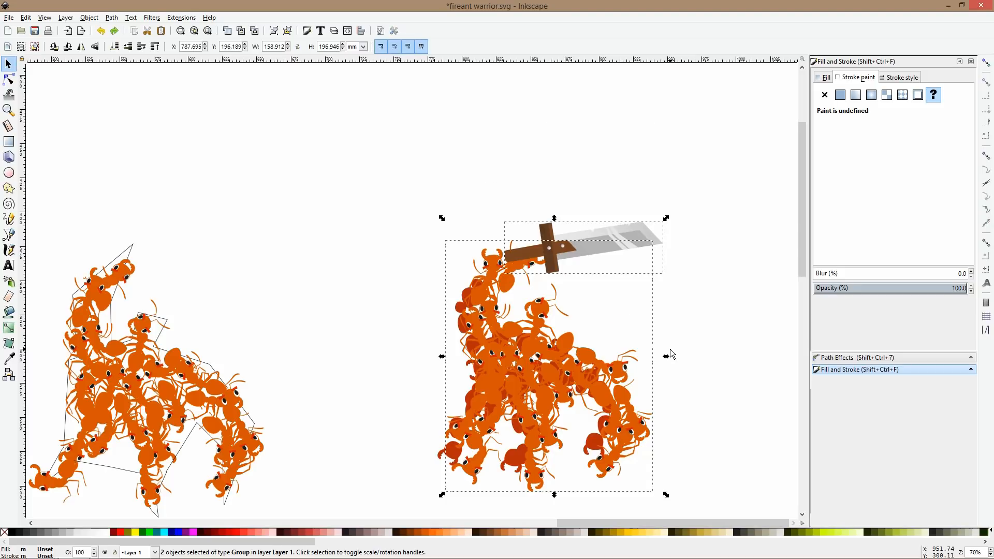
key("ctrl+shift+z")
key("ctrl+shift+z")
key("ctrl+shift+z")
key("ctrl+shift+z")
key("ctrl+shift+z")
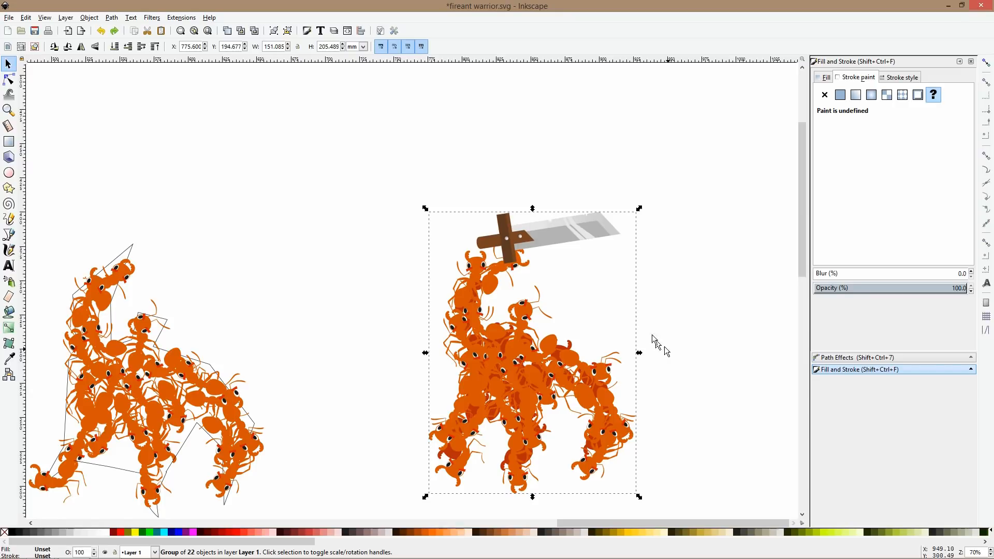
- Delete the old sword from the front ant group
left_click(607, 272)
left_click(598, 227)
left_click(598, 226, "ctrl")
key("Delete")
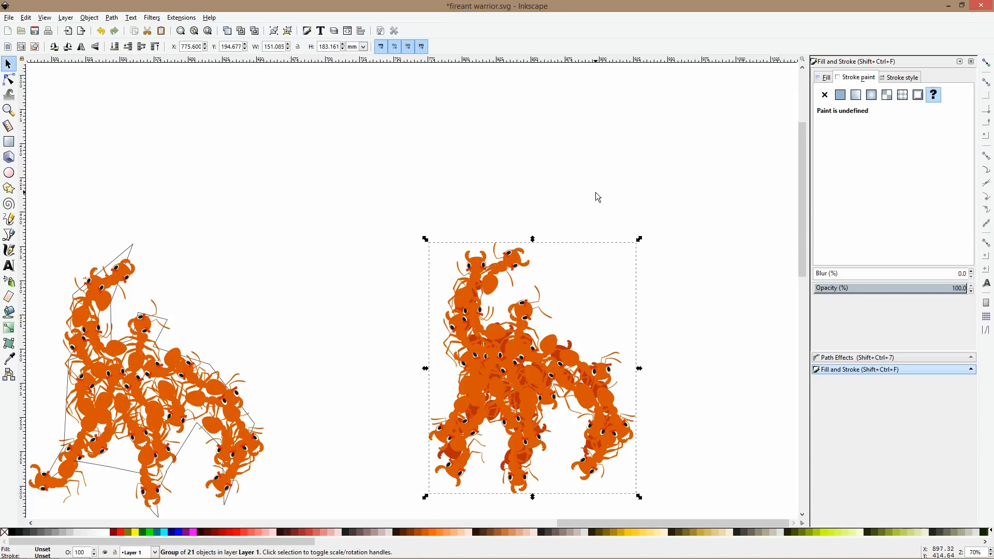
- Paste the sword, place its grip behind the raised arm's top ant, and rotate it so the blade points diagonally upward
left_click(595, 196)
key("ctrl+v")
left_click_drag(574, 201, 551, 245)
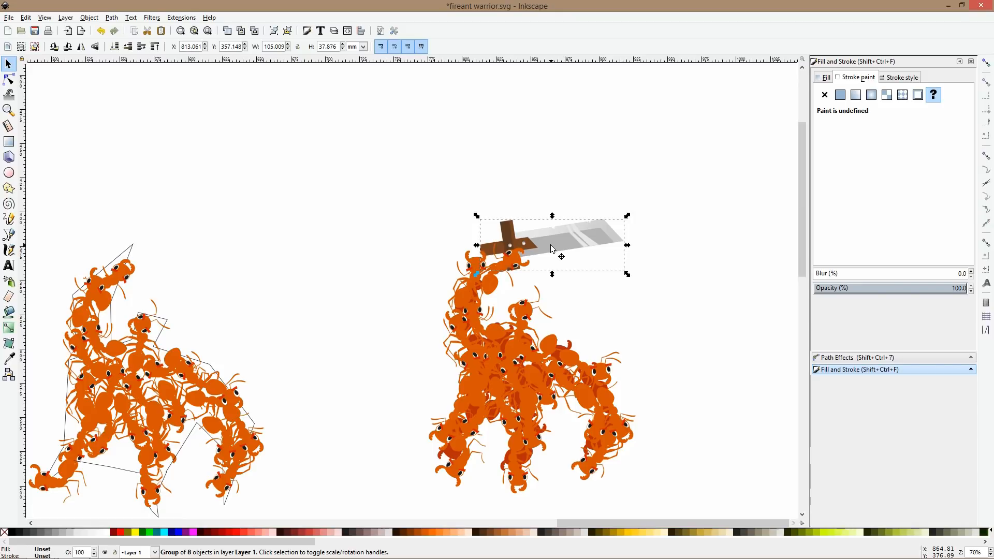
scroll(592, 241, "up", 2)
left_click_drag(665, 186, 623, 155)
left_click_drag(613, 208, 591, 194)
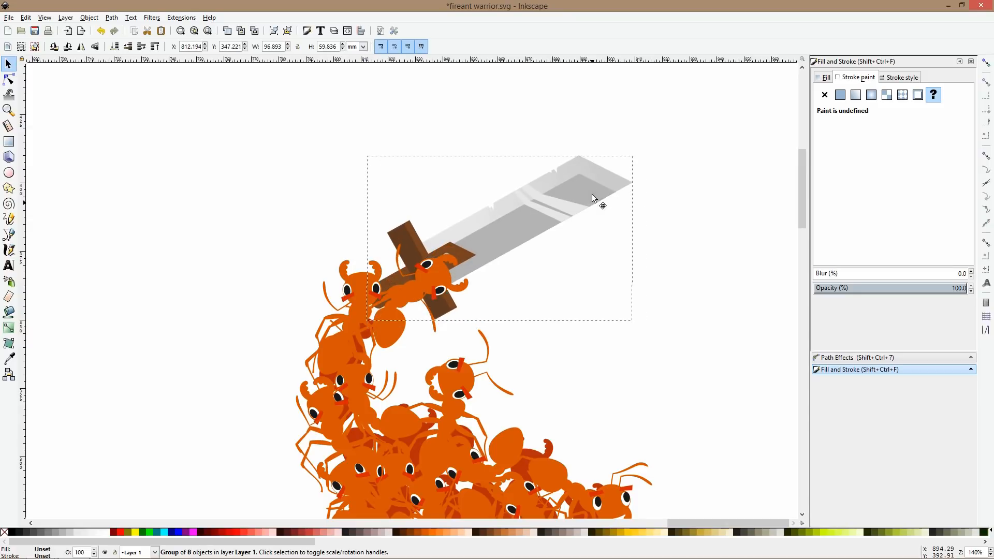
- Lengthen the sword's grip by moving its two end nodes outward, away from the blade
left_click(8, 80)
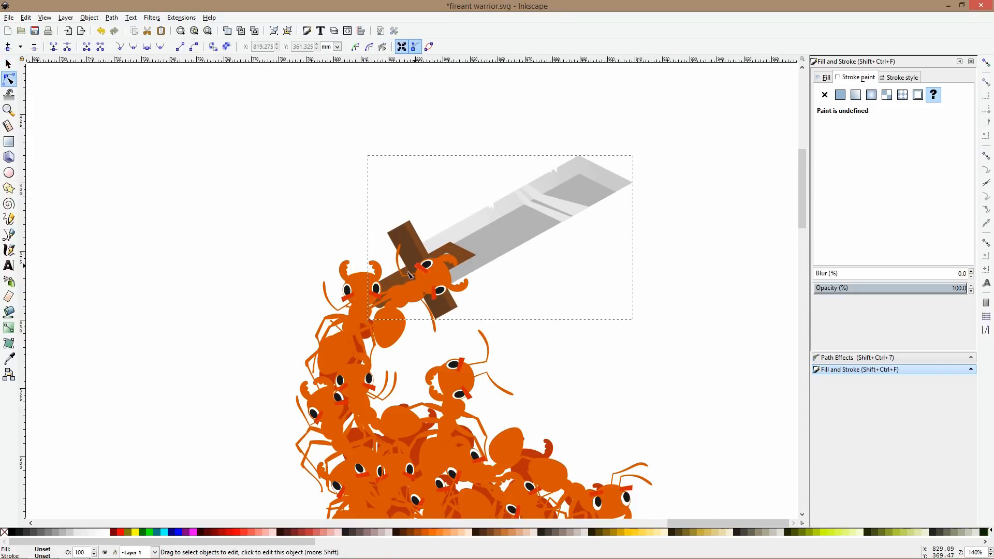
left_click(393, 282)
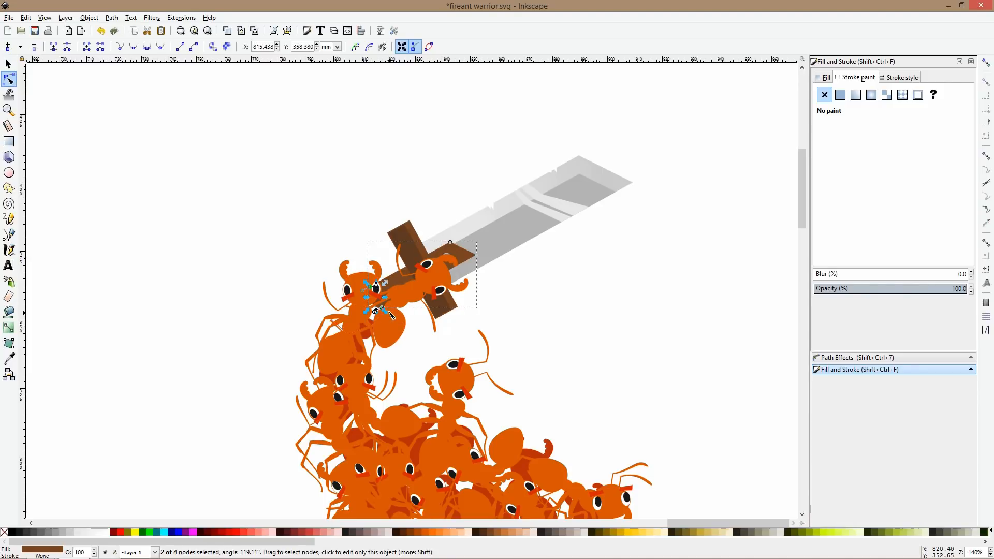
left_click_drag(384, 310, 366, 320)
key("s")
- Reposition the sword in the top ant's mandibles and rotate it so the blade tilts slightly lower
left_click(288, 305)
left_click_drag(504, 240, 516, 231)
left_click(606, 183)
left_click_drag(648, 146, 603, 204)
- Reshape the upper leg of the ant holding the sword so it bends upward and folds over the grip
scroll(367, 293, "up", 3, "ctrl")
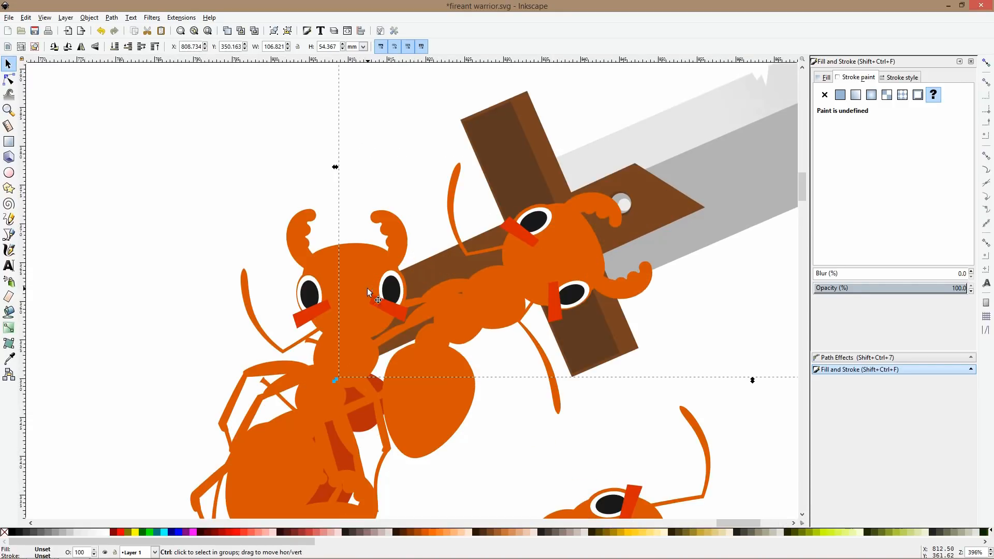
left_click(9, 80)
left_click(418, 304)
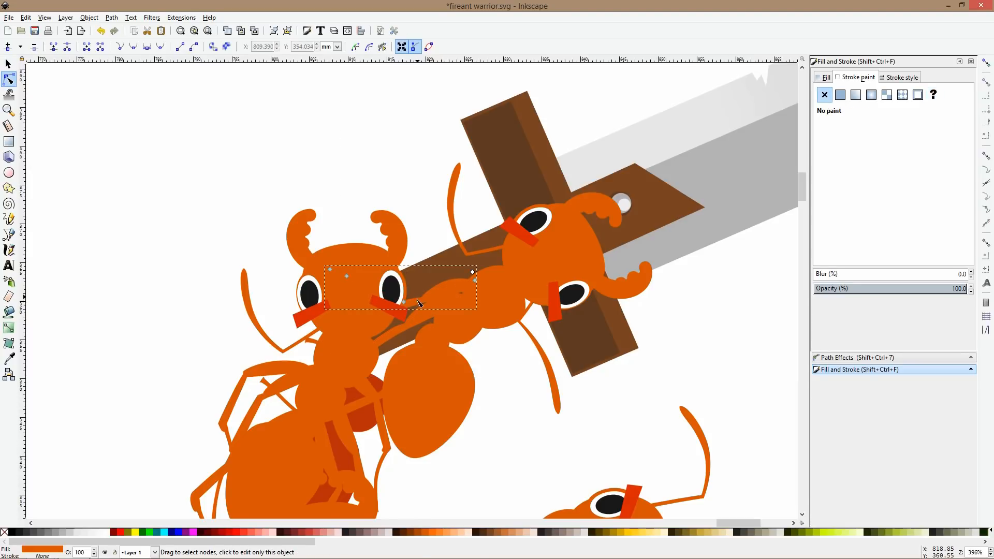
left_click_drag(404, 302, 448, 260)
mouse_move(346, 276)
left_mouse_down()
mouse_move(446, 234)
mouse_move(442, 278)
left_mouse_up()
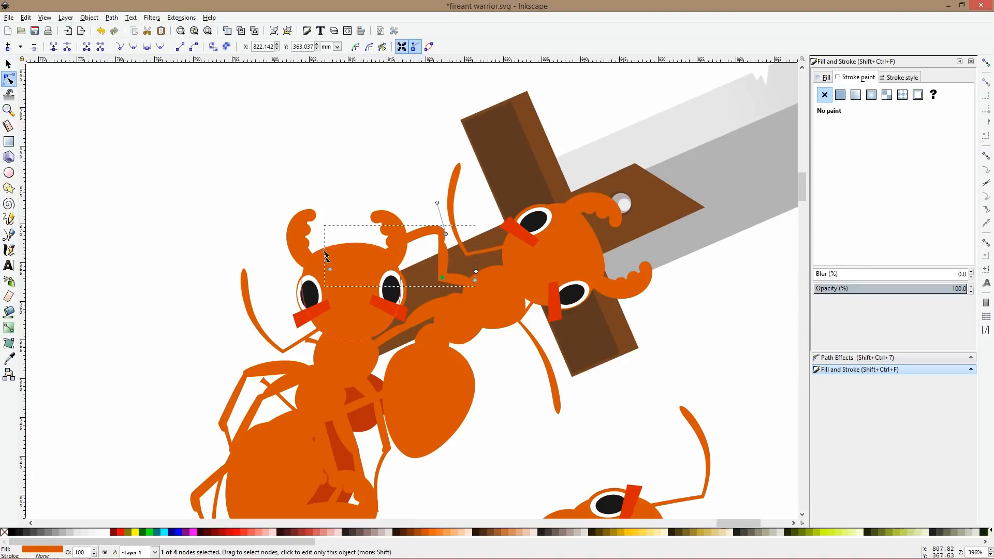
left_click_drag(330, 270, 345, 231)
left_click_drag(446, 234, 475, 207)
left_click(487, 219, "ctrl")
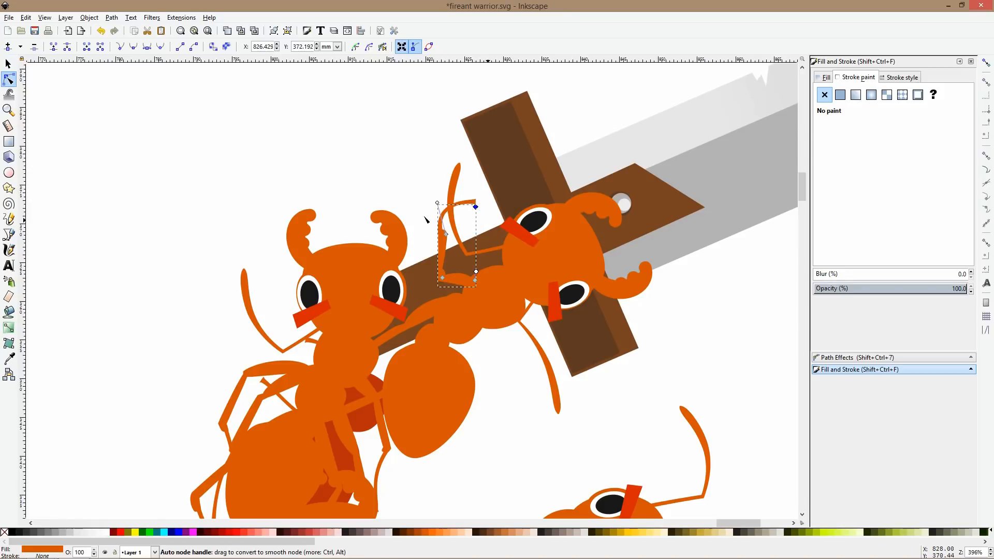
left_click(437, 203, "ctrl")
mouse_move(447, 237)
left_mouse_down()
mouse_move(479, 210)
mouse_move(492, 250)
mouse_move(489, 238)
mouse_move(449, 238)
left_mouse_up()
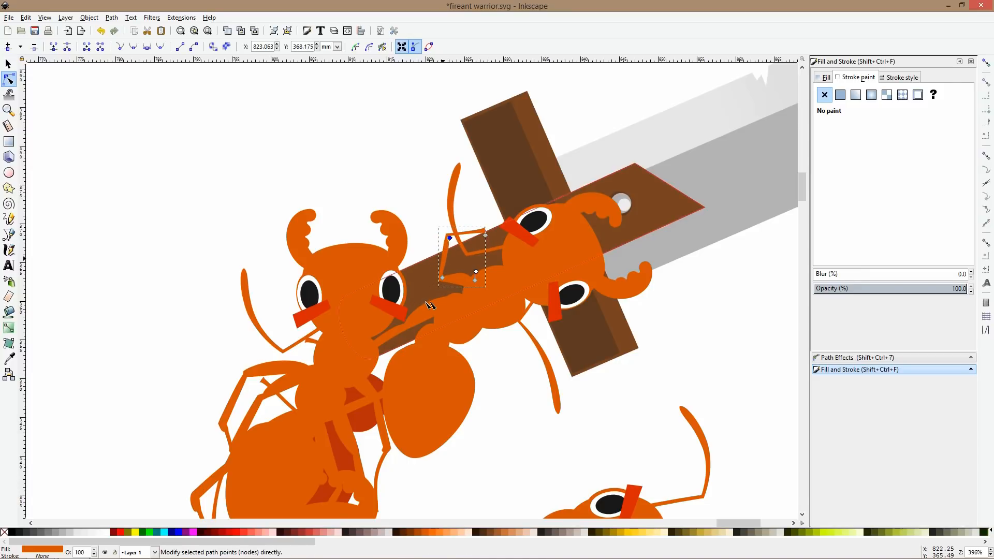
- Reshape the sword-holding ant's next leg into a short bent leg wrapping the grip, clear of the neighbouring ant's head
left_click(422, 323)
left_click_drag(395, 328, 402, 301)
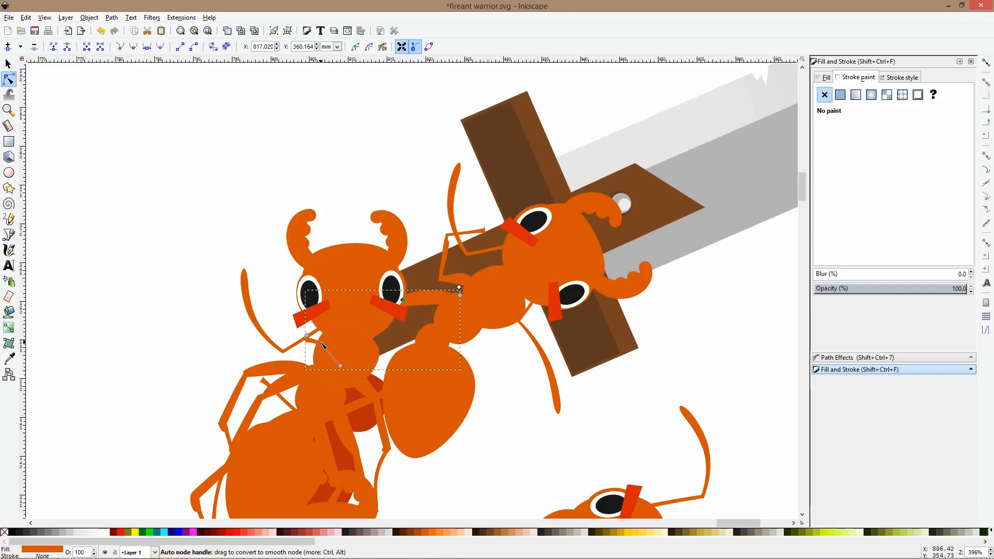
left_click_drag(312, 339, 392, 245)
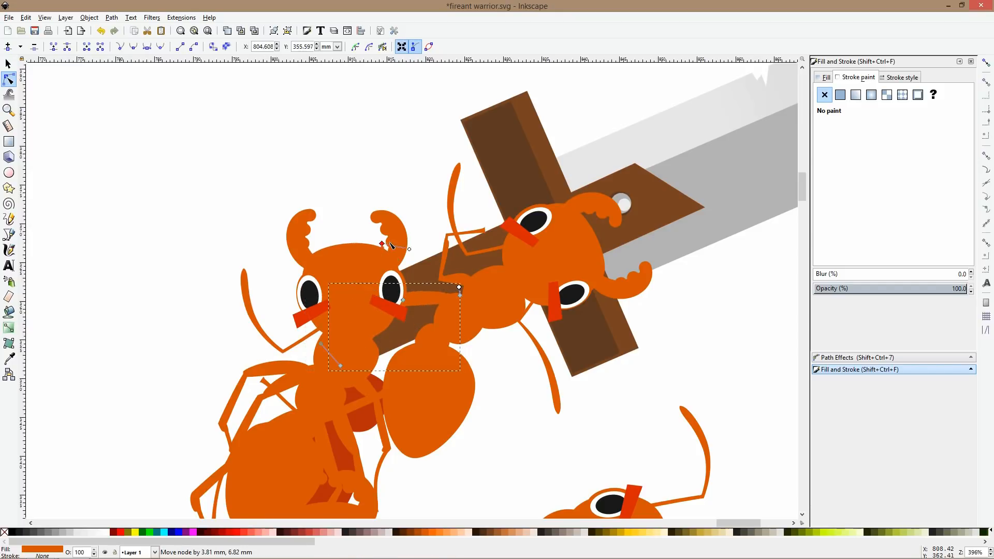
left_click_drag(406, 303, 424, 306)
left_click(341, 367)
left_click_drag(342, 367, 420, 303)
key("s")
scroll(458, 306, "down", 4)
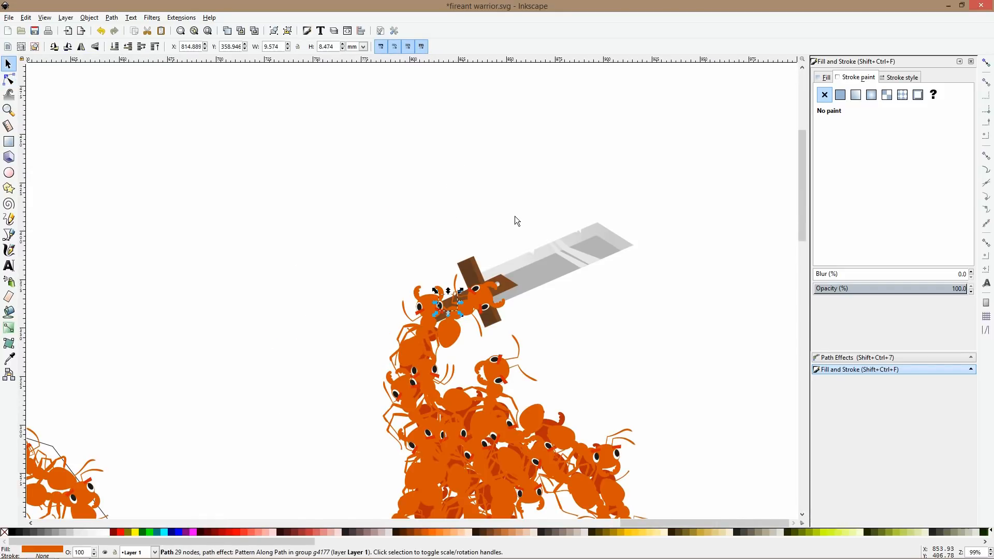
left_click(515, 216)
scroll(515, 216, "down", 4)
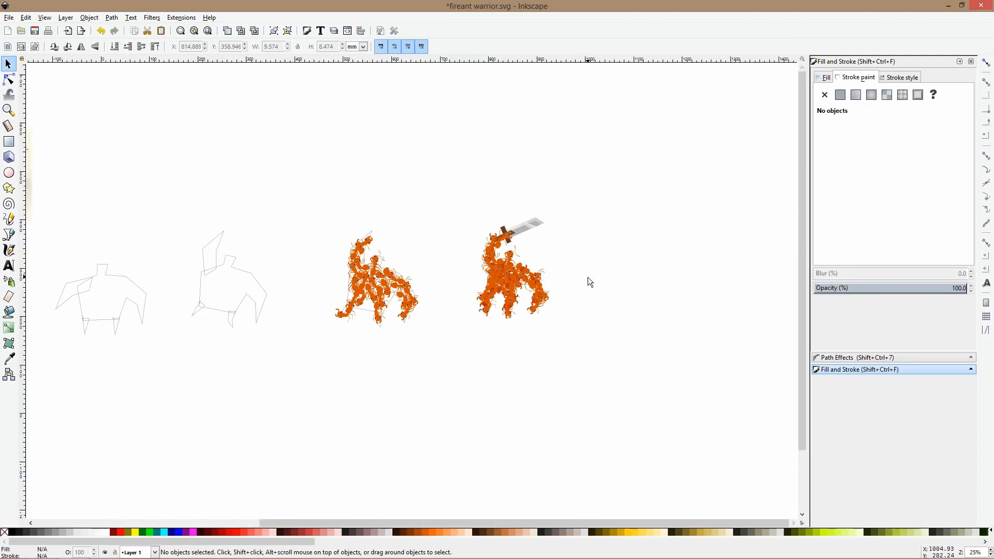
- Shift the front ant group slightly down and left, and lower the bottom ant of its middle leg
scroll(552, 258, "up", 2)
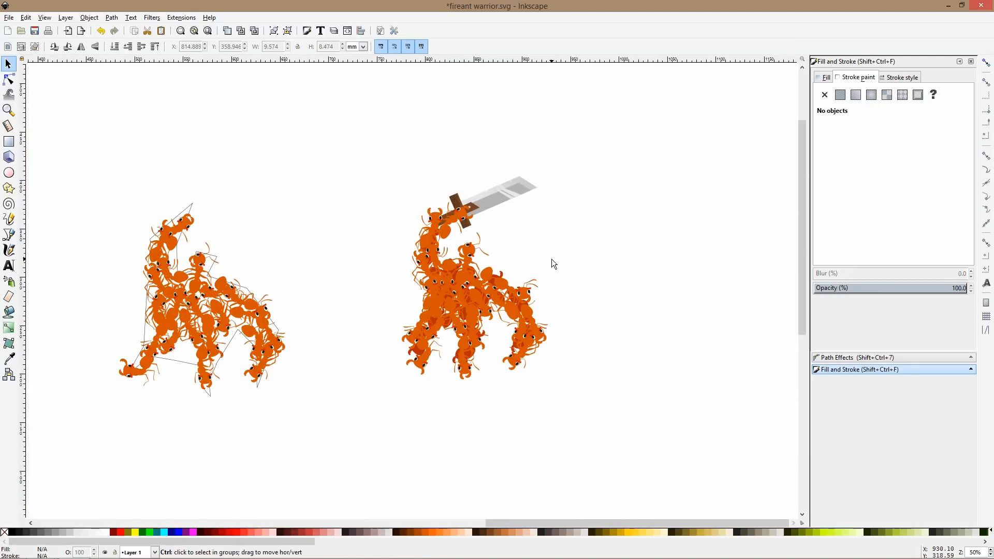
scroll(477, 373, "up", 2)
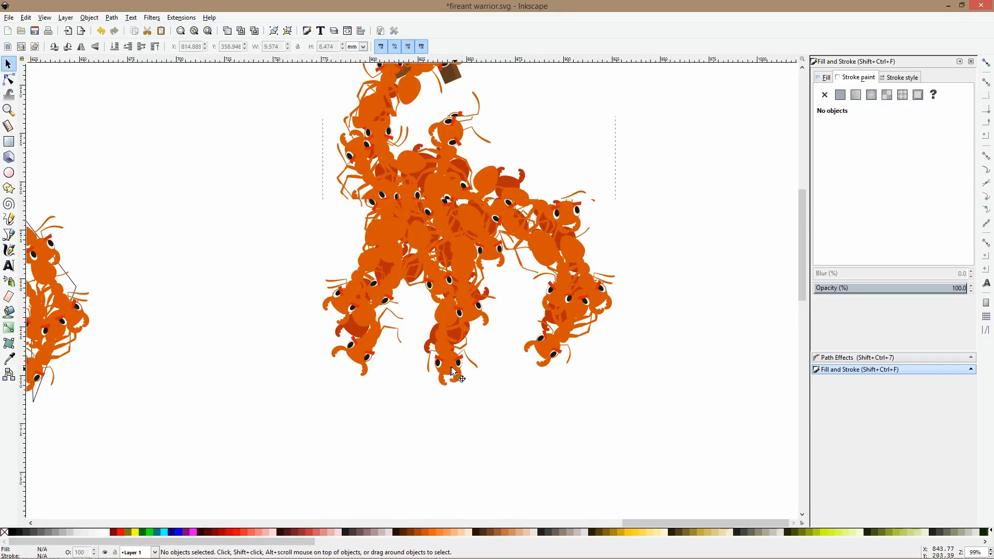
left_click(453, 373)
left_click_drag(451, 373, 443, 382)
left_click(475, 431)
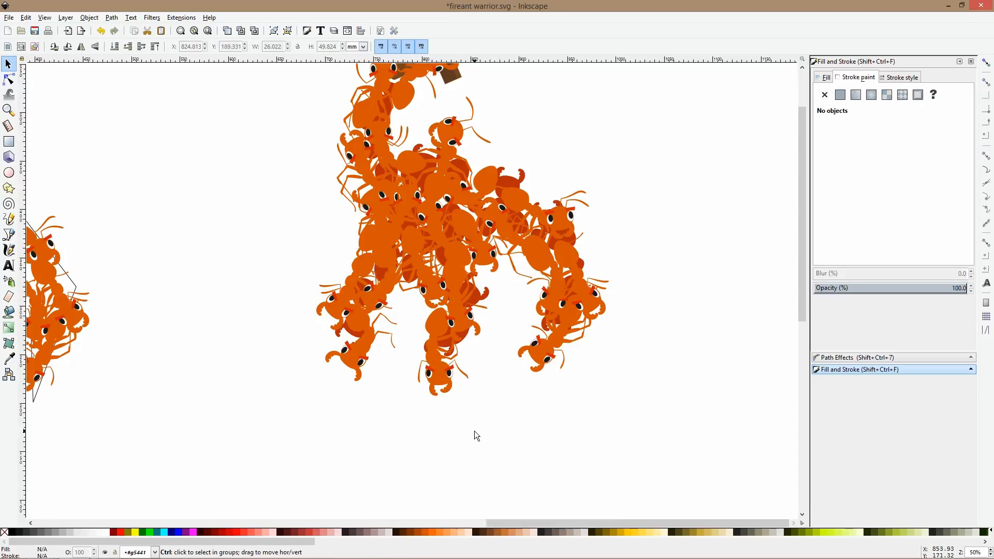
- Shrink the lowest ant and the outer ankle ant of the warrior's right-hand leg slightly
scroll(474, 430, "down", 4)
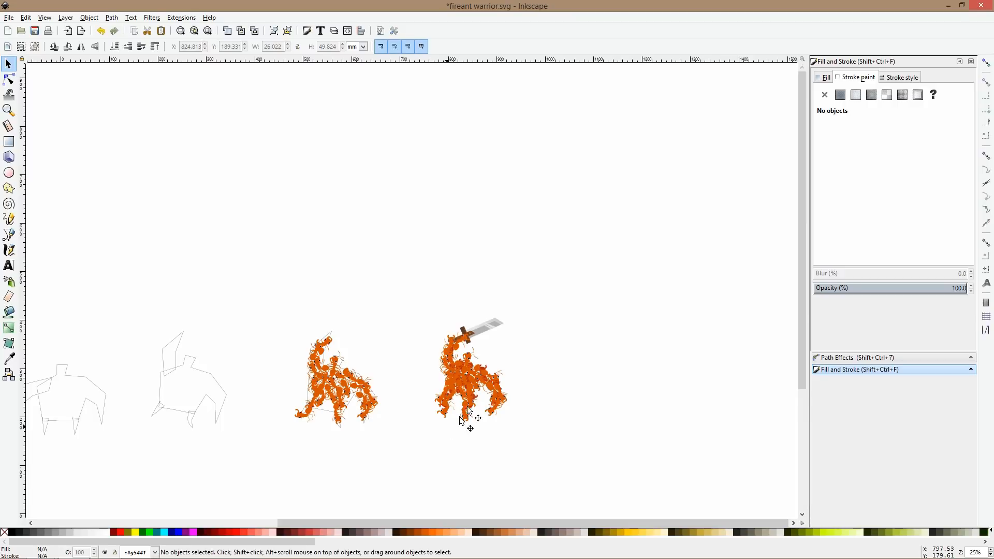
scroll(471, 394, "up", 2)
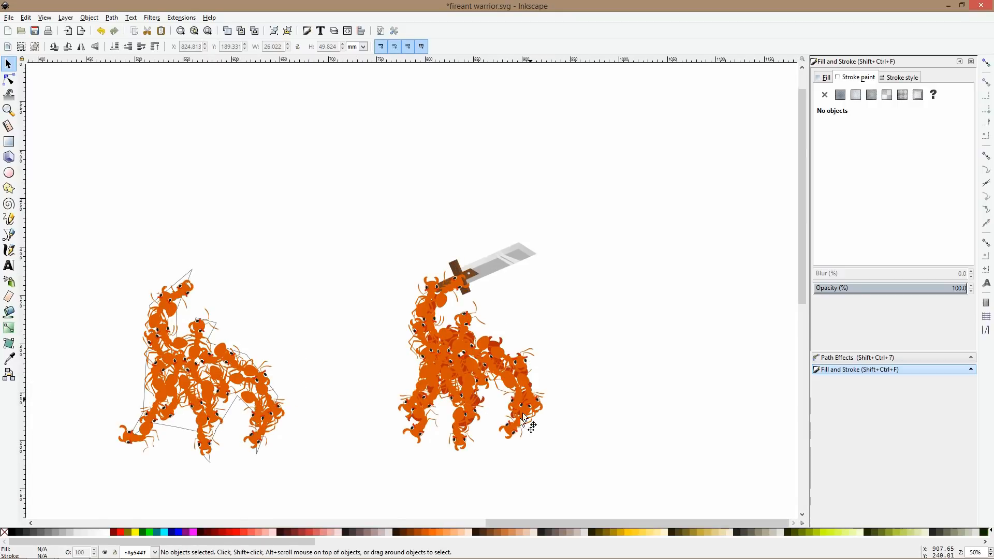
left_click(518, 433, "ctrl")
left_click_drag(498, 443, 500, 439)
left_click(585, 434)
scroll(549, 428, "up", 2)
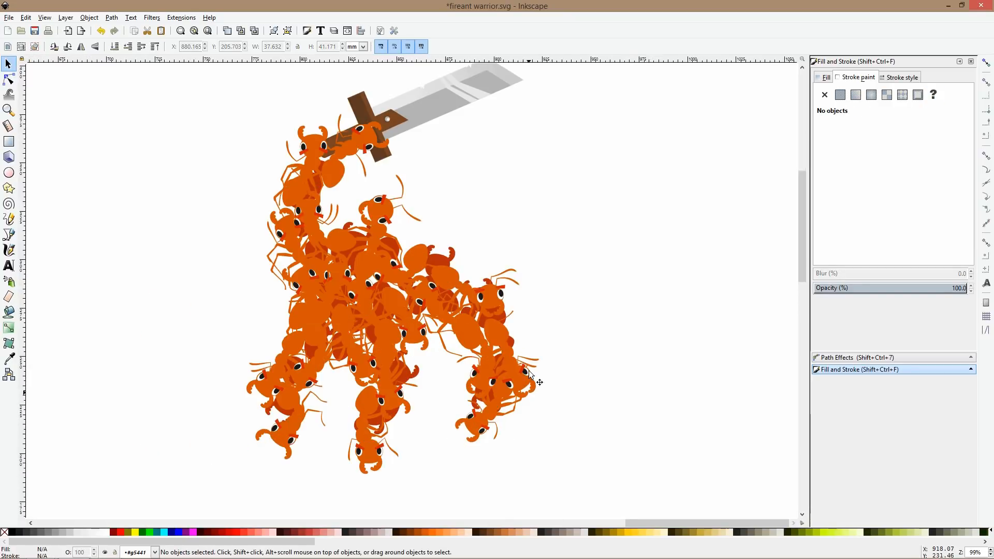
left_click(529, 379, "ctrl")
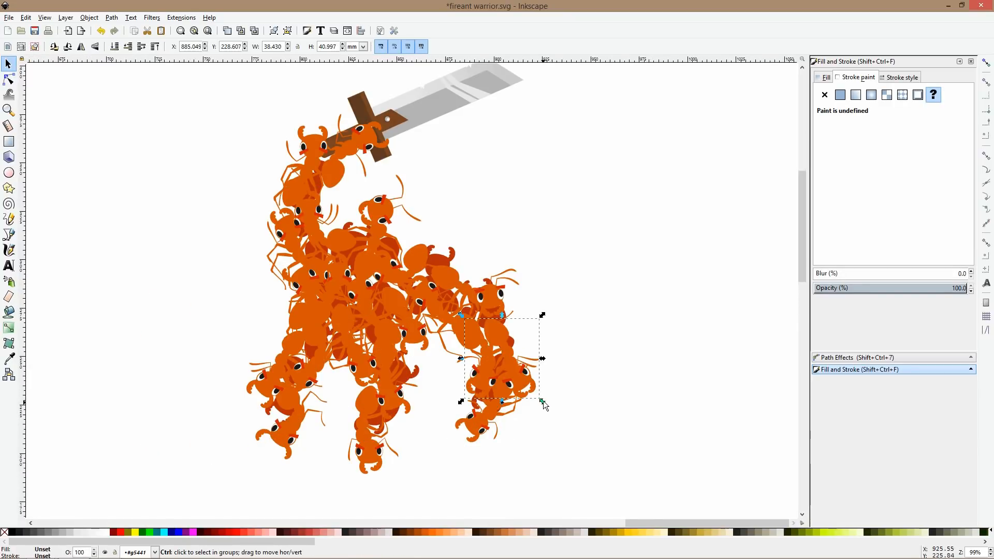
left_click_drag(542, 402, 537, 396)
left_click(589, 358)
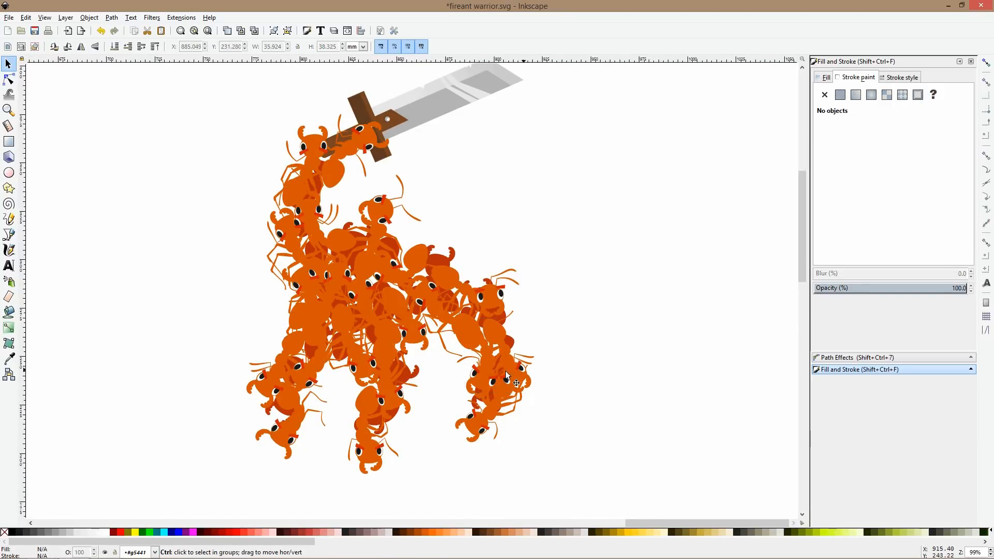
- Shrink the inner ankle ant of the right-hand leg slightly and nudge the ant joining that leg to the torso upward
left_click(481, 390, "ctrl")
left_click(453, 405)
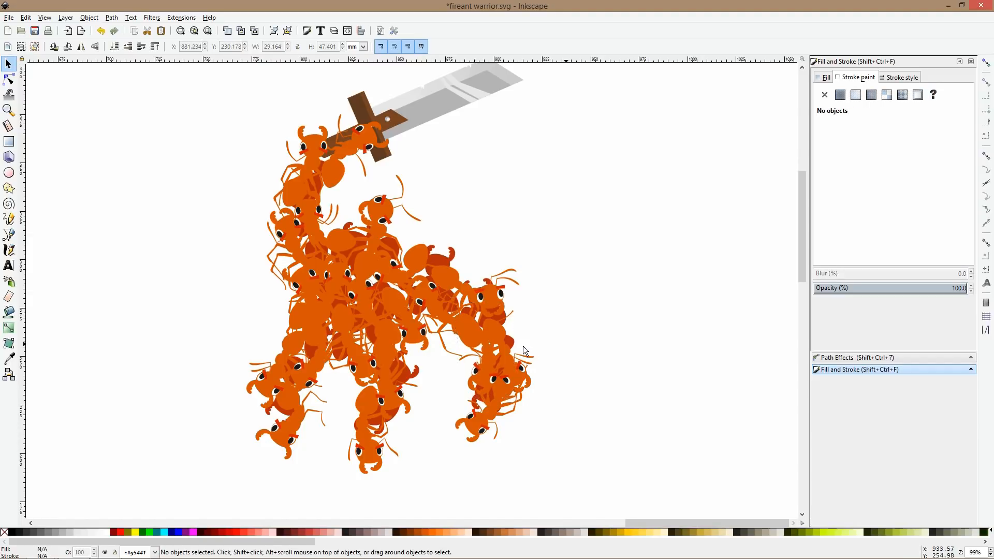
left_click(469, 346)
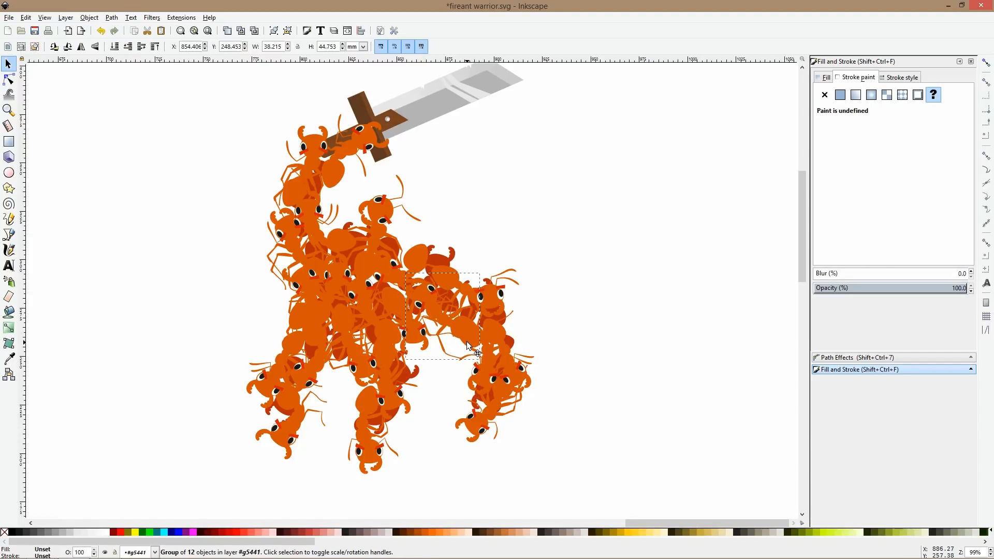
left_click(469, 347, "alt")
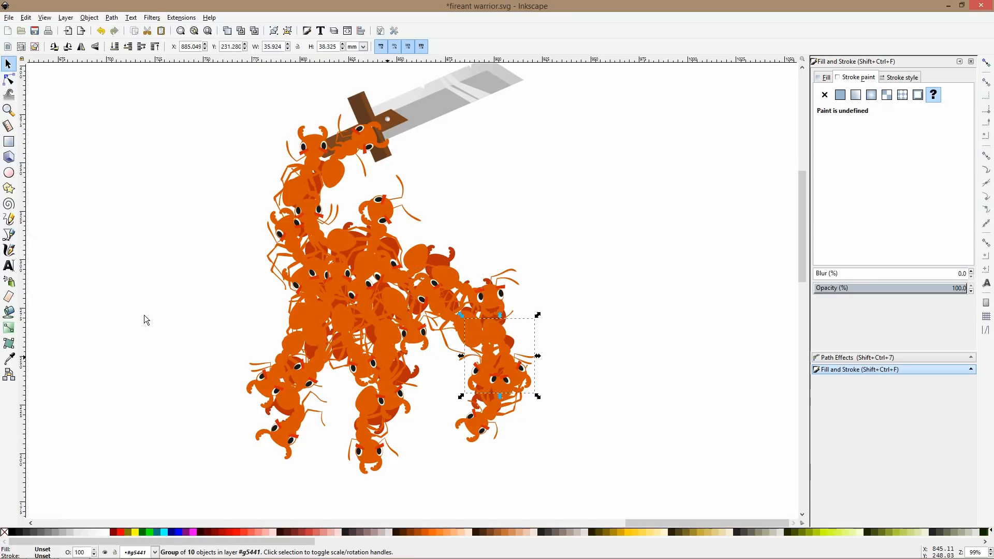
- Turn the front ant on the torso's left side head-down, rearrange its stacking among its neighbours, and nudge it up and left
scroll(339, 343, "up", 1)
left_click(335, 252)
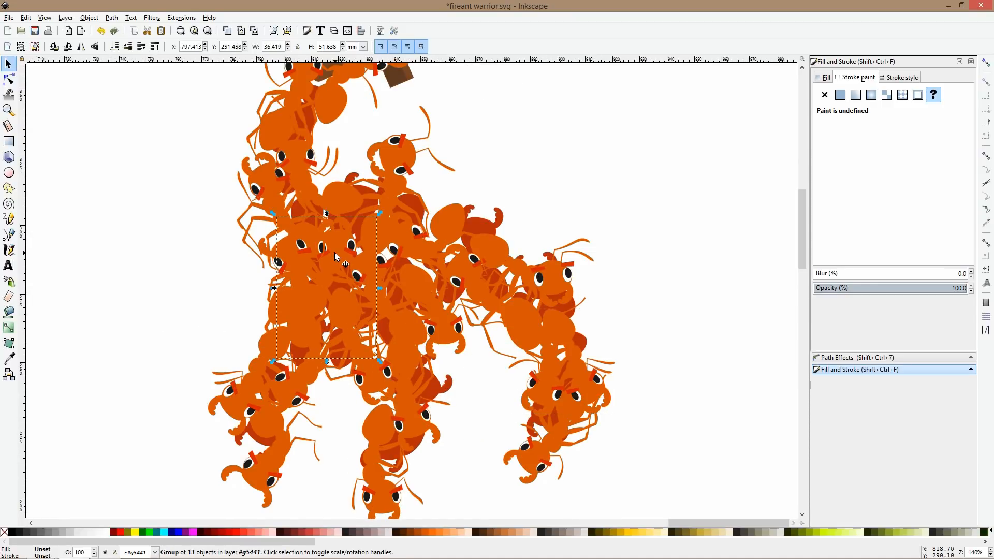
key("Page_Down")
key("Page_Down")
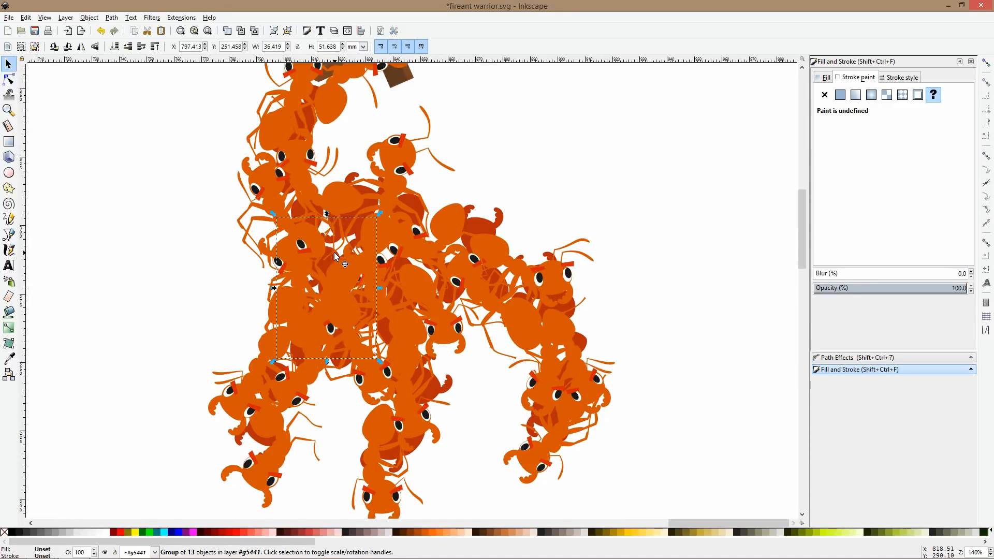
key("Page_Down")
mouse_move(318, 343)
left_mouse_down()
mouse_move(323, 337)
mouse_move(309, 329)
mouse_move(326, 332)
left_mouse_up()
left_click(386, 315)
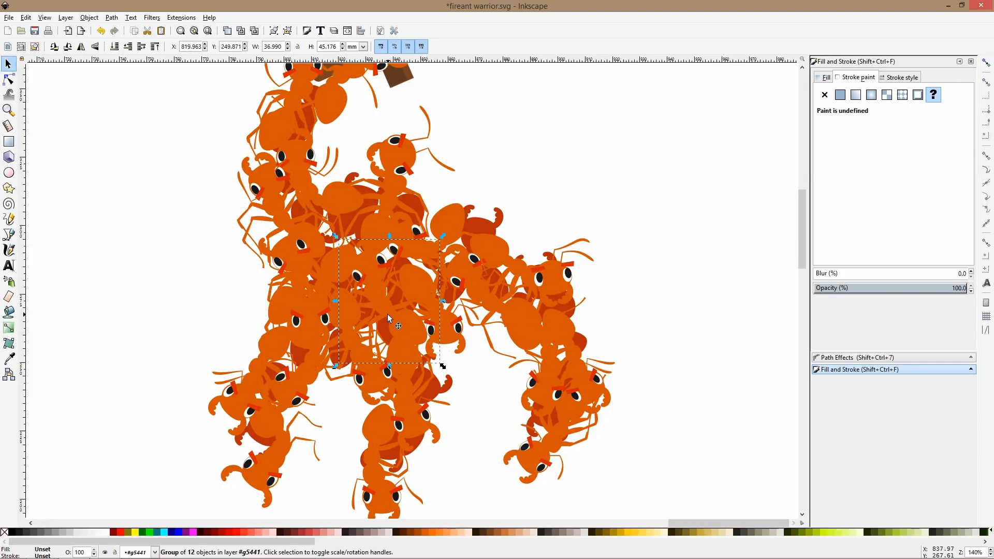
left_click(547, 201)
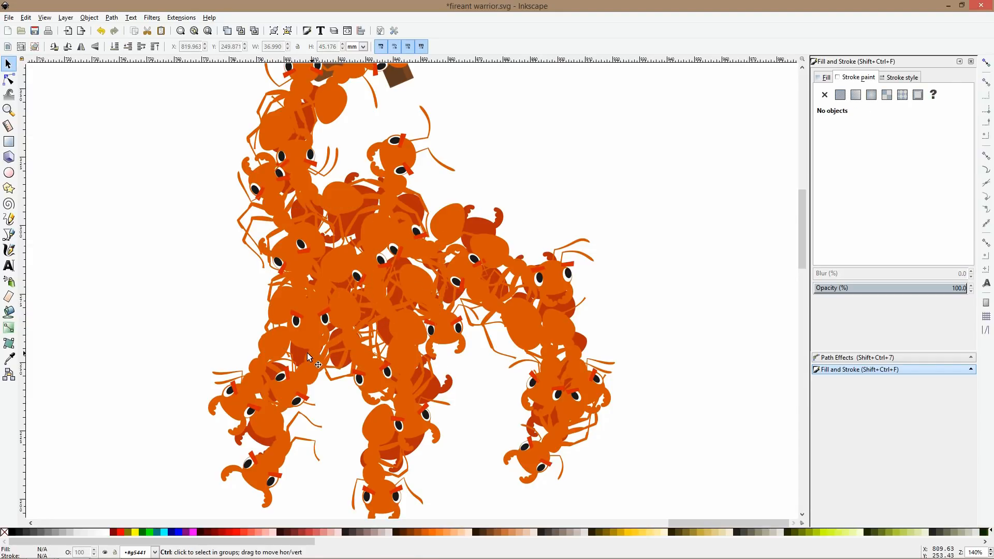
- Delete the orange body shape overlapping the lower face of the head-down torso ant
scroll(306, 352, "up", 2, "ctrl")
left_click(285, 341, "ctrl")
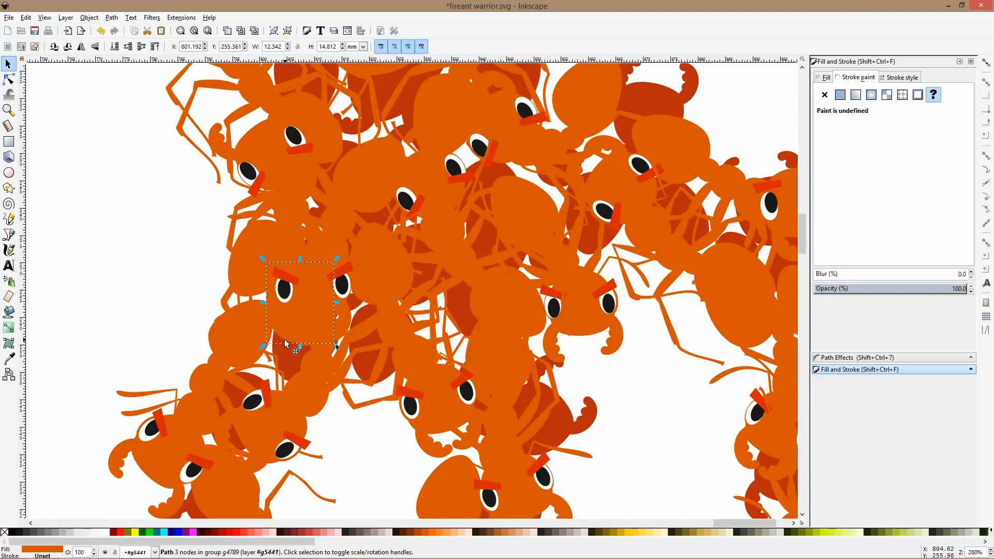
key("Delete")
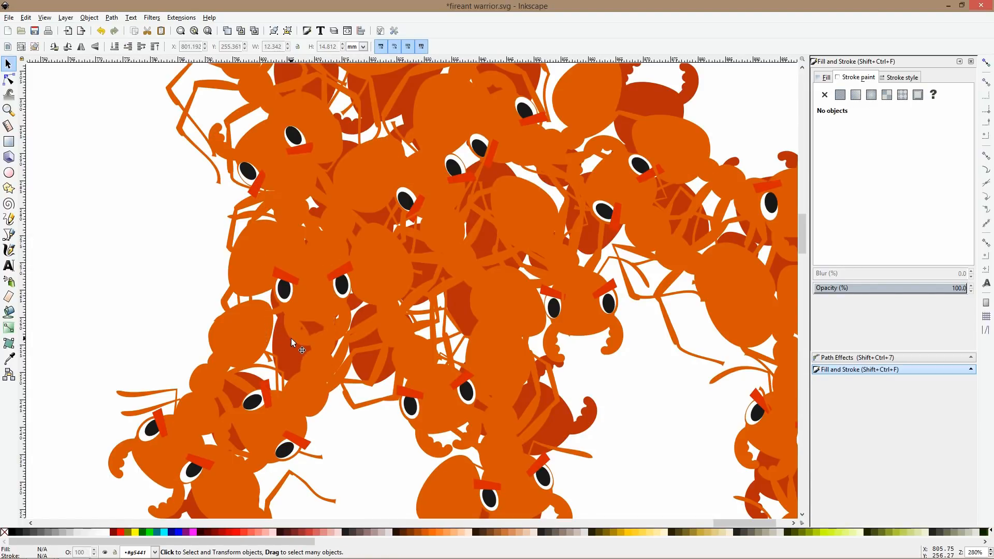
- Adjust the size and position of the mandibles below the head-down torso ant's face
left_click(301, 345)
left_click(303, 345)
left_click_drag(324, 352, 293, 415)
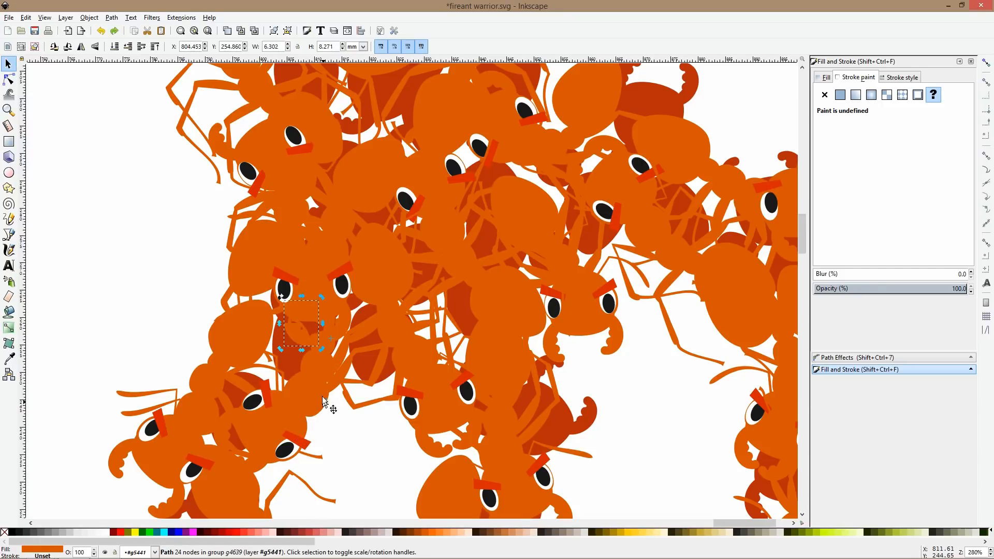
left_click_drag(322, 349, 302, 367, "shift")
key("Escape")
scroll(347, 440, "down", 4, "ctrl")
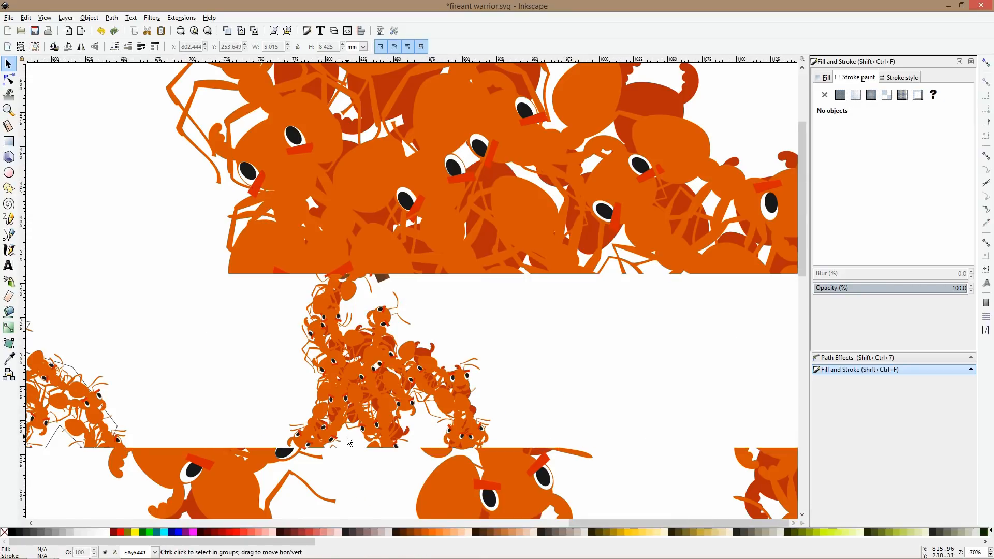
scroll(187, 341, "down", 2)
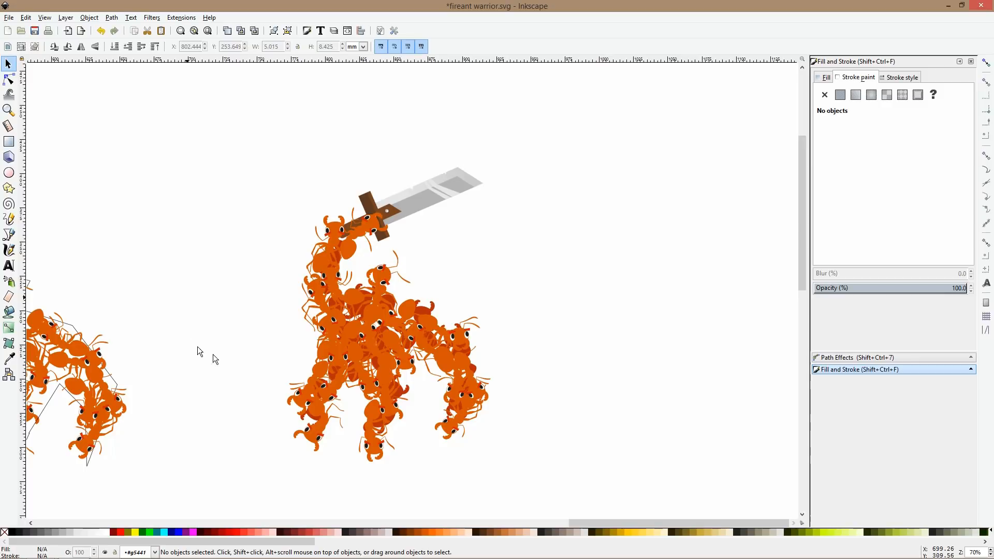
scroll(326, 421, "up", 2, "ctrl")
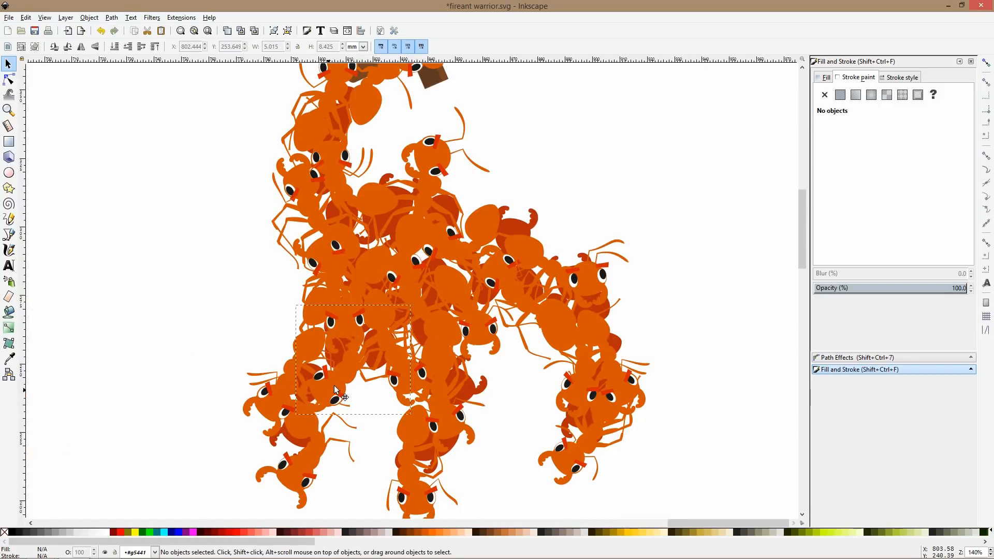
left_click(334, 389)
left_click(238, 328)
scroll(238, 328, "down", 2, "ctrl")
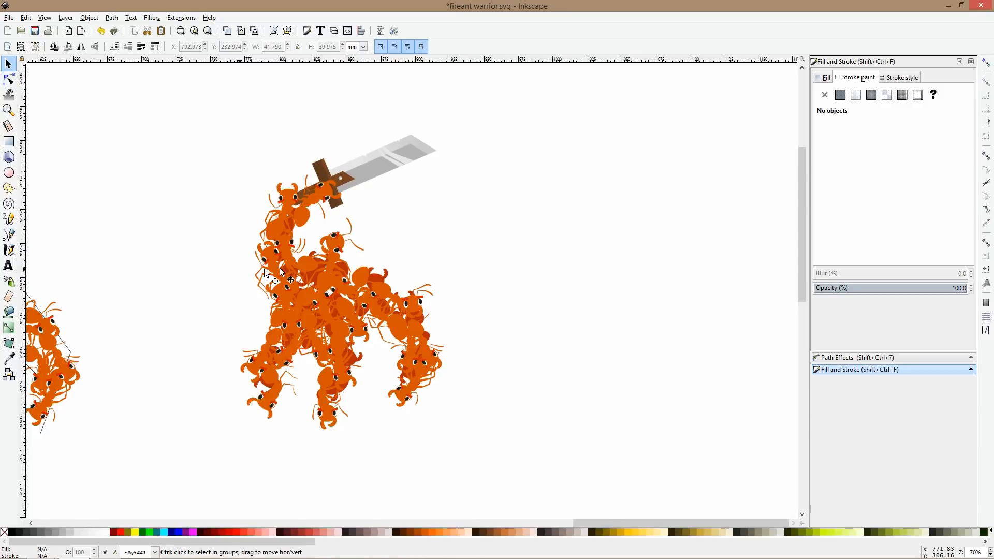
- Move the ant abdomen on top of the torso, between the raised arm and the warrior's head, slightly lower
scroll(315, 264, "up", 3, "ctrl")
left_click(300, 263)
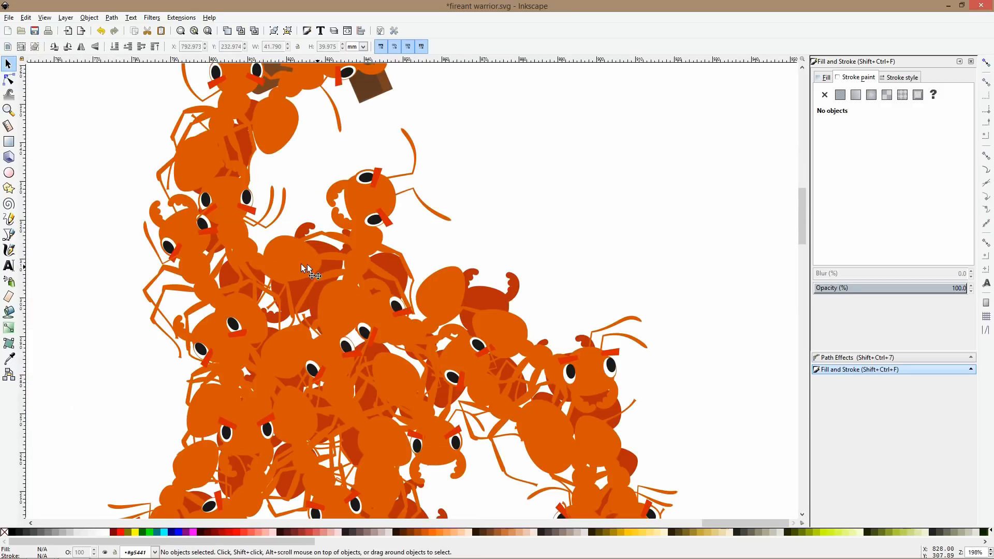
left_click(281, 242, "ctrl")
mouse_move(278, 241)
left_mouse_down()
mouse_move(287, 249)
mouse_move(274, 245)
left_mouse_up()
left_click(453, 227)
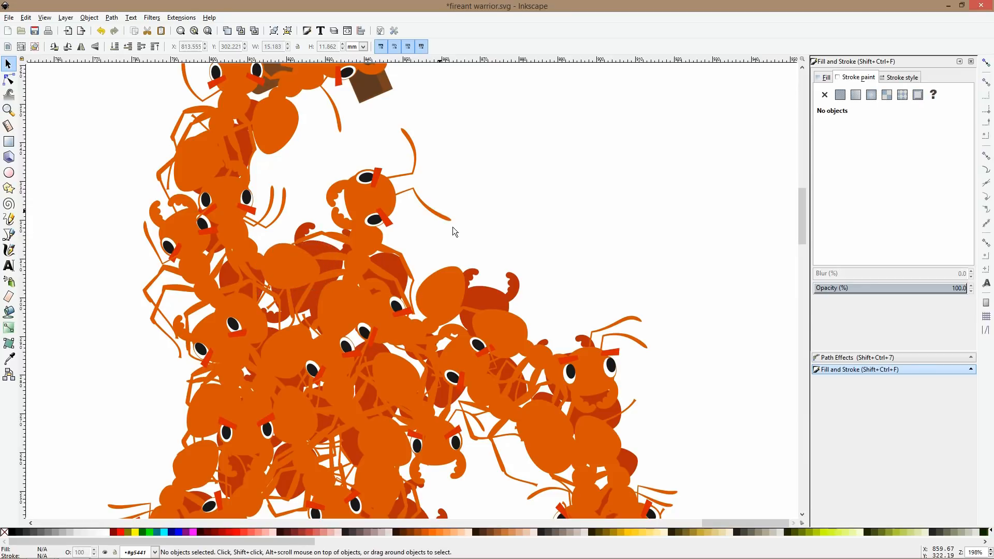
scroll(475, 238, "down", 2, "ctrl")
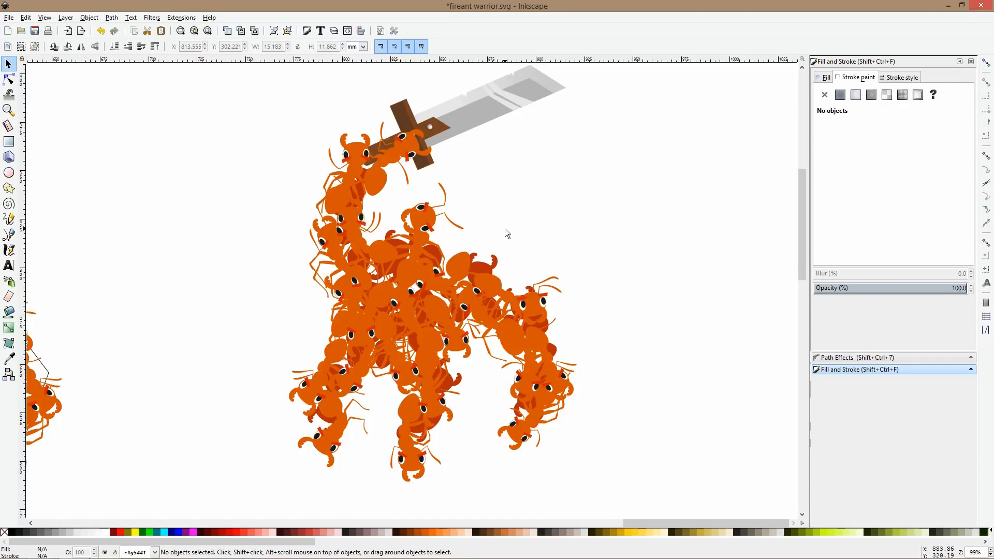
scroll(510, 242, "down", 2, "ctrl")
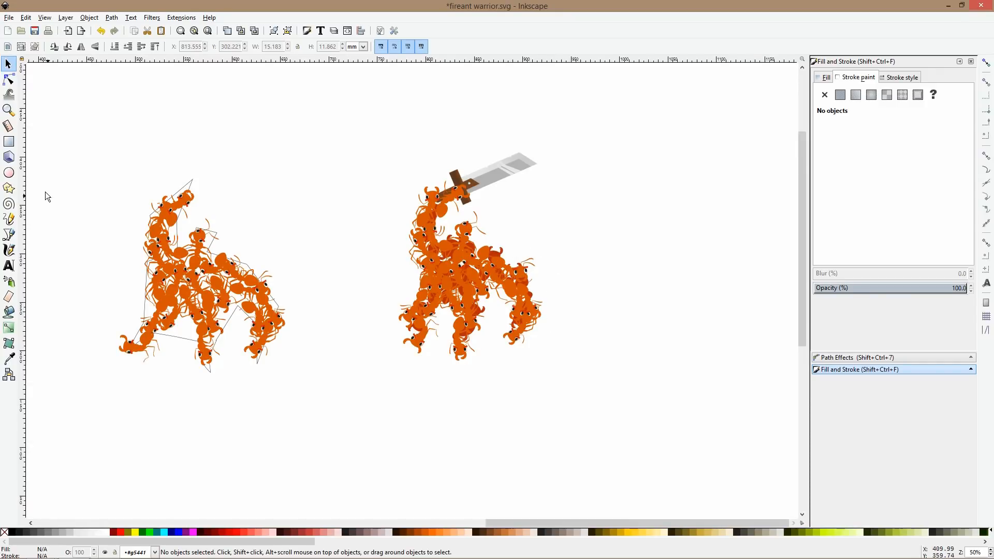
- Save the fire ant warrior drawing and make room in the empty area beside the sword
left_click(9, 173)
key("ctrl+s")
left_click_drag(504, 254, 483, 266)
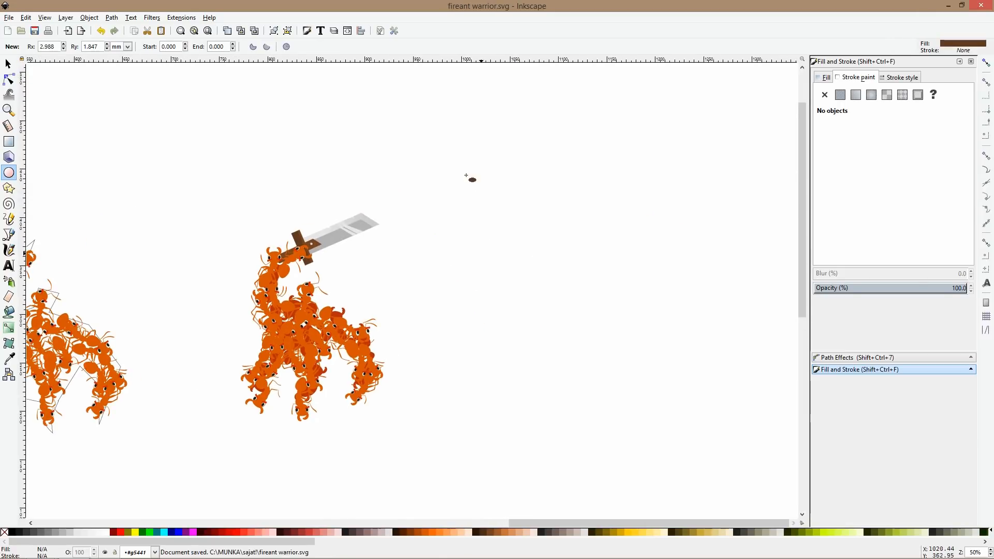
left_click(9, 141)
left_click_drag(454, 133, 495, 212)
left_click_drag(500, 260, 492, 262)
key("s")
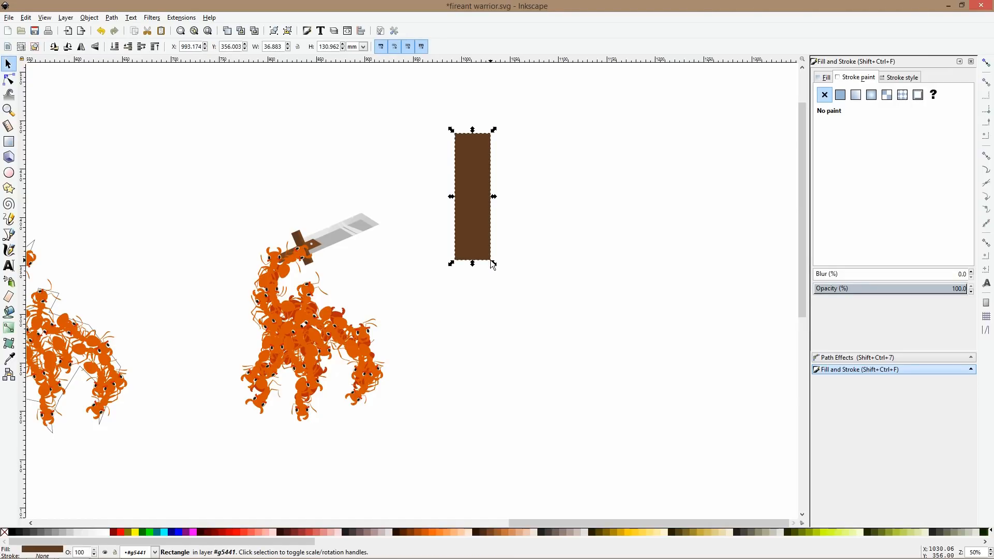
key("Delete")
key("e")
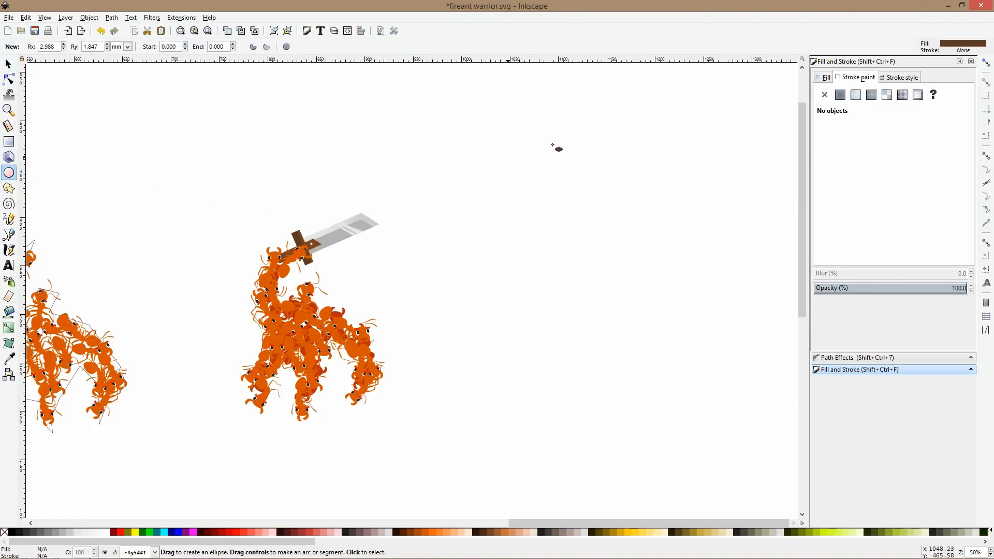
left_click_drag(491, 141, 557, 274)
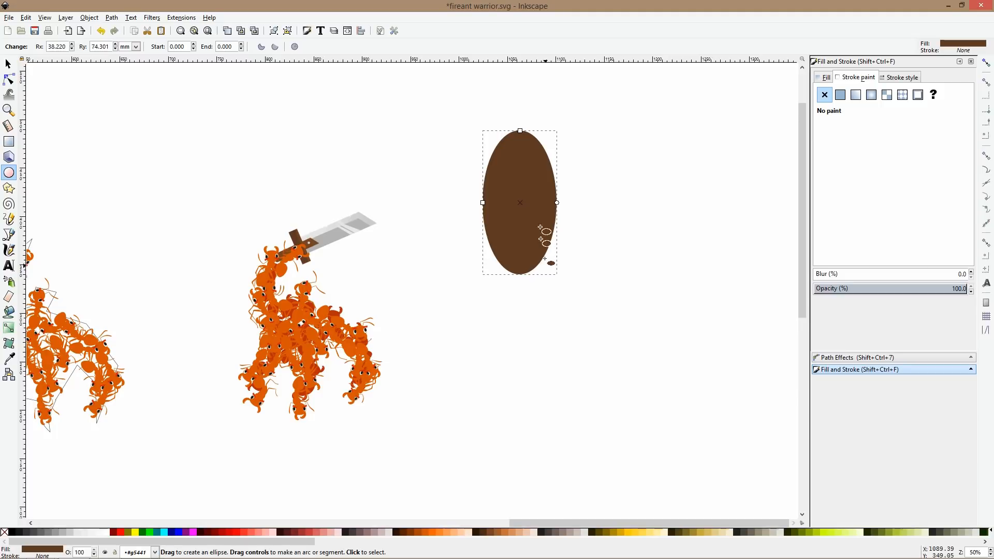
key("Delete")
- Draw a brown circle about 131 mm across beside the warrior and add a concentric copy about 107 mm across
left_click_drag(473, 145, 599, 284)
key("s")
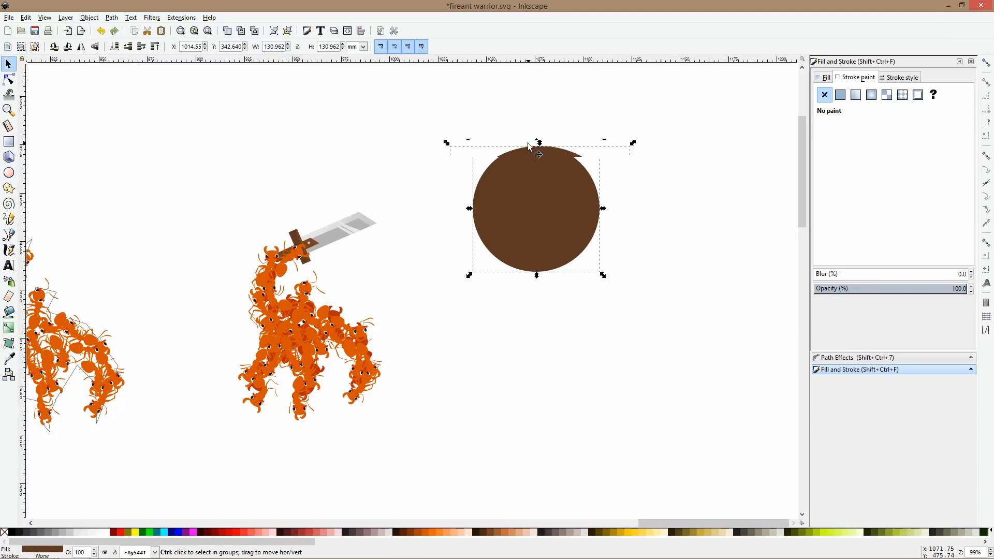
scroll(533, 153, "up", 2)
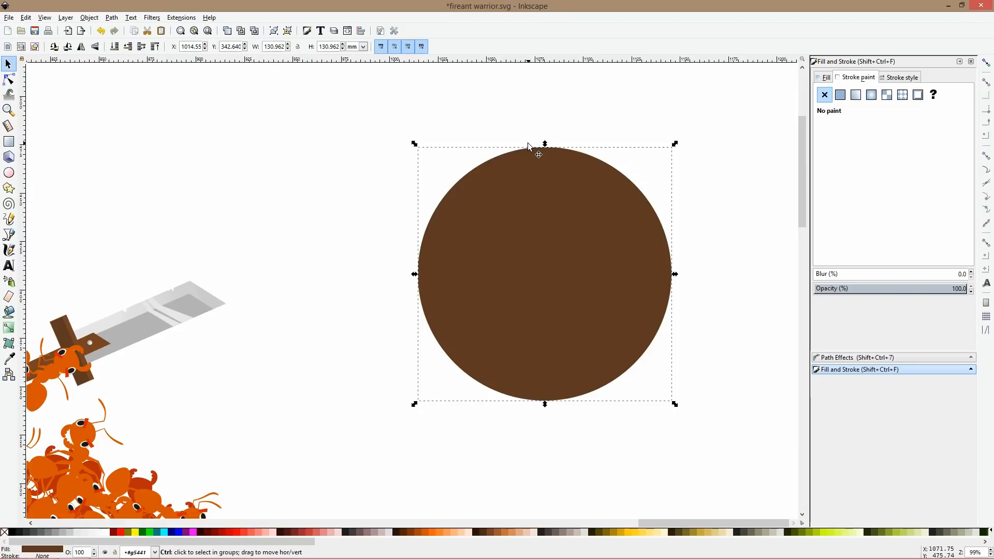
left_click(545, 169, "ctrl")
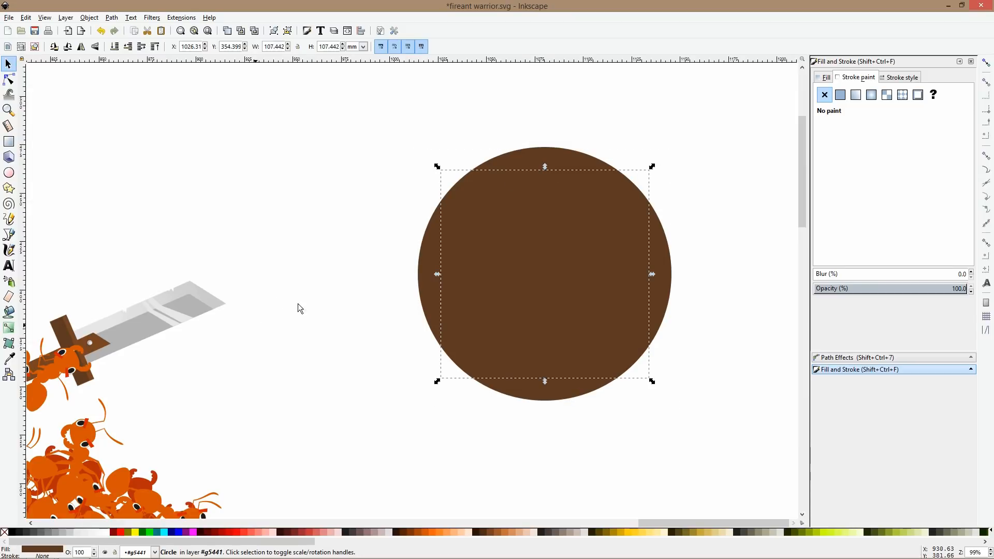
- Fill the outer circle with the grey sampled from the sword blade, keeping the smaller brown circle in front
left_click(9, 358)
left_click(129, 339)
key("s")
left_click(446, 260, "ctrl")
left_click(433, 233)
key("Home")
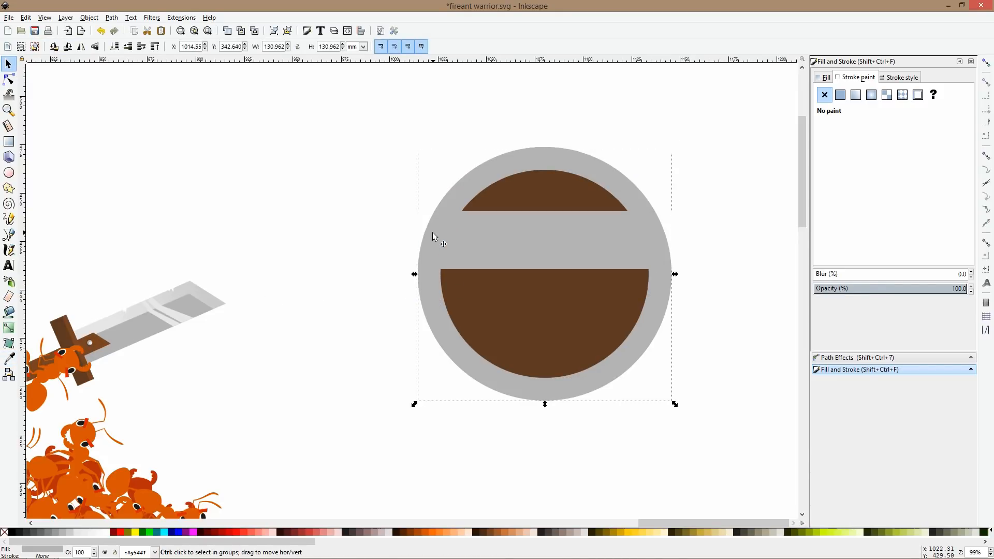
left_click_drag(432, 231, 440, 238)
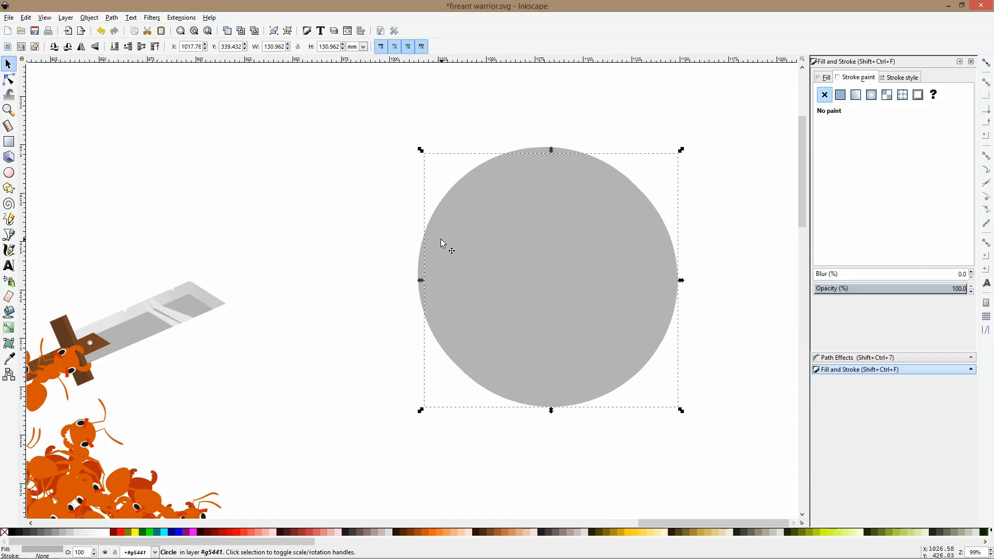
key("Page_Down")
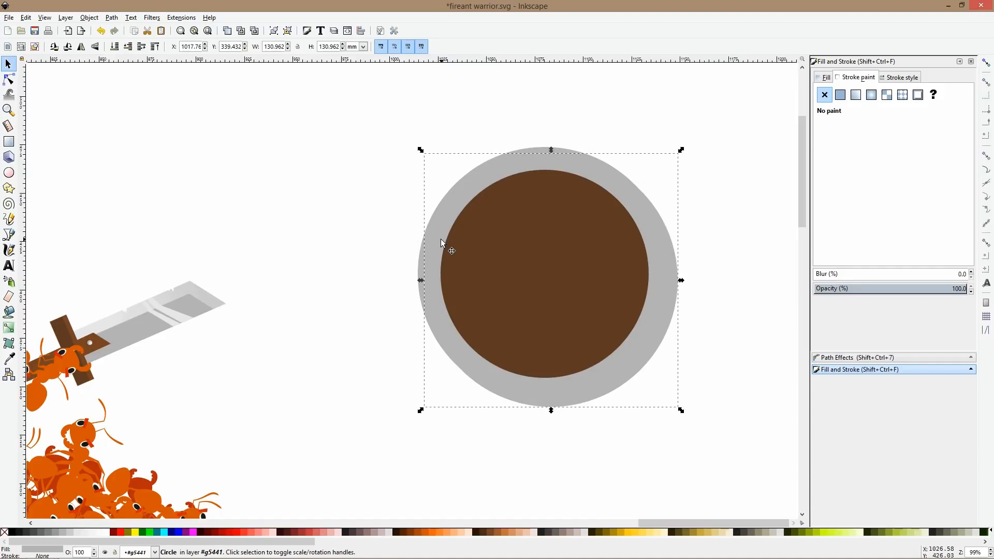
key("Page_Up")
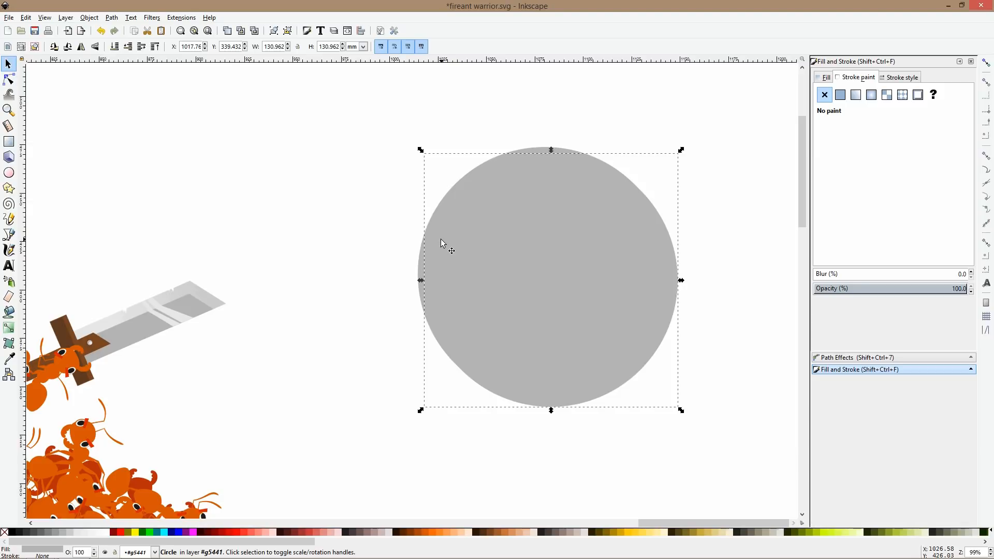
key("ctrl+z")
- Subtract a copy of the brown circle from the grey circle to form a rim ring around the brown disc
left_click(462, 229)
left_click(451, 213, "alt")
left_click(496, 246)
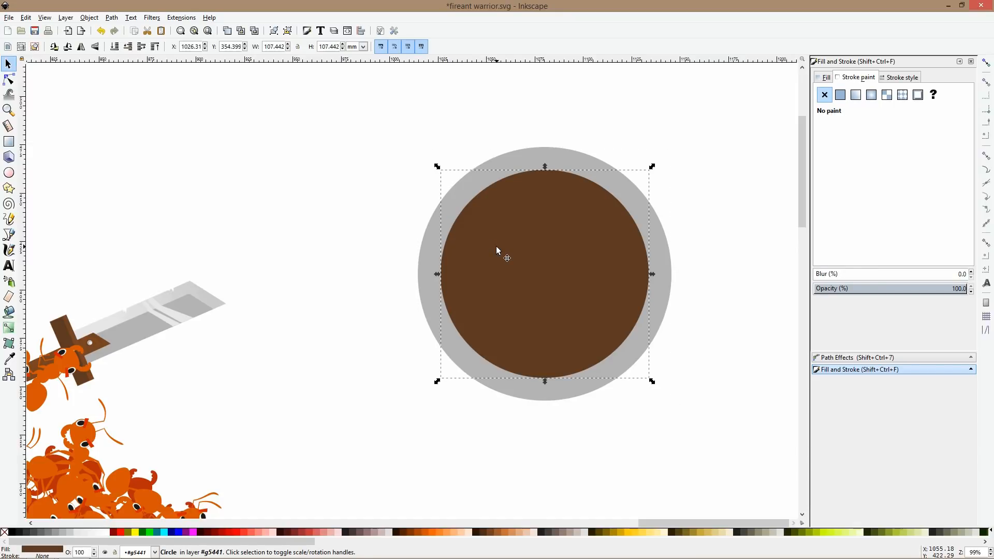
left_click(493, 169, "shift")
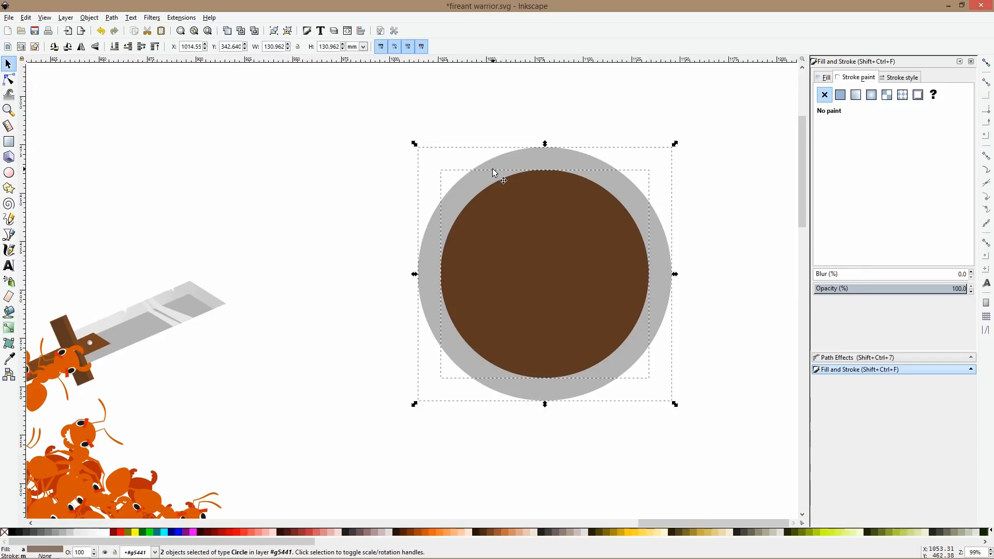
key("ctrl+minus")
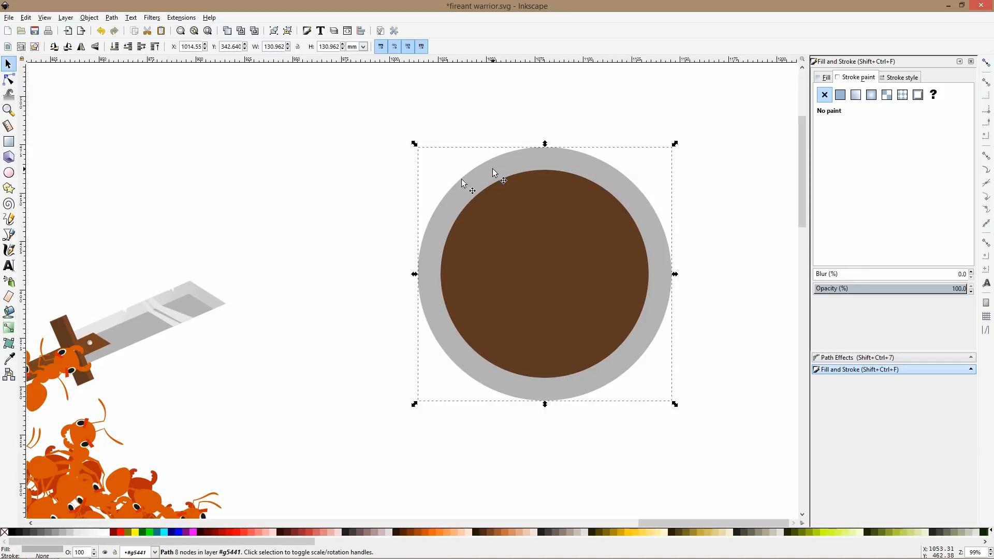
left_click(9, 359)
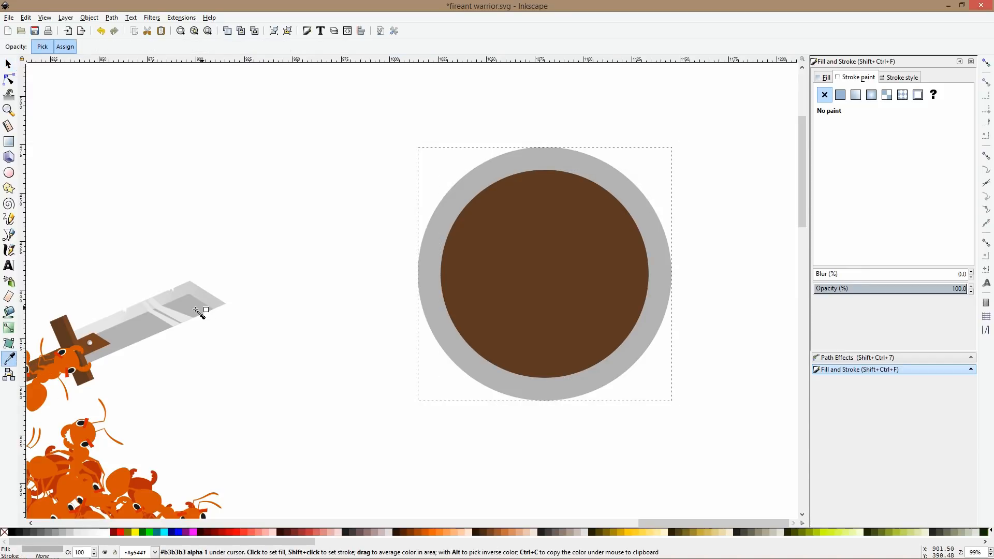
left_click(49, 530)
left_click(8, 64)
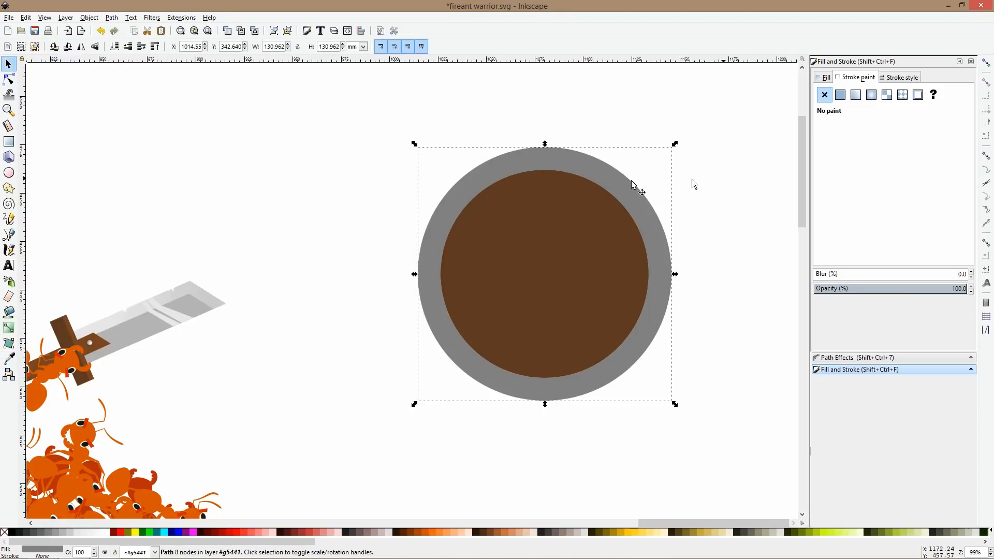
left_click_drag(575, 170, 580, 174)
key("ctrl+z")
key("ctrl+z")
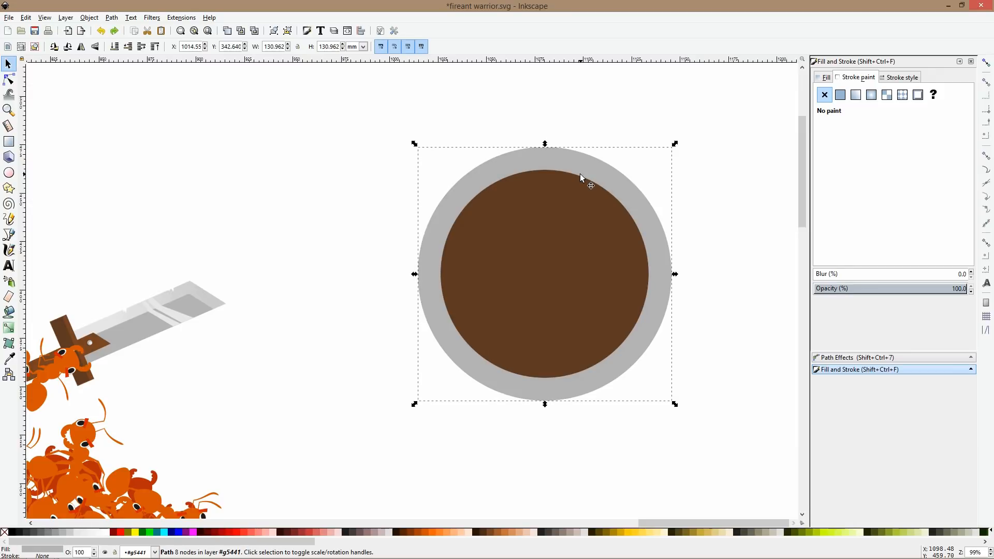
- Offset a copy of the ring about 5 mm right and 3 mm down, fill it 60% Gray, and stack it behind the disc
left_click_drag(523, 163, 531, 168)
left_click(8, 358)
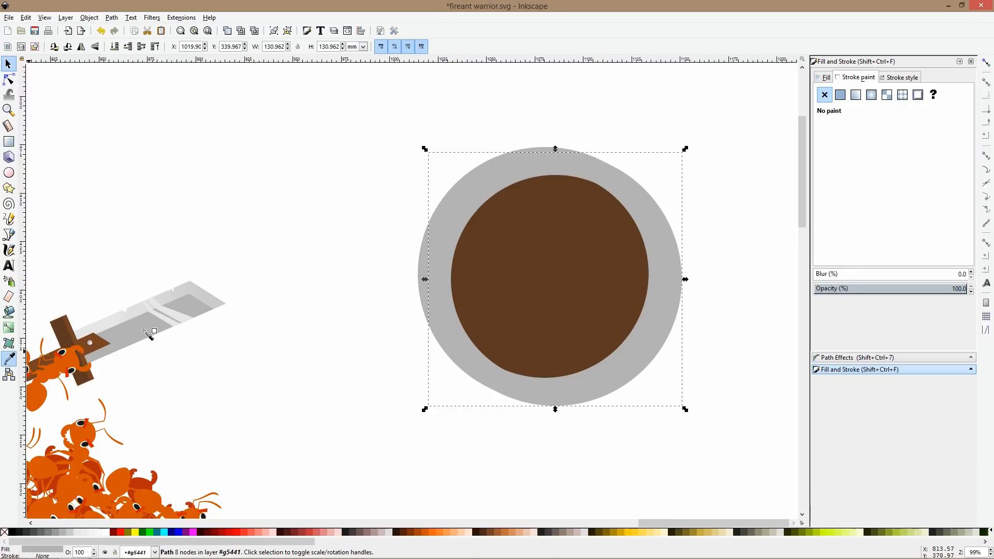
left_click(39, 532)
key("Page_Down")
key("Page_Down")
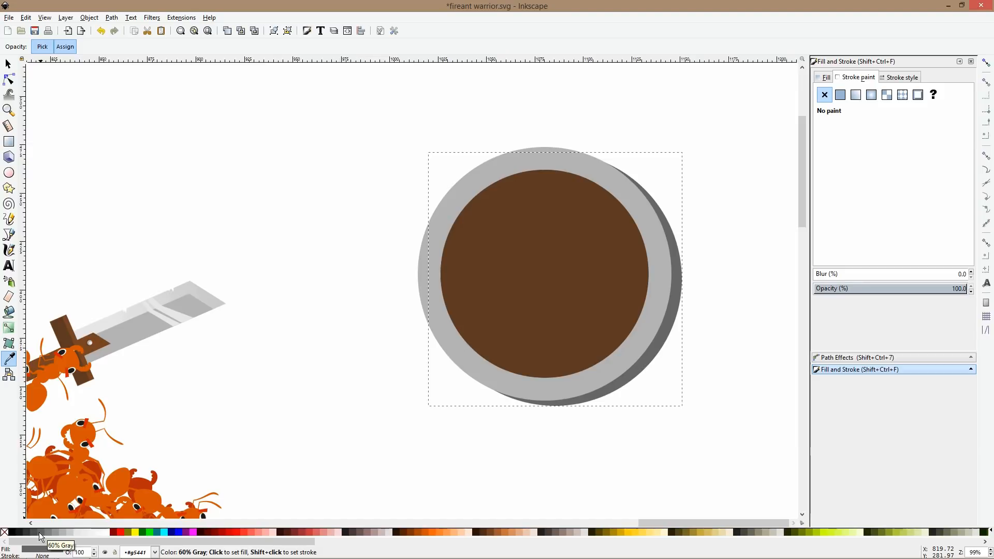
- Lower the brown disc behind the dark ring, then shift the dark ring up about 2 mm
left_click(8, 64)
left_click(613, 284)
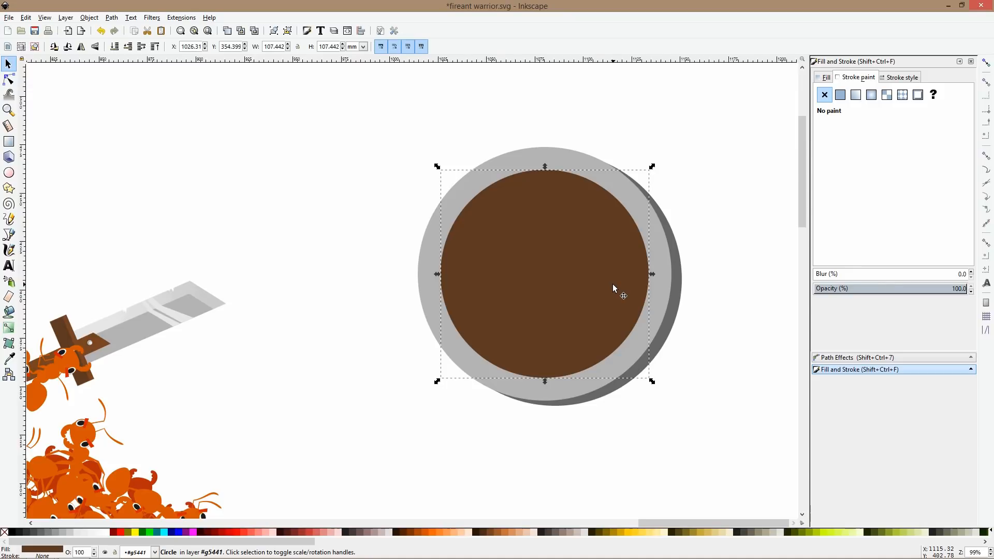
key("Page_Down")
left_click_drag(674, 311, 673, 308)
left_click(718, 336)
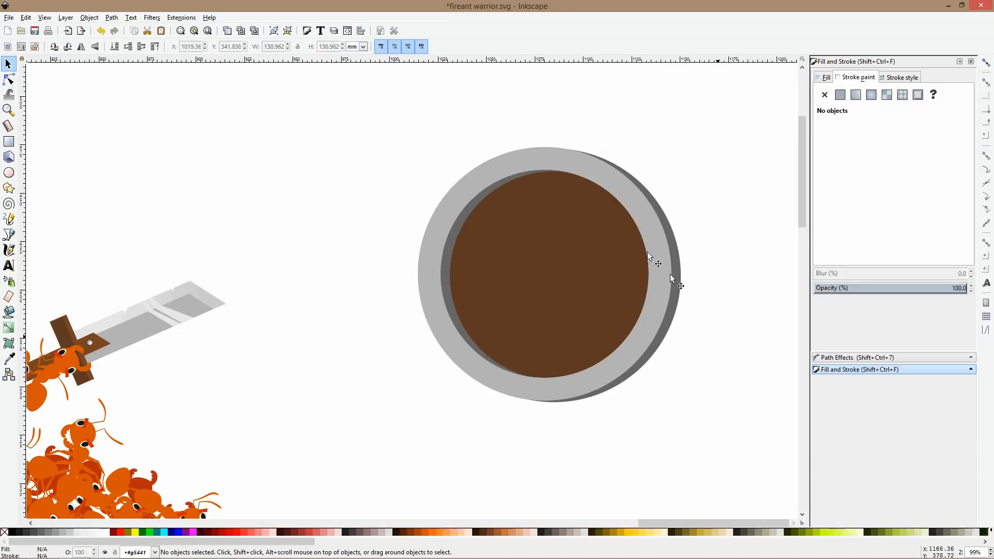
- Draw a thin dark grey vertical rectangle about 1.7 by 152 mm across the left part of the brown disc
left_click(601, 233)
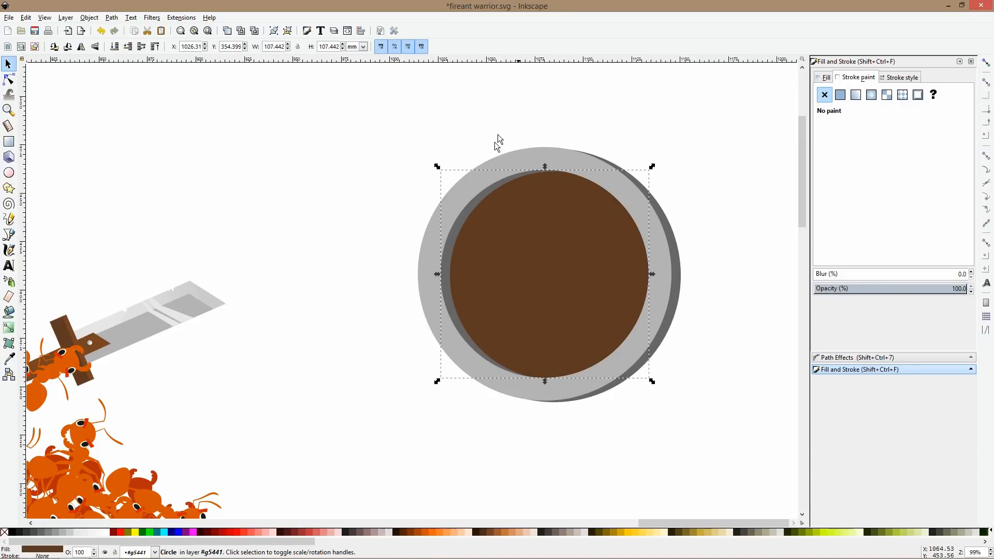
scroll(529, 266, "down", 3)
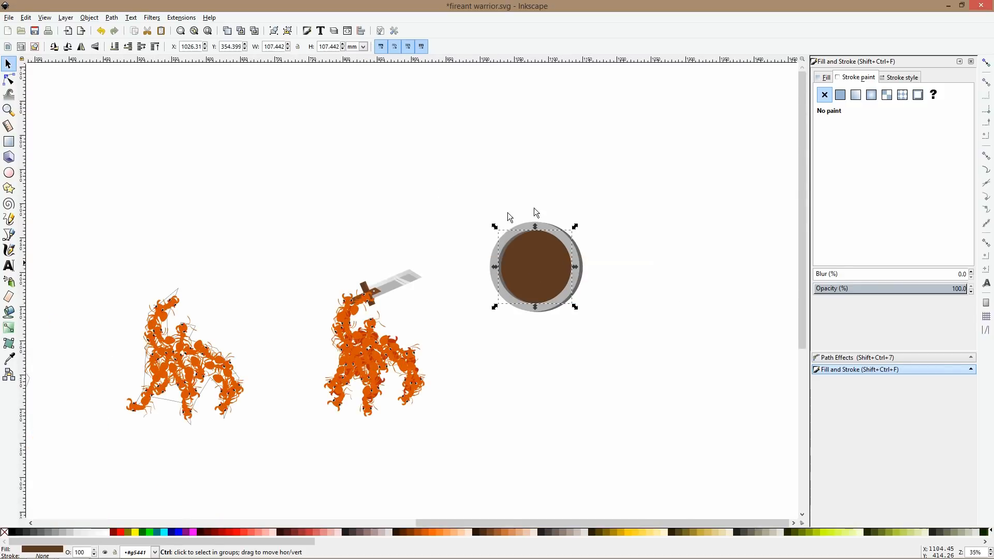
scroll(520, 253, "up", 4)
left_click(9, 142)
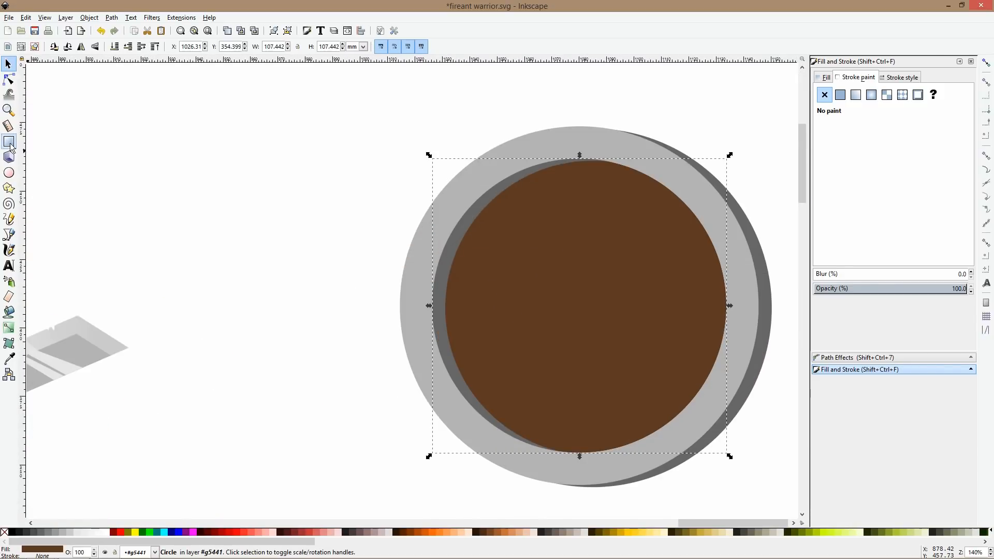
left_click_drag(515, 94, 511, 511)
scroll(517, 330, "down", 1)
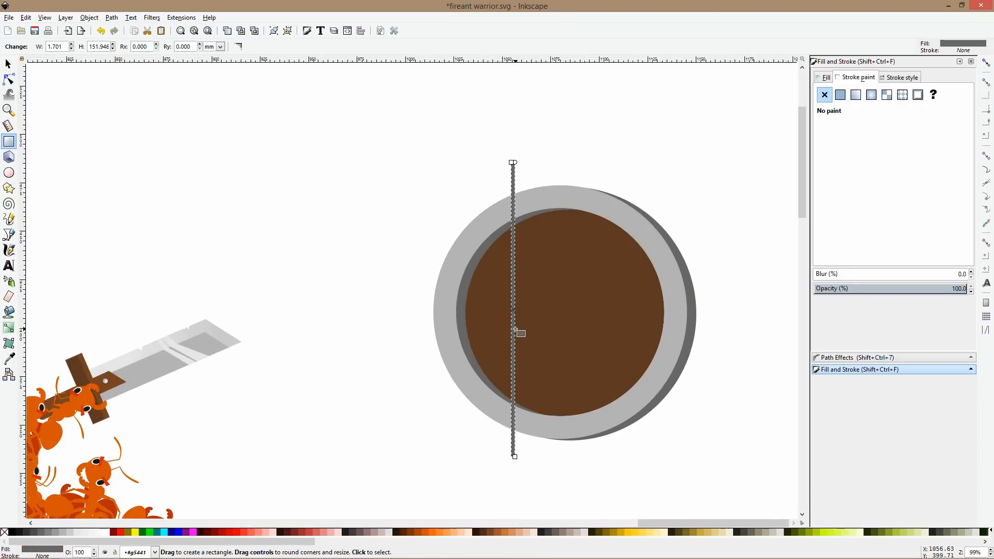
- Place a duplicate of the thin vertical line right of the disc's centre and skew it slightly
key("s")
key("ctrl+d")
left_click_drag(515, 327, 580, 321)
left_click(579, 263)
left_click_drag(578, 159, 573, 159)
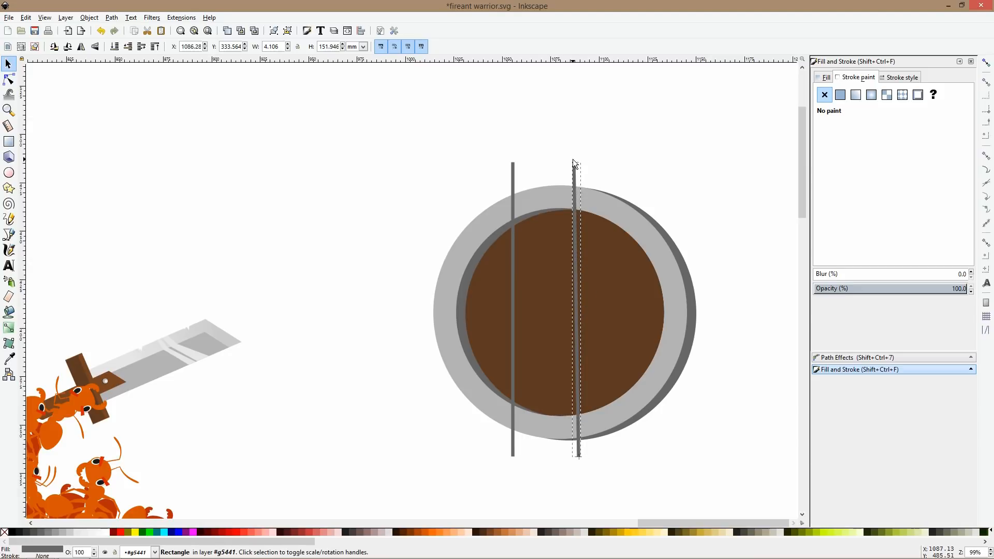
- Convert the skewed line to a path and reshape its nodes so it widens toward the upper end
key("n")
key("ctrl+shift+c")
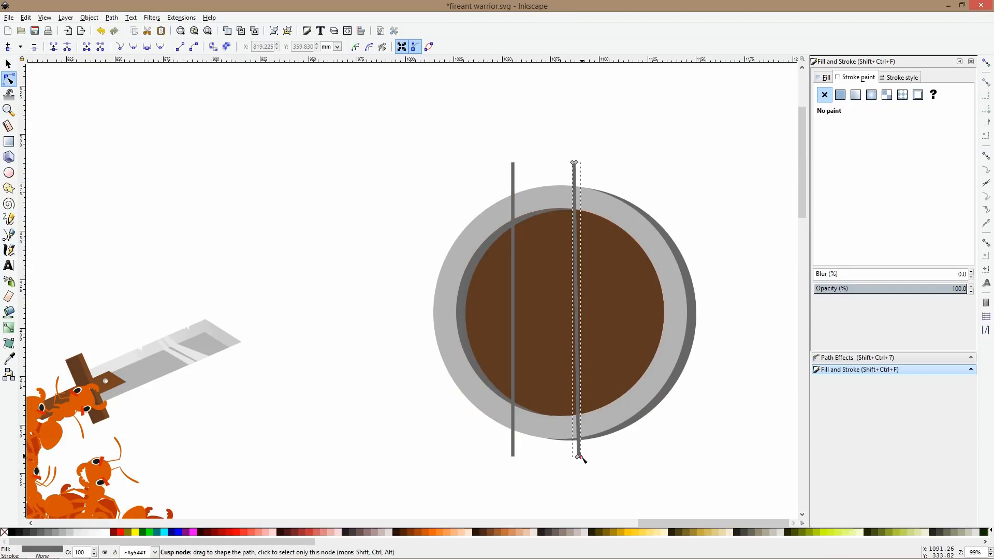
left_click(580, 457)
left_click_drag(577, 163, 582, 157)
left_click_drag(581, 246, 577, 249)
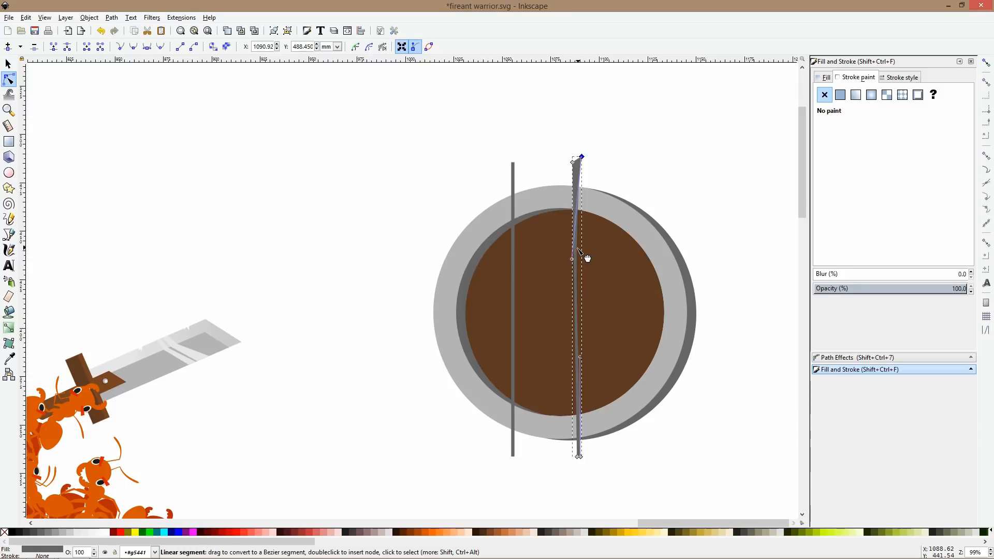
- Reshape the left line's edge into a slight bulge and add a node along it
left_click(514, 289)
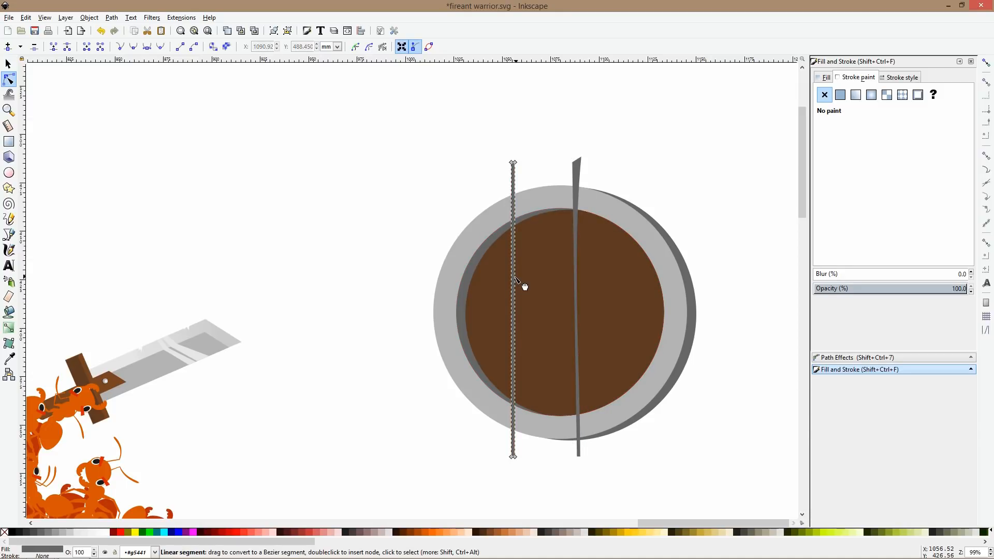
left_click_drag(517, 270, 519, 268)
double_click(518, 267)
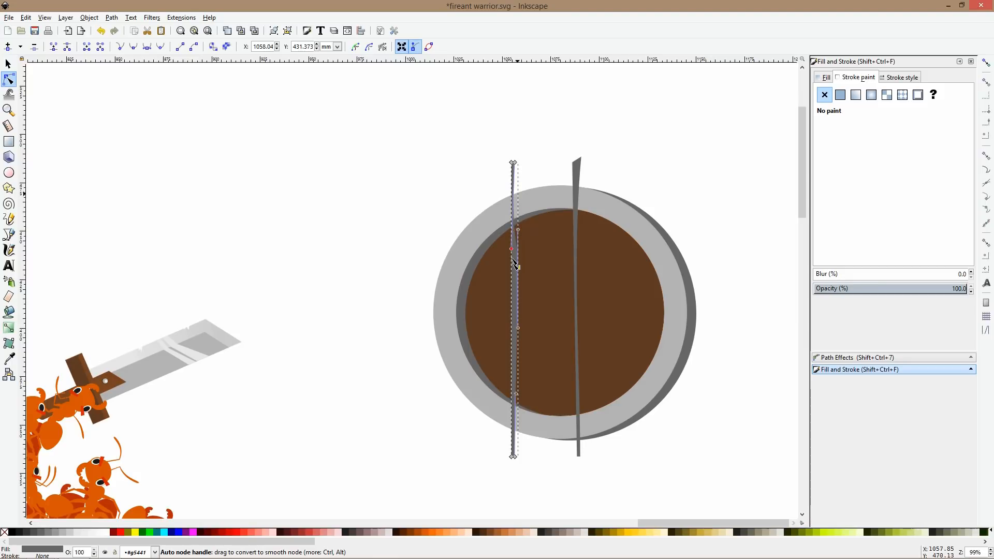
key("s")
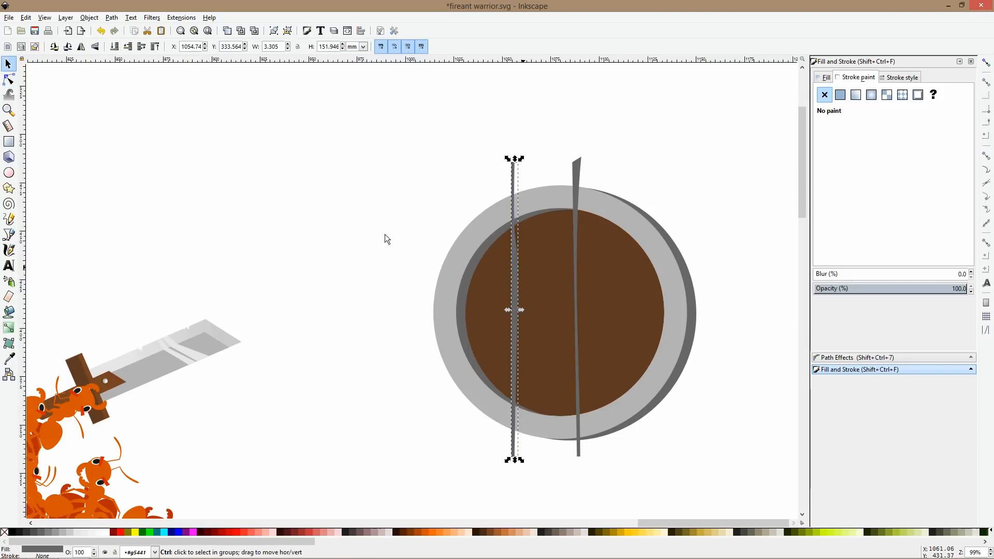
- Move both dark vertical lines about 8 mm to the right across the disc and select them together
left_click(8, 142)
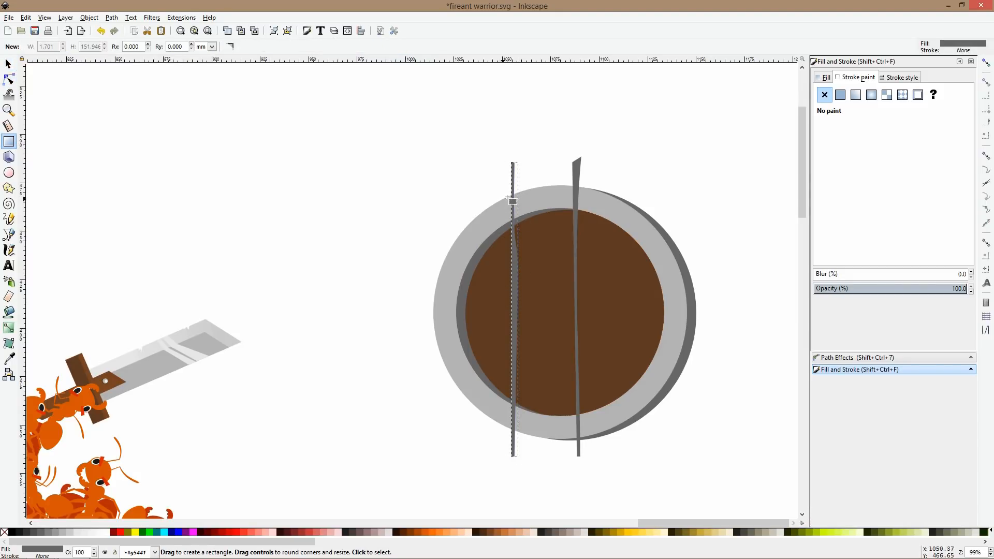
key("s")
left_click(578, 196, "shift")
left_click_drag(578, 196, 604, 254)
left_click(603, 253)
left_click(591, 186)
left_click(526, 195, "shift")
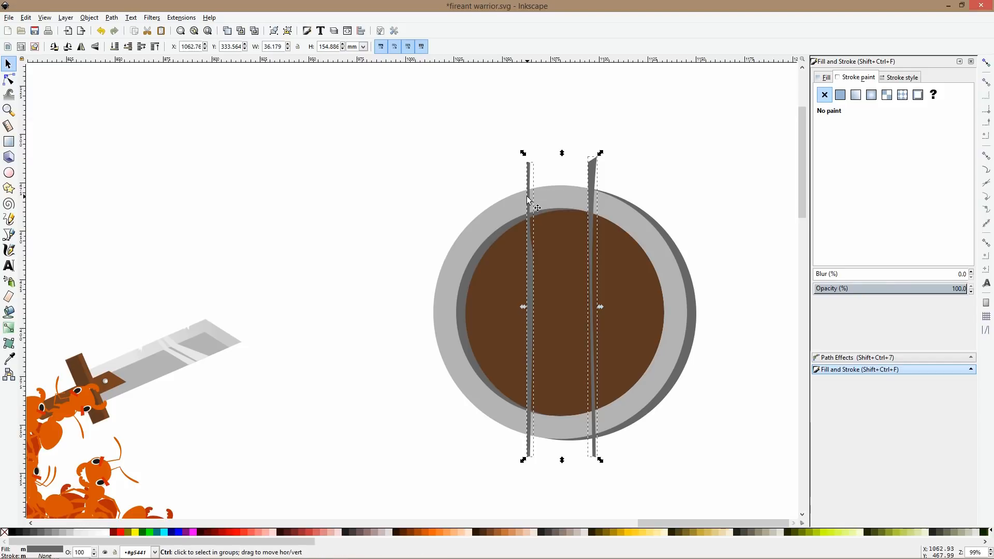
- Trim both plank lines to the brown disc by intersecting them with a duplicate of the disc
left_click(551, 237)
key("ctrl+d")
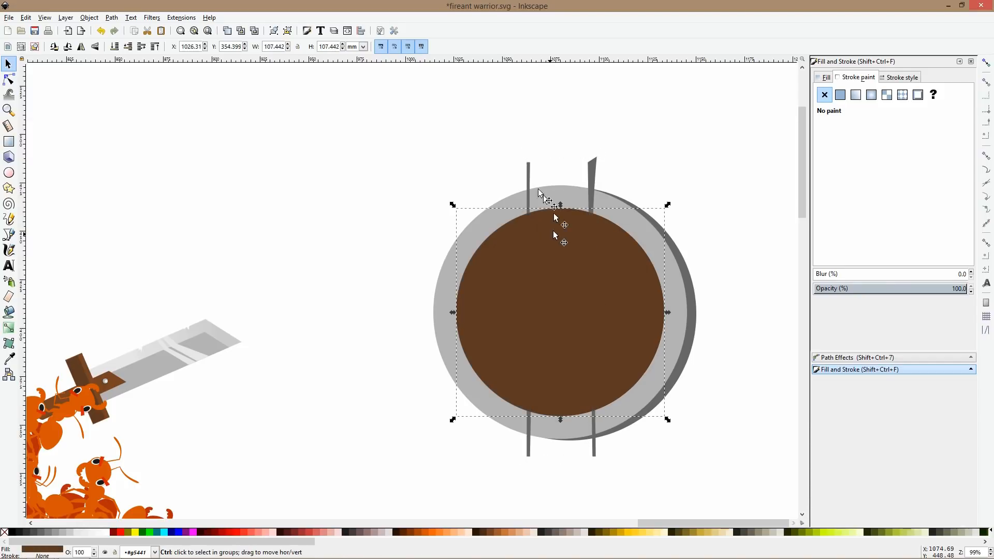
left_click(529, 182, "shift")
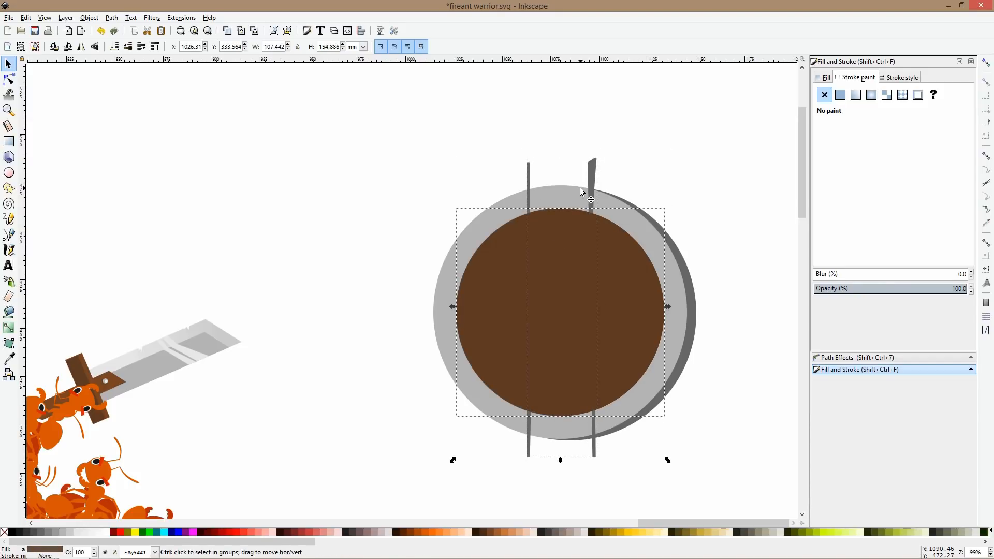
key("ctrl+asterisk")
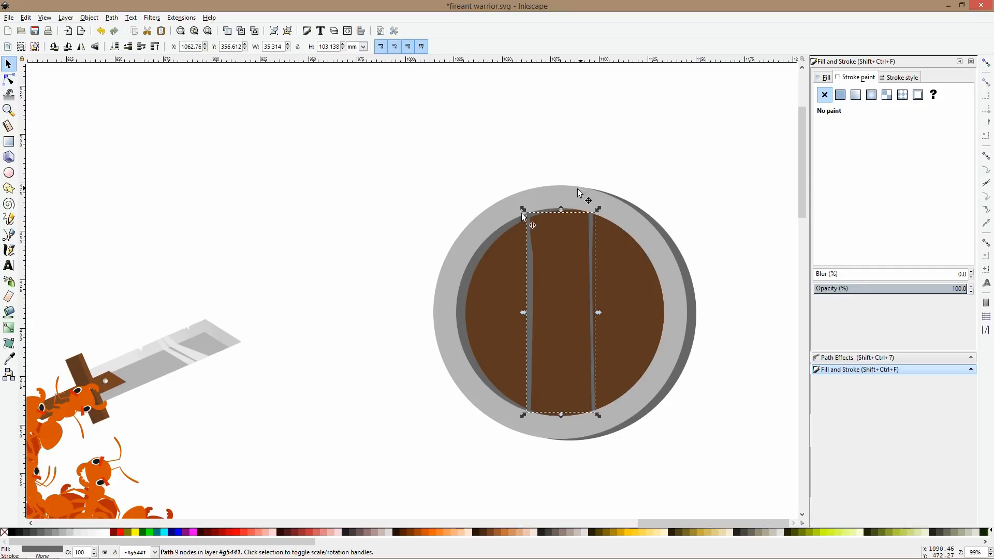
- Fill the trimmed plank lines with a dark brown slightly darker than the wooden disc
left_click(483, 530)
left_click(451, 241)
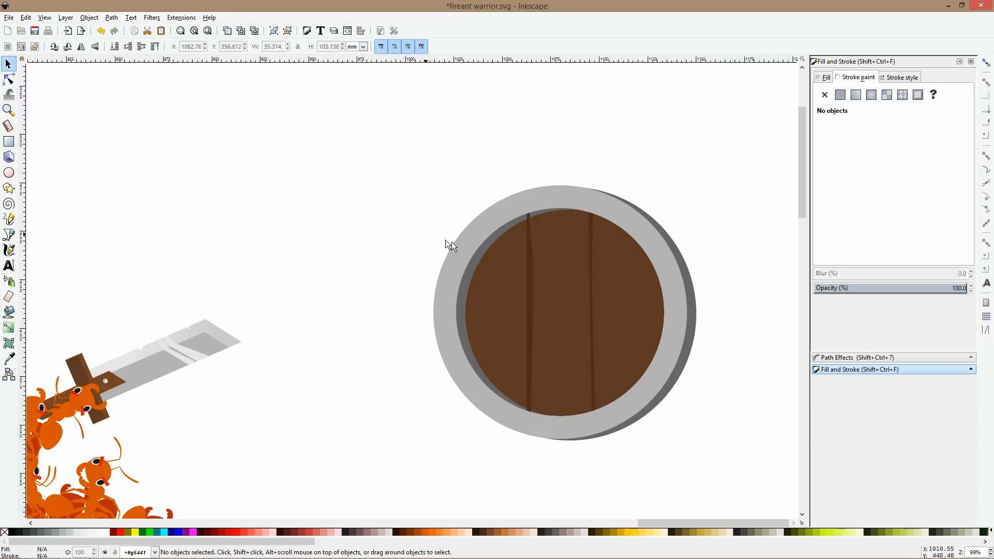
left_click(531, 254)
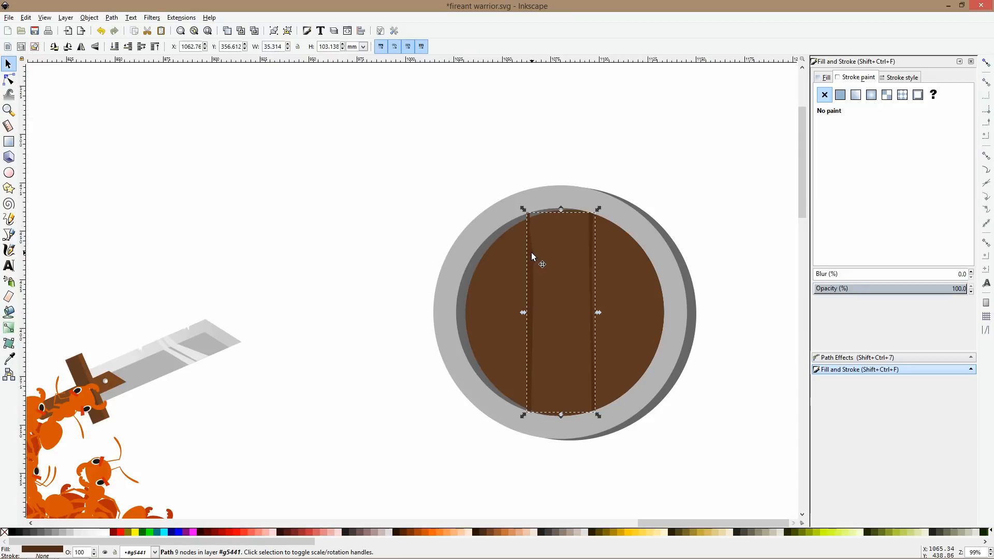
left_click(458, 203)
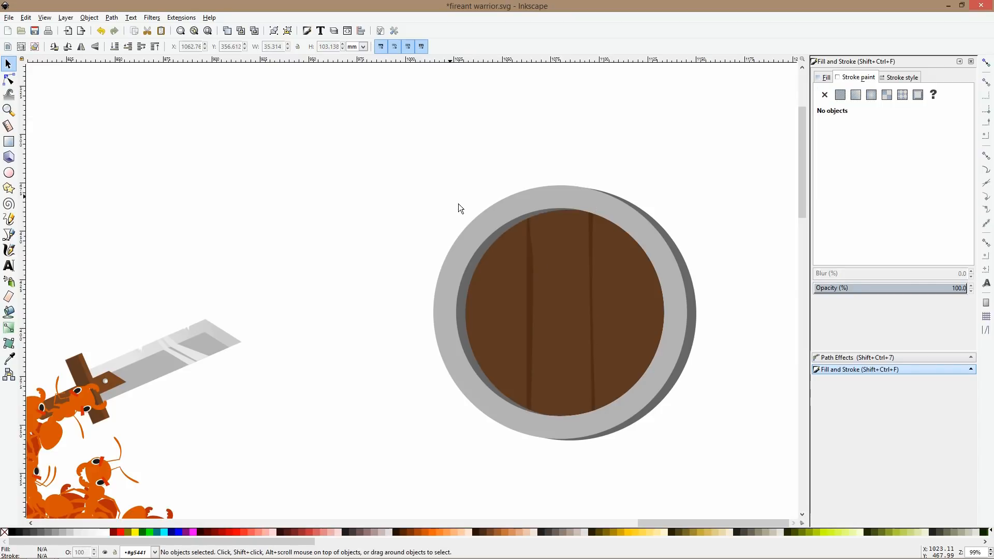
- Select all four parts of the shield and flip them horizontally
scroll(468, 207, "down", 4)
left_click_drag(452, 197, 546, 291)
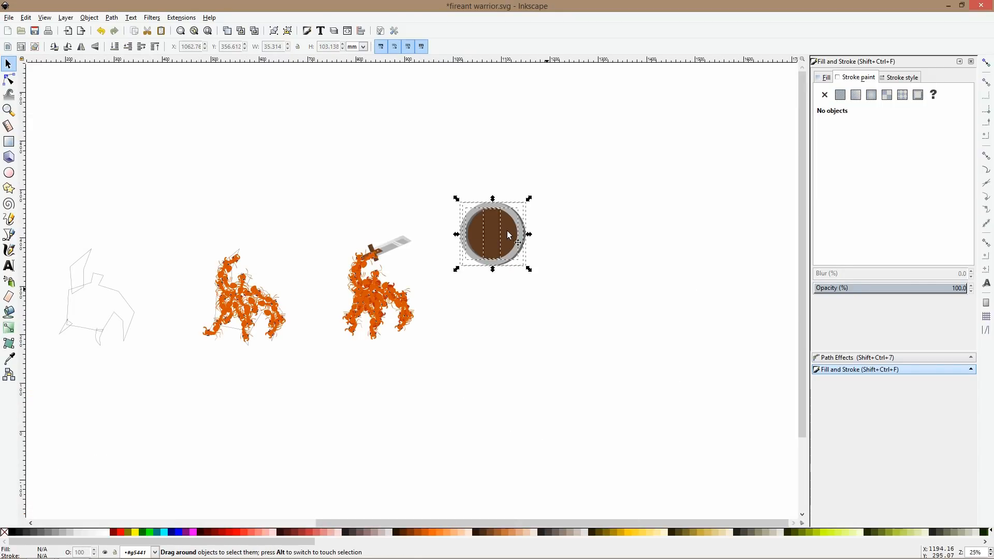
scroll(504, 226, "up", 3)
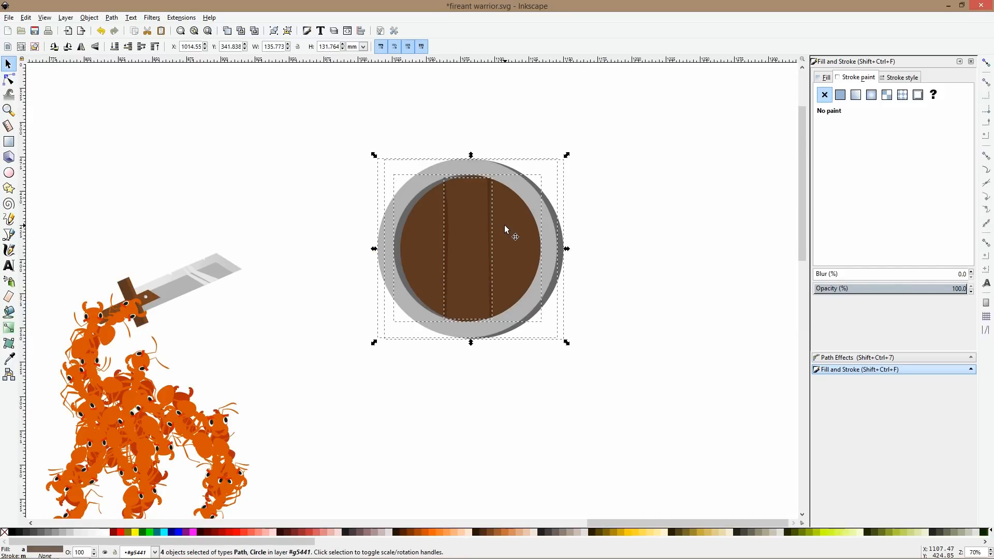
key("h")
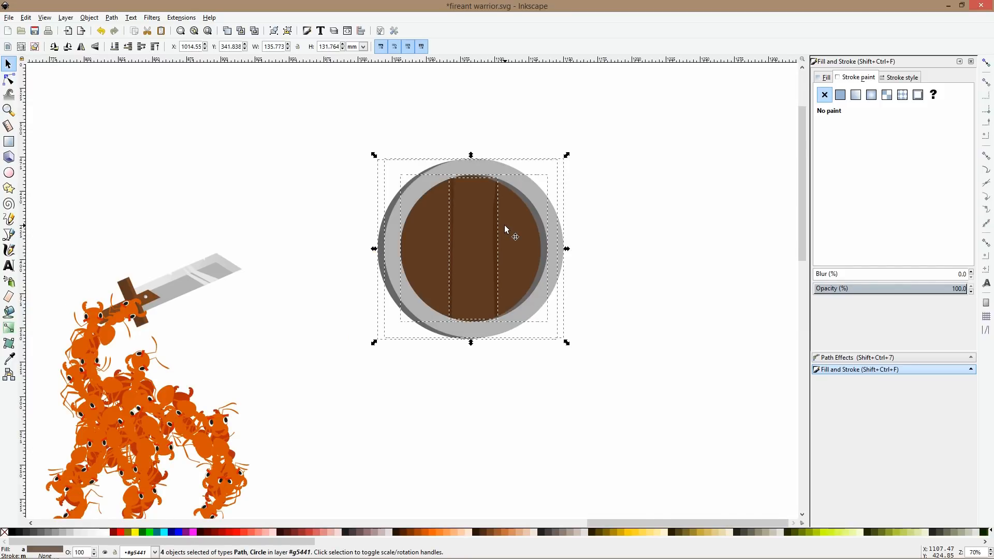
- Group the shield parts and scale the group down to about 81 mm wide
scroll(483, 241, "down", 4)
key("ctrl")
left_click_drag(471, 262, 218, 405)
scroll(217, 387, "up", 3)
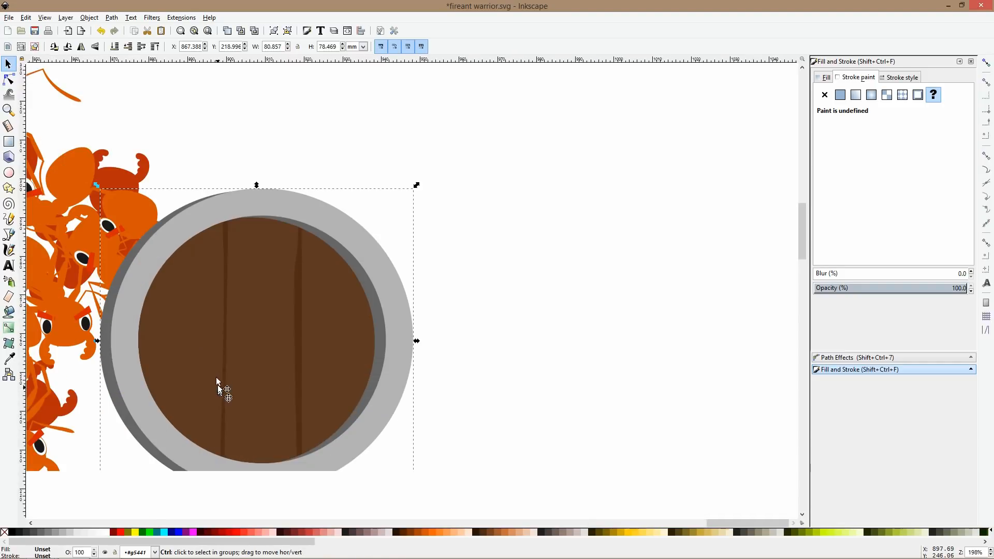
scroll(216, 368, "down", 2)
left_click_drag(162, 358, 193, 358)
scroll(291, 372, "down", 4)
key("ctrl")
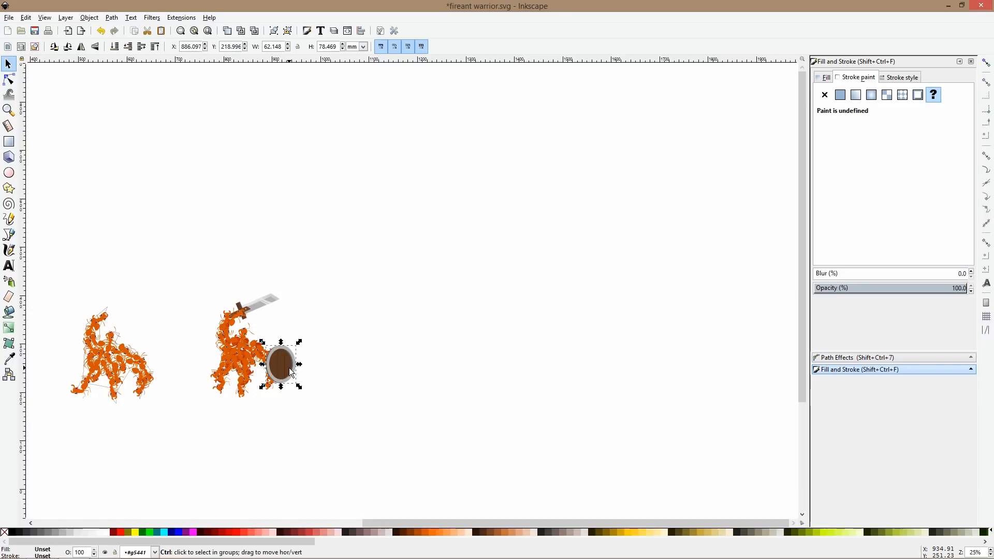
key("ctrl+z")
key("ctrl+z")
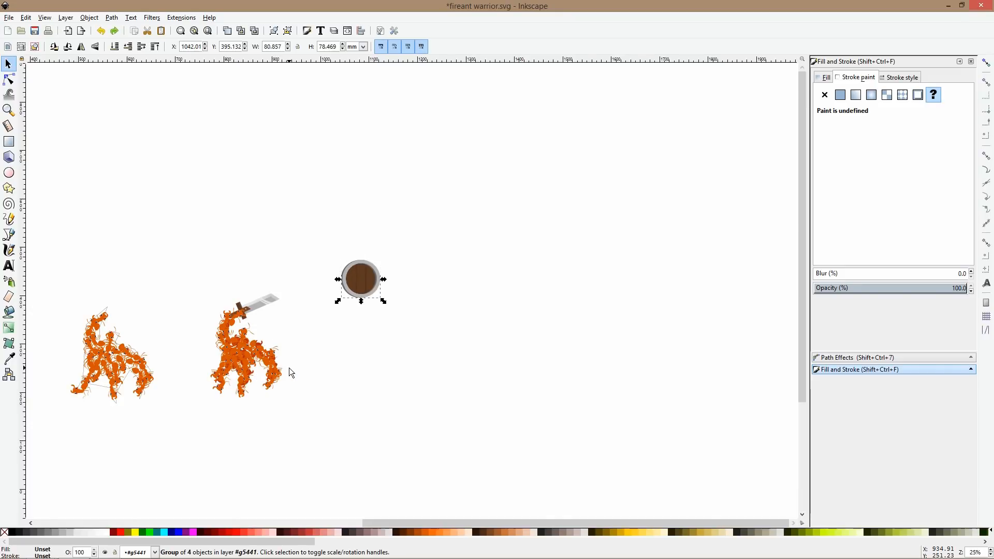
- Place a copy of the shield at the warrior's forward arm and narrow it to an upright oval, undoing a trial skew
left_click_drag(363, 290, 283, 386)
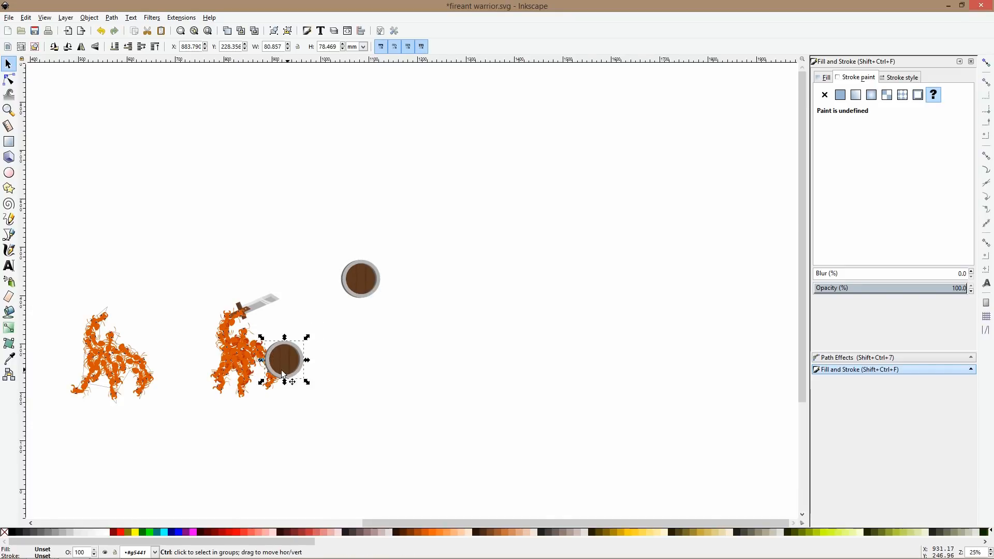
scroll(277, 365, "up", 3, "ctrl")
left_click_drag(228, 341, 263, 343)
left_click_drag(346, 285, 336, 282)
scroll(296, 324, "up", 1, "ctrl")
scroll(296, 324, "up", 2, "ctrl")
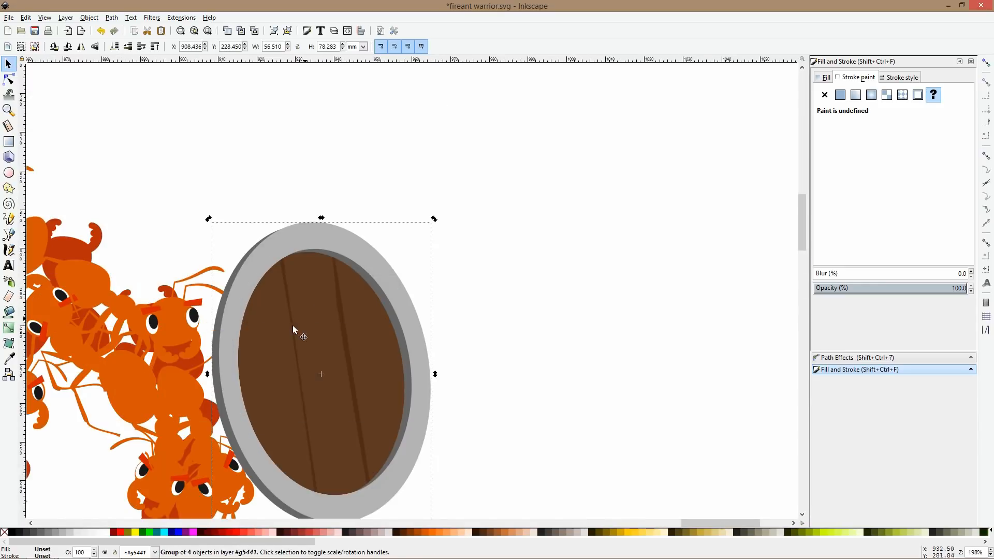
key("ctrl+z")
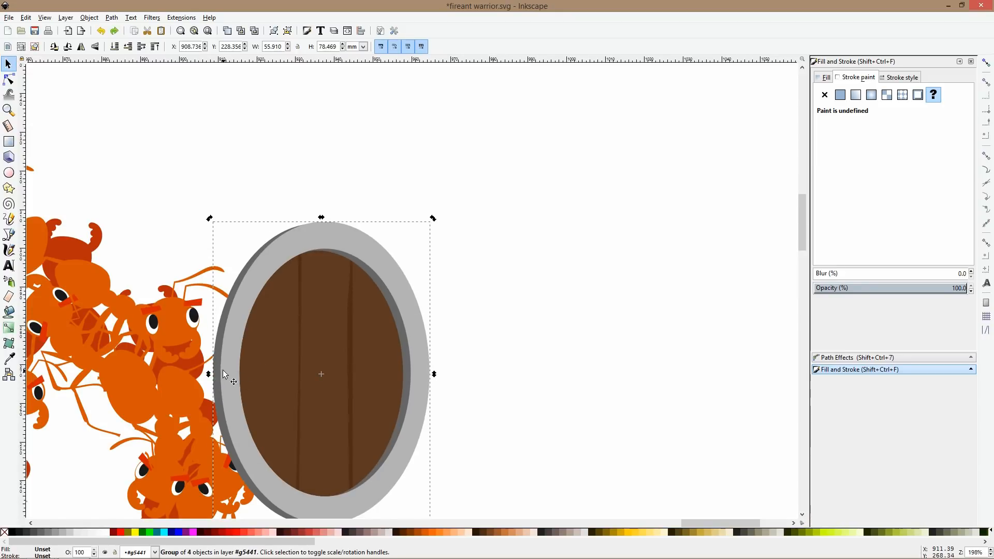
left_click_drag(209, 374, 231, 374)
left_click(278, 355)
left_click_drag(436, 224, 381, 207)
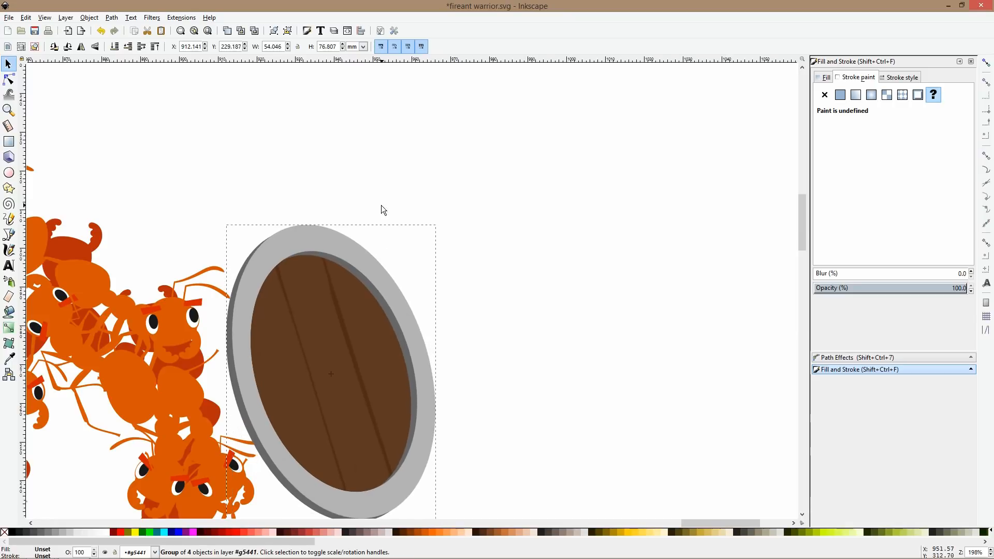
scroll(365, 318, "down", 3)
left_click_drag(367, 324, 334, 333)
scroll(334, 334, "up", 3)
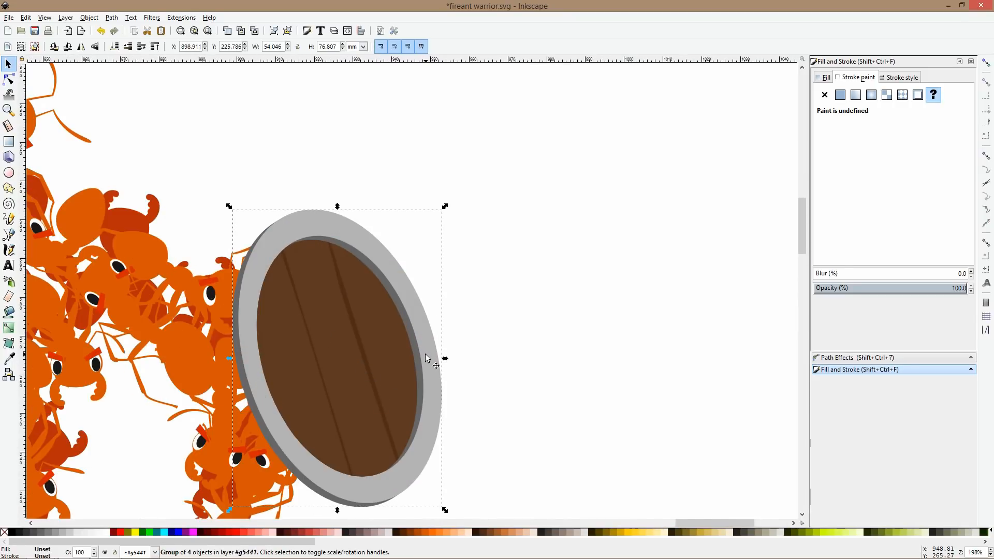
key("ctrl+z")
key("ctrl+z")
- Narrow the upright shield group further to about 41 mm wide
left_click_drag(490, 347, 453, 346)
left_click(381, 355)
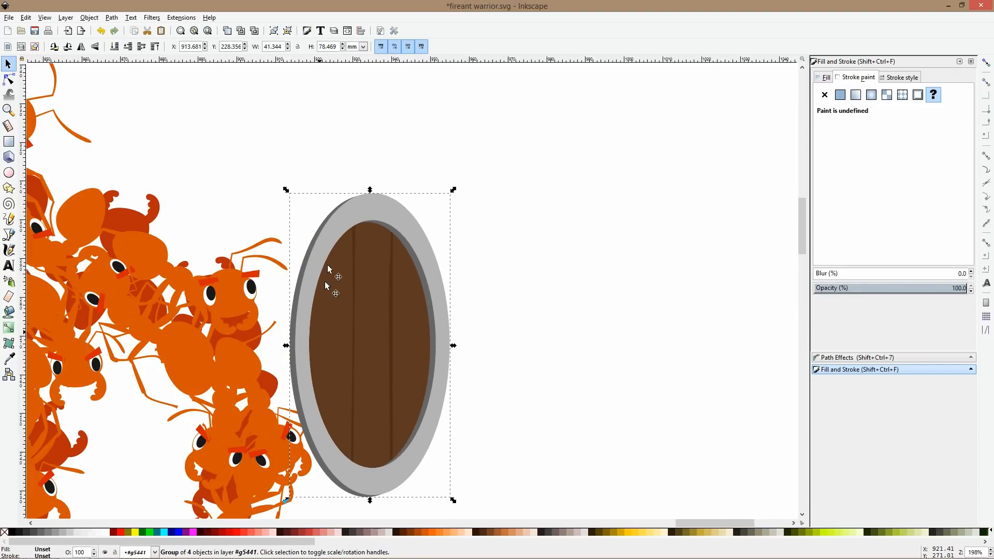
left_click_drag(287, 190, 248, 222)
left_click_drag(310, 284, 266, 293)
key("Escape")
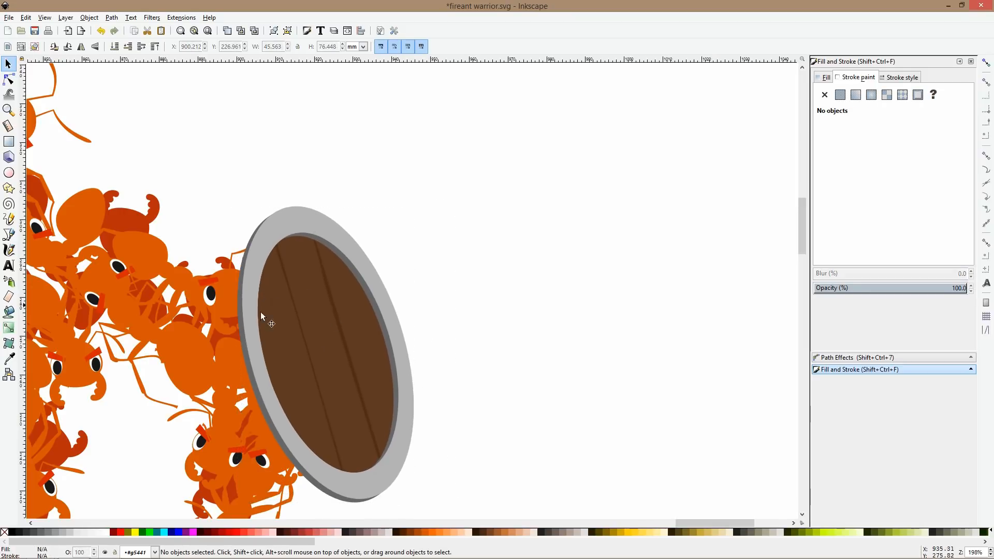
scroll(250, 303, "down", 6)
key("b")
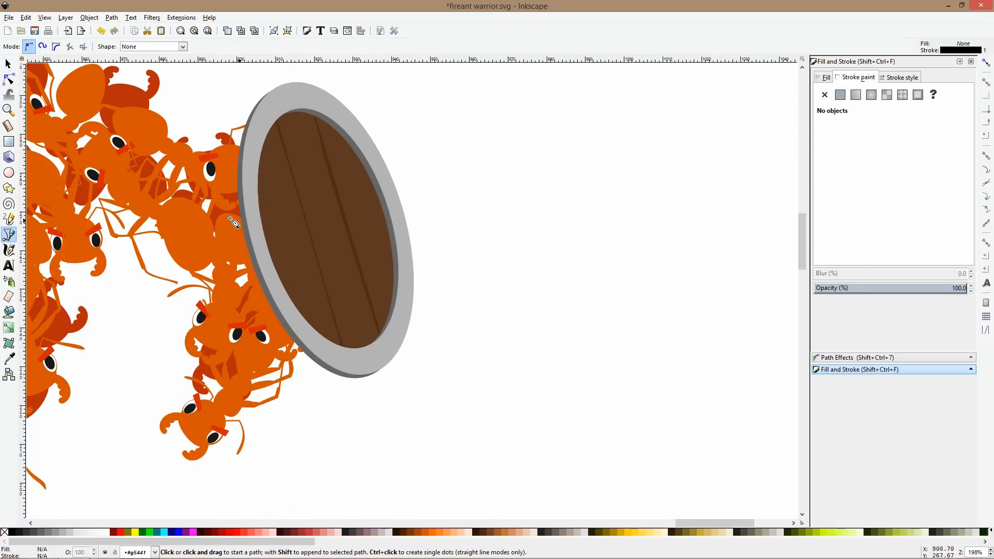
key("s")
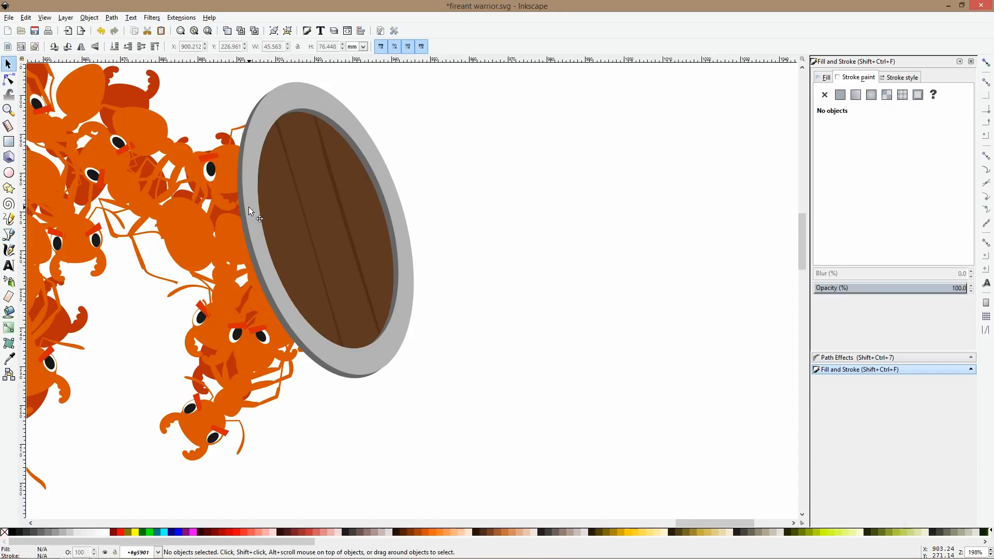
left_click(258, 198)
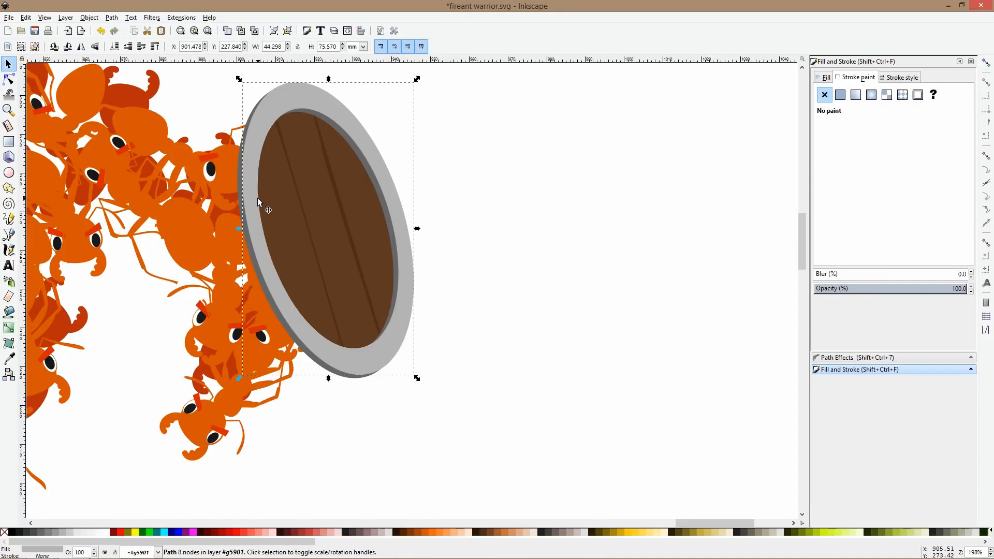
left_click(7, 82)
key("s")
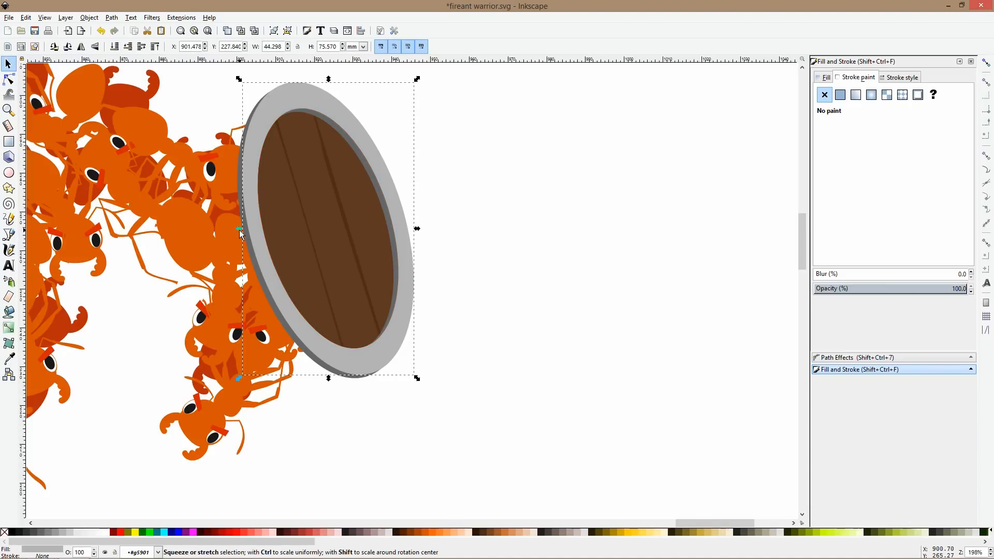
key("ctrl+z")
key("ctrl+z")
- Move the light grey rim's left edge inward so the rim is about 38 mm wide and more dark edge shows
left_click_drag(293, 224, 300, 225)
left_click(379, 216)
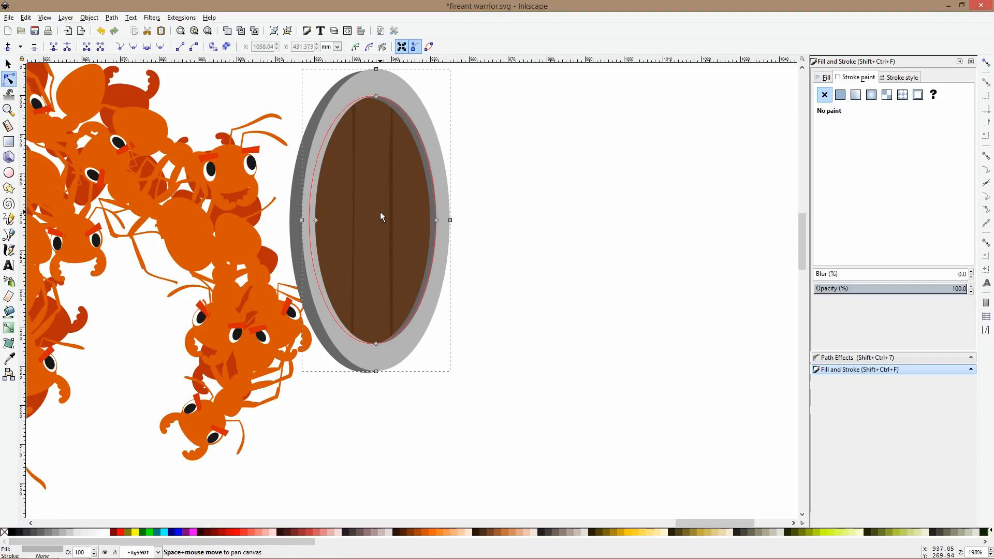
left_click(533, 224)
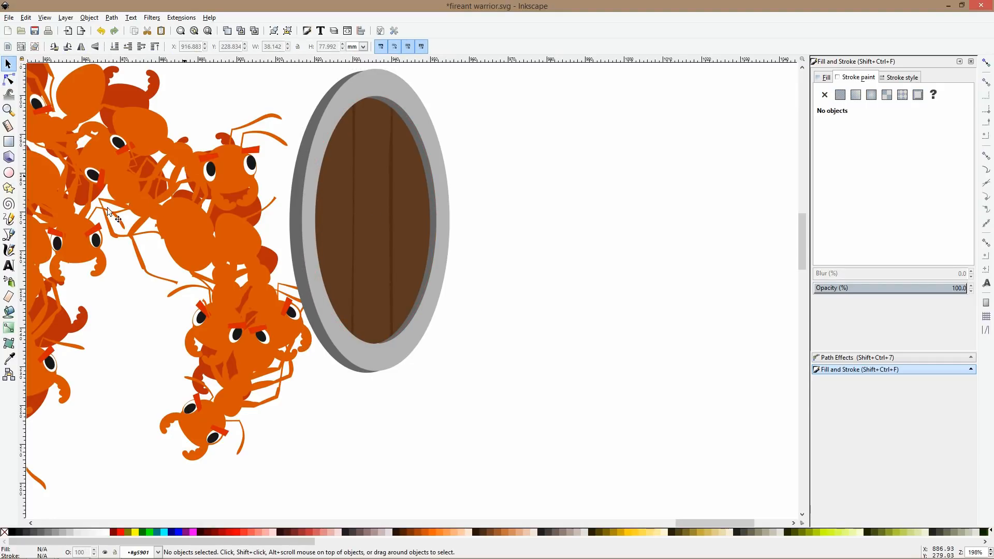
- Draw a closed path outside the shield's right side with jagged notches cutting into the rim at its upper and lower right
left_click(9, 235)
left_click(447, 123)
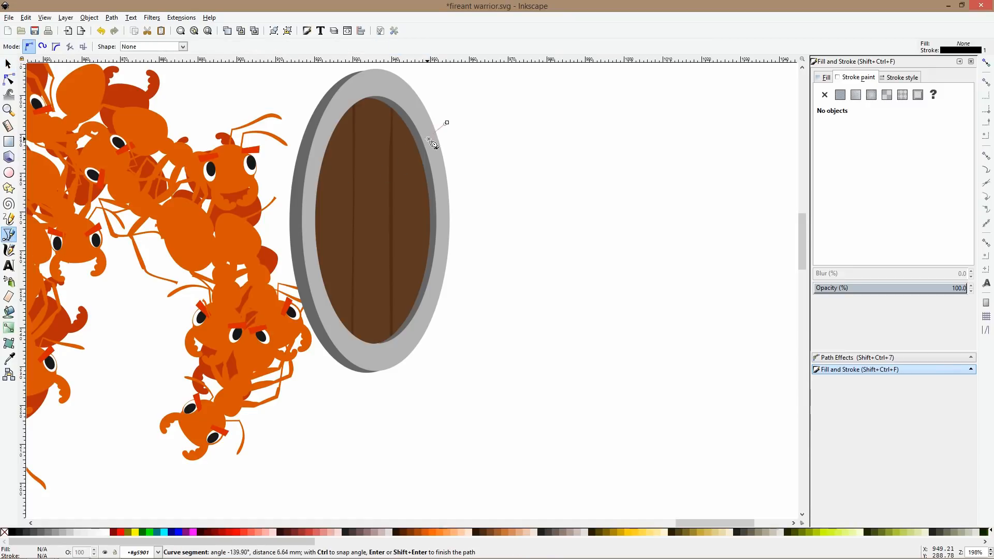
left_click(444, 139)
left_click(441, 154)
left_click(465, 156)
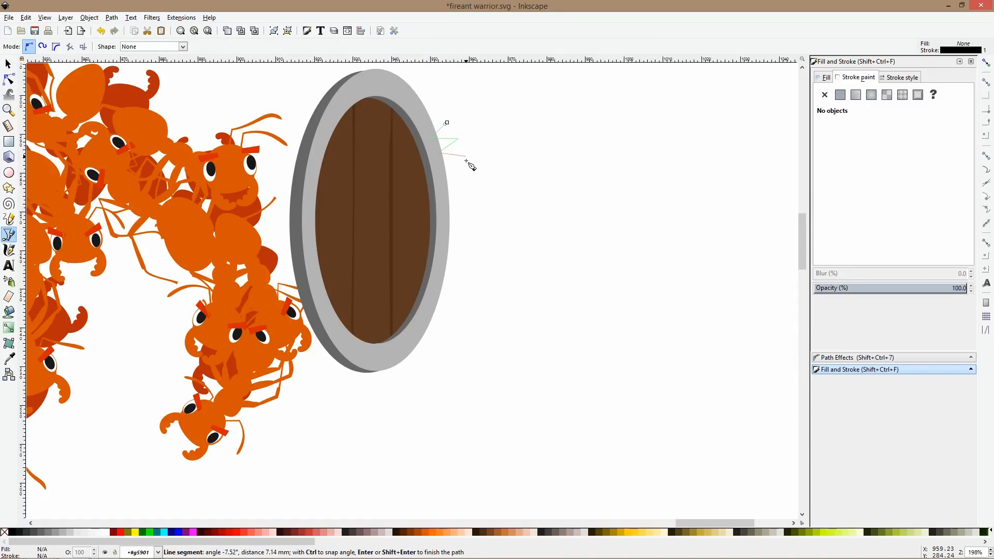
left_click(461, 383)
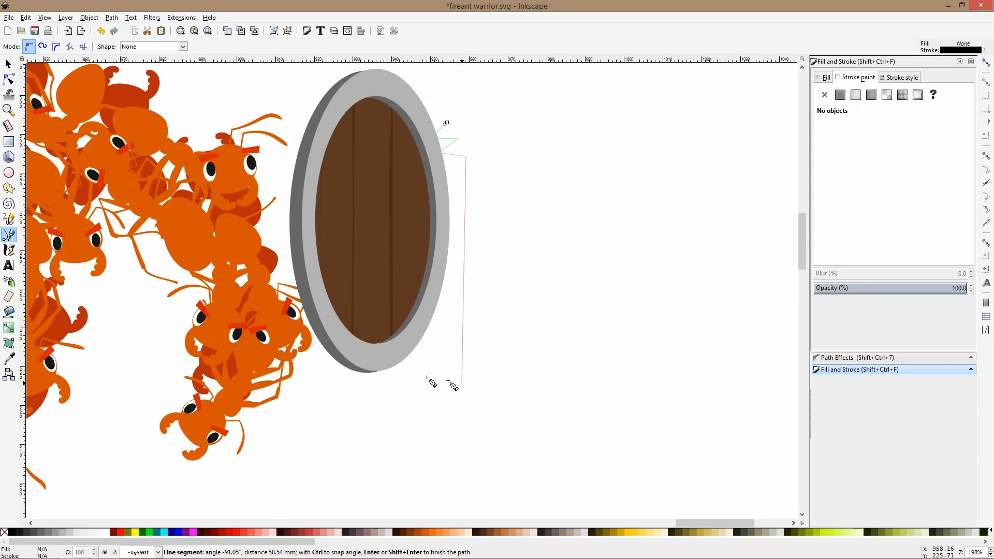
left_click(406, 367)
left_click(398, 373)
left_click(395, 356)
left_click(393, 383)
left_click(433, 394)
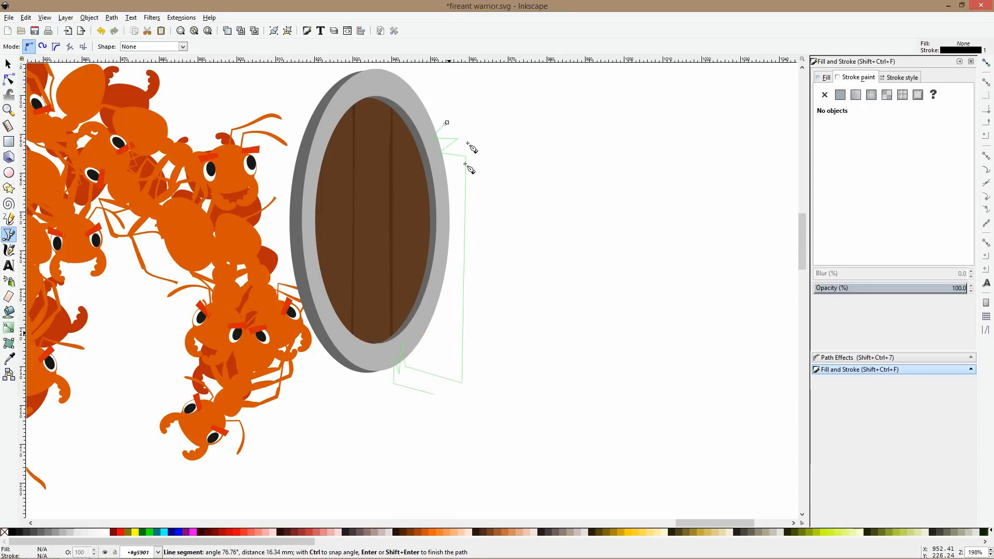
left_click(463, 125)
left_click(446, 123)
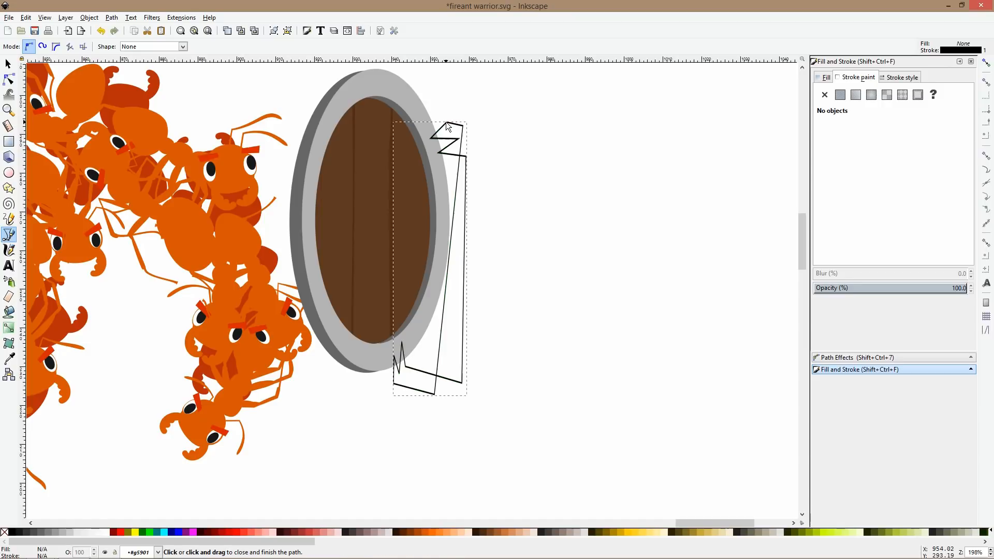
- Cut the jagged notches out of the light grey rim, keeping a copy of the jagged path
key("s")
left_click(419, 106, "shift")
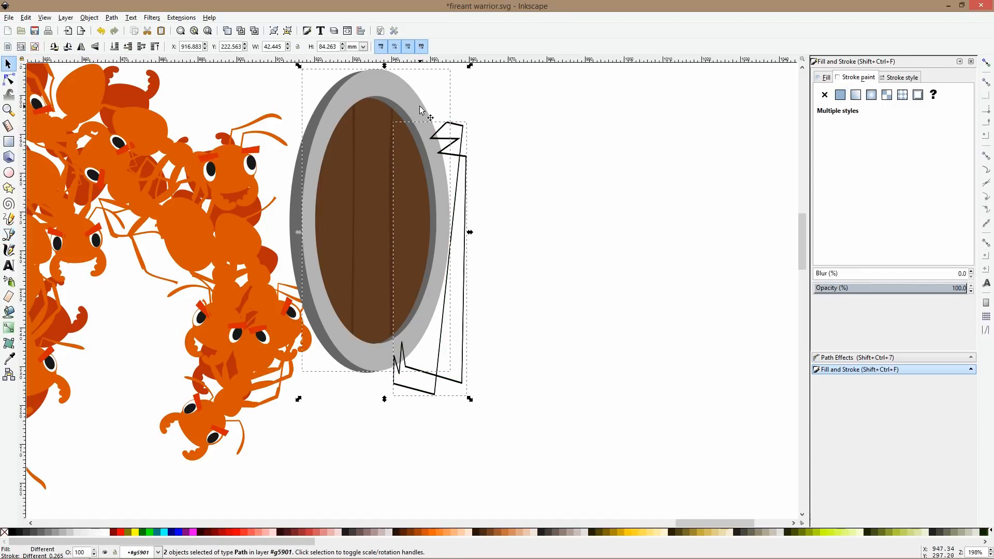
left_click(419, 105)
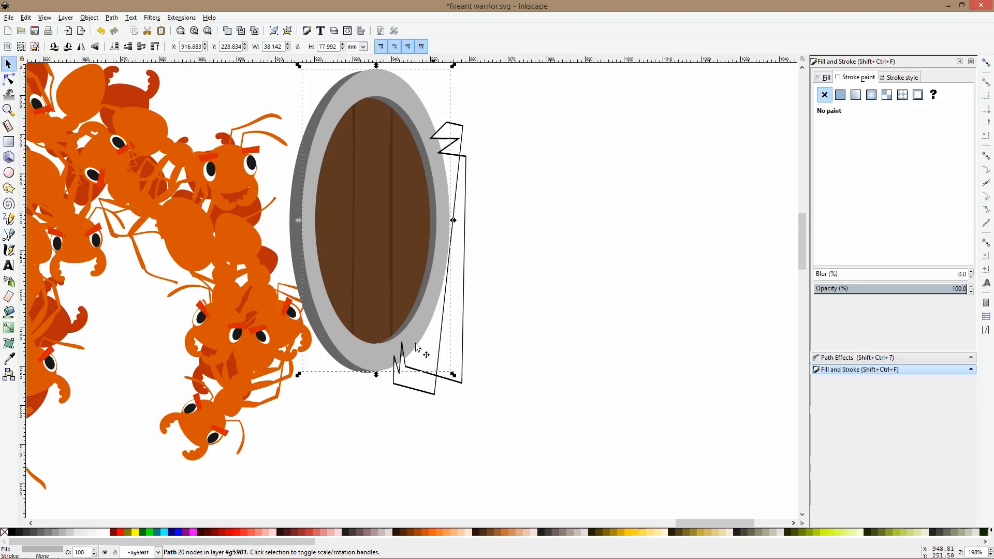
- Subtract the remaining jagged path from the dark grey edge shape behind the rim
scroll(373, 374, "up", 2)
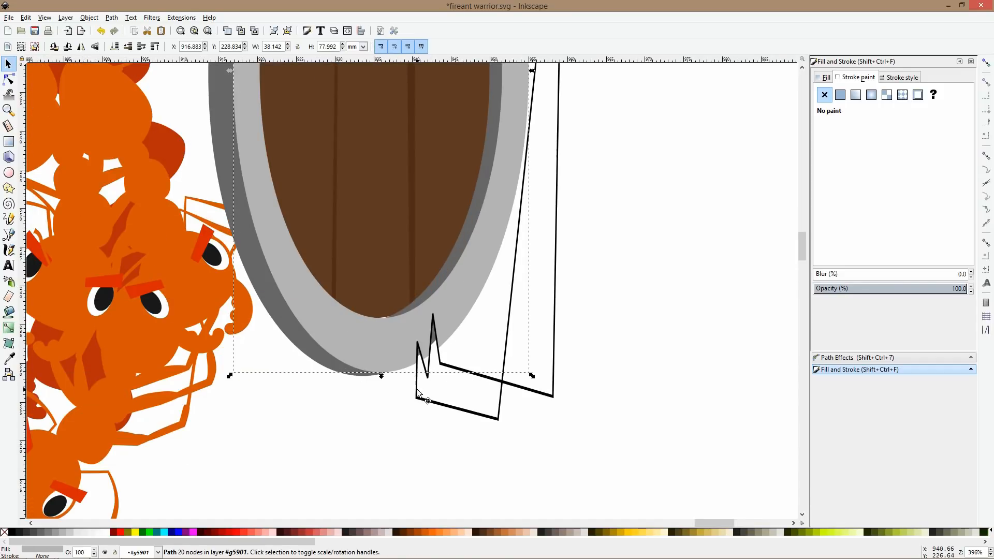
left_click(421, 397)
left_click(357, 379, "shift")
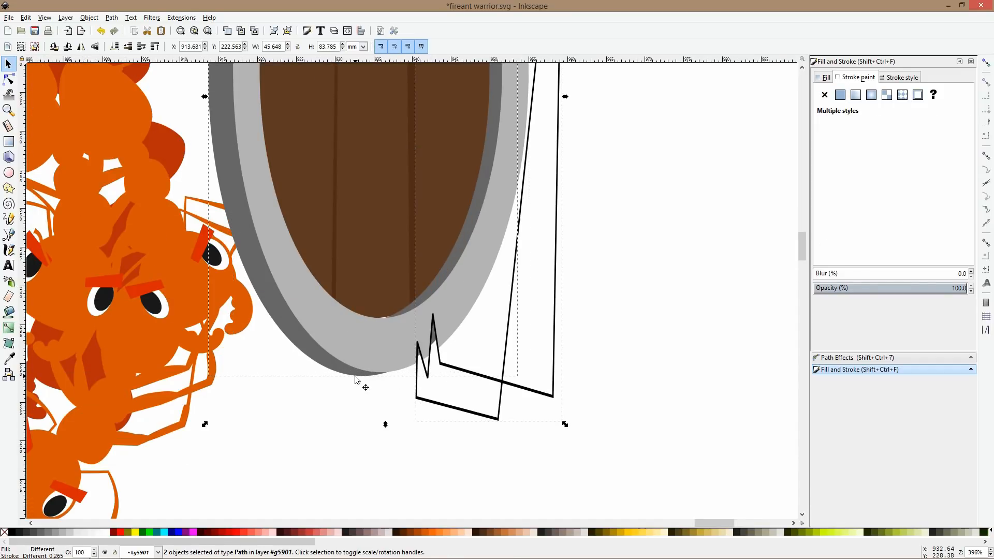
key("ctrl+minus")
scroll(357, 380, "down", 3)
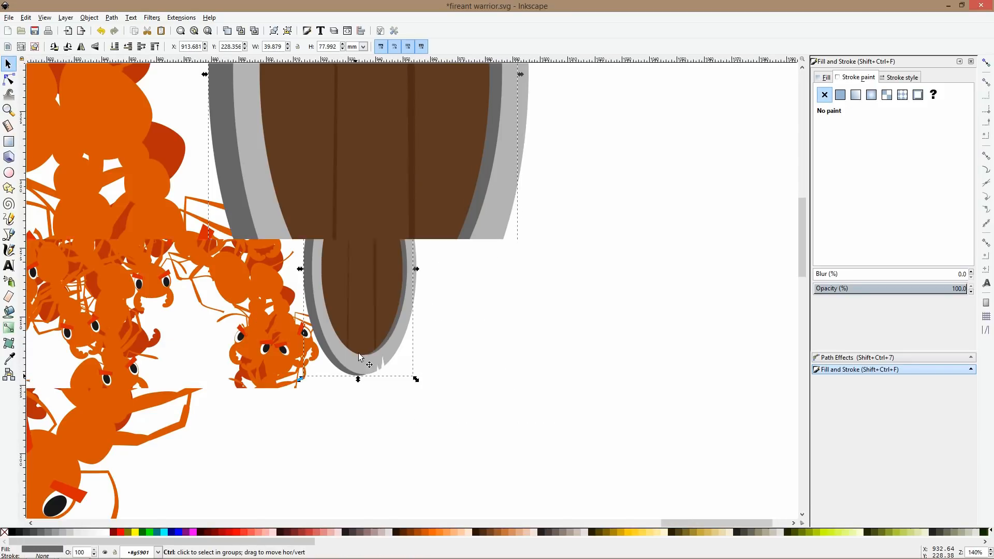
- Stretch the shield's brown wooden board slightly downward to a height of about 65 mm
left_click(360, 325)
left_click_drag(361, 359, 361, 363)
left_click(495, 283)
scroll(495, 283, "down", 2)
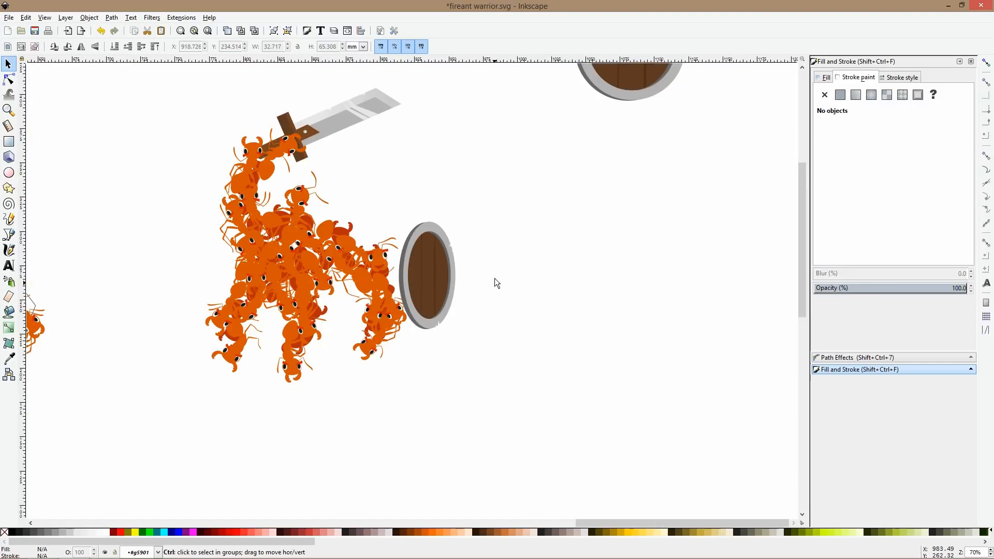
scroll(458, 262, "up", 2)
- Give the shield's wooden board a diagonal linear gradient ending in lighter brown 784421 at the lower right rim
left_click(428, 232)
left_click(8, 330)
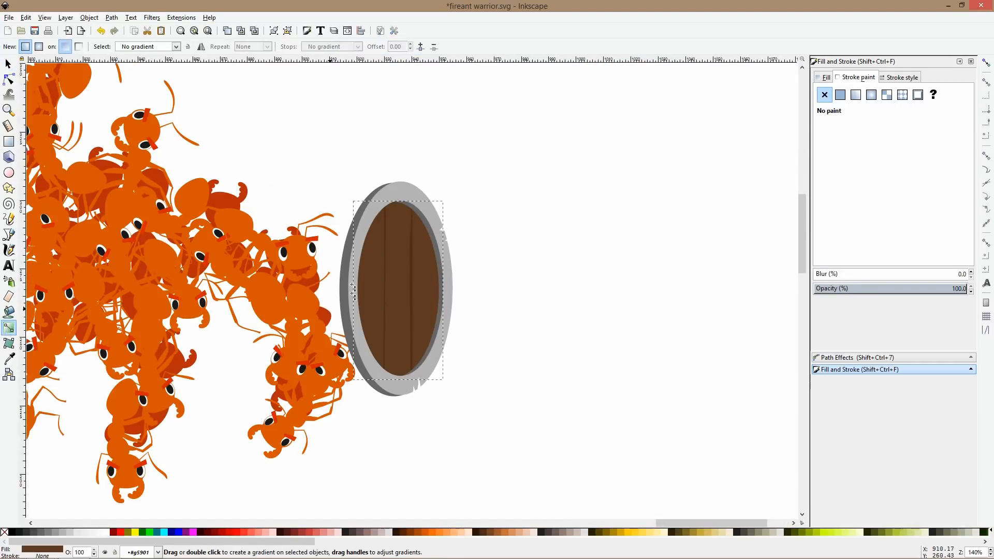
left_click_drag(366, 269, 397, 343)
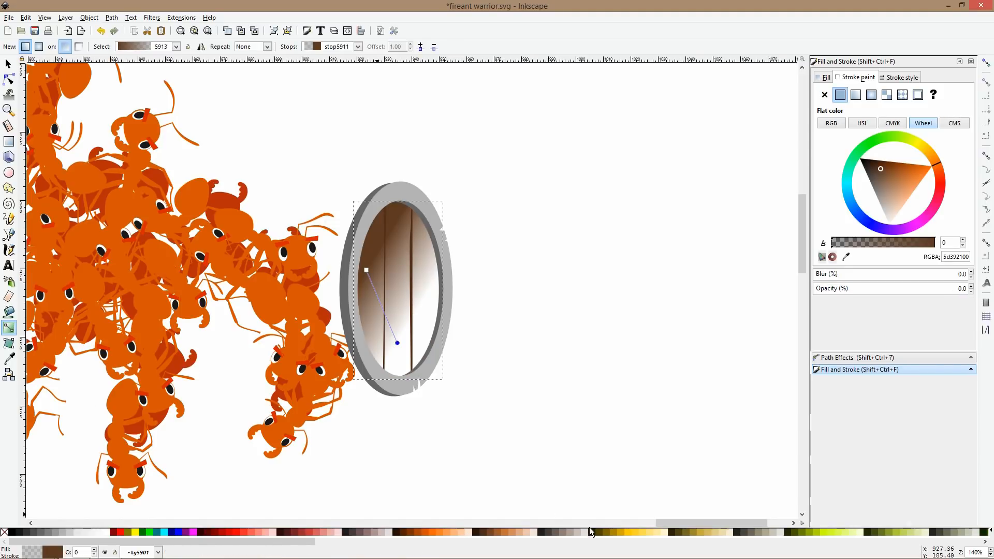
left_click(487, 533)
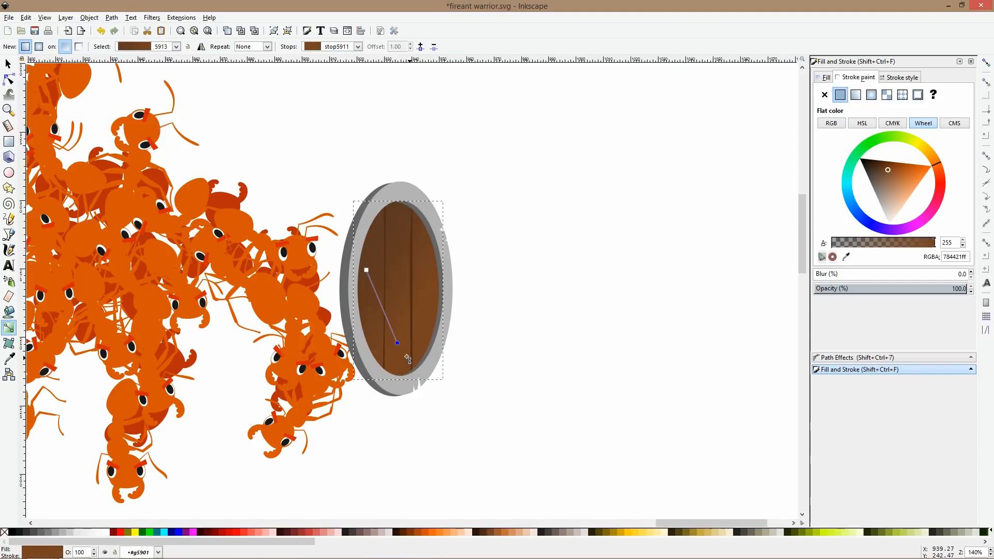
left_click_drag(407, 355, 427, 380)
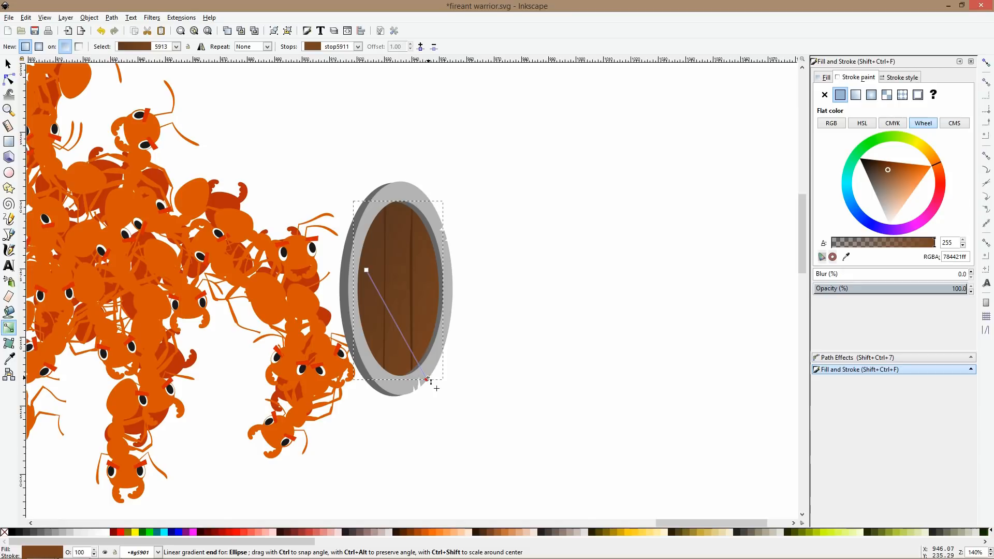
key("s")
- Tilt the whole shield counterclockwise and move it left so that it overlaps the warrior's forward arm
left_click(487, 249)
scroll(481, 259, "down", 3)
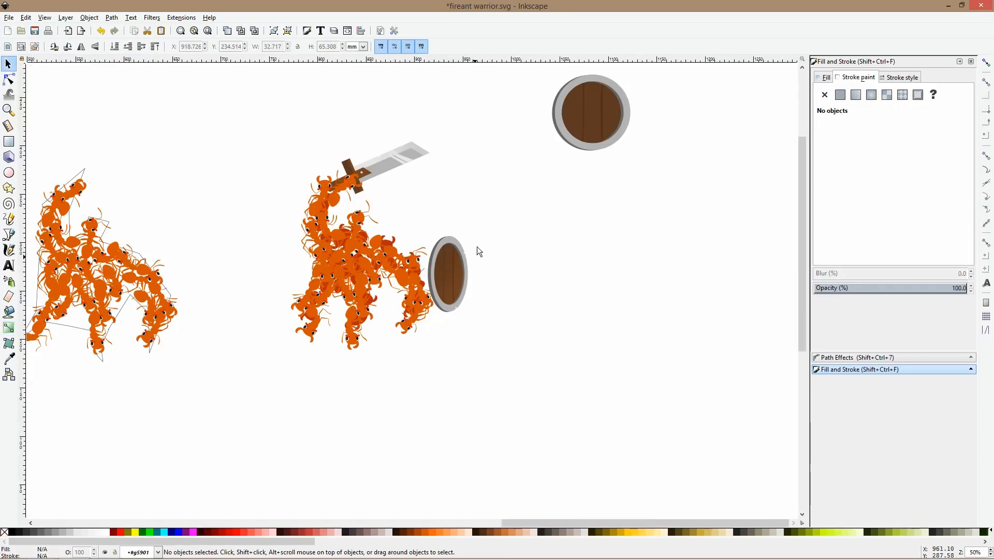
left_click(455, 250)
scroll(453, 247, "up", 2)
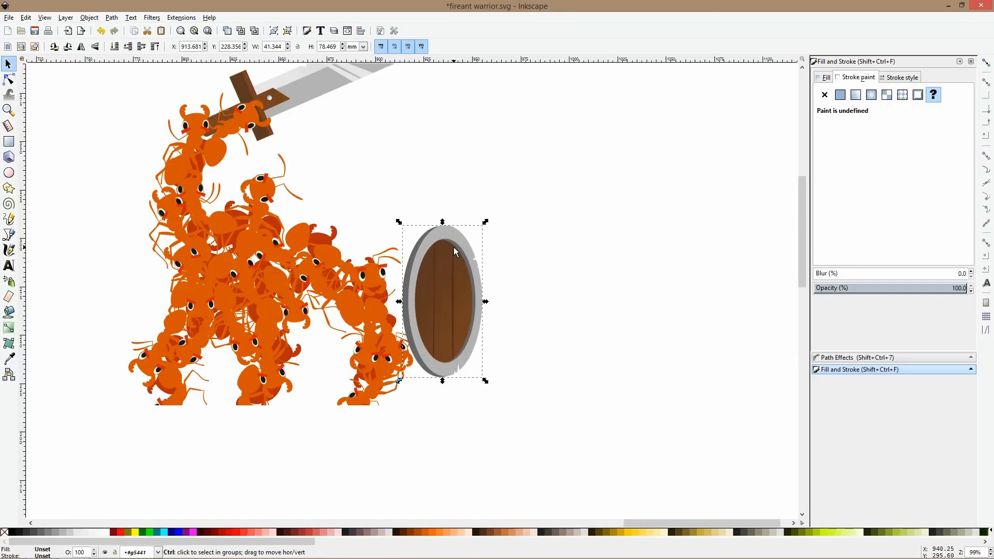
left_click_drag(488, 222, 467, 223)
mouse_move(445, 268)
left_mouse_down()
mouse_move(487, 274)
mouse_move(443, 274)
left_mouse_up()
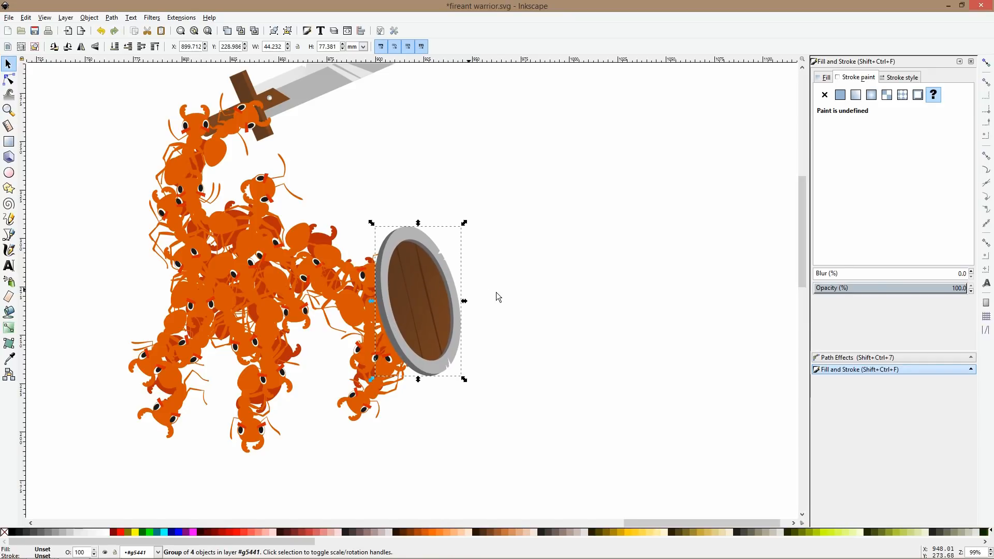
- Inside the shield group, draw one closed straight-edged path forming three arm straps that extend left from the shield's left edge
double_click(386, 306)
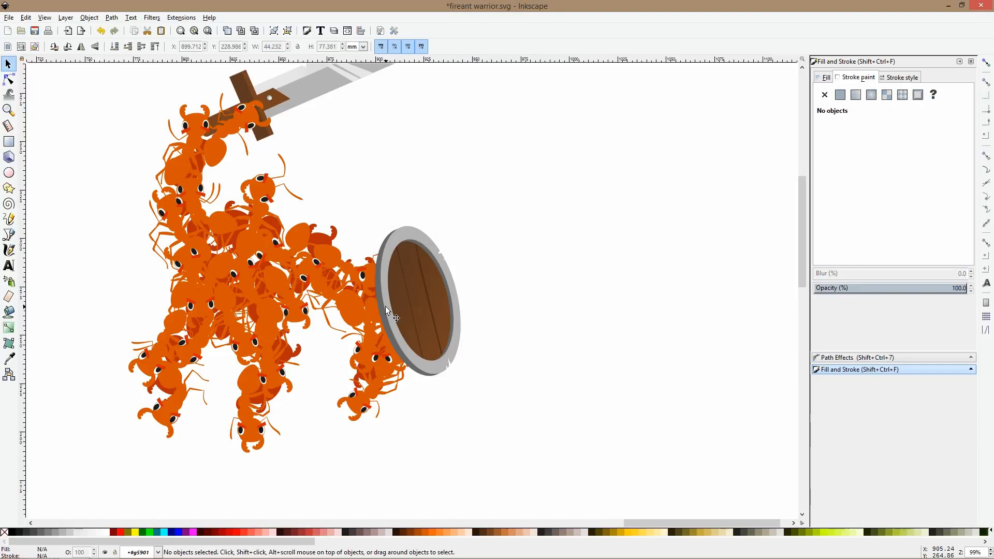
left_click(9, 234)
scroll(293, 304, "up", 2)
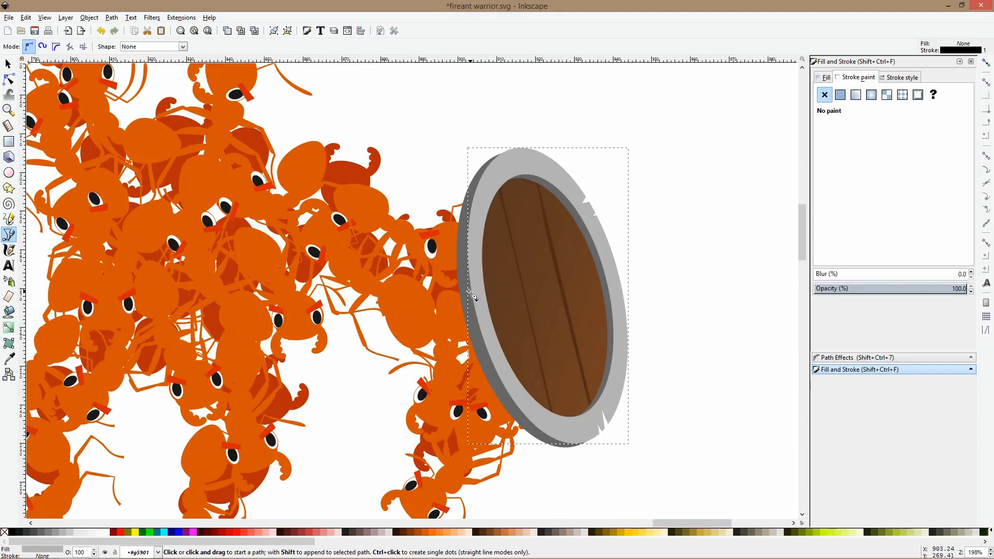
left_click(469, 291)
left_click(382, 320)
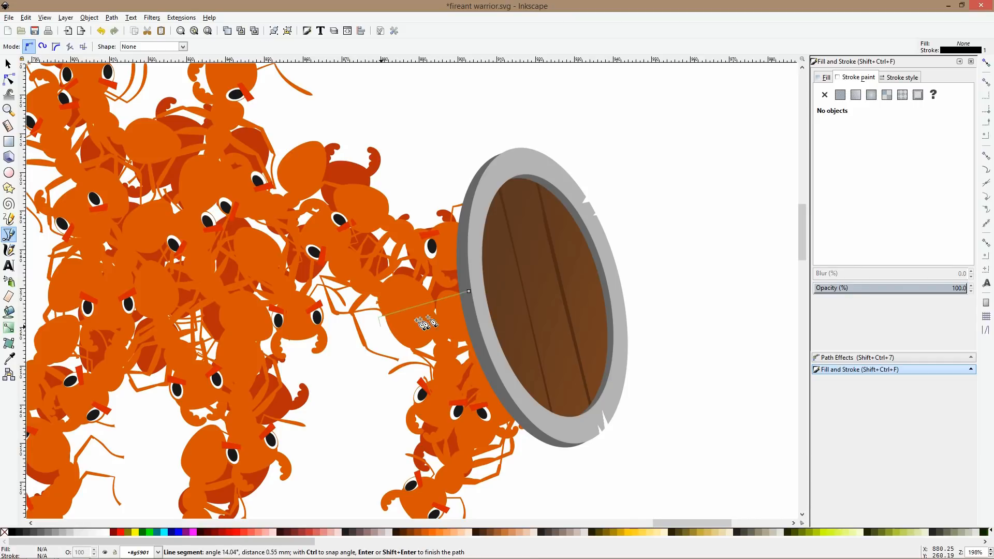
left_click(472, 299)
left_click(471, 316)
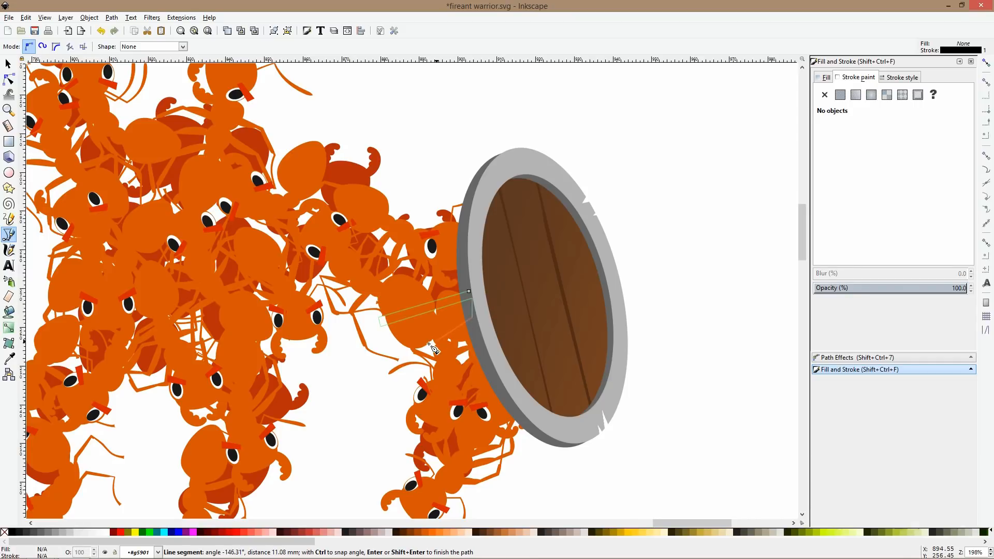
left_click(428, 343)
left_click(428, 354)
left_click(472, 337)
left_click(484, 362)
left_click(501, 383)
left_click(433, 369)
left_click(501, 392)
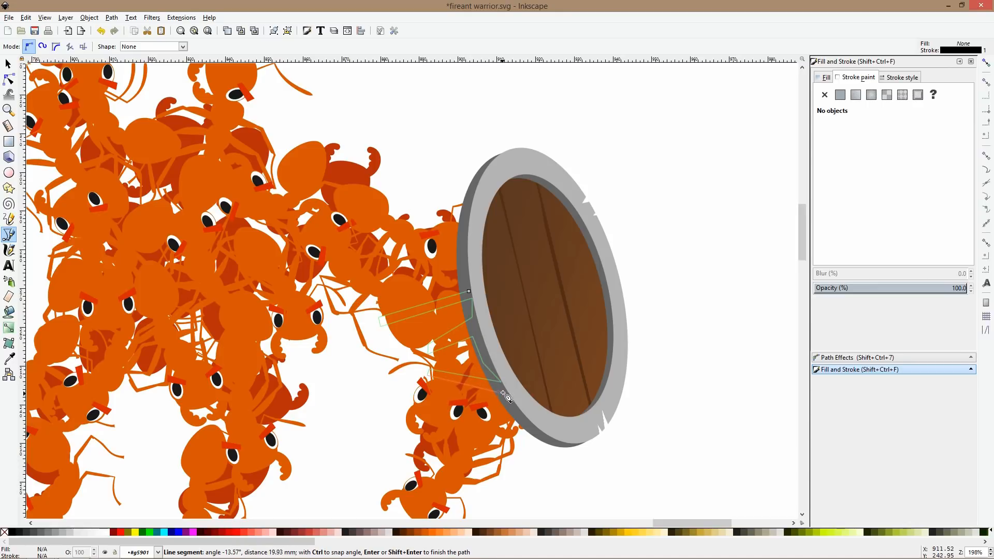
left_click(469, 293)
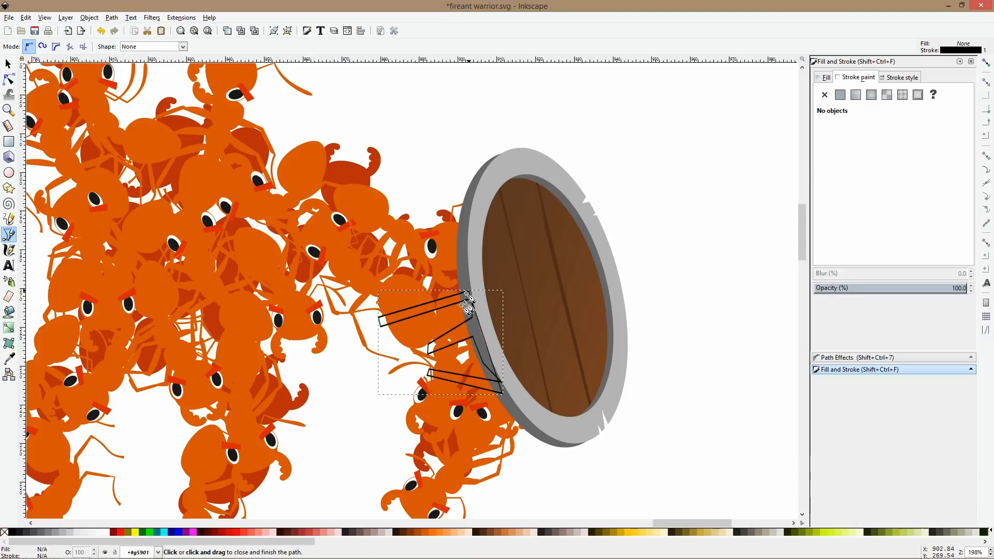
- Fill the straps with dark brown sampled from the shield's plank line, remove their outline and place them behind the shield
left_click(10, 361)
left_click(561, 282)
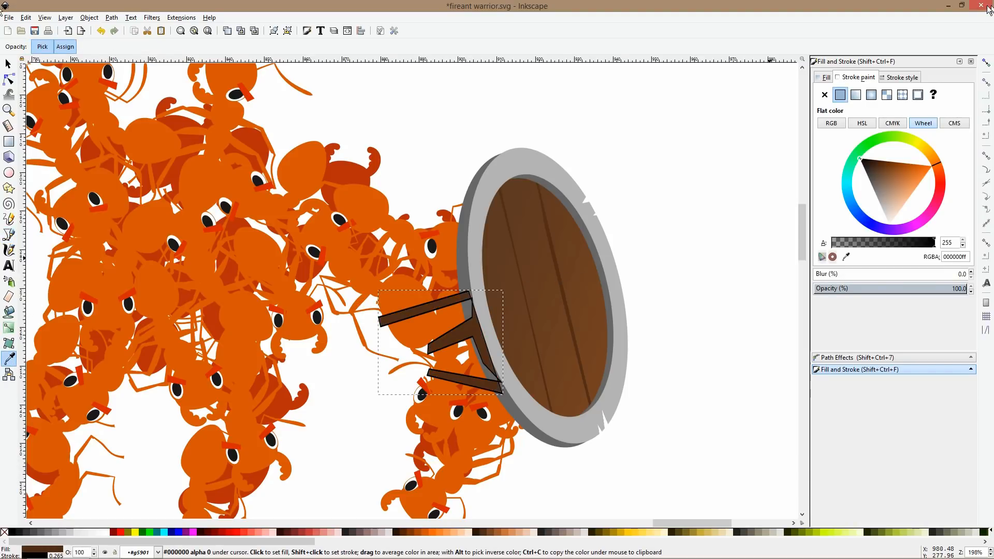
left_click(825, 95)
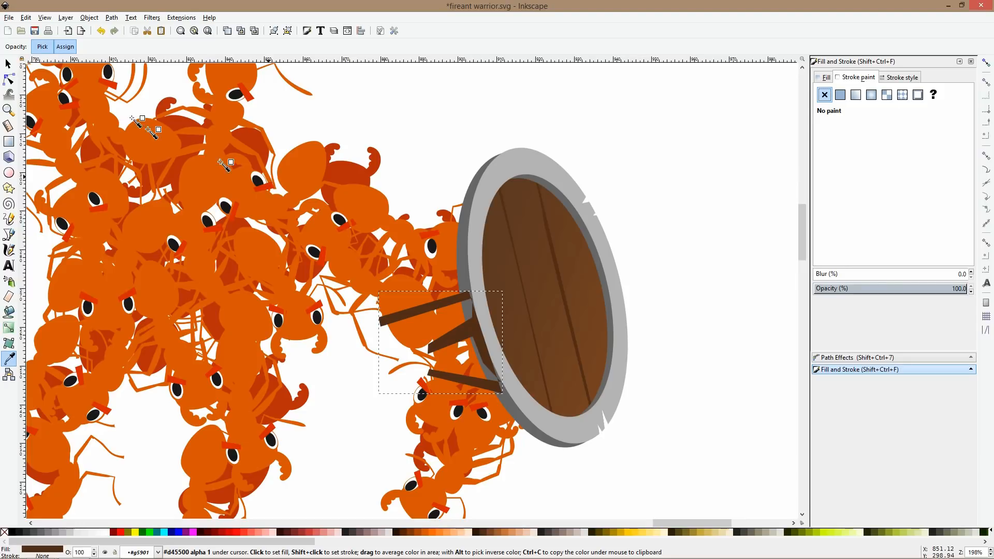
left_click(9, 66)
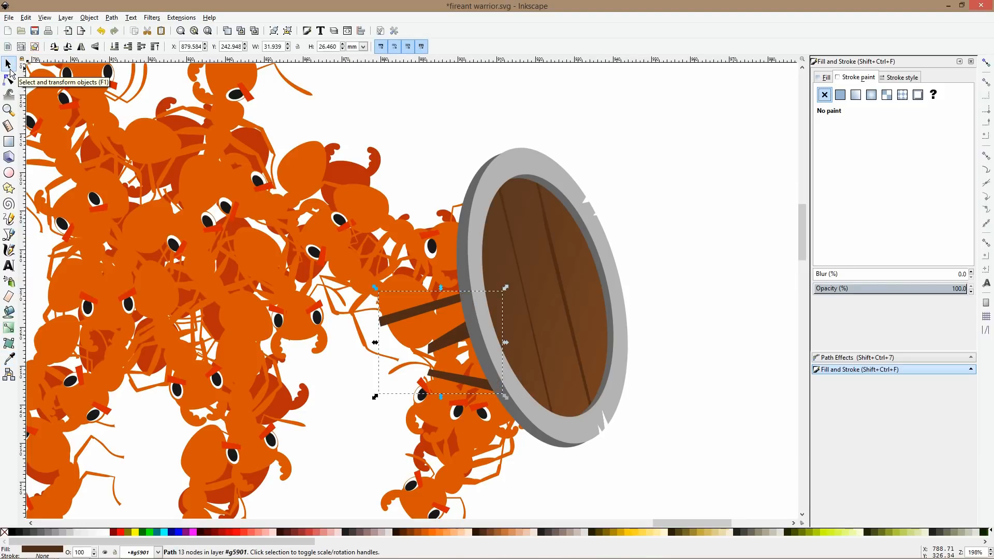
- Bend the edges of the upper and middle straps downward so they wrap around the arm, and adjust the middle strap's end
left_click(8, 79)
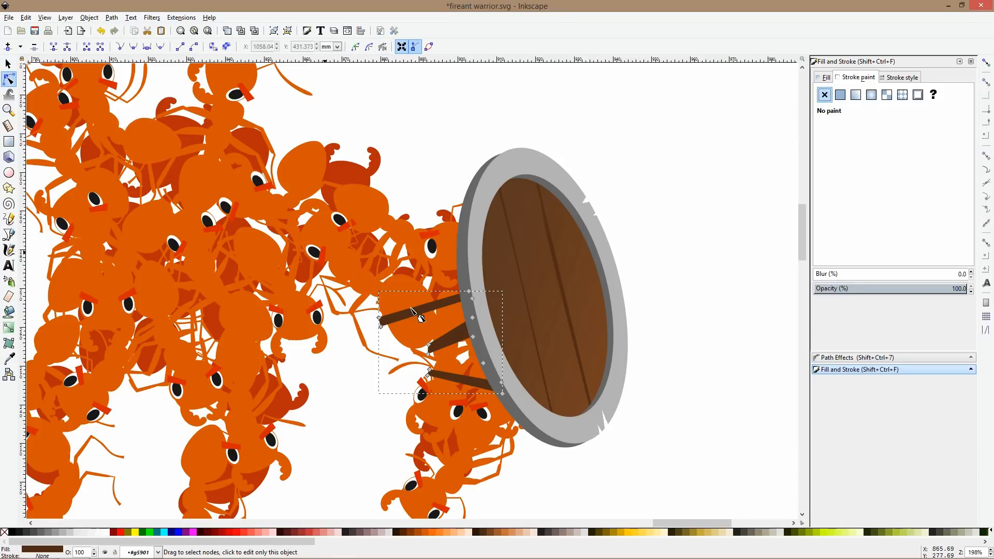
left_click(435, 312)
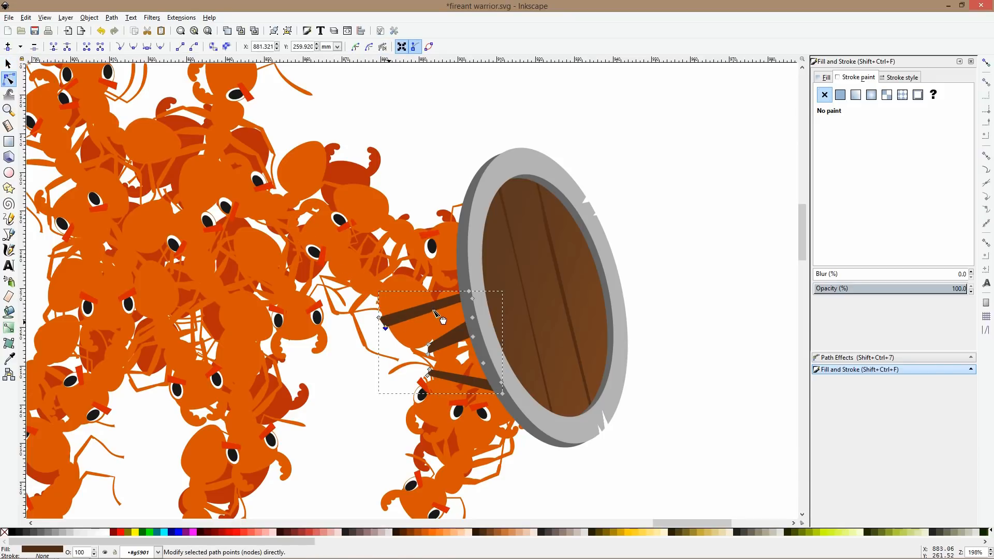
left_click_drag(434, 312, 434, 318)
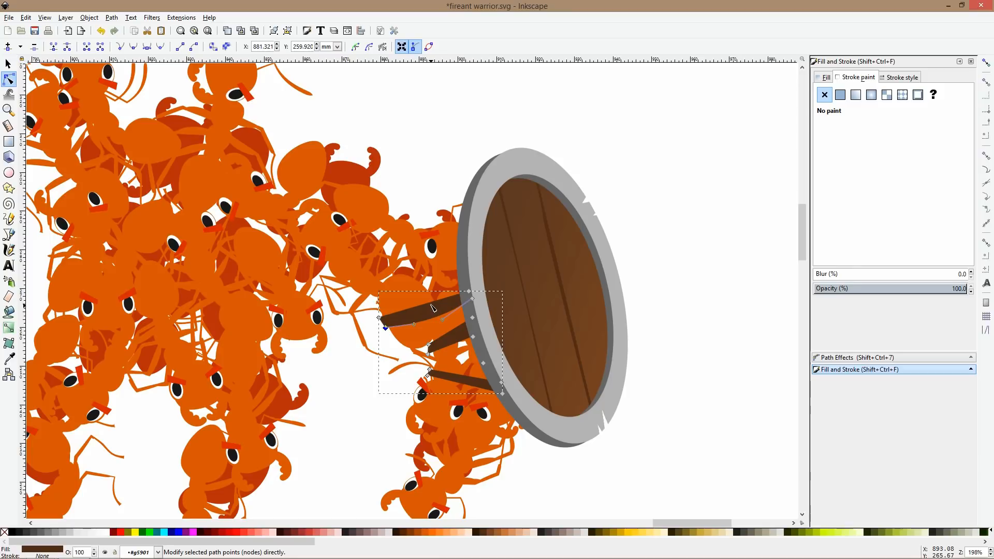
left_click(432, 307)
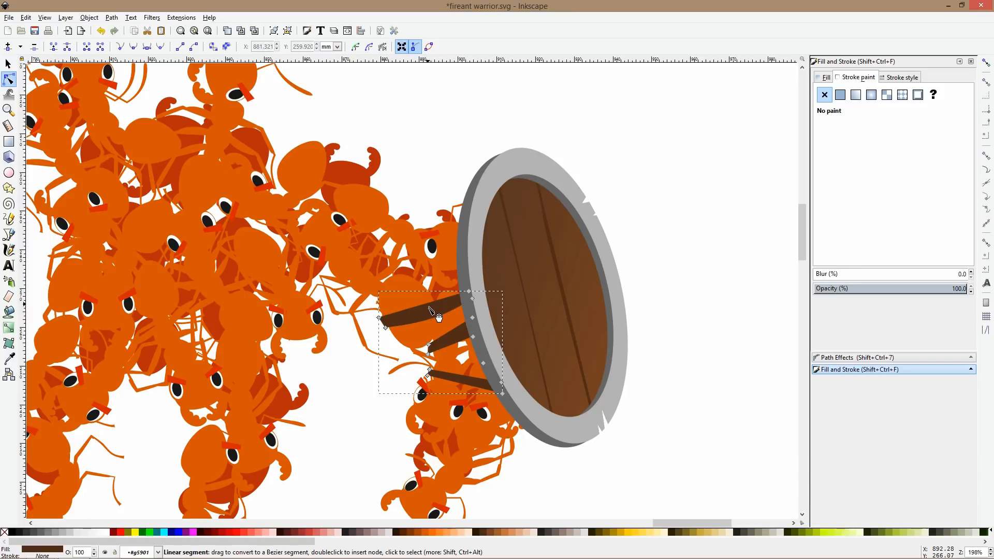
left_click(452, 348)
left_click_drag(432, 343, 432, 355)
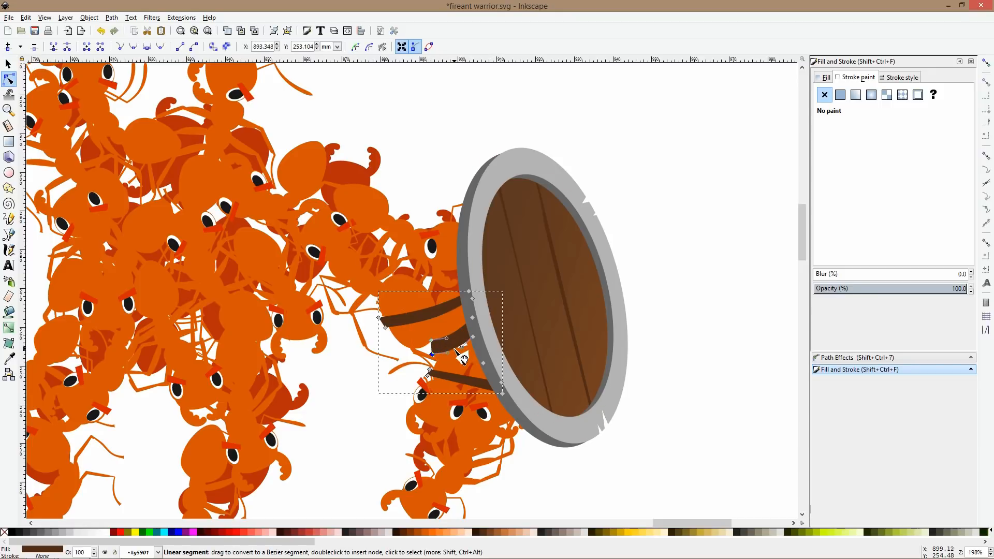
- Arch the lower strap's edges upward and adjust the lower corner of its left end to widen it
left_click(466, 380)
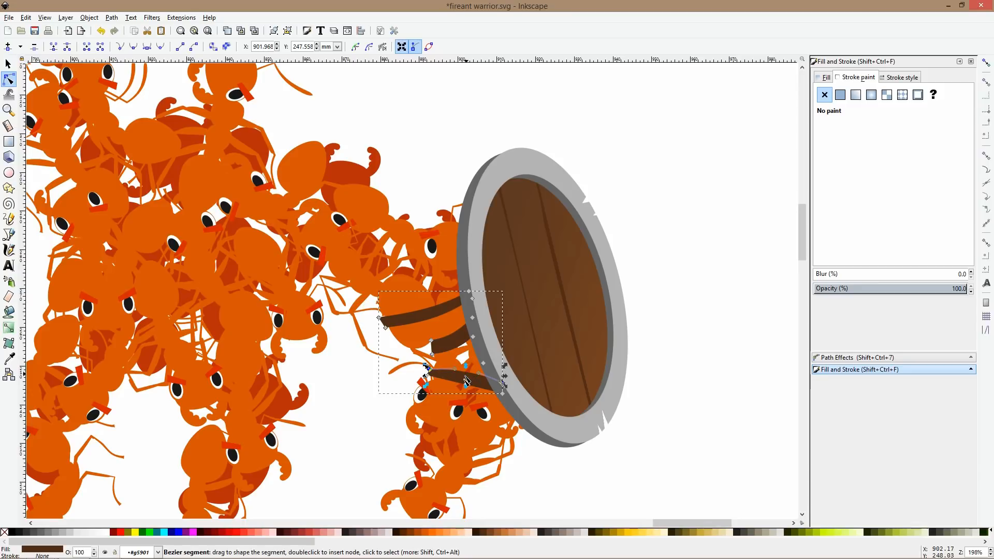
scroll(416, 408, "up", 1)
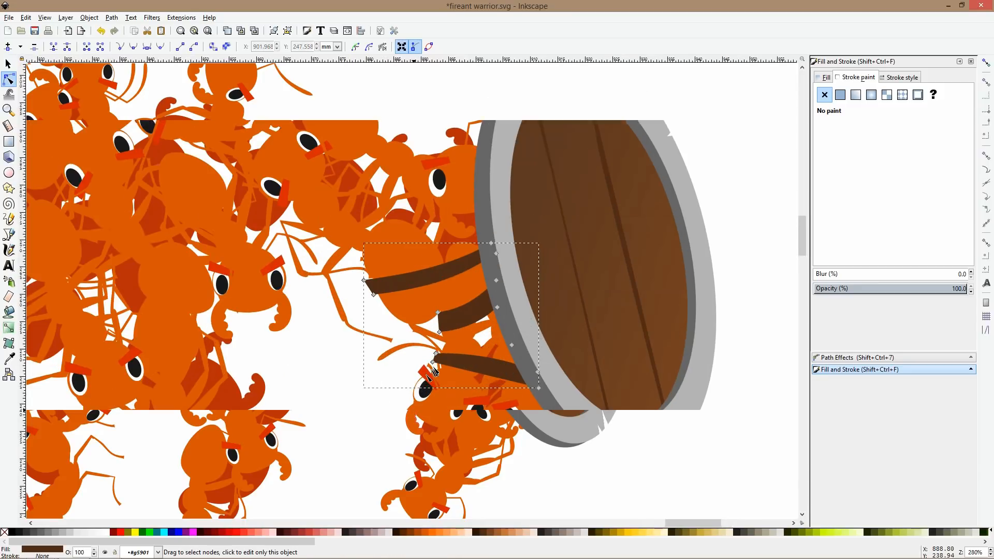
left_click(435, 368)
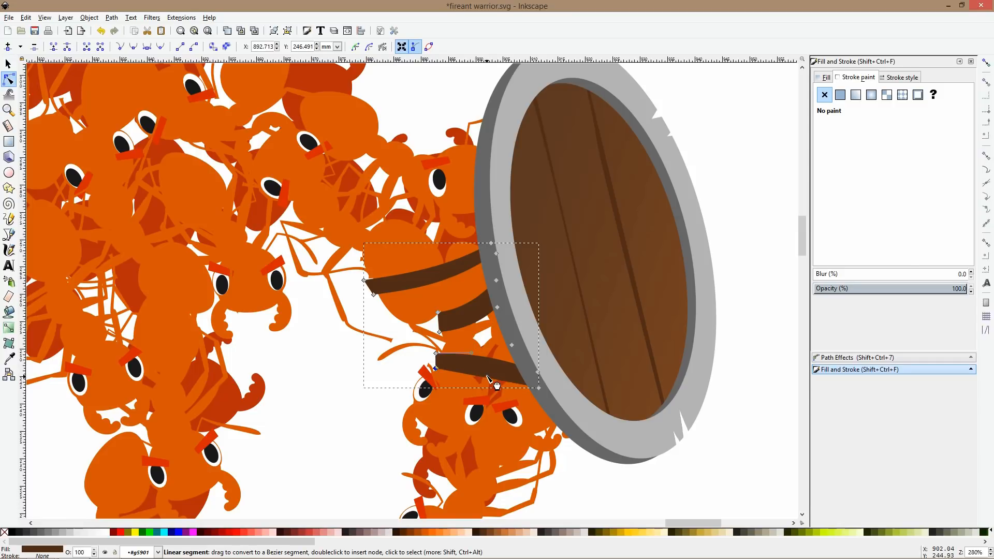
key("s")
scroll(487, 373, "down", 3)
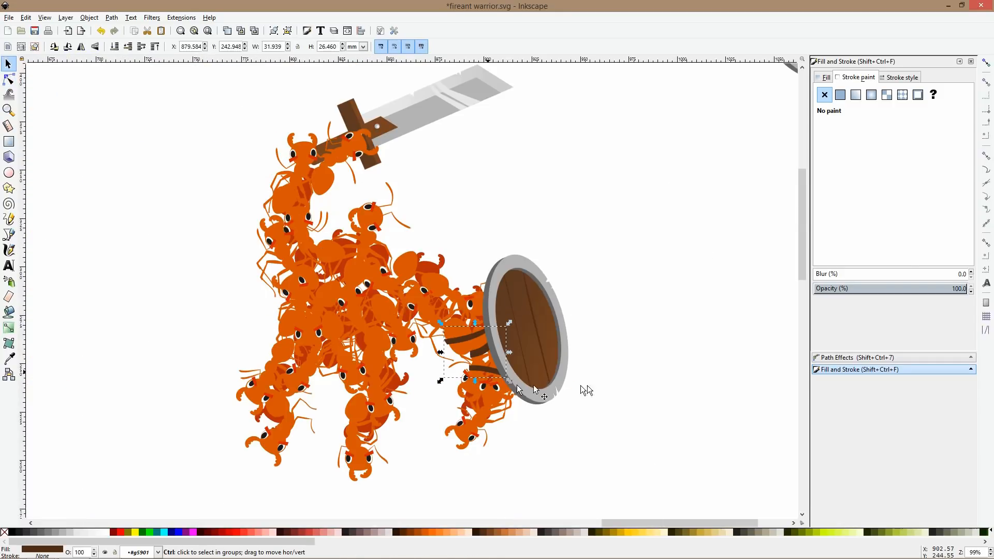
left_click(597, 384)
- Draw a closed four-cornered band diagonally across the warrior's rear leg
scroll(598, 384, "down", 3)
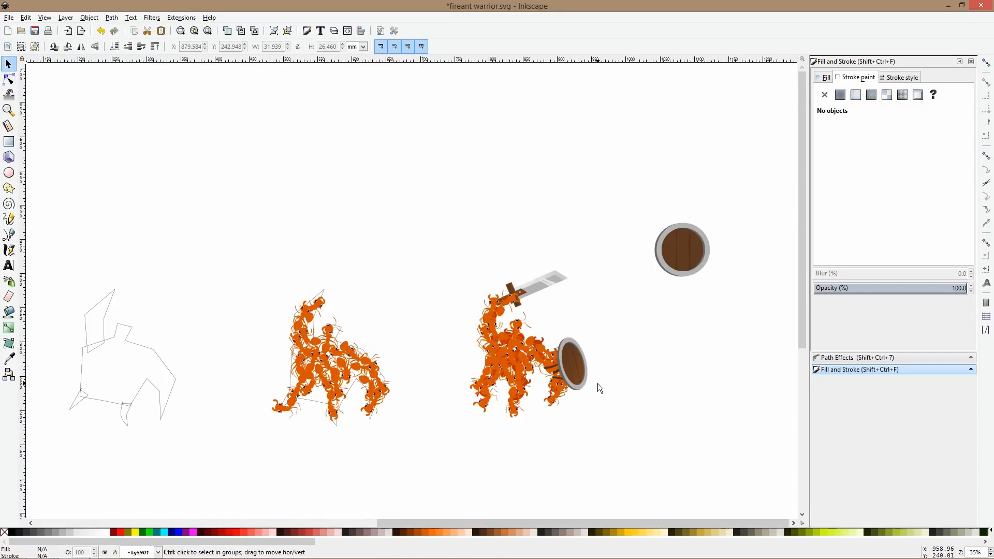
scroll(597, 384, "up", 2)
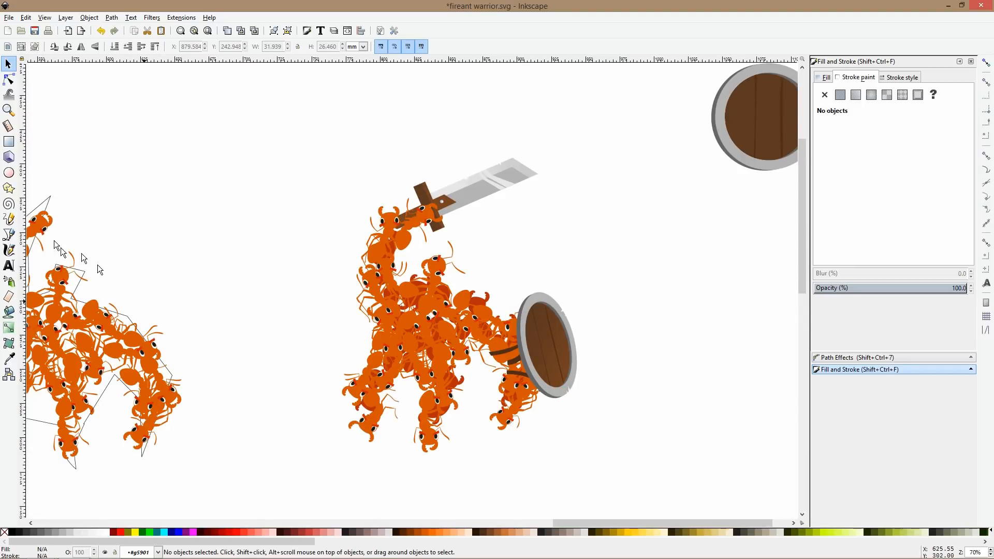
left_click(9, 235)
scroll(393, 422, "up", 2)
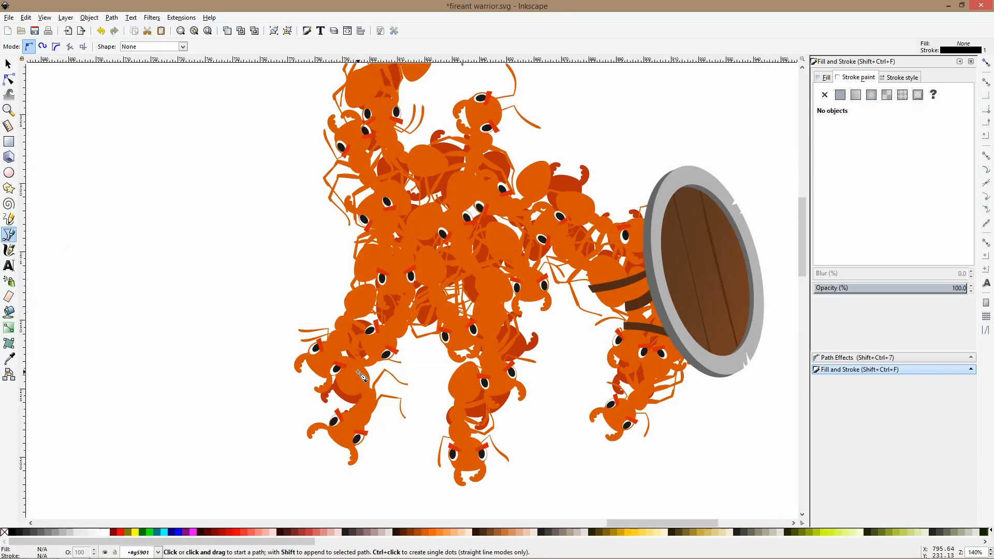
left_click(333, 322)
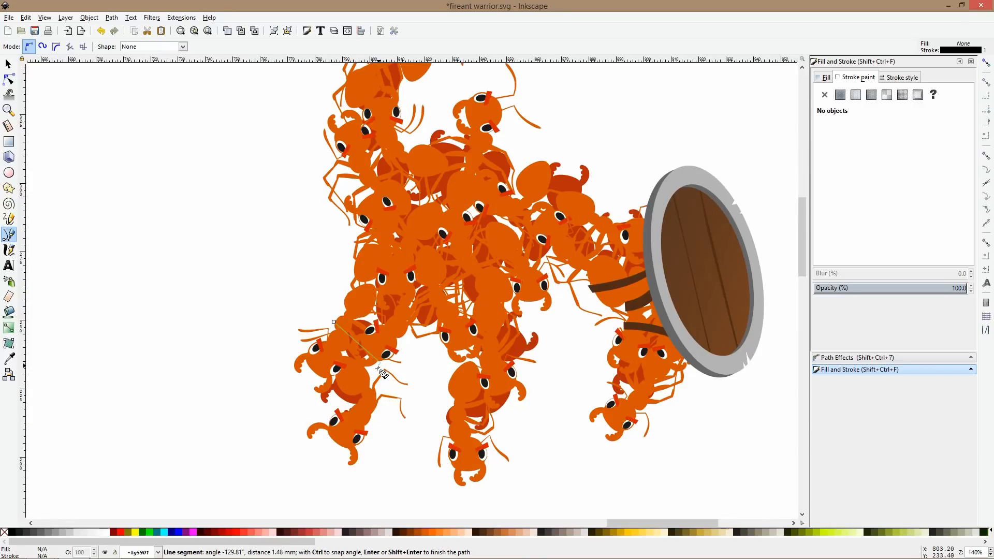
left_click(374, 372)
left_click(324, 334)
left_click(334, 322)
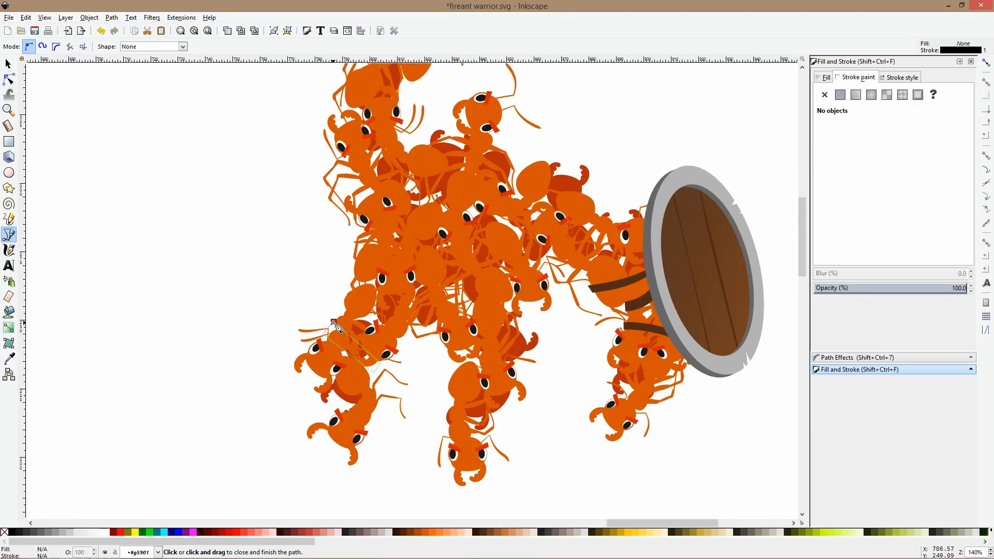
- Fill the leg band with the straps' dark brown 502d16 and remove its outline
left_click(9, 359)
left_click(616, 285)
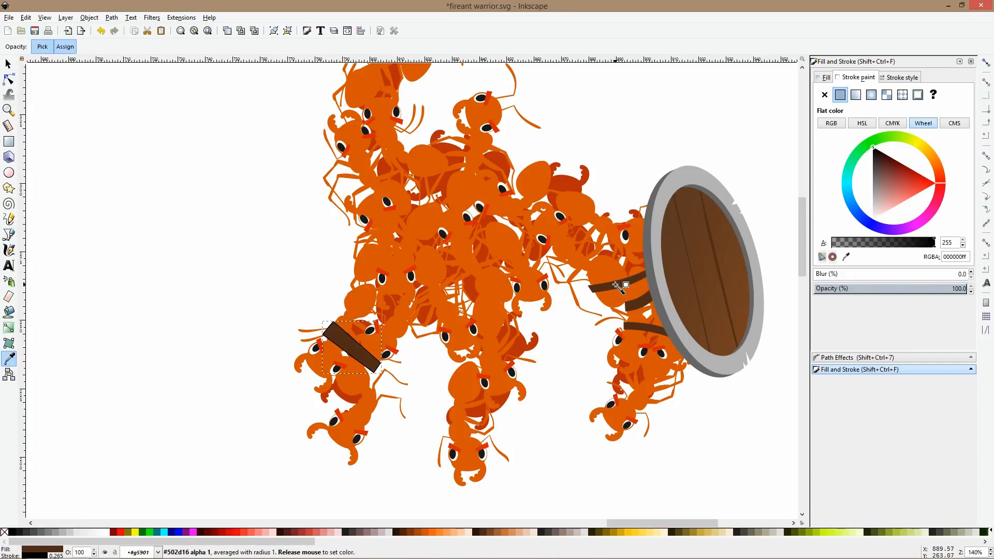
left_click(825, 95)
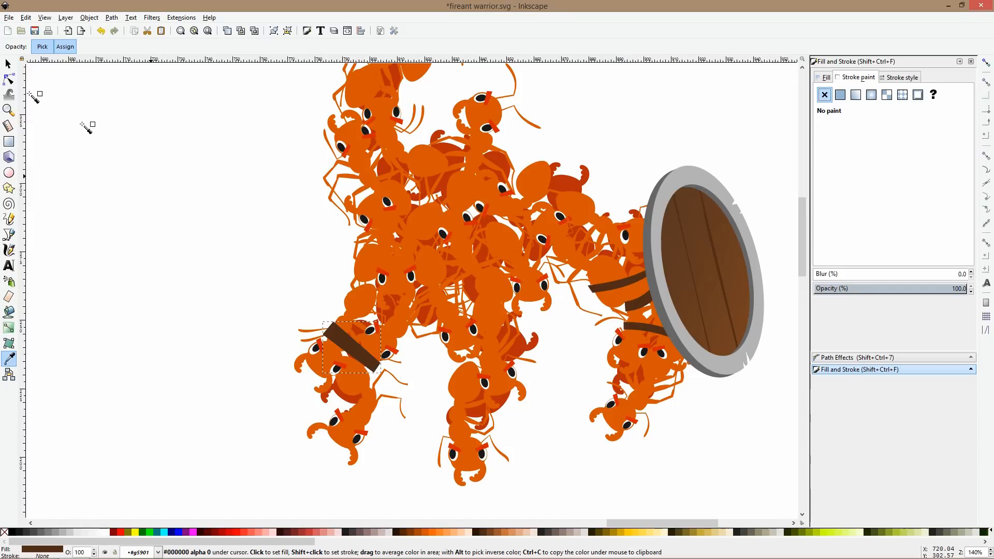
- Shift the leg band's bottom corner slightly left and bow its long edges so the band curves around the leg
left_click(9, 79)
scroll(361, 389, "up", 1)
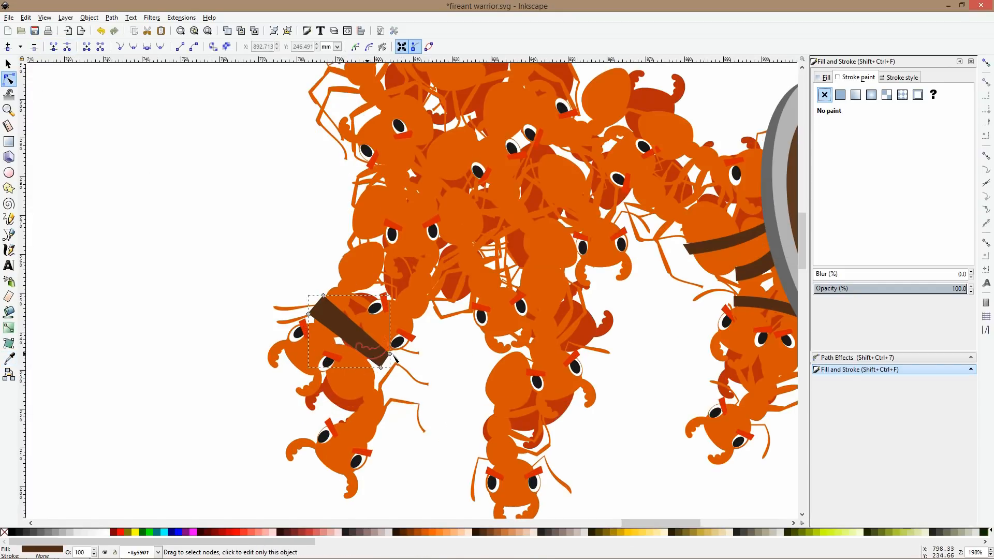
left_click_drag(378, 368, 375, 368)
left_click_drag(359, 326, 351, 346)
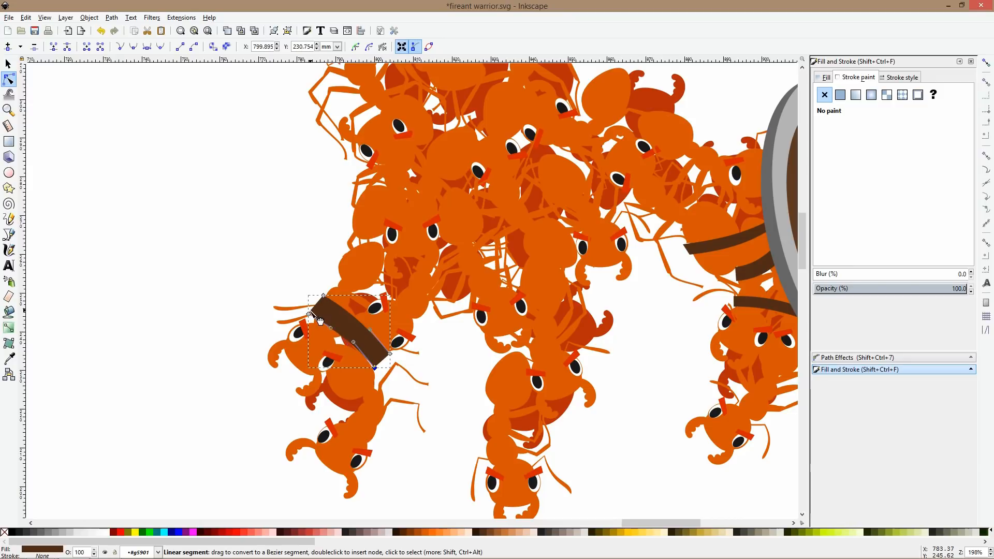
- Move the leg band's left corner slightly down, then place the band inside the leg's nested ant group behind the front ants
left_click_drag(309, 314, 311, 322)
key("s")
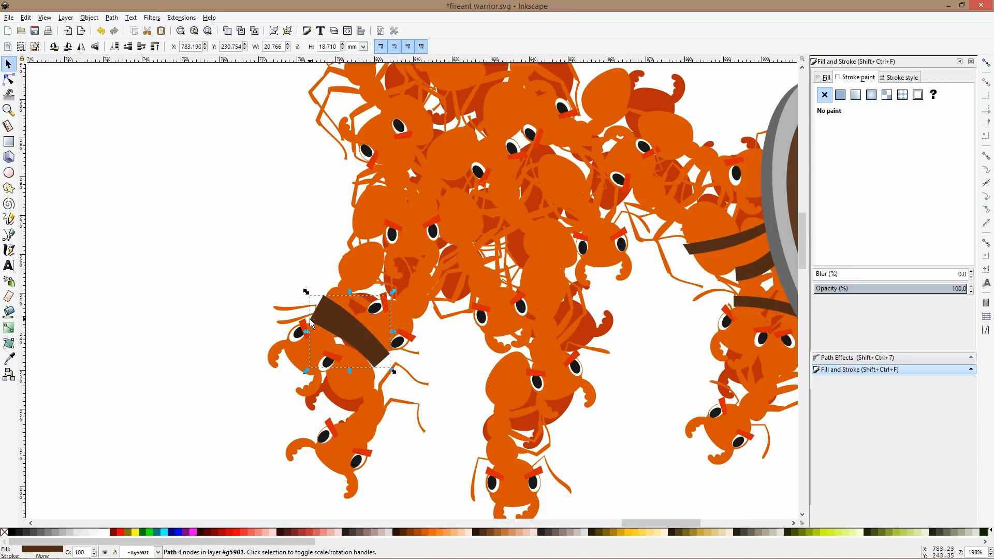
key("Delete")
double_click(326, 326)
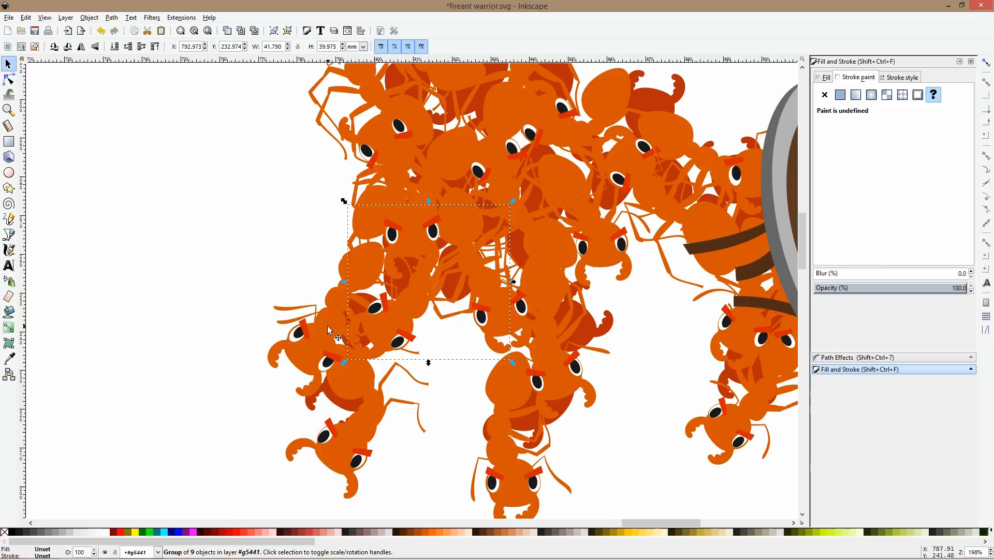
left_click(332, 323)
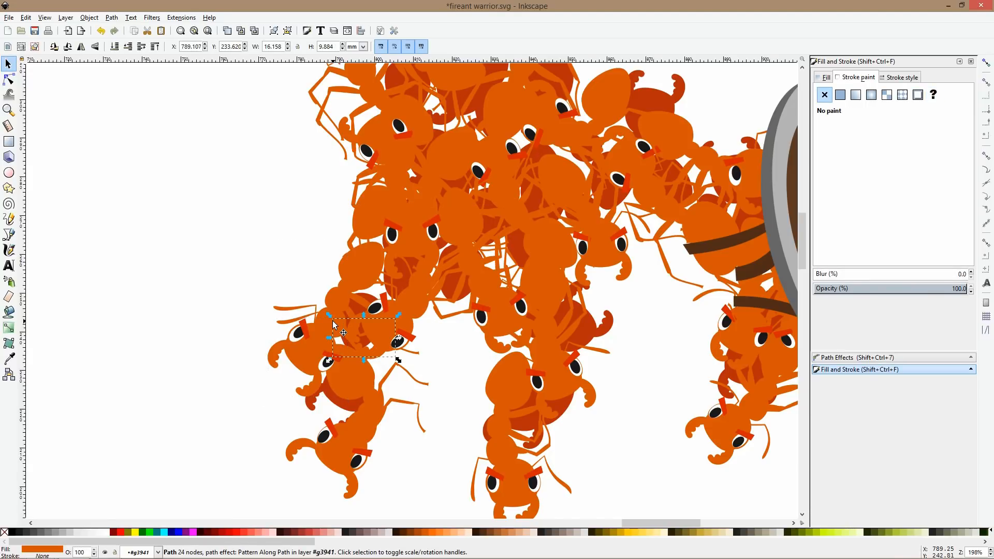
key("ctrl+z")
mouse_move(326, 308)
left_mouse_down()
mouse_move(351, 323)
mouse_move(342, 317)
left_mouse_up()
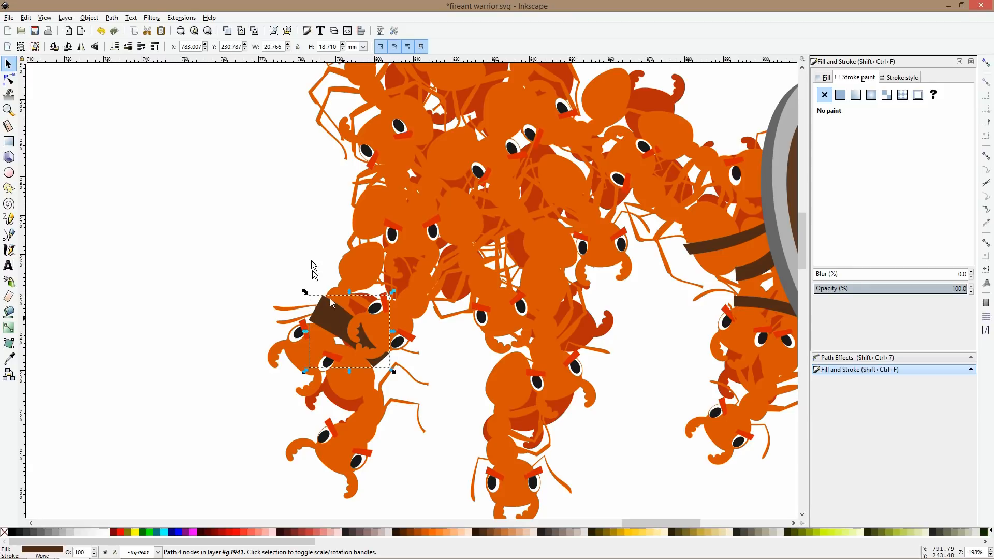
- Adjust the leg band's uppermost corner slightly so that it fits the leg, and deselect the band
left_click(311, 270)
left_click(8, 79)
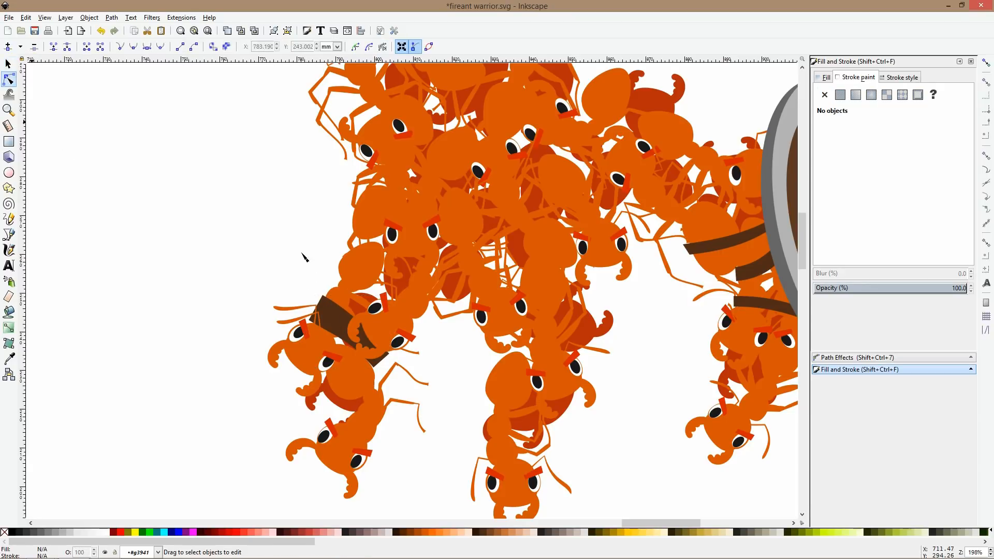
left_click(325, 300)
left_click(323, 299)
scroll(300, 256, "down", 3)
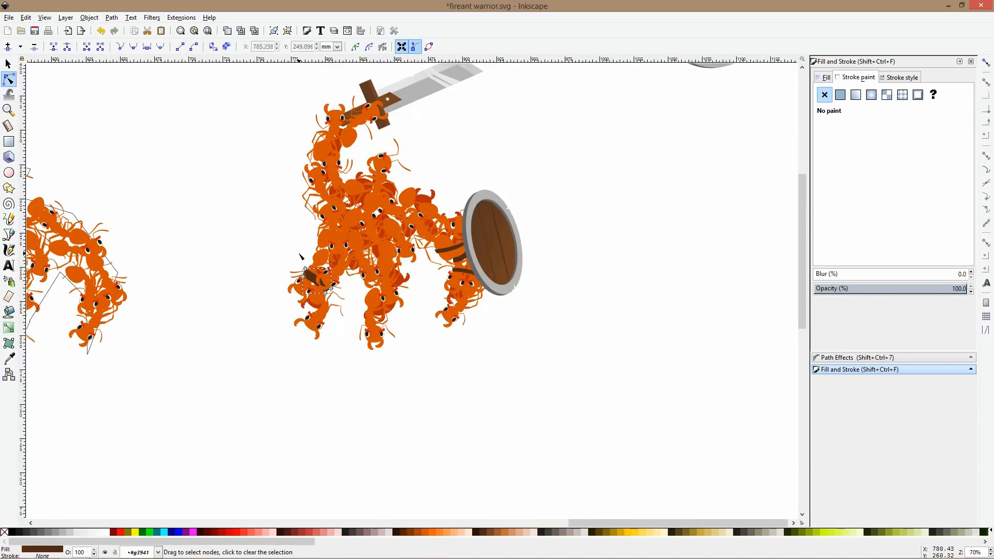
key("s")
left_click(344, 398)
- Save the drawing, and shift the whole warrior with its sword and shield about 180 mm to the right
scroll(344, 397, "up", 2)
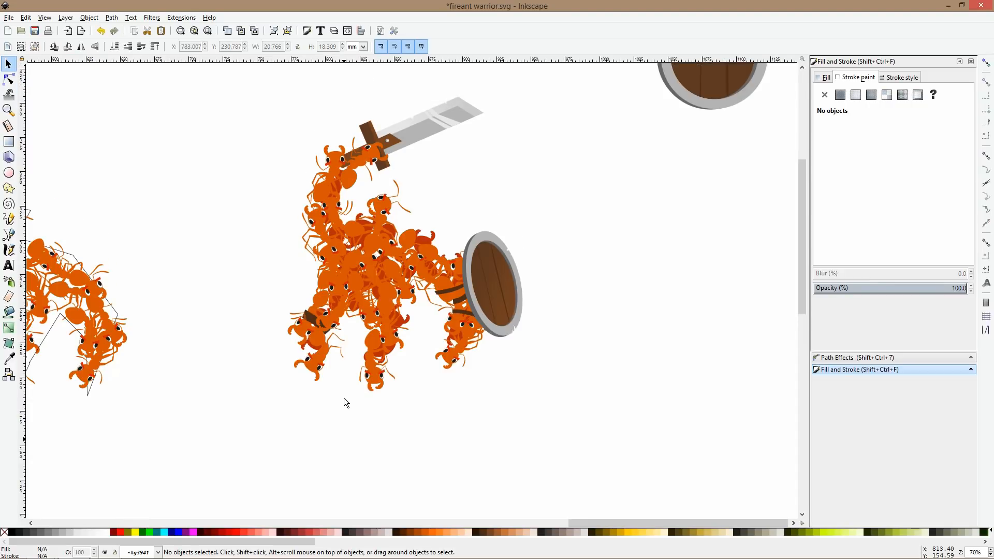
scroll(344, 398, "up", 1)
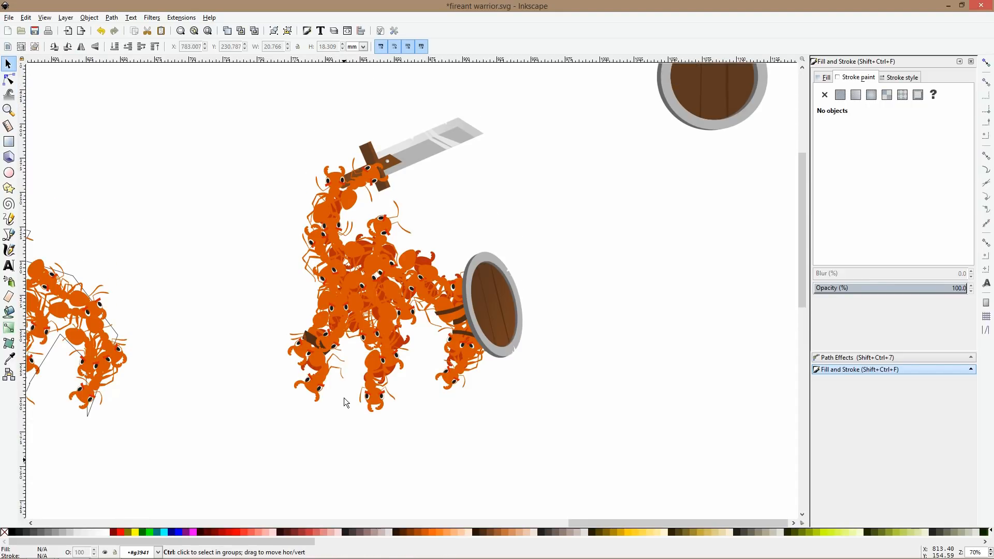
scroll(344, 397, "down", 3)
left_click_drag(478, 288, 459, 455)
key("ctrl+s")
key("ctrl+c")
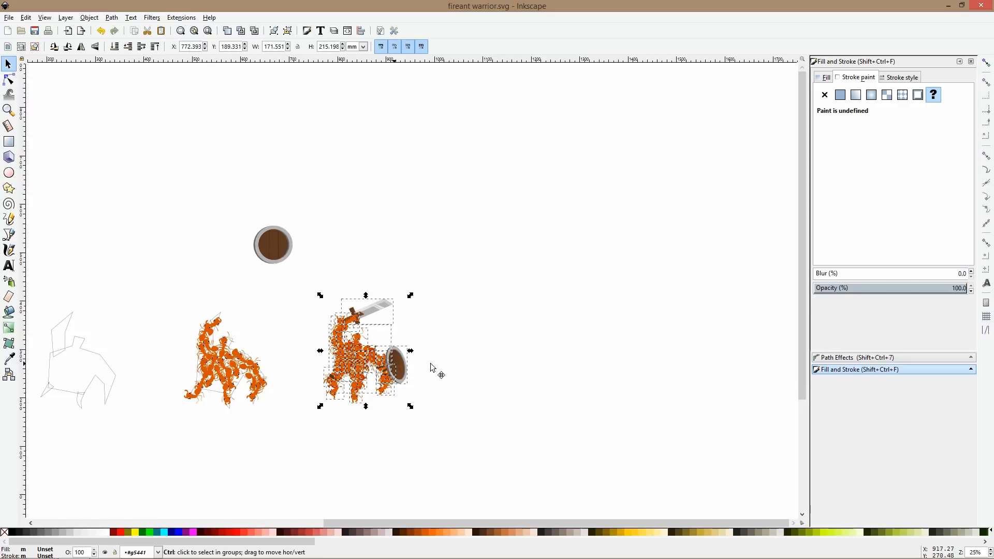
left_click_drag(484, 362, 502, 316)
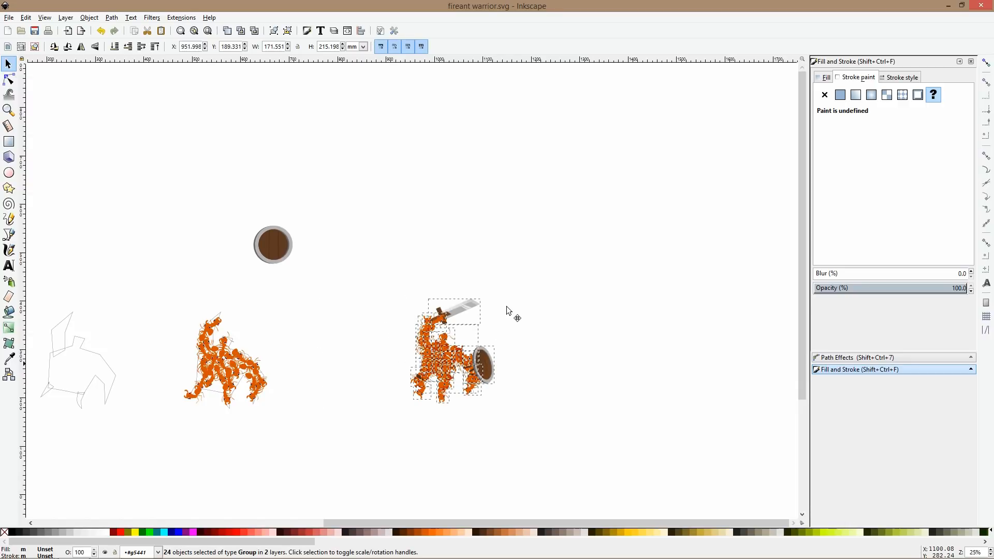
key("Escape")
- Draw an upright dark brown rectangle about 31 by 59 mm in the empty area beside the warrior's sword
scroll(461, 371, "up", 4, "ctrl")
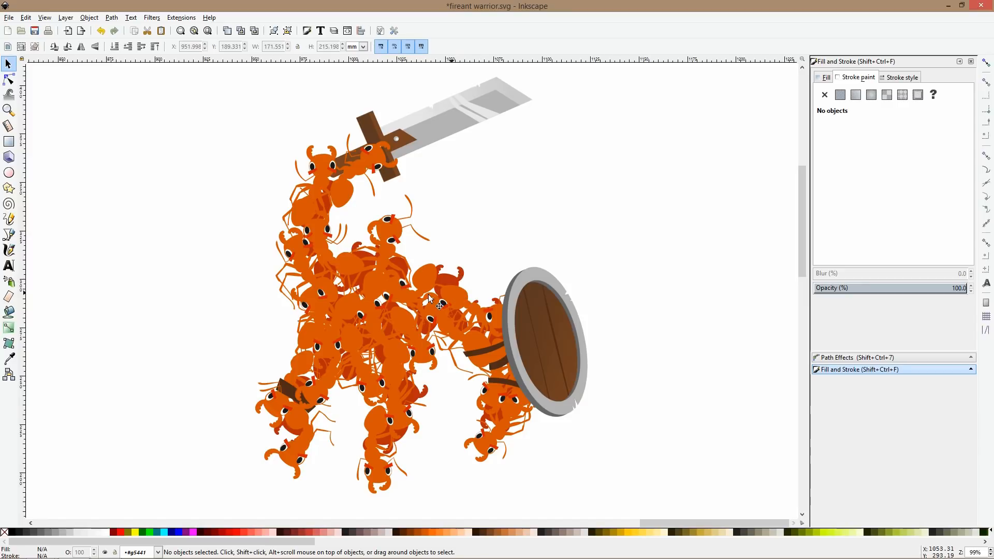
left_click(8, 142)
mouse_move(628, 167)
left_mouse_down()
mouse_move(532, 188)
mouse_move(536, 158)
mouse_move(590, 261)
left_mouse_up()
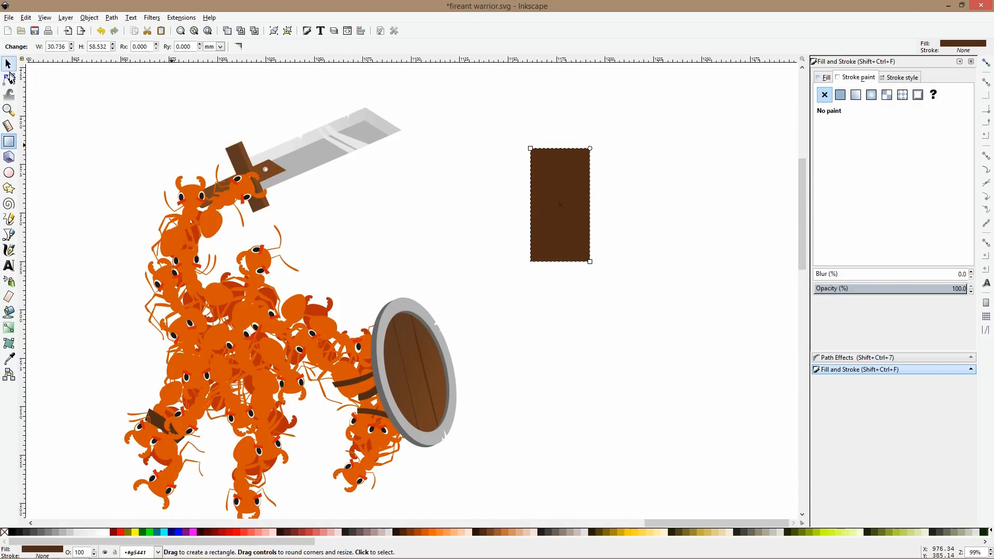
- Convert the rectangle to a path, bow its top edge downward and lower its bottom right corner
left_click(9, 78)
key("ctrl+shift+c")
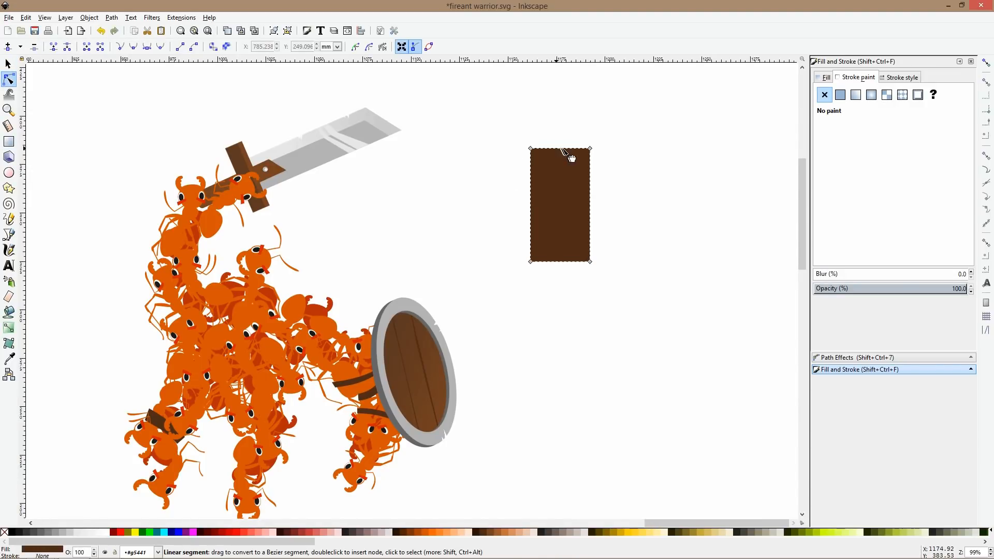
left_click_drag(564, 158, 566, 162)
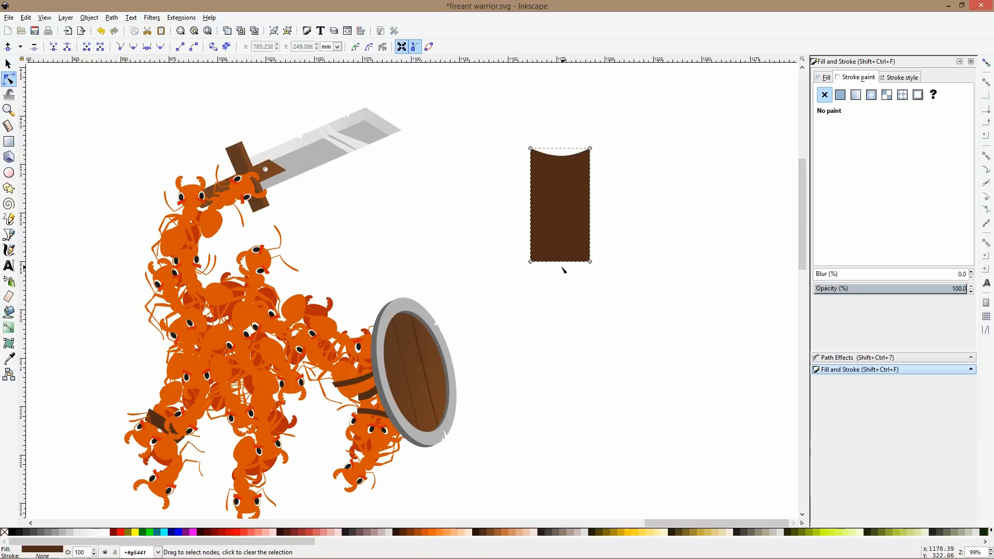
left_click_drag(590, 262, 590, 278)
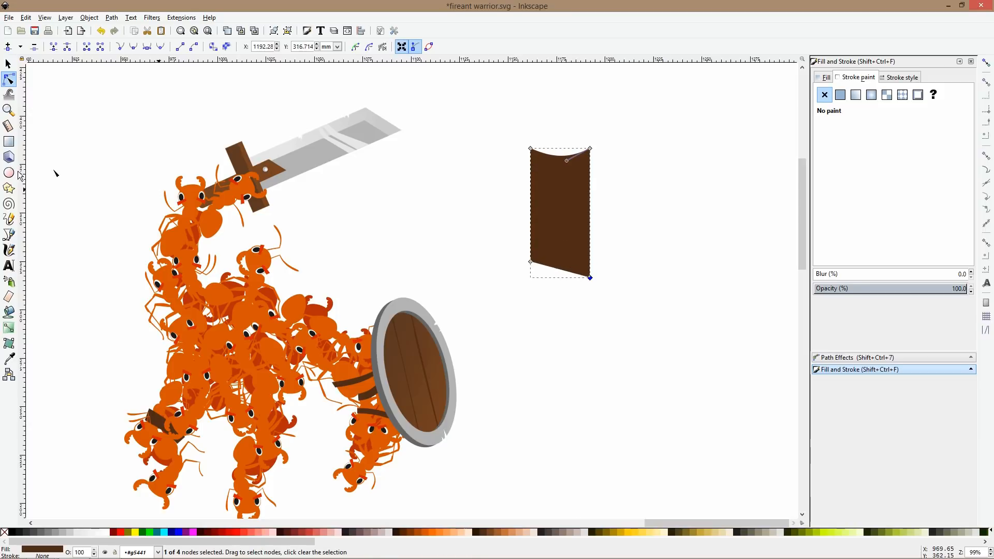
- Bend the left side of the brown cloth shape into a gentle S-curve
key("e")
scroll(513, 223, "up", 1)
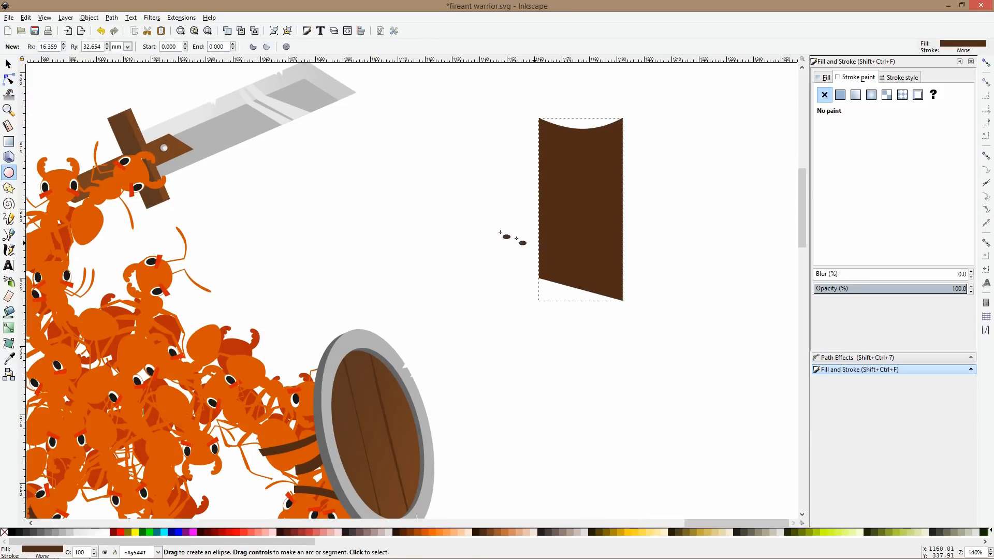
left_click(9, 79)
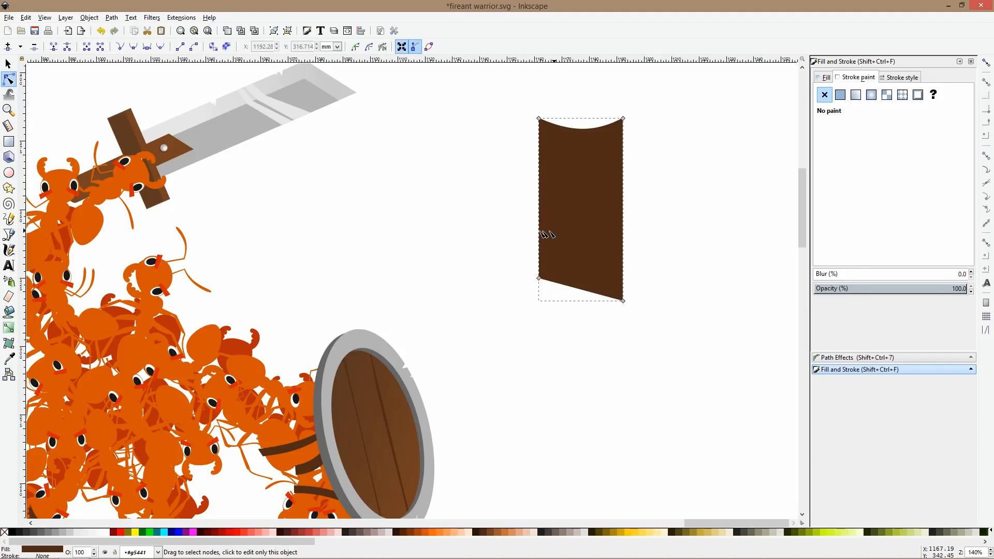
left_click_drag(551, 238, 557, 237)
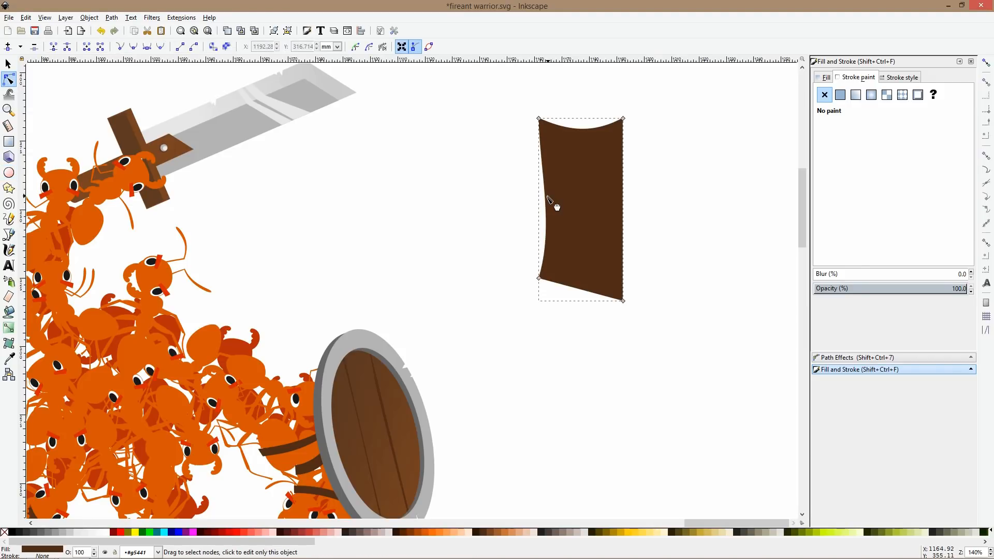
left_click(546, 196)
left_click_drag(539, 173, 560, 209)
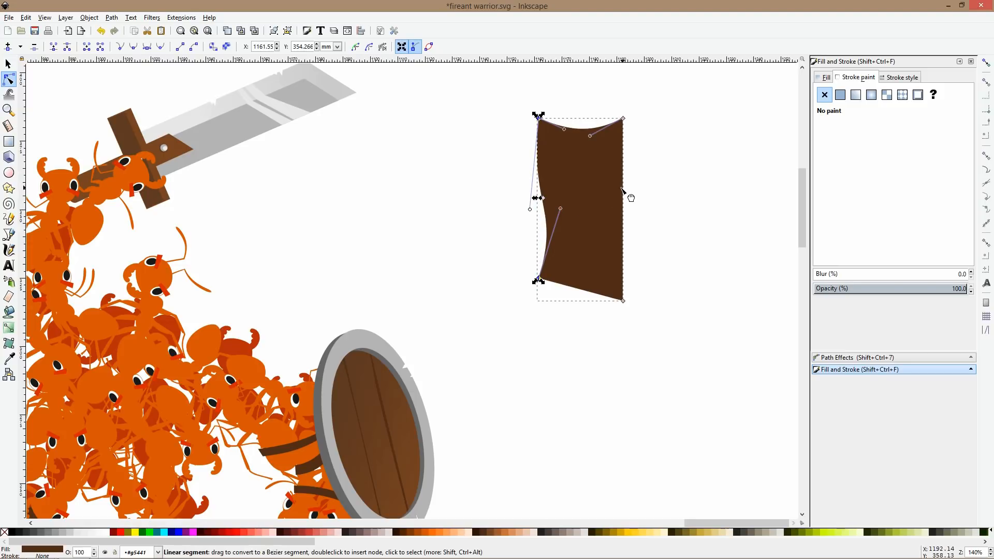
- Bend the cloth's right side into a matching S-curve and pull its lower right corner down and inward
left_click_drag(622, 188, 613, 190)
left_click_drag(619, 241, 633, 200)
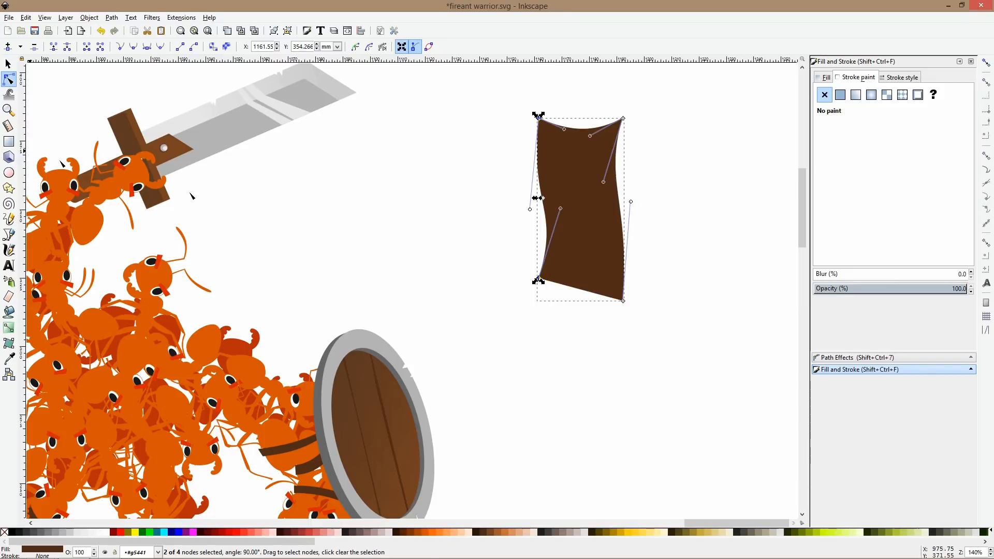
left_click_drag(604, 295, 613, 319)
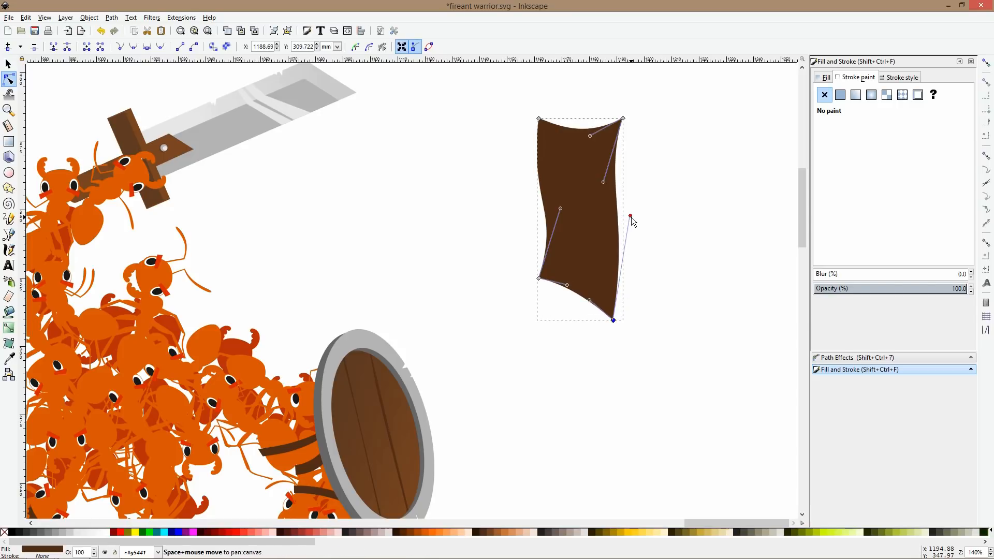
key("s")
- Place four small grey-brown circles near the cloth's lower right corner, two across the bottom edge and two smaller ones across the side edge
left_click(9, 172)
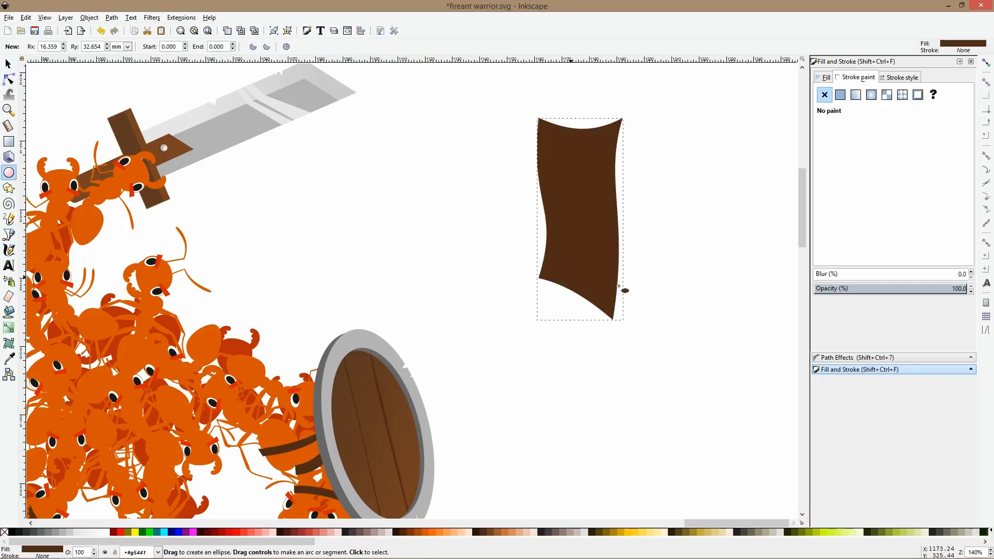
scroll(605, 283, "up", 2)
scroll(605, 283, "up", 1)
left_click_drag(552, 318, 635, 313)
left_click(553, 532)
key("s")
key("space")
key("space")
mouse_move(651, 299)
left_mouse_down()
mouse_move(642, 299)
mouse_move(644, 325)
mouse_move(635, 305)
left_mouse_up()
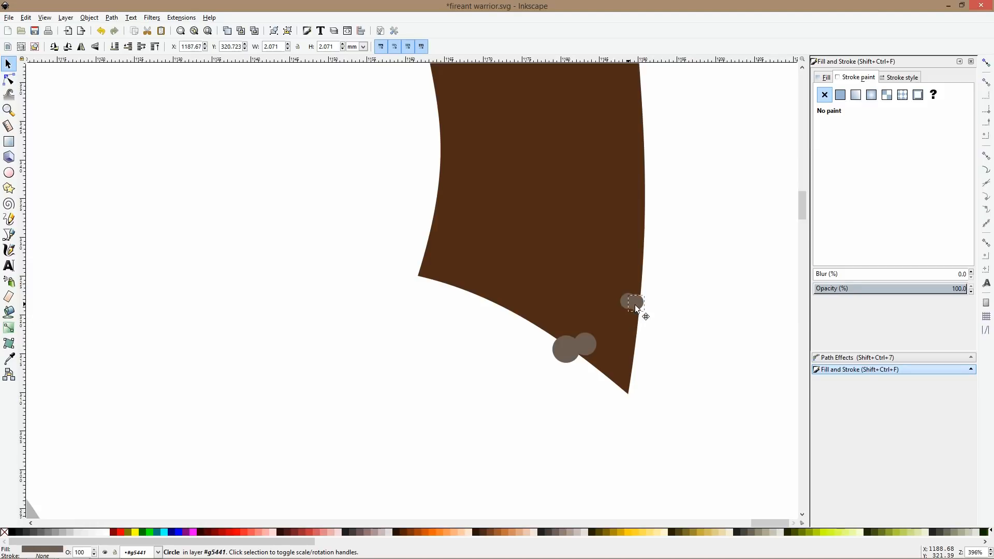
- Combine the four circles into one path and subtract it from the cloth to make ragged holes
left_click_drag(682, 273, 460, 423)
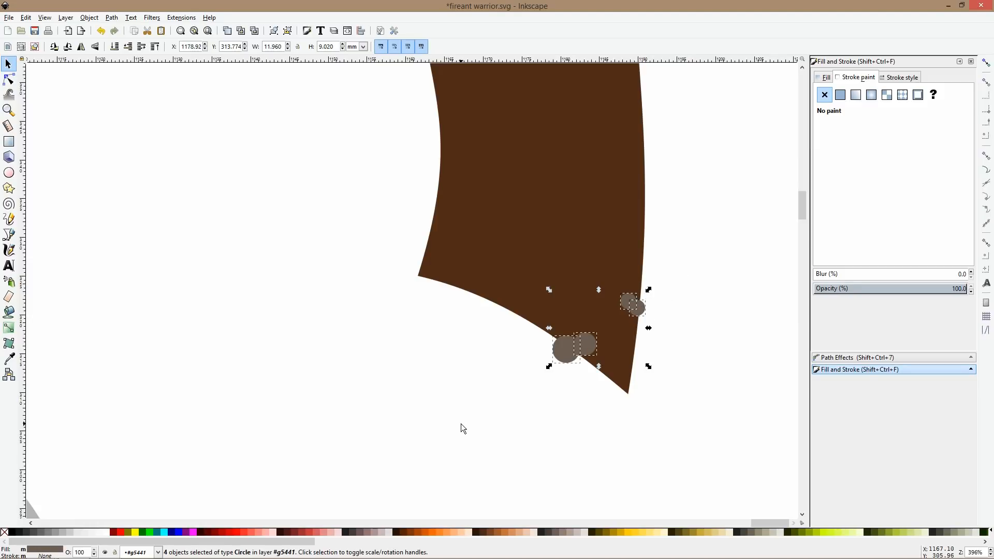
key("ctrl+k")
left_click(610, 226, "shift")
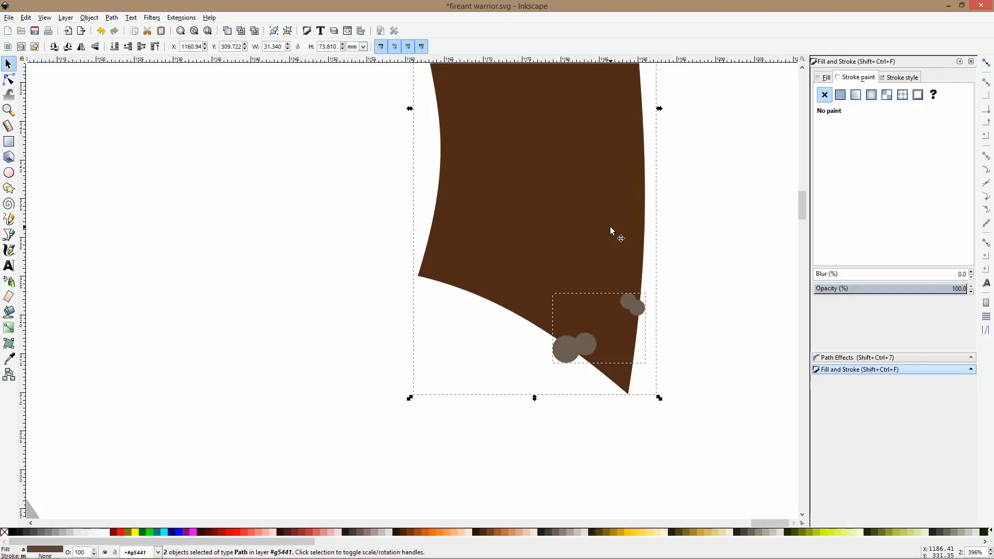
key("ctrl+minus")
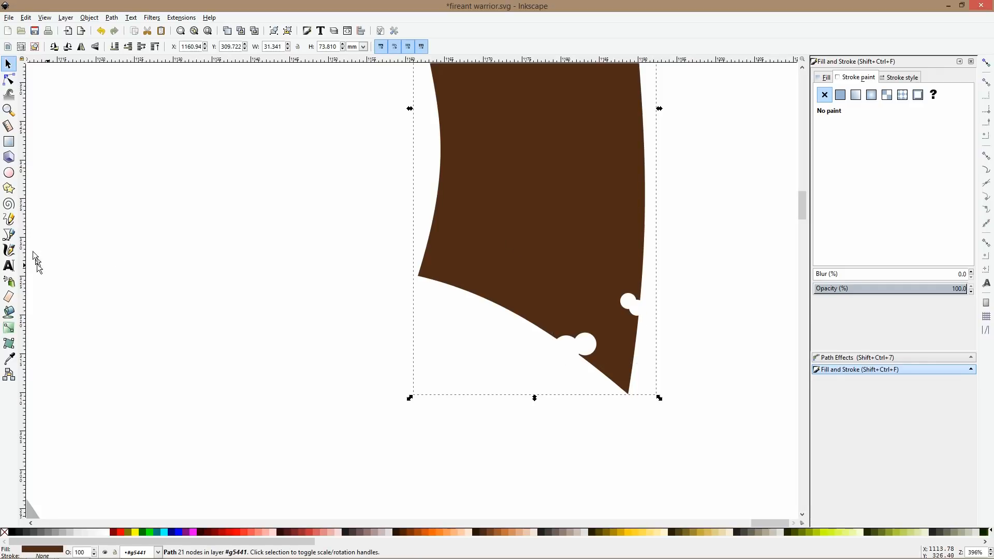
- Draw a closed, jagged two-pointed outline across the bottom edge near the cloth's lower left corner
left_click(8, 235)
left_click(430, 293)
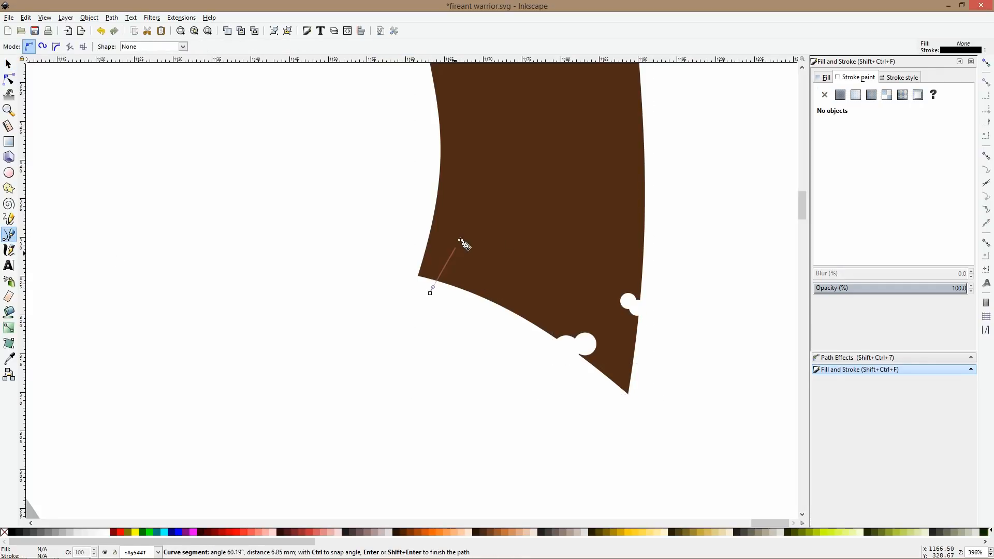
left_click(443, 293)
left_click(461, 268)
left_click(457, 312)
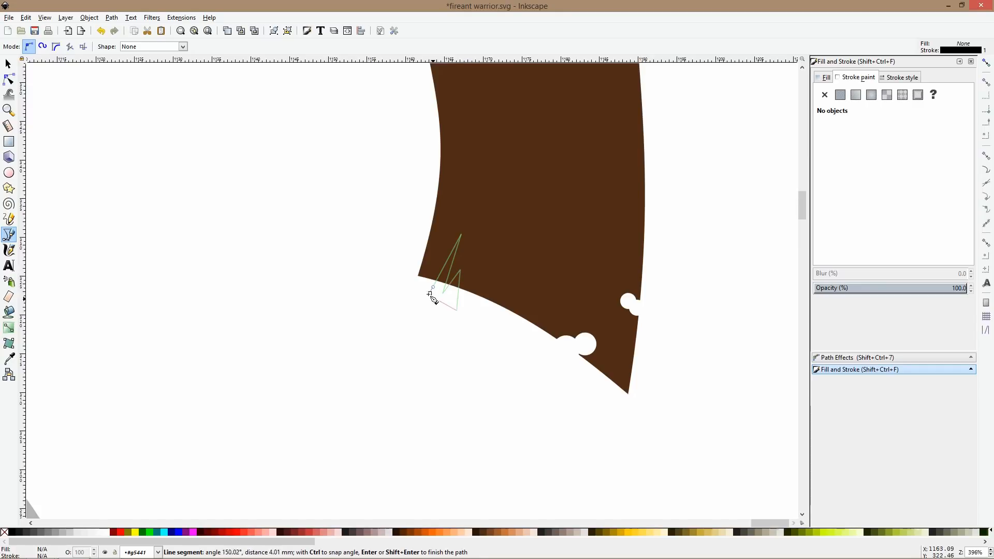
left_click(431, 293)
- Subtract the jagged outline from the cloth to cut a tear in its bottom edge
key("s")
left_click(491, 261, "shift")
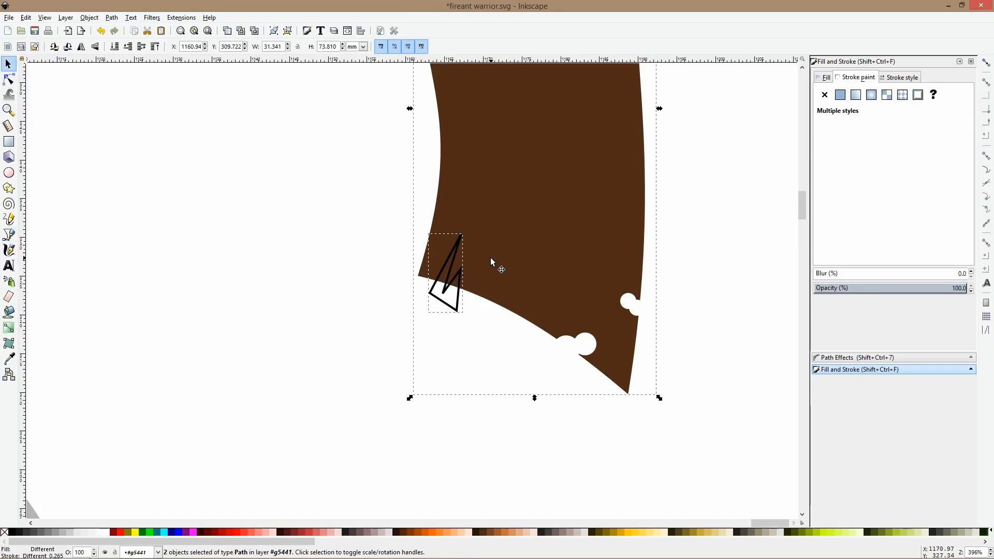
key("ctrl+minus")
scroll(491, 257, "down", 4)
key("Escape")
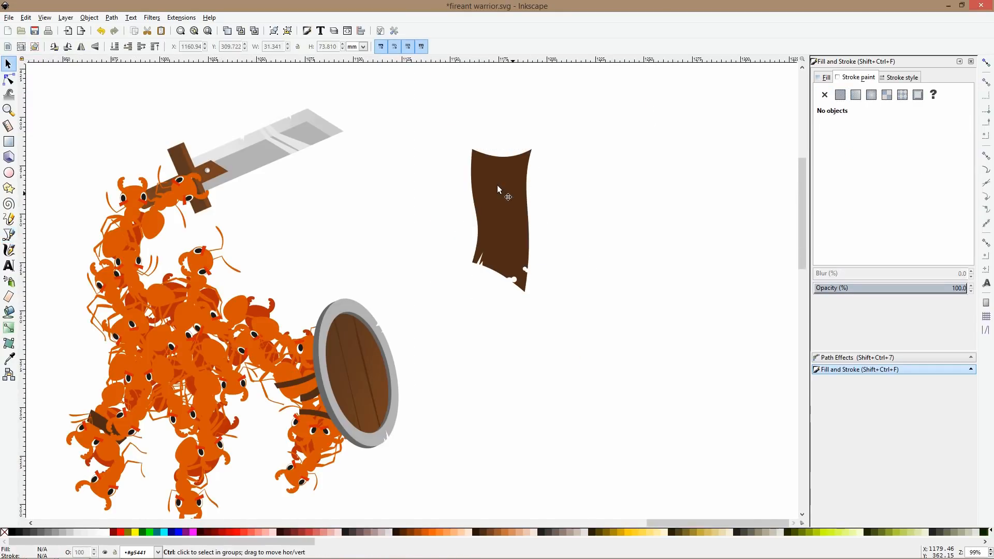
- Fill the tattered cloth with bright red
scroll(498, 186, "up", 2)
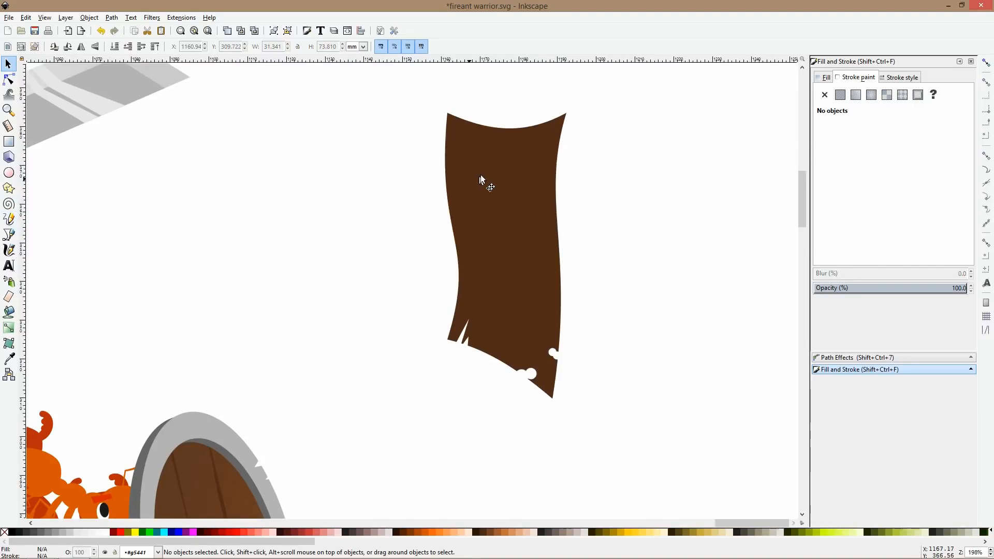
left_click(481, 180)
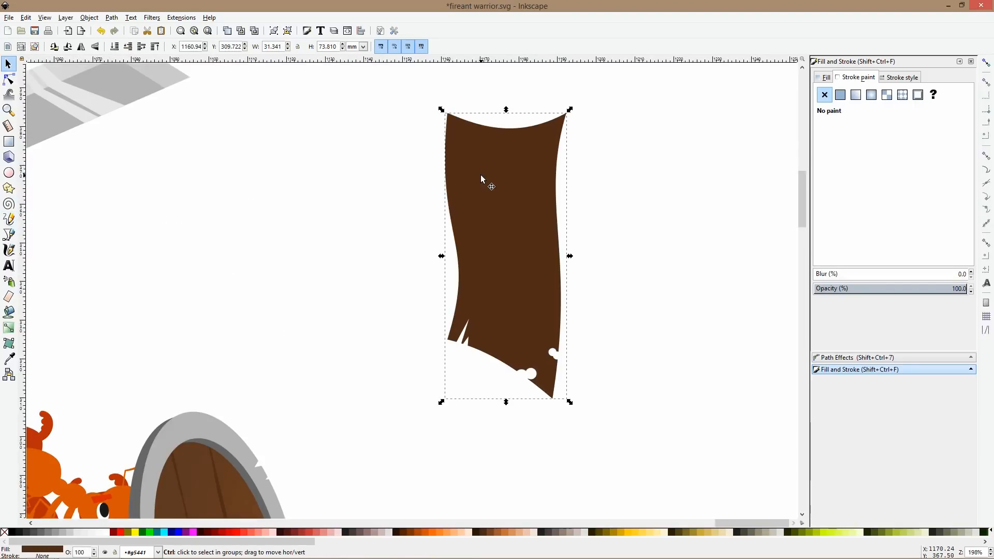
left_click(11, 359)
left_click(237, 531)
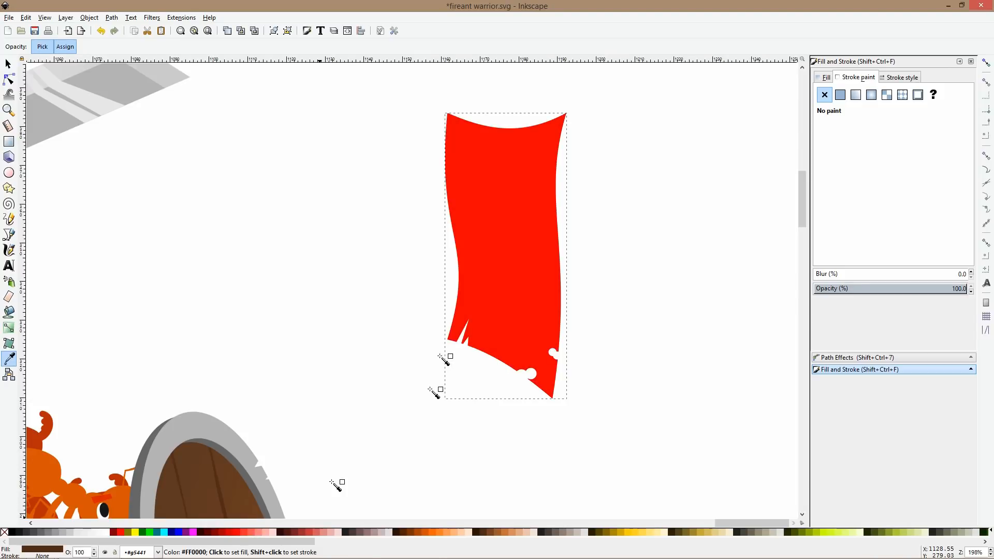
scroll(448, 334, "down", 4)
key("s")
scroll(450, 317, "up", 3)
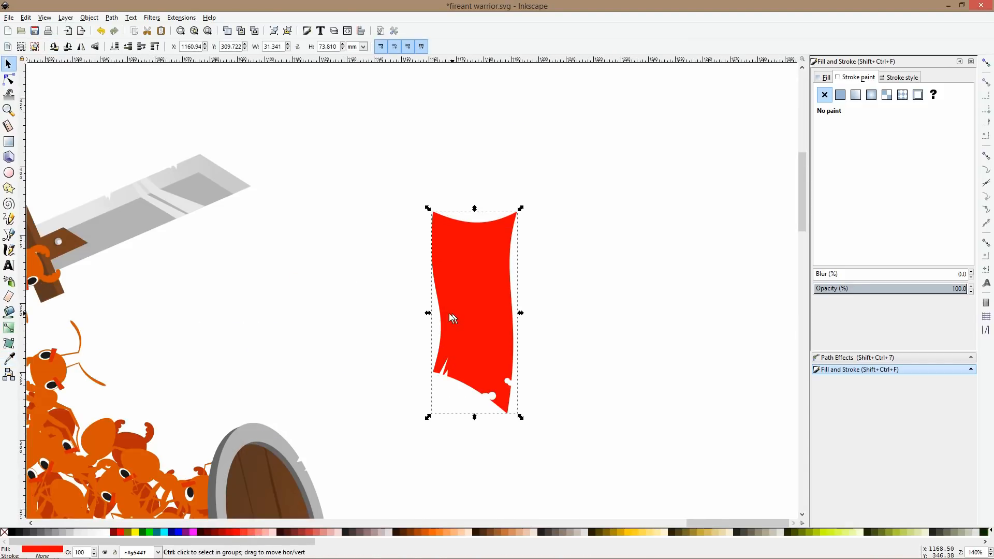
- Copy the head and both mandibles of the standalone top-view ant
left_click(147, 439)
scroll(145, 298, "down", 6)
left_click_drag(100, 308, 398, 297)
left_click_drag(183, 343, 401, 327)
scroll(200, 324, "up", 1)
scroll(185, 324, "up", 4)
left_click(135, 299, "ctrl")
left_click(151, 320, "ctrl+shift")
left_click(153, 323, "ctrl+shift")
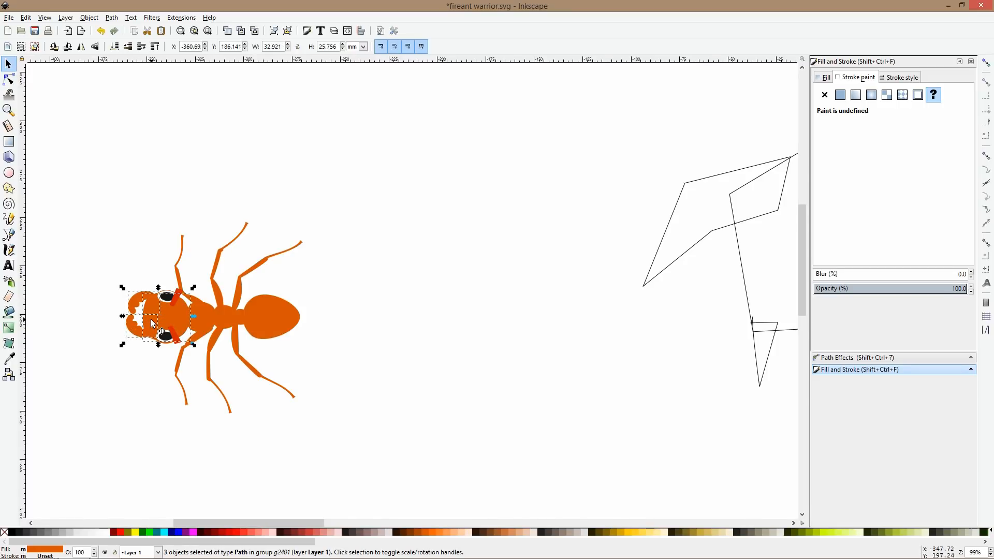
- Paste the copied ant head and mandibles into the red cloth's group
scroll(171, 327, "down", 5)
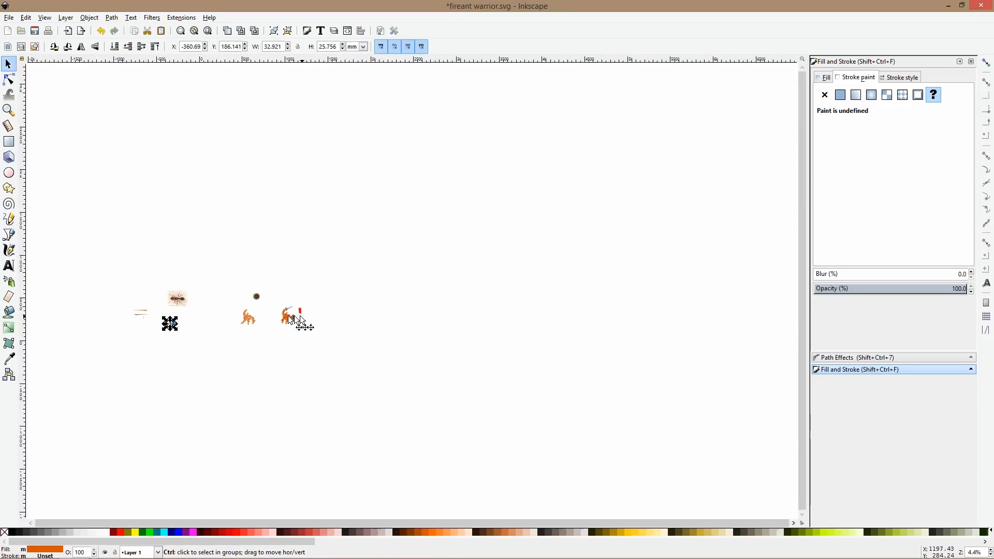
scroll(282, 312, "up", 6)
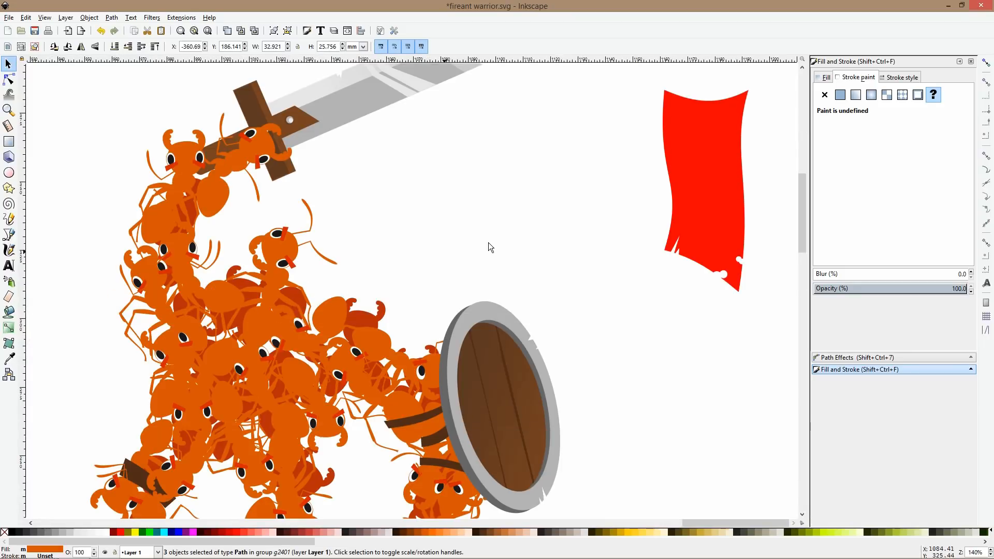
left_click(697, 169)
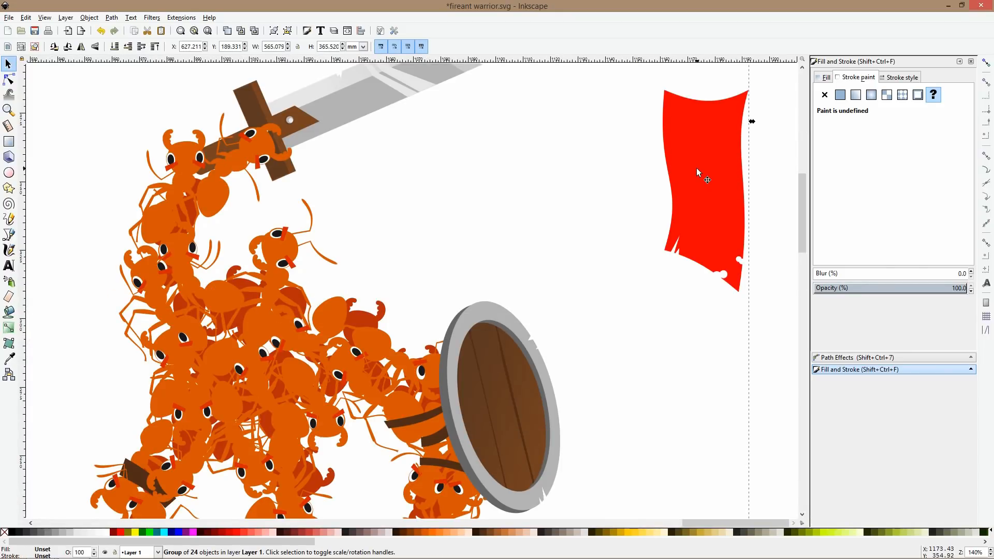
left_click(697, 169, "ctrl")
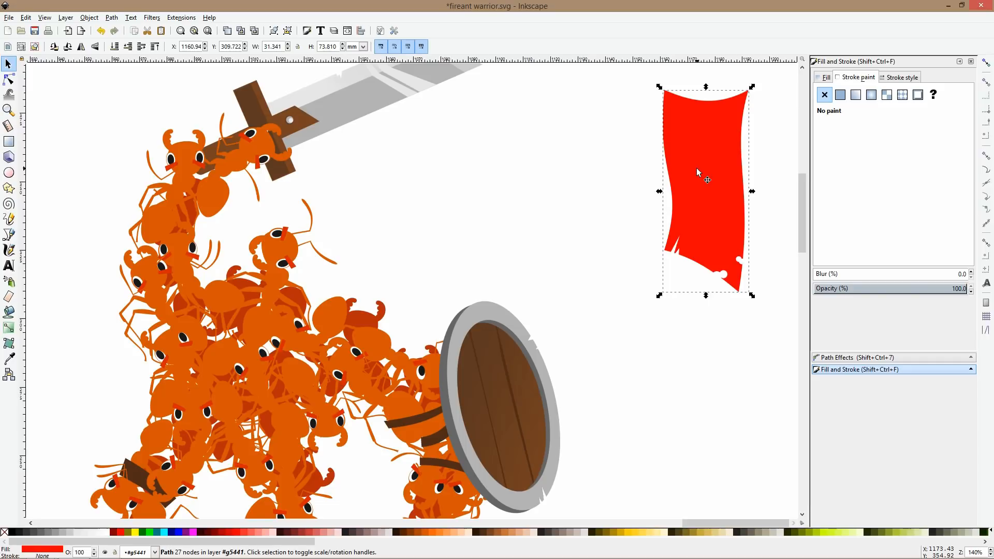
key("ctrl+v")
- Rotate the pasted head so its mandibles point up, and scale it down to about 18 by 24 mm on the cloth's upper half
left_click(719, 159)
left_click_drag(747, 128, 733, 194)
left_click(732, 158)
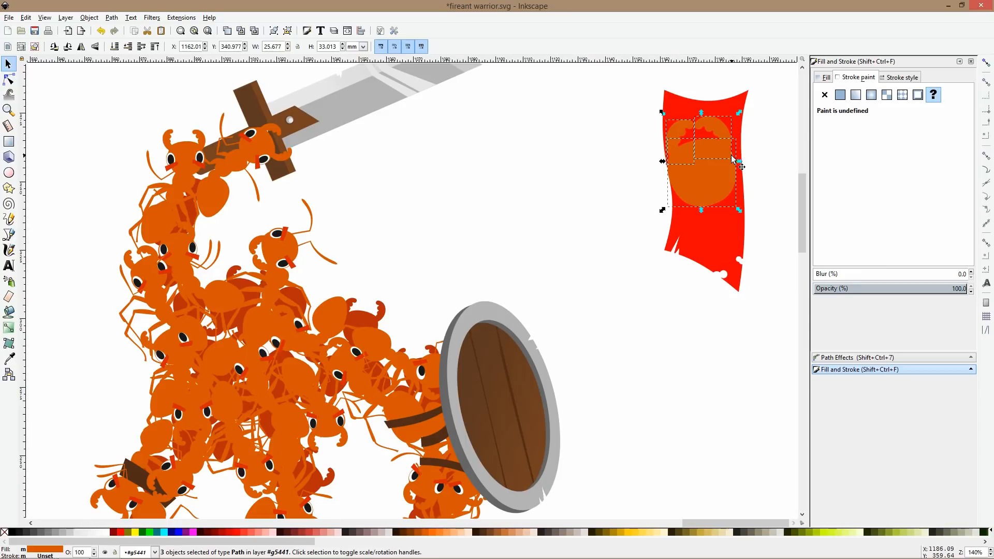
left_click_drag(740, 113, 720, 139)
left_click_drag(712, 194, 727, 187)
left_click(757, 183)
- Fill the emblem's head and both mandibles with black
scroll(732, 162, "up", 3)
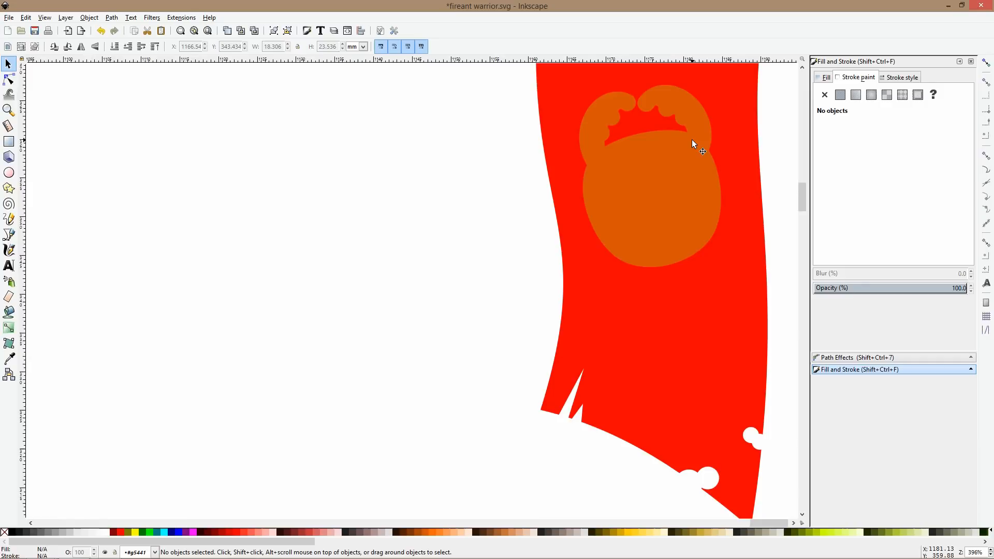
left_click(692, 139)
left_click(599, 115, "shift")
left_click(612, 150, "shift")
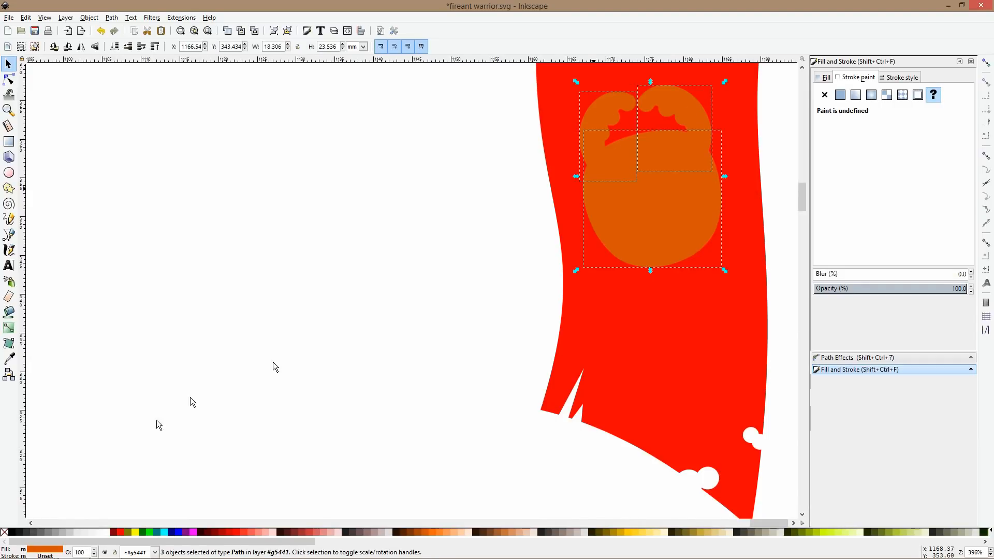
left_click(11, 531)
left_click(397, 359)
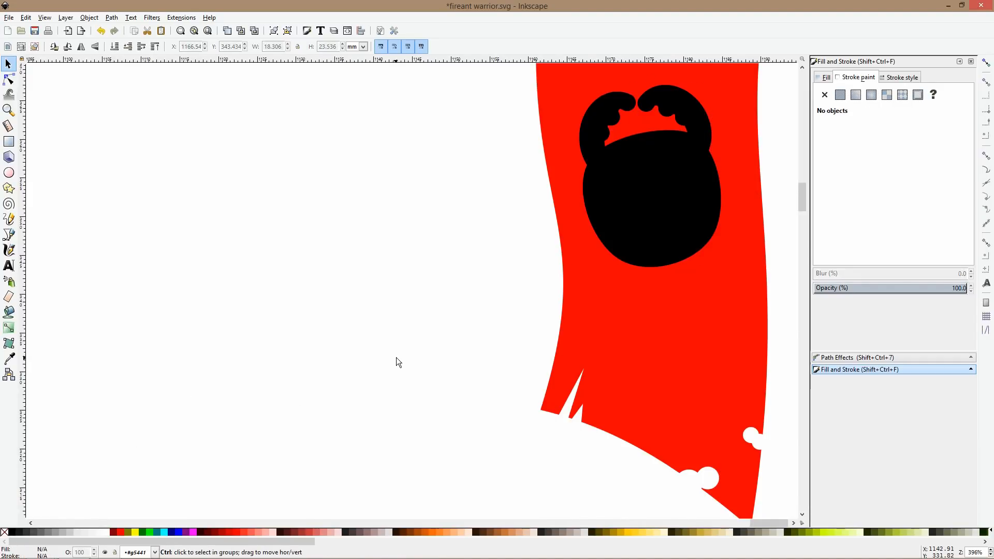
- Rotate the head emblem slightly to straighten it on the cloth and fill all three parts with white
scroll(397, 360, "down", 5)
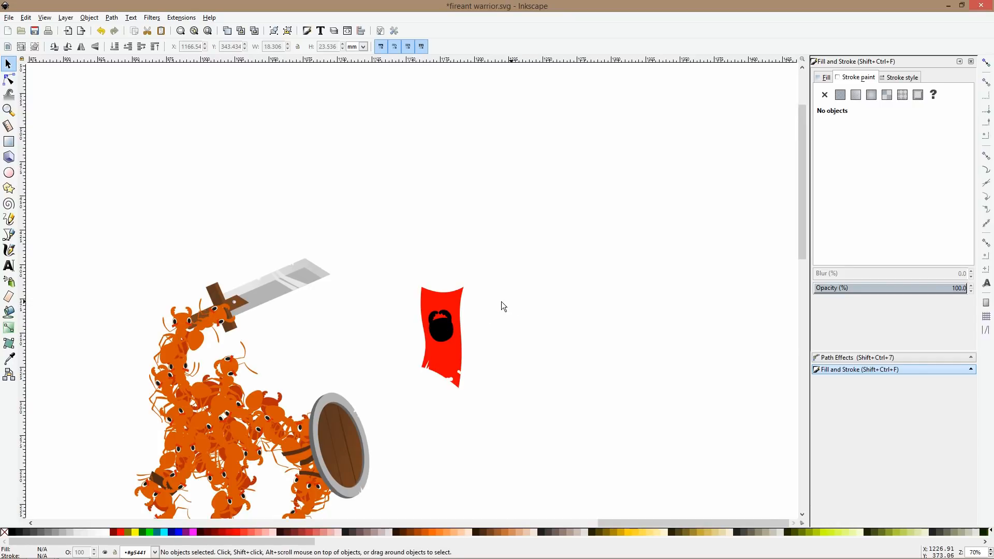
left_click_drag(496, 288, 405, 358)
left_click(443, 331)
left_click_drag(457, 308, 462, 310)
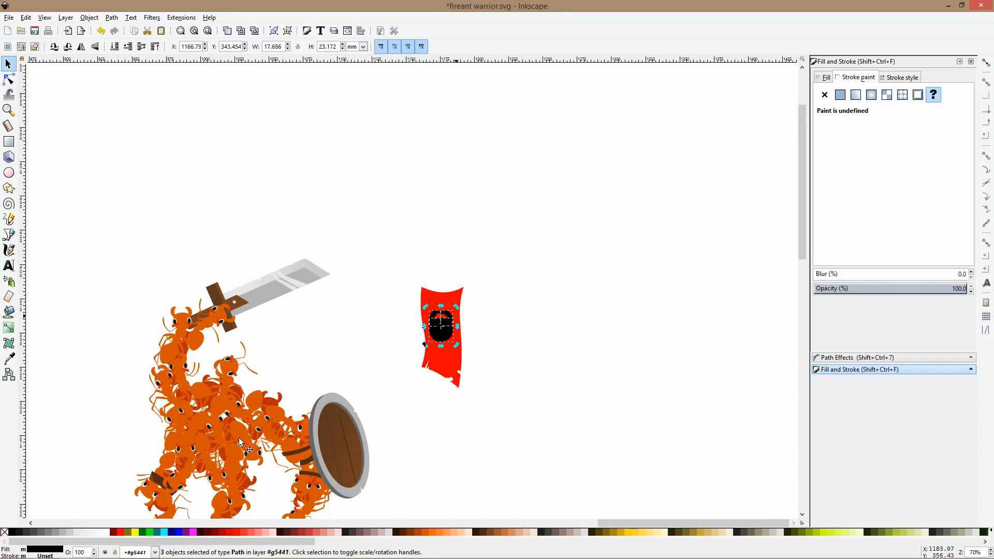
left_click(103, 533)
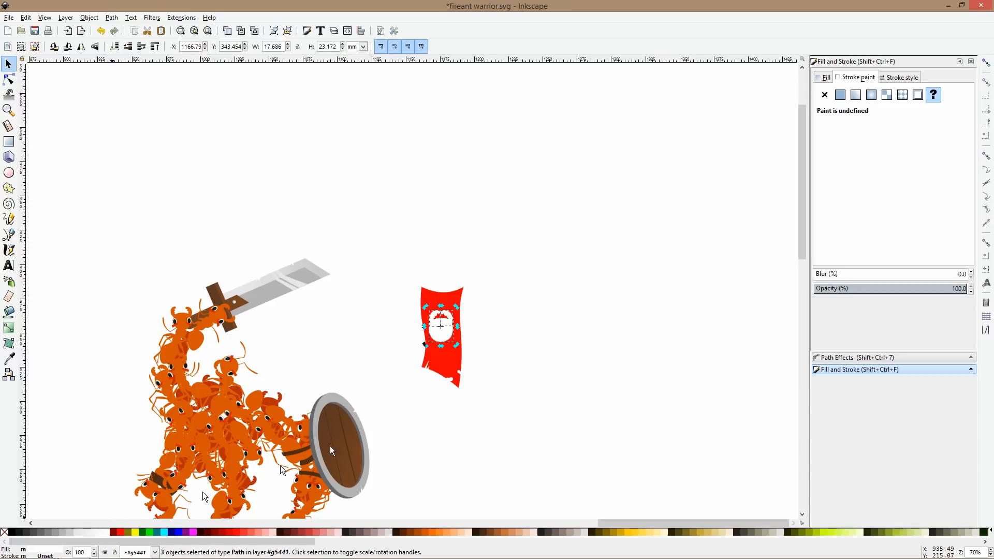
- Adjust the emblem's right mandible outward to leave a gap between the two pincer tips
left_click(521, 259)
scroll(441, 314, "up", 2)
scroll(441, 314, "up", 2)
left_click(451, 310, "ctrl")
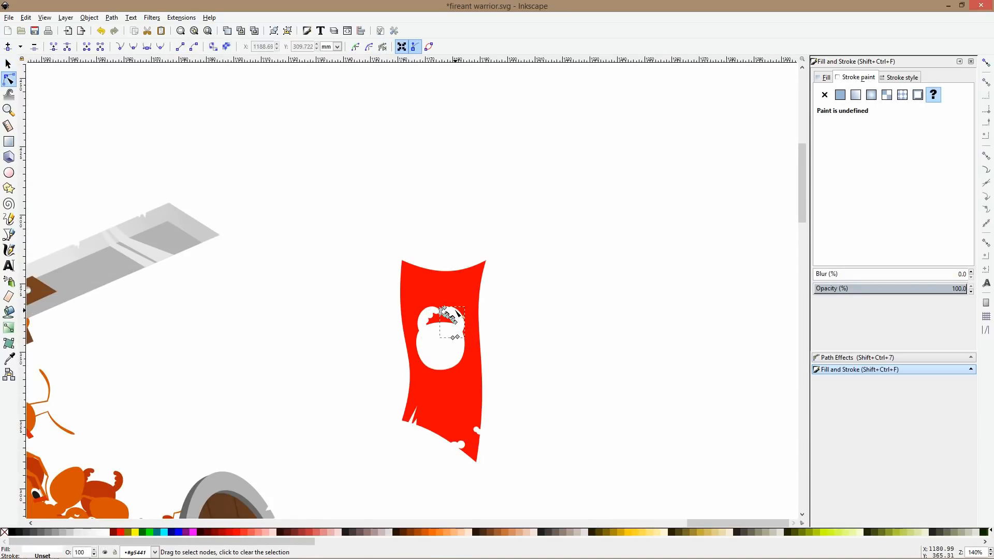
scroll(455, 310, "up", 2)
key("Escape")
left_click(453, 318)
left_click_drag(480, 299, 492, 310)
left_click(535, 253)
- Apply a linear gradient down the cloth from bright red to dark red 800000
left_click(492, 265)
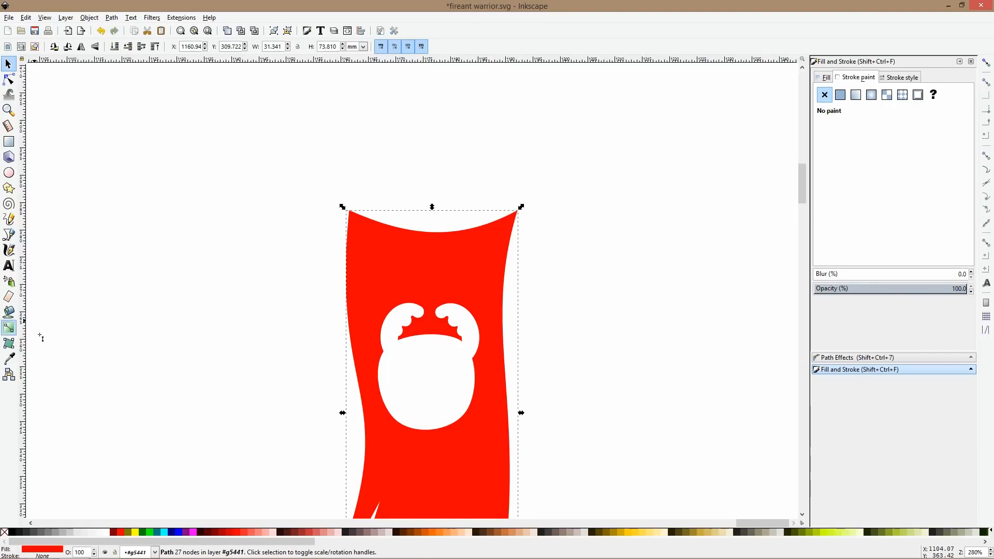
left_click_drag(396, 277, 427, 499)
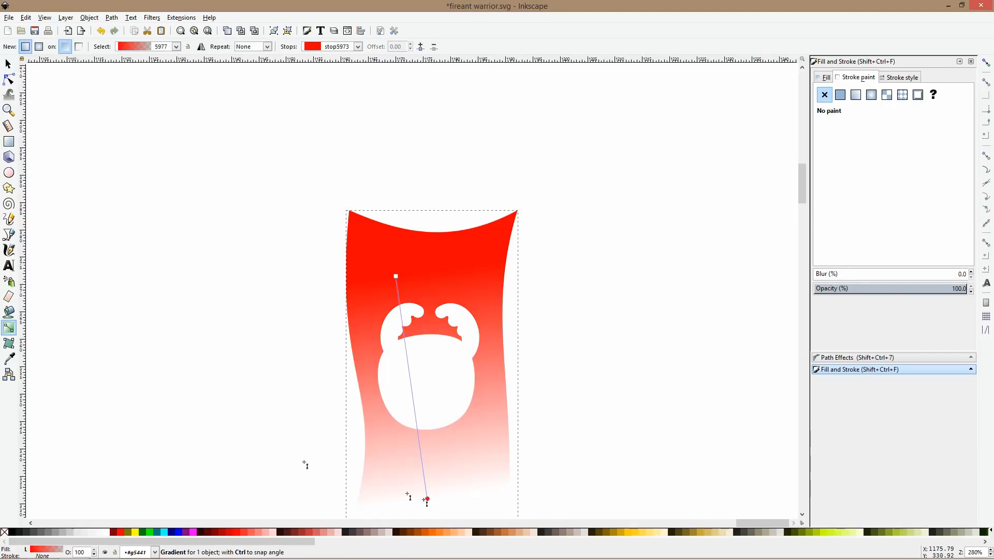
left_click(11, 358)
left_click(212, 530)
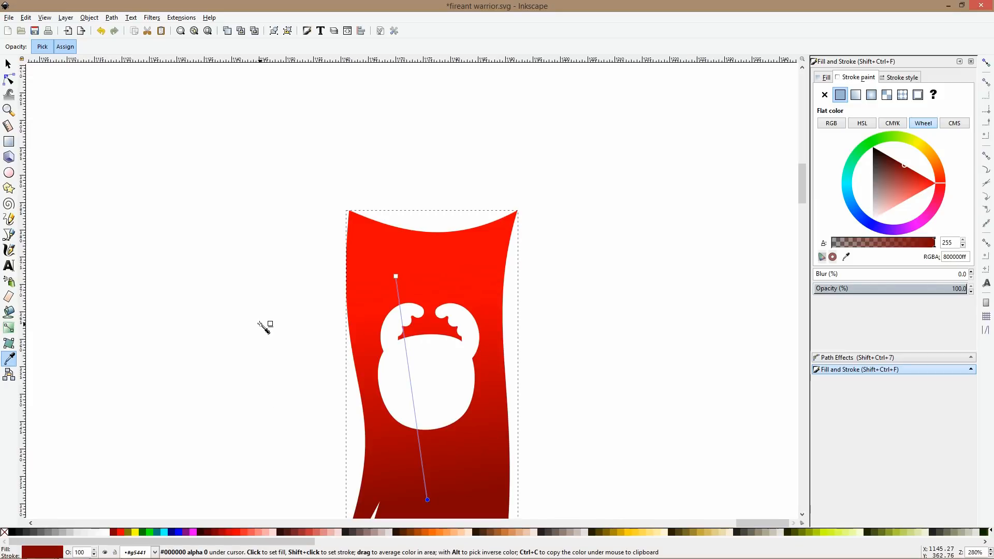
left_click(11, 66)
left_click(277, 184)
- Duplicate the gradient cloth and offset the copy slightly down and to the left
scroll(368, 196, "down", 1)
left_click(408, 229)
key("ctrl+d")
left_click_drag(418, 236, 412, 240)
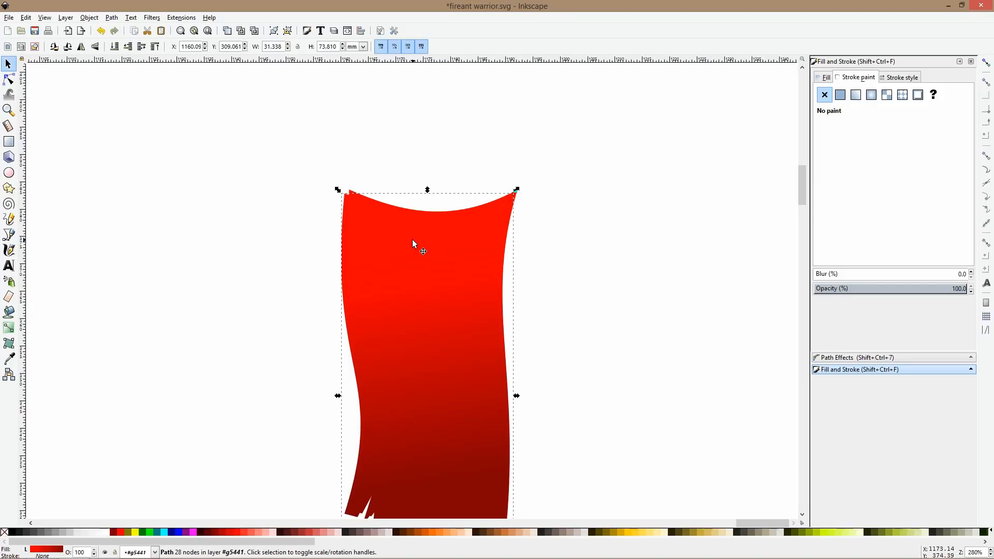
- Fill the offset copy with the gradient's dark red 800000 and send it behind the cloth and emblem
left_click(10, 359)
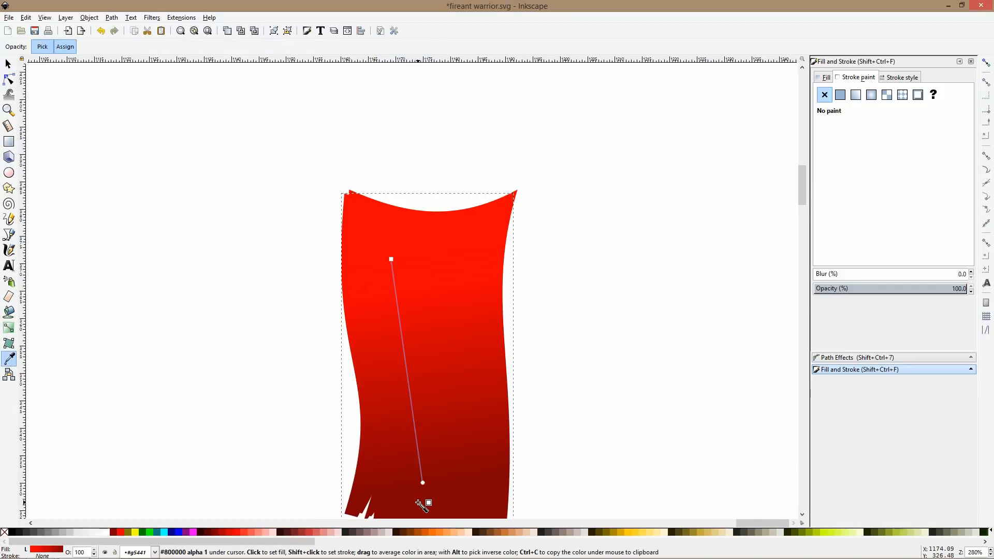
left_click(420, 500)
left_click(9, 66)
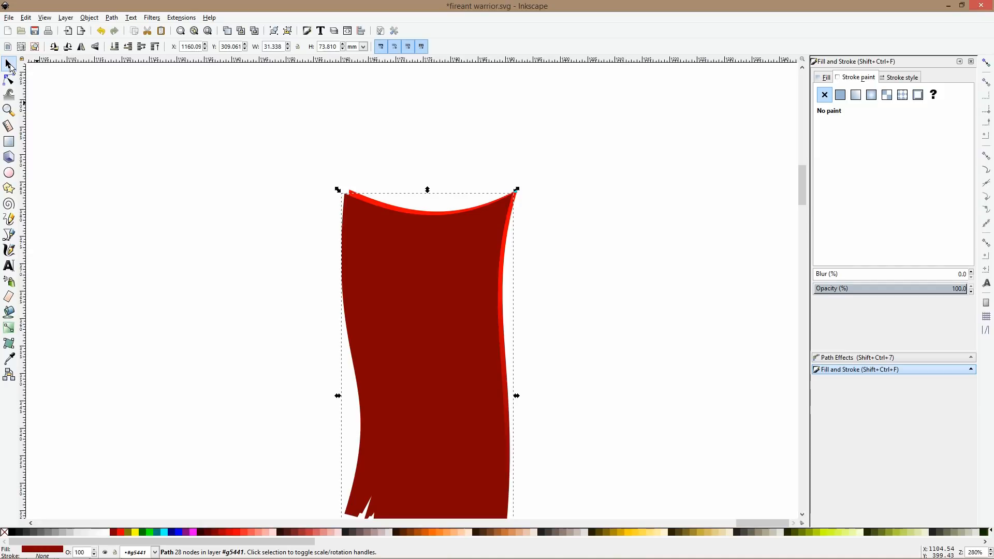
key("End")
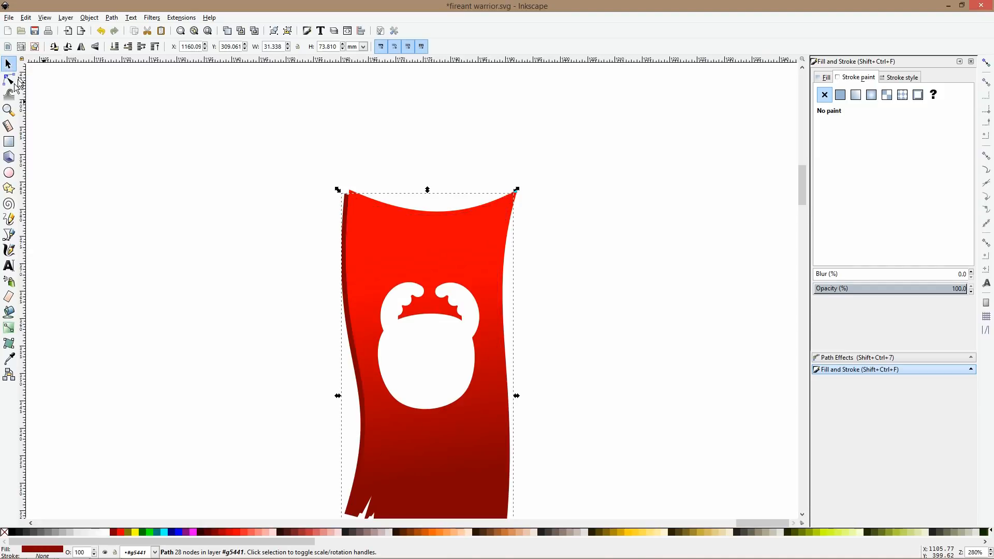
- Reshape the dark copy's upper left corner to meet the front cloth's corner, and bend its top edge down behind the cloth
left_click(10, 80)
scroll(365, 194, "up", 2)
left_click_drag(370, 196, 376, 185)
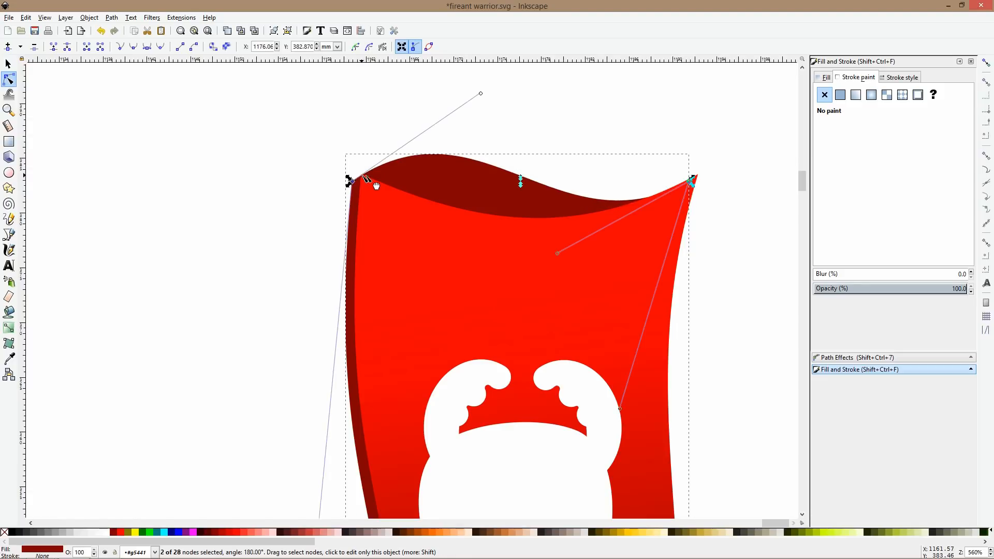
left_click_drag(464, 162, 469, 228)
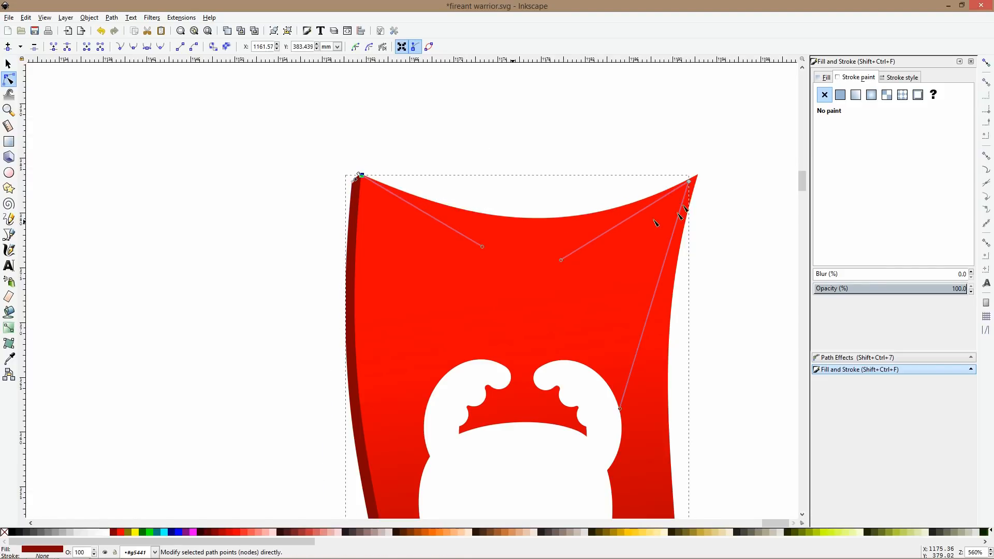
scroll(548, 162, "down", 6)
key("s")
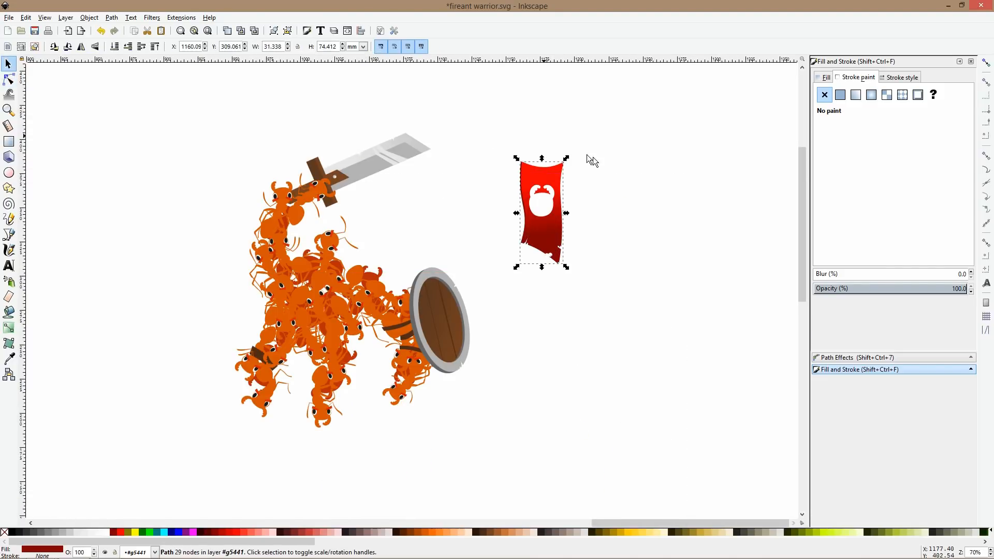
- Extend the end of the front cloth's gradient downward to just below the banner's ragged bottom edge
left_click(565, 237)
left_click(8, 328)
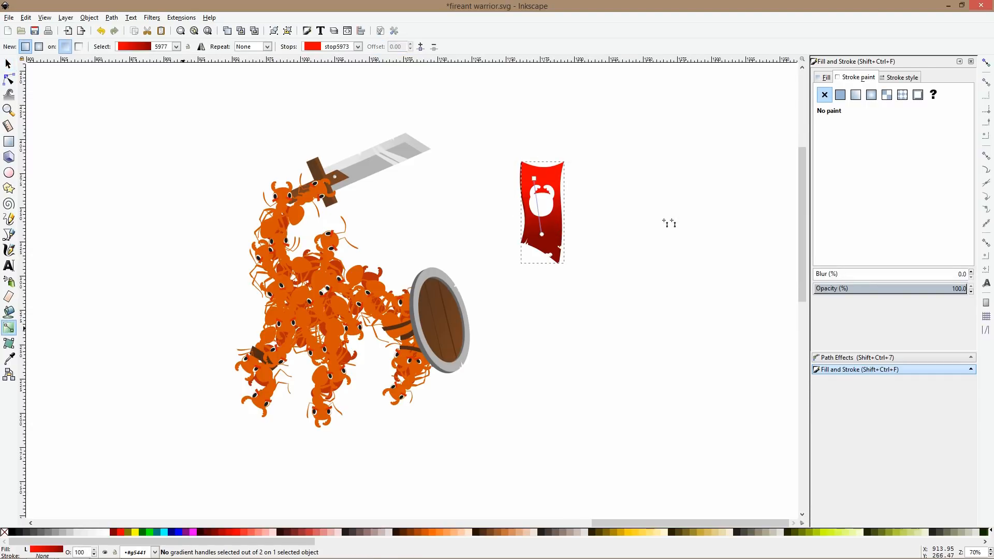
left_click_drag(551, 277, 551, 276)
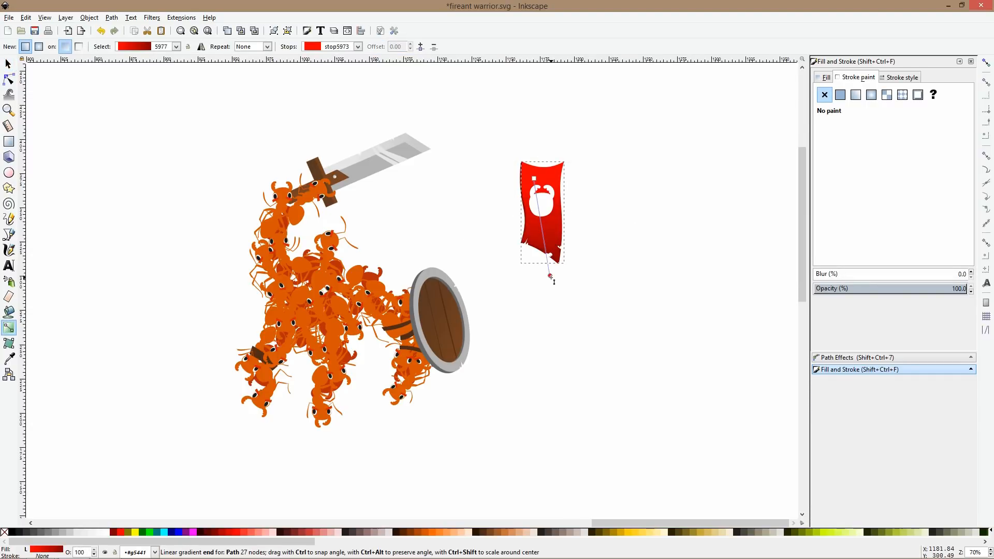
key("s")
- Delete the dark red copy behind the cloth
scroll(536, 242, "up", 3)
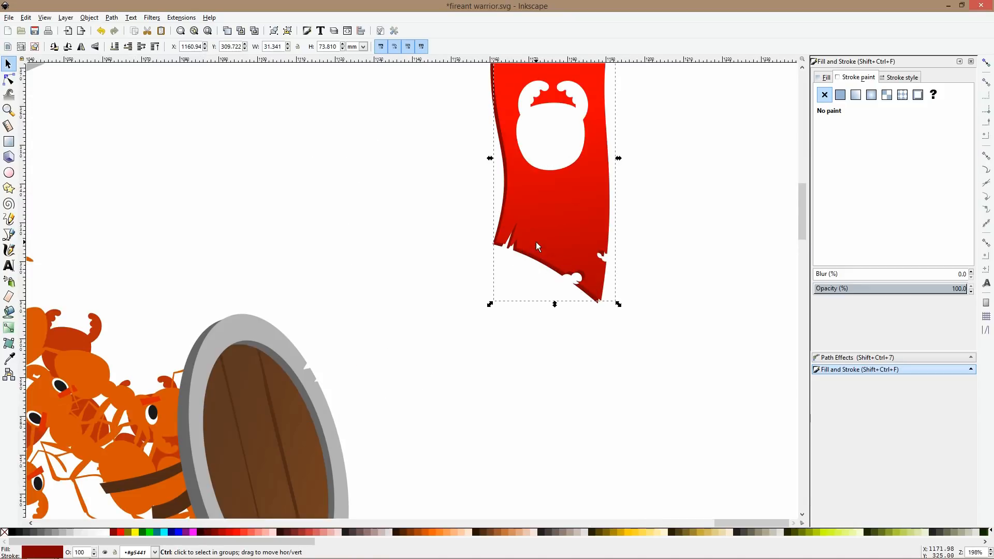
left_click(525, 262)
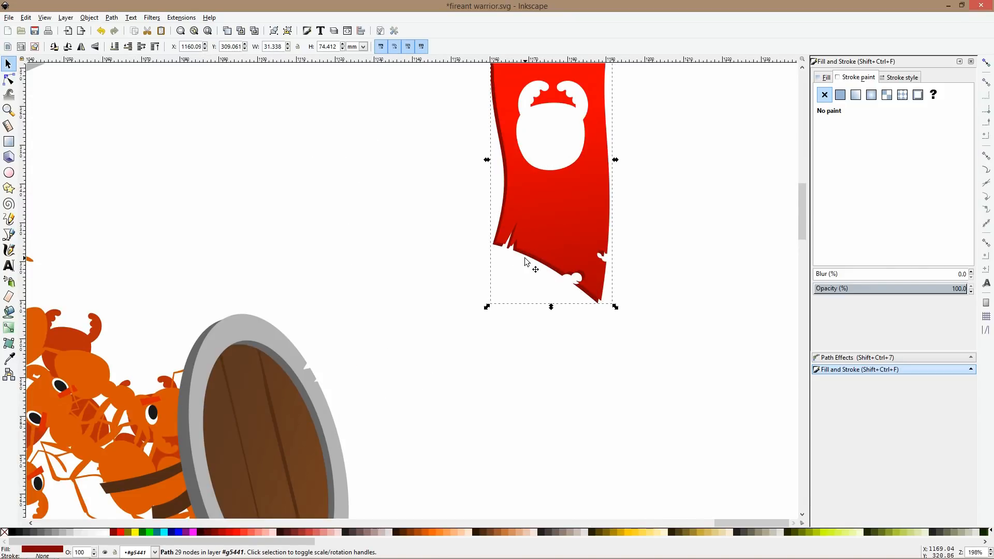
key("Delete")
- Draw a rounded horizontal bar about 38 mm wide and 3.3 mm high just above the cloth's top edge
scroll(592, 253, "up", 5)
left_click_drag(648, 139, 449, 511)
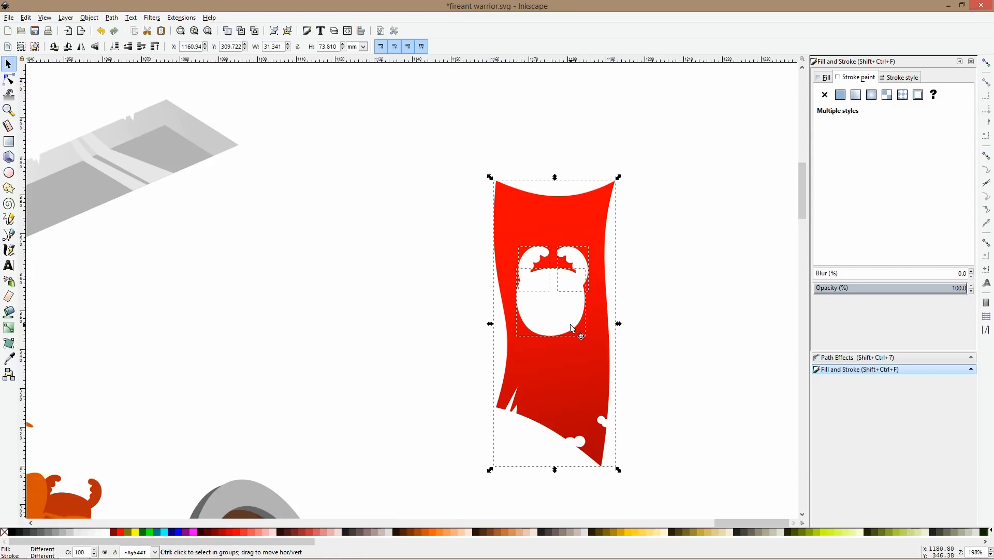
key("r")
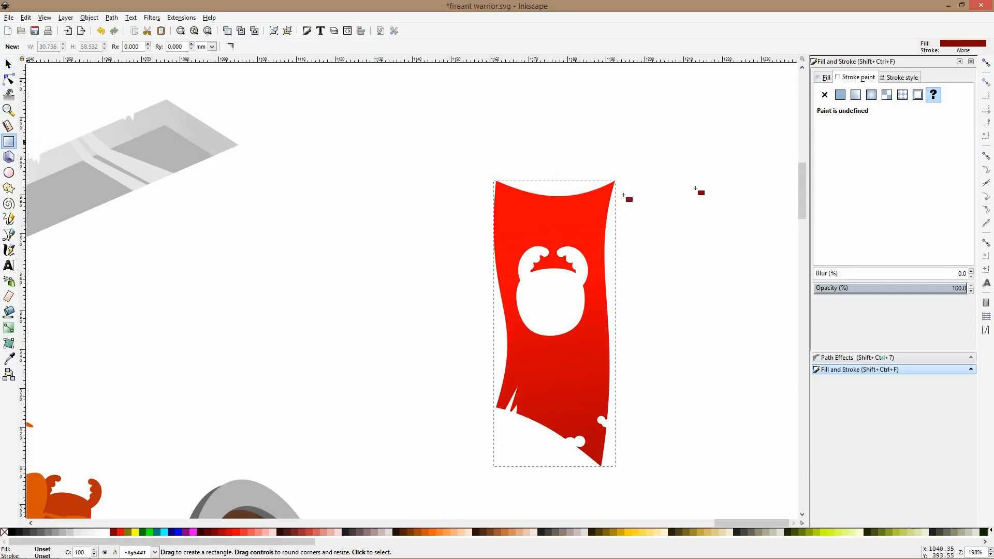
mouse_move(475, 167)
left_mouse_down()
mouse_move(622, 180)
mouse_move(627, 209)
left_mouse_up()
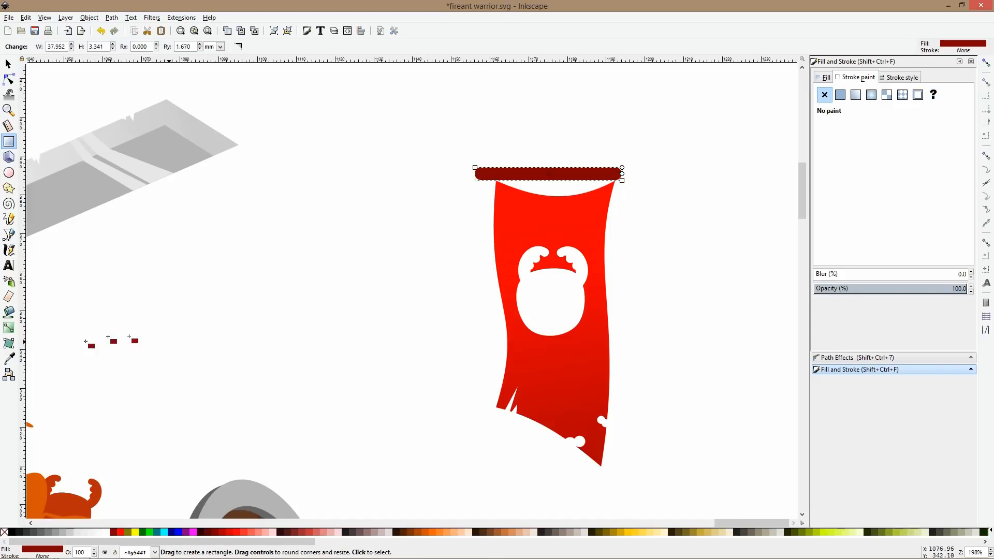
- Fill the rounded bar with brown and place it behind the cloth's top corners
left_click(8, 359)
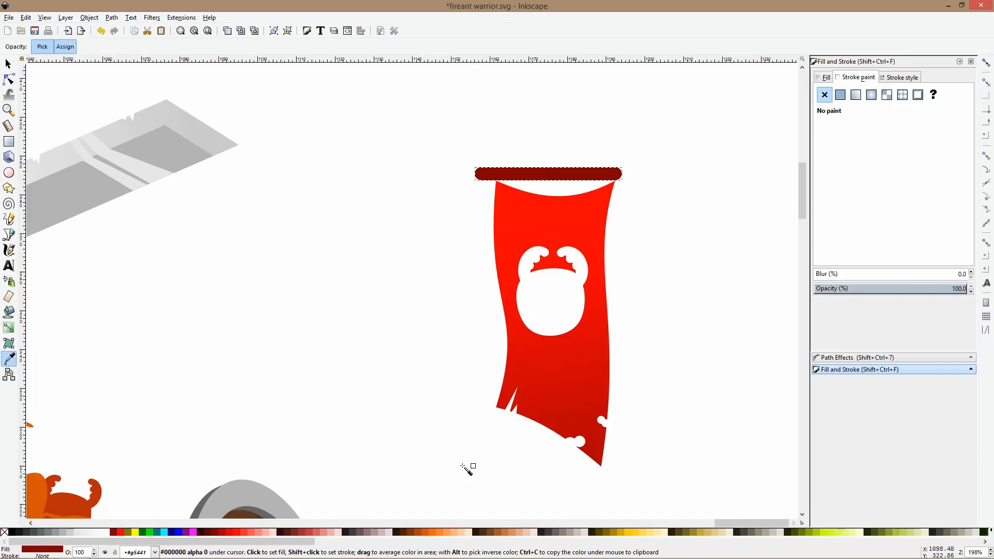
left_click(489, 531)
key("s")
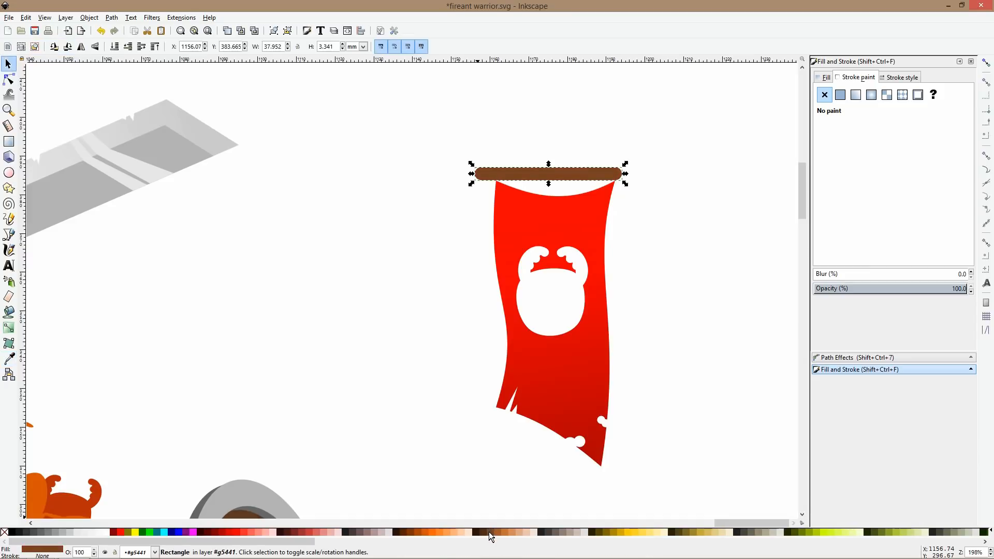
left_click_drag(587, 181, 592, 184)
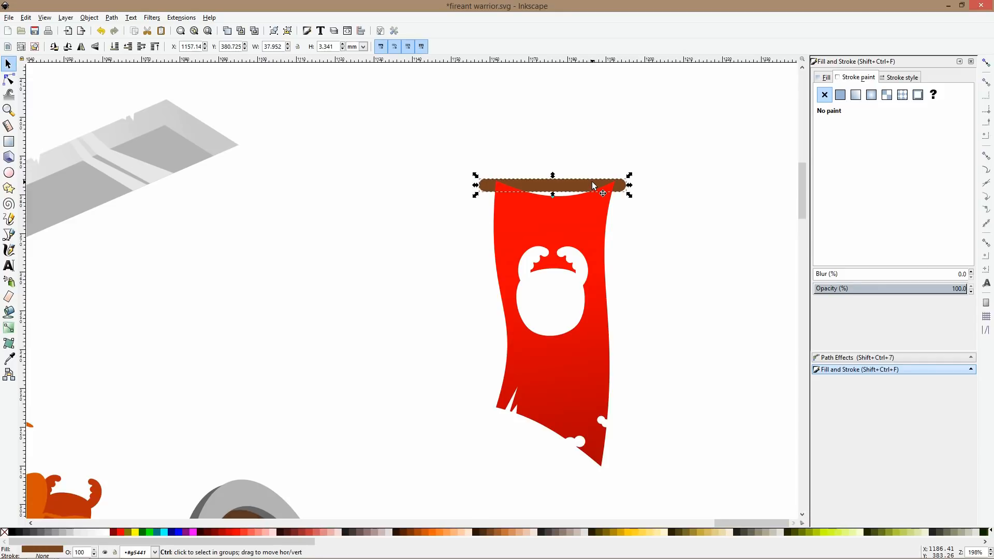
key("ctrl+f")
left_click(595, 182)
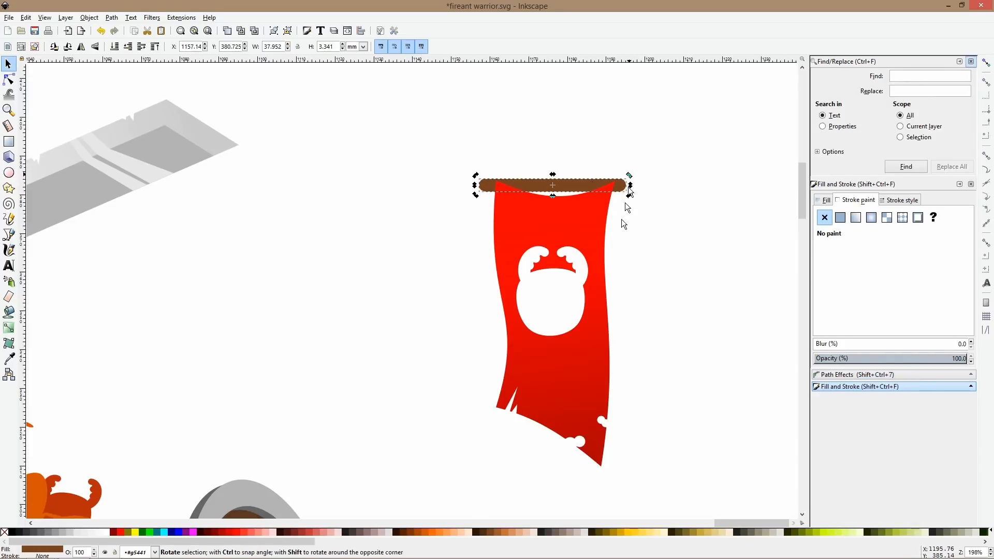
left_click_drag(629, 195, 543, 334)
key("ctrl+z")
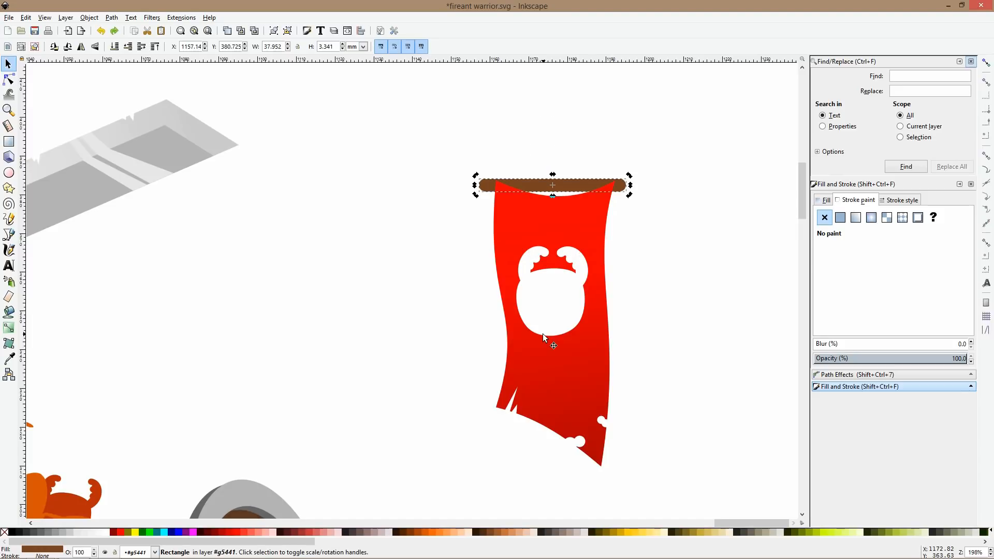
- Turn a duplicate of the brown bar upright and extend it downward into a pole about 135.5 mm long
left_click_drag(629, 176, 561, 296)
left_click(9, 78)
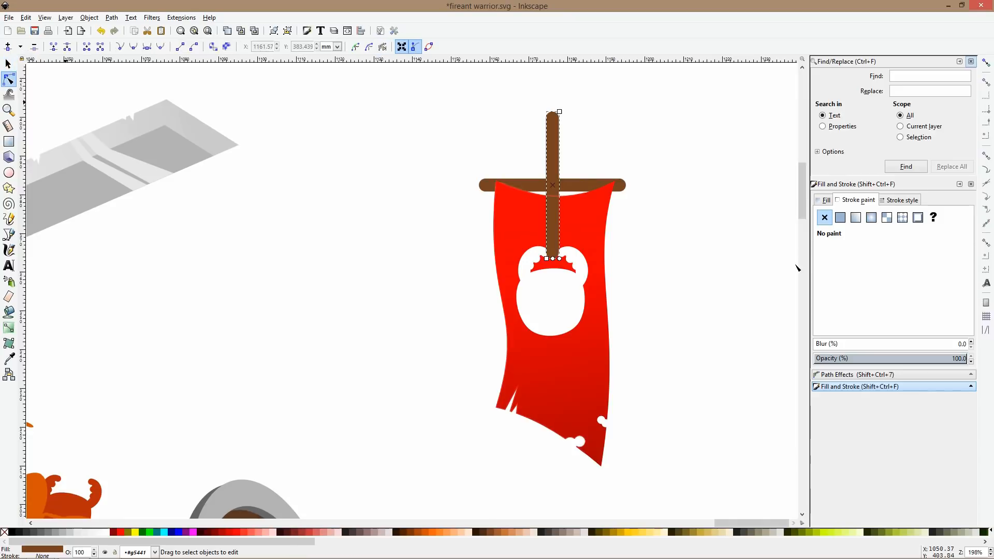
scroll(793, 267, "down", 2)
left_click_drag(670, 271, 672, 448)
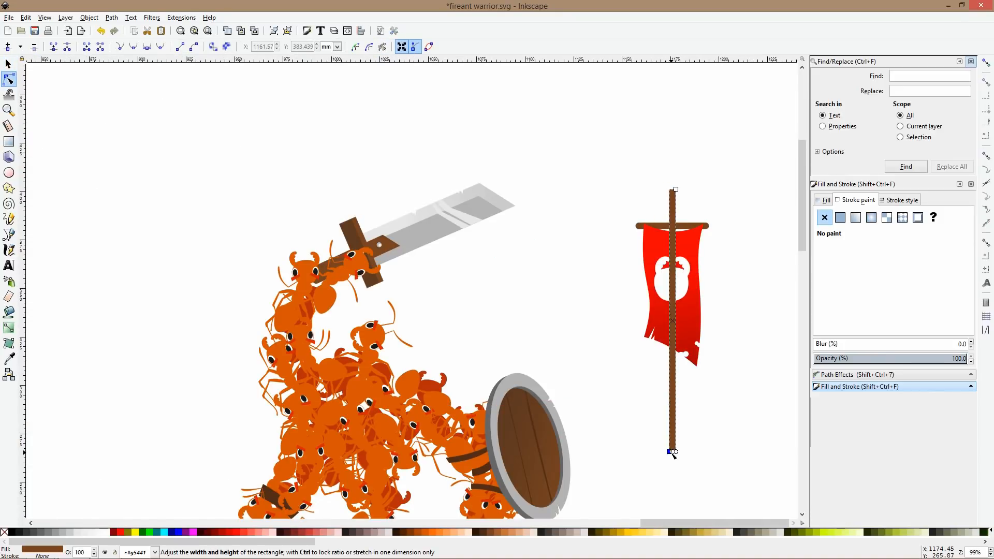
- Send the long pole behind the cloth and shift it slightly down
key("s")
key("Page_Down")
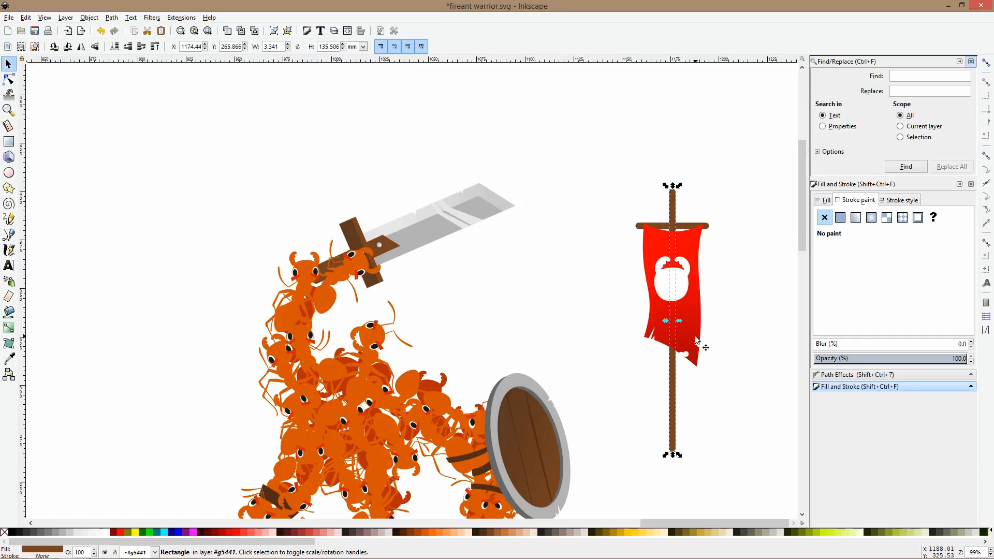
left_click_drag(674, 200, 673, 210)
- Draw a narrow closed strip running diagonally across the joint of the pole and crossbar
scroll(677, 233, "up", 3)
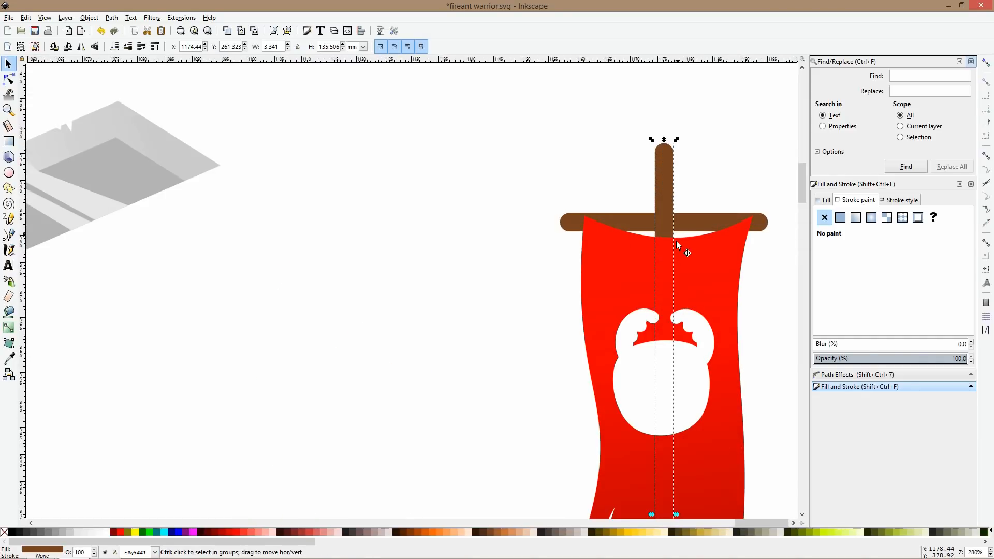
left_click(10, 233)
scroll(605, 235, "up", 3)
left_click_drag(725, 202, 573, 226)
left_click(581, 183)
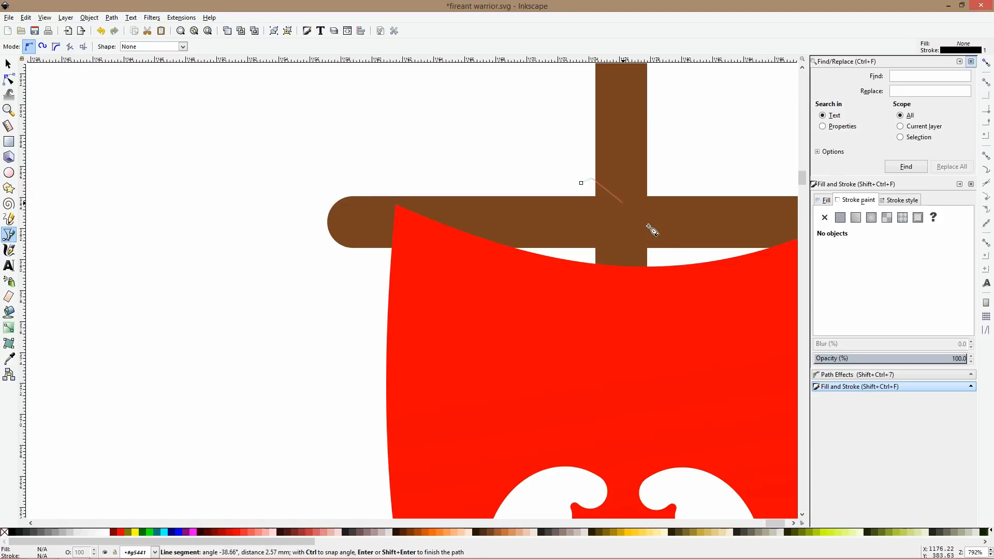
left_click(655, 250)
left_click(649, 265)
left_click(576, 196)
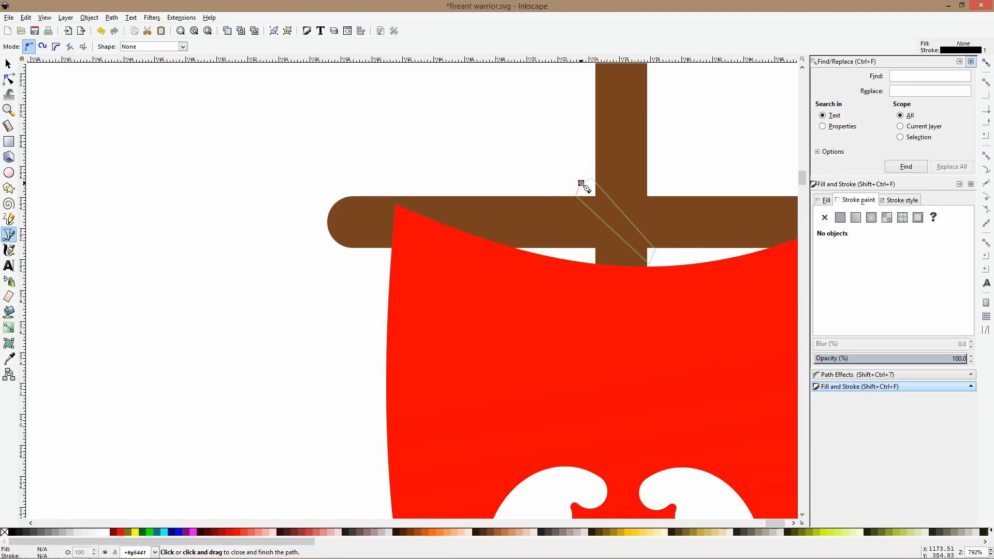
left_click(583, 184)
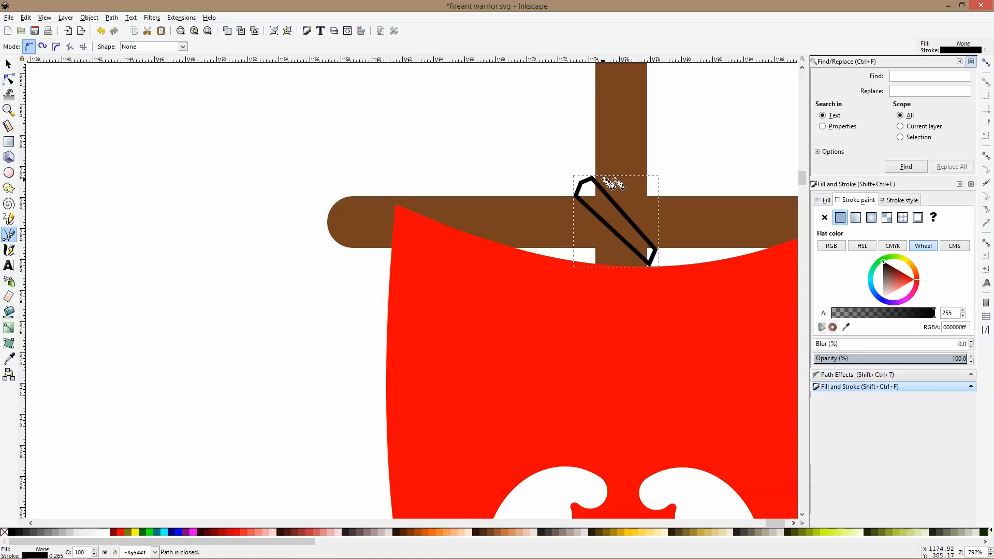
- Draw a second strip along the opposite diagonal and unite both into one X-shaped lashing about 6 mm wide and 6.6 mm high
left_click(649, 169)
left_click(663, 197)
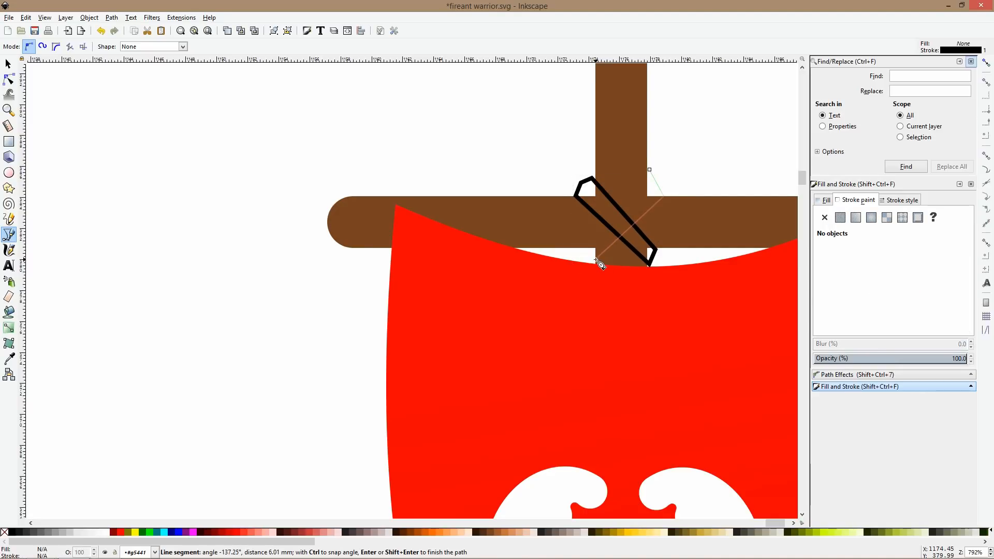
left_click(649, 169)
key("s")
left_click(605, 191, "shift")
key("ctrl+k")
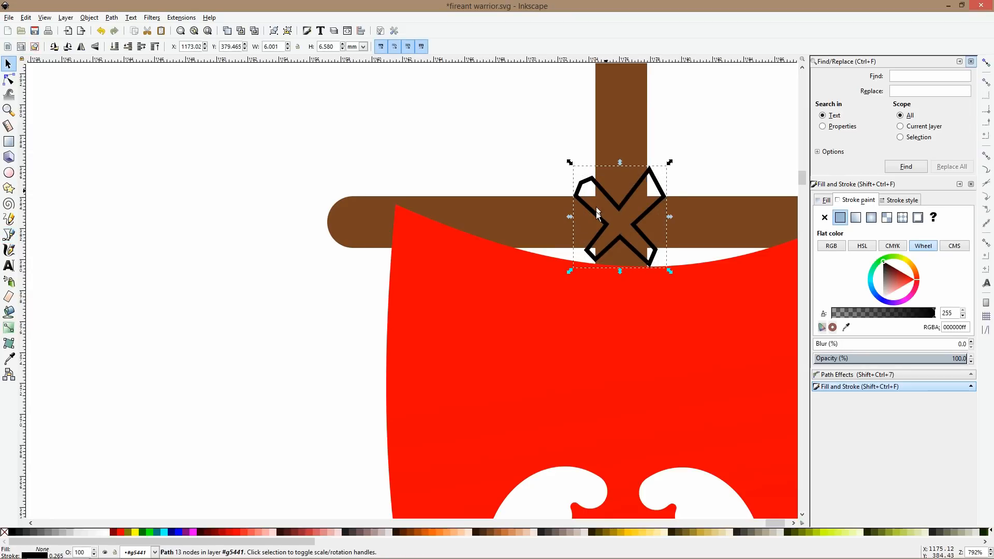
- Fill the X-shaped lashing with the dark brown of the straps on the shield arm and remove its stroke
scroll(595, 211, "down", 4)
left_click(9, 358)
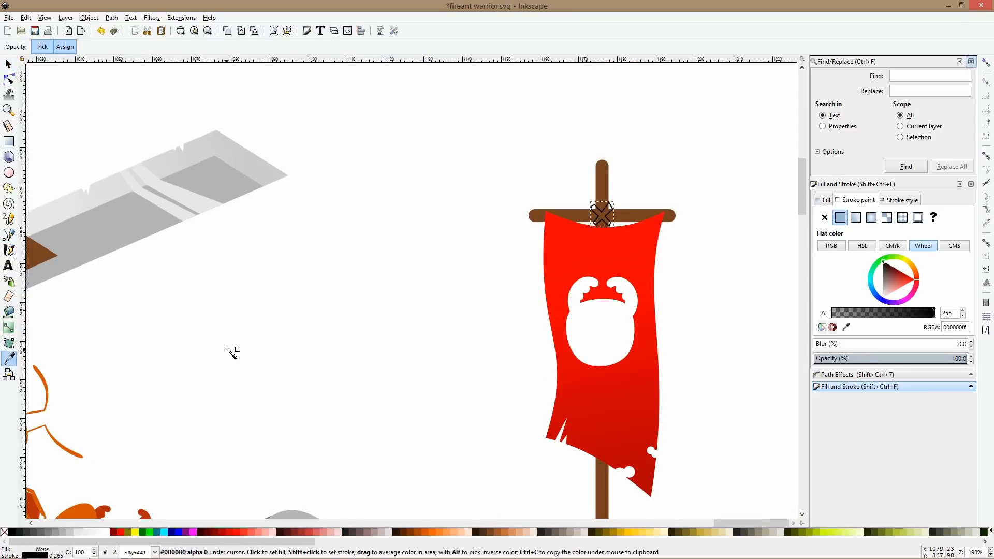
scroll(231, 351, "down", 12)
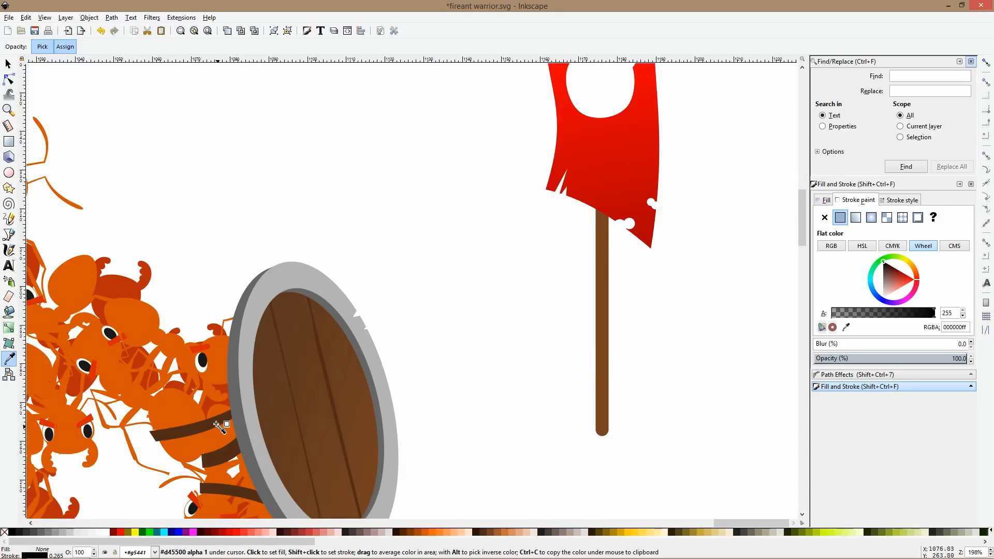
left_click(227, 425)
scroll(495, 224, "up", 5)
key("s")
scroll(492, 225, "up", 4)
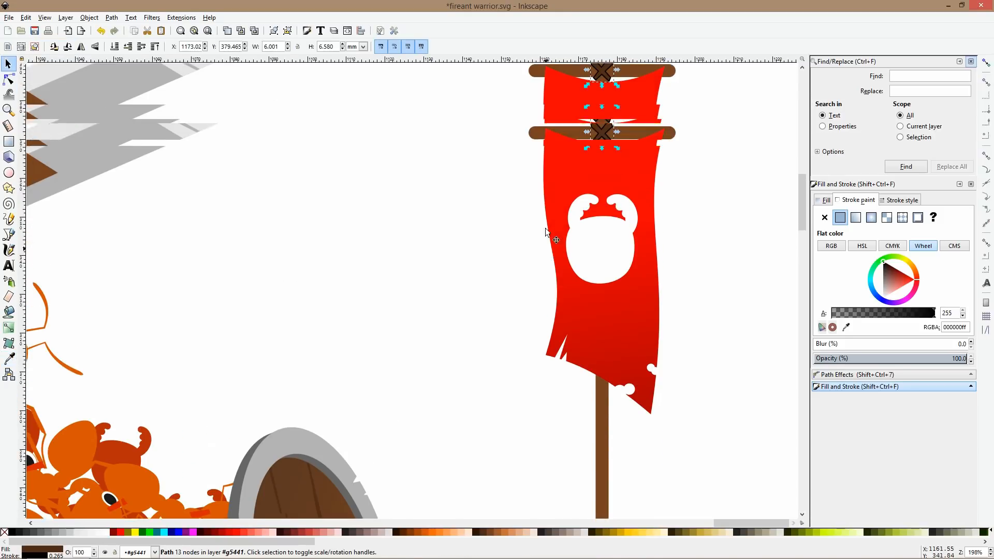
left_click(825, 217)
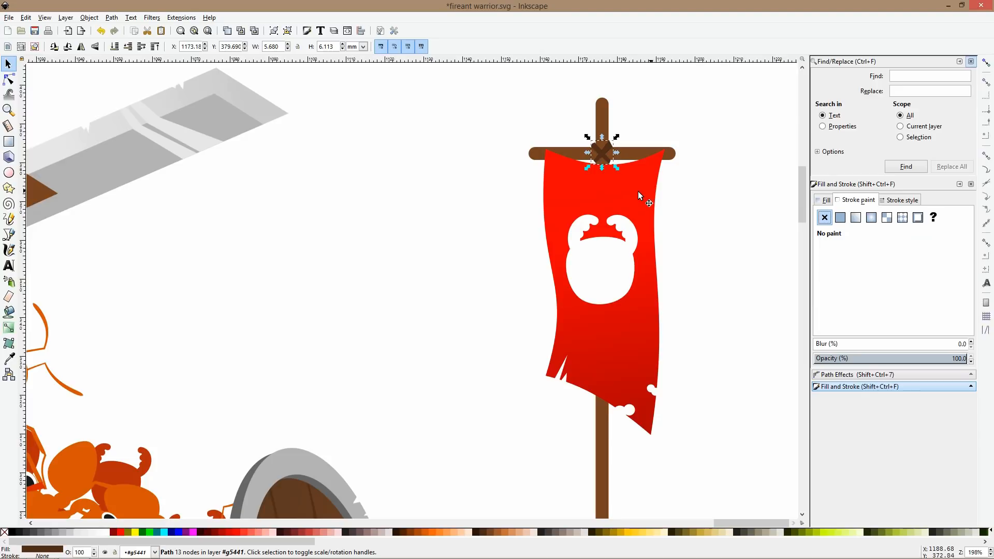
- Slant the cloth and emblem group to about 37 mm wide and 74 mm high and bring it to the front
scroll(637, 191, "down", 3)
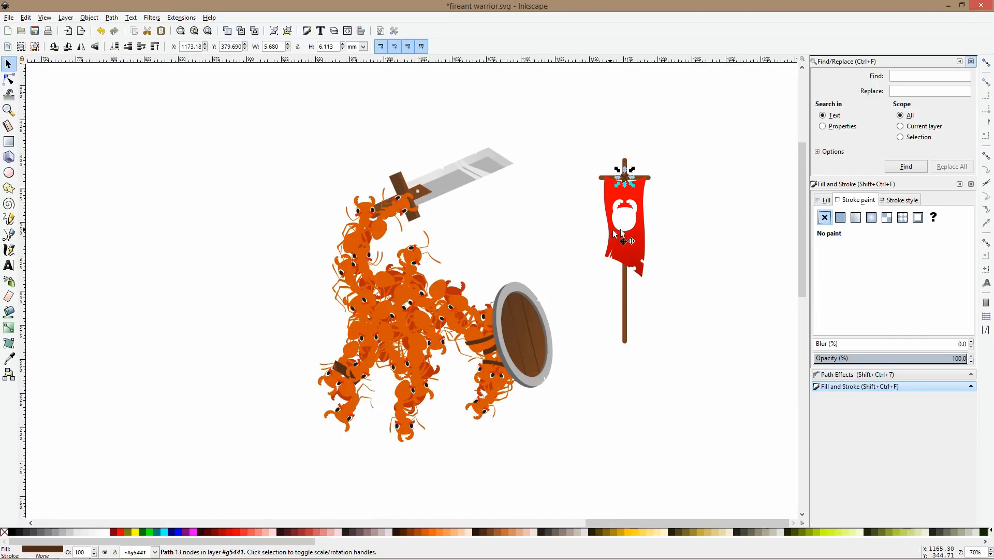
left_click(642, 196)
left_click(640, 203)
left_click_drag(651, 281, 661, 274)
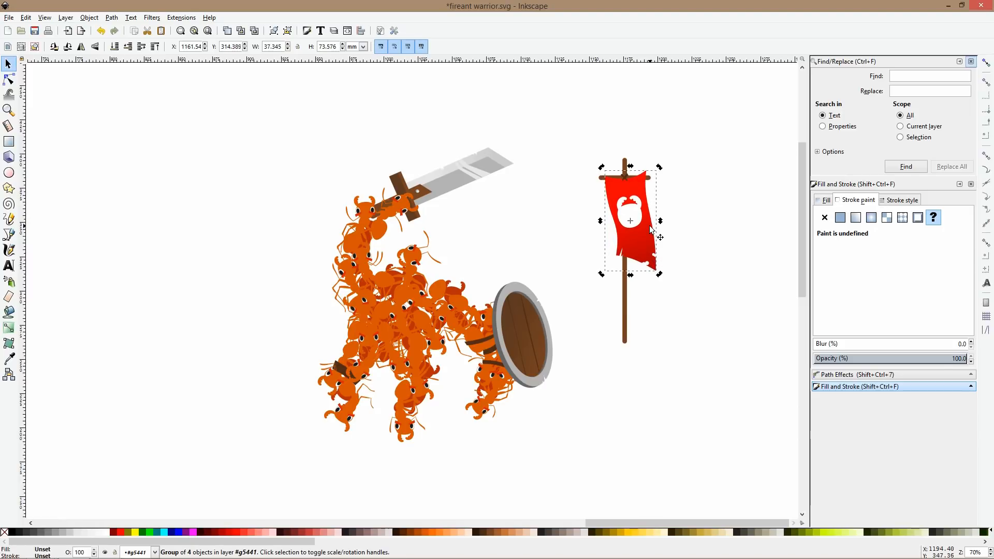
key("Home")
- Lower the cloth's raised upper corner onto the crossbar and deepen the sag of its top edge
left_click(10, 82)
scroll(686, 179, "up", 4)
left_click(530, 164)
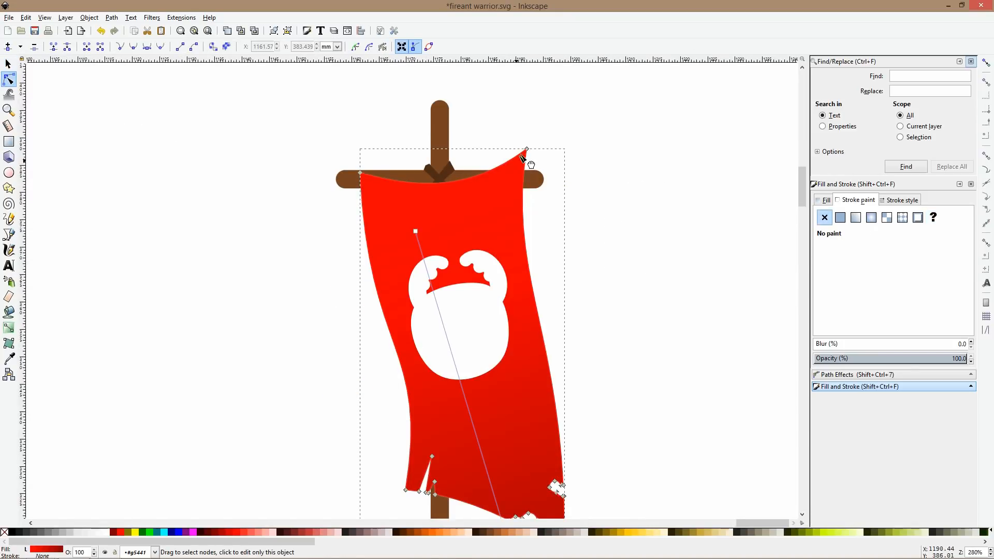
left_click_drag(526, 150, 520, 177)
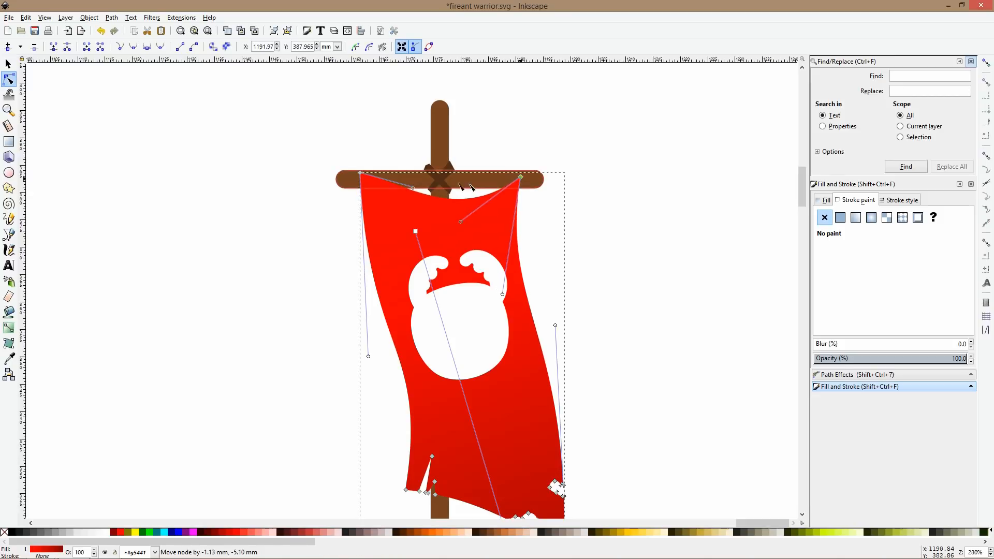
left_click_drag(413, 188, 416, 210)
key("s")
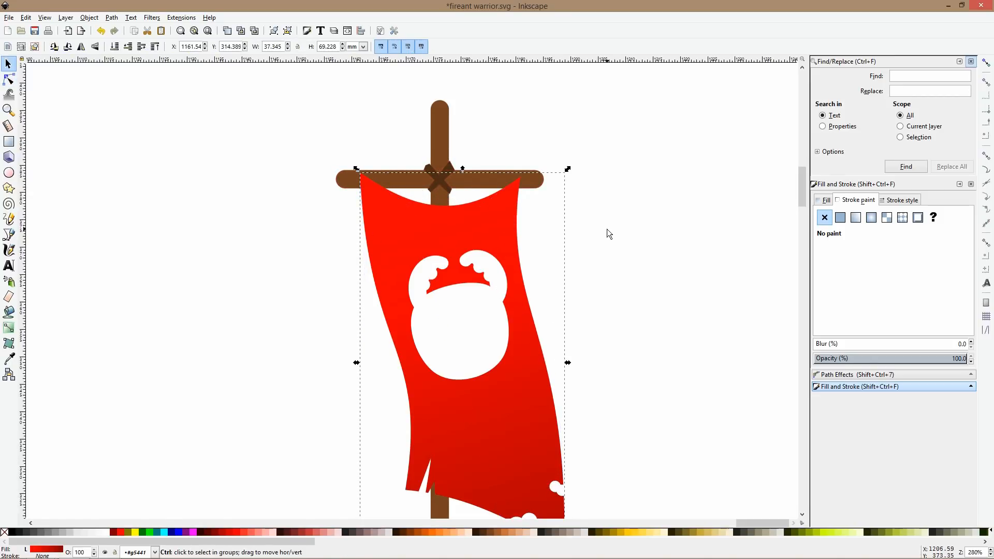
- Rotate the whole banner, with cloth, lashing, crossbar and pole, about 30 degrees clockwise
scroll(607, 230, "down", 5)
scroll(588, 223, "up", 6)
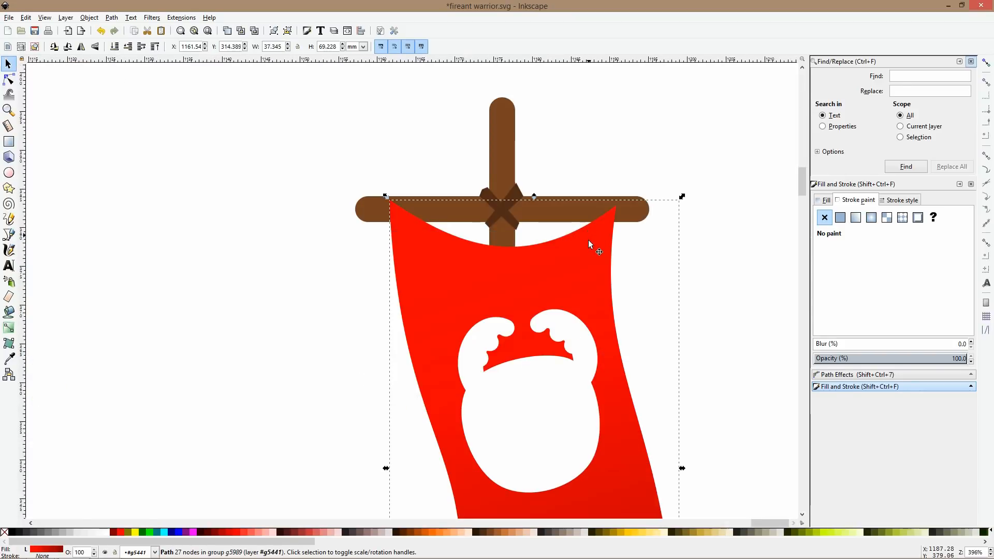
left_click_drag(591, 242, 592, 228)
scroll(622, 243, "down", 4)
left_click(629, 365)
left_click_drag(553, 373, 558, 379)
left_click_drag(533, 177, 658, 492)
left_click(606, 244)
left_click_drag(636, 208, 705, 251)
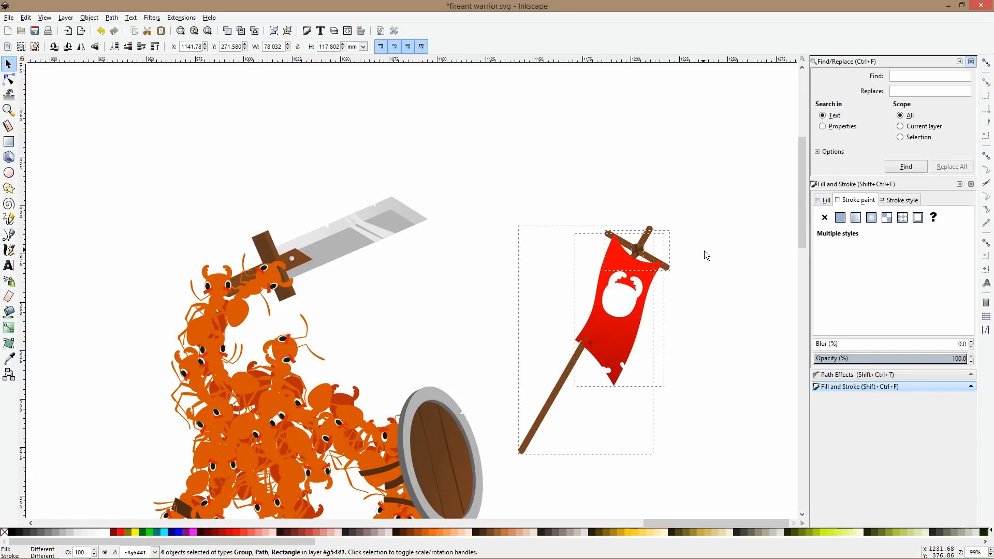
- Skew the cloth and emblem group horizontally to a width of about 43 mm so its ragged end swings toward the outer side
left_click(660, 289)
left_click(653, 288)
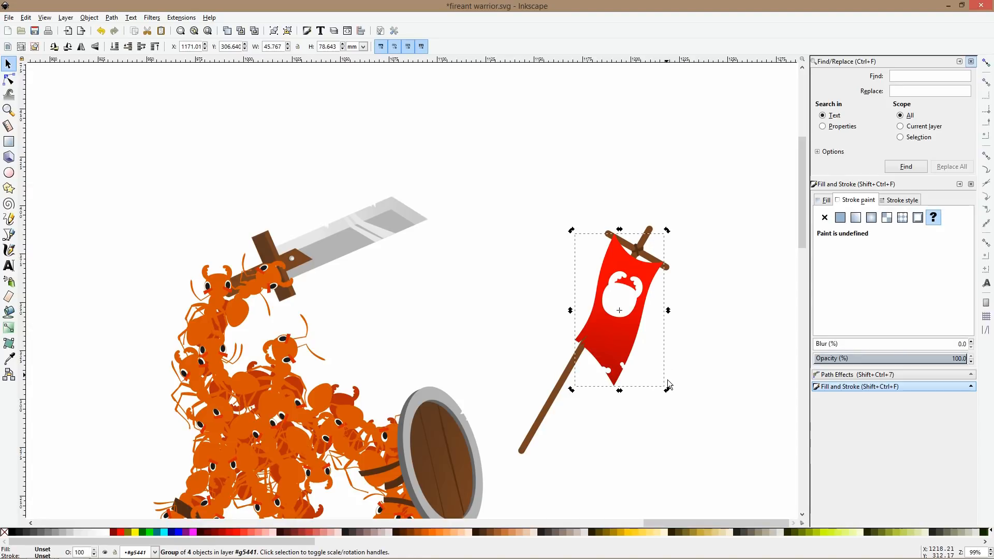
left_click_drag(667, 390, 675, 392)
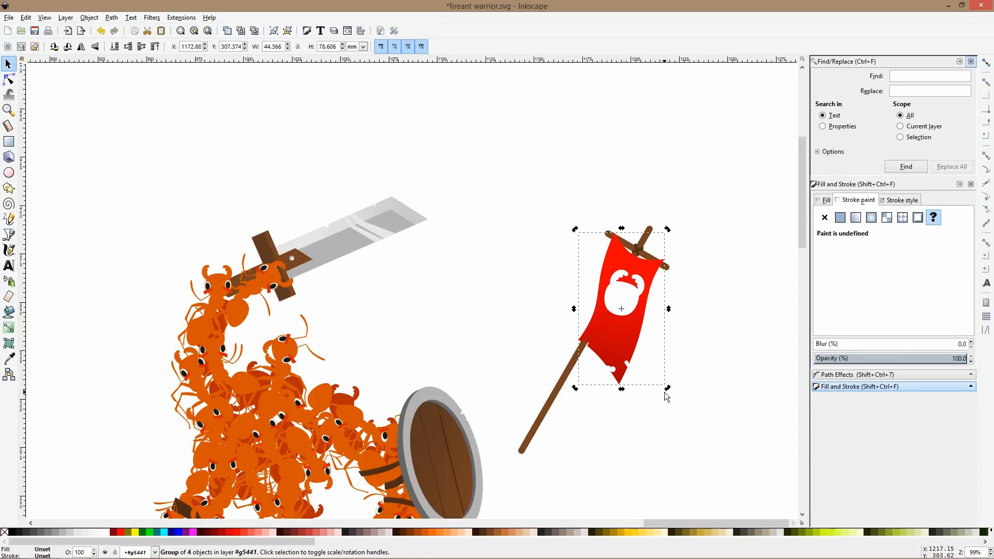
key("ctrl+z")
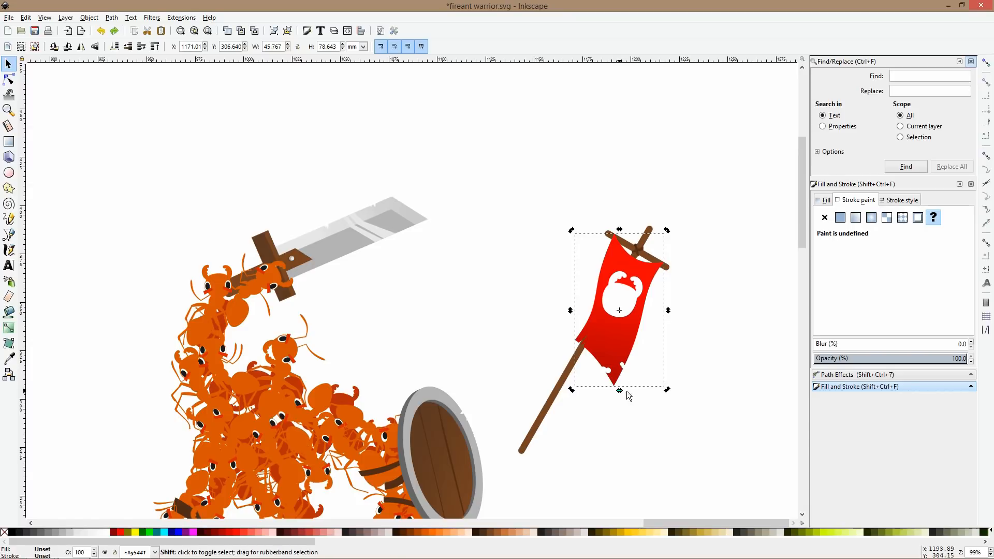
left_click_drag(620, 391, 611, 358)
left_click(658, 356)
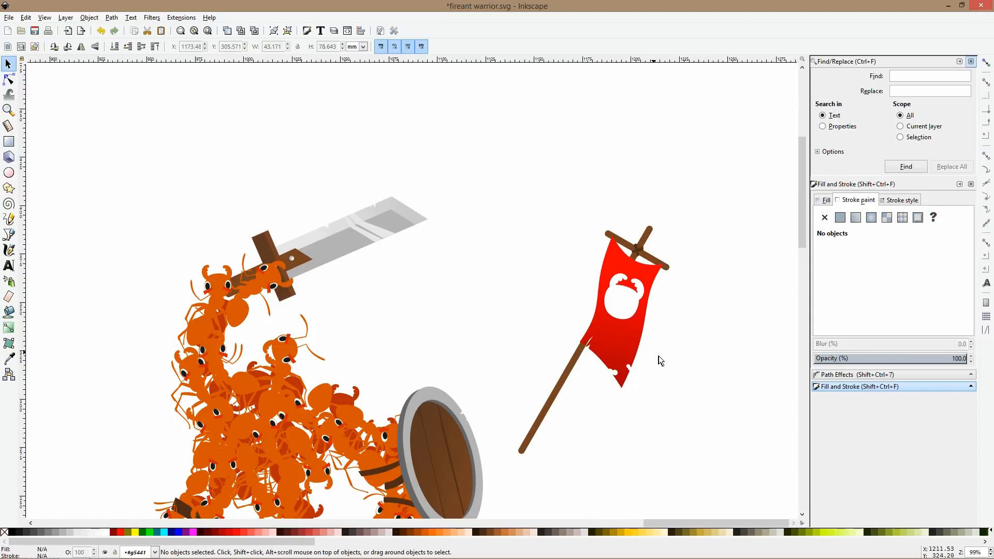
- Rotate the pole alone about 7 degrees clockwise around its upper end
scroll(659, 355, "down", 4)
scroll(627, 366, "up", 2)
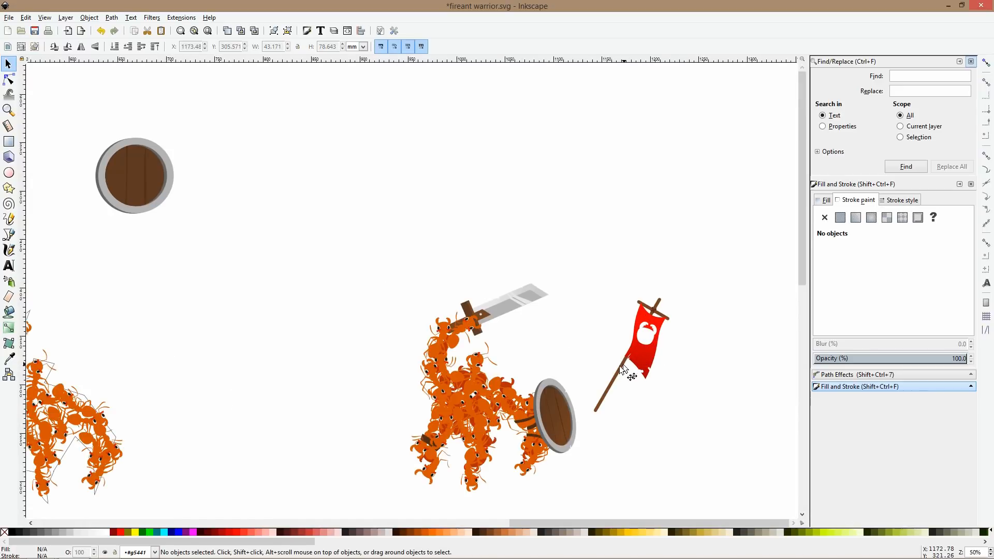
left_click(624, 369)
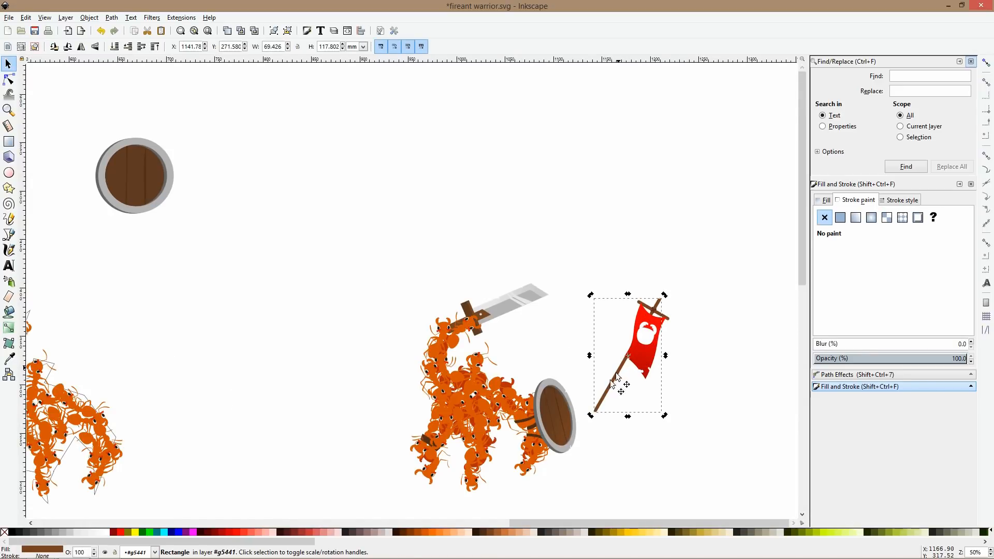
left_click_drag(595, 412, 581, 402)
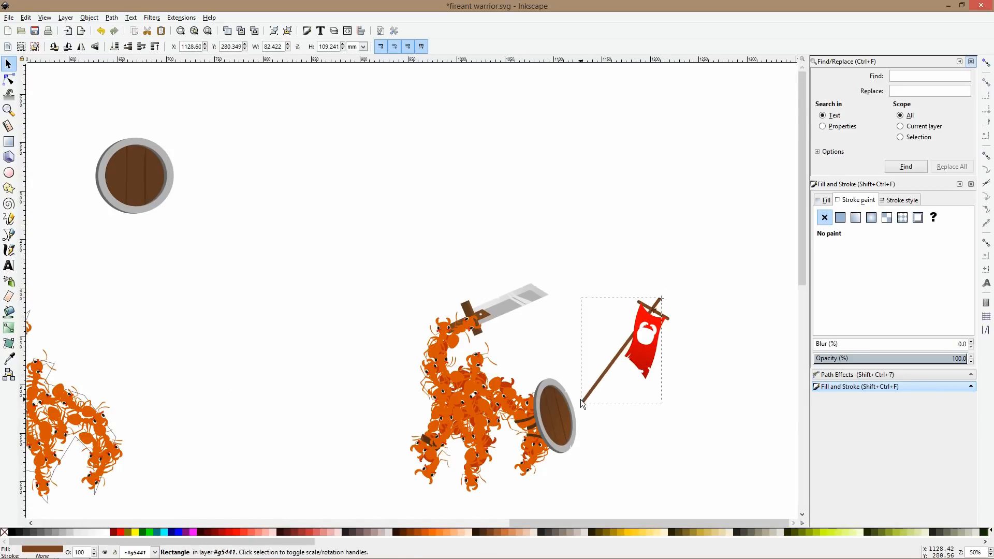
- Group the banner's cloth, lashing, crossbar and pole into one object
scroll(647, 295, "up", 2)
left_click_drag(671, 310, 637, 403)
left_click(710, 324)
scroll(711, 325, "down", 3)
key("ctrl+g")
- Scale and rotate the banner to about 43 by 77 mm, standing on the warrior between its head and the shield
scroll(680, 358, "up", 2)
left_click_drag(666, 348, 543, 339)
scroll(579, 342, "down", 3)
left_click_drag(596, 165, 548, 195)
left_click_drag(527, 241, 556, 268)
left_click(404, 333)
left_click(519, 236)
- Copy the head ant's upper mandible and paste it into the group of the dark red ant beside the banner pole
scroll(524, 279, "up", 4)
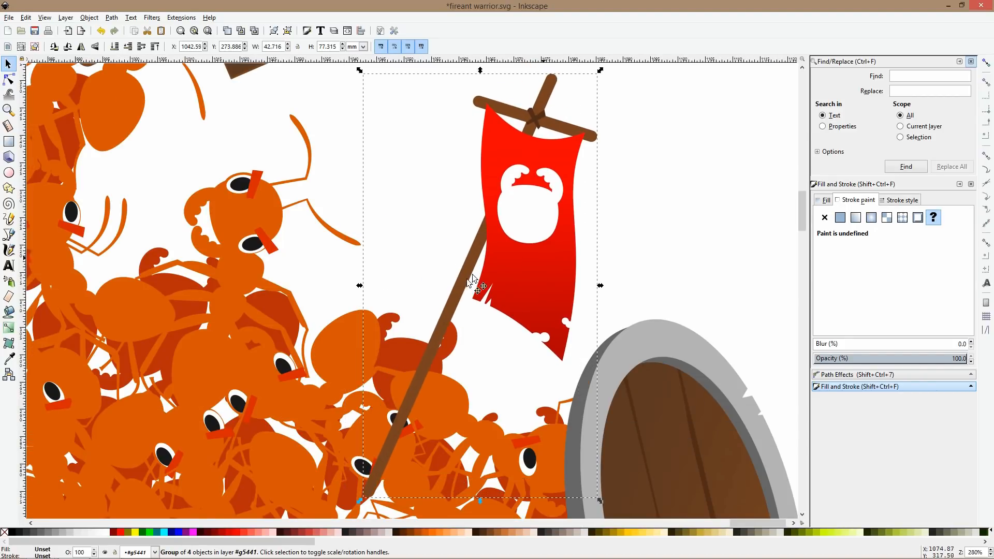
left_click(389, 320, "ctrl")
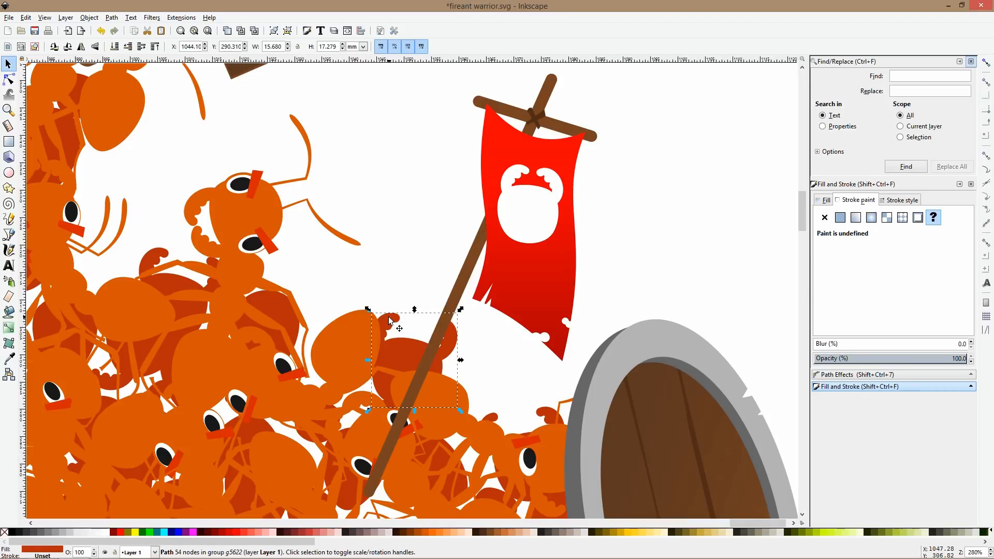
key("r")
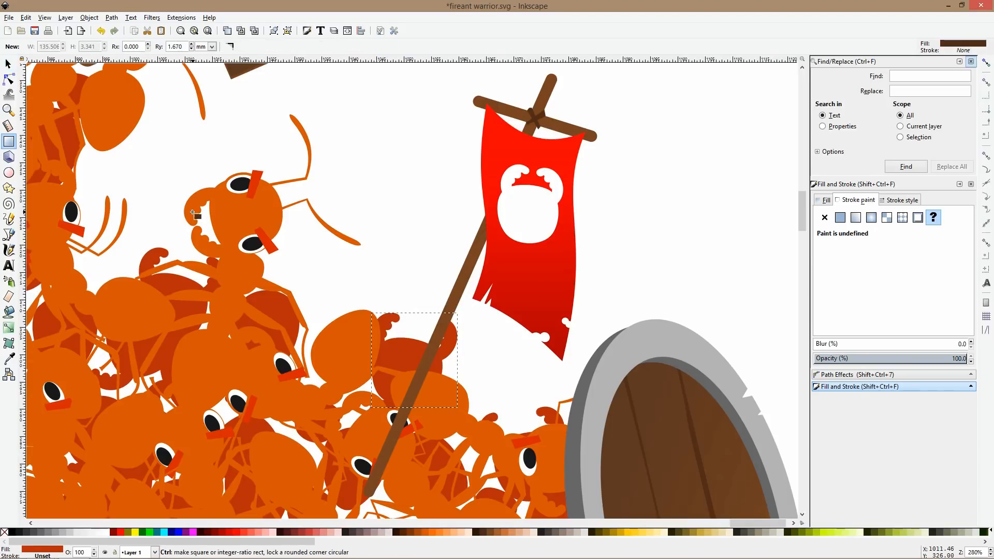
key("s")
left_click(193, 216, "ctrl")
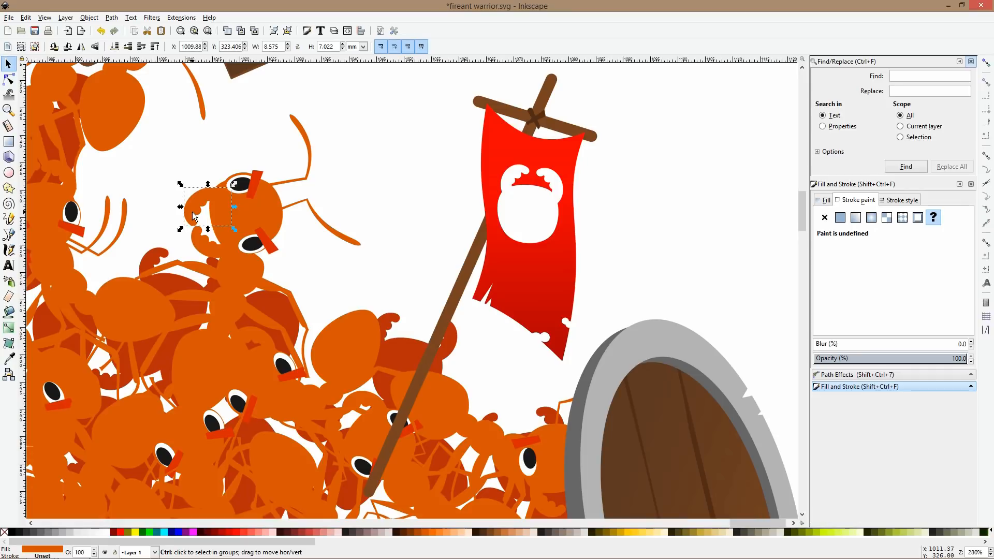
left_click(427, 357)
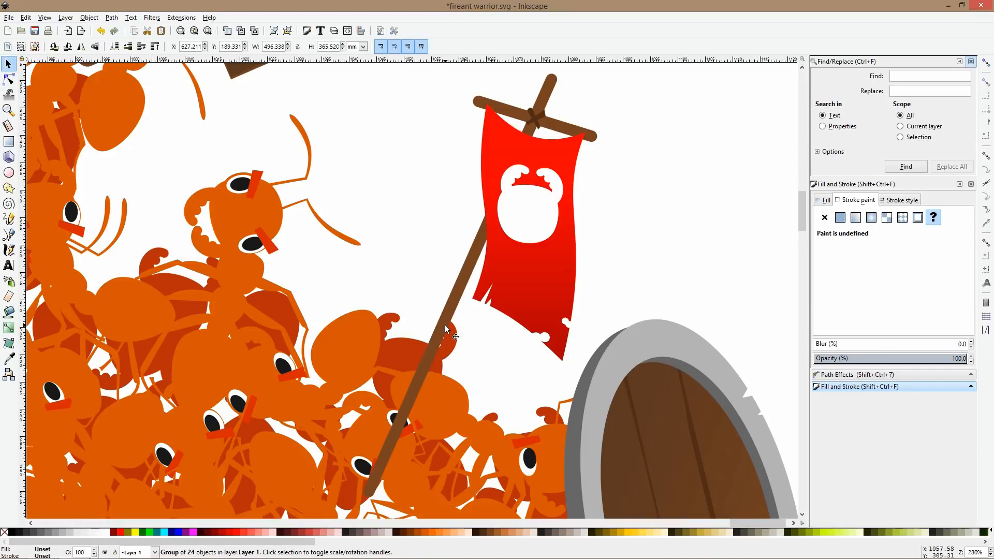
left_click(411, 346, "ctrl")
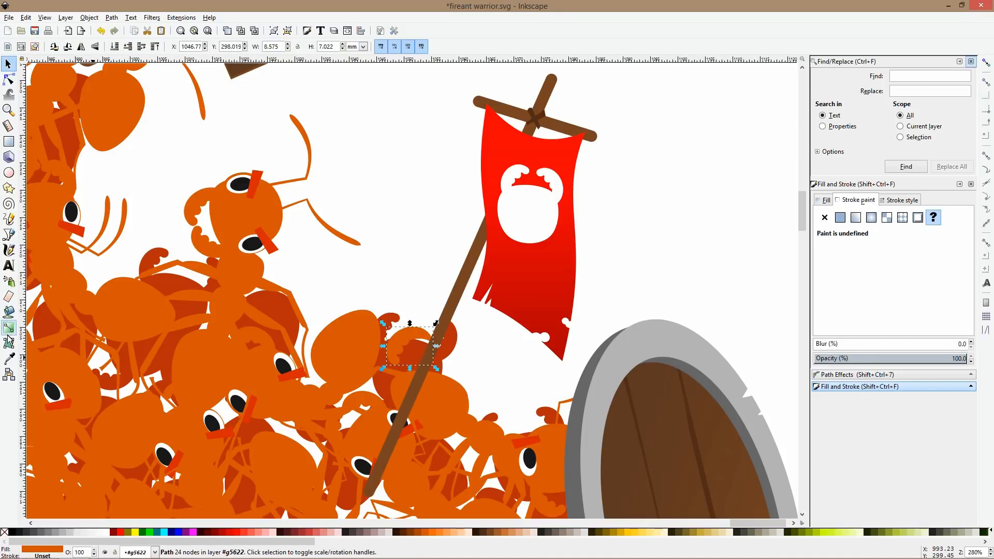
- Recolour the pasted mandible with the dark red of the shadowed ants and rotate it into place over the ant's mandible at the pole
left_click(9, 358)
left_click(158, 263)
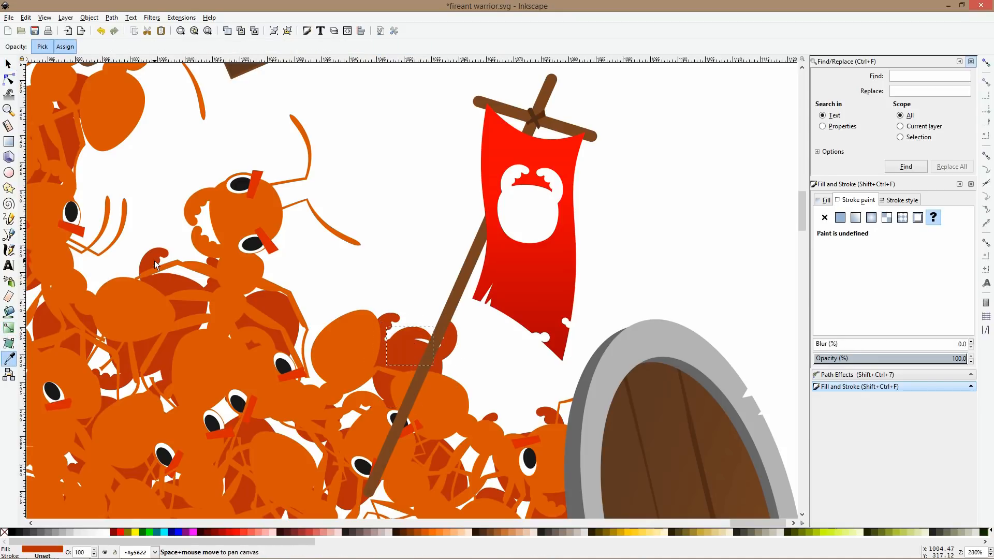
key("s")
left_click(414, 333)
left_click_drag(439, 349, 433, 326)
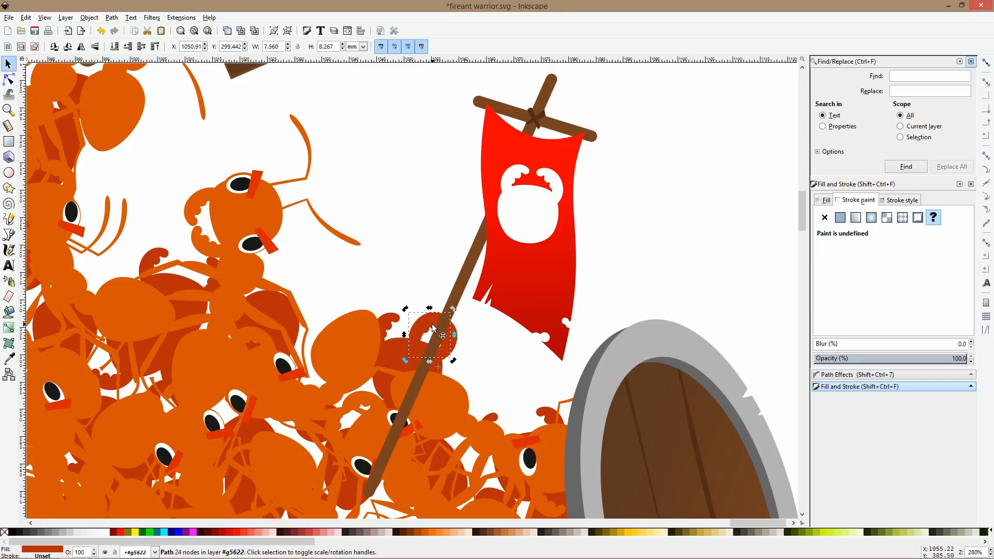
- Cut the banner group, paste it into the dark red ant's group and place its pole between the ant's mandibles
left_click(452, 300)
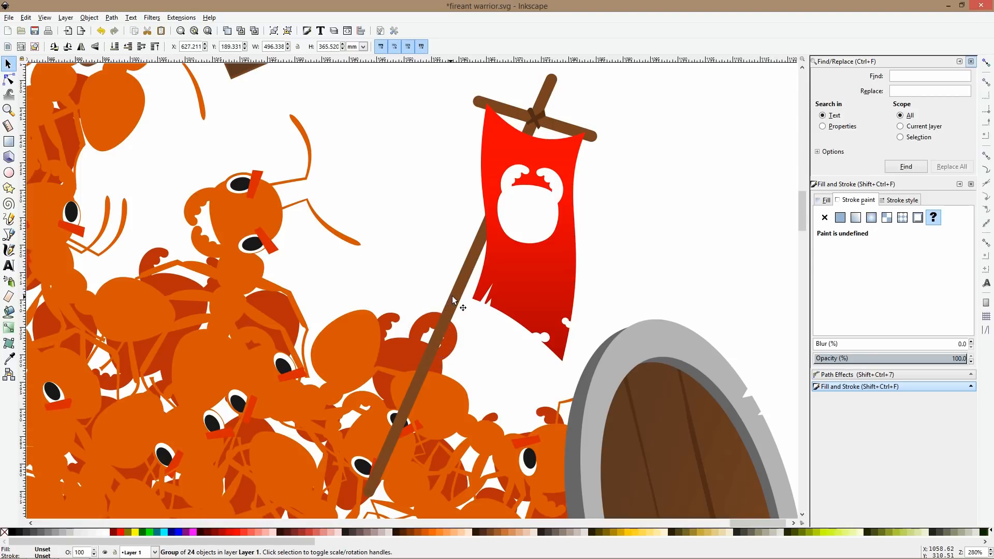
double_click(520, 253)
left_click(517, 271)
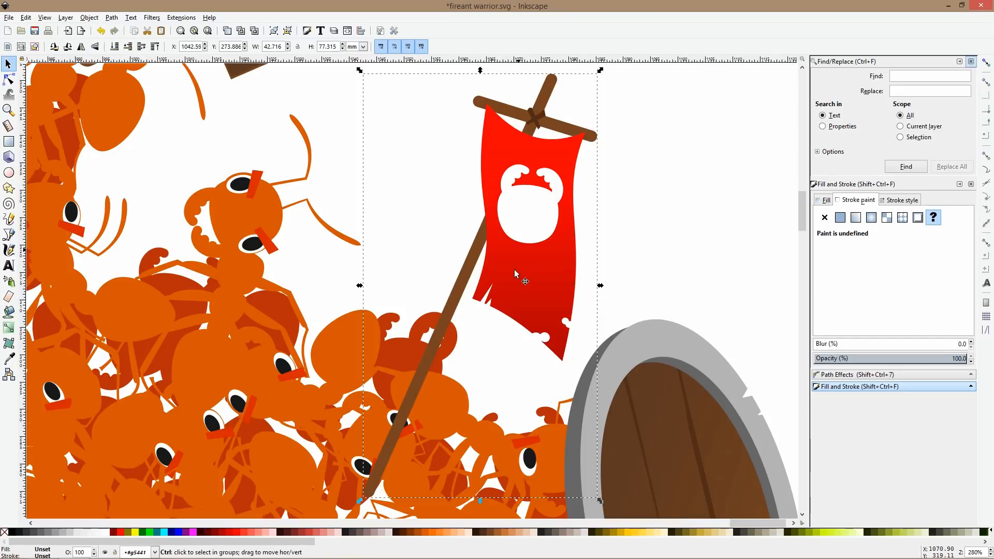
key("Delete")
double_click(435, 322)
left_click(435, 322)
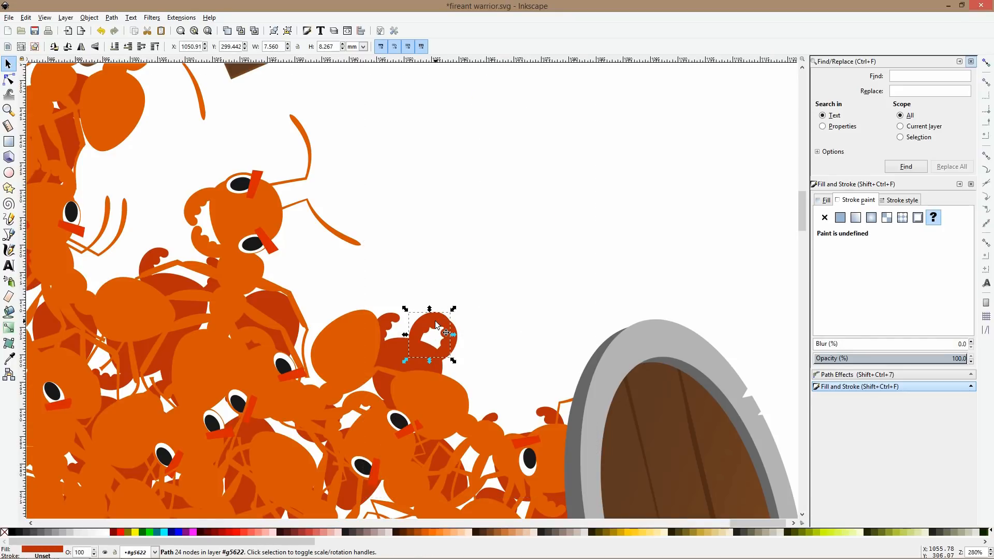
key("ctrl+alt+v")
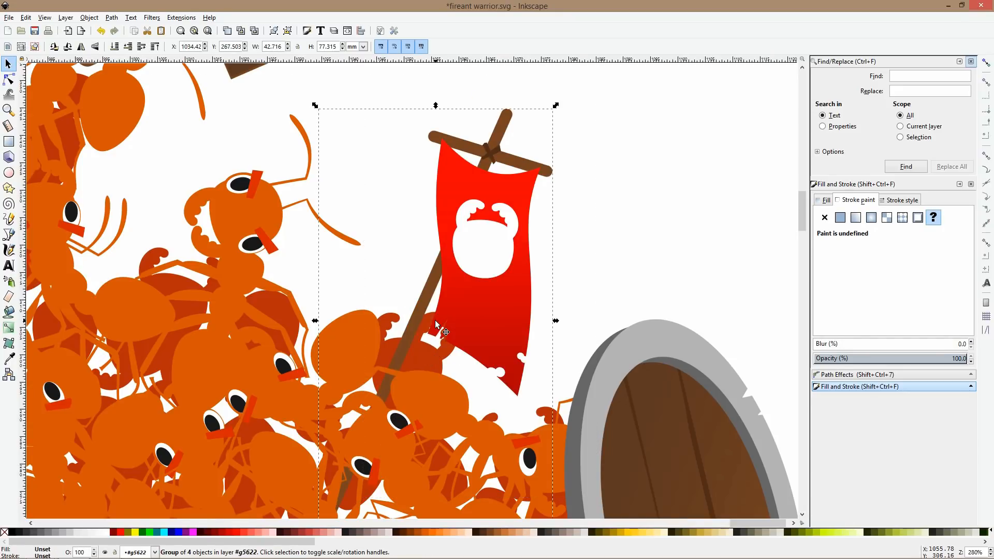
left_click_drag(434, 310, 487, 221)
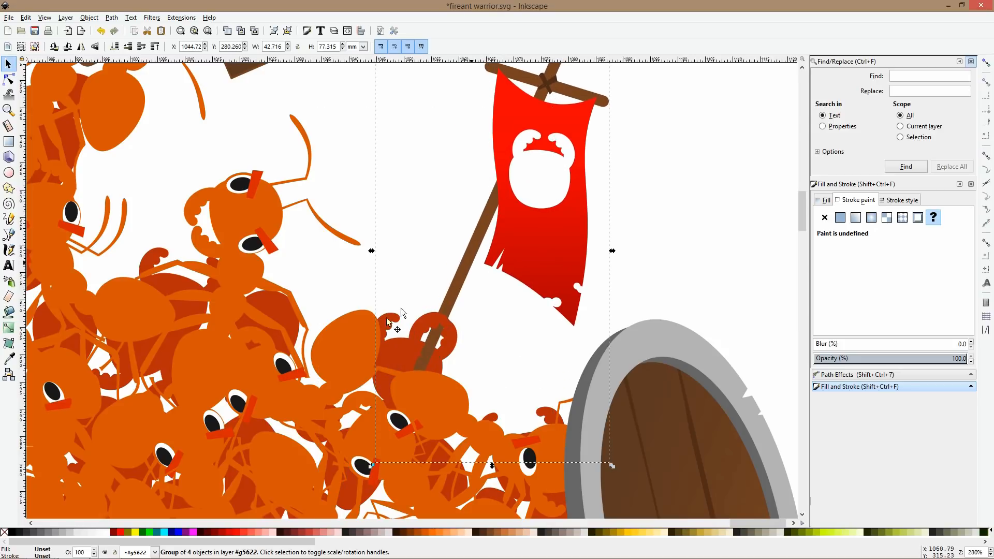
- Select the copied mandible together with the banner and shift both slightly down toward the dark red ant's head
left_click(418, 335)
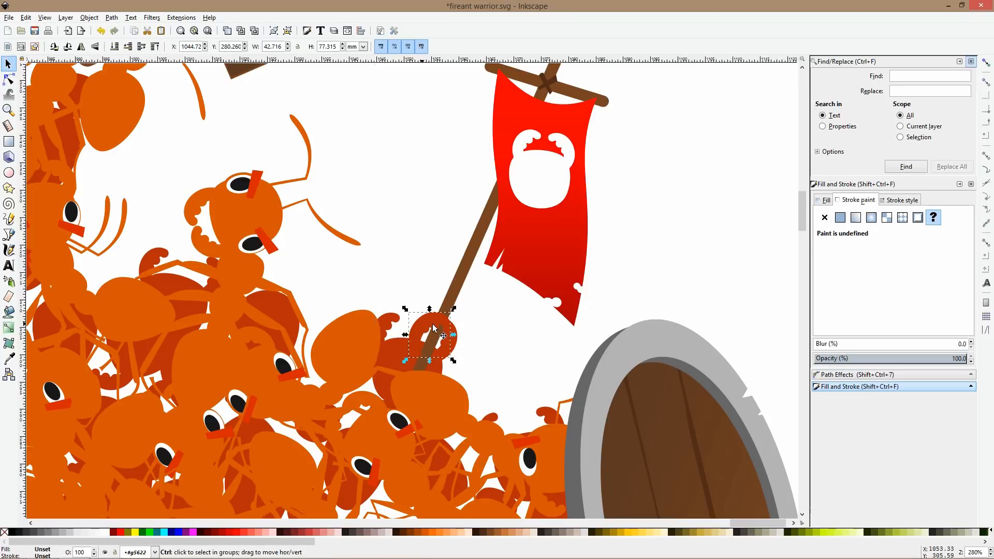
left_click(453, 299, "shift")
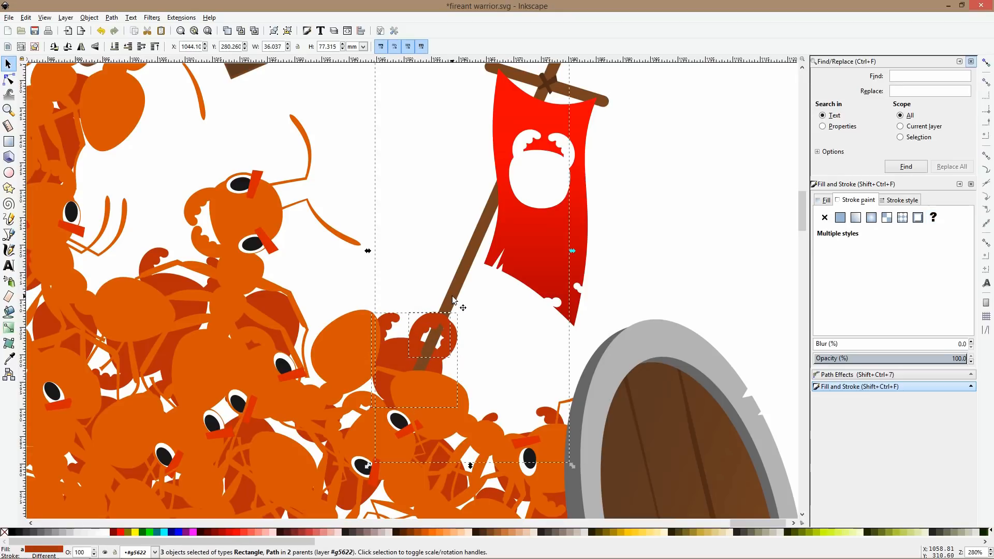
left_click(454, 299, "shift")
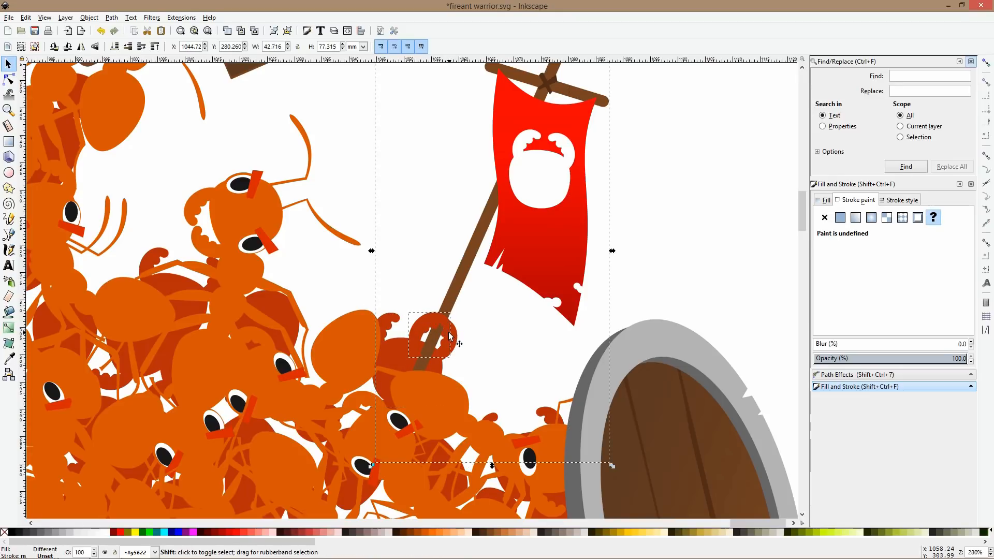
left_click_drag(451, 335, 427, 342)
key("Escape")
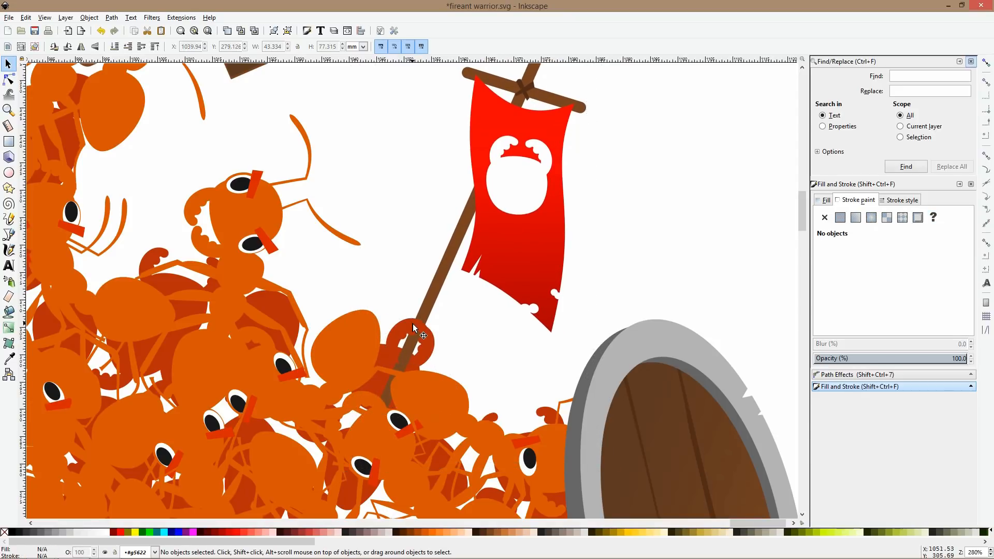
- Move and rotate the dark red ant's other mandible so that both mandibles close around the banner pole
left_click(414, 326, "ctrl")
left_click(409, 312, "ctrl")
left_click_drag(409, 311, 412, 332)
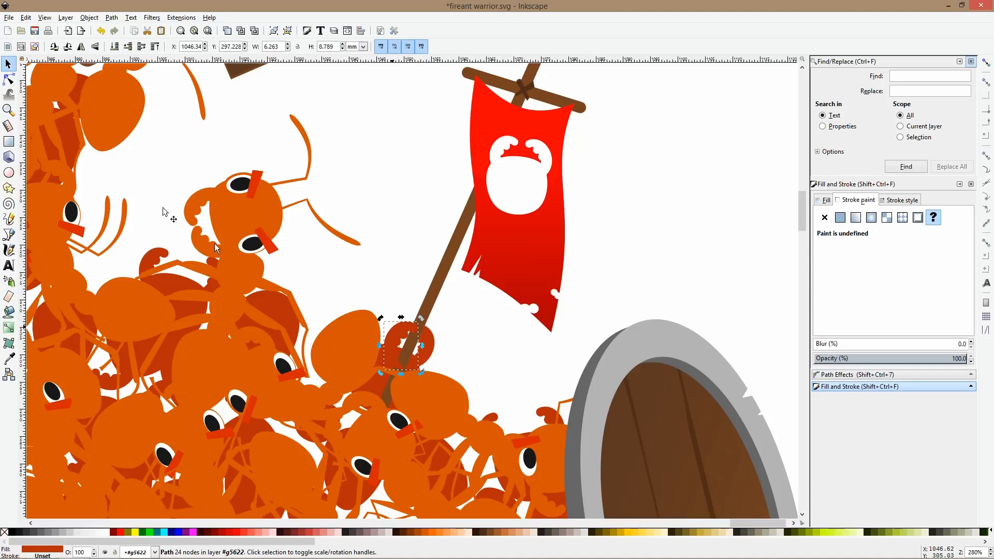
left_click_drag(421, 318, 413, 319)
mouse_move(405, 327)
left_mouse_down()
mouse_move(434, 319)
mouse_move(420, 318)
mouse_move(413, 336)
left_mouse_up()
left_click(497, 357)
- Recolour the banner cloth with the dark red sampled from the ant gripping the pole
scroll(498, 356, "down", 5)
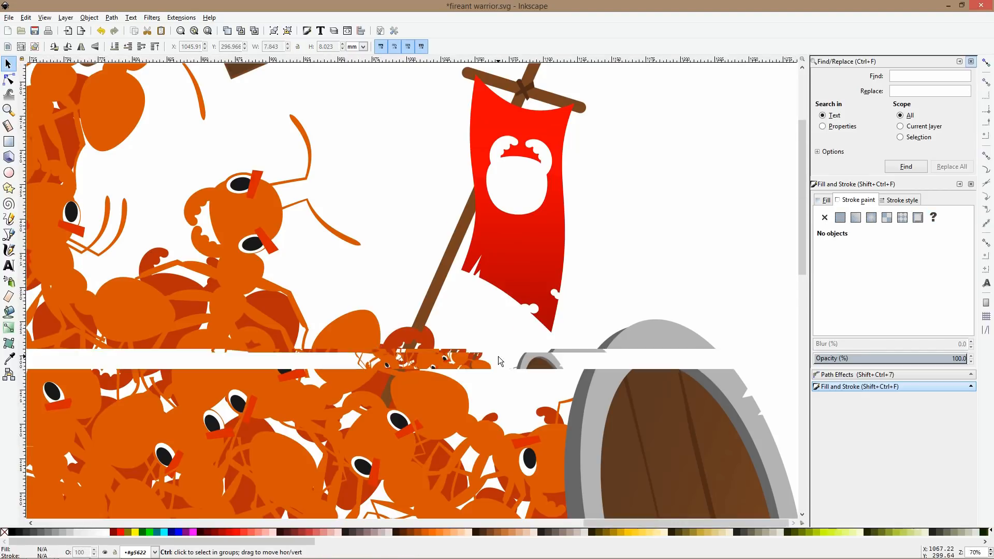
scroll(500, 342, "up", 4)
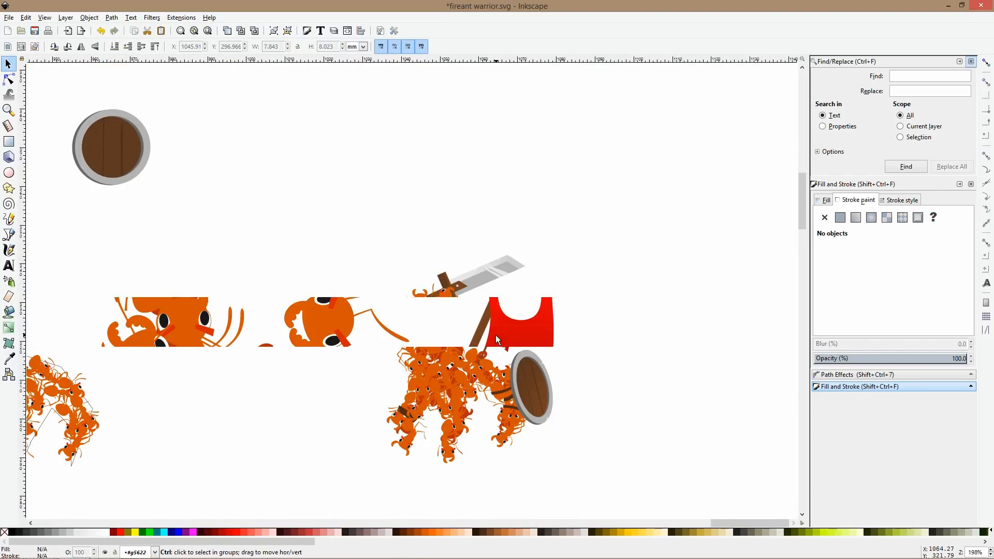
left_click(501, 338, "ctrl")
left_click(8, 357)
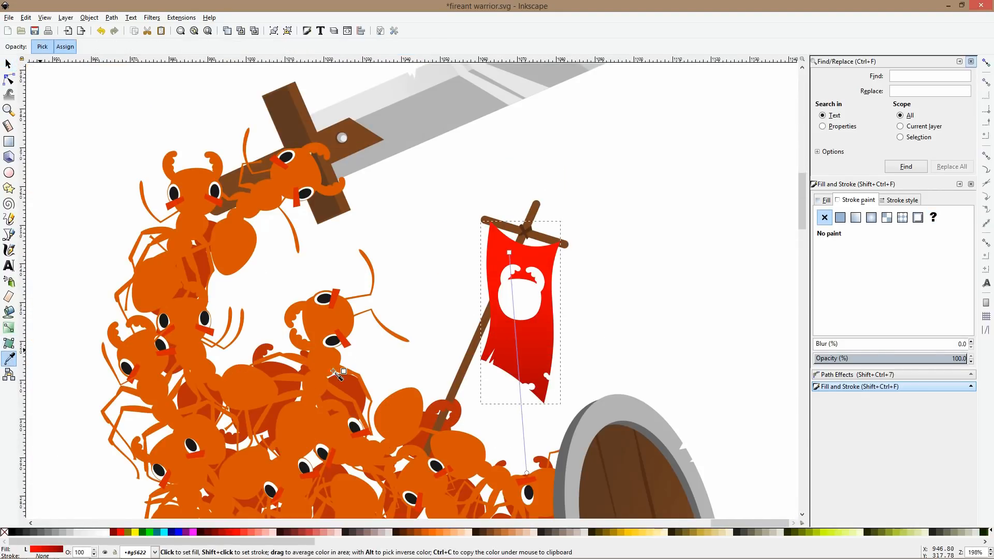
left_click(439, 409)
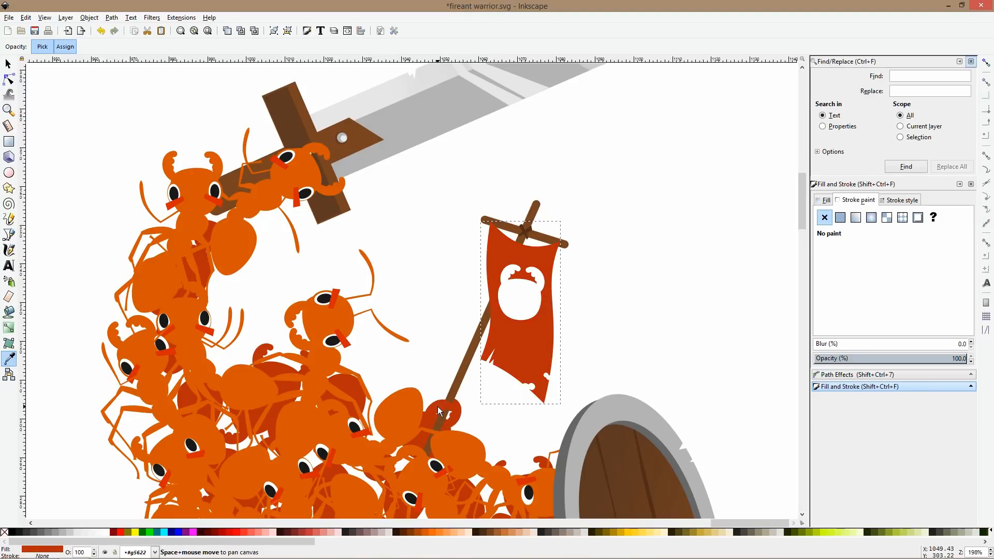
key("s")
scroll(437, 406, "down", 4)
key("Escape")
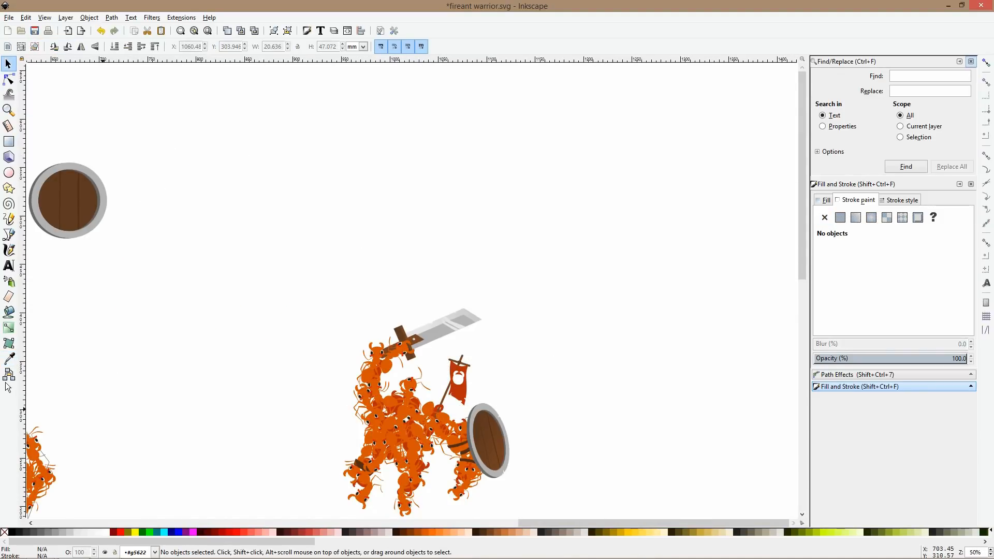
- Apply a linear gradient to the banner cloth, running from dark red at the top to bright red at the tattered end
left_click(9, 328)
scroll(462, 395, "up", 4)
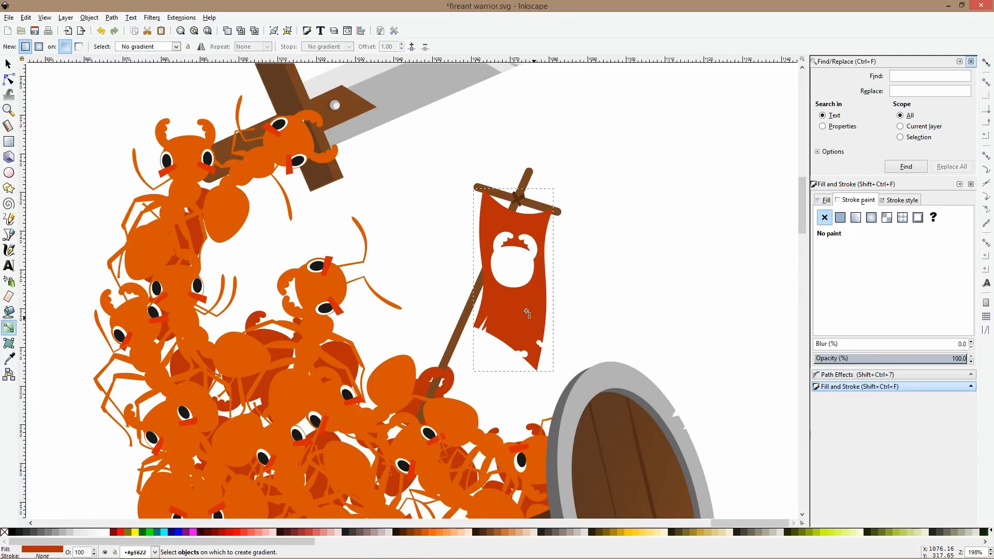
left_click_drag(522, 303, 524, 343)
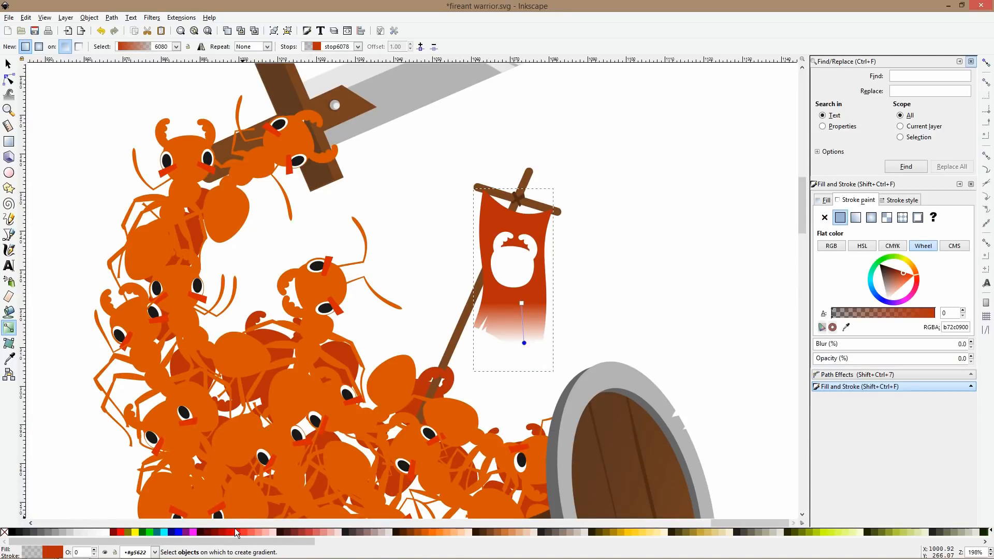
left_click(257, 527)
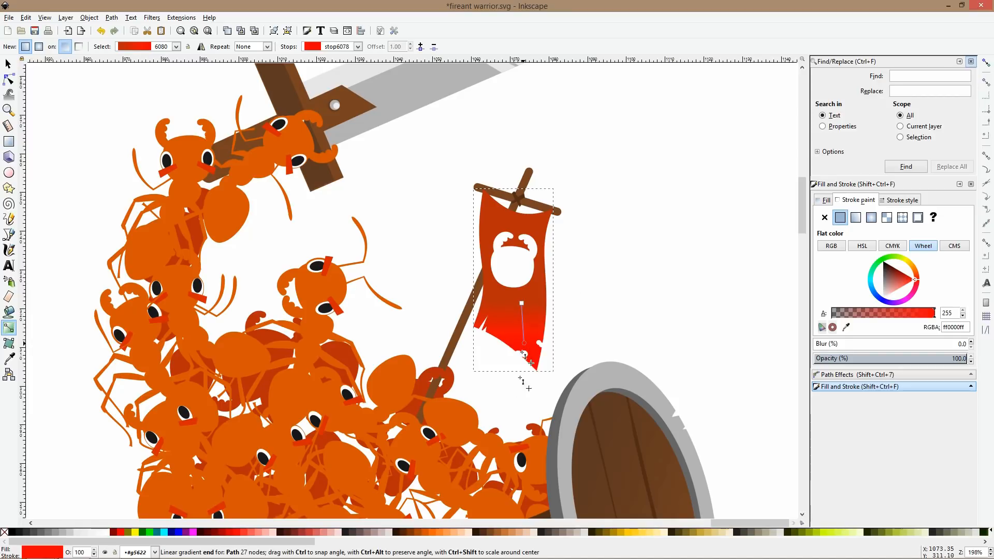
left_click(522, 252)
key("space")
scroll(606, 267, "down", 4)
left_click(633, 258)
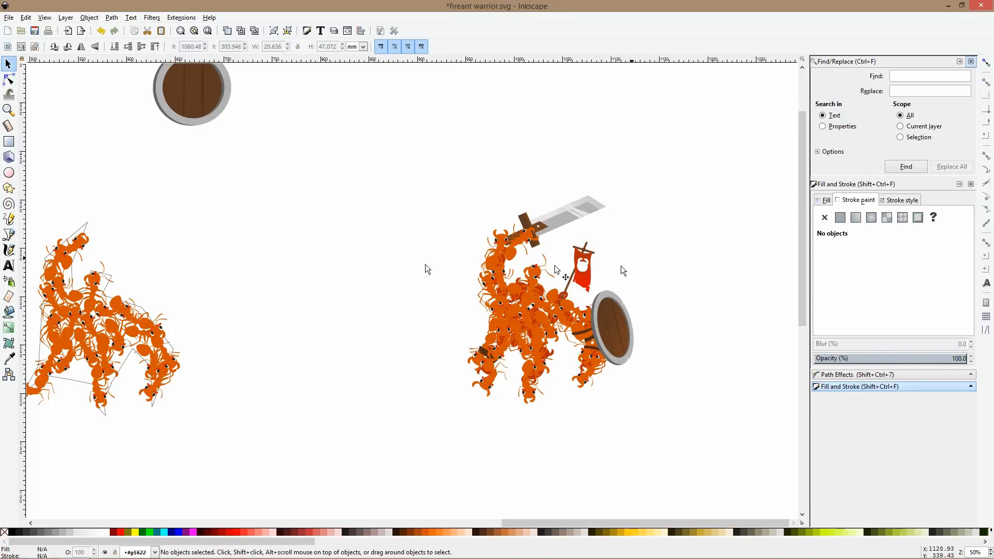
- Draw two tiny bright red circles floating beside the lower part of the banner
scroll(585, 278, "up", 3)
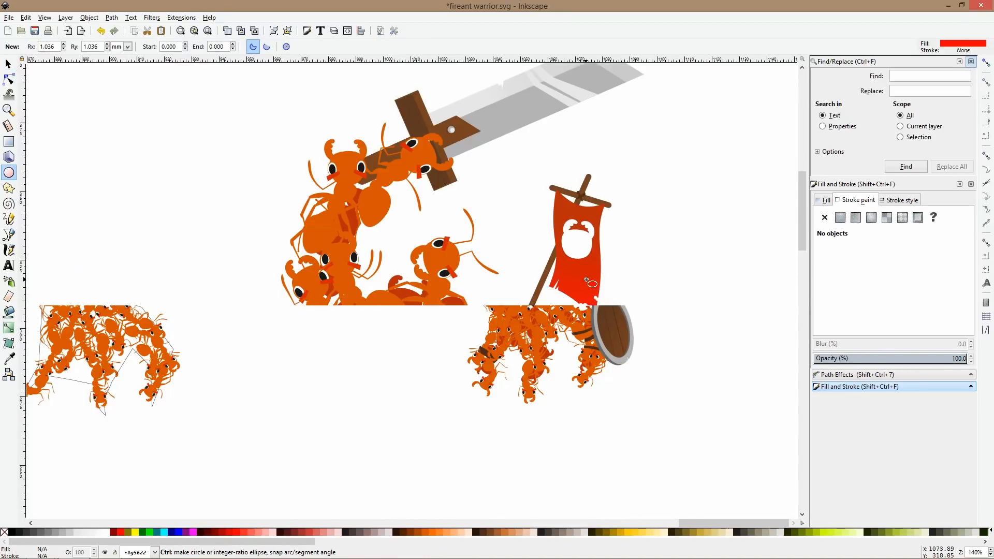
left_click_drag(611, 268, 627, 254)
scroll(636, 238, "up", 3)
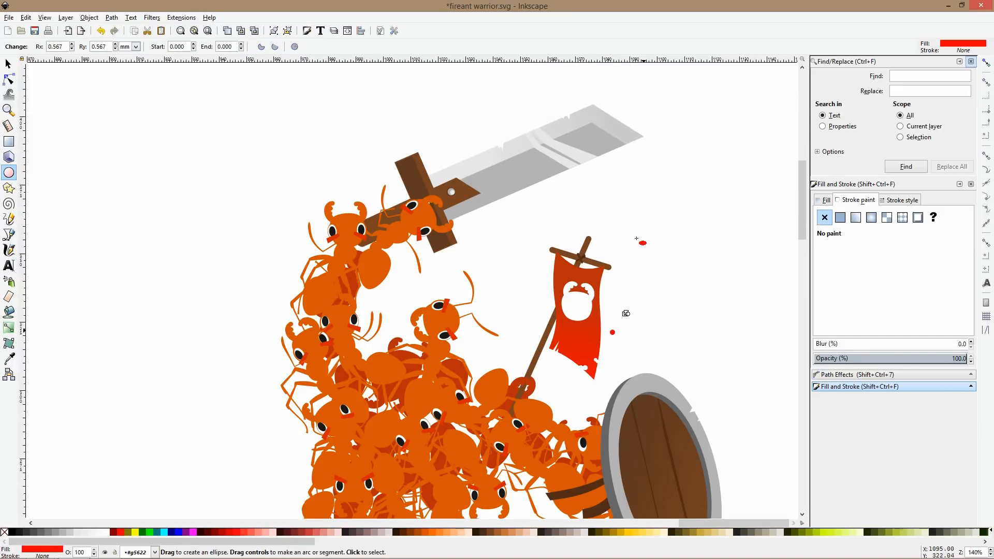
- Draw a thin triangular sliver about 10.5 by 6 mm just above the sword blade's chipped upper edge
left_click(7, 236)
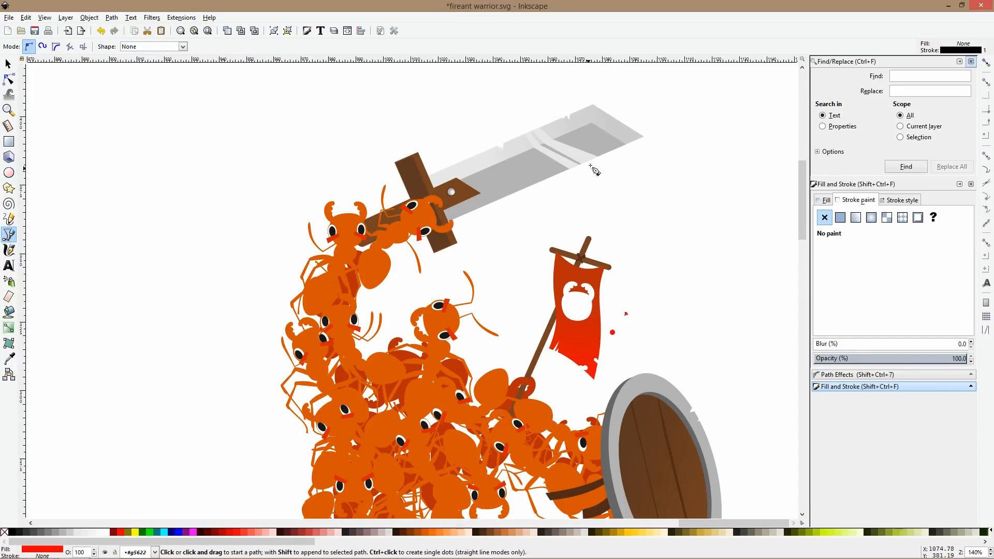
scroll(515, 125, "up", 1)
left_click(492, 143)
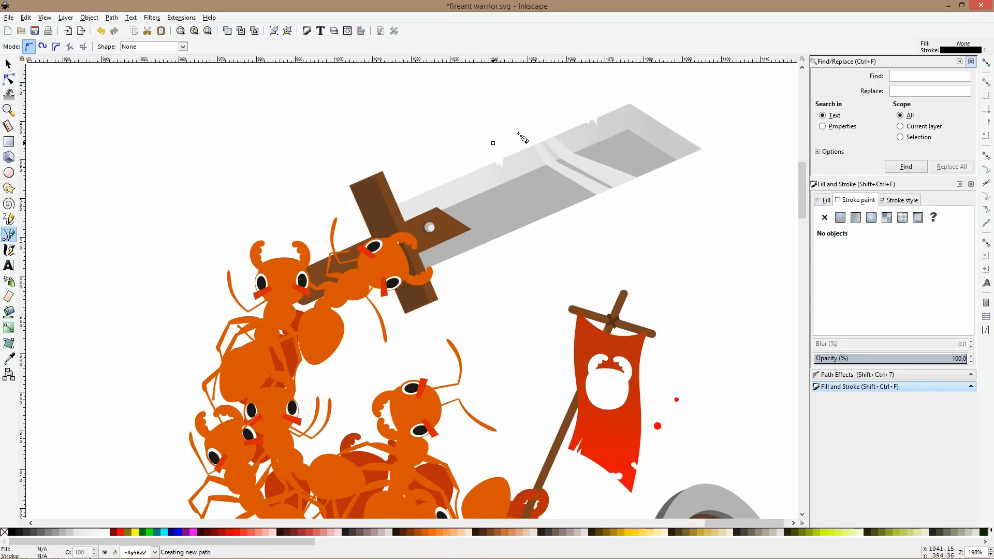
left_click(532, 123)
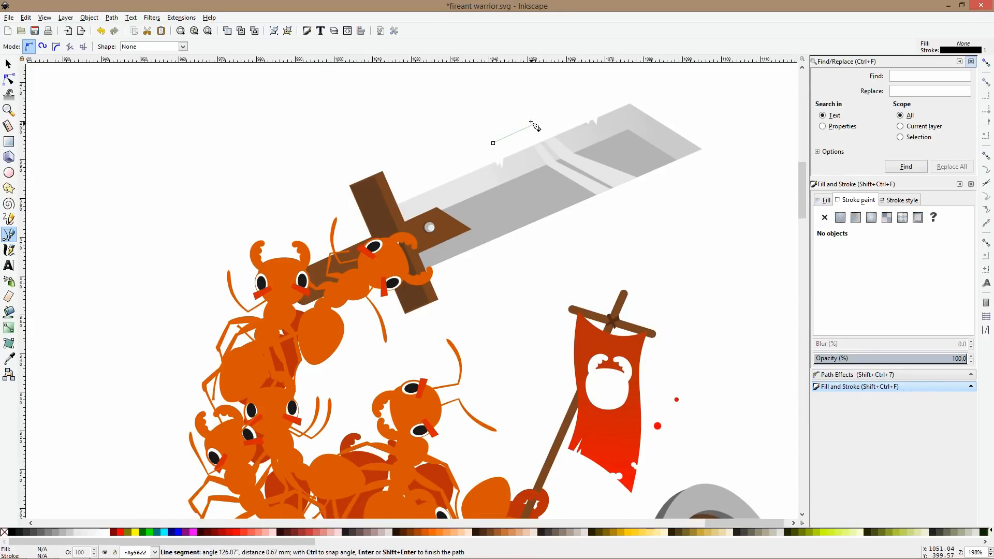
left_click(493, 143)
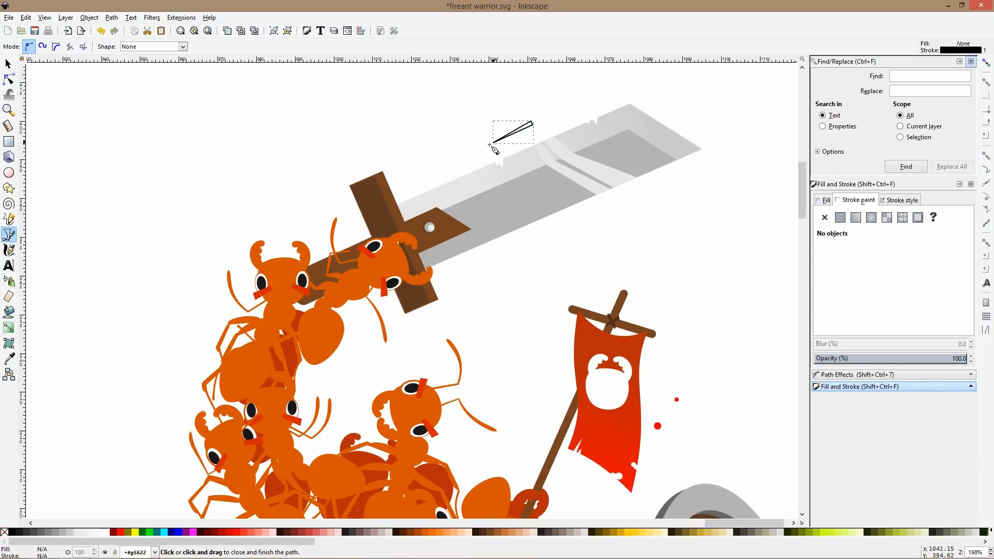
- Fill the sliver with the blade's light gray, remove its black outline and save the drawing
left_click(8, 358)
key("s")
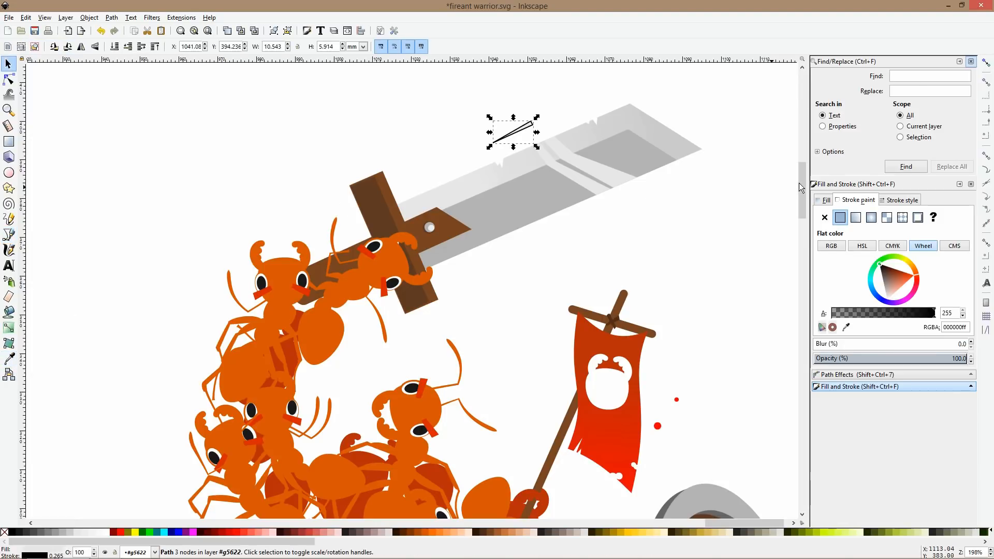
left_click(825, 218)
scroll(682, 182, "down", 3)
left_click(769, 222)
left_click_drag(770, 222, 653, 178)
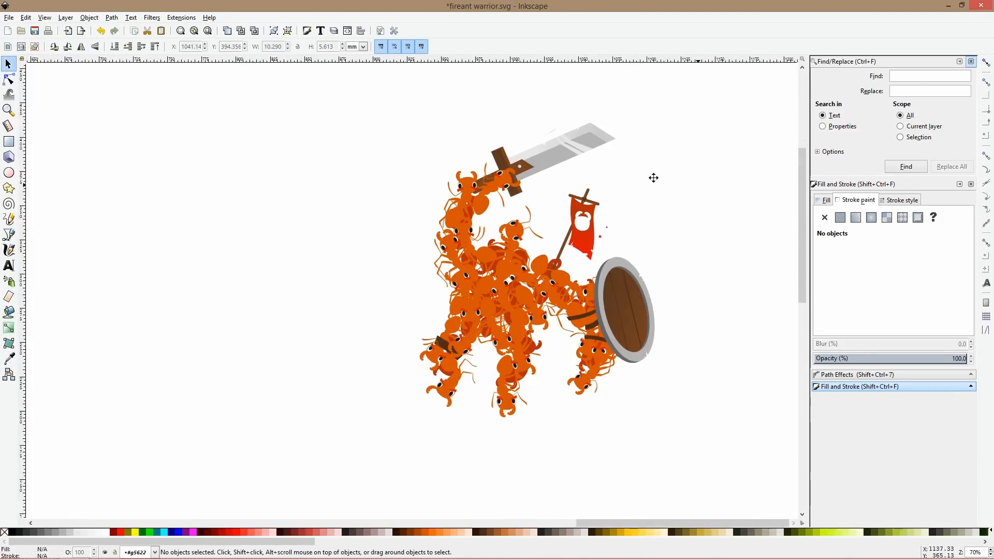
key("ctrl+s")
- Draw a light gray rectangle about 287 by 252 mm around the warrior and transfer it from the ant group to Layer 1
left_click(9, 141)
left_click_drag(313, 99, 706, 444)
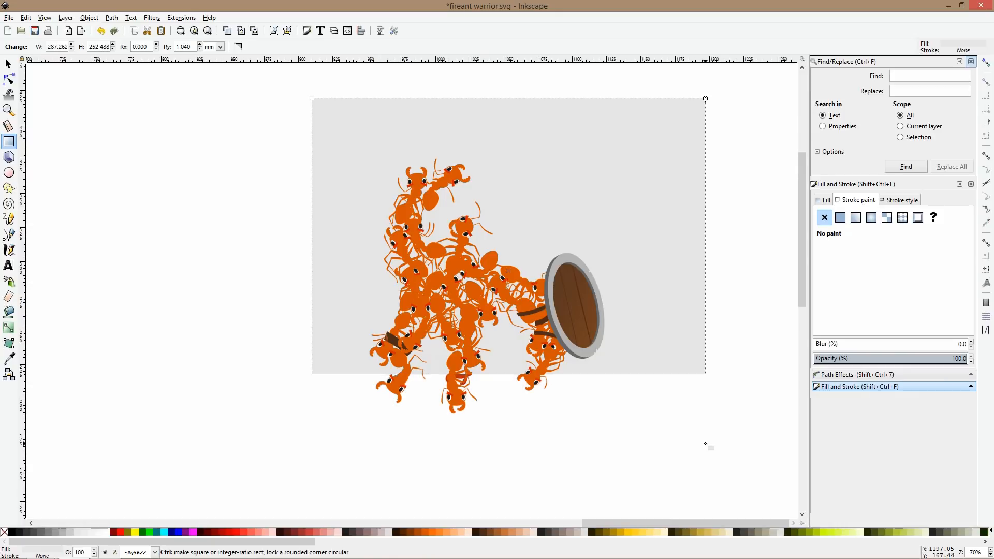
key("Delete")
key("F1")
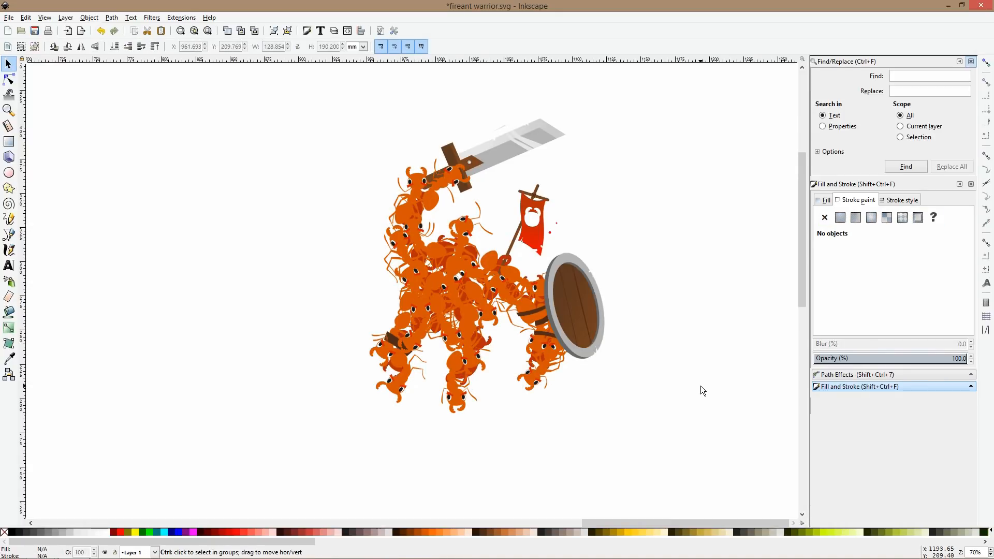
key("ctrl+v")
mouse_move(700, 390)
left_mouse_down()
mouse_move(479, 312)
mouse_move(436, 260)
left_mouse_up()
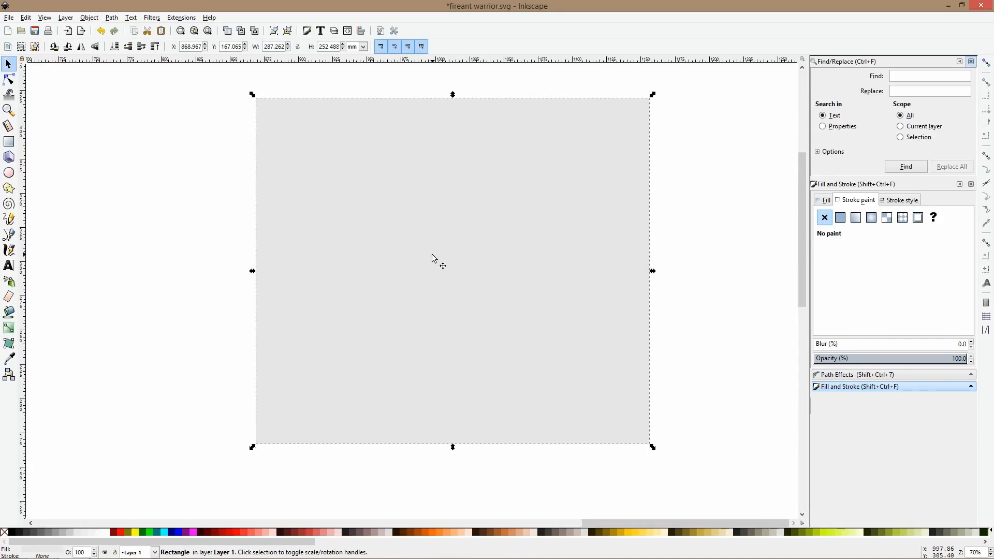
- Send the rectangle behind the warrior, fill it with white and enlarge it to about 320 by 281 mm
key("End")
left_click_drag(380, 276, 381, 276)
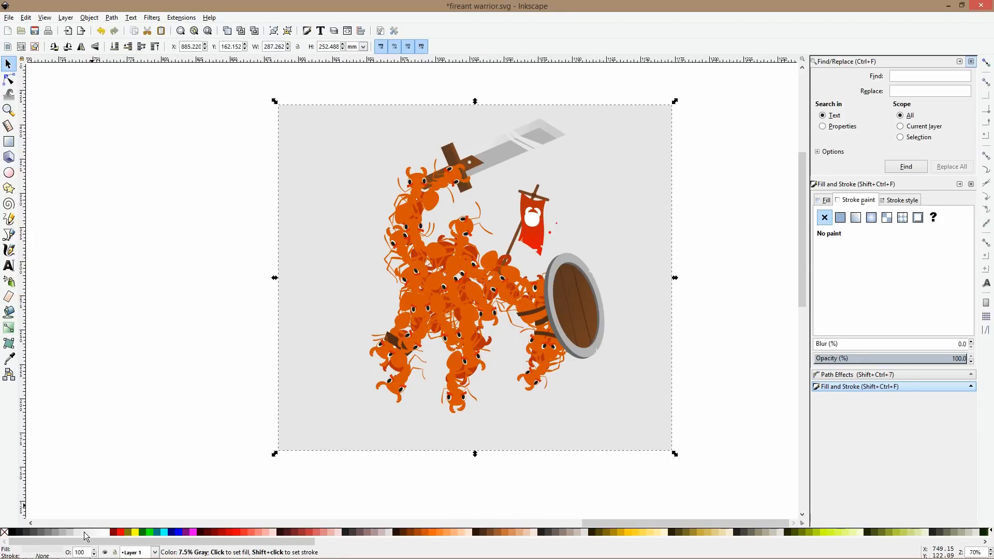
left_click(104, 532)
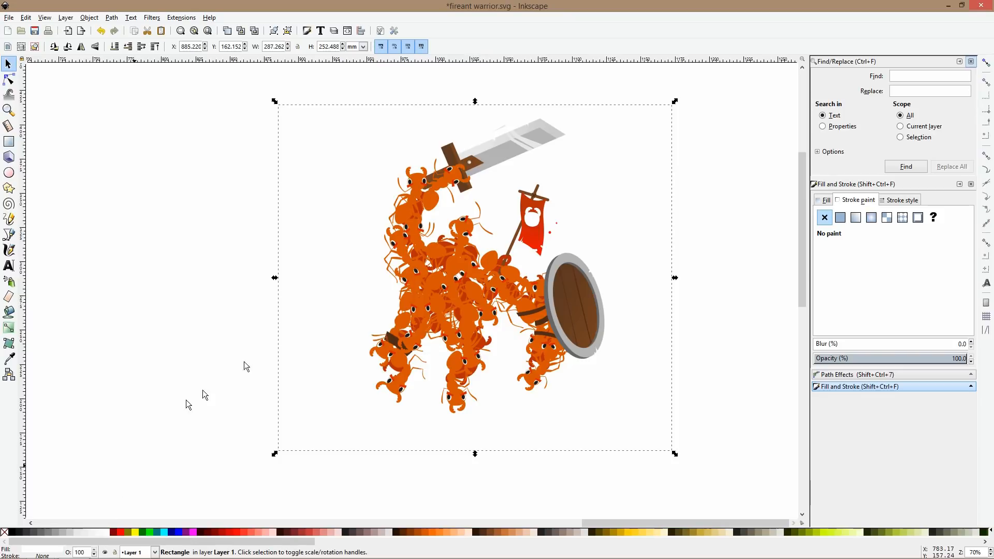
left_click_drag(478, 454, 476, 473)
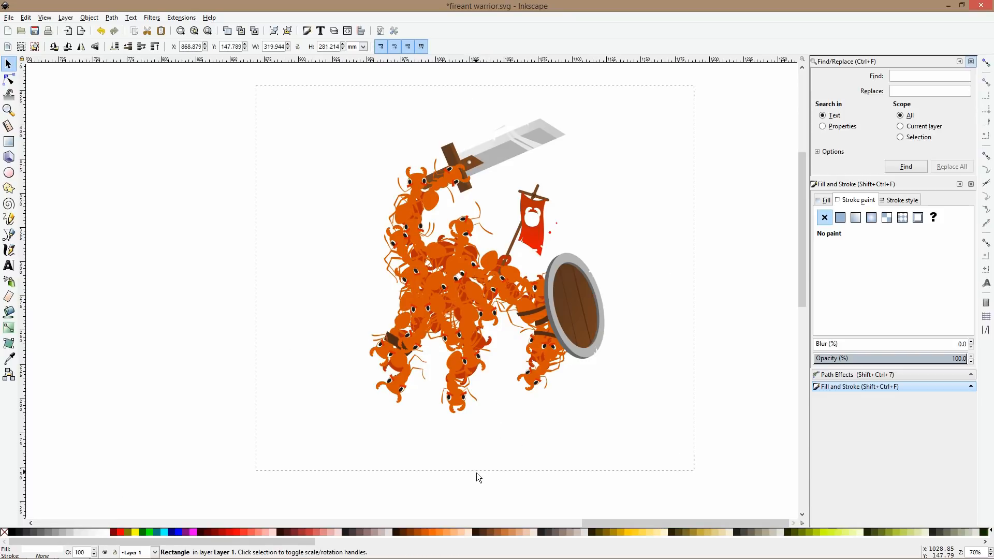